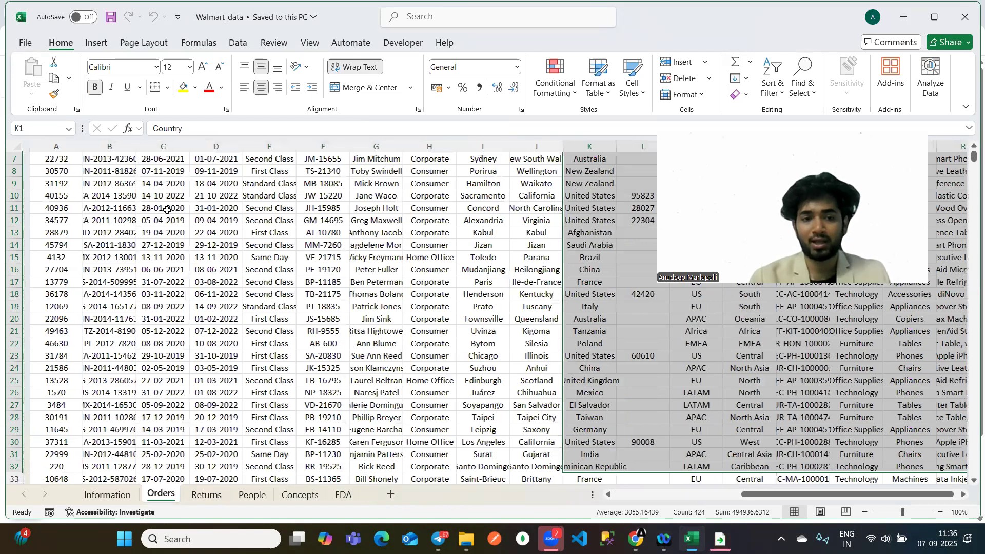
Review the Orders, Returns and People sheets of the Walmart_data workbook, examining their columns and records.
scroll(121, 198, "up", 2)
left_click(120, 198)
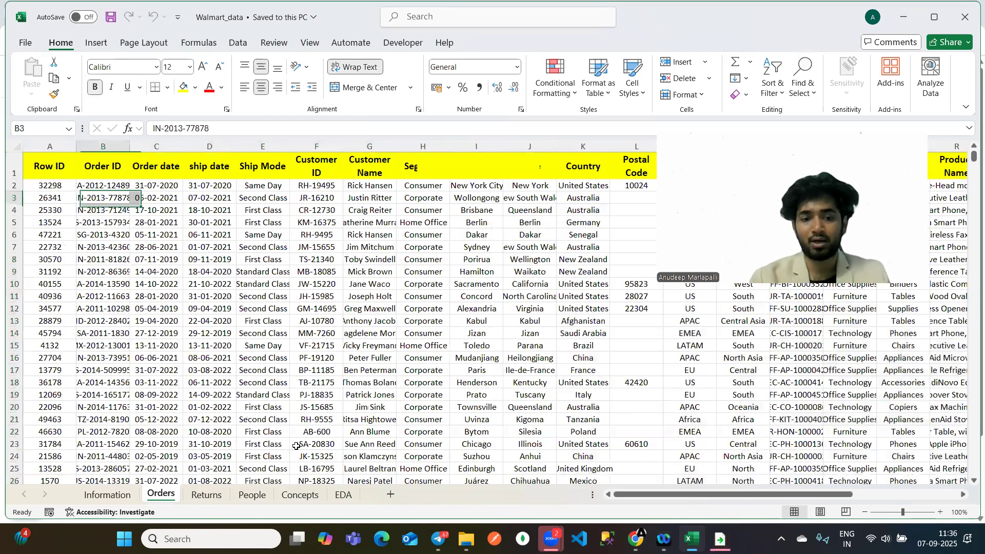
left_click(206, 495)
left_click_drag(43, 161, 141, 426)
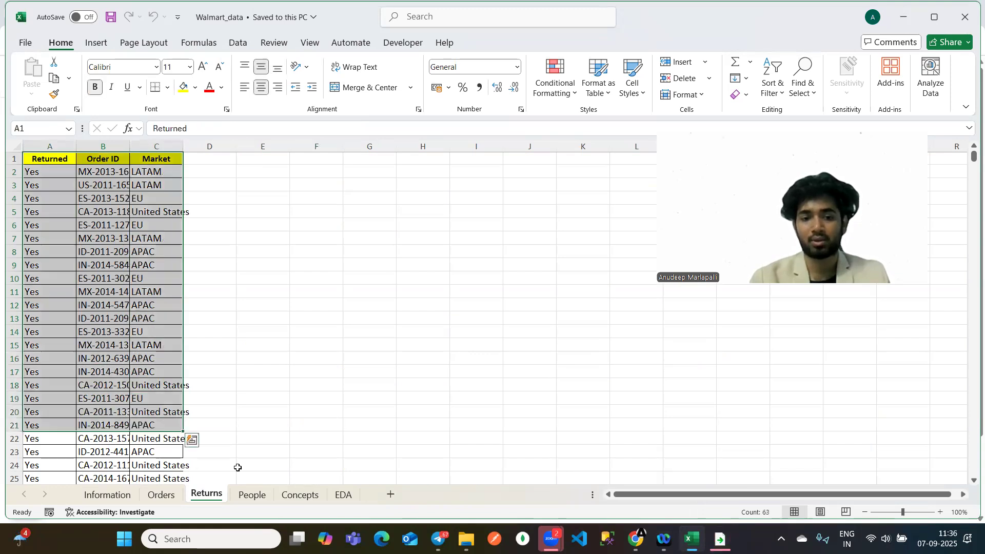
left_click(247, 493)
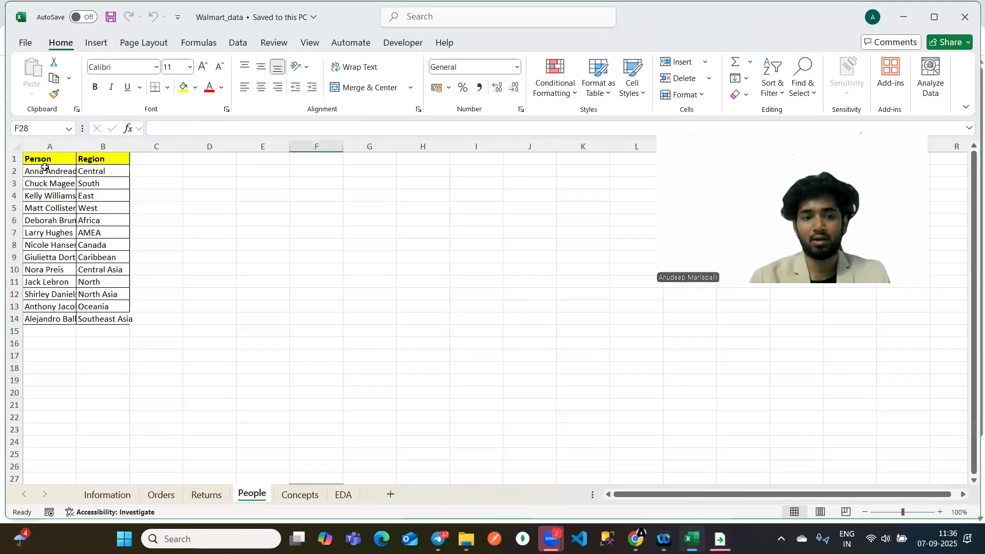
left_click_drag(35, 287, 48, 172)
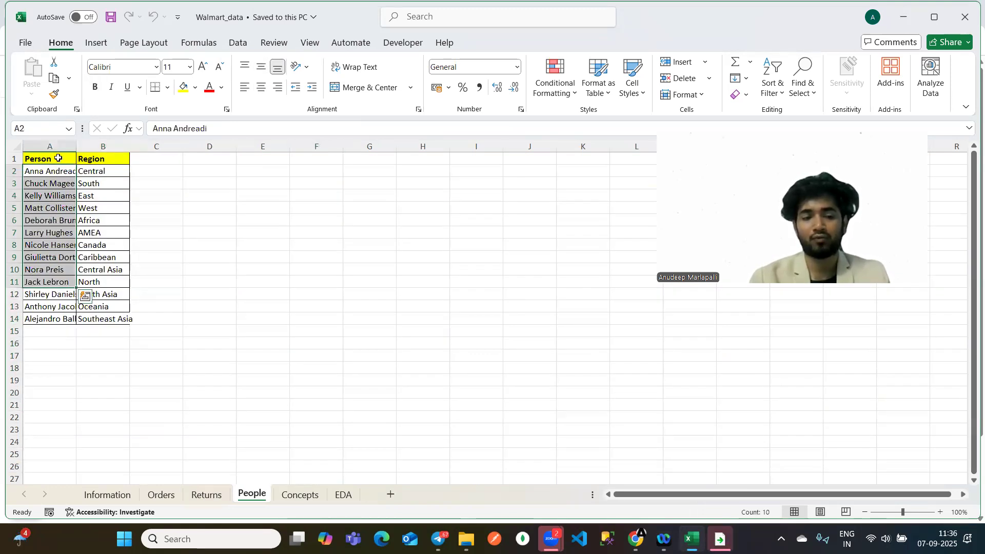
left_click(94, 172)
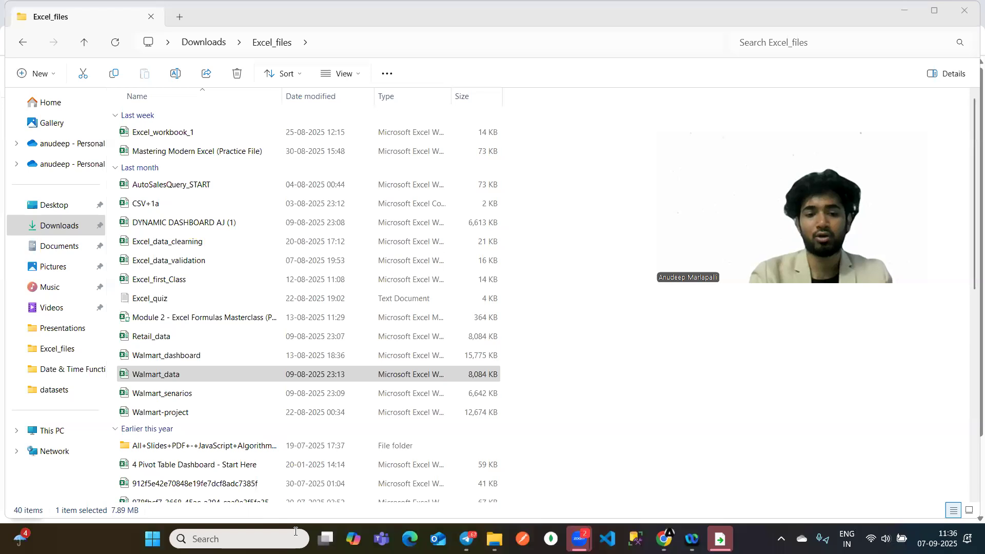
Search the computer for Excel and start it with a new blank workbook.
left_click(225, 538)
type("e")
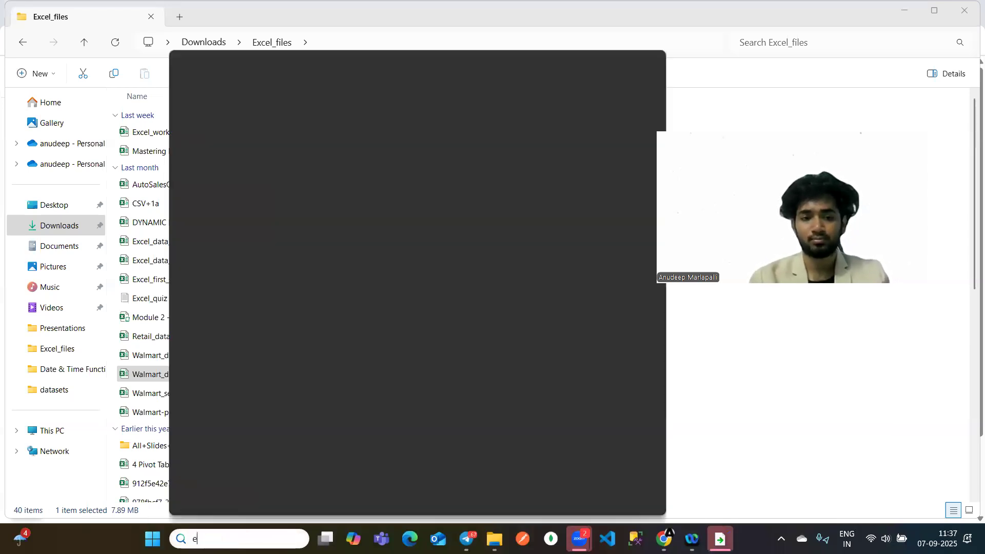
type("xc")
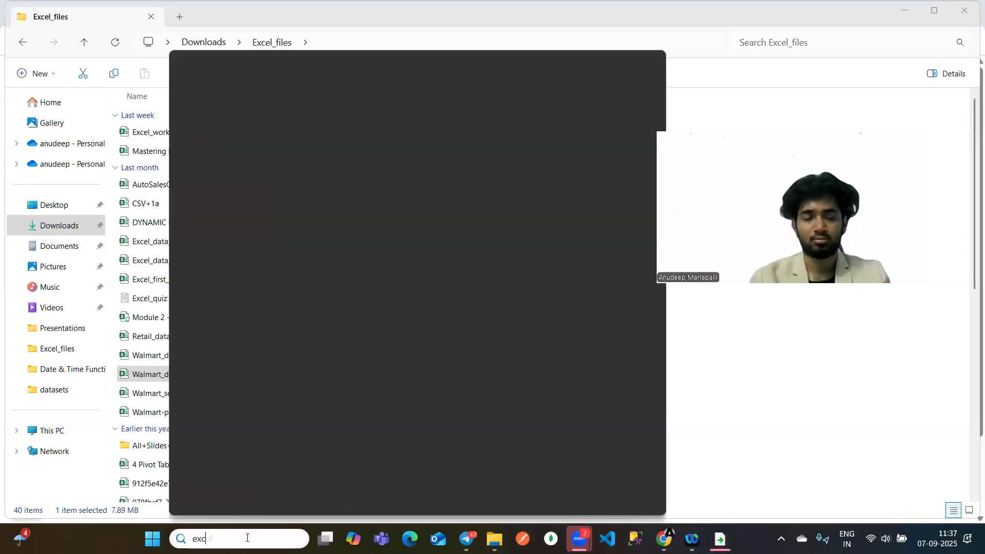
left_click(241, 138)
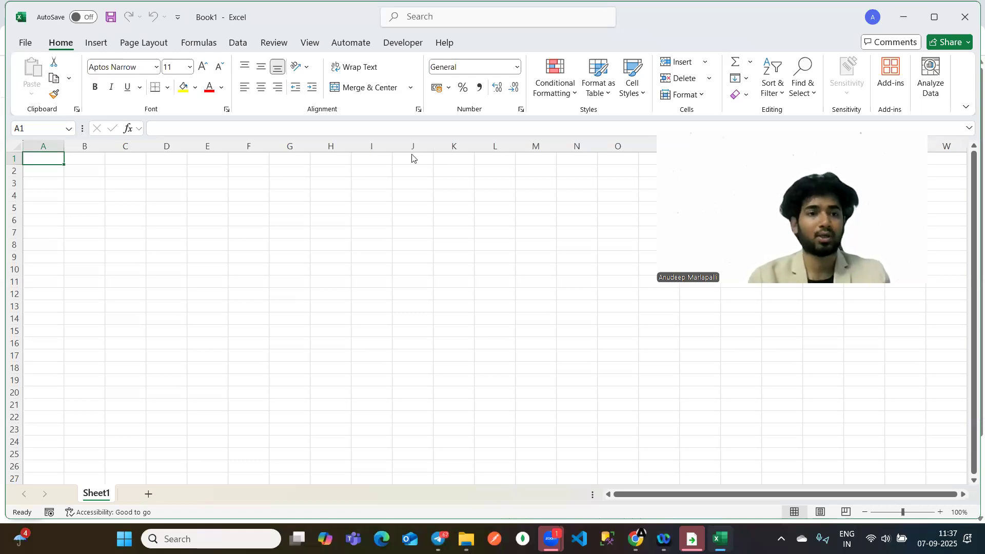
Import the Walmart_data file from the Excel_files folder in Downloads using the Text/CSV source with all file types shown.
left_click(238, 43)
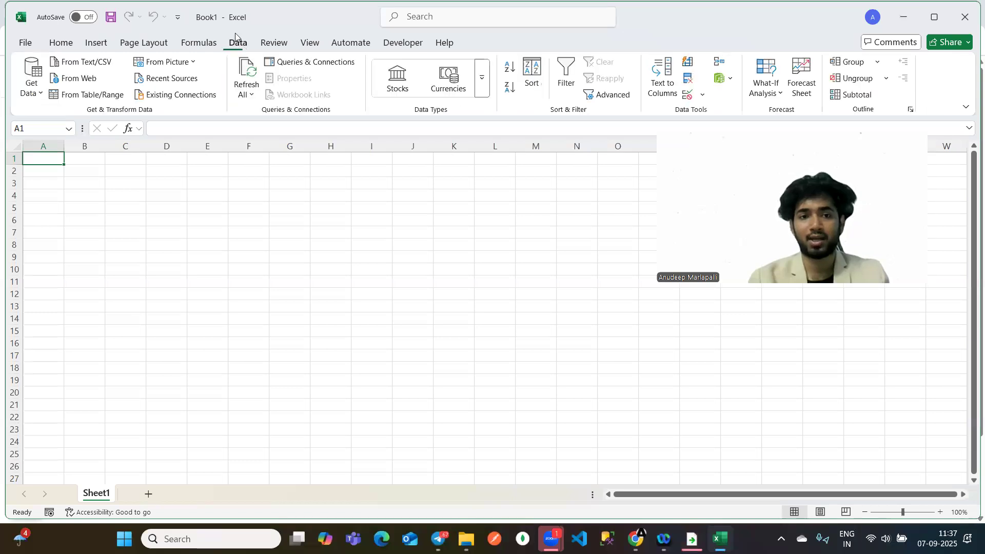
left_click(34, 91)
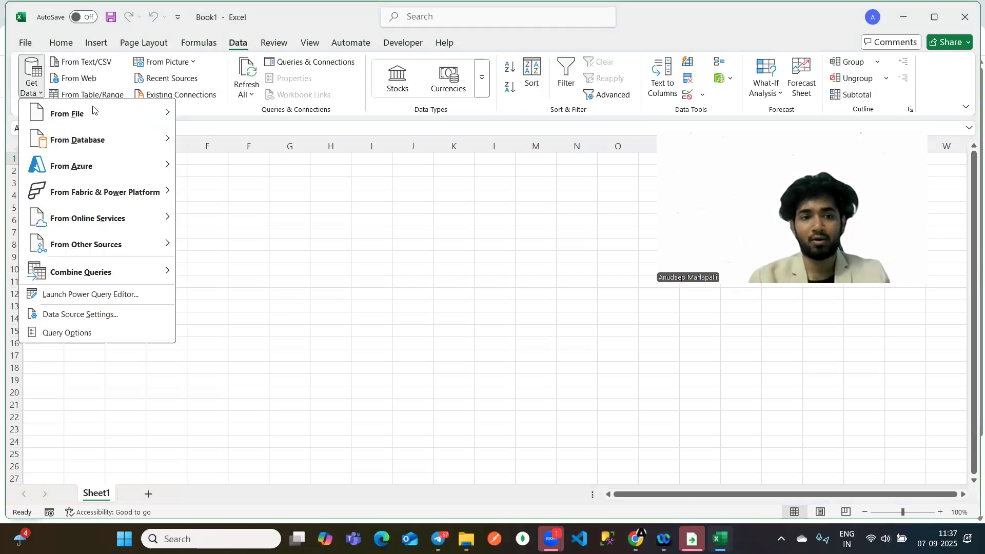
mouse_move(93, 110)
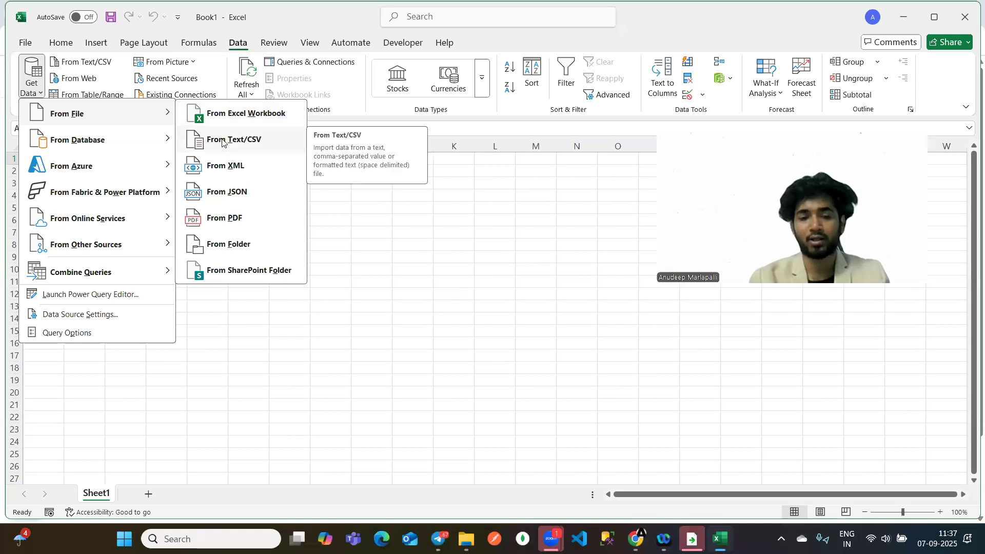
left_click(262, 138)
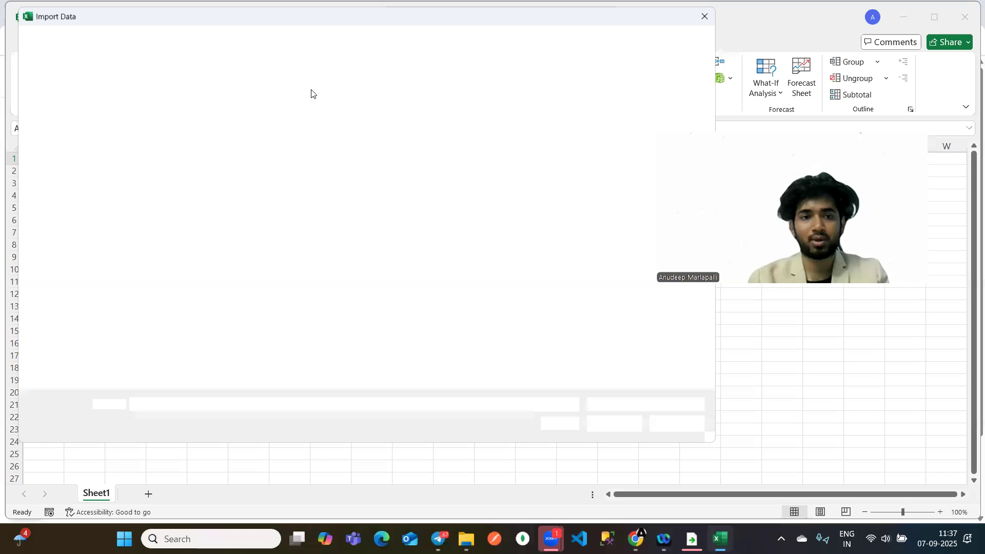
left_click(58, 211)
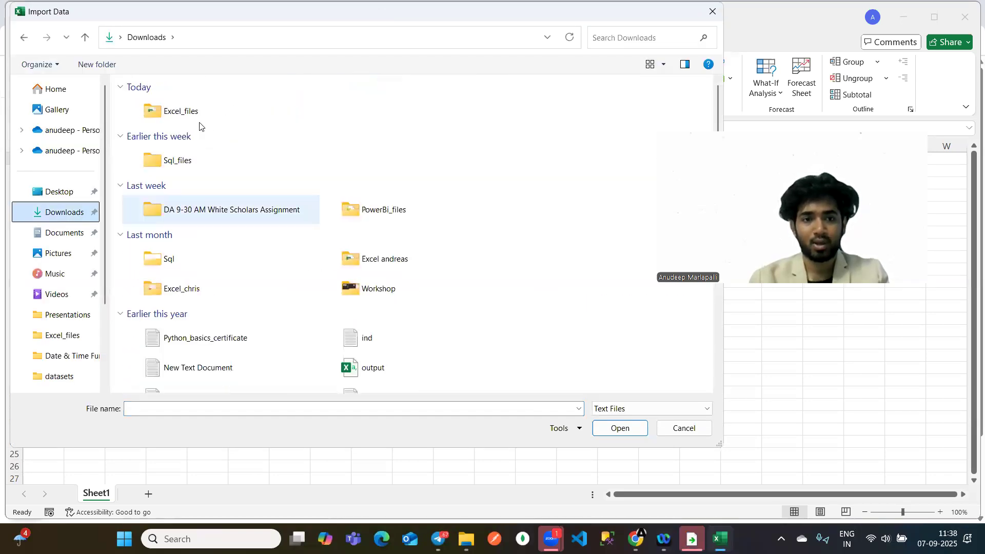
left_click(185, 116)
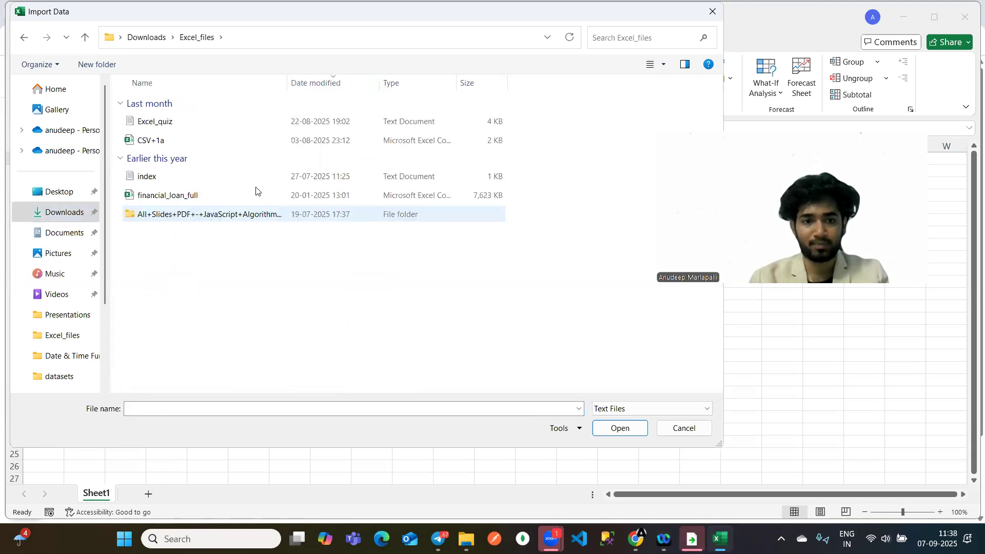
left_click(647, 410)
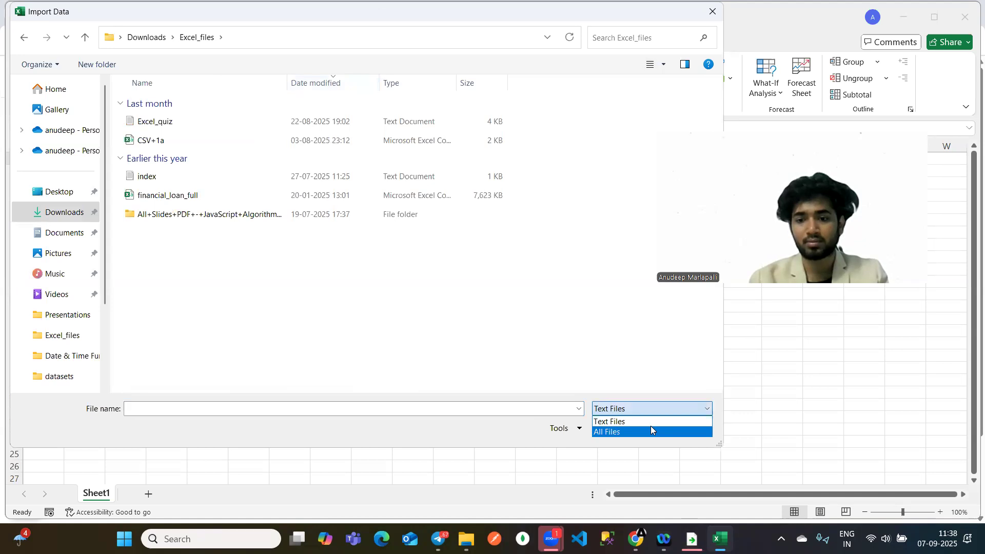
left_click(690, 432)
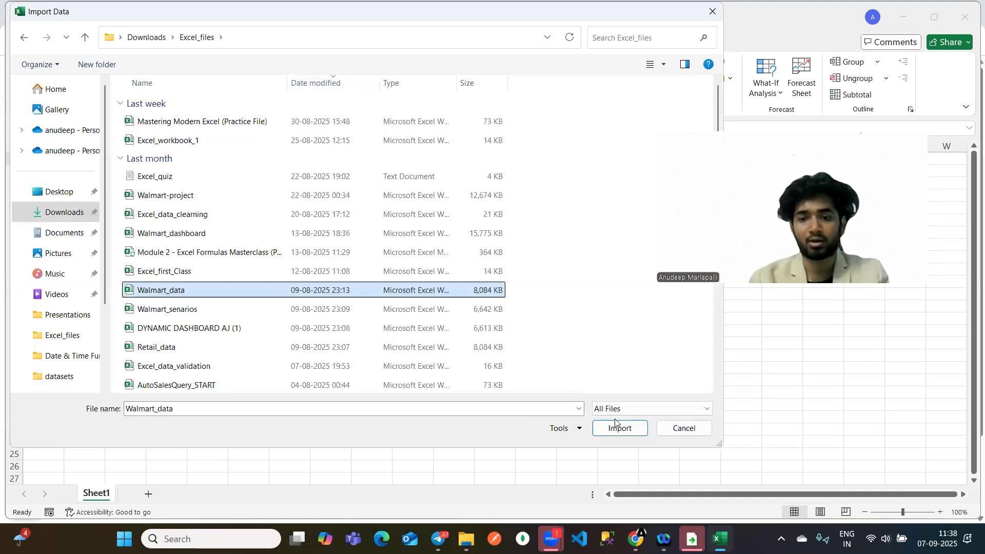
left_click(616, 424)
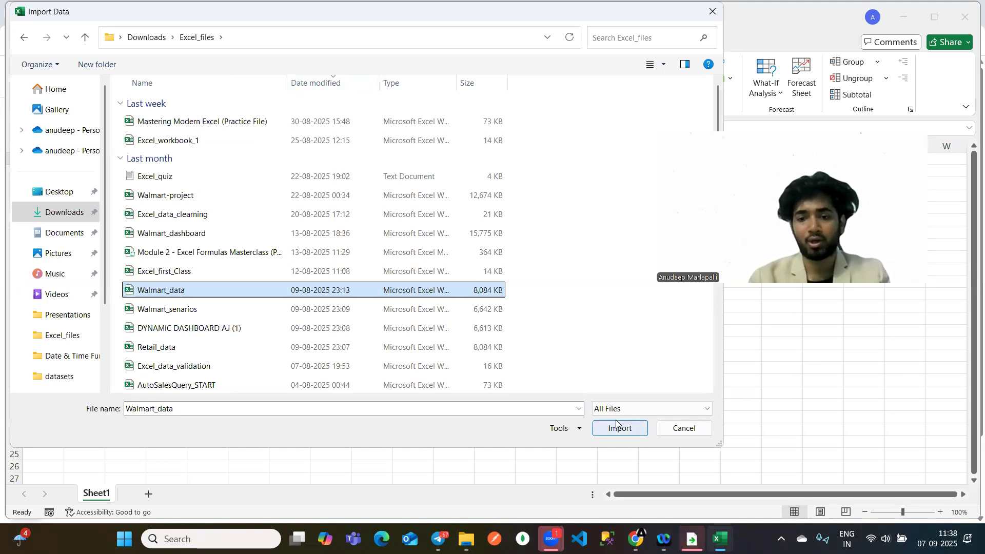
left_click(625, 430)
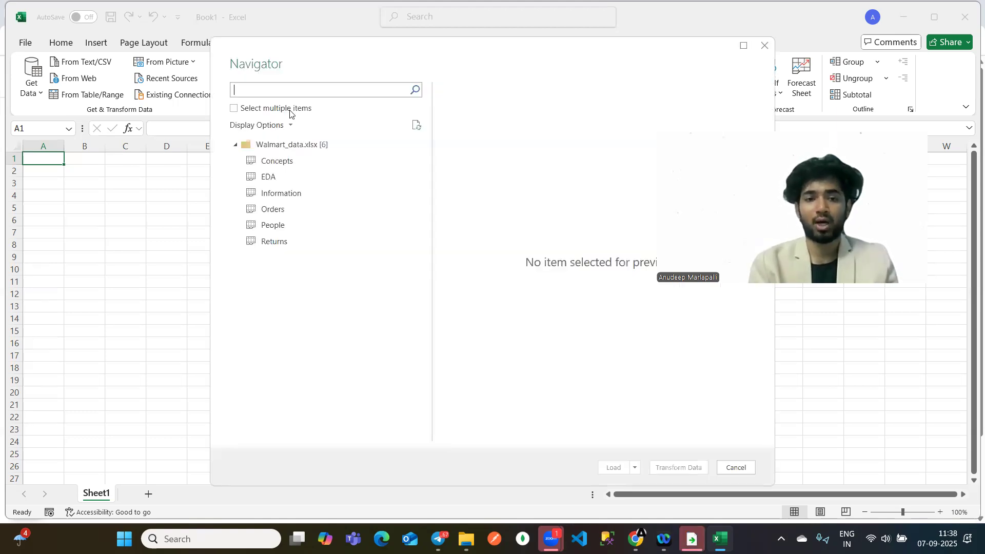
Select the Orders, People and Returns sheets together, preview Orders, and open them in the Power Query Editor for transformation.
left_click(234, 110)
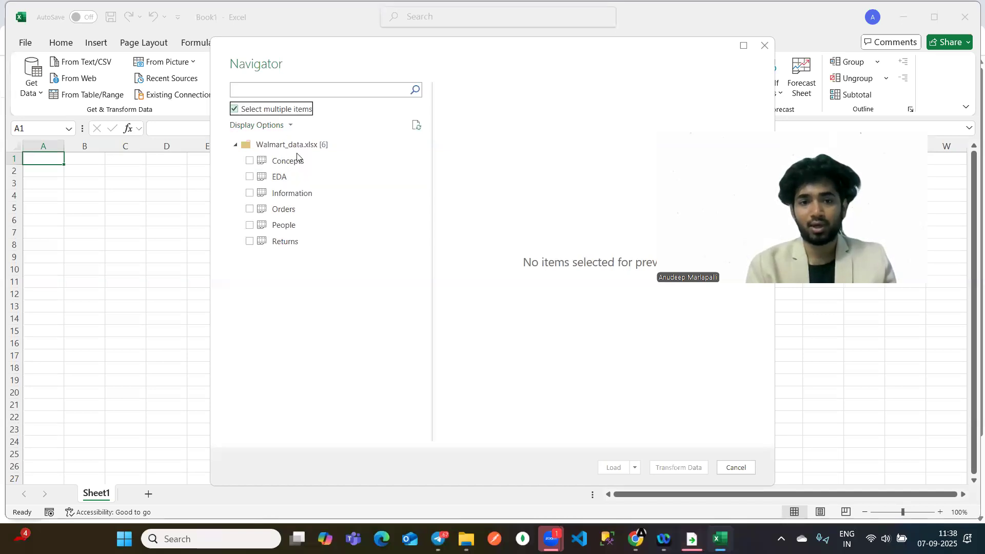
left_click(249, 209)
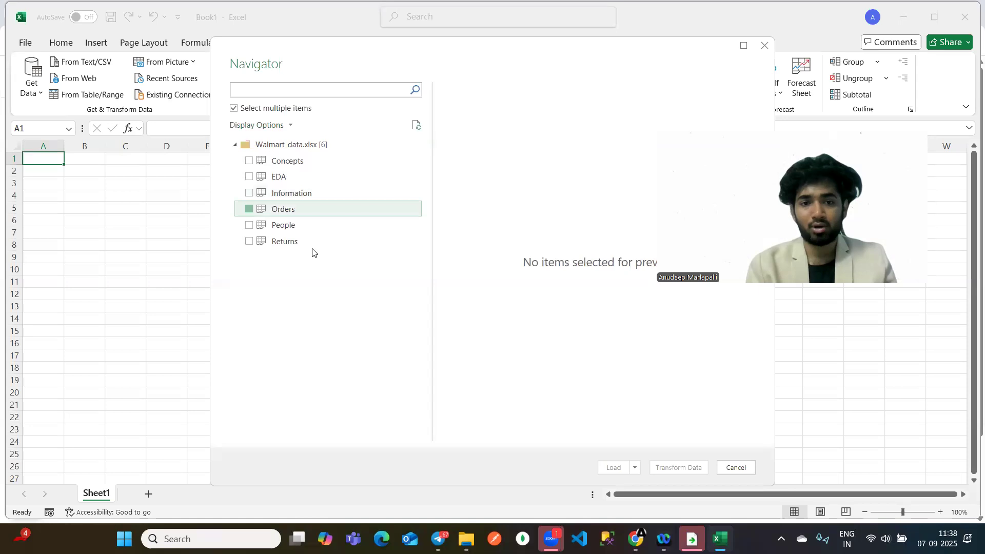
left_click(249, 225)
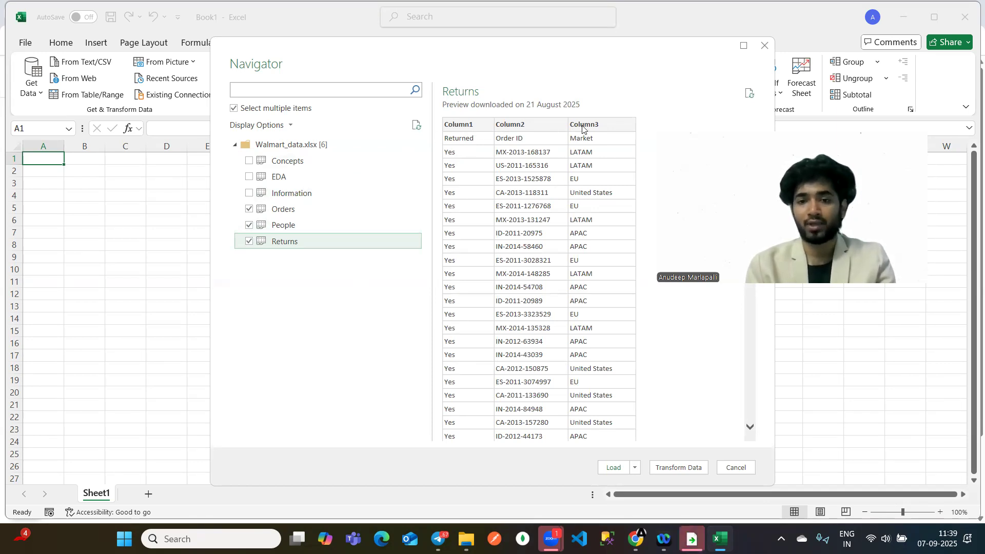
left_click(291, 209)
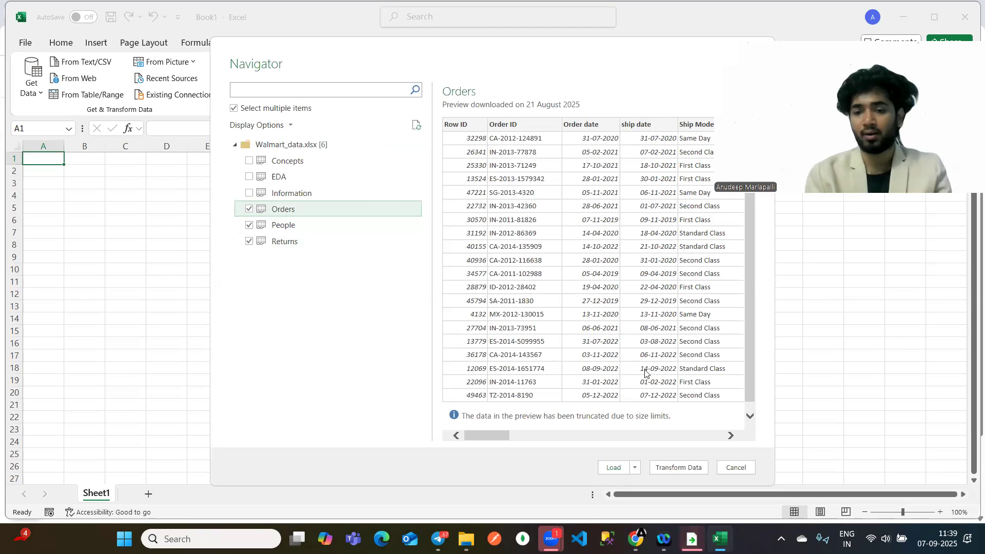
left_click(684, 467)
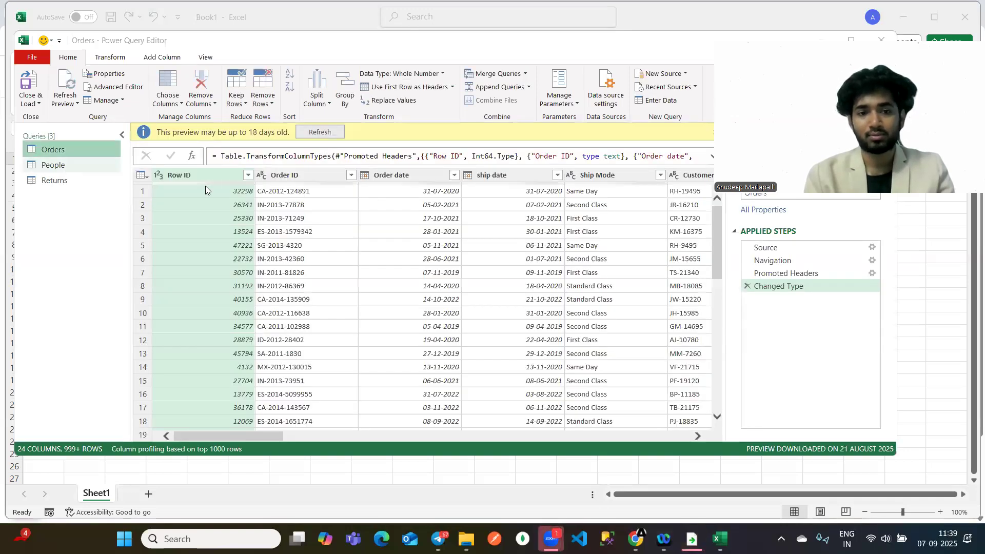
Dismiss the preview age notice and remove the Row ID column from the Orders query.
left_click(712, 135)
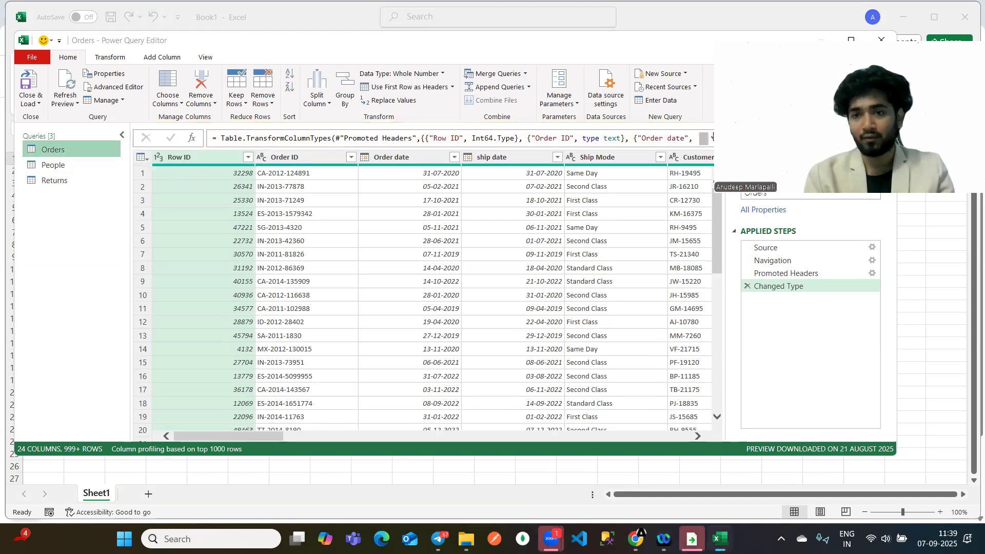
right_click(193, 155)
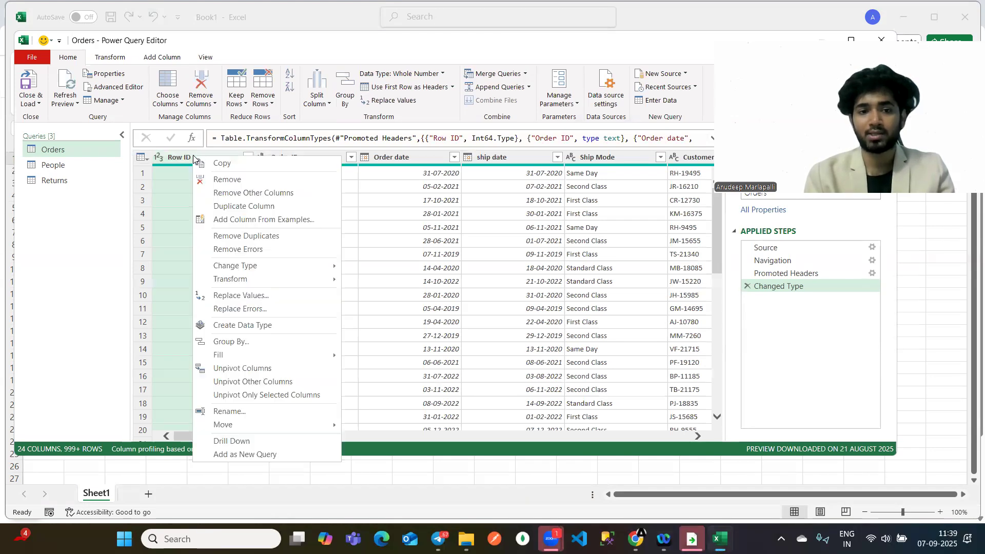
left_click(223, 177)
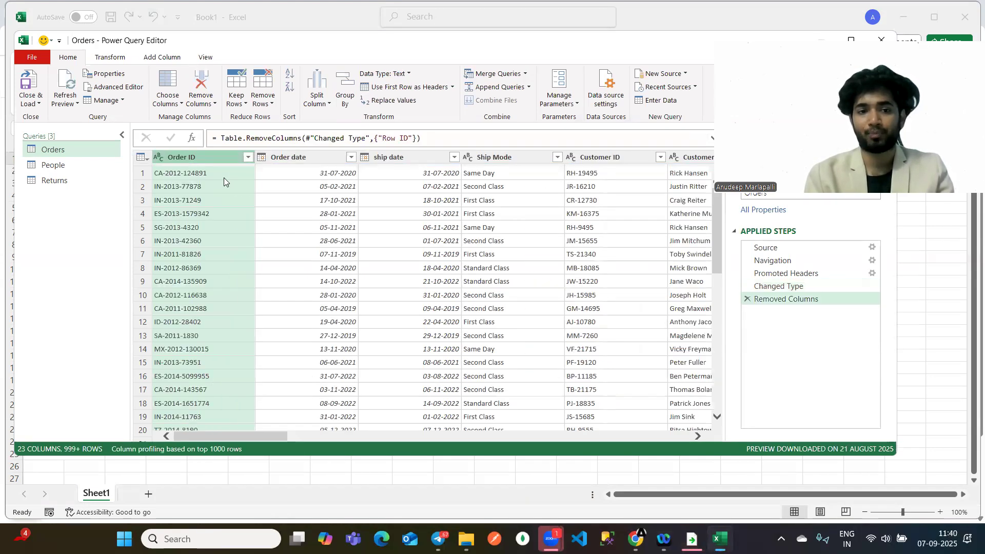
Use the first row as headers in both the Returns and People queries.
left_click(82, 180)
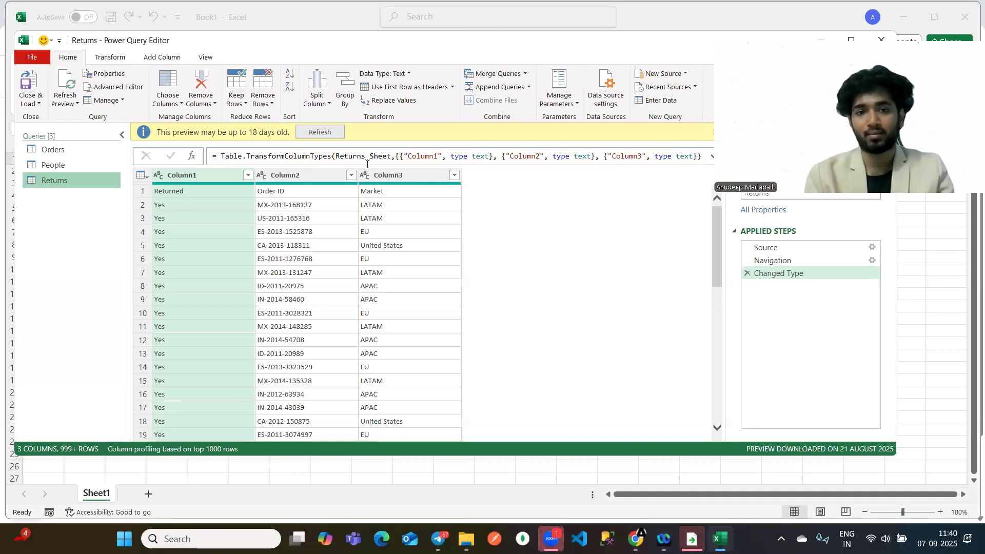
left_click(404, 88)
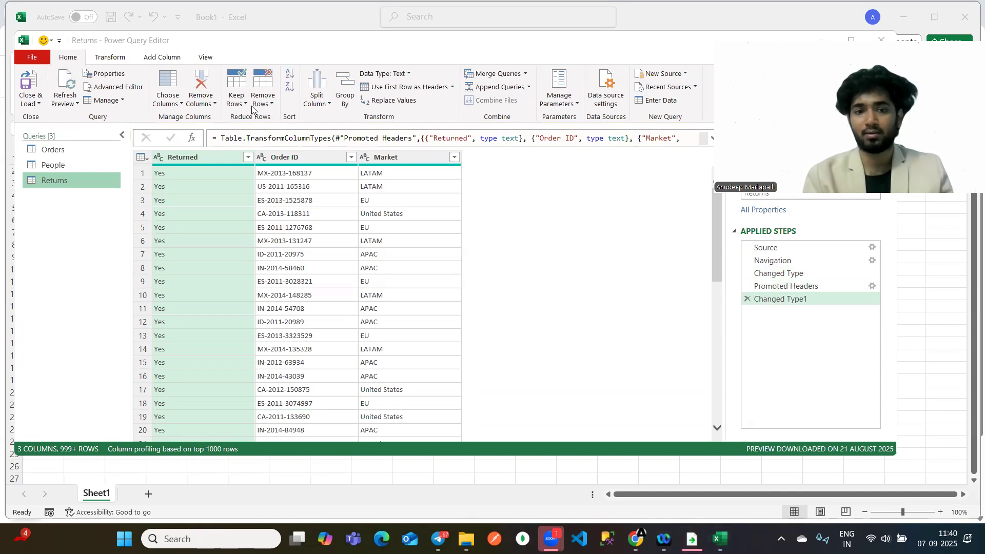
left_click(66, 149)
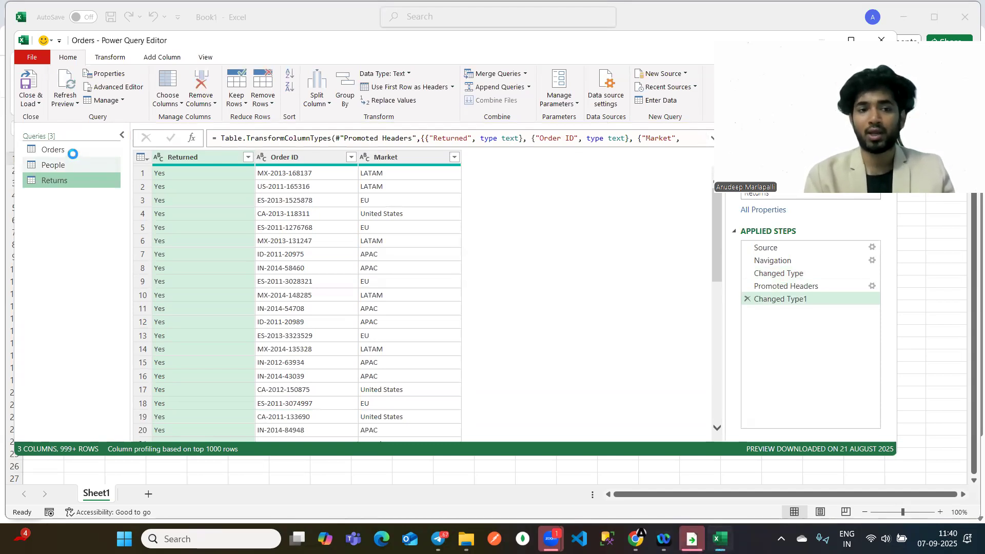
left_click(77, 165)
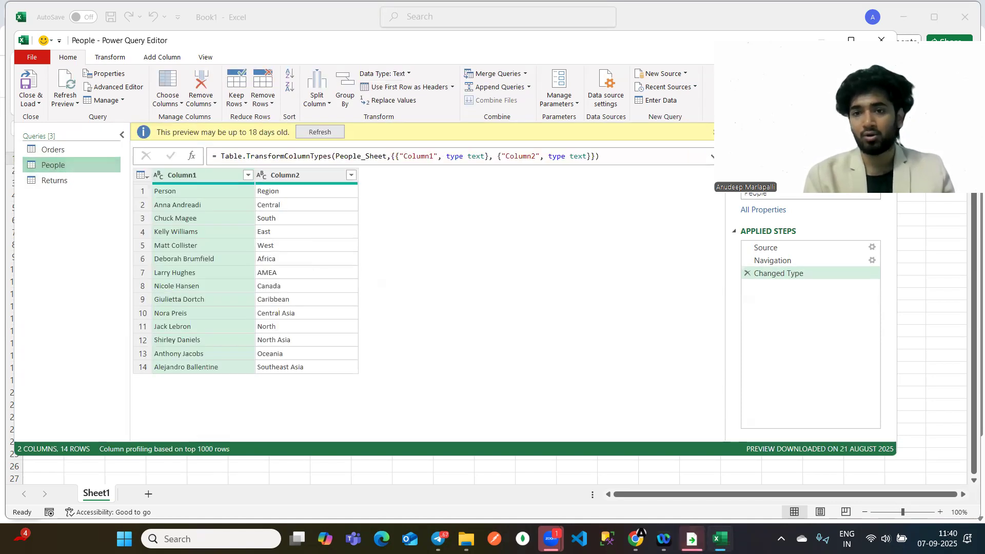
left_click(711, 134)
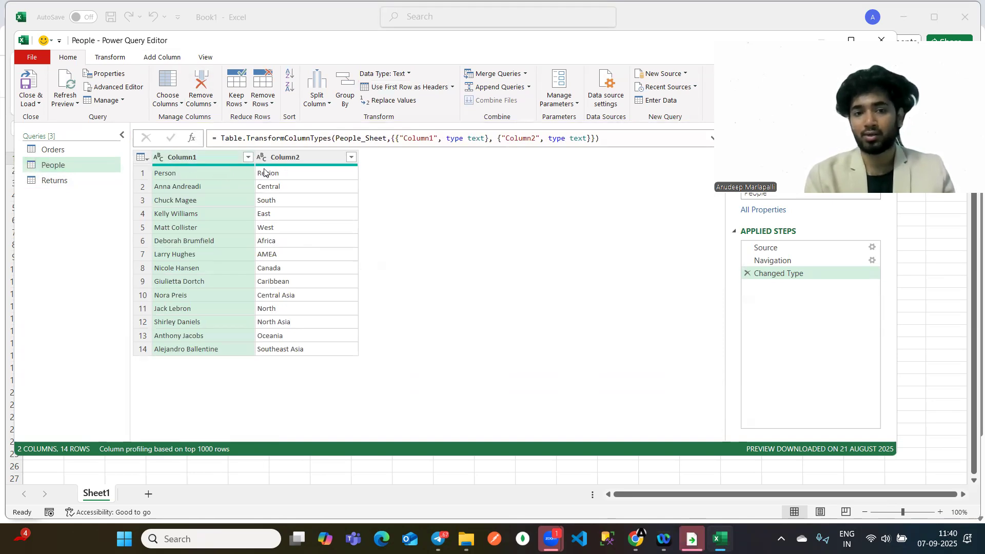
left_click(393, 90)
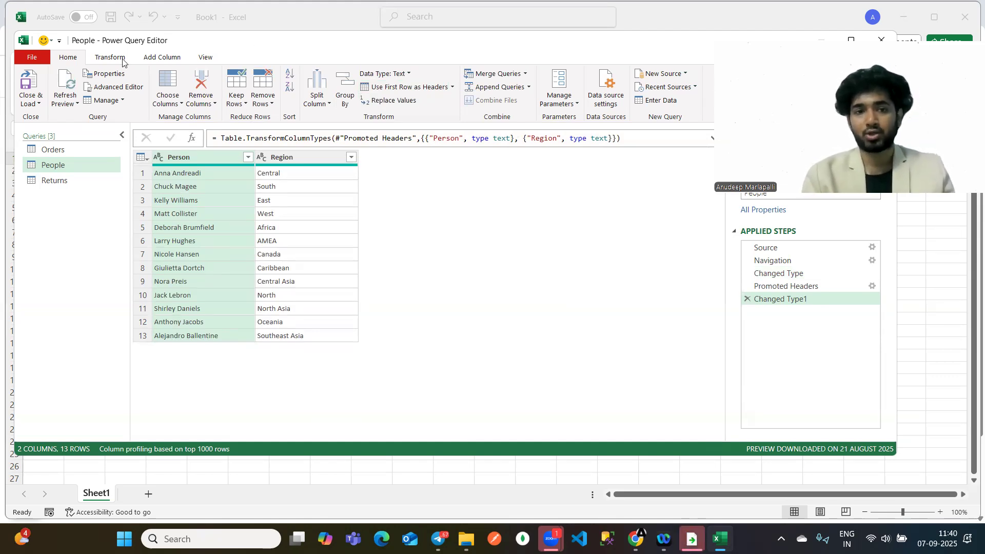
Close the Power Query Editor and load all three queries into the workbook as tables, checking the Returns data.
left_click(34, 98)
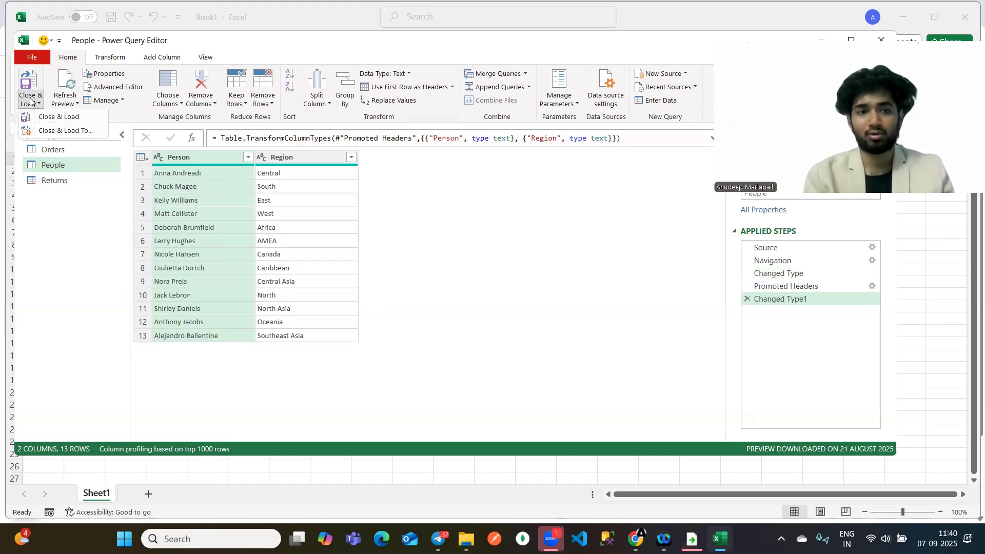
left_click(70, 118)
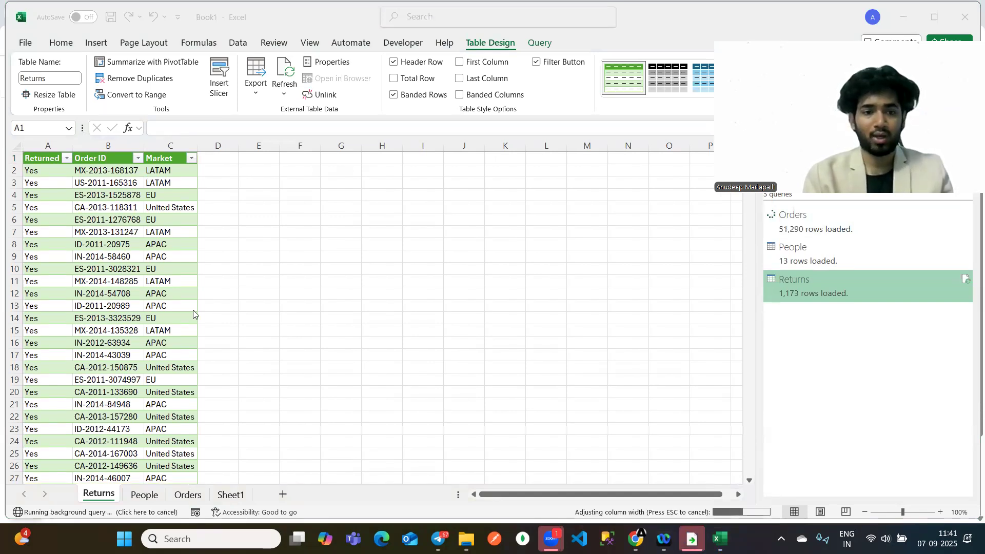
scroll(193, 310, "down", 1)
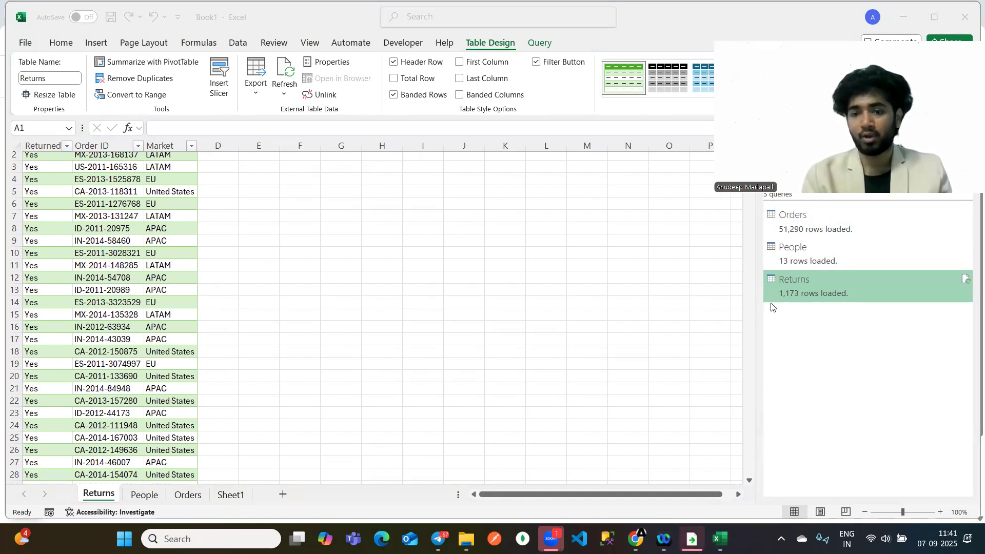
Look through the loaded People, Orders and Returns sheets and rename Sheet1 as Dashboard.
left_click(226, 498)
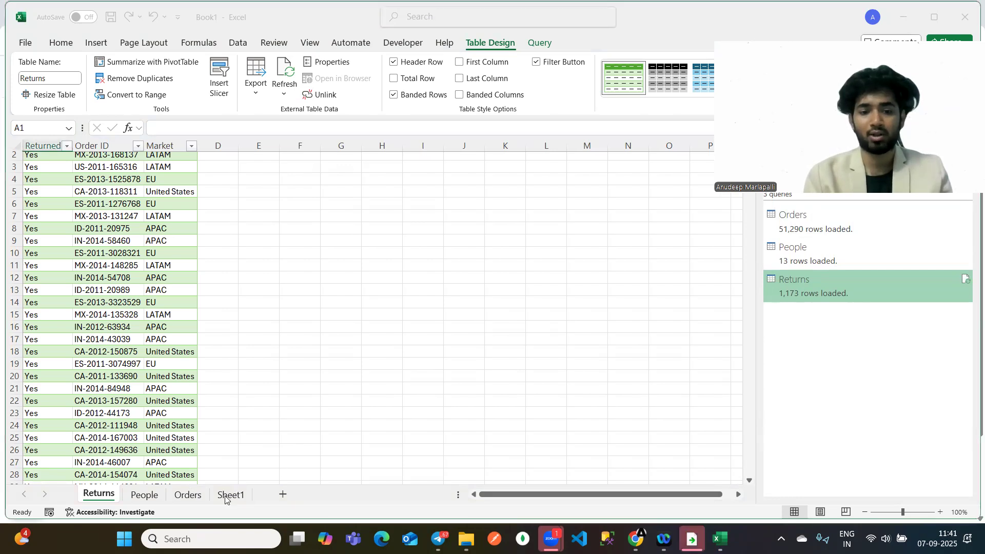
key("ctrl+Page_Down")
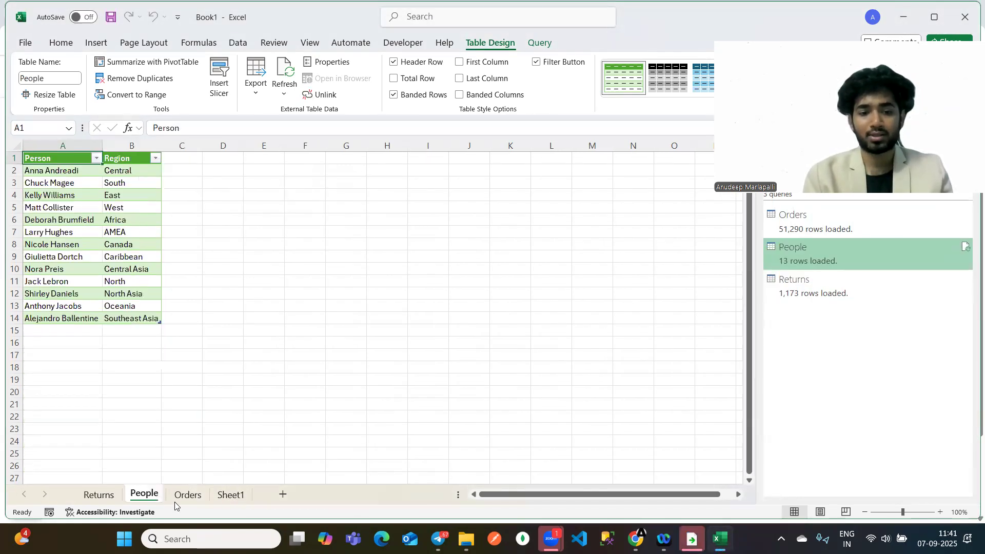
key("ctrl+Page_Down")
left_click(109, 500)
left_click(226, 498)
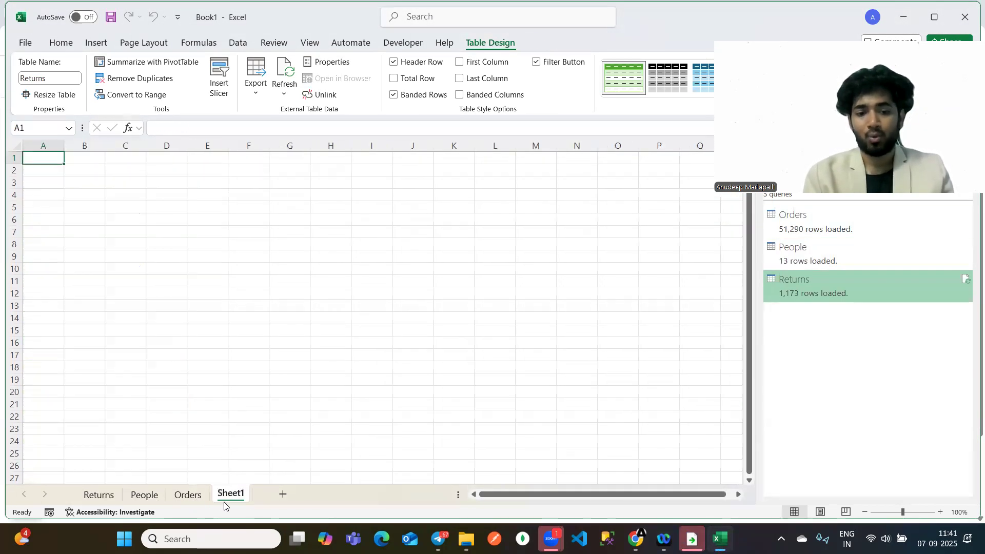
double_click(230, 496)
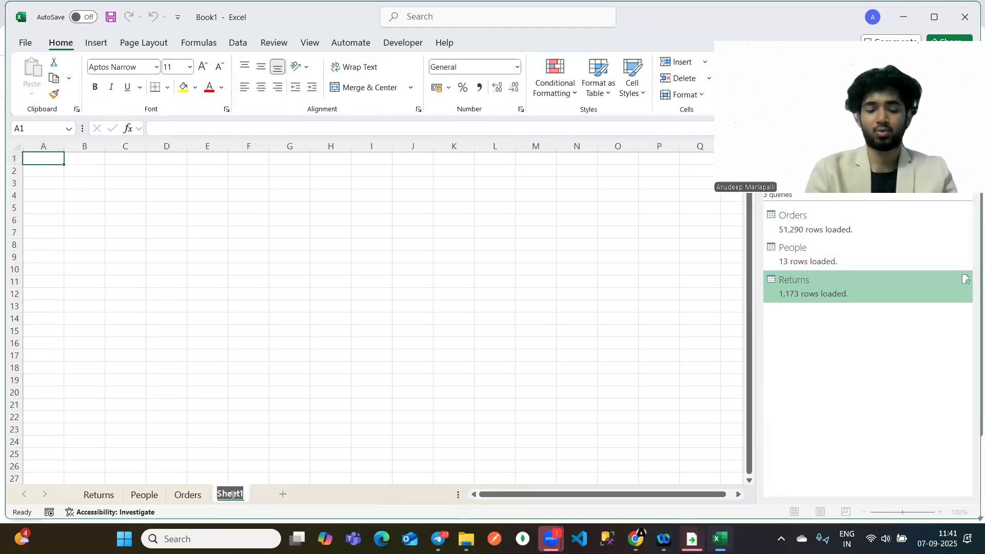
type("Dashboard")
key("Return")
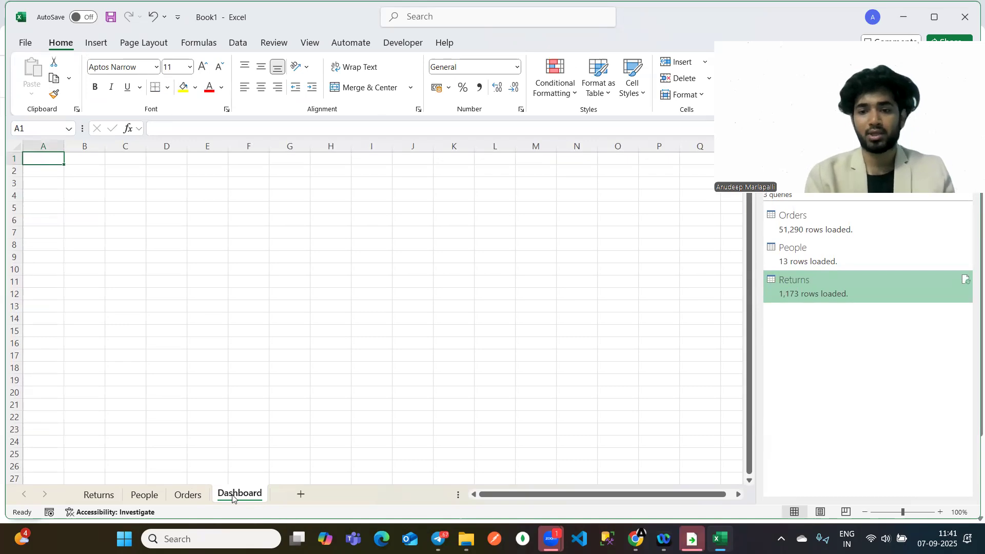
Fill the range A1:Z100 of the Dashboard sheet with a light blue theme colour.
left_click(203, 266)
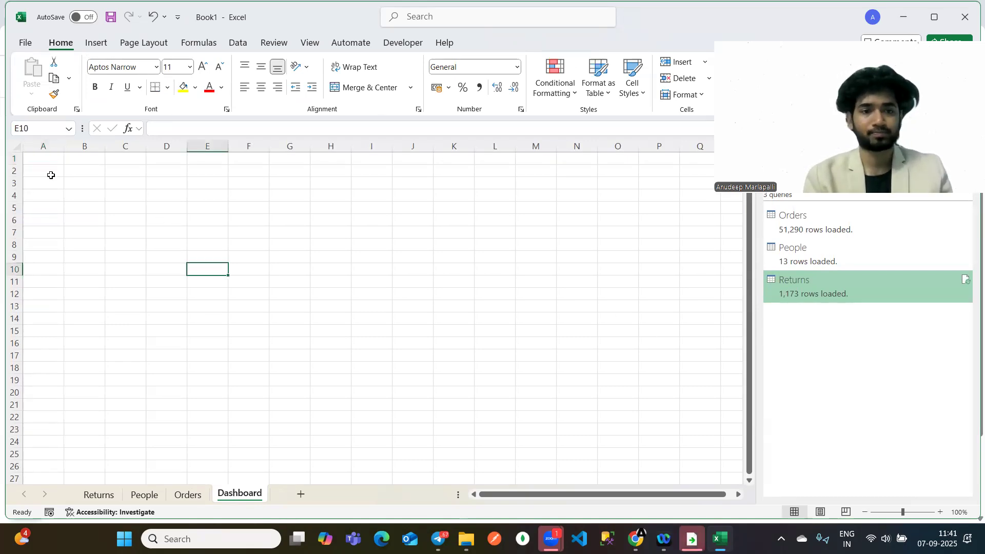
left_click_drag(35, 159, 655, 468)
left_click_drag(678, 435, 657, 217)
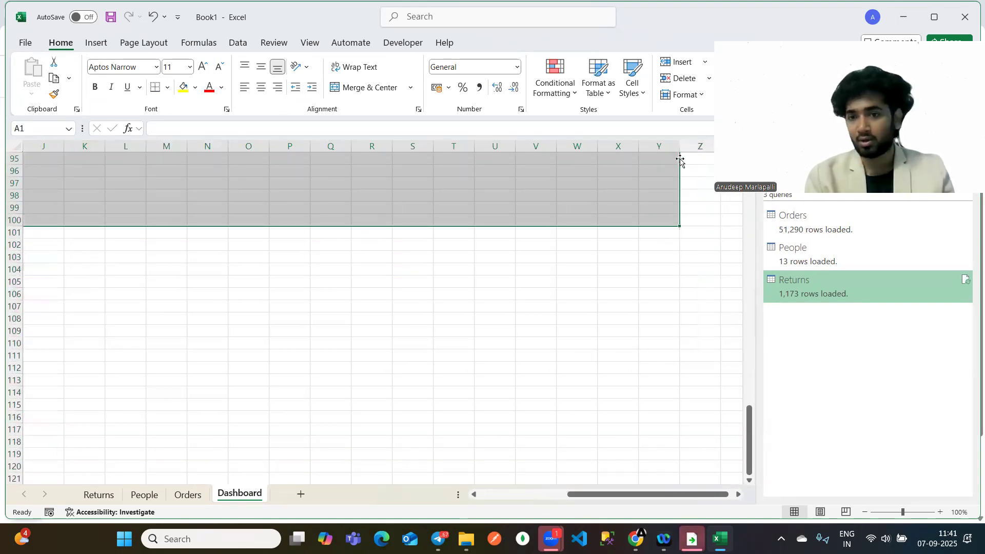
left_click_drag(680, 225, 704, 169)
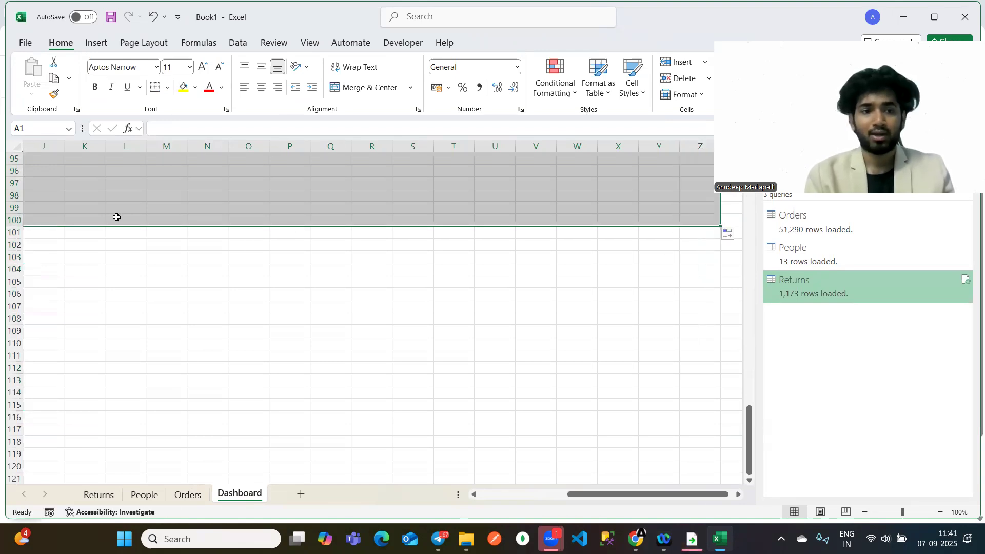
scroll(227, 235, "up", 20)
scroll(227, 234, "left", 3)
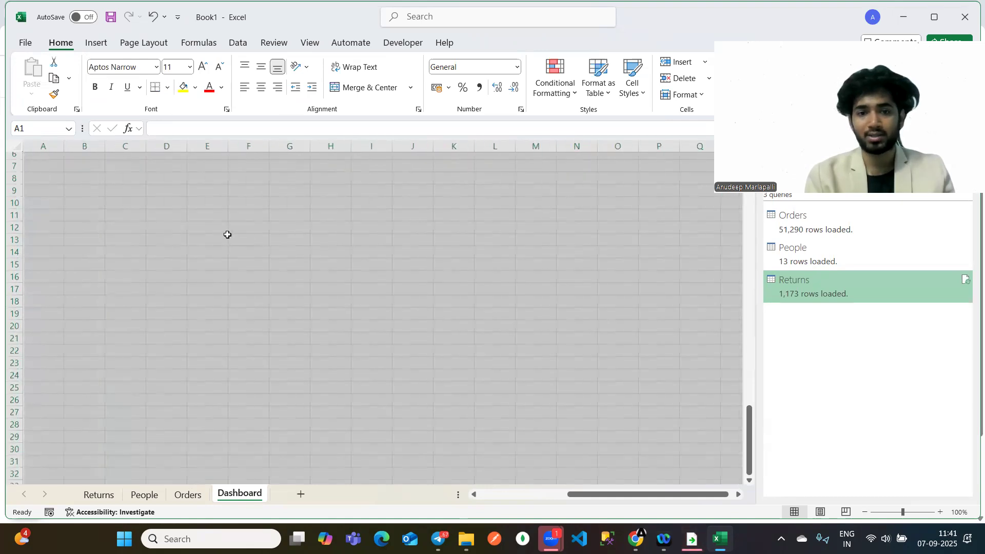
left_click(195, 87)
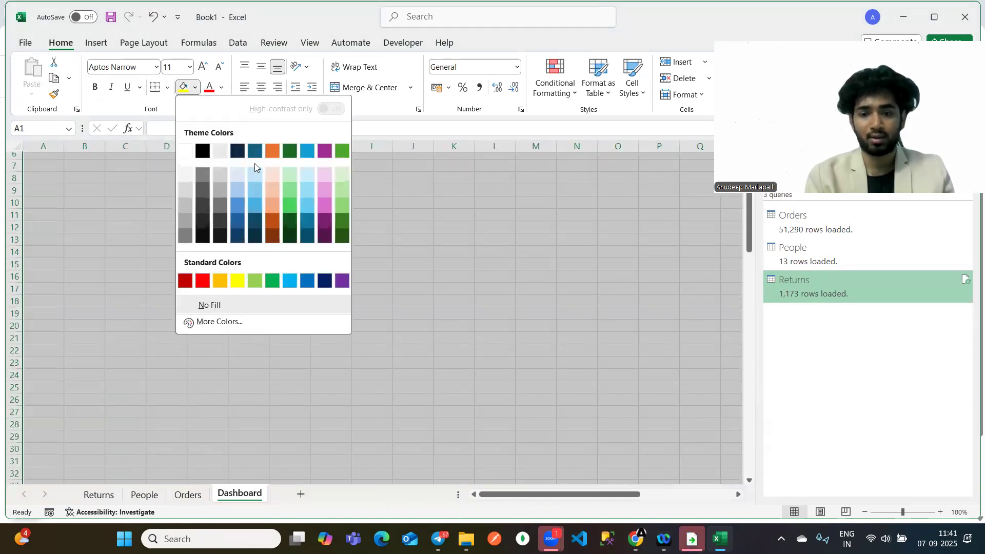
left_click(257, 193)
left_click(282, 211)
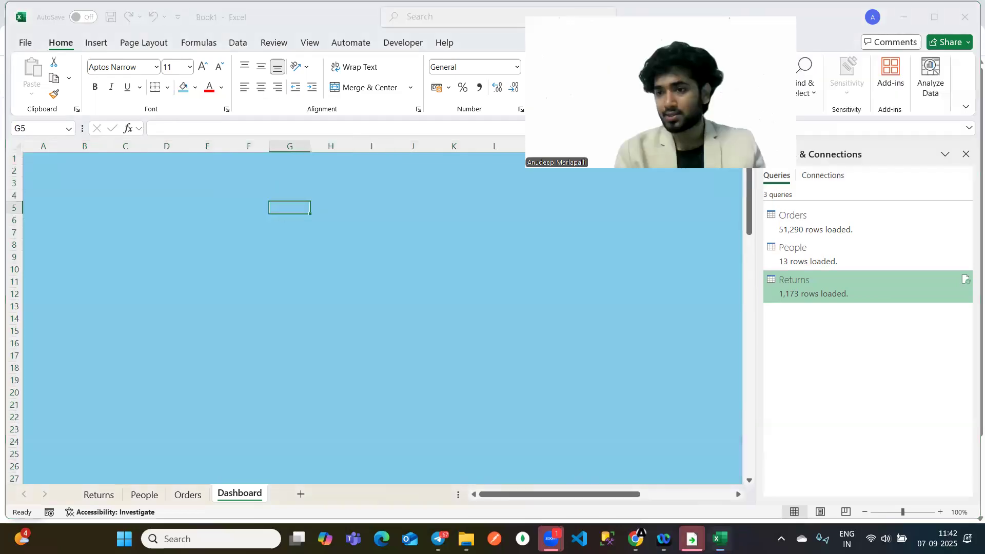
Hide the Queries & Connections list to give the Dashboard sheet more room.
left_click(965, 154)
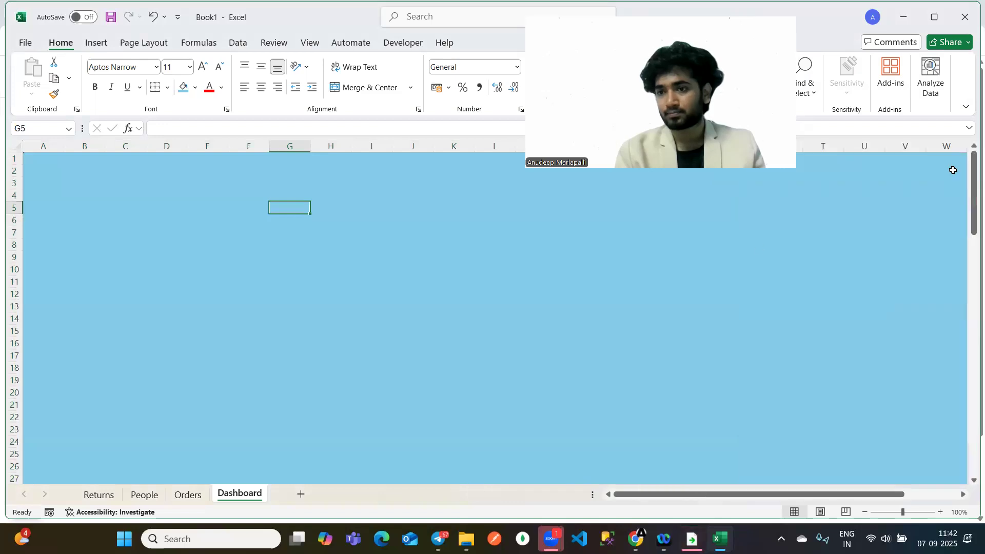
scroll(494, 258, "right", 1)
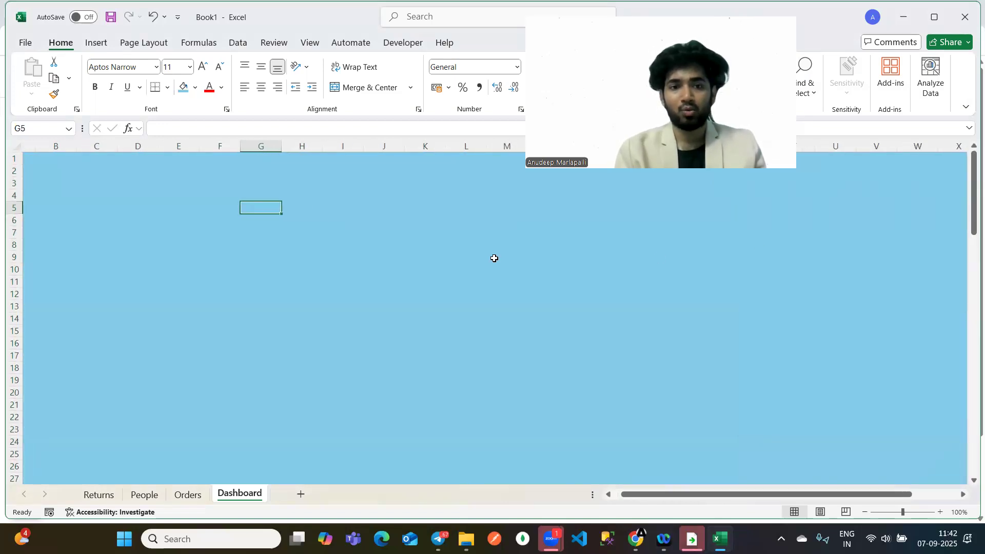
scroll(494, 258, "down", 1)
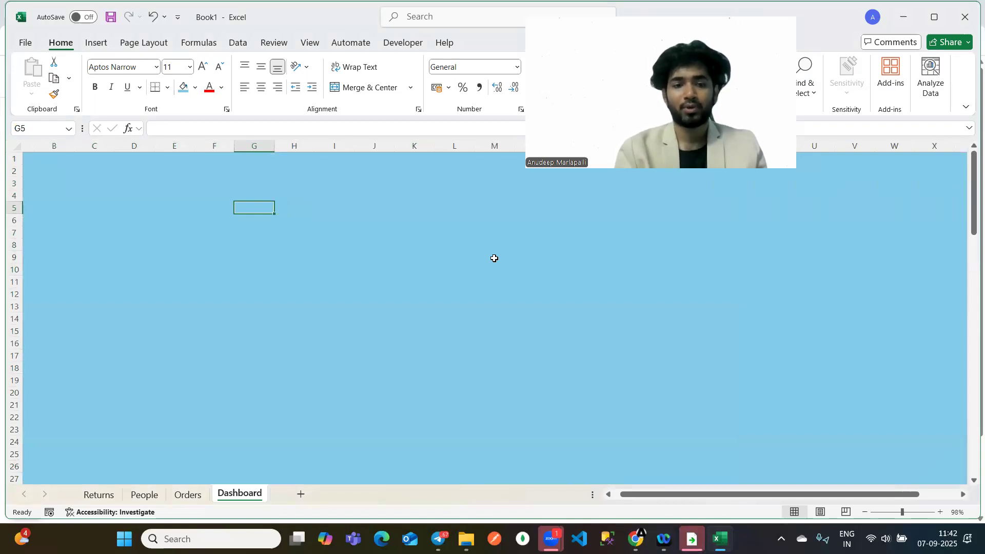
Change the fill of the range A1:Z100 on the Dashboard sheet to a dark teal shade.
left_click_drag(36, 165, 889, 467)
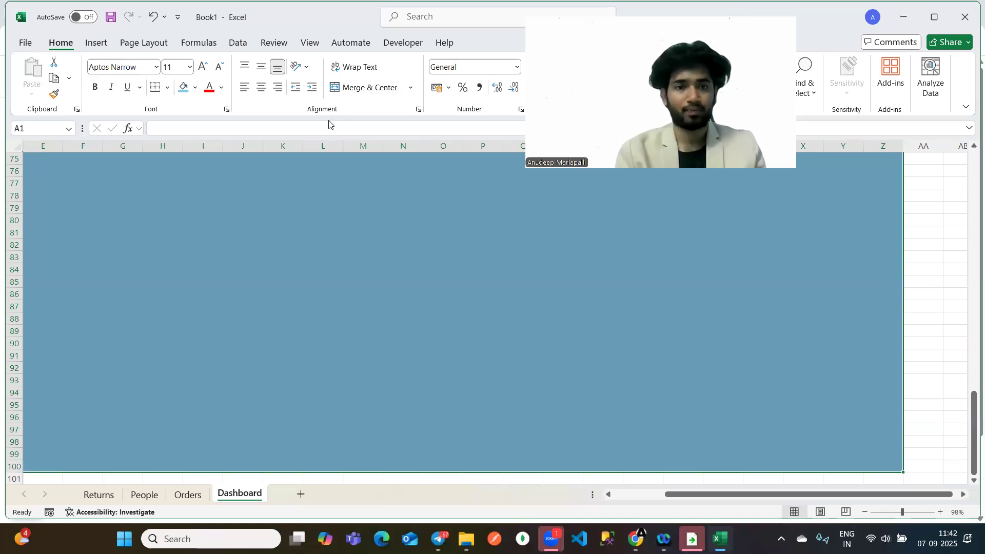
left_click(195, 88)
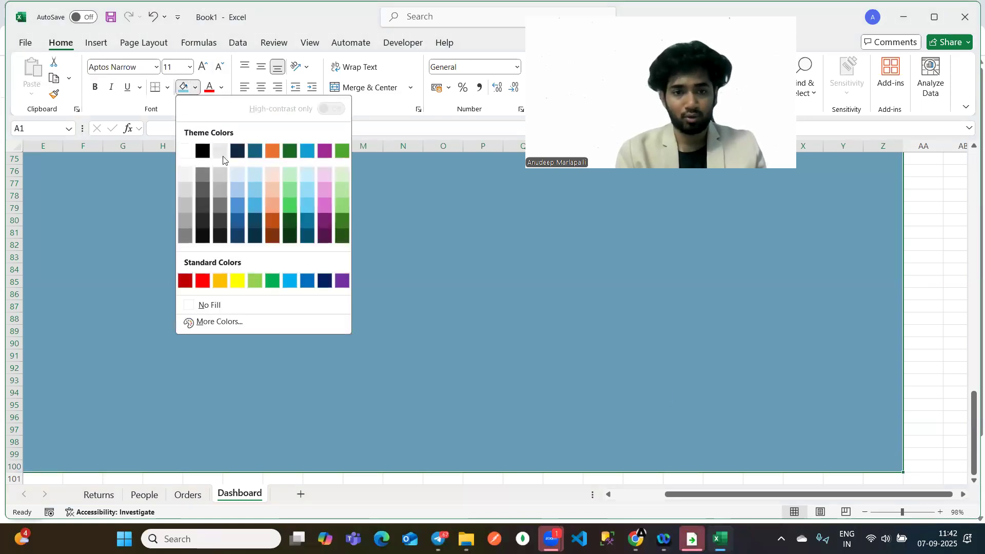
left_click(255, 218)
key("ctrl+Home")
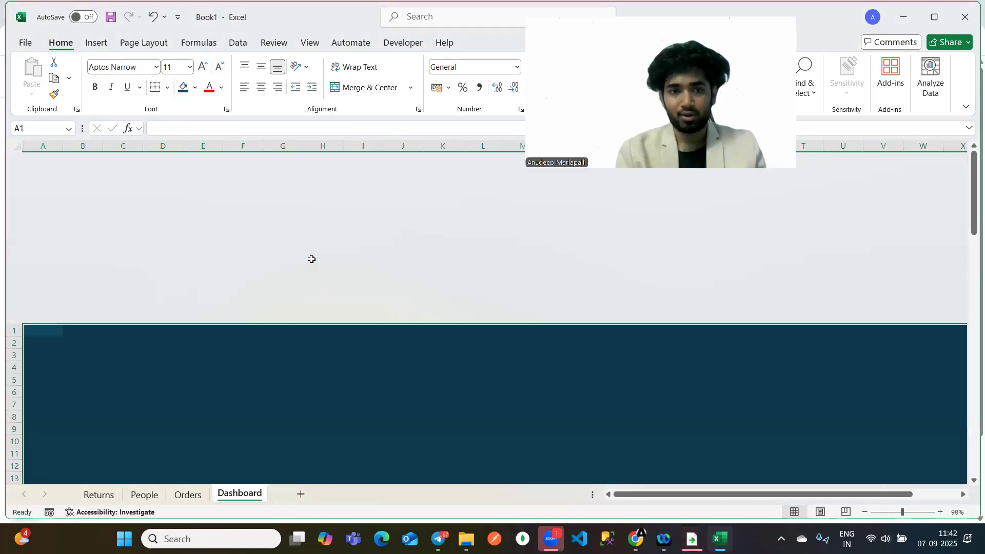
left_click(355, 267)
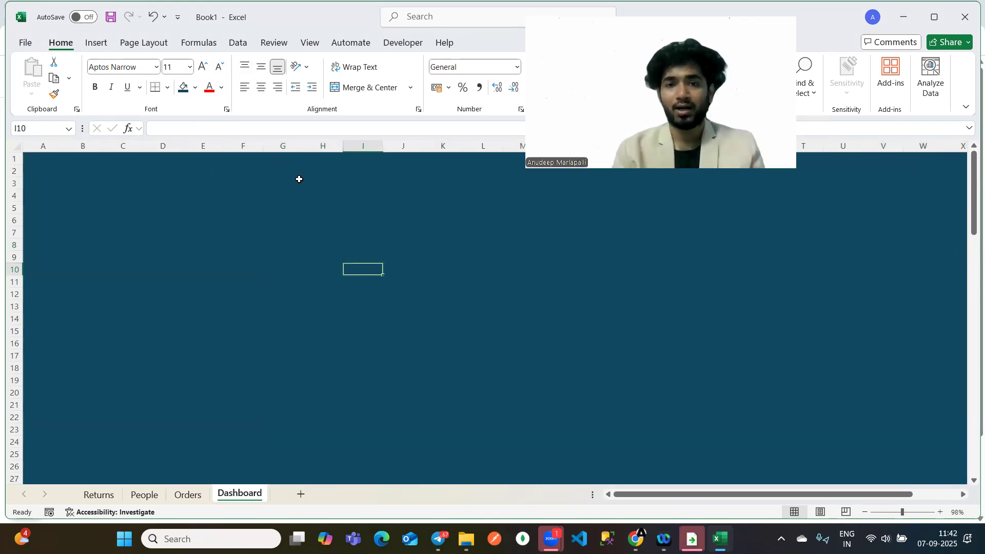
Draw a banner rectangle about 1.94 cm high and 43.76 cm wide across columns A to Z, over rows 1 to 4.
left_click(96, 42)
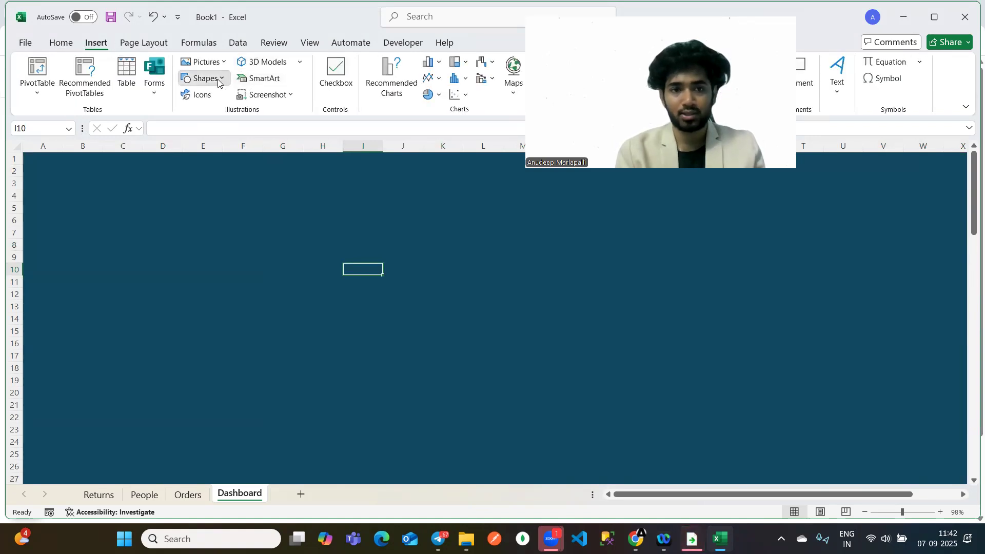
left_click(225, 81)
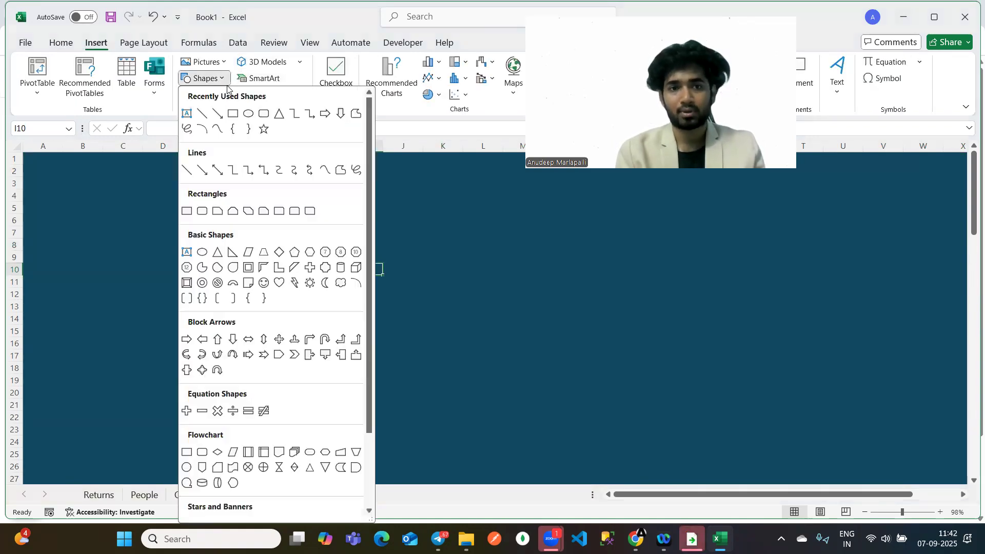
left_click(232, 116)
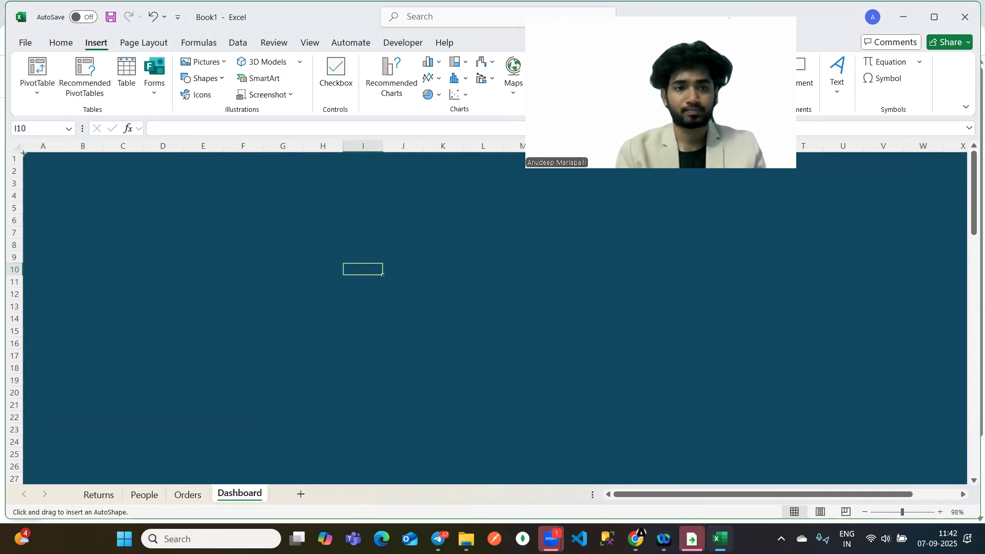
left_click_drag(23, 152, 937, 199)
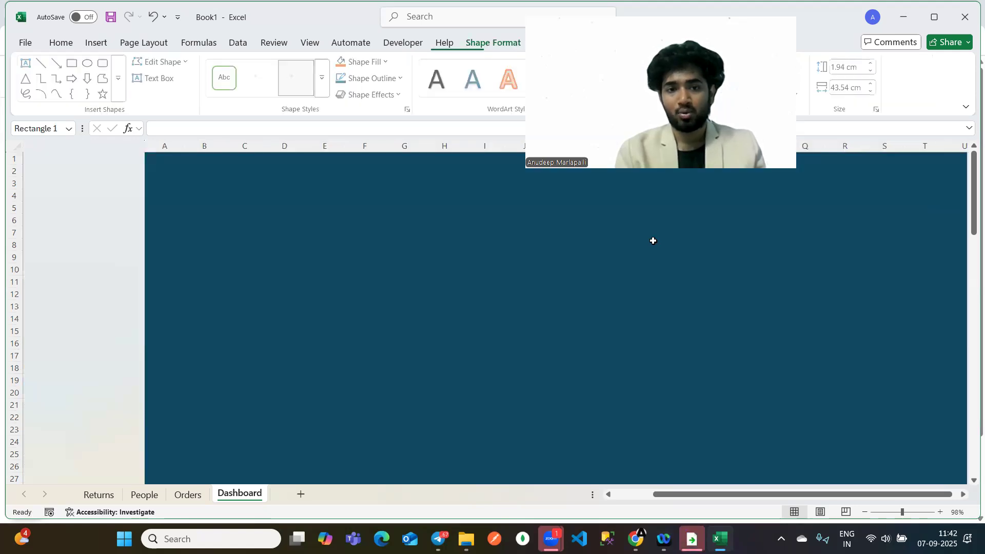
scroll(512, 255, "down", 1, "ctrl")
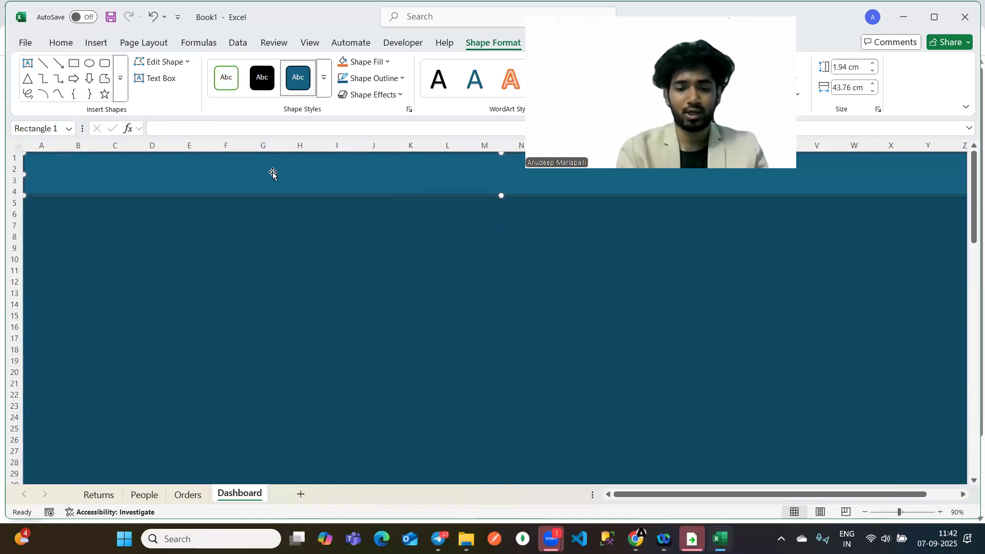
Enter the title "Dynamic Retail Dashboard" in the banner rectangle and centre it horizontally and vertically.
type("Dynamic Retra")
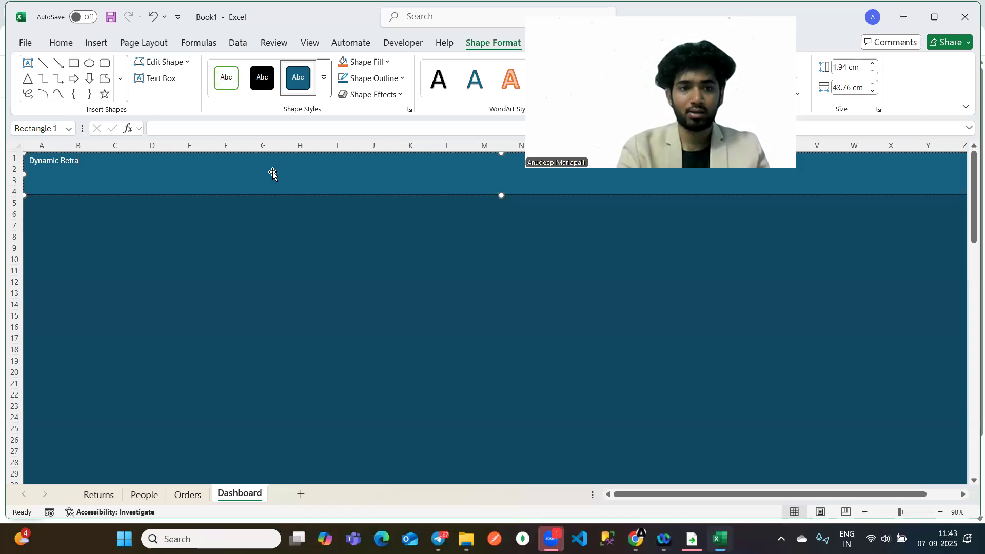
key("BackSpace")
key("BackSpace")
type("ail Dashboard")
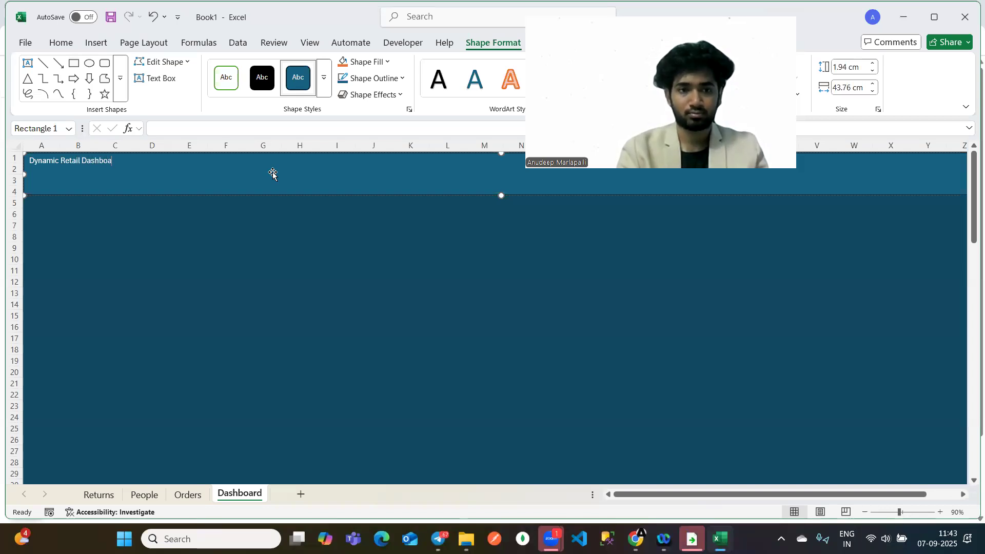
left_click(59, 45)
left_click(261, 87)
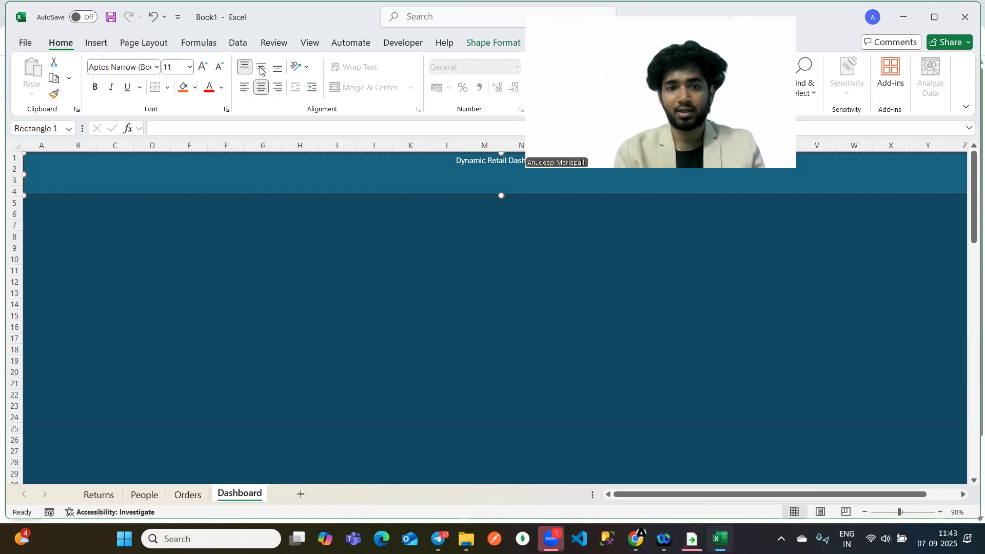
left_click(261, 68)
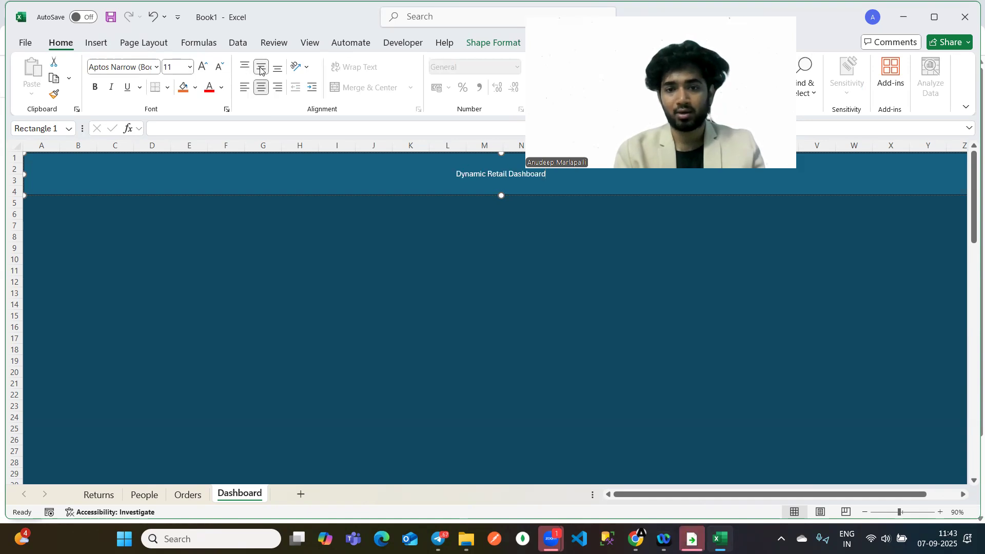
Format the banner title "Dynamic Retail Dashboard" as bold ADLaM Display at size 20.
double_click(466, 176)
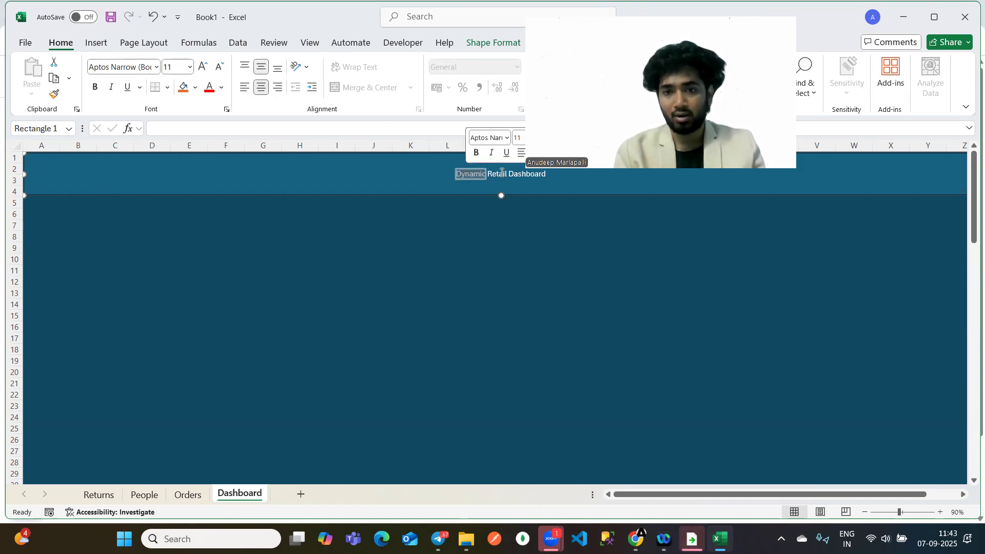
double_click(544, 173)
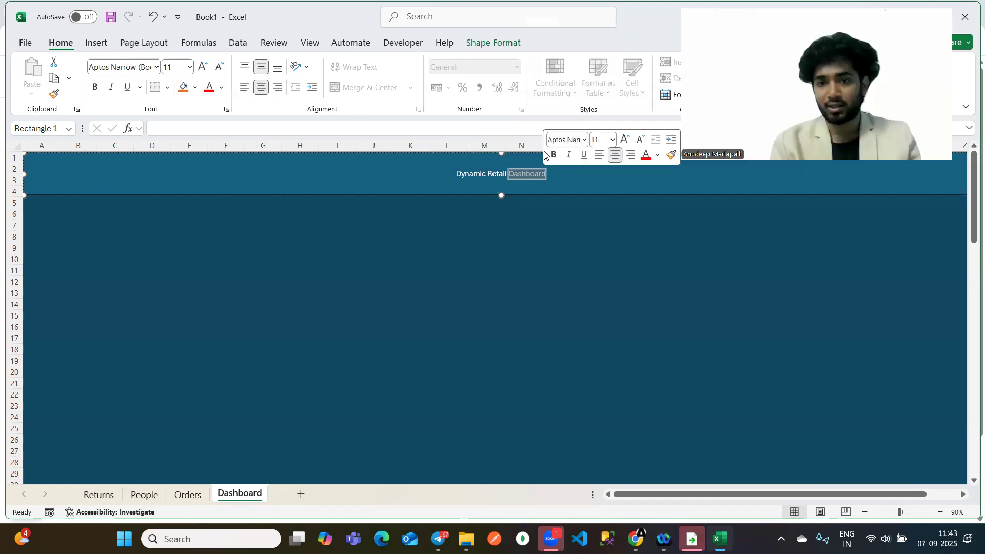
double_click(464, 174)
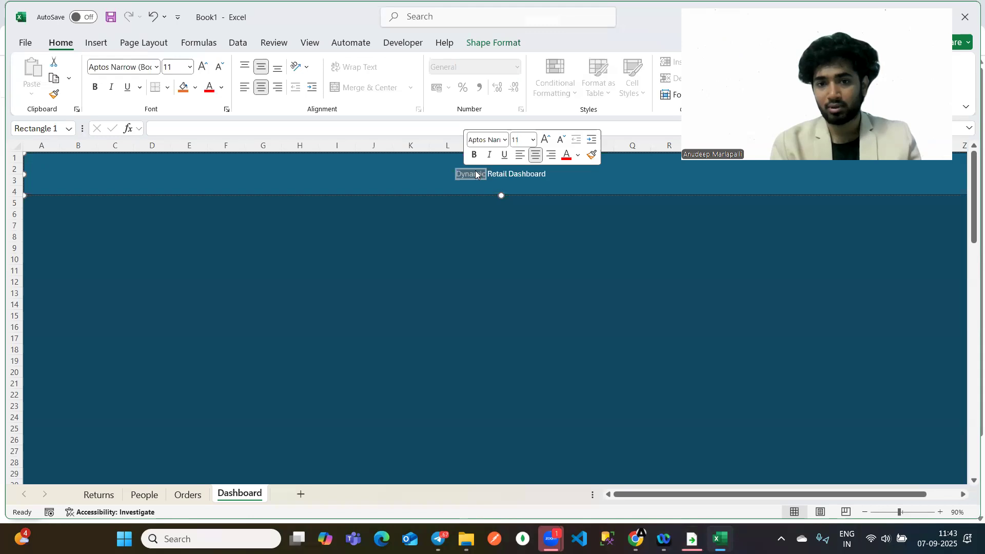
left_click(549, 174, "shift")
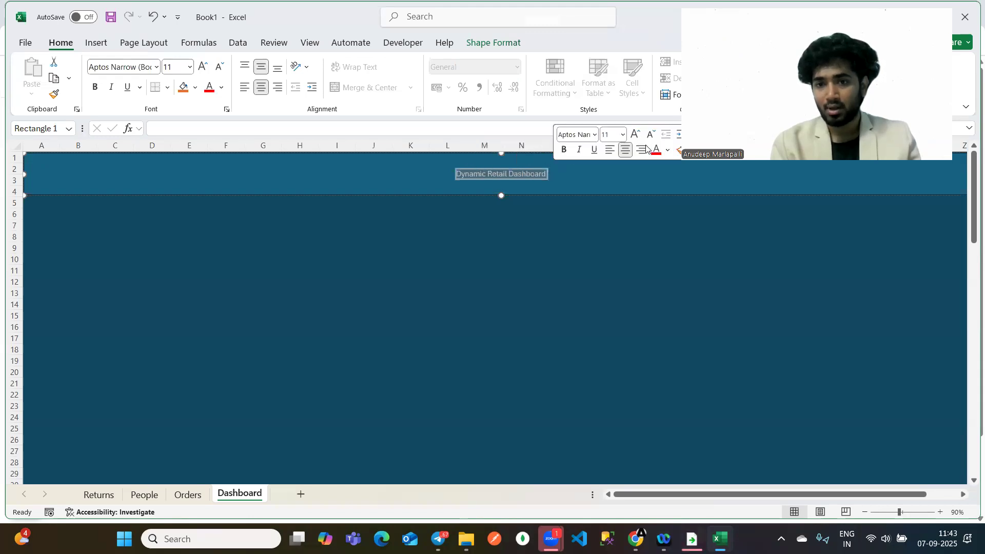
left_click(622, 135)
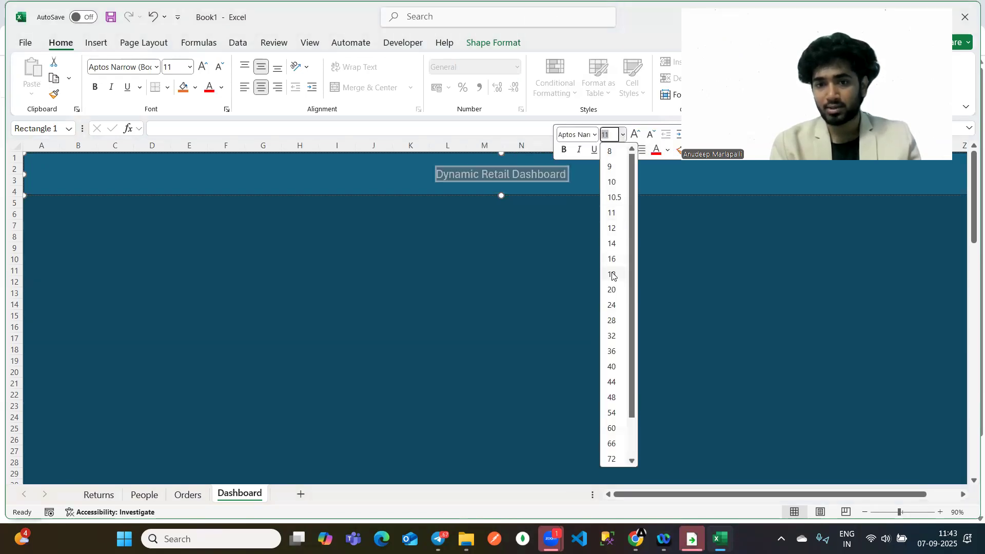
left_click(612, 290)
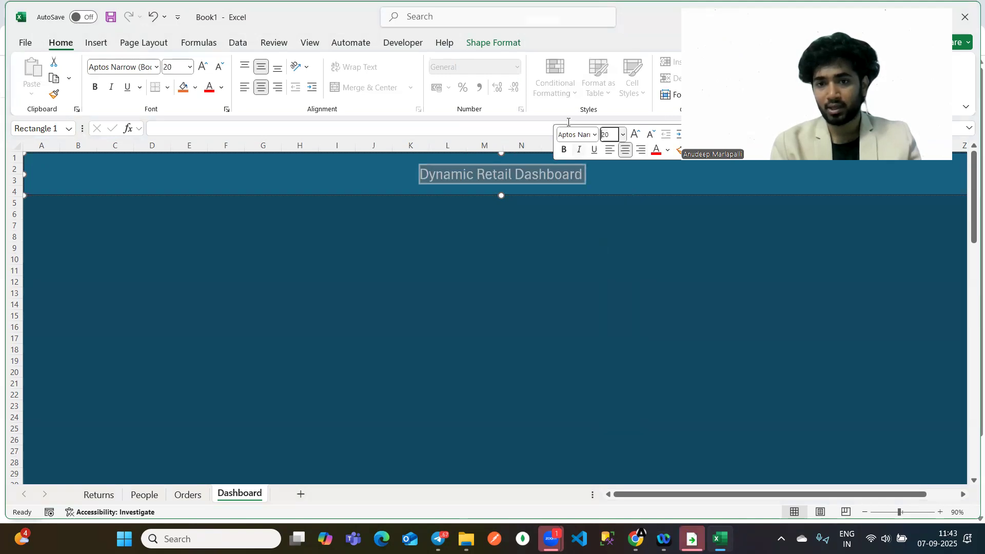
left_click(564, 149)
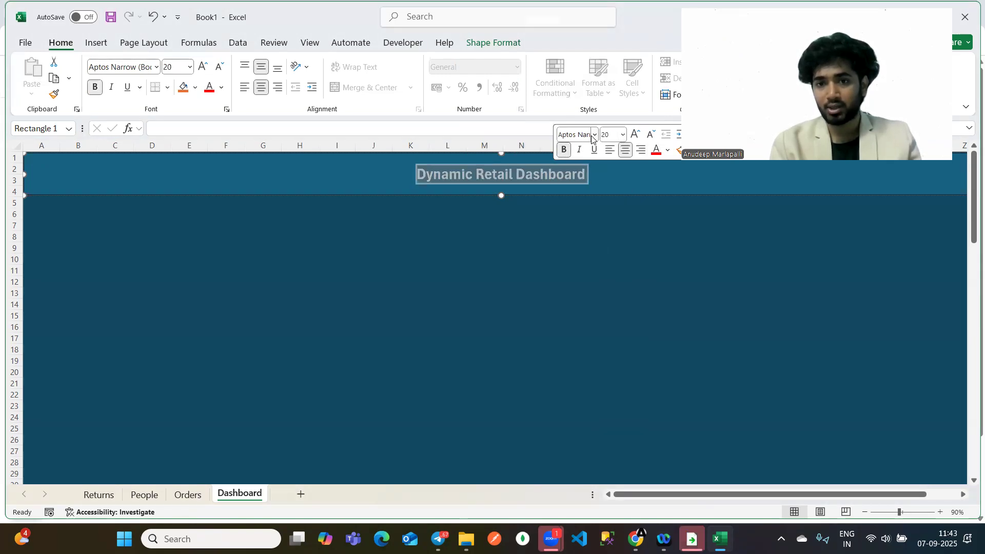
left_click(595, 135)
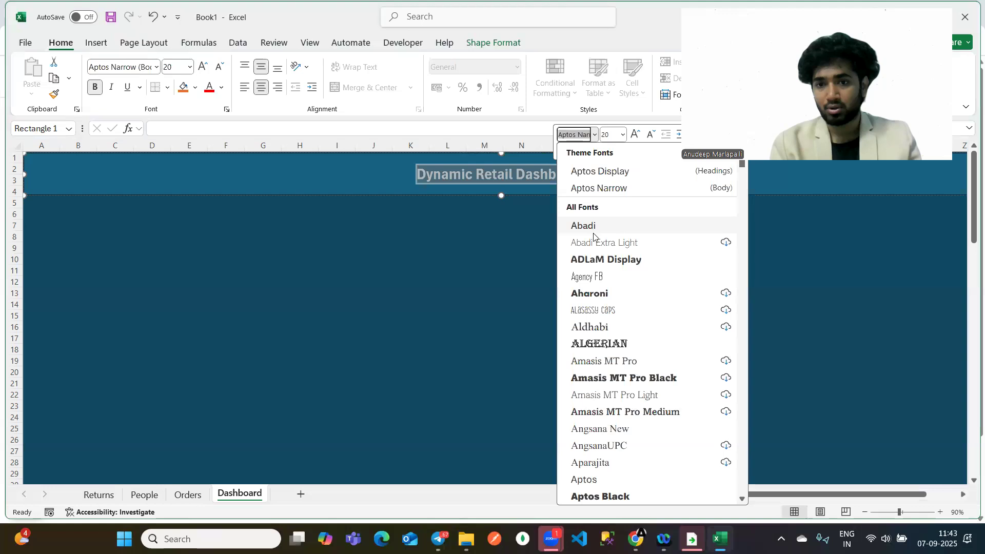
left_click(598, 260)
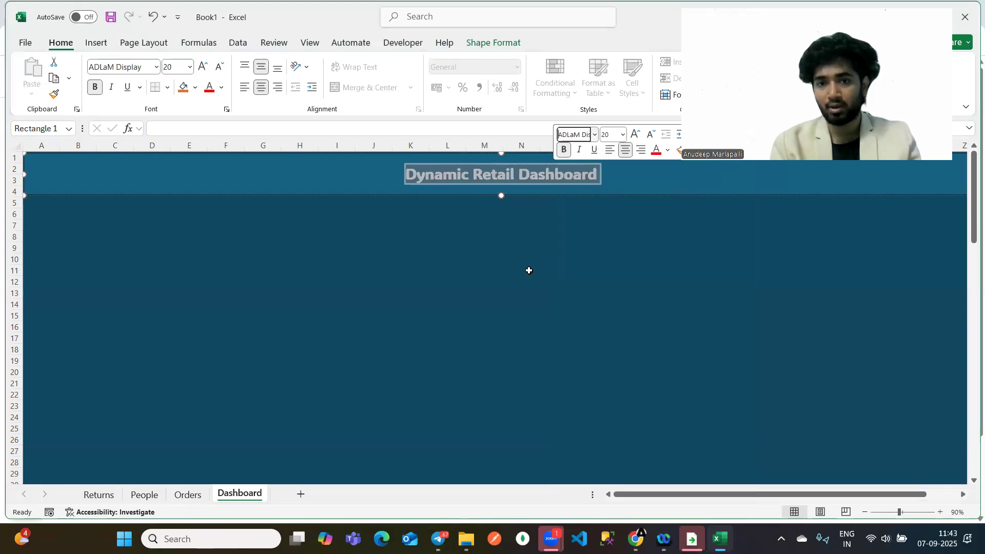
left_click(528, 269)
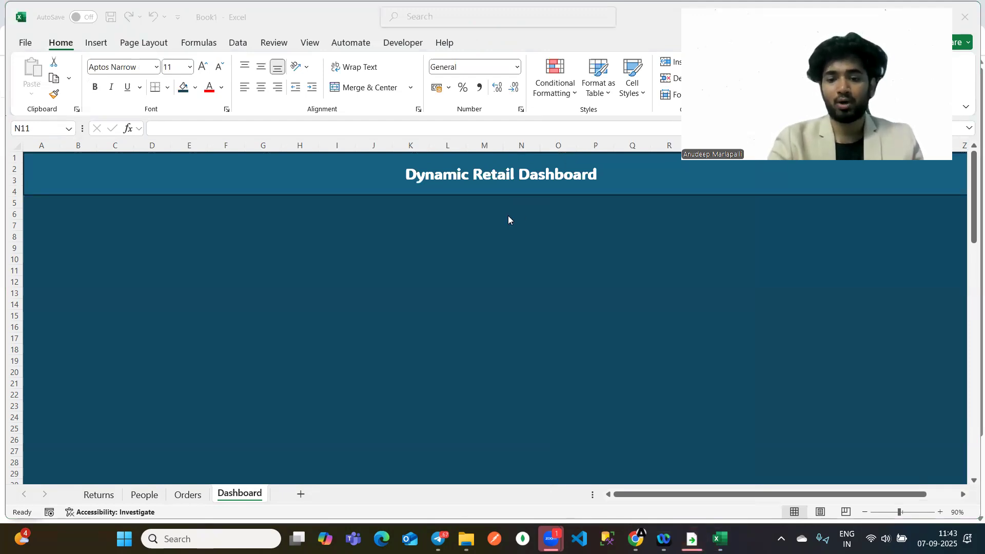
Change the title banner's fill to a light blue tint of the dark teal theme colour.
left_click(366, 187)
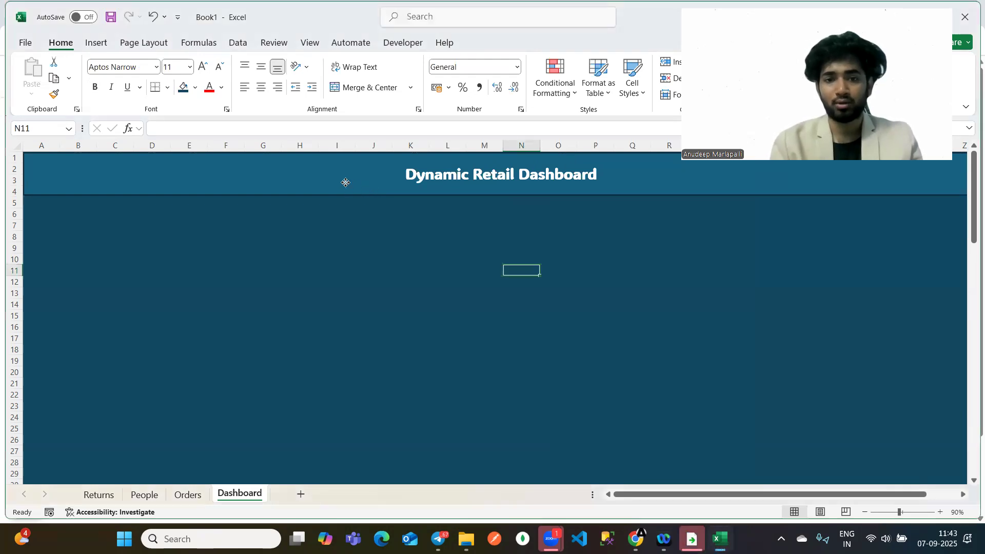
left_click(345, 182)
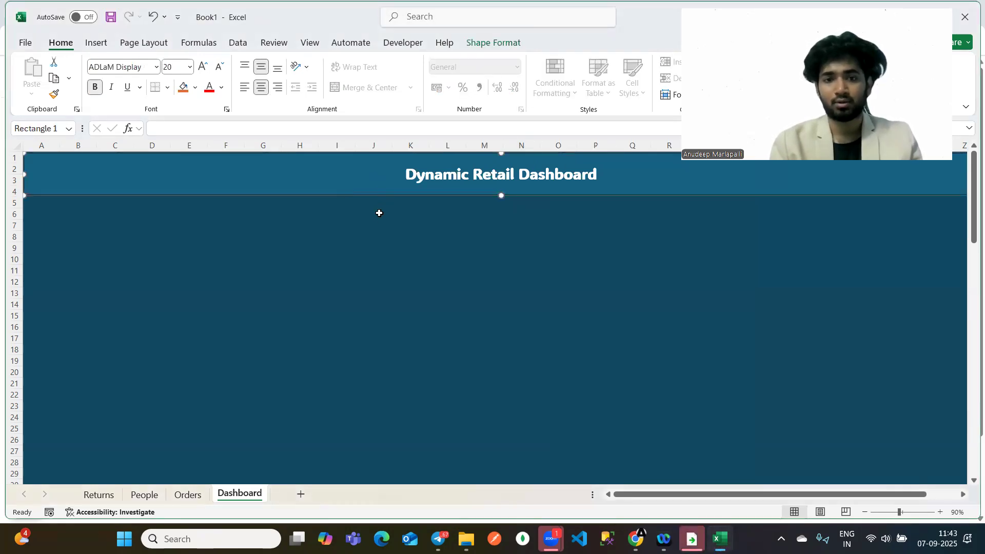
left_click(195, 87)
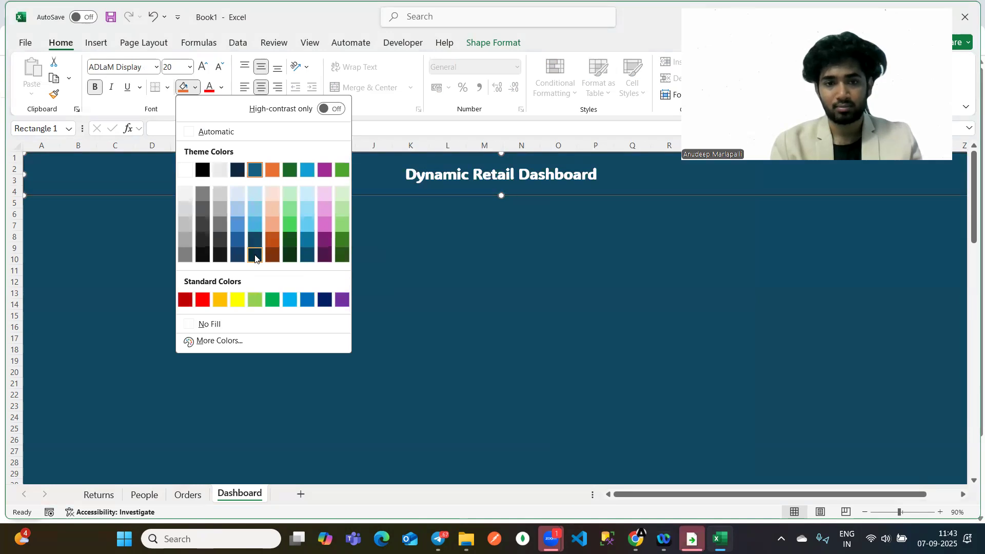
left_click(252, 228)
left_click(333, 274)
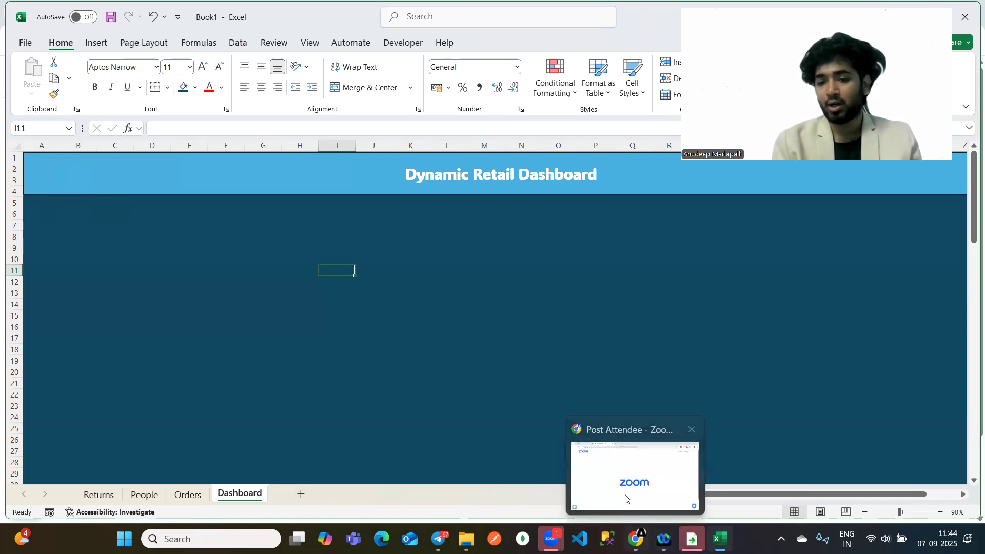
Switch to Chrome and open the Google home page in a new Incognito window.
left_click(626, 499)
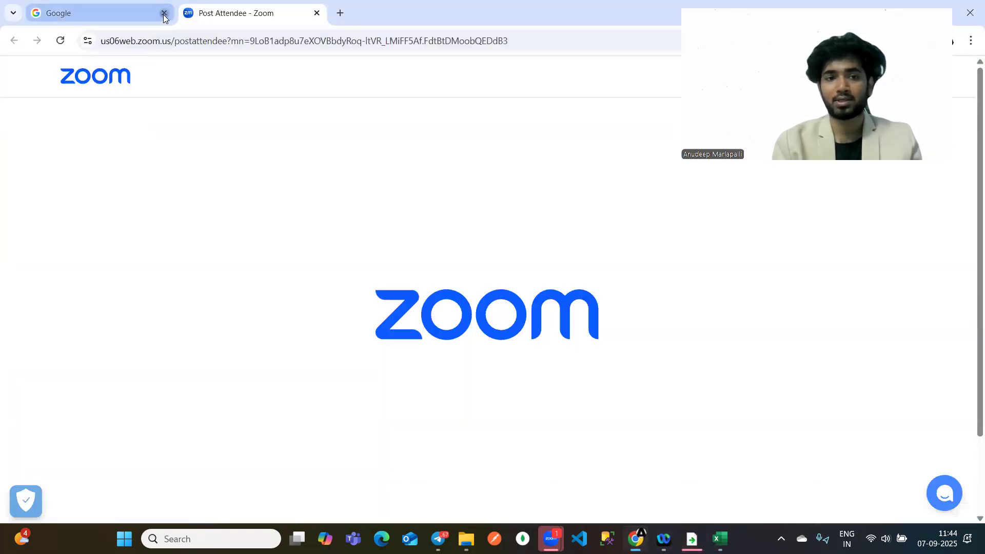
left_click(163, 13)
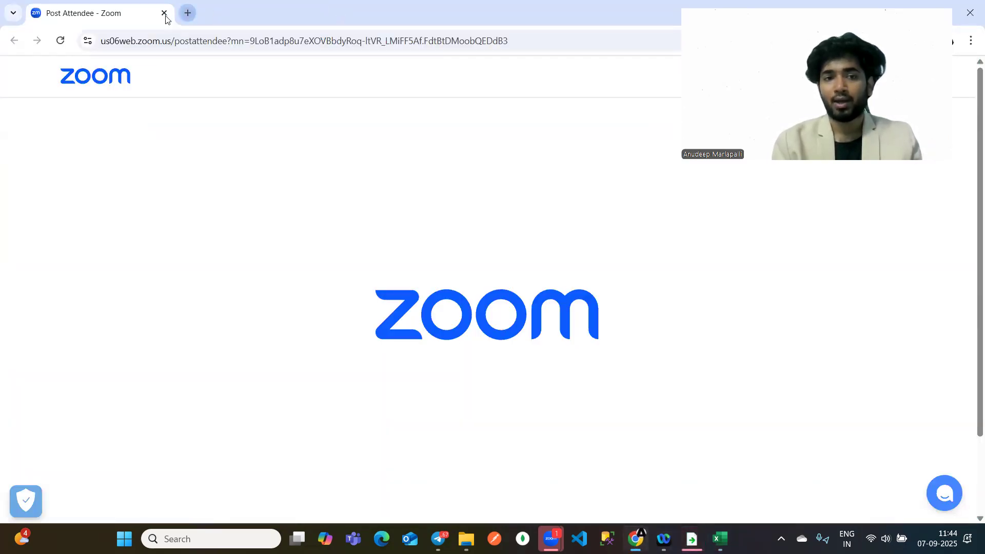
key("ctrl+t")
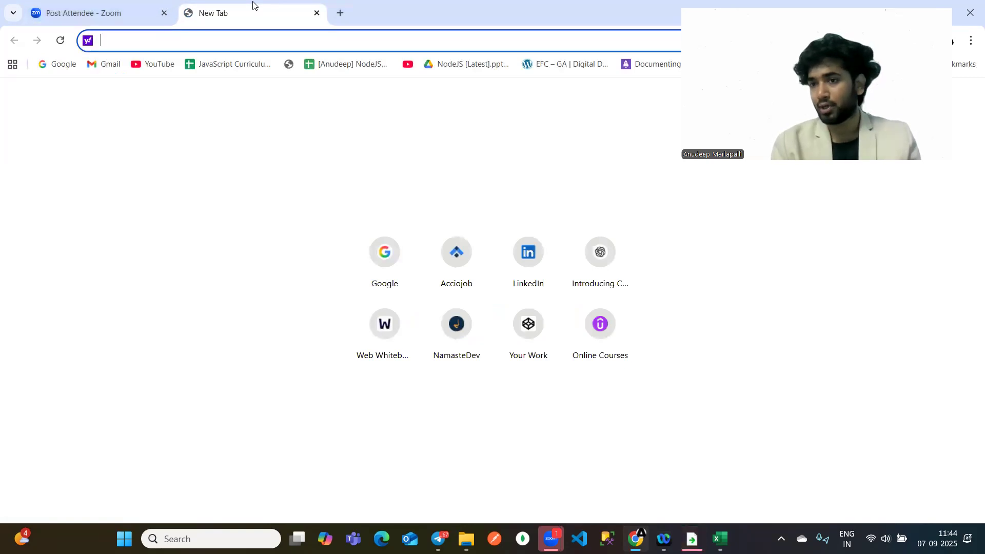
left_click(970, 41)
left_click(944, 103)
left_click(30, 65)
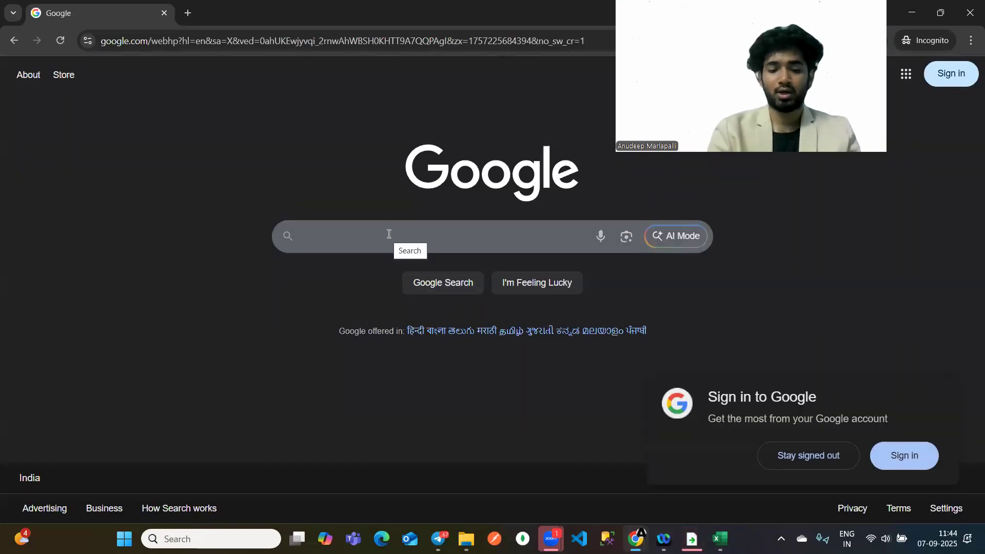
Search Google for "Walmart logo" and show the image results.
type("Wa")
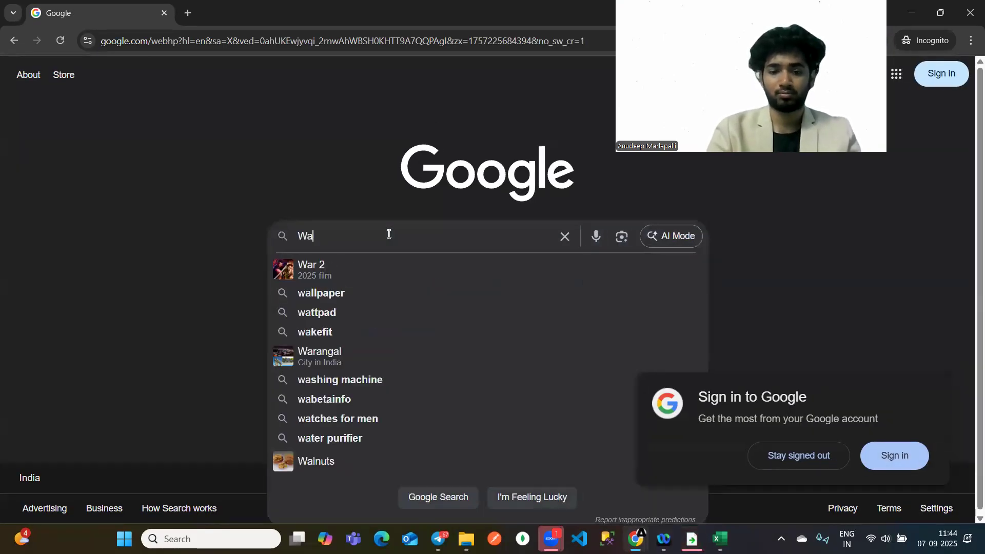
type("lmart logo")
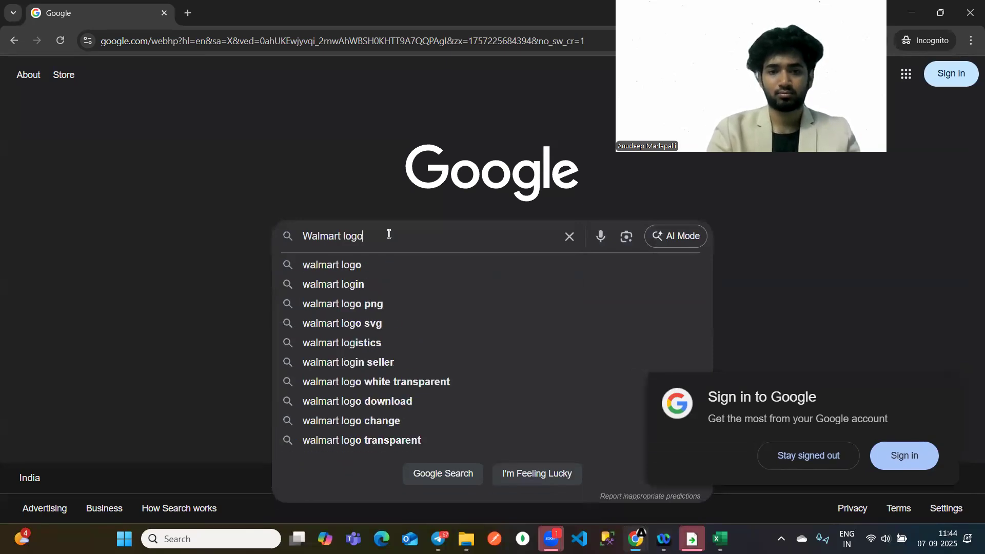
key("Return")
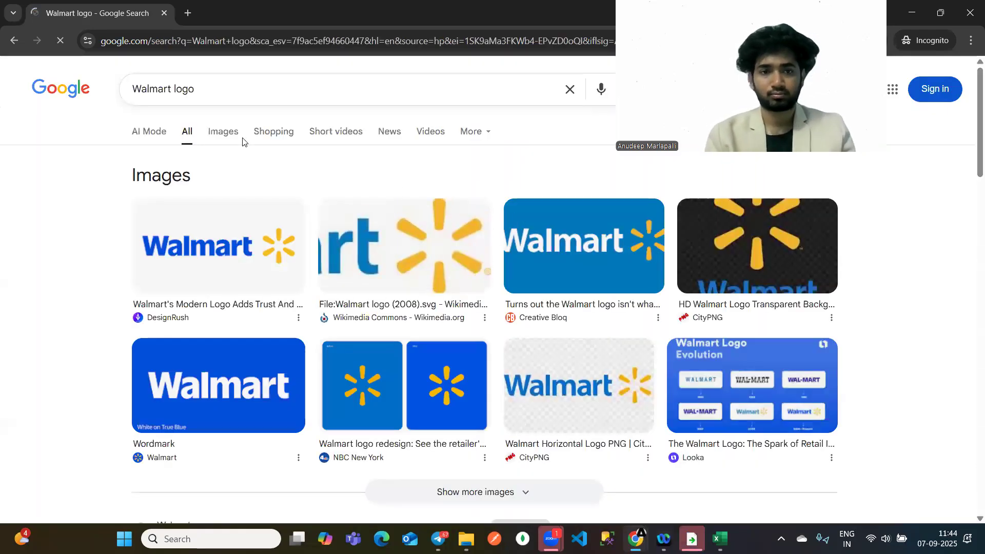
left_click(238, 137)
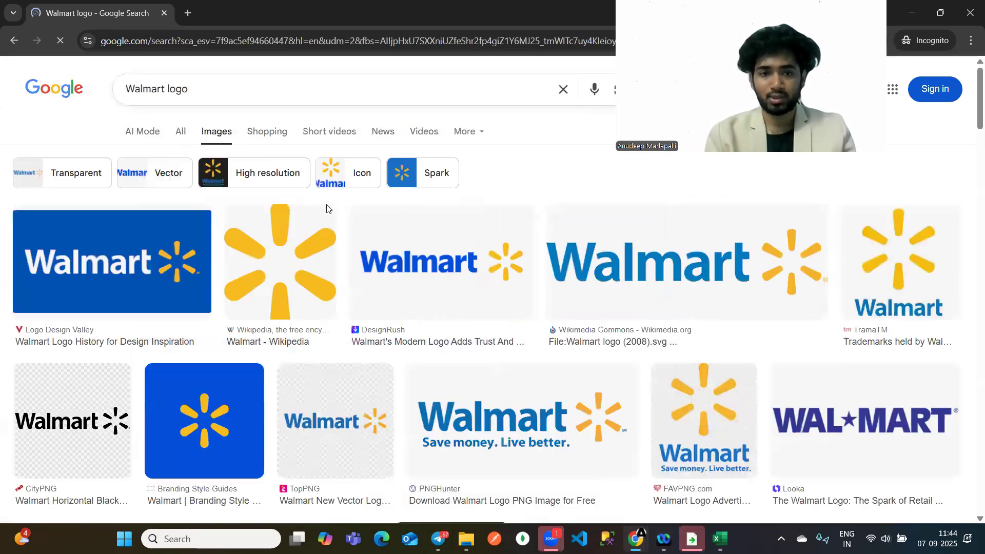
Compare several Walmart logo images in larger previews to find one suitable for the dashboard banner.
left_click(436, 277)
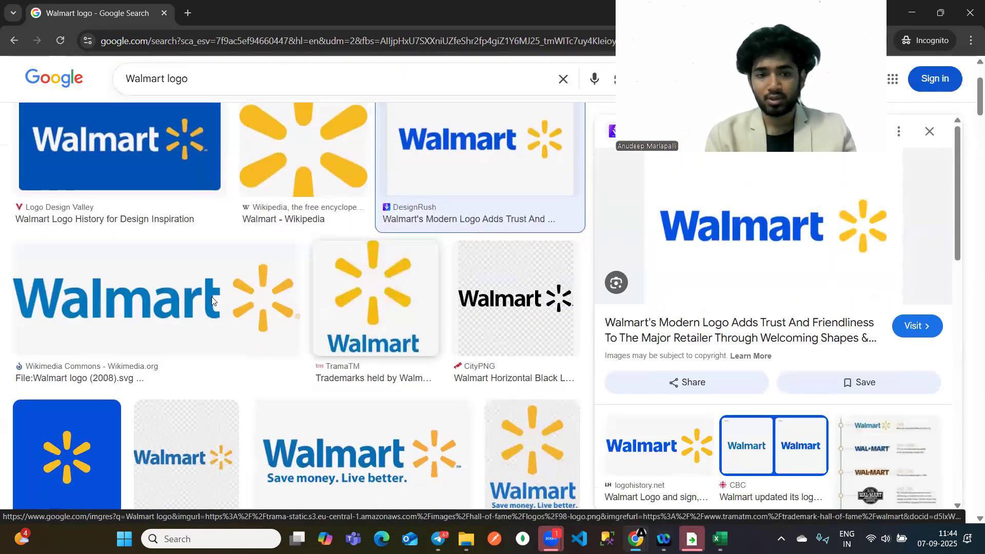
scroll(129, 296, "down", 2)
left_click(135, 298)
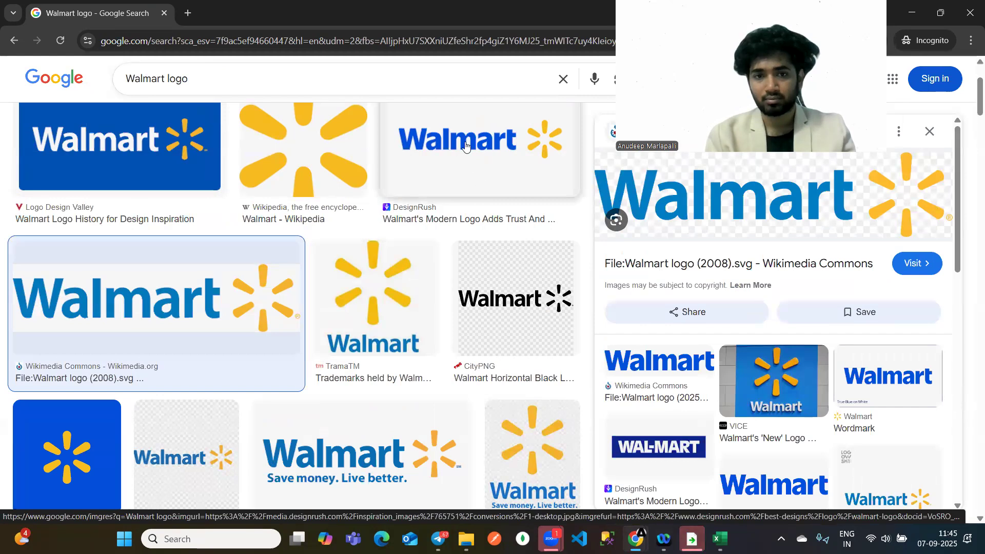
left_click(480, 183)
scroll(351, 231, "down", 3)
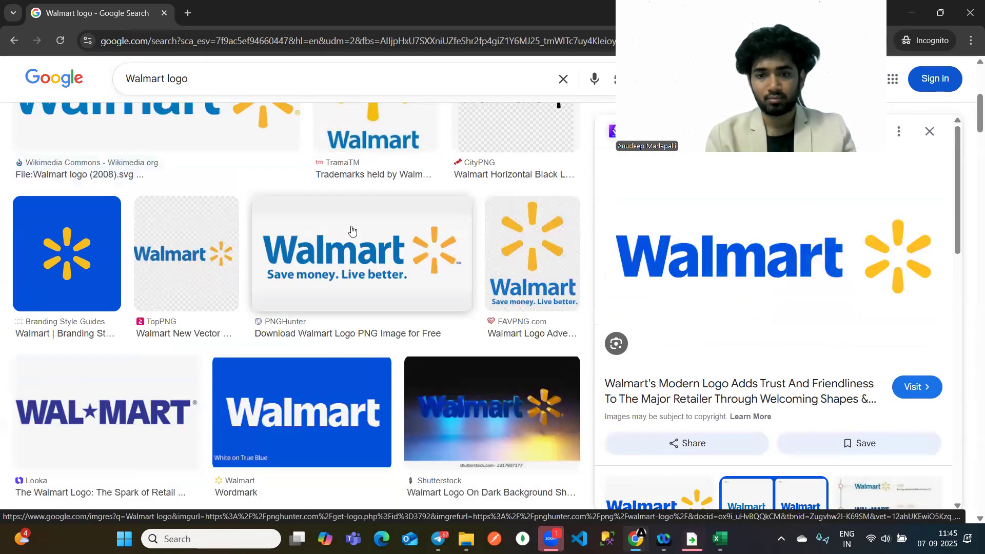
scroll(488, 251, "down", 6)
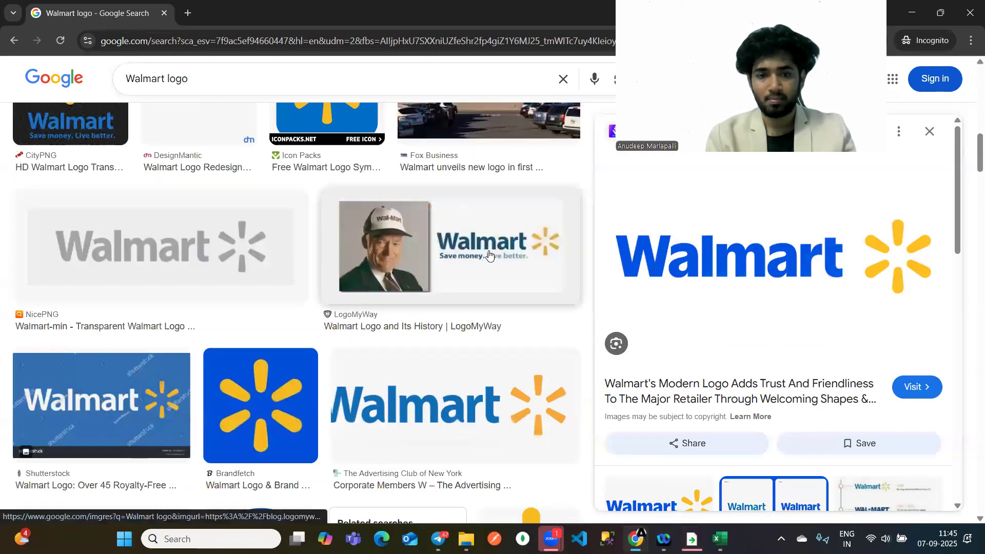
scroll(488, 252, "down", 2)
left_click(533, 271)
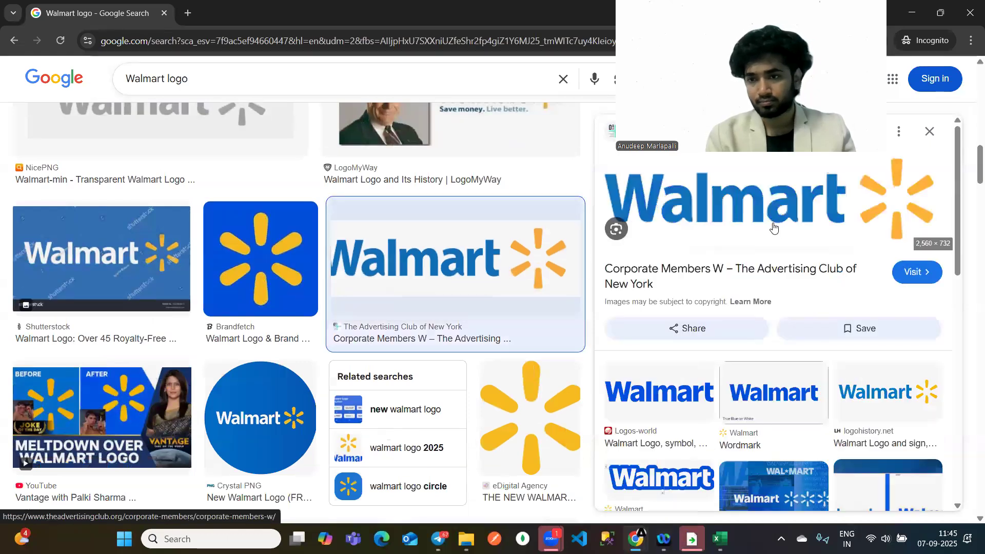
scroll(482, 264, "down", 2)
scroll(461, 264, "up", 10)
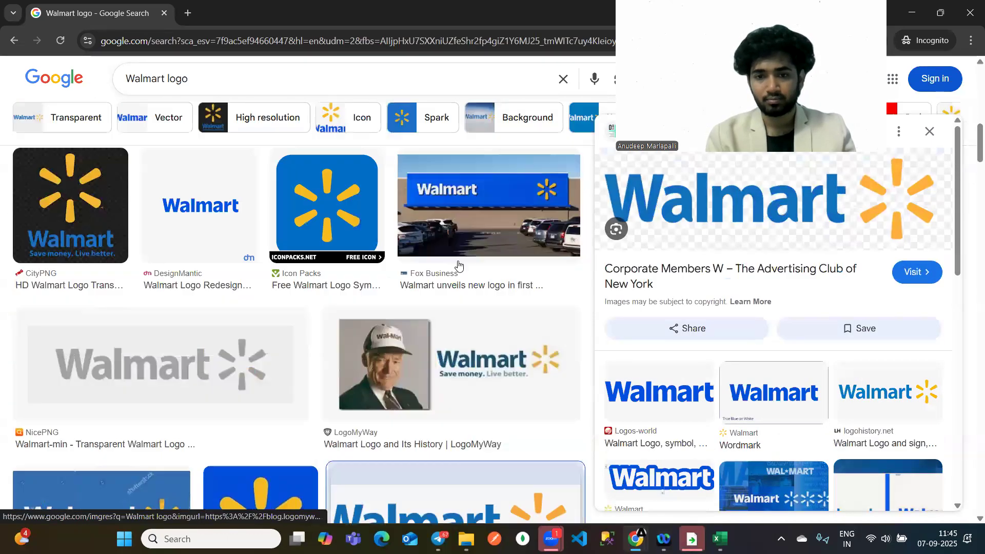
scroll(458, 265, "up", 1)
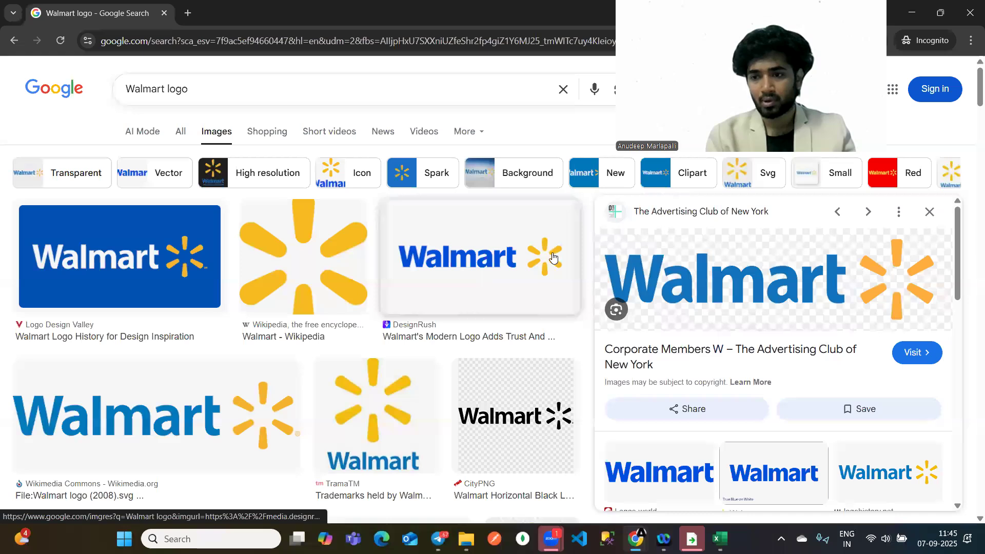
Copy the blue Walmart logo with the yellow spark on white from the DesignRush result.
left_click(479, 274)
right_click(784, 277)
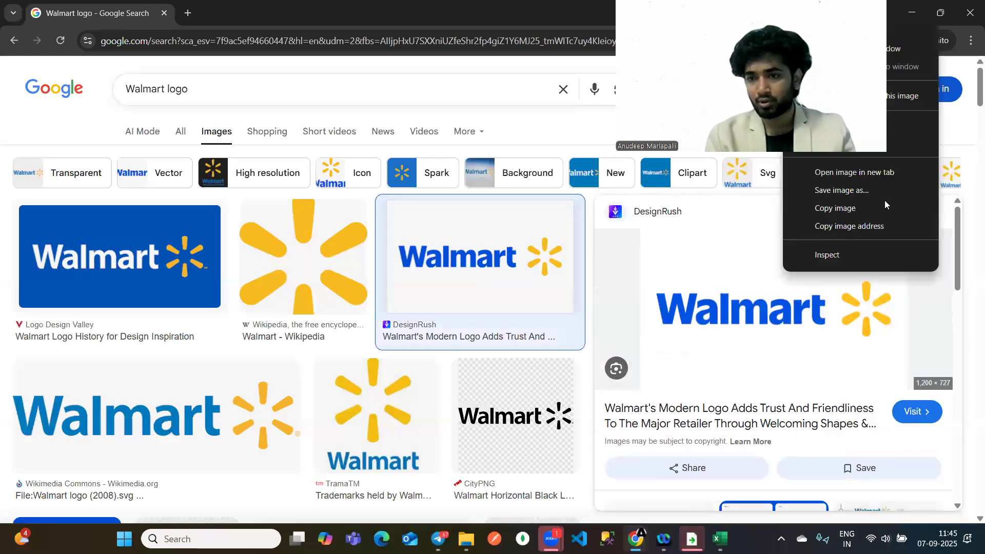
left_click(855, 205)
Switch back to Excel and paste the copied Walmart logo at cell A6 of the Dashboard sheet.
key("alt+Tab")
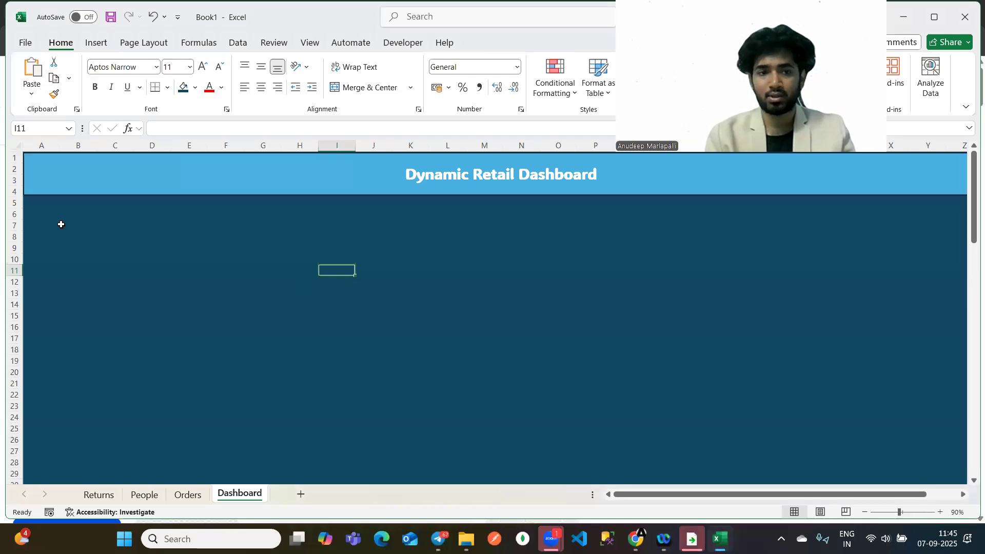
left_click(46, 213)
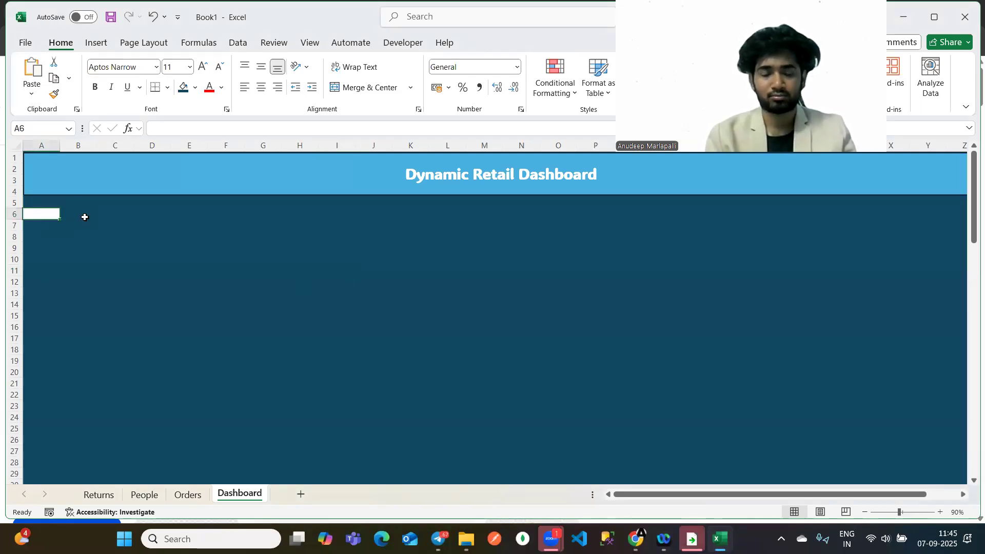
key("ctrl+v")
Shrink the Walmart logo to banner height and place it at the banner's left end, over columns A to C and rows 1 to 4.
left_click(456, 292)
scroll(658, 320, "down", 6)
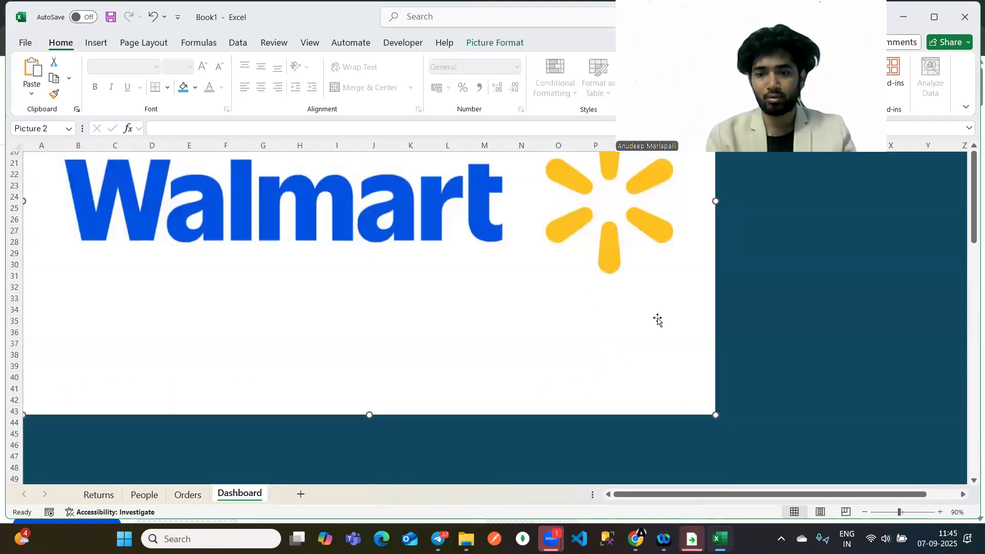
left_click_drag(715, 415, 171, 169)
scroll(238, 282, "up", 6)
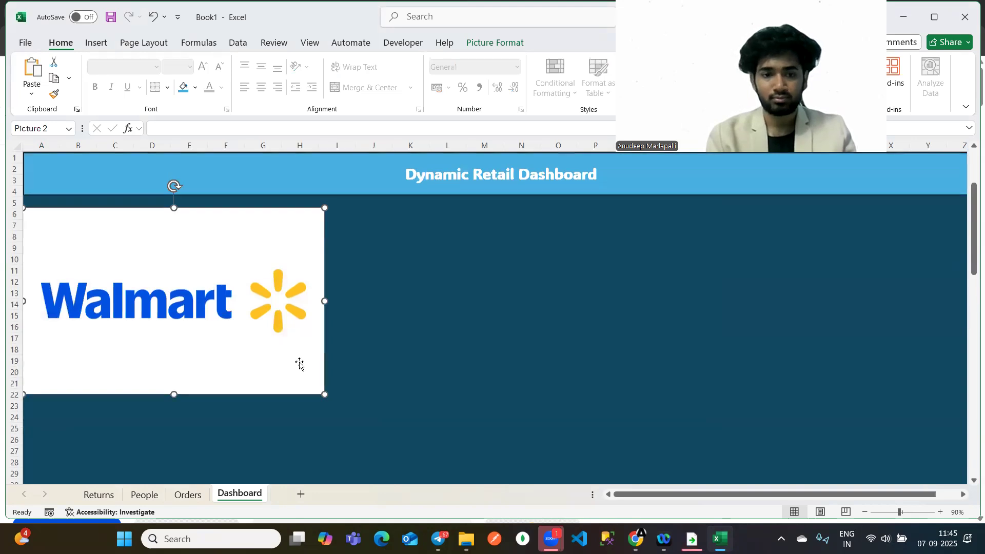
left_click_drag(324, 394, 142, 282)
left_click_drag(93, 261, 77, 176)
left_click_drag(143, 225, 73, 192)
left_click(135, 268)
left_click(44, 216)
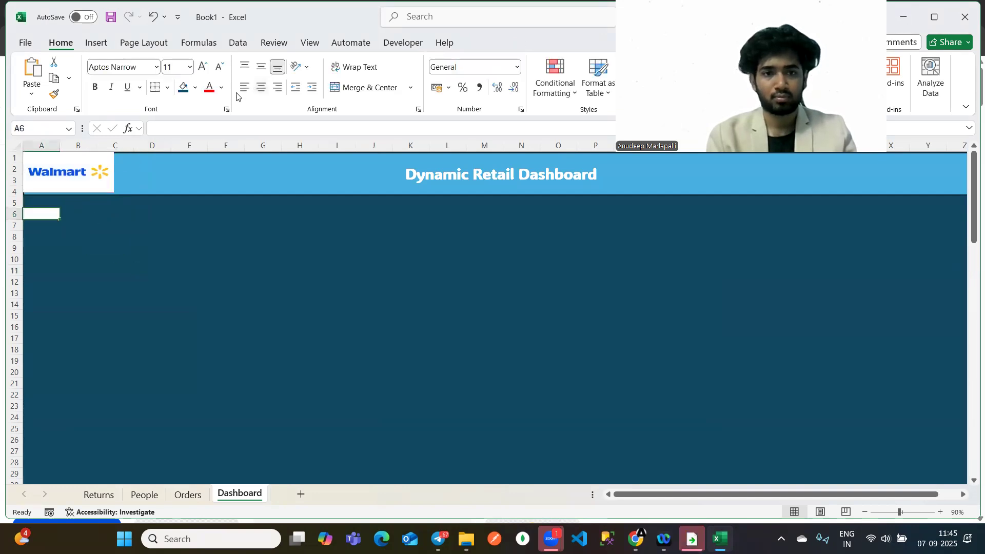
Fill cell A6 with the same dark teal theme colour as the rest of the Dashboard sheet's background.
left_click(195, 87)
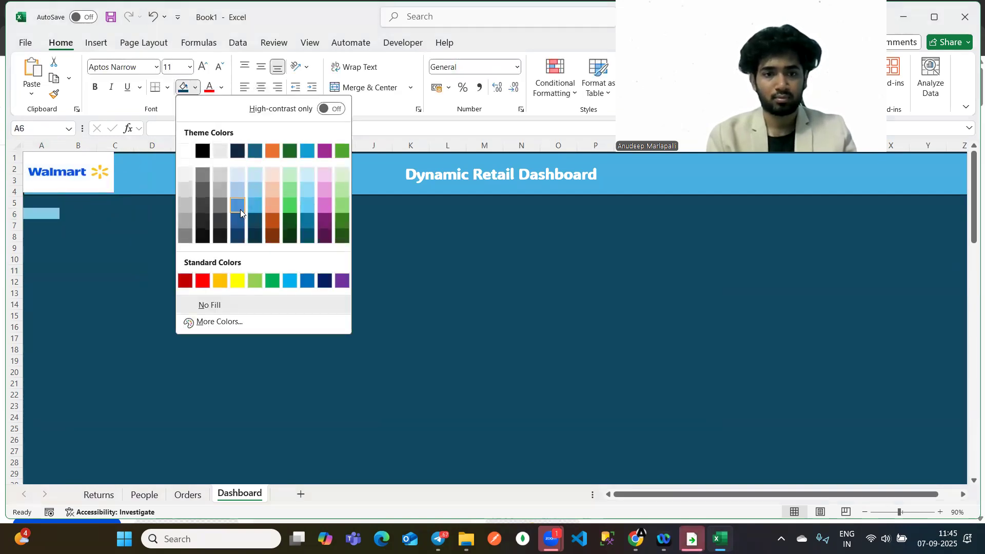
left_click(239, 207)
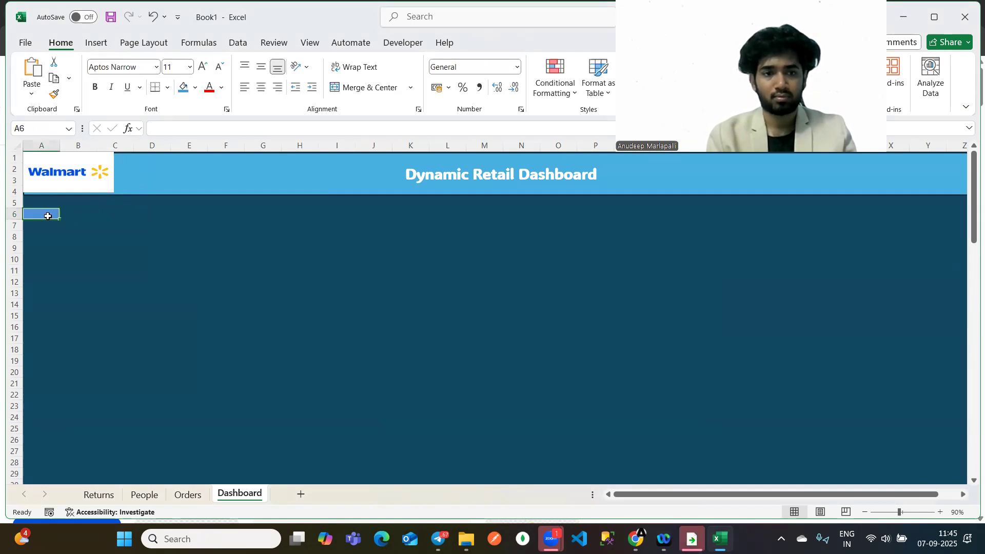
left_click(195, 87)
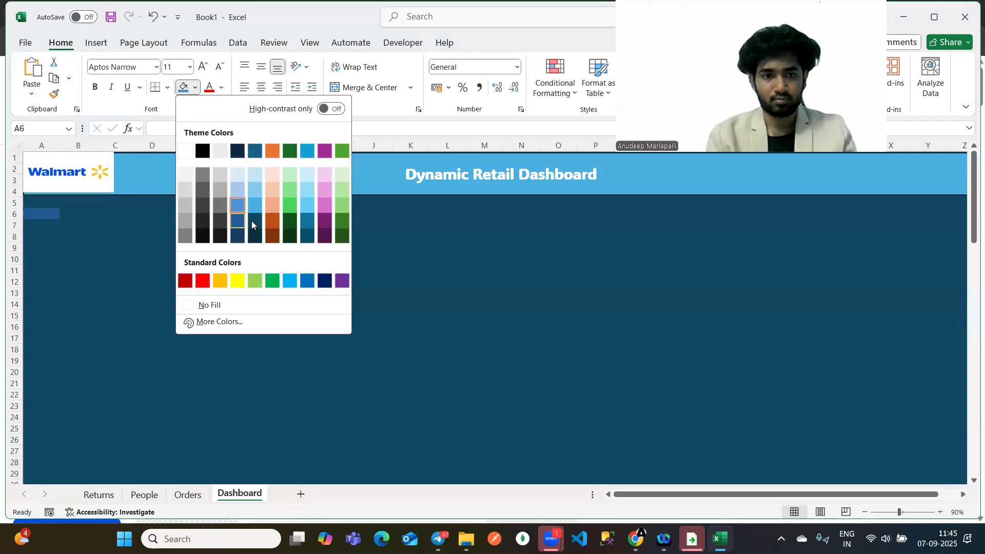
left_click(275, 318)
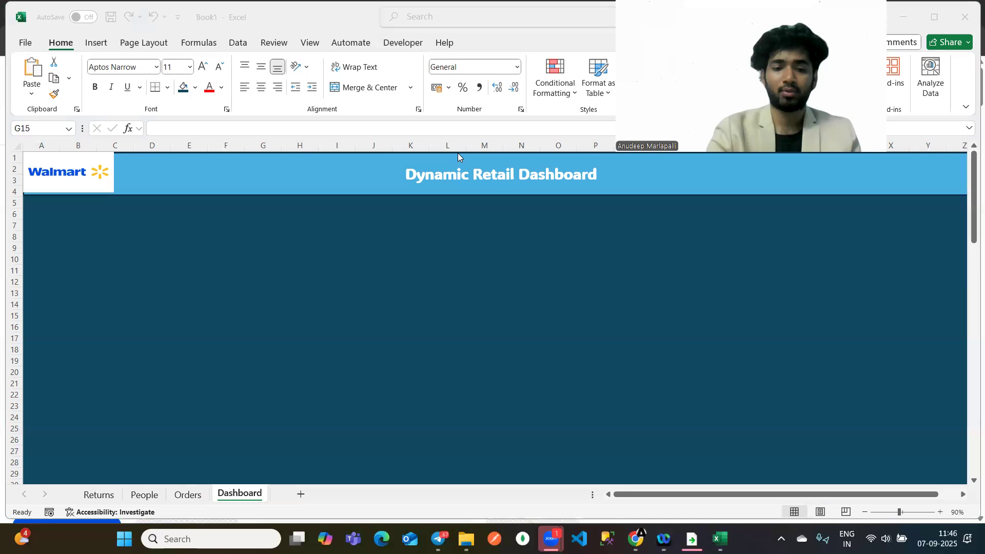
Create a PivotTable from the Orders table and place it on a new worksheet.
left_click(189, 495)
left_click(249, 232)
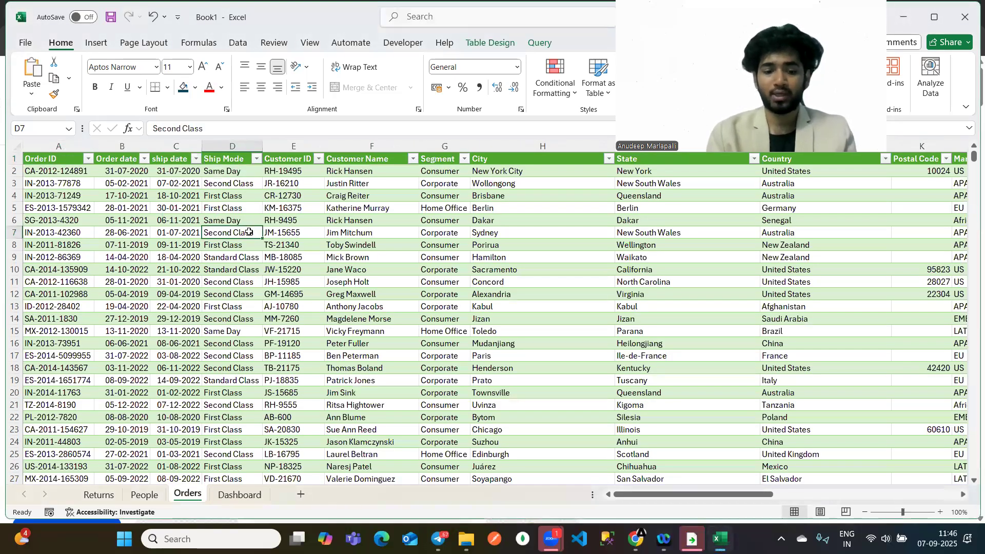
left_click(258, 268)
left_click(96, 43)
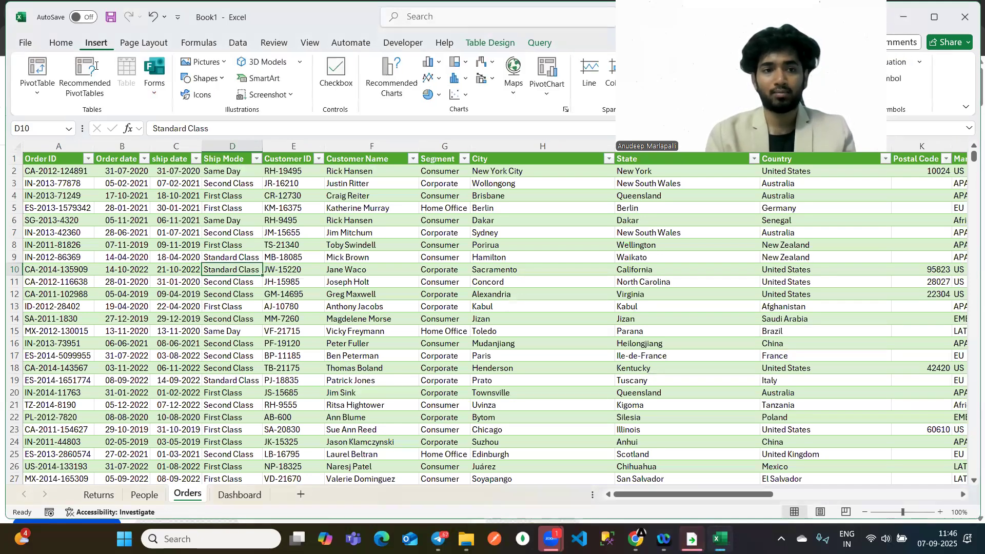
left_click(36, 74)
left_click(76, 118)
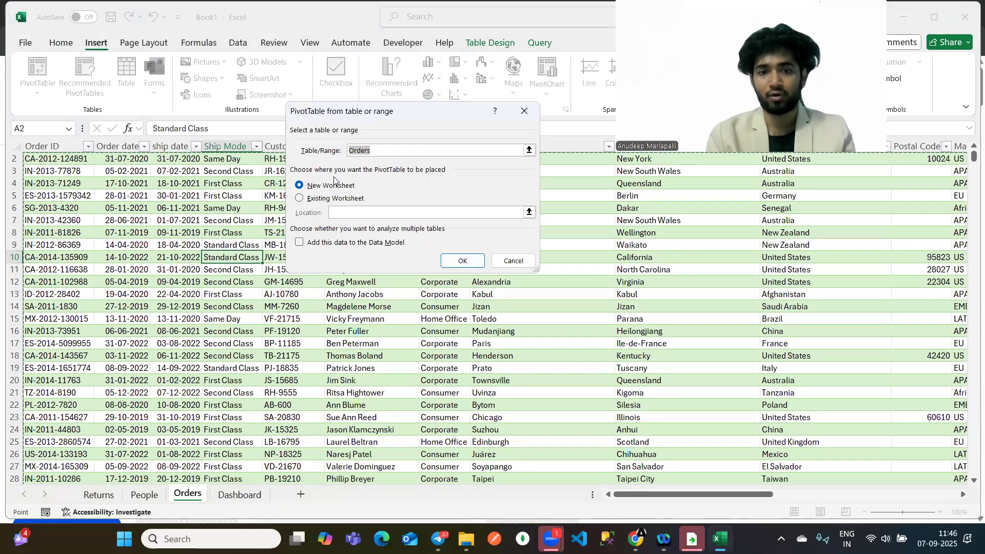
left_click(471, 265)
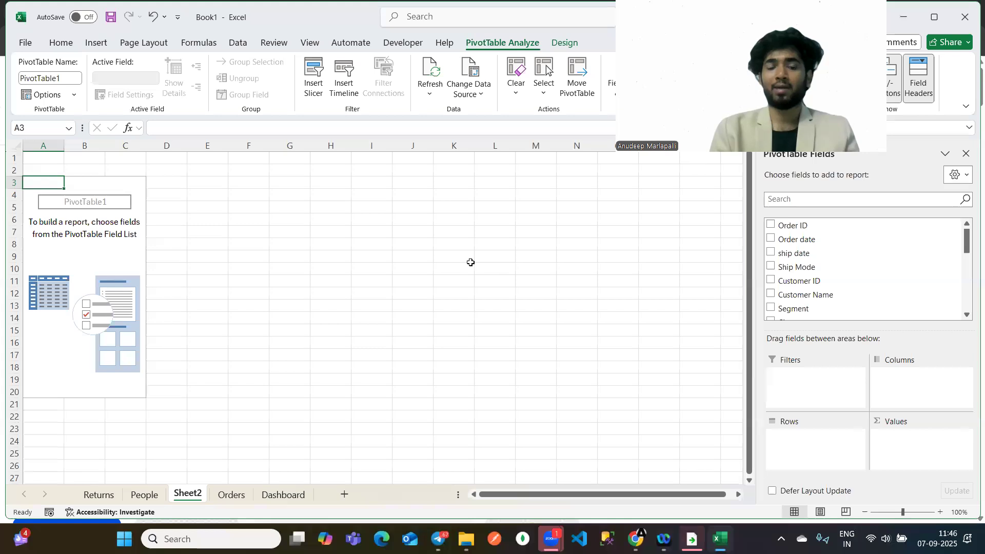
Enter the note "KPI" in cell H4 beside the empty PivotTable.
left_click(332, 200)
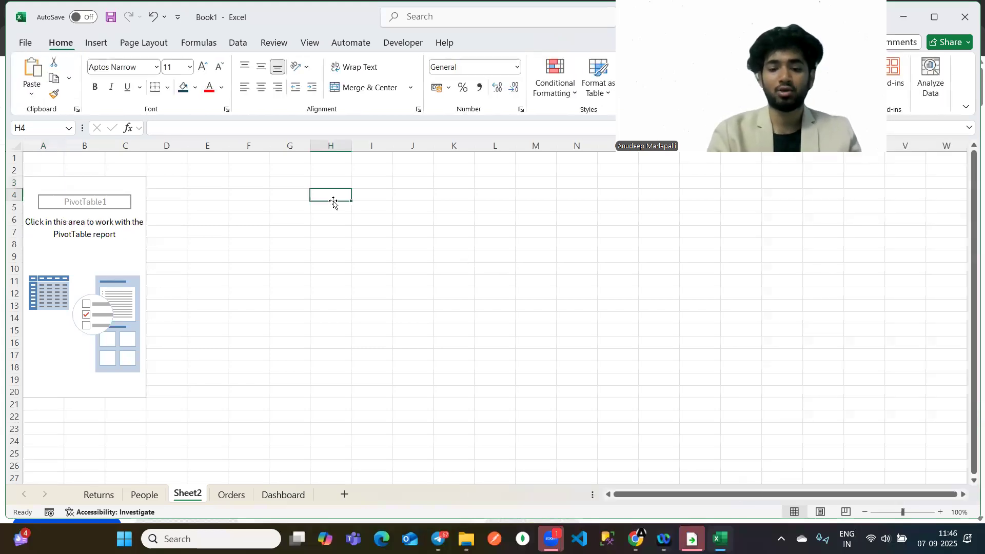
type("Kep")
type("y")
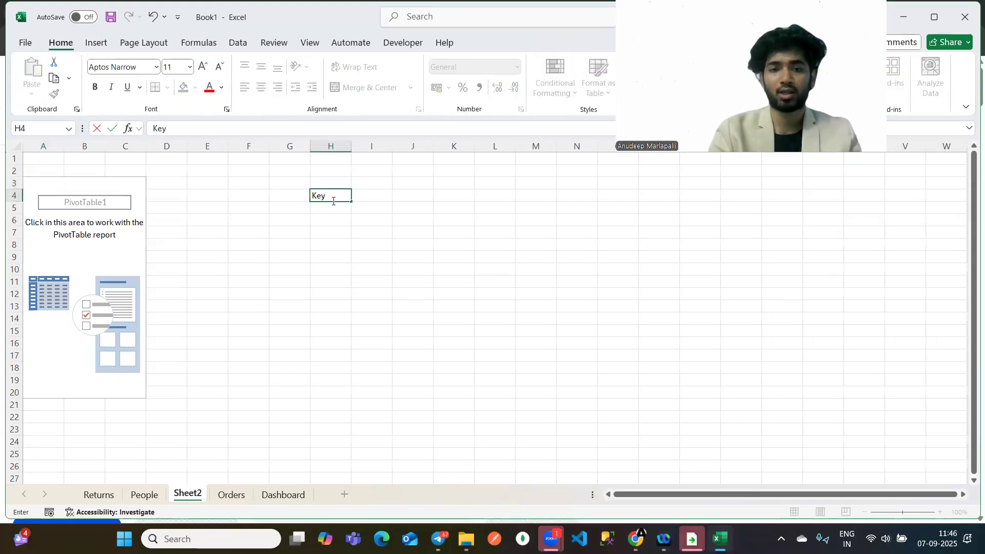
key("BackSpace")
key("BackSpace")
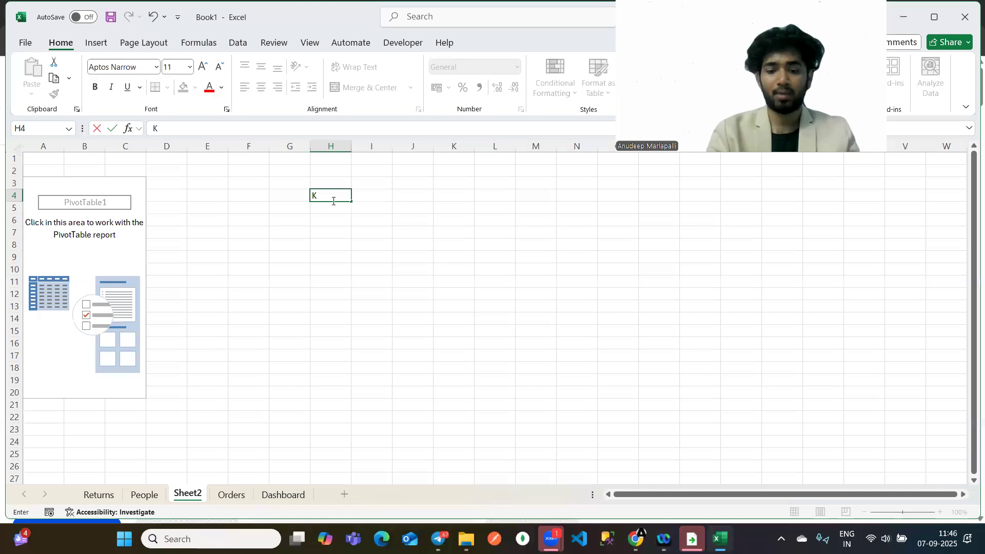
key("Return")
Enter "Key performance indicator" in cell H6 and widen column H to fit the text.
left_click(318, 223)
type("Key [")
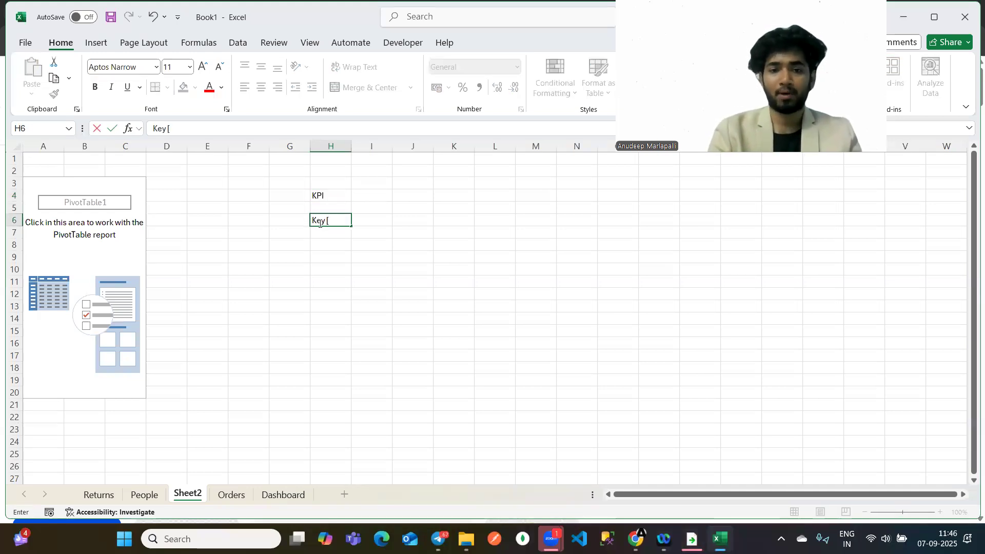
key("BackSpace")
type("performance")
key("Num_Lock")
type("indicator")
key("Return")
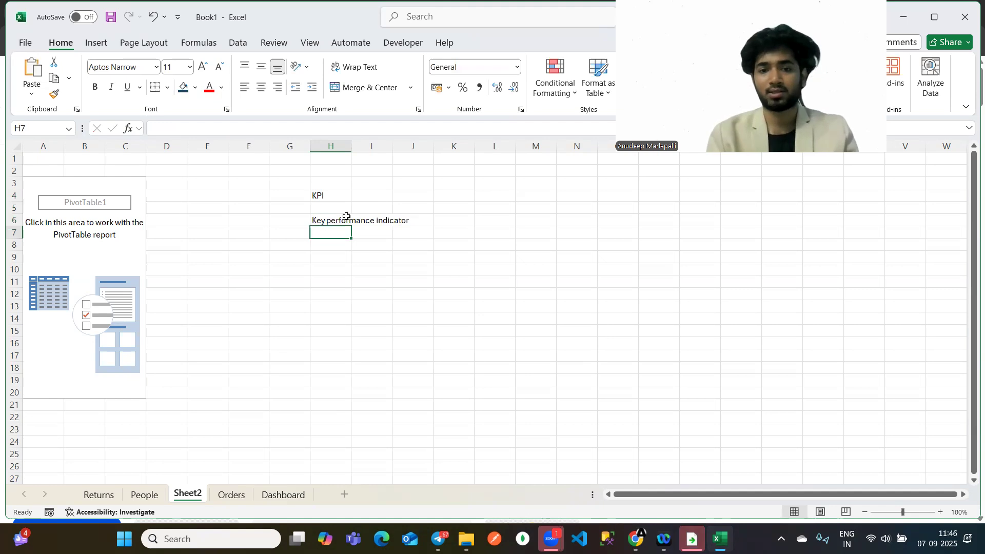
left_click_drag(351, 148, 442, 162)
left_click(350, 219)
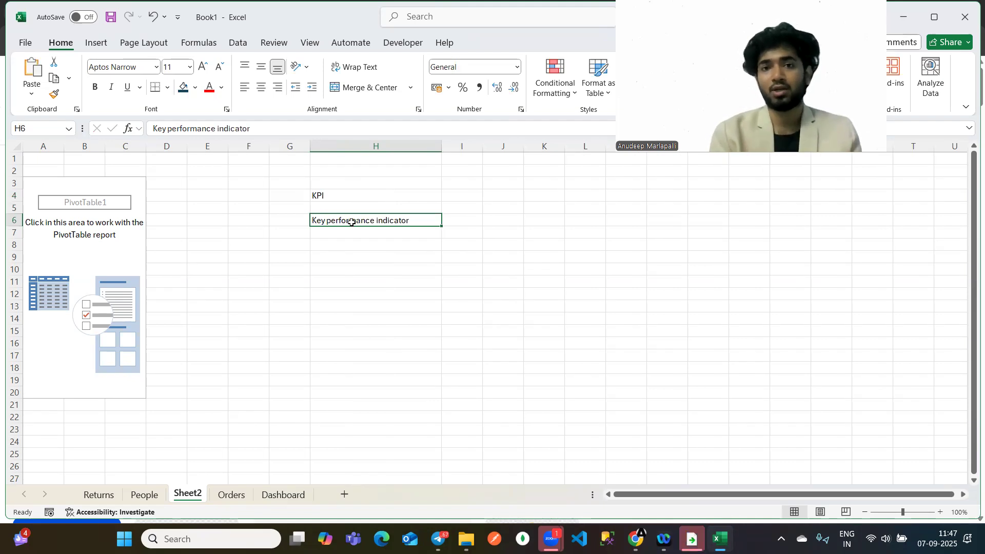
Enter the example indicators "Grade" in cell H9 and "Attendance" in cell H10.
left_click(369, 259)
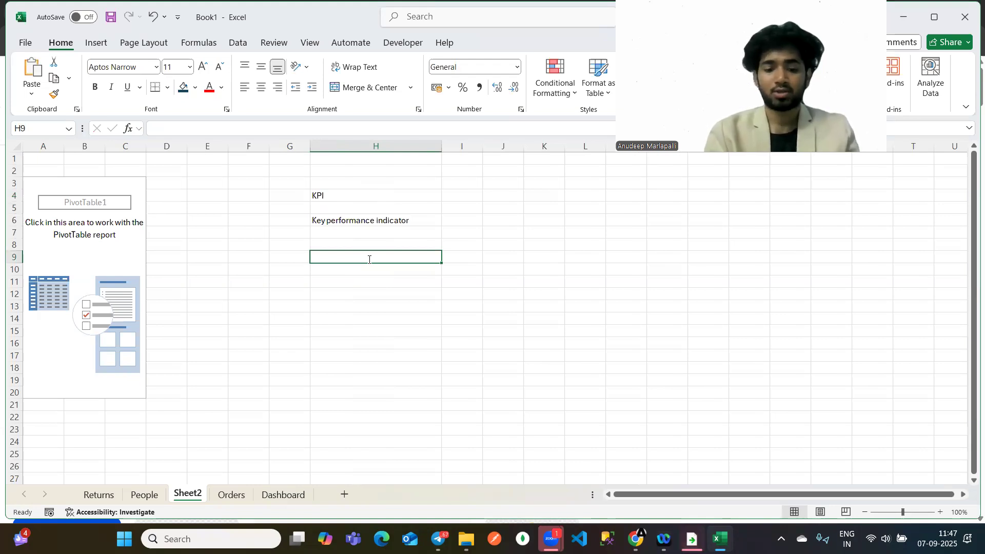
type("Grade")
key("Return")
left_click(370, 259)
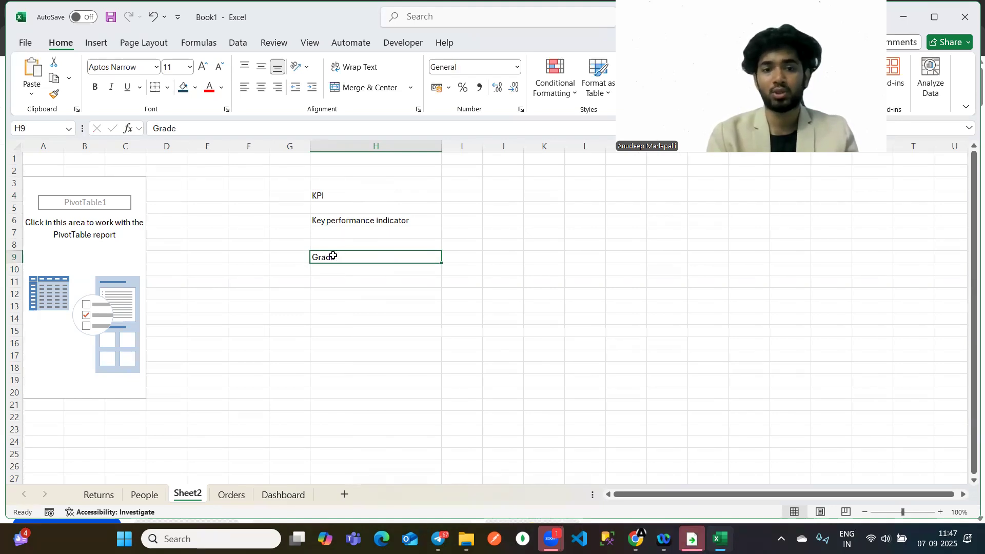
left_click(330, 267)
type("Ate")
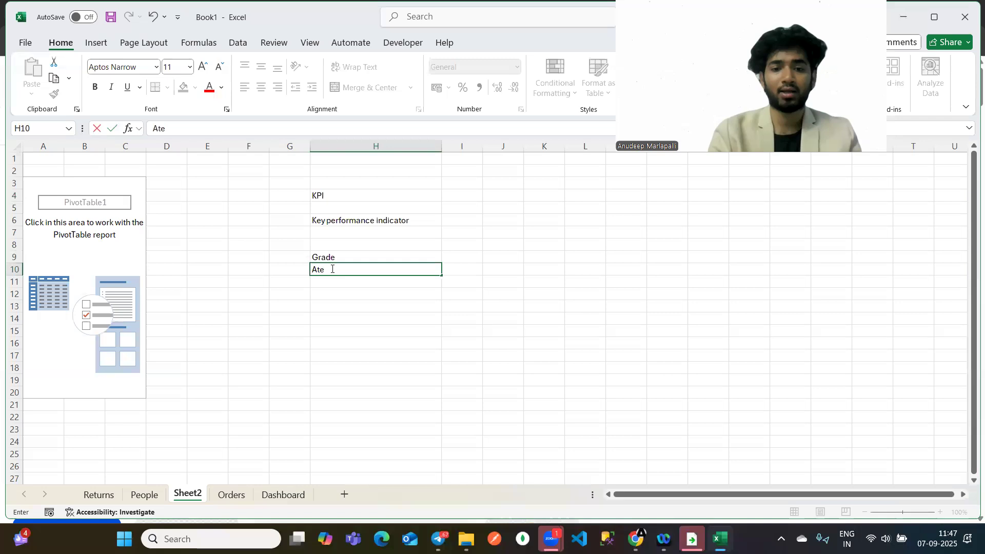
type("te")
type("ndacance")
key("Return")
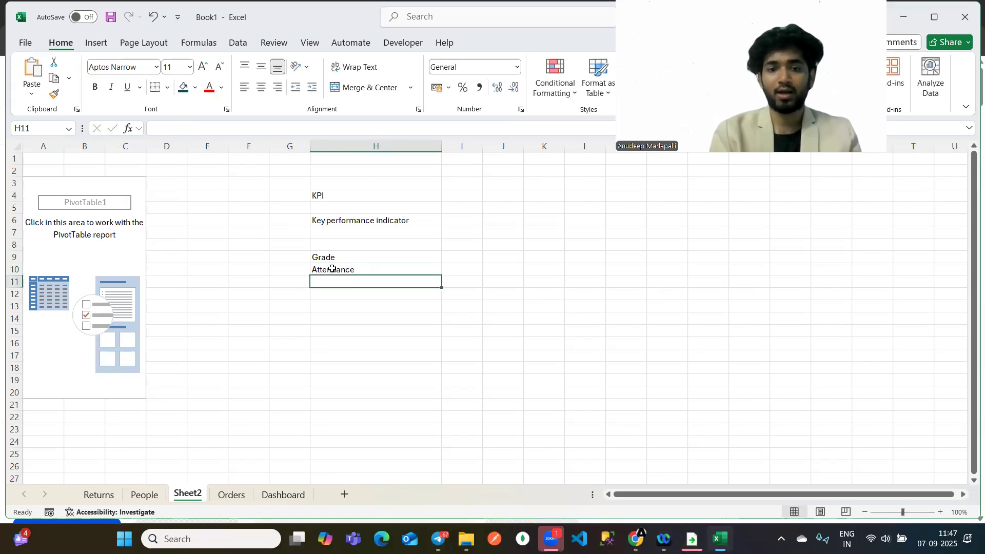
left_click(334, 258)
left_click(320, 271)
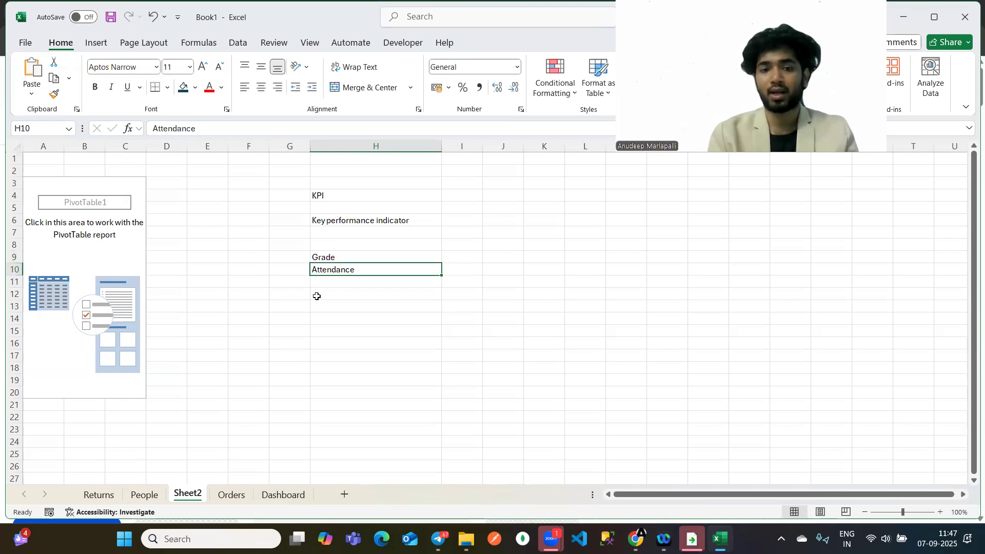
List the retail indicators "Total Sales" in cell J5 and "Total profit" in cell J6.
left_click(326, 192)
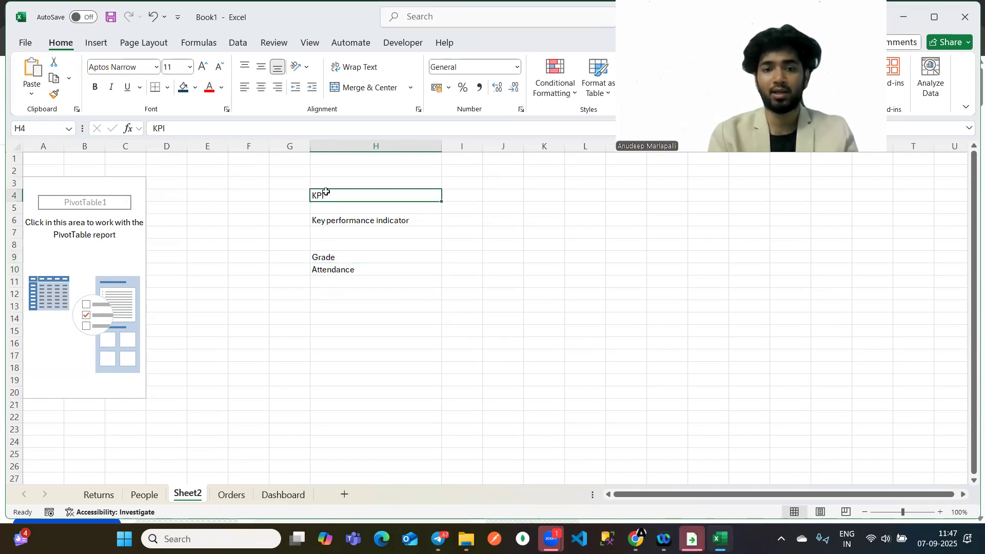
left_click(510, 193)
left_click(356, 194)
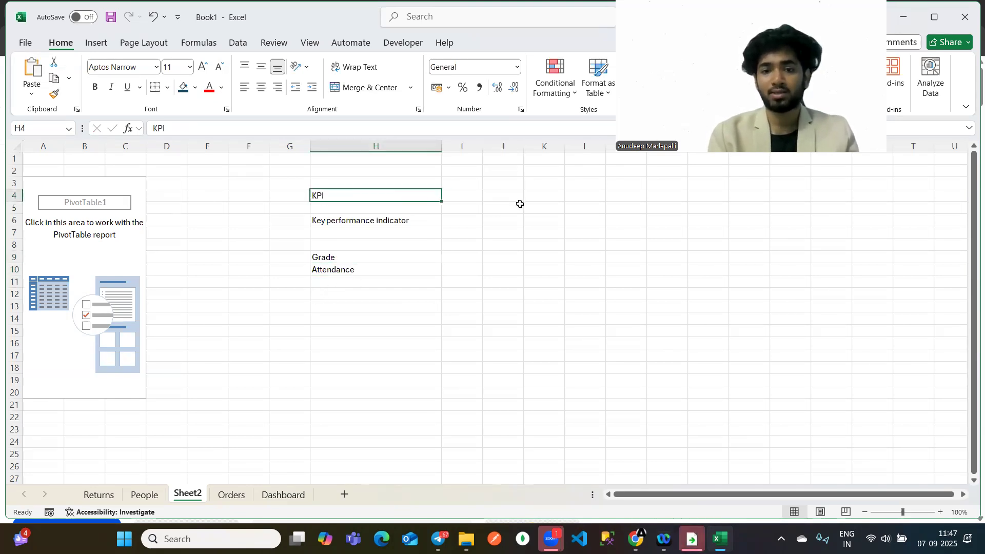
left_click(521, 204)
type("Total Sales")
key("Return")
type("Total ")
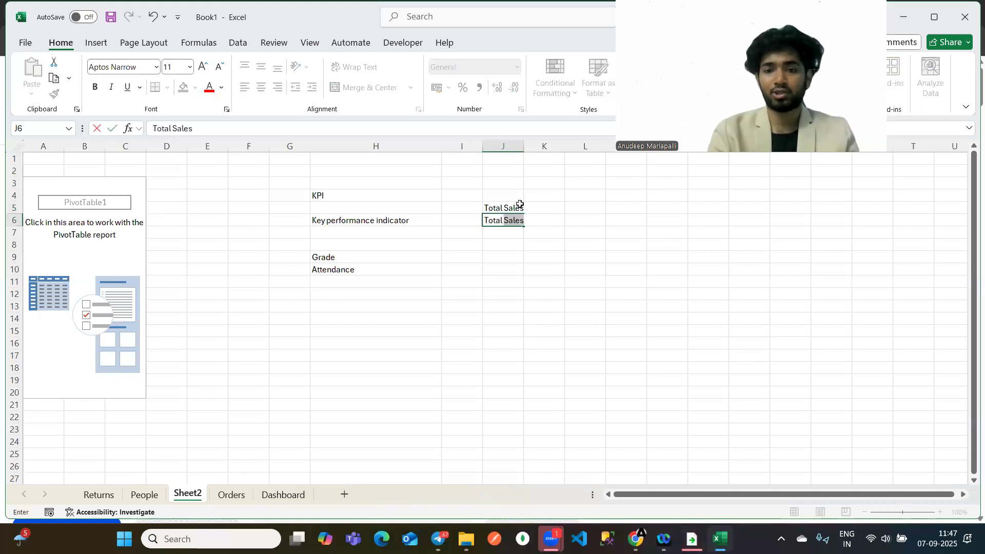
type("profit")
key("Return")
left_click_drag(512, 206, 502, 233)
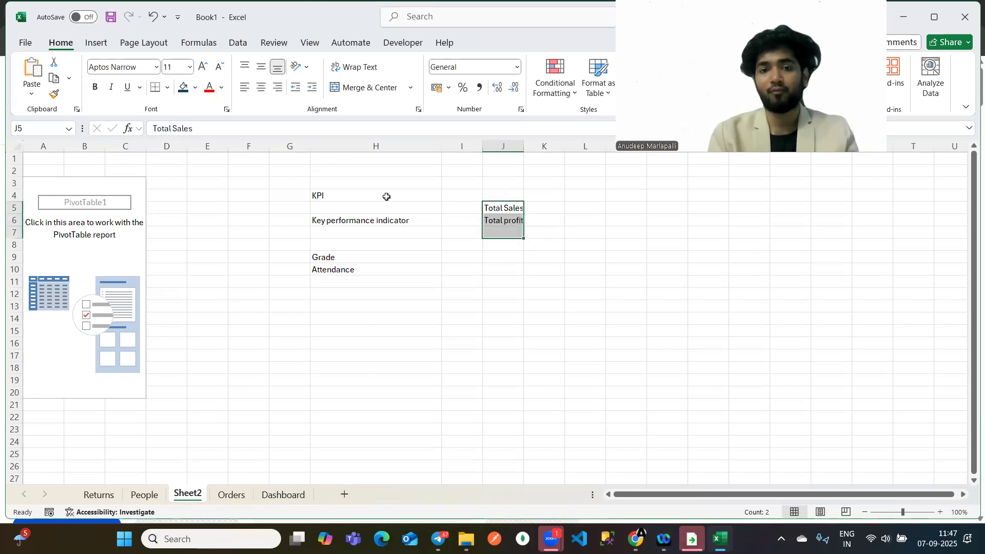
Add "Total Orders" to the list of retail indicators in cell J7.
left_click(507, 232)
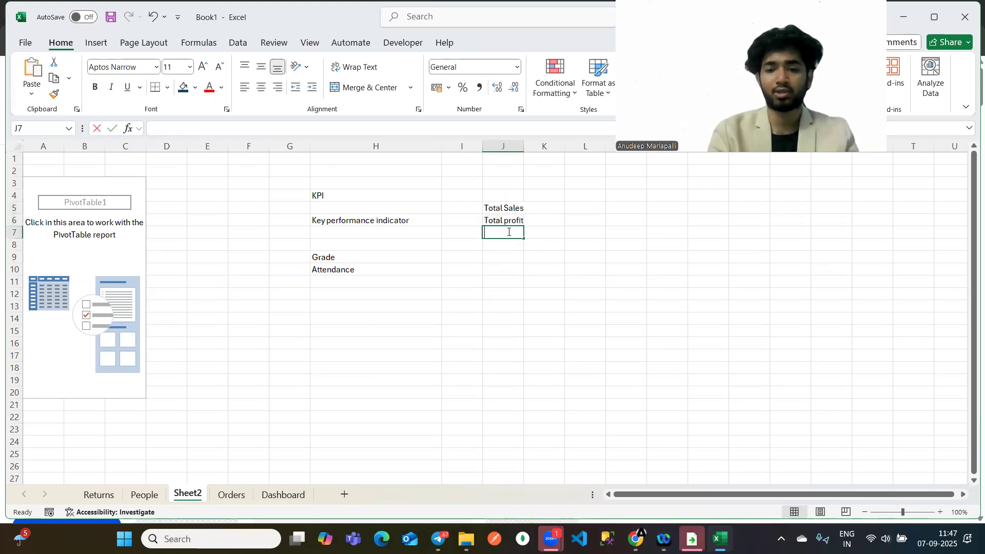
type("Total Orders")
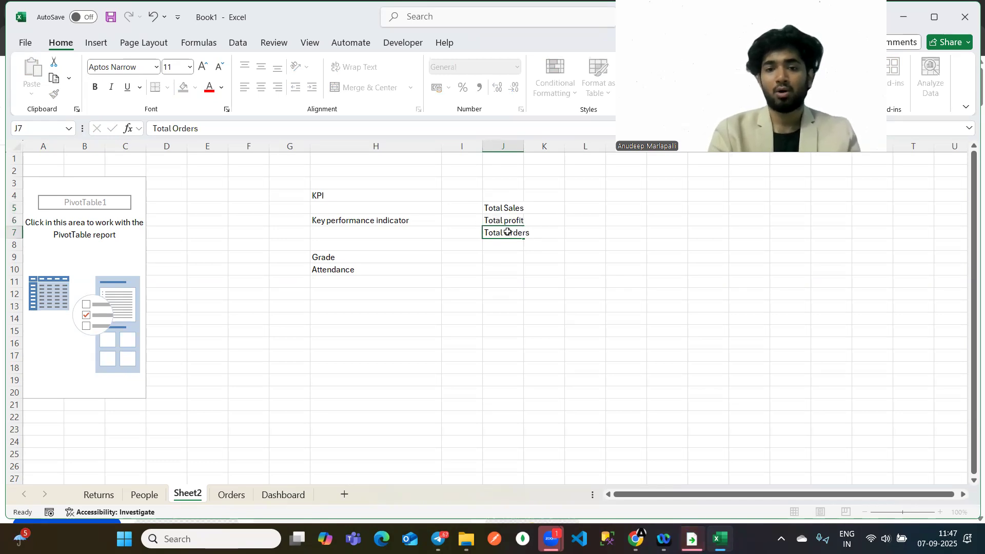
key("Return")
left_click_drag(505, 207, 508, 231)
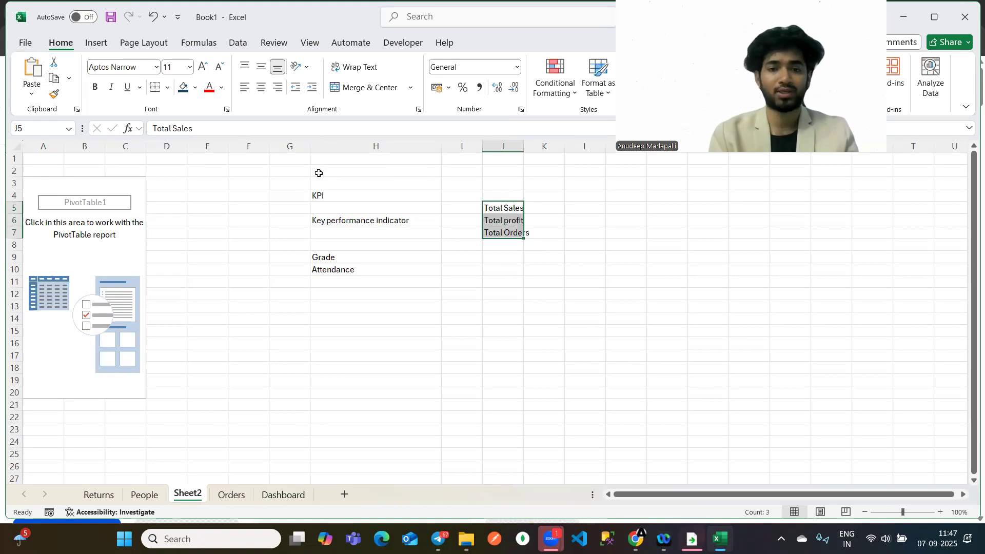
left_click(340, 195)
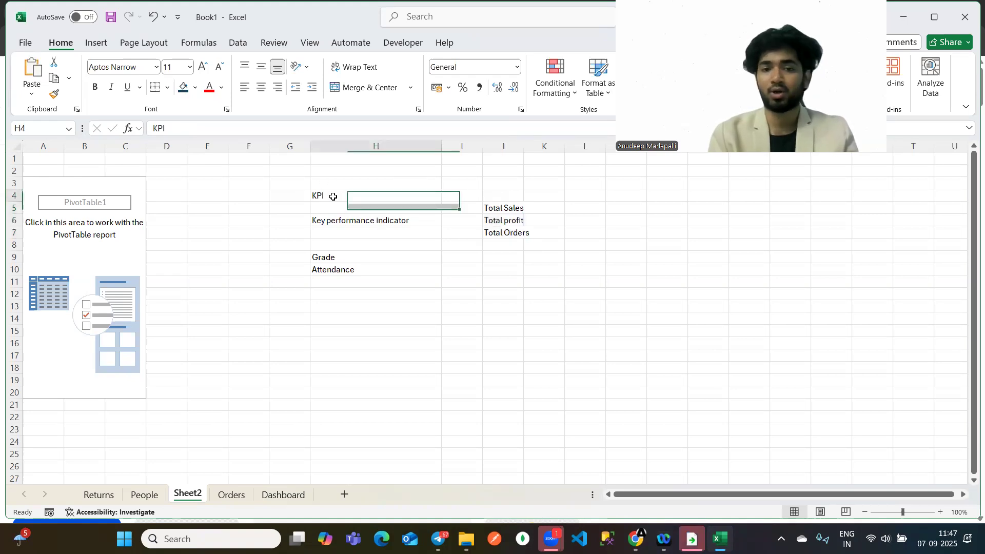
left_click(346, 220)
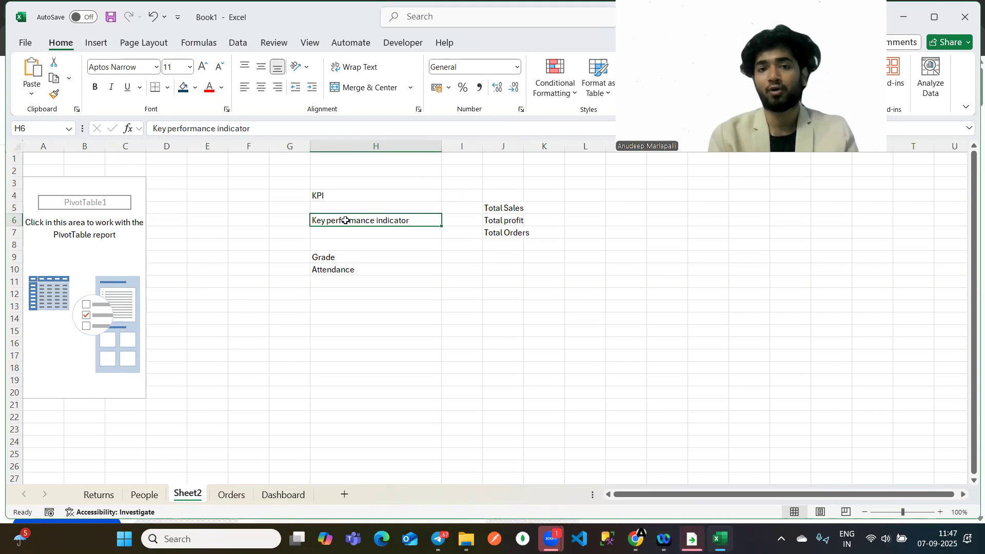
Clear the explanatory notes from range G5:L13 and the KPI heading from cell H4.
left_click_drag(286, 209, 568, 303)
key("Delete")
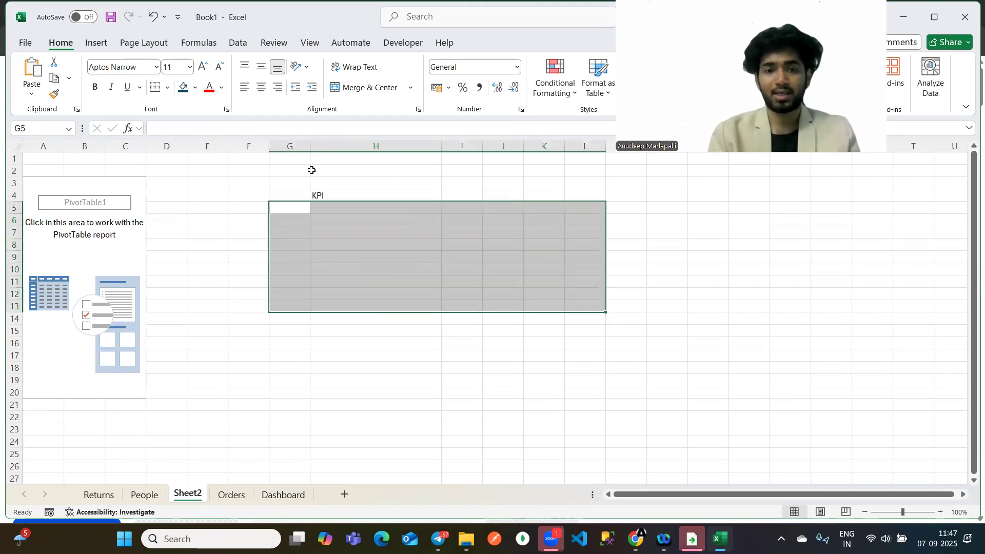
left_click(373, 195)
key("Delete")
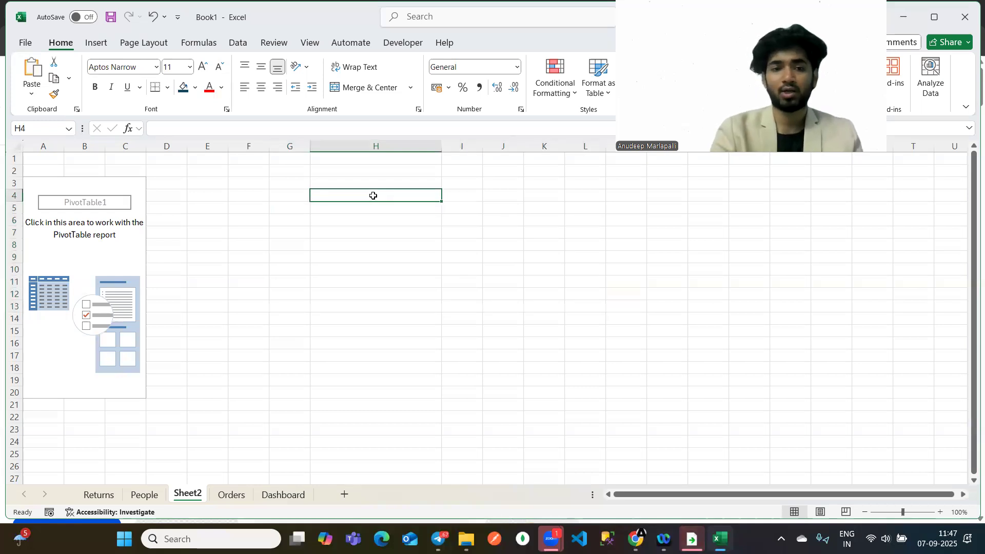
left_click(116, 270)
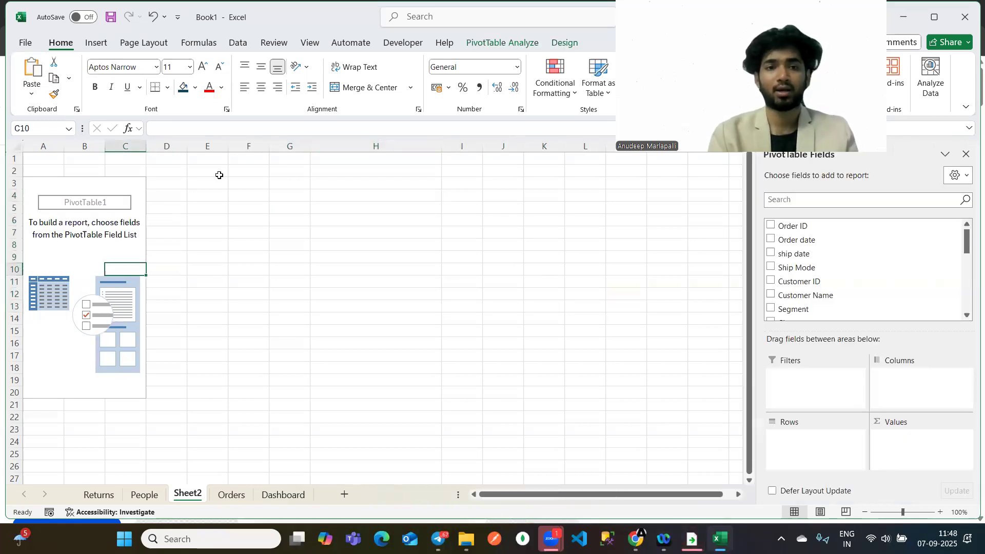
left_click(478, 248)
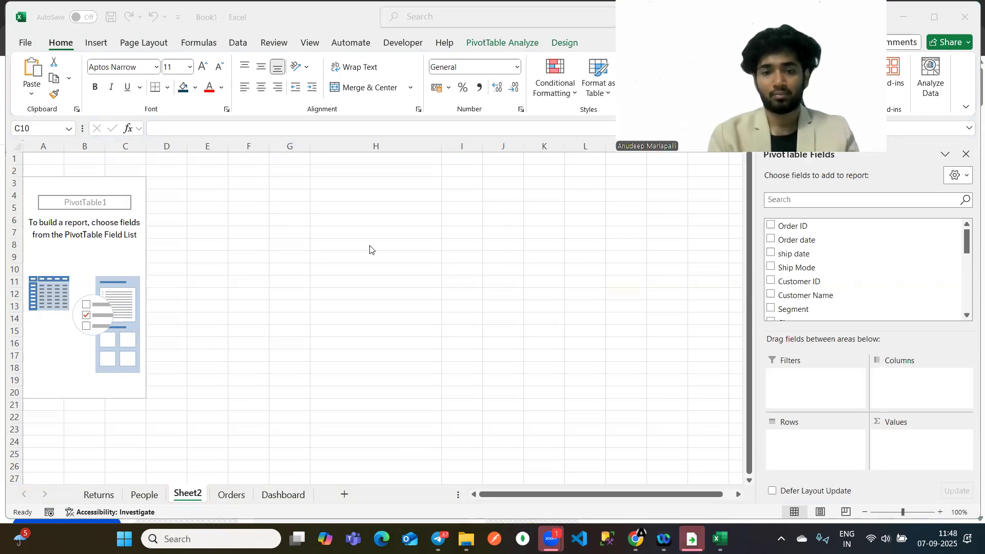
Write the note "KPI" in cell G7 and its meaning "Key Performance indicator" in cell G10.
left_click(279, 227)
type("KPI")
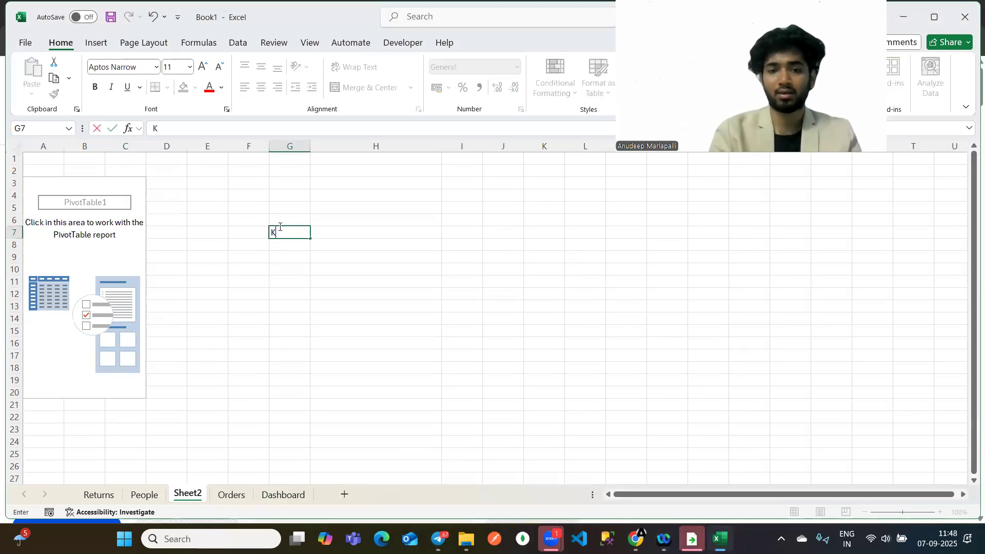
key("Return")
key("Return")
key("Return")
type("Key")
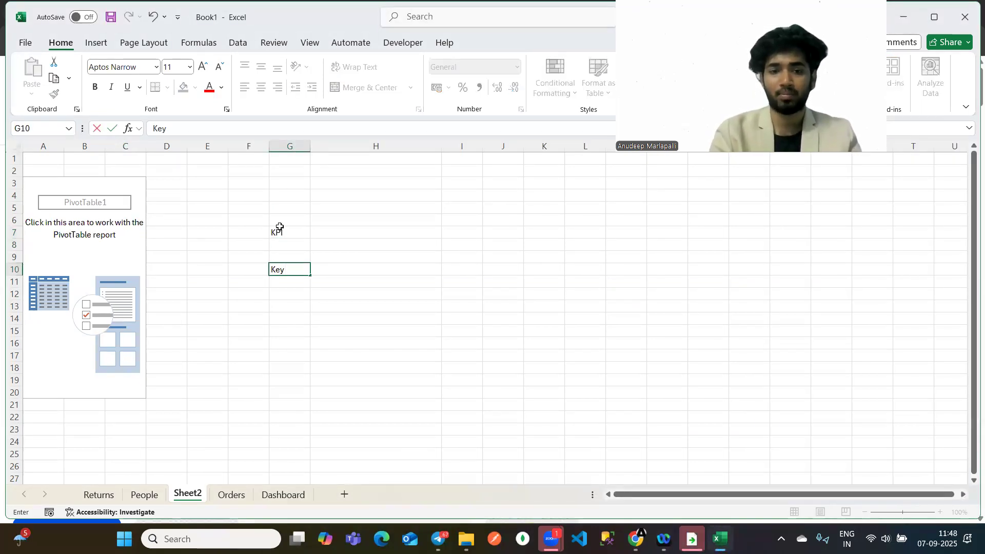
type(" Performance")
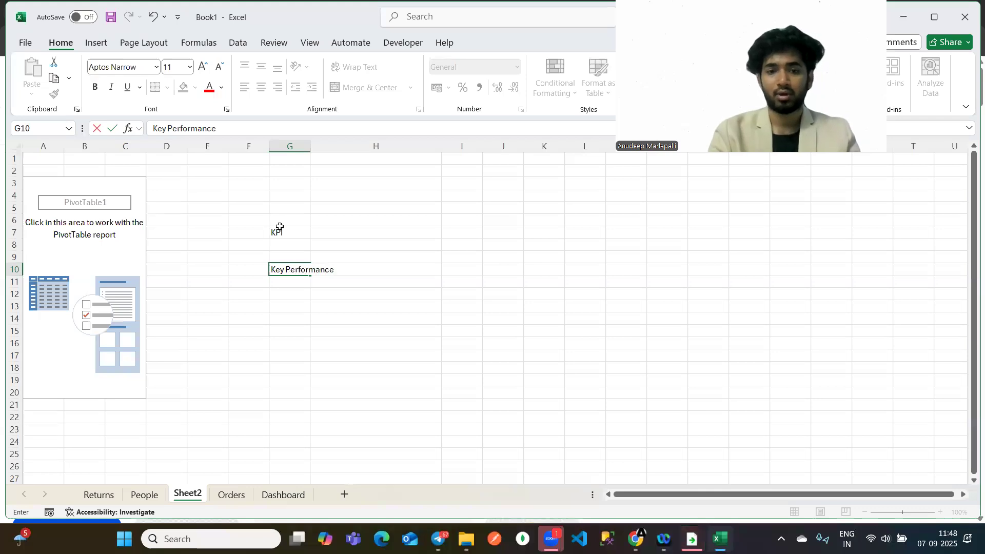
type(" indicator")
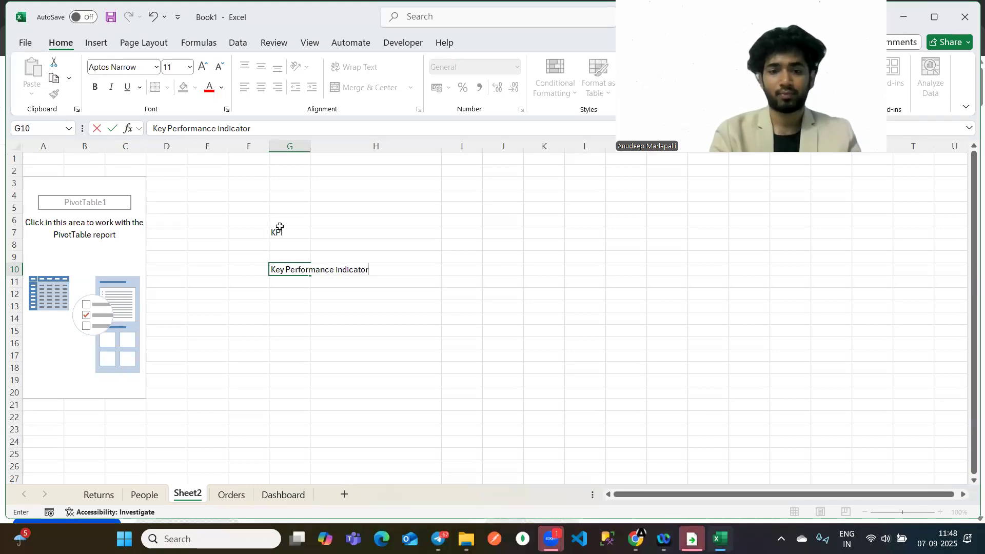
key("Return")
List the example indicators "Total sales" in cell G14 and "Total Profit" in cell G15.
left_click(290, 316)
type("Total")
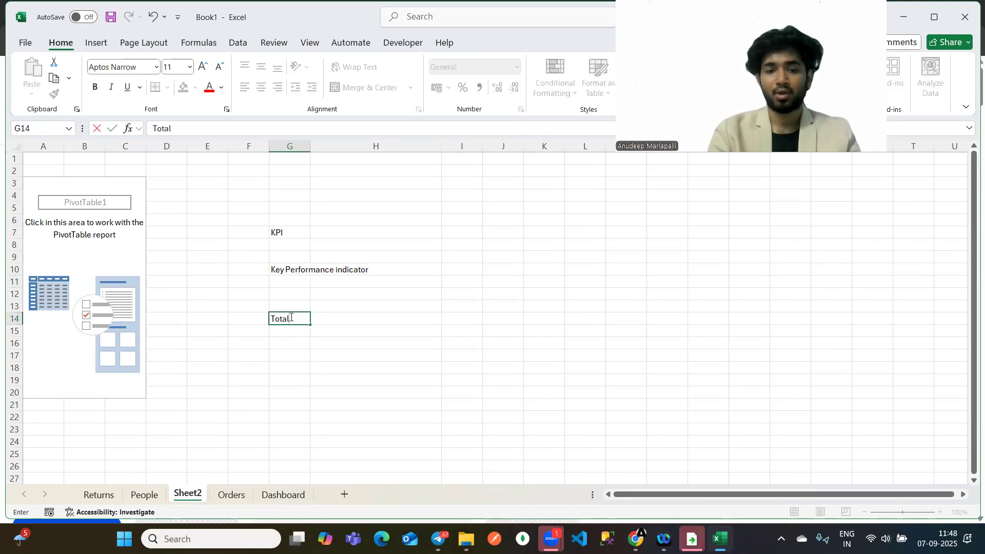
type(" sales")
key("Return")
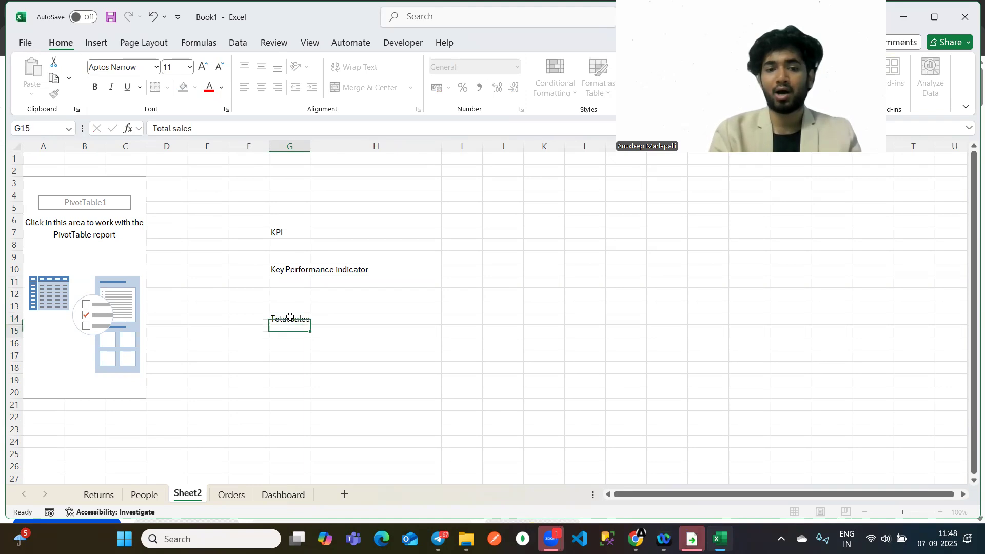
left_click(294, 314)
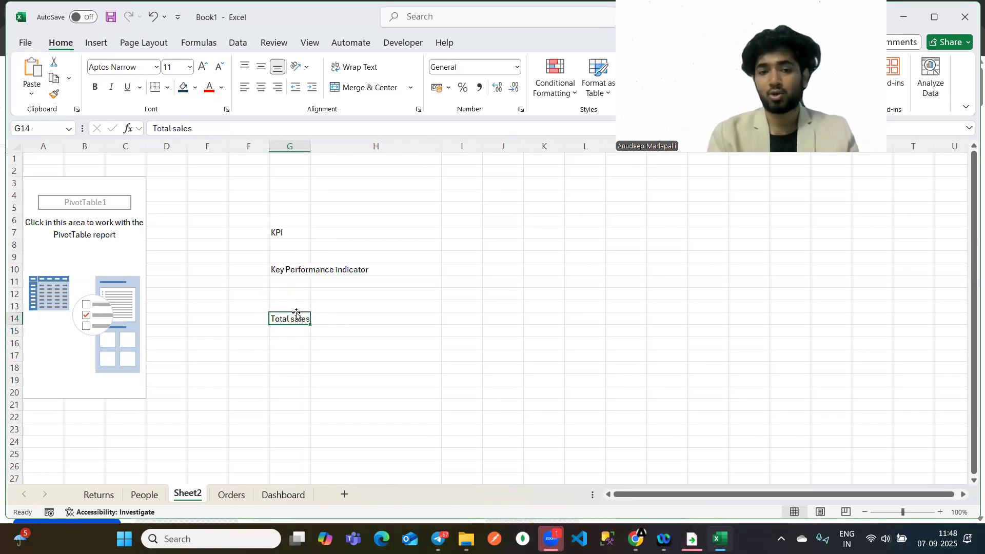
left_click(283, 232)
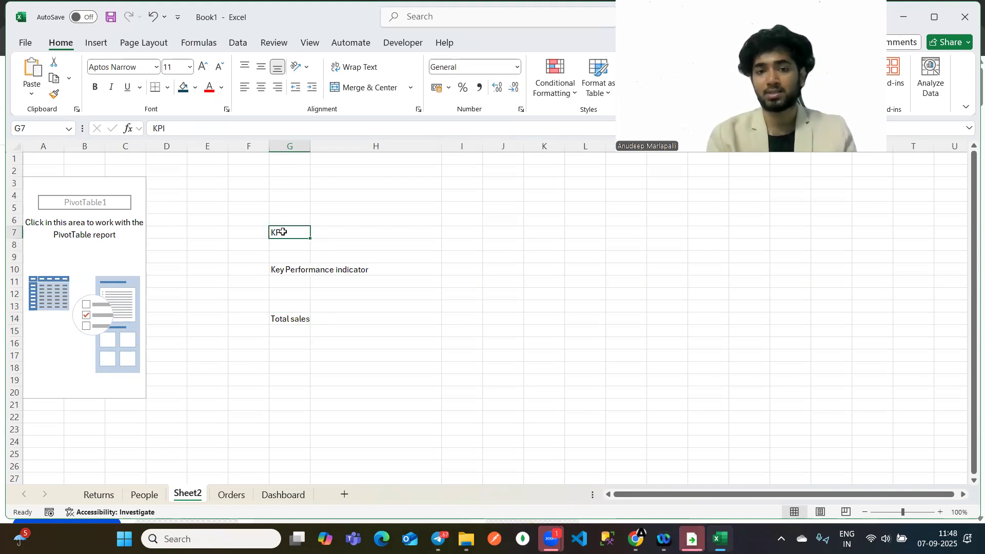
left_click(287, 332)
type("Total Profit")
key("Return")
left_click(302, 333)
left_click(283, 229)
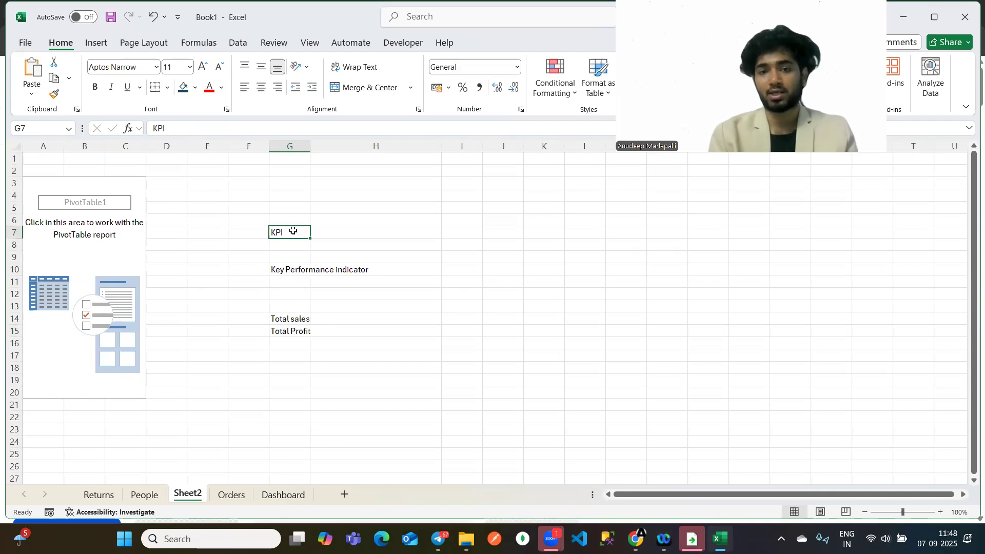
Clear the KPI notes and example indicators from cells G7 to G15.
left_click_drag(263, 225, 339, 374)
key("Delete")
Add the Sales, Profit and Quantity fields to the PivotTable's values as sums.
left_click(92, 271)
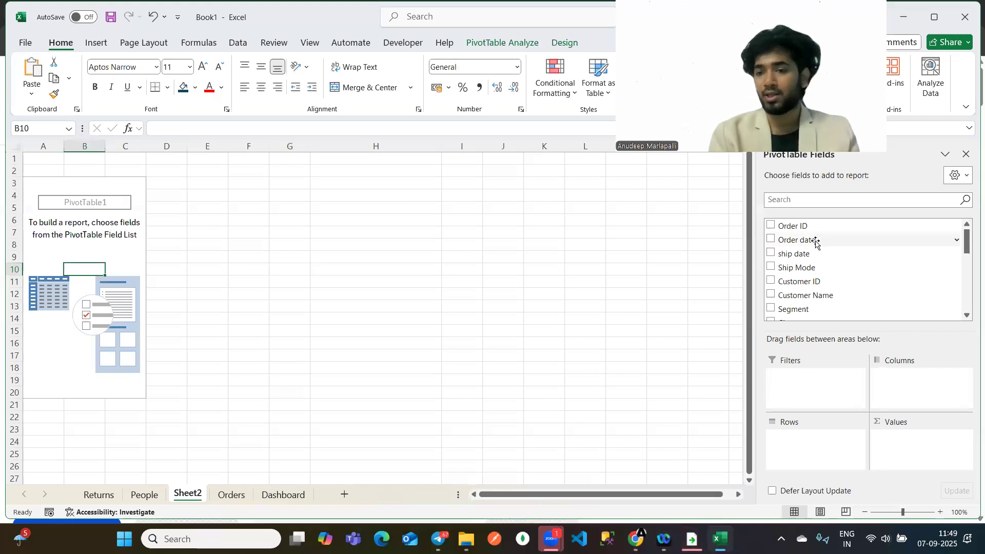
scroll(888, 294, "down", 5)
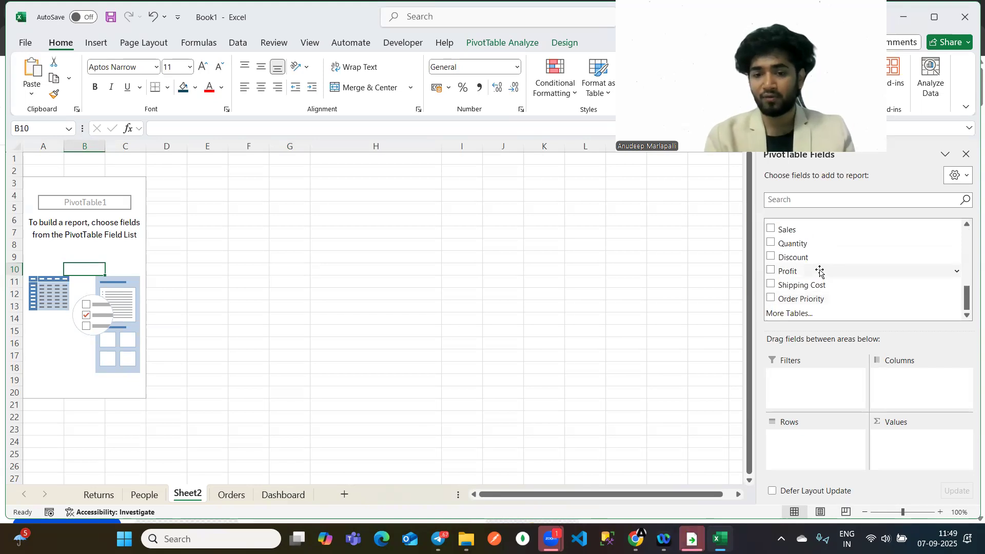
left_click_drag(804, 229, 932, 438)
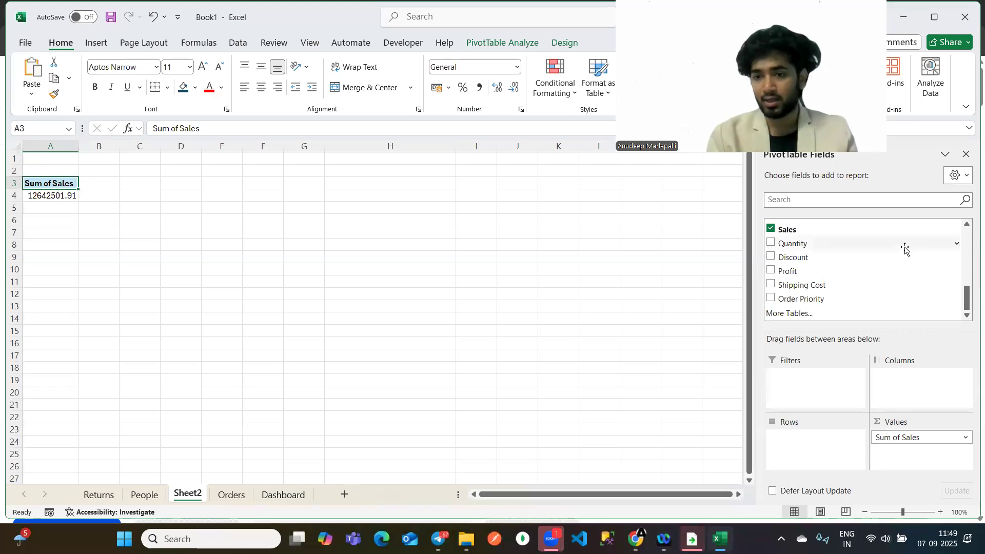
left_click_drag(803, 271, 887, 451)
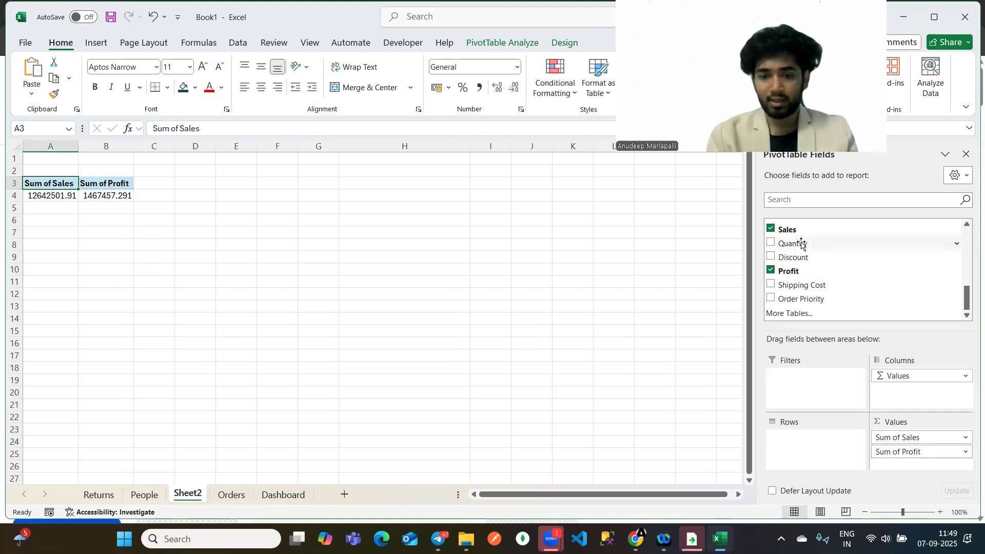
left_click_drag(790, 243, 922, 467)
Add the Order ID field to the PivotTable's values as a count.
scroll(877, 310, "up", 5)
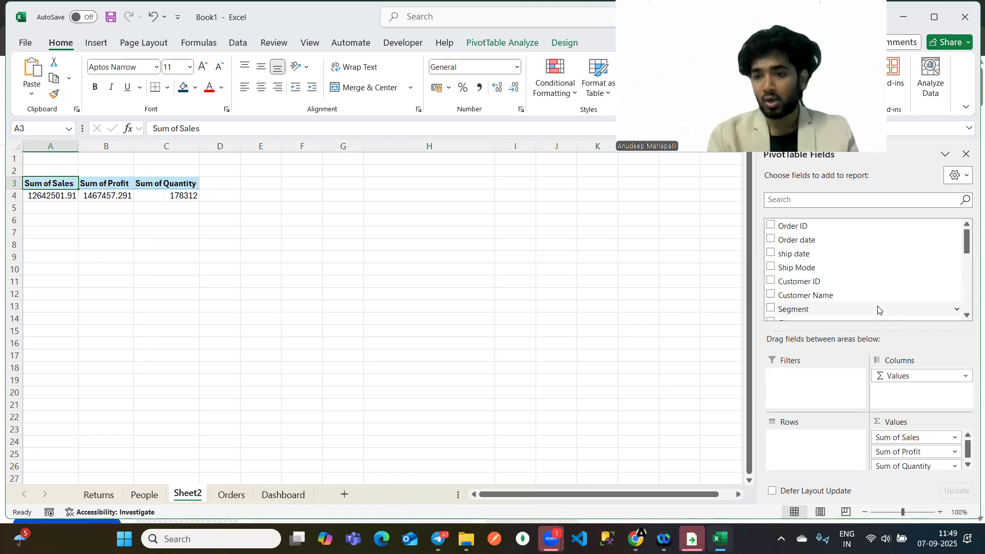
left_click(831, 281)
left_click_drag(816, 228, 933, 468)
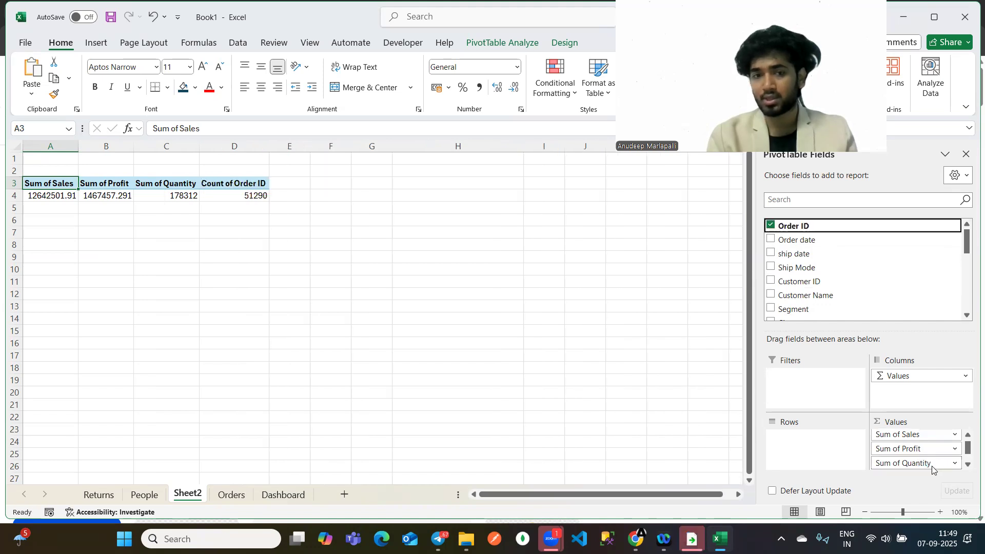
left_click(245, 195)
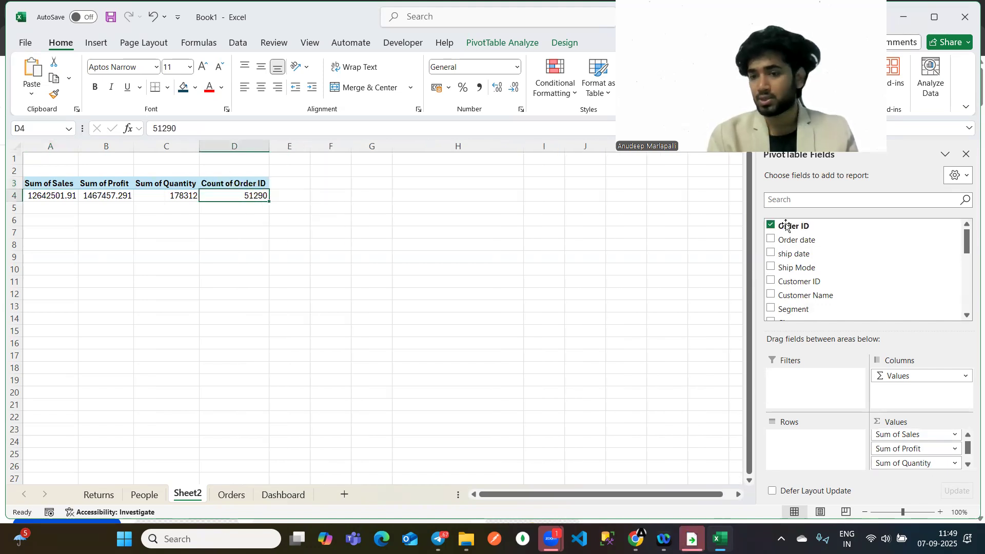
scroll(788, 257, "down", 5)
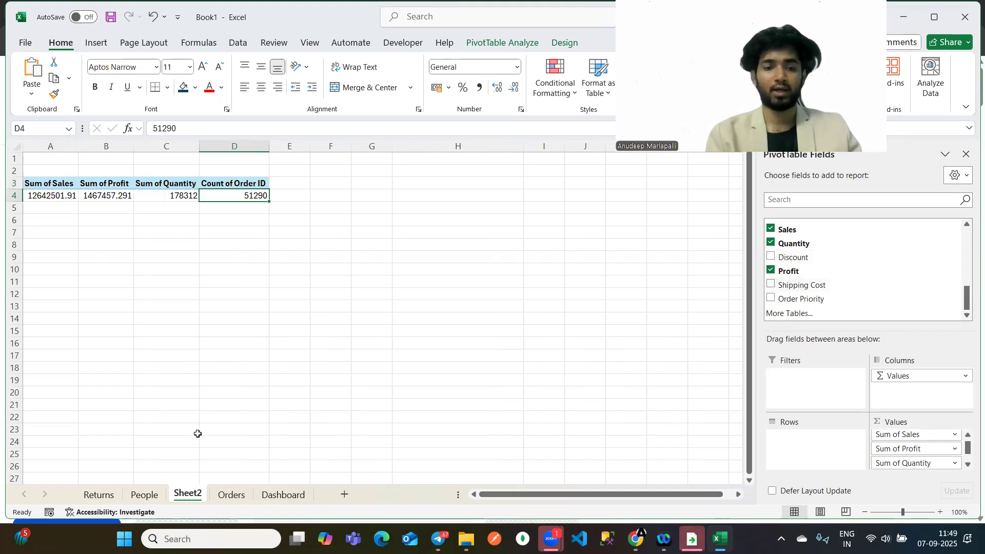
left_click(287, 372)
Add a "Profit Margin" column to the Orders table in cell X1 and widen column X to fit the header.
left_click(99, 495)
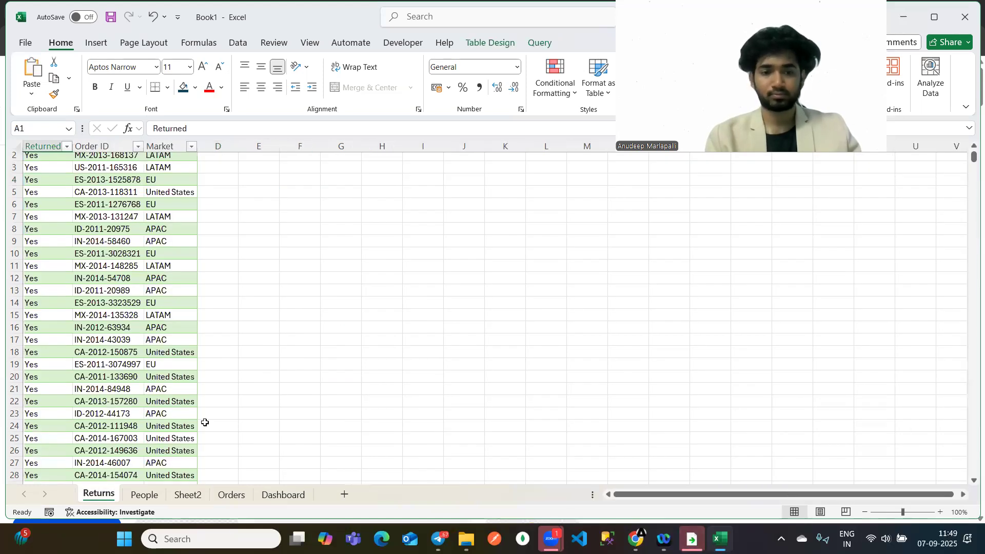
scroll(190, 287, "up", 2)
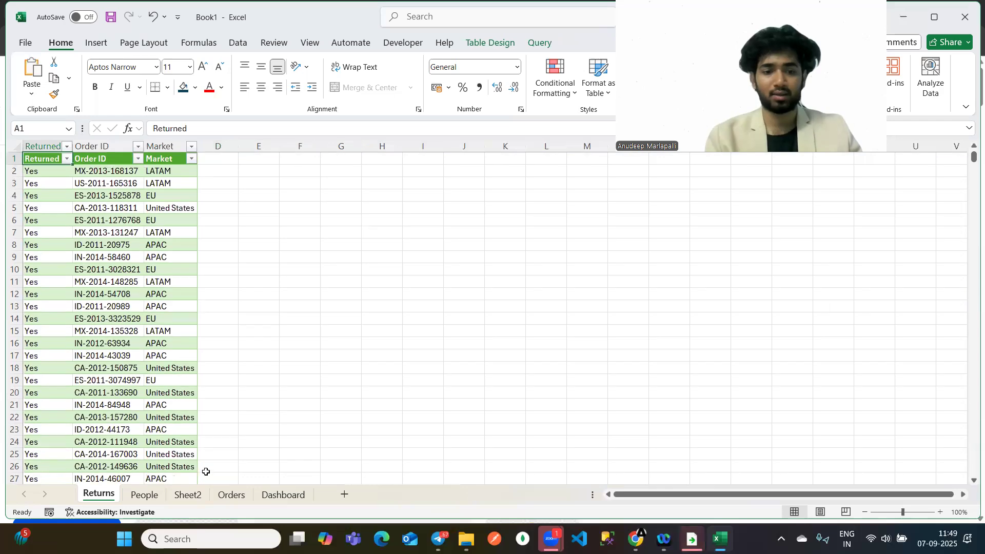
left_click(231, 494)
scroll(187, 244, "right", 15)
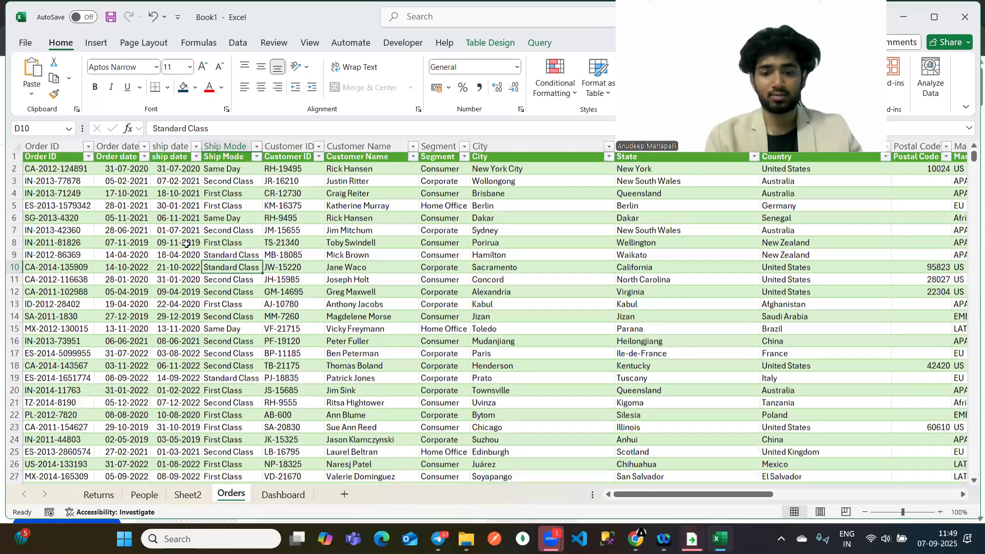
scroll(186, 244, "right", 5)
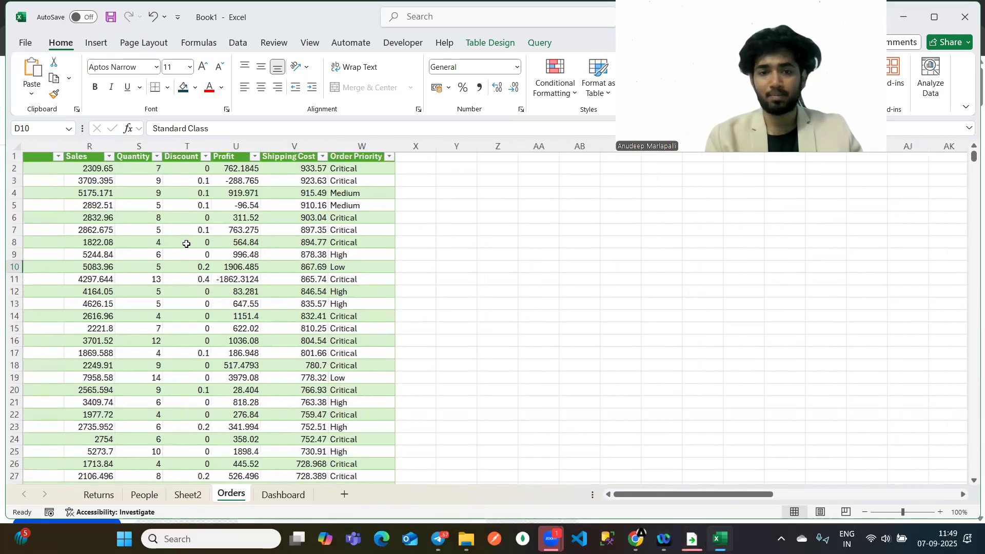
left_click(300, 159)
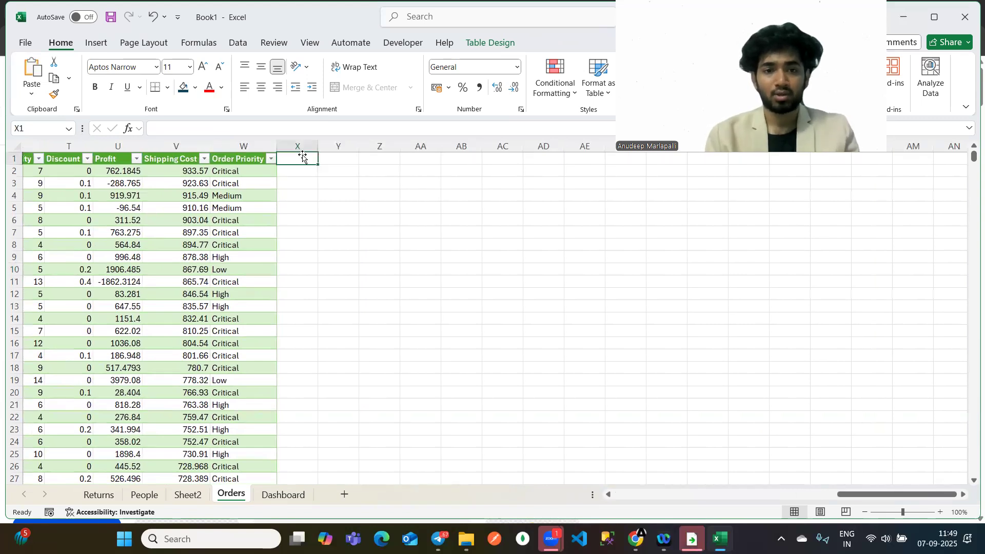
type("Profit Margin")
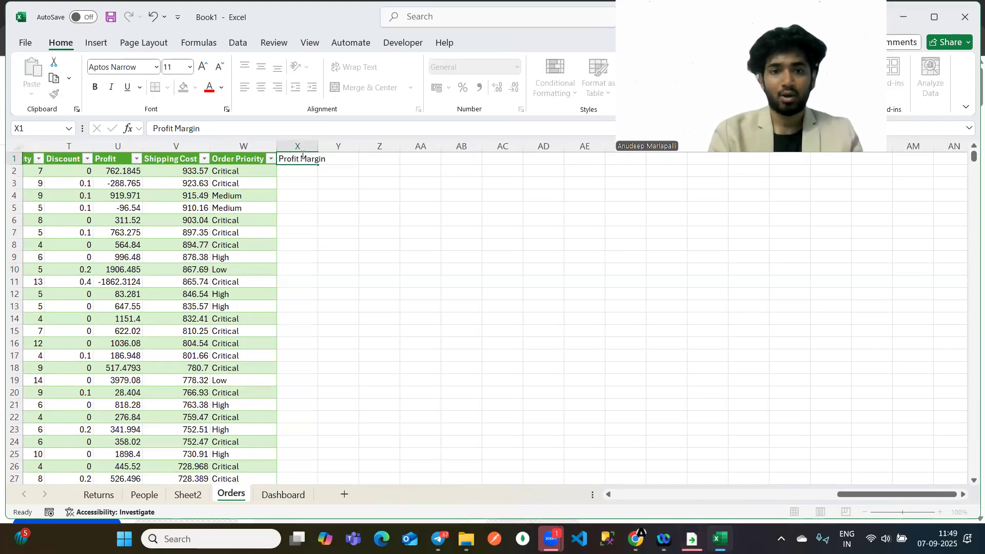
key("Return")
left_click_drag(318, 148, 349, 168)
double_click(307, 173)
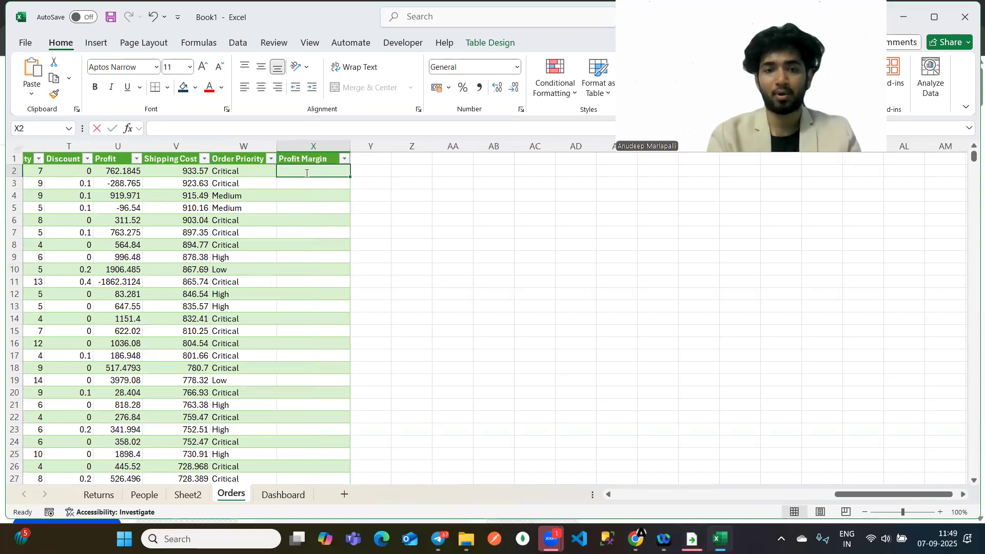
type("=")
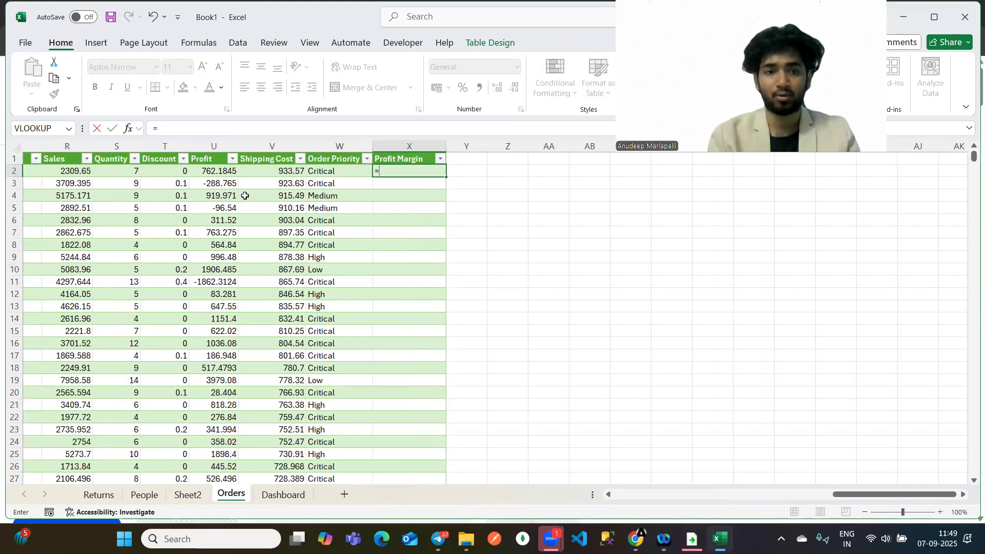
left_click(208, 172)
type("/")
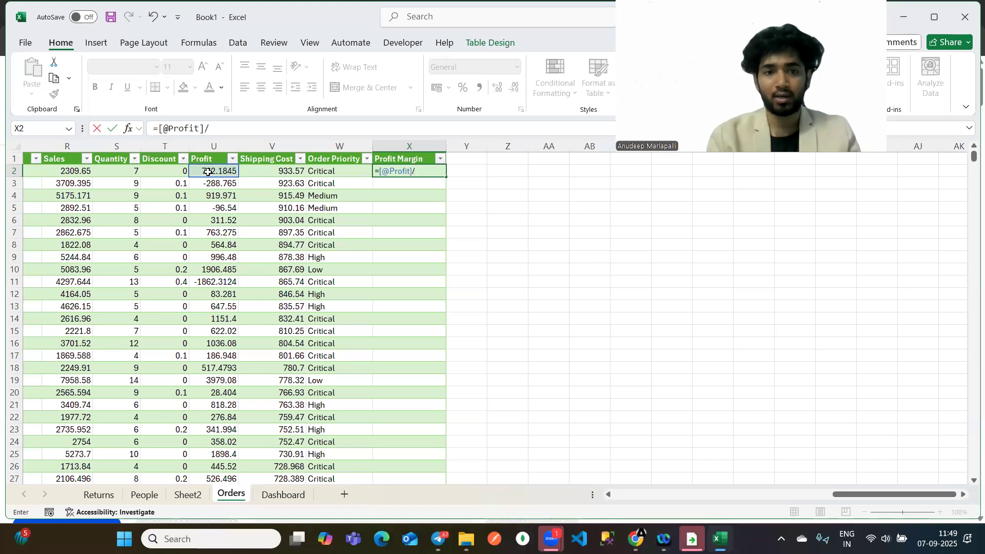
scroll(208, 172, "left", 3)
scroll(215, 172, "right", 1)
left_click(251, 170)
key("Return")
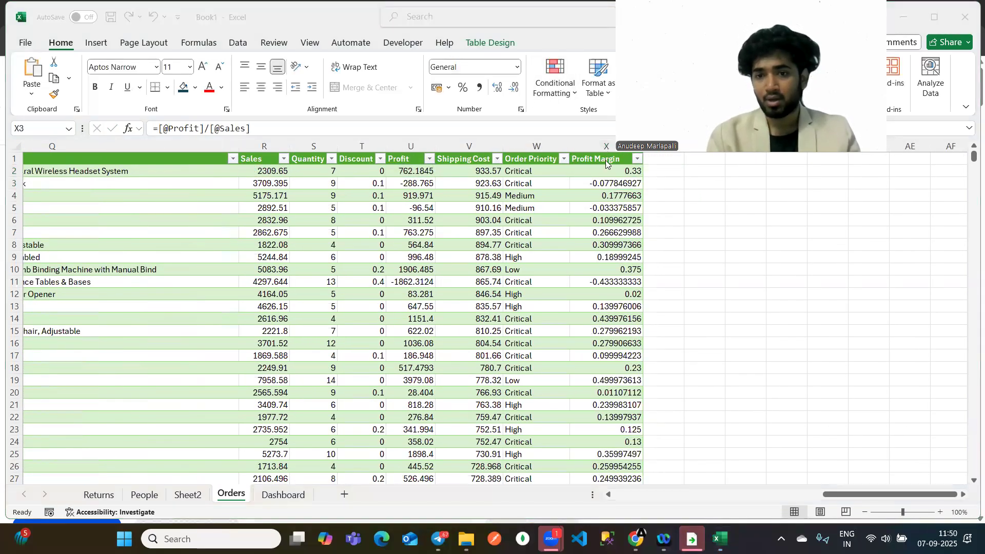
Format all Profit Margin values from cell X2 down as percentages.
left_click(613, 169)
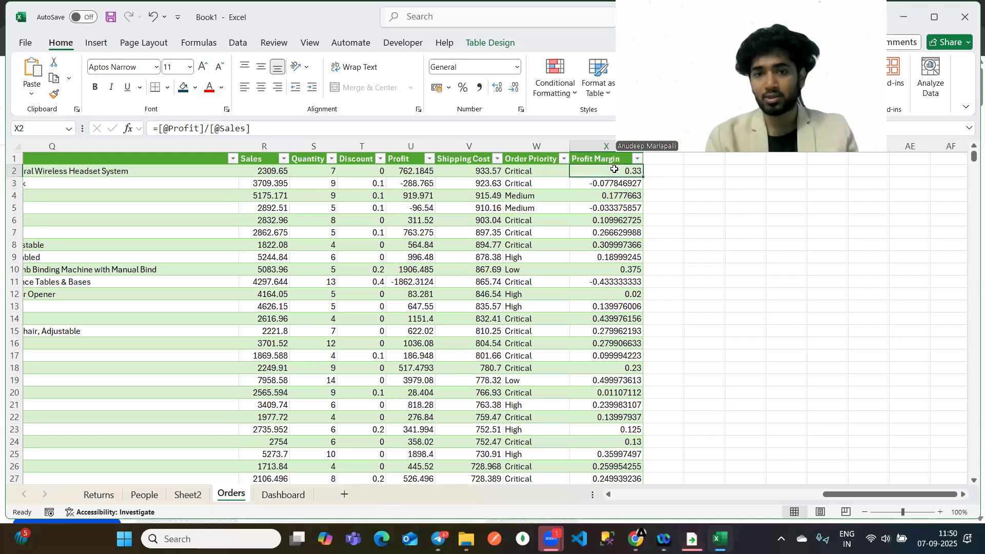
key("ctrl+shift+Down")
left_click(462, 87)
left_click(551, 267)
key("ctrl+Up")
left_click(623, 169)
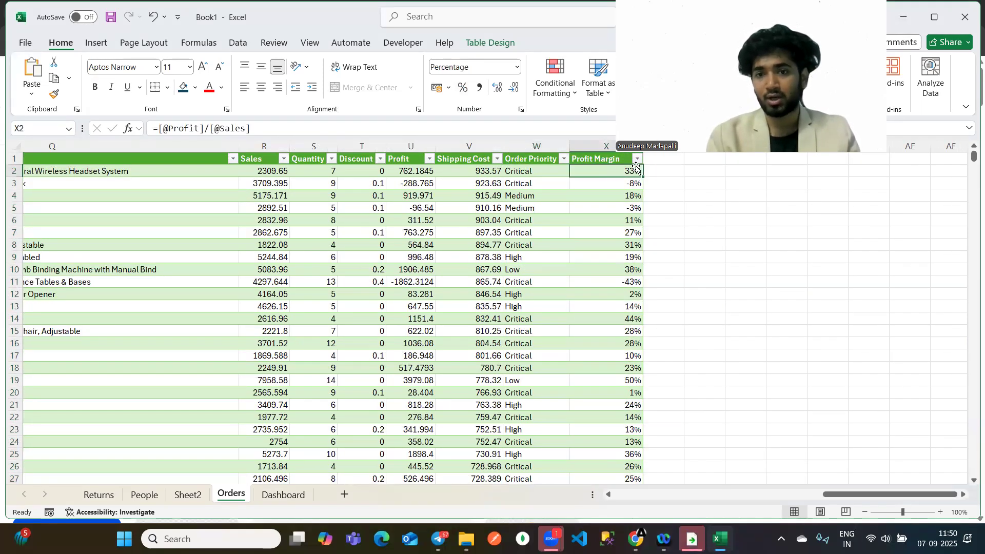
left_click(615, 191)
left_click(631, 183)
left_click(628, 194)
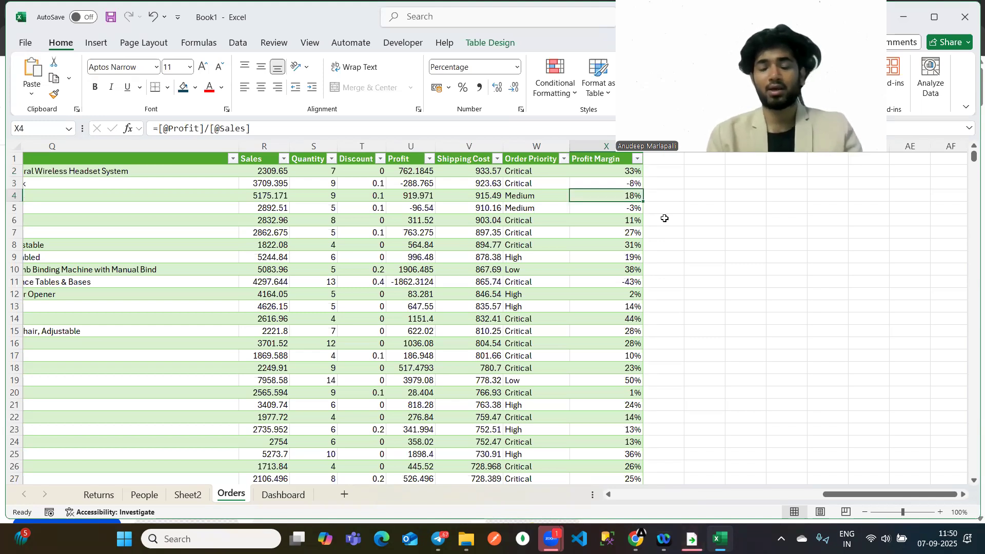
key("ctrl+a")
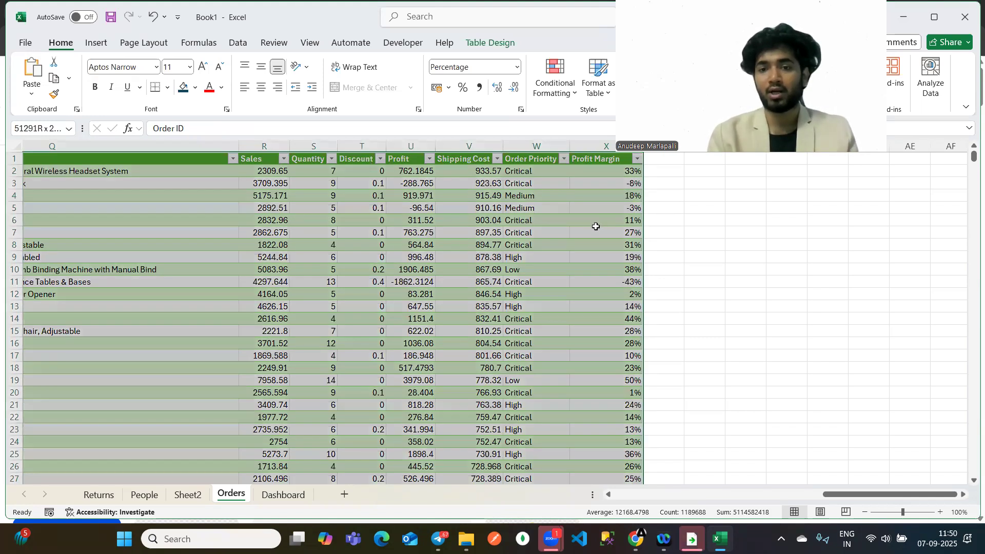
left_click(662, 232)
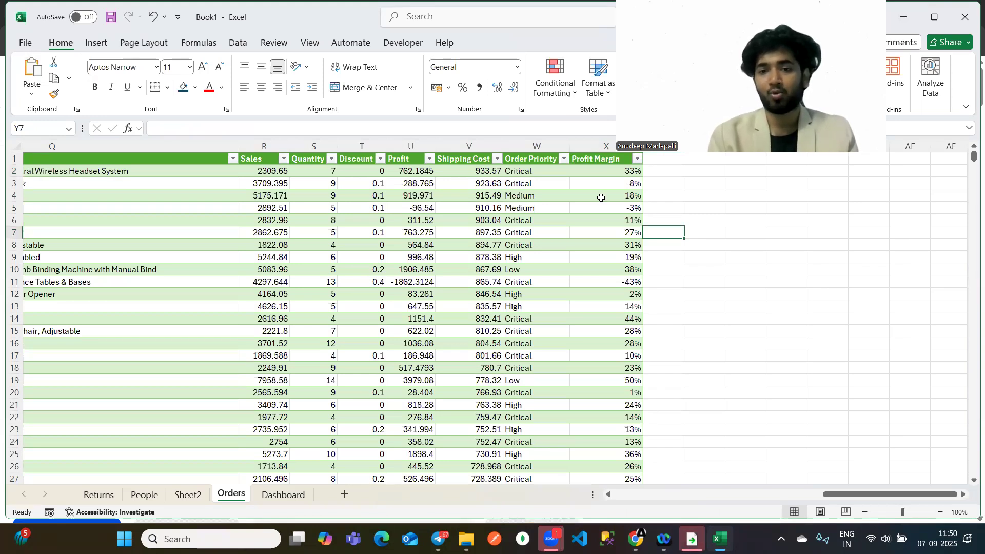
Delete the entire Profit Margin column X from the Orders sheet.
left_click_drag(596, 161, 600, 414)
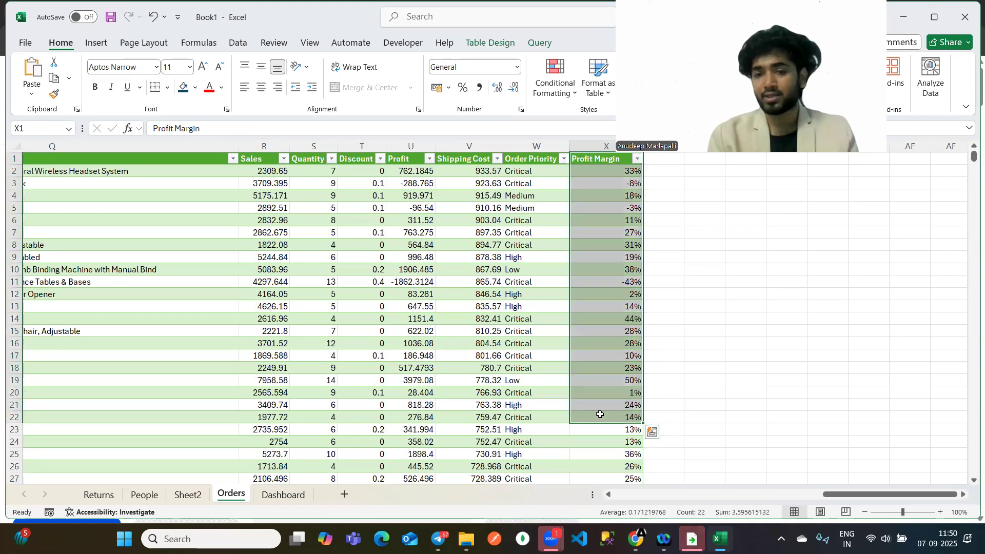
left_click(606, 145)
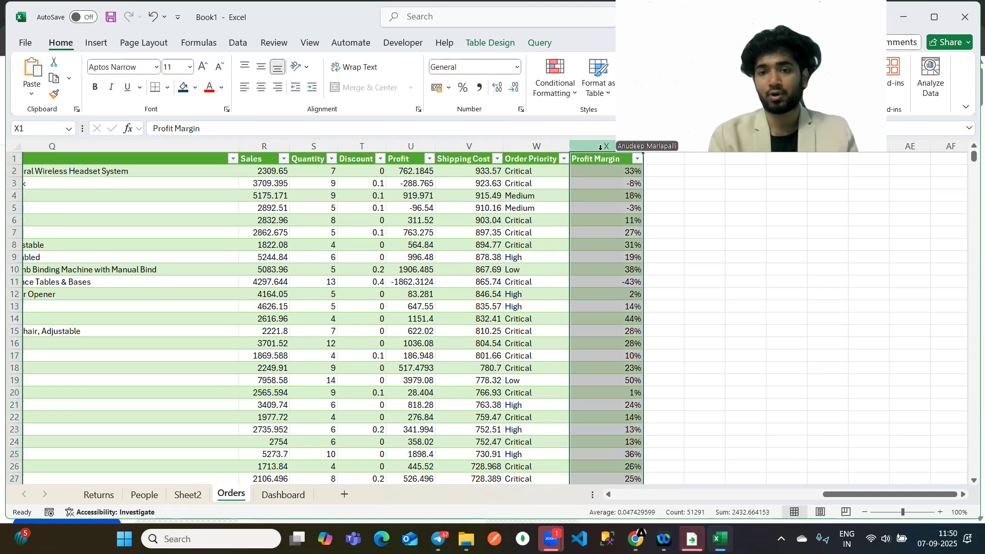
right_click(601, 148)
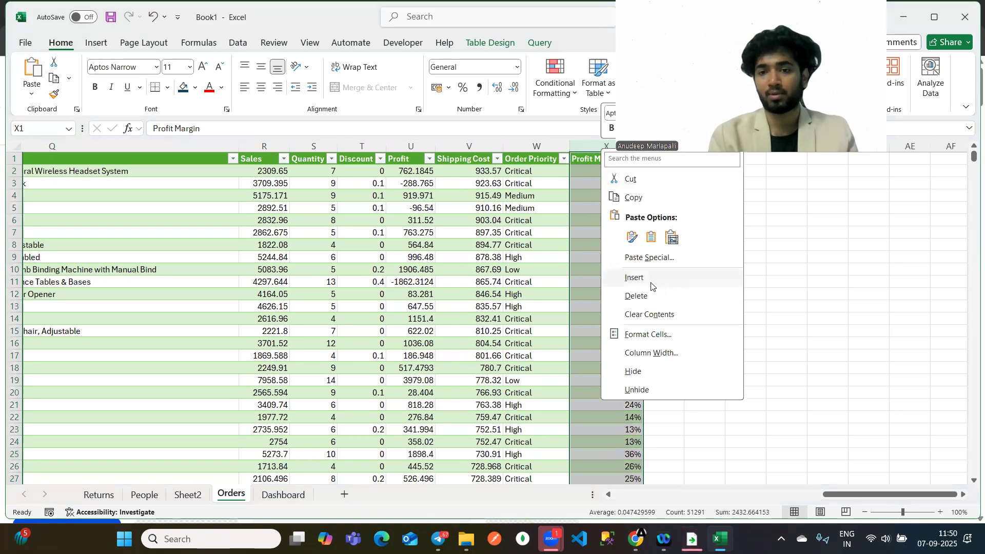
key("Escape")
left_click(643, 295)
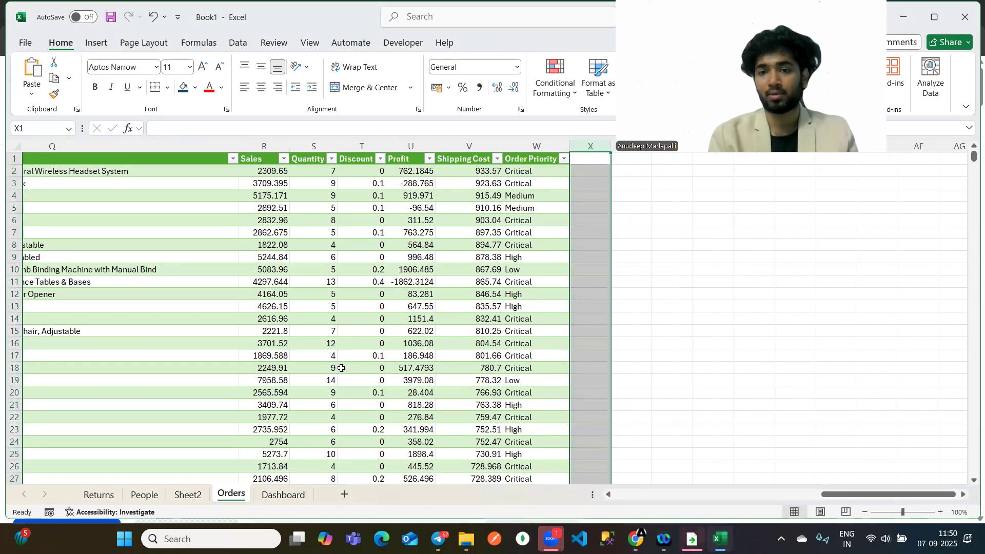
Start a new calculated field named "Profit Margin" for the PivotTable on Sheet2.
left_click(188, 499)
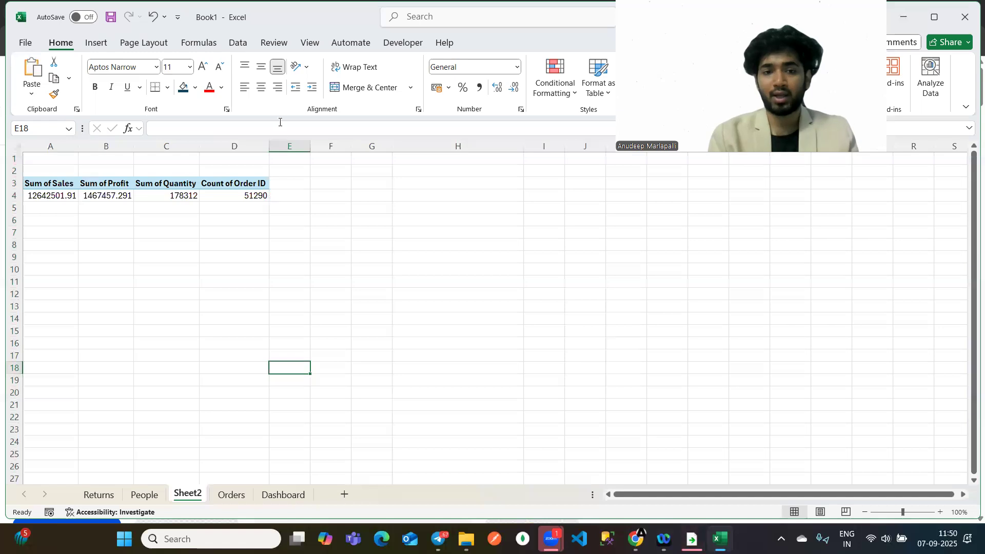
left_click(172, 184)
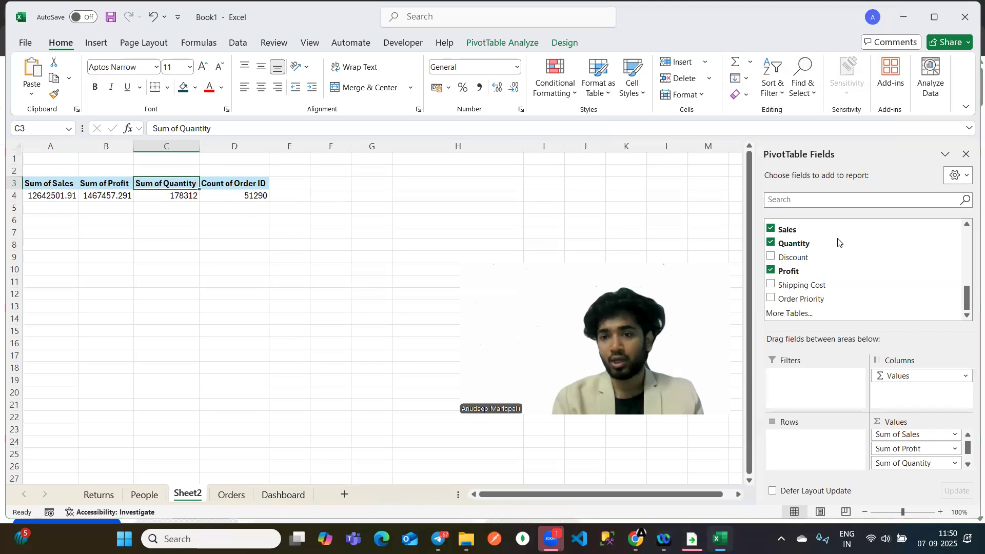
left_click(482, 44)
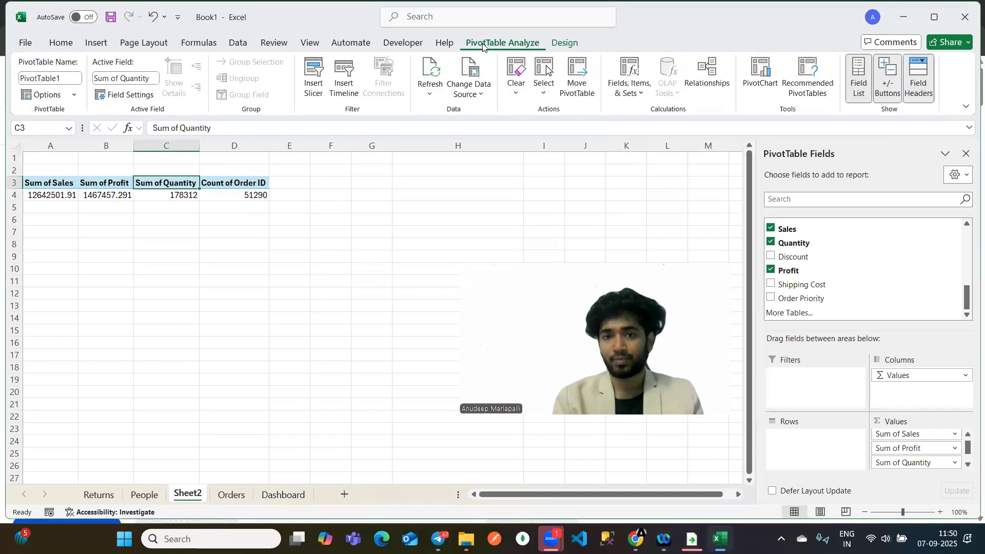
left_click(644, 93)
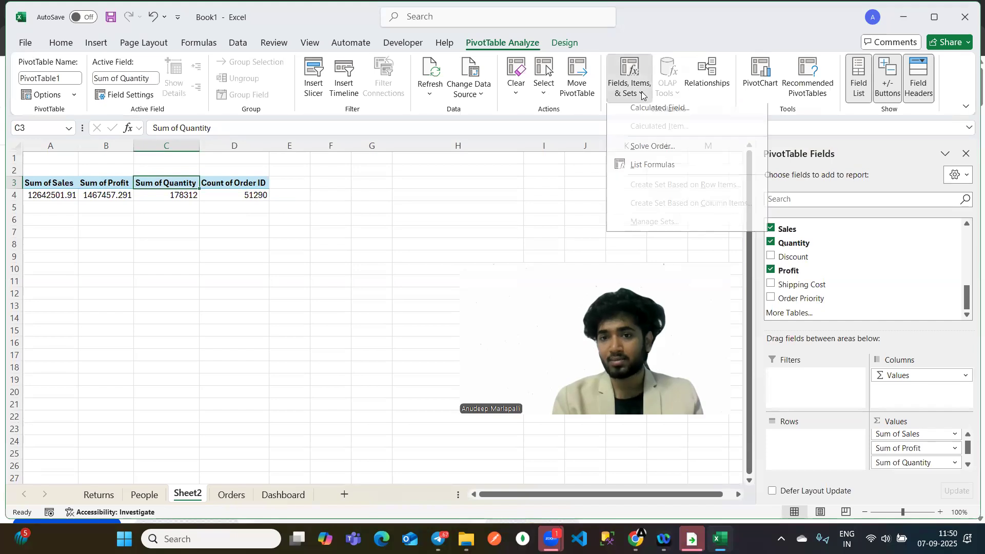
left_click(661, 114)
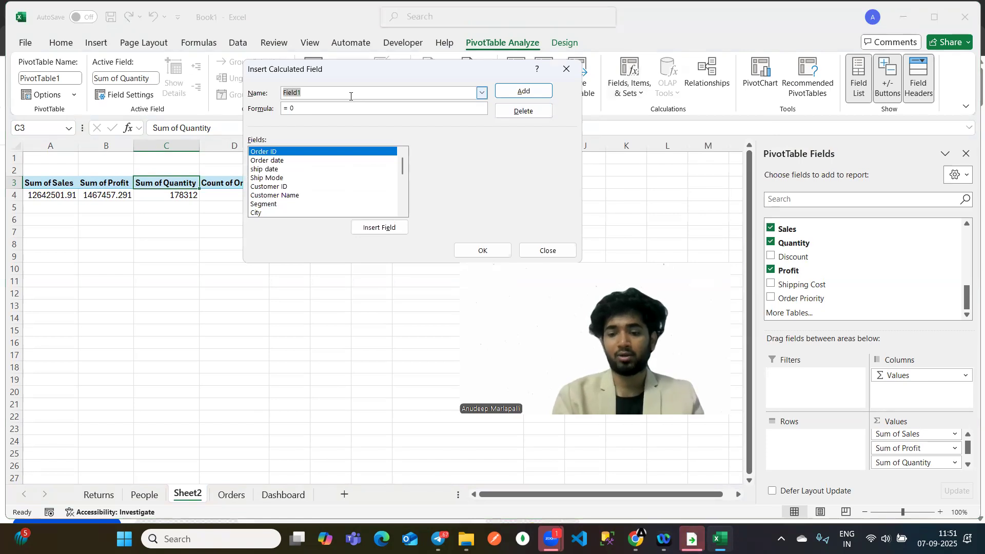
type("Profit ")
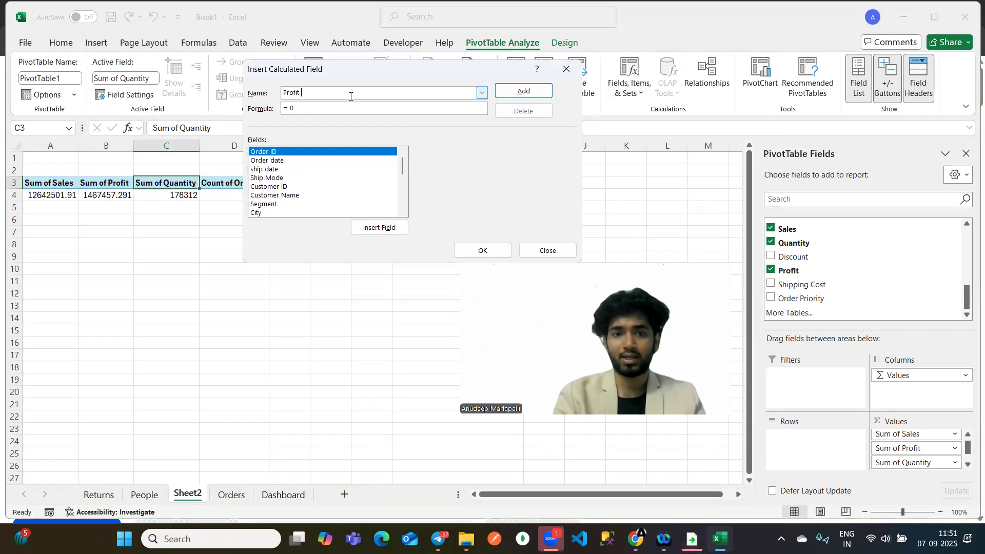
type("Margin")
Set the calculated field's formula to = Profit/ Sales and add the field to the PivotTable.
left_click(317, 104)
key("BackSpace")
key("BackSpace")
scroll(276, 186, "down", 1)
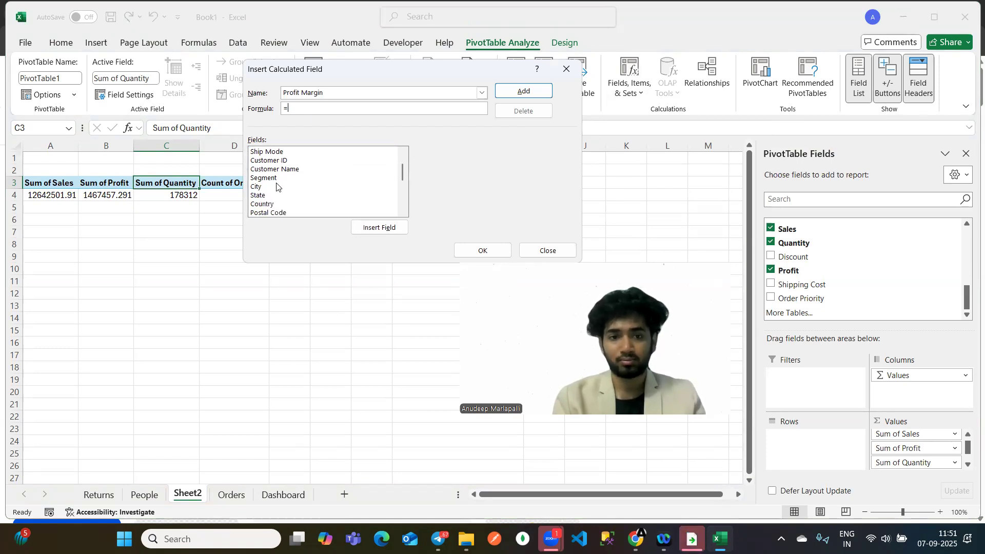
scroll(266, 151, "up", 1)
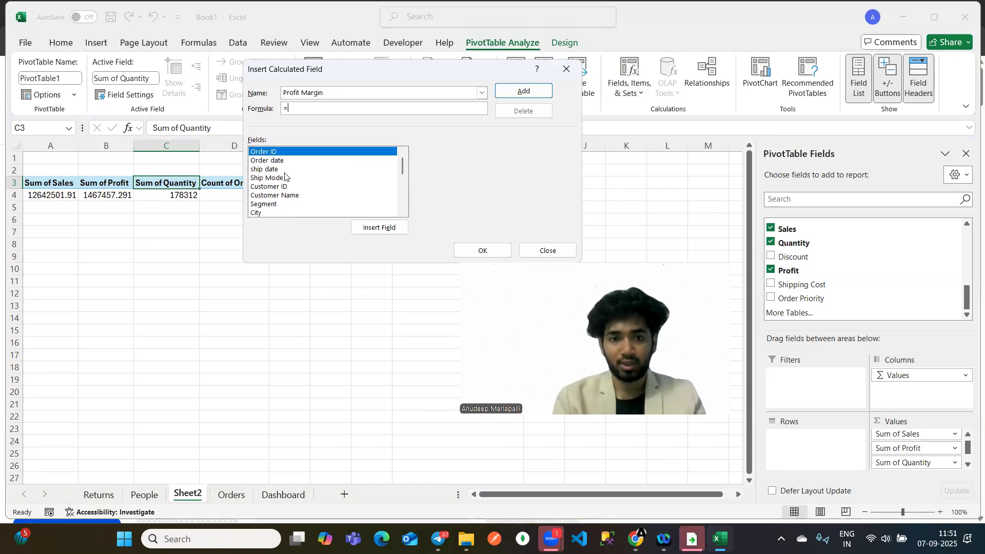
scroll(294, 195, "down", 2)
scroll(316, 204, "down", 3)
left_click(273, 195)
left_click(372, 227)
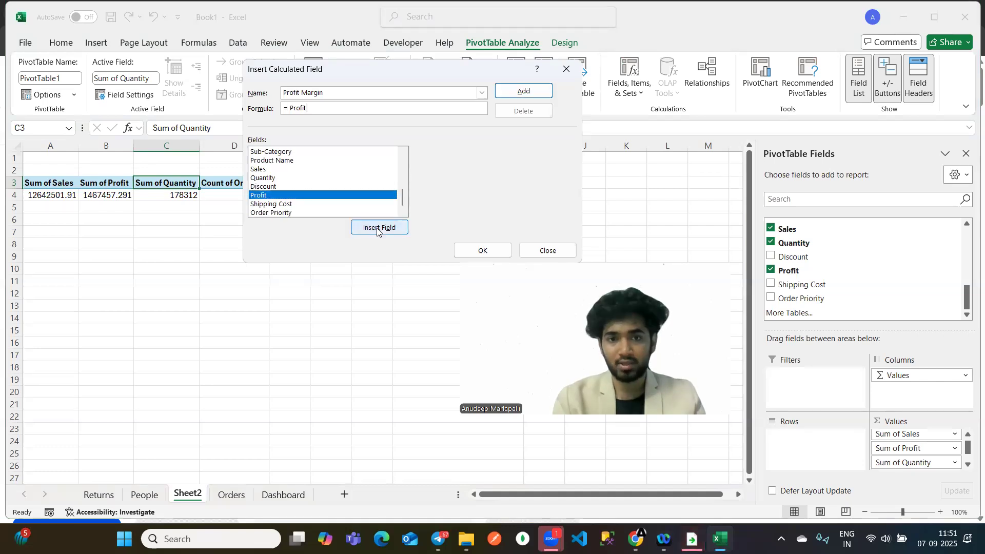
key("Num_Lock")
type("/")
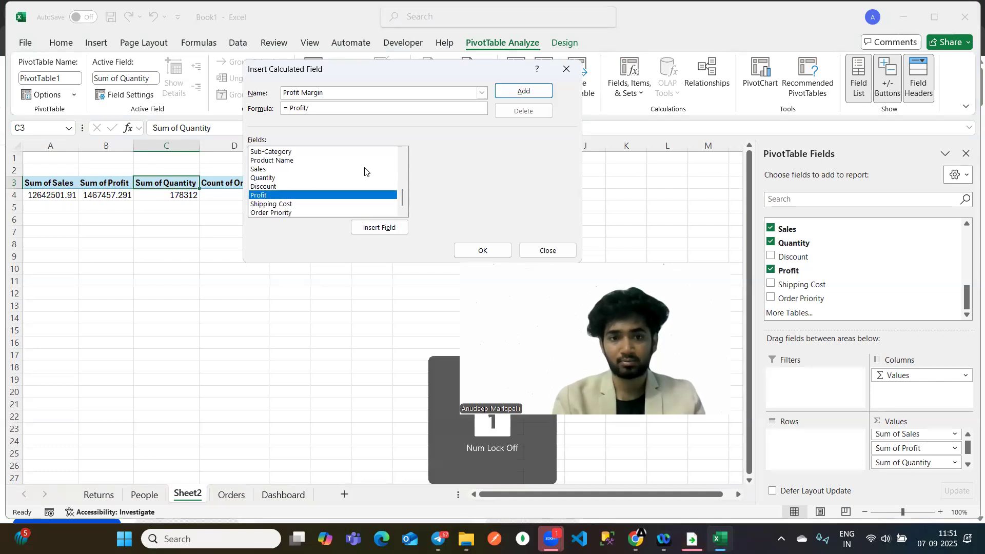
left_click(292, 170)
left_click(379, 228)
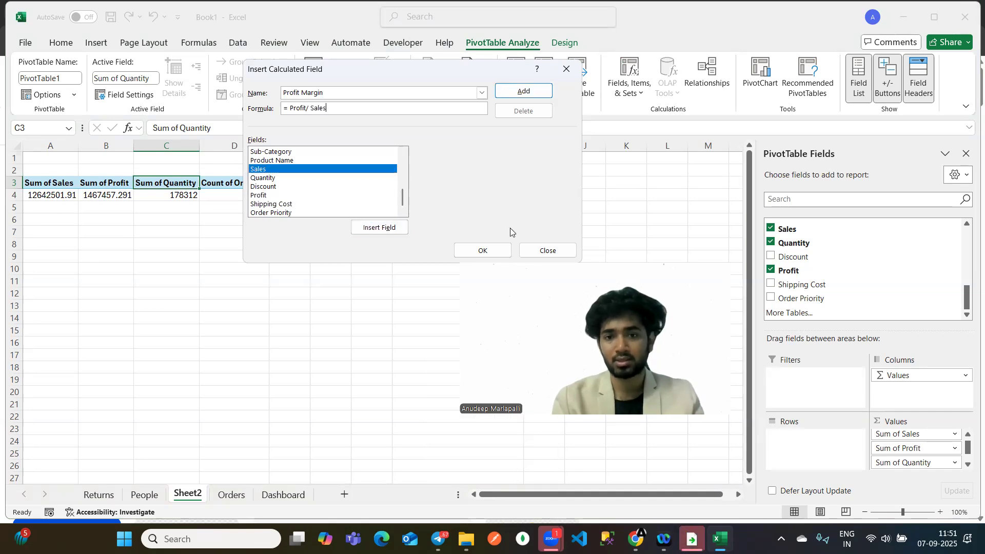
left_click(482, 250)
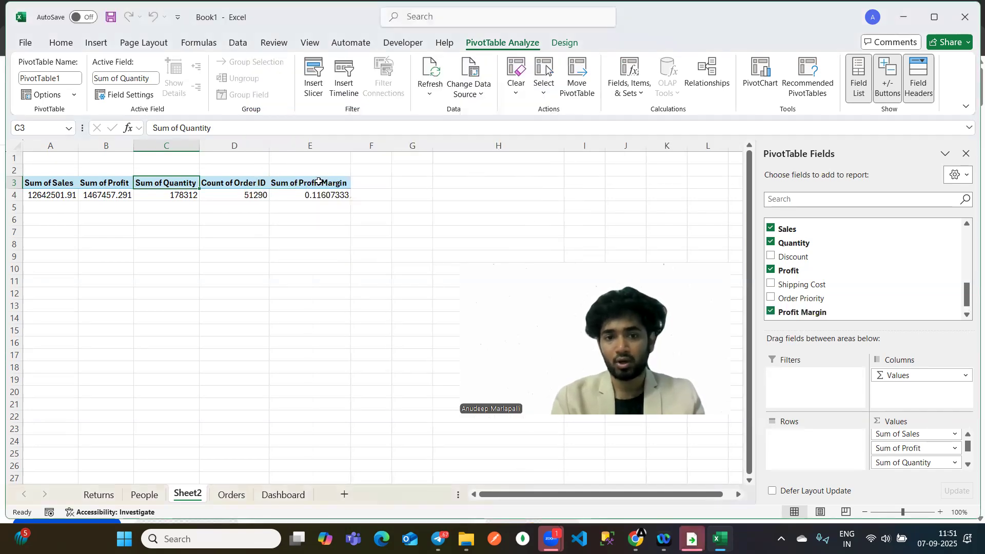
Format the PivotTable's Sum of Profit Margin value in cell E4 as a percentage.
left_click(308, 196)
scroll(829, 280, "down", 1)
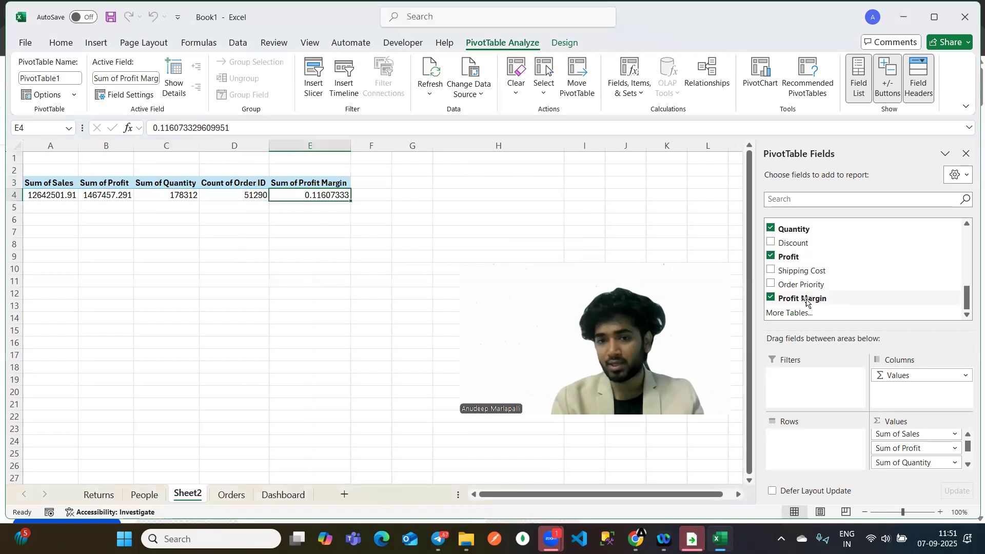
left_click(63, 43)
left_click(461, 89)
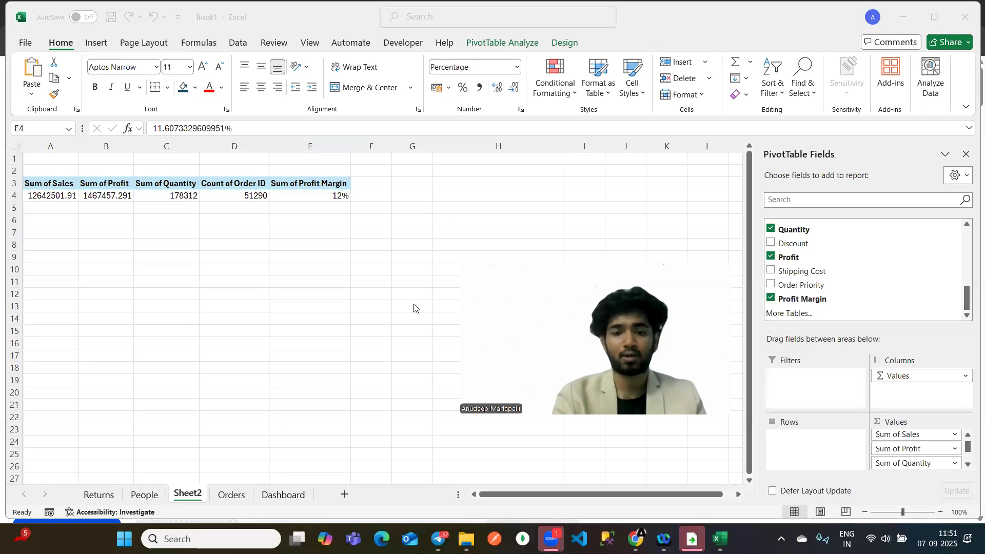
left_click(68, 195)
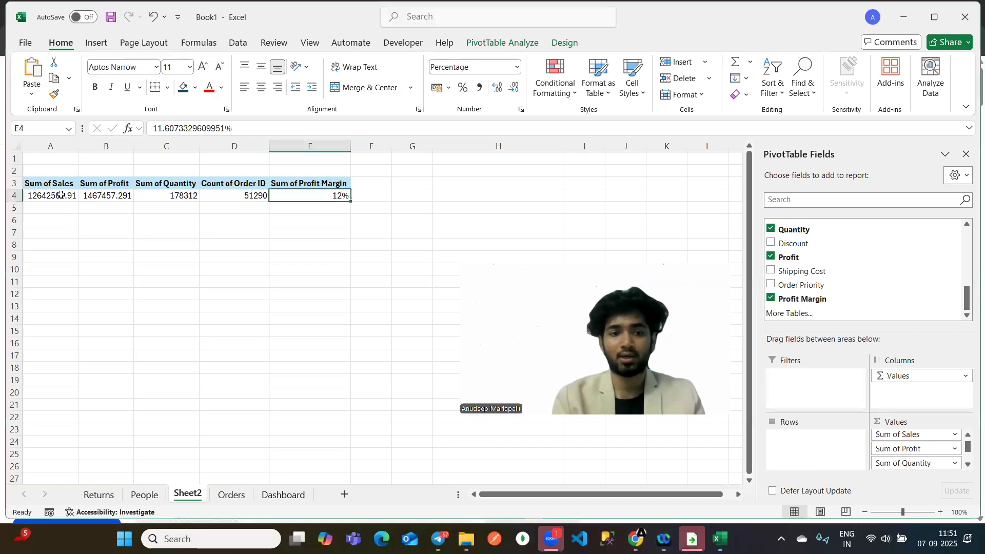
left_click(112, 194)
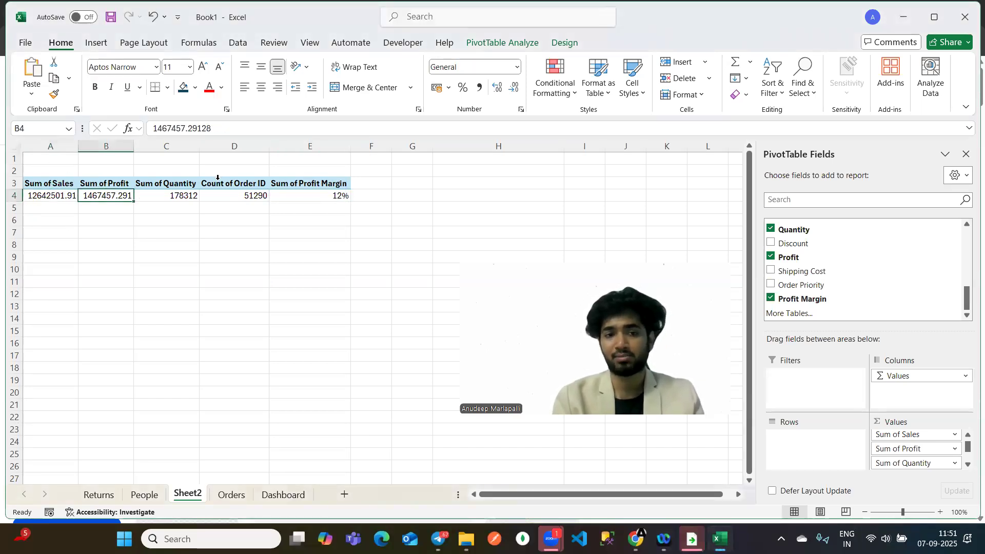
left_click(195, 194)
left_click(256, 194)
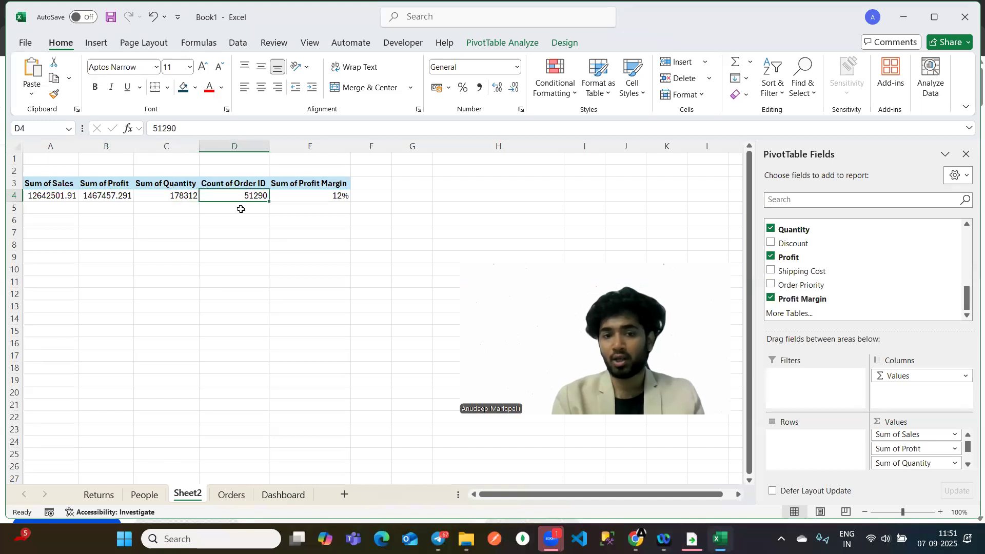
left_click(313, 194)
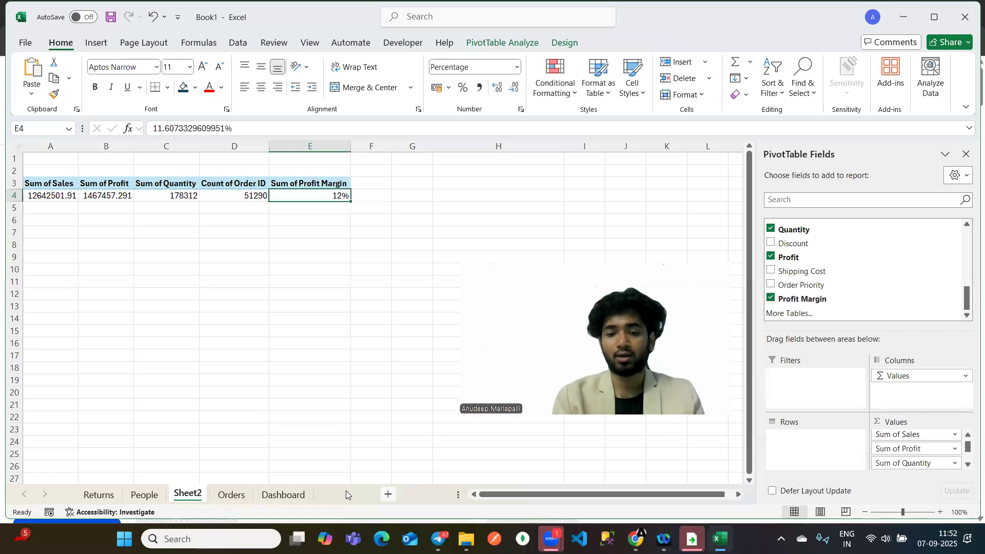
Add a new worksheet and rename it "KPI".
left_click(346, 493)
double_click(230, 494)
type("KPI")
key("Return")
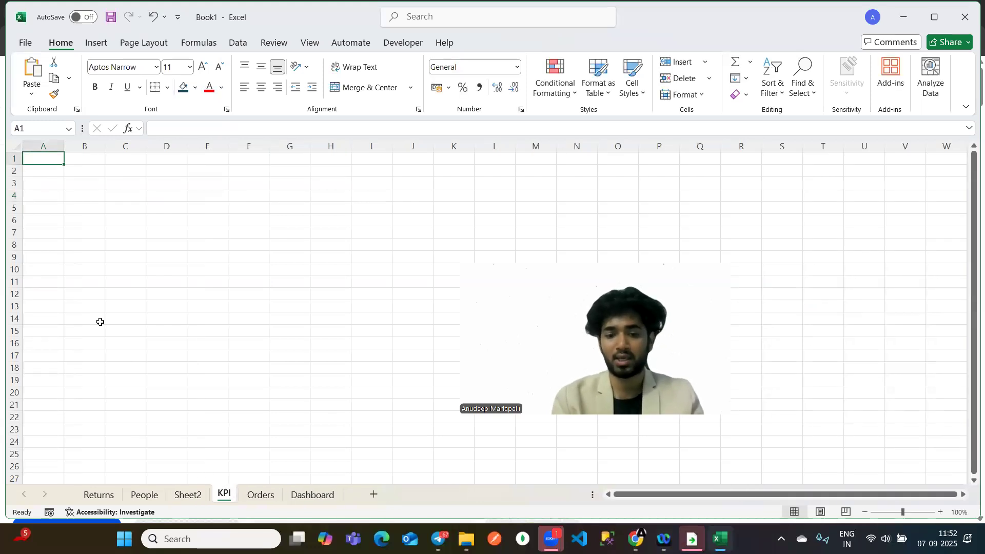
Enter the labels "Sum of Sales" in cell C4 and "Sum of Profit" in C5 of the KPI sheet.
left_click(103, 193)
left_click(128, 195)
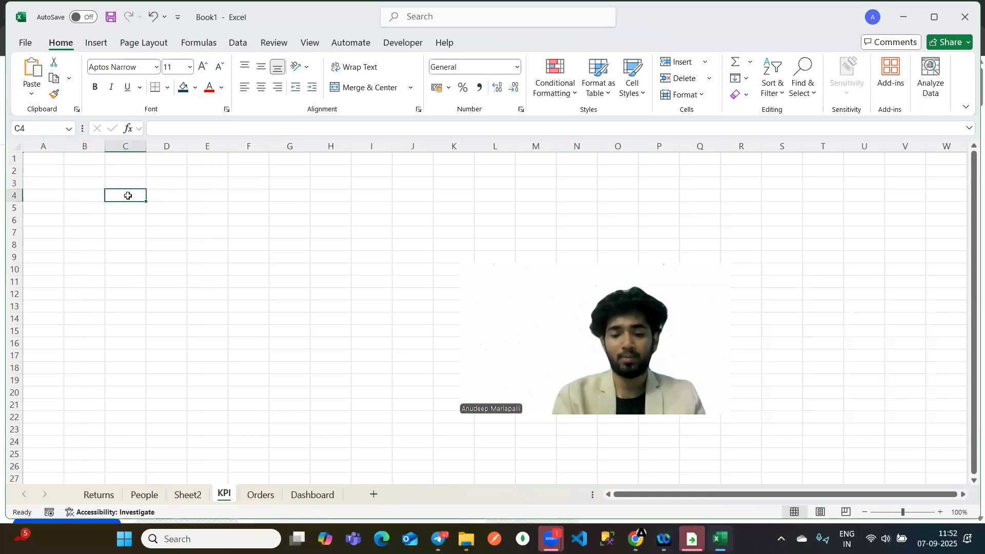
type("Sum of Sales")
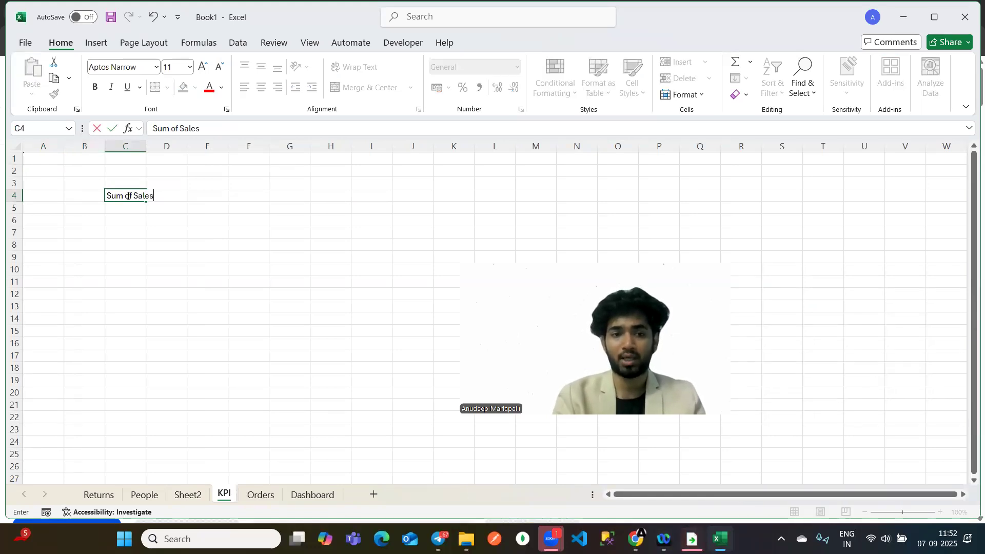
key("Return")
type("Sum of Pro")
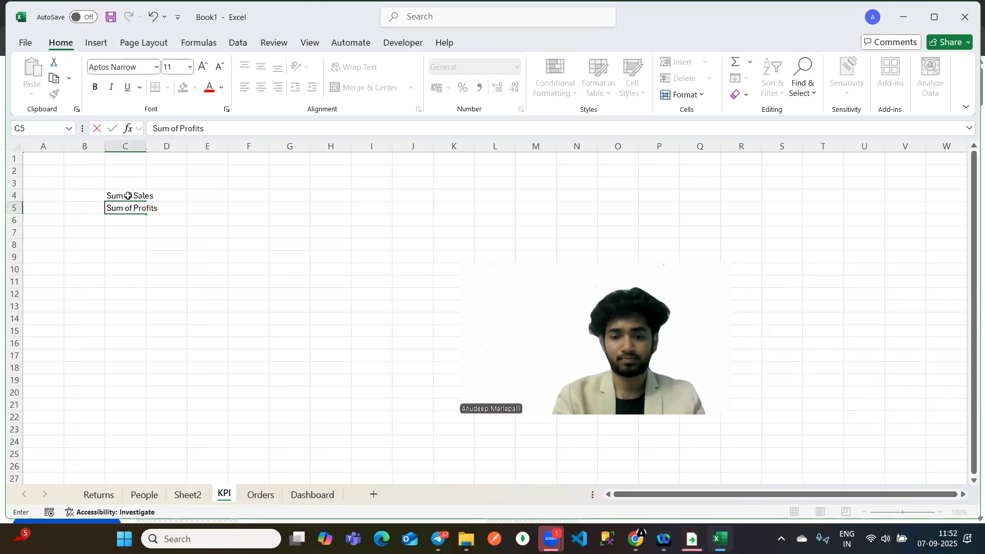
type("fit")
key("Return")
Enter the labels "Sum of Quantity" in cell C6 and "Count of Order Id" in C7.
type("Sum of Quant")
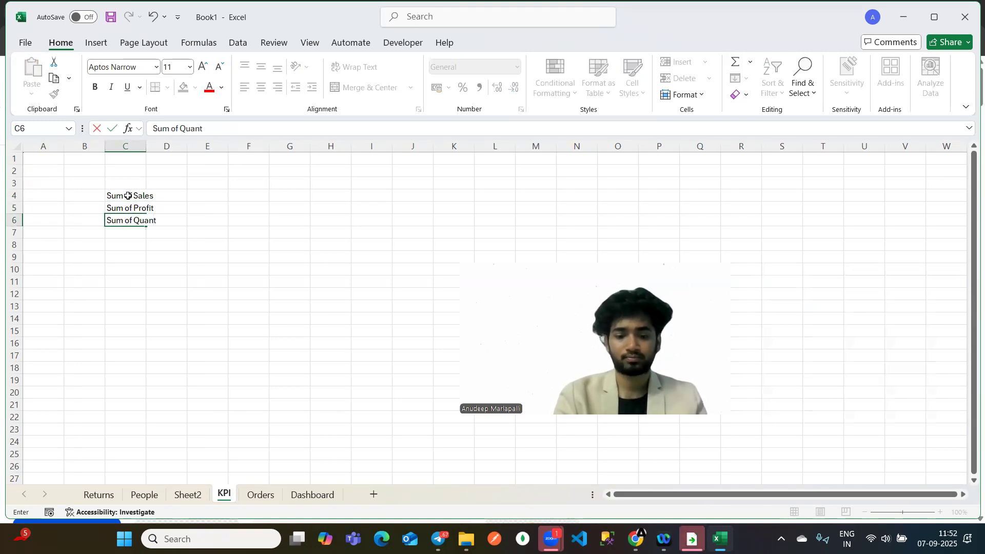
type("ity")
key("Return")
type("Count of Order Id")
key("BackSpace")
type("ID")
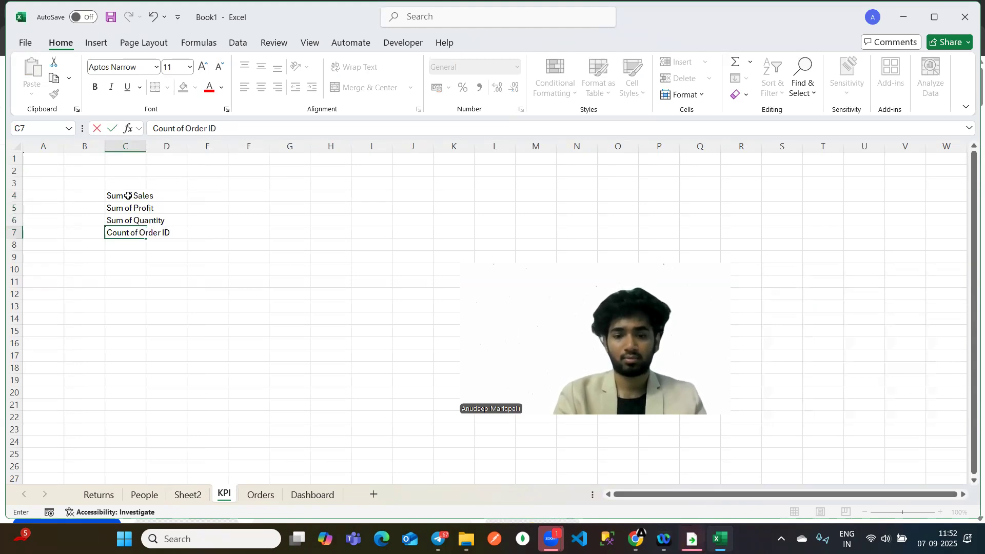
key("Return")
Enter the label "Sum of Profit Margin" in cell C8 below the other KPI names.
type("Sum of Profit ")
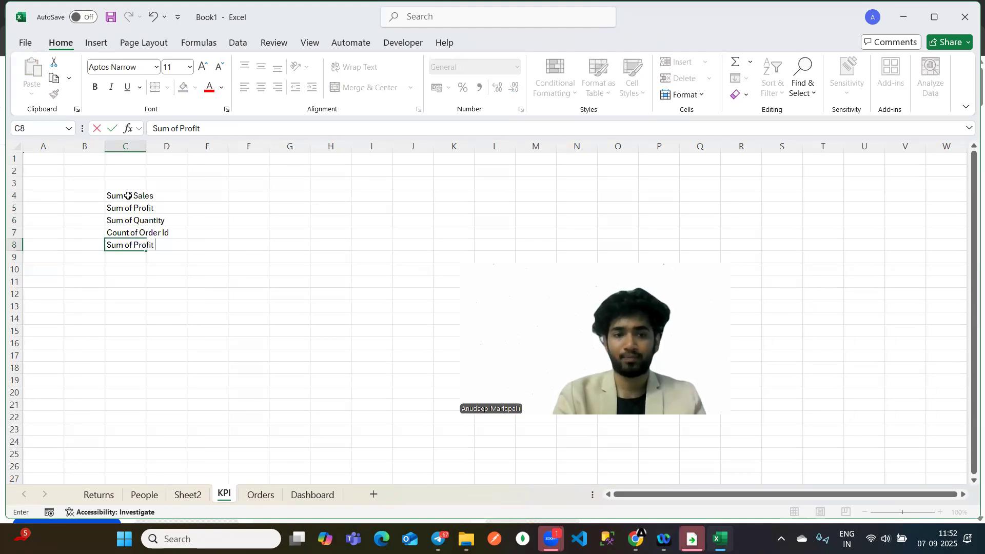
type("MArgin")
key("BackSpace")
key("BackSpace")
key("BackSpace")
key("BackSpace")
type("a")
key("BackSpace")
key("BackSpace")
type("argin")
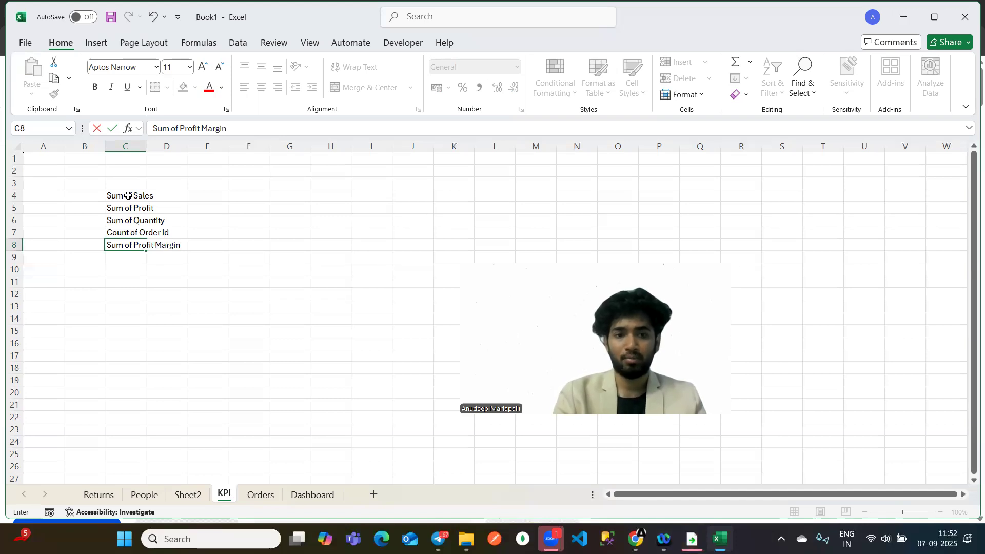
key("Return")
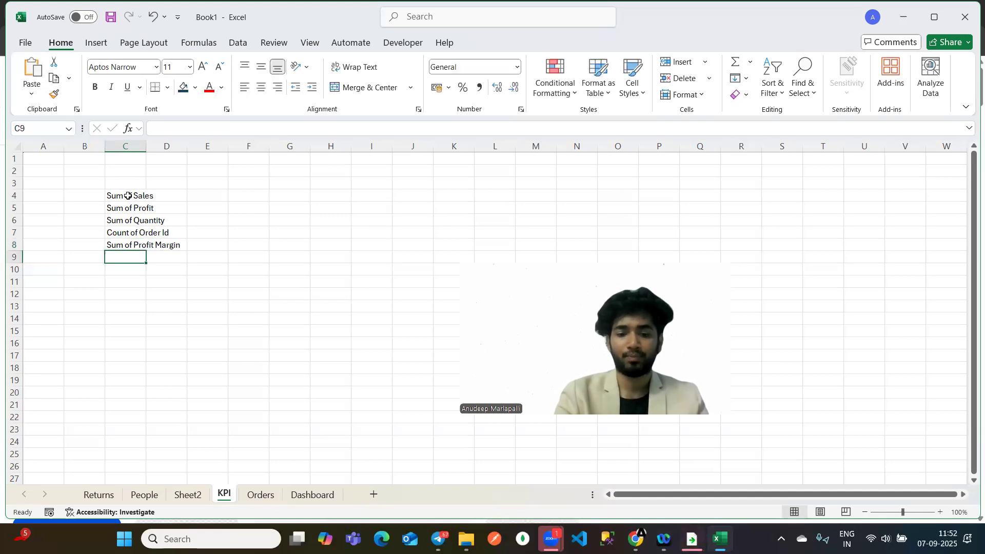
Enter the header "KPI" in cell C3 and widen column C to fit all the labels.
left_click(120, 186)
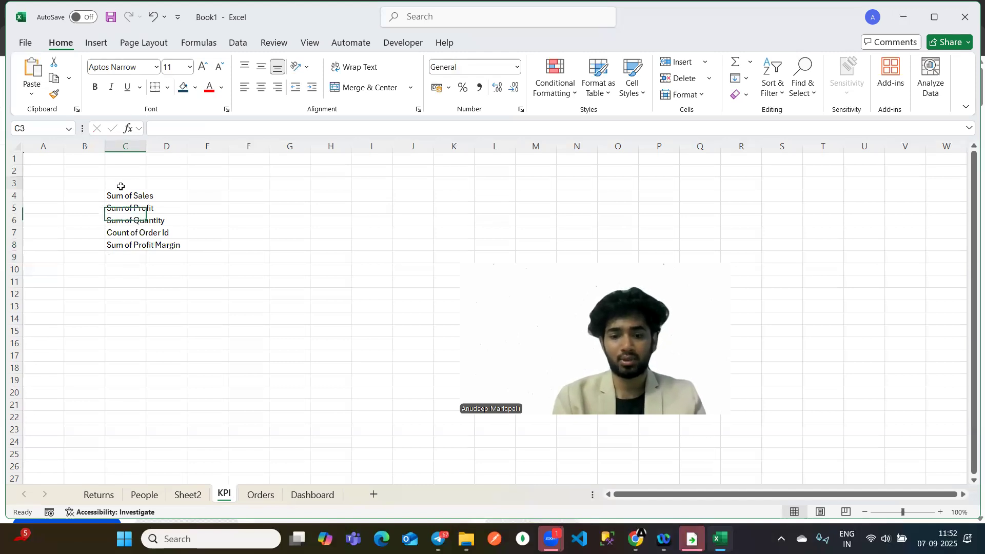
type("KPI")
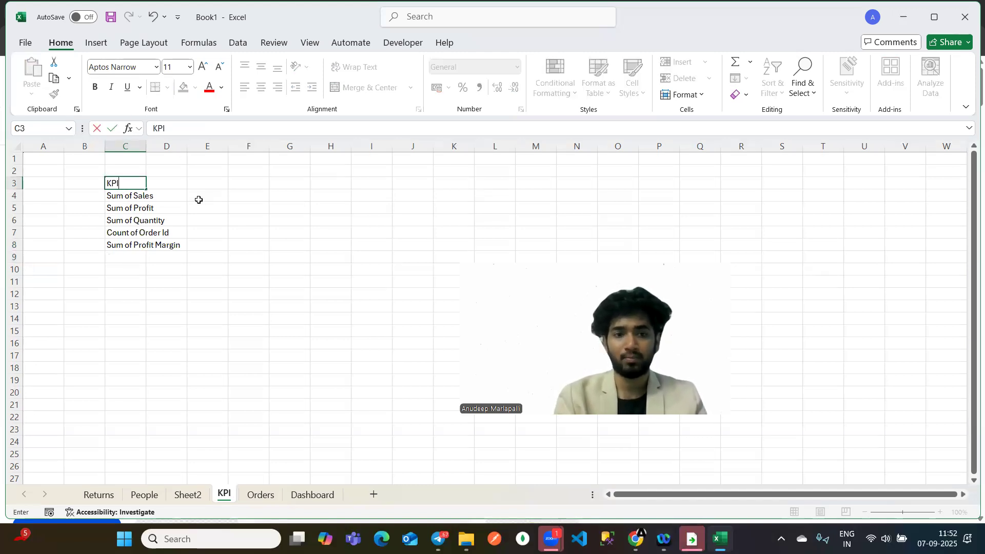
key("Return")
left_click_drag(146, 151, 222, 151)
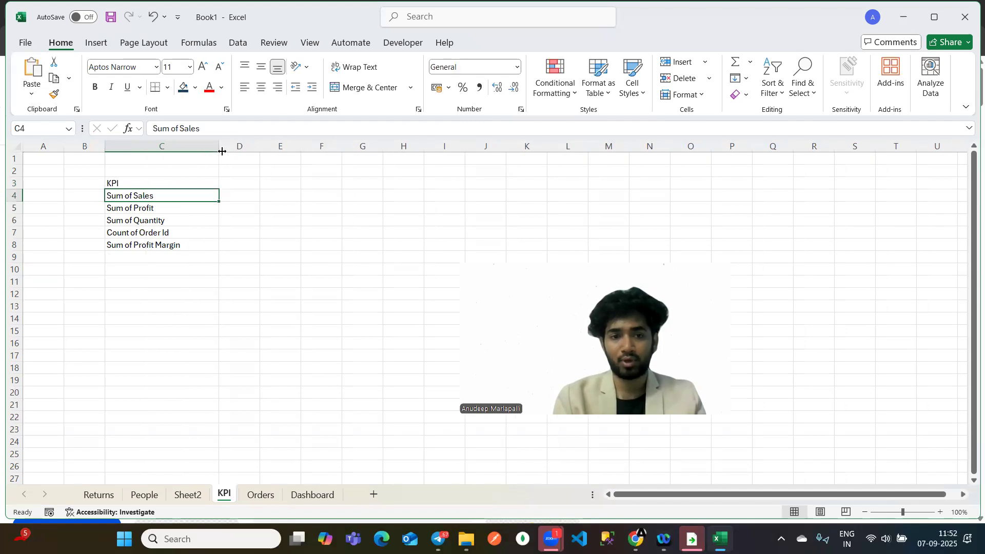
left_click(248, 183)
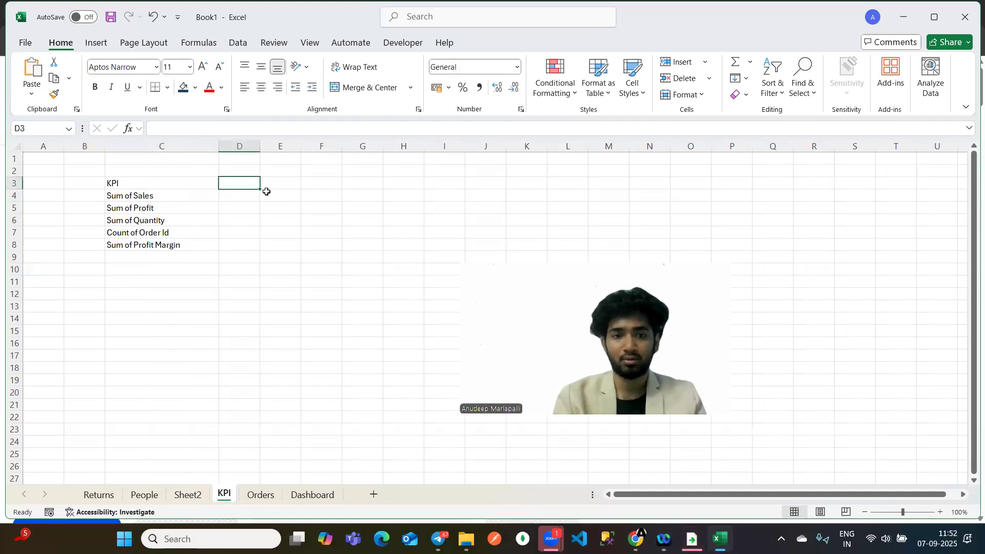
Enter the header "Name" in cell D3 of the KPI sheet and the label "Total Sales" in D4.
type("Name")
key("Return")
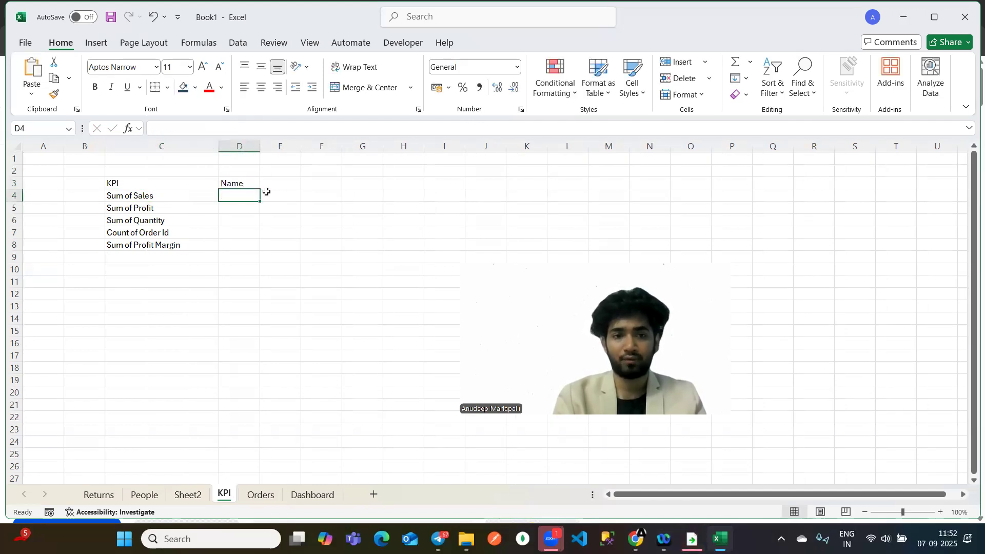
type("Total Sales")
key("Return")
Enter the label "Total Profit" in cell D5 beside Sum of Profit.
type("Total ")
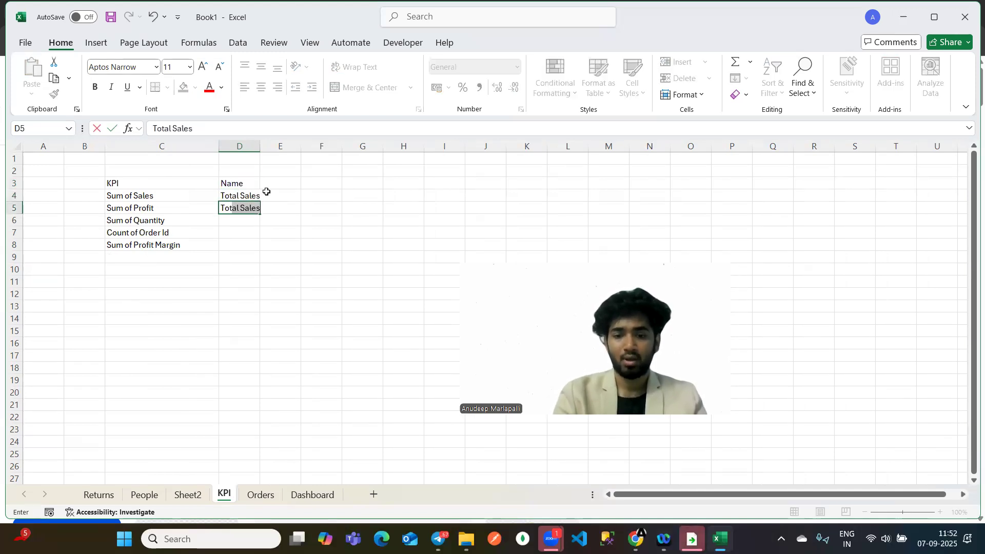
type("Profit")
key("BackSpace")
key("BackSpace")
type("it")
key("Return")
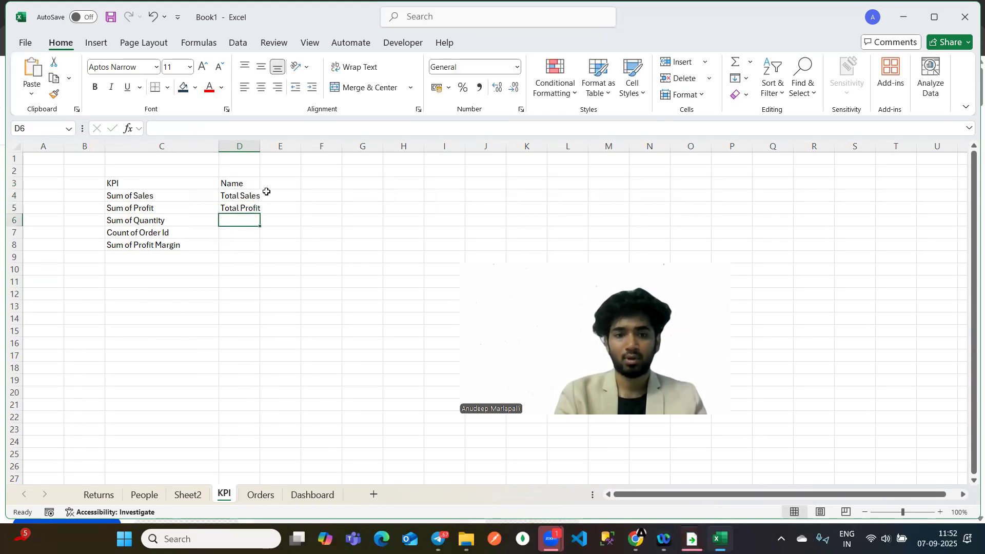
Enter the names "Total Quantity", "Total Orders" and "Profit Margin" in cells D6 to D8.
type("Total Q")
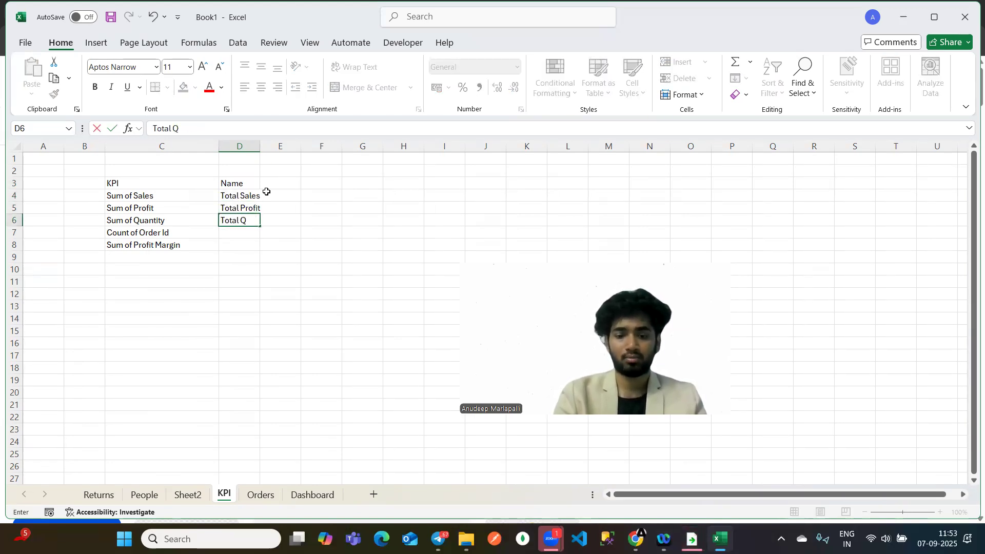
type("uantity")
key("Return")
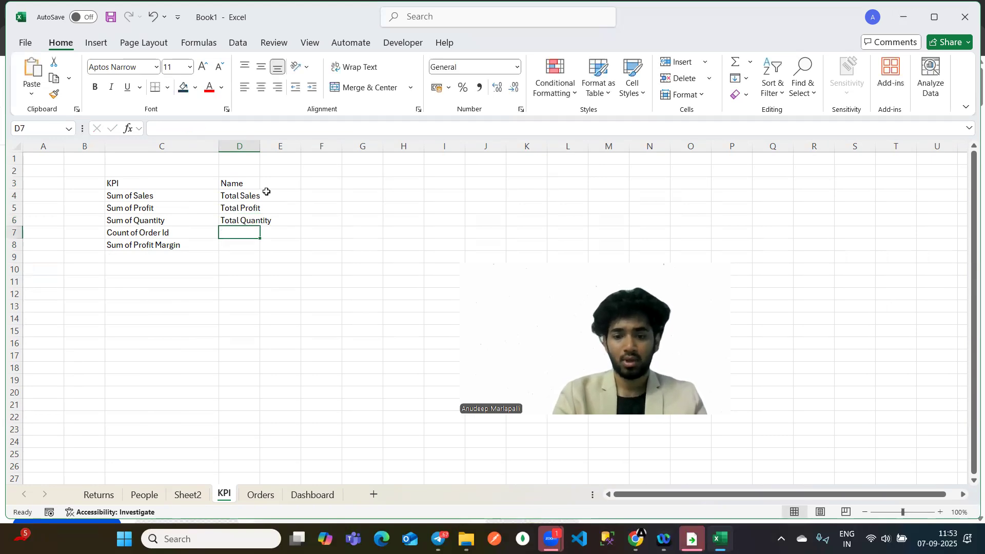
type("Total Orders")
key("Return")
type("Profit Margin")
key("Return")
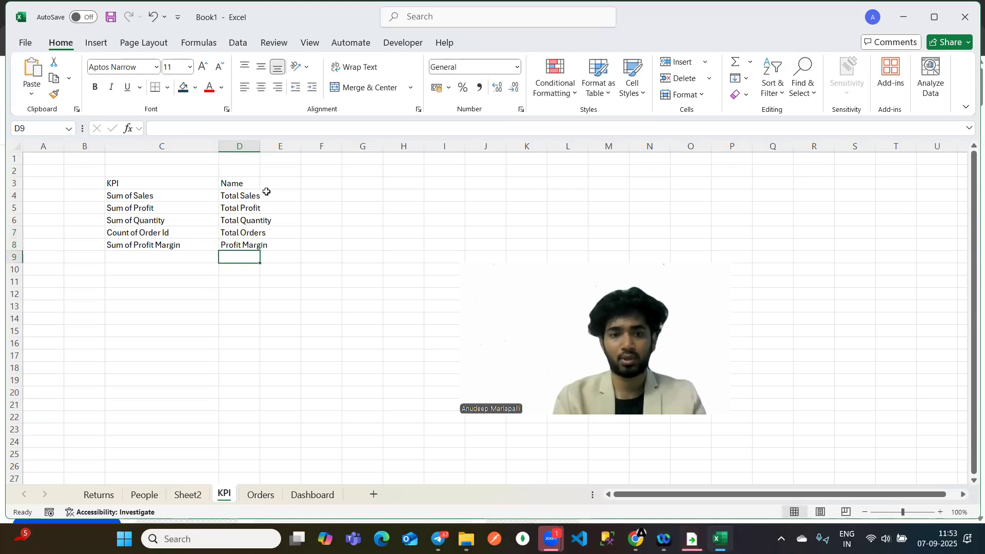
Bold the KPI and Name headers in C3:D3 and widen columns D and E.
left_click_drag(157, 185, 228, 181)
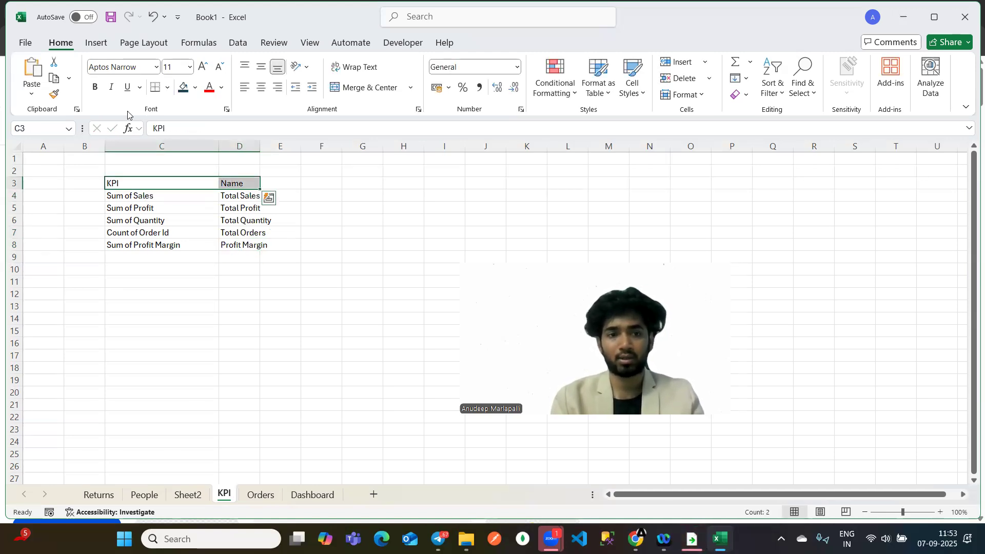
left_click(94, 87)
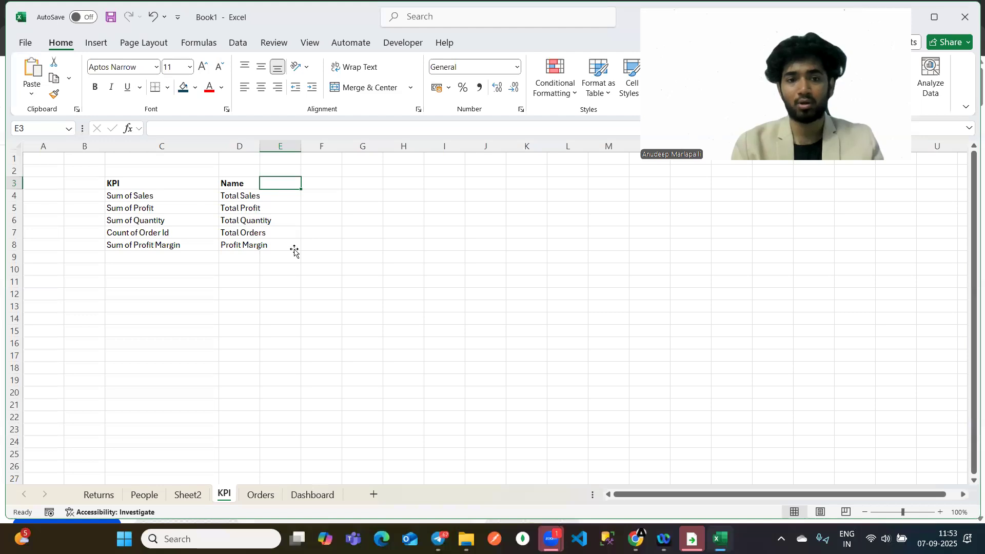
left_click(294, 251, "shift")
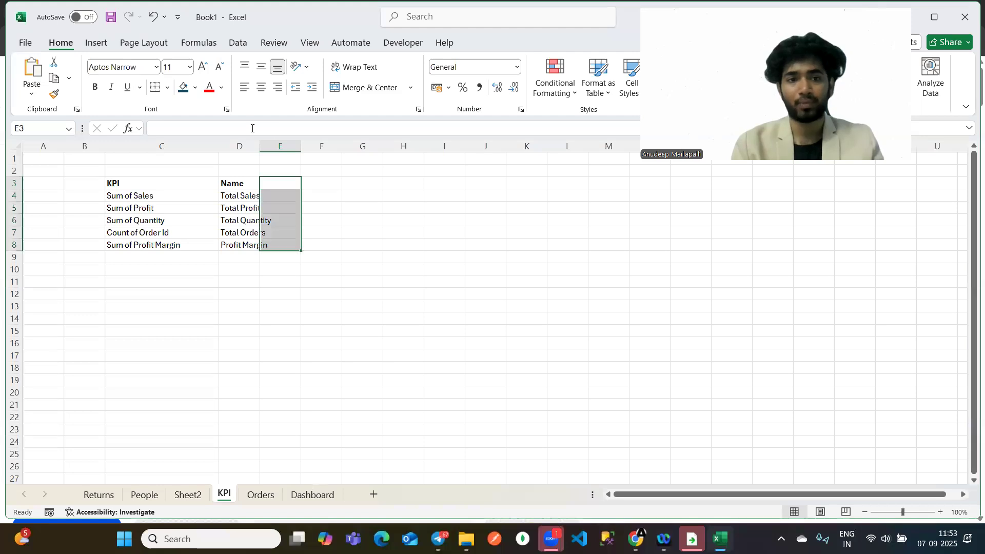
left_click_drag(260, 147, 366, 151)
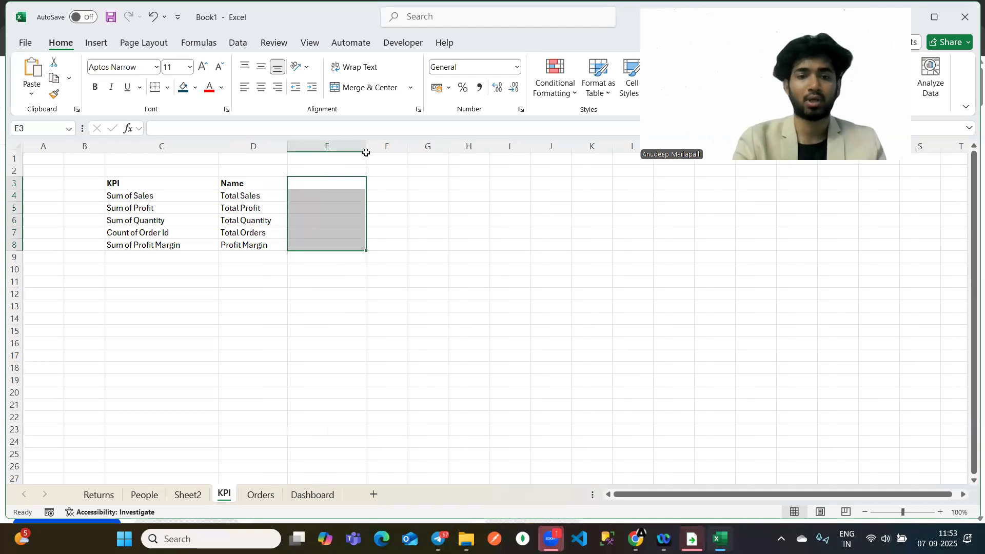
left_click(253, 205)
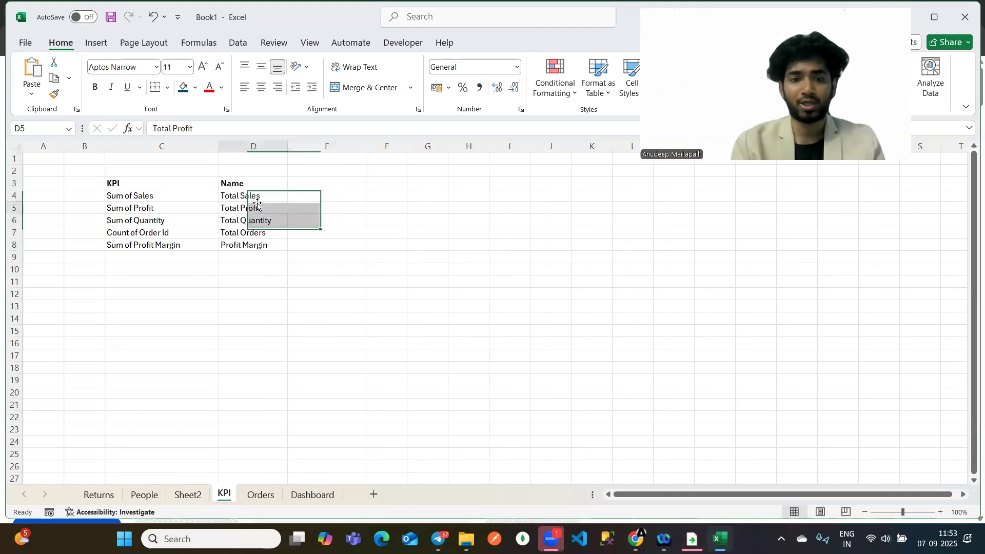
left_click(296, 203)
left_click(249, 194)
left_click(253, 206)
left_click(306, 203)
left_click(241, 220)
left_click(294, 222)
left_click(255, 232)
left_click(322, 231)
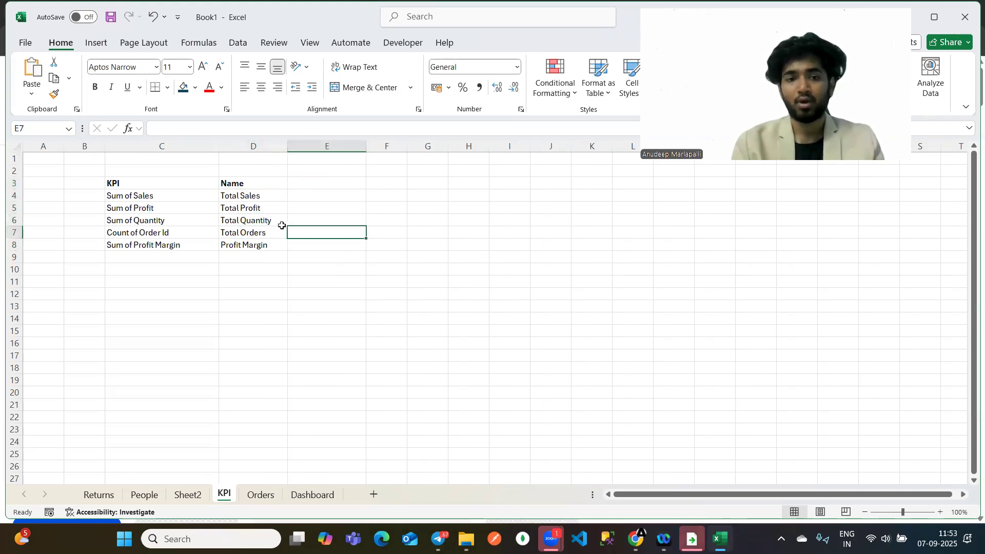
left_click_drag(250, 197, 276, 246)
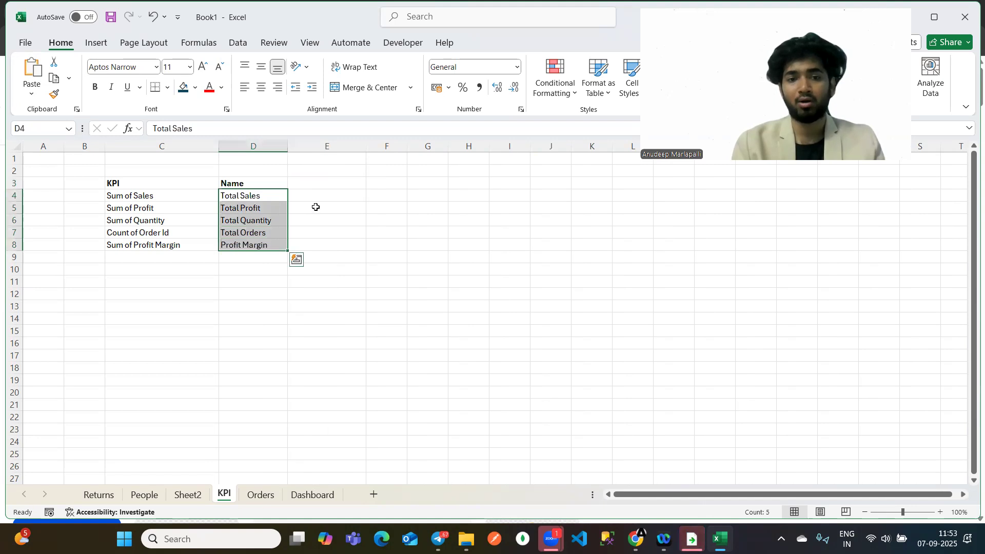
left_click_drag(319, 193, 319, 259)
left_click_drag(240, 195, 248, 245)
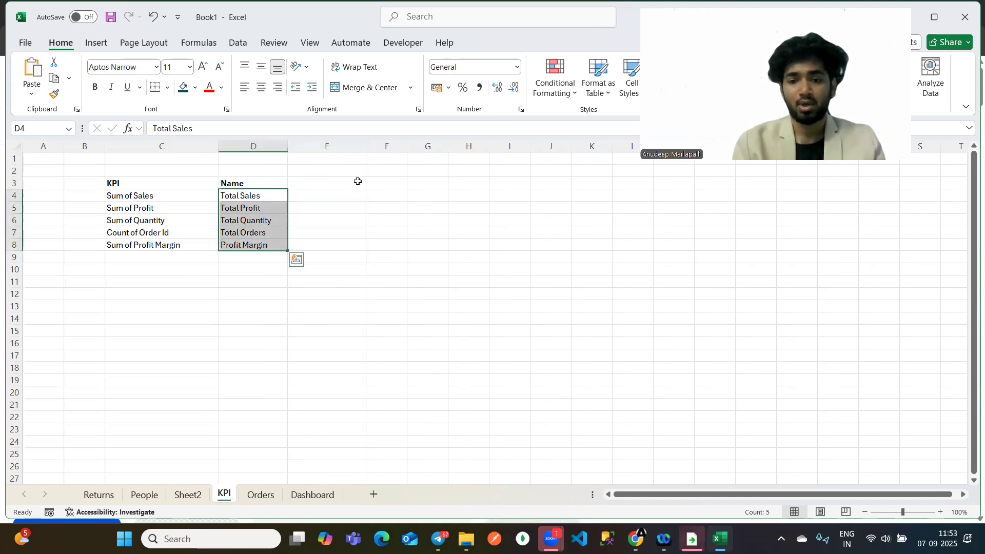
Enter the header "Unichar code" in cell F3, leaving column E empty beside the names.
left_click(382, 169)
left_click(387, 180)
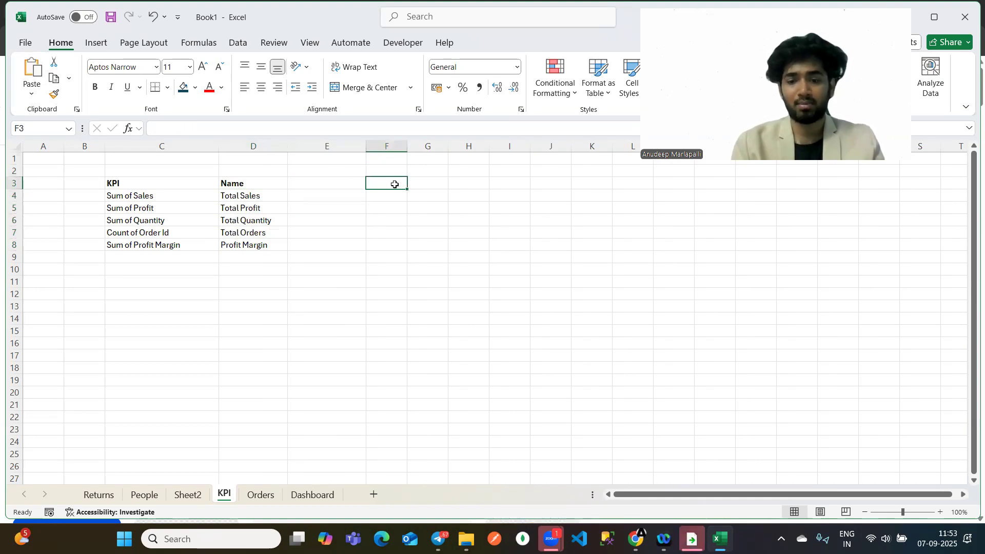
type("Suni")
key("BackSpace")
key("BackSpace")
key("BackSpace")
key("BackSpace")
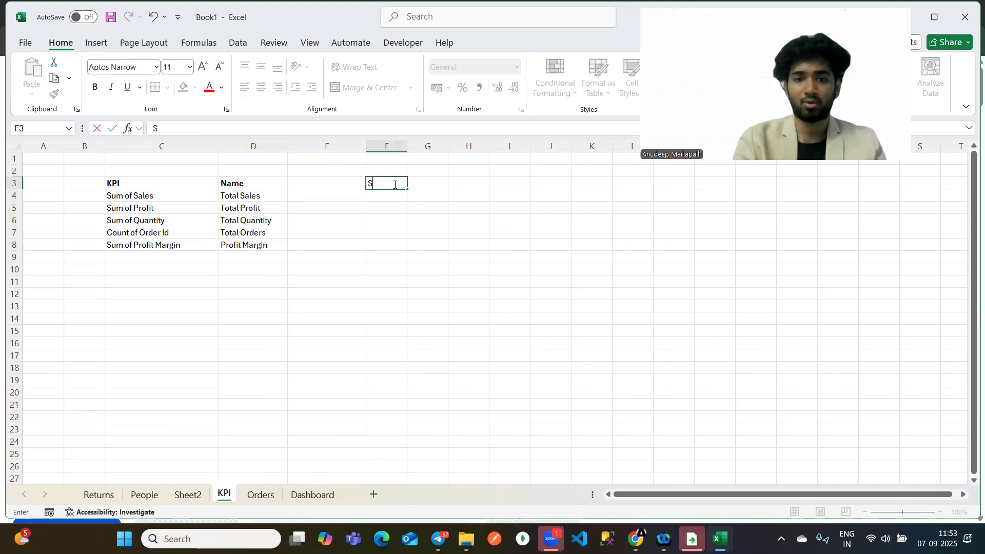
type("Unichar code")
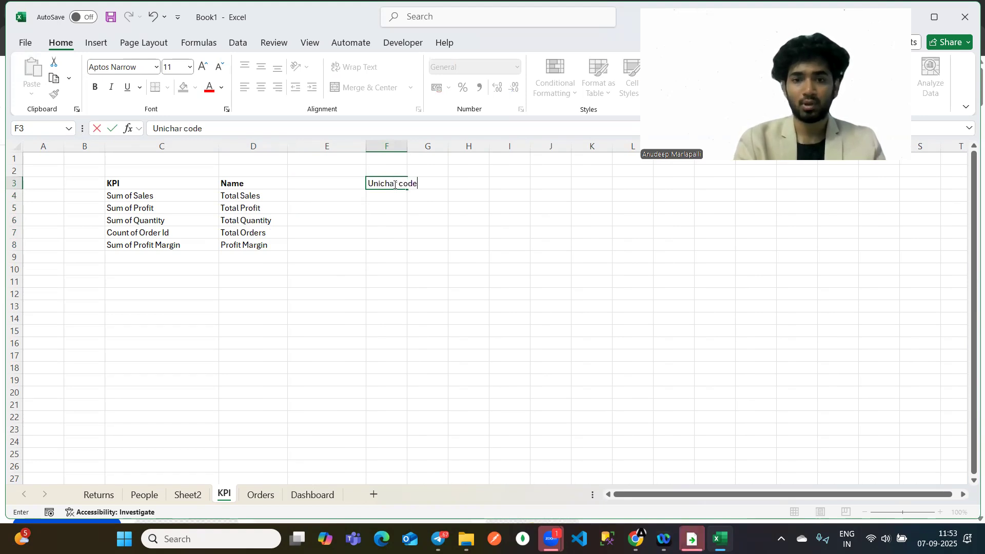
key("Return")
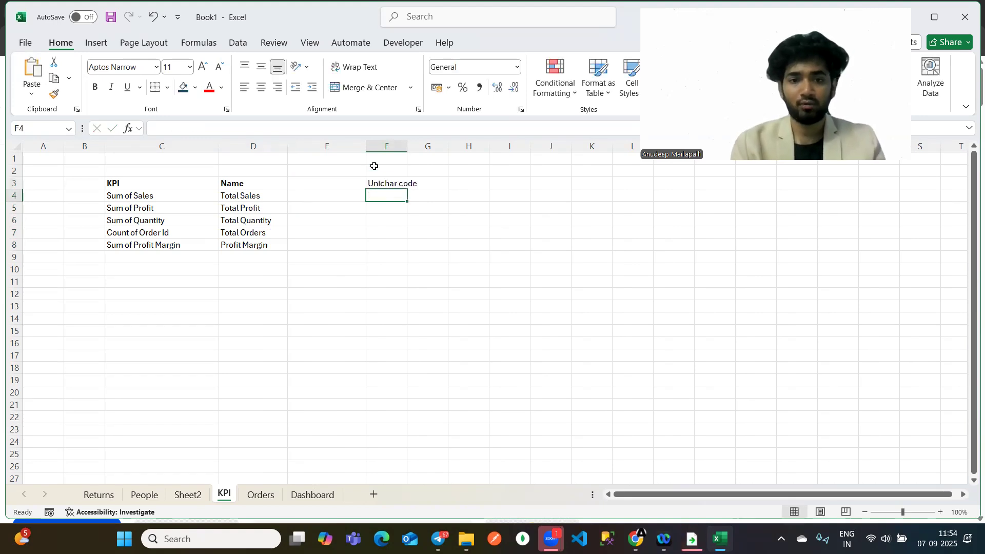
Widen columns E and F and bold the Unichar code header in F3.
left_click_drag(361, 143, 487, 145)
left_click(435, 185)
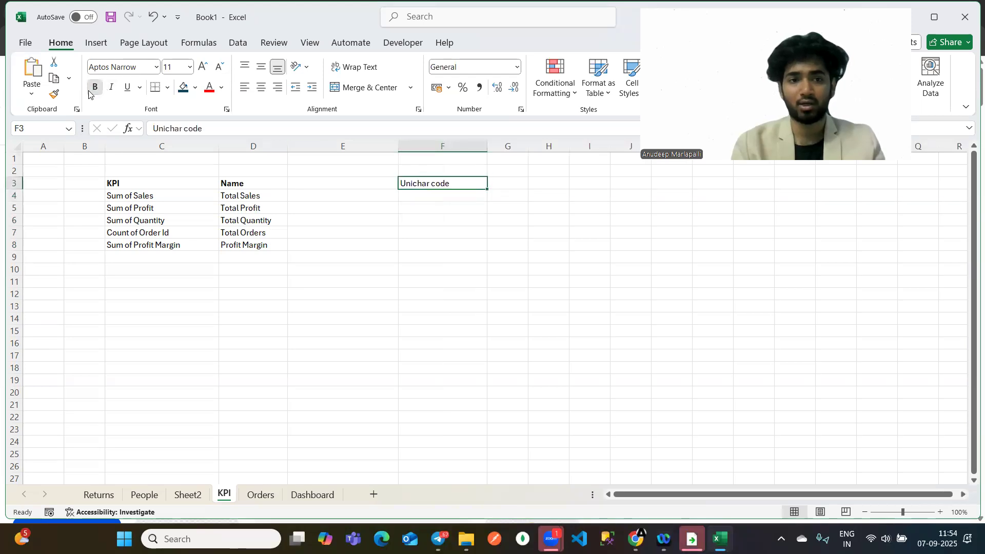
key("ctrl+b")
left_click(431, 196)
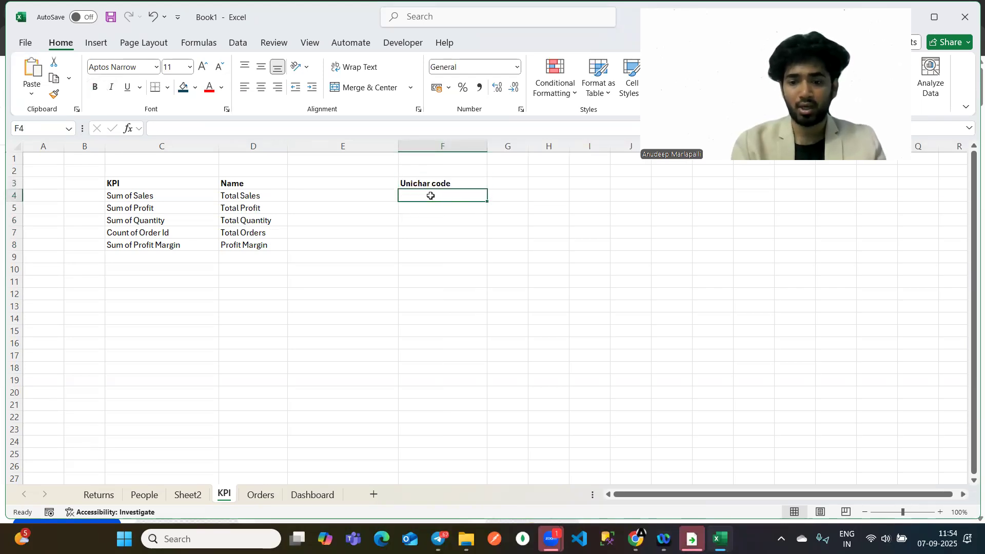
key("End")
key("Down")
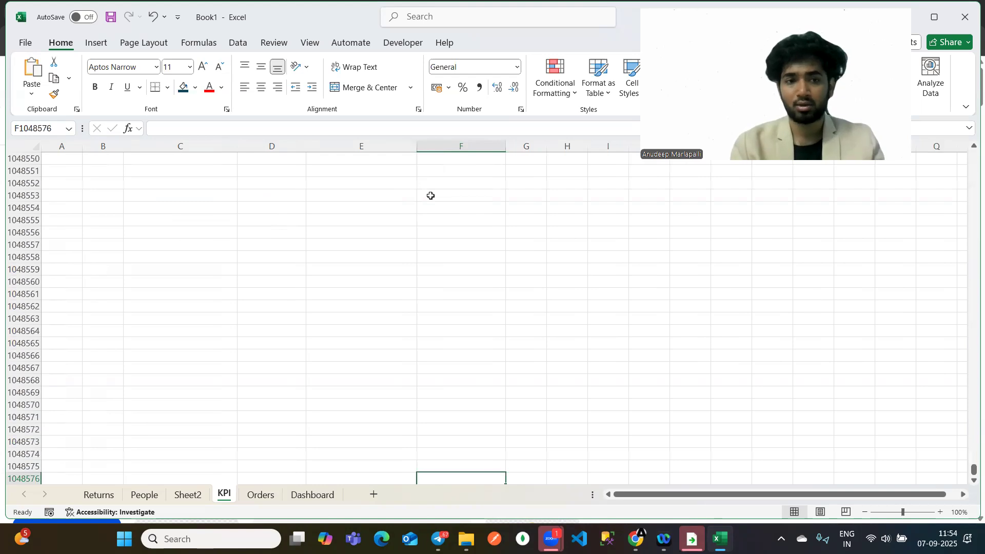
scroll(430, 195, "left", 2)
left_click(269, 230)
scroll(268, 229, "up", 4)
scroll(374, 335, "up", 20)
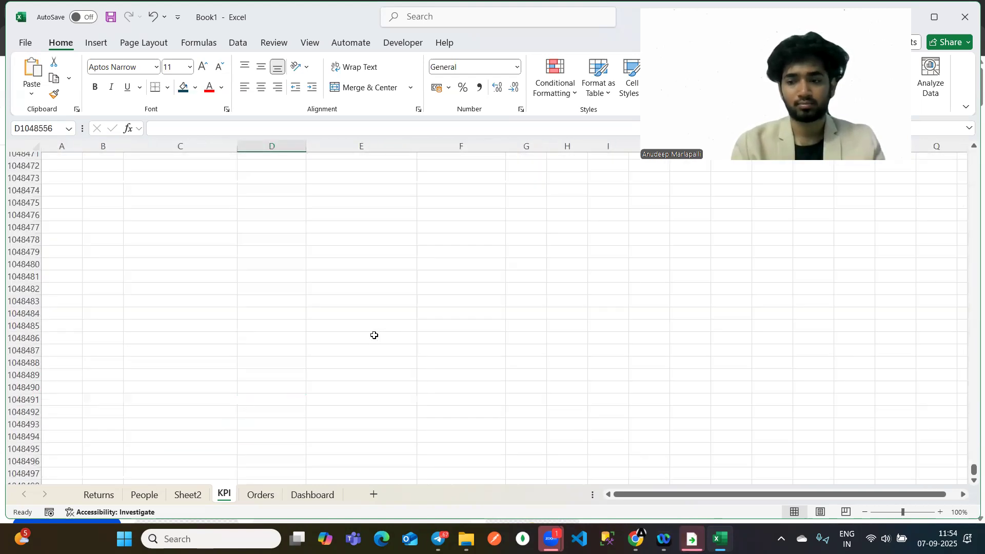
left_click_drag(973, 469, 552, 133)
Enter the Unichar codes 128200 in cell F4 for Total Sales and 128176 in F5 for Total Profit.
left_click(412, 199)
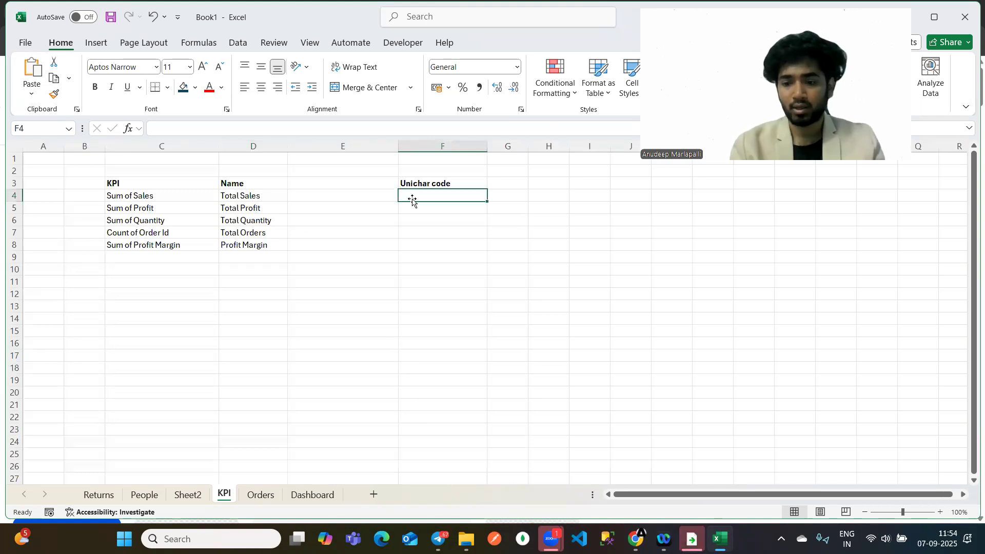
key("Num_Lock")
type("128200")
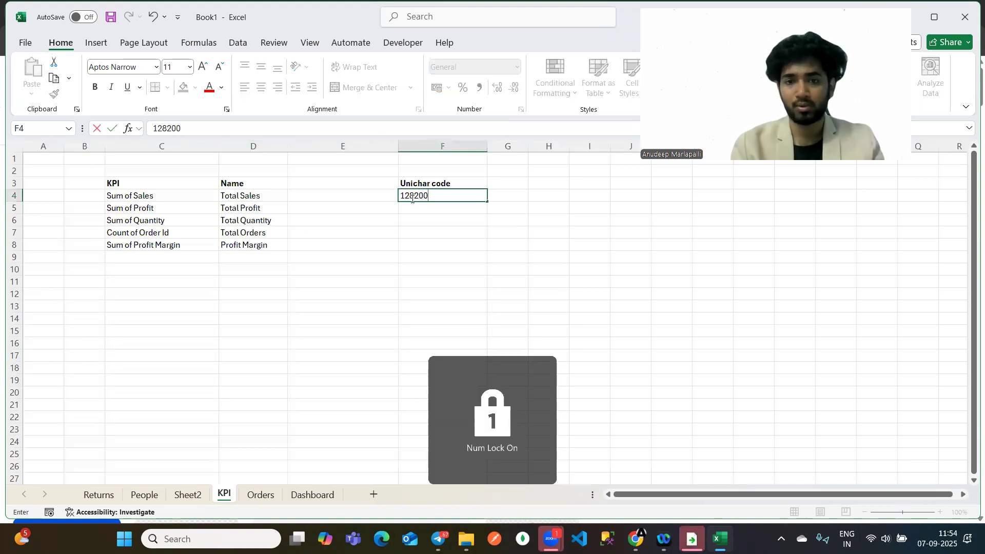
key("Tab")
left_click(428, 207)
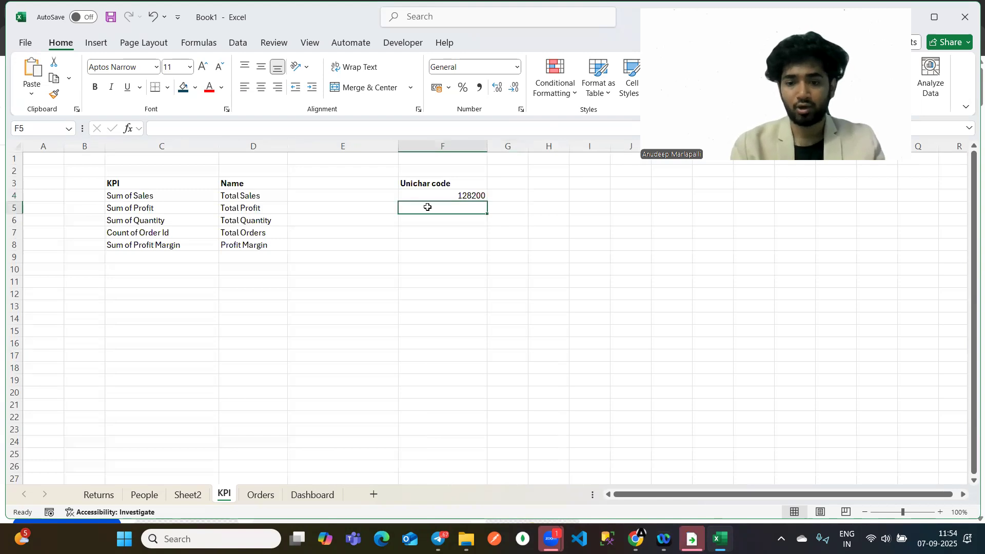
type("128176")
key("Return")
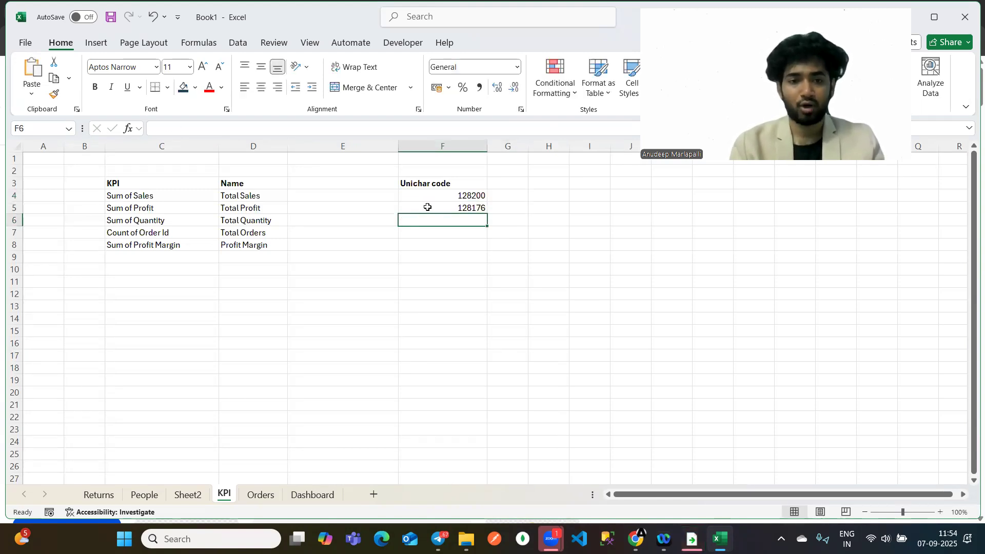
Enter the remaining Unichar codes: 128230 in cell F6, 128722 in F7 and 128269 in F8.
type("128230")
key("Return")
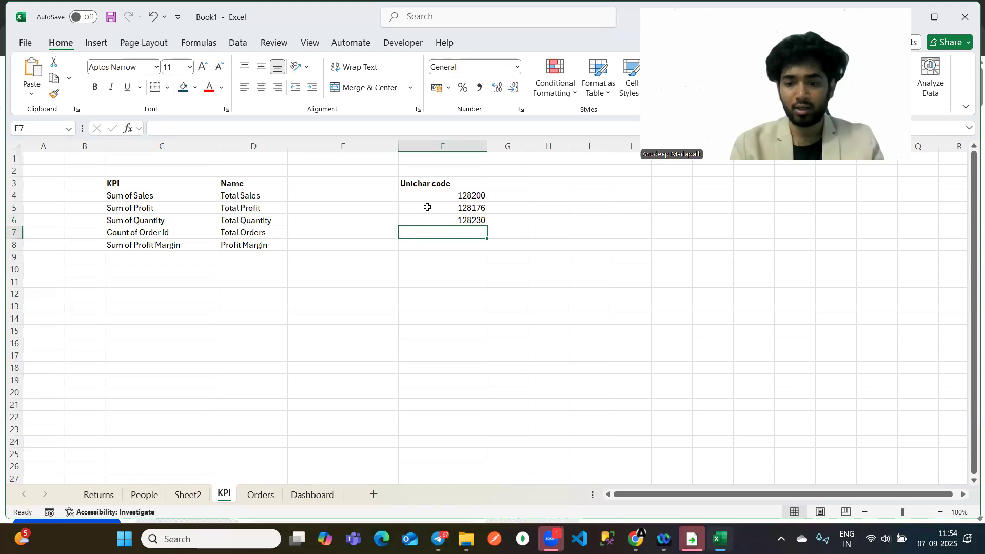
type("1")
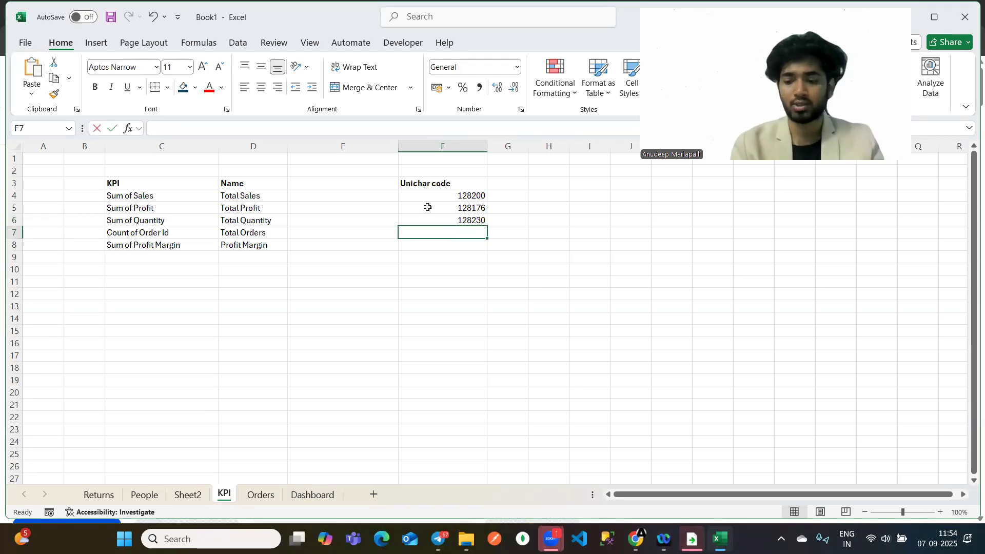
type("28722")
key("Return")
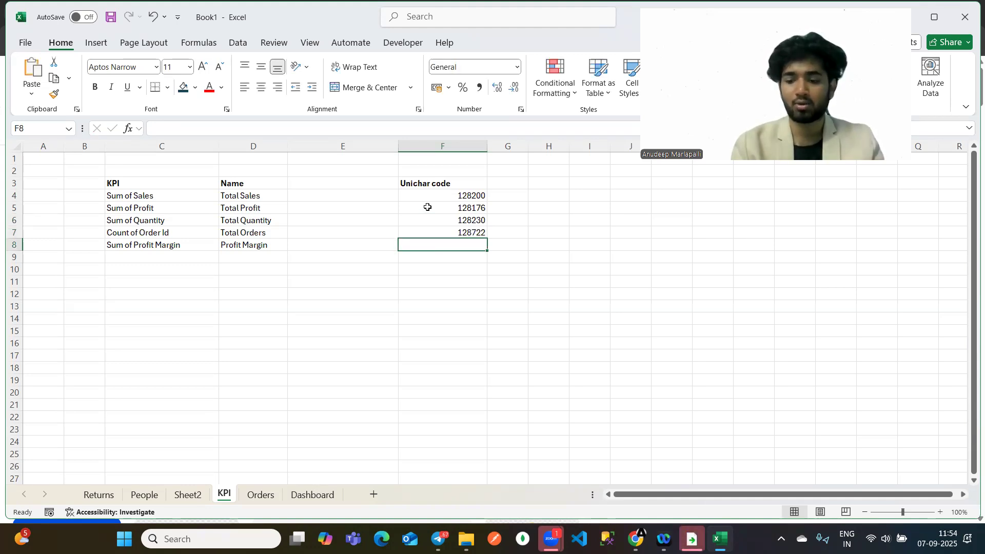
type("128269")
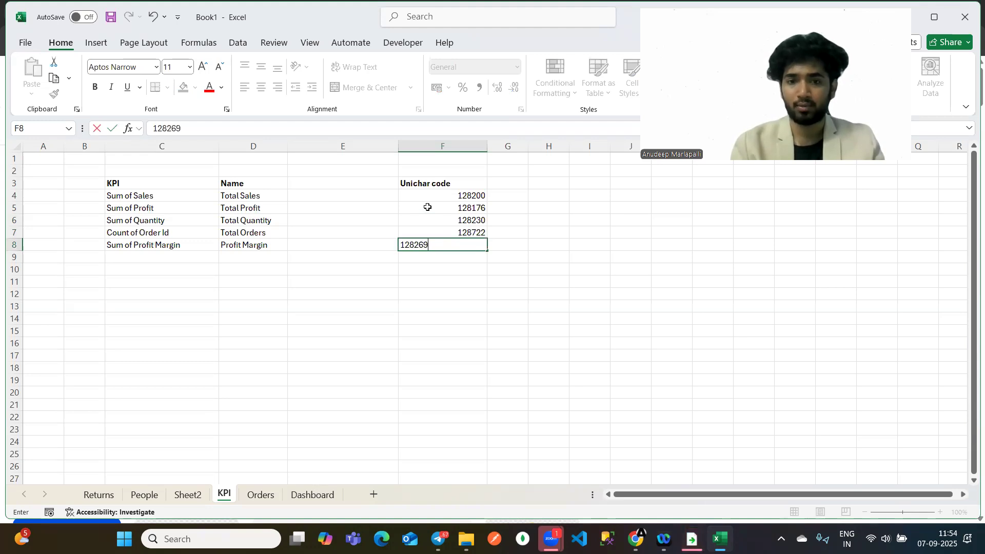
key("Return")
left_click_drag(460, 195, 468, 245)
Enter the header "Symbol" in cell E3 and make it bold.
left_click(322, 183)
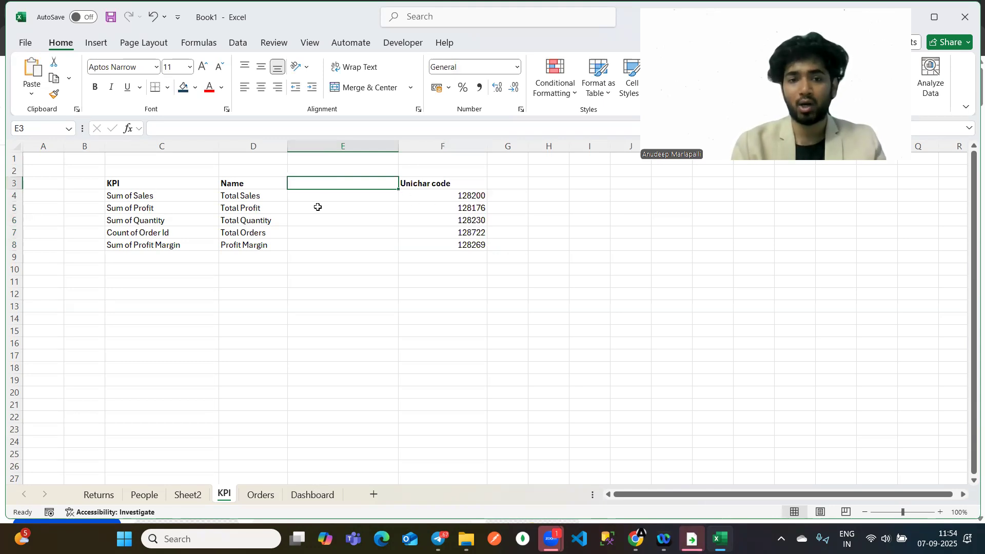
type("Sy")
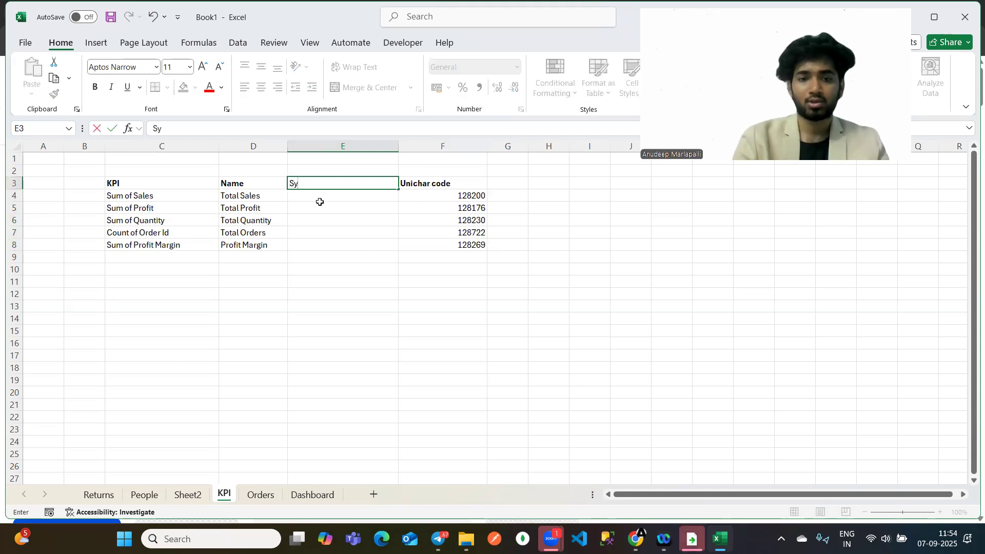
type("mbol")
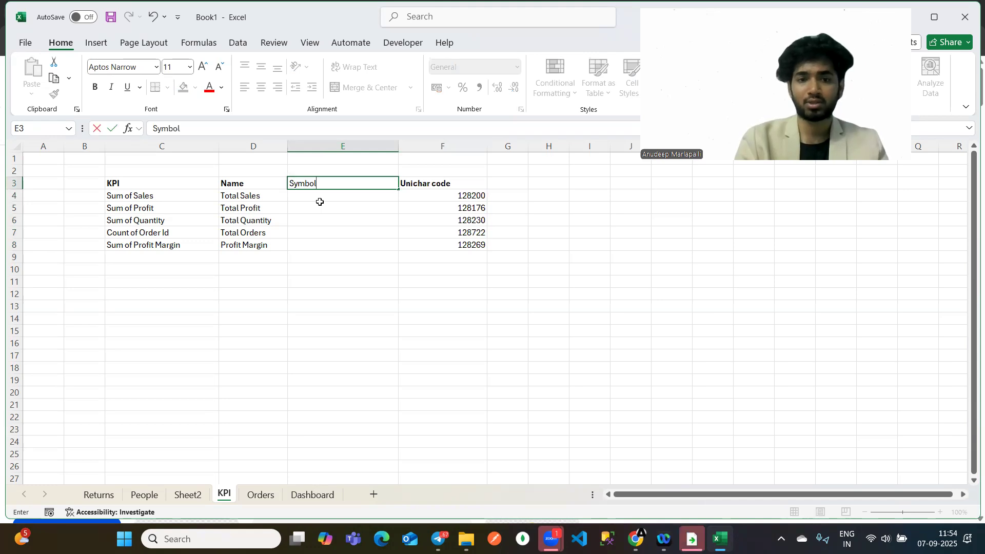
key("Return")
left_click(300, 182)
key("ctrl+b")
left_click(335, 198)
left_click(254, 193)
left_click(326, 194)
left_click(251, 196)
left_click(318, 196)
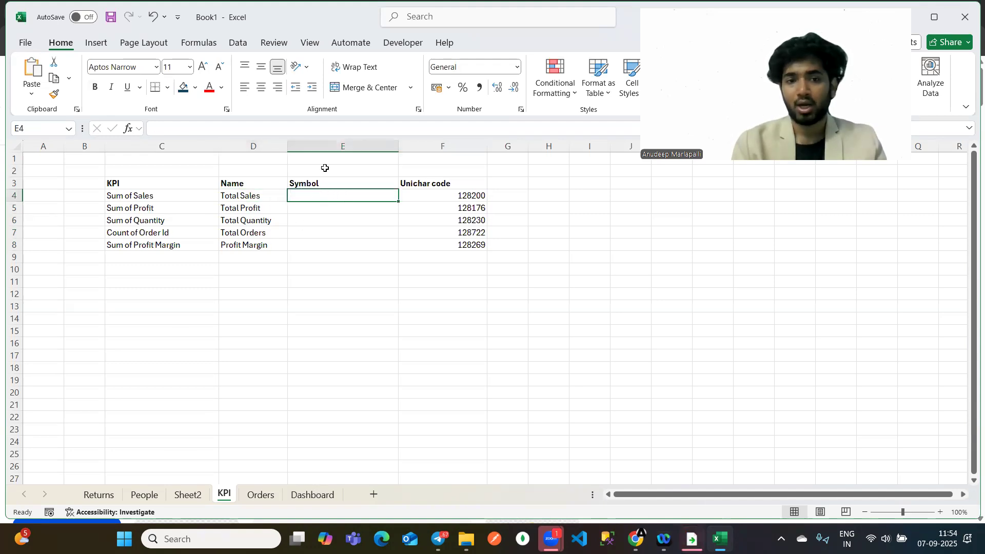
left_click(251, 198)
left_click(315, 209)
left_click(263, 208)
left_click(266, 220)
left_click(328, 195)
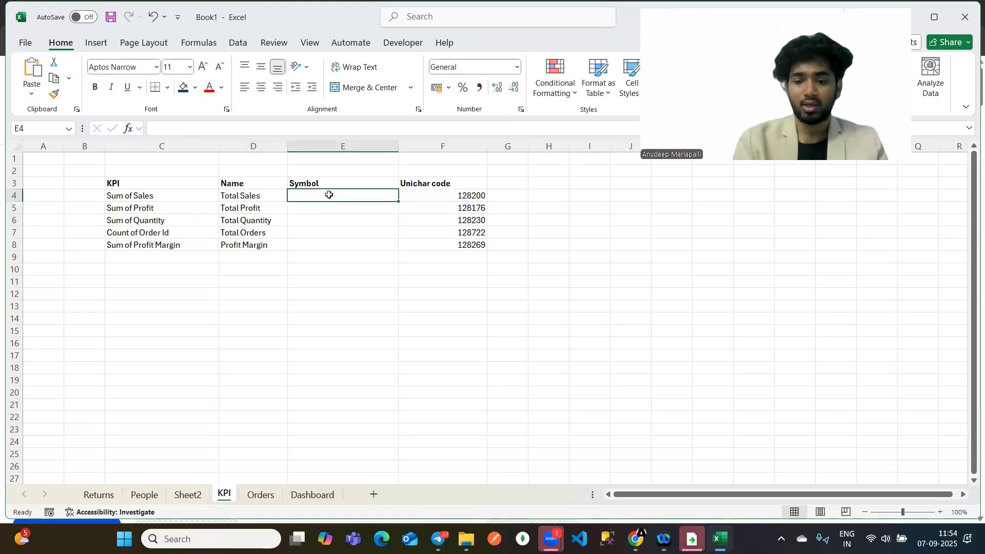
Enter =UNICHAR(F4) in cell E4 and fill the formula down to E8 to produce the KPI symbols.
type("=UNICHA")
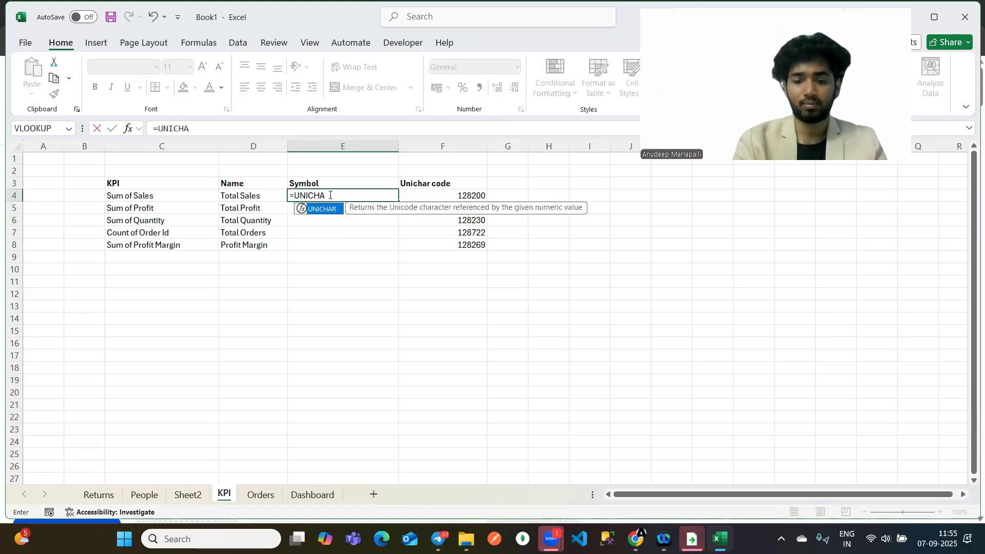
type("R(")
left_click(463, 194)
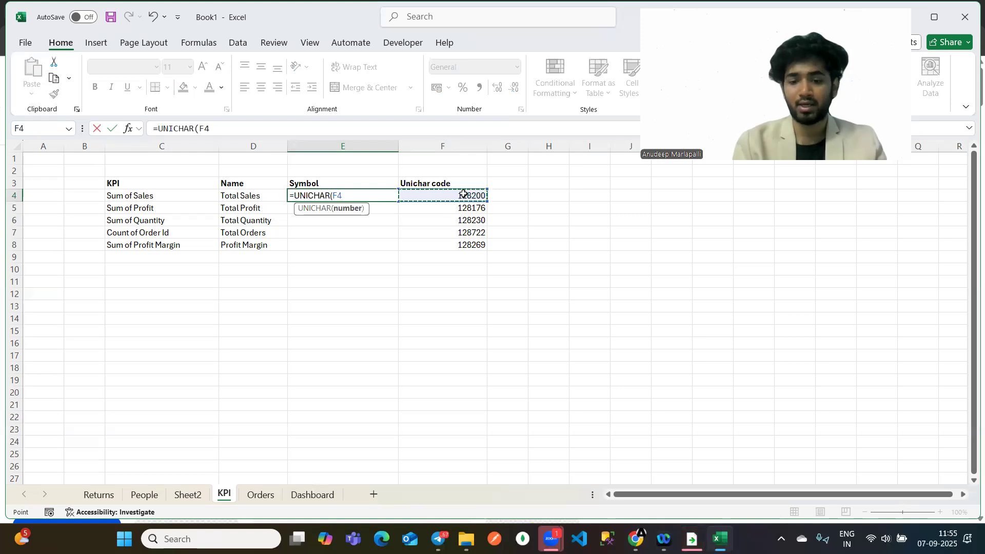
type(")")
key("Return")
left_click(359, 196)
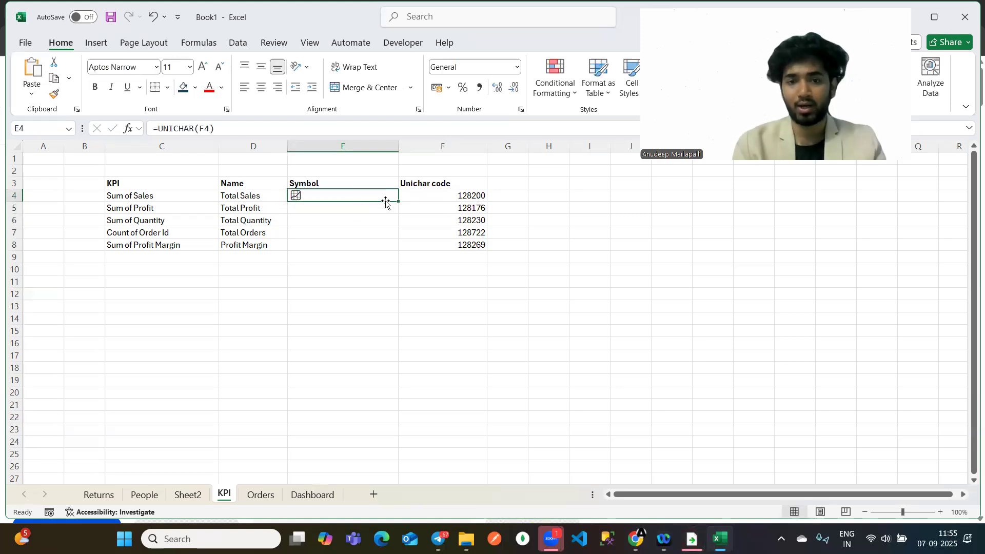
left_click_drag(398, 204, 398, 251)
left_click(376, 196)
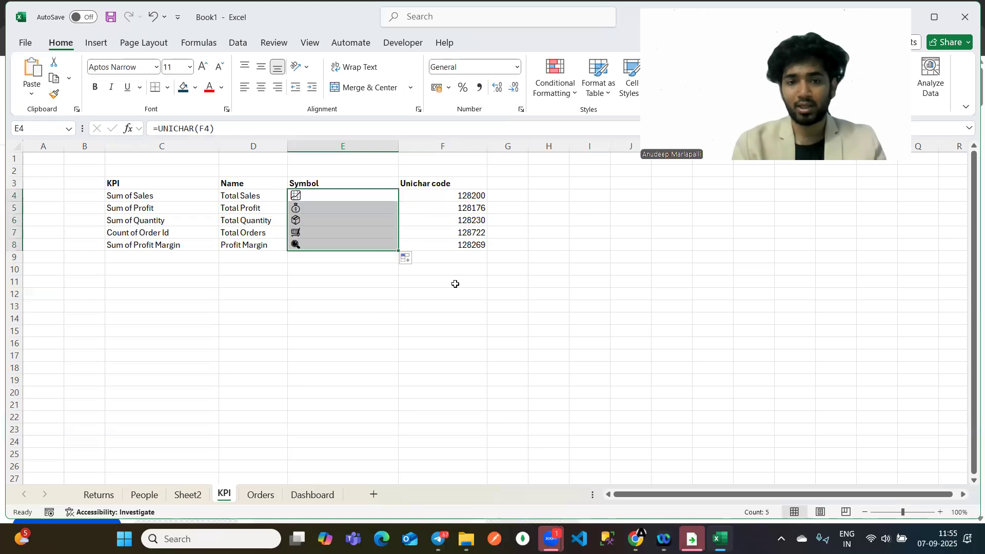
Compare each KPI name in D4:D8 with its symbol in E4:E8.
left_click(233, 200)
left_click(318, 208)
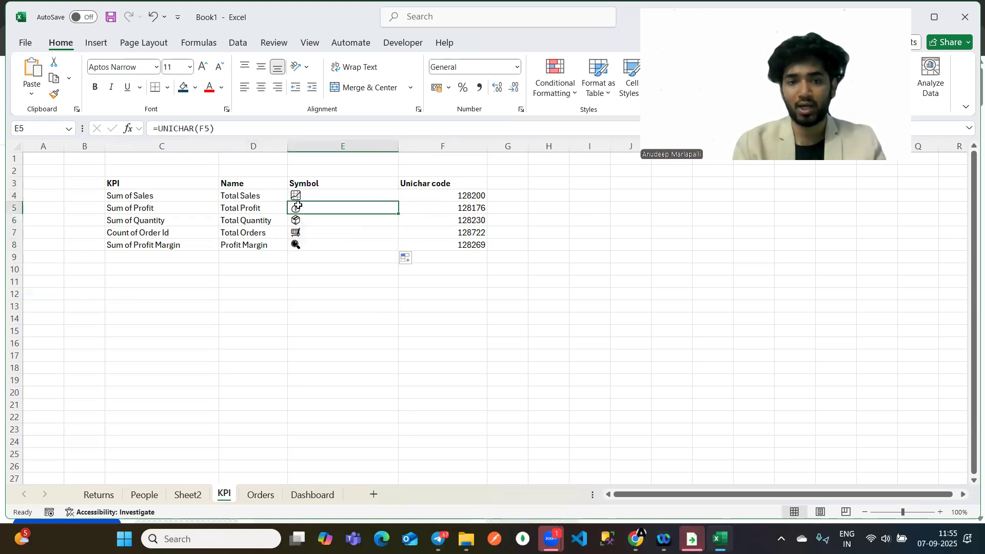
left_click(272, 195)
left_click(297, 195)
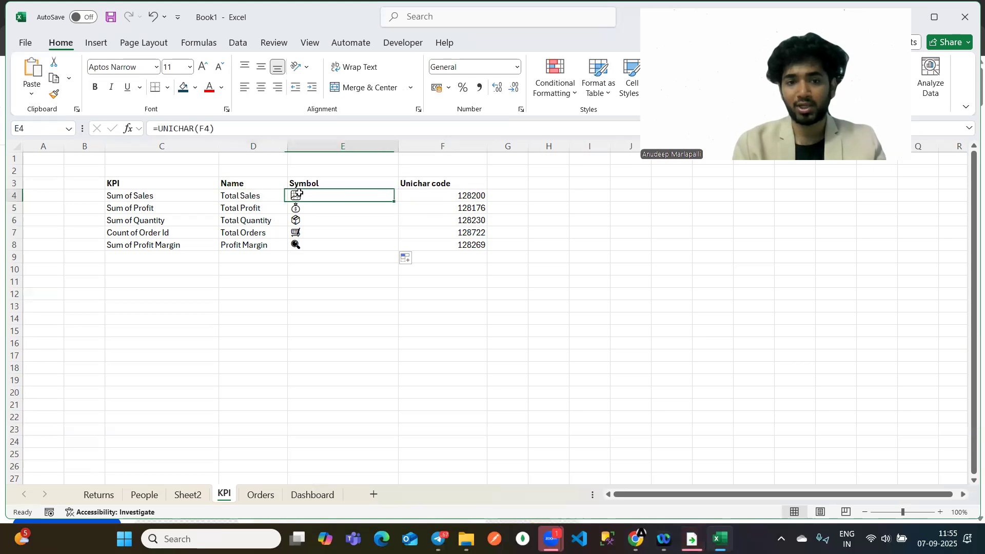
left_click(257, 232)
left_click(303, 220)
left_click(271, 232)
left_click(295, 232)
left_click(281, 246)
left_click(295, 246)
left_click_drag(256, 195, 261, 246)
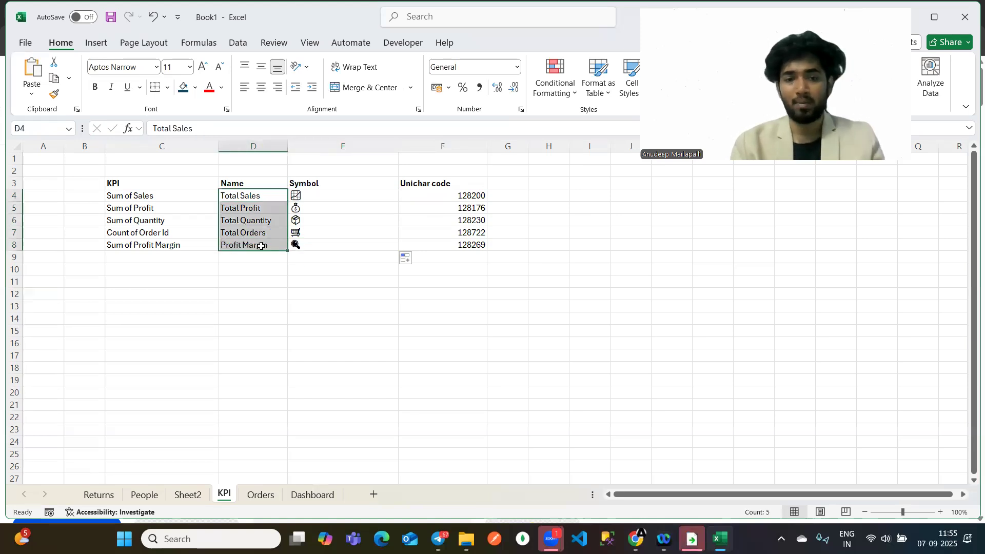
left_click_drag(296, 195, 308, 252)
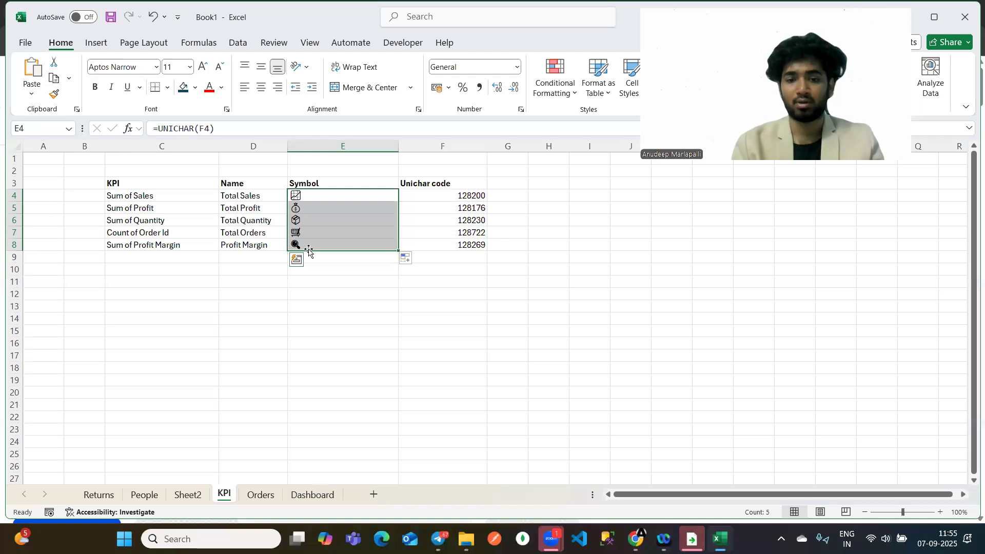
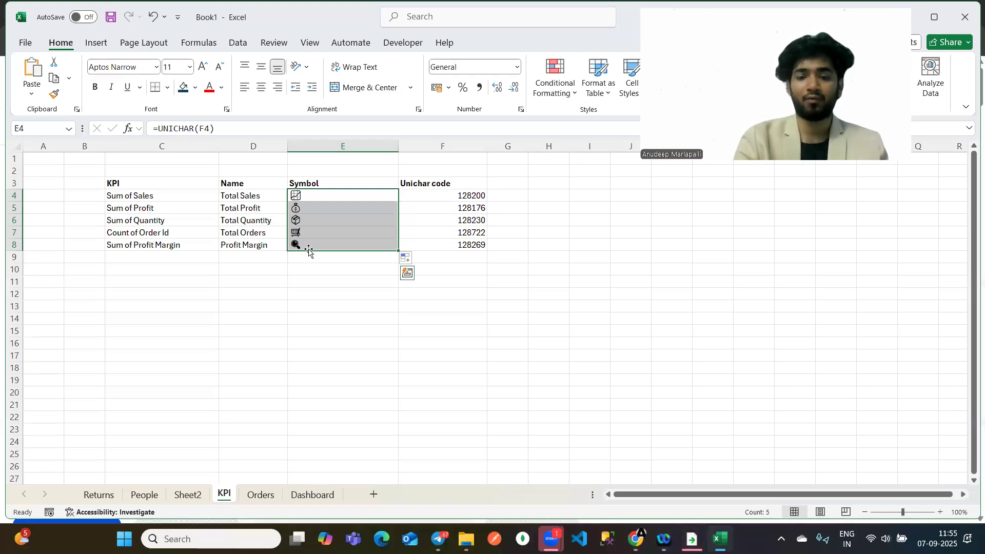
Convert the range C3:E8 into a table with headers and name the table KPI.
left_click_drag(154, 183, 339, 257)
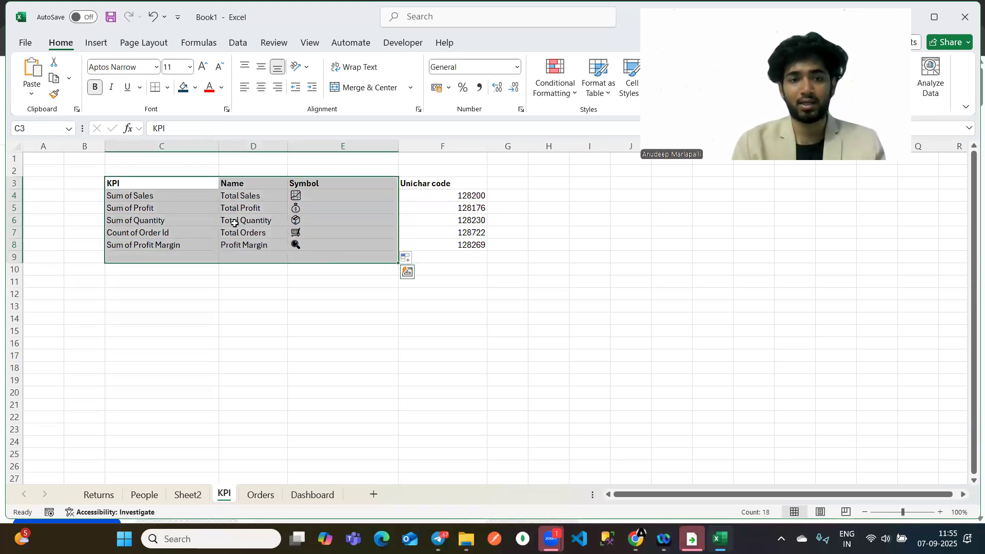
left_click(206, 315)
left_click_drag(124, 183, 318, 247)
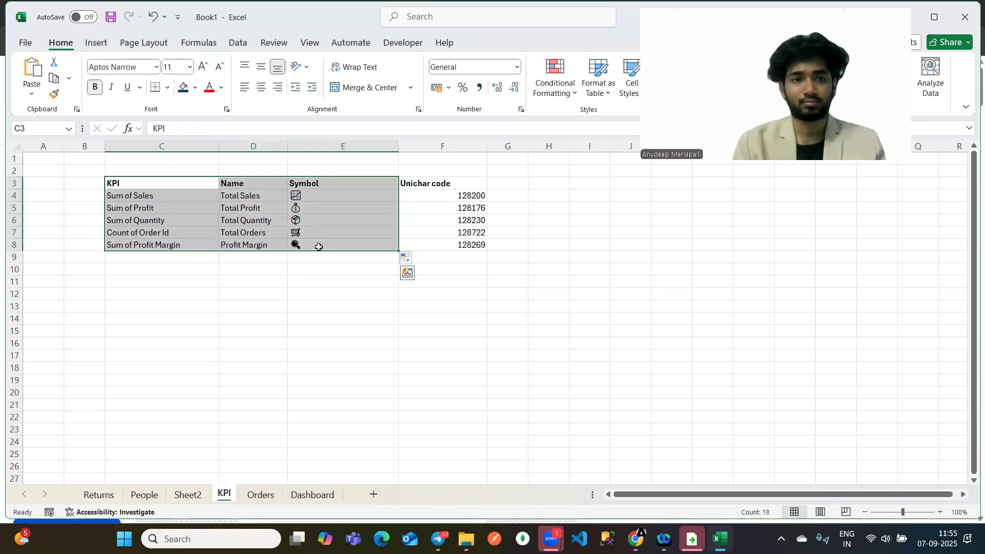
key("ctrl+t")
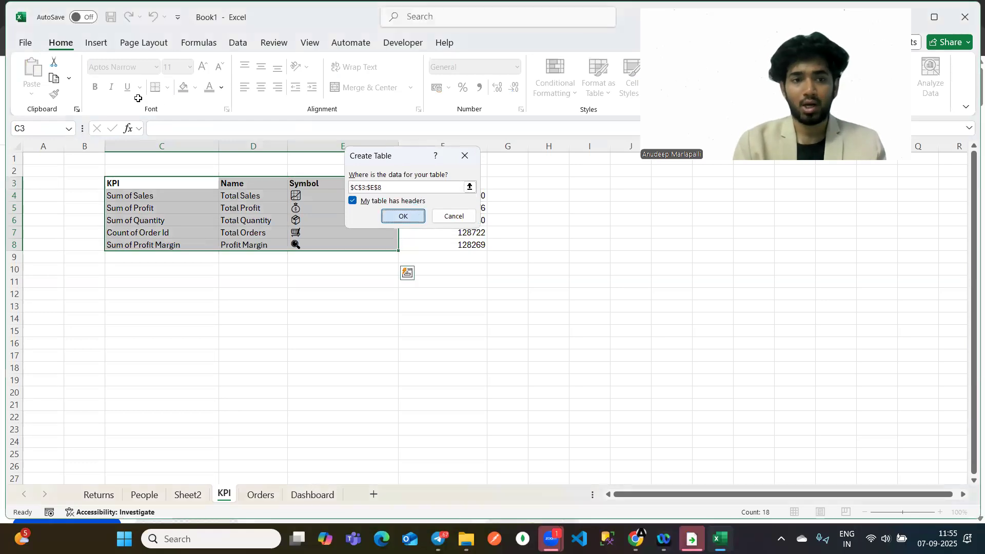
left_click(403, 216)
left_click(46, 80)
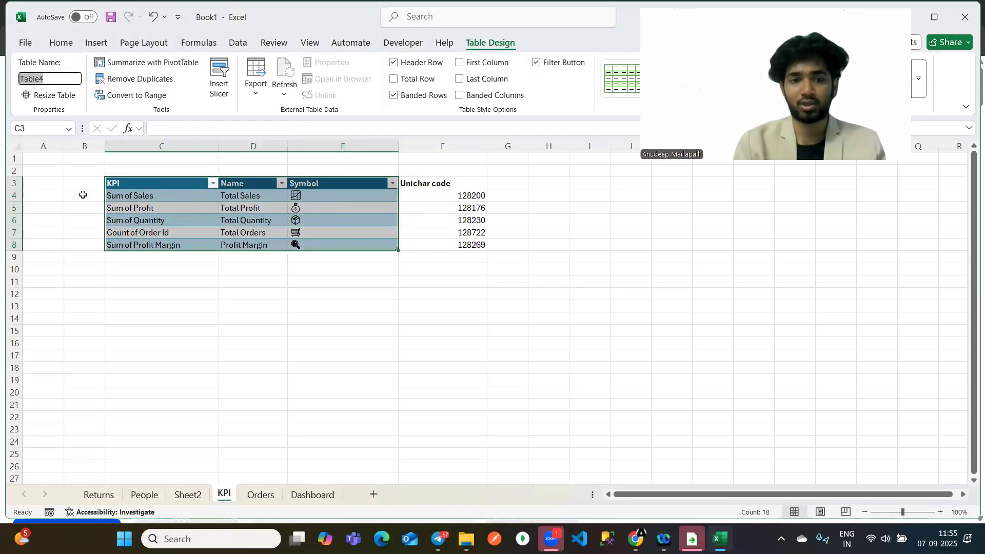
type("kpi")
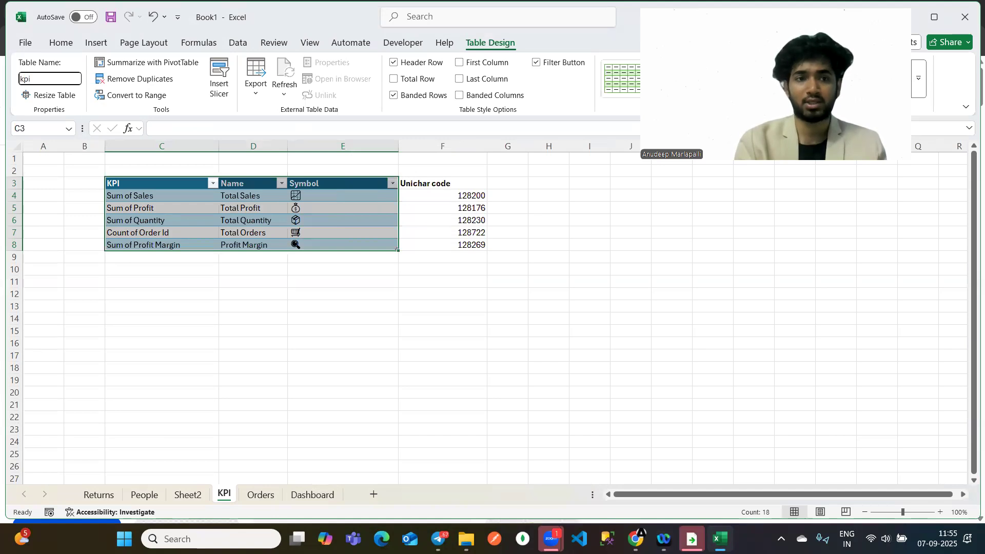
key("Return")
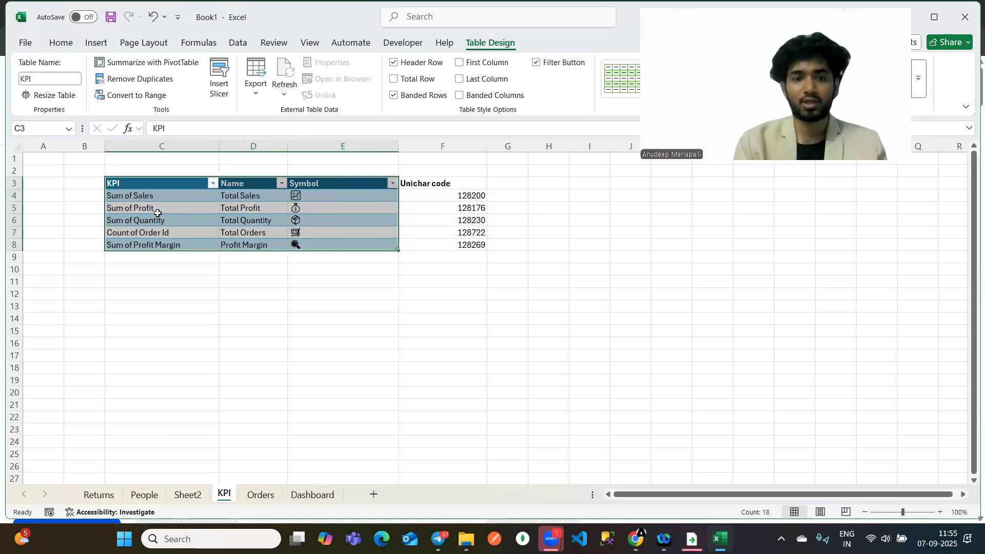
Review the KPI table's measures, names and symbols, and look over the Returns and Dashboard sheets.
left_click(255, 318)
left_click_drag(165, 195, 343, 241)
left_click(167, 199)
left_click(229, 198)
left_click(197, 211)
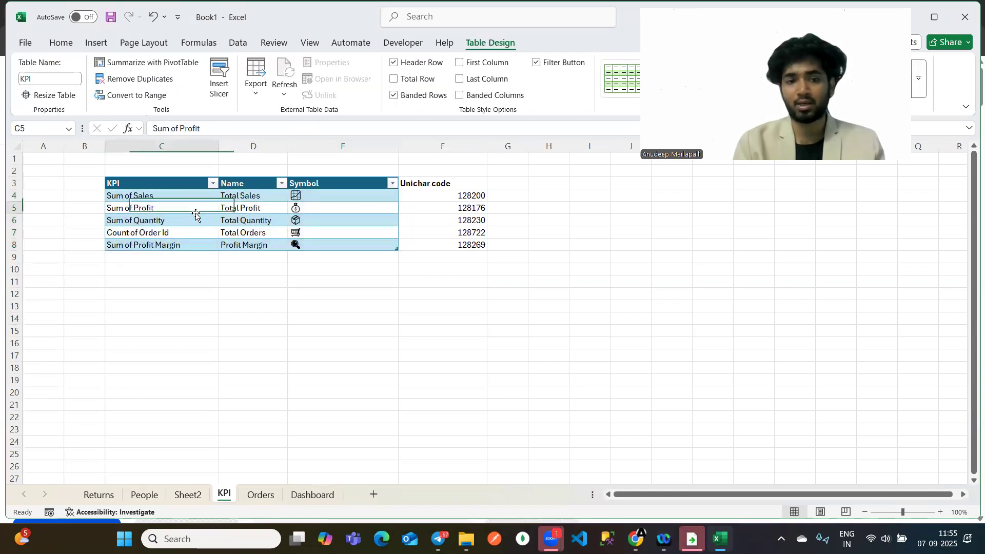
left_click(241, 209)
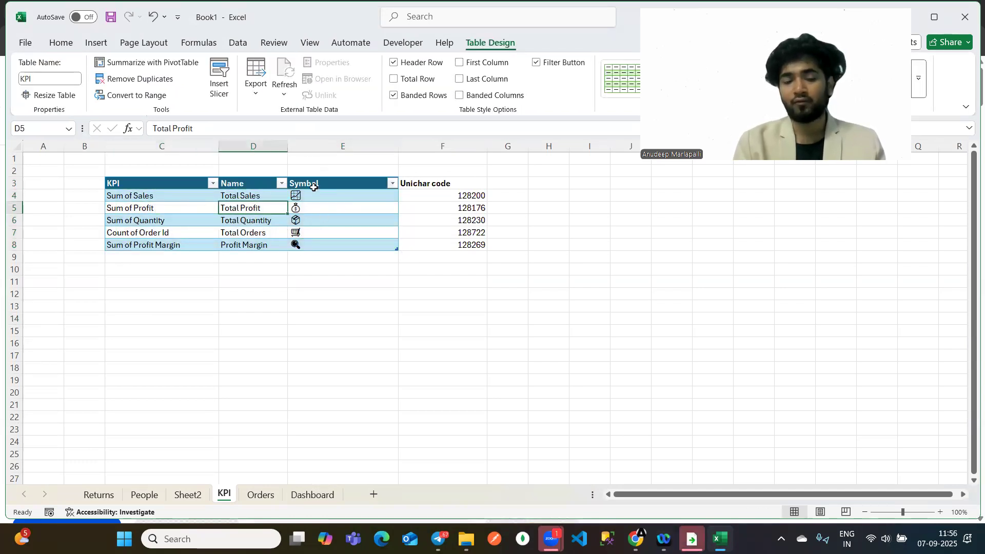
left_click(308, 230)
left_click(254, 234)
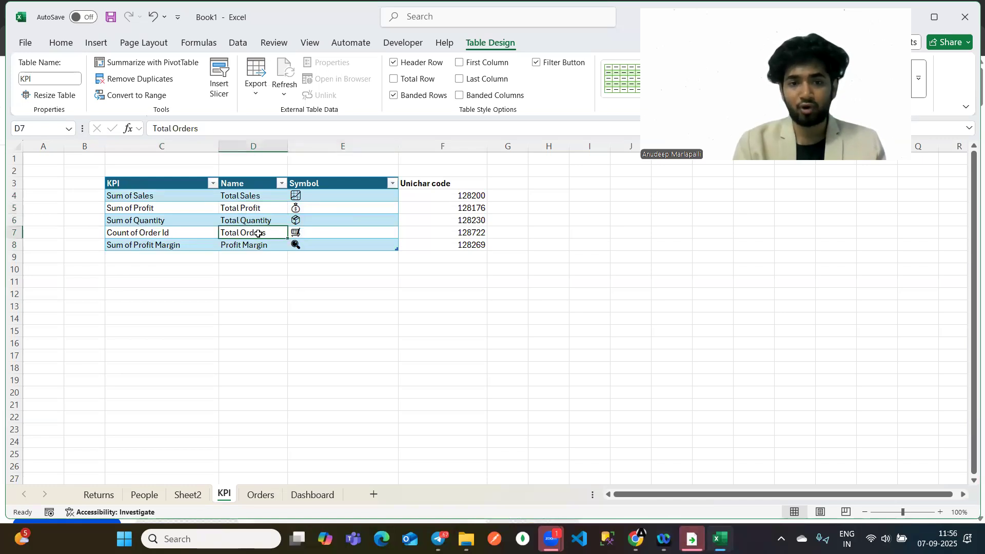
left_click(302, 222)
left_click(307, 209)
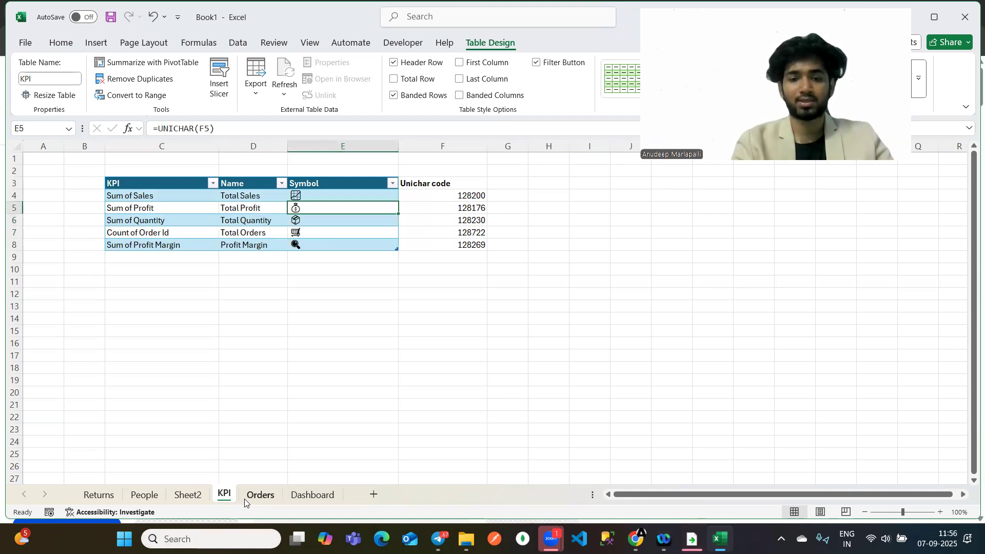
left_click(112, 496)
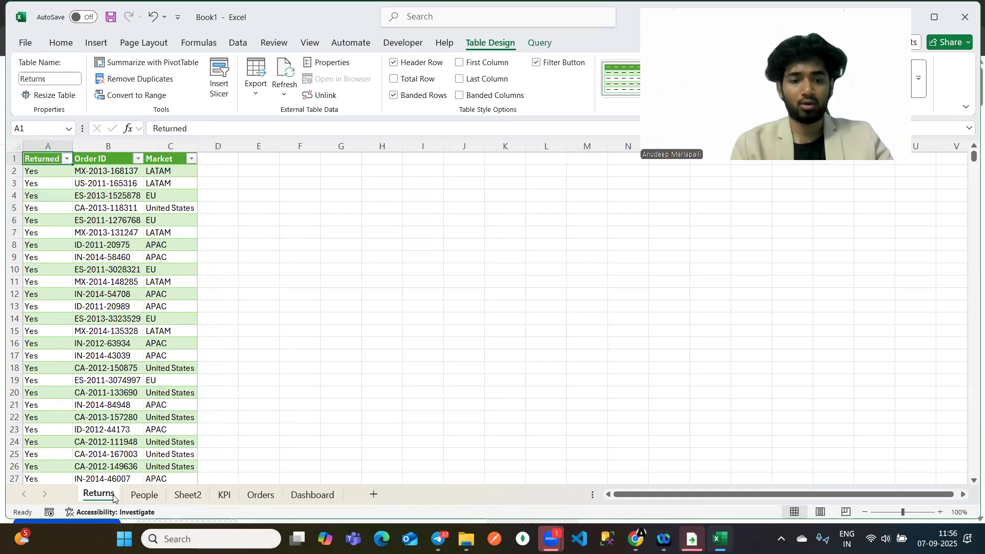
left_click(312, 494)
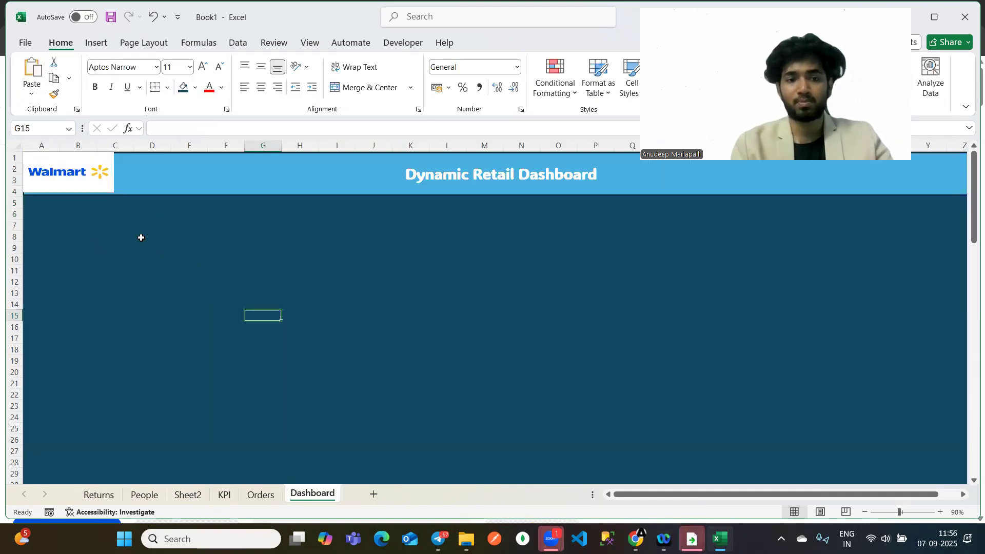
Format the Sum of Sales value in cell A4 of Sheet2's pivot table as Currency.
left_click(188, 494)
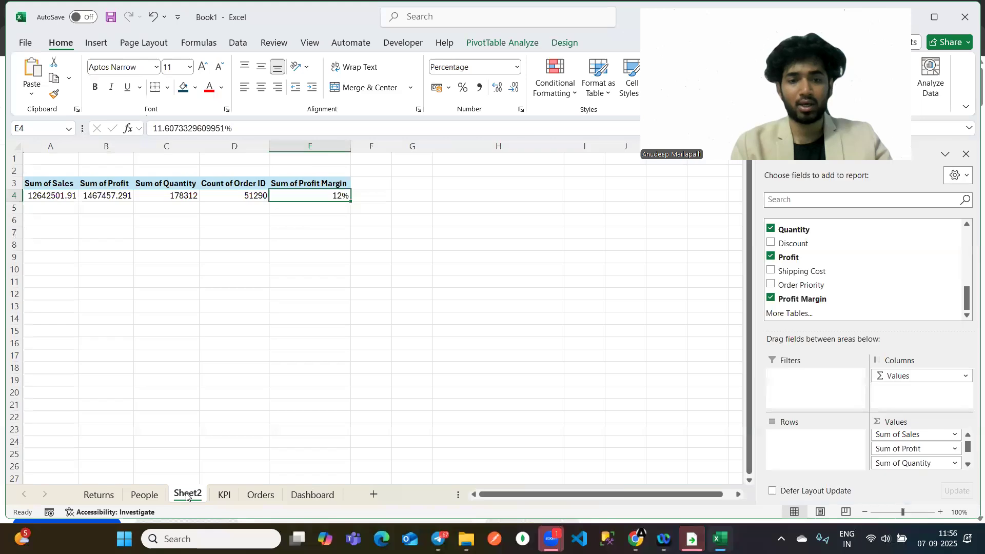
left_click(69, 195)
left_click(105, 195)
left_click(171, 195)
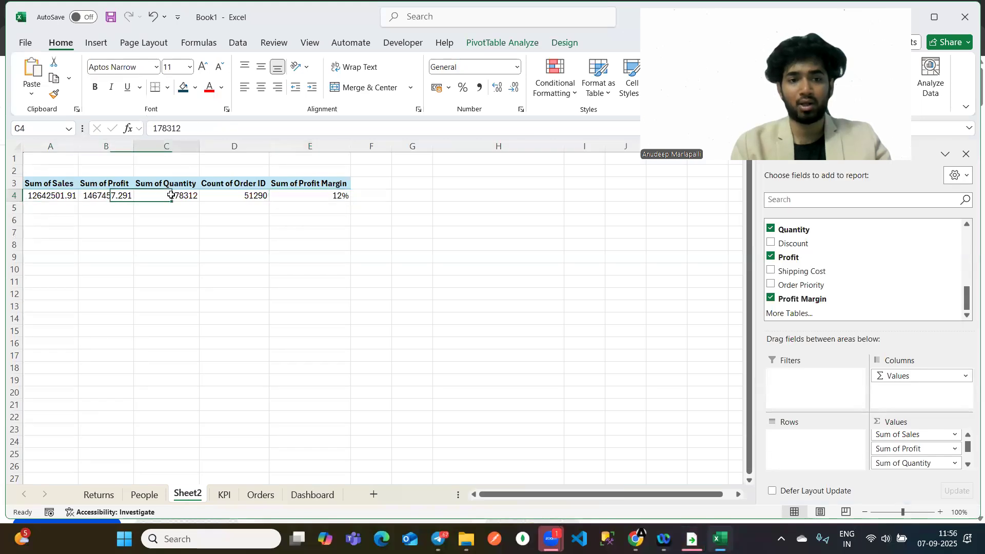
left_click(251, 197)
left_click(53, 196)
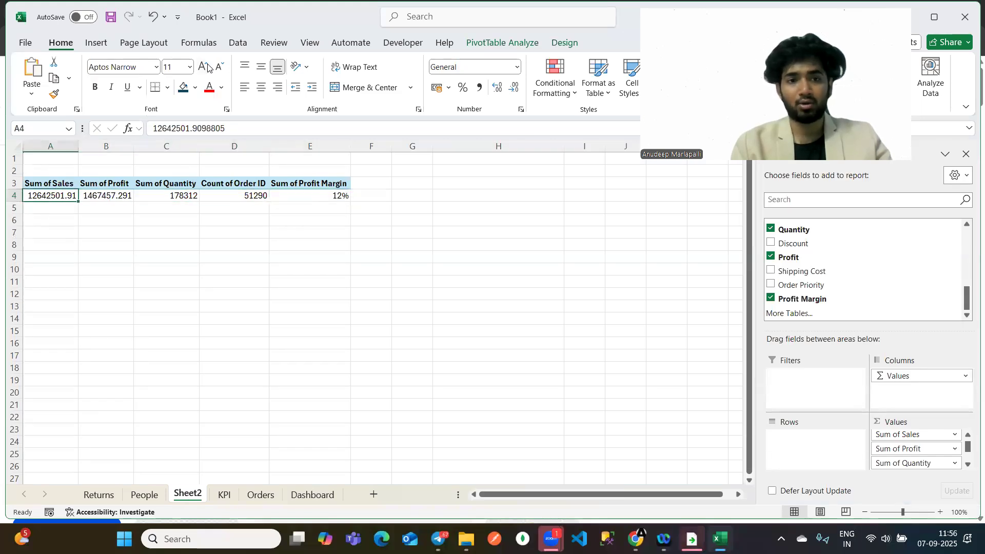
left_click(516, 67)
left_click(454, 141)
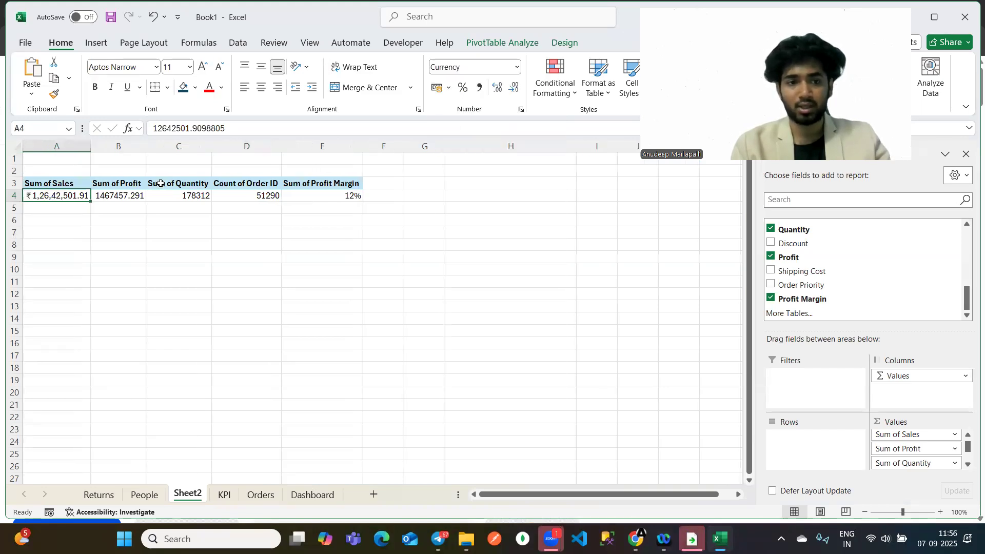
Format the Sum of Profit value in cell B4 of the pivot table as Currency.
left_click(132, 195)
left_click(517, 67)
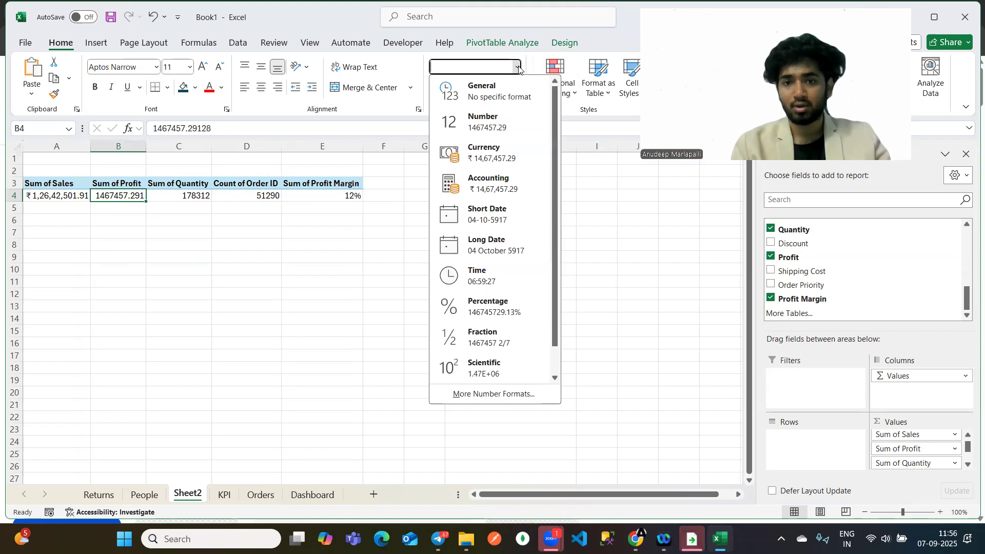
left_click(464, 149)
left_click(195, 196)
left_click(272, 195)
left_click(340, 196)
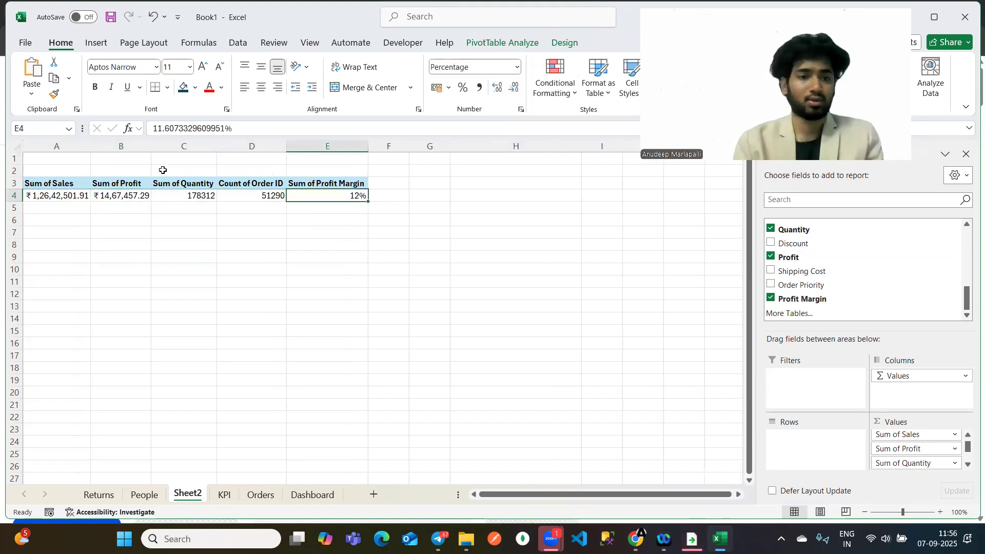
left_click_drag(57, 180, 345, 202)
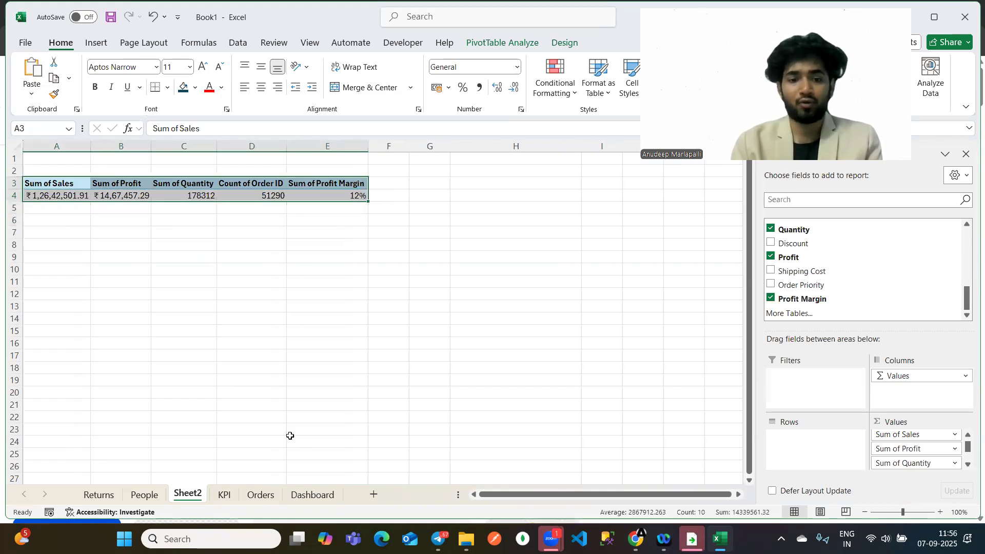
Draw a rectangle on the Dashboard sheet below the Walmart logo, spanning about columns B to E over rows 7 and 8.
left_click(312, 494)
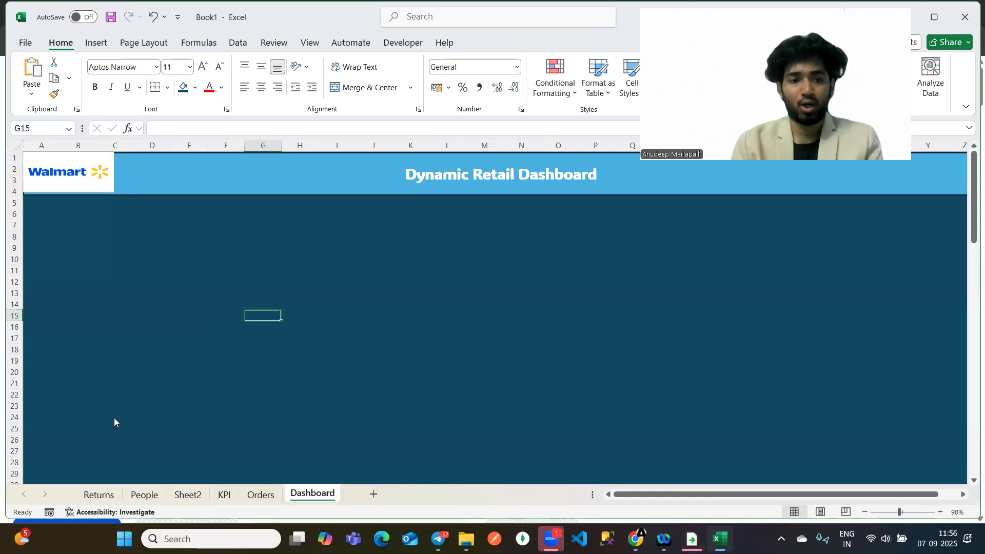
left_click(97, 43)
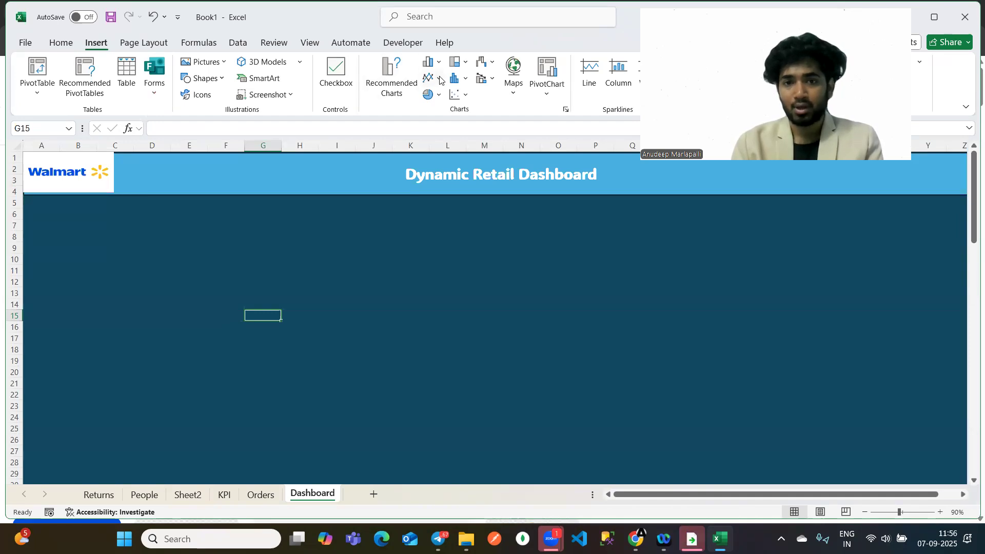
left_click(221, 79)
left_click(232, 112)
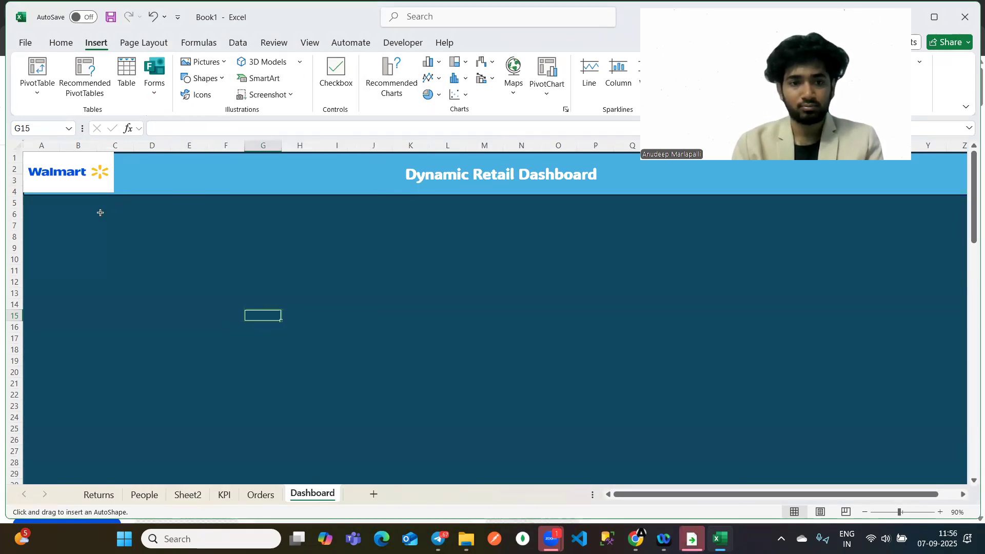
left_click_drag(76, 218, 177, 244)
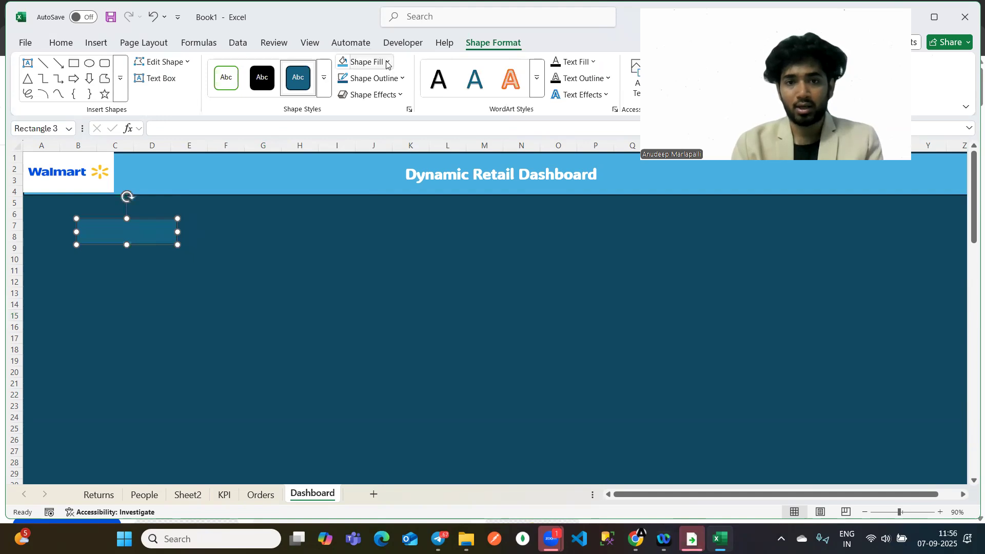
Fill the new rectangle with the light blue theme colour that matches the title banner.
left_click(387, 62)
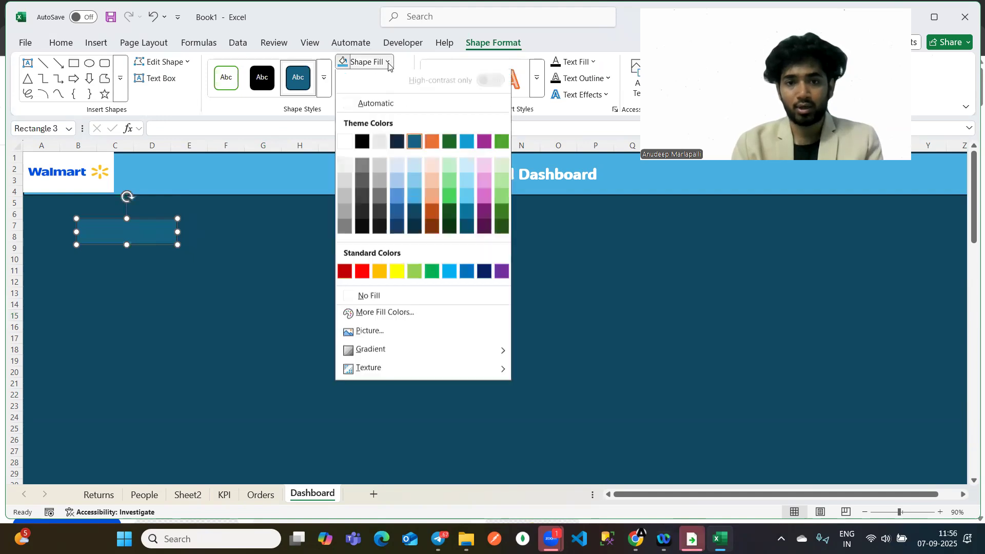
left_click(413, 202)
left_click(255, 233)
Duplicate the light blue rectangle and place the copy directly beneath the original, aligned with its sides.
left_click(150, 230)
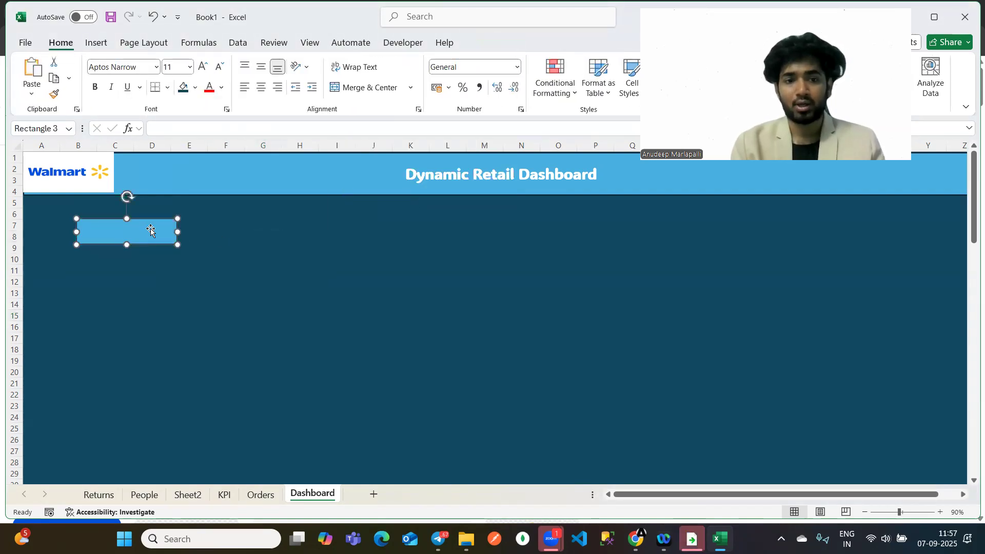
key("ctrl+d")
left_click_drag(143, 244, 136, 257)
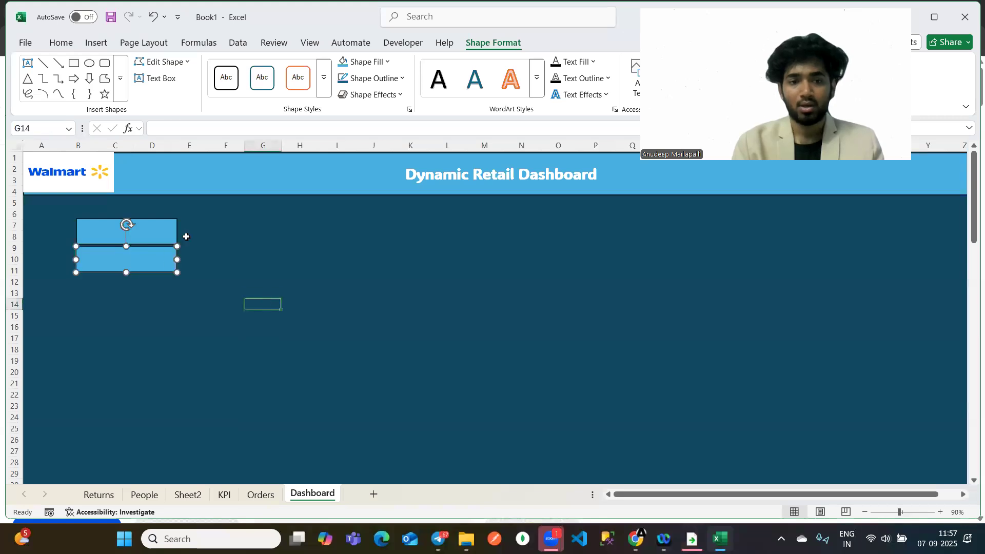
Link the upper light blue rectangle to the Sum of Sales heading in Sheet2 cell A3 and centre its text horizontally and vertically.
left_click(157, 231)
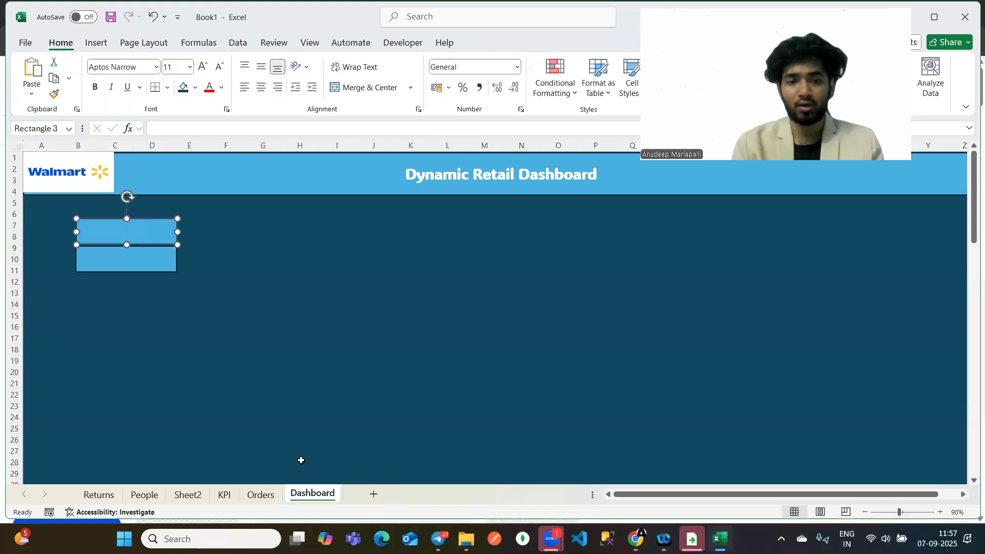
left_click(224, 495)
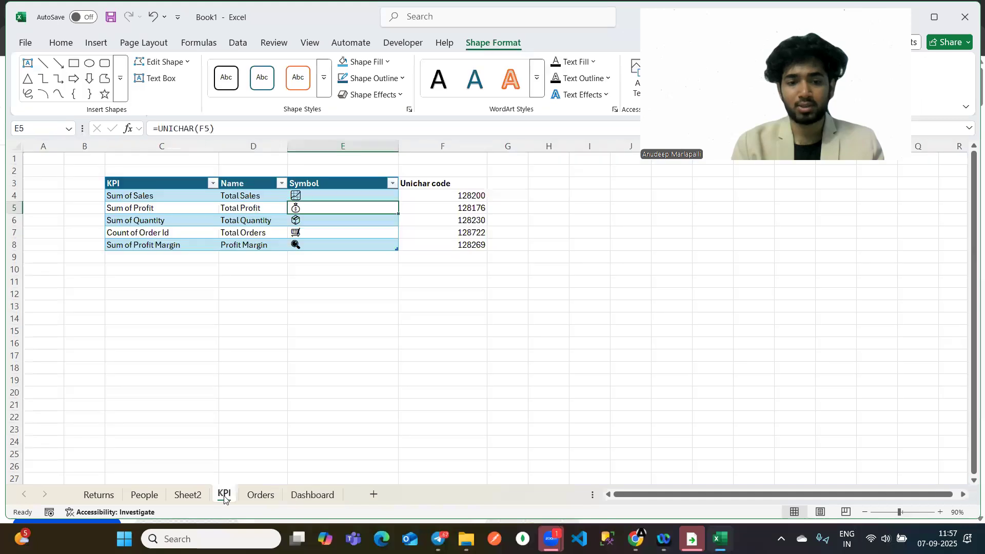
left_click(187, 494)
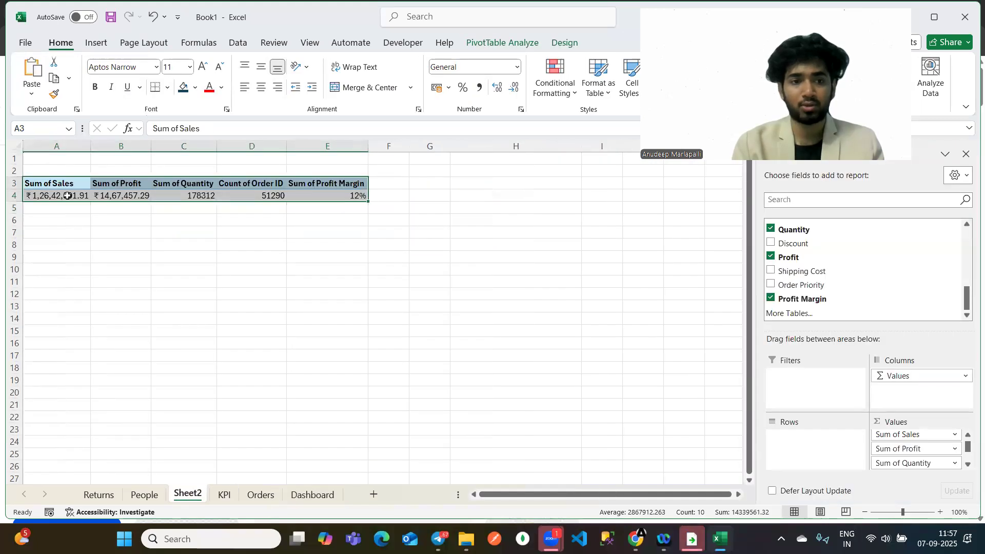
left_click(311, 494)
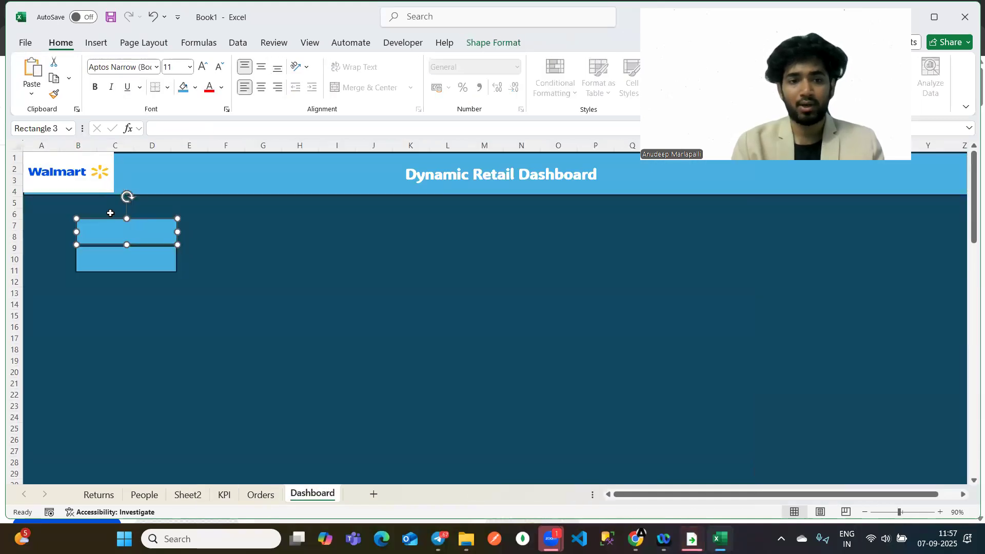
left_click(186, 128)
type("=")
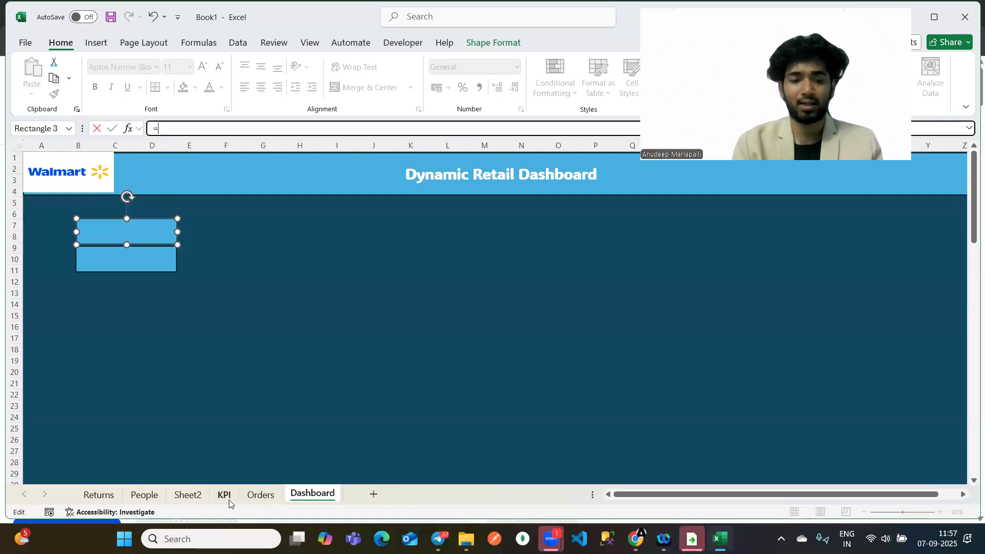
left_click(189, 500)
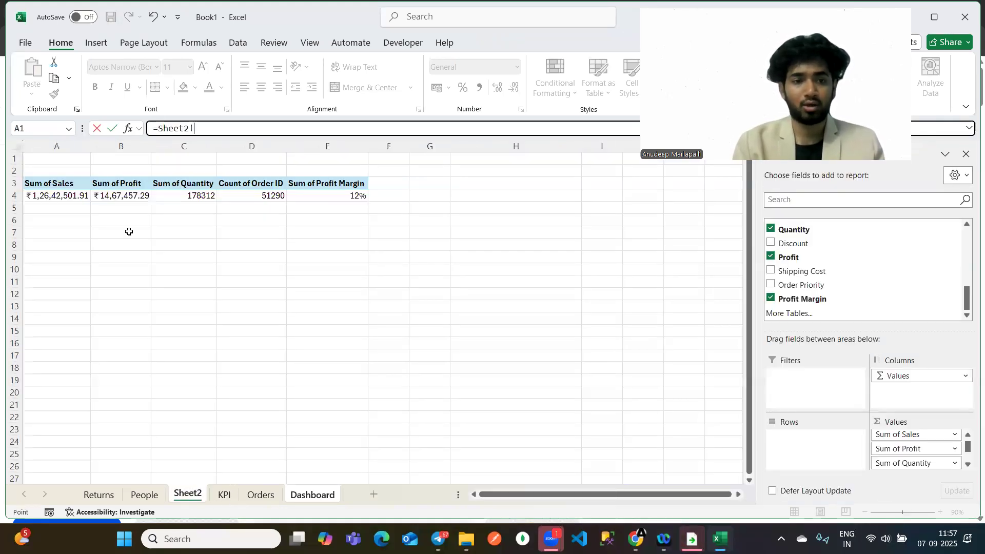
left_click(59, 184)
key("Return")
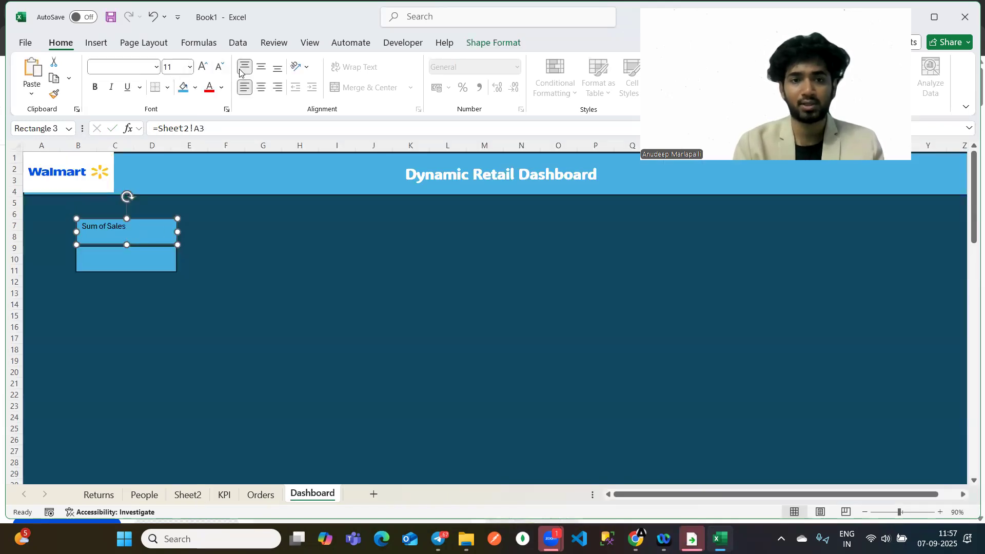
left_click(261, 66)
left_click(261, 87)
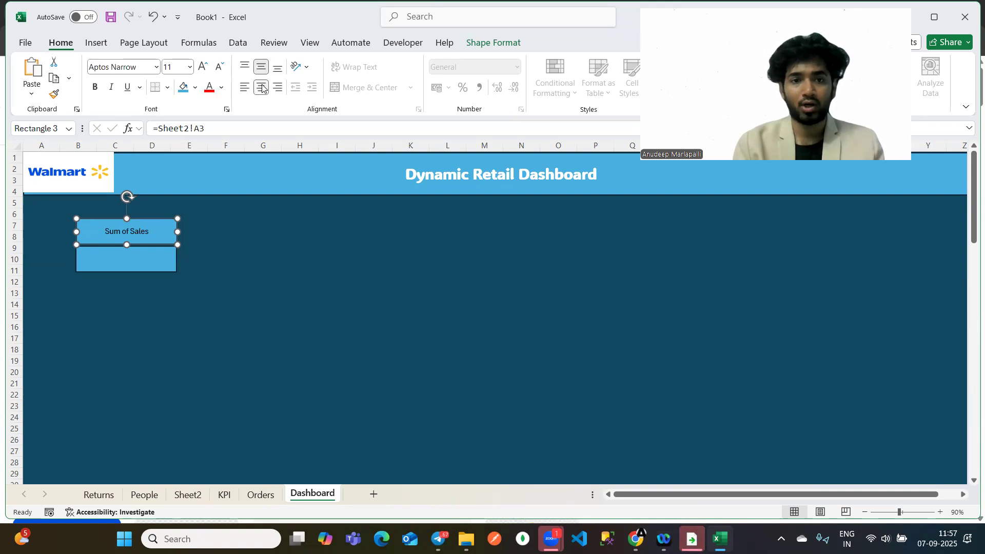
Format the Sum of Sales label in the upper rectangle as white, bold, size 14 text.
left_click(220, 89)
left_click(212, 169)
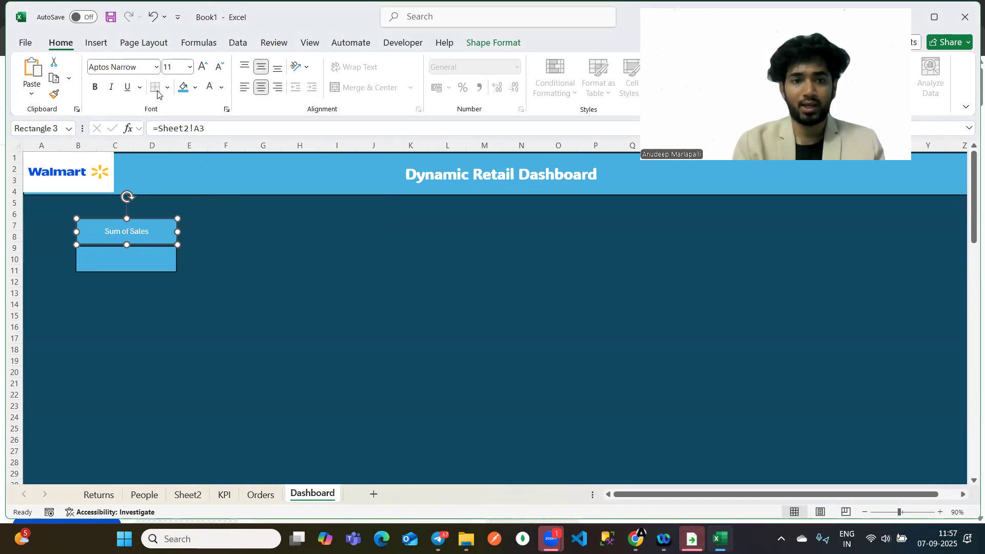
left_click(95, 87)
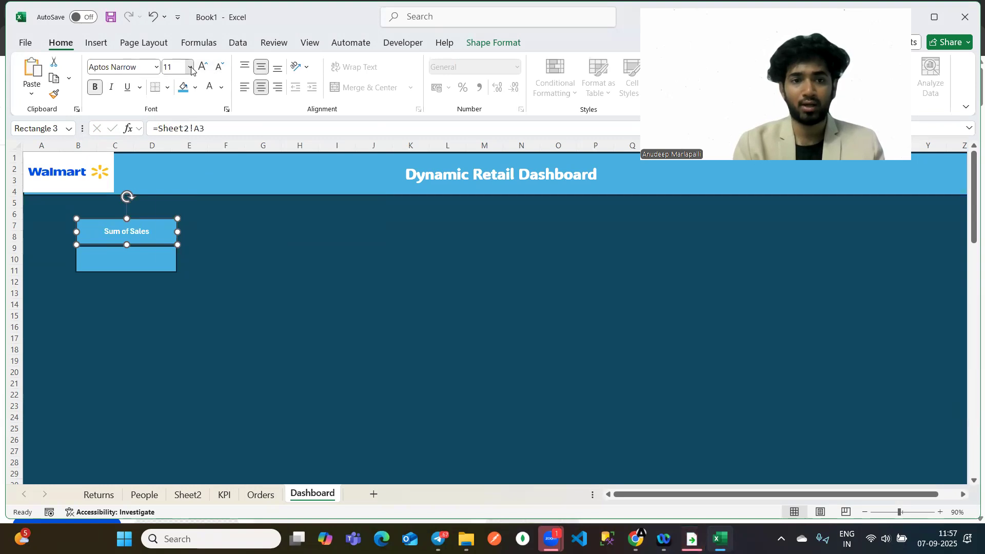
left_click(190, 67)
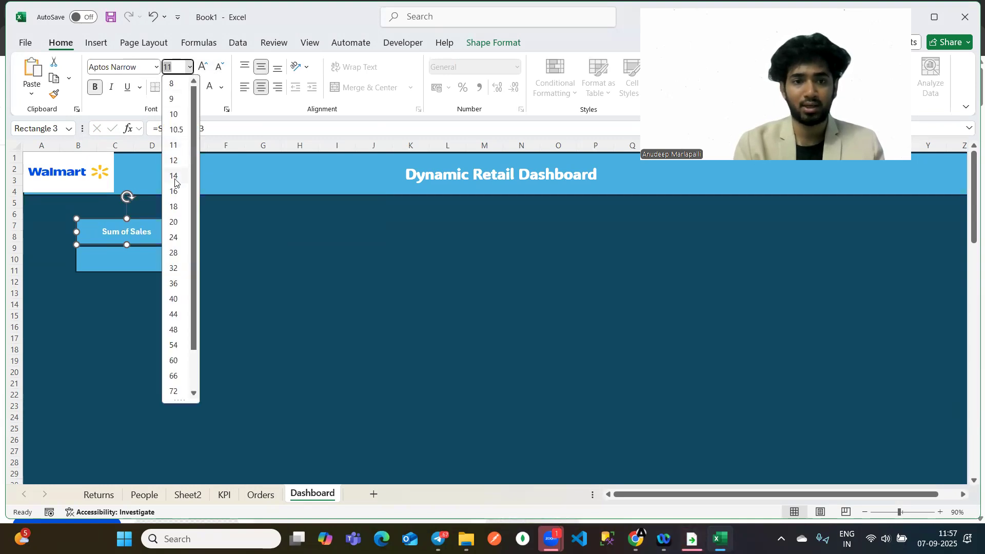
left_click(175, 177)
Copy the cell reference formula =Sheet2!A3 from the Sum of Sales rectangle.
left_click(108, 259)
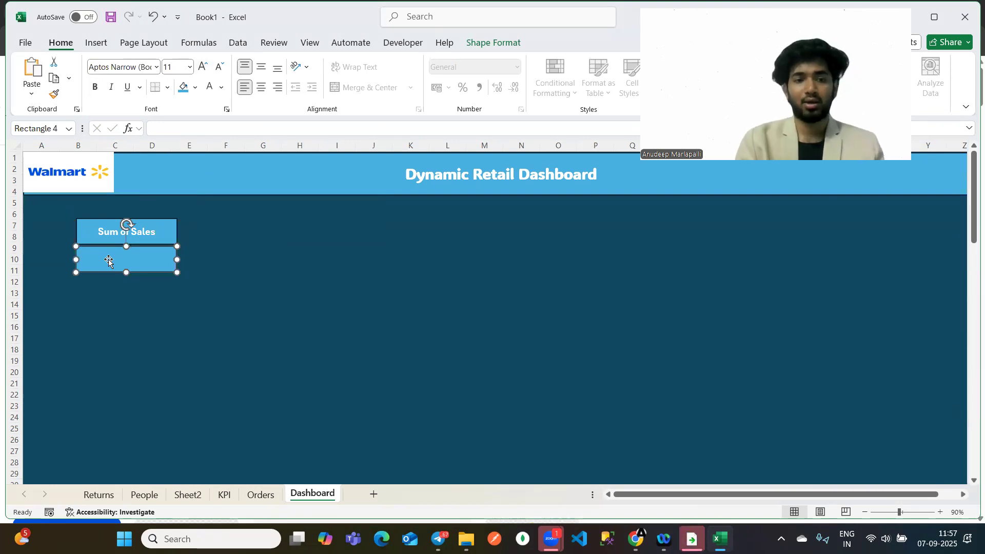
left_click(153, 233)
left_click(222, 126)
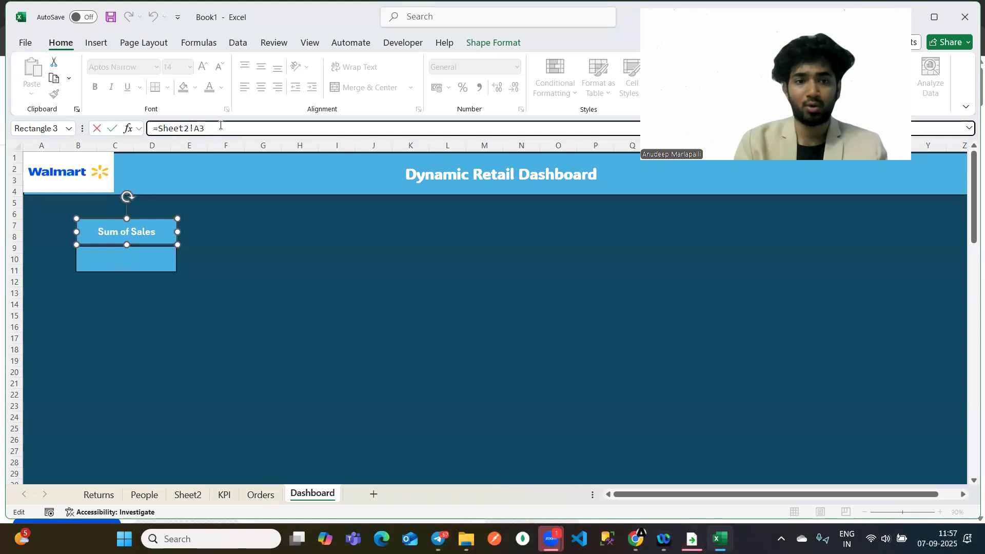
left_click_drag(221, 127, 99, 109)
key("ctrl+c")
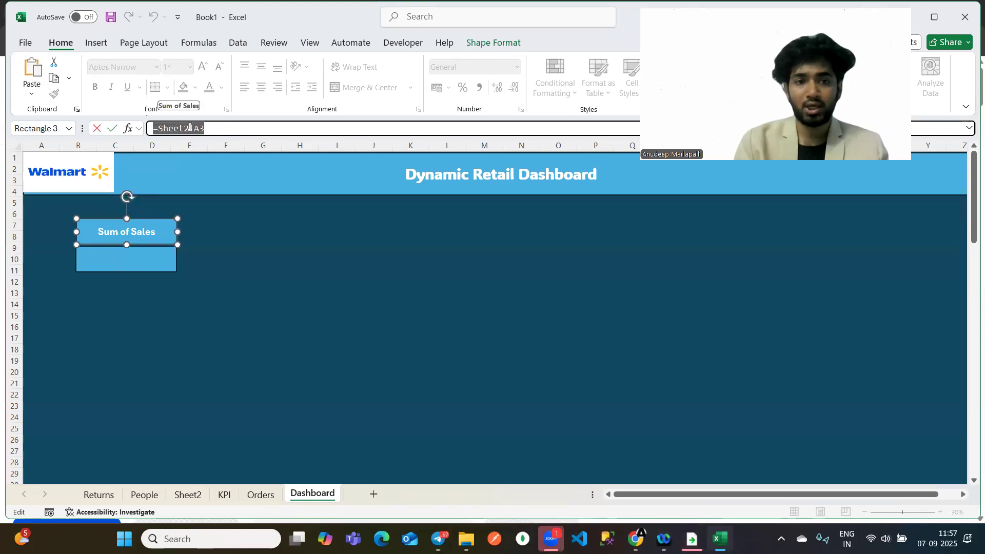
left_click(217, 128)
left_click_drag(217, 128, 94, 118)
key("Return")
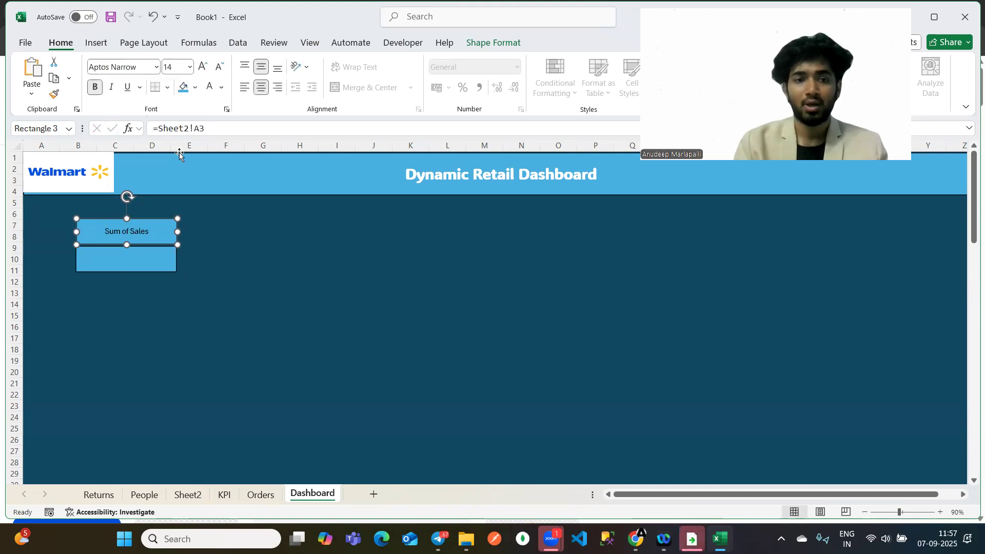
Make the Sum of Sales label in the upper rectangle white and bold.
left_click(211, 267)
left_click(155, 236)
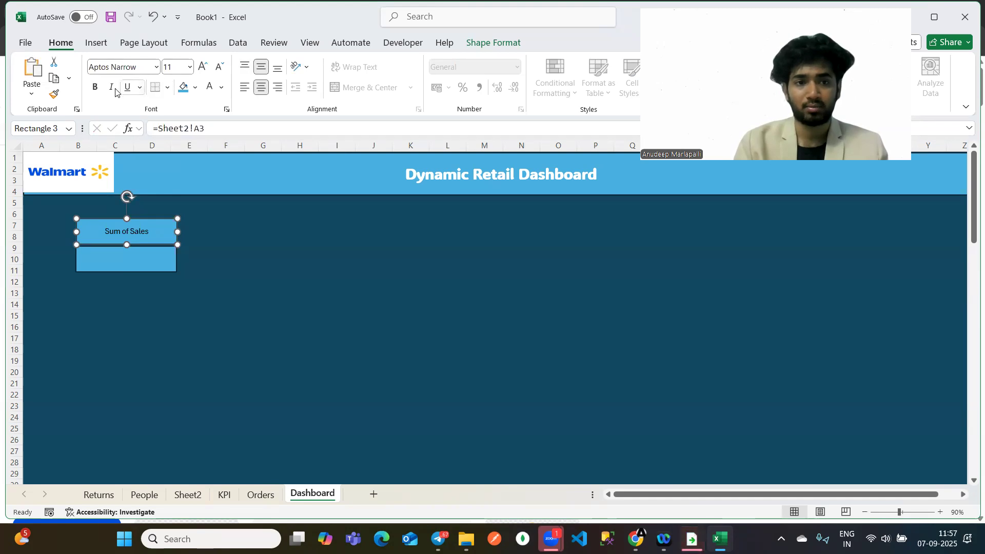
left_click(221, 87)
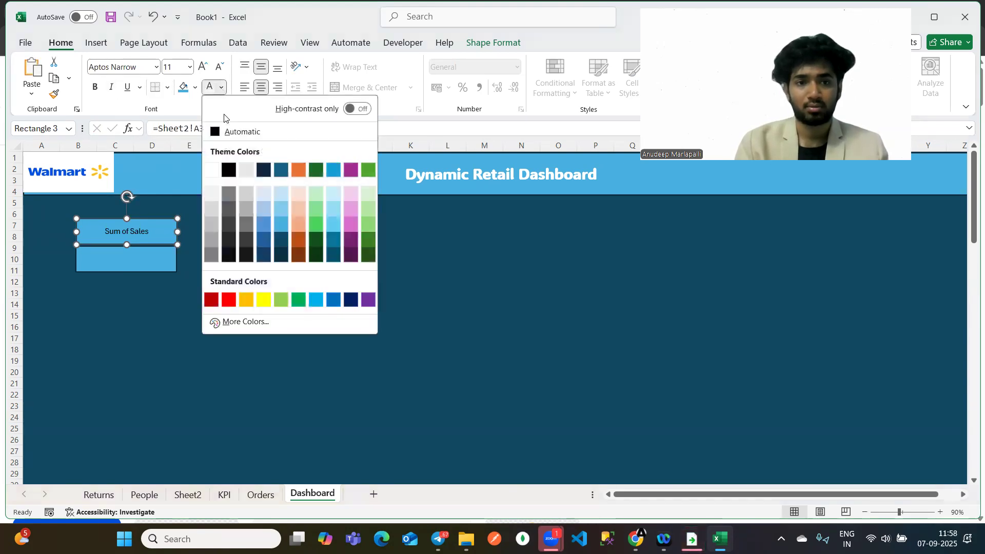
left_click(213, 168)
left_click(95, 87)
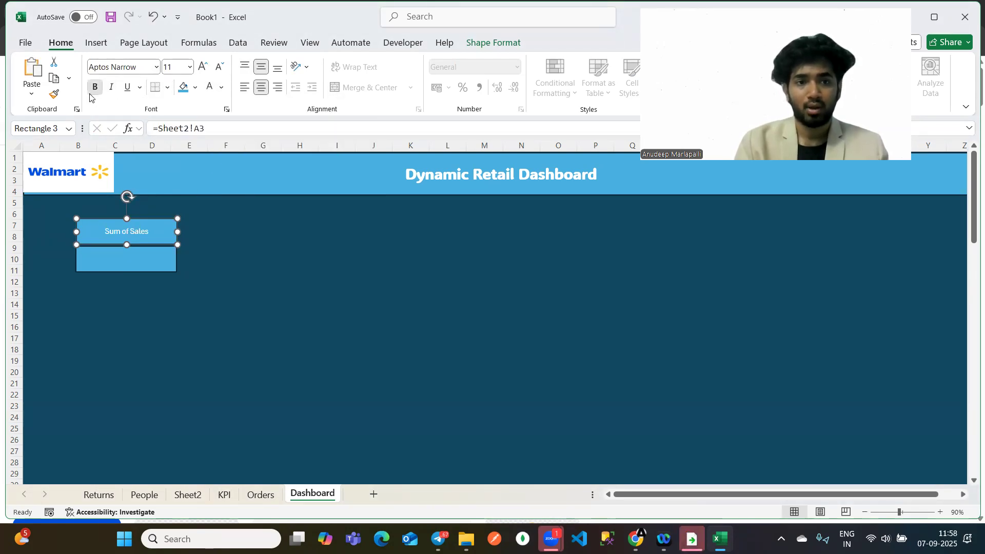
left_click(227, 322)
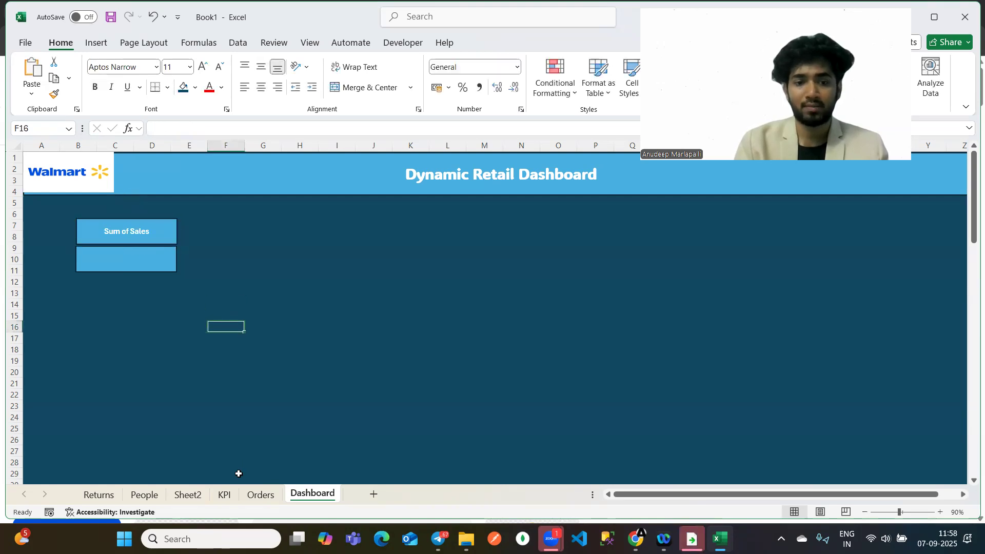
Try to link the lower rectangle to the sales value in Sheet2 cell A4 by pasting and adapting the copied formula.
left_click(188, 495)
left_click(62, 197)
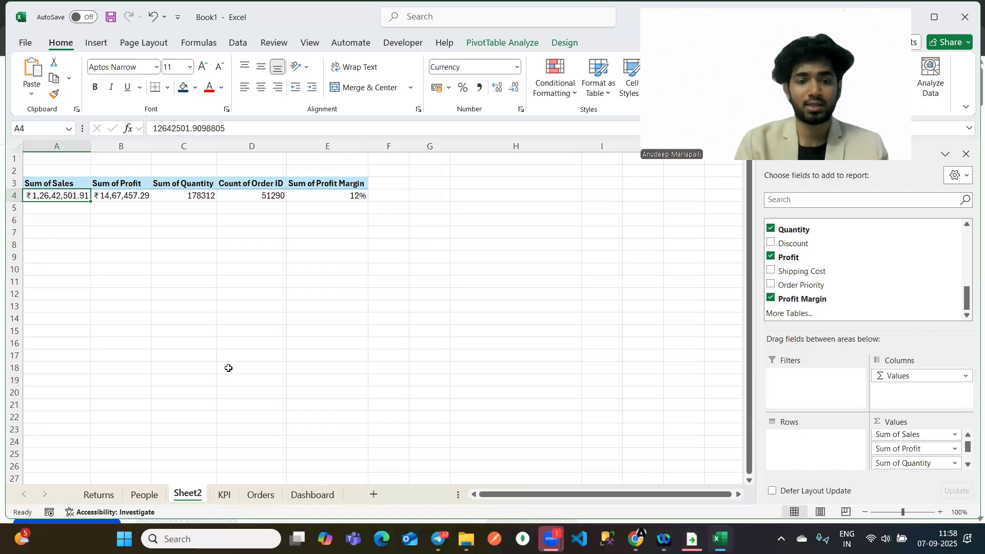
left_click(224, 494)
left_click(261, 494)
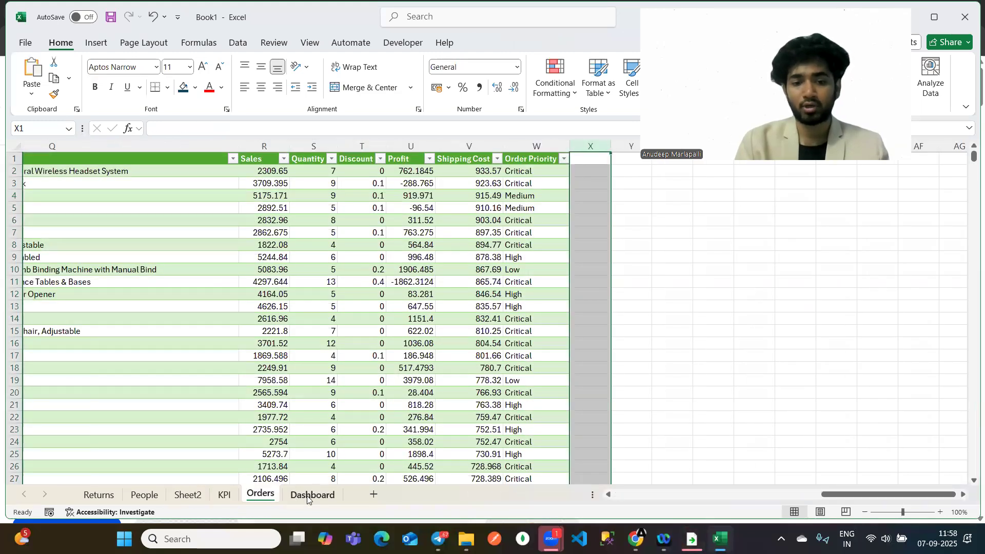
left_click(312, 495)
left_click(114, 258)
left_click(165, 130)
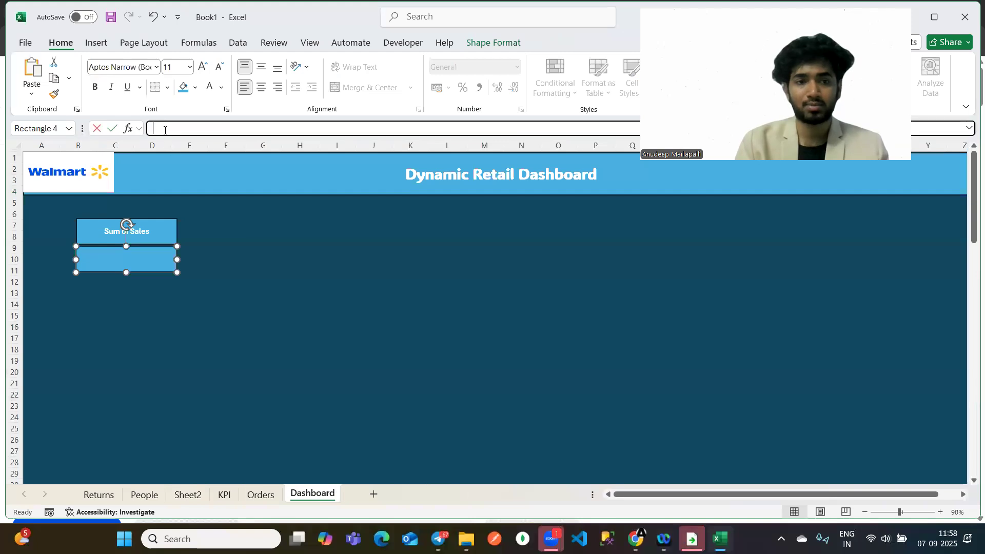
type("=")
key("ctrl+v")
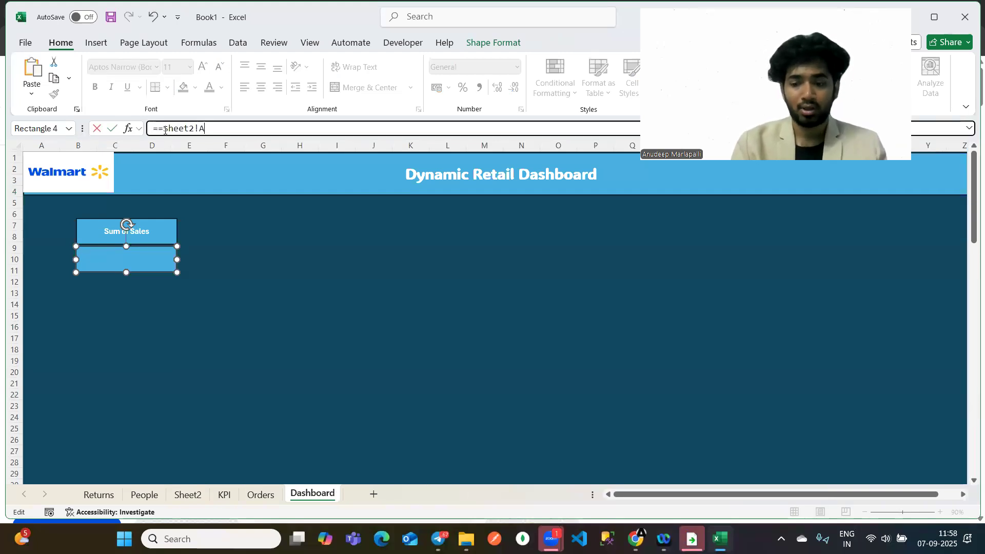
key("Return")
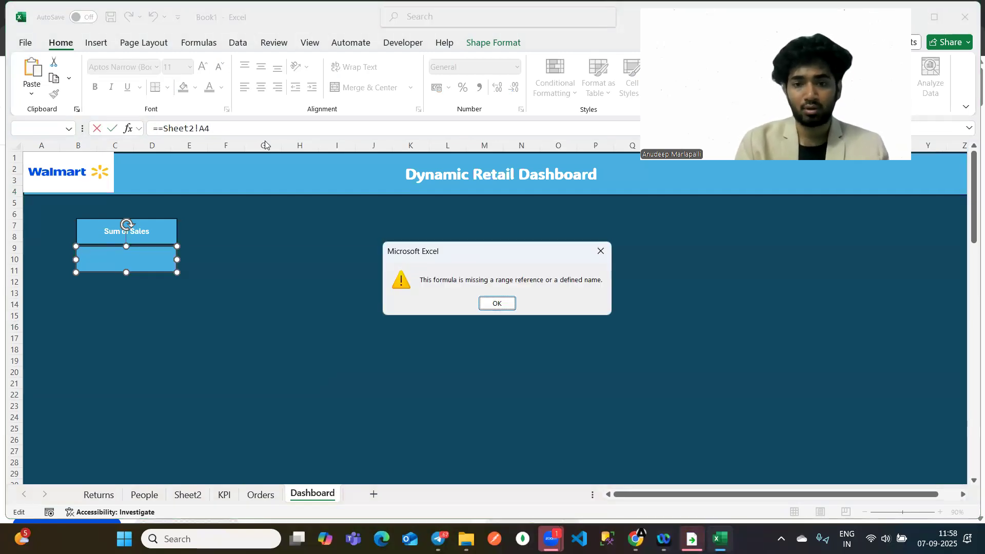
left_click(497, 302)
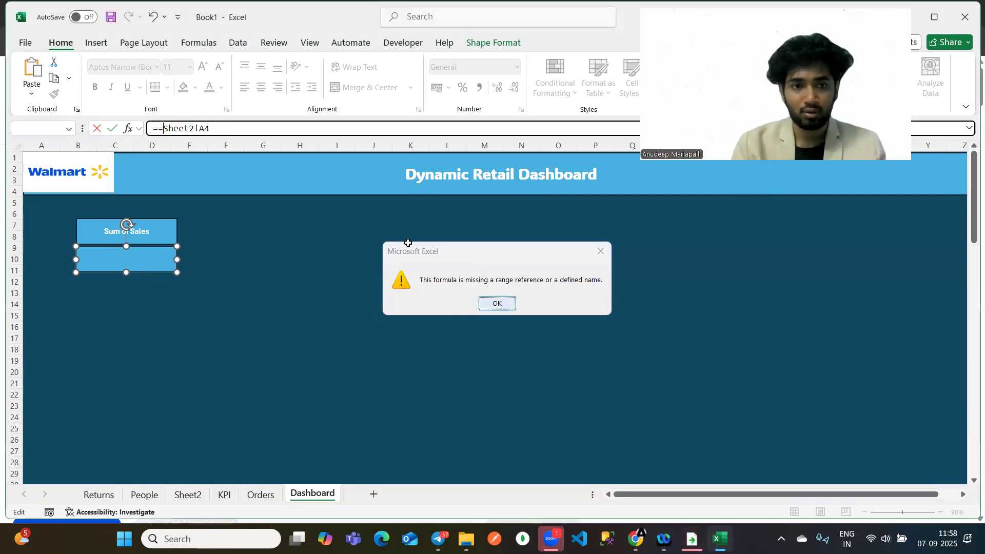
Remove the extra equals sign from the lower rectangle's formula so it reads =Sheet2!A4.
left_click(161, 130)
key("Delete")
key("Return")
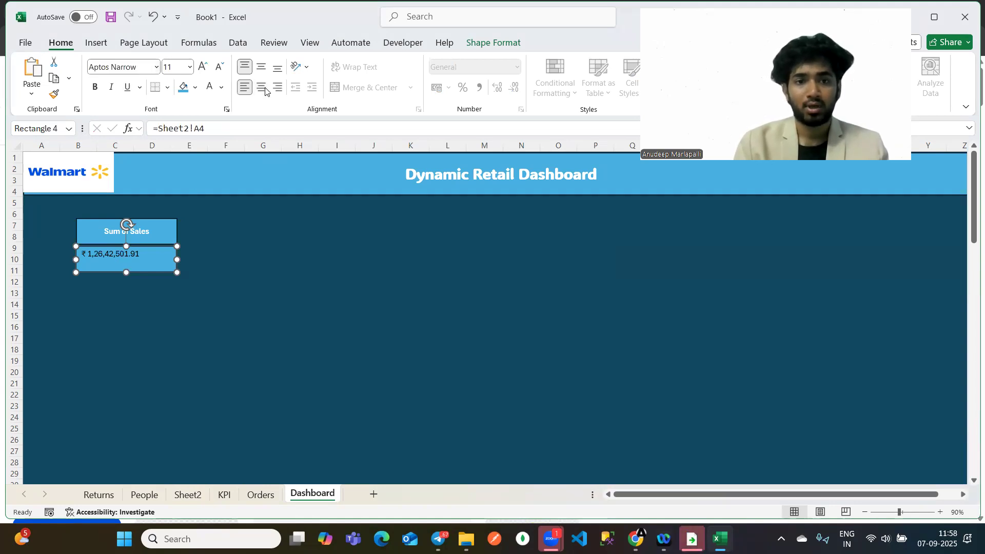
Centre the sales value horizontally and vertically in the lower rectangle and make it bold and white.
left_click(261, 67)
left_click(261, 87)
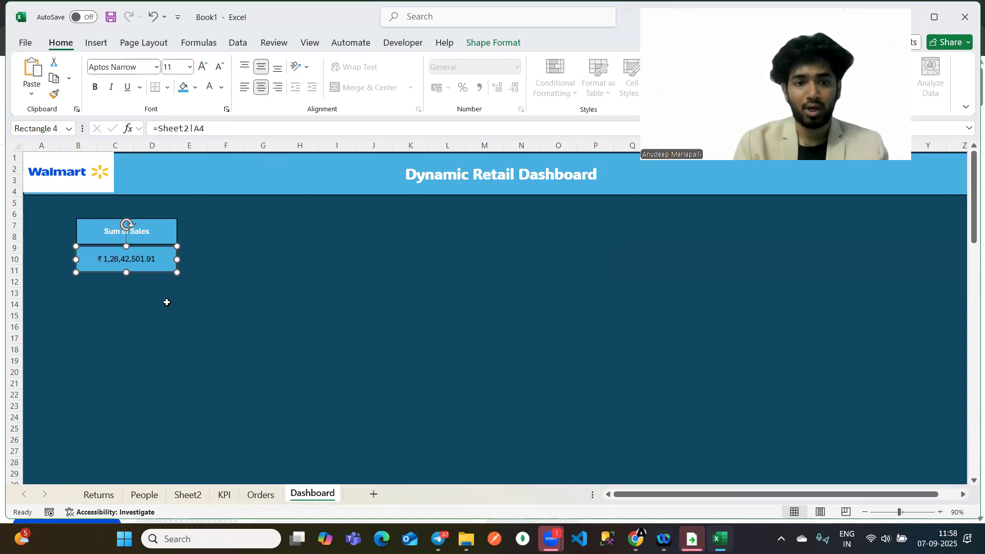
left_click(188, 494)
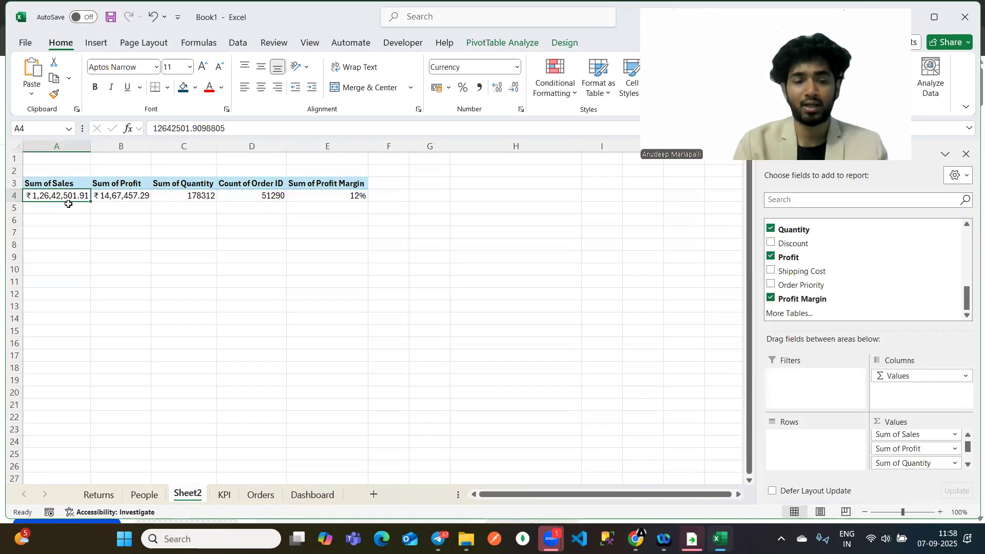
left_click(312, 495)
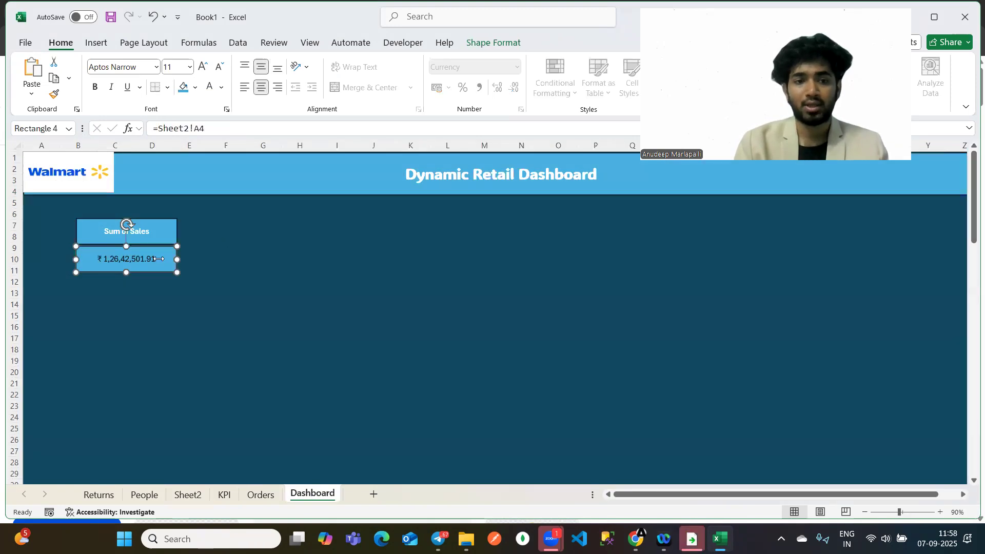
left_click(96, 88)
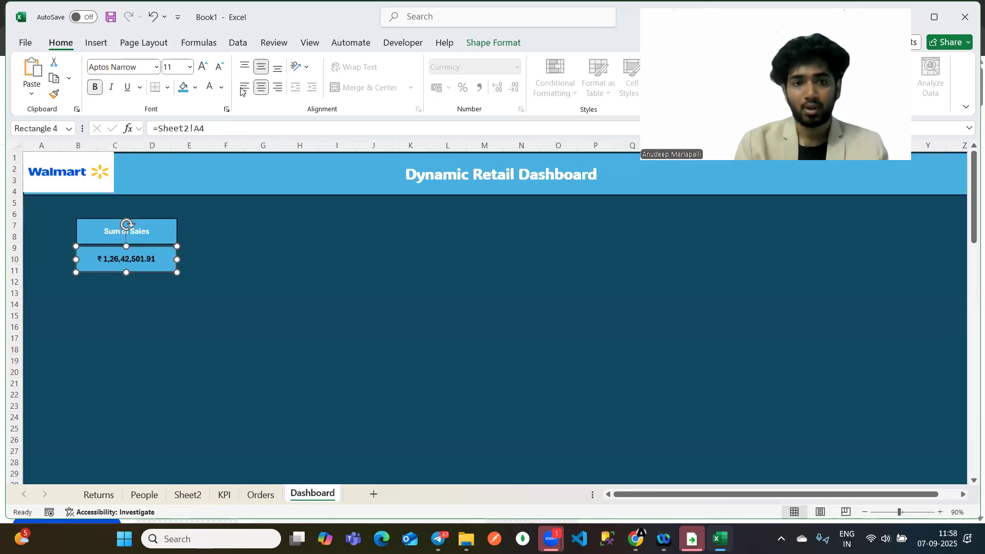
left_click(221, 87)
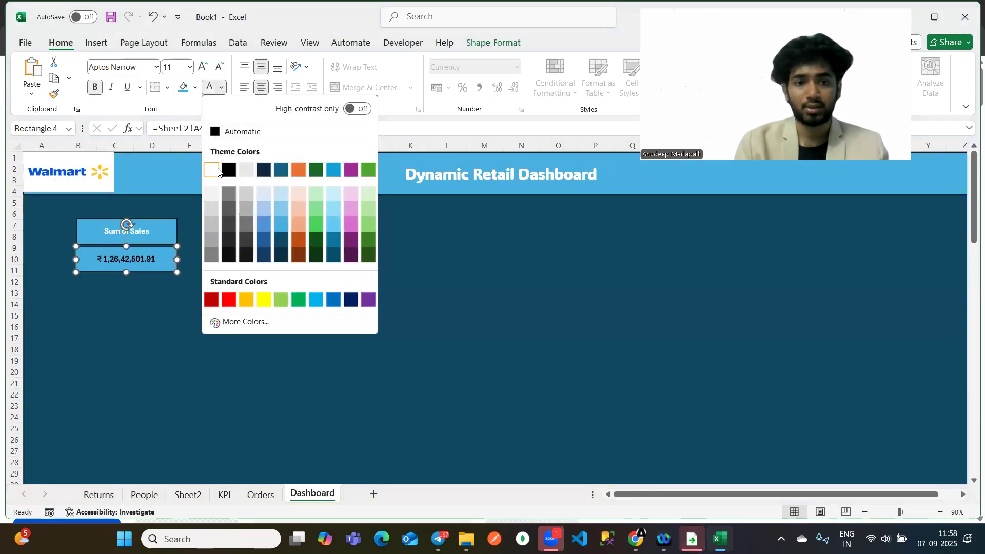
left_click(218, 171)
left_click(301, 292)
left_click(146, 241)
left_click(152, 250)
left_click(148, 232)
left_click(152, 250)
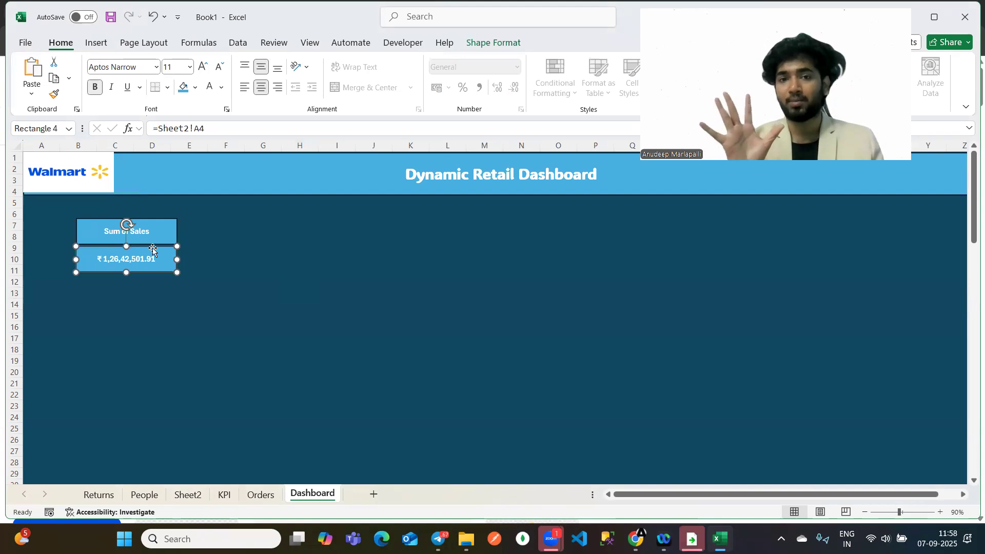
key("Escape")
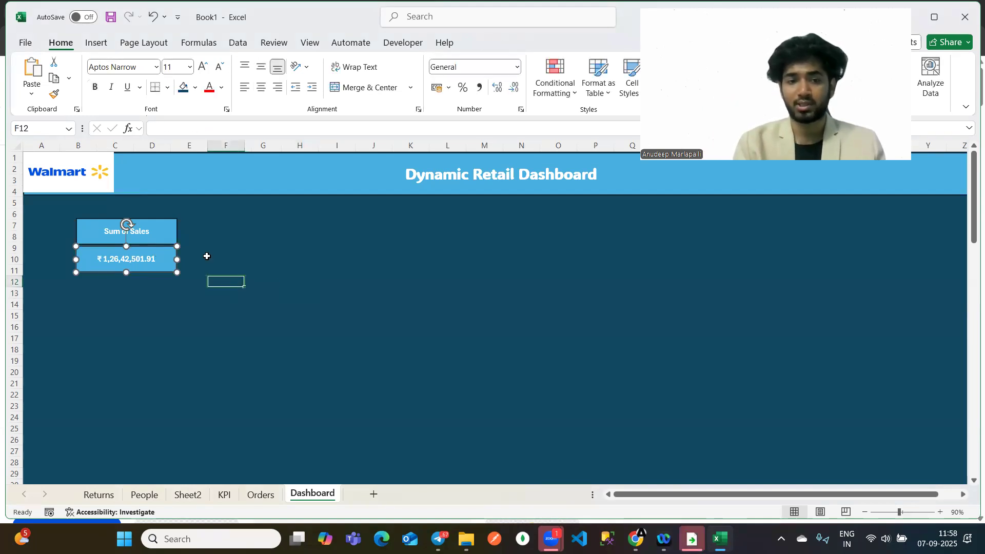
left_click(165, 234)
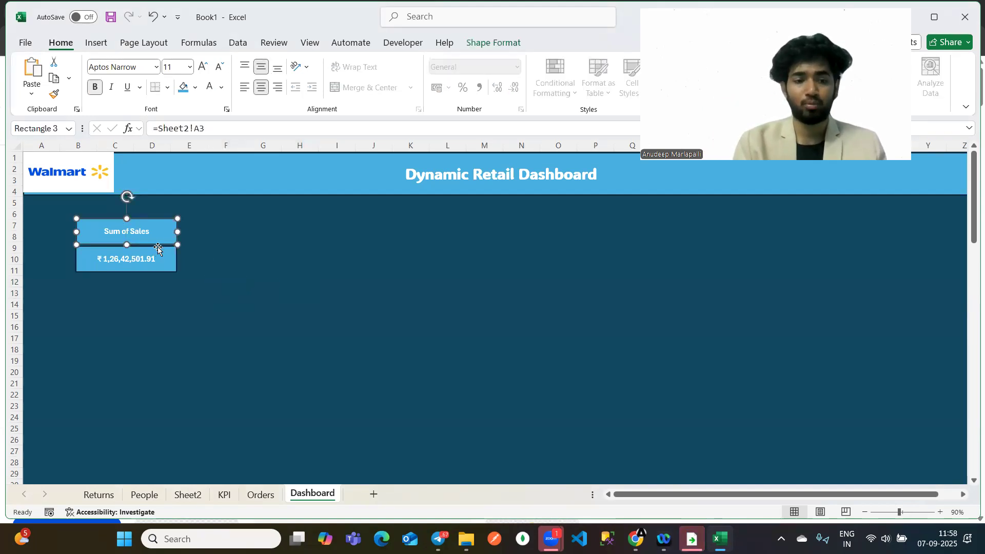
left_click(205, 249)
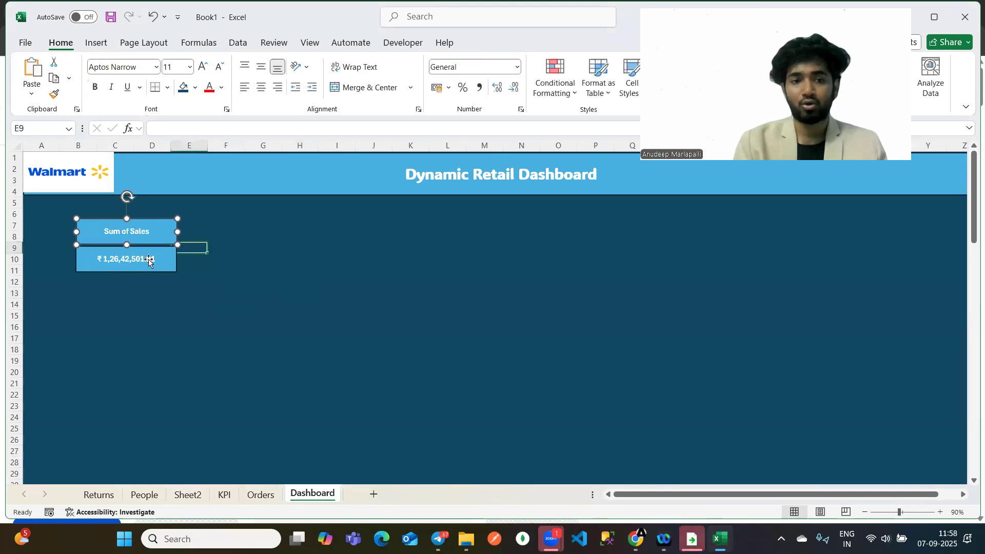
Group the Sum of Sales label and value rectangles into one card and place a copy beside it around columns F to H.
left_click(148, 231)
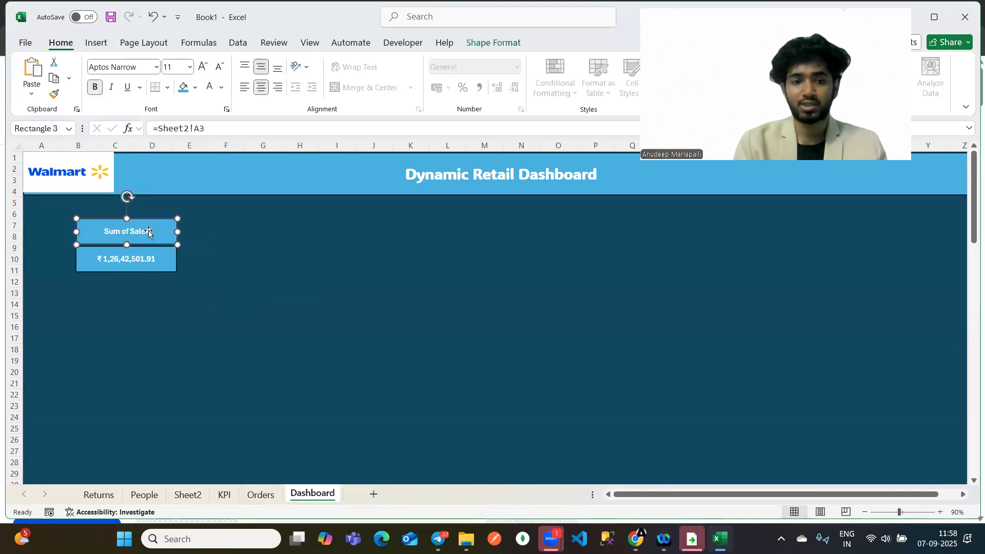
left_click(162, 259, "ctrl")
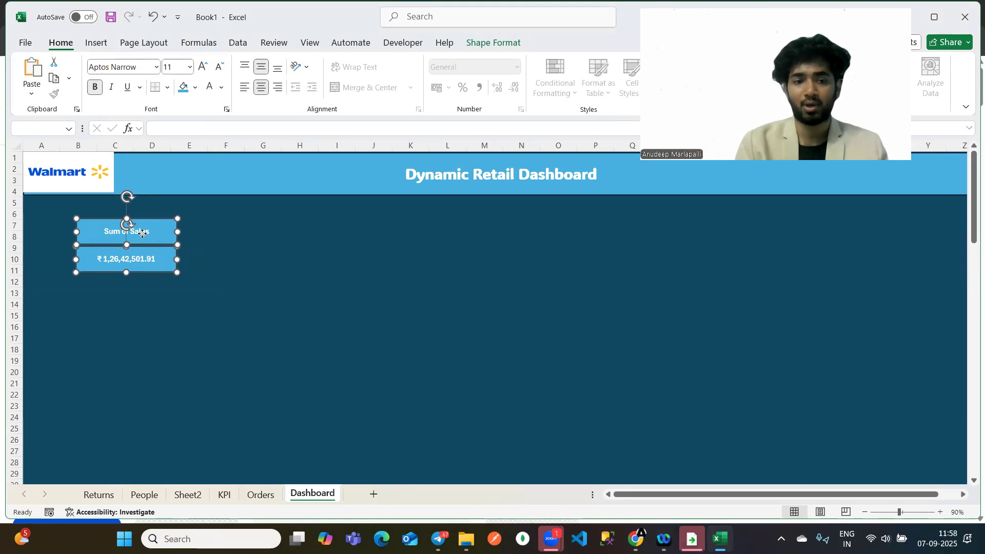
right_click(143, 232)
mouse_move(217, 343)
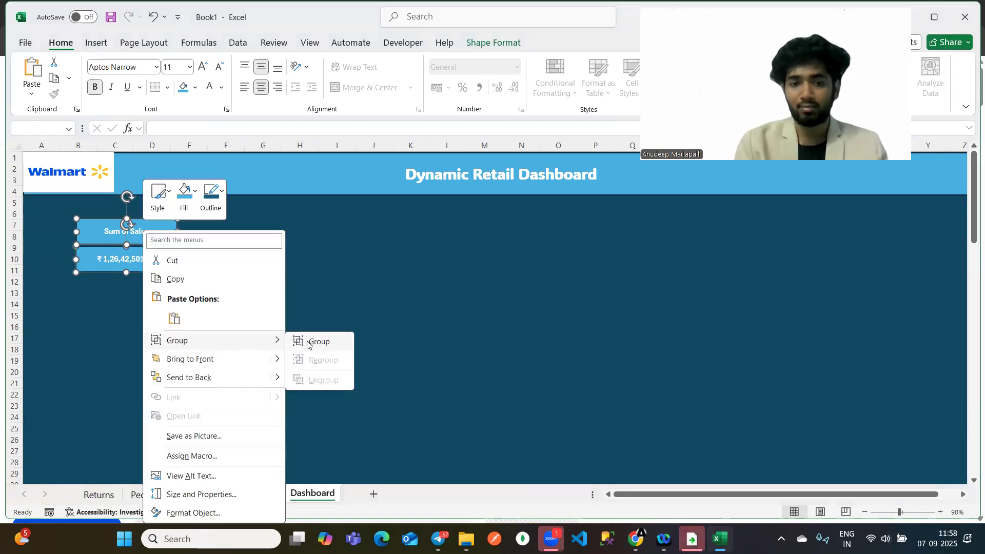
left_click(308, 342)
mouse_move(130, 242)
left_mouse_down()
mouse_move(216, 253)
mouse_move(303, 297)
mouse_move(272, 260)
mouse_move(172, 262)
mouse_move(128, 237)
left_mouse_up()
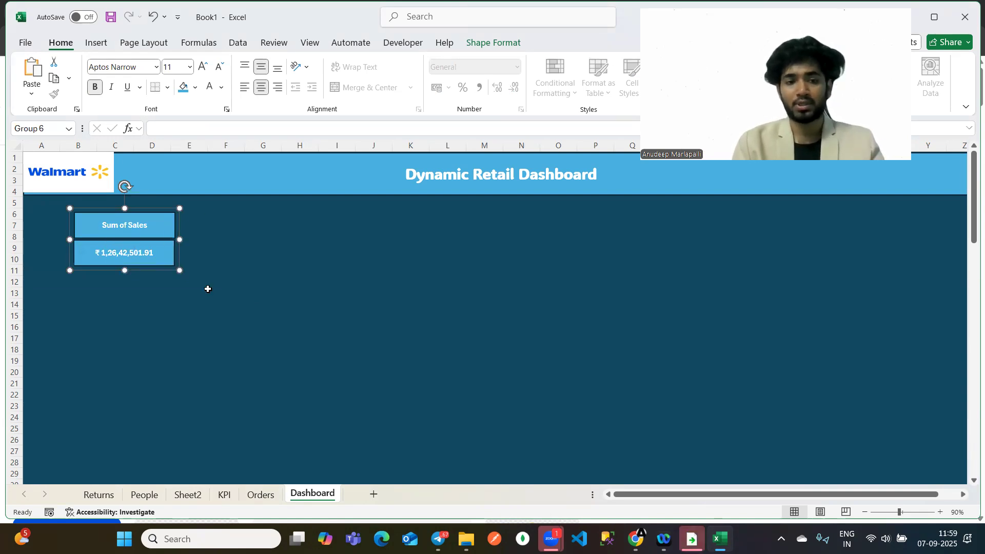
left_click_drag(131, 235, 264, 238)
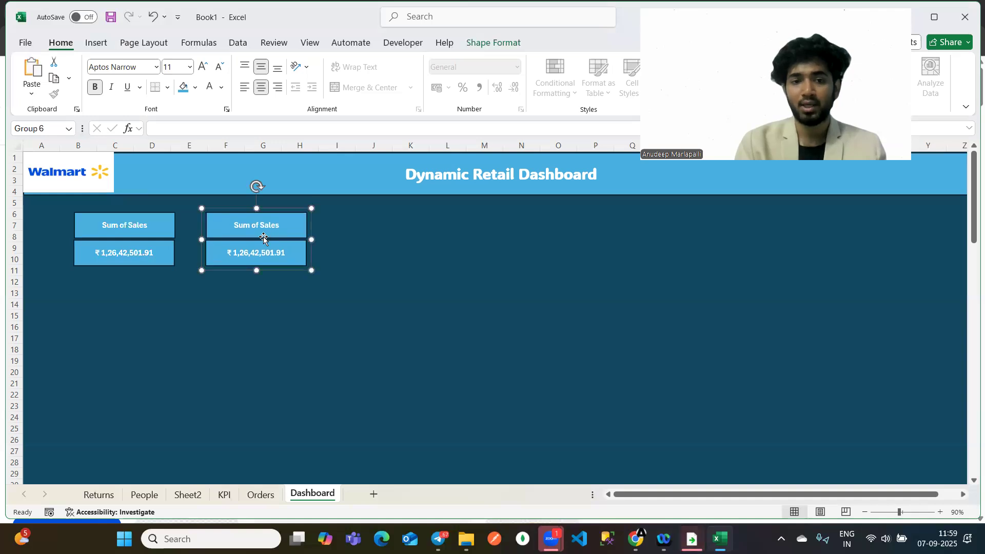
Link the copied card's upper rectangle to the Sum of Profit heading with the formula =Sheet2!B3.
left_click(263, 237)
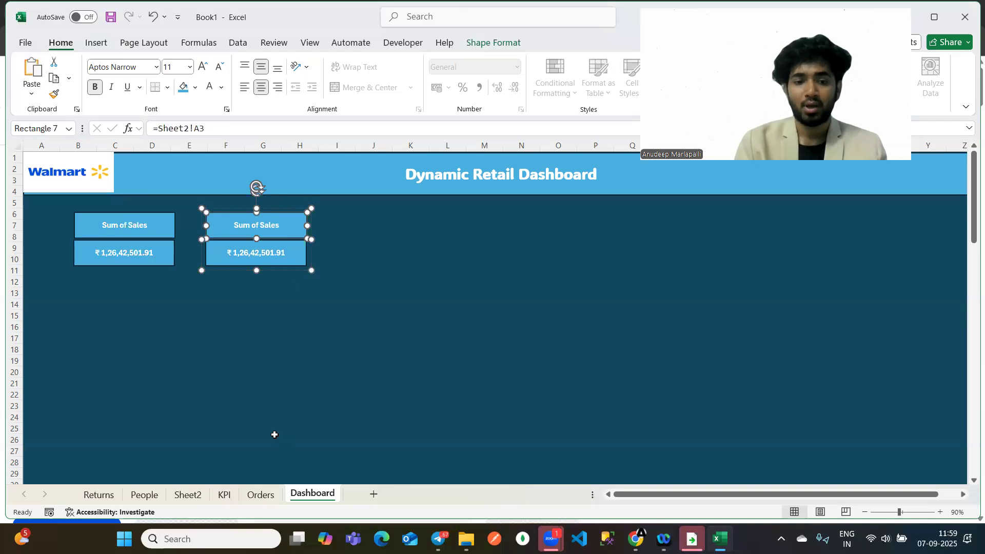
left_click(187, 495)
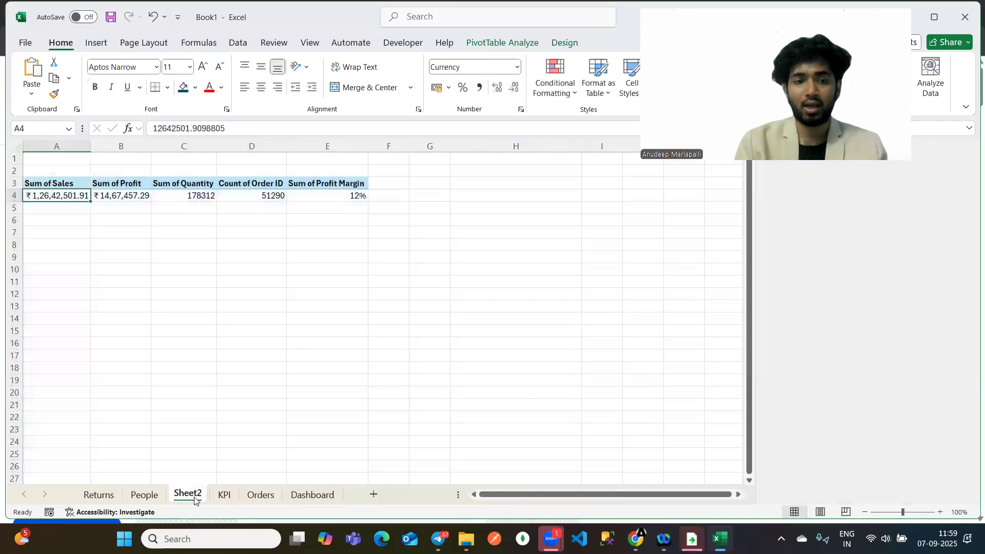
left_click(68, 179)
left_click(114, 183)
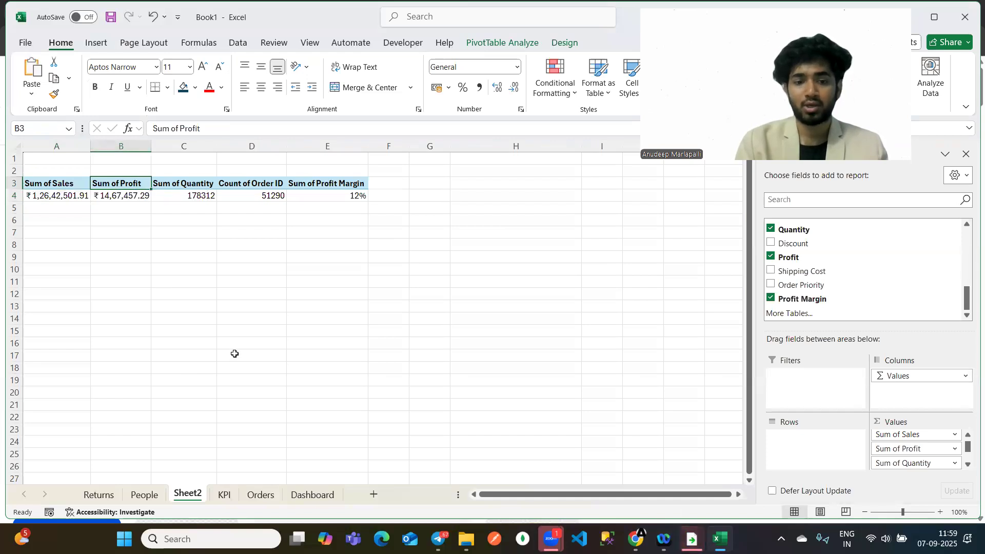
left_click(312, 494)
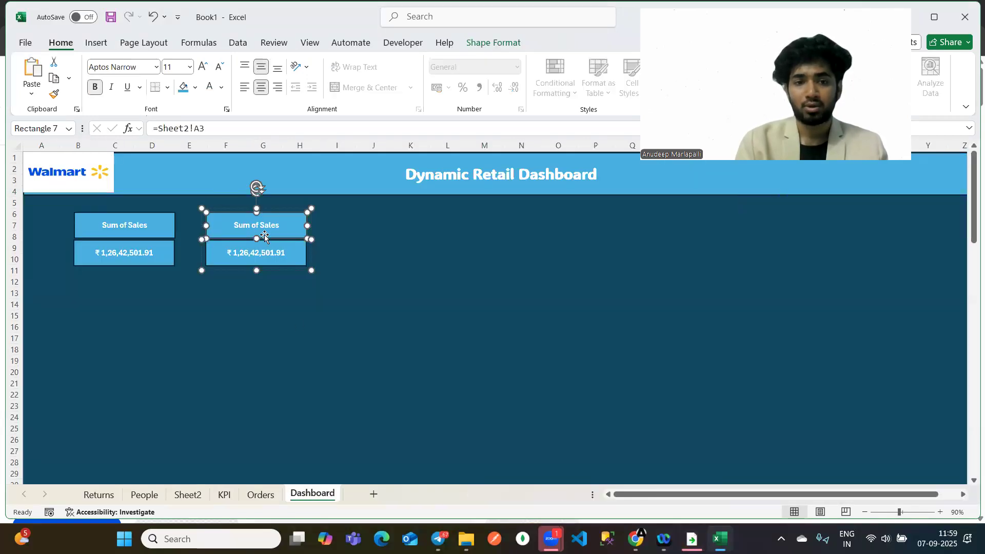
left_click(299, 328)
left_click(272, 226)
left_click(285, 224)
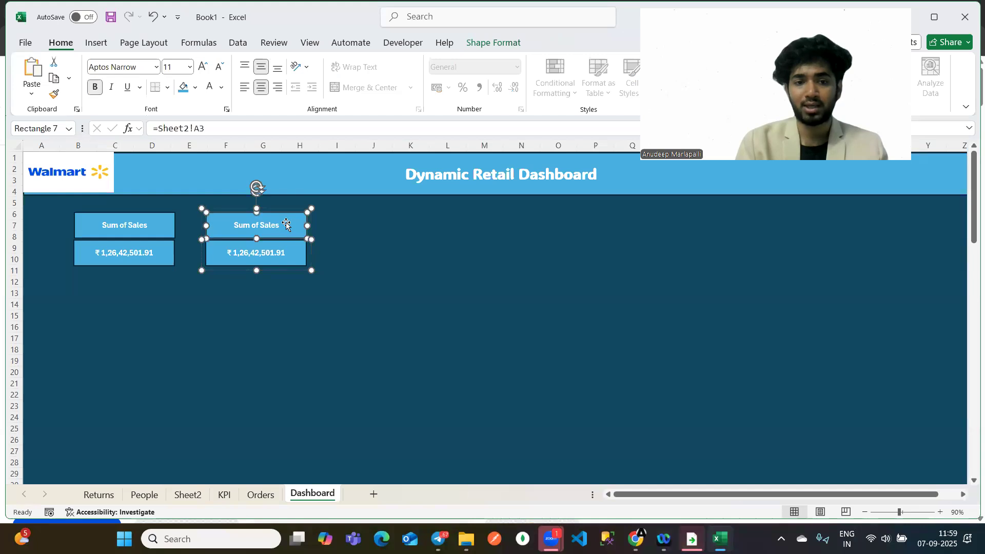
left_click(212, 129)
key("BackSpace")
key("BackSpace")
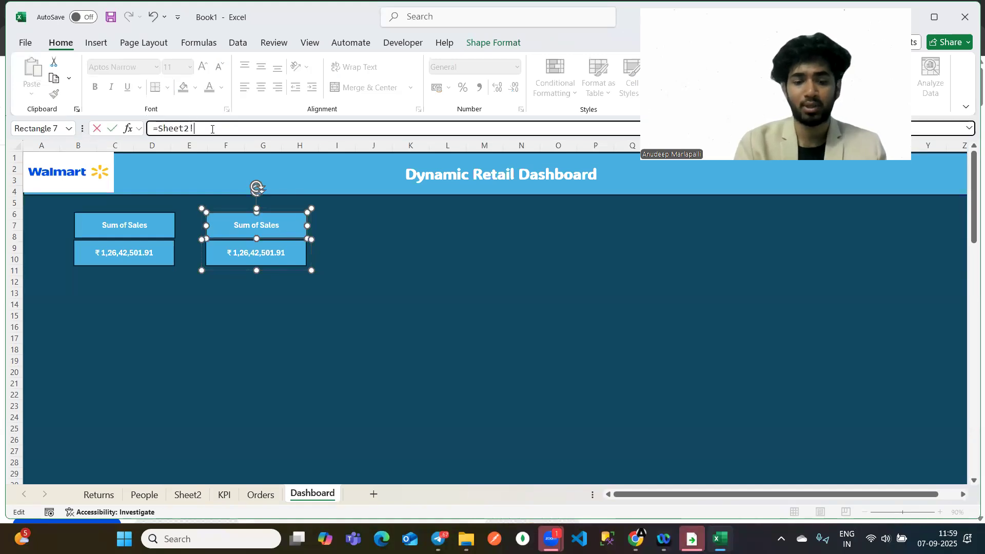
key("Return")
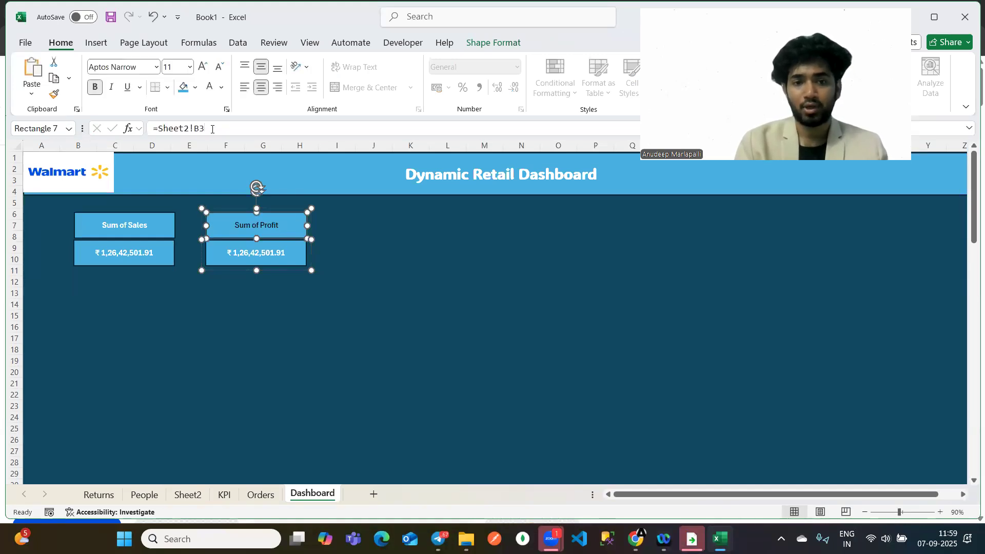
Link the second card's lower rectangle to the profit value with the formula =Sheet2!B4.
left_click(287, 252)
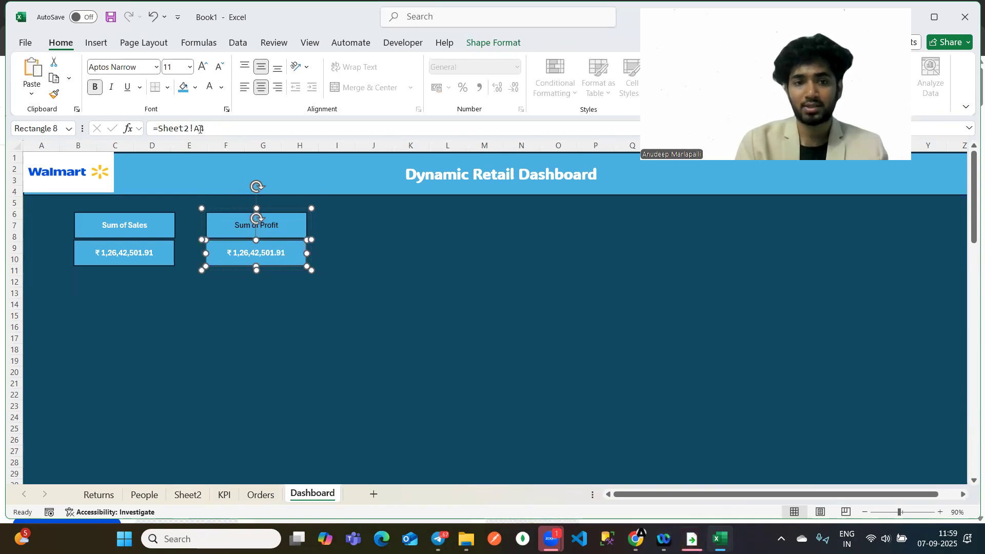
left_click(200, 129)
key("BackSpace")
type("B")
key("Return")
Make all text in the grouped Sum of Profit card white and bold.
left_click(276, 235)
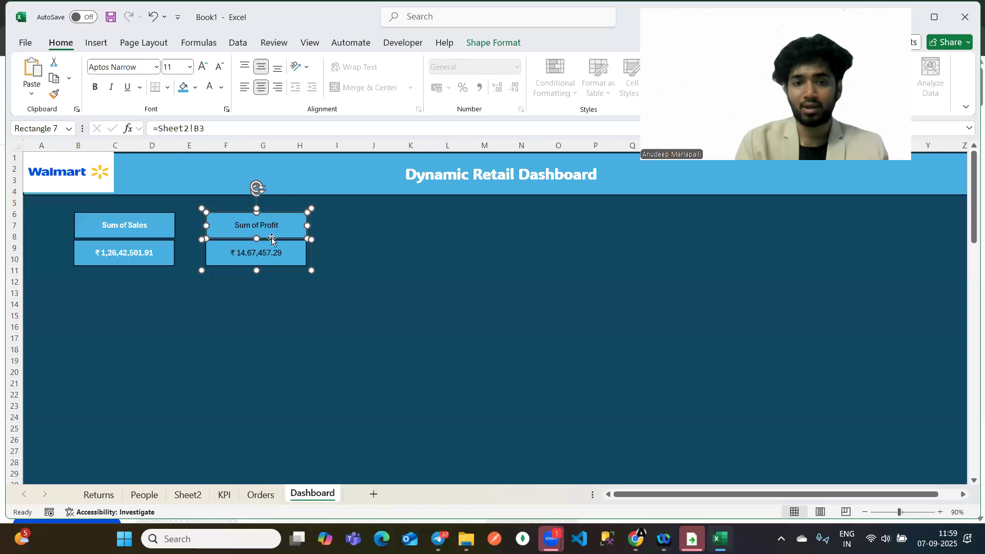
left_click(372, 304)
left_click(277, 251)
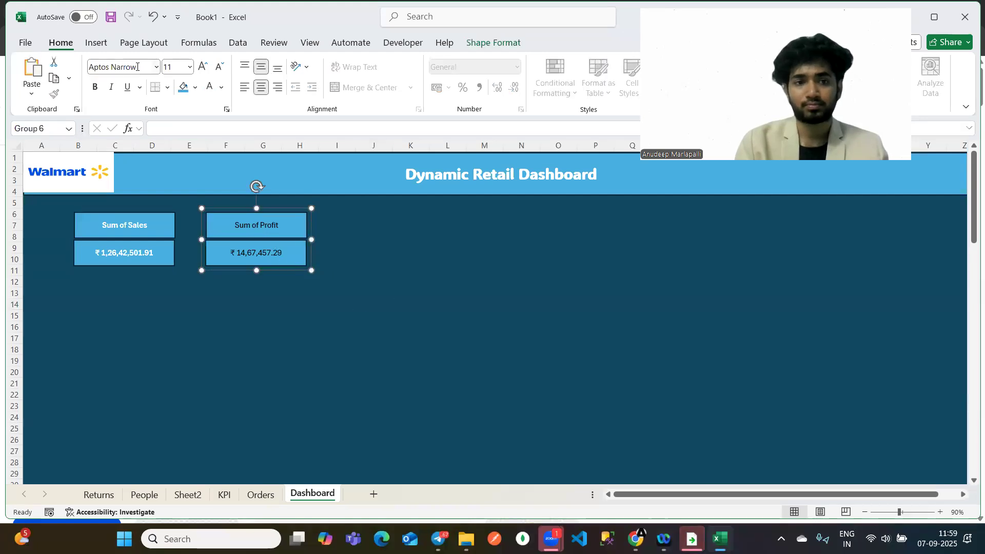
left_click(272, 227)
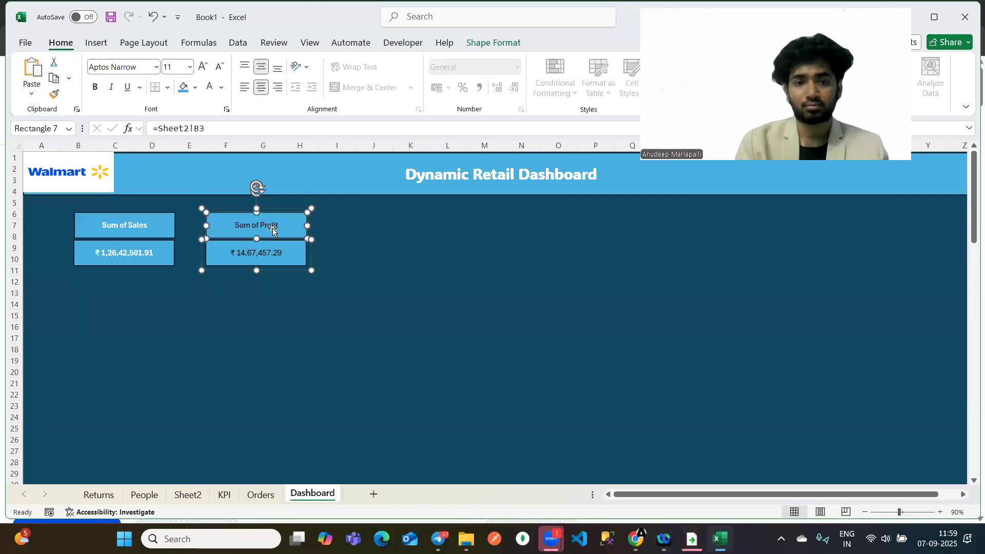
key("Escape")
left_click(266, 237)
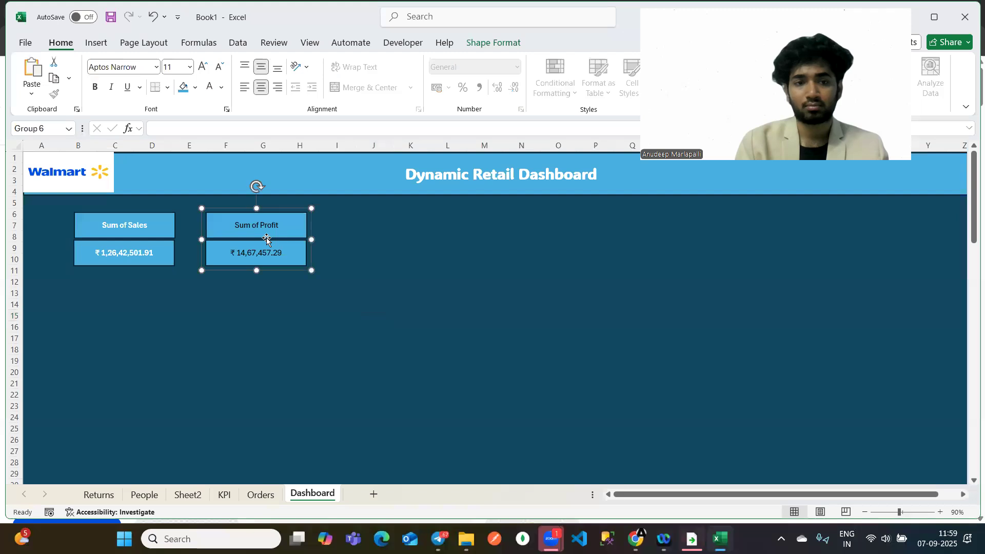
left_click(221, 87)
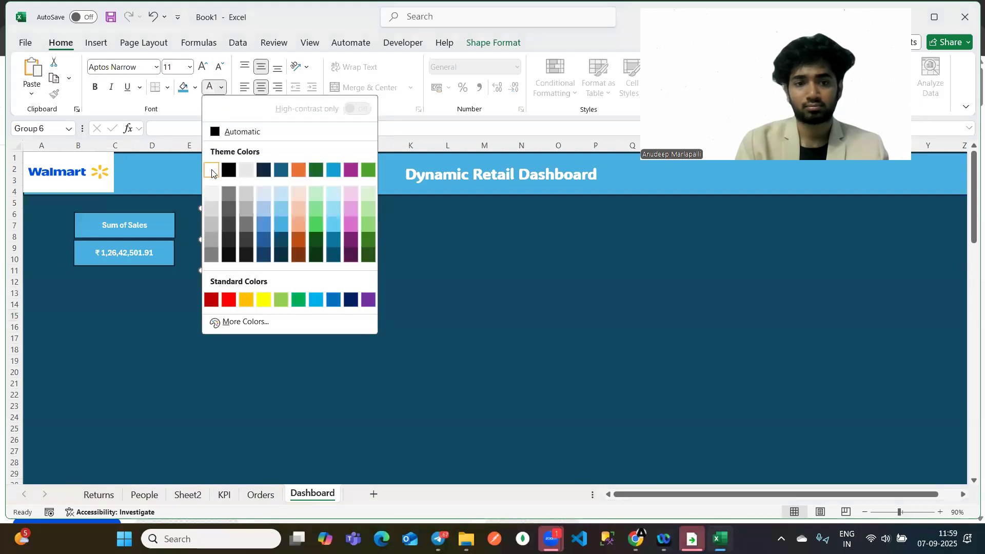
left_click(215, 169)
left_click(95, 87)
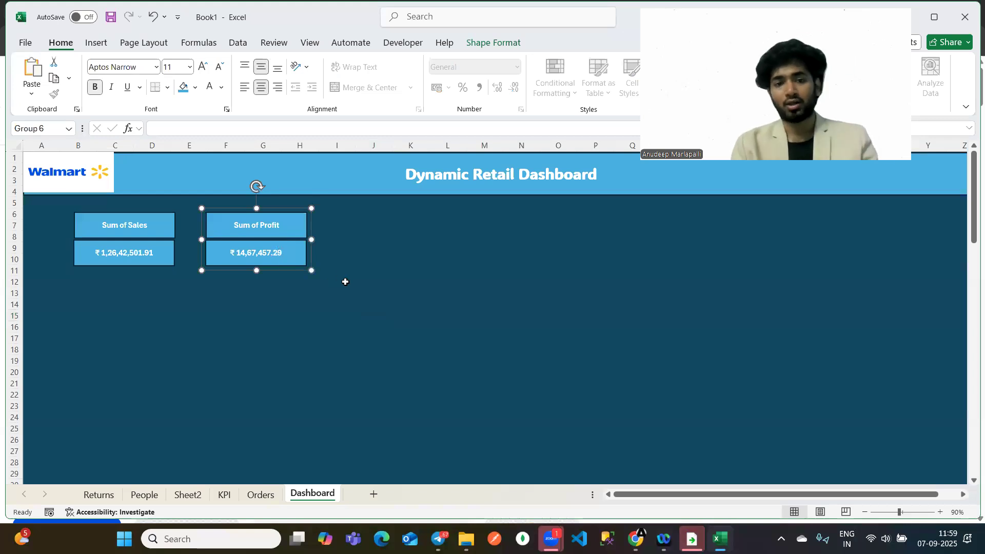
Place a copy of the Sum of Profit card around columns J to K and link its upper rectangle to =Sheet2!C3.
key("ctrl+d")
left_click_drag(279, 249, 402, 243)
left_click(402, 237)
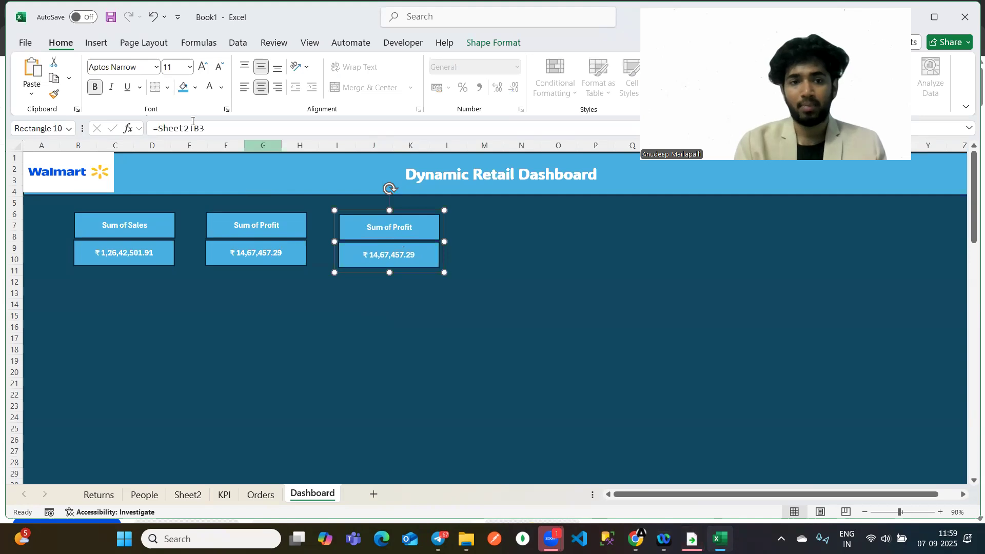
left_click(221, 130)
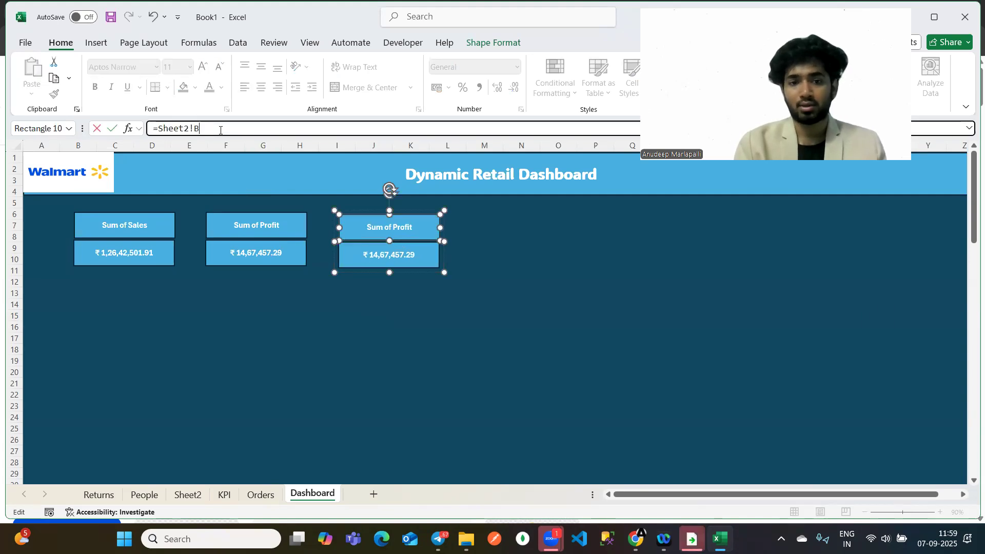
key("BackSpace")
type("c3")
key("Return")
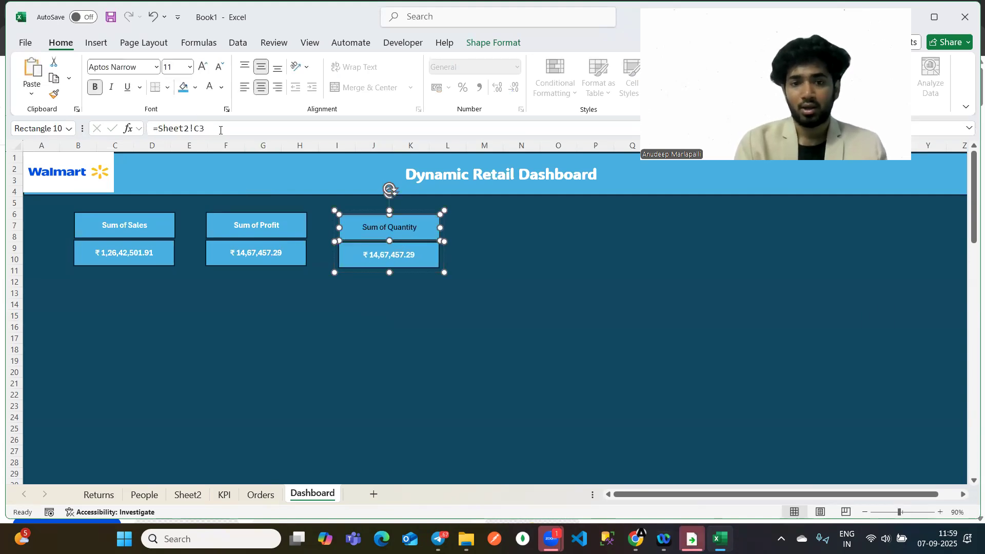
Link the third card's lower rectangle to the quantity value with the formula =Sheet2!C4.
left_click(408, 255)
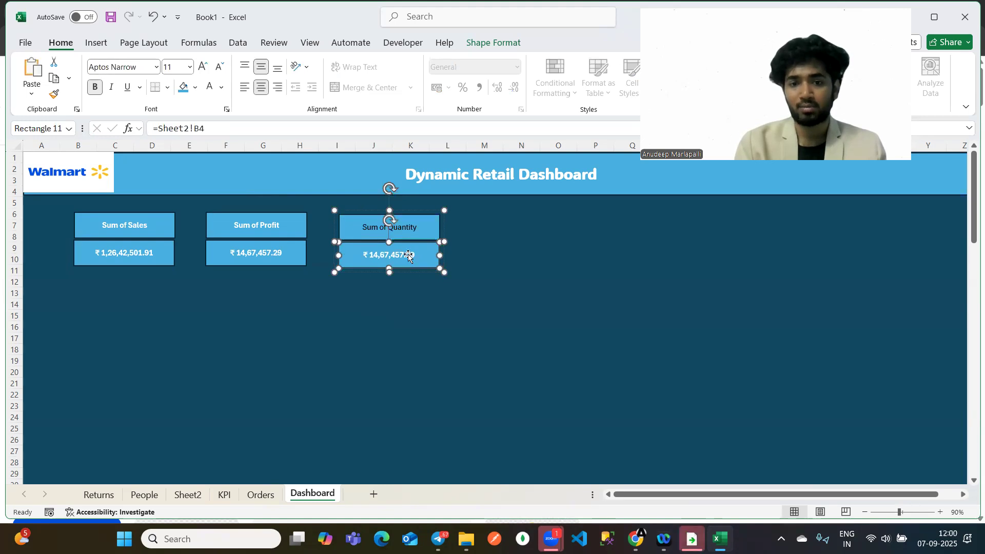
left_click(221, 130)
type("c4")
key("Return")
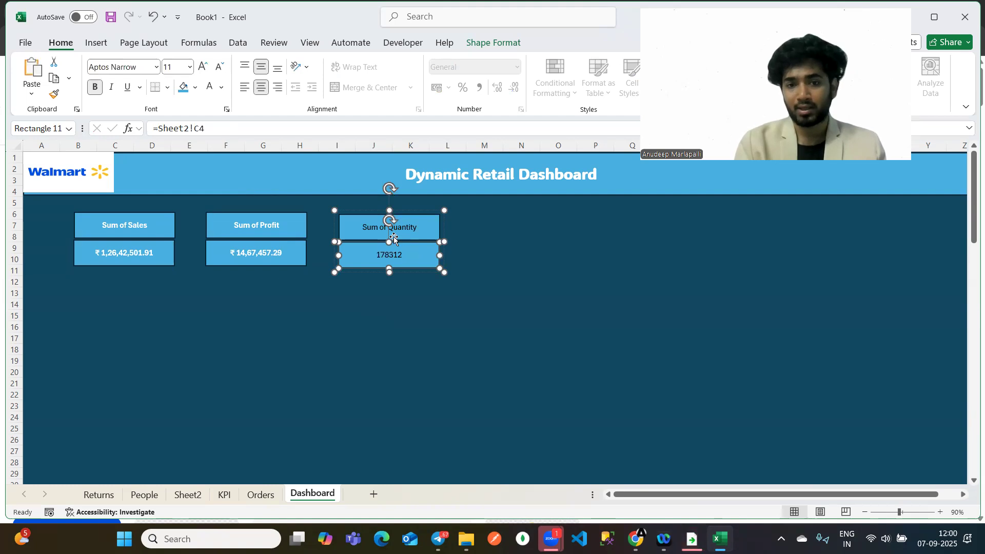
Make all text in the grouped Sum of Quantity card white and bold.
left_click(406, 232)
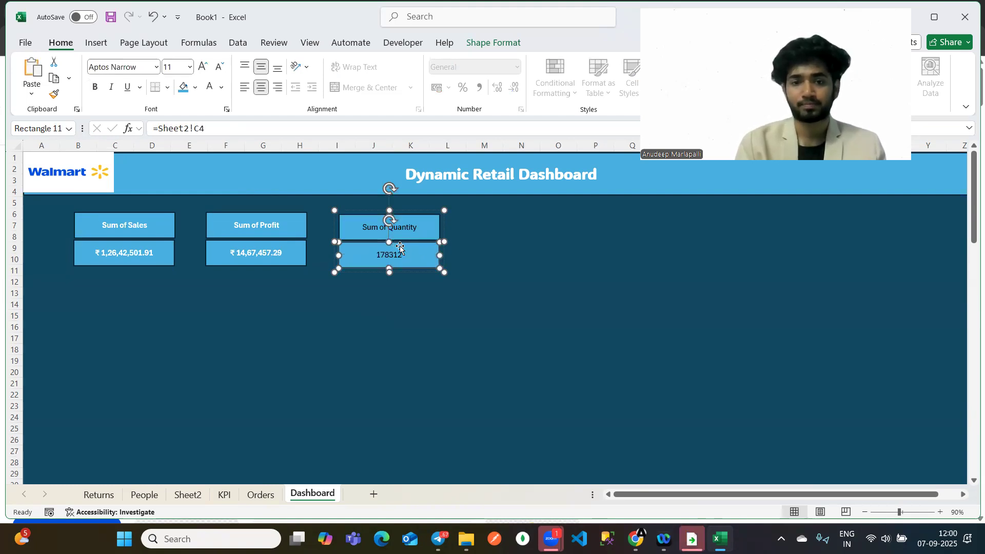
left_click(549, 303)
left_click(401, 241)
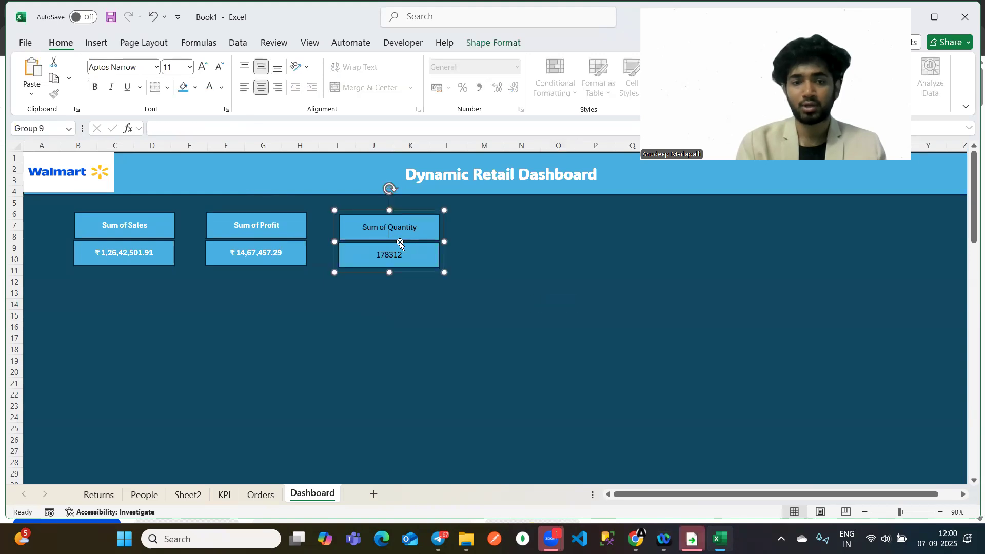
left_click(221, 87)
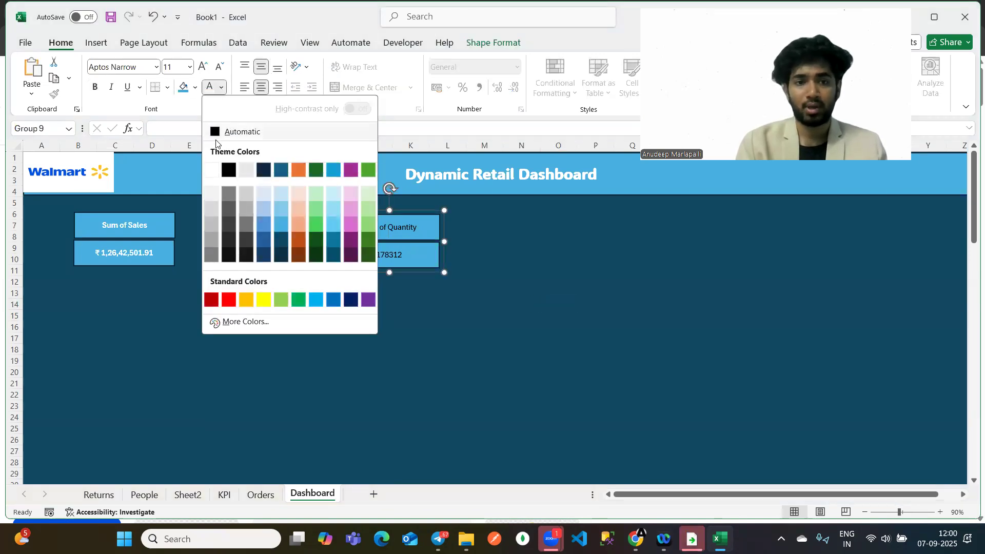
left_click(210, 170)
key("ctrl+b")
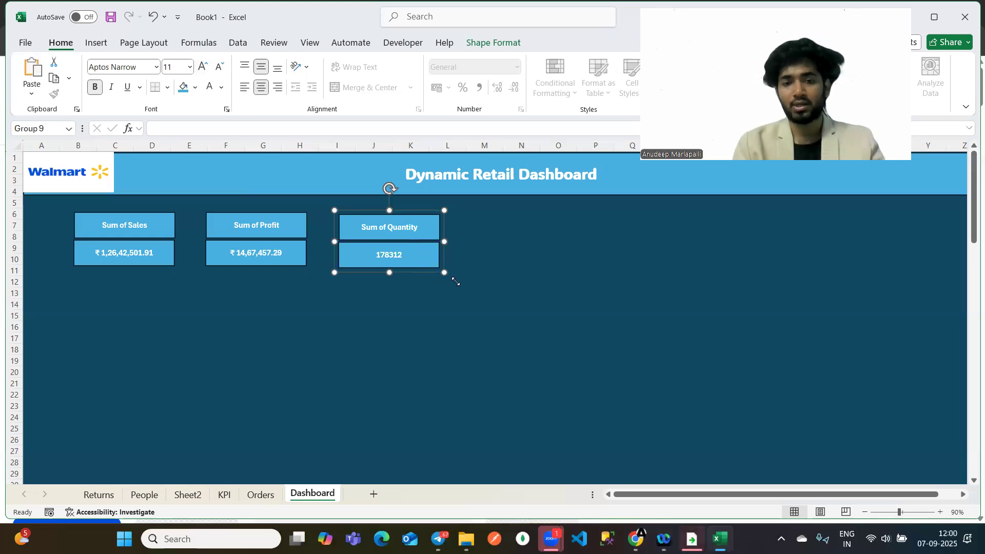
Place a copy of the Sum of Quantity card around columns M to O and link its upper rectangle to =Sheet2!D3.
left_click_drag(402, 257, 528, 238)
left_click(554, 225)
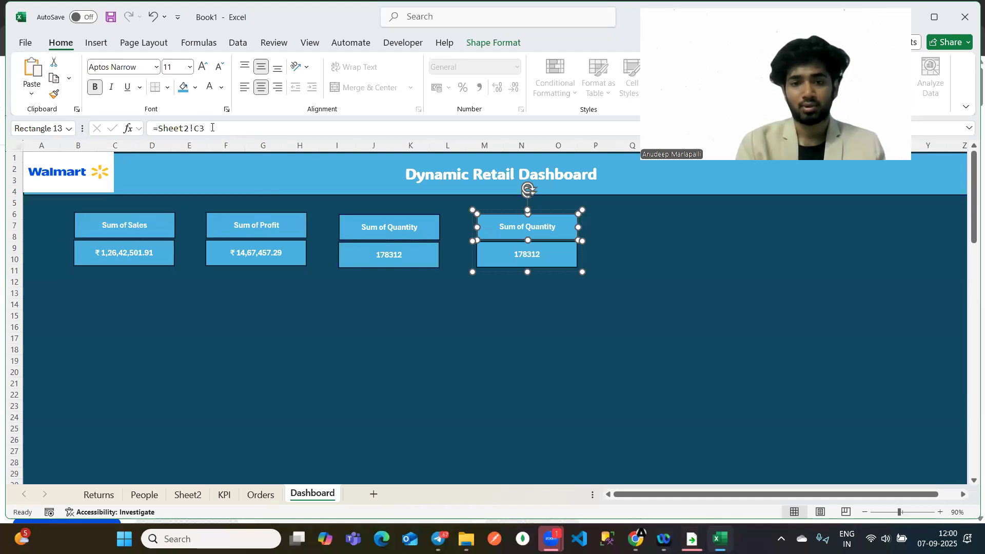
left_click(197, 127)
key("Delete")
type("D")
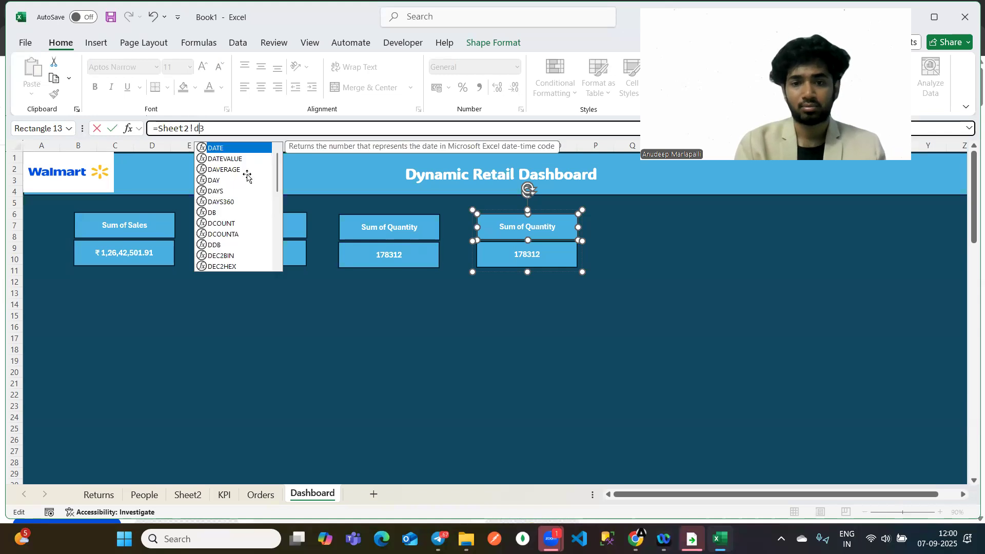
key("Return")
Link the fourth card's lower rectangle to the order count with the formula =Sheet2!D4.
left_click(539, 250)
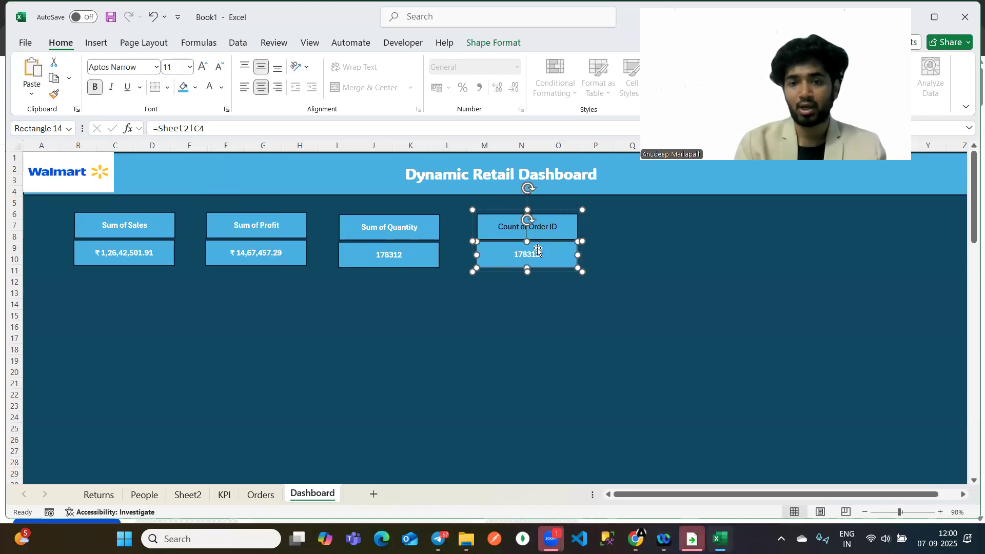
left_click(214, 130)
key("BackSpace")
type("d4")
key("Return")
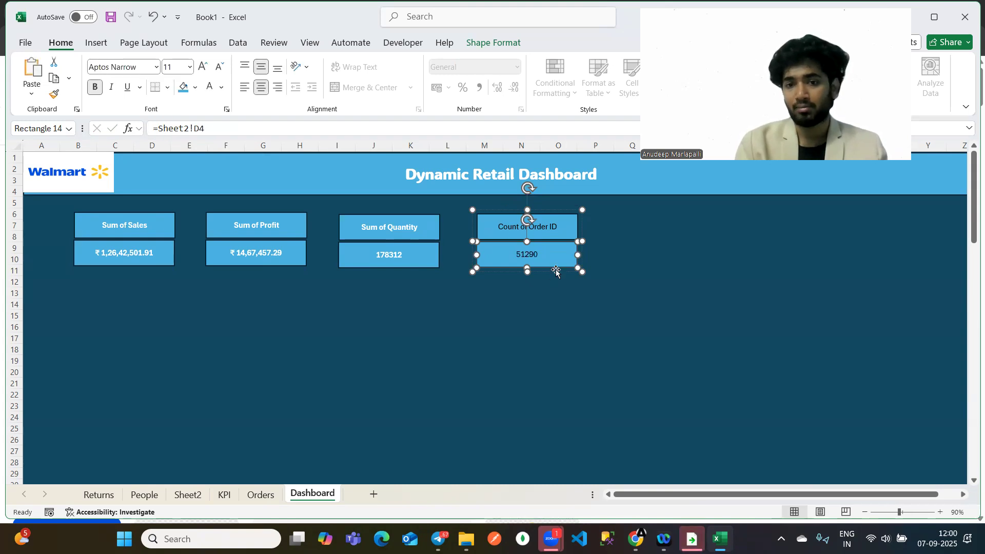
Make all text in the grouped Count of Order ID card white and bold.
left_click(551, 335)
left_click(511, 241)
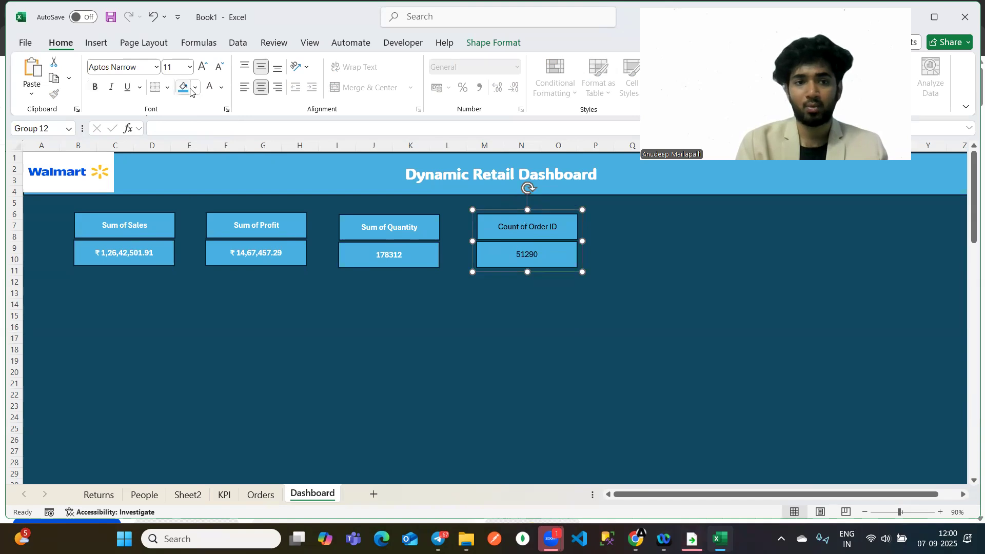
left_click(221, 89)
left_click(210, 170)
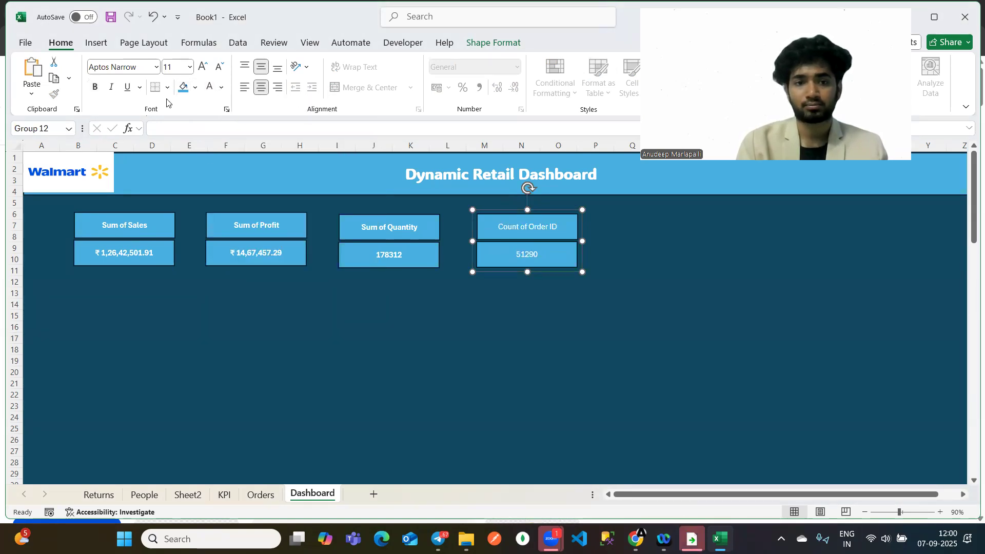
left_click(94, 87)
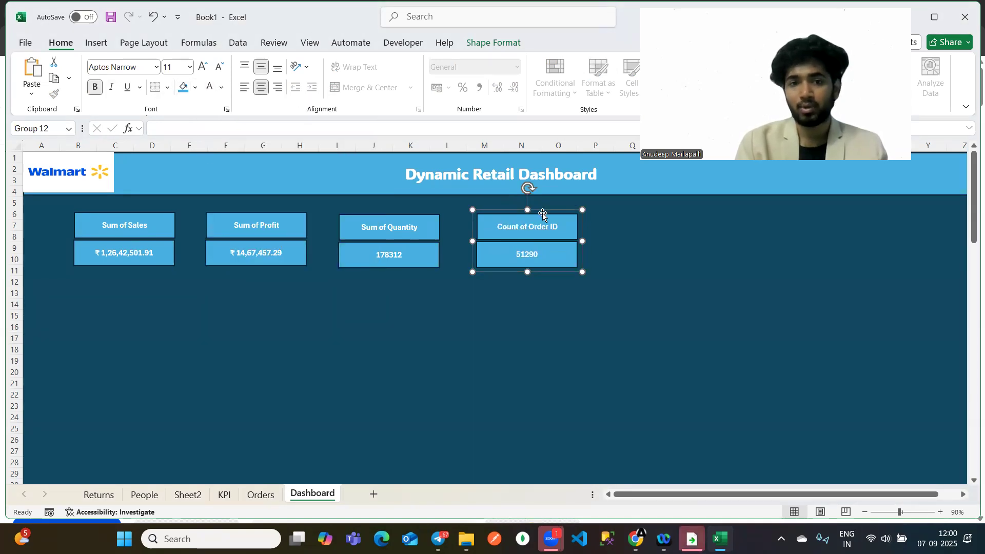
Place a copy of the Count of Order ID card around columns P to R, beside the original in the KPI row.
left_click(618, 283)
left_click(530, 243)
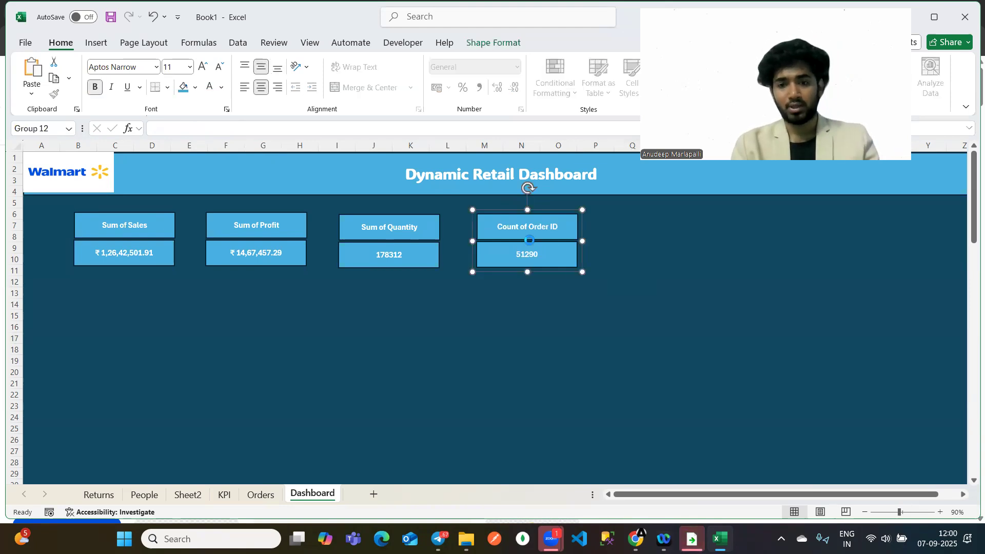
key("ctrl+v")
left_click_drag(538, 250, 611, 242)
left_click(537, 246)
left_click_drag(537, 246, 764, 244)
left_click(665, 242)
left_click_drag(641, 243, 533, 238)
left_click(750, 246)
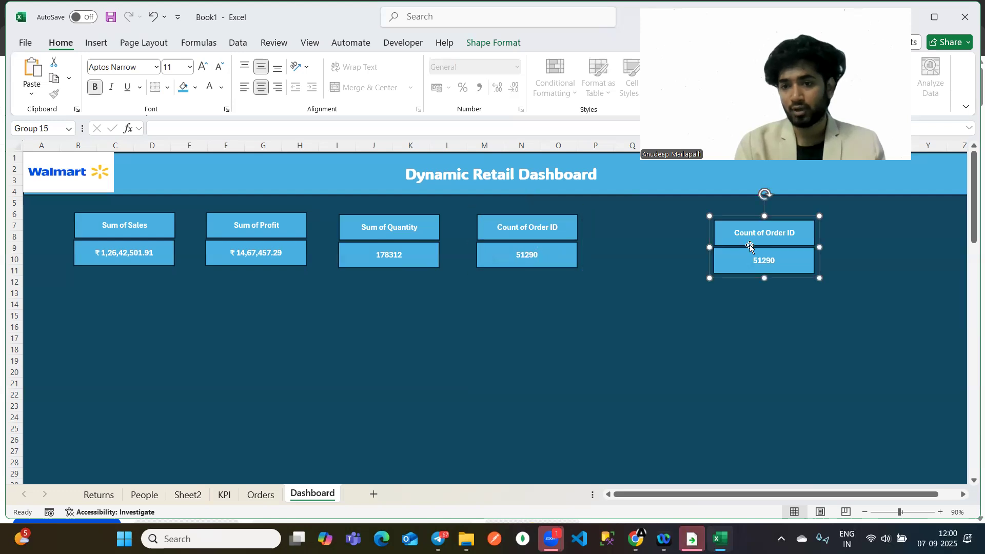
left_click_drag(769, 246, 661, 242)
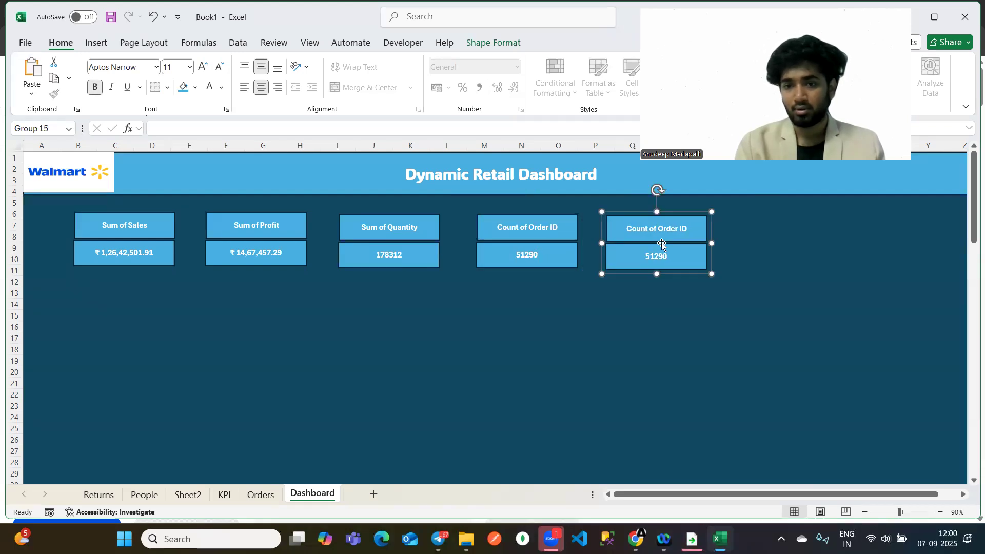
Link the fifth card's upper rectangle to the profit margin heading with the formula =Sheet2!E3.
left_click(607, 214)
left_click(199, 129)
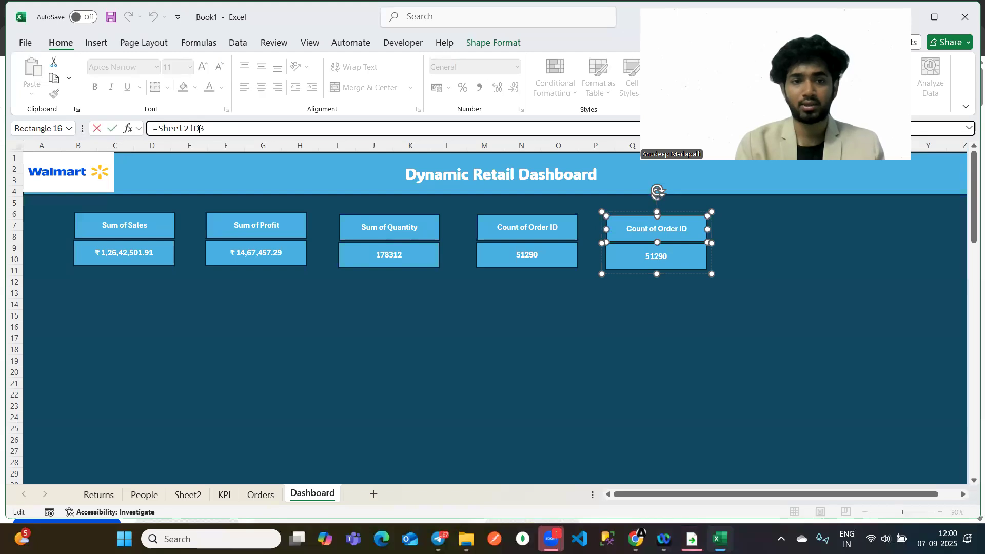
key("BackSpace")
type("E")
key("Return")
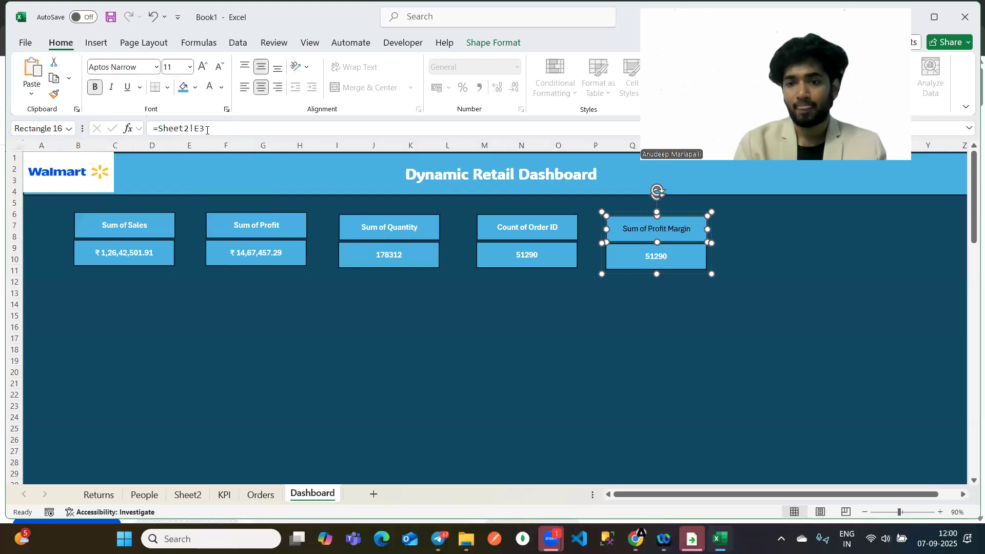
Link the fifth card's lower rectangle to the profit margin value with the formula =Sheet2!E4.
left_click(653, 255)
left_click(199, 128)
key("BackSpace")
type("E")
key("Return")
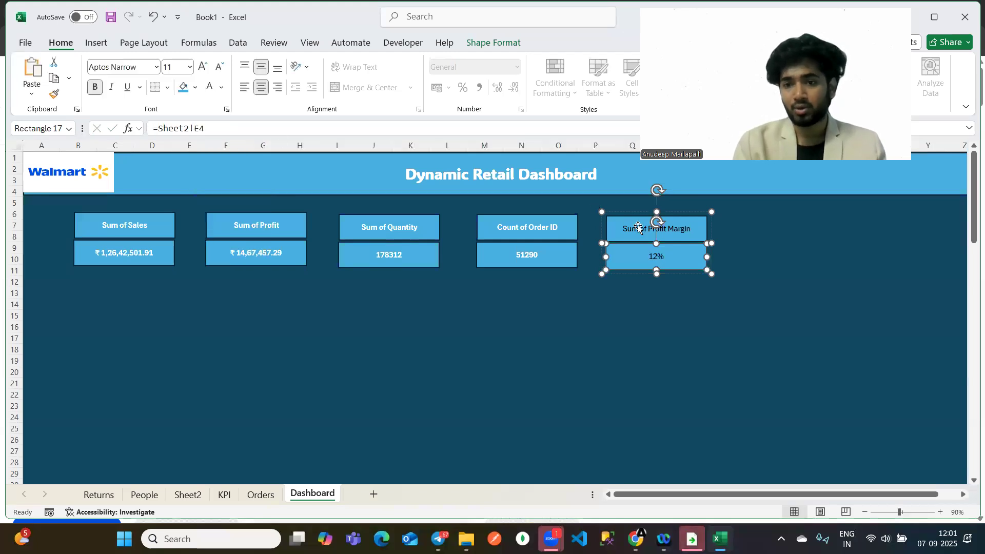
Make all text in the grouped Sum of Profit Margin card white and bold.
left_click(668, 304)
left_click(648, 241)
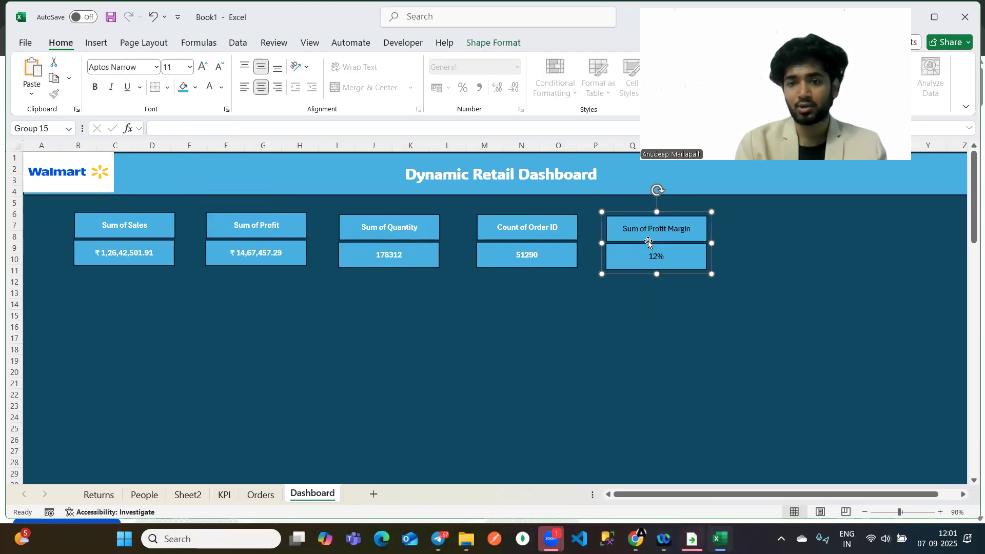
left_click(222, 88)
left_click(224, 167)
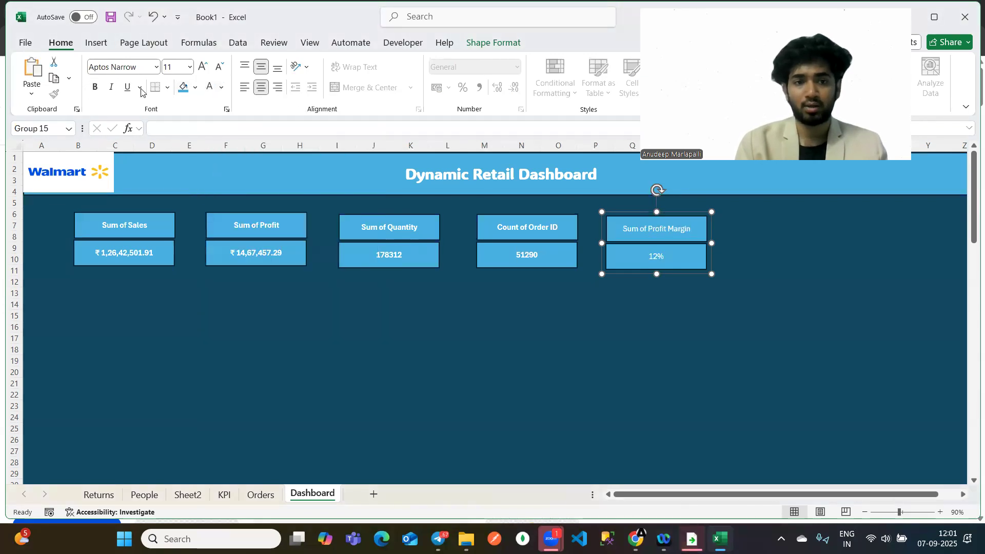
left_click(95, 88)
left_click(444, 323)
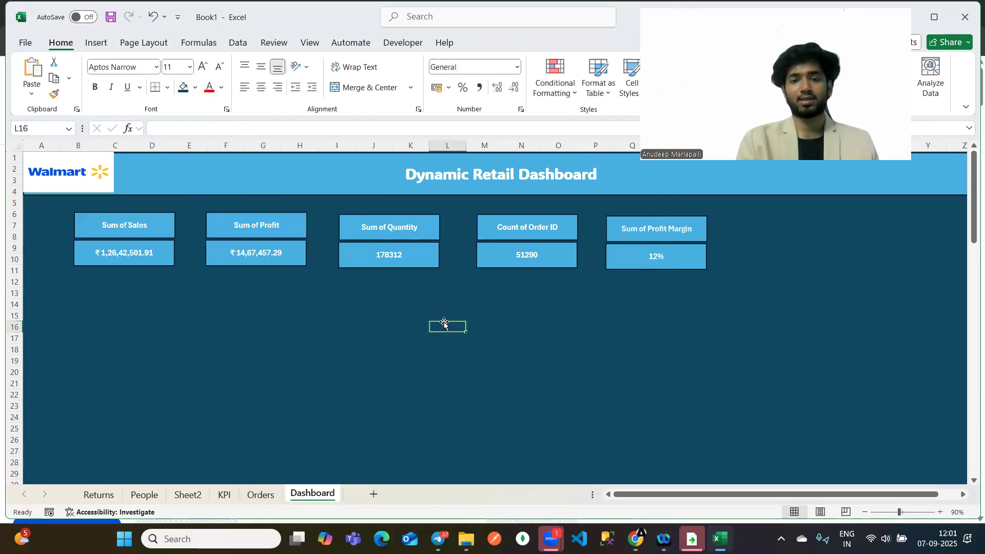
Insert a Segment slicer for the KPI pivot table on Sheet2 and make it wider and shorter.
scroll(363, 294, "right", 1)
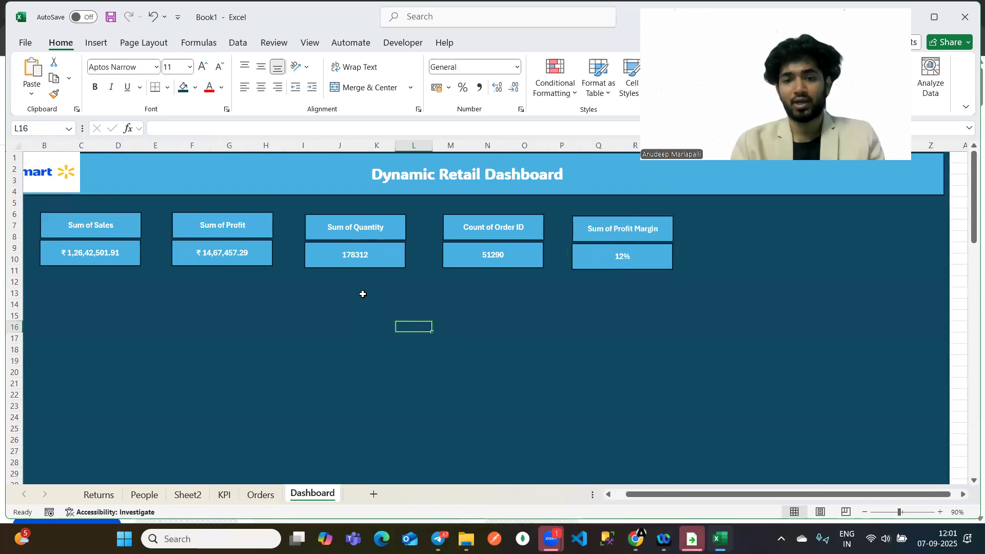
scroll(360, 308, "down", 1)
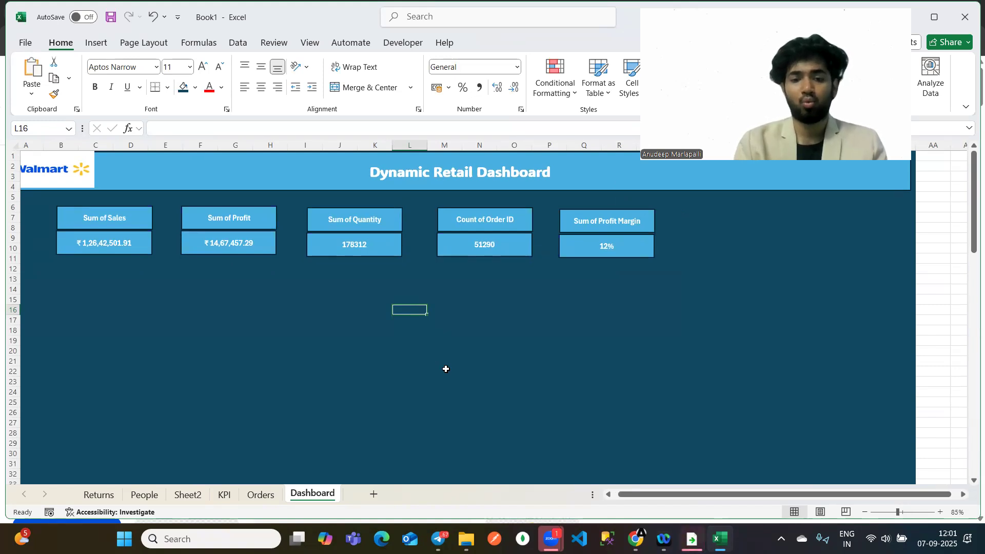
left_click(223, 495)
left_click(187, 495)
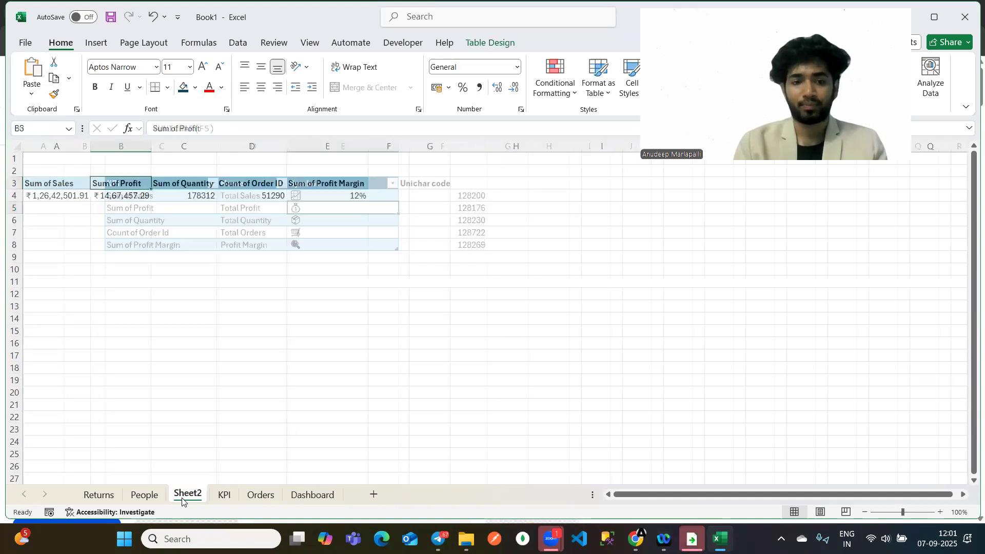
left_click(182, 196)
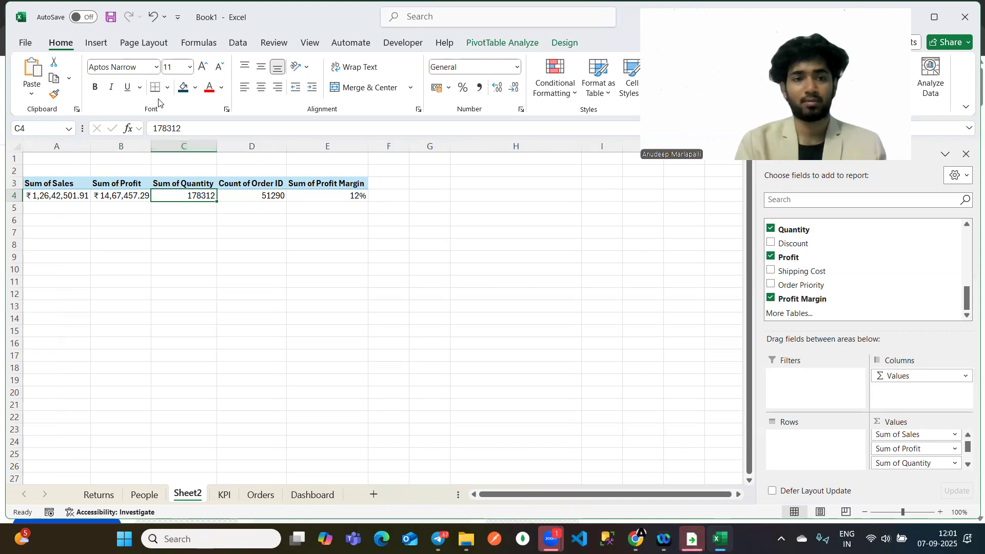
left_click(129, 193)
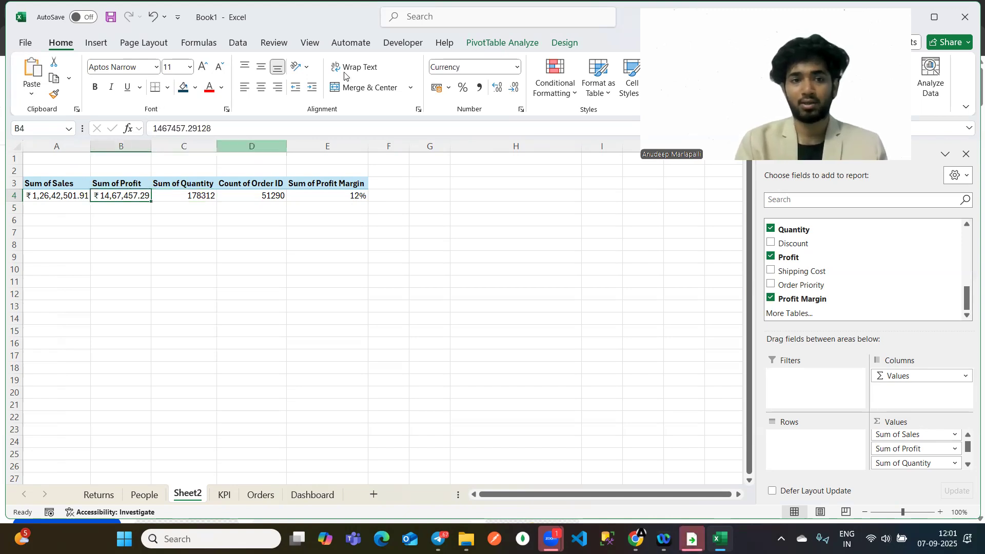
left_click(177, 194)
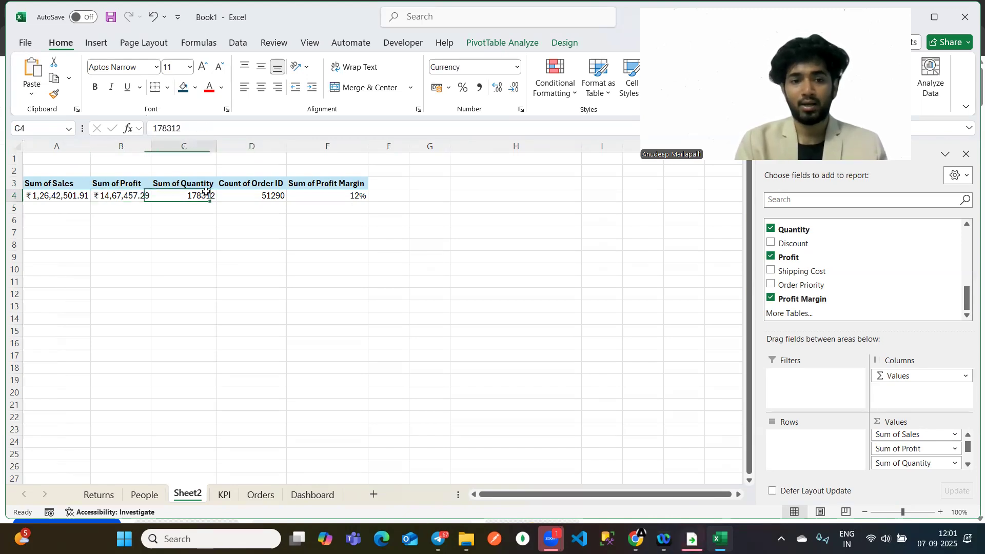
left_click(509, 38)
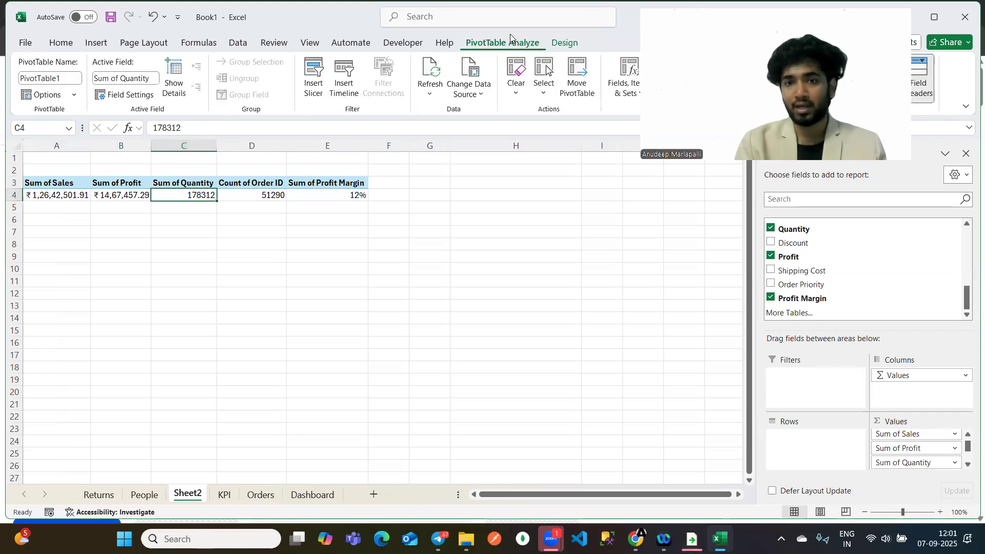
left_click(313, 82)
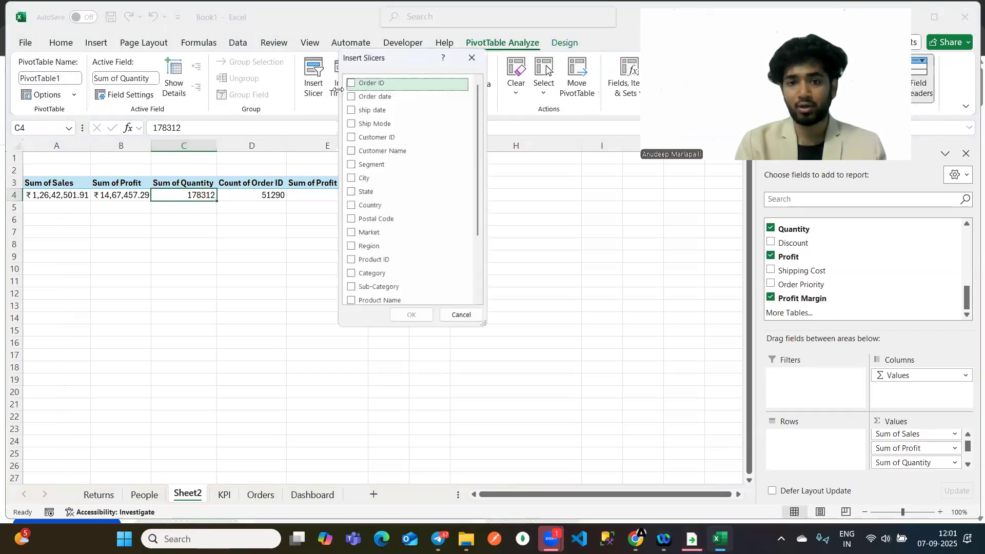
left_click(350, 165)
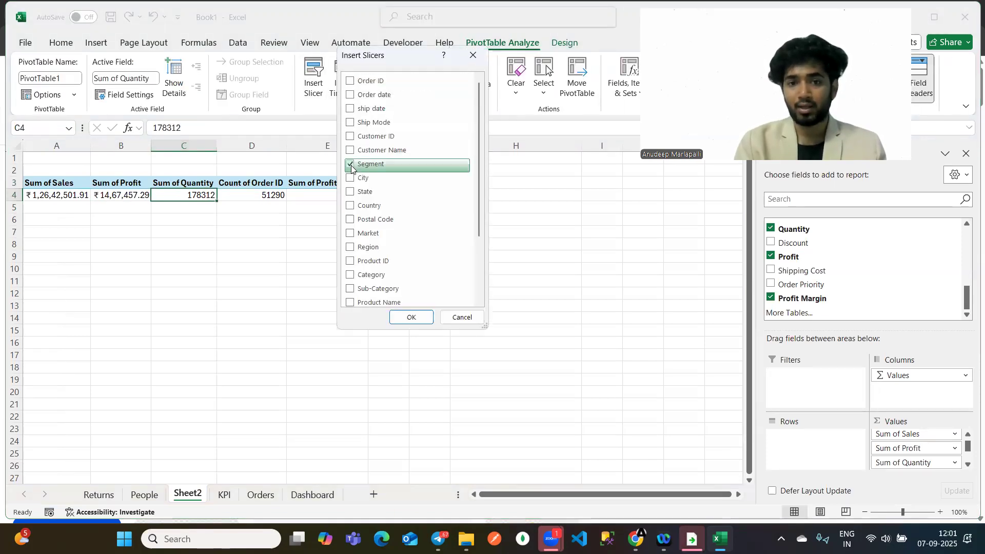
left_click(413, 316)
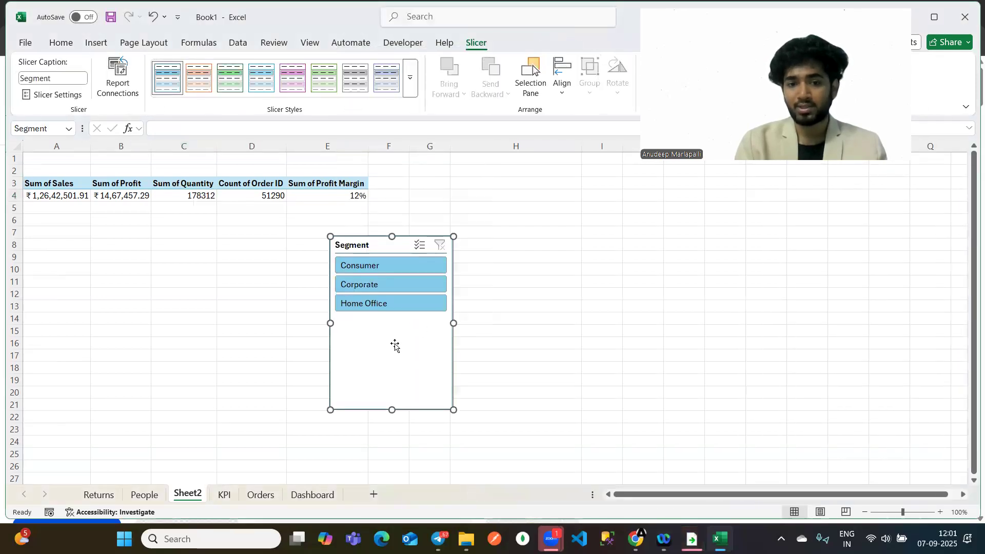
left_click_drag(453, 410, 487, 355)
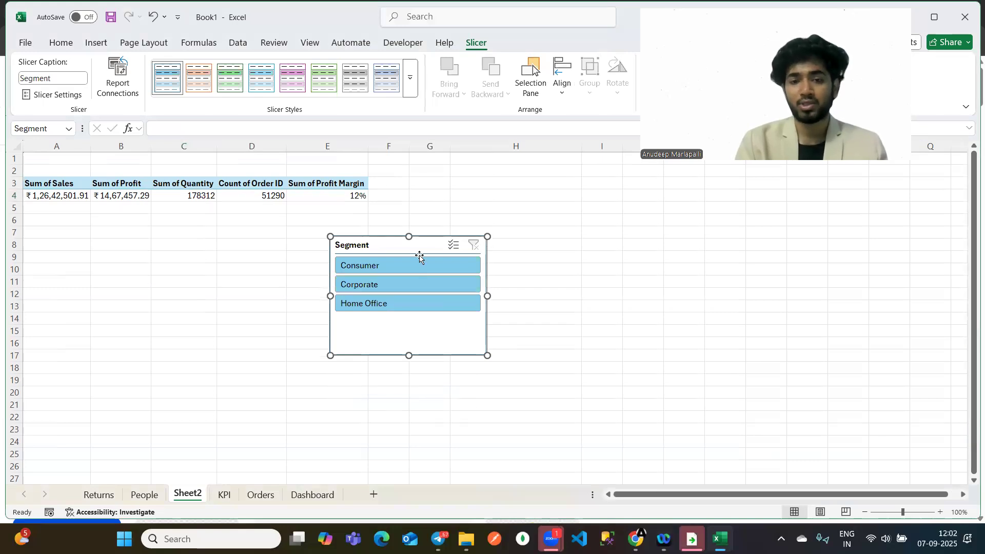
Filter the pivot table by Consumer, Corporate and Home Office in turn to check the Segment slicer.
left_click(393, 269)
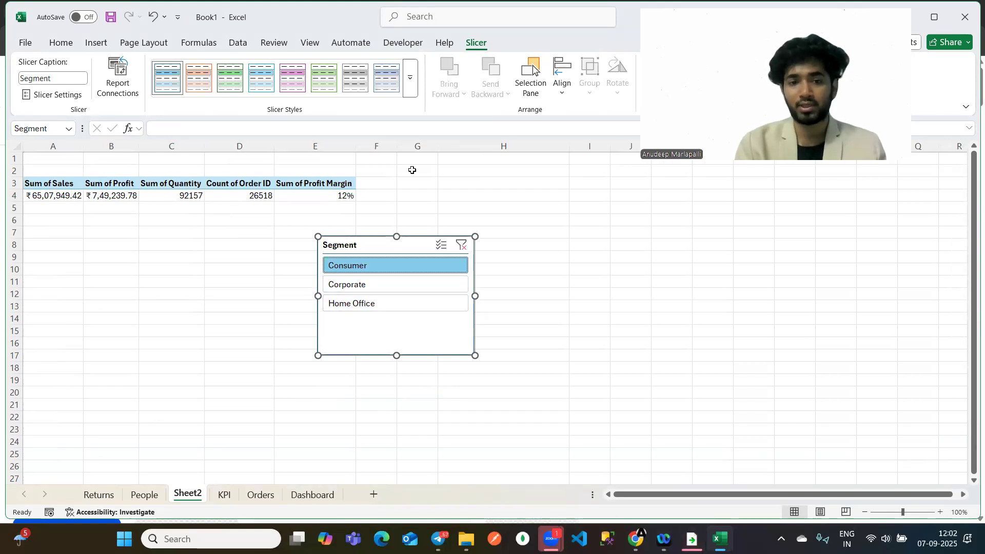
left_click(362, 285)
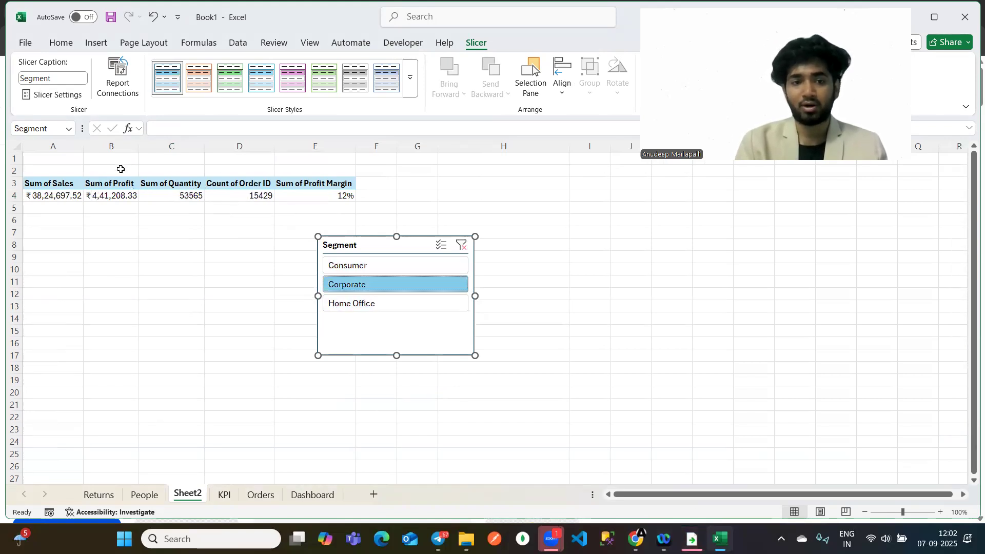
left_click(378, 307)
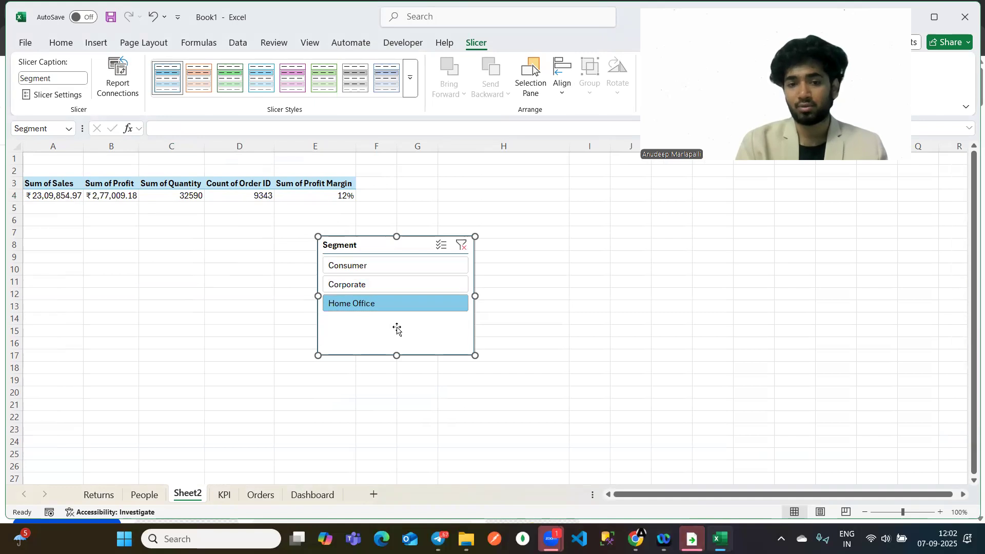
Arrange the Segment slicer's buttons in 3 columns and resize it to about 1.78 cm high and 8.78 cm wide.
left_click_drag(412, 326, 440, 243)
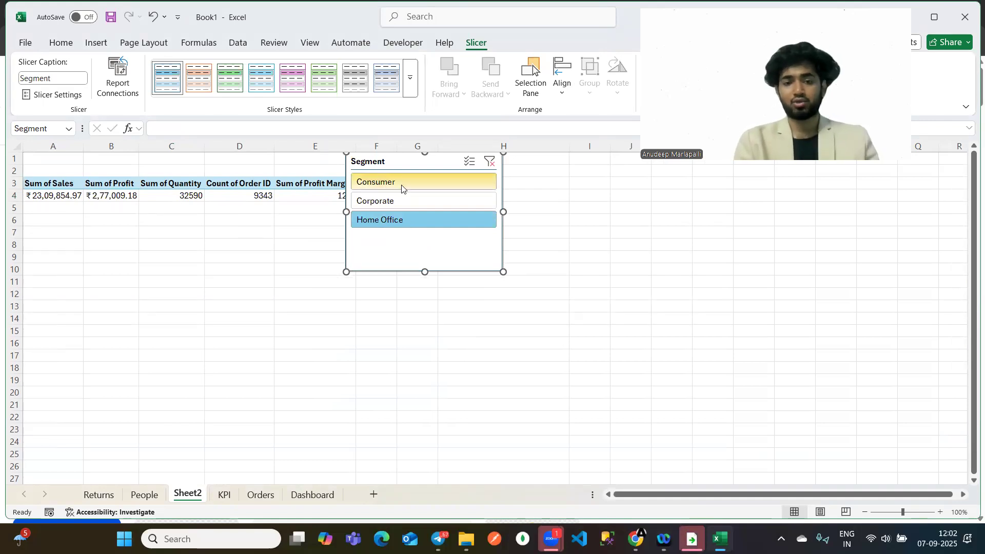
right_click(406, 244)
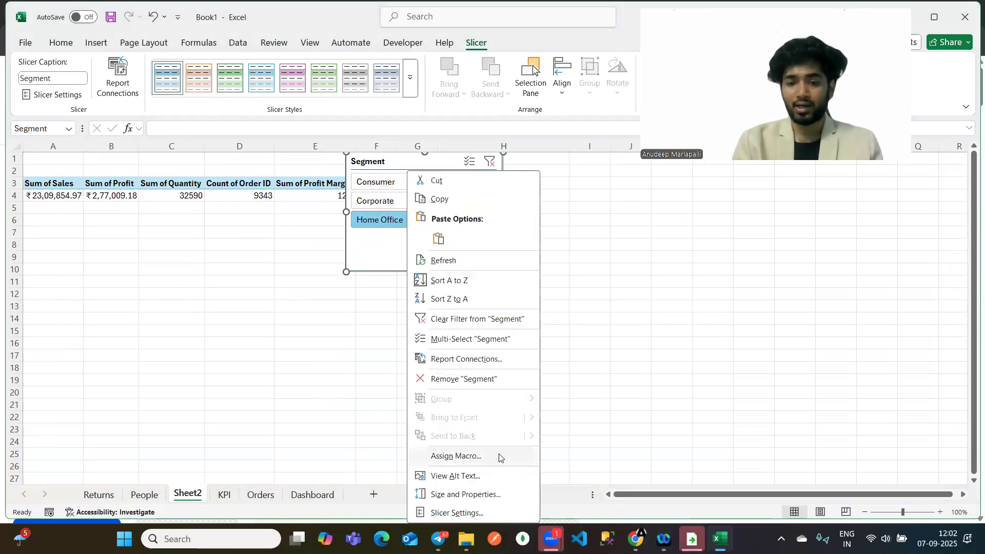
key("Escape")
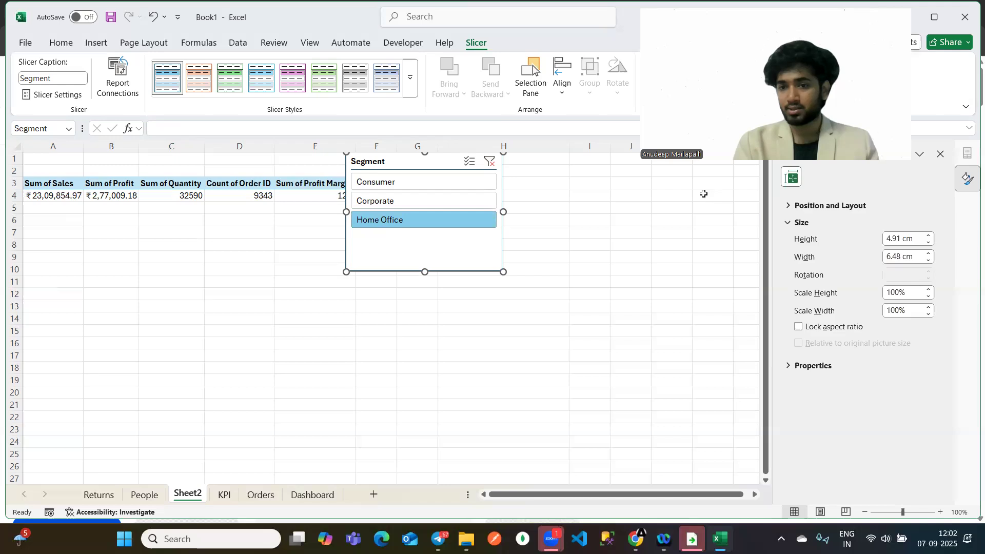
left_click(793, 207)
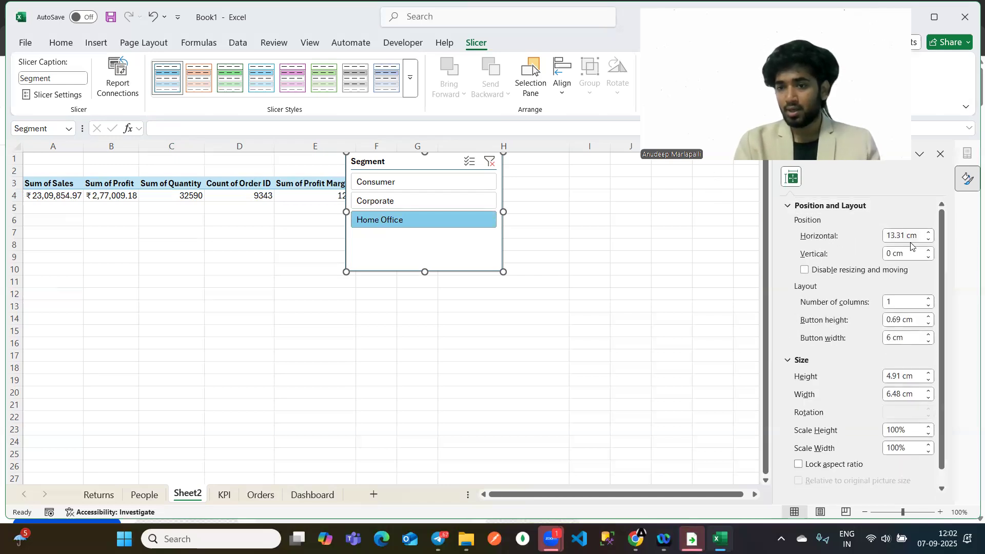
left_click(897, 303)
type("3")
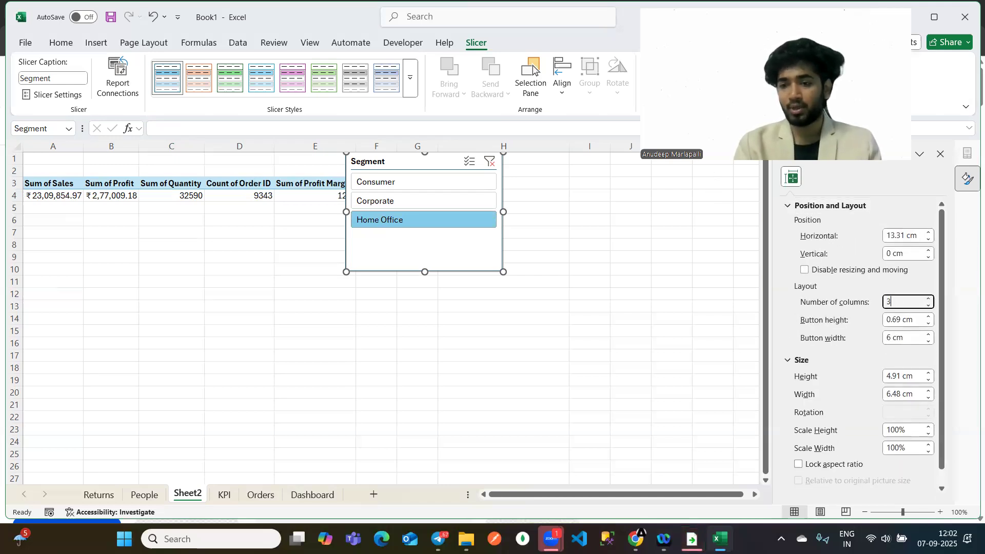
key("Return")
left_click_drag(504, 272, 559, 196)
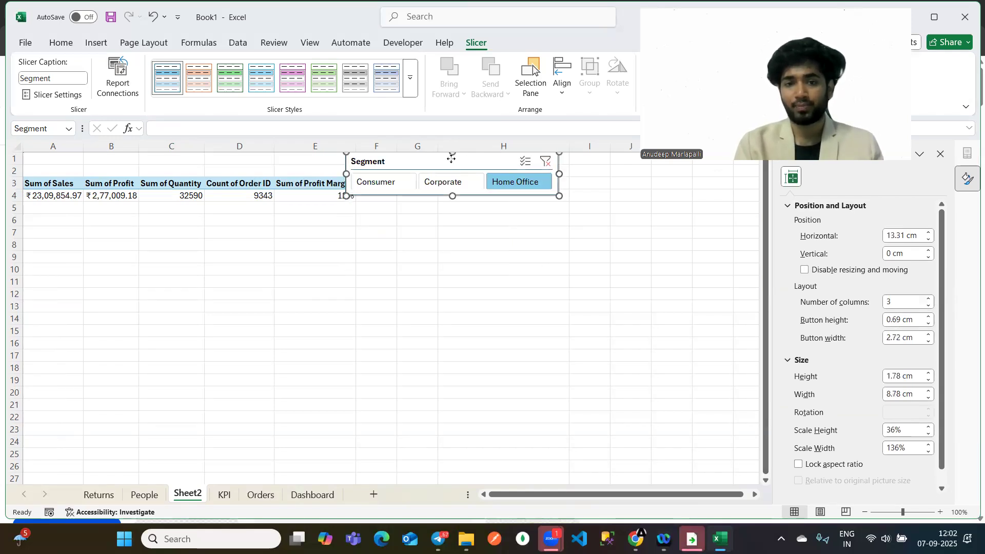
Move the Segment slicer from Sheet2 to the Dashboard sheet, beside the Sum of Profit Margin card, and close the formatting pane.
key("Escape")
key("Delete")
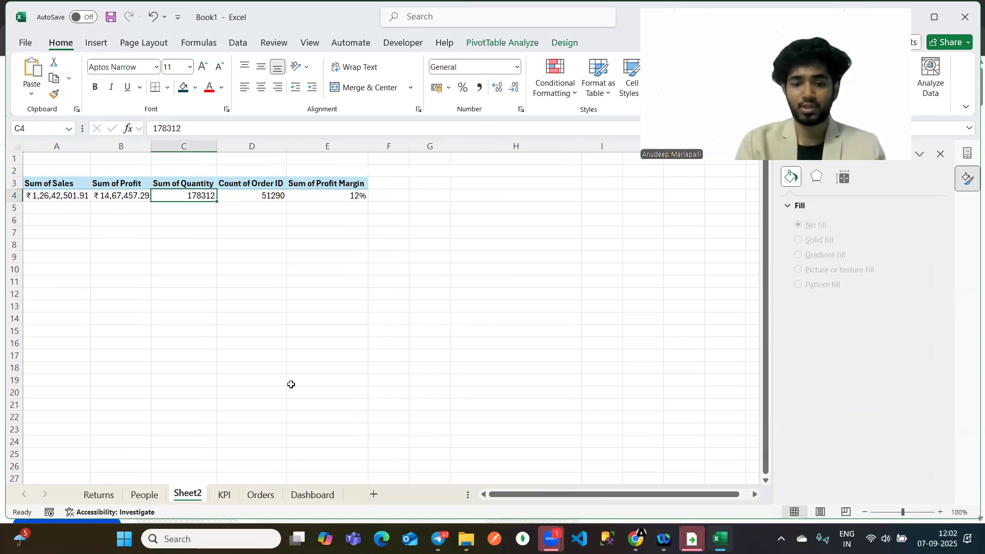
left_click(321, 495)
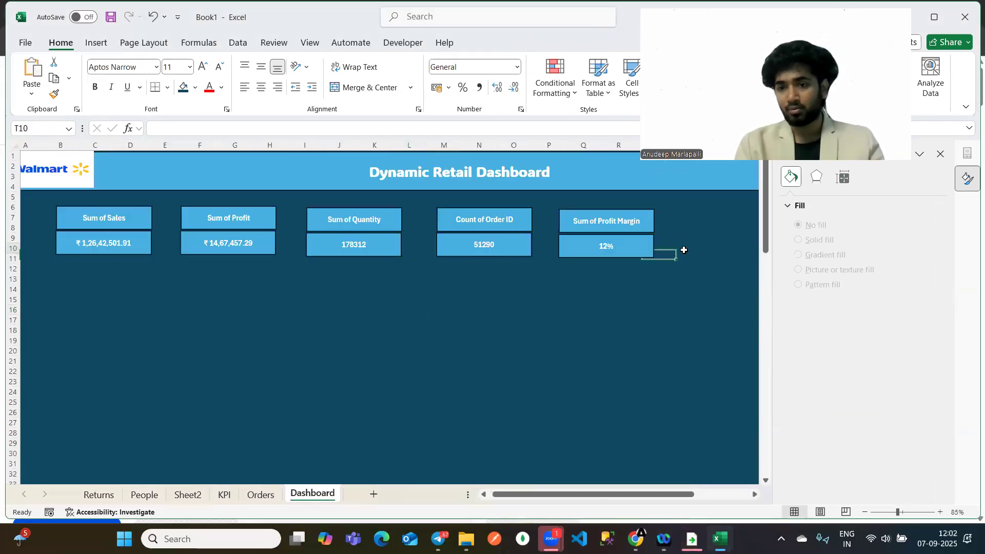
left_click(940, 154)
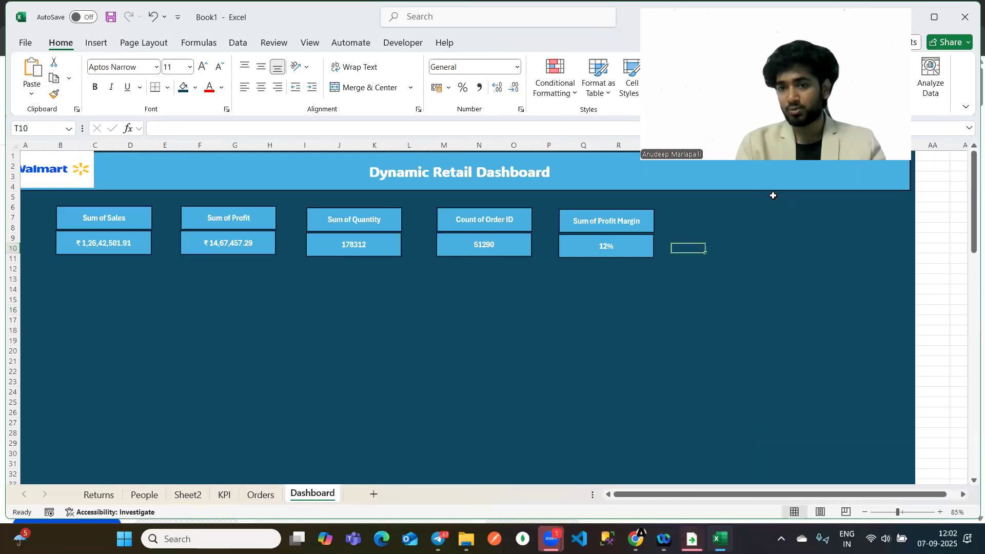
left_click(706, 205)
key("ctrl+v")
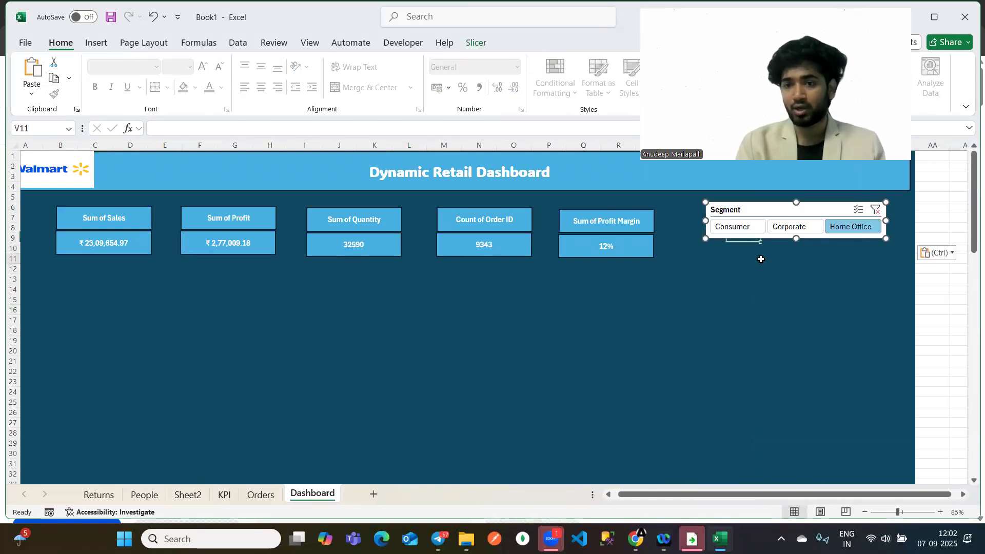
Filter the KPI cards by Corporate, Consumer and Home Office with the Segment slicer to check them, and clear the filter.
left_click(761, 259)
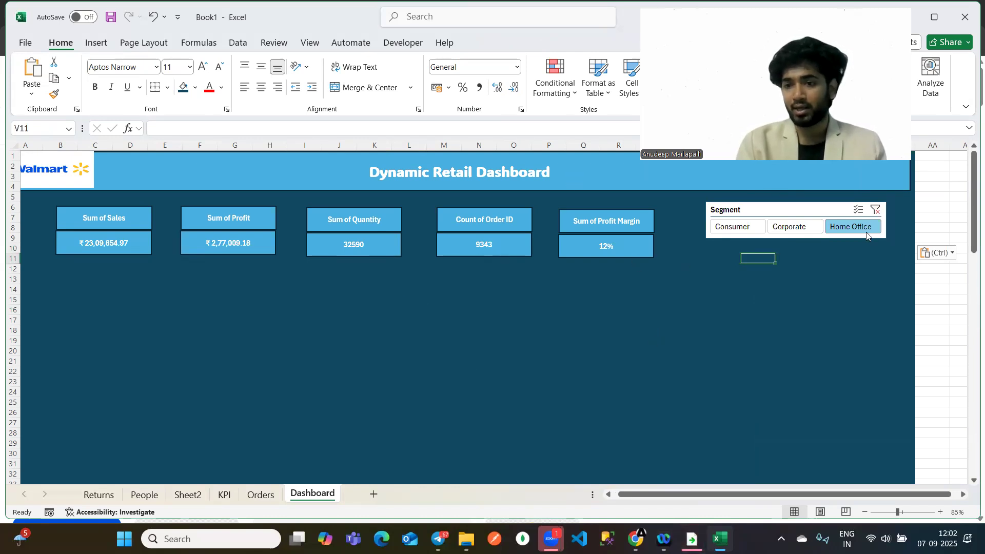
left_click(807, 224)
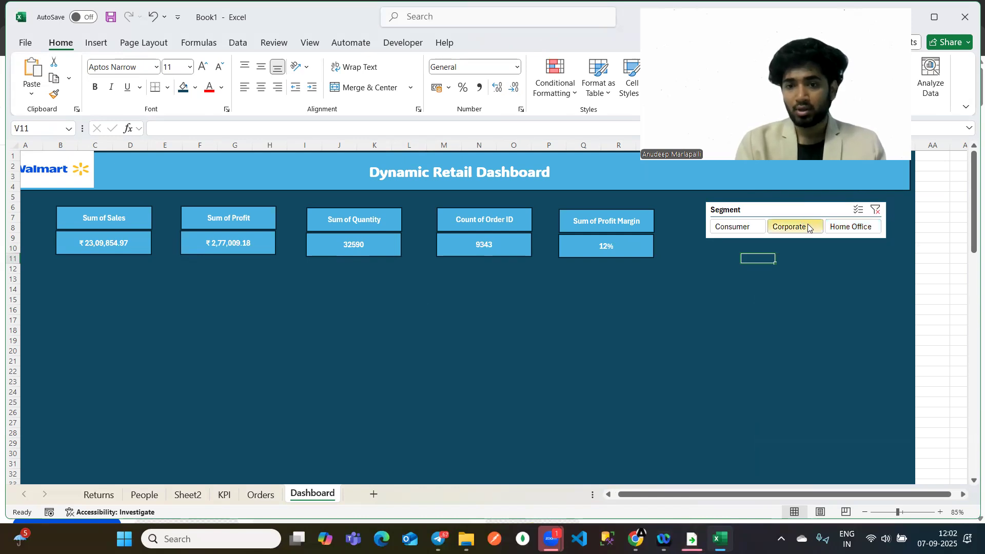
left_click(736, 229, "ctrl")
left_click(737, 228)
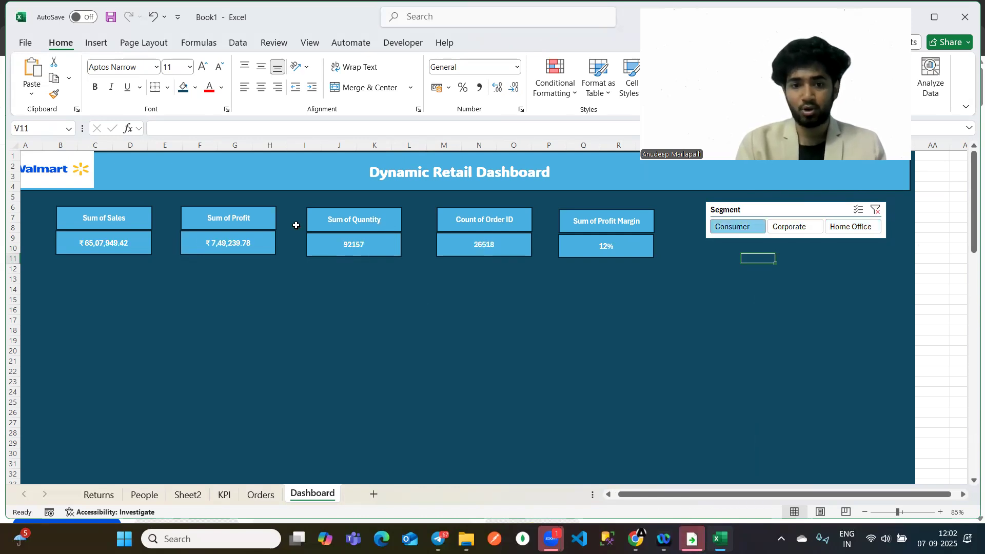
left_click(785, 227)
left_click(869, 231)
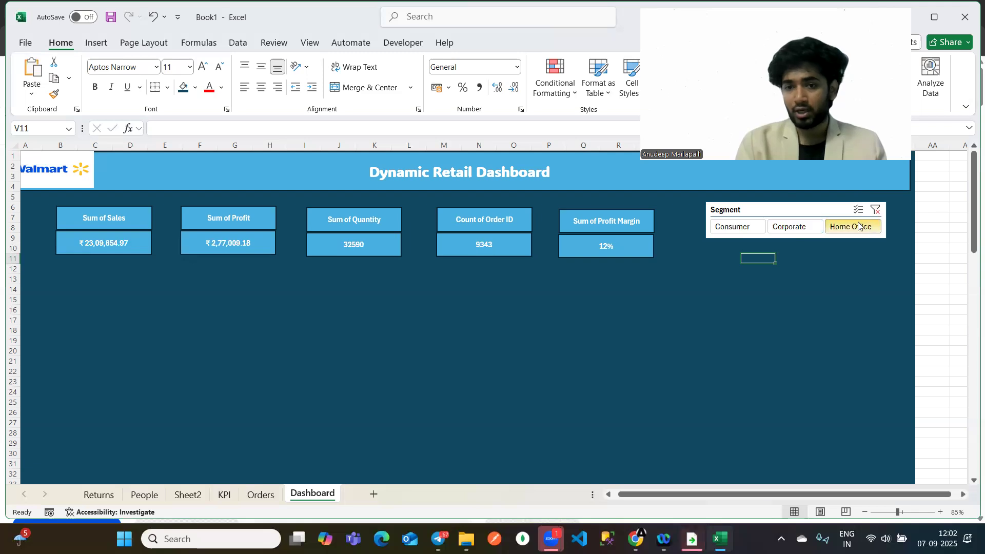
left_click(734, 227)
left_click(790, 229)
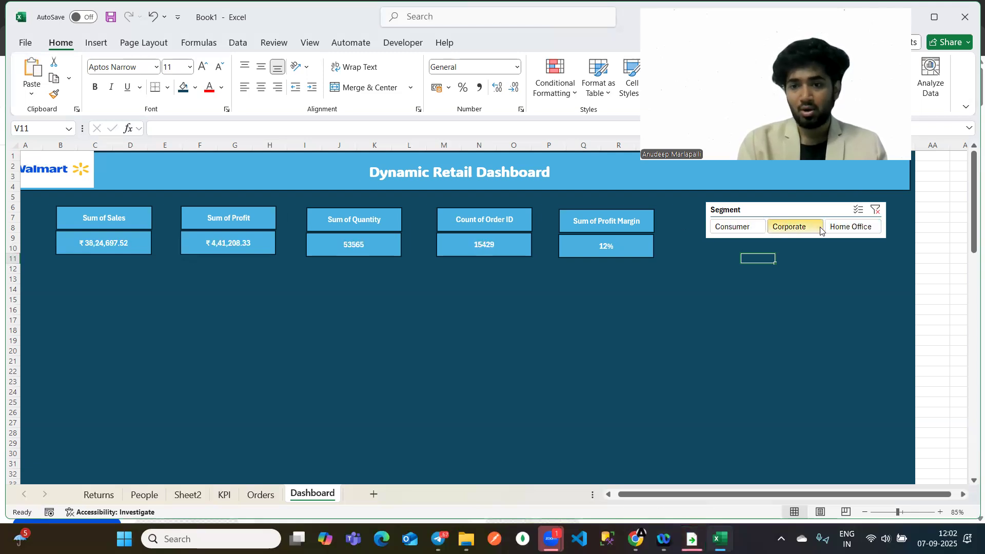
left_click(842, 227)
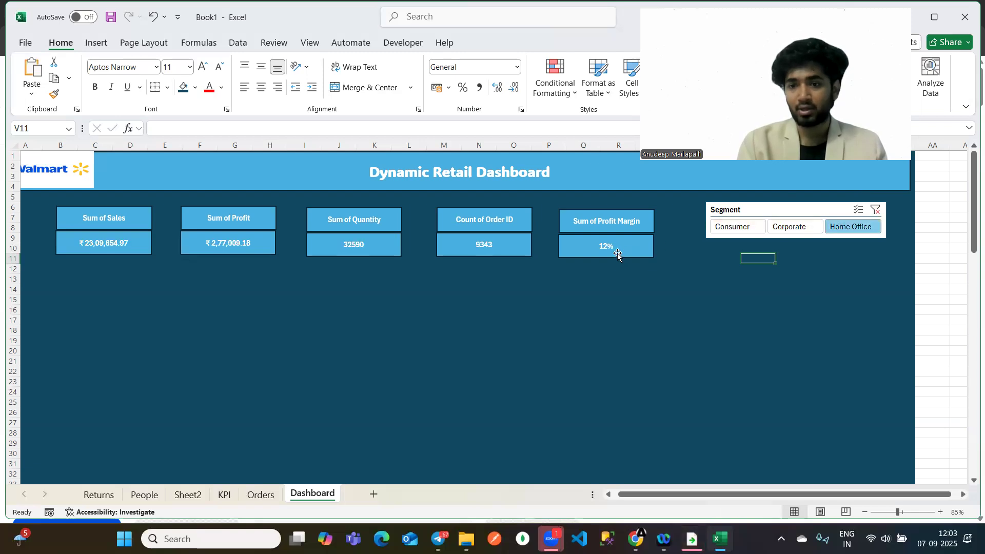
left_click(876, 212)
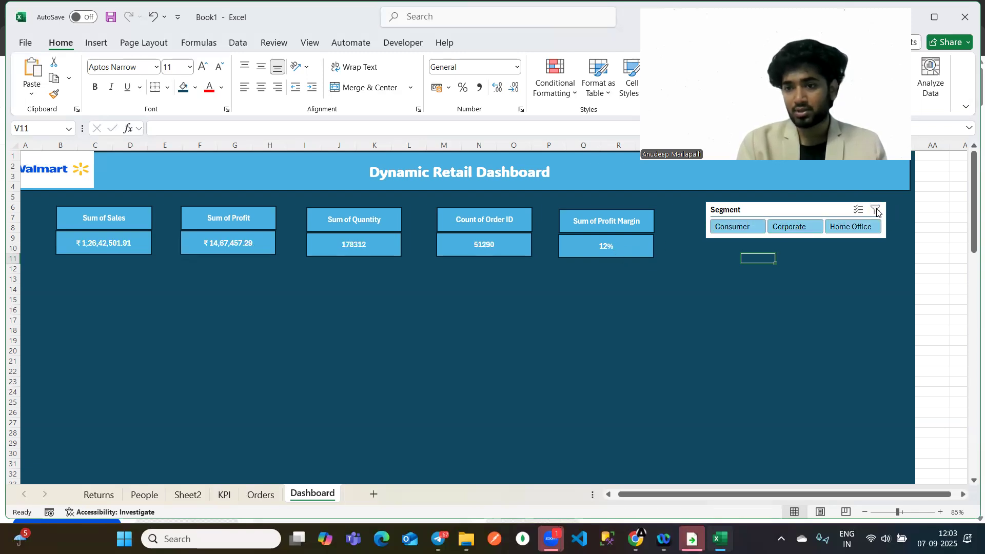
Move the Segment slicer just beneath the title banner, recheck the cards for Consumer, Corporate and Home Office, and clear its filter.
left_click_drag(771, 209, 786, 198)
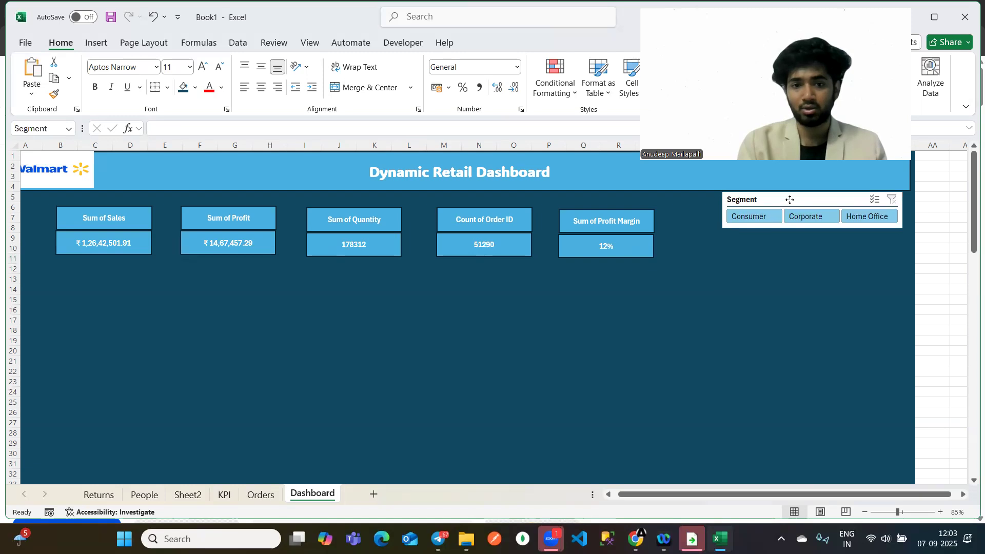
left_click(754, 215)
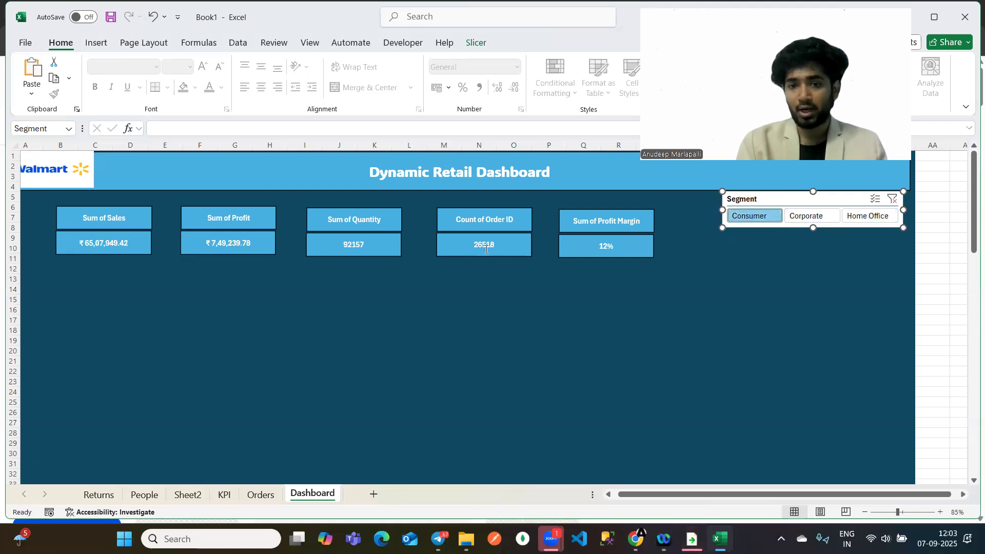
left_click(794, 217)
left_click(868, 216)
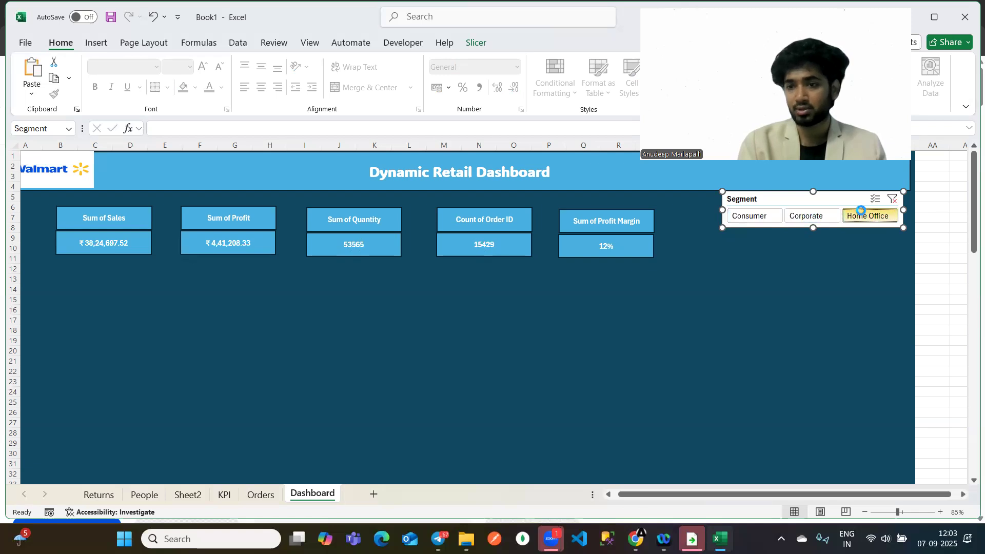
left_click(892, 199)
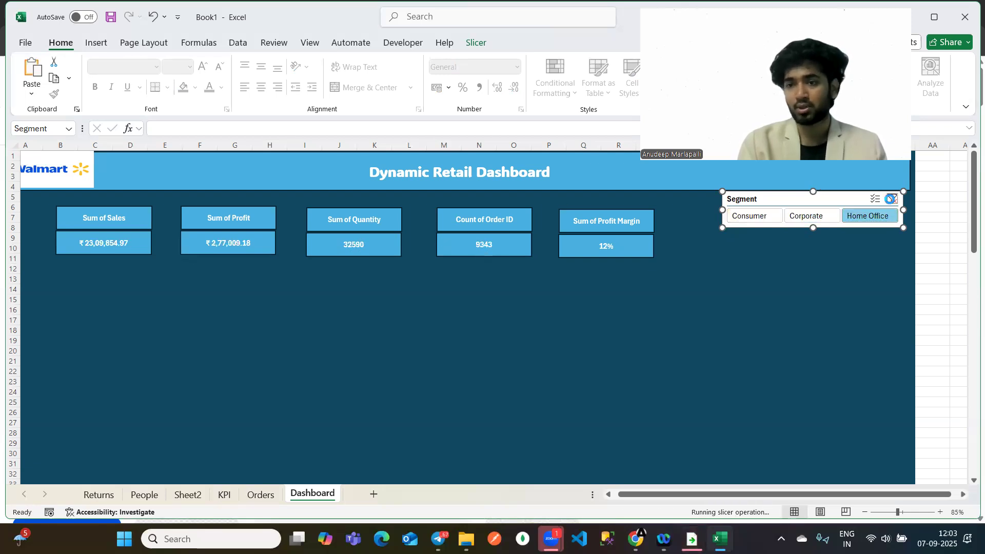
left_click(353, 290)
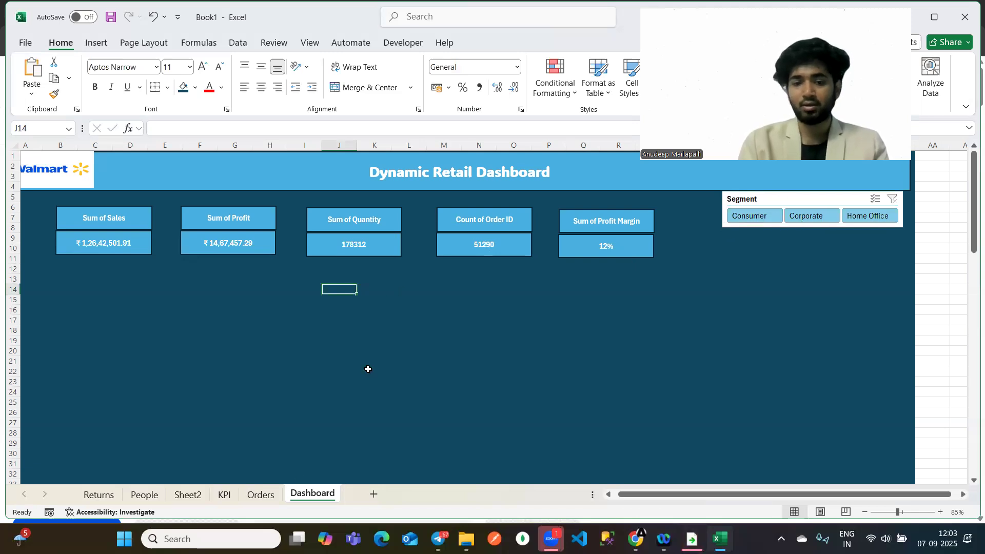
Insert a Category slicer for the KPI pivot table on Sheet2.
left_click(188, 495)
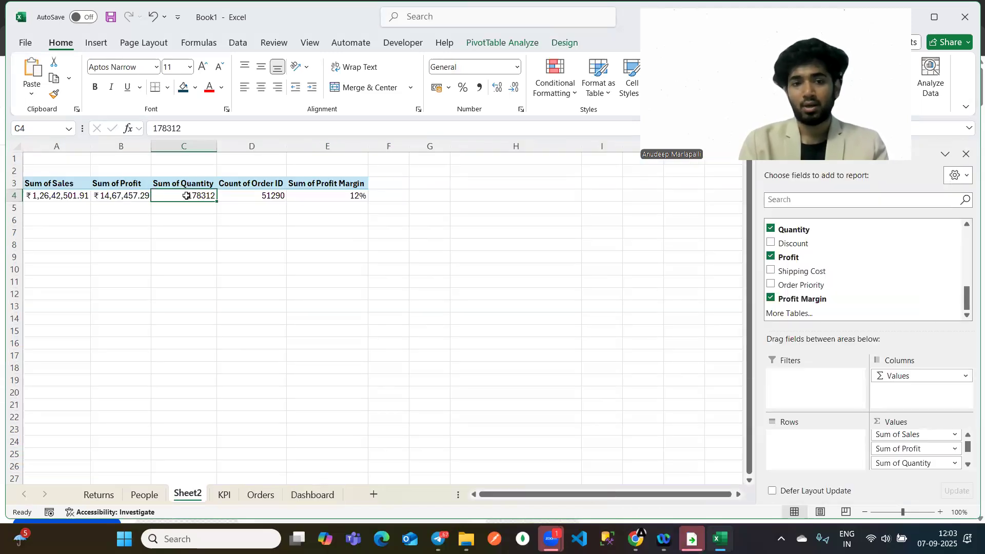
left_click(488, 41)
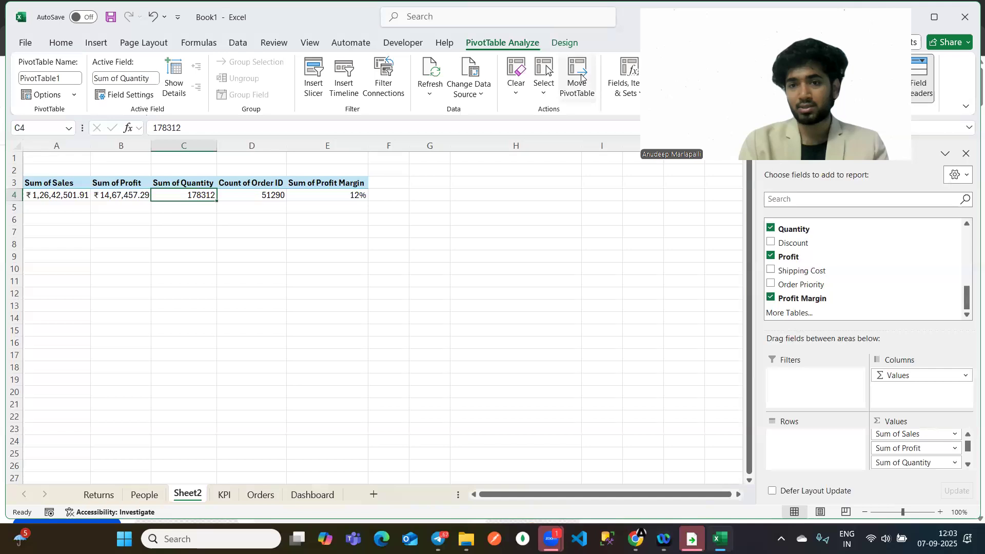
left_click(319, 91)
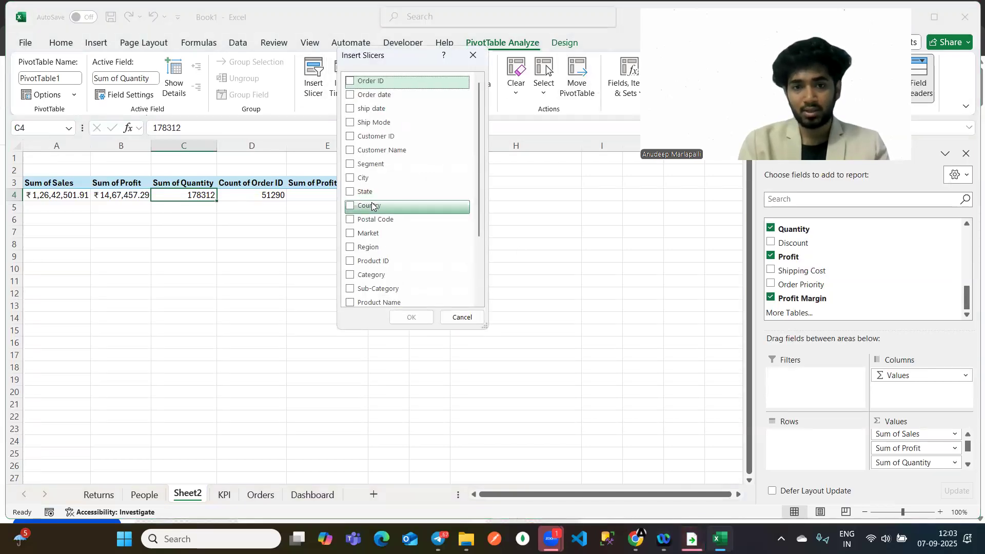
scroll(390, 184, "down", 2)
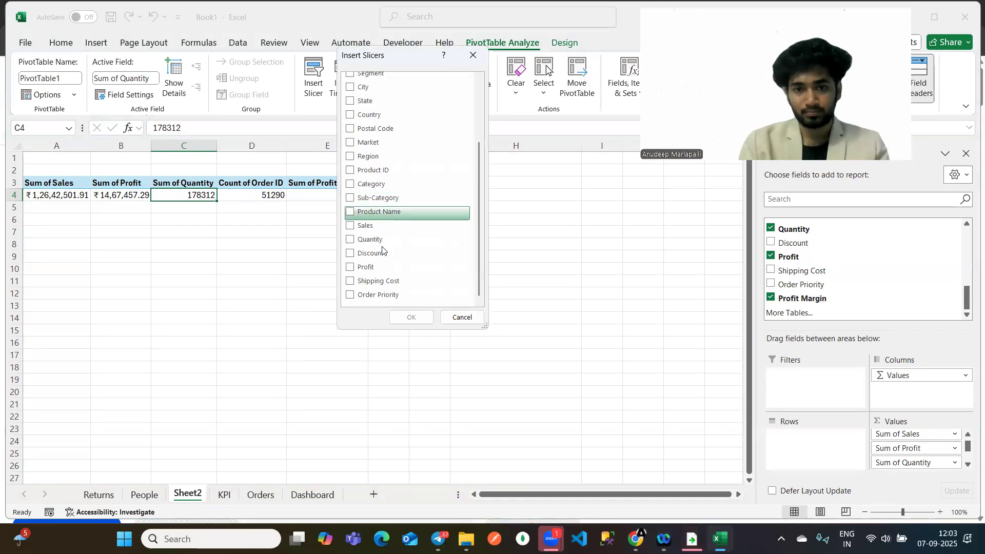
scroll(404, 87, "up", 3)
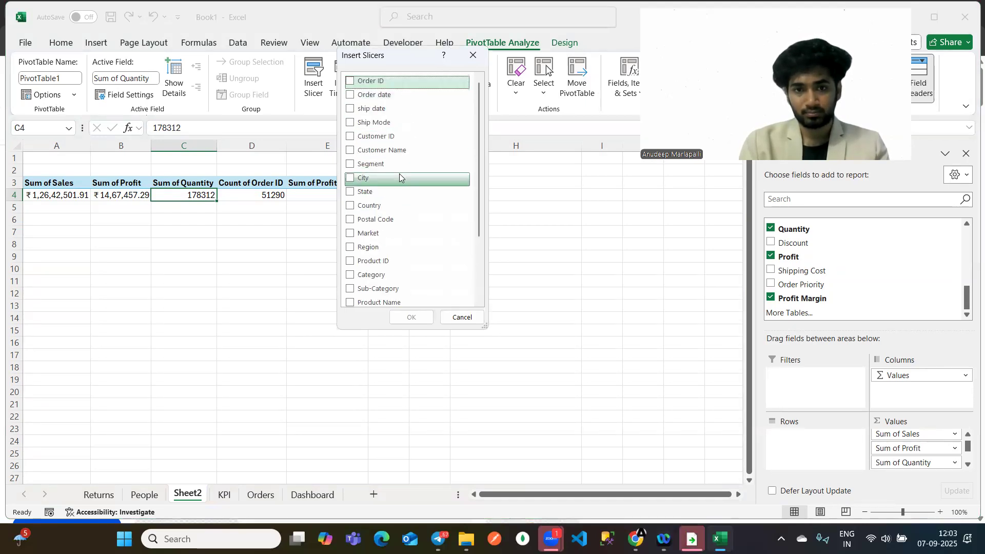
scroll(399, 176, "down", 2)
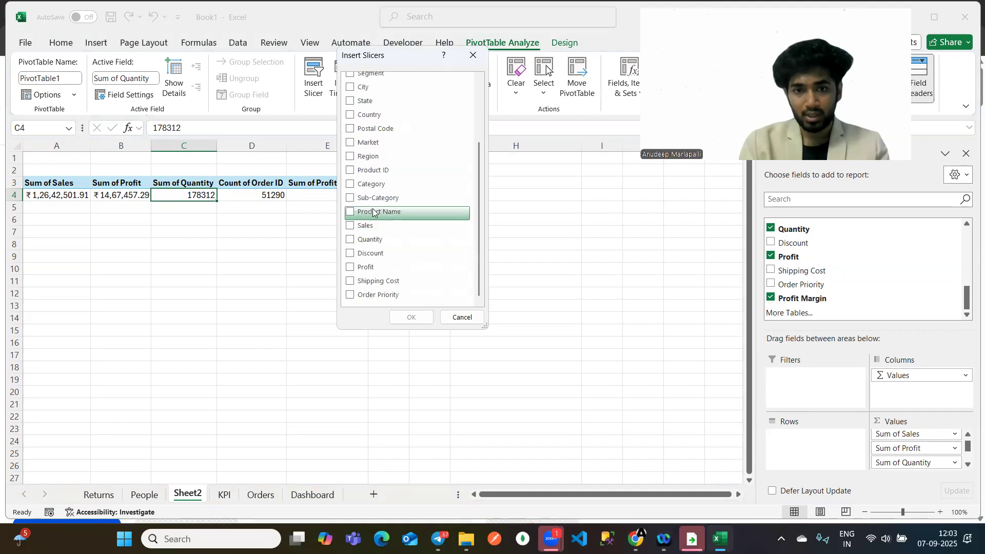
left_click(349, 190)
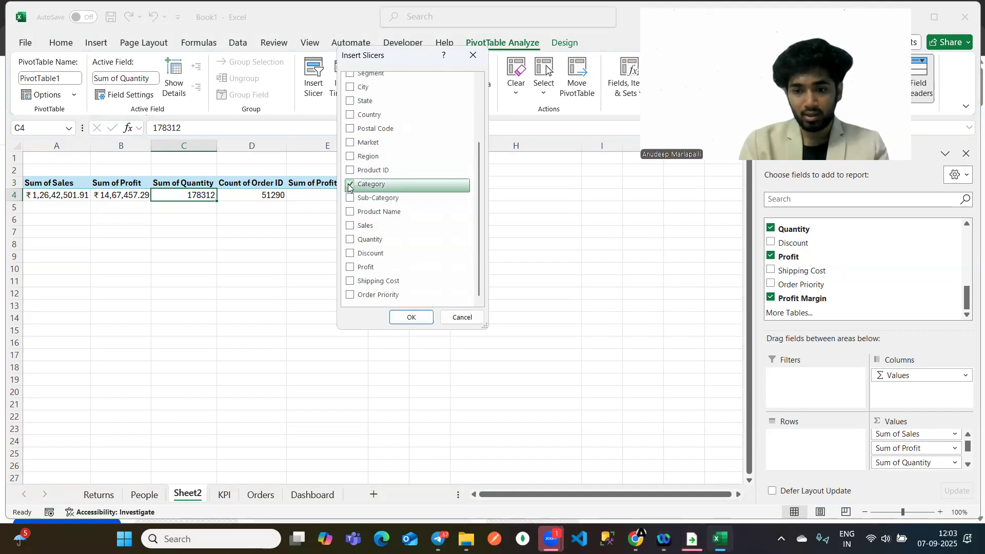
left_click(413, 318)
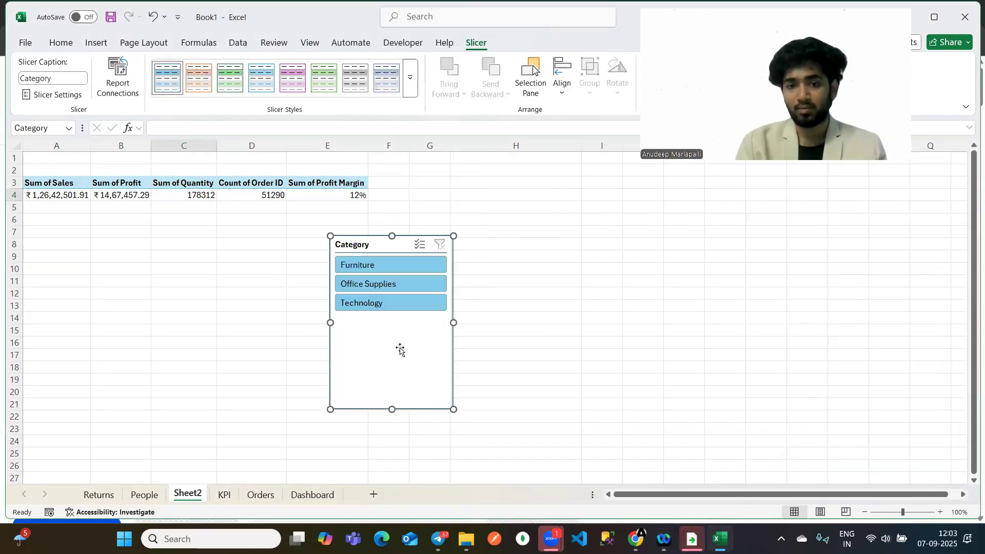
Arrange the Category slicer's buttons in 3 columns and resize it to about 2.5 cm high and 8.72 cm wide.
right_click(375, 312)
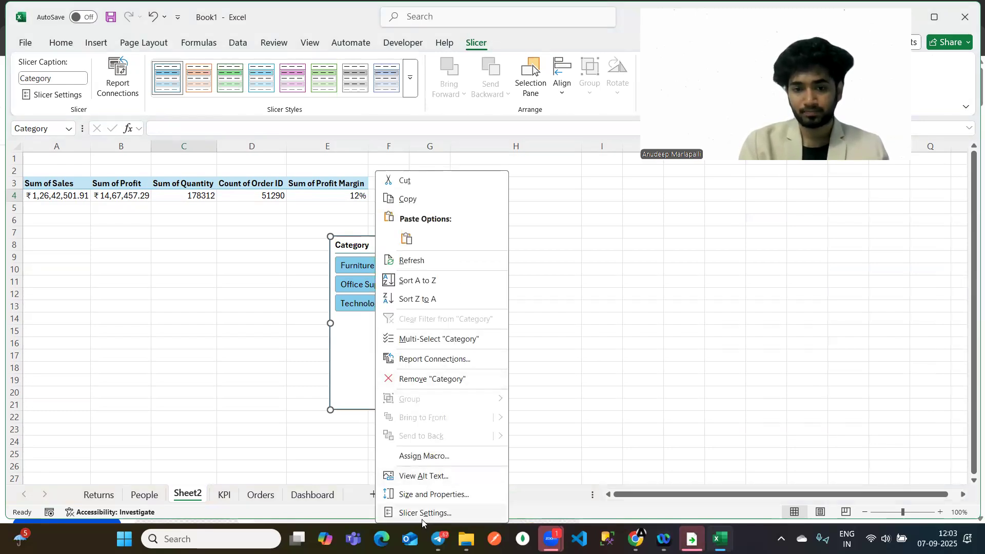
left_click(420, 499)
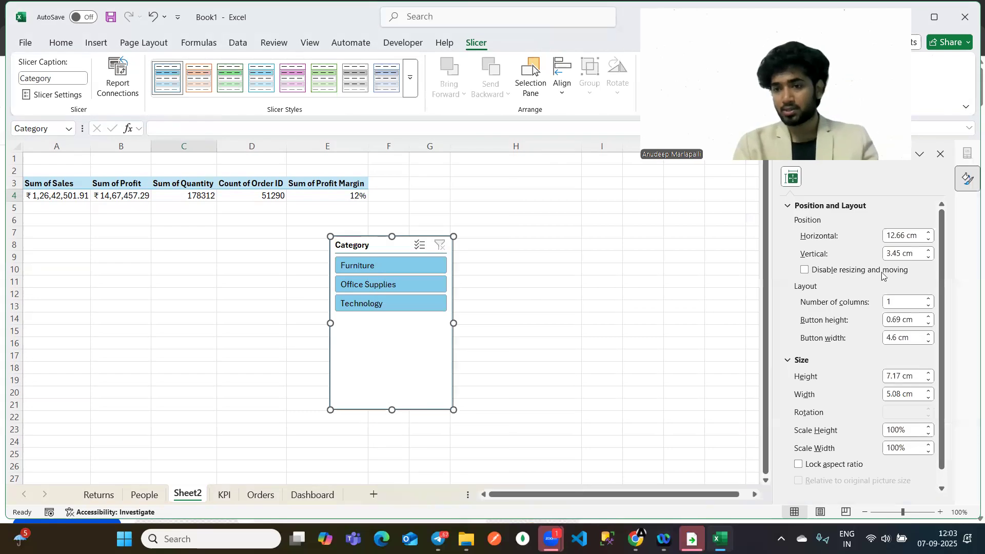
left_click(895, 301)
key("BackSpace")
type("3")
key("Return")
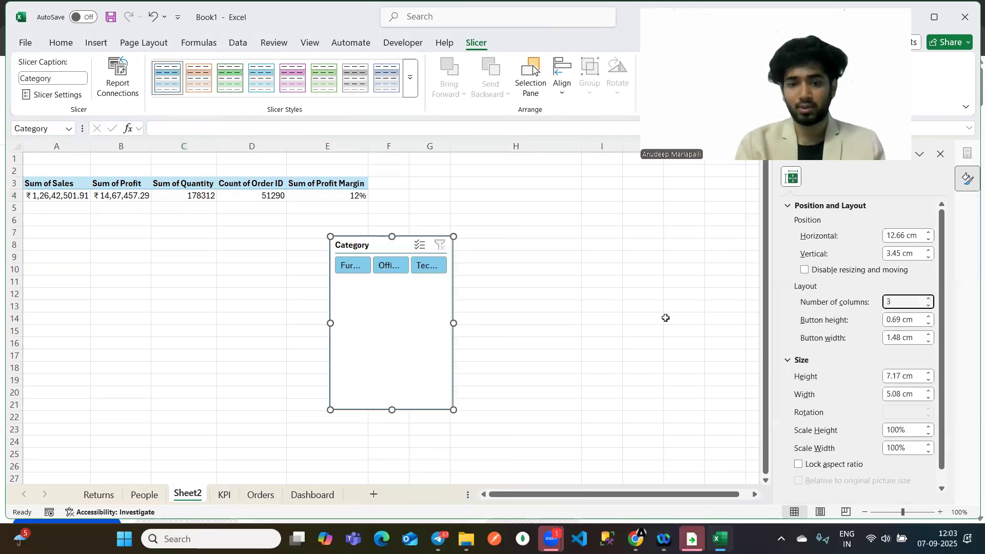
left_click_drag(454, 410, 541, 297)
Move the Category slicer from Sheet2 to the Dashboard sheet, close the formatting pane, and shorten and place it below the Segment slicer.
key("ctrl+x")
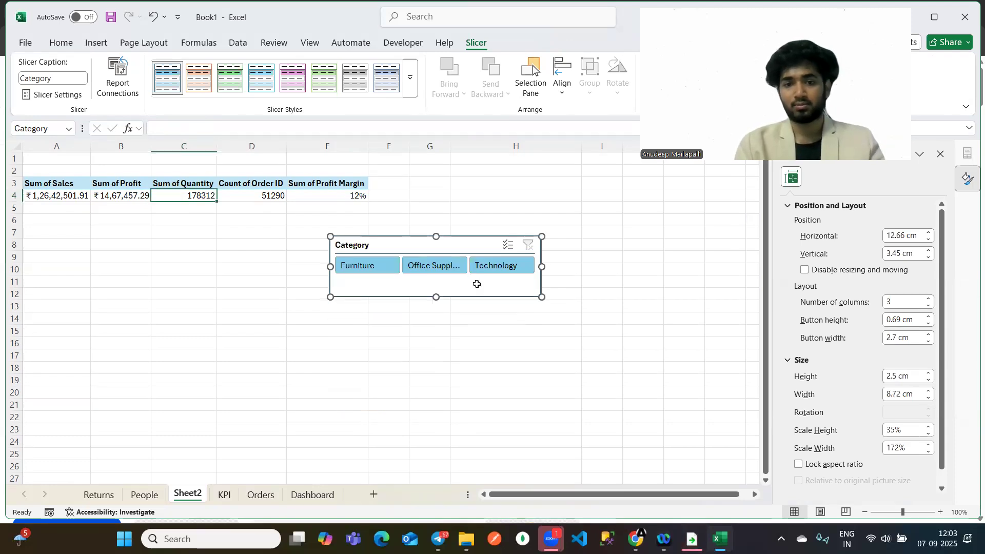
left_click(310, 495)
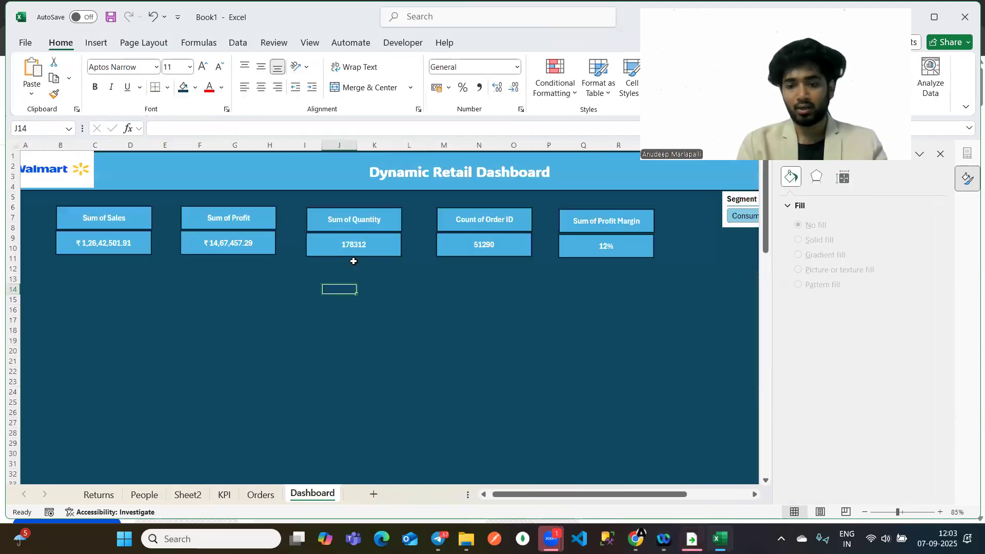
scroll(574, 239, "right", 3)
left_click(597, 250)
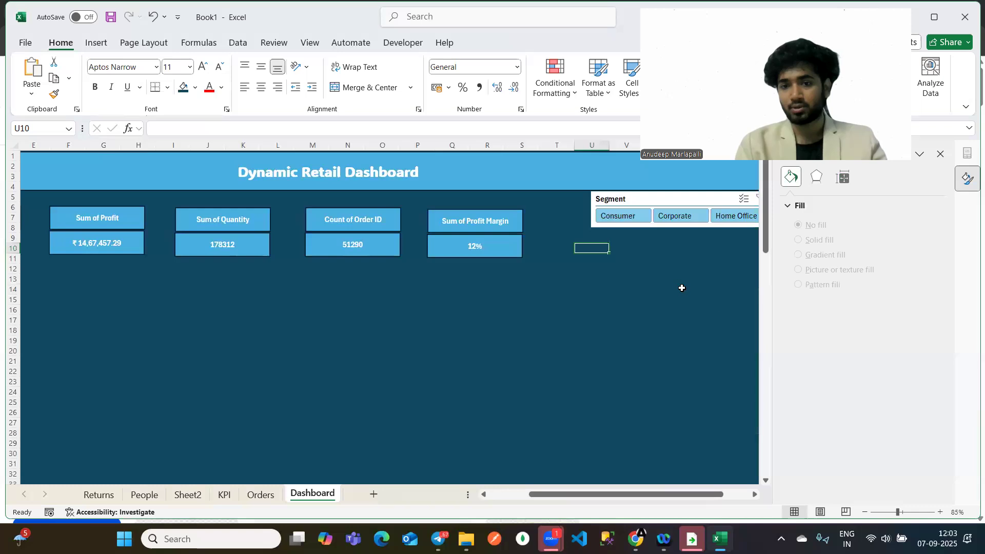
key("ctrl+v")
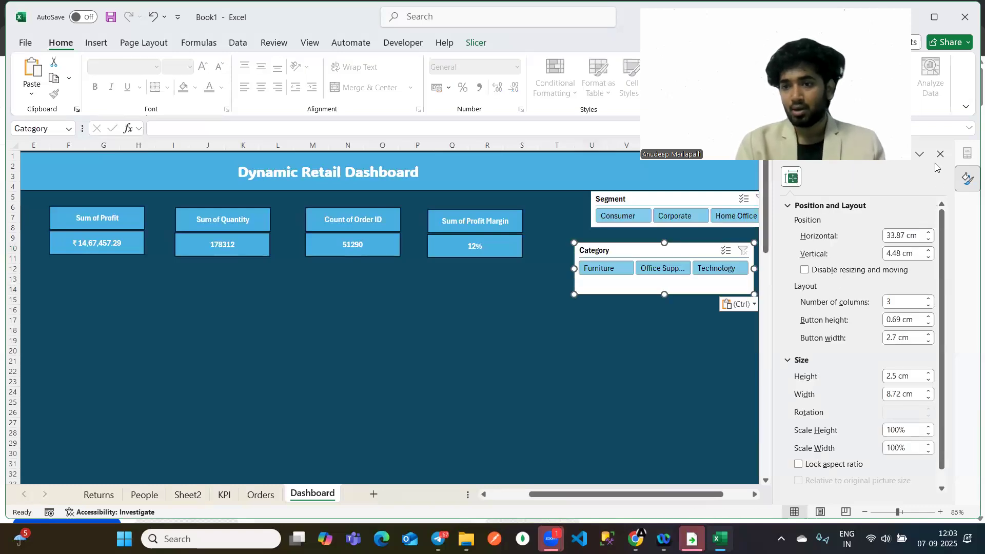
left_click(940, 154)
left_click_drag(655, 294, 679, 275)
Filter the dashboard's KPI cards by Office Supplies with the Category slicer.
left_click(682, 262)
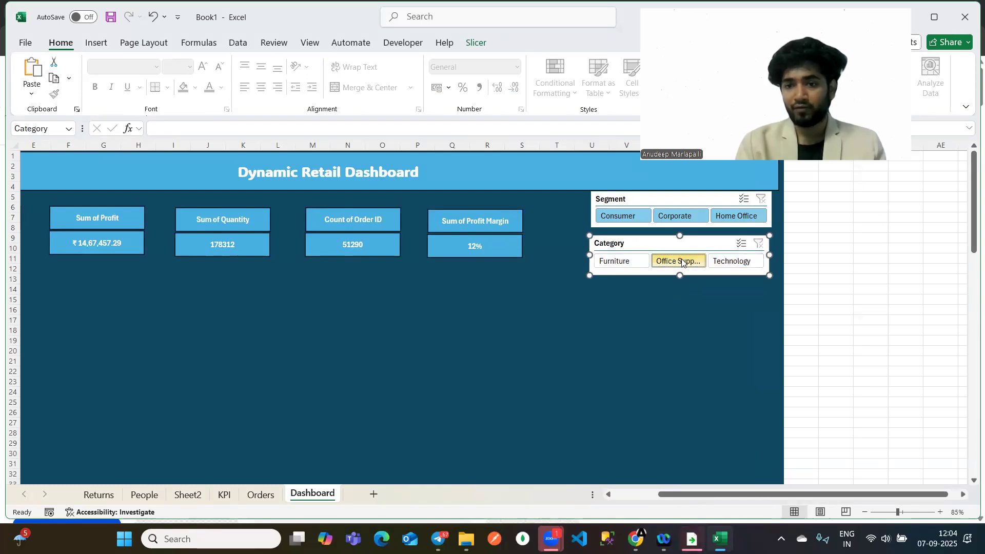
Check how the KPI cards respond to the Furniture, Office Supplies and Technology options of the Category slicer, and clear its filter.
scroll(441, 307, "left", 5)
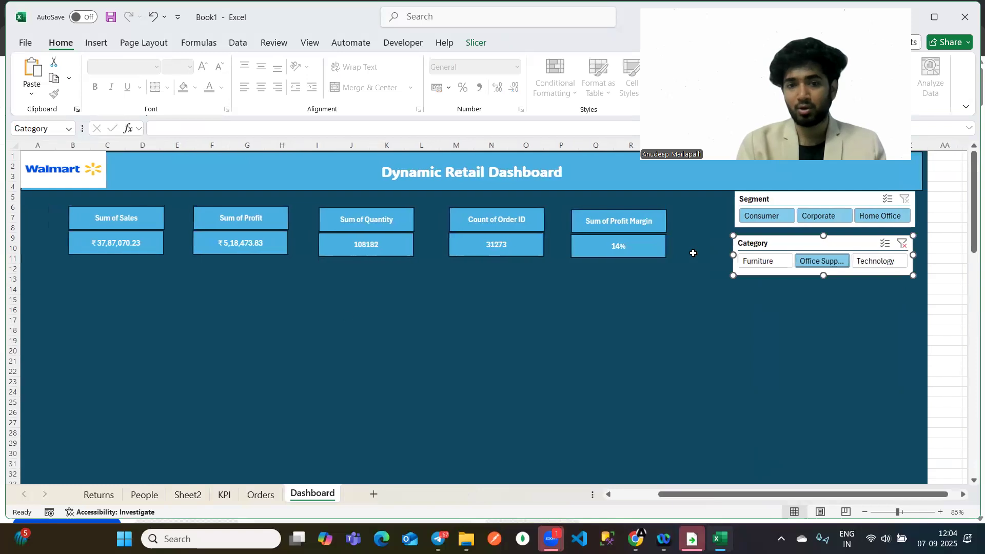
left_click(745, 261)
left_click(823, 260)
left_click(875, 261)
left_click(832, 260)
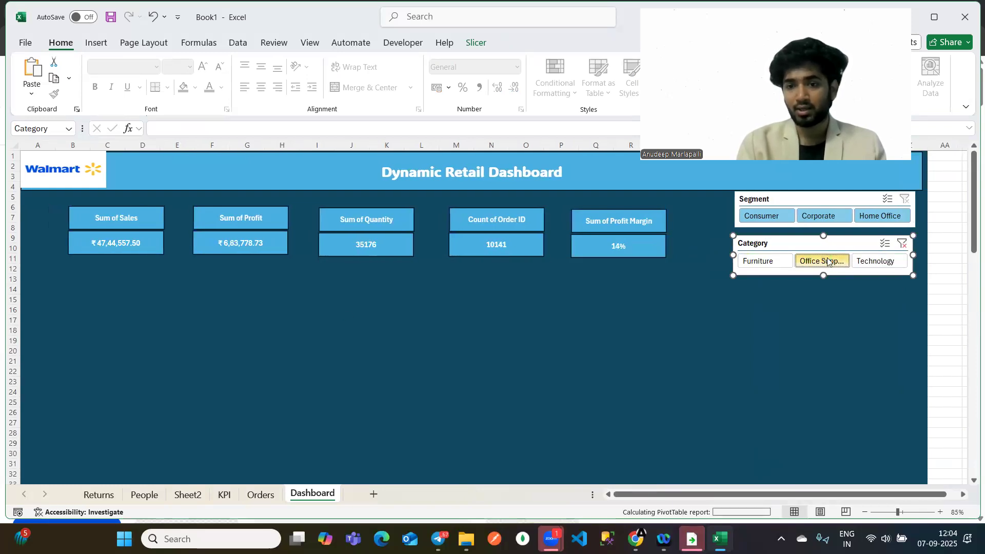
left_click(776, 261)
left_click(902, 244)
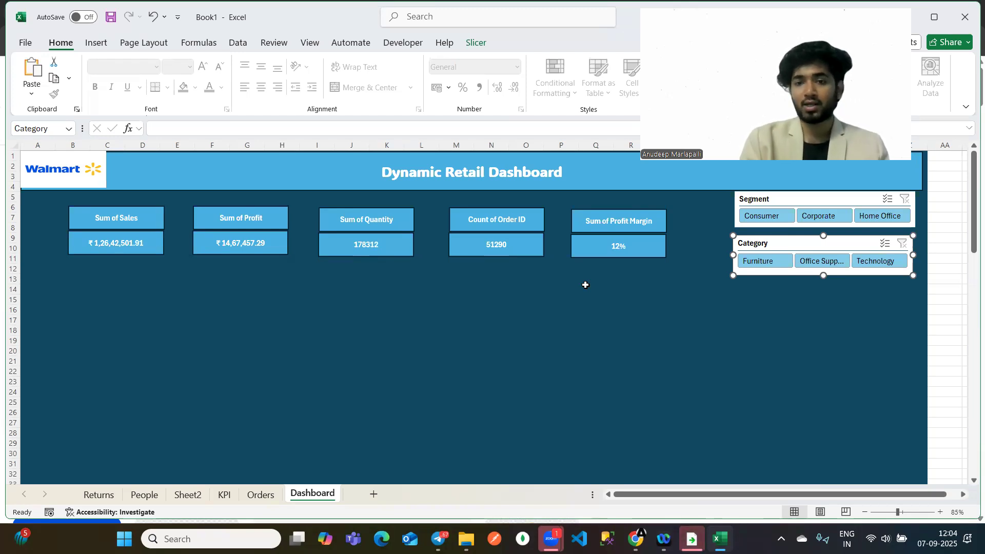
Check how the KPI cards respond to the Consumer, Corporate and Home Office options of the Segment slicer, and clear its filter.
left_click(758, 216)
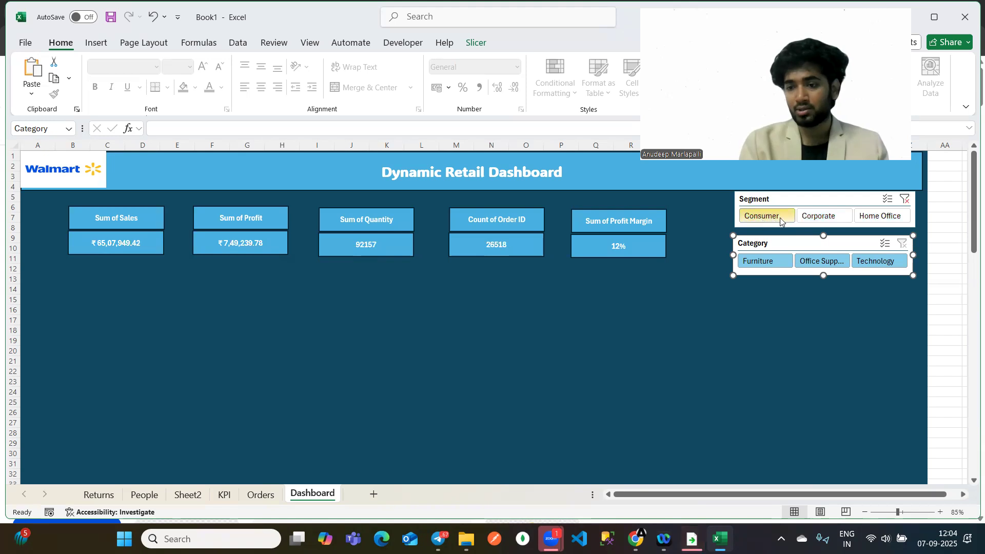
left_click(801, 217)
left_click(878, 215)
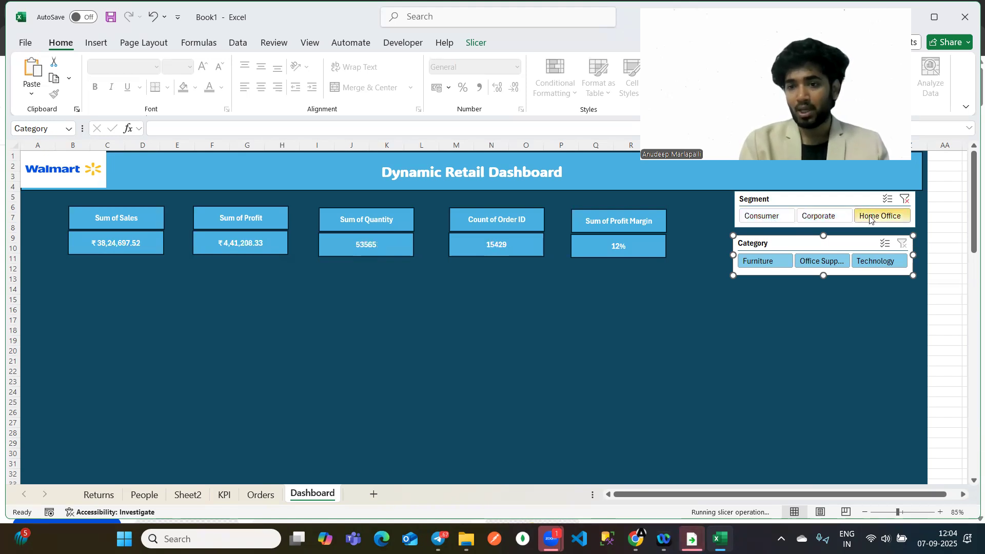
left_click(905, 198)
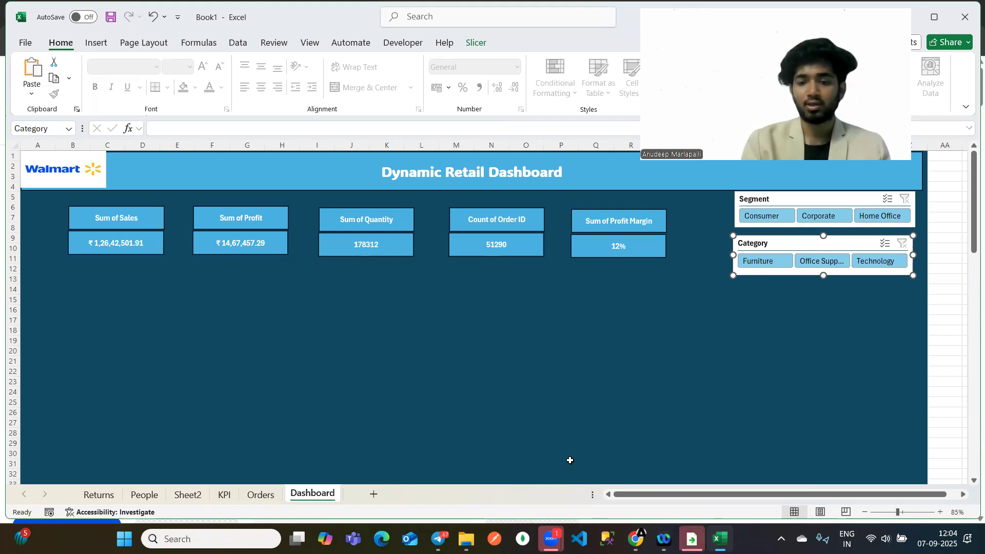
key("alt+Tab")
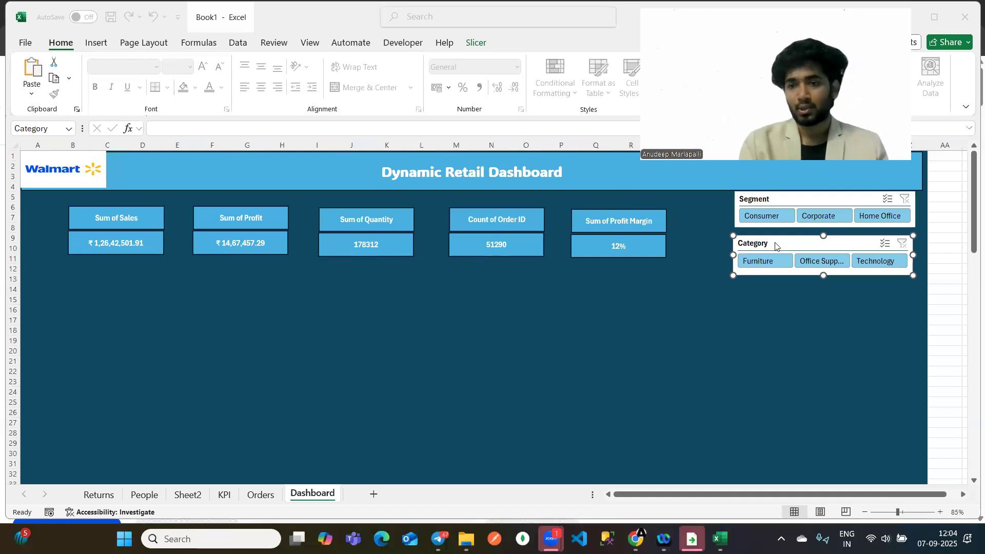
Widen the Segment slicer slightly on its left side, keeping its right edge in place.
left_click(751, 201)
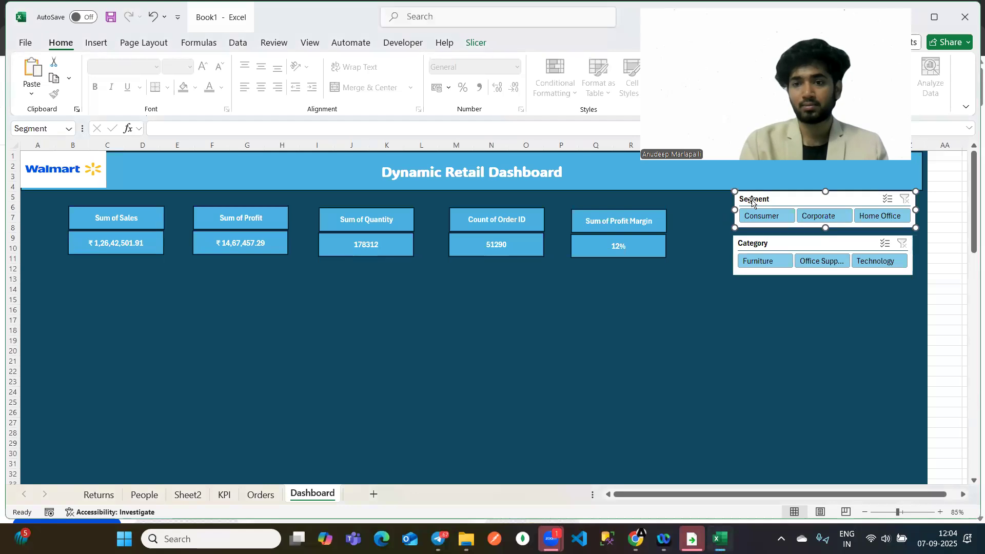
left_click_drag(731, 210, 726, 210)
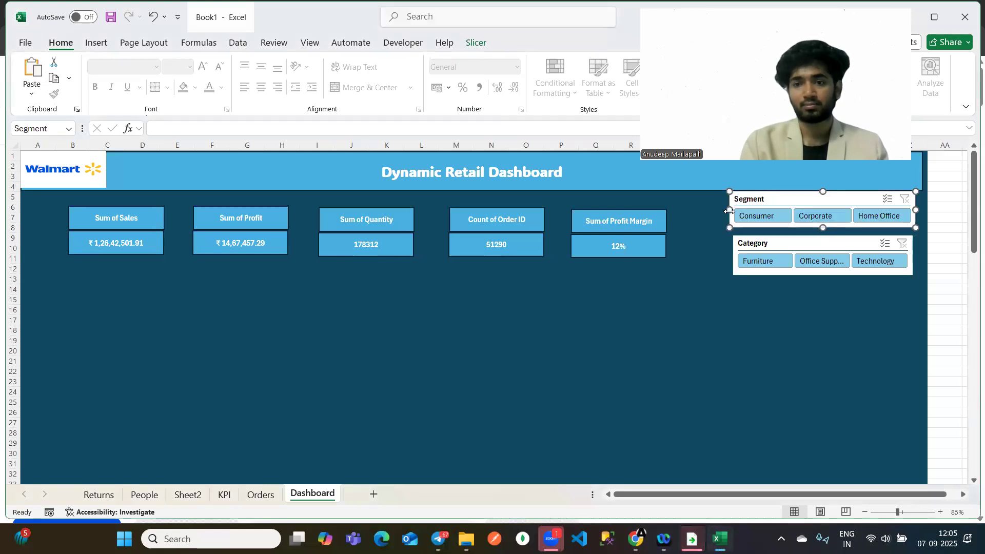
left_click(377, 95)
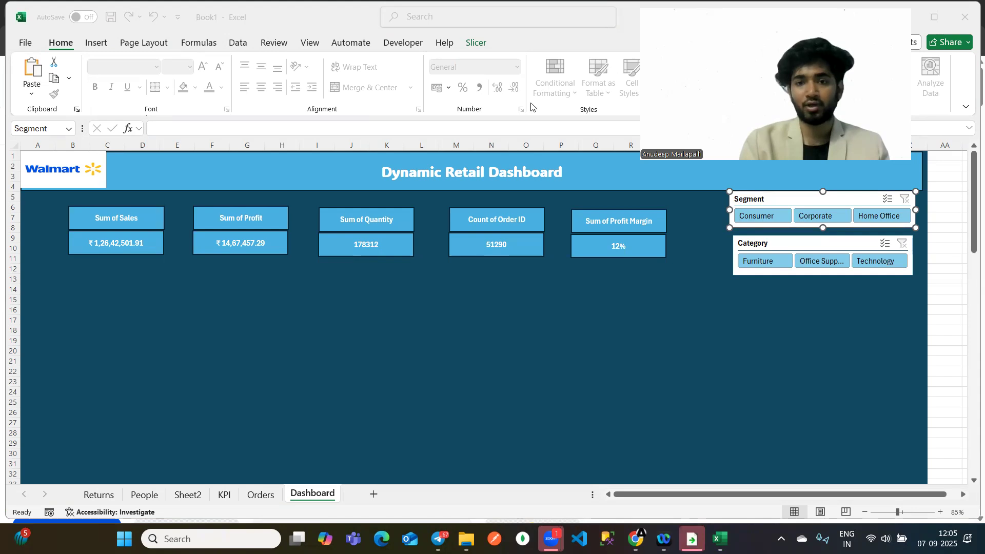
Add a new worksheet after the Dashboard sheet and name it Questions.
left_click(370, 493)
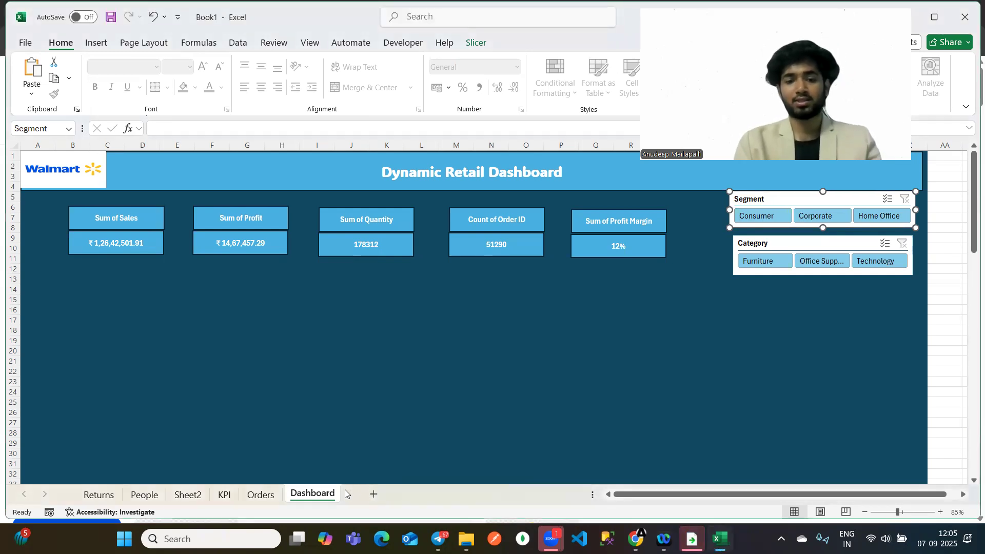
left_click(373, 494)
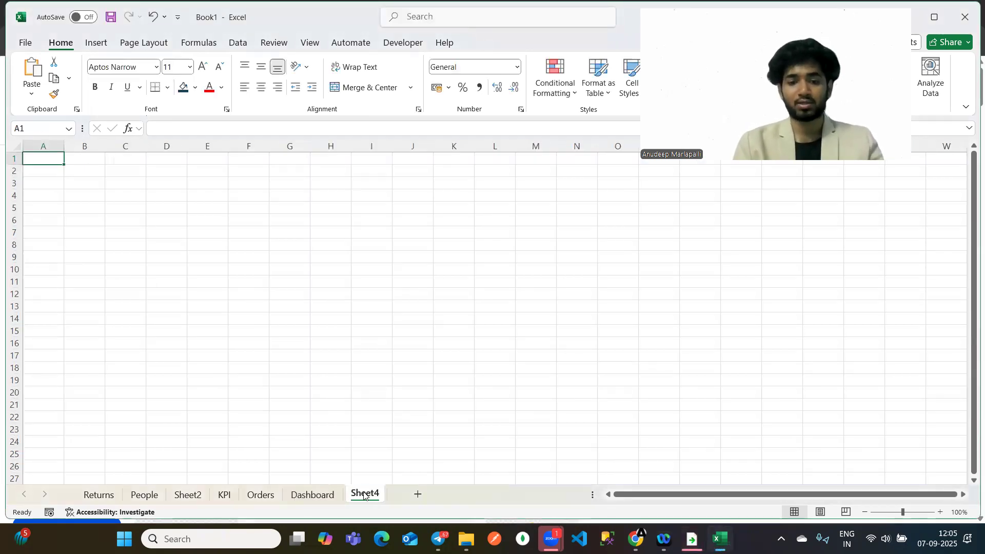
double_click(364, 493)
type("Questi")
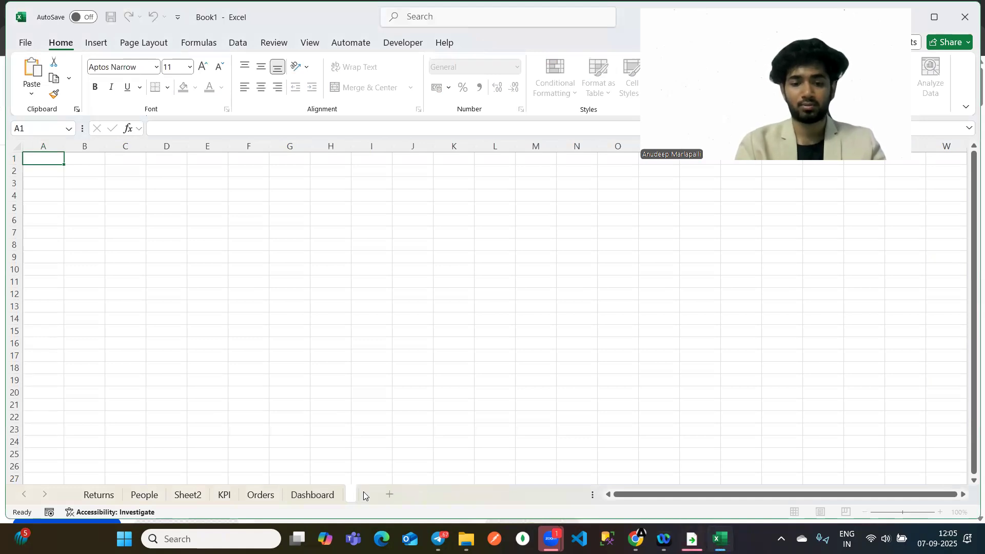
type("ons")
key("Return")
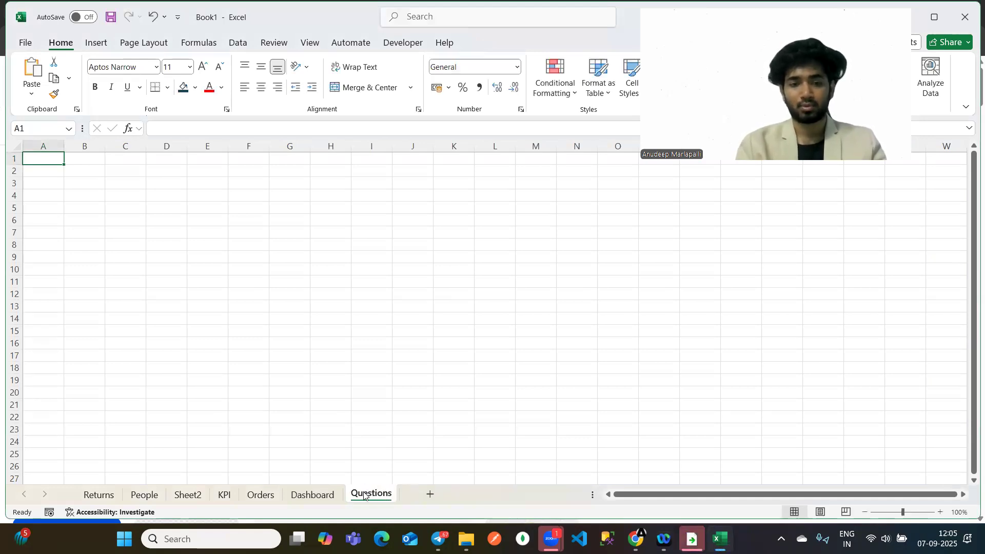
Enter "1) Display all the KPI's" in cell C7 and "2)Category wise profit" in cell C8.
left_click(116, 232)
type("1) Display all t")
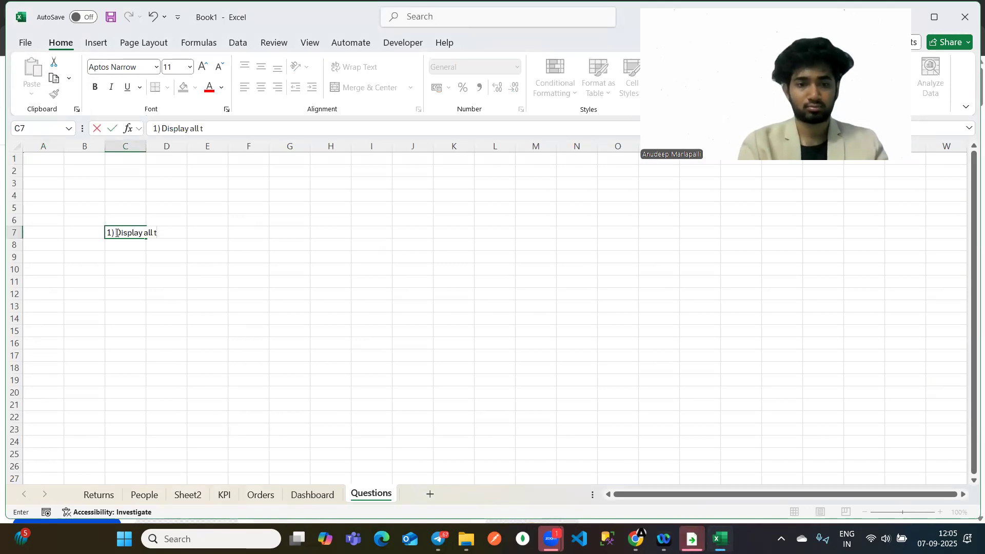
type("he KPI'")
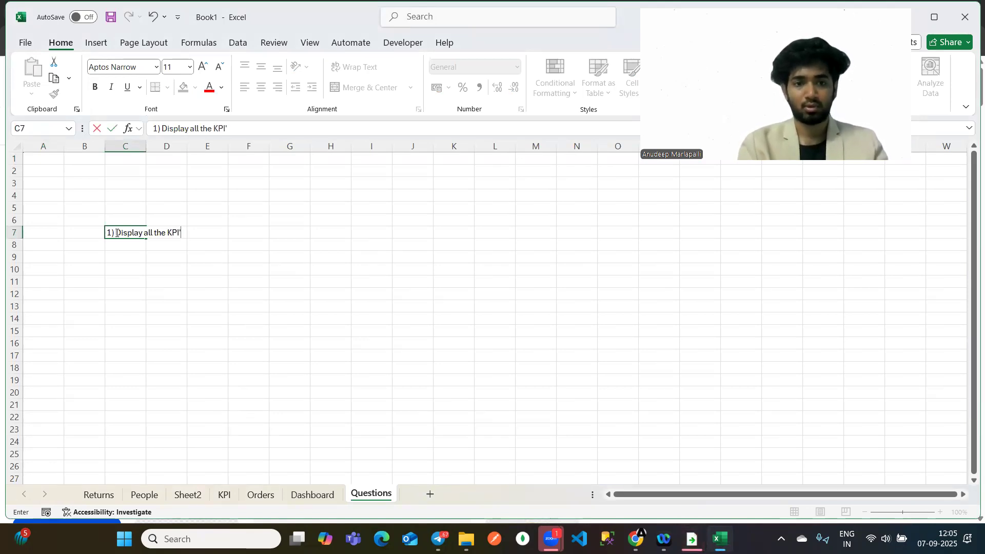
type("s")
key("Return")
type("2")
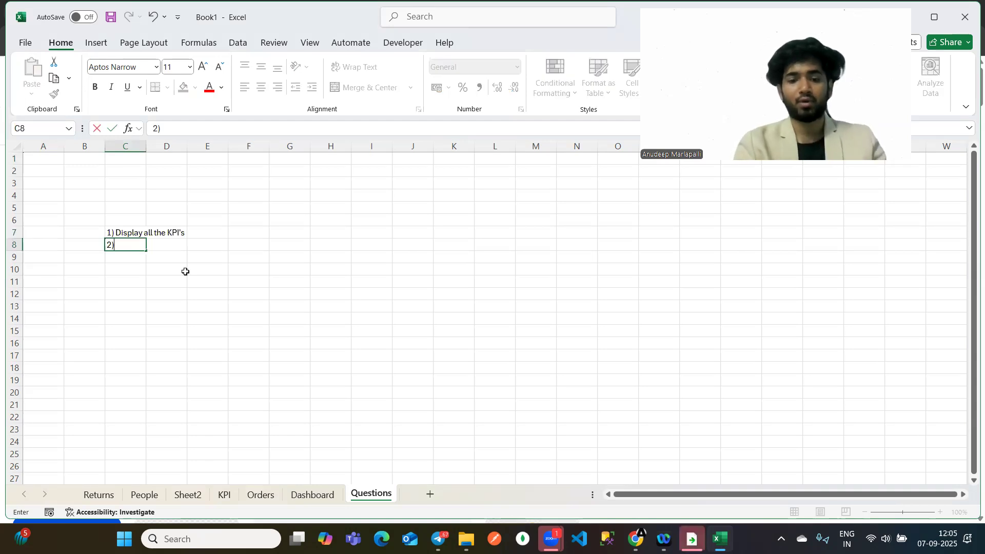
type(")Category wise profit")
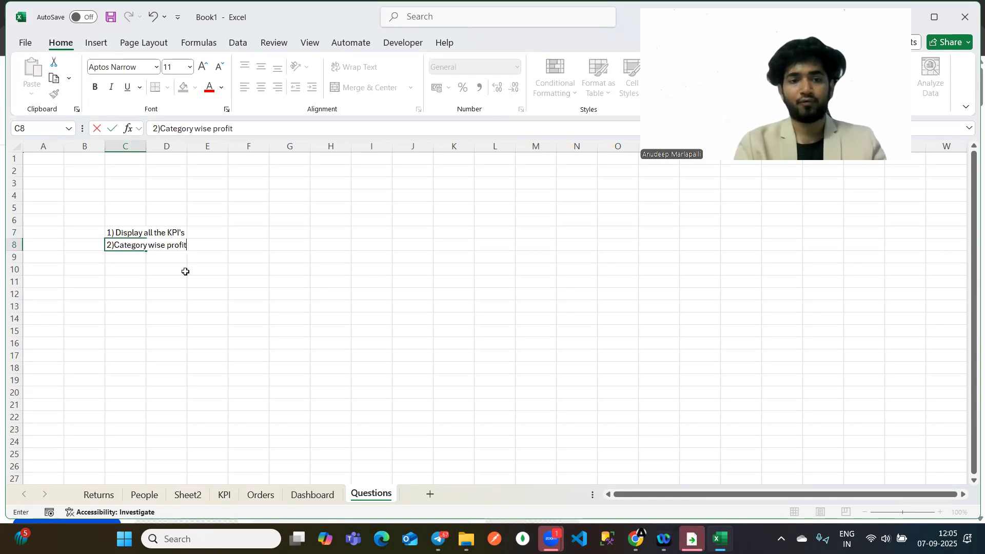
key("Return")
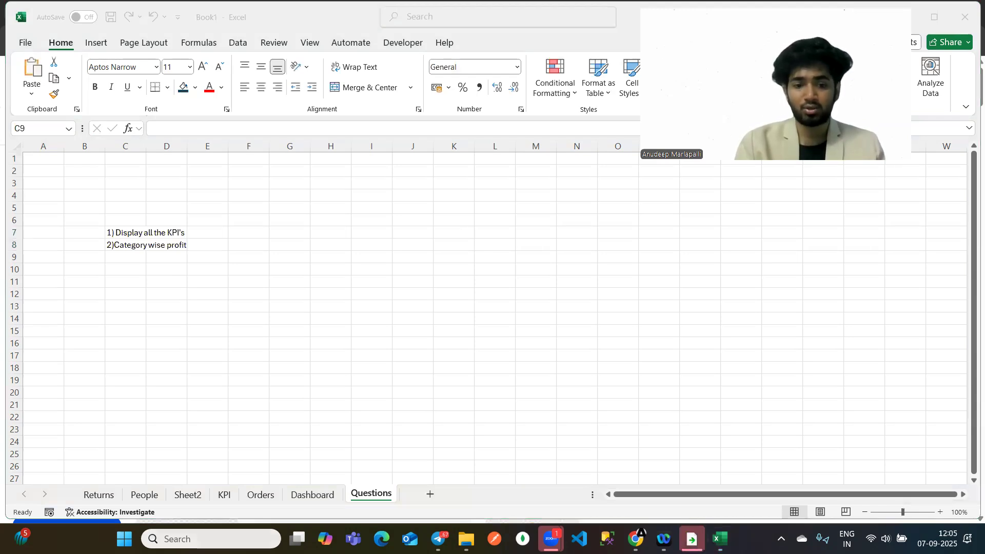
Review the Orders and KPI sheets and each of the five KPI cards on the Dashboard sheet against the first question.
left_click(285, 506)
left_click(260, 493)
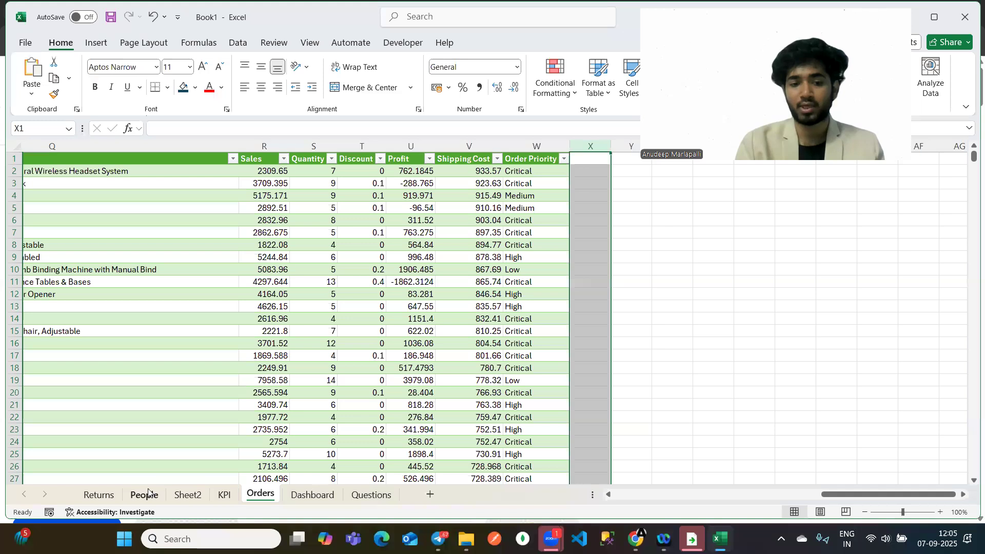
left_click(226, 495)
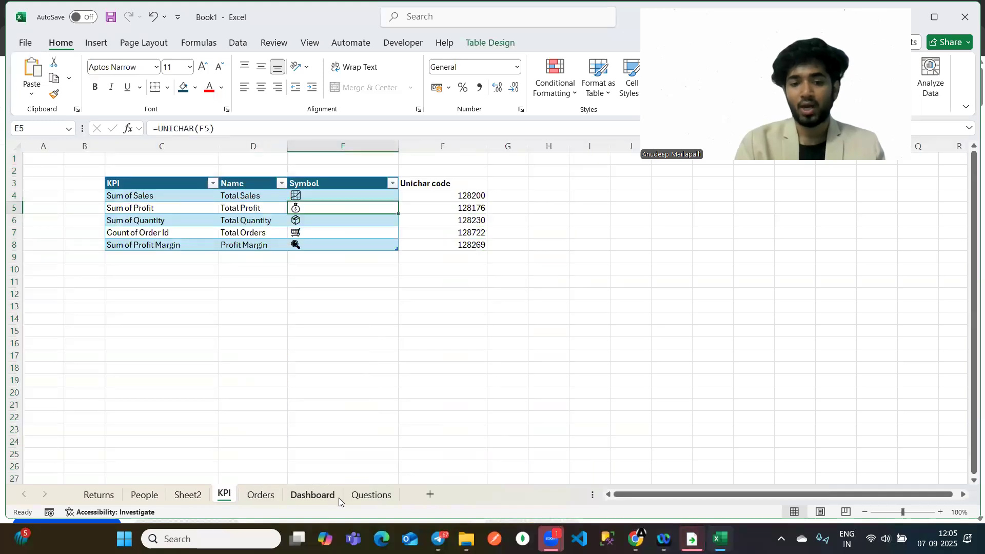
left_click(314, 494)
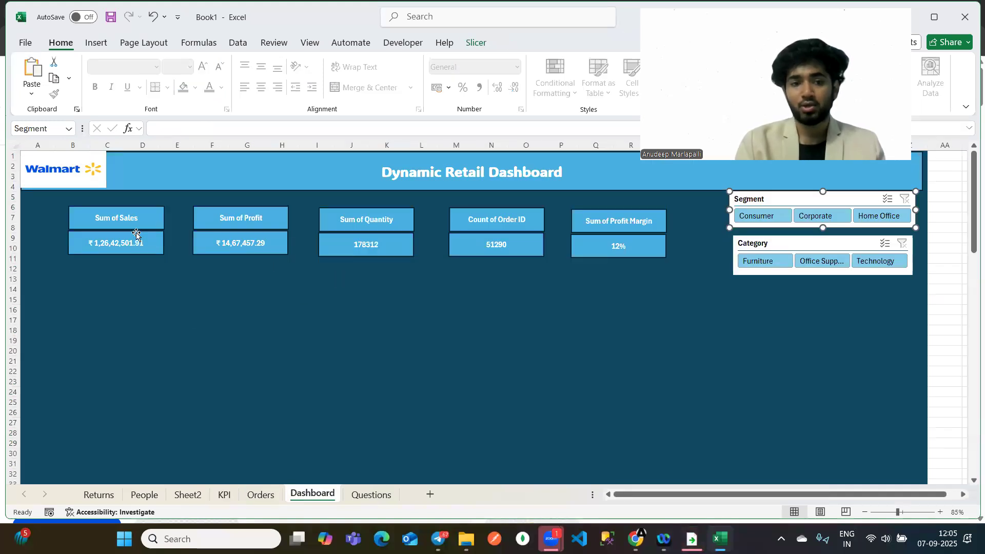
left_click(136, 234)
left_click(275, 233)
left_click(391, 241)
left_click(529, 246)
left_click(617, 245)
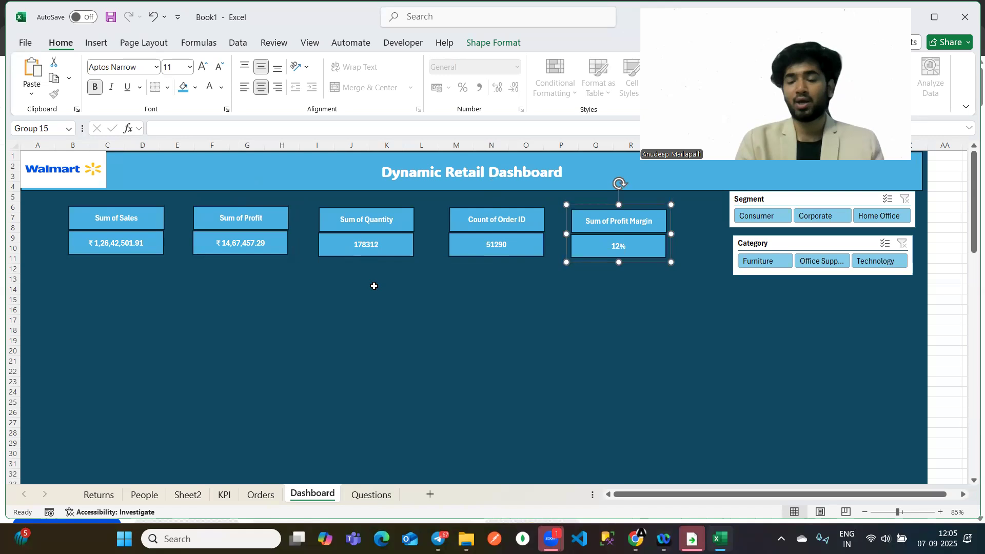
Widen column C on the Questions sheet so that both questions fit inside it.
left_click(371, 494)
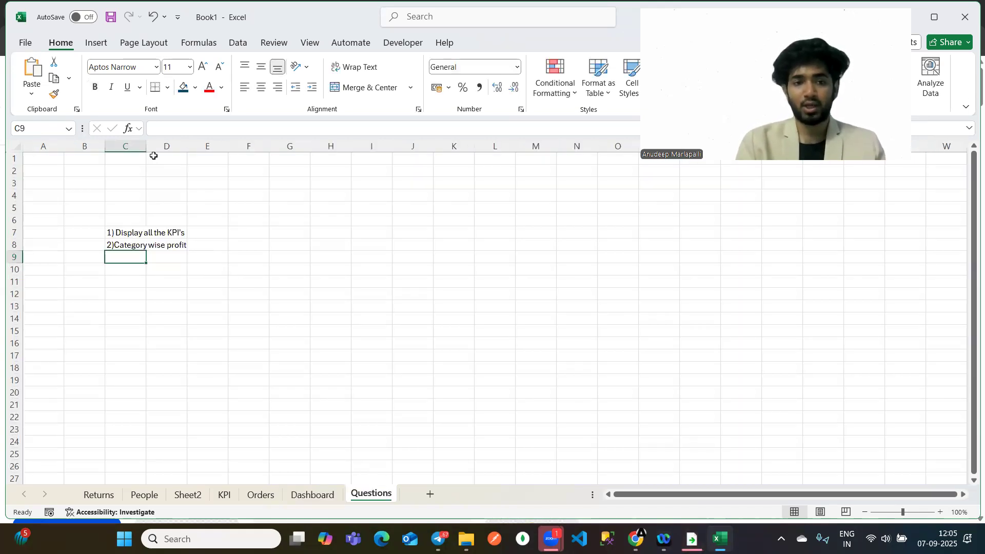
left_click_drag(146, 145, 257, 149)
left_click(183, 242)
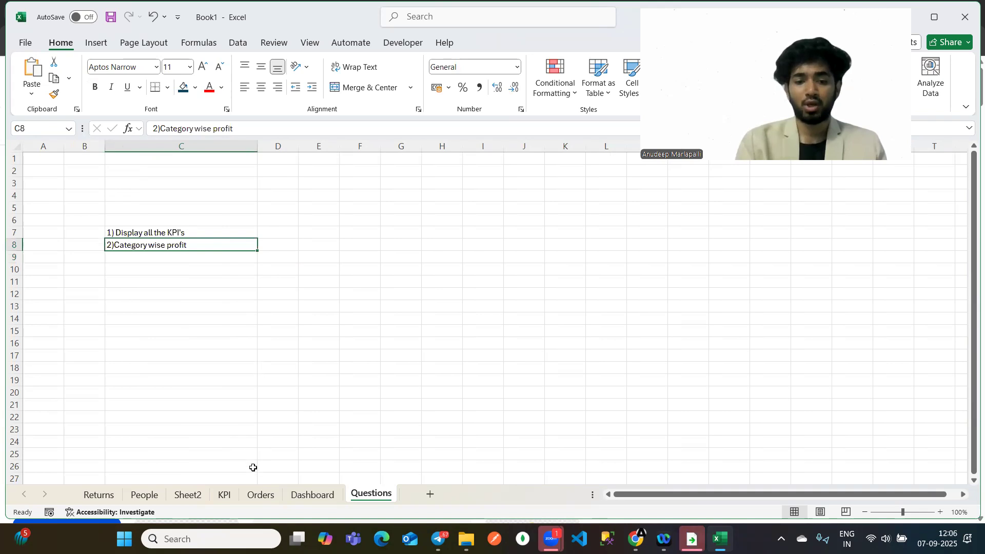
Create a PivotTable from the Orders table on a new worksheet.
left_click(260, 494)
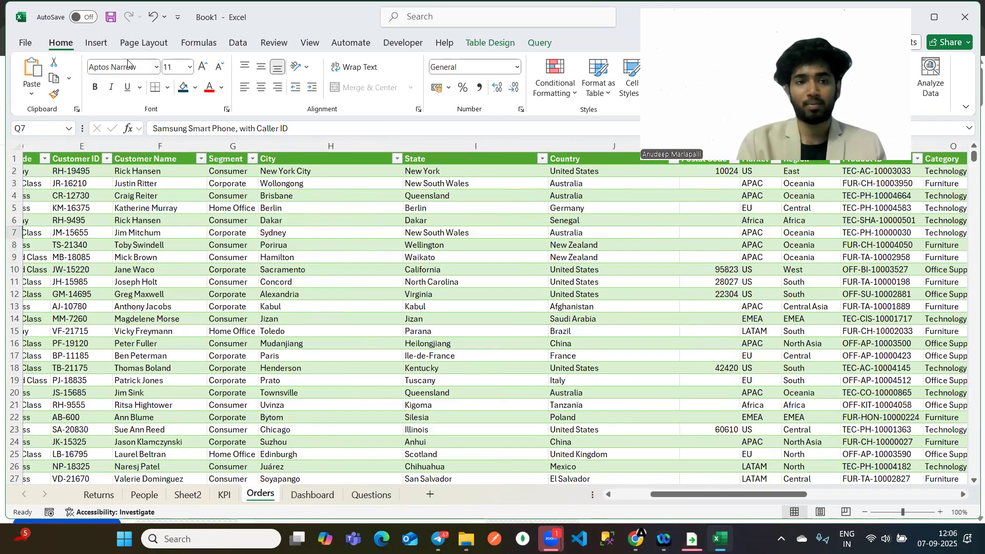
left_click(96, 43)
left_click(37, 85)
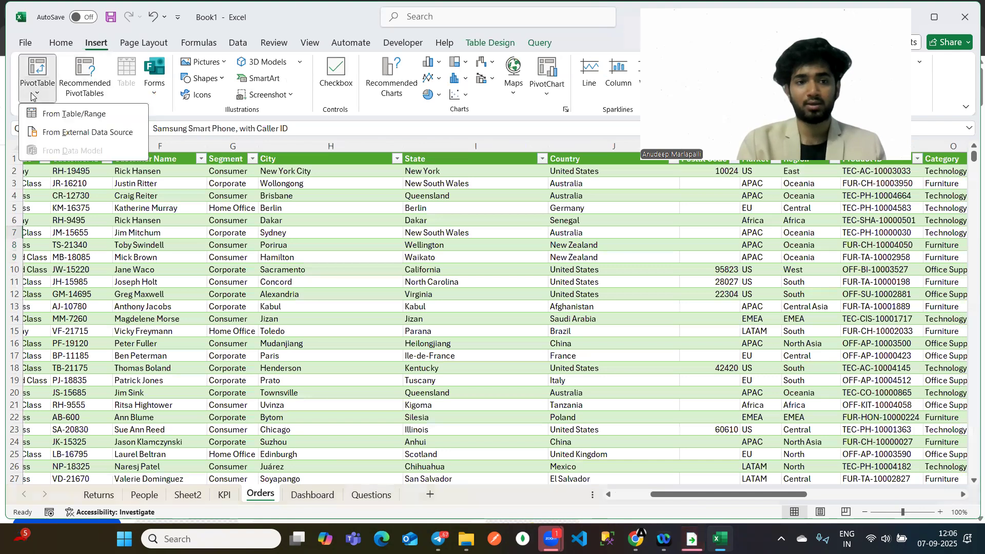
left_click(65, 114)
left_click(468, 260)
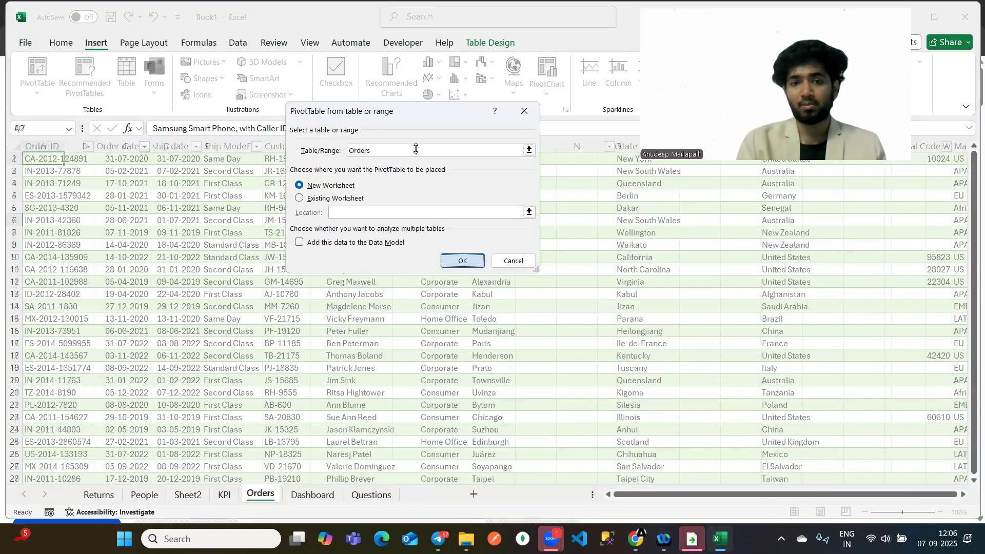
left_click(84, 267)
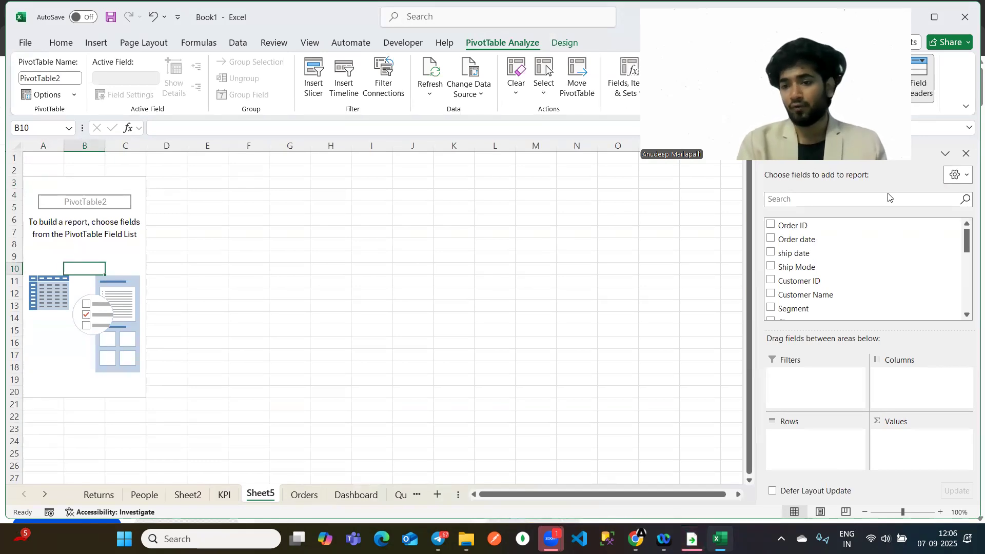
Build the PivotTable with Category as the row field and the sum of Profit as the value field.
scroll(872, 282, "down", 6)
scroll(836, 250, "up", 1)
scroll(836, 249, "up", 3)
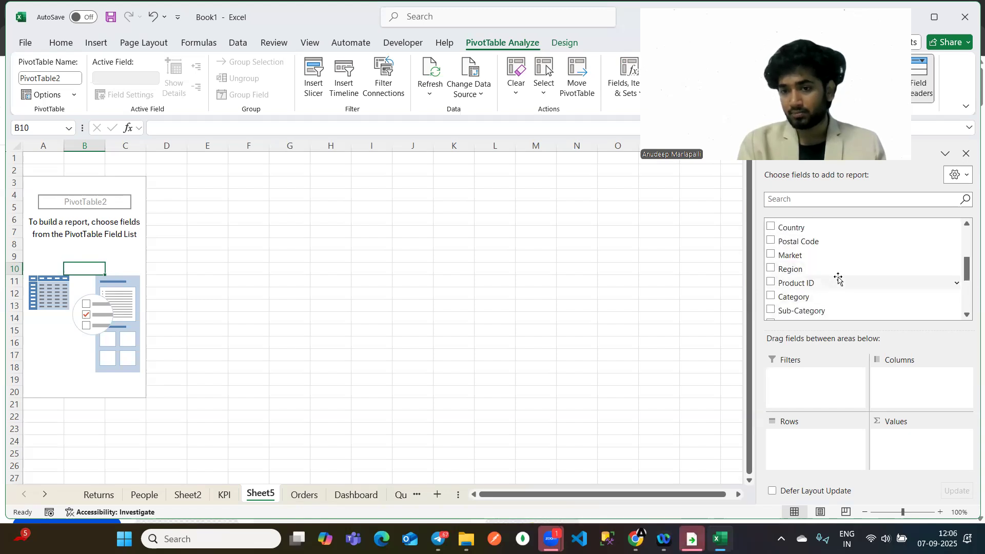
scroll(817, 244, "down", 1)
left_click_drag(803, 261, 822, 456)
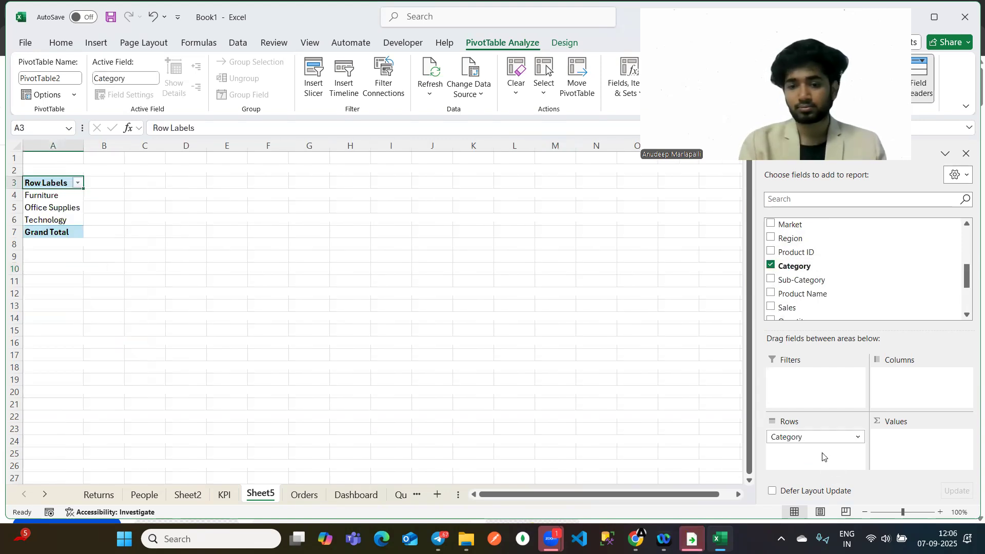
scroll(852, 281, "down", 3)
left_click_drag(802, 257, 928, 448)
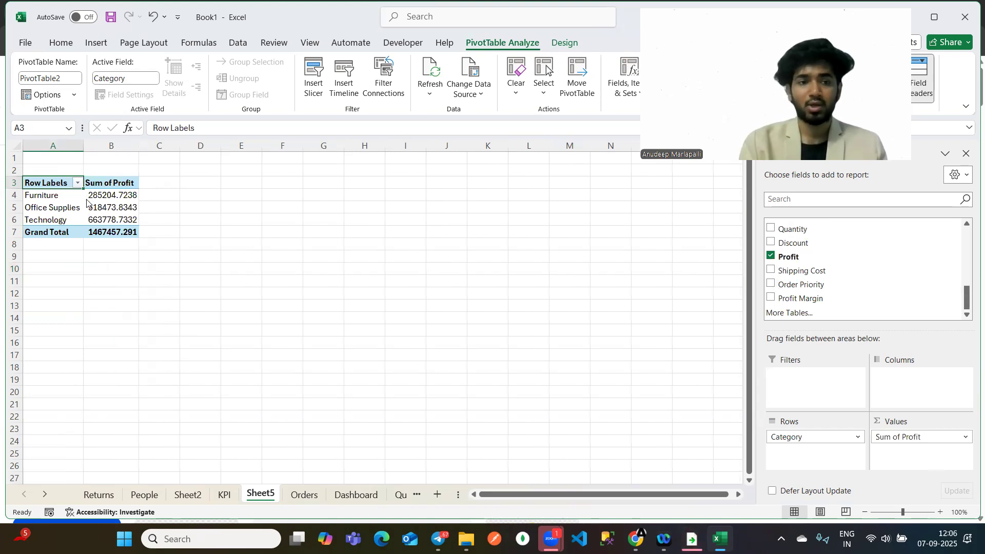
Examine the profit values of the Furniture, Office Supplies and Technology rows in the PivotTable.
left_click(56, 197)
left_click(112, 196)
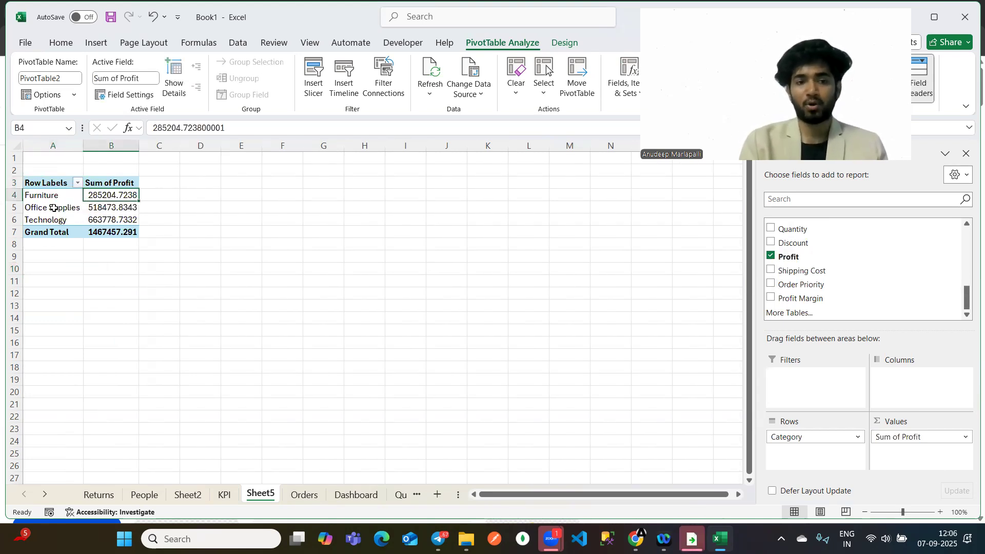
left_click(56, 210)
left_click(95, 208)
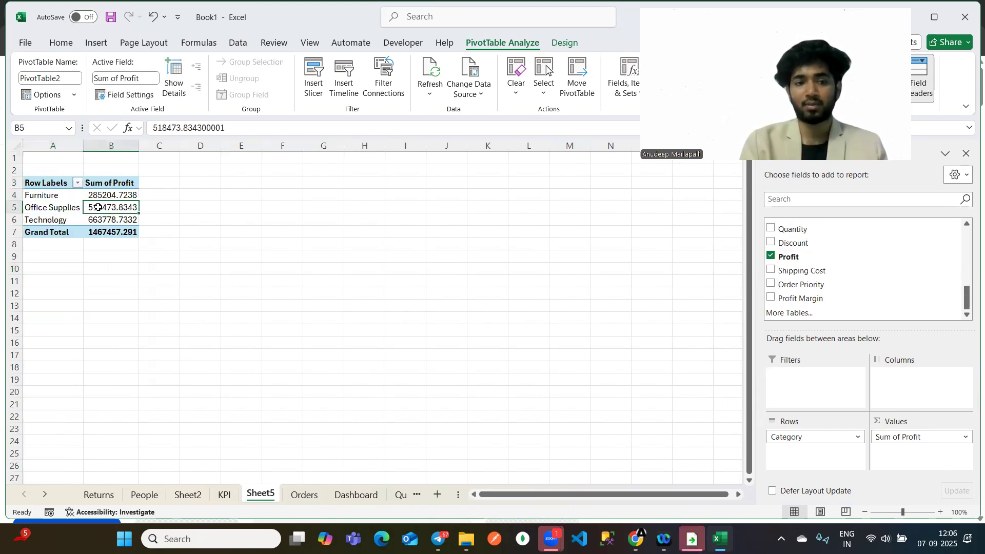
left_click(53, 215)
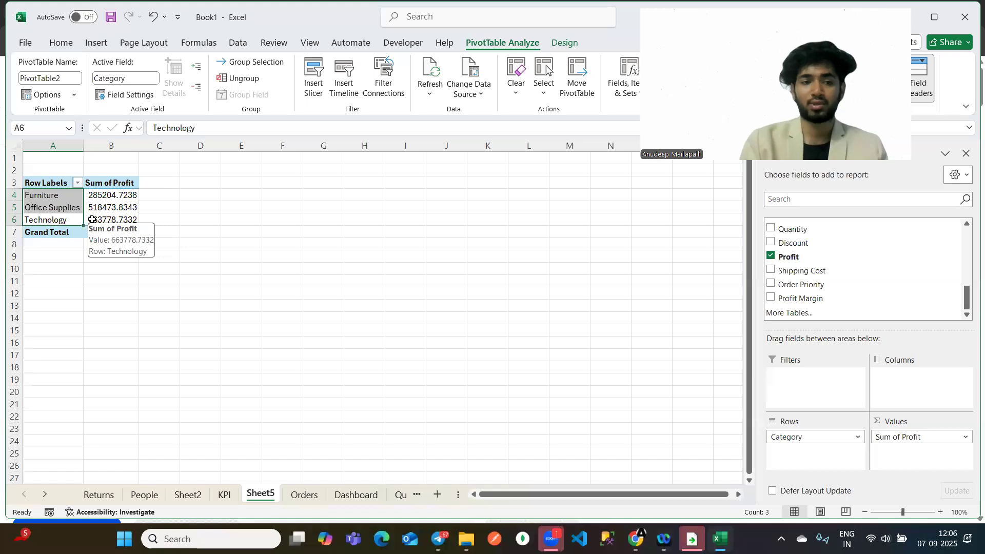
Insert a 2-D pie PivotChart from the category profit PivotTable on Sheet5.
left_click(159, 269)
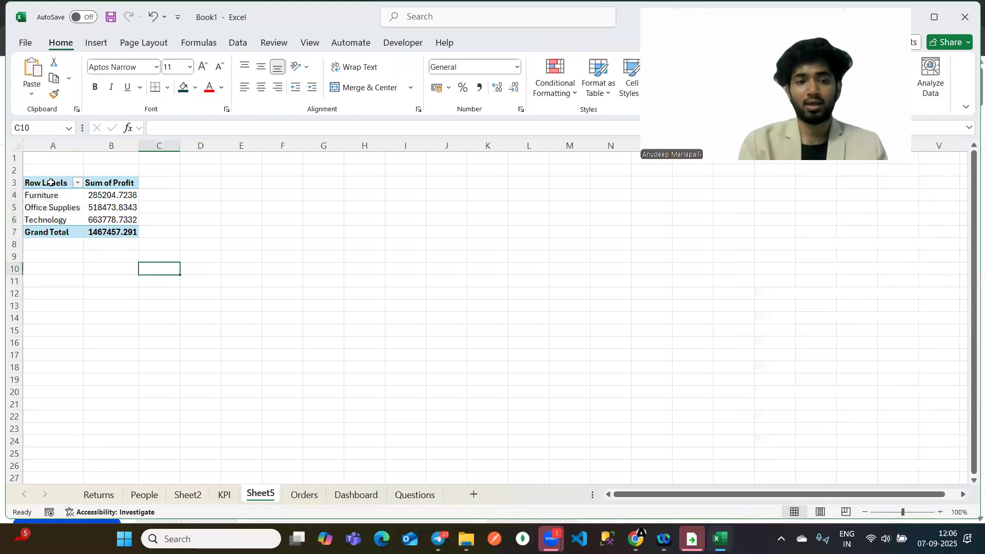
left_click(55, 188)
left_click_drag(55, 188, 110, 220)
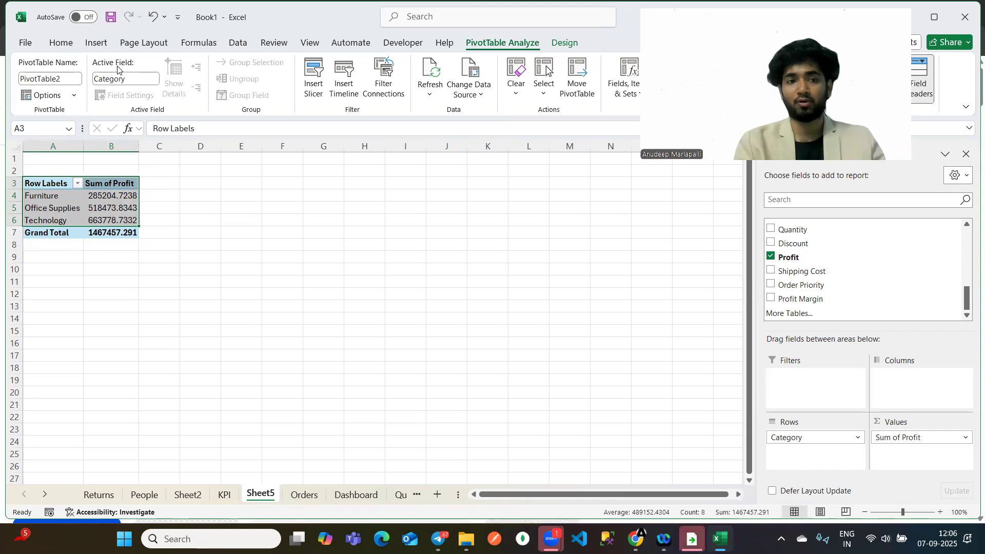
key("alt+n")
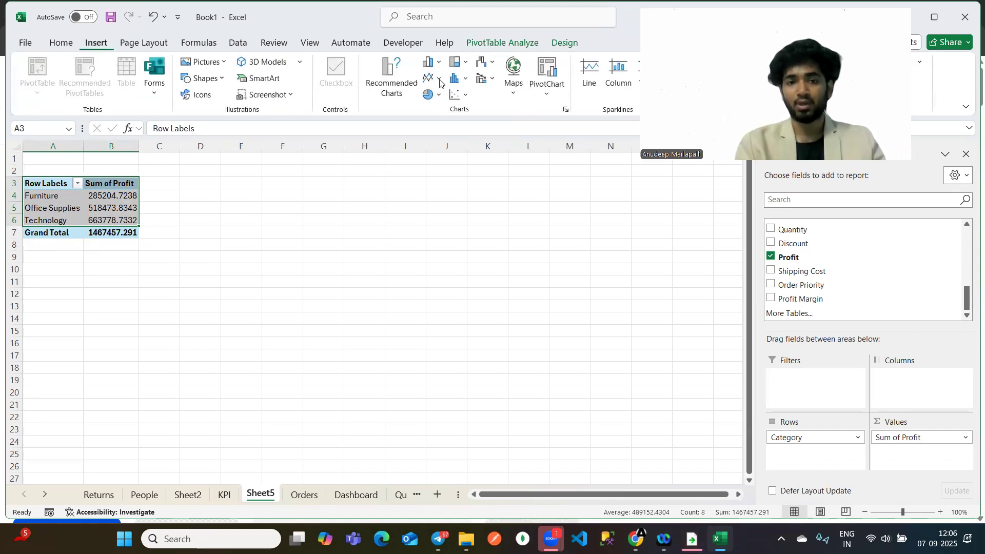
left_click(438, 96)
left_click(439, 139)
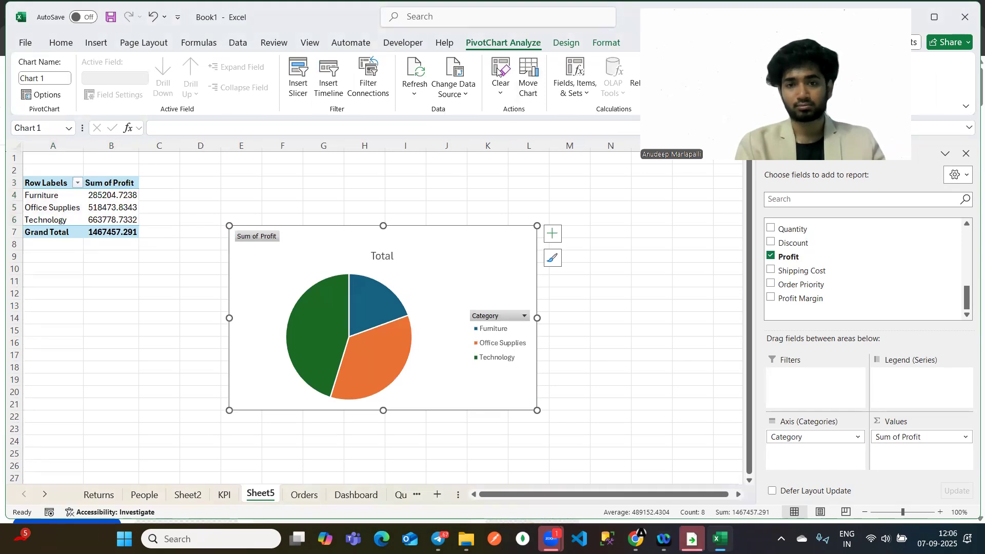
Apply the dark chart style with white title text to the category profit pie chart.
key("alt+j")
key("c")
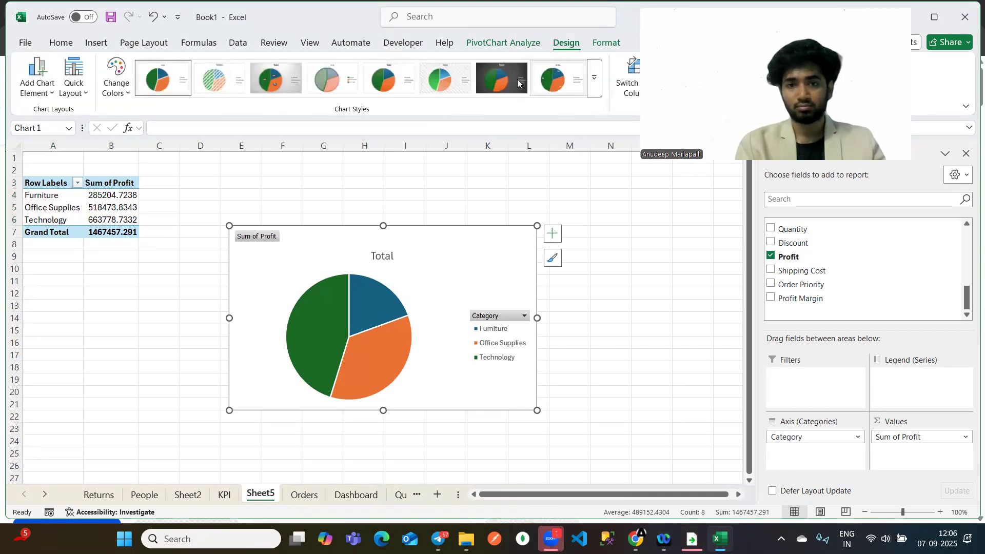
left_click(515, 83)
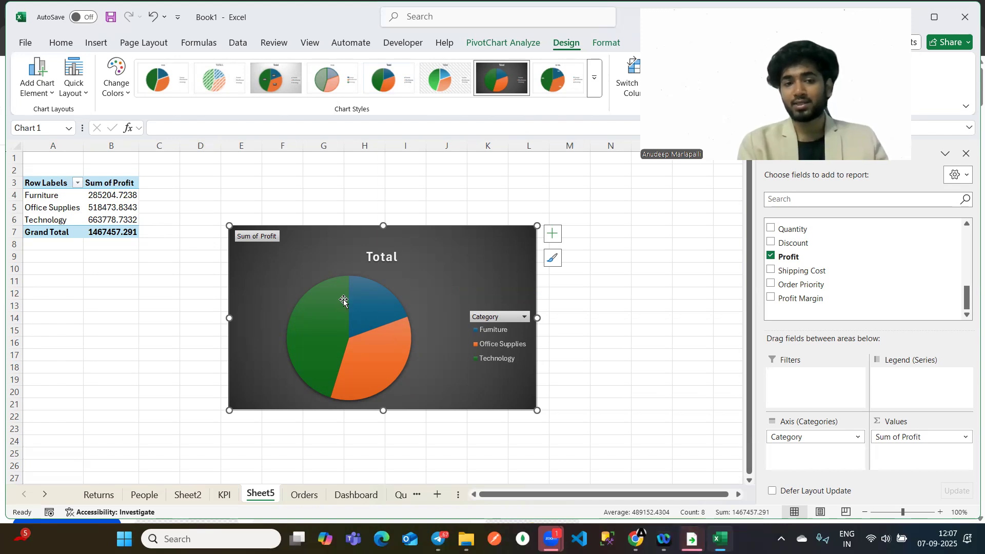
mouse_move(370, 309)
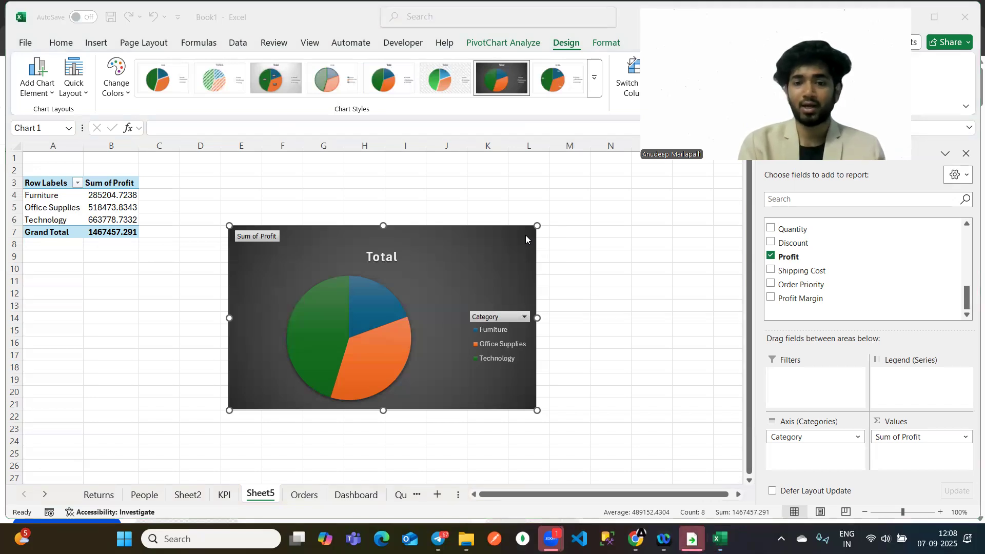
Delete the category profit pie chart from Sheet5.
left_click(431, 260)
key("Delete")
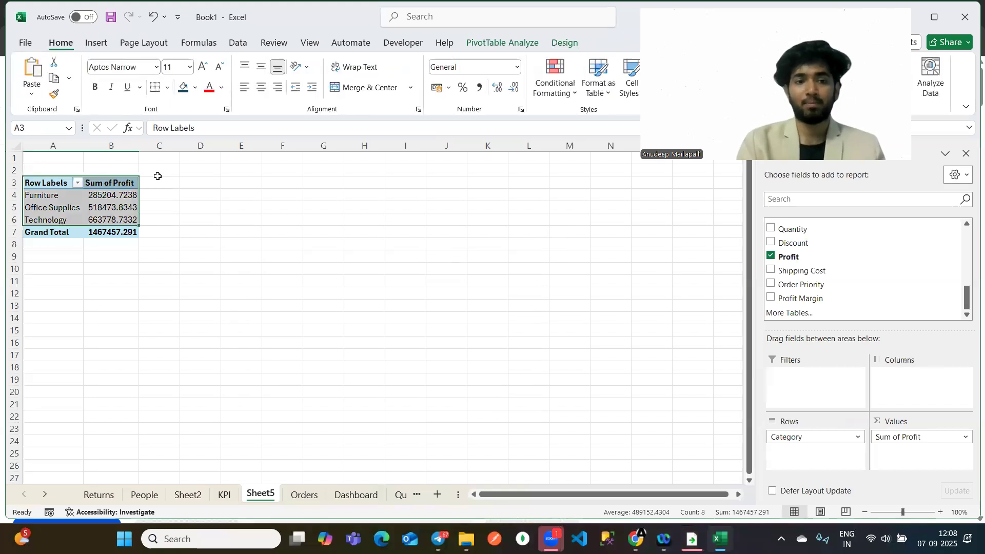
left_click(113, 220)
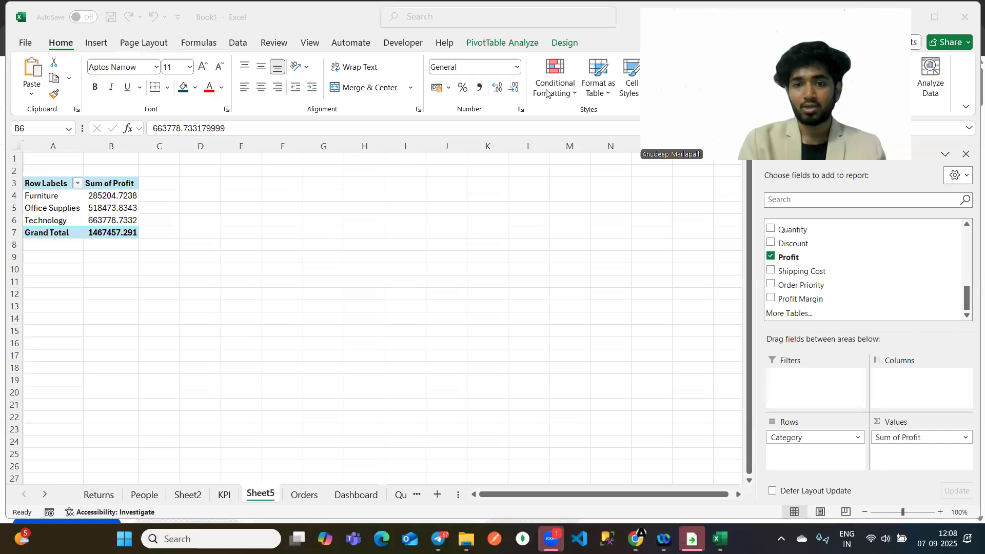
Add Sales ahead of Profit and Quantity after it as summed value fields in the category PivotTable.
left_click(112, 195)
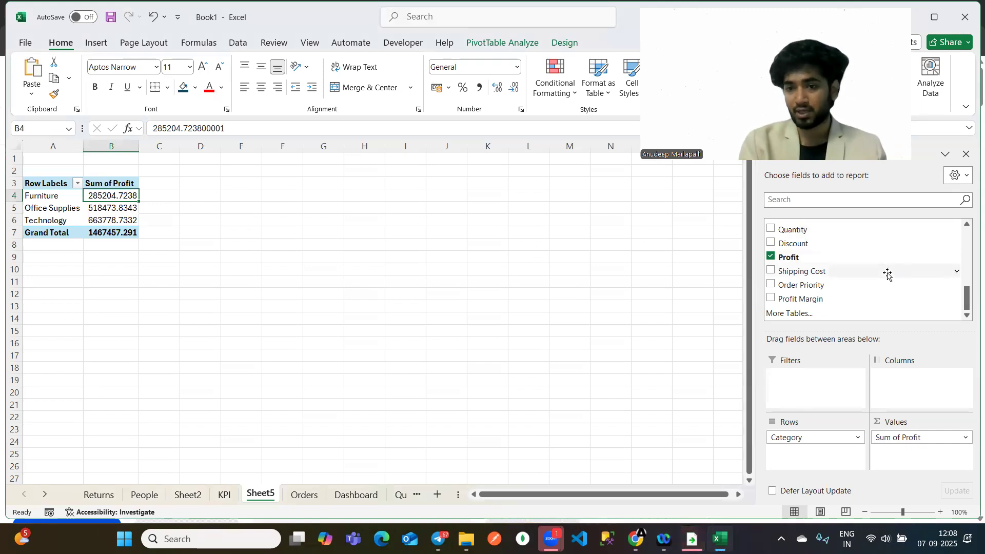
scroll(888, 274, "up", 1)
left_click_drag(818, 247, 932, 434)
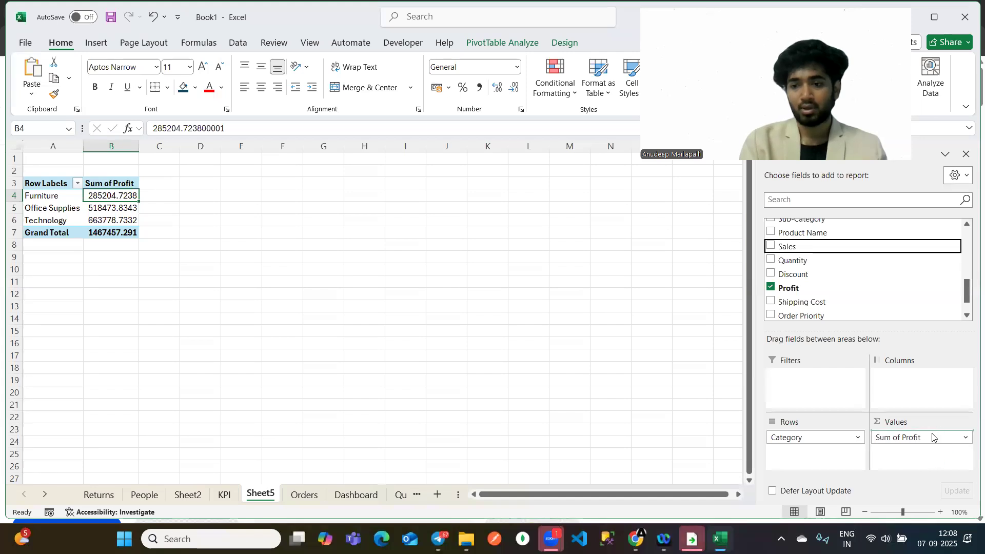
left_click_drag(806, 260, 904, 467)
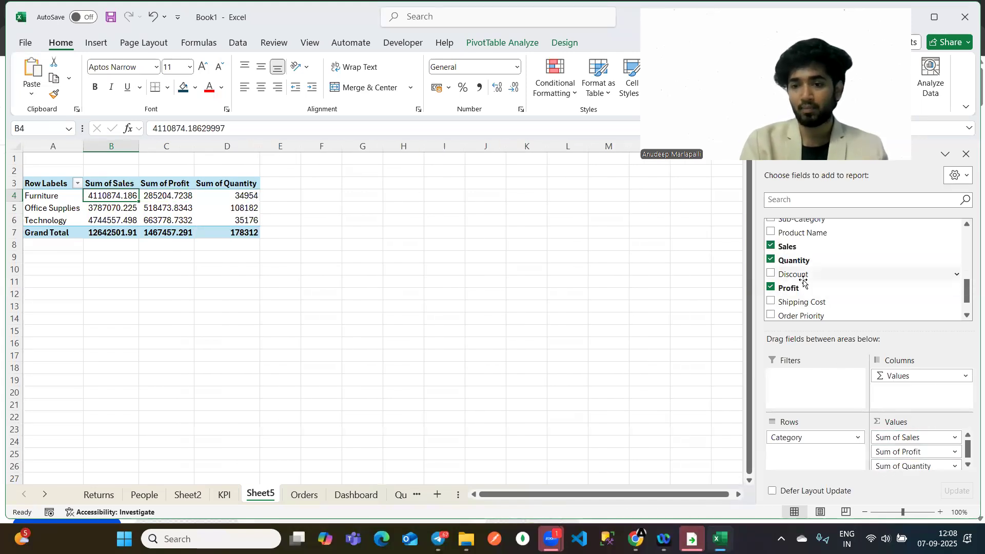
Add the sum of Profit Margin and the count of Order ID as further value fields in the category PivotTable.
scroll(803, 283, "down", 1)
left_click_drag(816, 299, 926, 470)
scroll(834, 281, "up", 5)
scroll(835, 281, "down", 5)
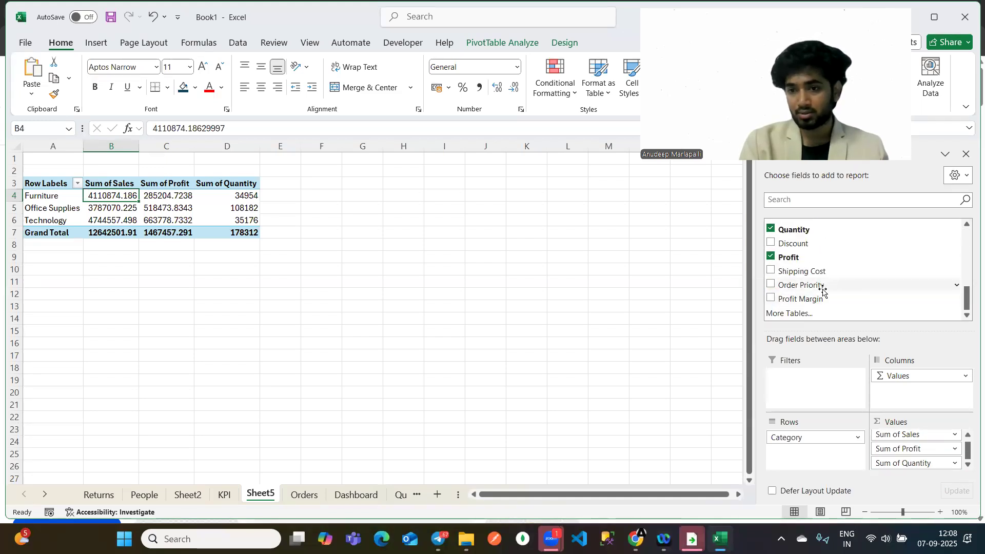
left_click_drag(813, 299, 923, 469)
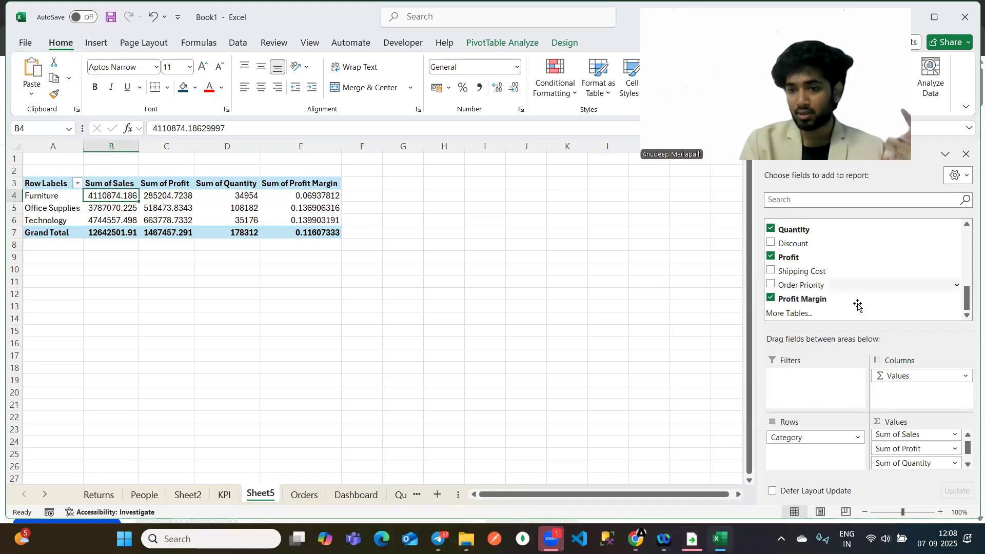
scroll(856, 306, "up", 3)
scroll(863, 247, "up", 4)
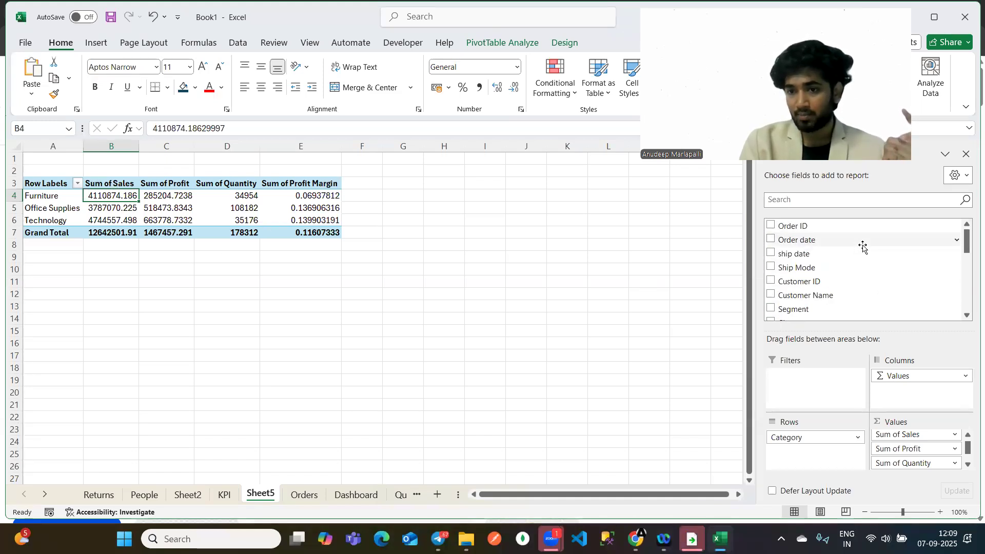
left_click_drag(823, 227, 934, 464)
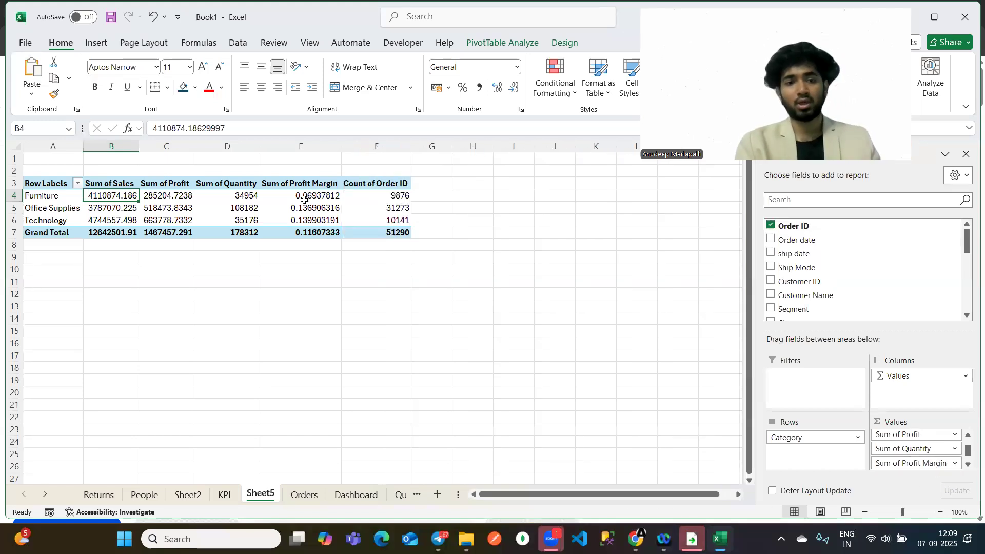
mouse_move(98, 209)
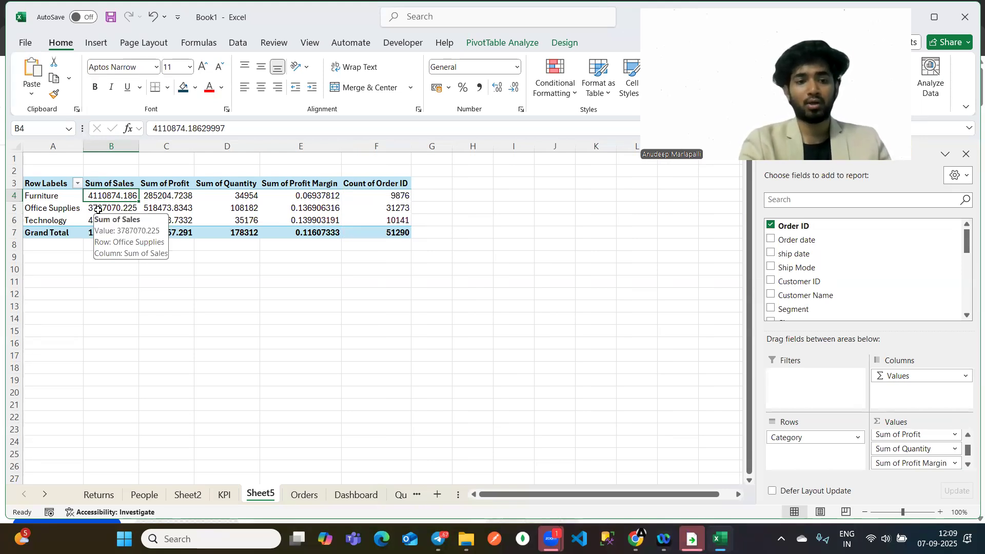
Enter the heading Category in cell A12 below the PivotTable.
left_click(48, 200)
left_click(58, 293)
type("C")
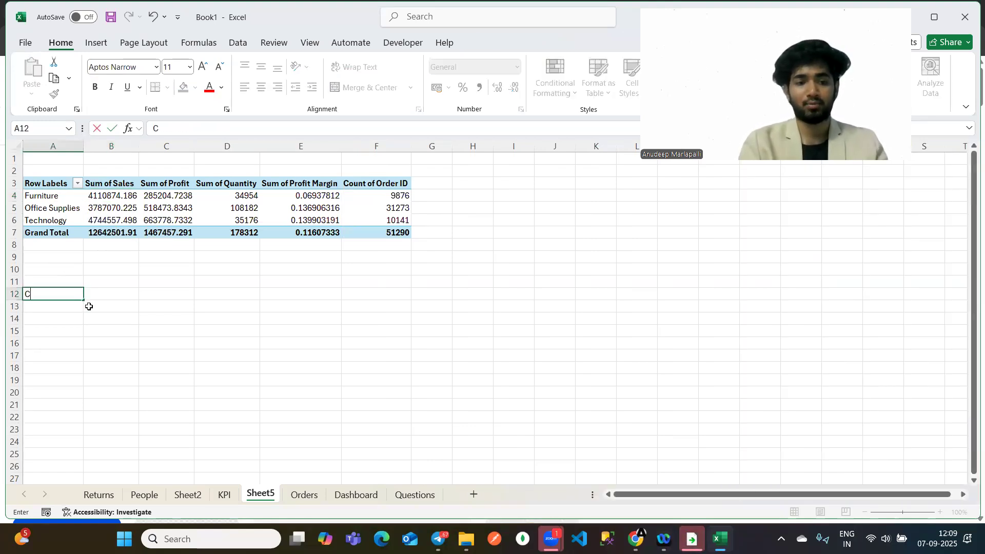
type("ategory")
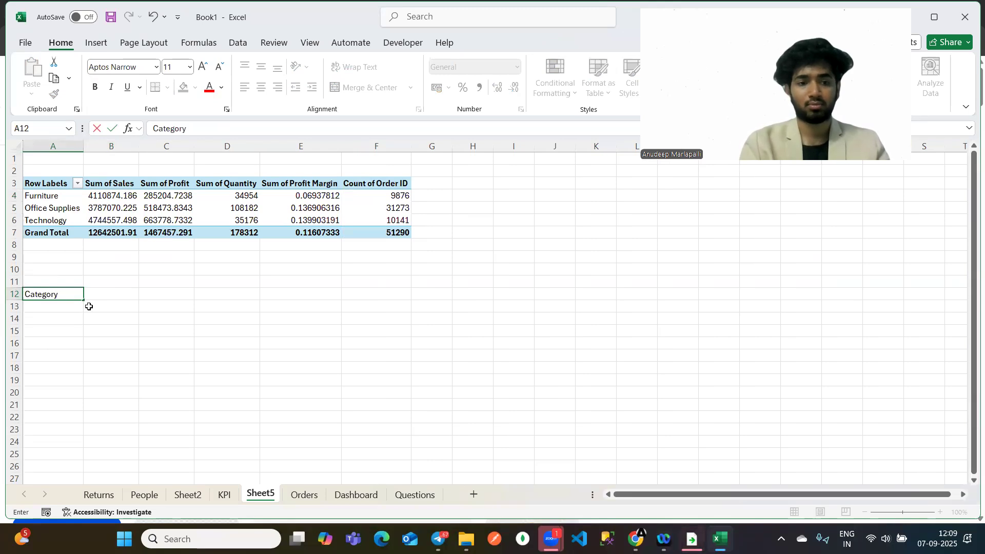
key("Return")
Link cell A13 to the first category with =A4 and fill the formula down to A15.
left_click_drag(35, 198, 49, 219)
left_click_drag(46, 303, 48, 334)
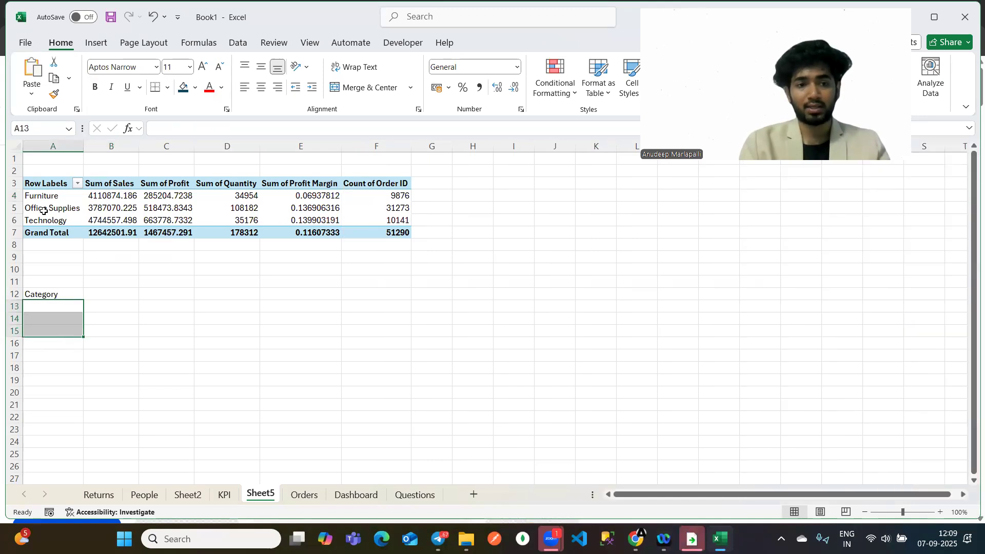
left_click_drag(48, 197, 55, 221)
left_click(49, 305)
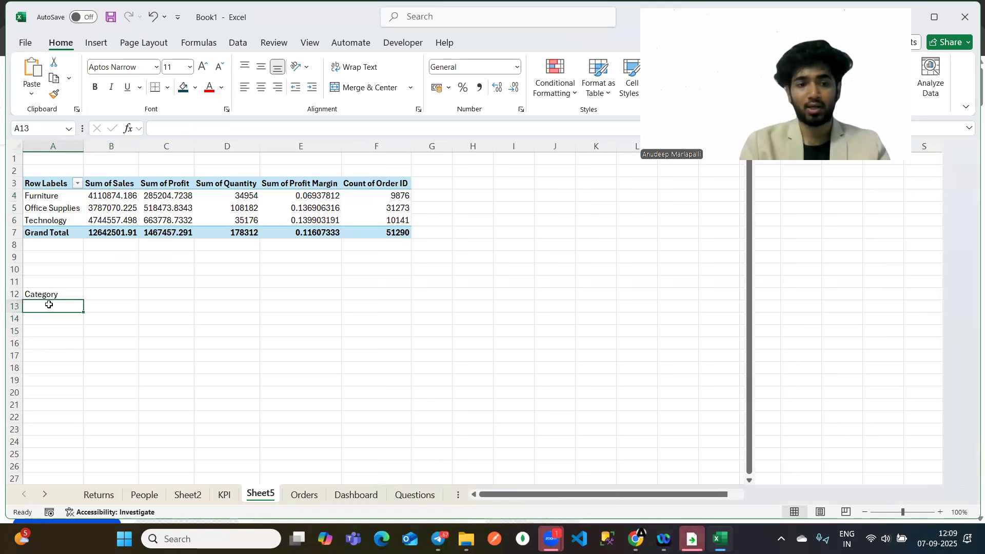
type("=")
left_click(53, 199)
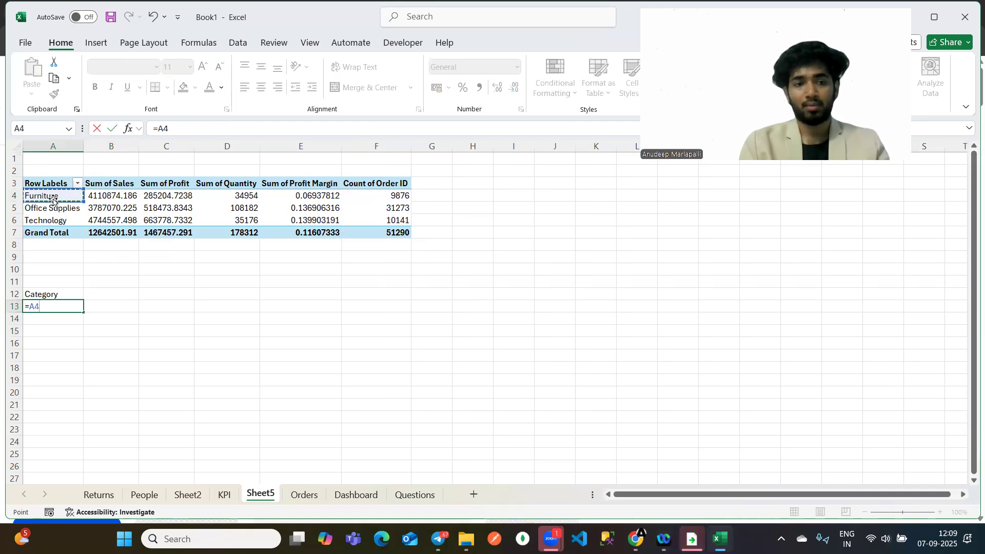
key("Return")
left_click(67, 308)
left_click_drag(83, 312, 83, 337)
Make the Category heading in A12 bold.
left_click(199, 358)
left_click(47, 299)
left_click(95, 87)
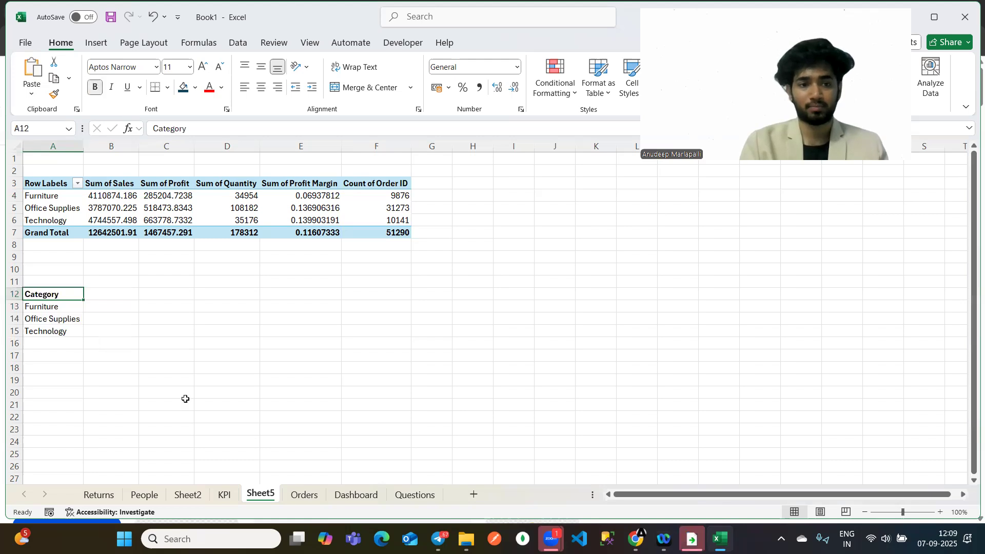
left_click(185, 400)
Enter the heading Sum of Profit in cell B12 beside the Category heading.
left_click(103, 292)
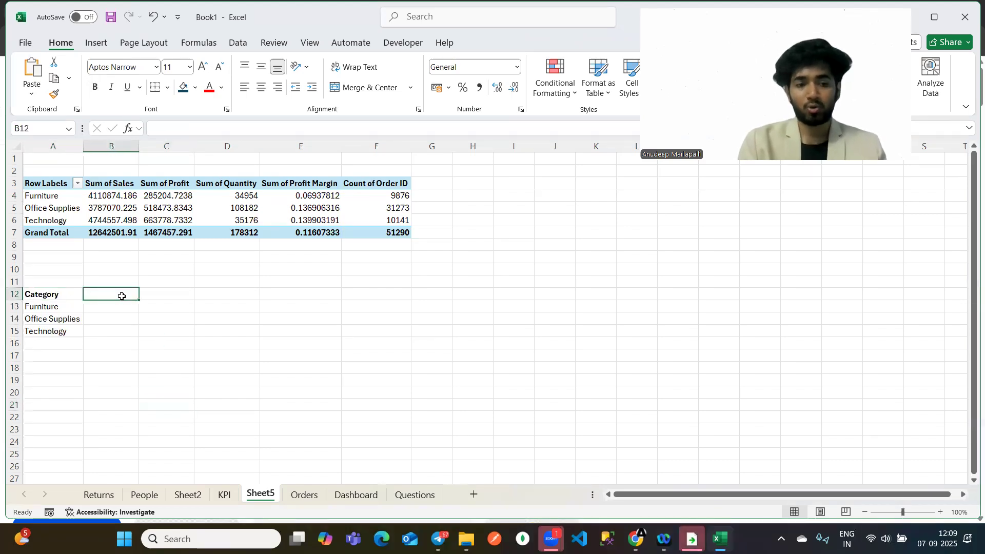
type("S")
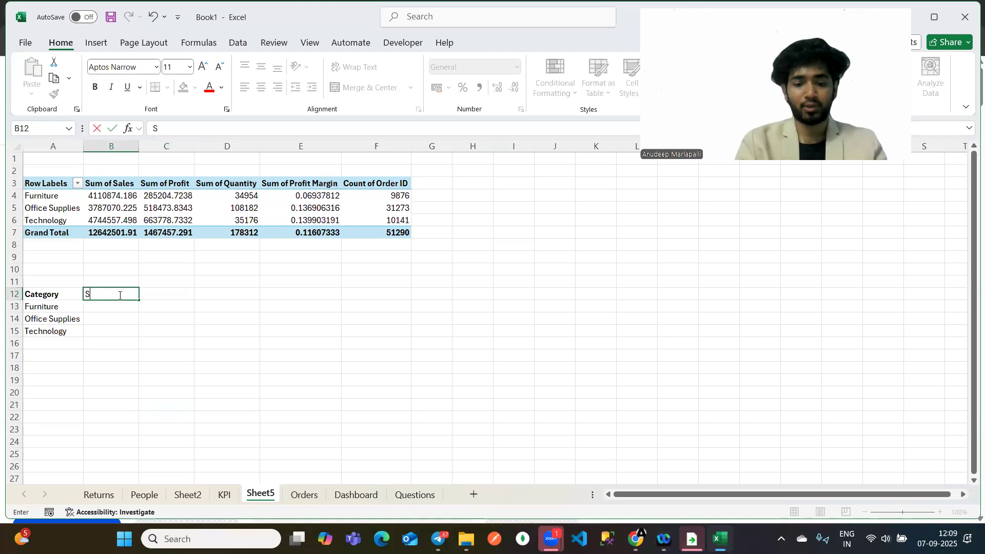
type("um of Profit")
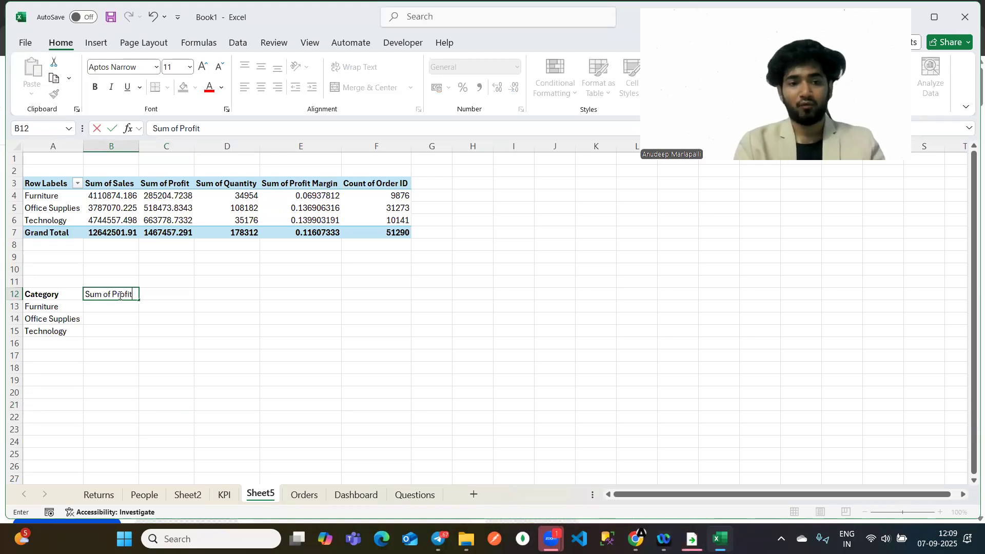
key("Return")
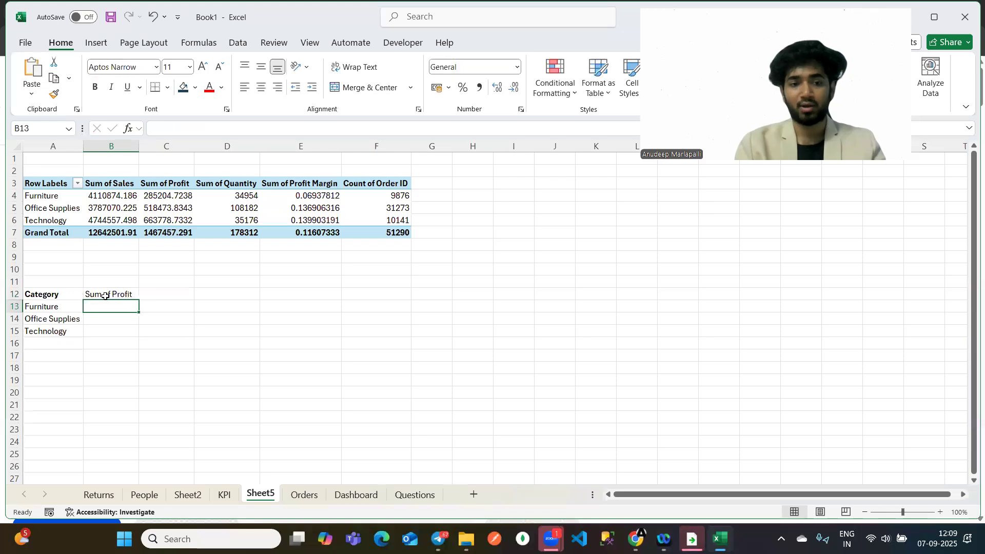
Change the heading in cell B12 to Sum of Sales.
left_click(113, 326, "shift")
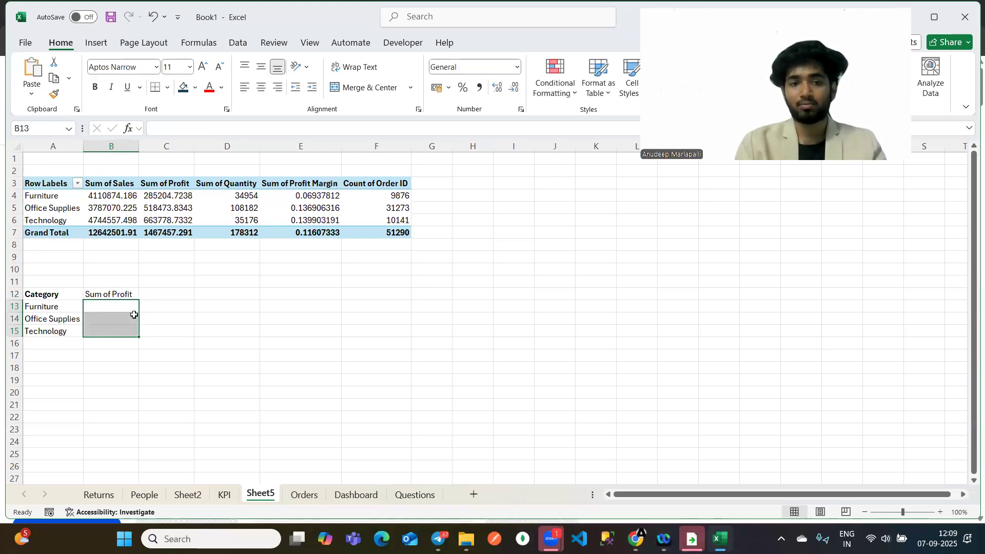
double_click(133, 290)
key("BackSpace")
key("BackSpace")
key("BackSpace")
key("BackSpace")
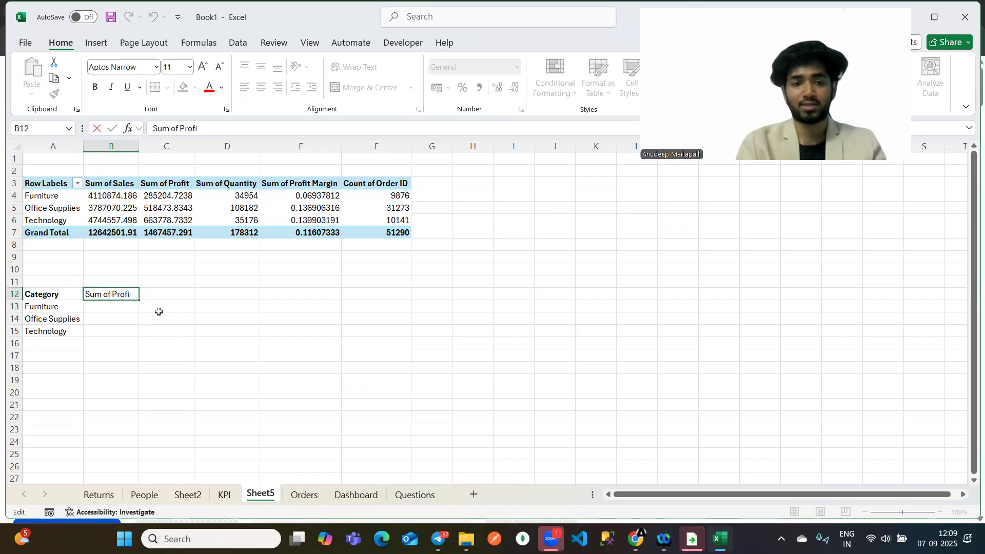
type("Sales")
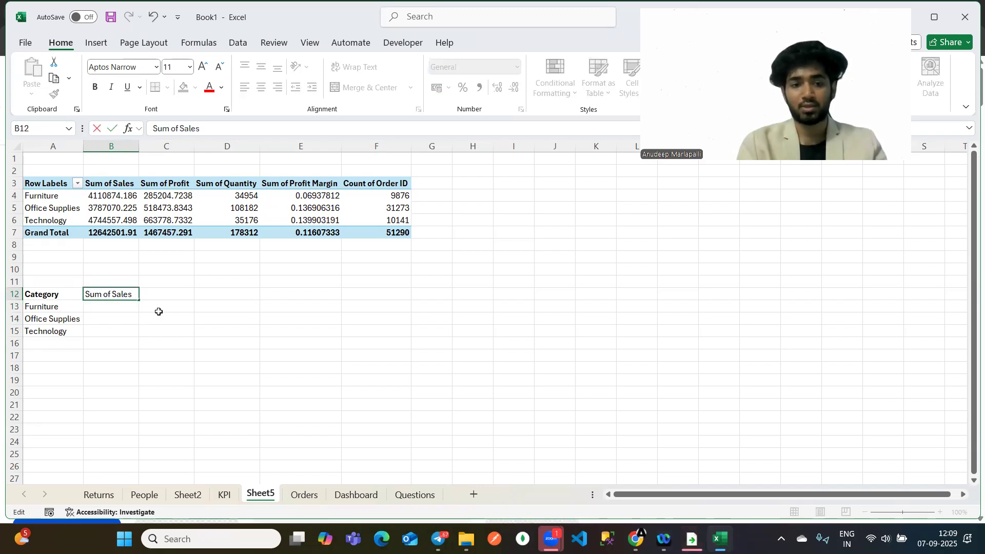
key("Return")
left_click_drag(101, 304, 109, 344)
left_click_drag(113, 195, 112, 220)
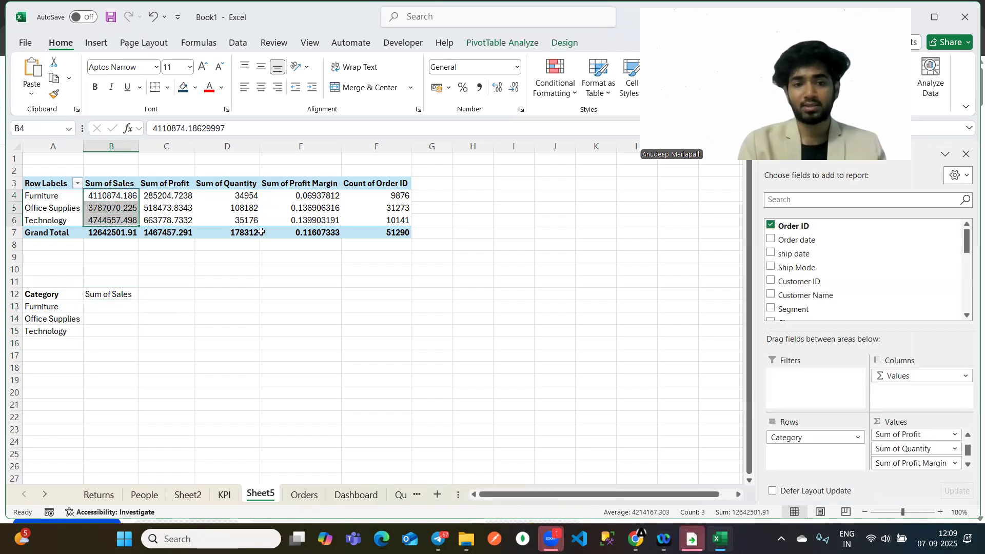
Change the heading in cell B12 to Count of Order.
left_click(124, 294)
double_click(124, 294)
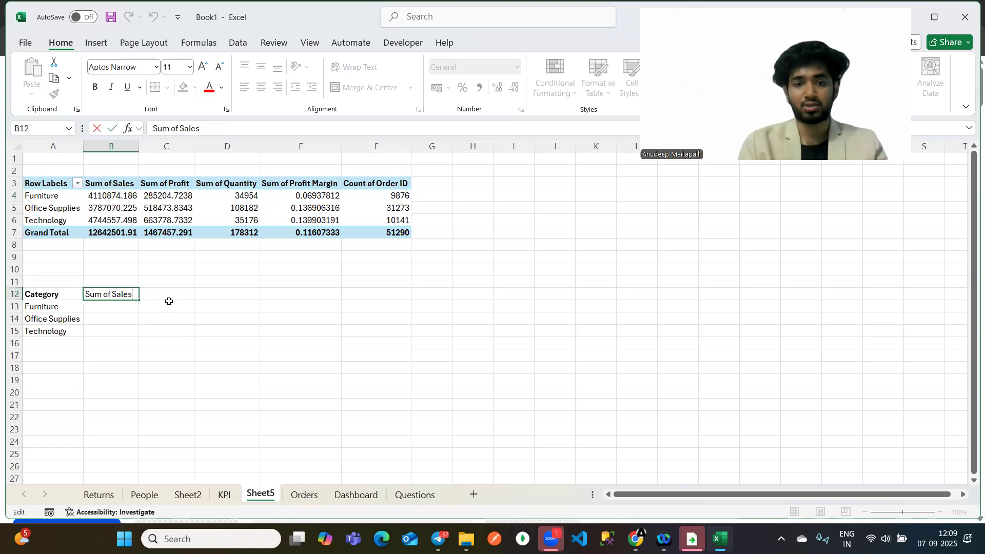
key("BackSpace")
key("BackSpace")
key("BackSpace")
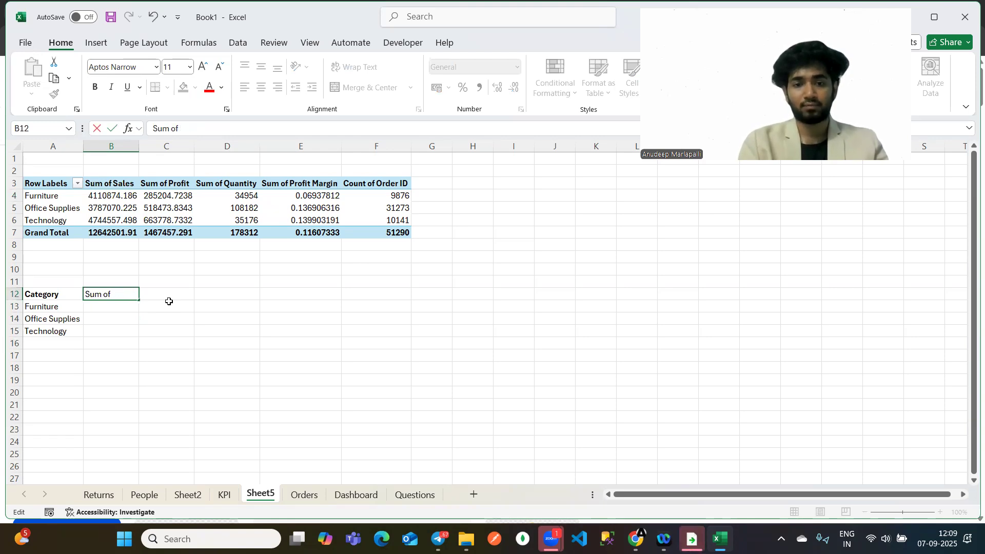
key("BackSpace")
key("BackSpace")
key("BackSpace")
type("Count")
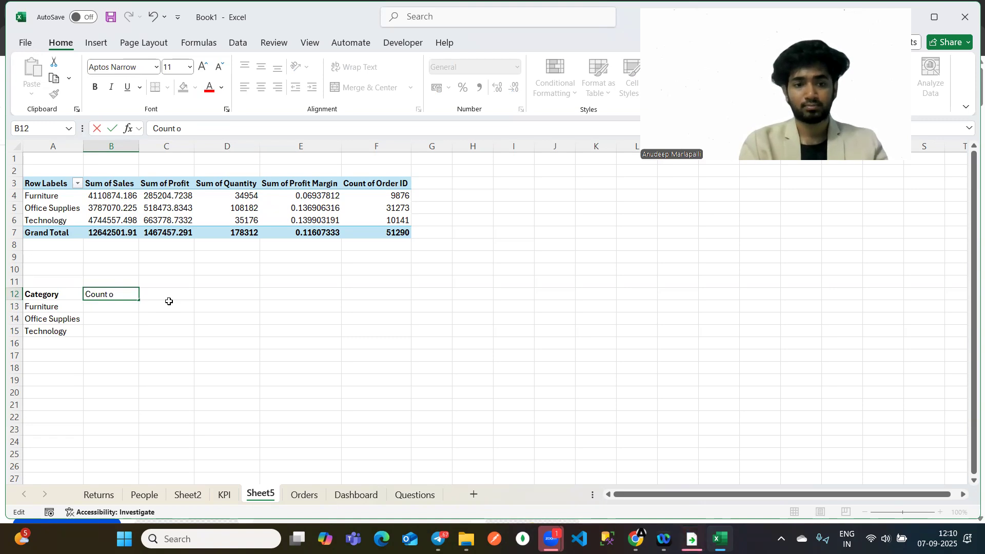
type(" of Oder")
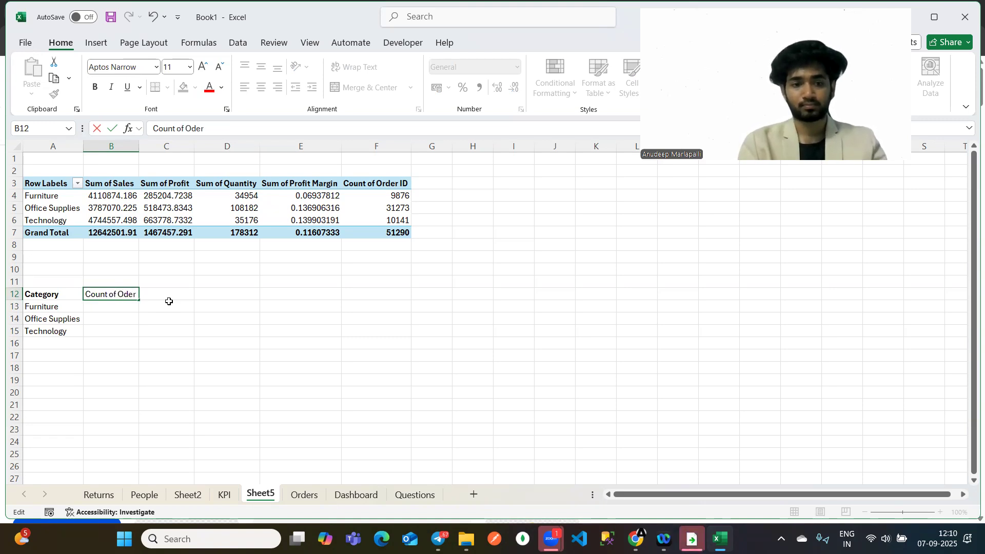
key("BackSpace")
key("BackSpace")
key("BackSpace")
type("rder")
key("Return")
left_click_drag(46, 307, 117, 334)
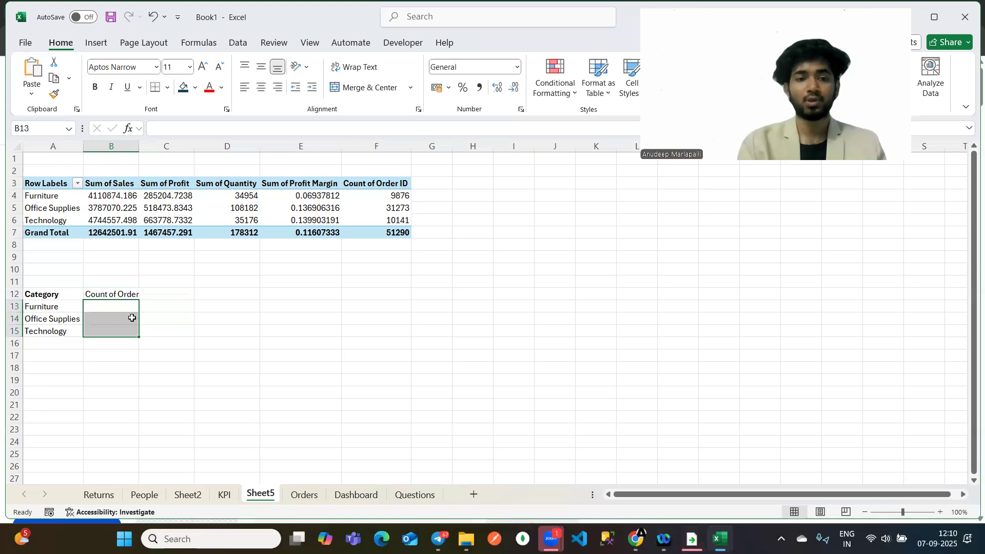
Set the heading in cell B12 back to Sum of Sales and make it bold.
double_click(117, 292)
key("ctrl+a")
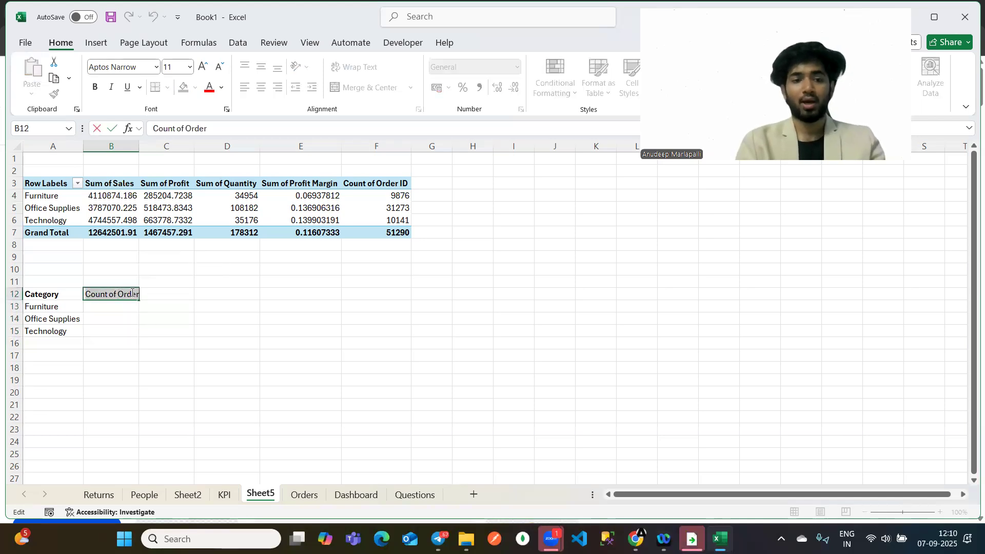
key("BackSpace")
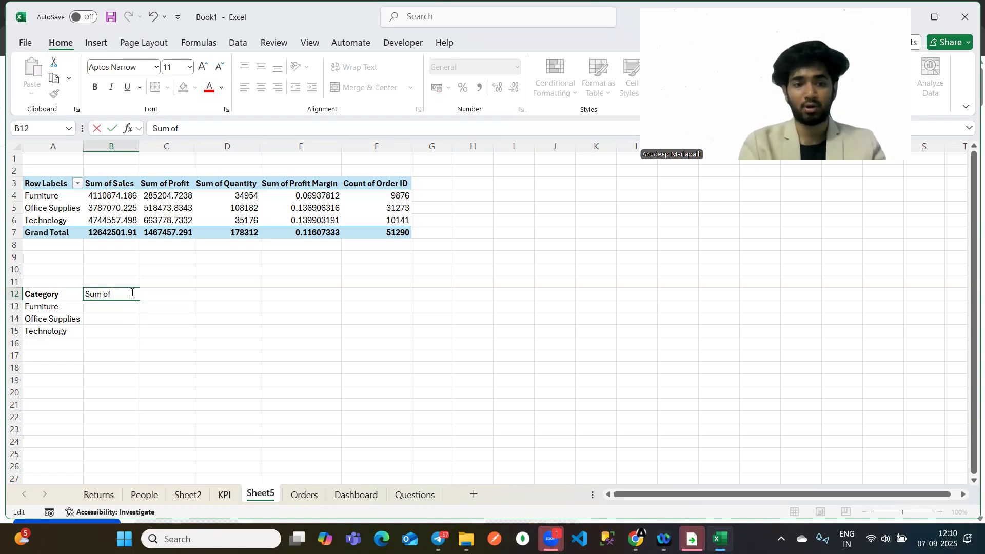
key("Return")
left_click(119, 292)
left_click(94, 86)
left_click(112, 308)
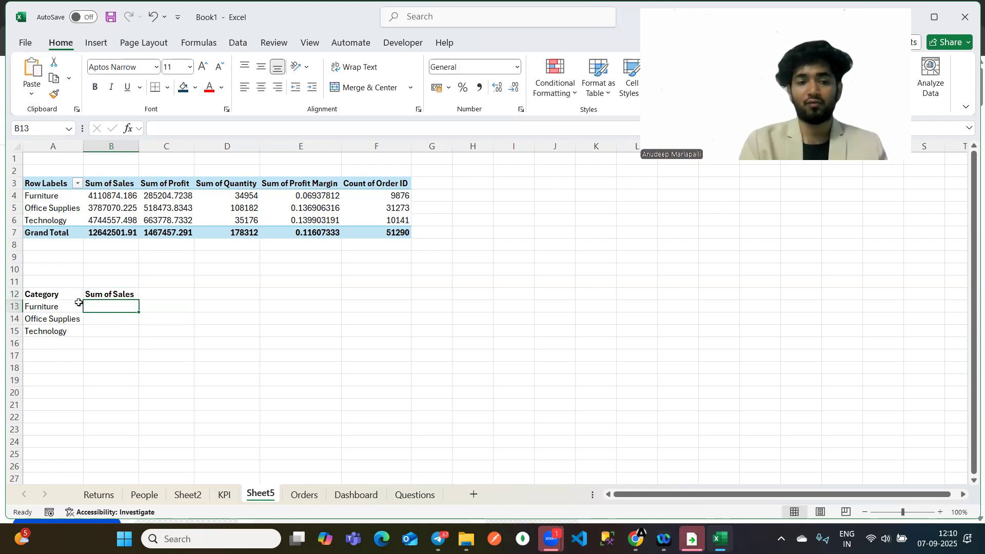
left_click_drag(106, 309, 116, 332)
left_click(53, 306)
left_click_drag(53, 306, 67, 330)
left_click_drag(114, 306, 117, 333)
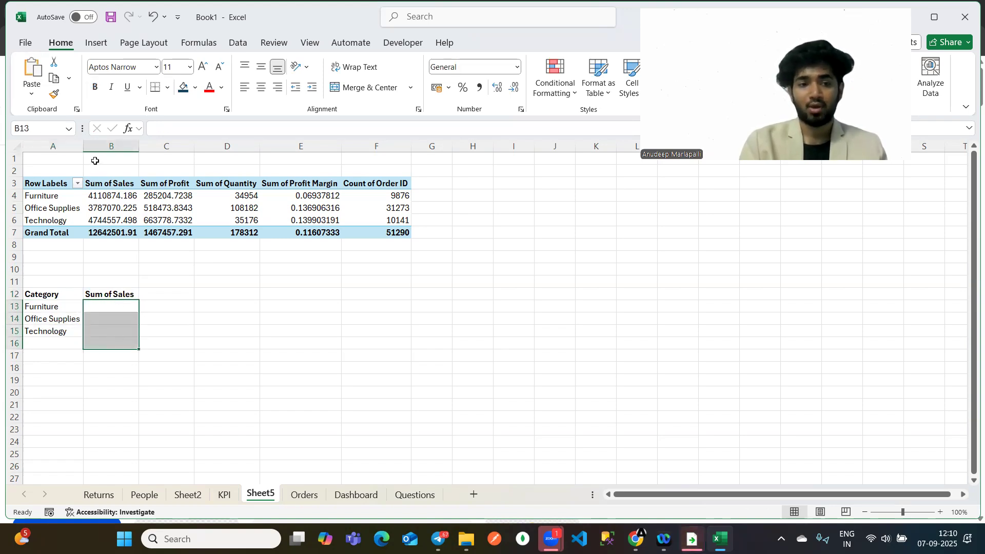
left_click_drag(113, 196, 118, 221)
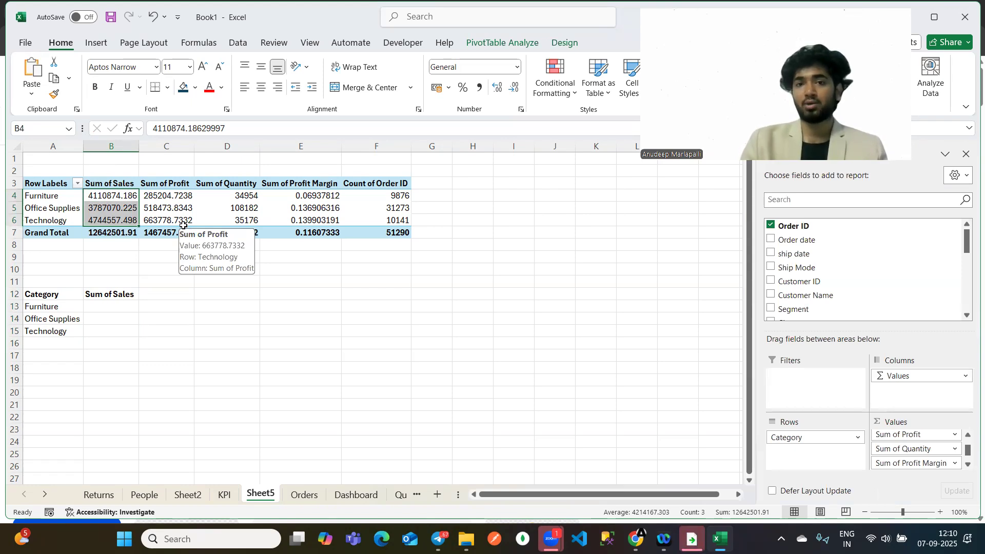
left_click(170, 120)
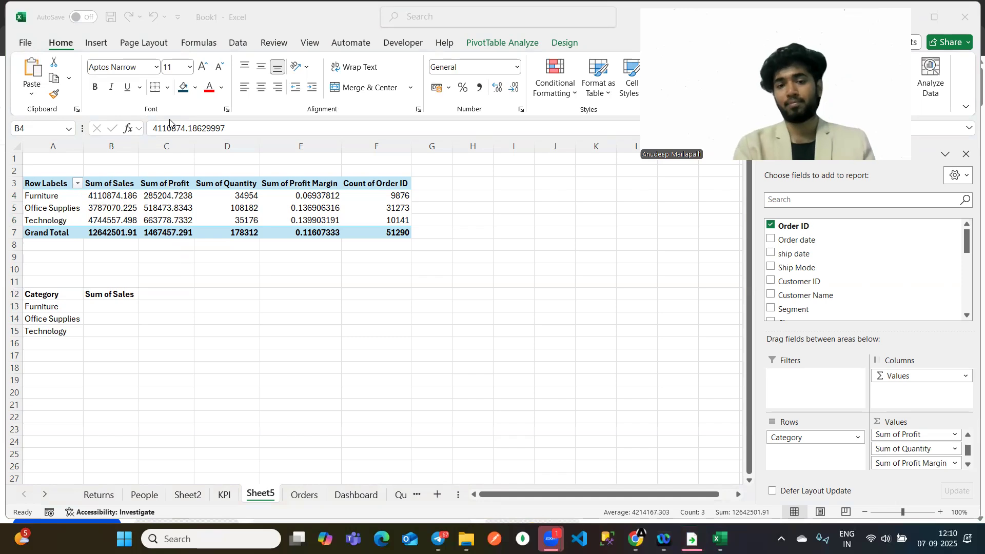
Enter =VLOOKUP(A13,A3:F7,2,FALSE) in cell B13 to look up the Furniture sales in the PivotTable.
left_click(110, 305)
type("=V")
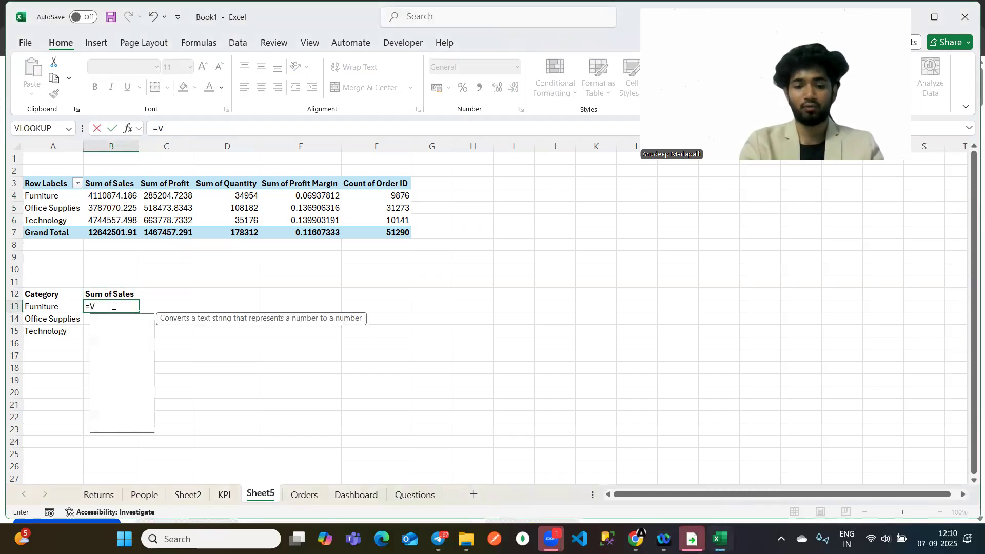
type("LOOKUP(")
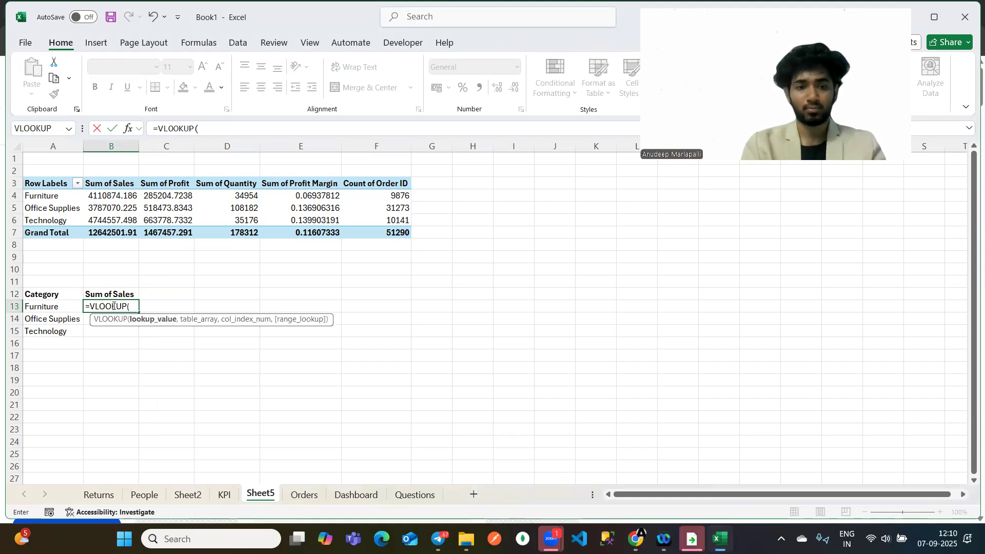
left_click(45, 306)
type(",")
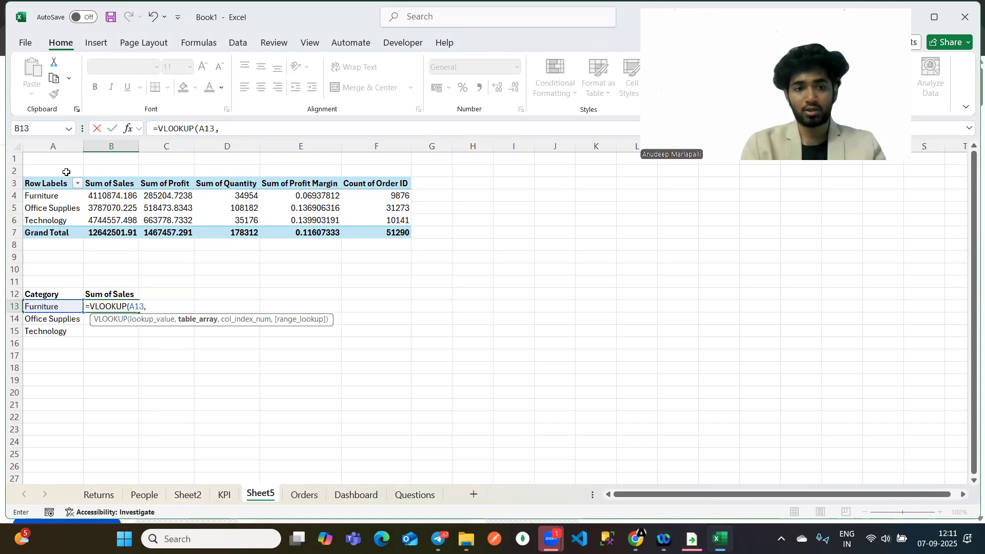
left_click_drag(49, 184, 393, 234)
type(",")
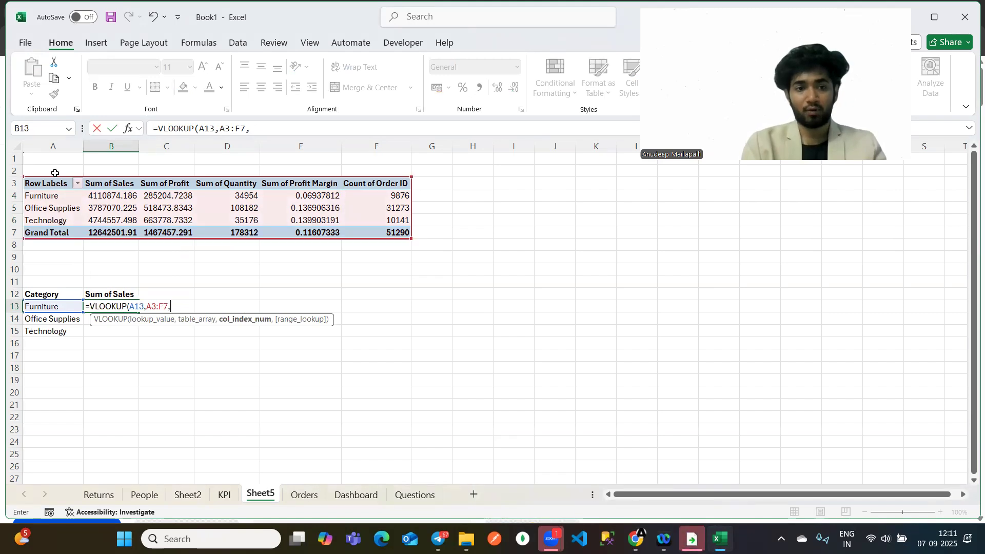
type("2,")
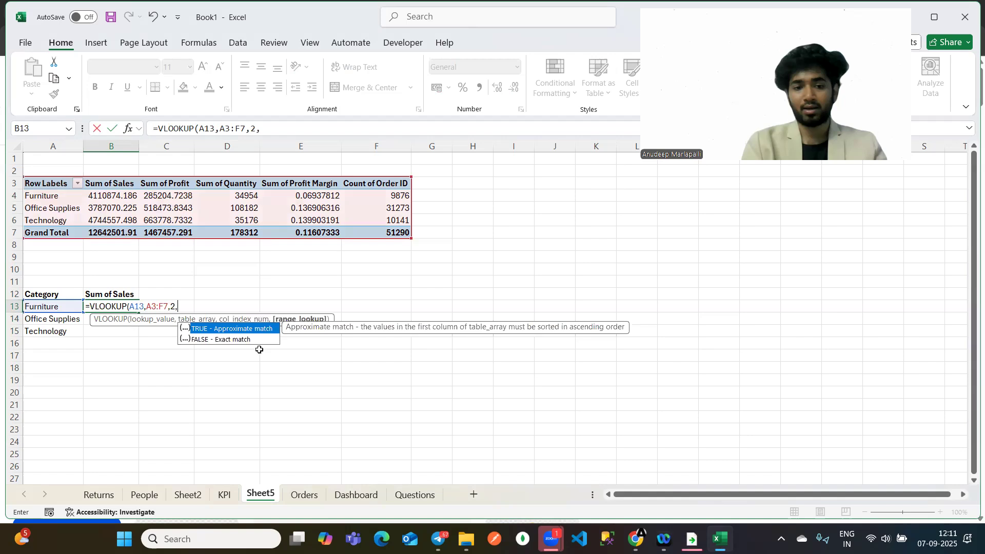
type("FALSE)")
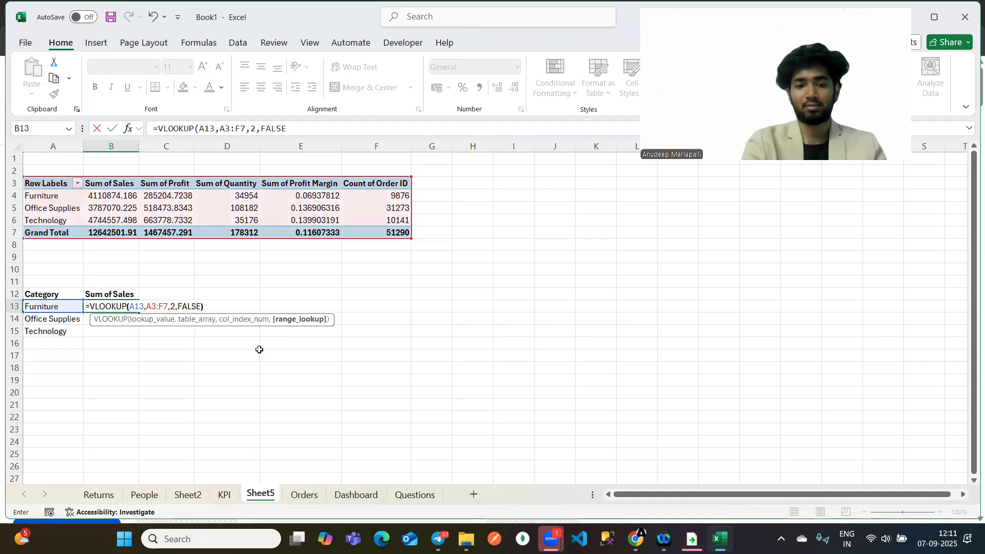
key("Return")
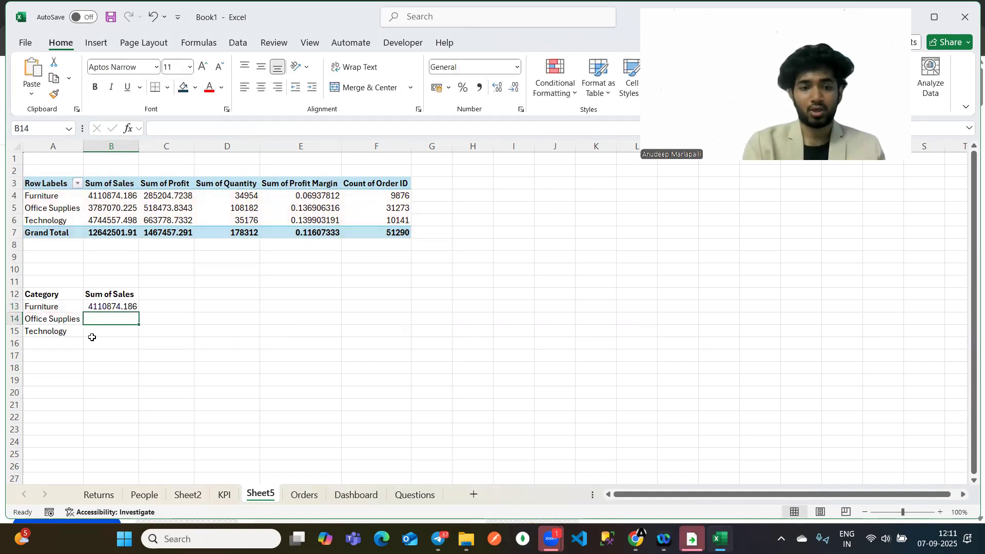
Fill the VLOOKUP formula from B13 down to B15 and review the column index argument in B13.
left_click(46, 306)
left_click(126, 194)
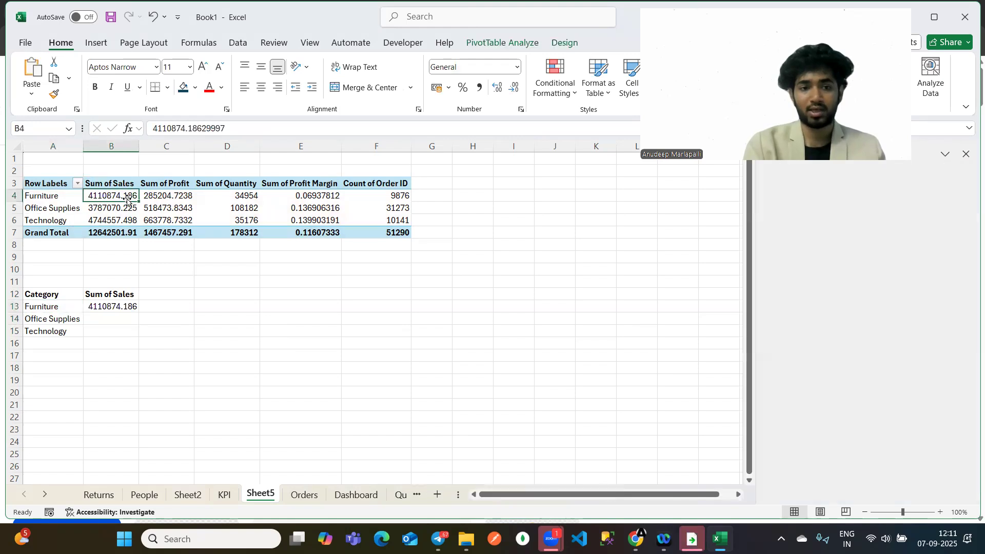
left_click(125, 305)
left_click_drag(138, 313, 135, 335)
left_click(247, 367)
double_click(106, 307)
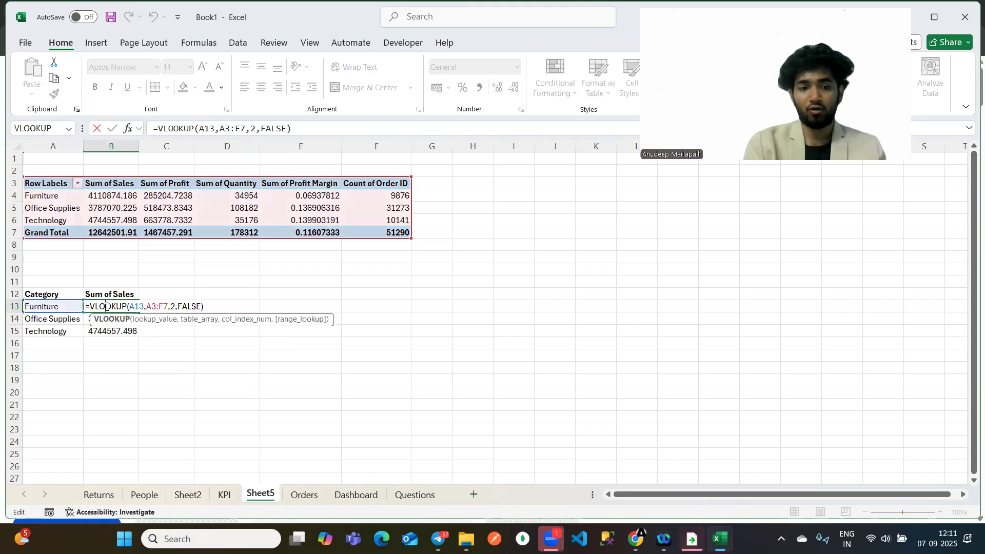
double_click(172, 306)
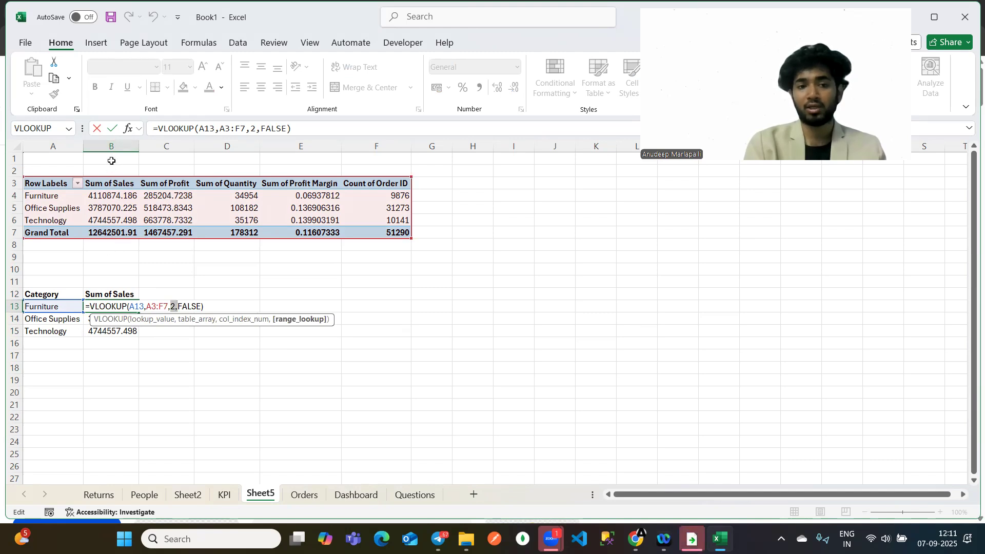
key("Return")
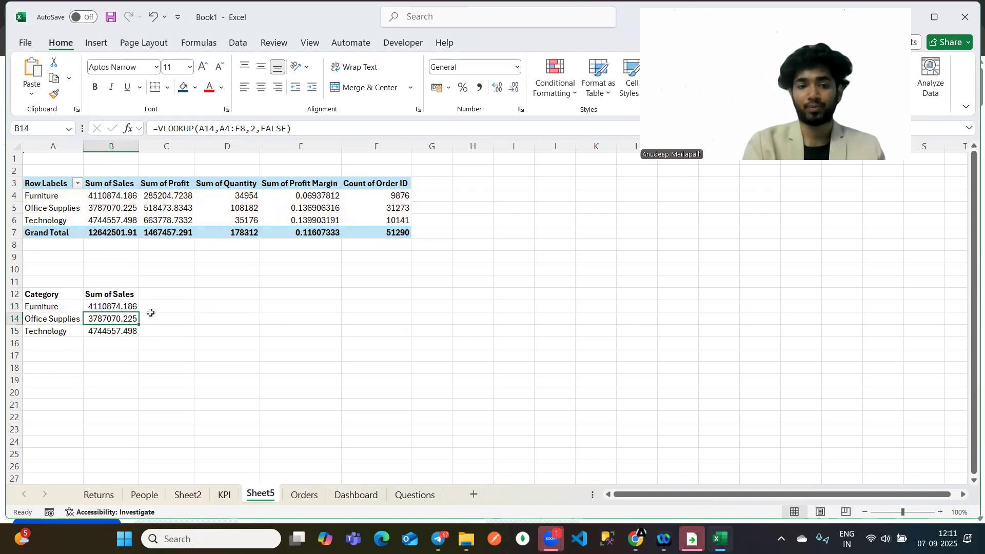
Change the heading in cell B12 to Sum of Profit.
double_click(124, 294)
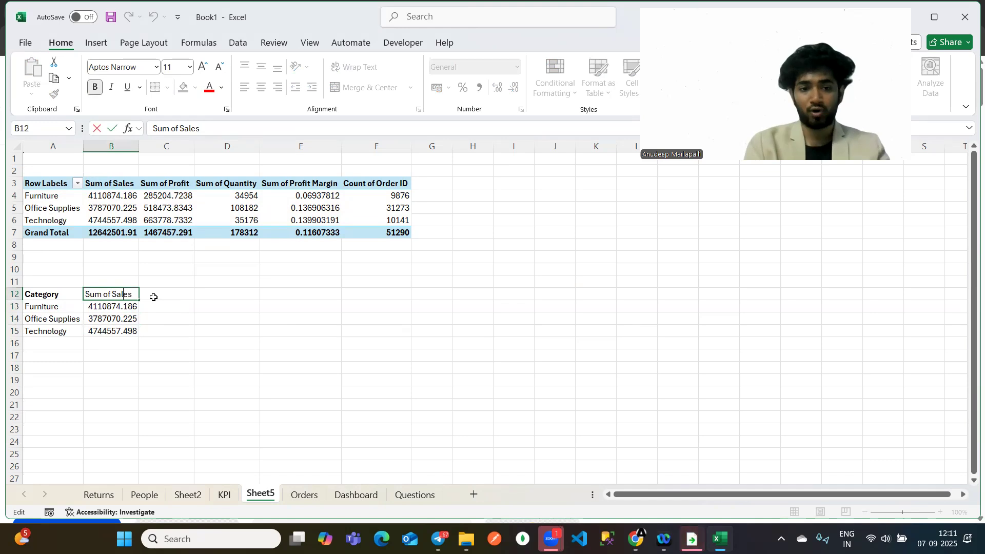
key("BackSpace")
key("BackSpace")
key("BackSpace")
key("BackSpace")
key("BackSpace")
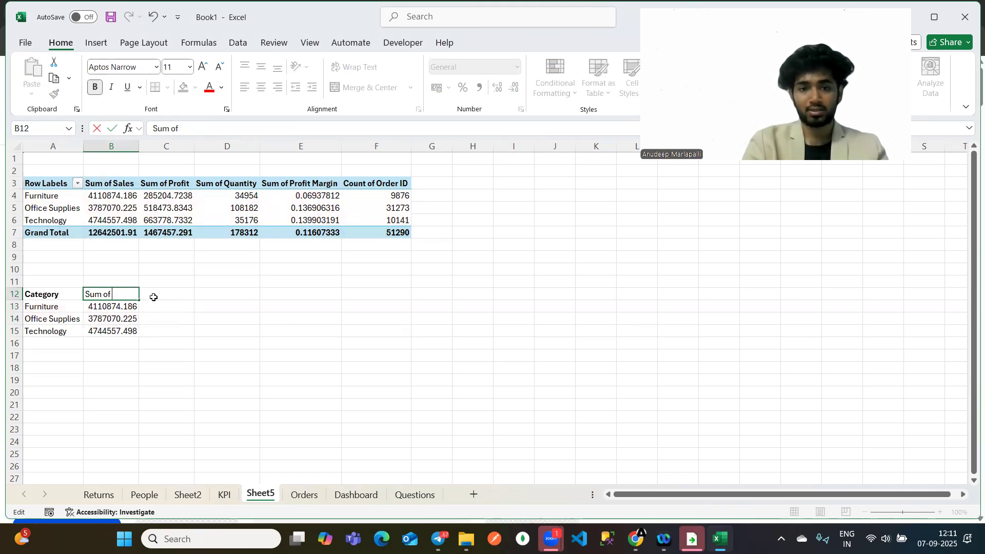
type("pROFI")
key("BackSpace")
key("BackSpace")
key("BackSpace")
key("BackSpace")
key("BackSpace")
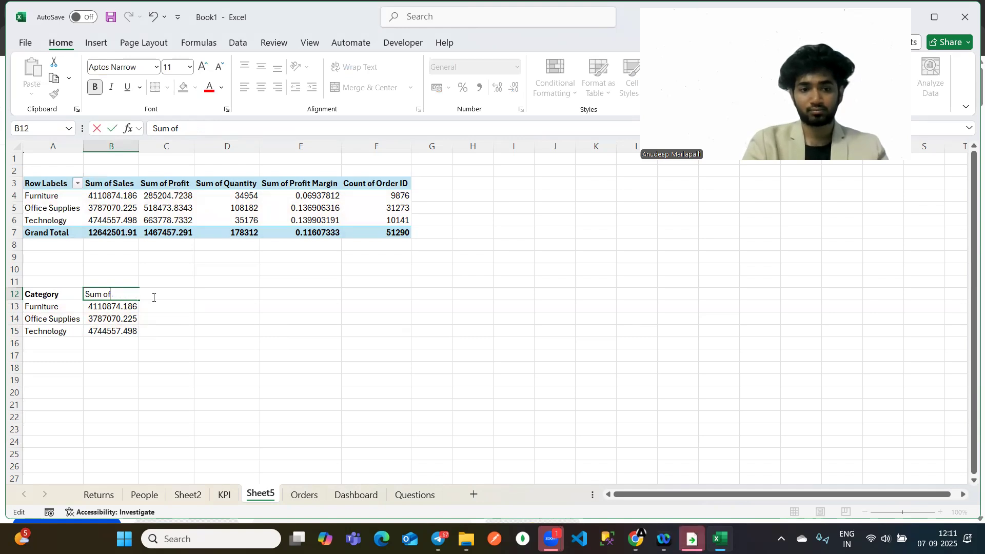
type("Profit")
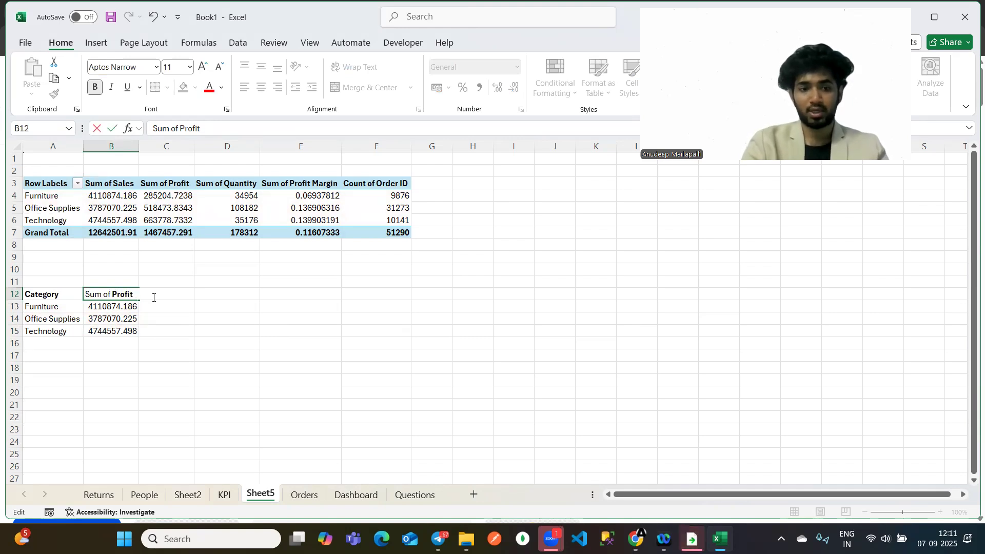
key("Return")
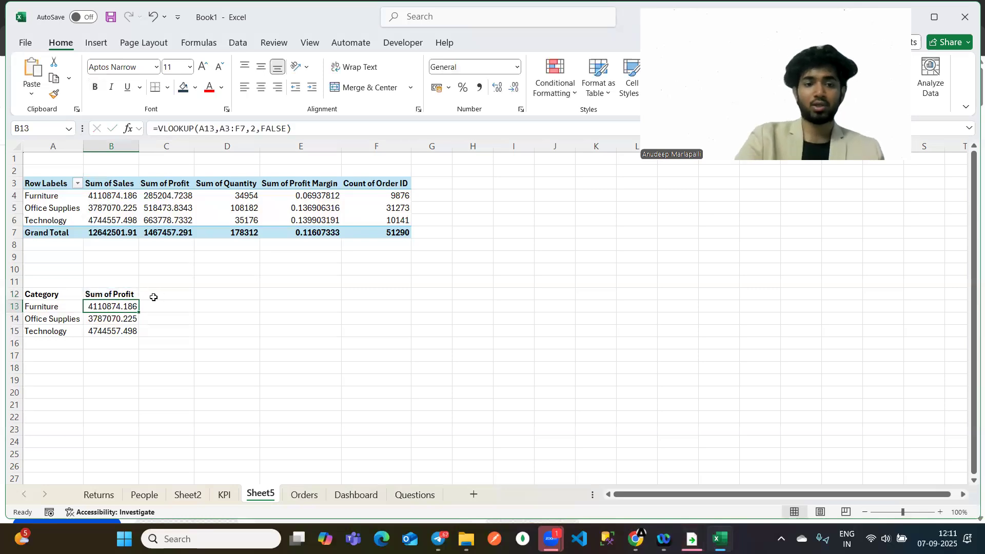
Remove the column index argument 2 from the VLOOKUP formula in B13.
left_click_drag(117, 186, 117, 233)
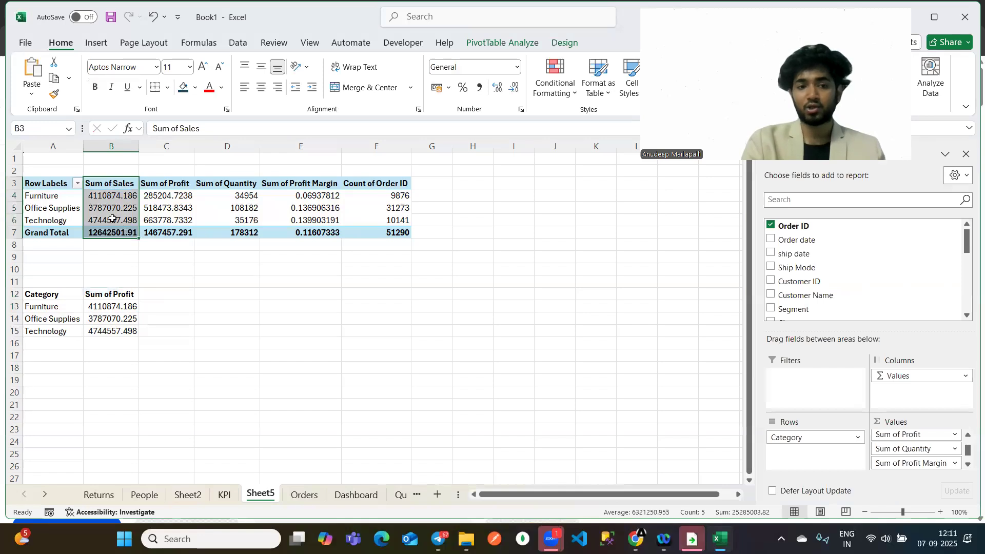
left_click(116, 296)
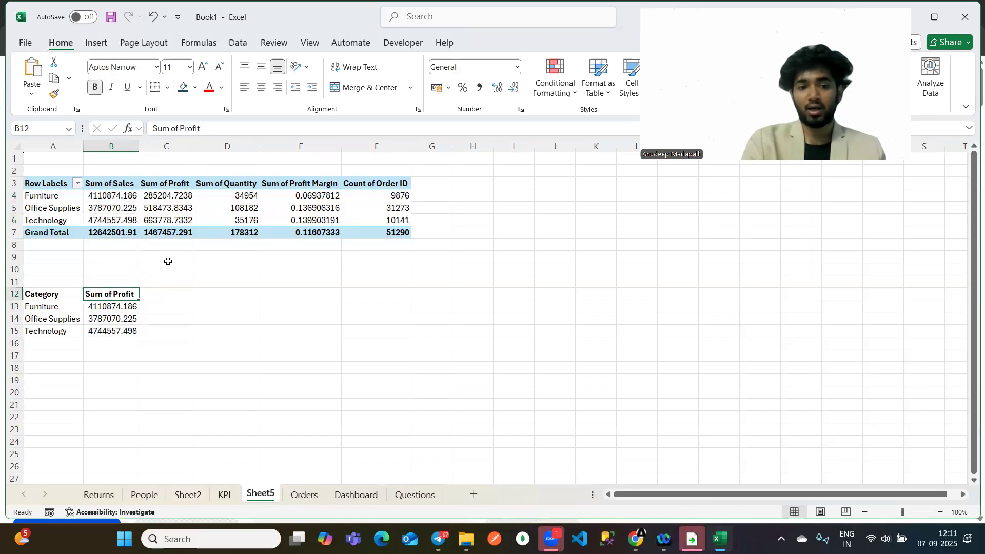
left_click(174, 175)
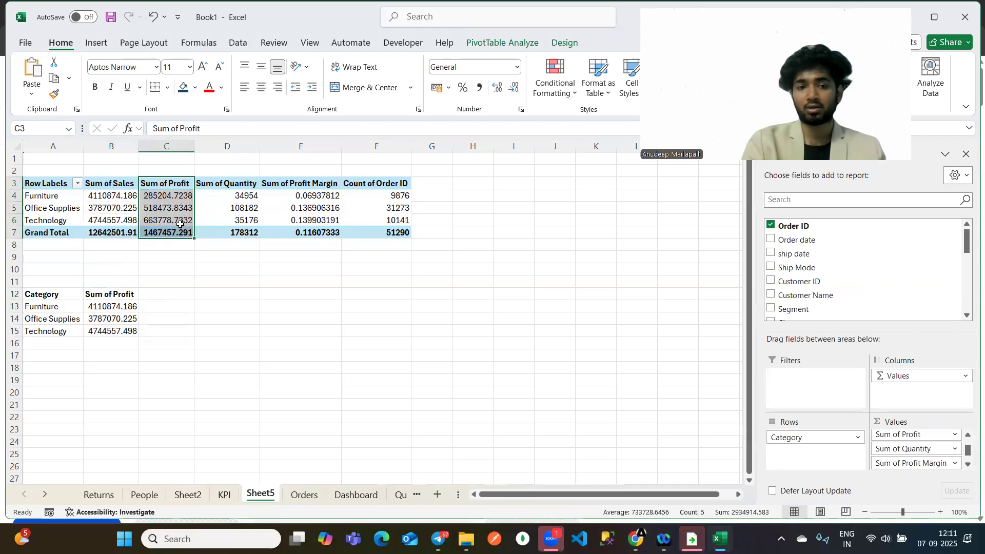
double_click(120, 306)
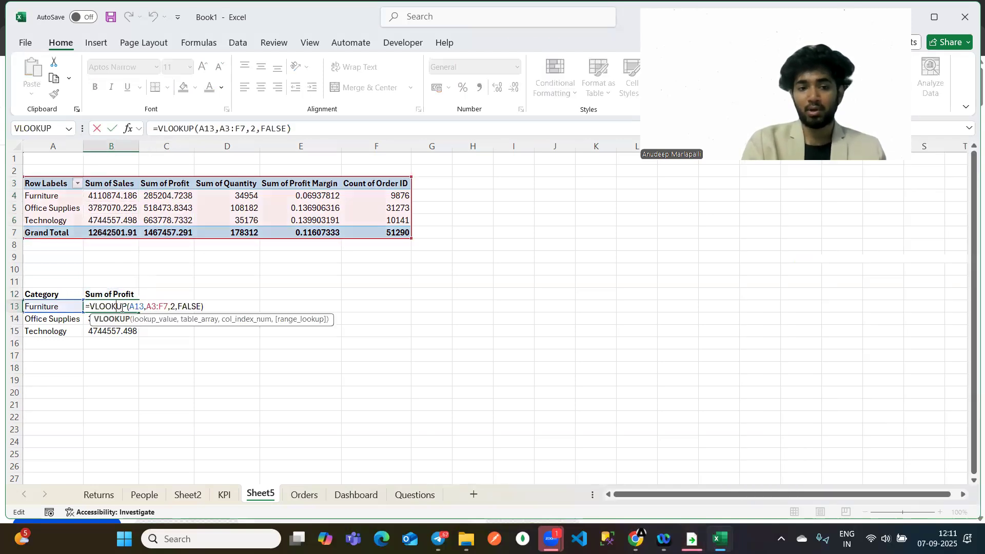
double_click(174, 306)
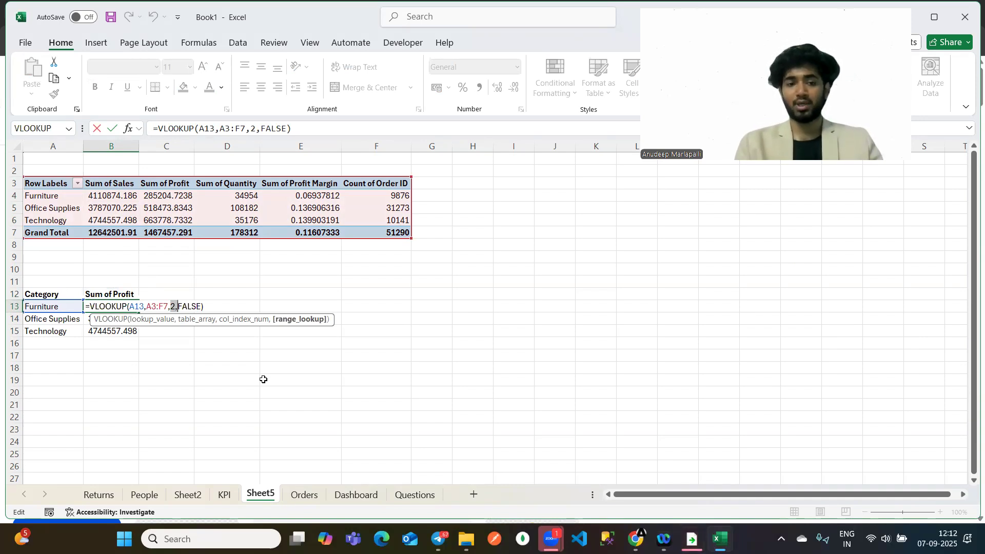
left_click(137, 58)
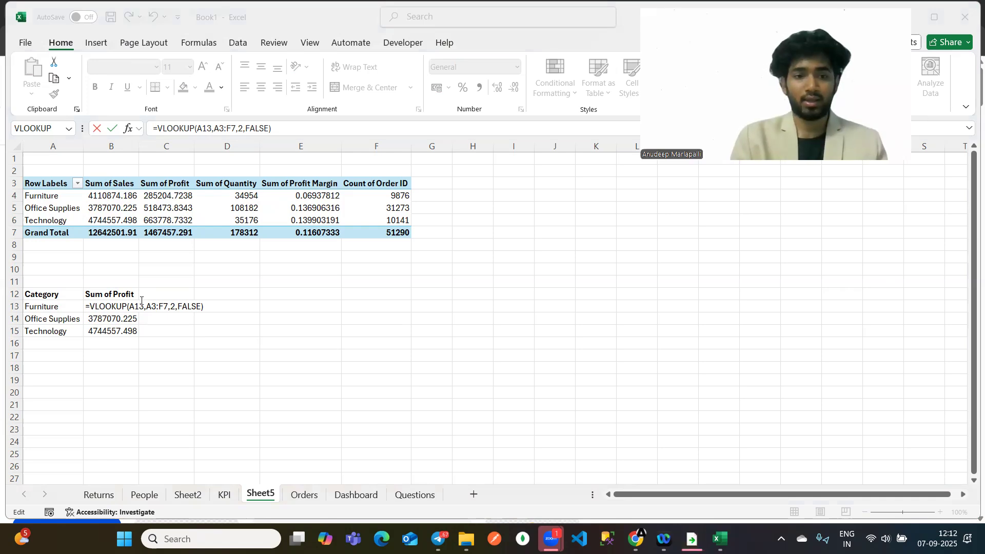
double_click(175, 306)
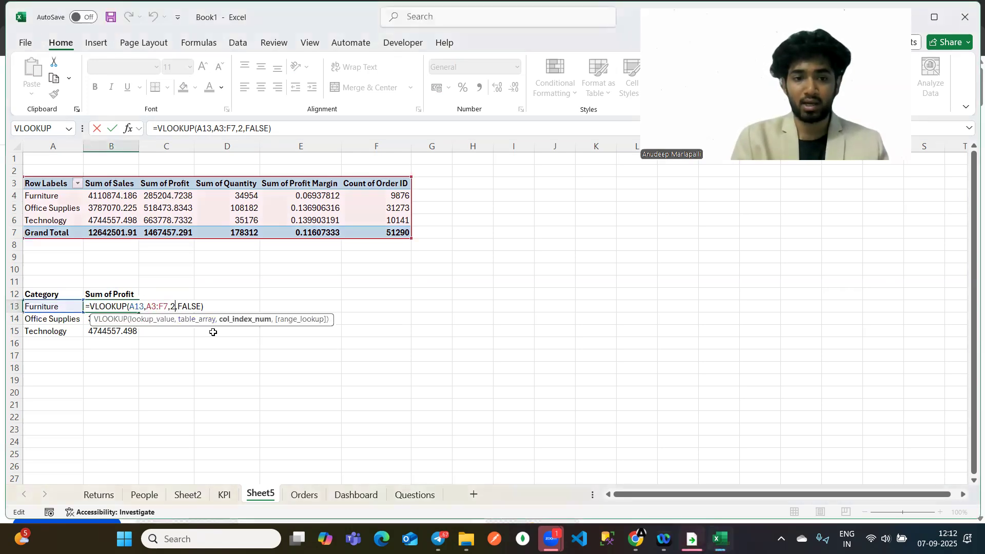
key("BackSpace")
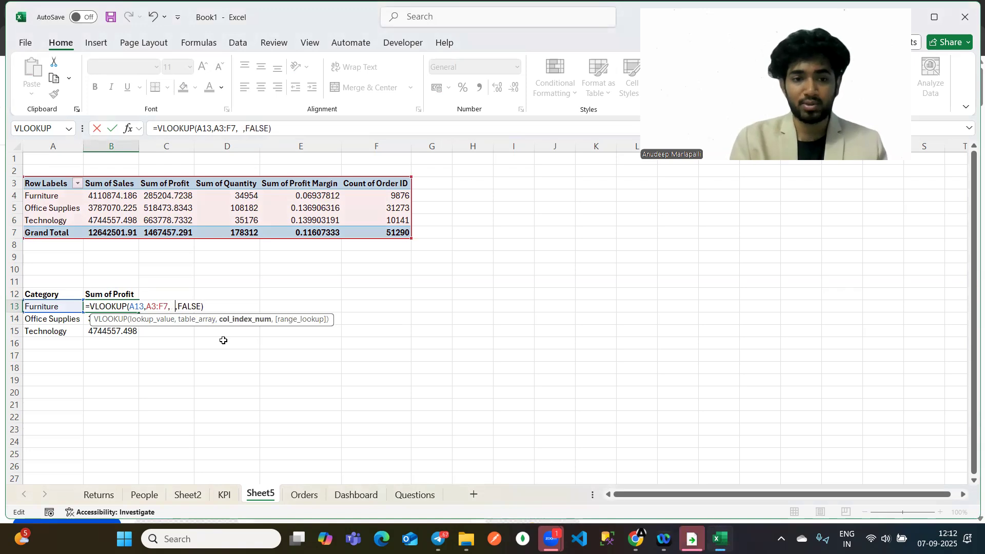
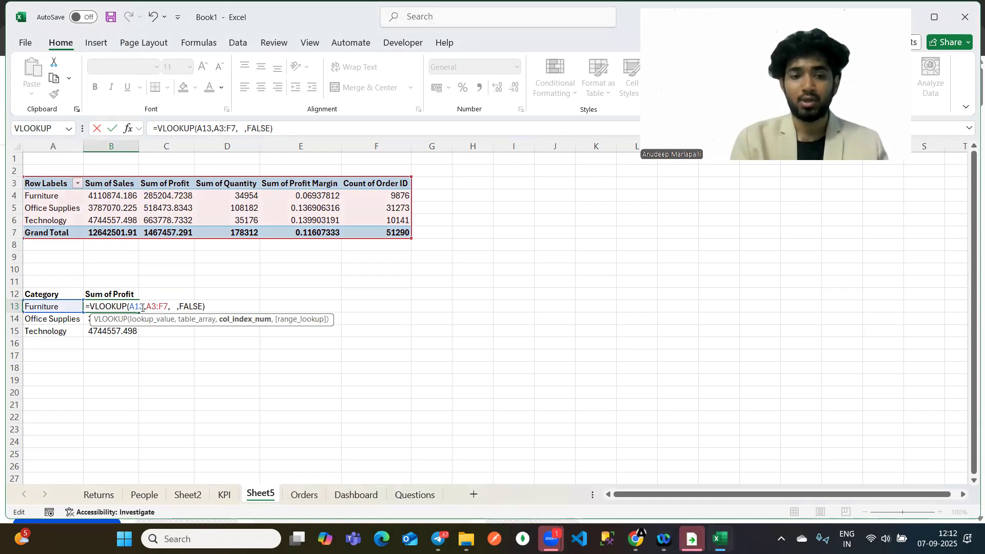
Begin a MATCH function as B13's column index, looking up heading B12 in the PivotTable header row A3:F3.
type("MATCH(")
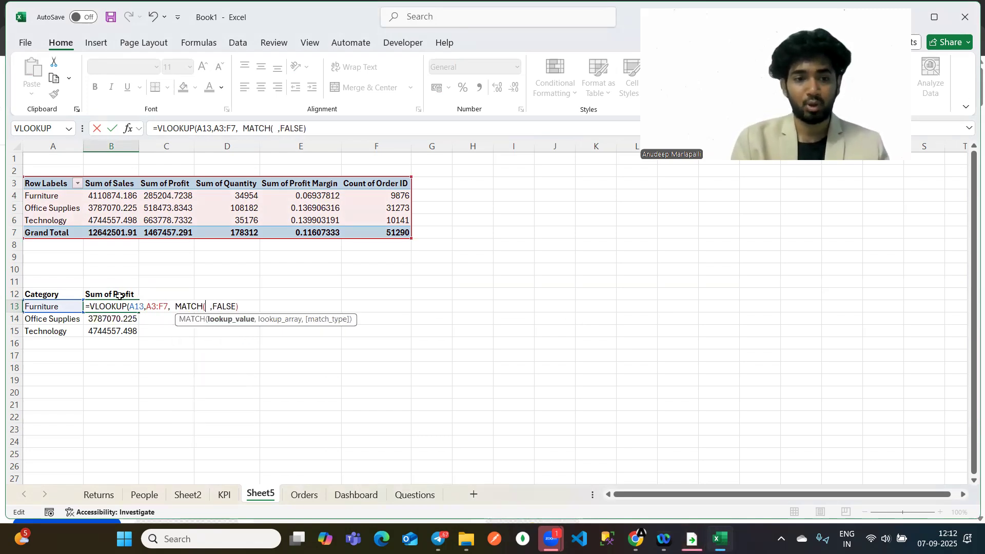
left_click(107, 293)
type(",")
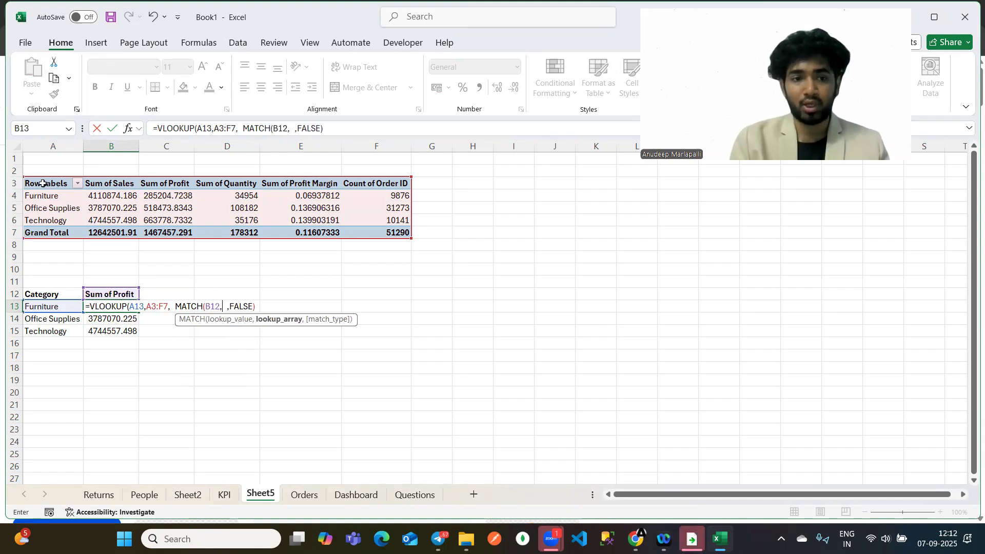
left_click_drag(41, 183, 408, 181)
Make the MATCH lookup range absolute as $A$3:$F$3 and close the function with exact match type 0.
left_click(223, 306)
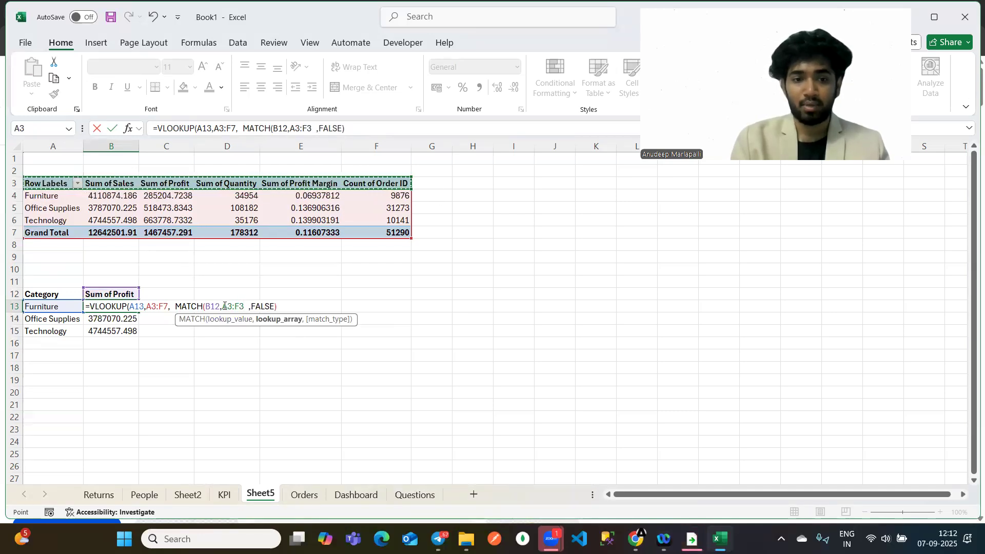
type("$")
key("Right")
type("$")
key("Right")
key("Right")
type("$F$3 ")
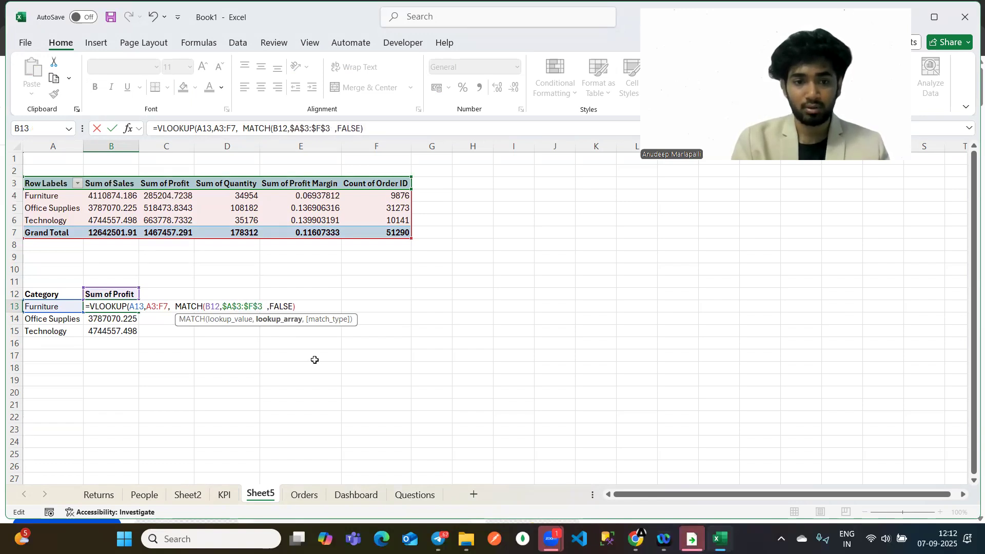
type(",0")
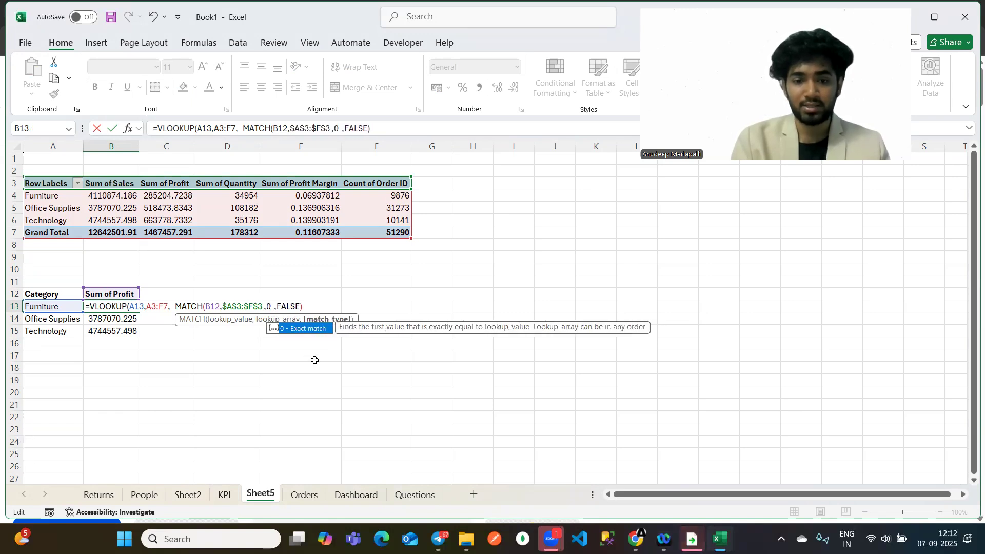
type(")")
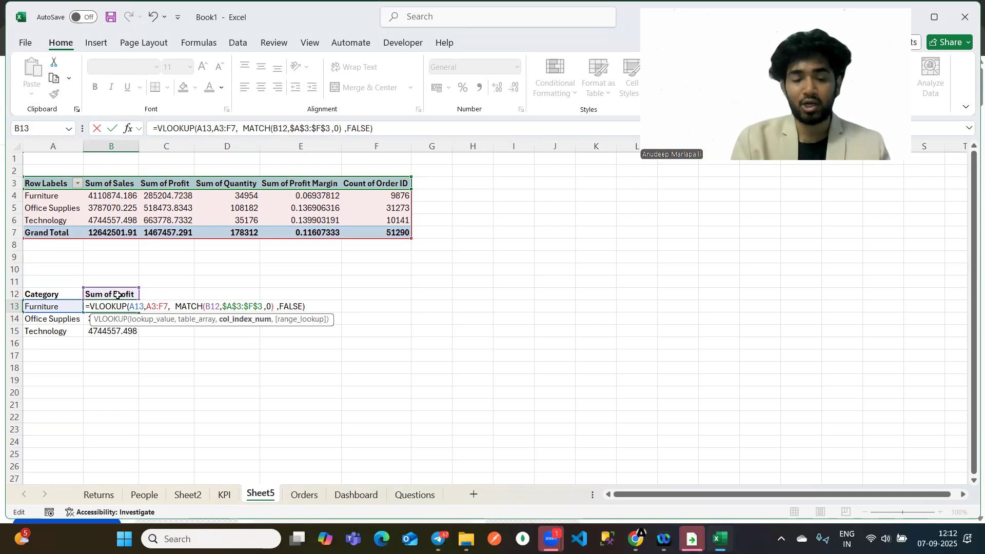
Make the MATCH lookup value in B13's formula absolute as $B$12.
left_click(204, 307)
type("$")
key("Right")
type("$")
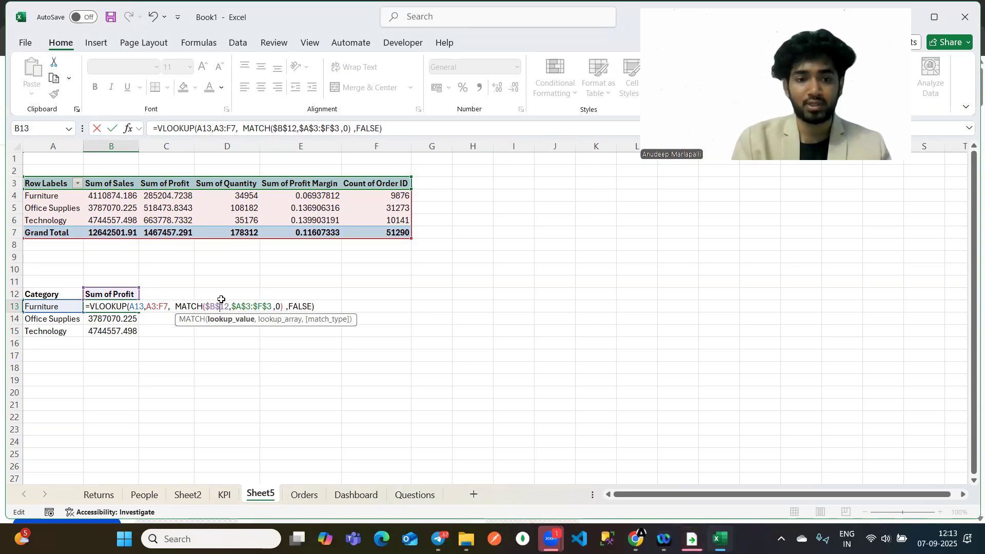
Lock the VLOOKUP table range as $A$3:$F$7 and commit the formula in B13.
left_click(146, 307)
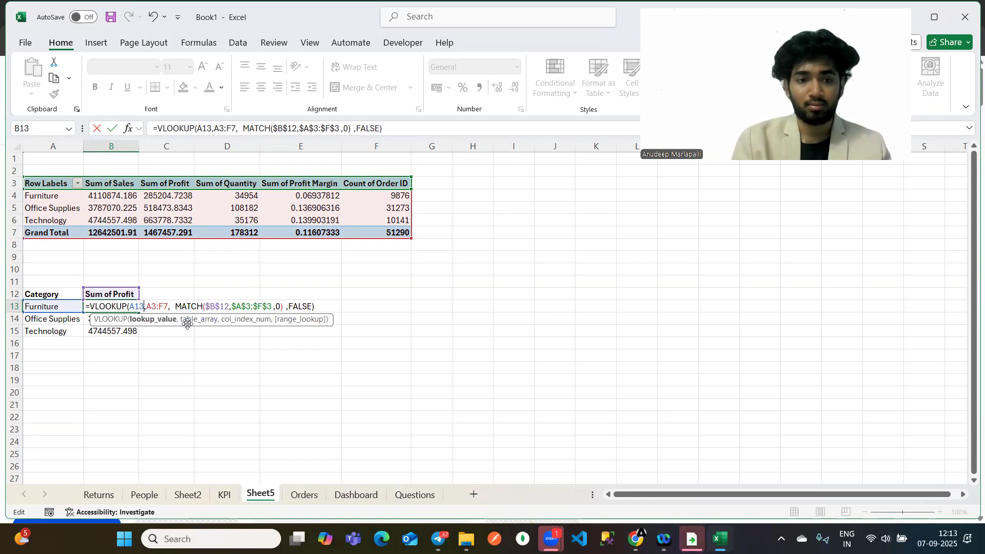
type("$")
key("Right")
type("$")
key("Right")
key("Right")
type("$A$")
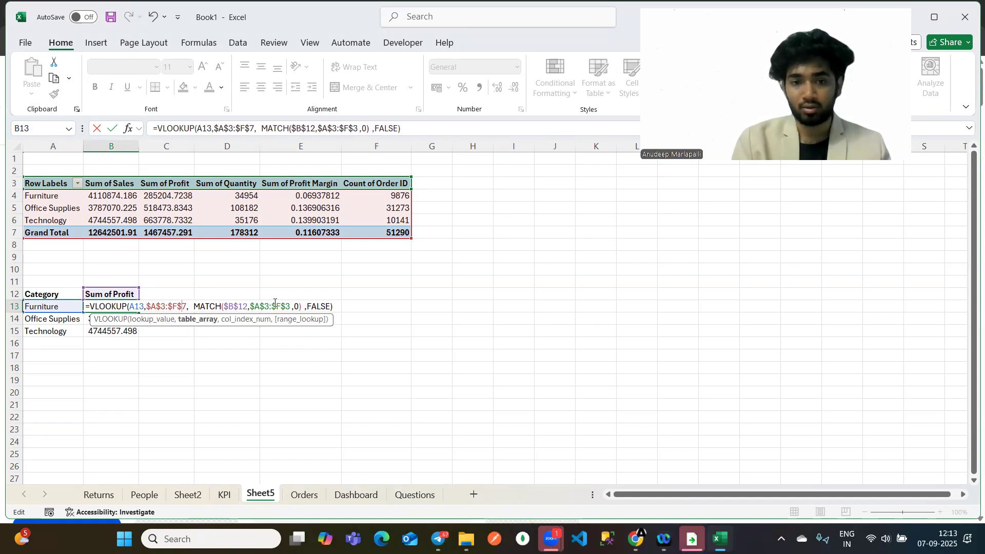
left_click(347, 305)
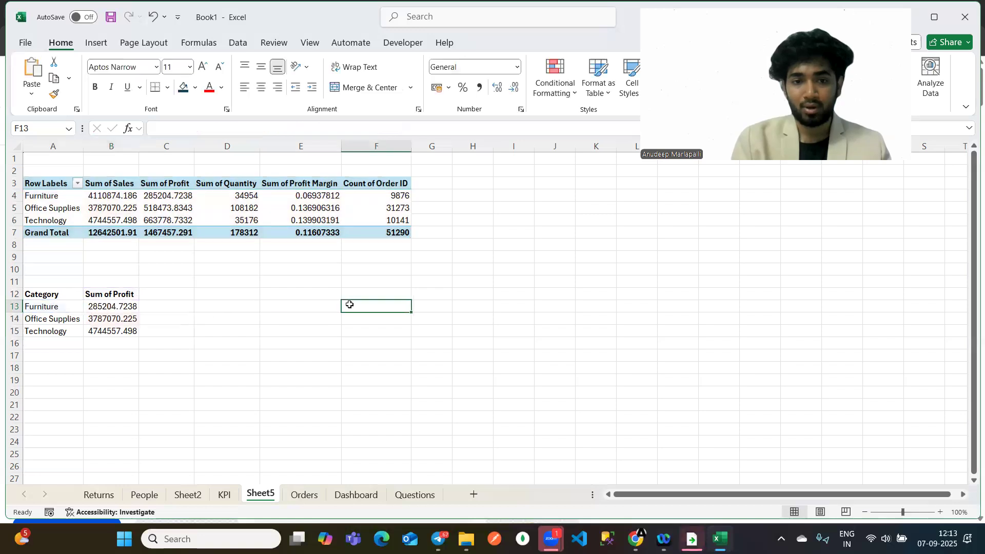
double_click(100, 306)
key("Return")
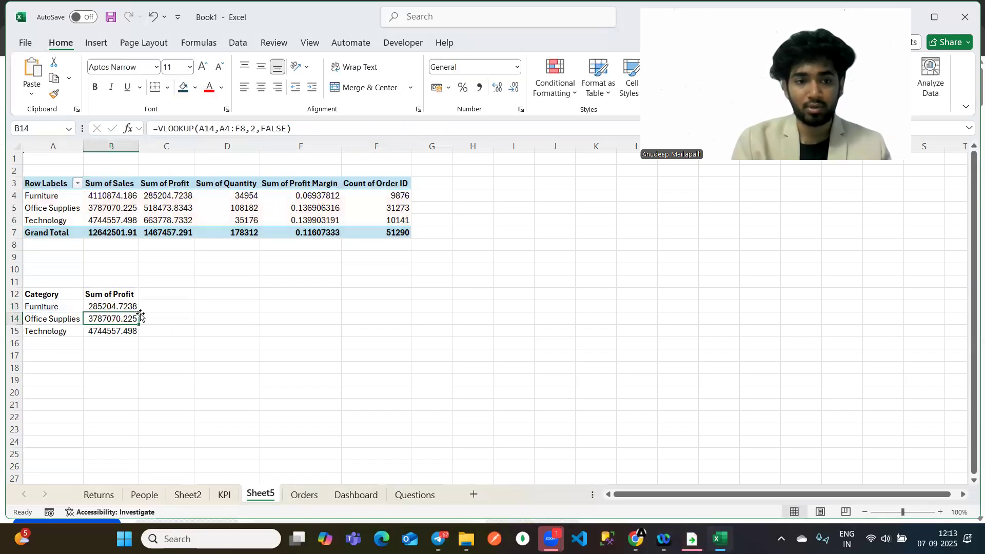
Fill the VLOOKUP-MATCH formula from B13 down to B15 and compare the results with the PivotTable's profit column.
left_click(111, 306)
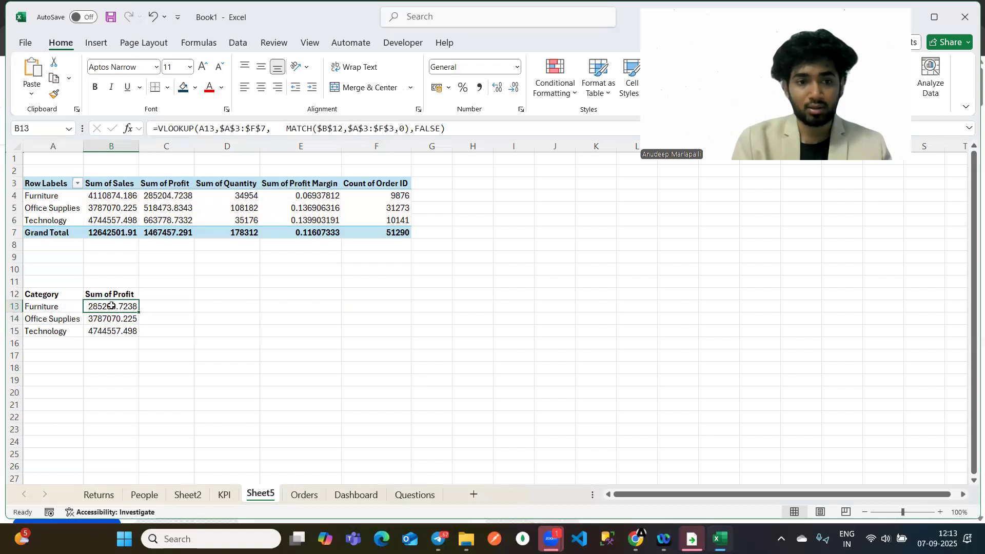
left_click_drag(140, 313, 138, 333)
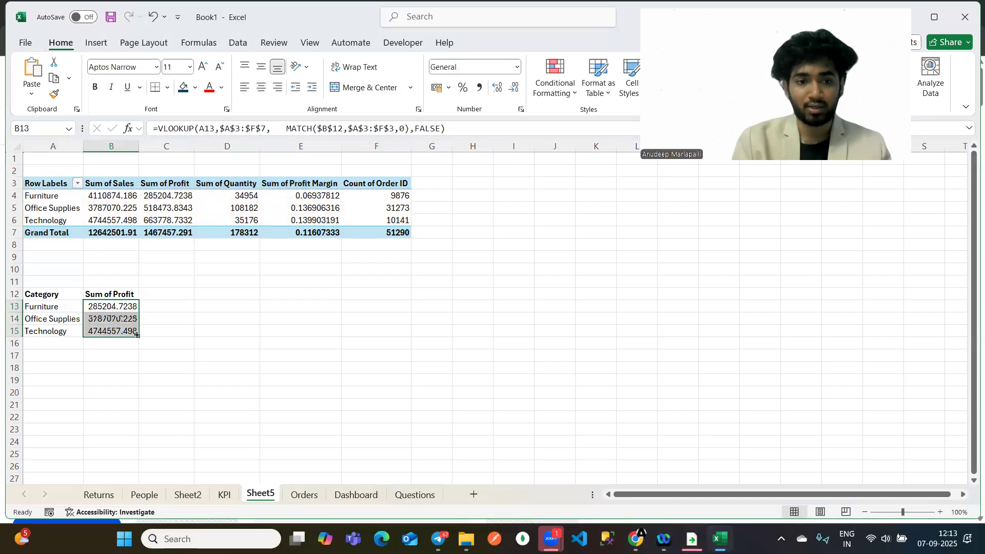
left_click(205, 357)
left_click_drag(57, 306, 57, 330)
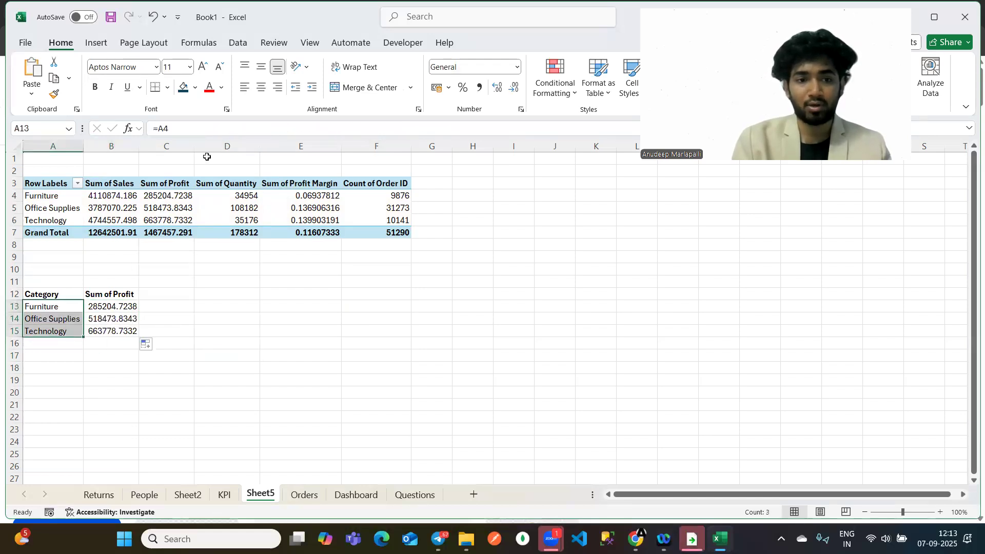
left_click_drag(175, 191, 169, 220)
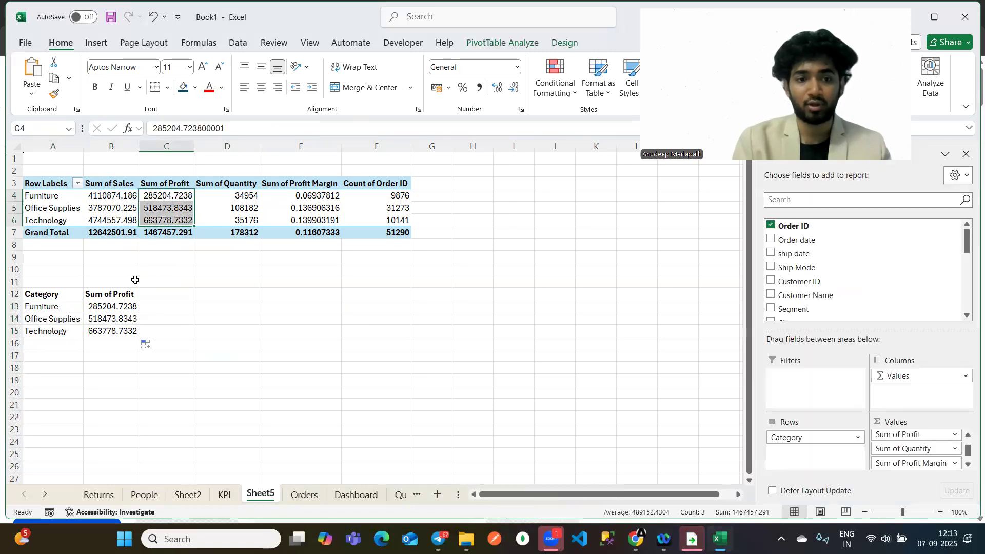
Change the heading in B12 to Sum of Quantity and compare the results with the PivotTable's quantity column.
left_click(129, 293)
double_click(129, 293)
key("BackSpace")
key("BackSpace")
key("BackSpace")
key("BackSpace")
key("BackSpace")
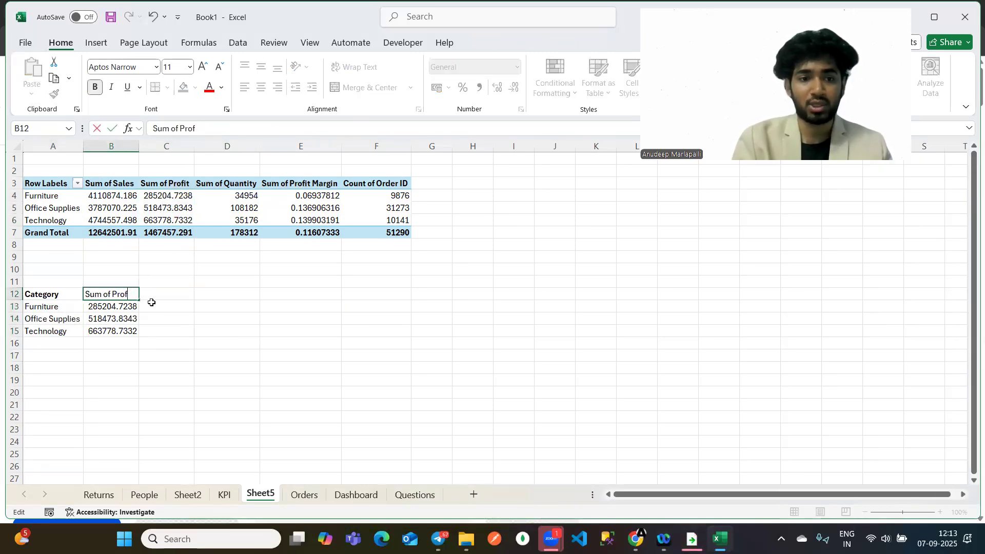
type("Quantity")
key("Return")
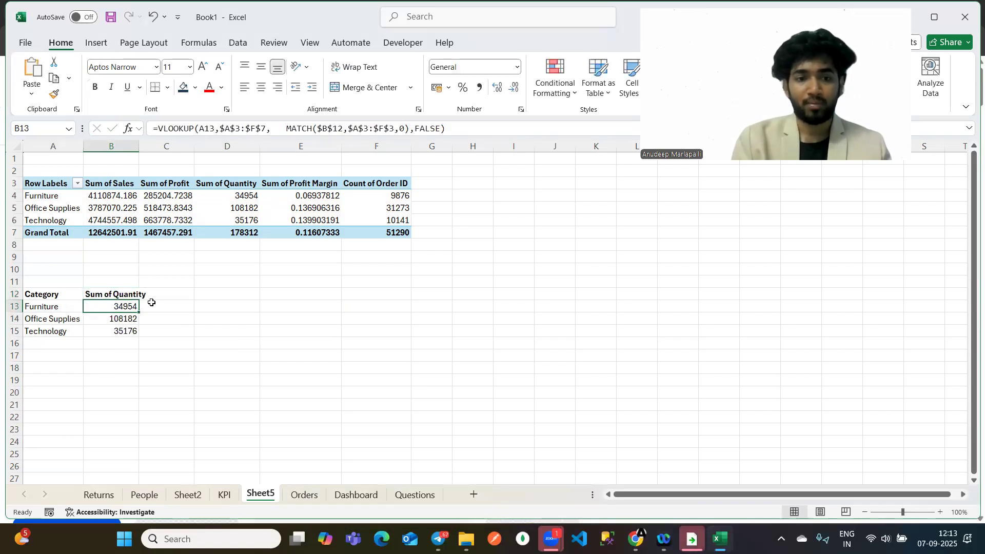
left_click_drag(244, 190, 244, 222)
left_click(109, 290)
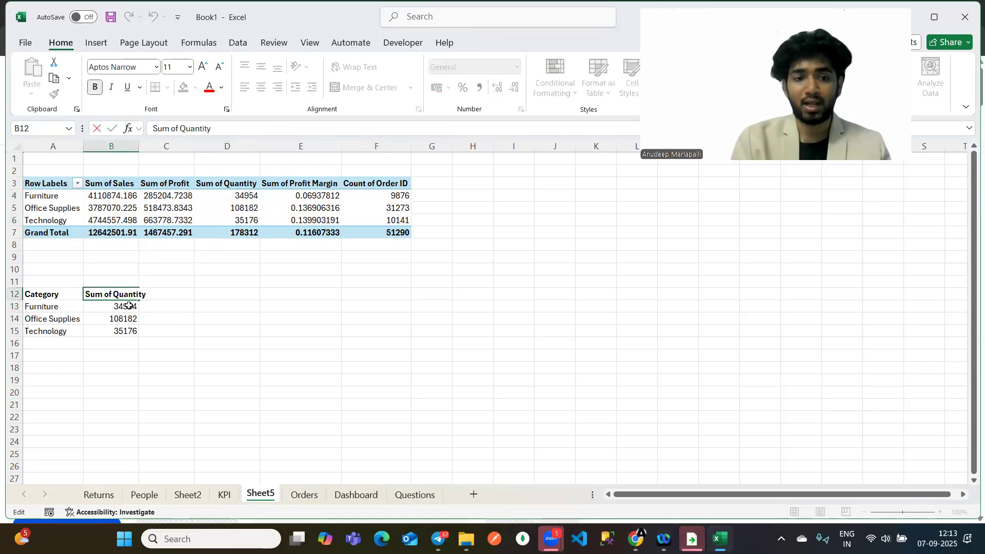
Review what the MATCH part of the formula in B13 evaluates to.
double_click(128, 307)
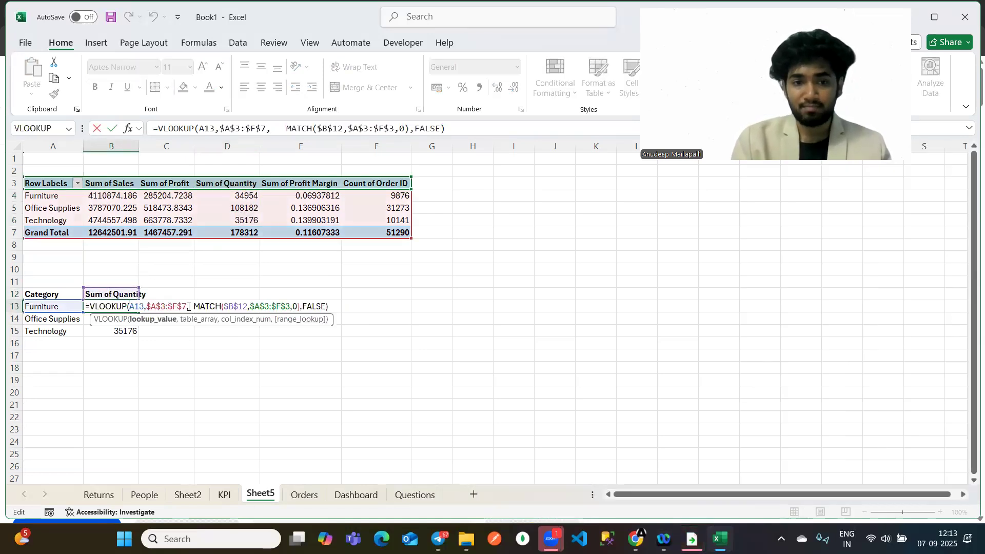
left_click_drag(189, 307, 297, 311)
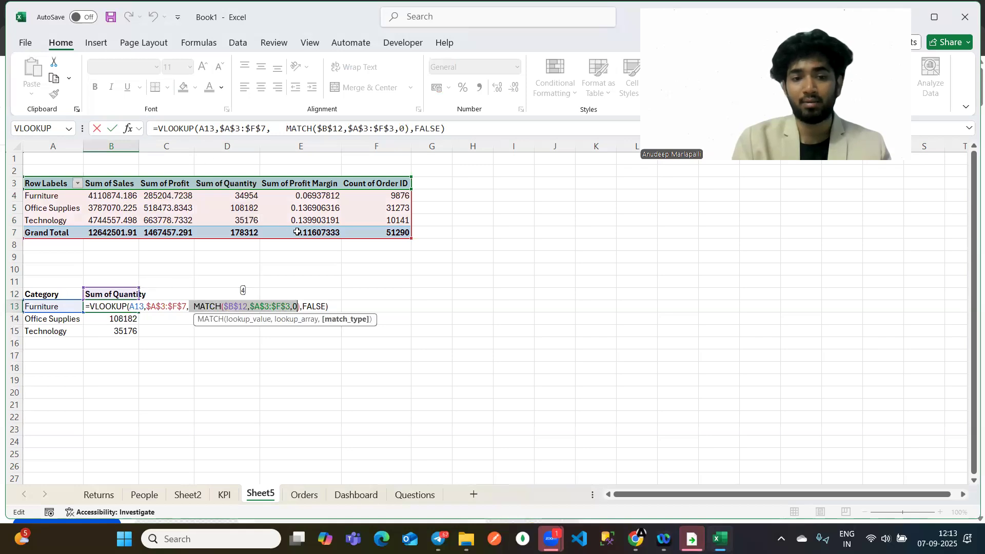
key("Return")
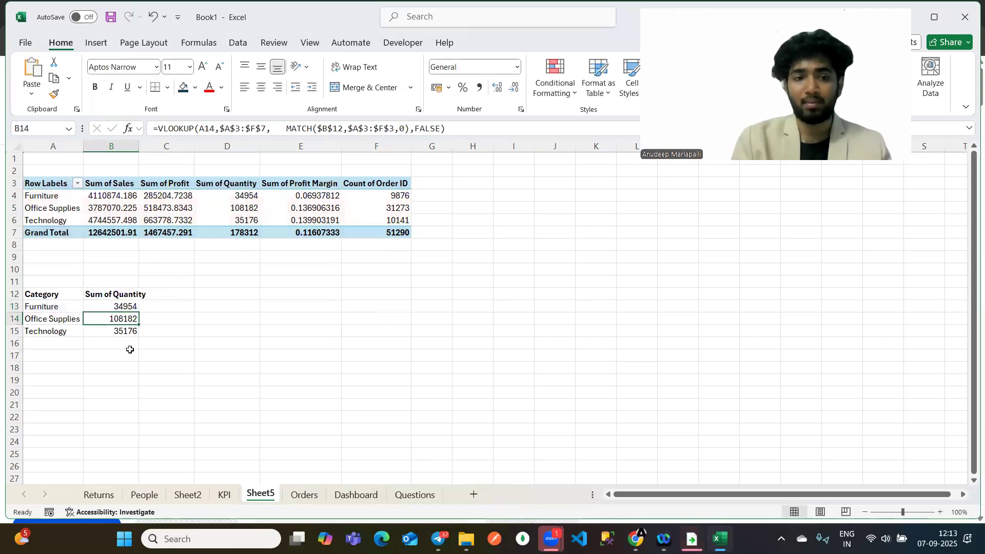
Set the heading in B12 to Sum of Profit Margin and compare the results with the PivotTable's profit margin column.
double_click(135, 295)
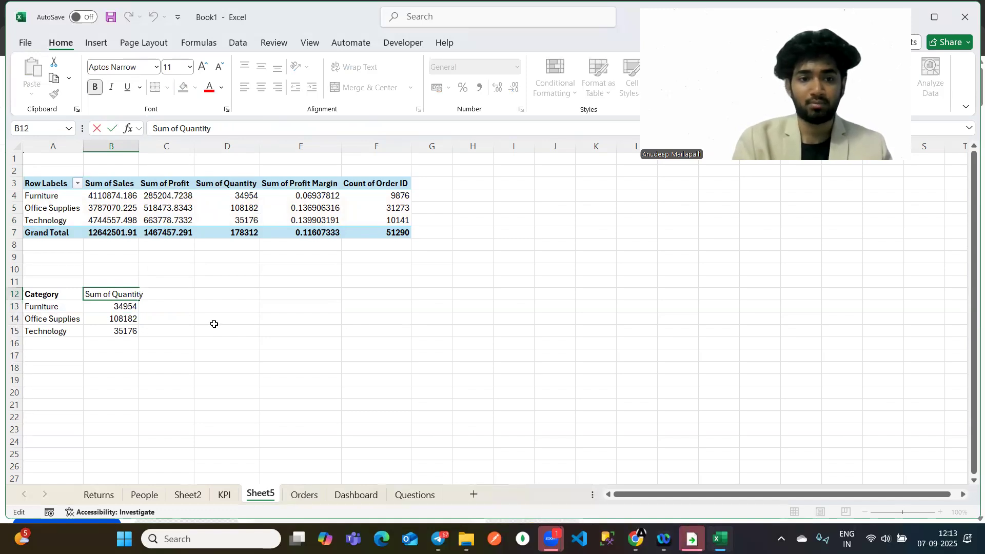
key("BackSpace")
key("BackSpace")
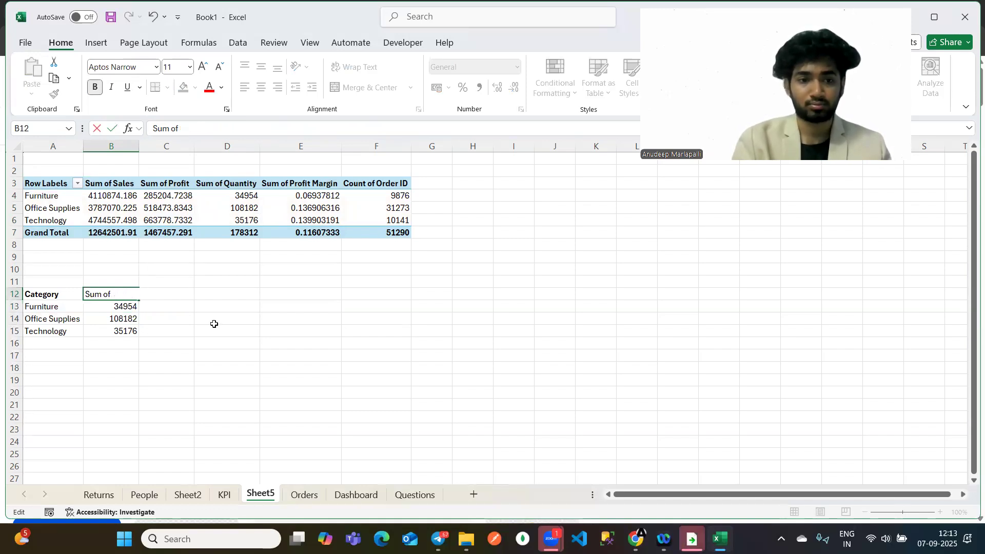
type("Profit Ma")
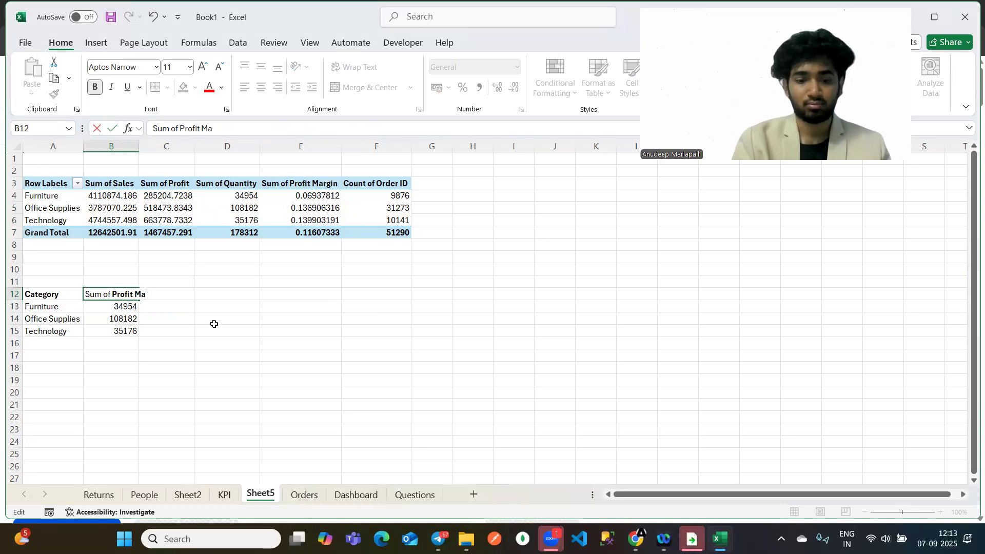
type("rgin")
key("Return")
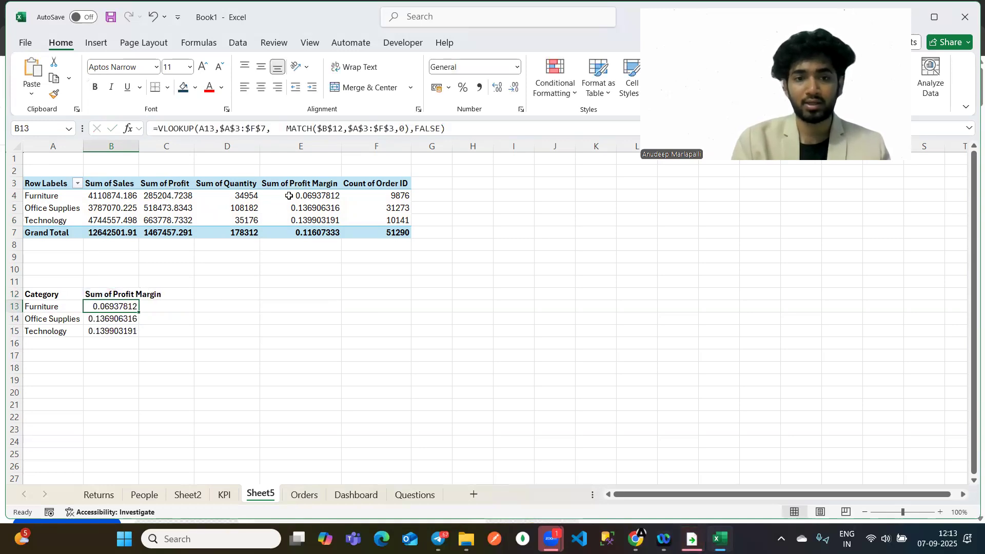
left_click_drag(316, 195, 307, 220)
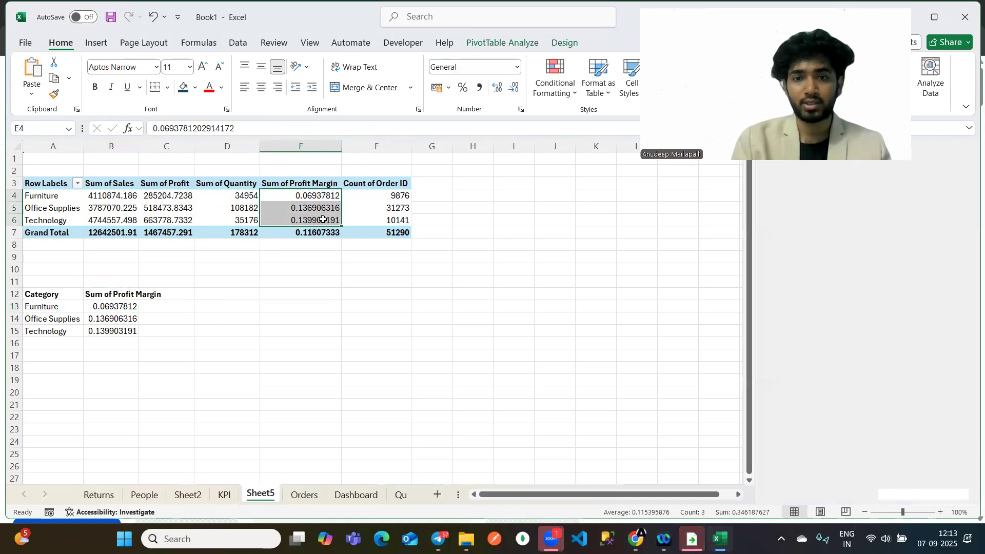
Format the PivotTable's profit margin values for the three categories in E4:E6 as percentages.
left_click(463, 87)
left_click(127, 306)
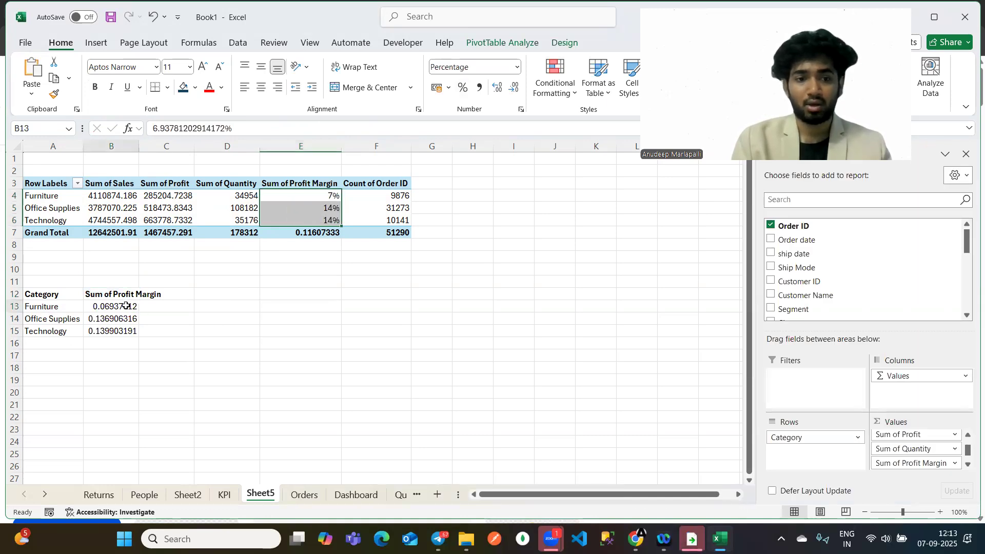
Retype the last word of the heading in B12 so that it reads Sum of Profit Margin.
left_click(150, 290)
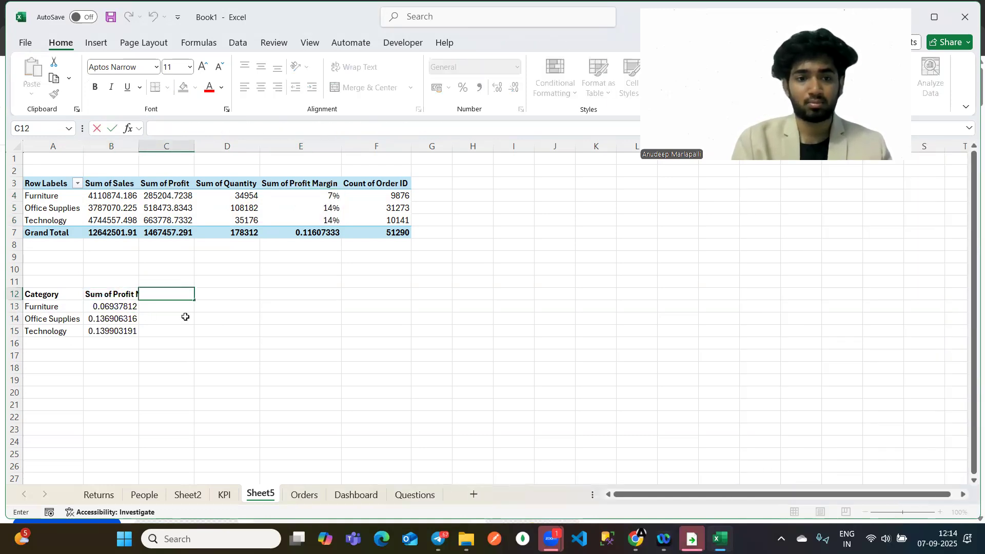
double_click(122, 293)
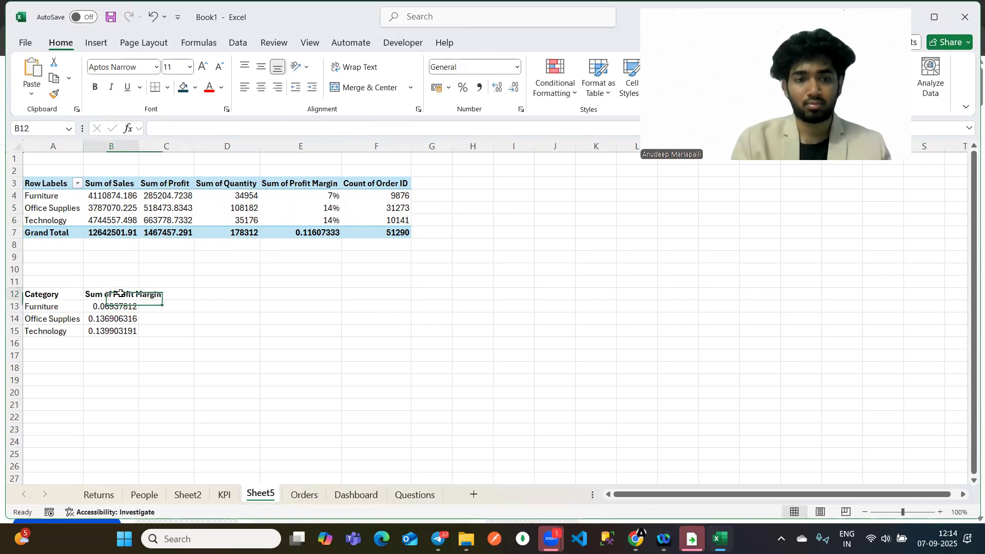
double_click(150, 293)
key("BackSpace")
type("Ma")
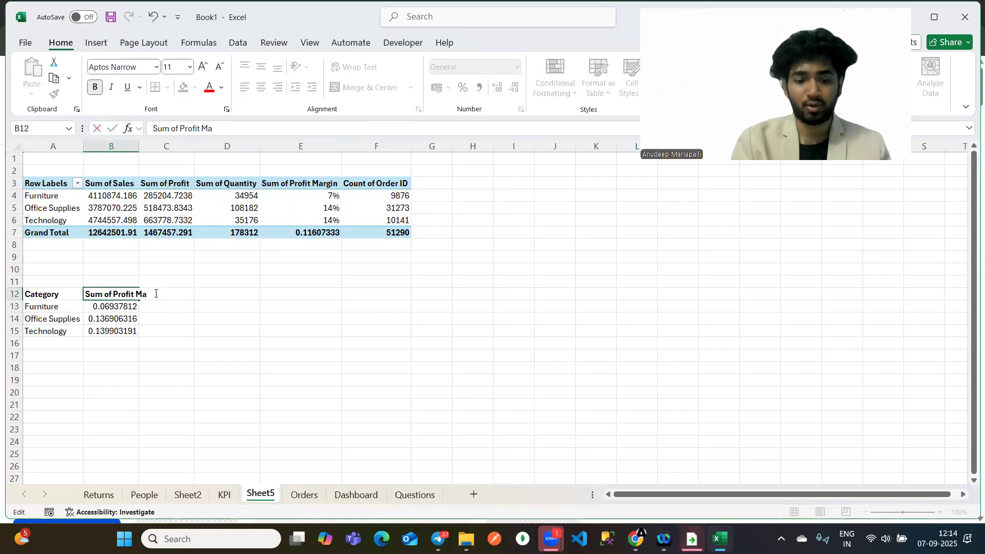
type("rgin")
key("Return")
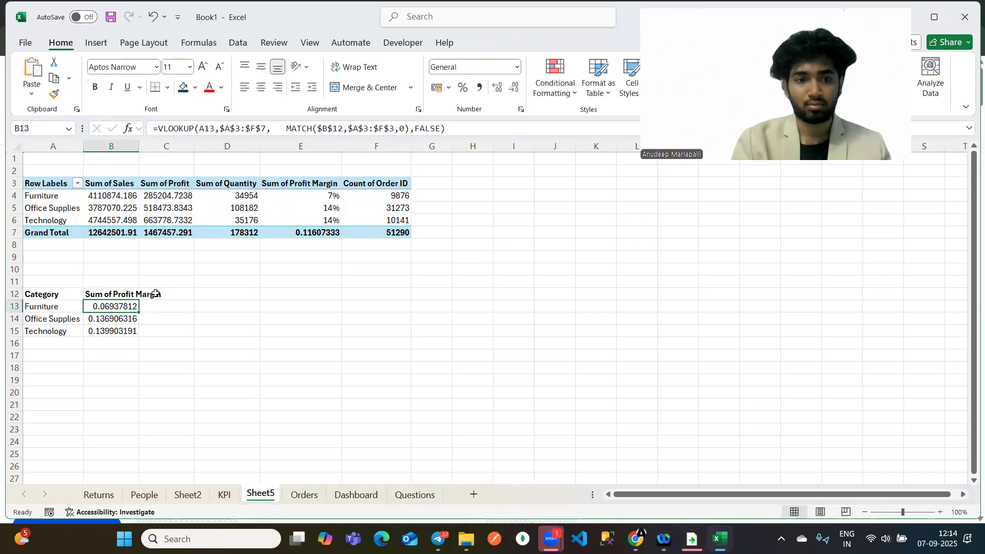
left_click_drag(110, 304, 110, 331)
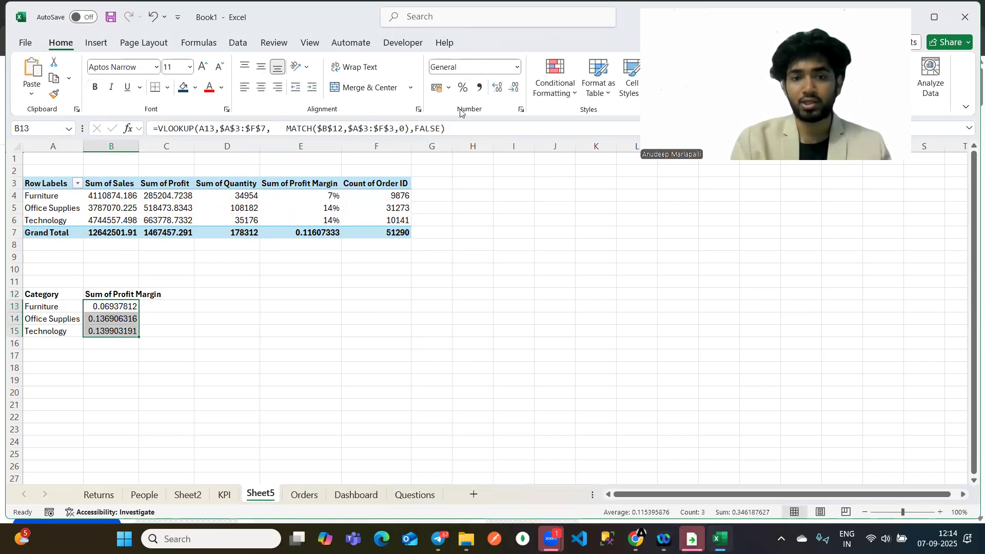
left_click(301, 73)
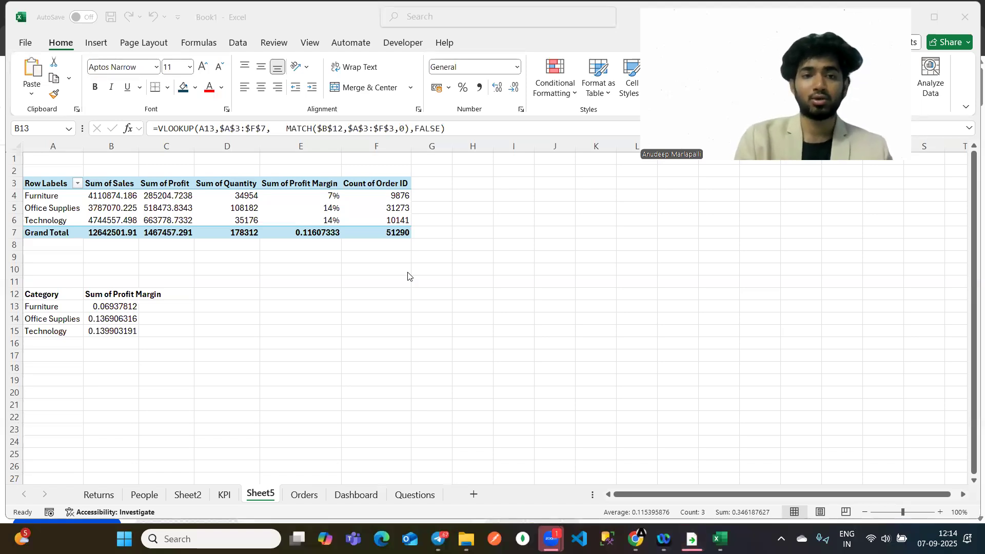
left_click(138, 294)
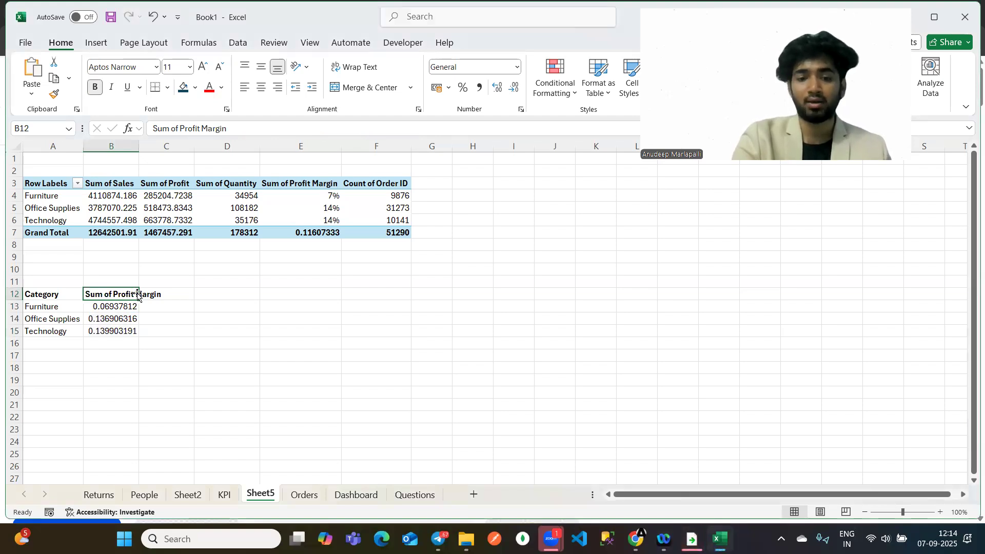
left_click(189, 318)
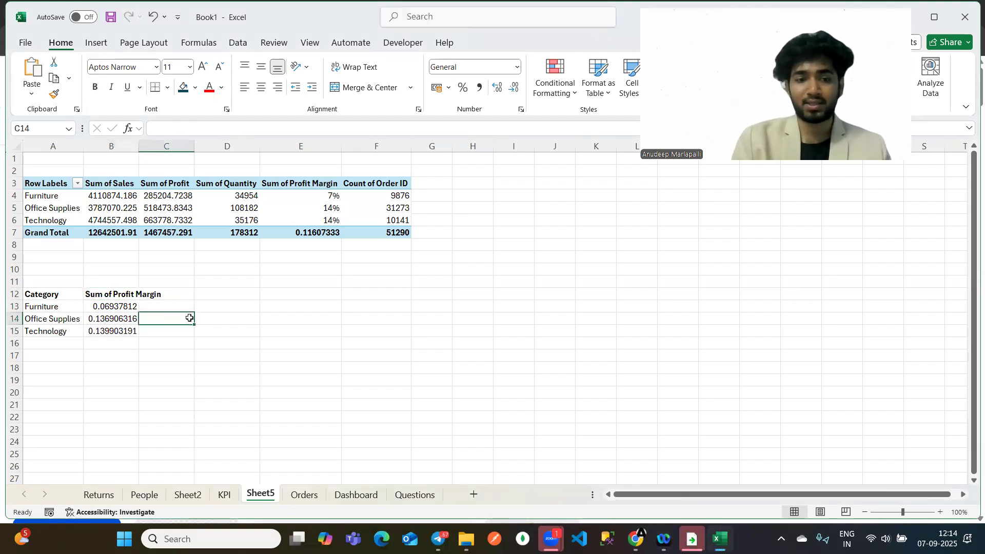
left_click(99, 297)
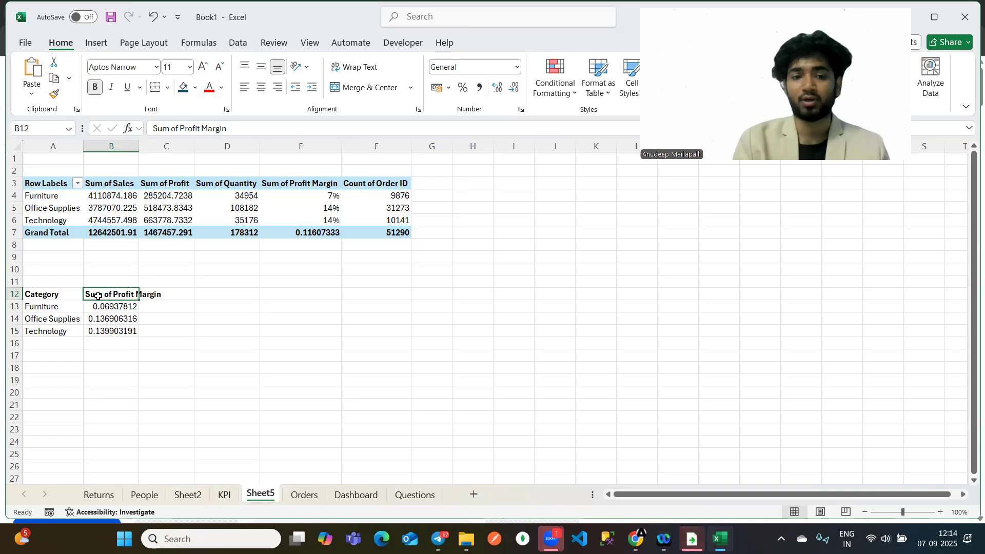
left_click(296, 291)
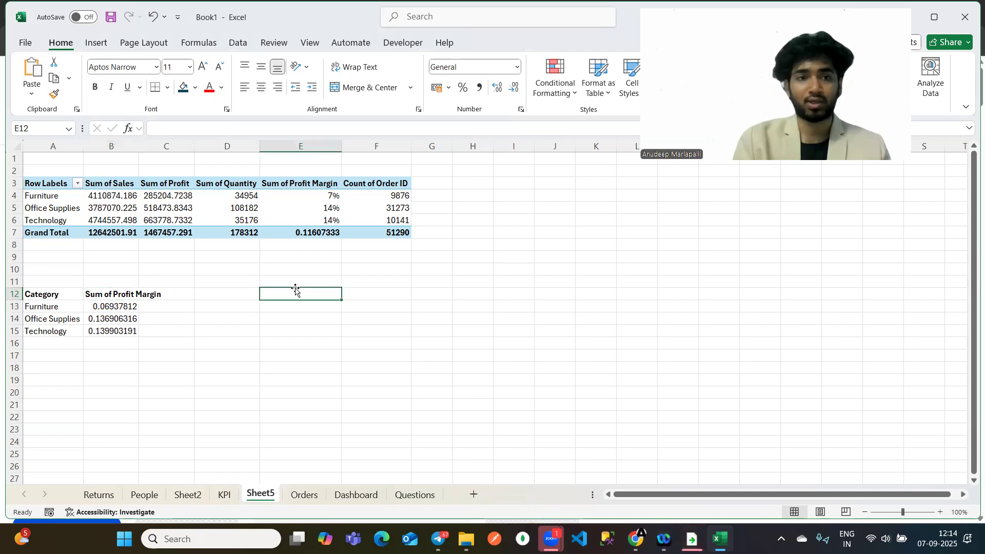
key("alt+n")
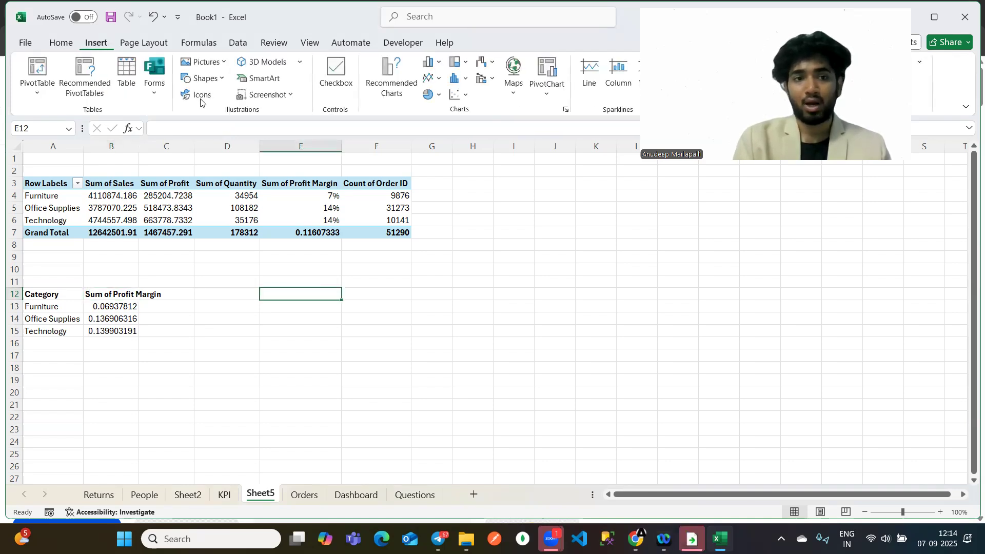
left_click(37, 93)
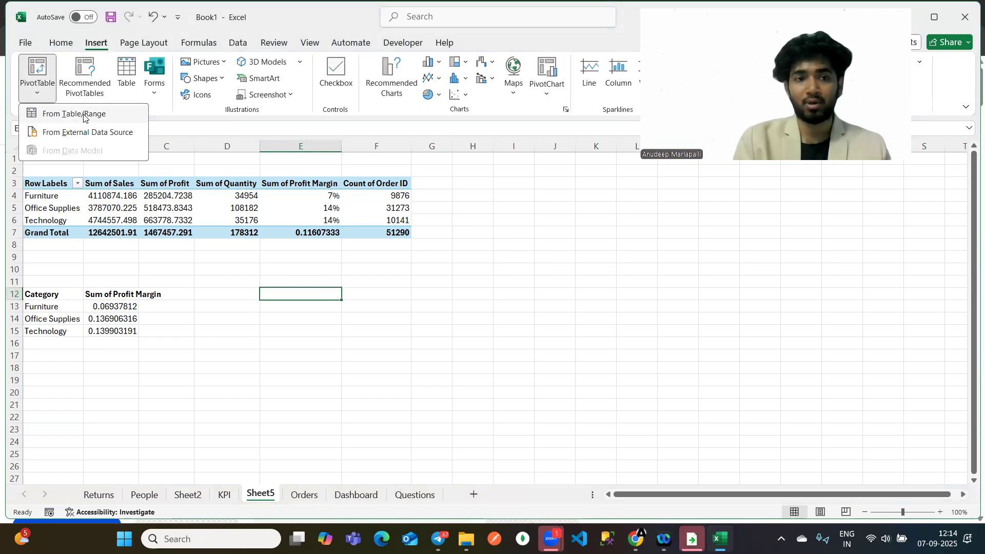
left_click(84, 114)
type("KPI")
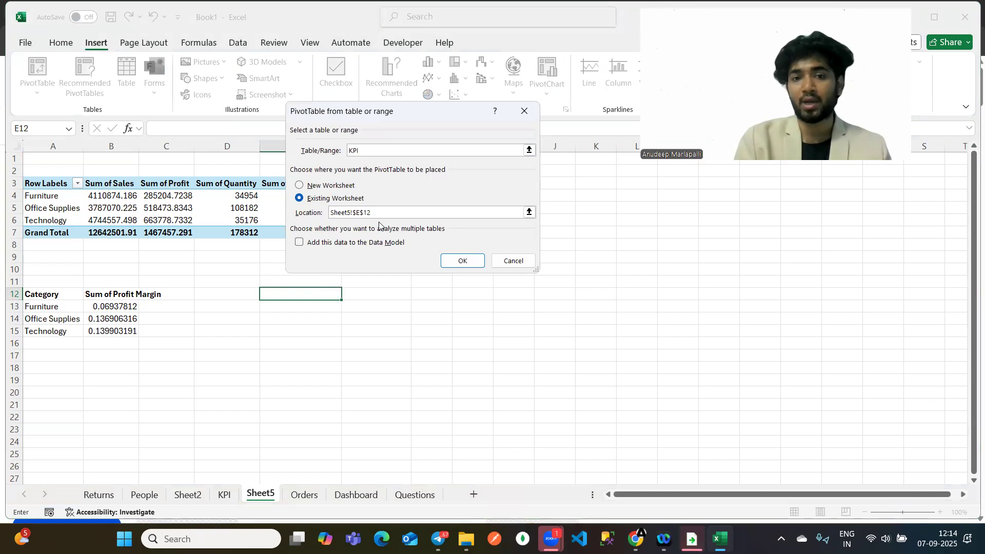
left_click(520, 119)
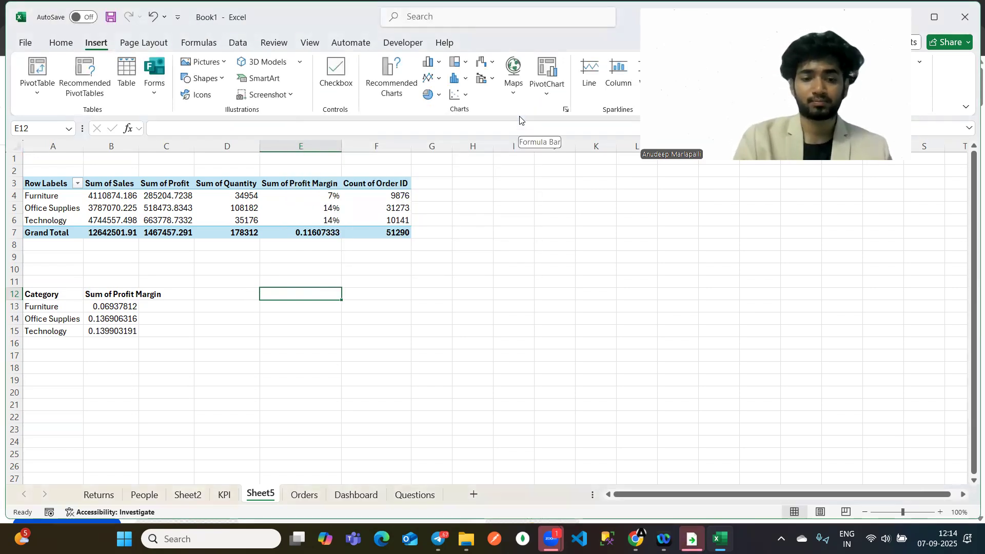
Review the KPI, Name and Symbol columns of the table on the KPI sheet and the totals PivotTable on Sheet2.
left_click(225, 493)
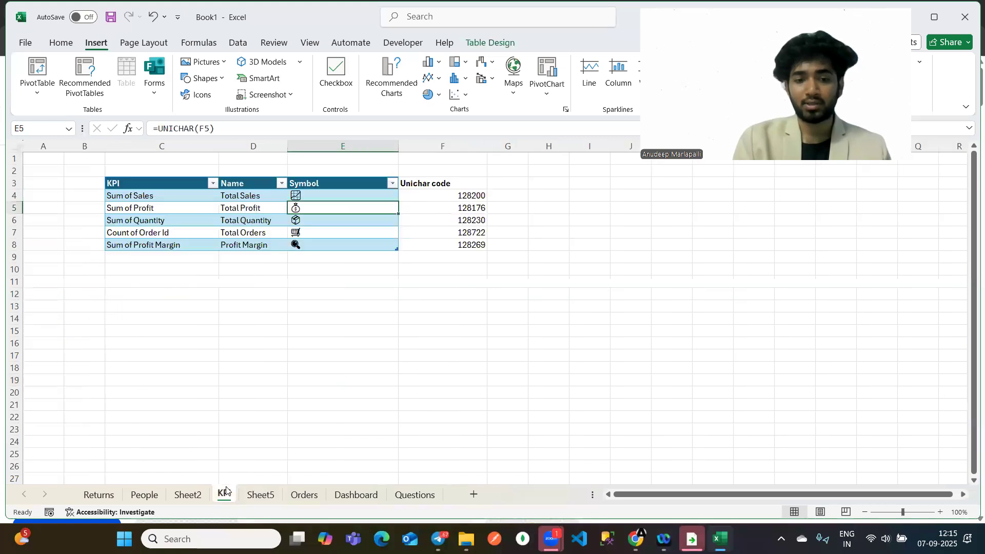
left_click_drag(145, 194, 349, 245)
left_click(188, 495)
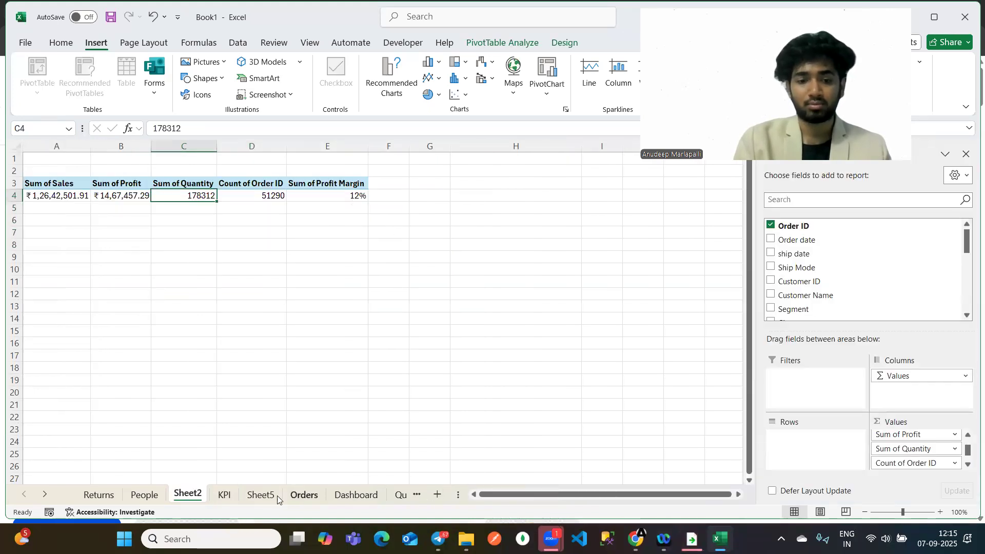
Create a PivotTable from the KPI table in the existing worksheet Sheet5 at cell F12.
left_click(261, 495)
left_click(355, 296)
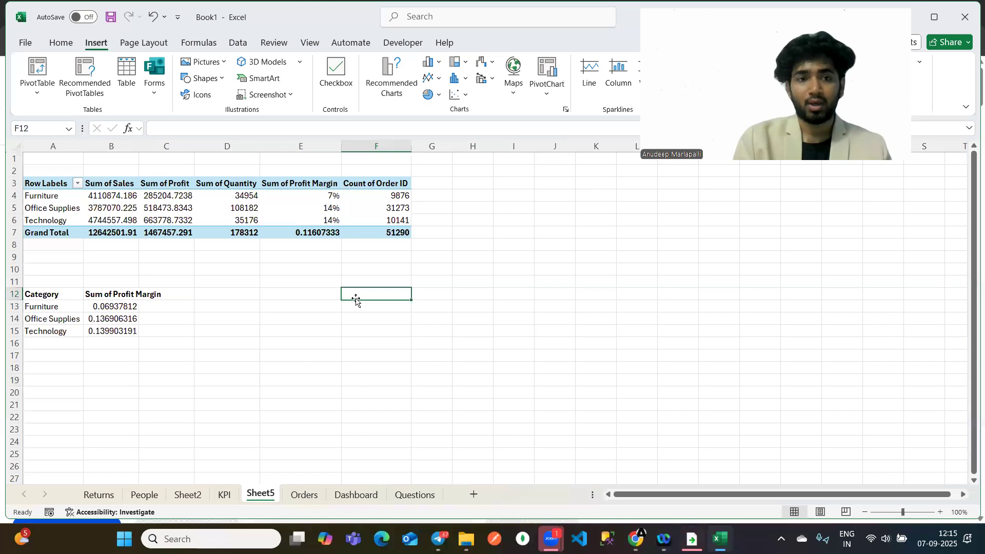
left_click(42, 97)
left_click(62, 112)
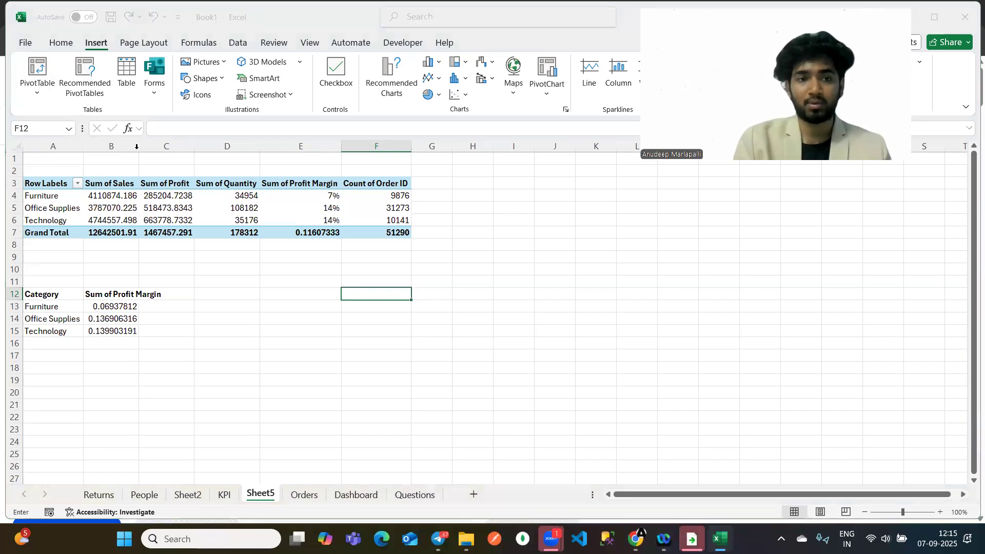
type("KPI")
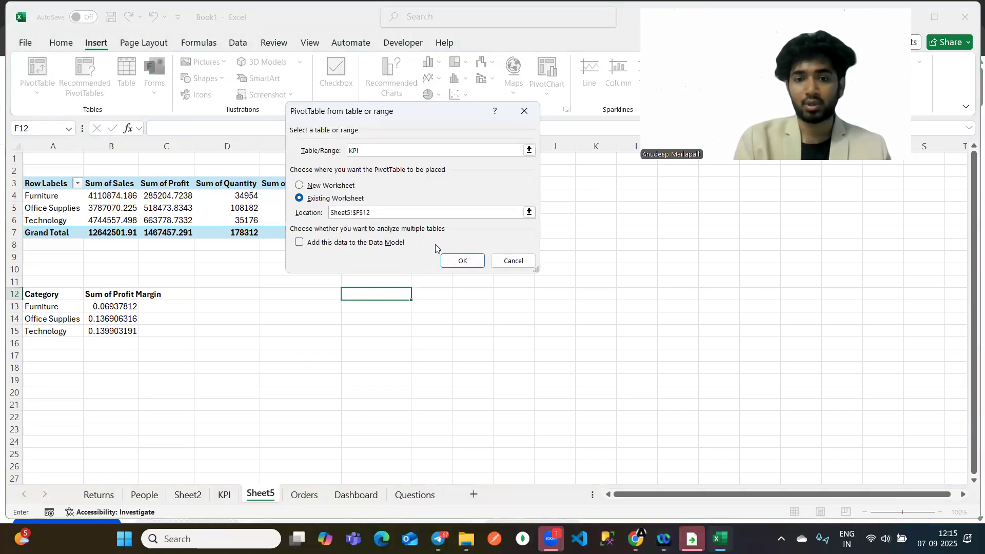
left_click(456, 260)
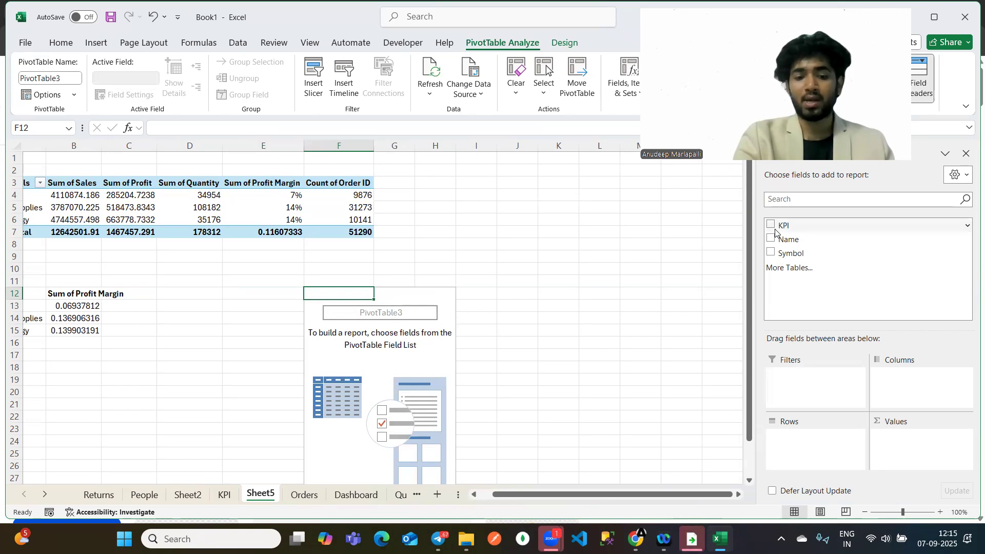
Add the Name field to the new PivotTable's rows, with the KPI field nested below it.
left_click(826, 239)
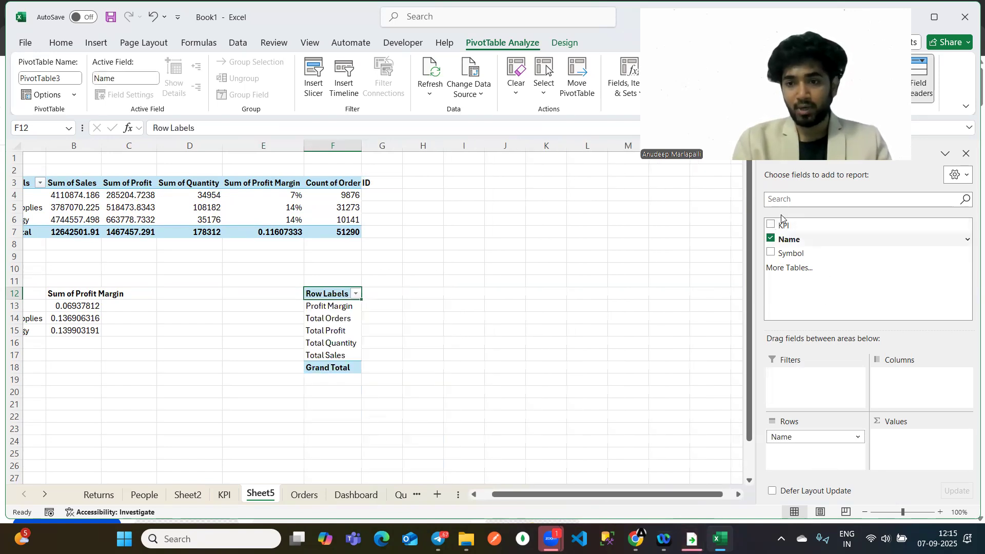
left_click_drag(784, 226, 805, 448)
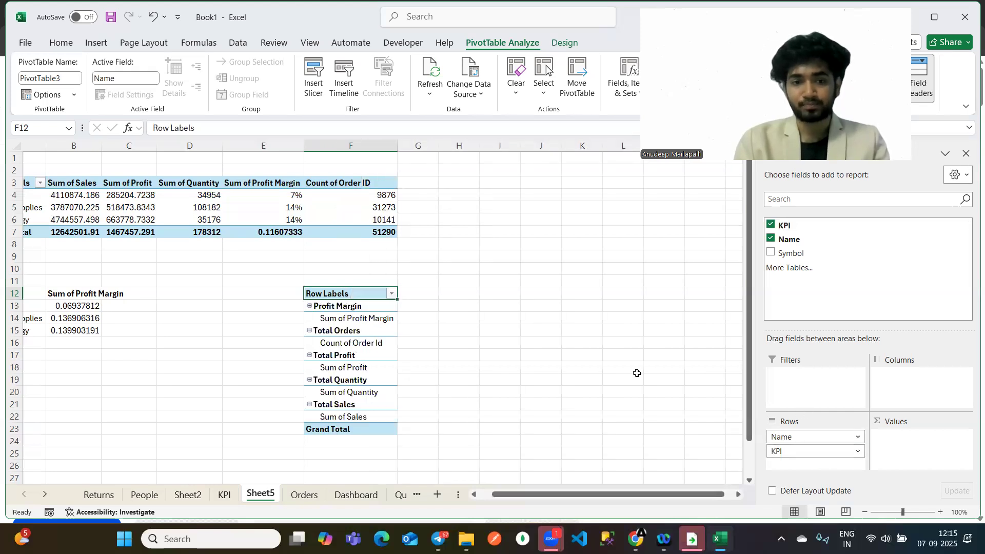
left_click(341, 328)
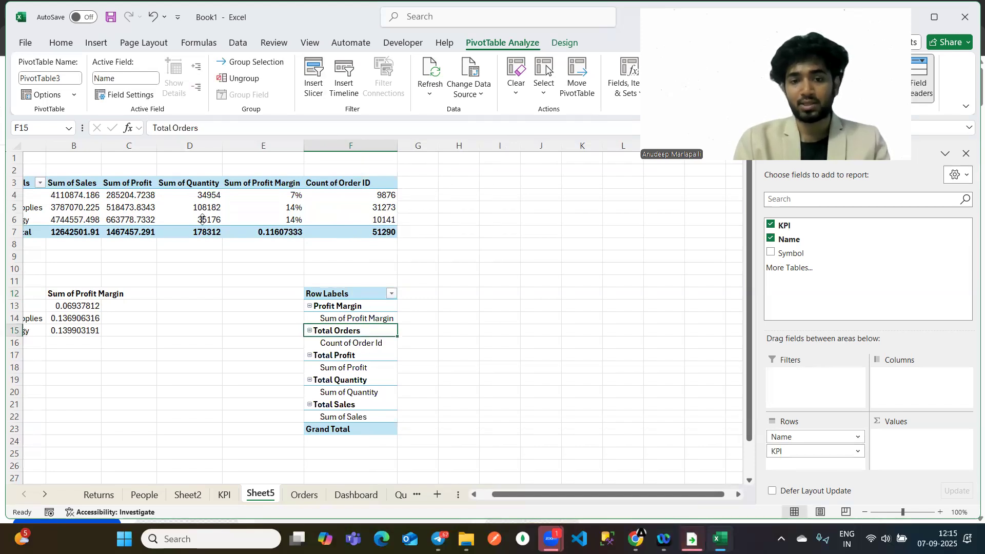
Insert a slicer for the Symbol field of the KPI PivotTable and place it beside the category PivotTable, next to column F.
left_click(345, 313)
left_click(314, 82)
left_click(352, 110)
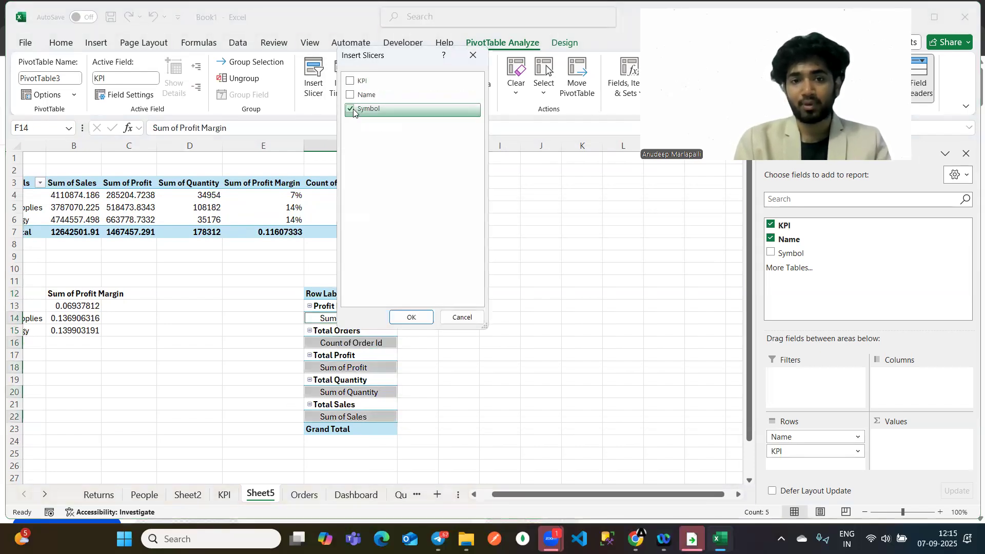
left_click(411, 316)
left_click_drag(392, 359, 531, 338)
left_click_drag(557, 389, 570, 348)
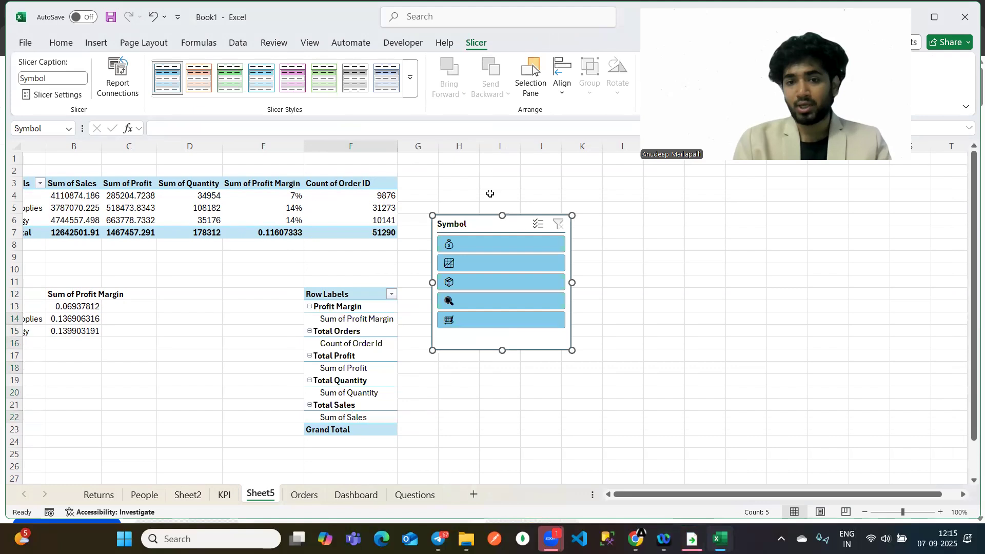
left_click_drag(485, 223, 455, 173)
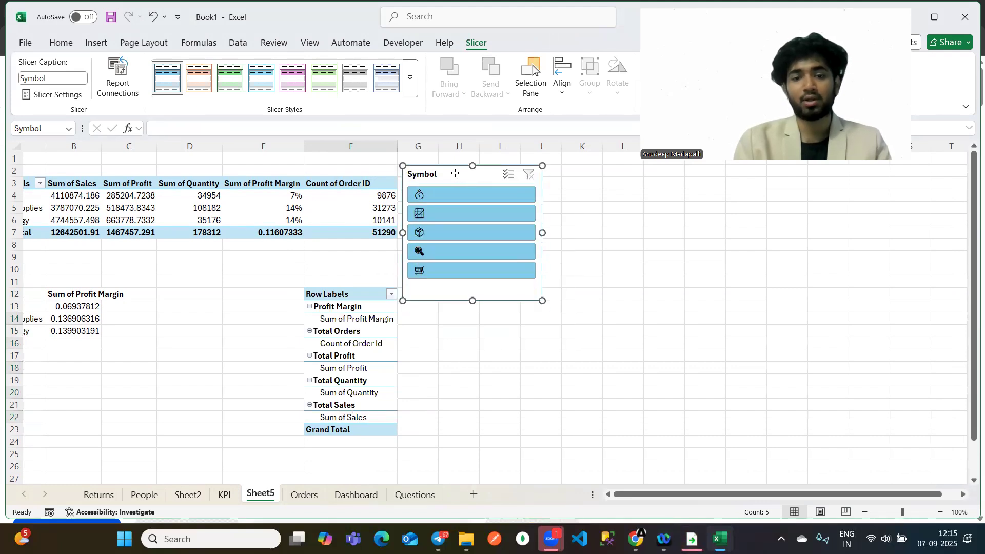
Set the Symbol slicer's number of columns to 5 in its size and properties settings.
right_click(455, 173)
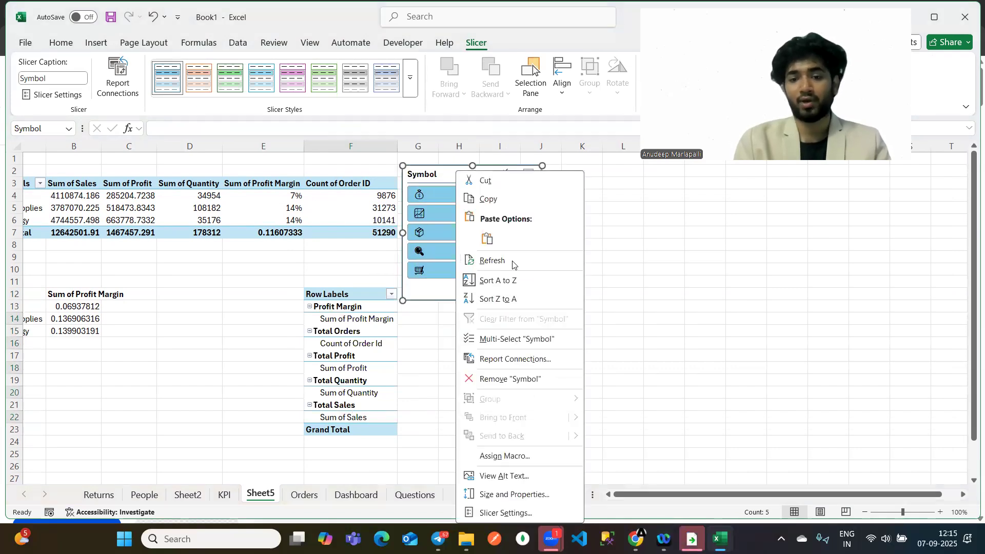
left_click(524, 494)
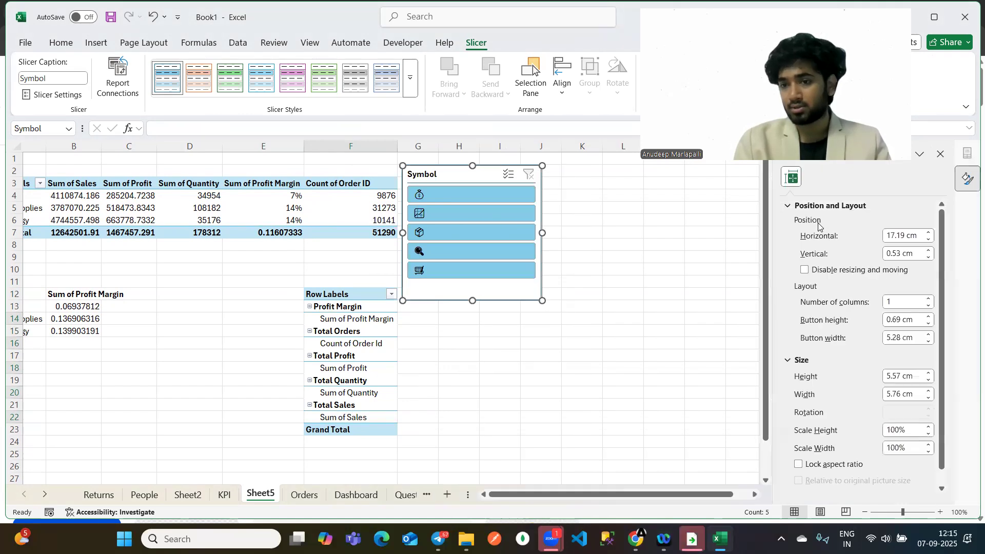
left_click(894, 301)
type("5")
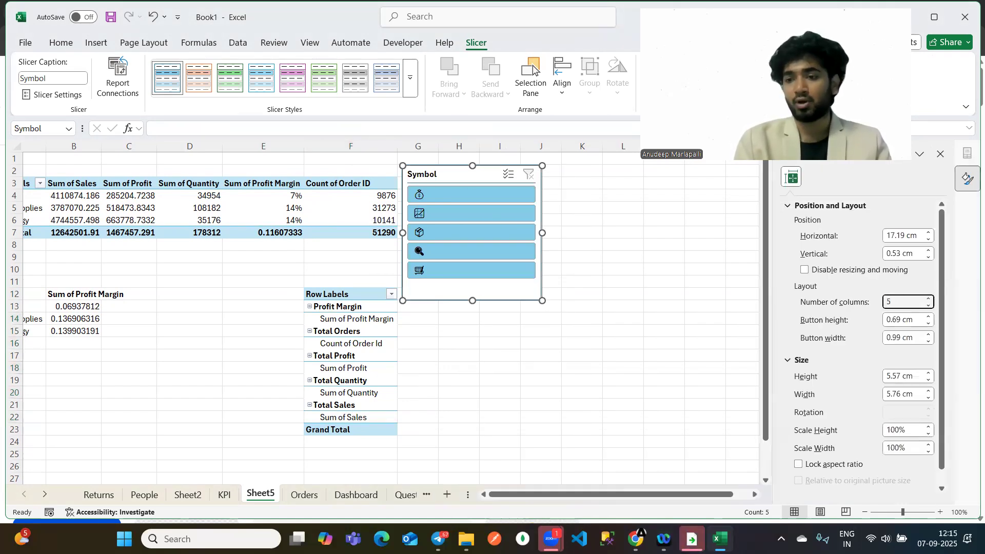
key("Return")
Resize the Symbol slicer to about 9.19 cm wide and 1.76 cm high, and place it beside the KPI PivotTable.
left_click_drag(538, 299, 626, 209)
left_click_drag(578, 271, 575, 276)
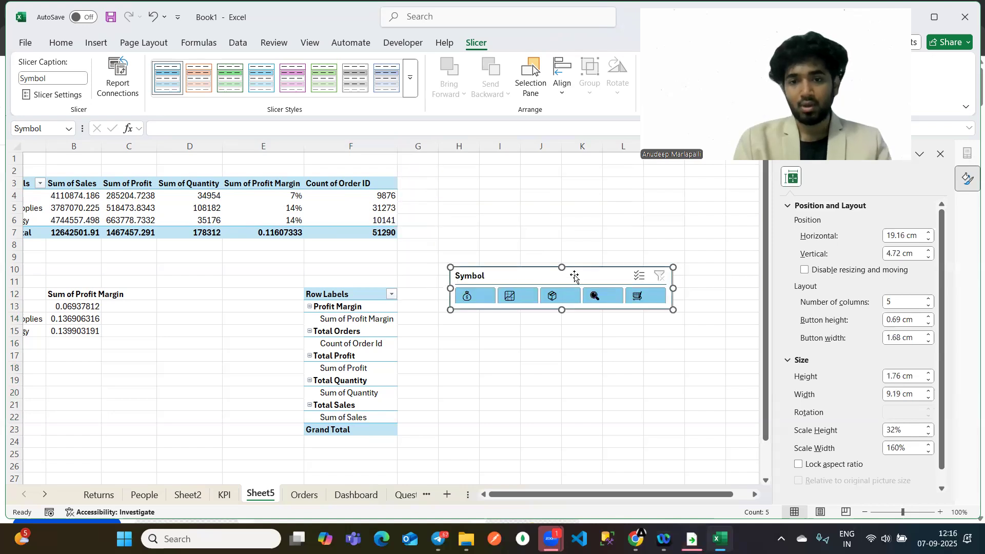
left_click(663, 331)
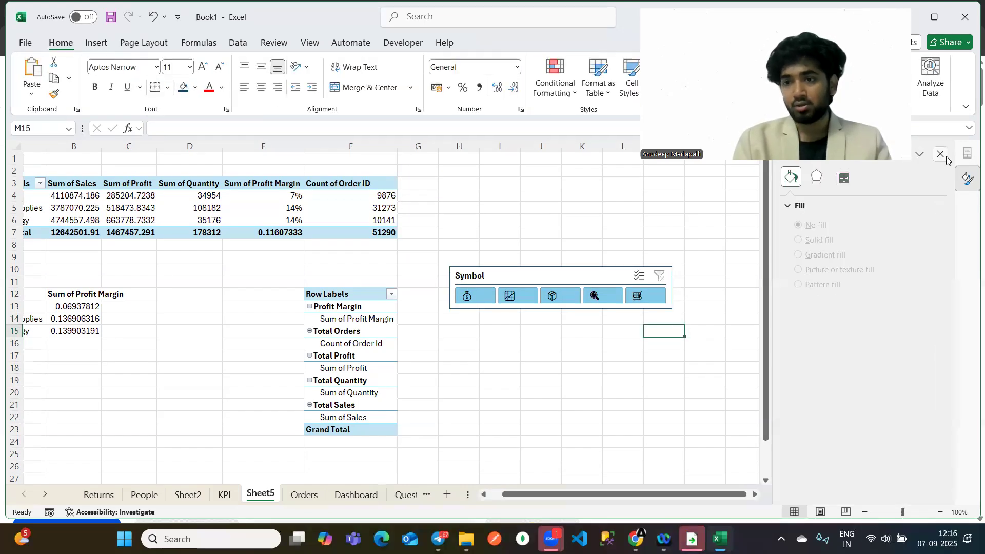
left_click(940, 154)
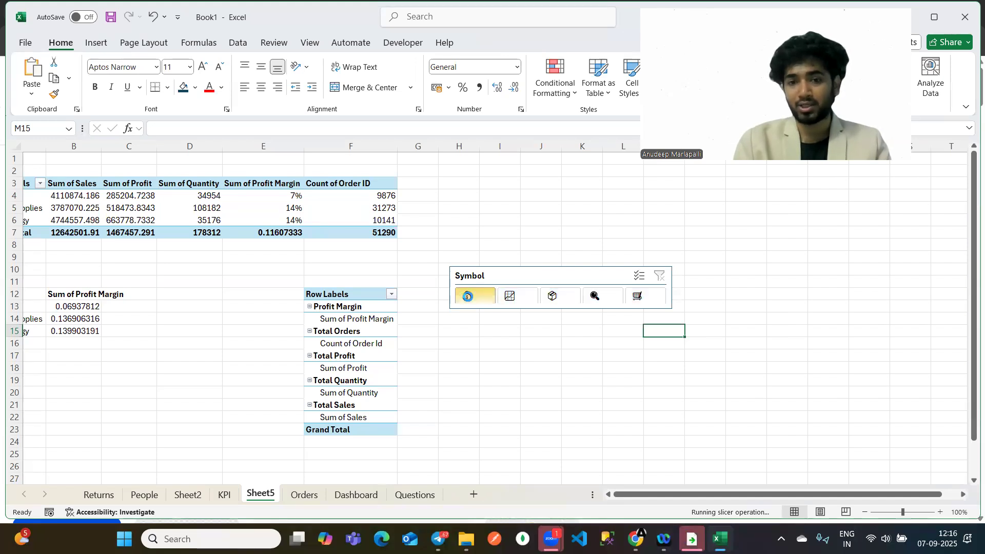
Filter the KPI PivotTable with the slicer to the money bag symbol for Total Profit.
left_click(459, 297)
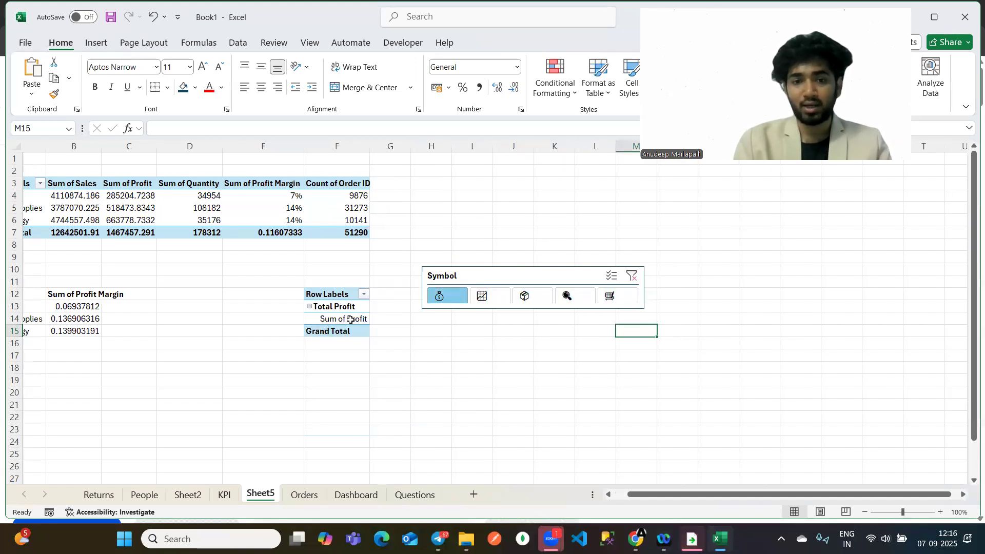
scroll(218, 344, "left", 3)
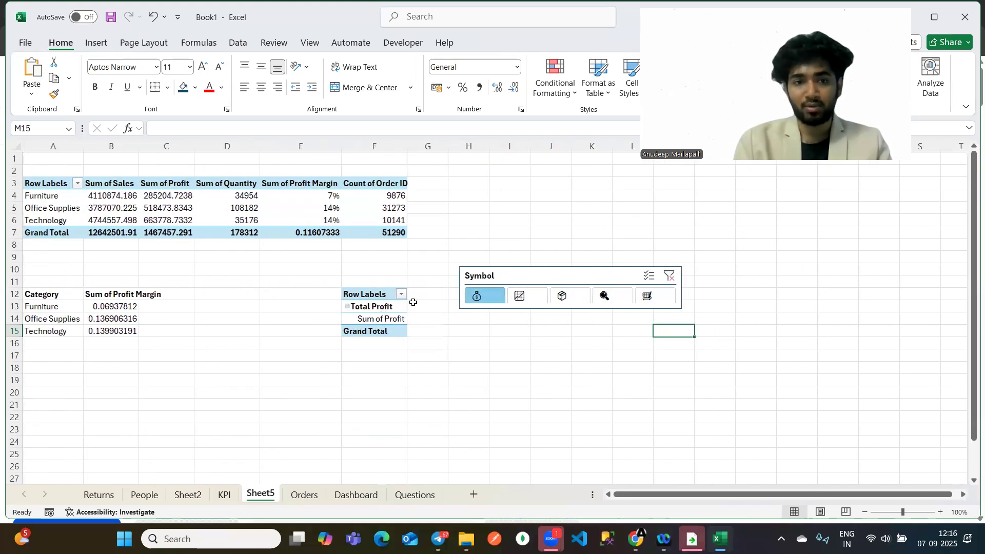
Switch the Symbol slicer through all five KPI symbols to check the KPI PivotTable's labels, ending on Total Orders.
left_click(518, 297)
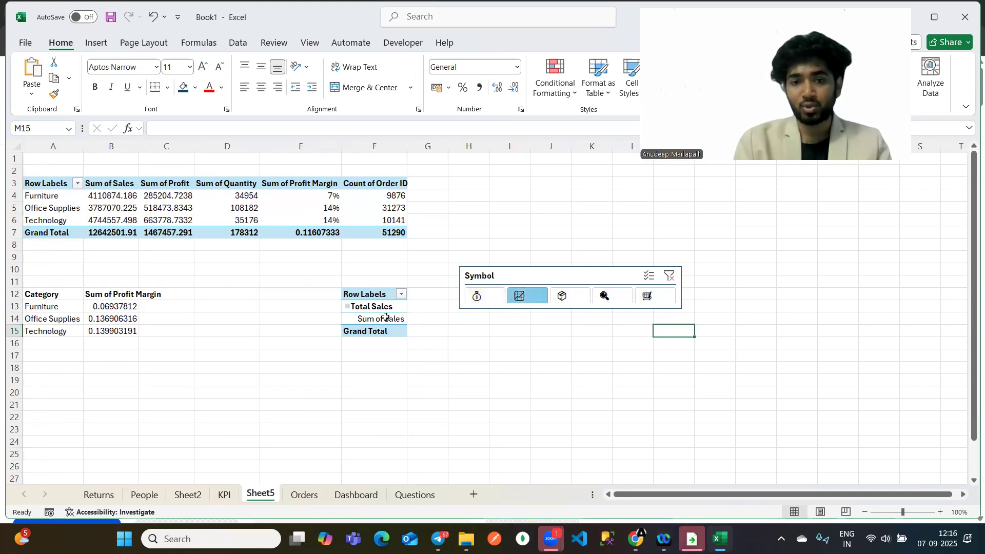
left_click(564, 296)
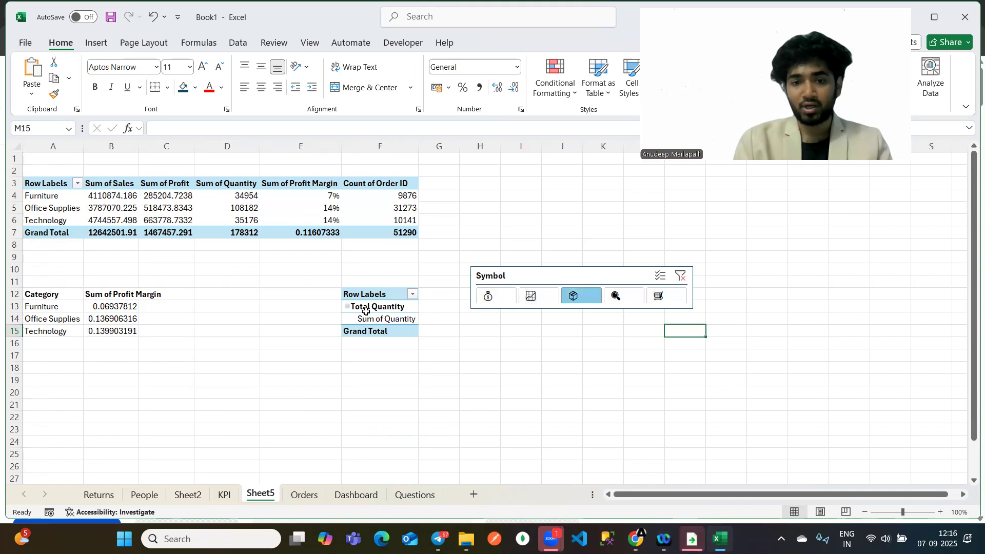
left_click(616, 298)
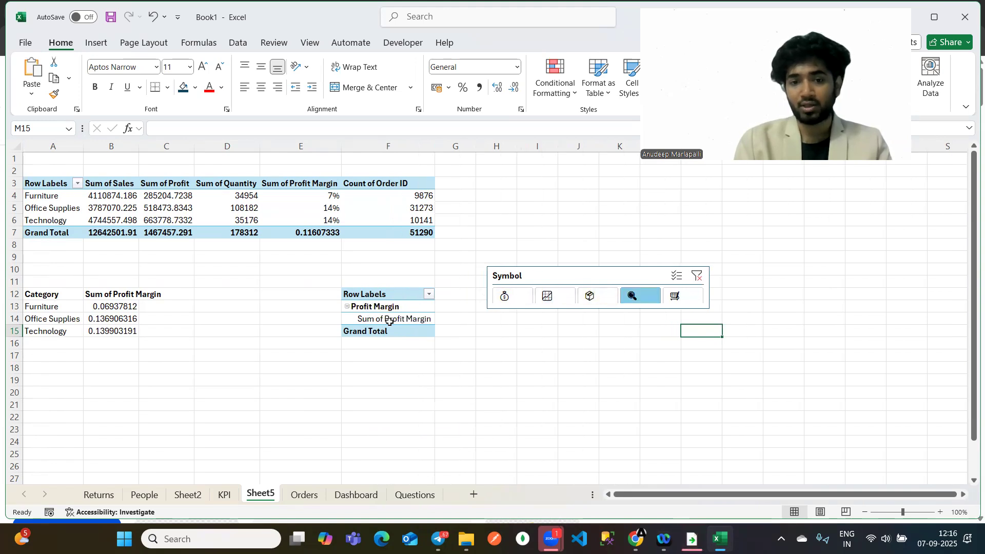
left_click(675, 297)
left_click(475, 293)
left_click(492, 296)
left_click(518, 297)
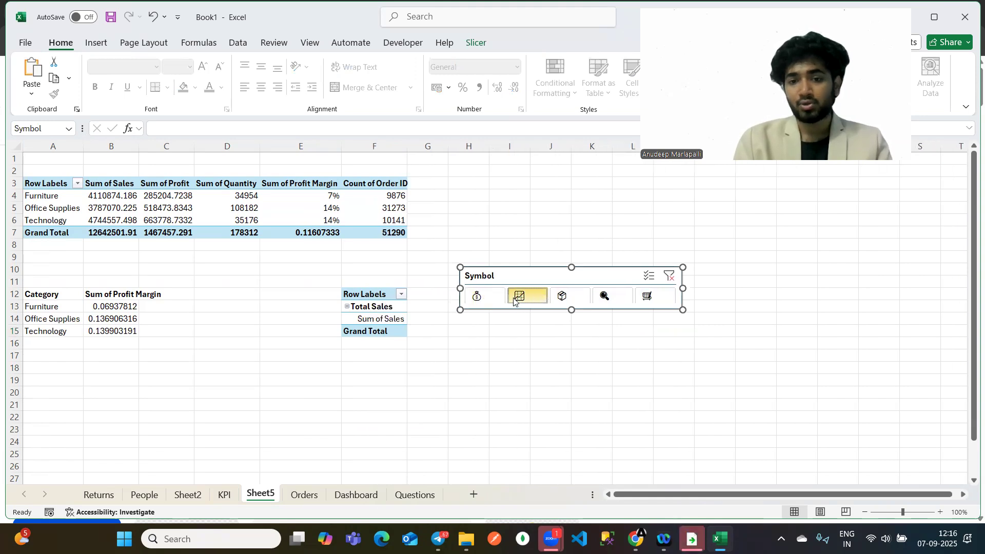
left_click(567, 295)
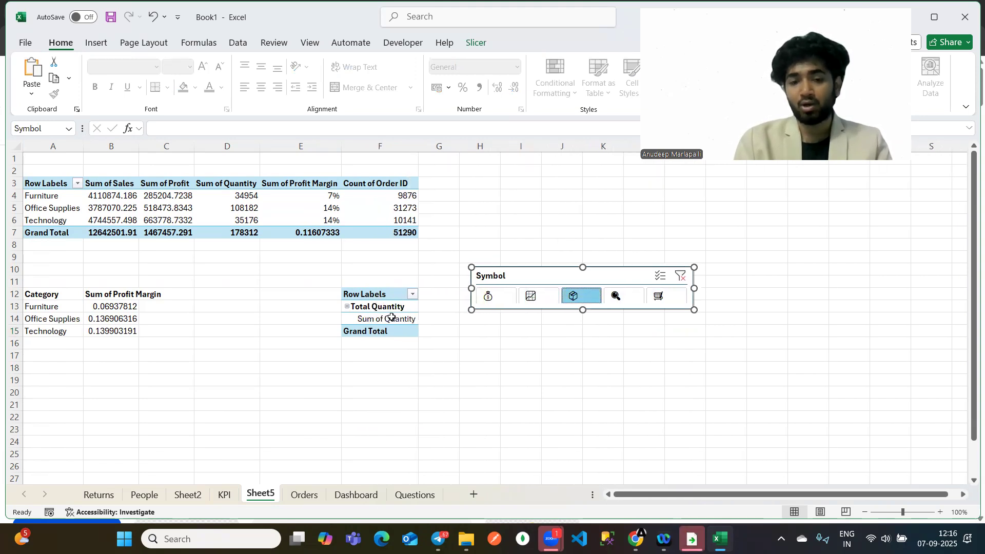
left_click(617, 295)
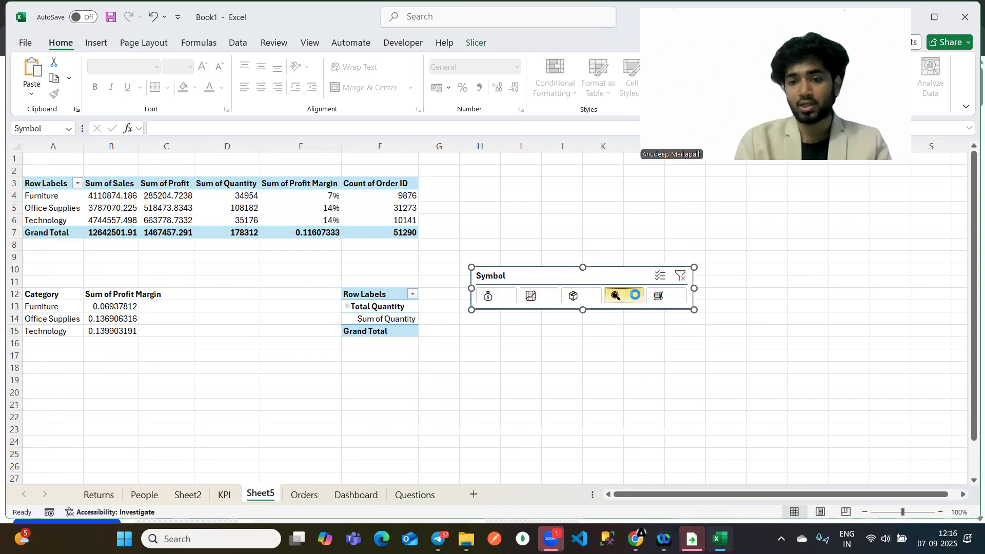
left_click(682, 295)
left_click(403, 314)
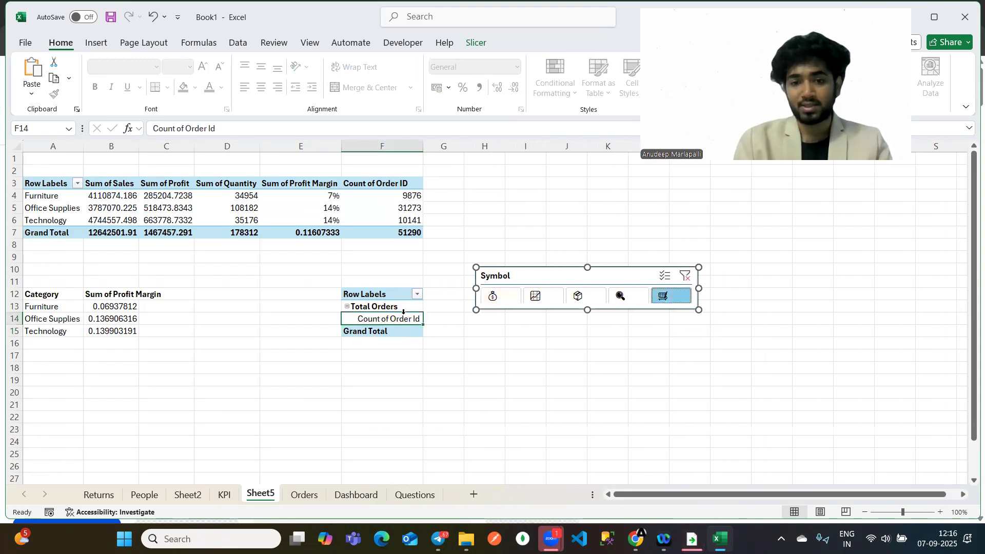
Replace the category summary's heading in B12 with the formula =F14, linking it to the KPI PivotTable's field name.
double_click(95, 294)
triple_click(117, 294)
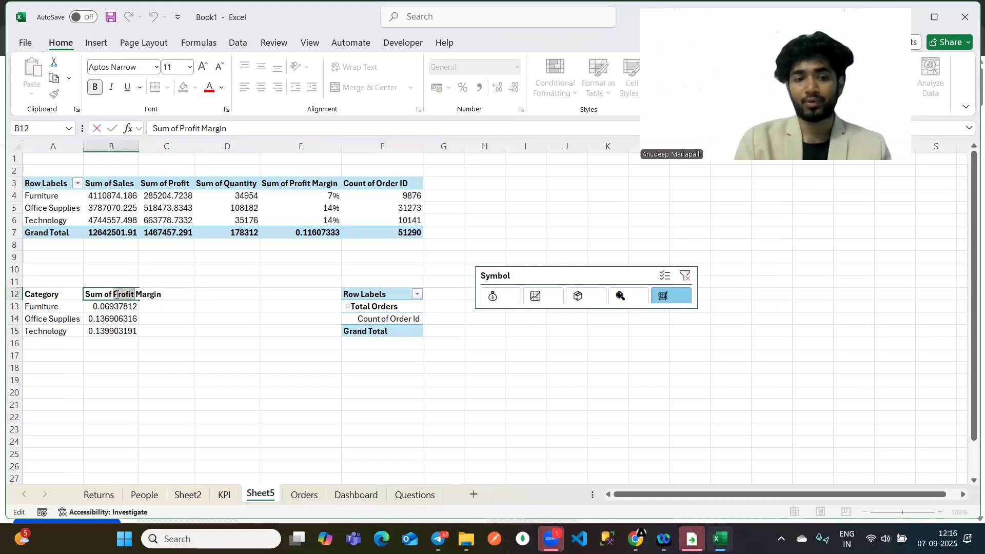
key("BackSpace")
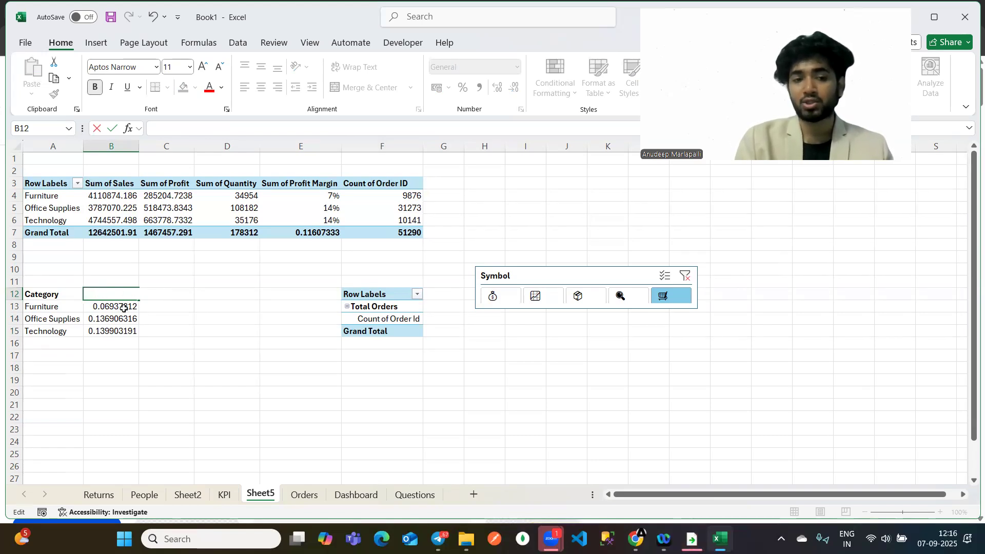
type("=")
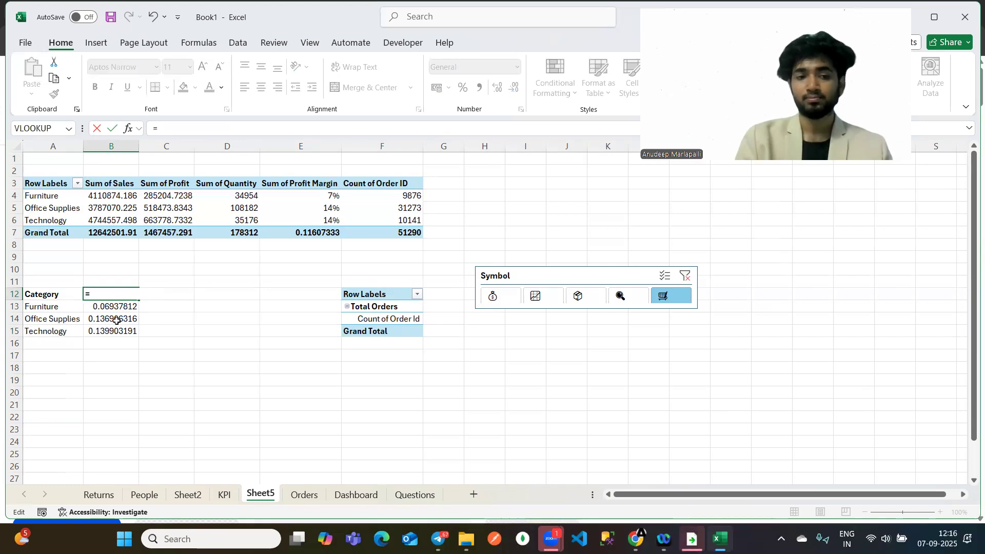
left_click(341, 317)
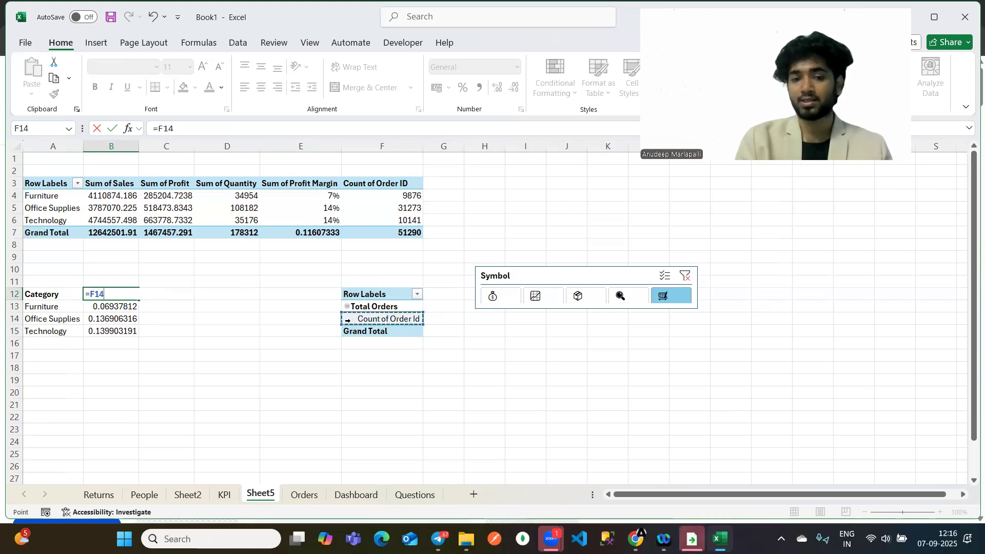
key("Return")
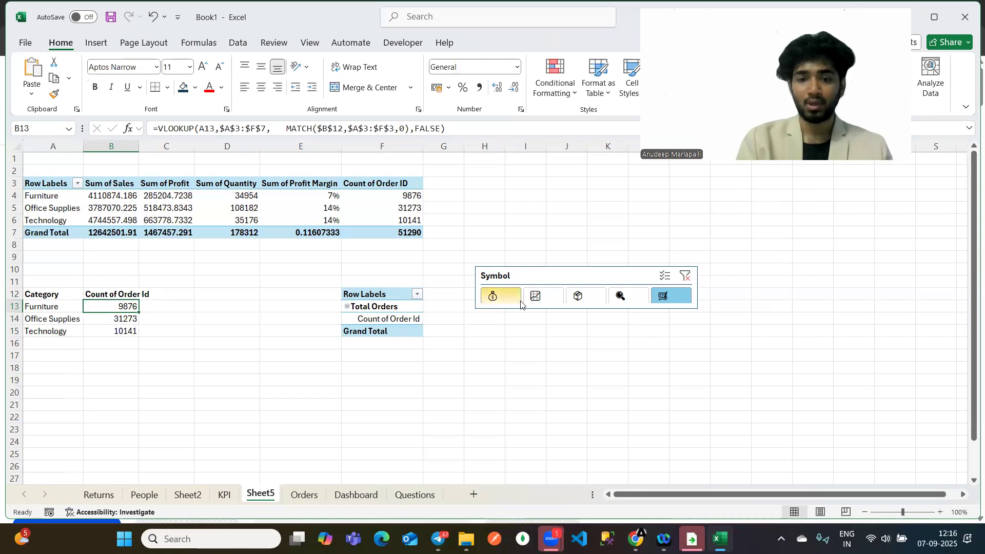
Check the category summary's heading and values with the Symbol slicer set to Total Profit, Total Sales and Total Orders.
left_click(493, 297)
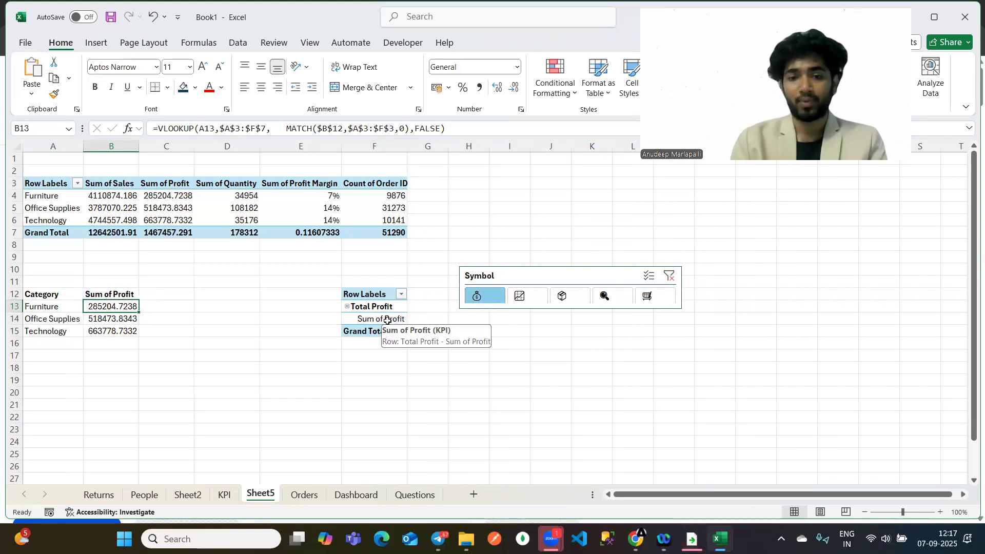
left_click(114, 294)
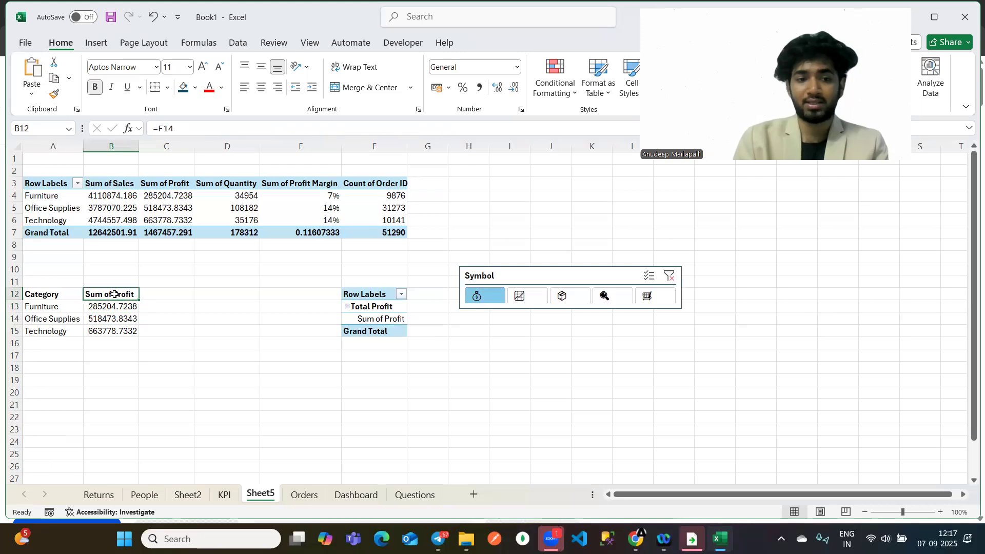
left_click_drag(115, 305, 119, 331)
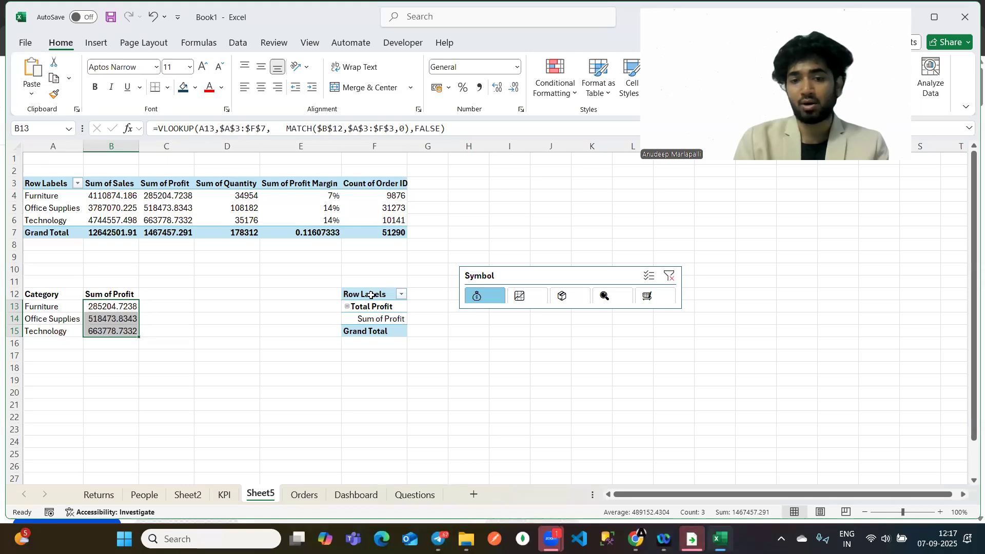
left_click(521, 296)
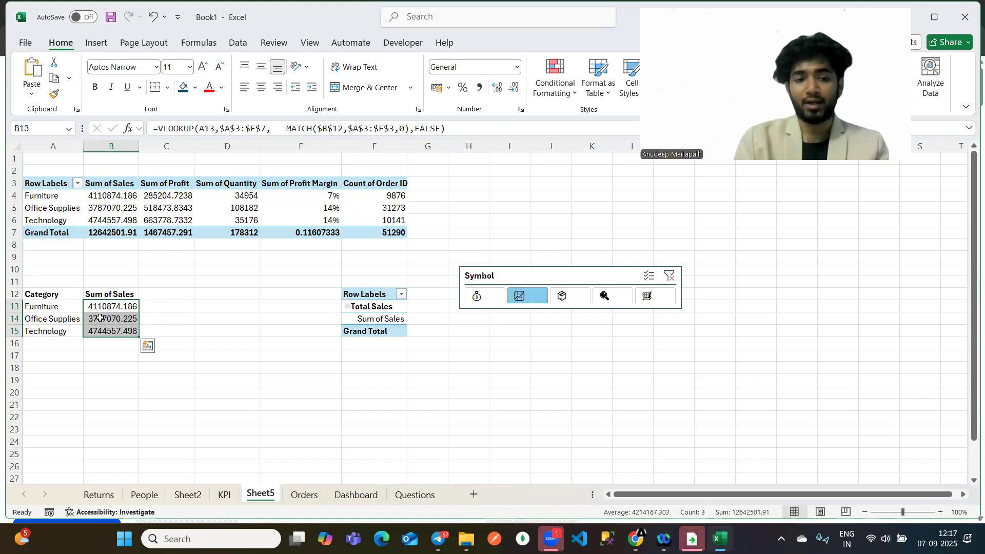
left_click(647, 296)
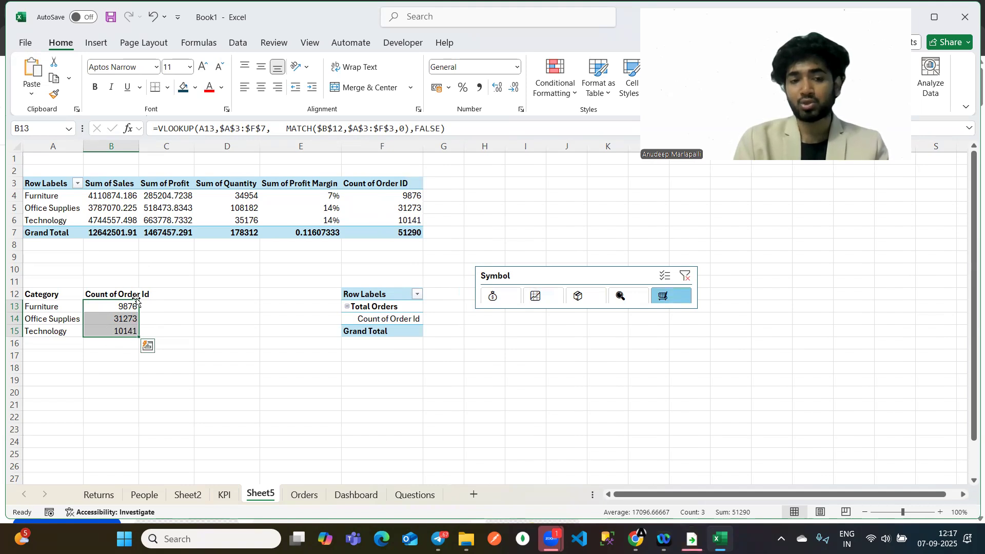
Cycle repeatedly through the slicer symbols to test the linked category summary, ending on Profit Margin.
left_click(505, 298)
left_click(540, 299)
left_click(566, 297)
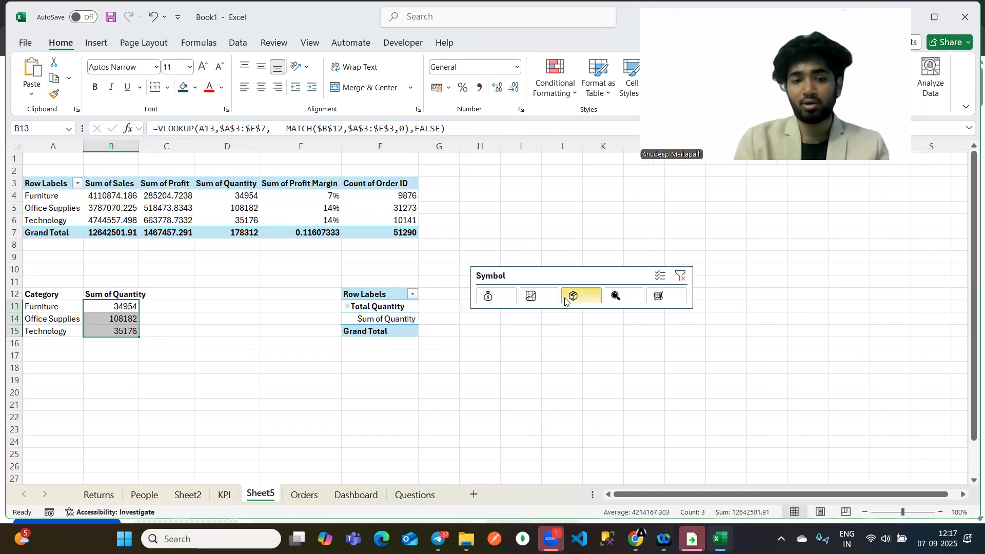
left_click(623, 300)
left_click(677, 297)
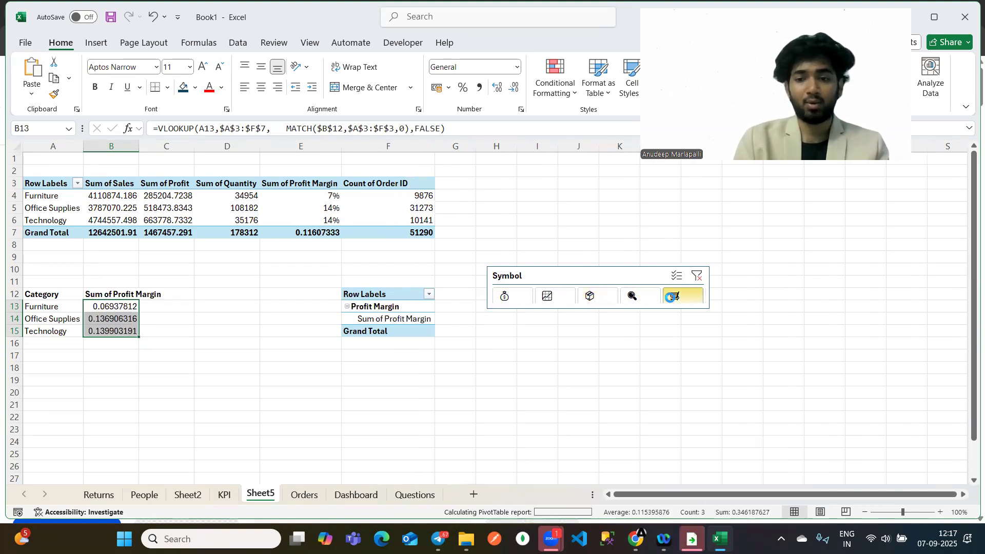
left_click(500, 297)
left_click(535, 298)
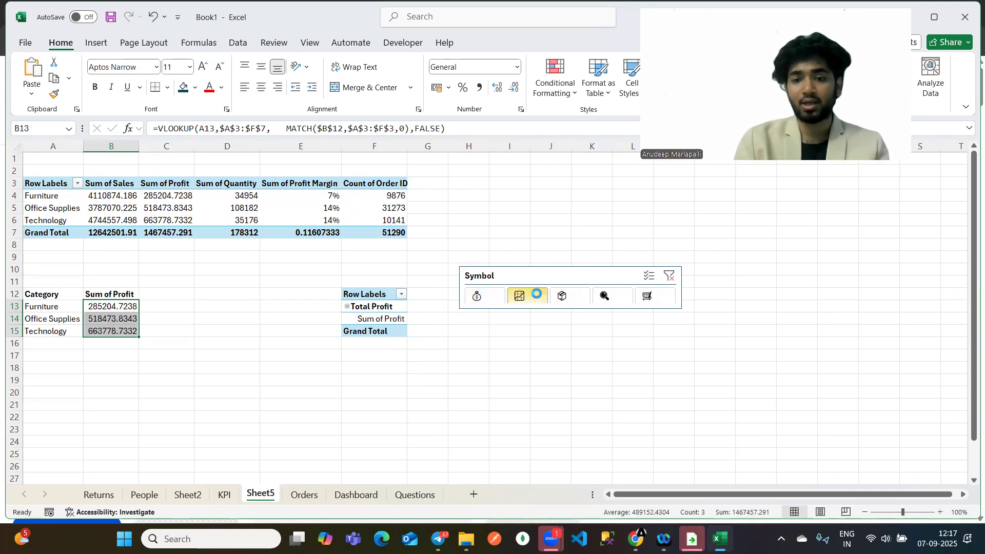
left_click(584, 298)
left_click(612, 297)
left_click(508, 292)
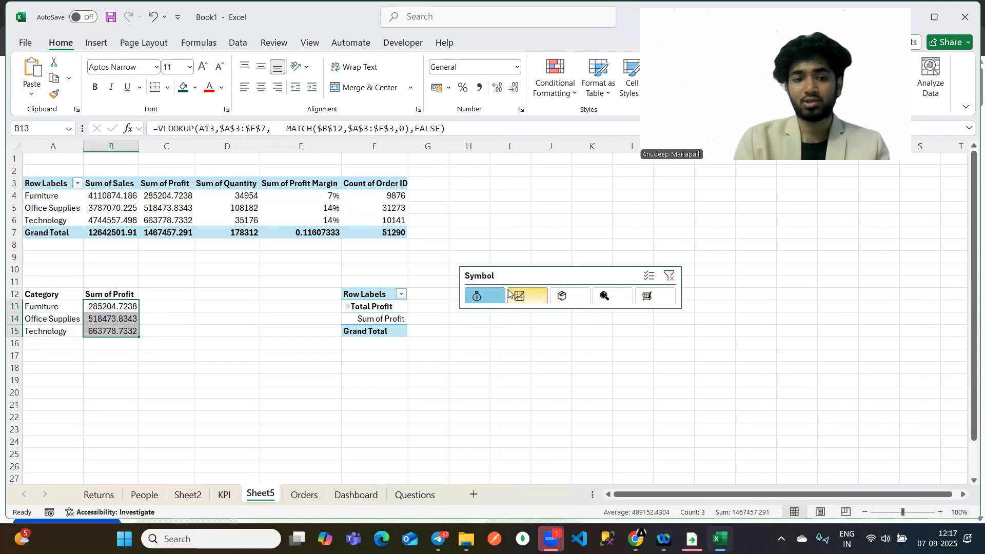
left_click(603, 297)
left_click(285, 342)
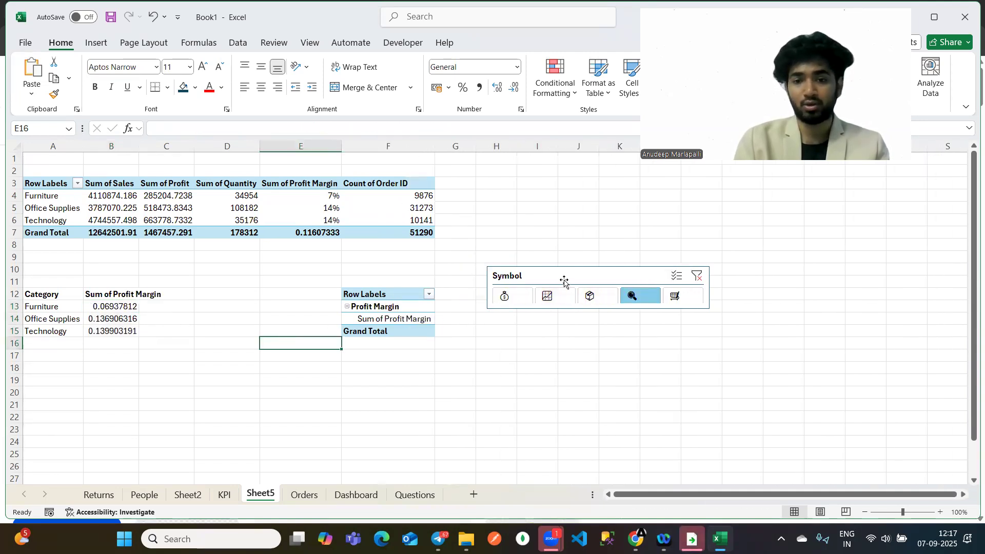
Filter the slicer to Total Profit, then insert a 3-D pie chart from A12:B15 with the dark grey background style.
left_click(514, 304)
scroll(222, 314, "down", 2)
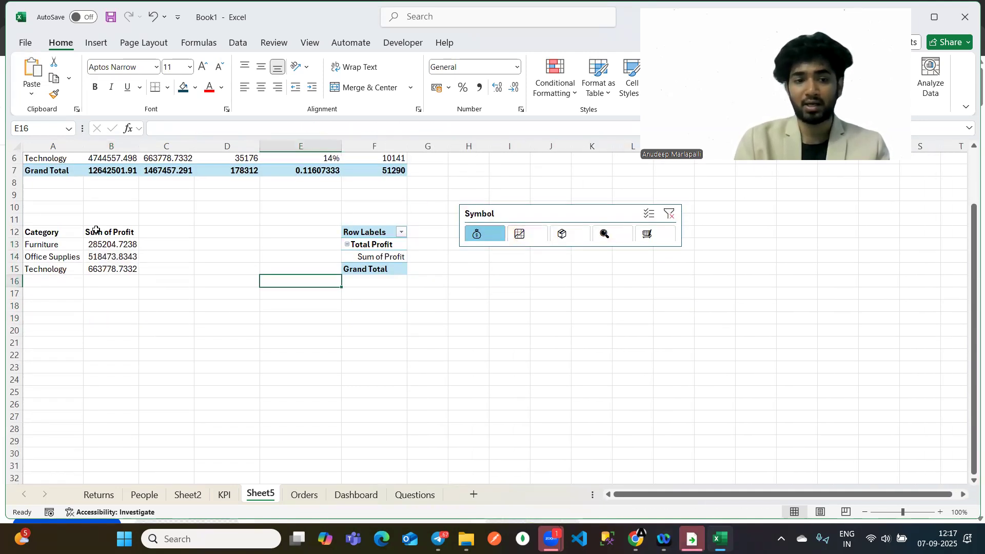
left_click_drag(44, 238, 120, 269)
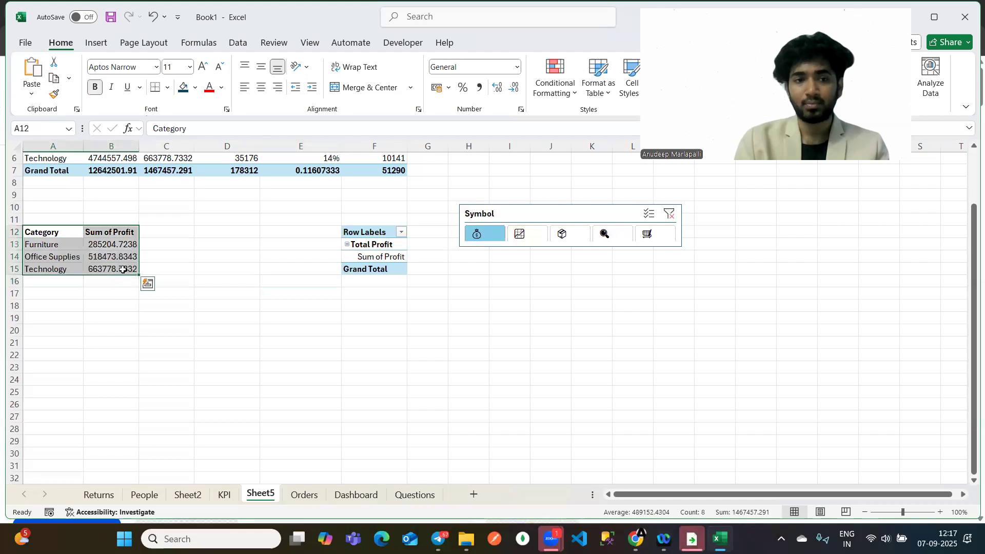
left_click(95, 43)
left_click(440, 98)
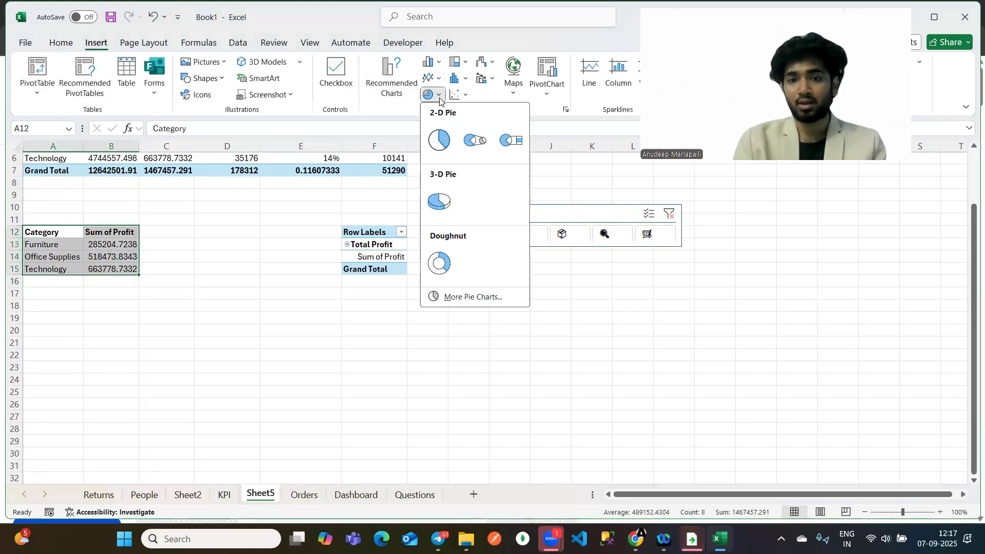
left_click(439, 203)
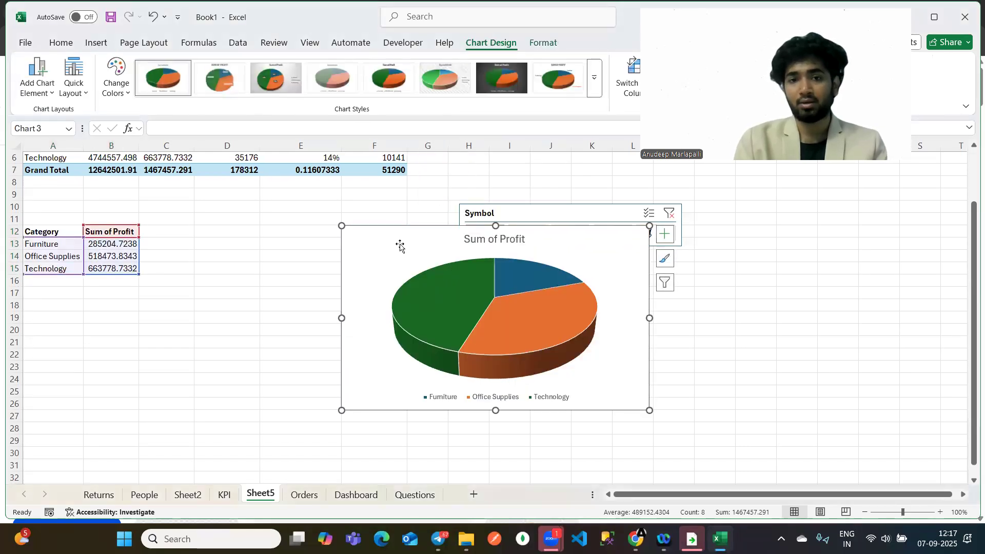
left_click(523, 74)
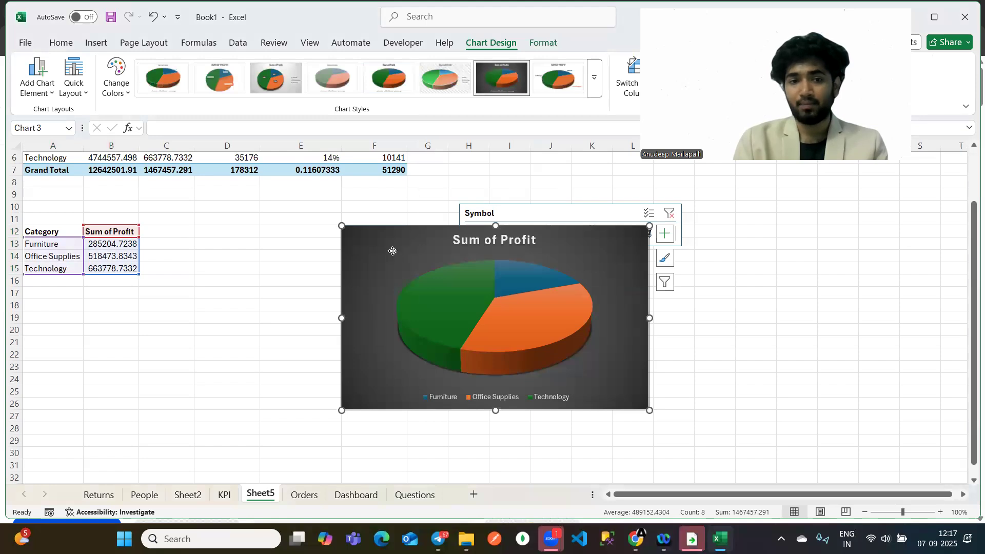
Add data labels to the 3-D pie chart and set their position to Outside End.
left_click_drag(392, 251, 315, 273)
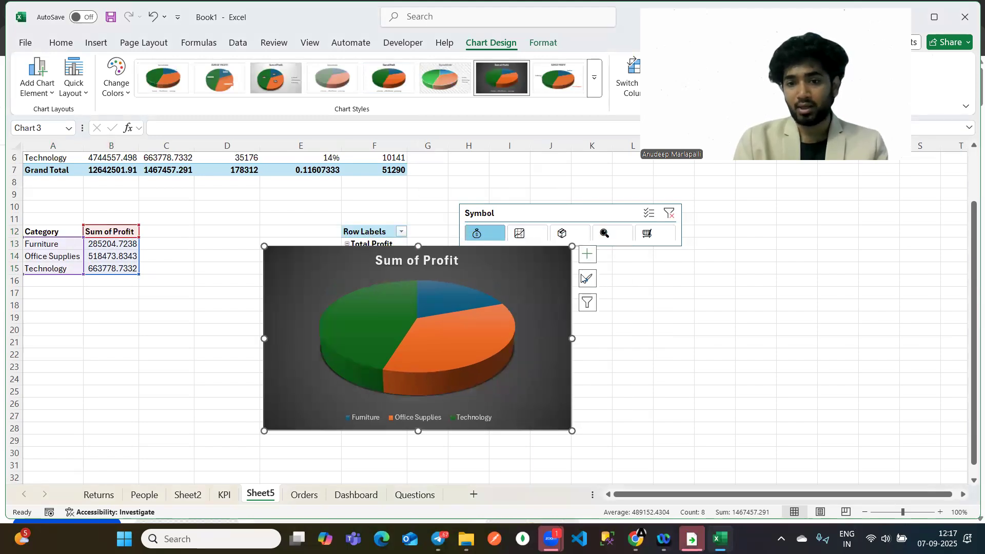
left_click(586, 254)
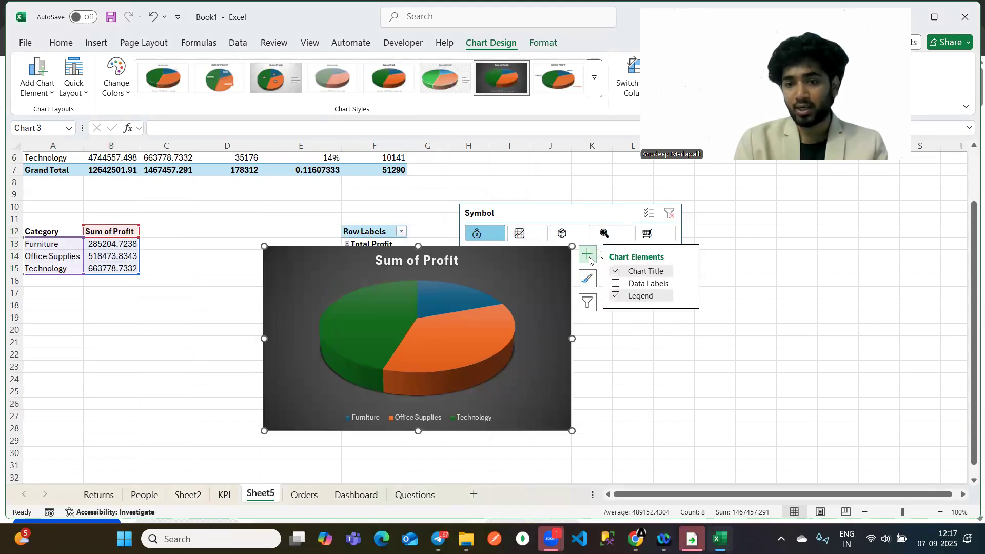
left_click(616, 283)
left_click(686, 283)
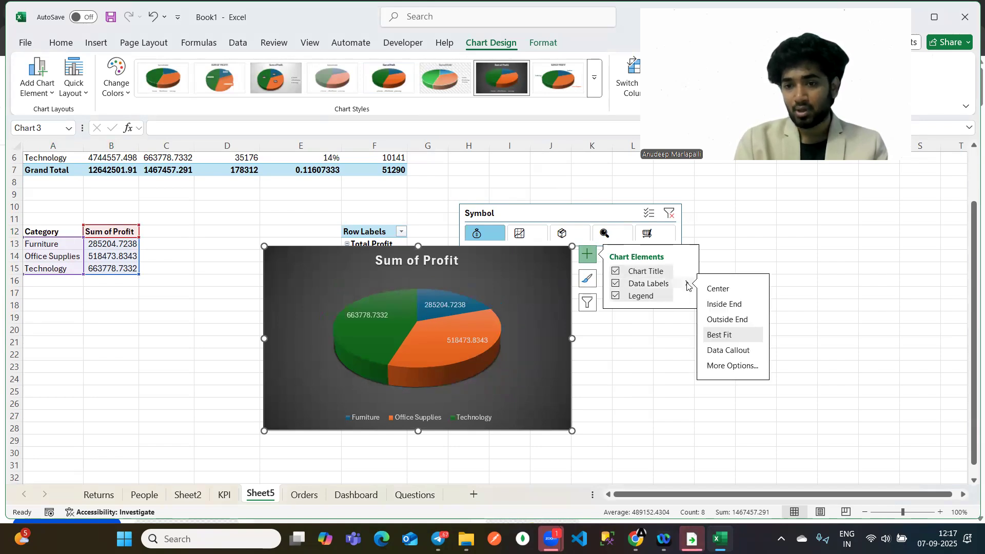
left_click(730, 320)
Move and shrink the pie chart to sit below the category summary, spanning about columns B to F and rows 18 to 29.
left_click(591, 428)
left_click(312, 264)
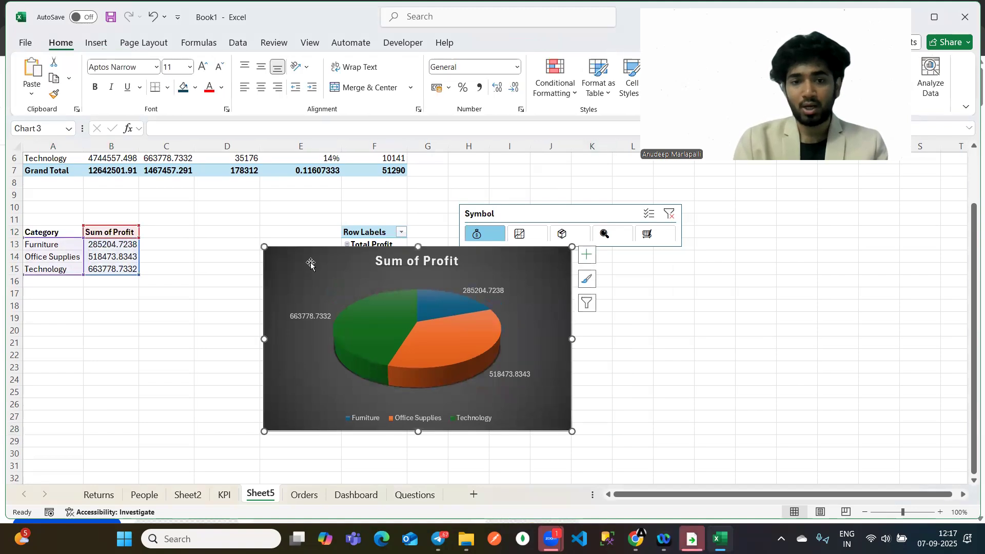
left_click_drag(312, 264, 158, 296)
left_click_drag(215, 309, 170, 312)
Test the pie chart with the Symbol slicer by switching among KPIs such as Total Sales, Total Quantity and Total Orders.
left_click(521, 235)
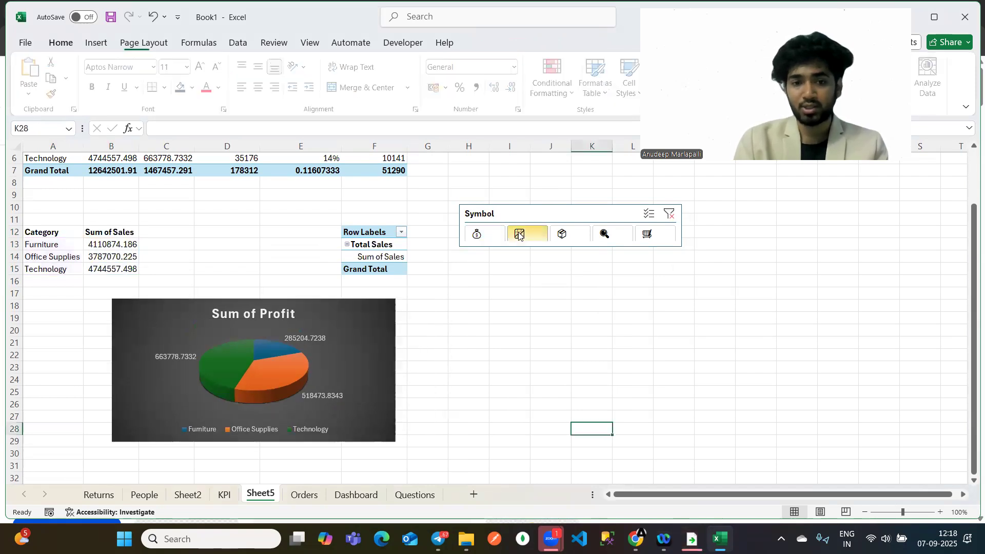
left_click(563, 234)
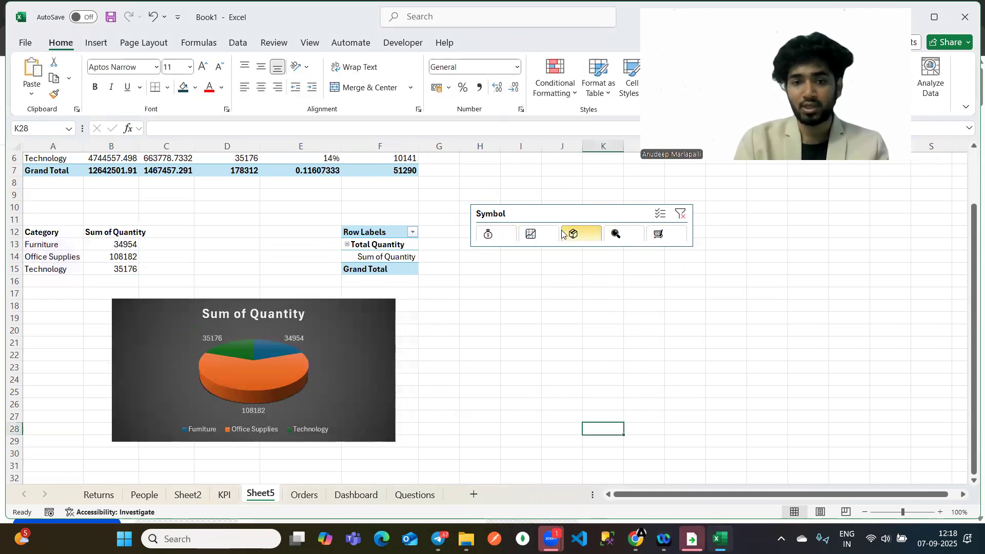
left_click(656, 234)
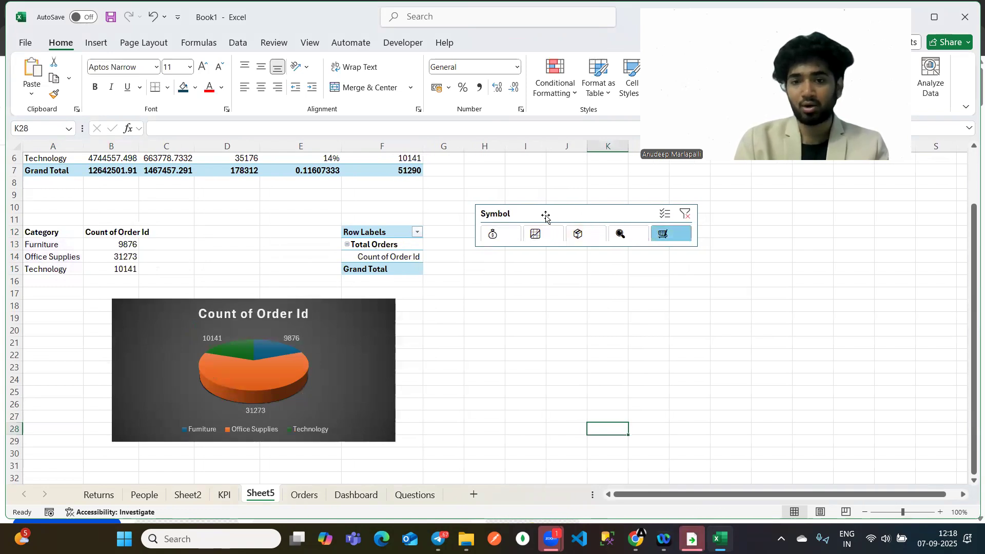
left_click(513, 233)
left_click(562, 233)
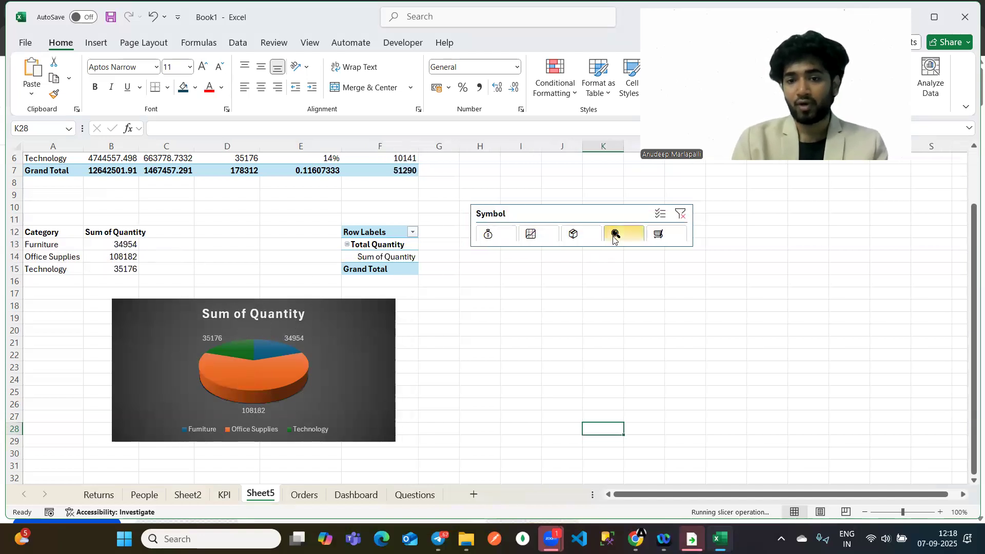
Check the pie chart with the Symbol slicer set to Profit Margin and to Total Orders.
left_click(615, 234)
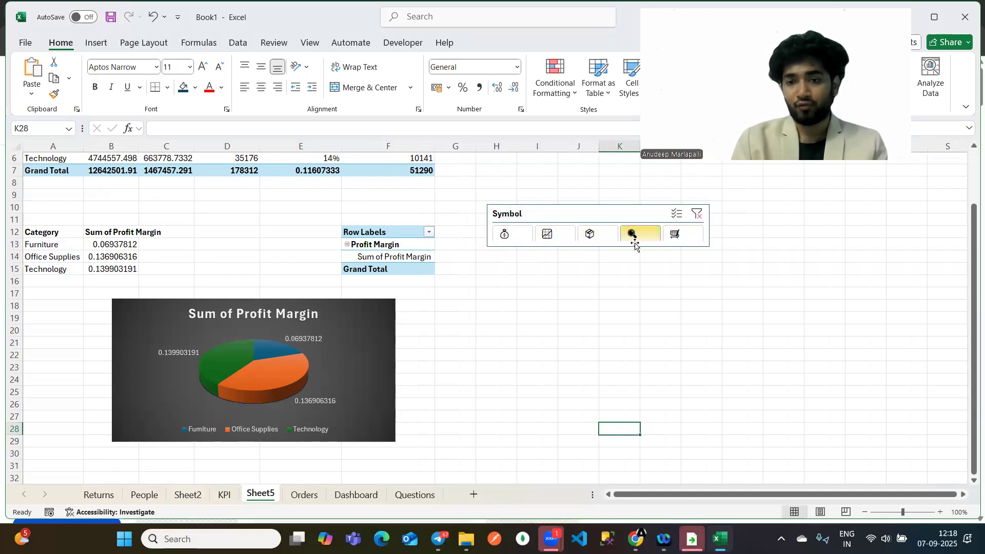
left_click(680, 236)
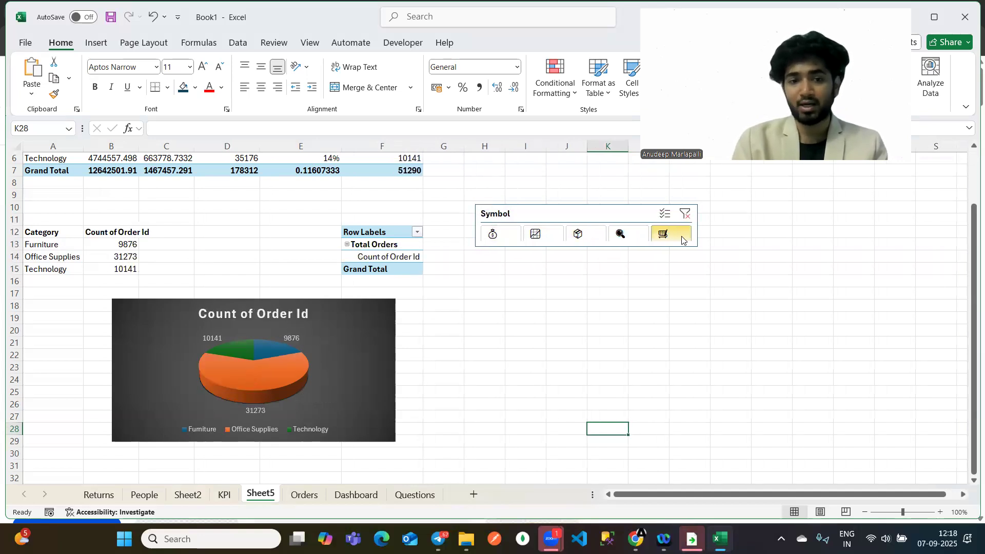
Cut the category pie chart from Sheet5 and paste it onto the Dashboard sheet below the Sum of Sales card.
left_click(165, 312)
left_click_drag(240, 268, 242, 267)
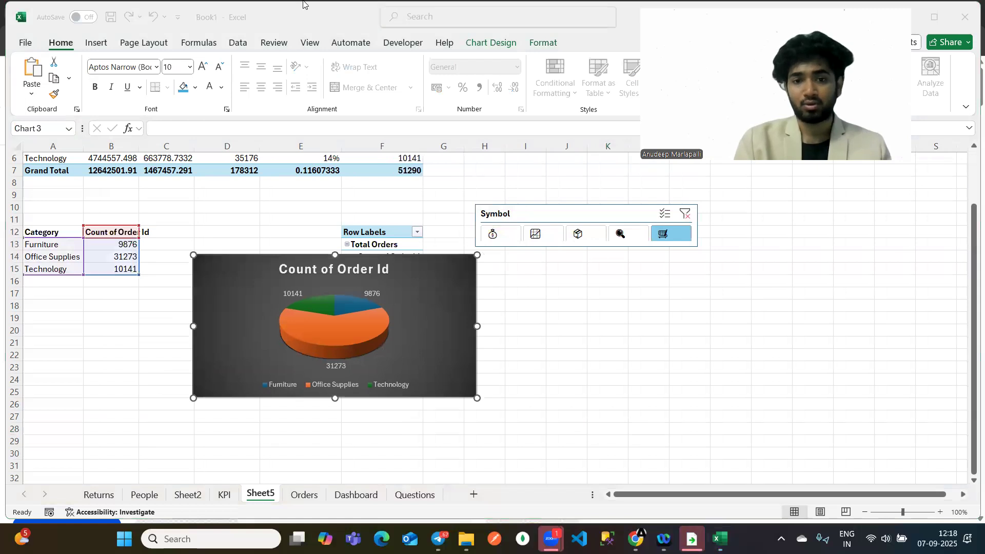
left_click(418, 281)
key("Delete")
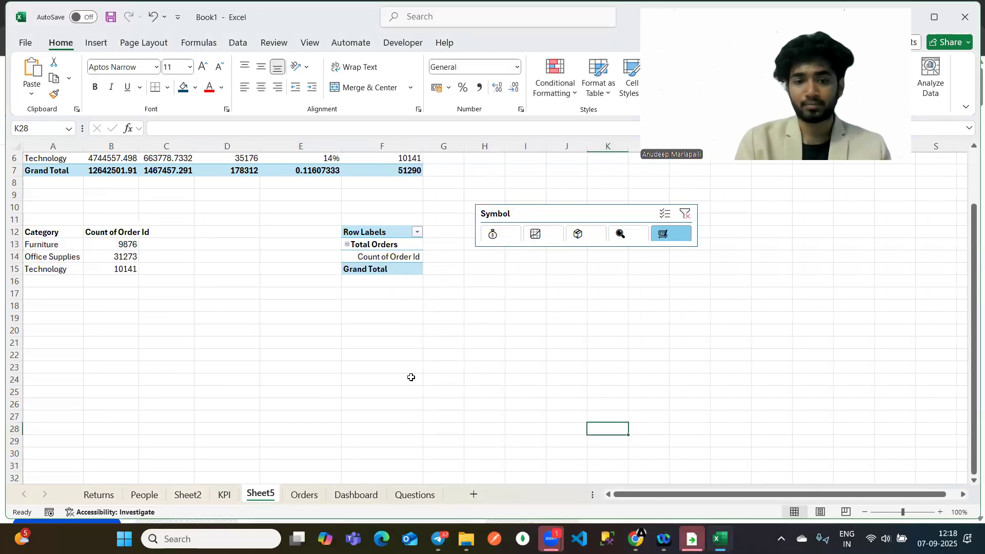
left_click(356, 494)
left_click(63, 292)
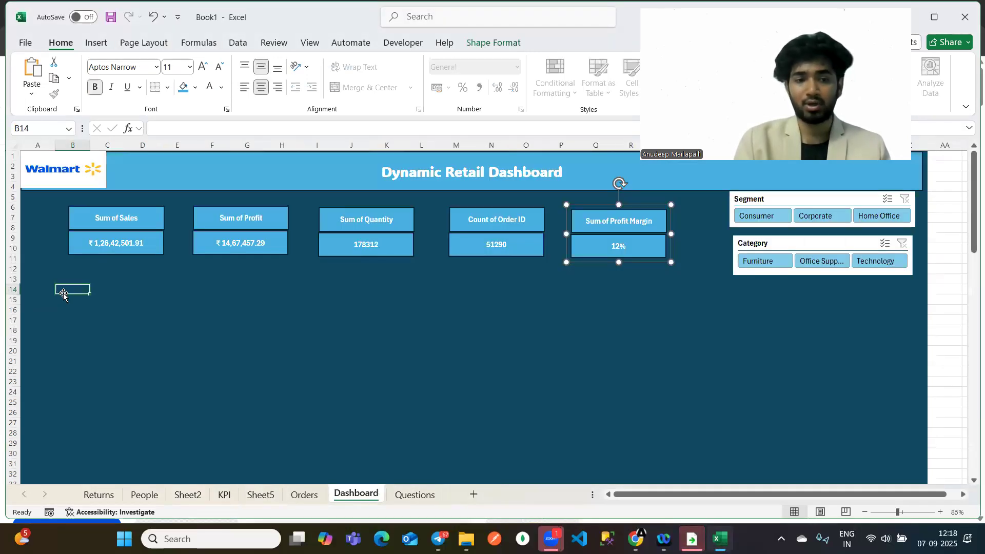
left_click(62, 308)
key("ctrl+v")
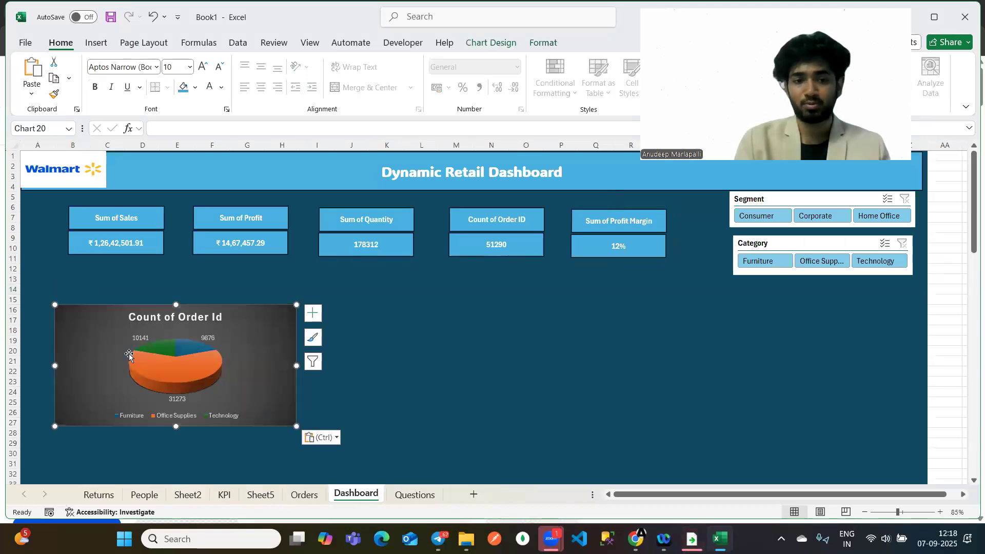
Move and resize the pie chart on the Dashboard to span about columns B to I and rows 20 to 33.
left_click_drag(296, 305, 267, 330)
scroll(395, 378, "down", 3)
mouse_move(235, 278)
left_mouse_down()
mouse_move(244, 317)
mouse_move(240, 292)
left_mouse_up()
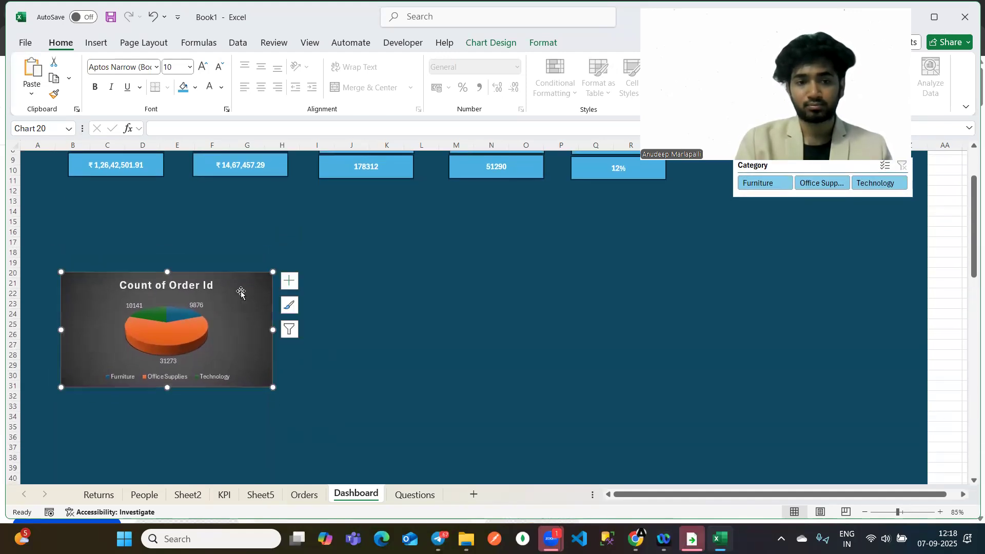
left_click_drag(272, 388, 311, 408)
Delete the title of the pie chart on the Dashboard.
left_click(176, 264)
left_click(175, 287)
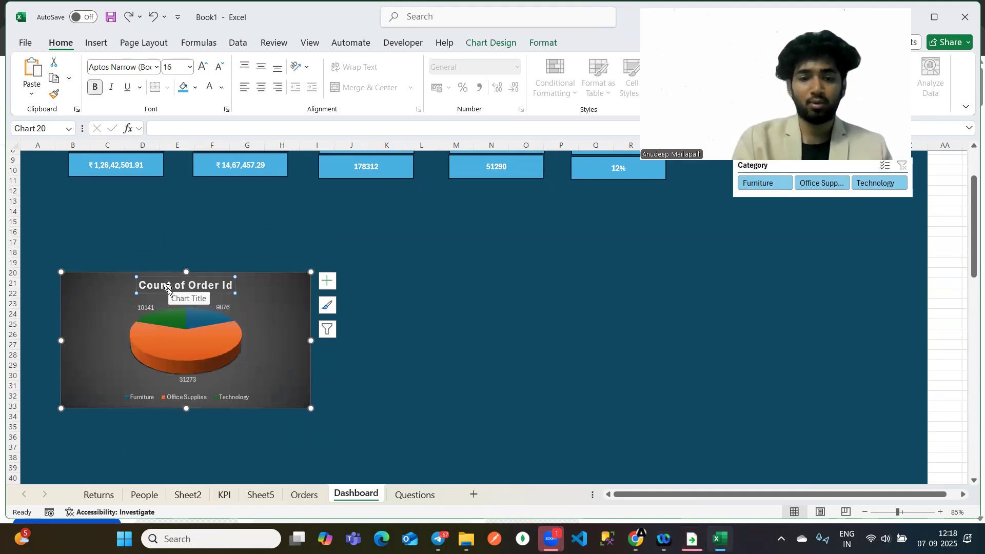
key("Delete")
key("ctrl+z")
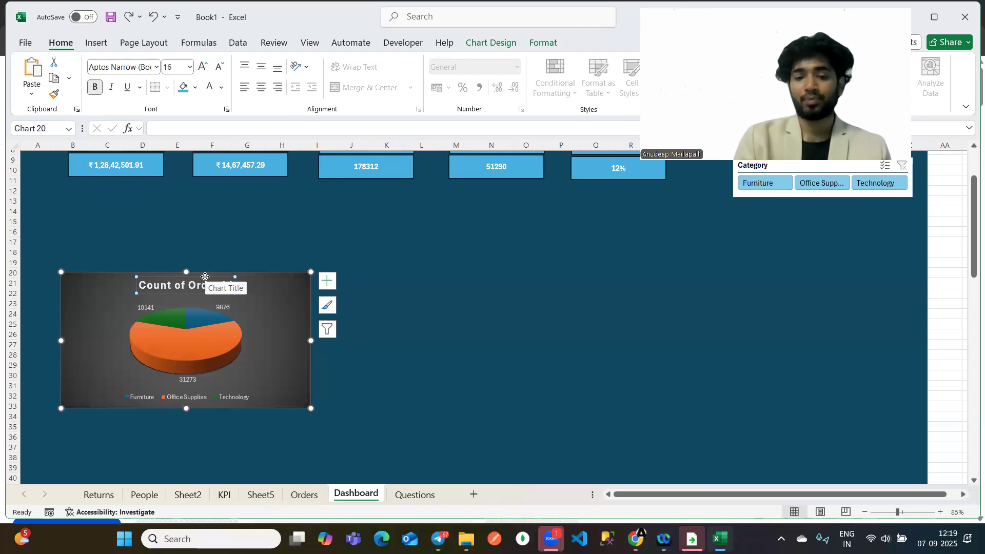
left_click(431, 398)
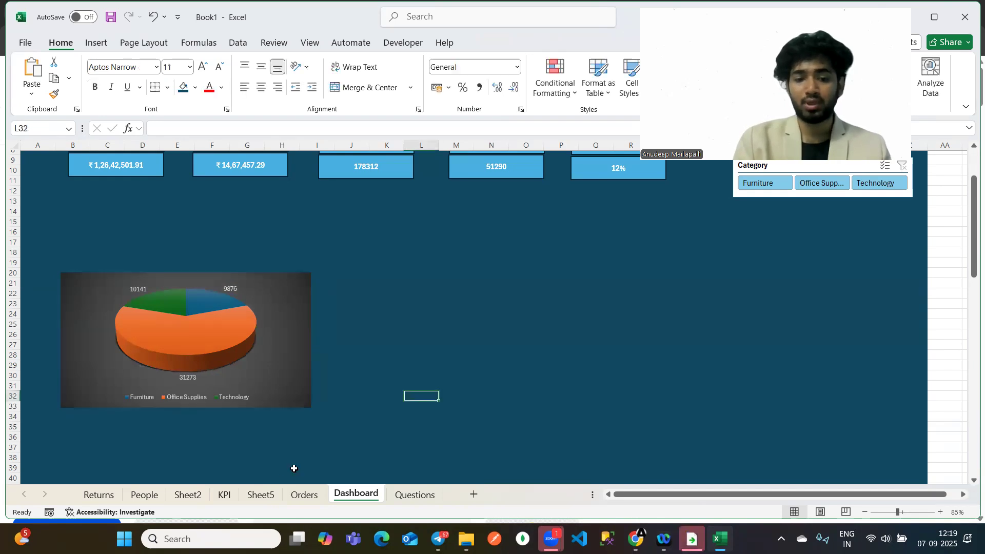
In cell C17 of Sheet5, build a dynamic chart title with the formula ="Category wise "&B12.
left_click(266, 493)
scroll(193, 247, "up", 2)
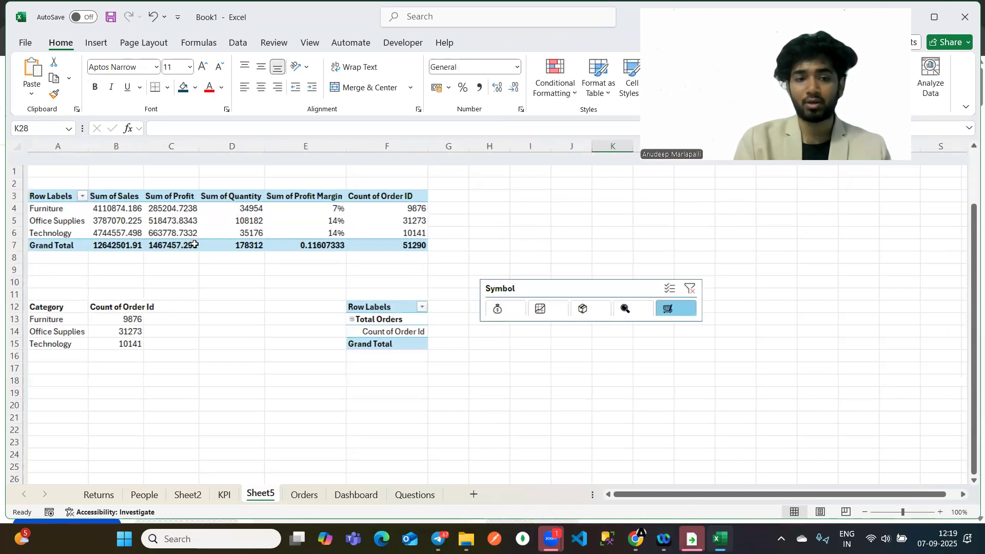
left_click(185, 356)
type("=\"Categor")
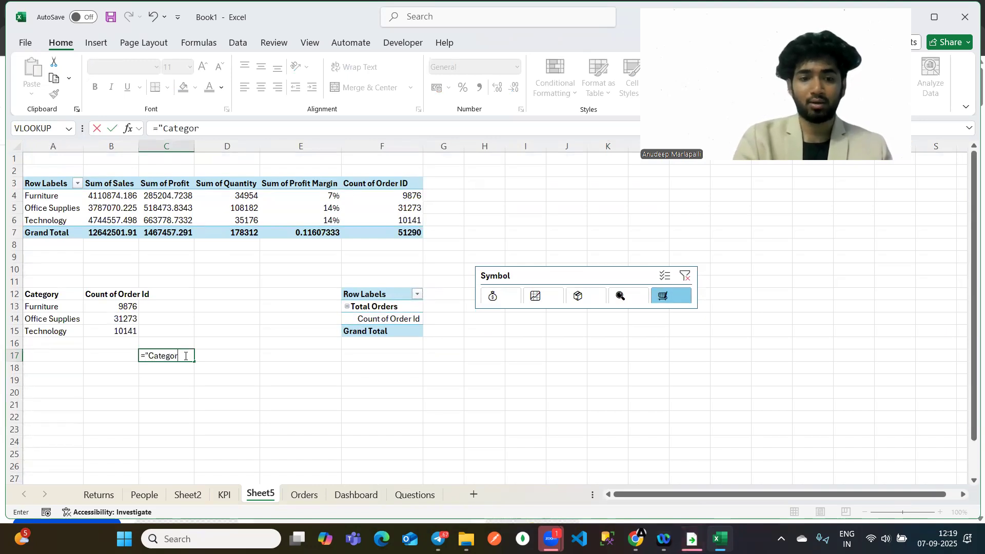
type("y wise \"")
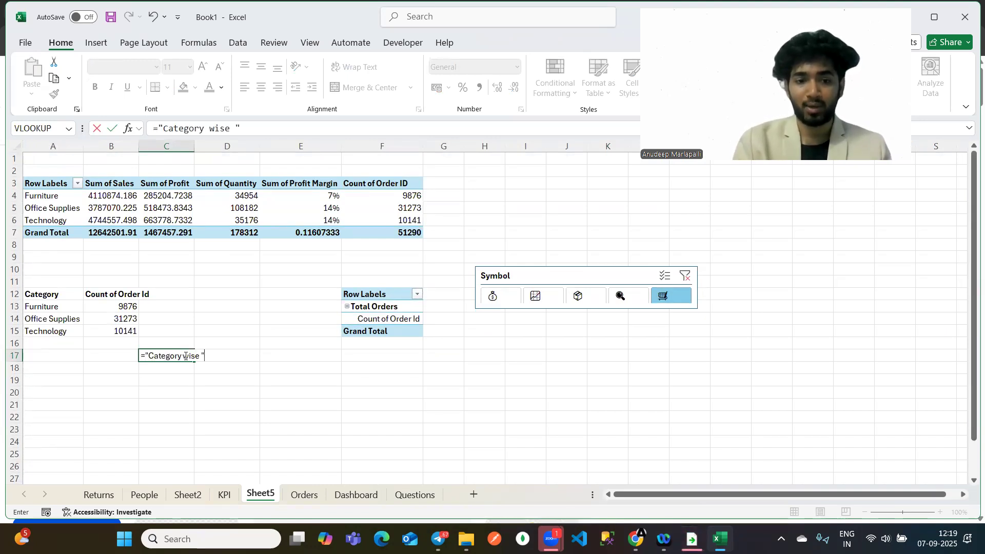
type("&")
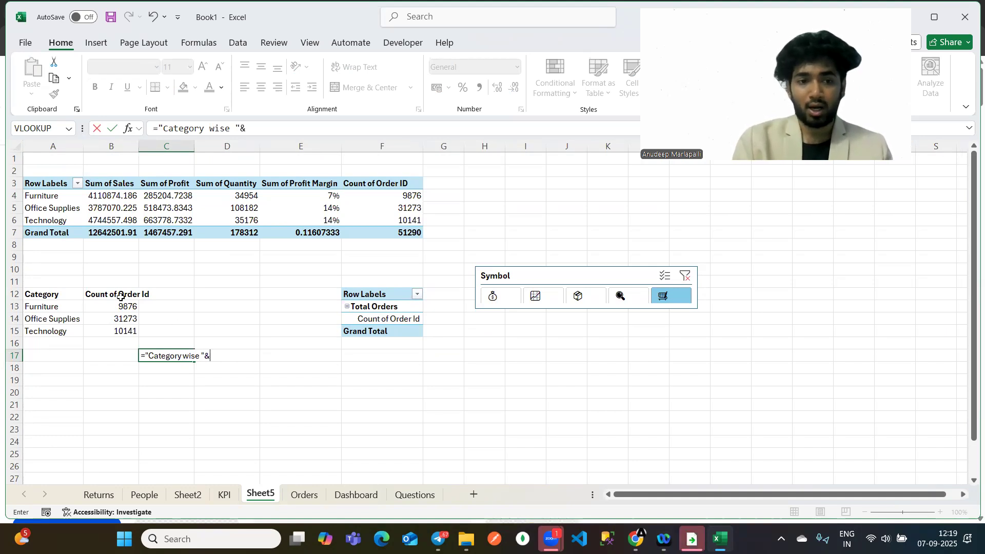
left_click(90, 292)
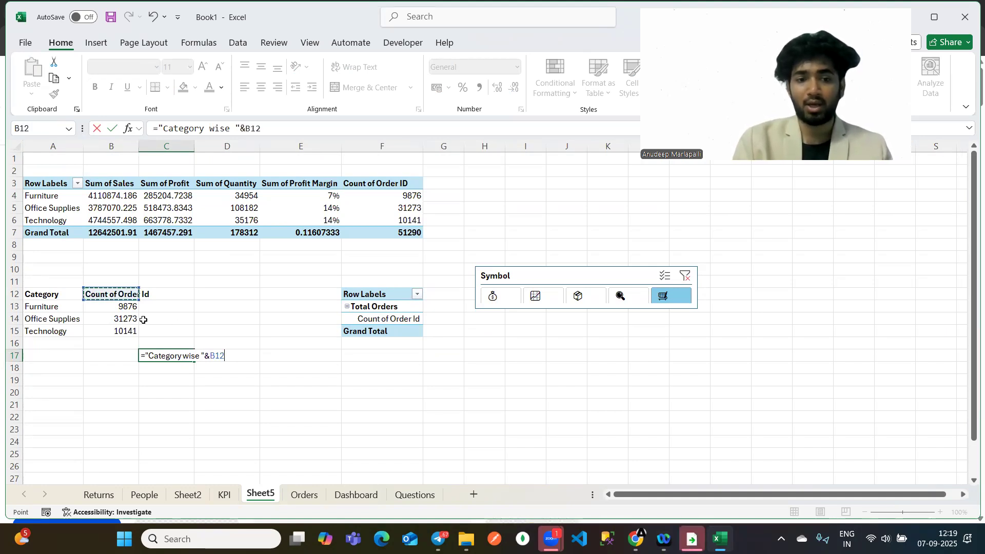
key("Return")
left_click(174, 353)
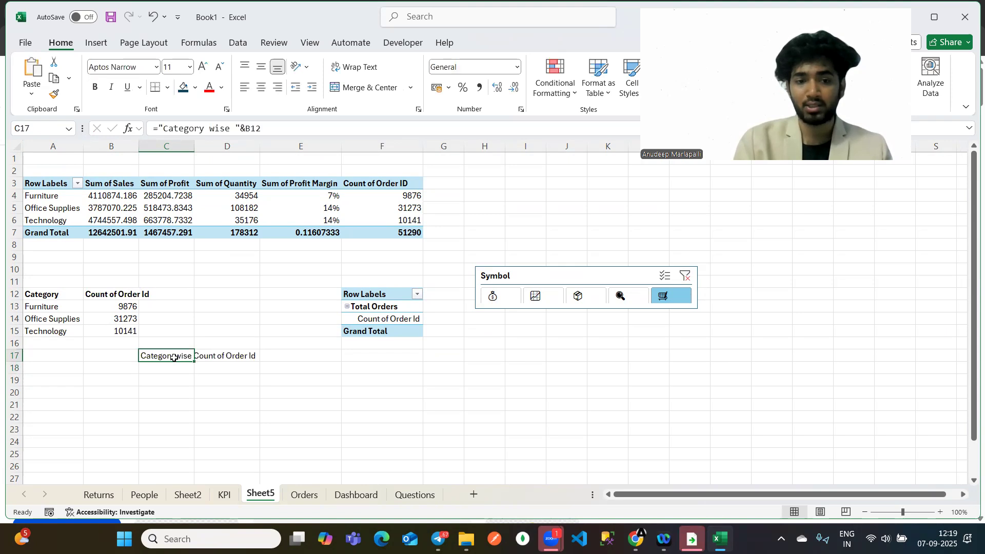
Test the dynamic title in C17 by switching the Symbol slicer through the KPIs, ending on Total Orders.
left_click(495, 302)
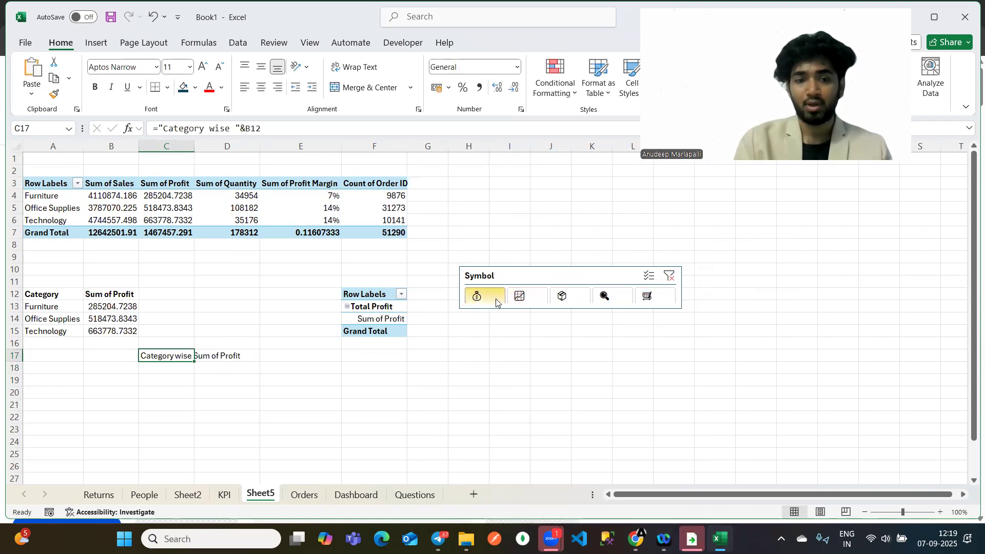
left_click(524, 295)
left_click(560, 297)
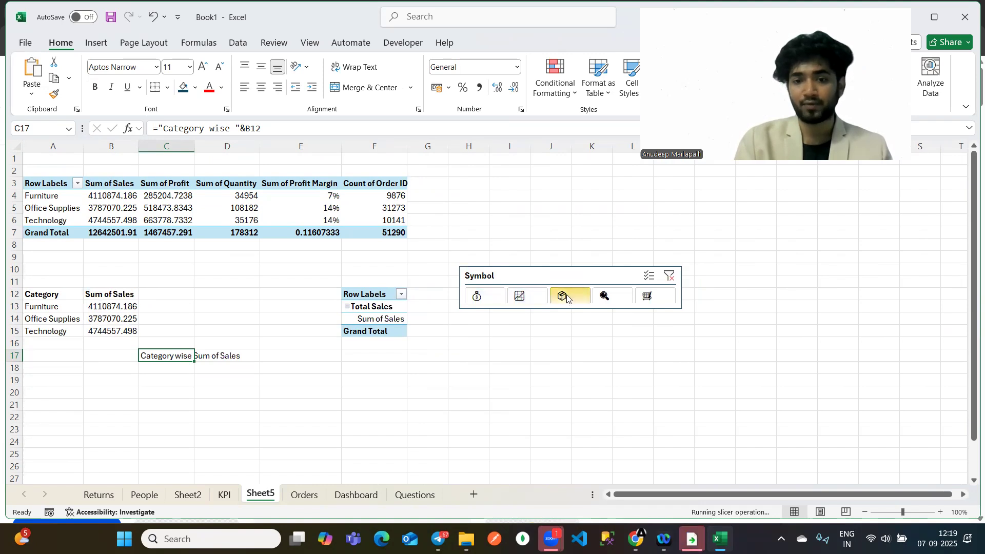
left_click(621, 297)
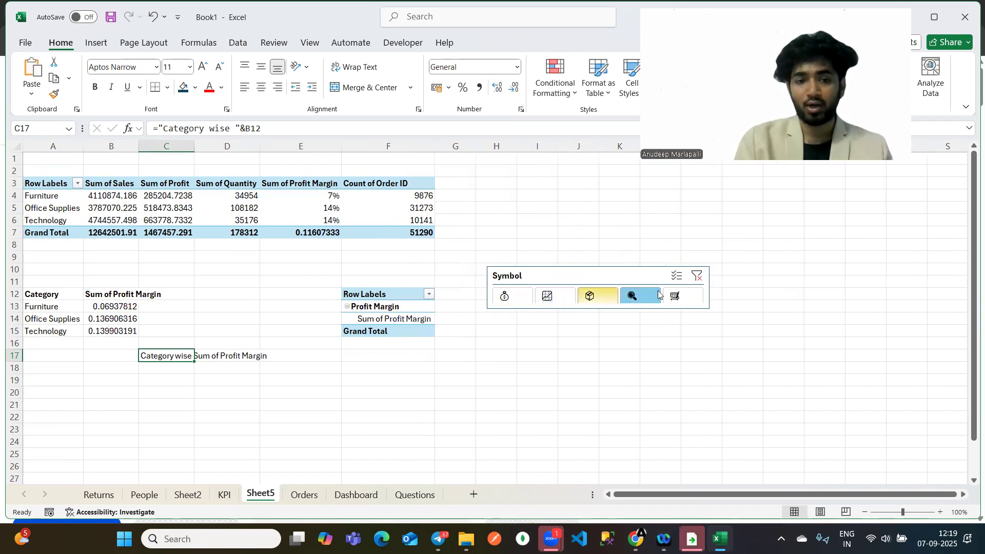
left_click(665, 295)
left_click(301, 425)
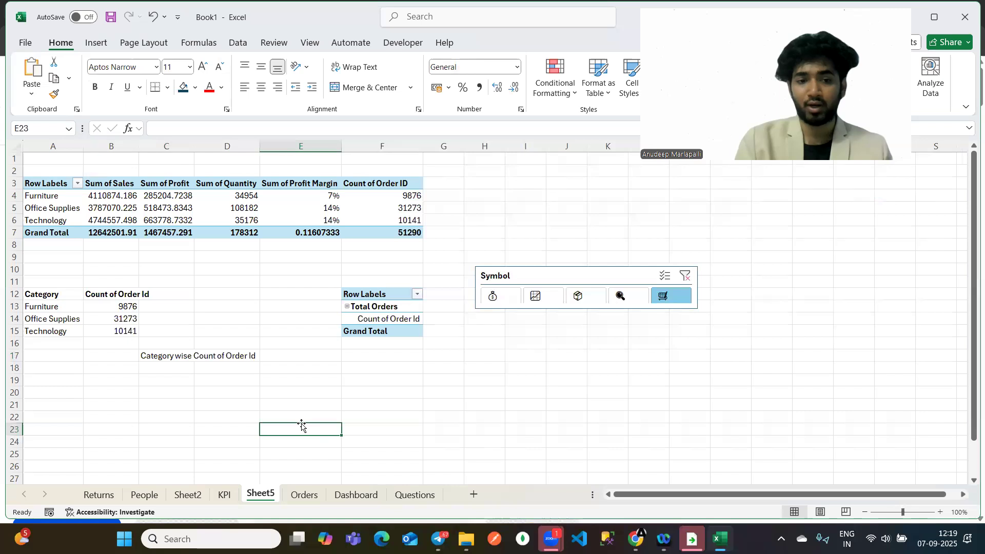
Change the title formula in C17 to ="Category wise "&F13 so it uses the KPI name from the pivot table.
left_click(221, 374)
left_click(246, 355)
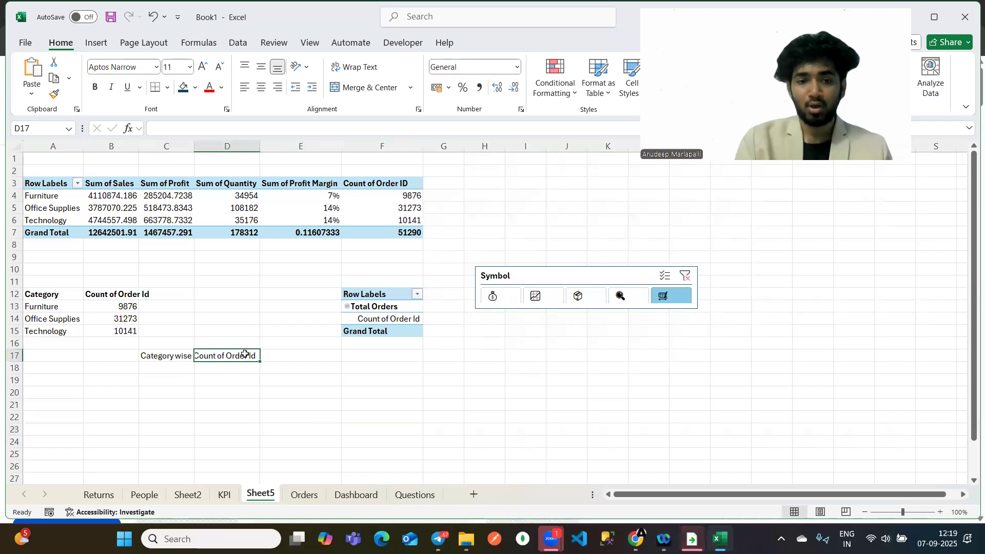
double_click(166, 355)
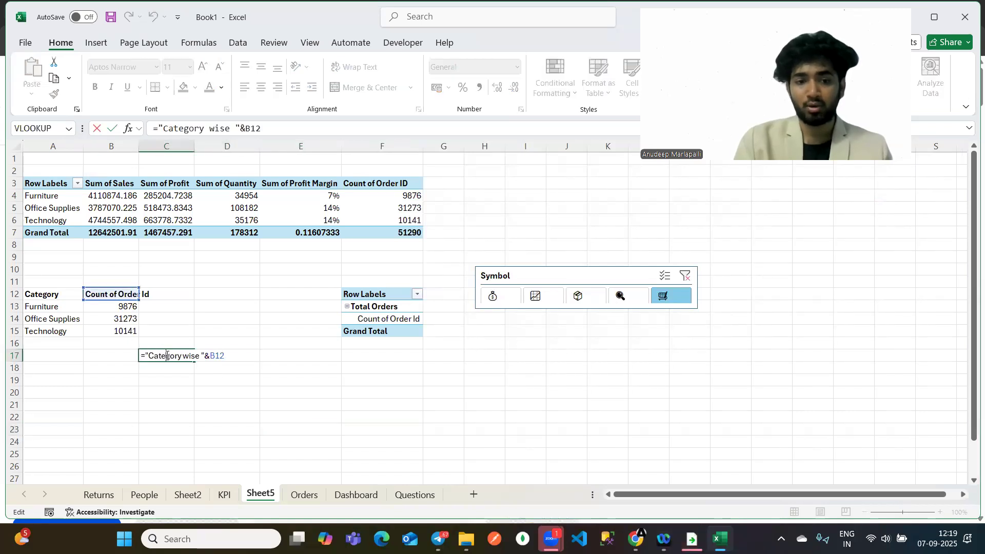
key("BackSpace")
key("BackSpace")
key("BackSpace")
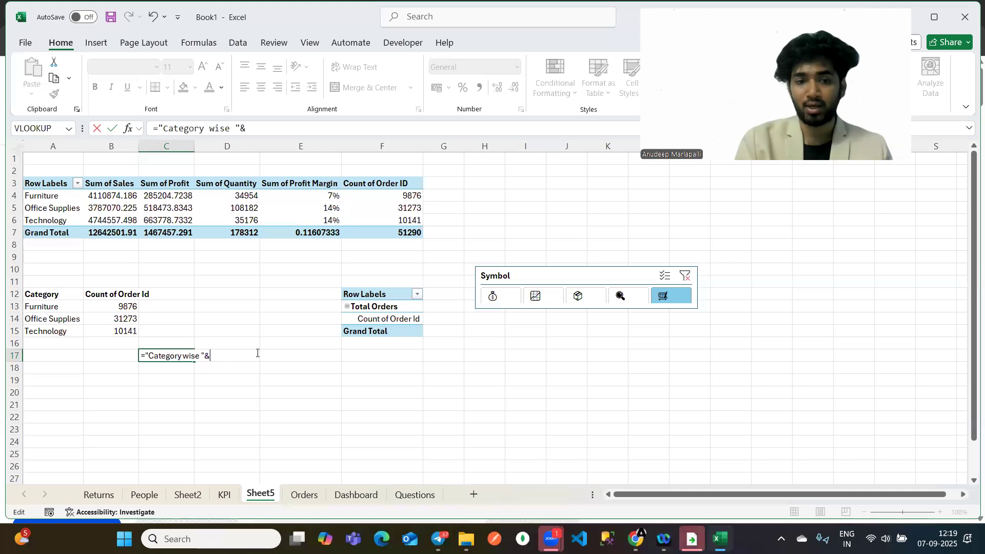
left_click(376, 306)
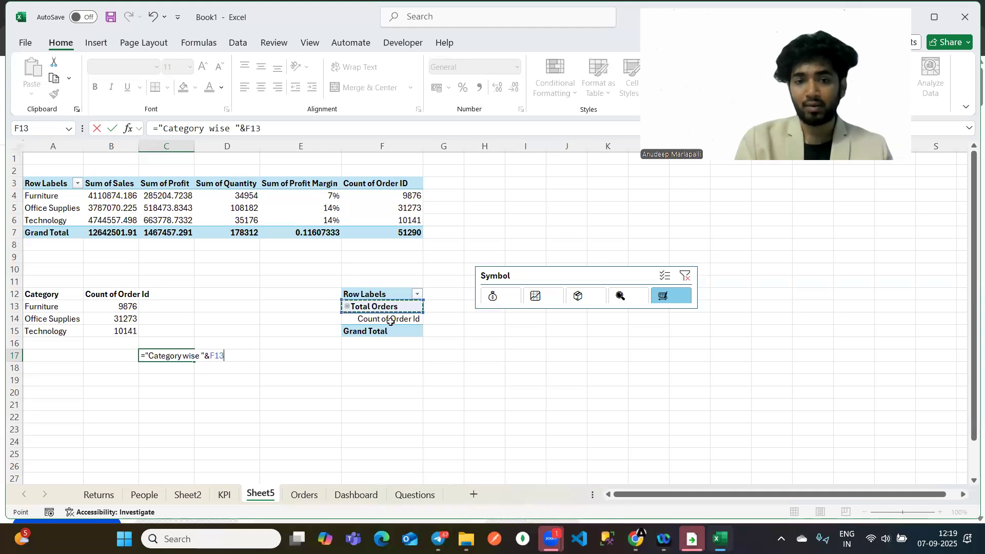
key("Return")
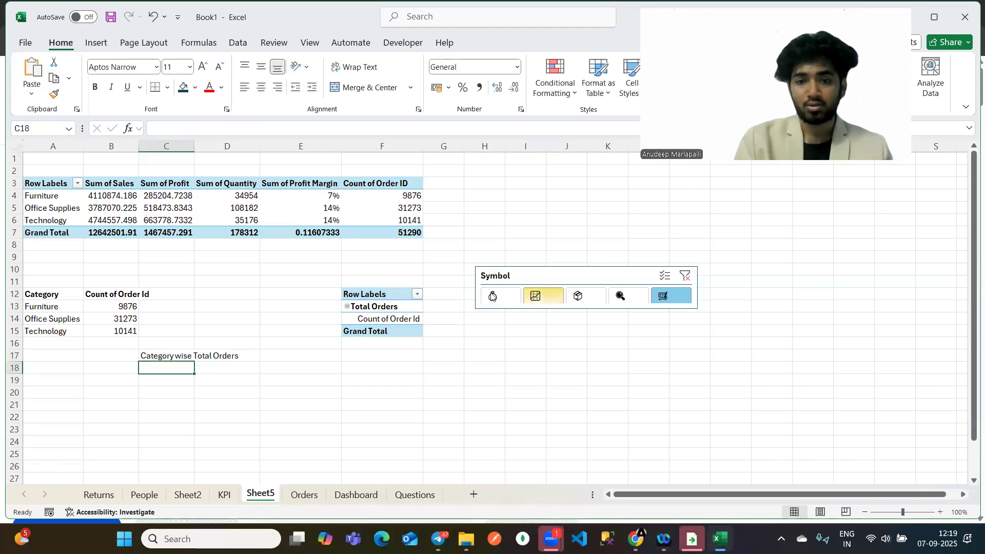
Check the revised title in C17 with the Symbol slicer on several KPIs, ending on Total Profit.
left_click(489, 296)
left_click(530, 299)
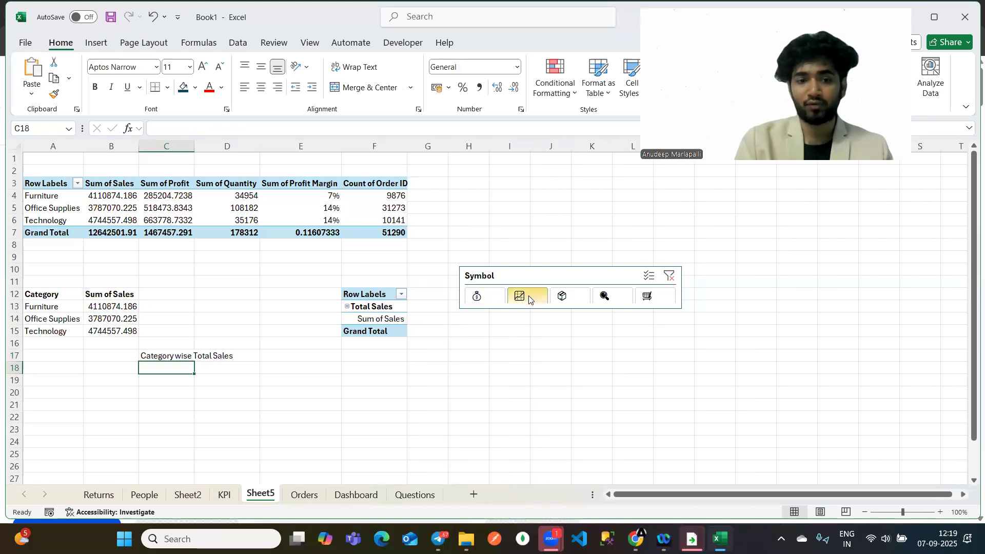
left_click(619, 300)
left_click(677, 301)
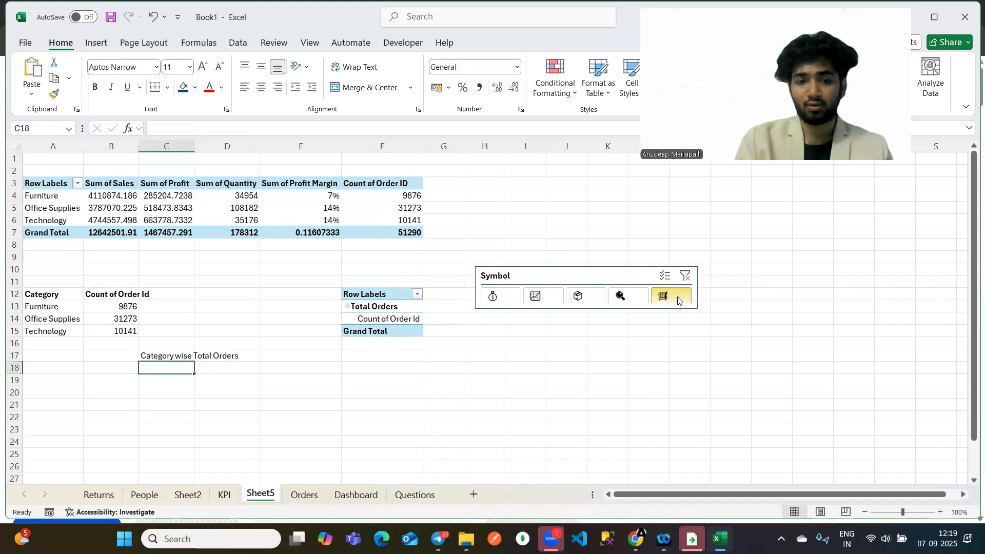
left_click(493, 296)
left_click(383, 380)
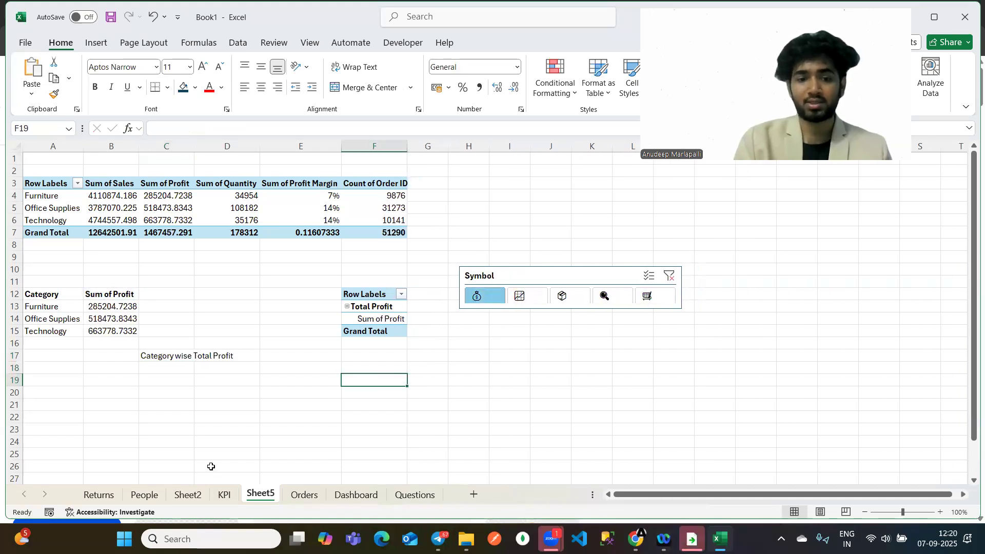
left_click(143, 355)
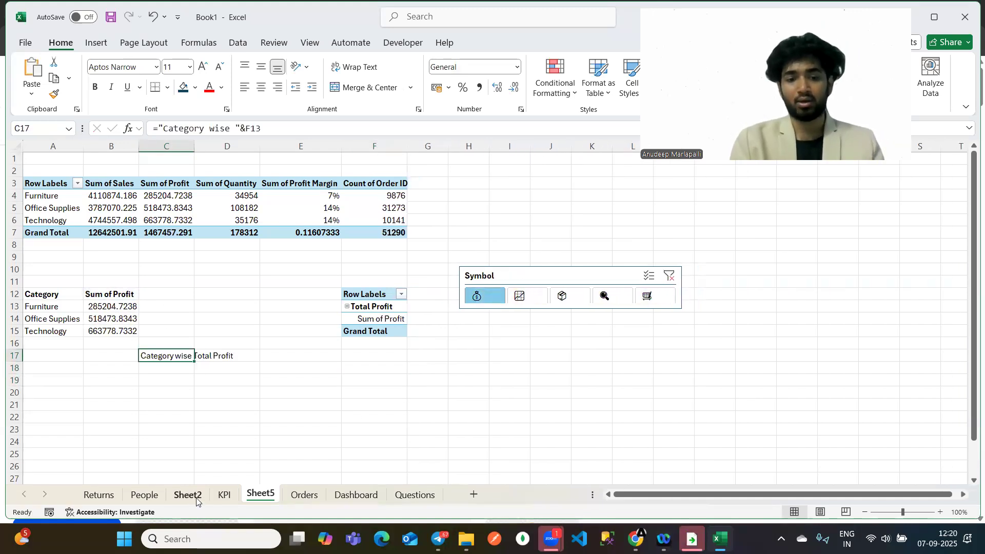
Draw a rectangle on the Dashboard just above the pie chart, spanning about columns B to I and rows 16 to 18.
left_click(351, 495)
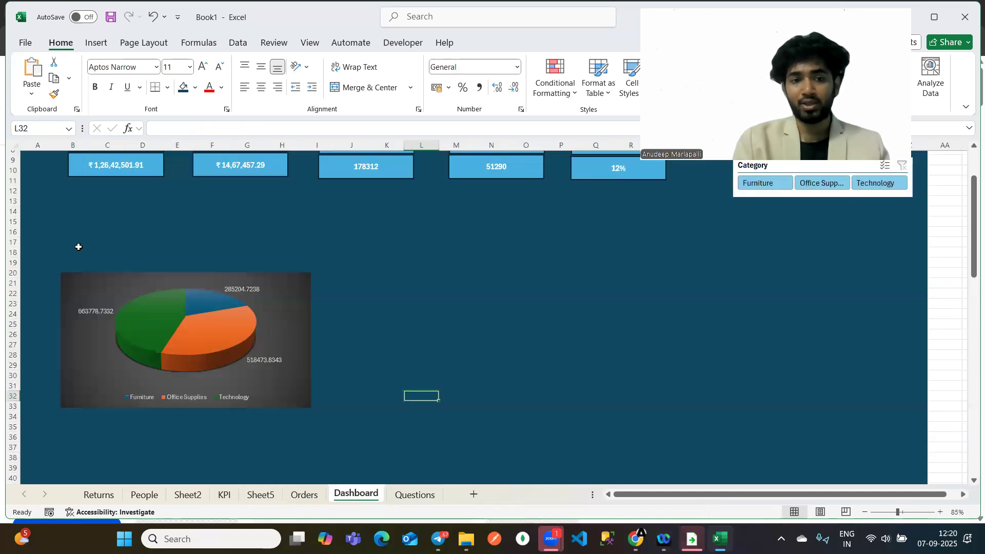
scroll(115, 249, "up", 3)
left_click(105, 309)
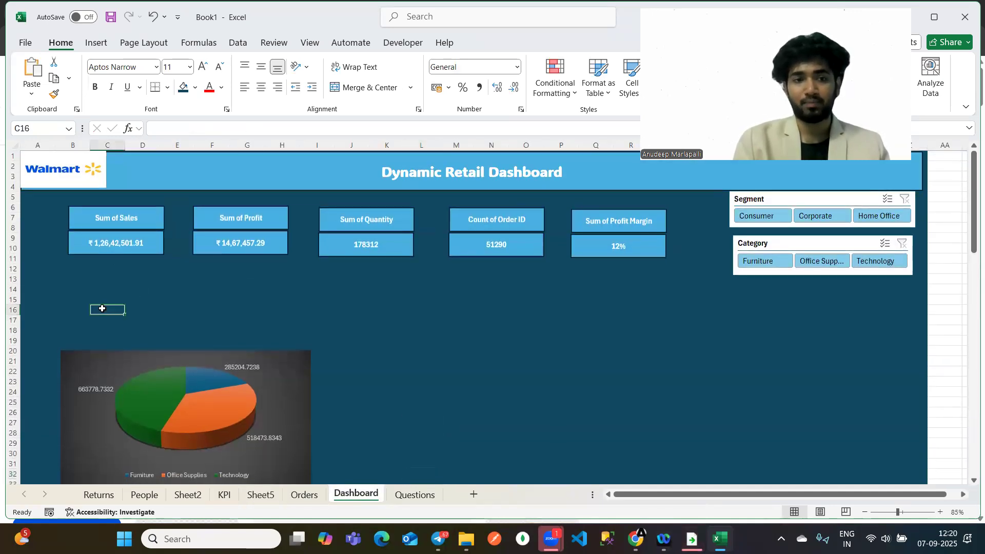
left_click(92, 44)
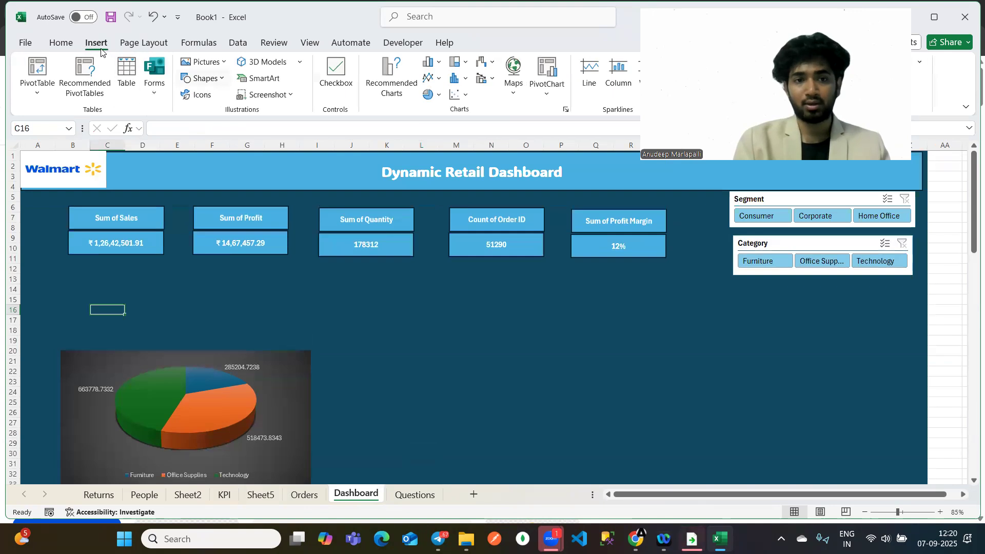
left_click(202, 78)
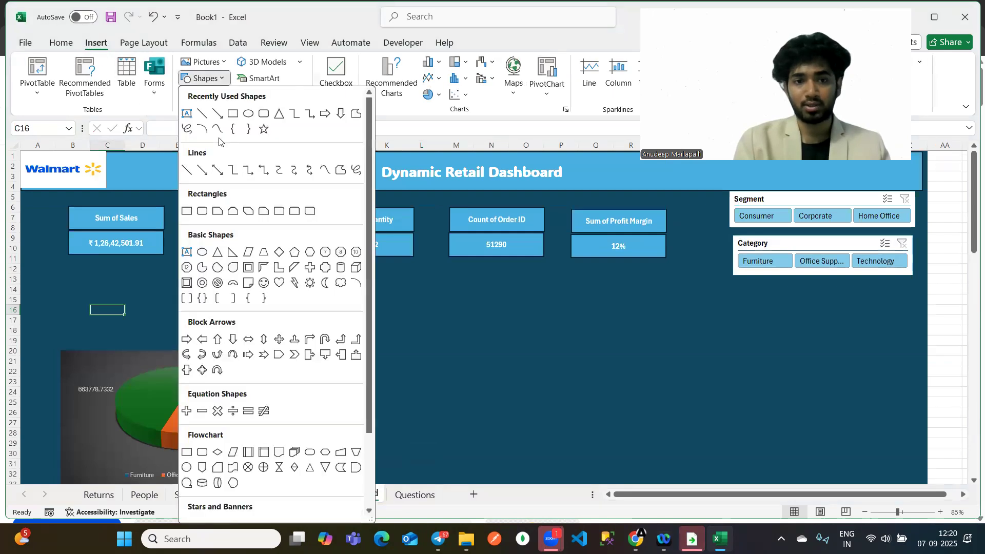
left_click(232, 113)
left_click_drag(64, 304, 313, 336)
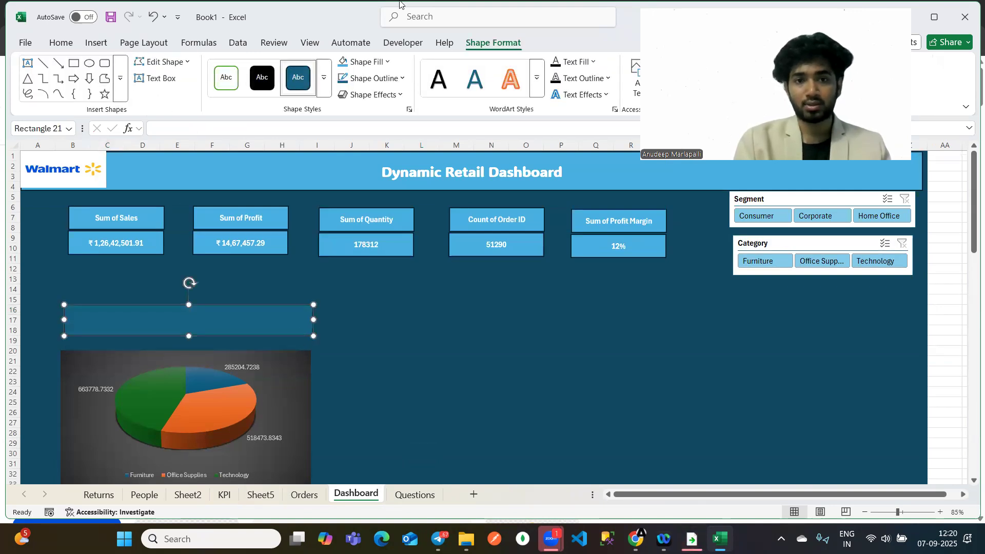
Fill the rectangle above the pie chart with the light blue that matches the dashboard's header banner.
left_click(388, 62)
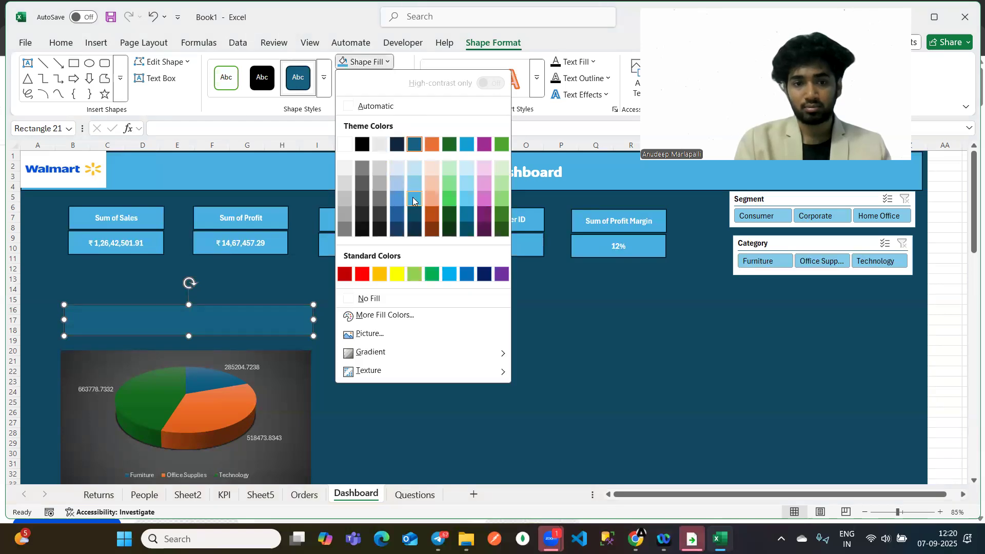
left_click(413, 199)
left_click(336, 339)
Link the rectangle's text to the dynamic title with the formula =Sheet5!C17.
left_click(191, 323)
left_click(173, 130)
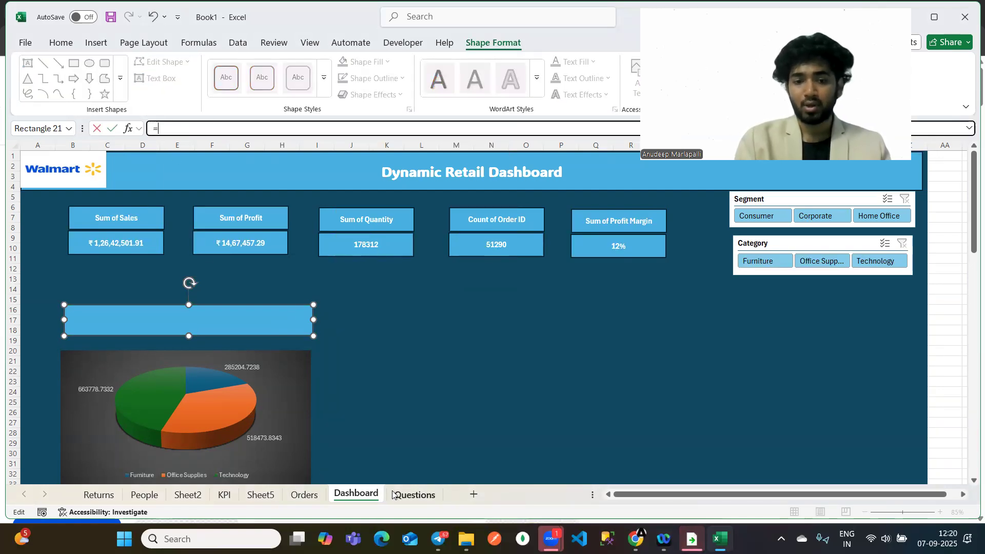
left_click(265, 497)
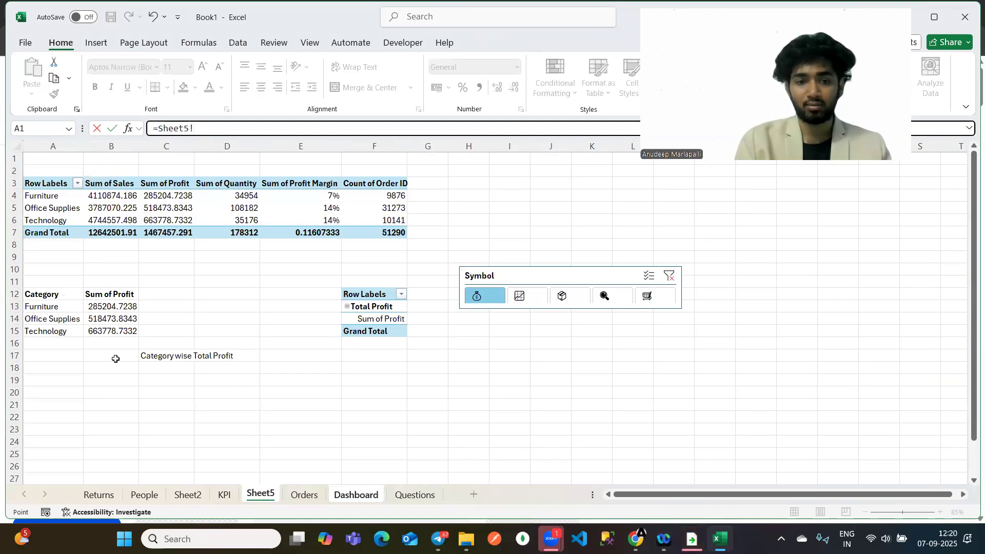
left_click(145, 357)
key("Return")
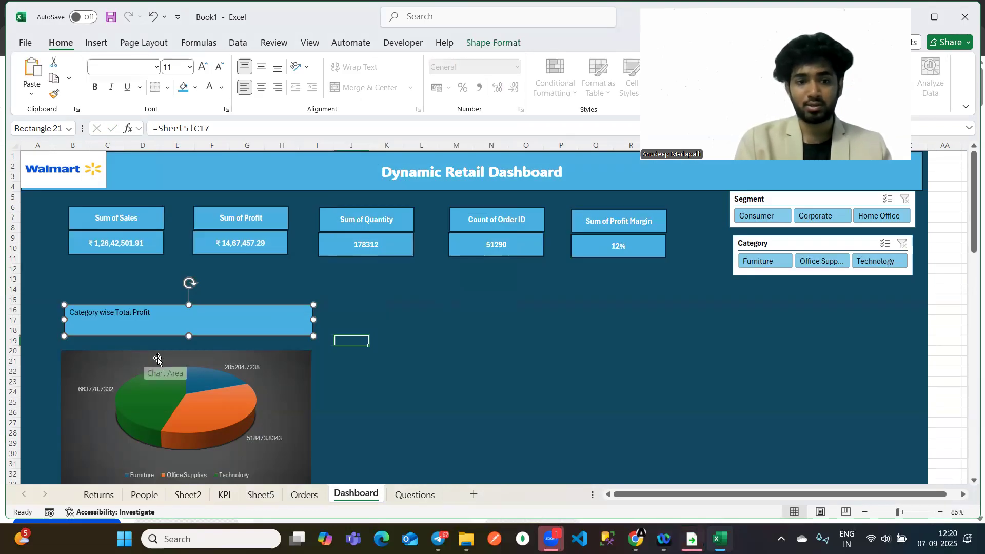
Center the banner text vertically and horizontally and format it bold, white and 16 pt.
left_click(261, 66)
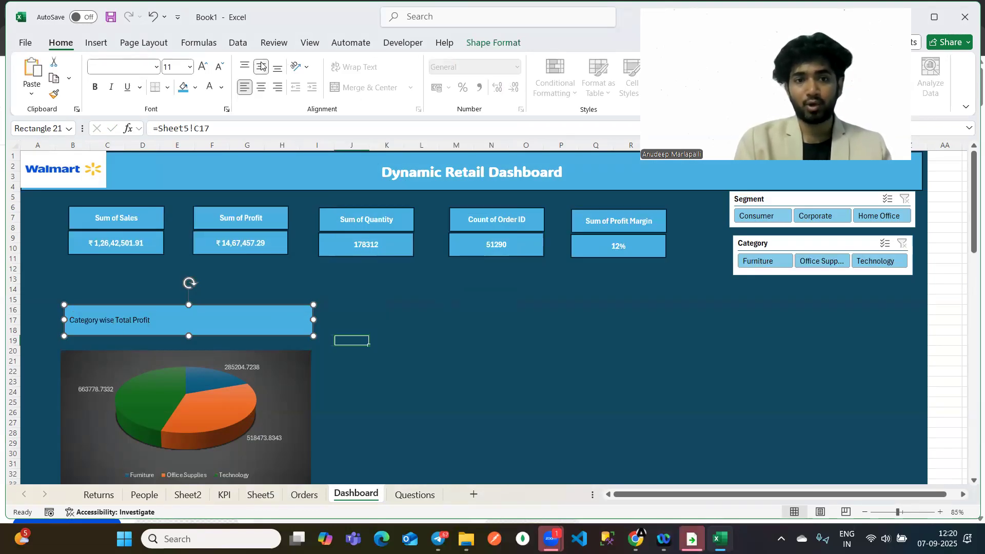
left_click(261, 88)
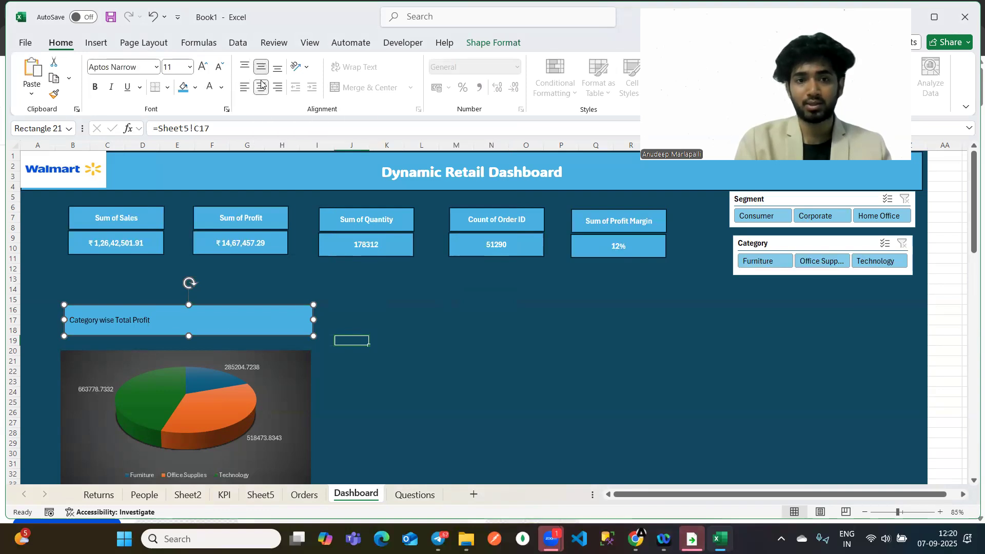
left_click(95, 87)
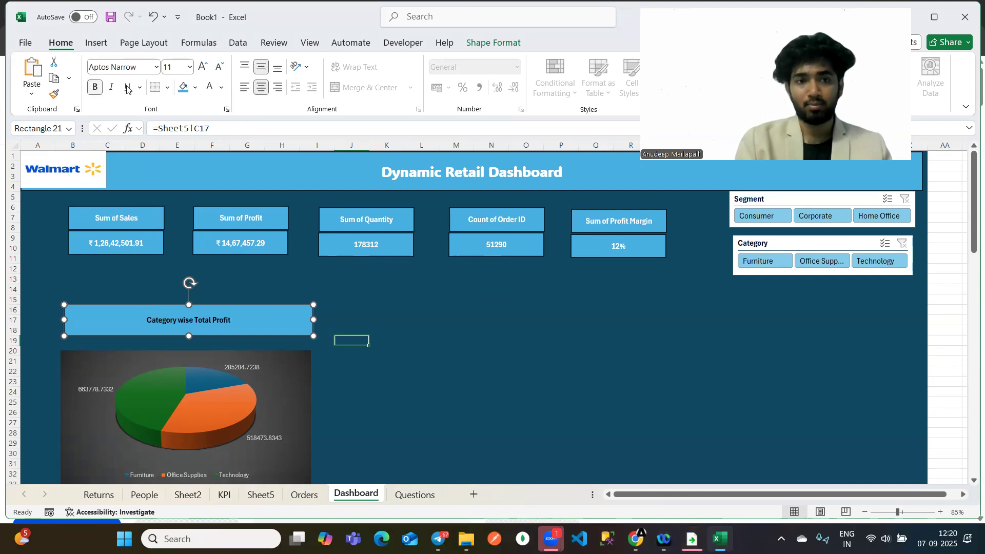
left_click(219, 88)
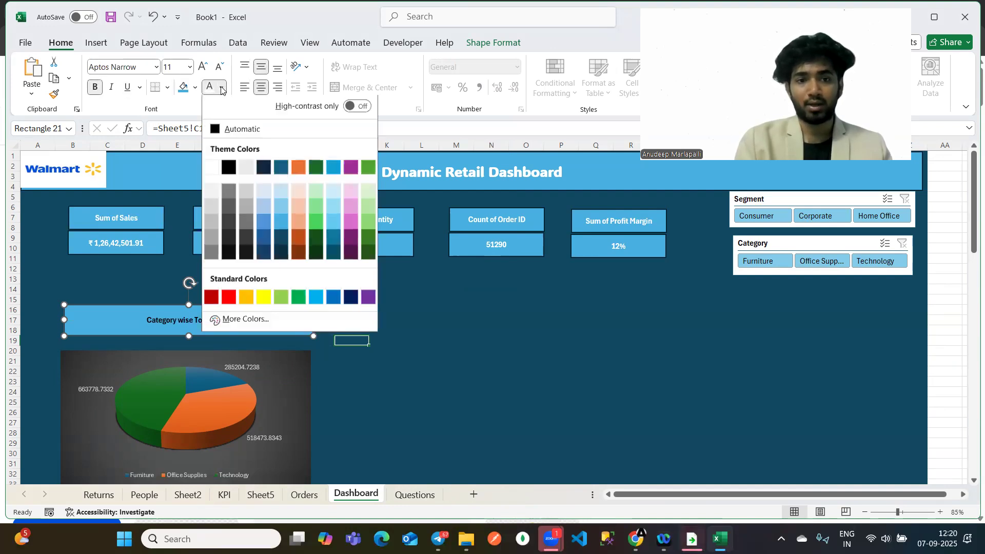
left_click(213, 171)
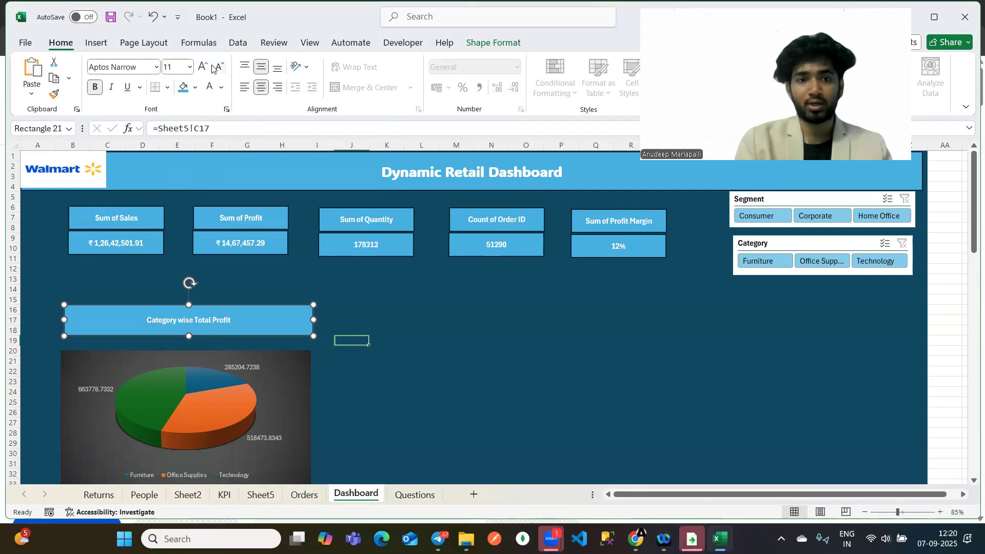
left_click(191, 68)
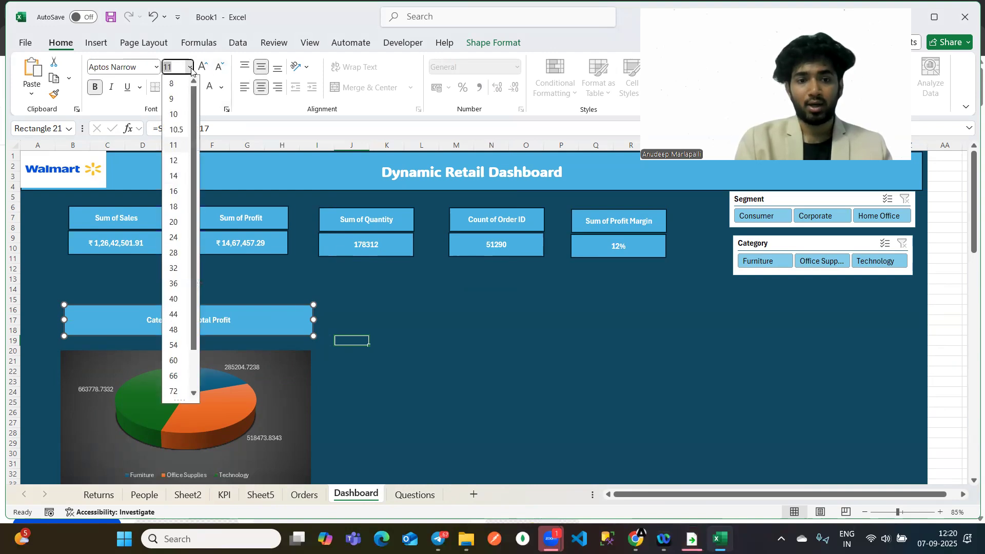
left_click(174, 192)
left_click(454, 380)
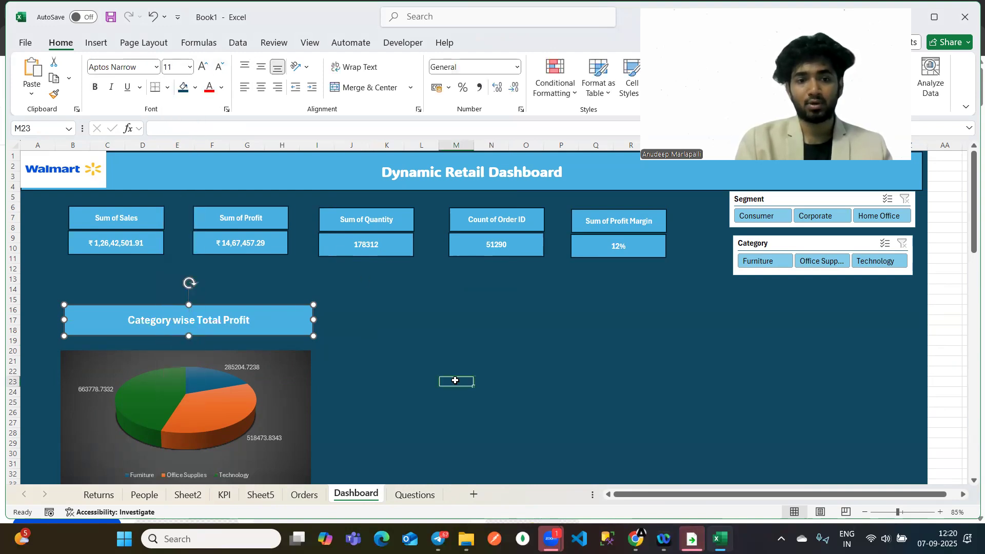
scroll(455, 380, "down", 1)
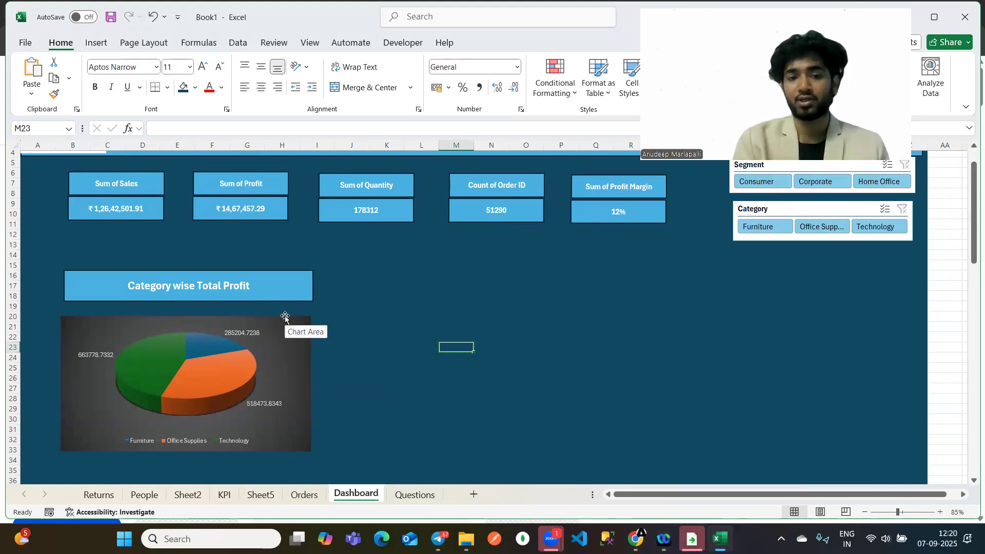
scroll(285, 317, "up", 1)
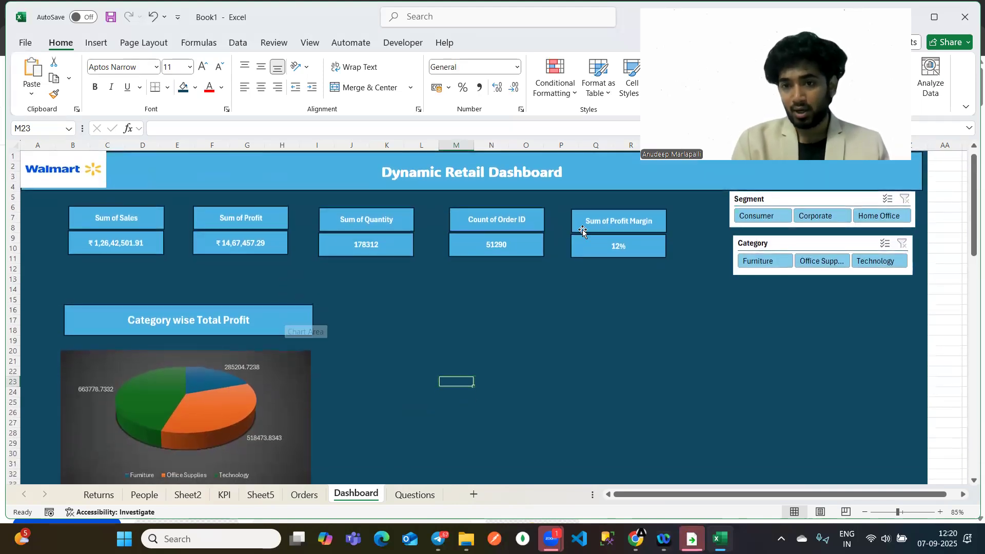
Clear the Symbol slicer's filter on Sheet5 and cut the slicer from that sheet.
left_click(261, 494)
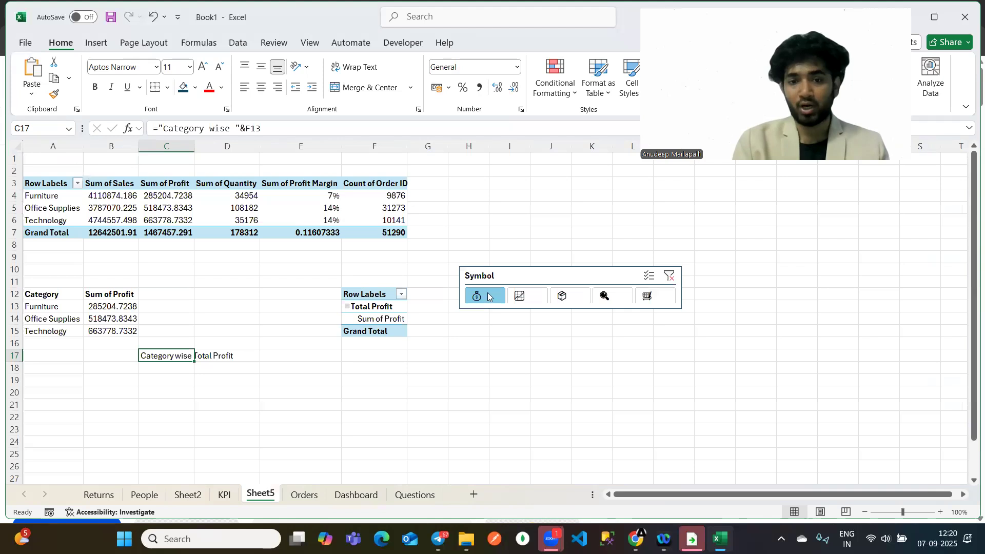
left_click(520, 271)
left_click(669, 275)
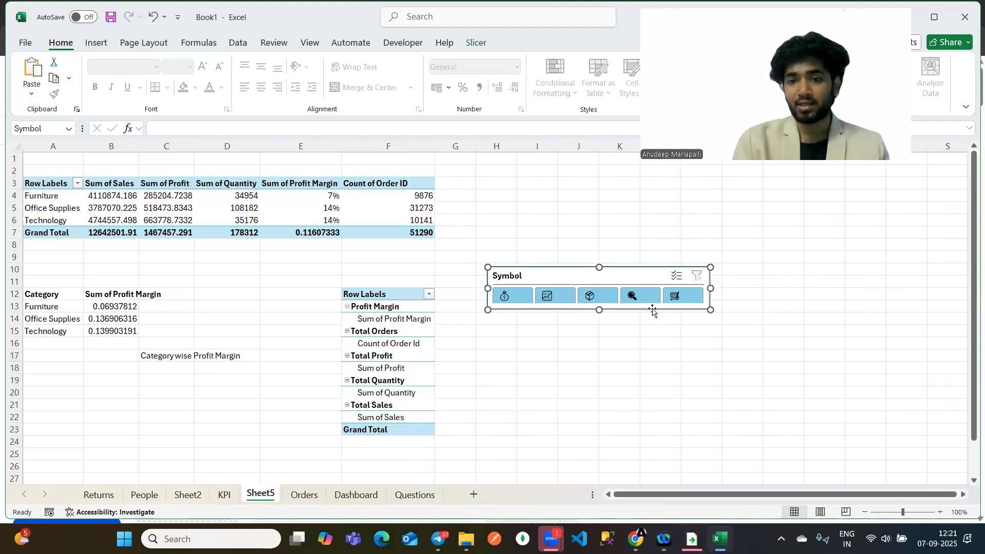
key("Delete")
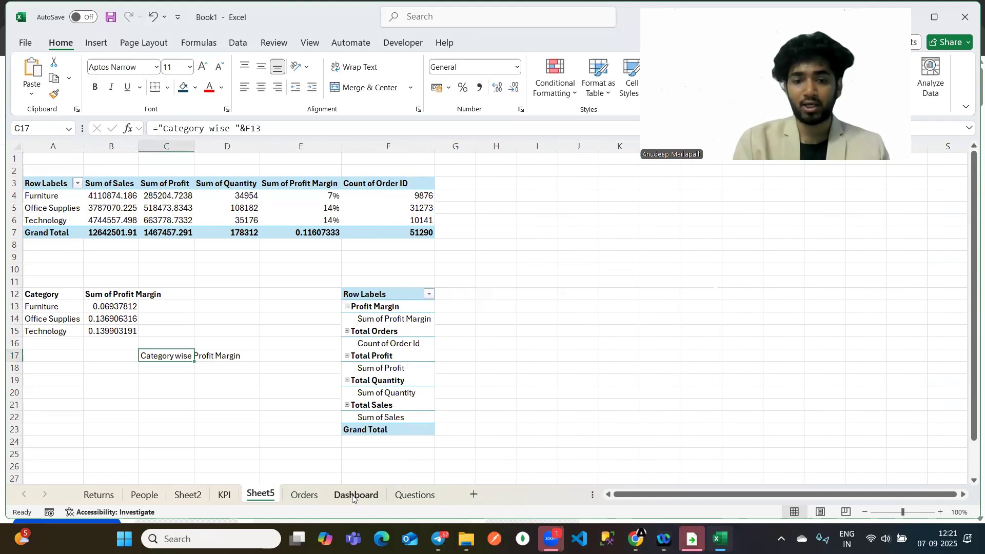
Paste the Symbol slicer onto the Dashboard and place it over the title banner, just above the Segment slicer.
left_click(356, 494)
scroll(402, 264, "right", 5)
scroll(410, 260, "left", 3)
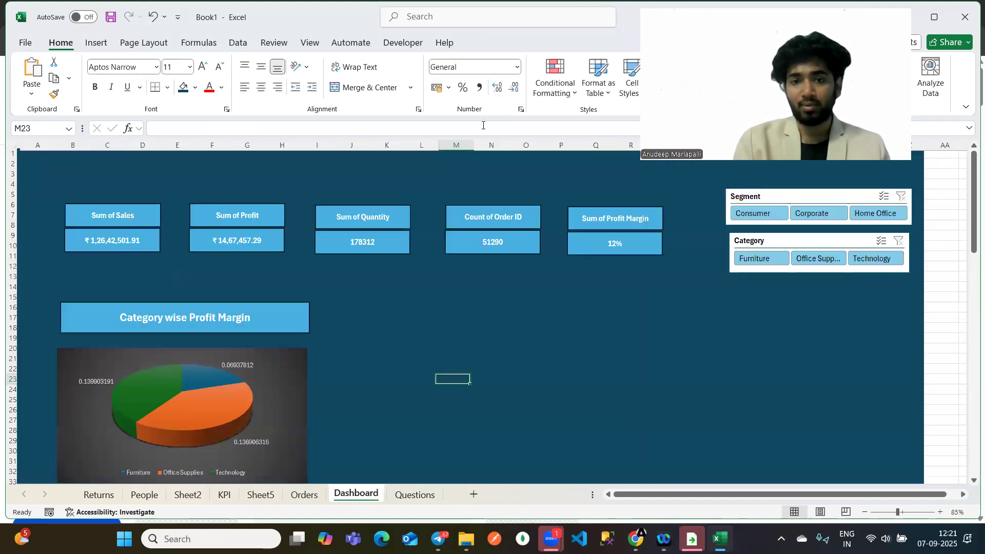
scroll(517, 187, "up", 2)
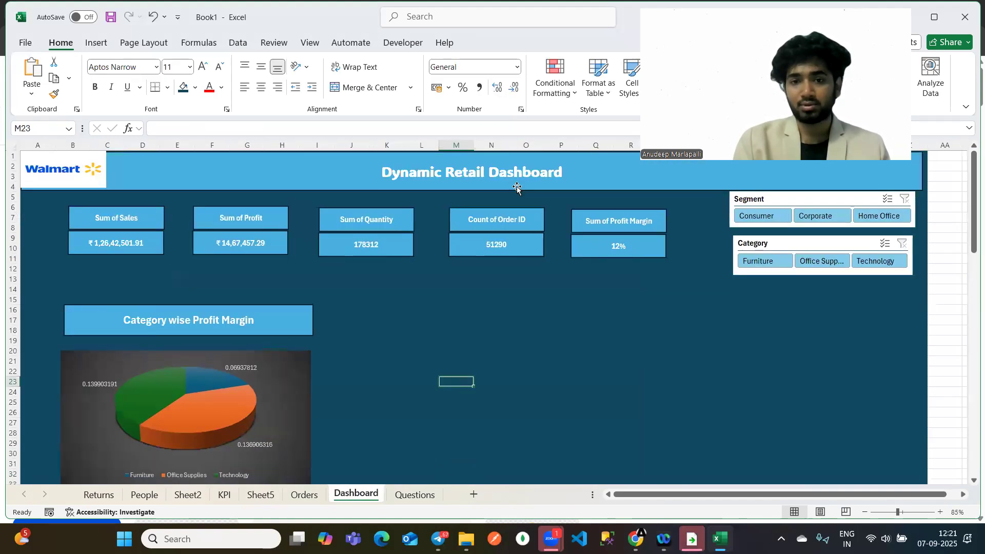
left_click(630, 169)
key("ctrl+v")
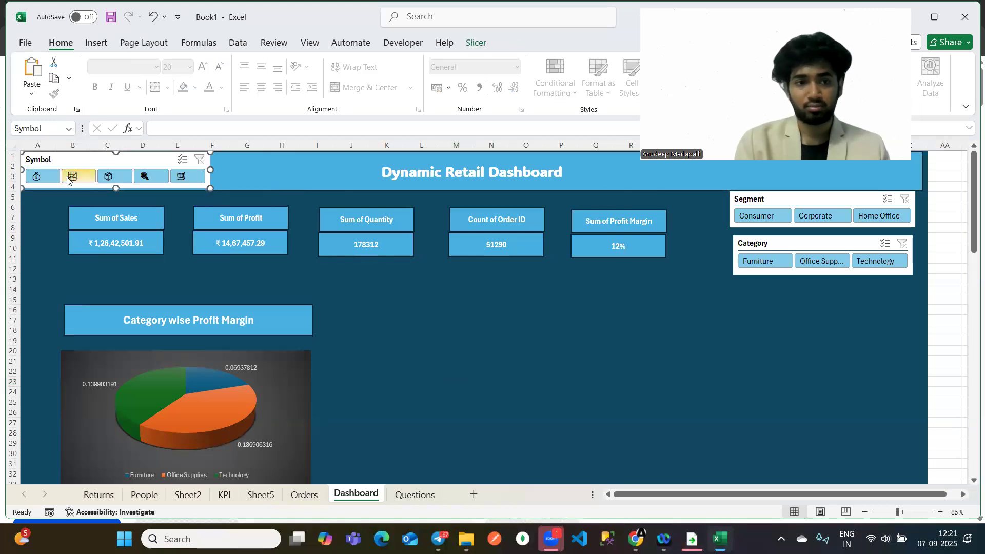
left_click_drag(55, 159, 686, 158)
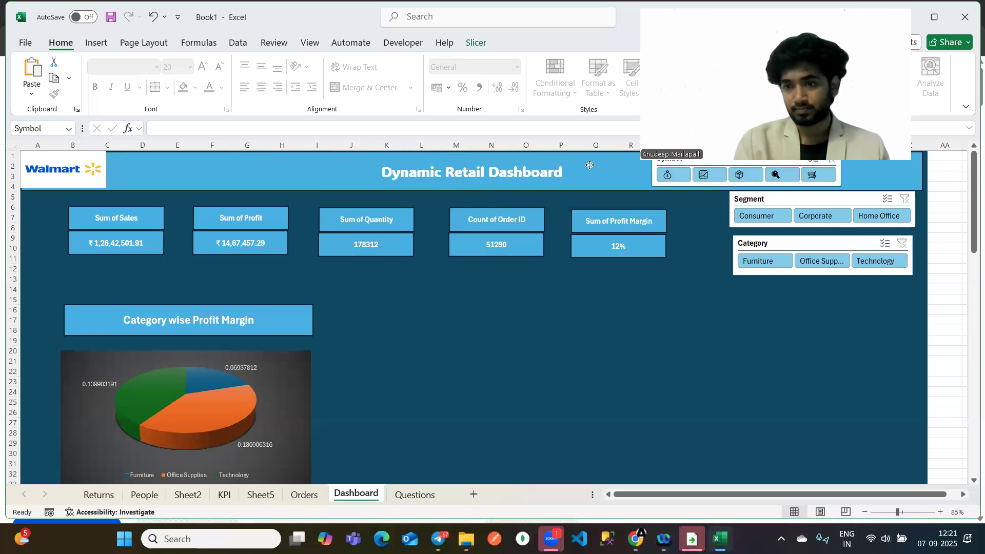
key("ctrl+z")
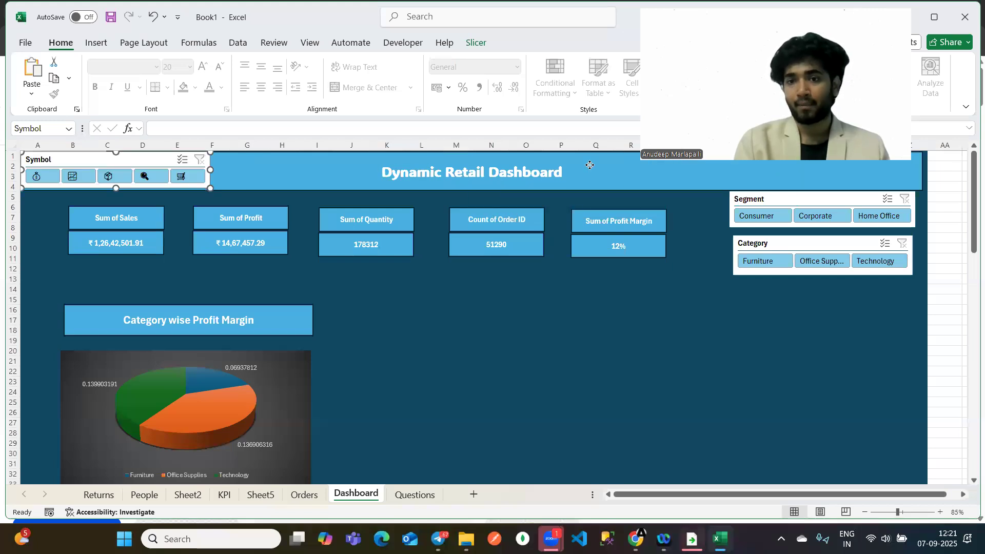
left_click(641, 169)
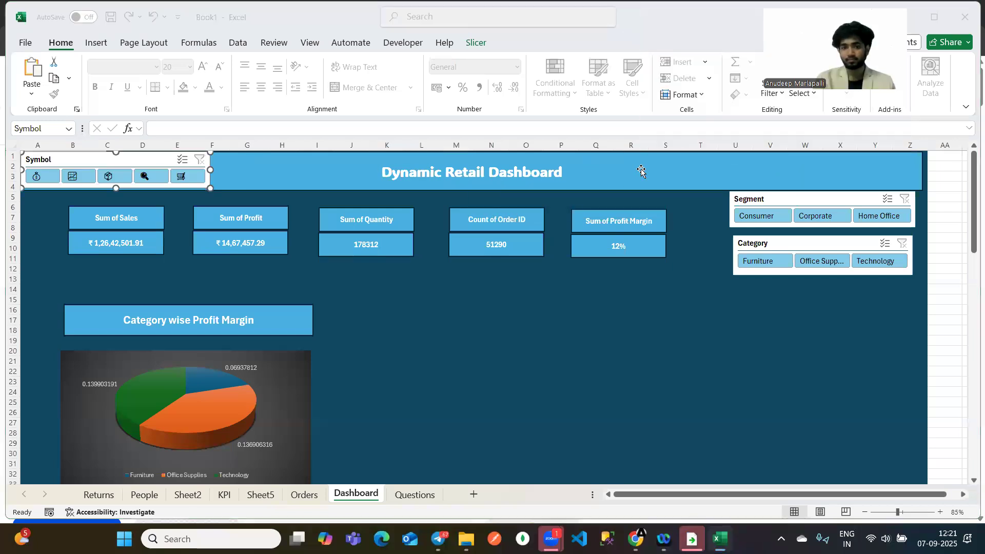
left_click_drag(136, 156, 833, 158)
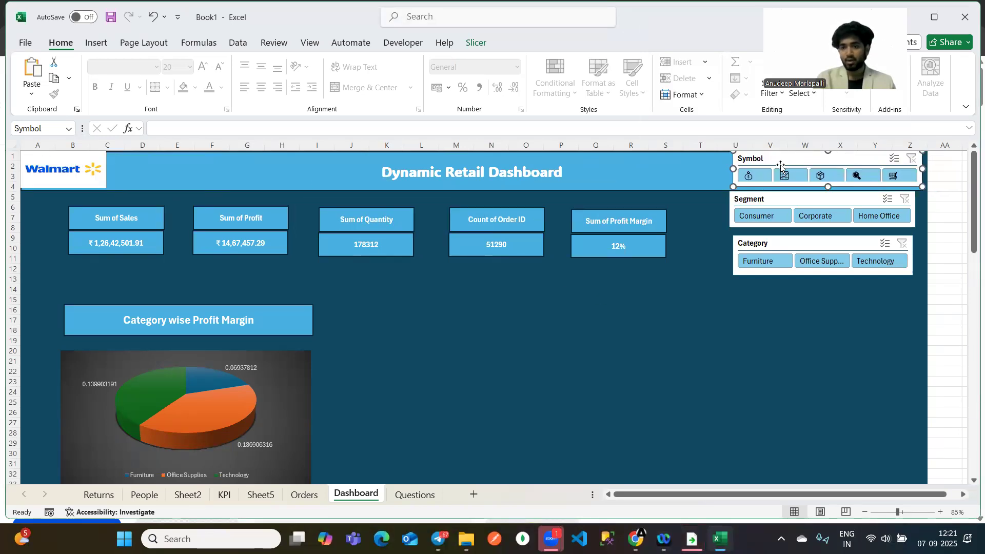
Test the pie chart and its title by stepping through all Symbol slicer icons on the Dashboard, ending on Total Profit.
left_click(754, 175)
left_click(787, 177)
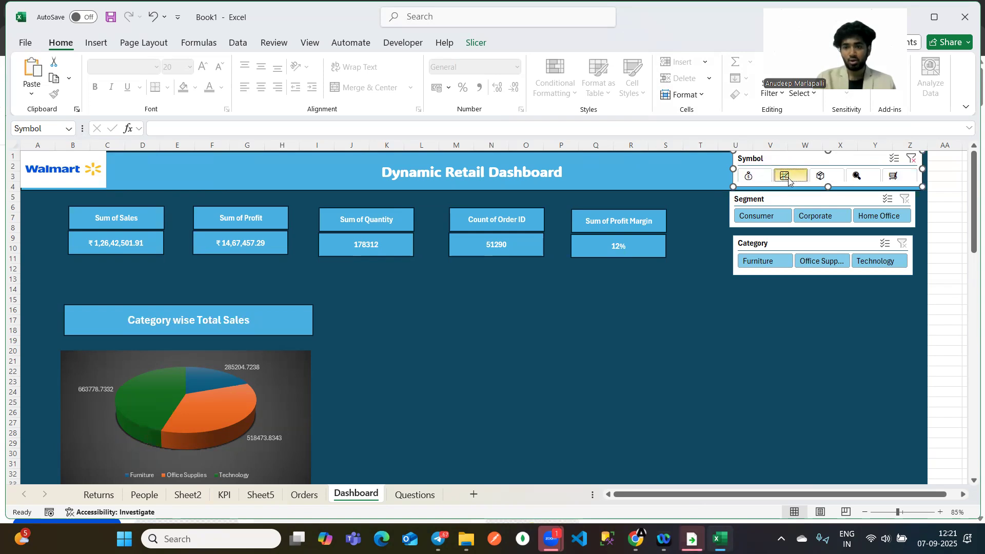
left_click(820, 175)
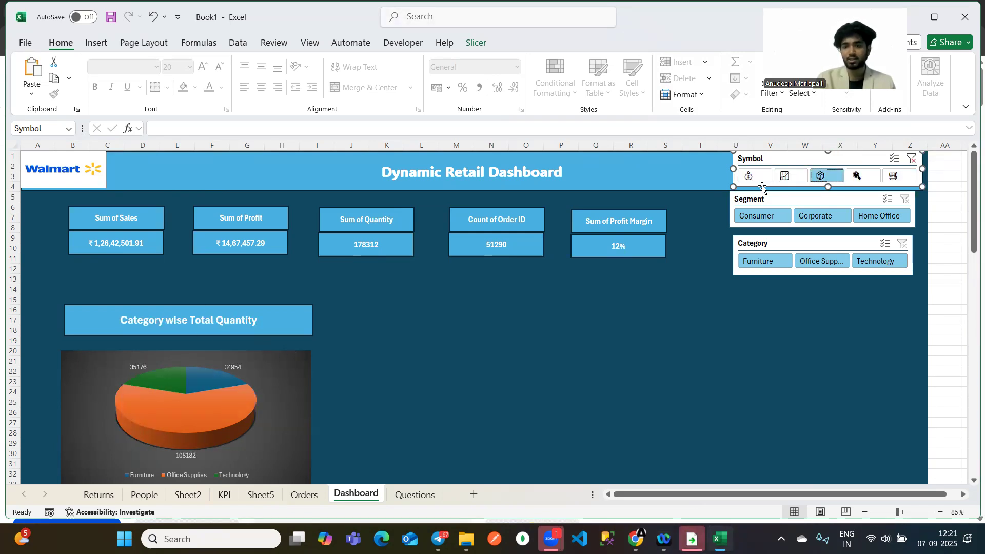
left_click(856, 175)
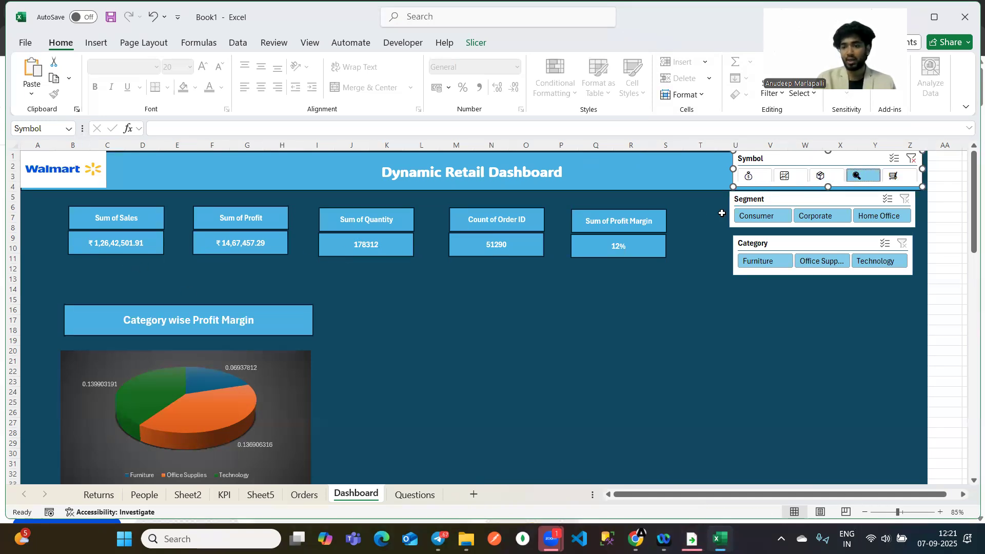
left_click(893, 175)
left_click(863, 176)
left_click(829, 177)
left_click(784, 175)
left_click(749, 175)
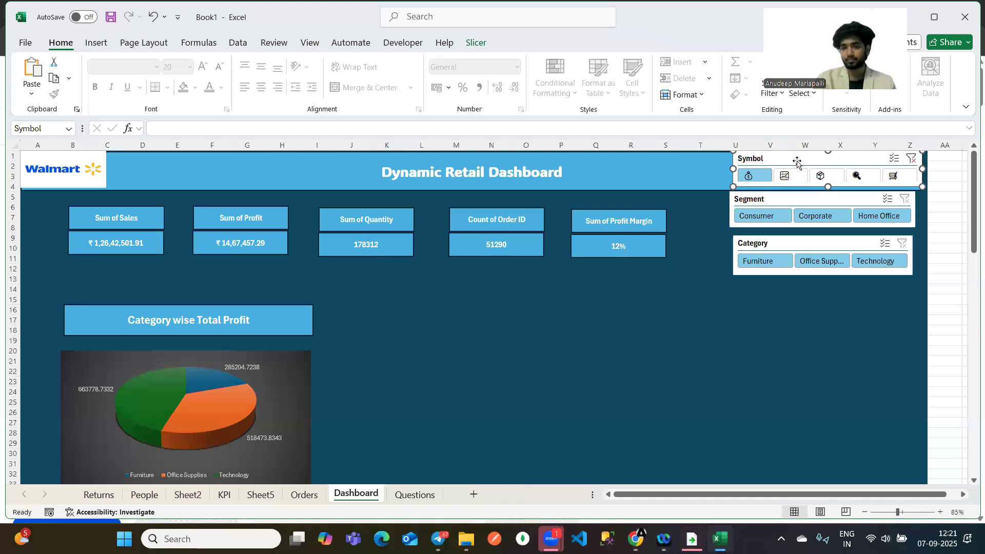
Check the Symbol slicer's report connections and remove the slicer from the Dashboard.
left_click(477, 42)
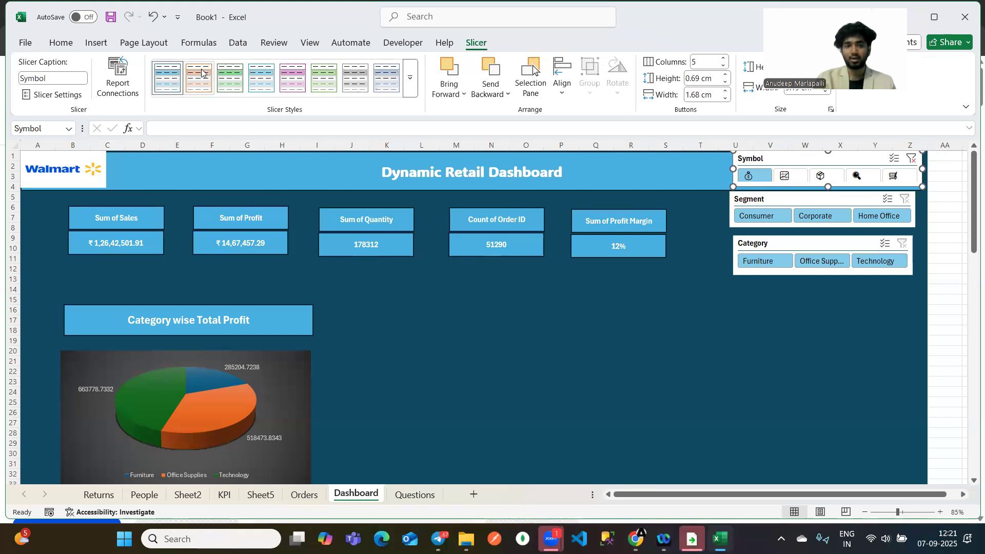
left_click(118, 79)
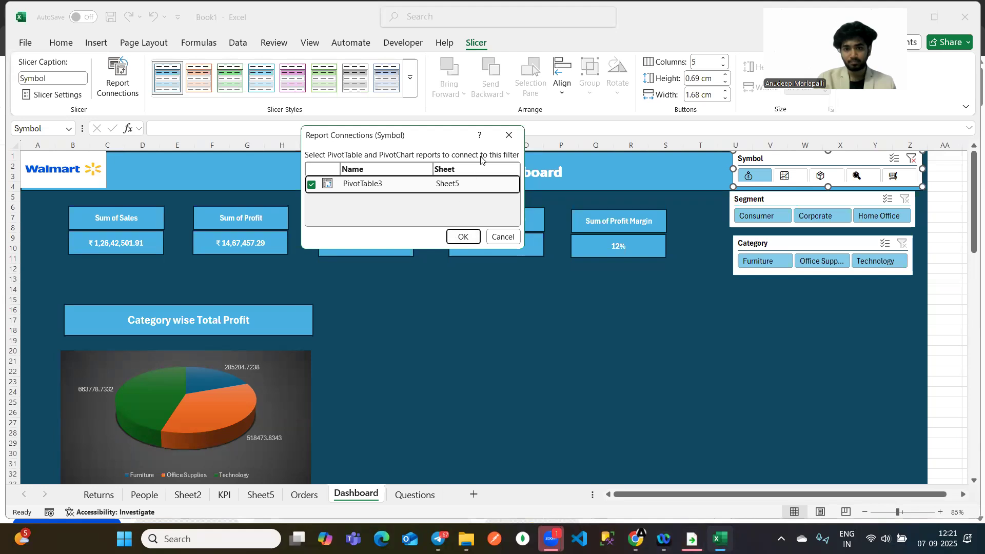
left_click(508, 134)
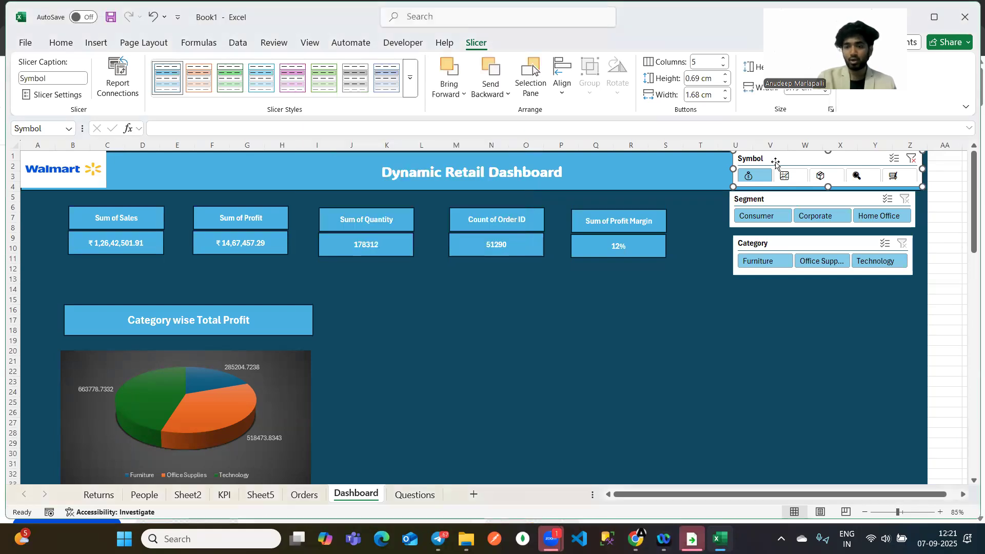
key("Delete")
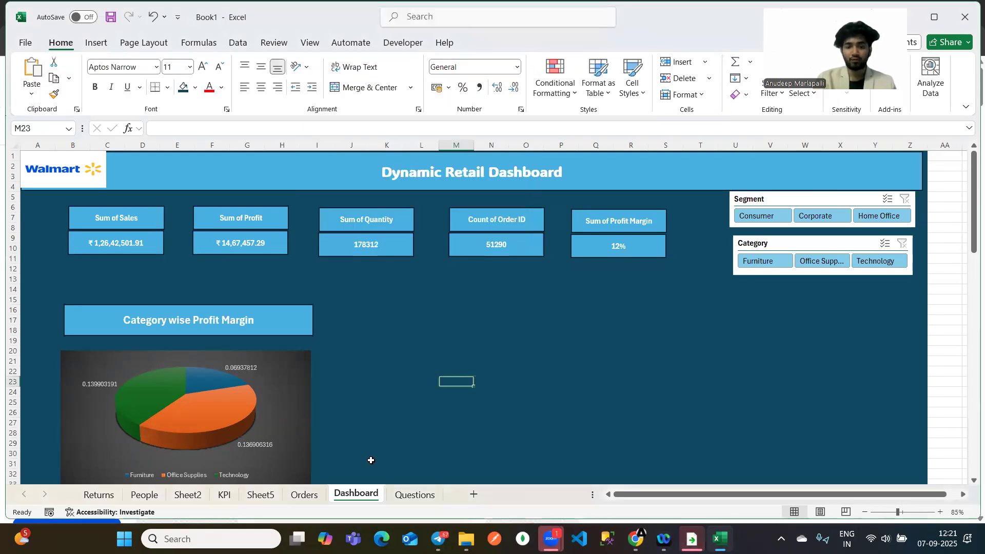
Examine the pivot table on Sheet5 and the KPI totals pivot table on Sheet2.
left_click(260, 495)
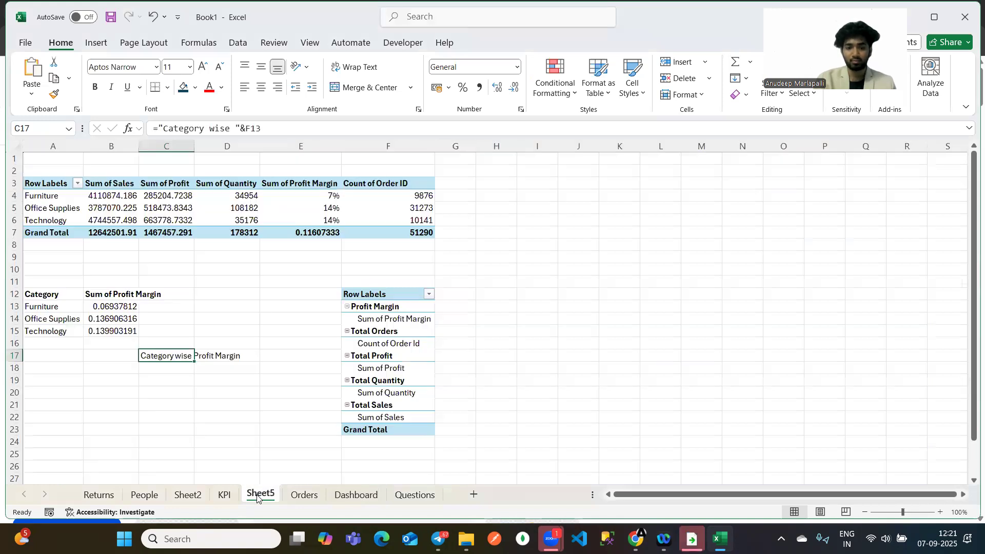
left_click(188, 494)
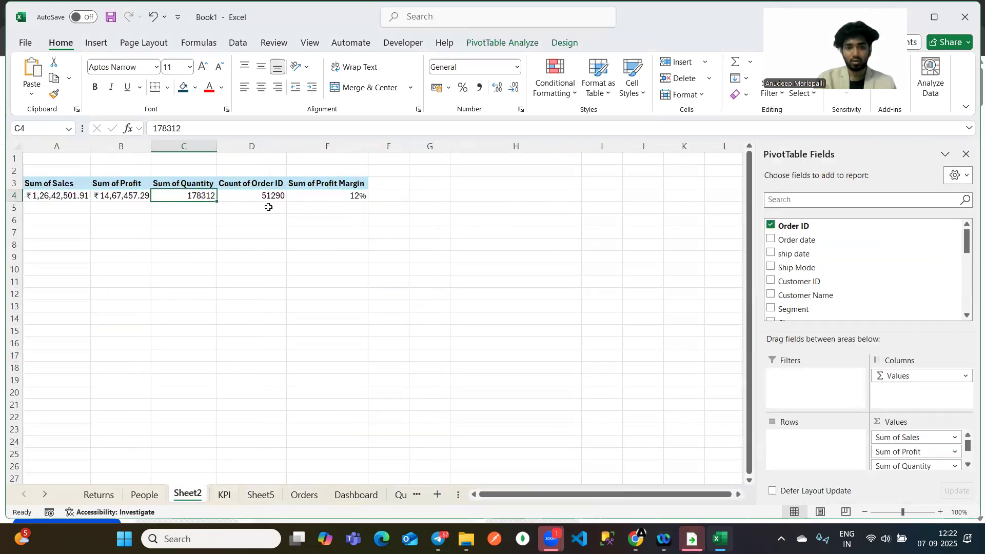
scroll(268, 207, "right", 4)
scroll(268, 207, "left", 4)
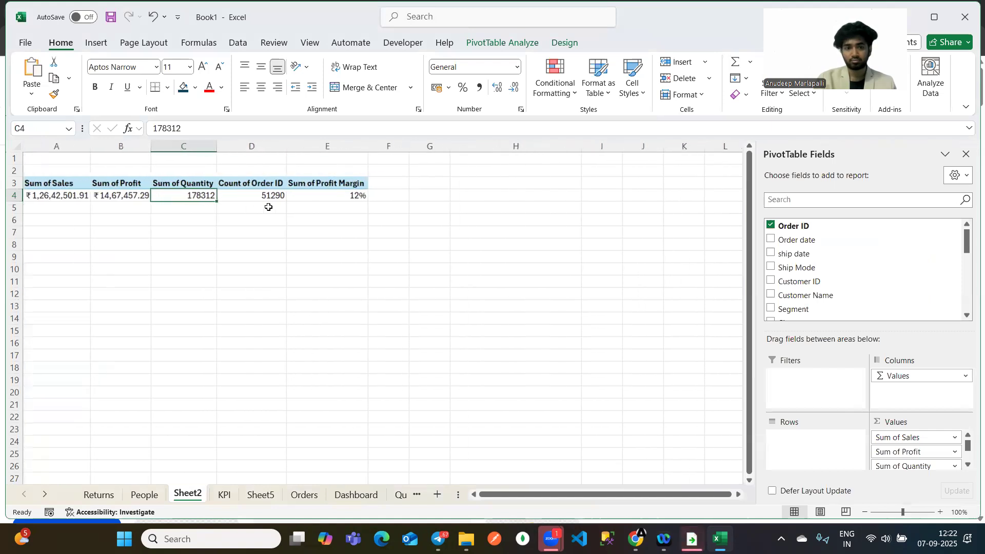
left_click(131, 192)
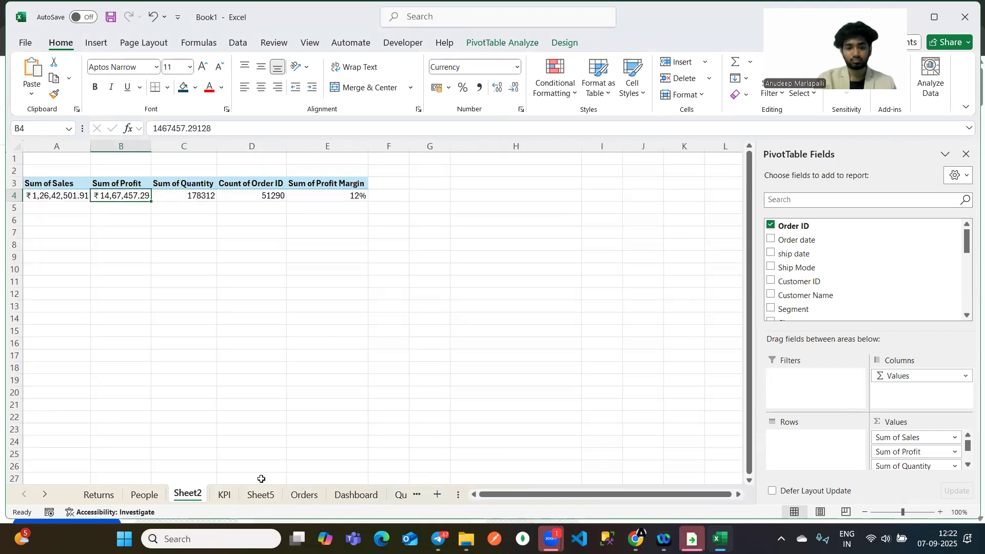
Insert a Symbol slicer for the KPI name pivot table on Sheet5.
left_click(224, 495)
left_click(407, 259)
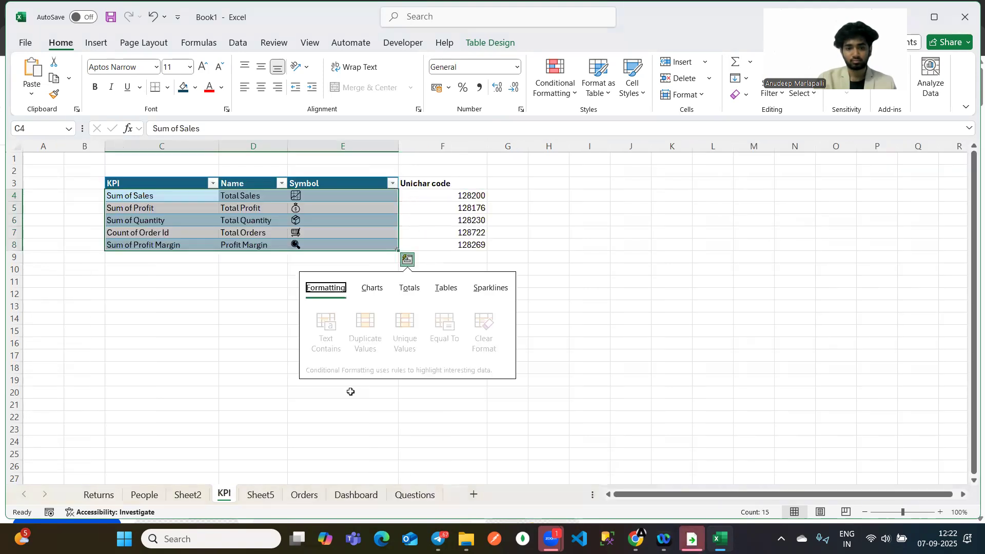
left_click(256, 498)
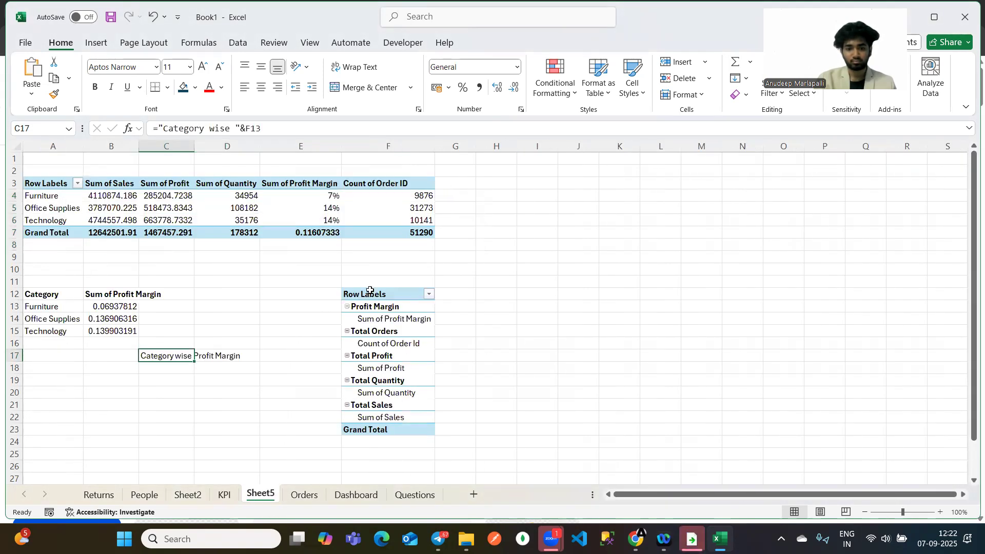
left_click(362, 318)
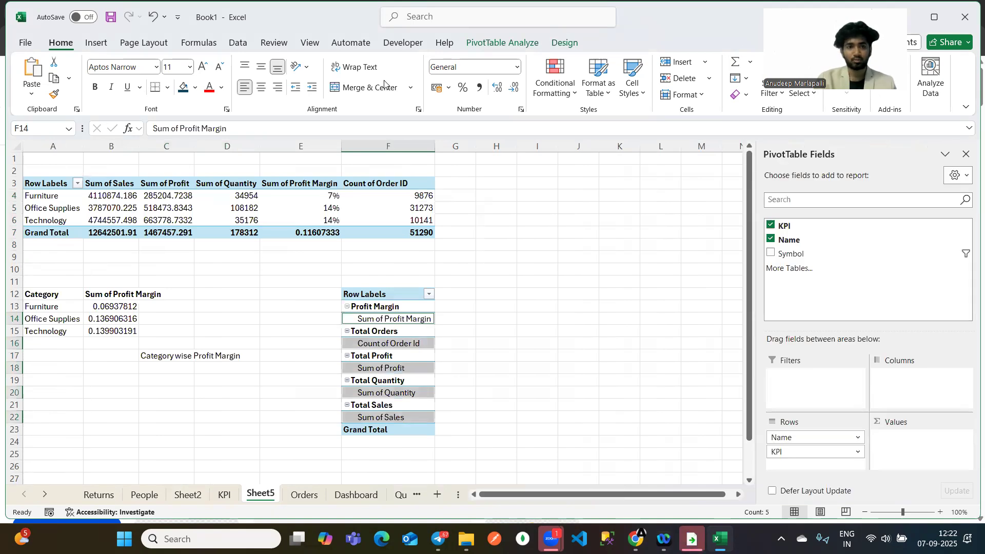
left_click(95, 43)
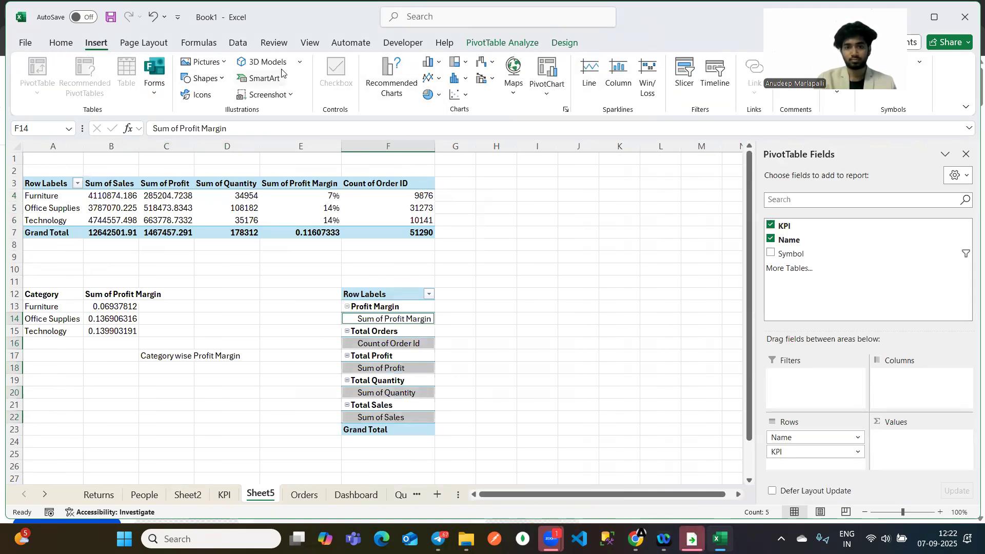
left_click(384, 307)
left_click(503, 45)
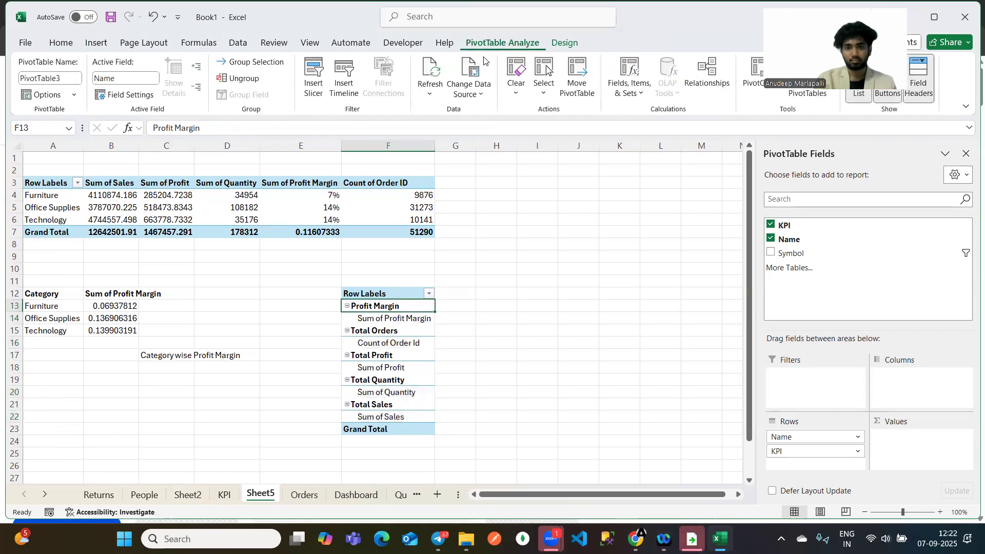
left_click(313, 85)
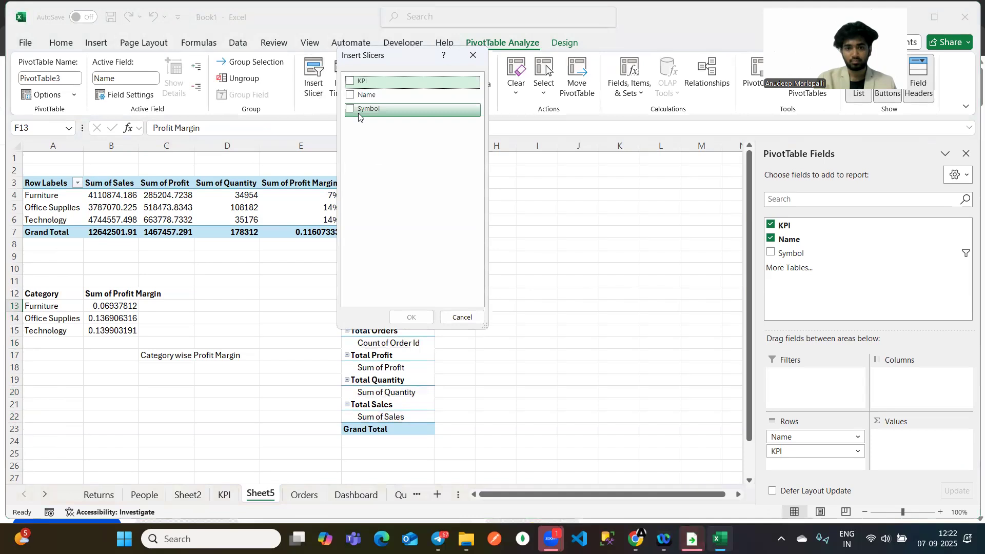
left_click(358, 113)
left_click(410, 317)
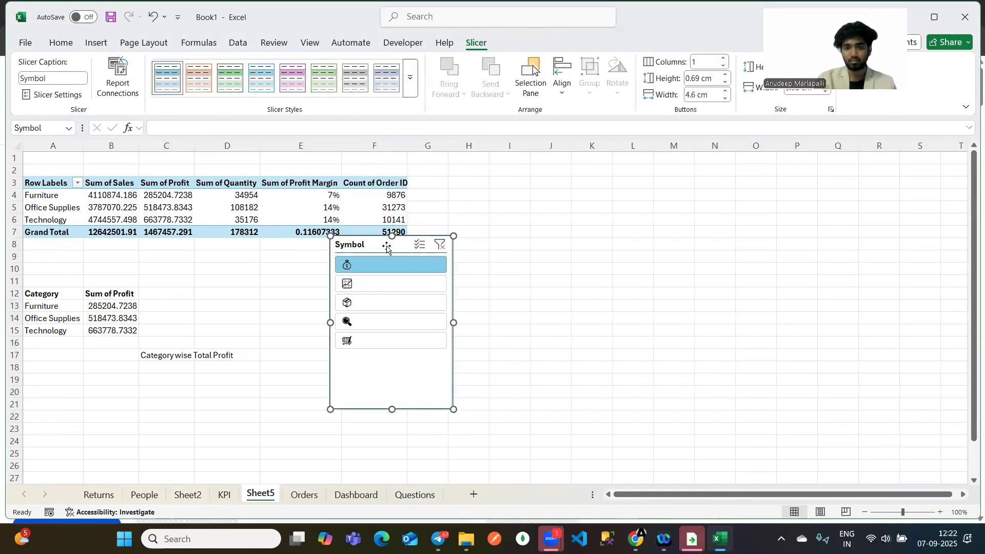
Check the new Symbol slicer's report connections and remove the slicer from Sheet5.
left_click(118, 77)
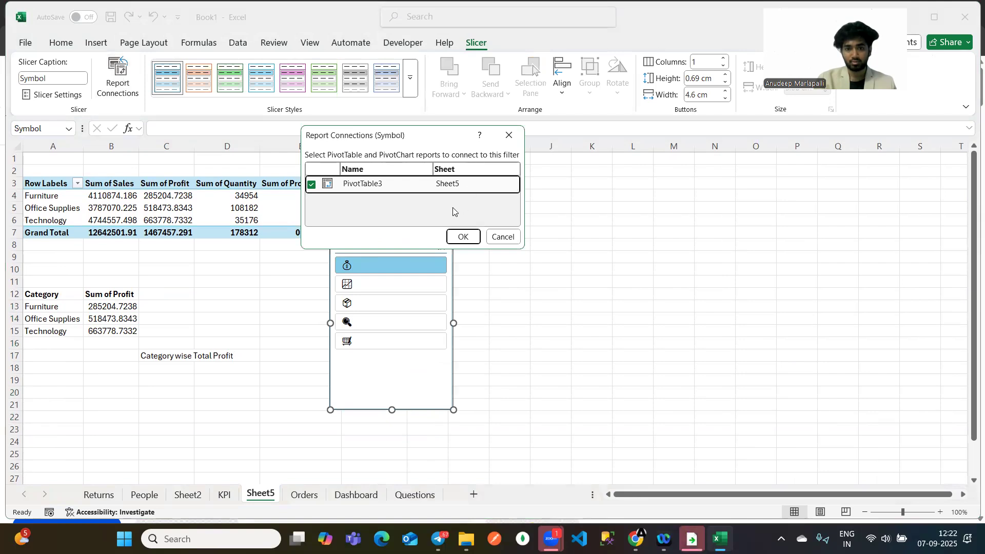
left_click(514, 135)
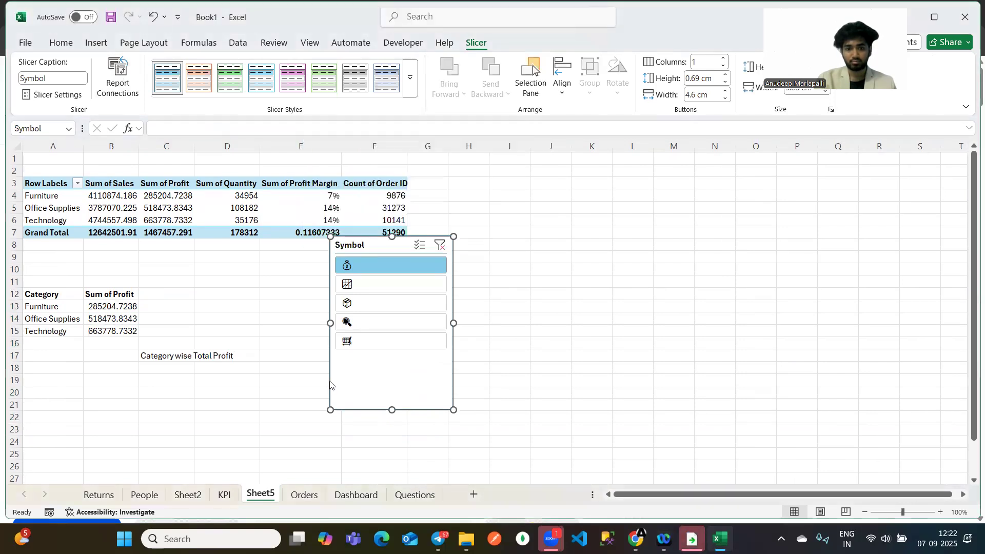
left_click(224, 493)
left_click(260, 495)
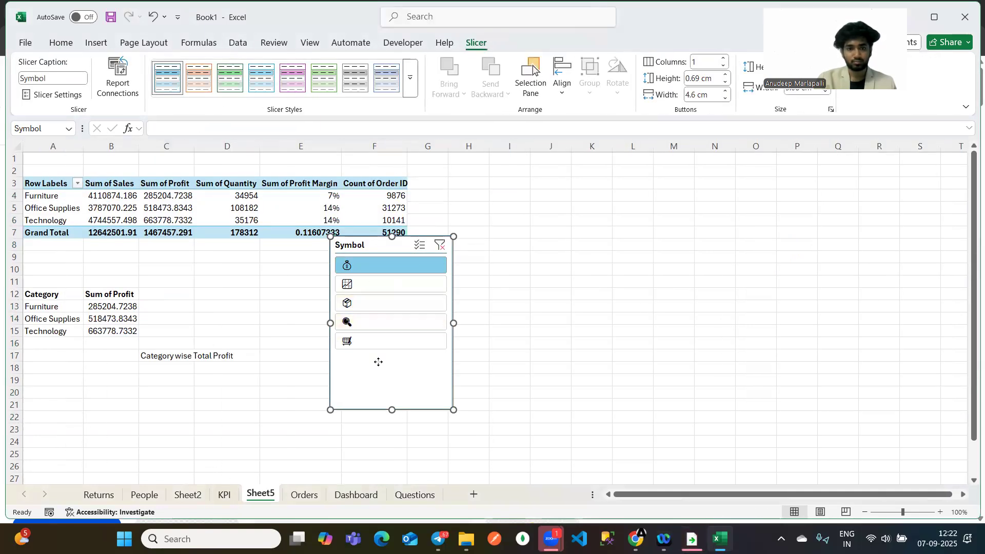
key("Delete")
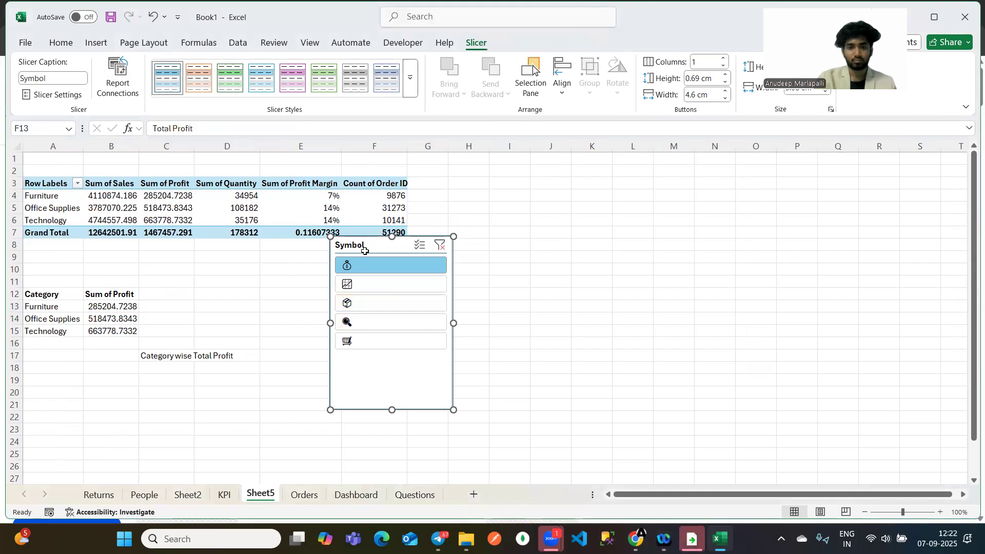
Try deleting the KPI name pivot table in F12:F23 on Sheet5, and undo the deletion.
left_click(463, 279)
left_click_drag(403, 294, 389, 429)
key("Delete")
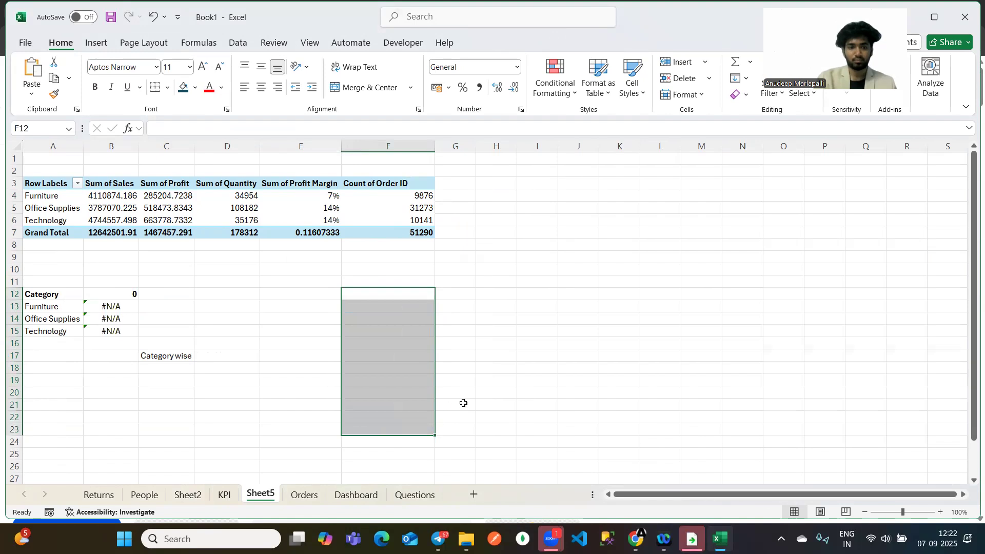
left_click(495, 416)
left_click(394, 282)
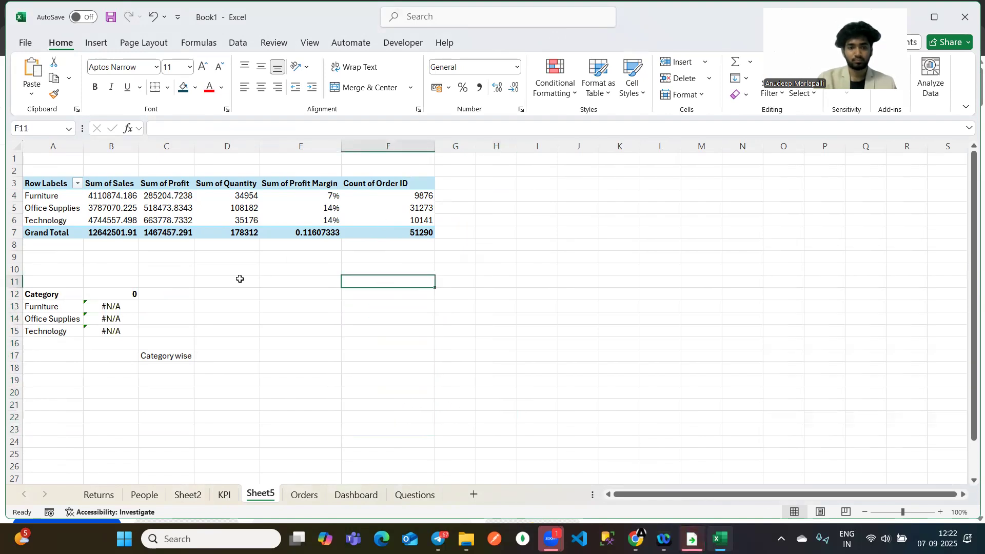
key("ctrl+z")
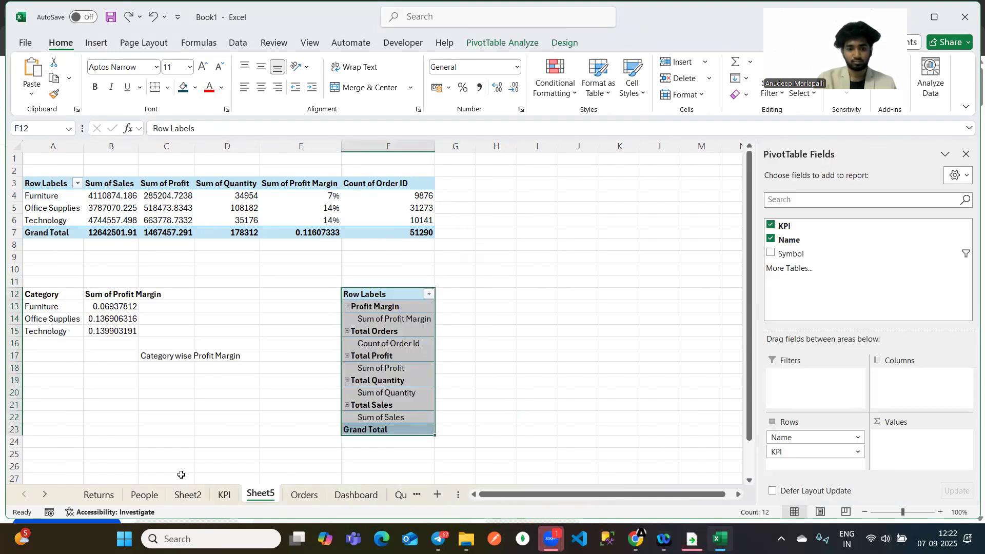
Examine the People table, the KPI table and the KPI totals pivot table on Sheet2.
left_click(183, 493)
left_click(143, 494)
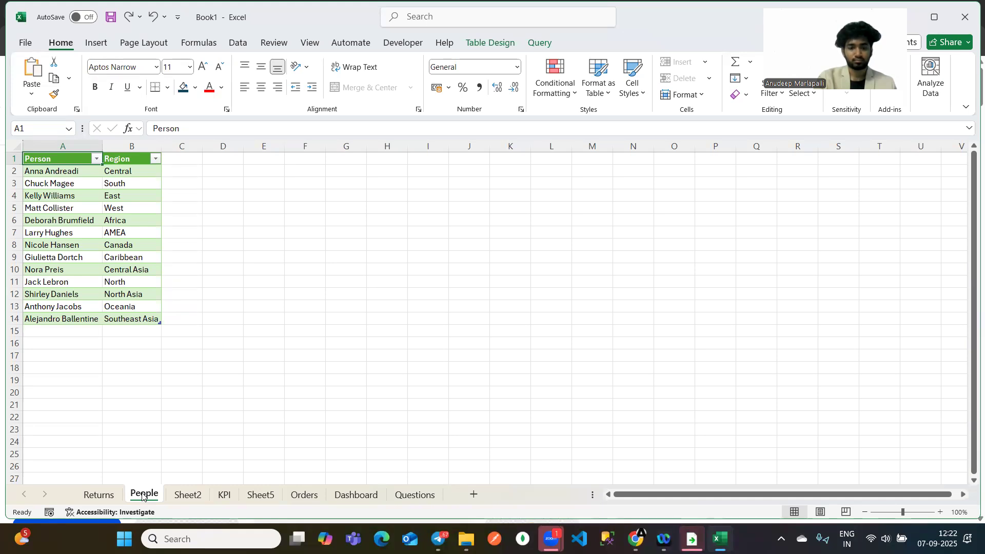
left_click(224, 494)
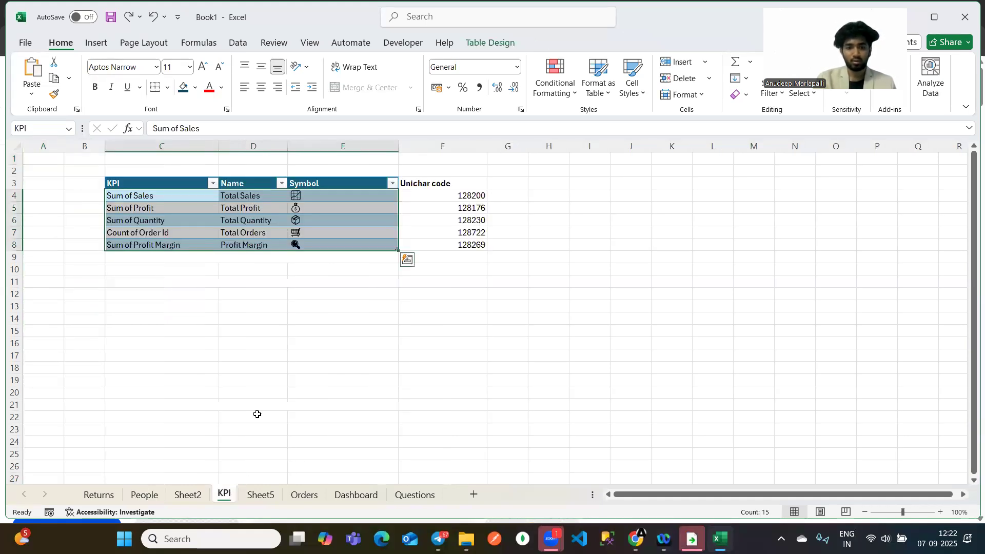
left_click(185, 497)
left_click(148, 184)
left_click(169, 184)
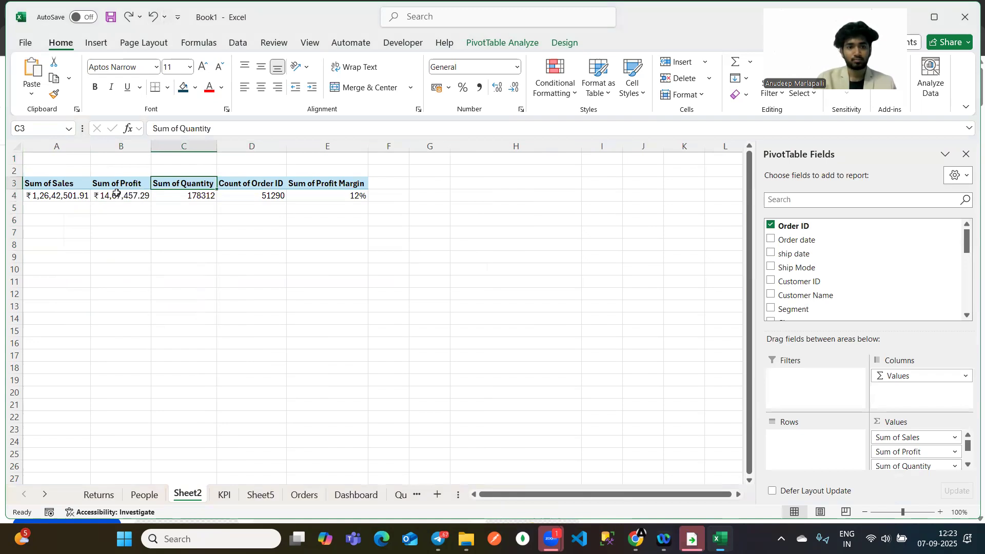
left_click(133, 198)
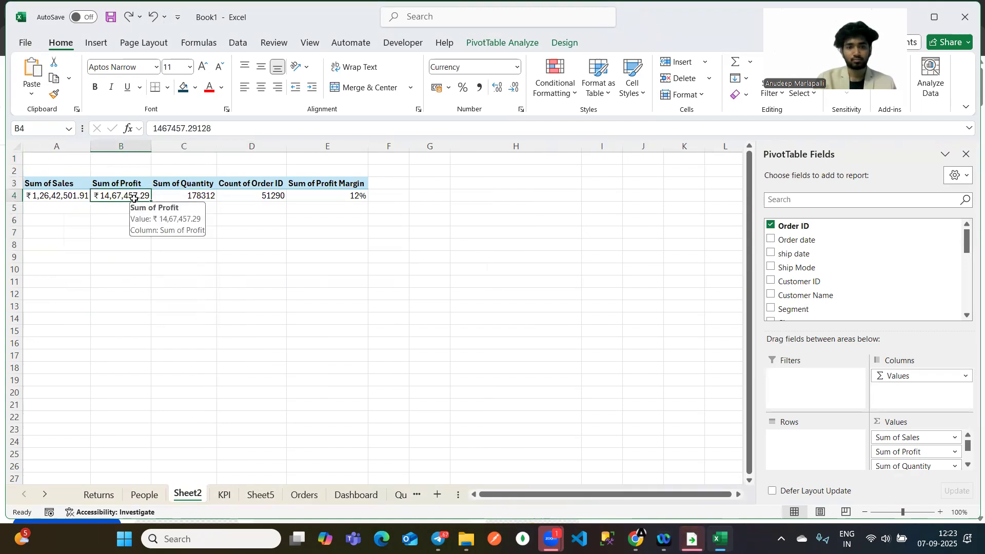
Check which slicer fields are available for the KPI totals pivot table on Sheet2, without inserting a slicer.
left_click(96, 43)
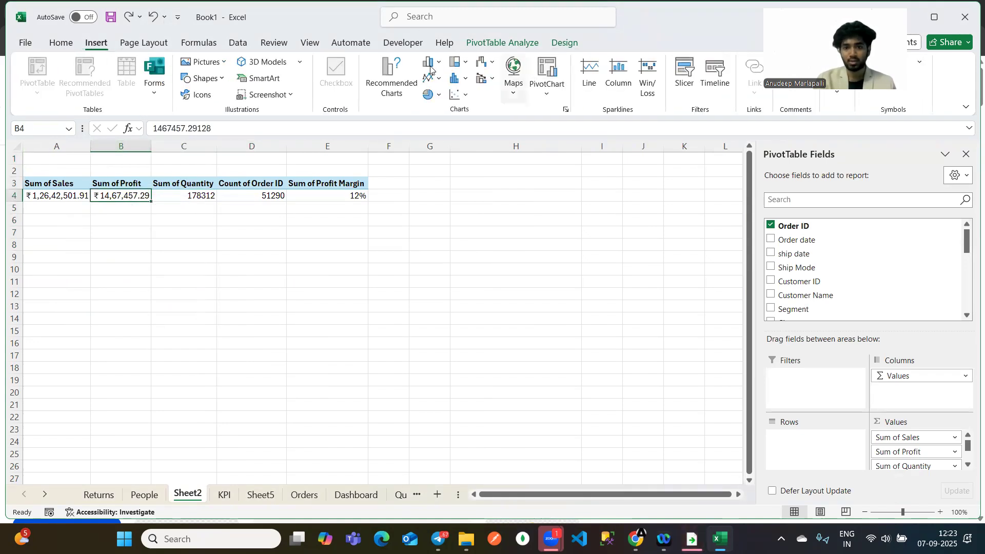
left_click(501, 43)
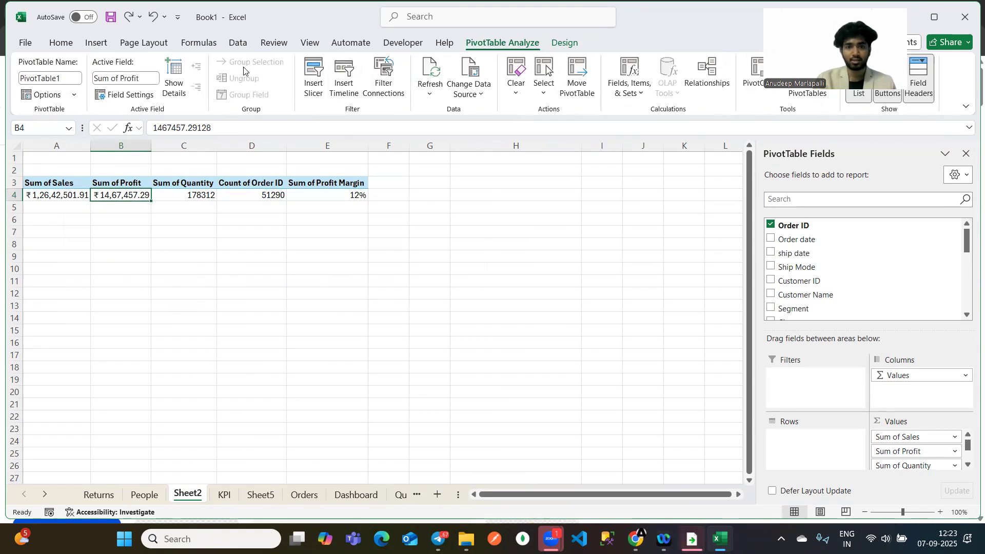
left_click(313, 74)
scroll(400, 190, "down", 2)
scroll(400, 191, "up", 3)
left_click(472, 54)
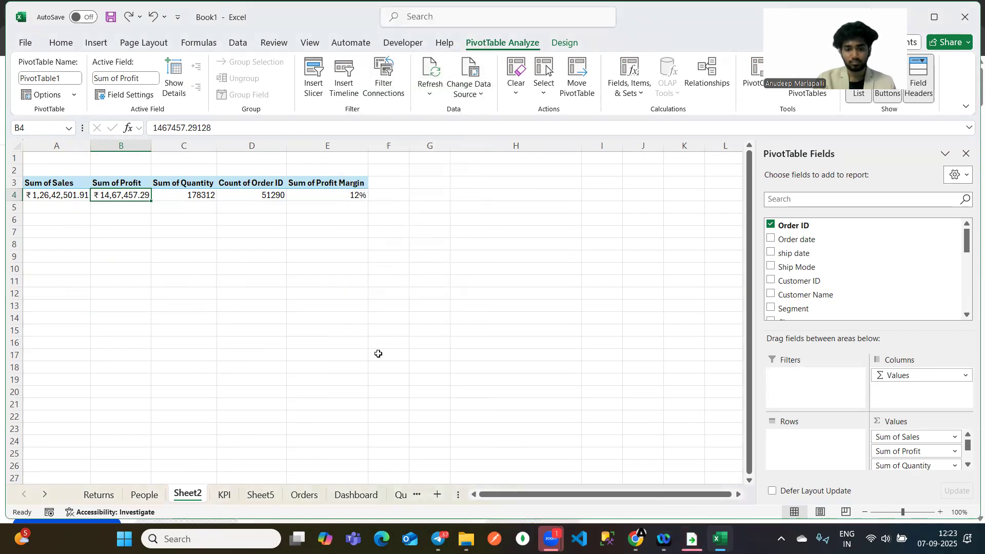
Return to Sheet5 and add a slicer on the Symbol field to the KPI name pivot table.
left_click(395, 495)
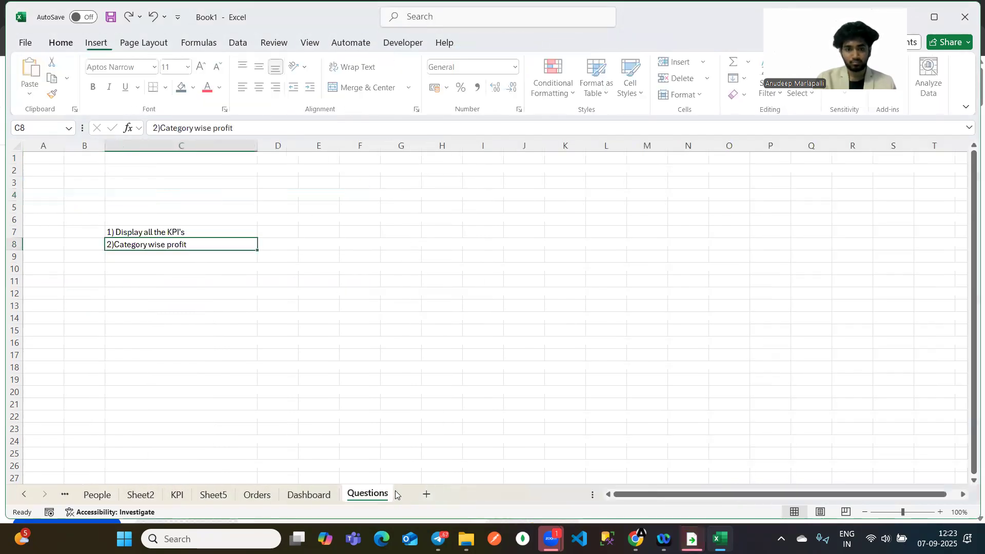
left_click(210, 494)
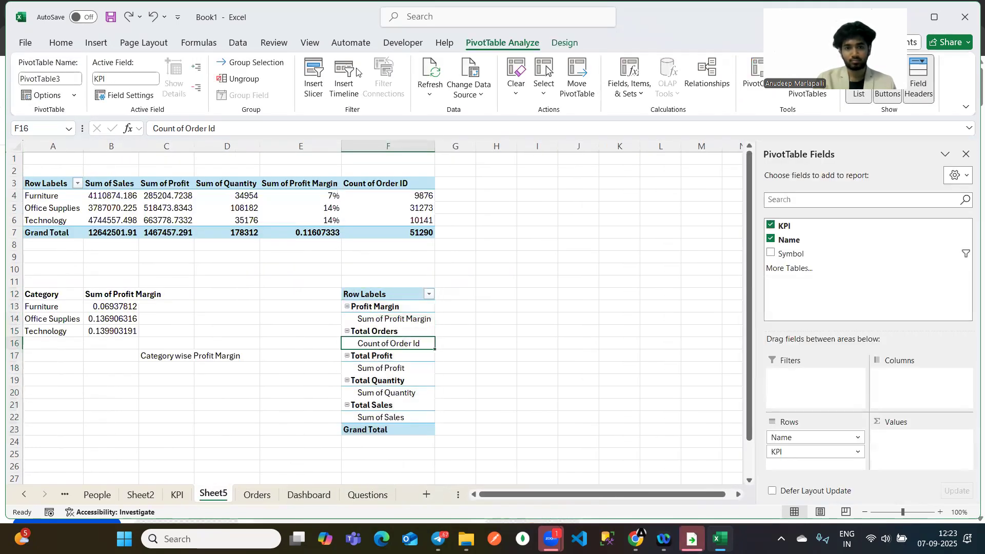
left_click(309, 78)
left_click(377, 109)
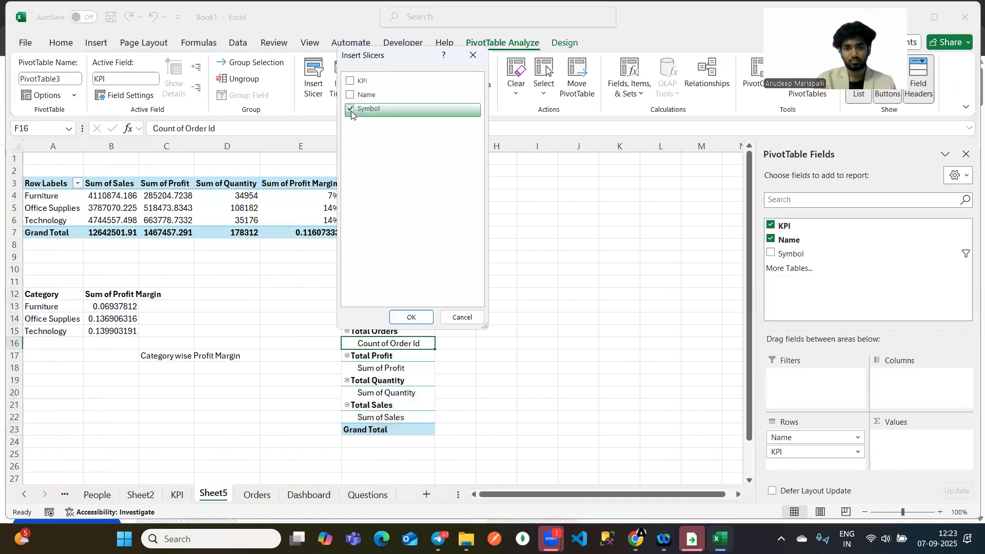
left_click(410, 318)
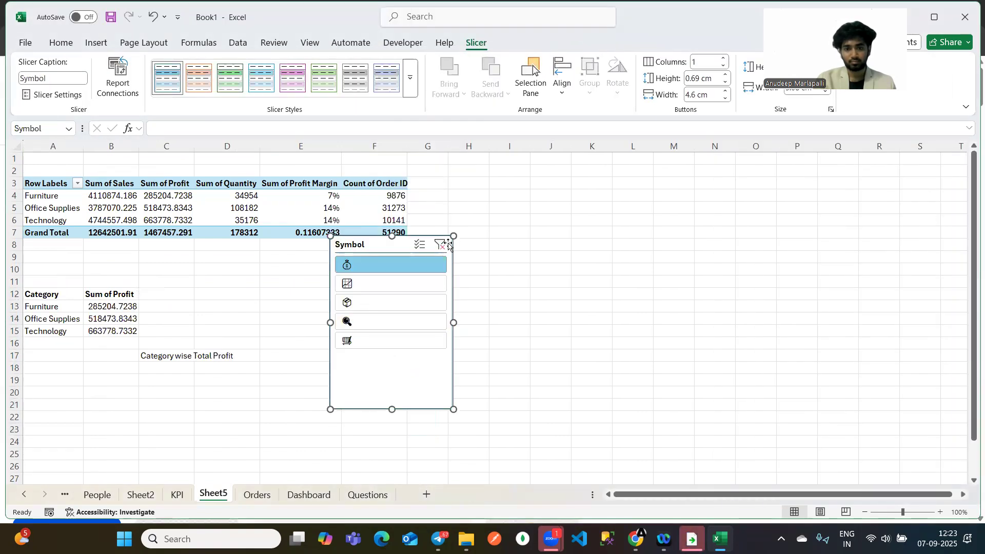
Arrange the Symbol slicer in 5 columns and resize it to about 10.41 cm wide and 2.39 cm high.
right_click(388, 359)
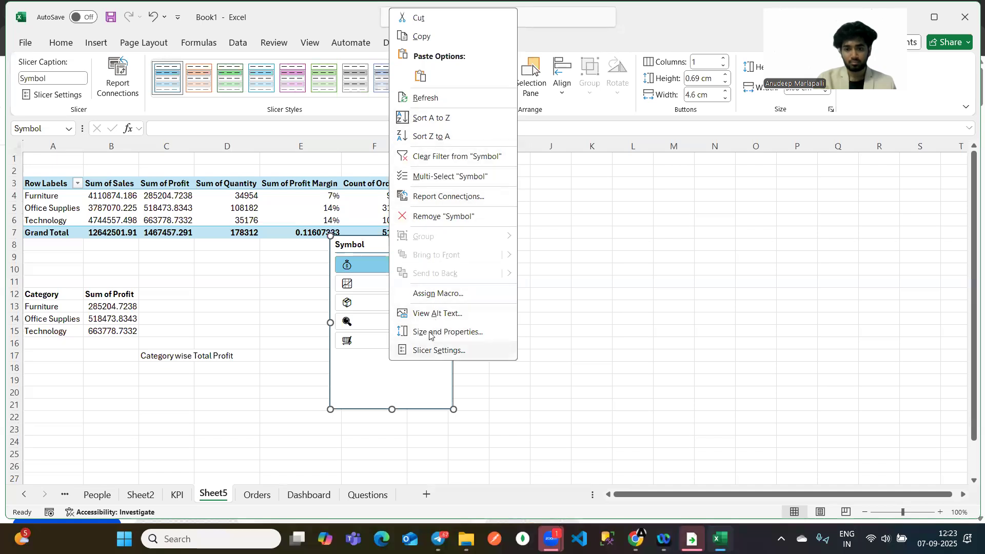
left_click(444, 328)
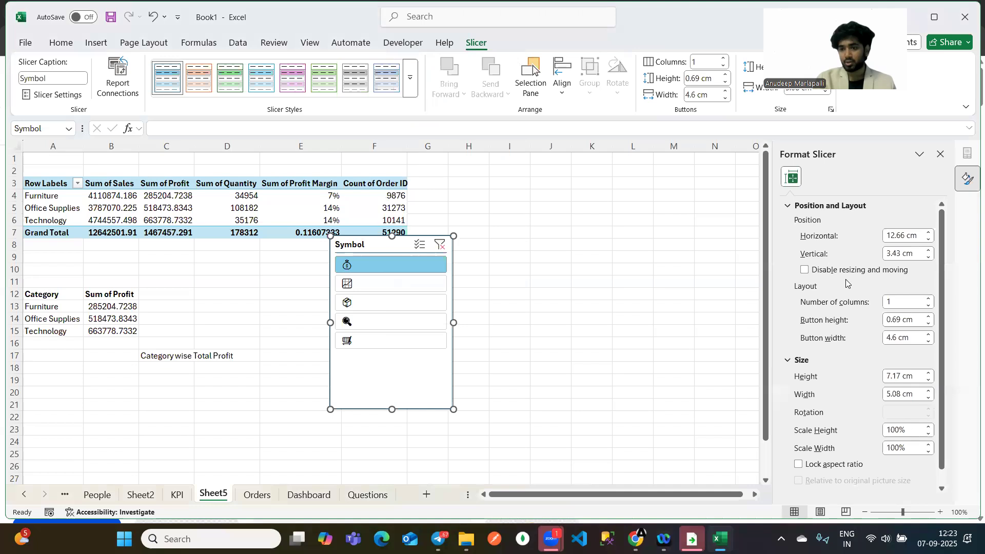
left_click(892, 297)
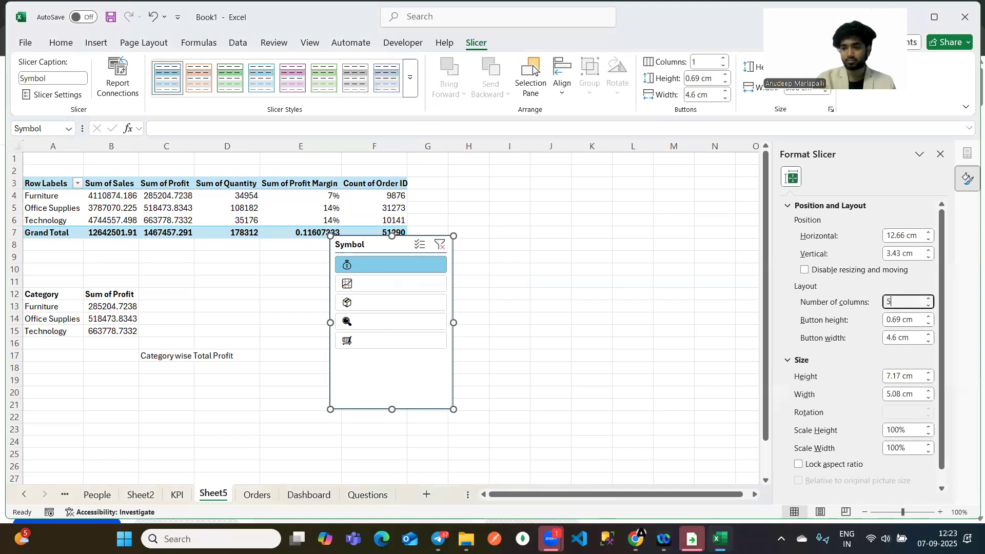
type("5")
key("Return")
left_click_drag(453, 409, 582, 292)
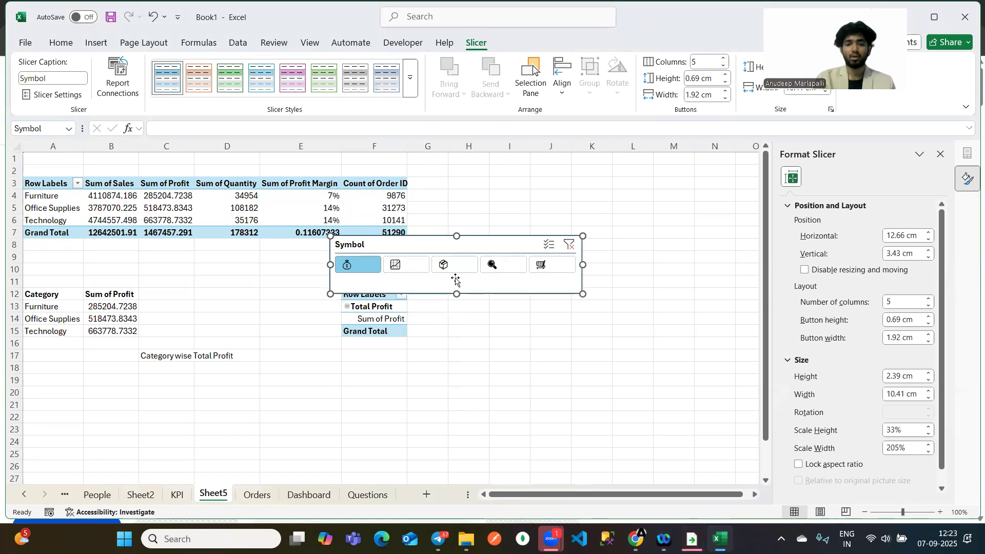
Move the Symbol slicer from Sheet5 to the Dashboard, place it just above the Segment slicer, and close the formatting pane.
key("Delete")
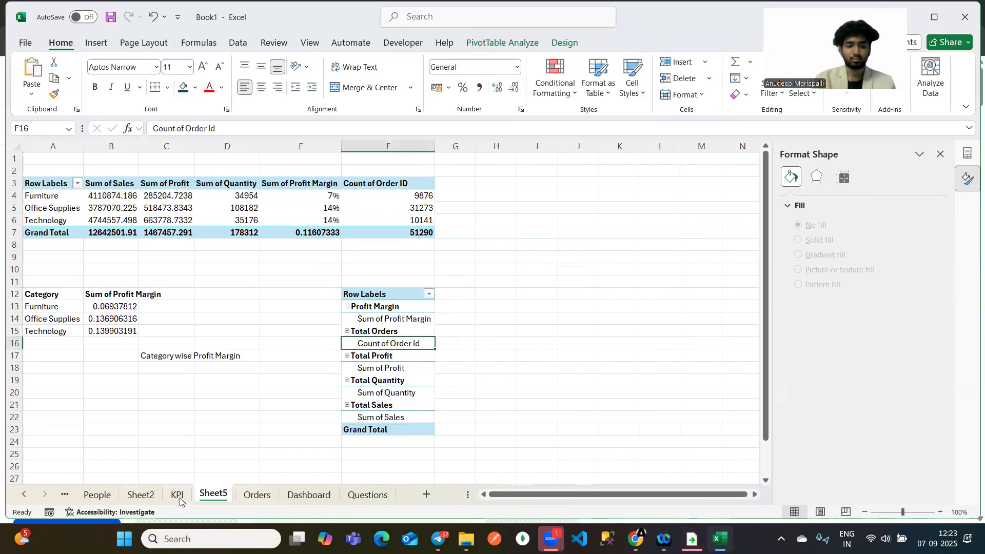
left_click(179, 500)
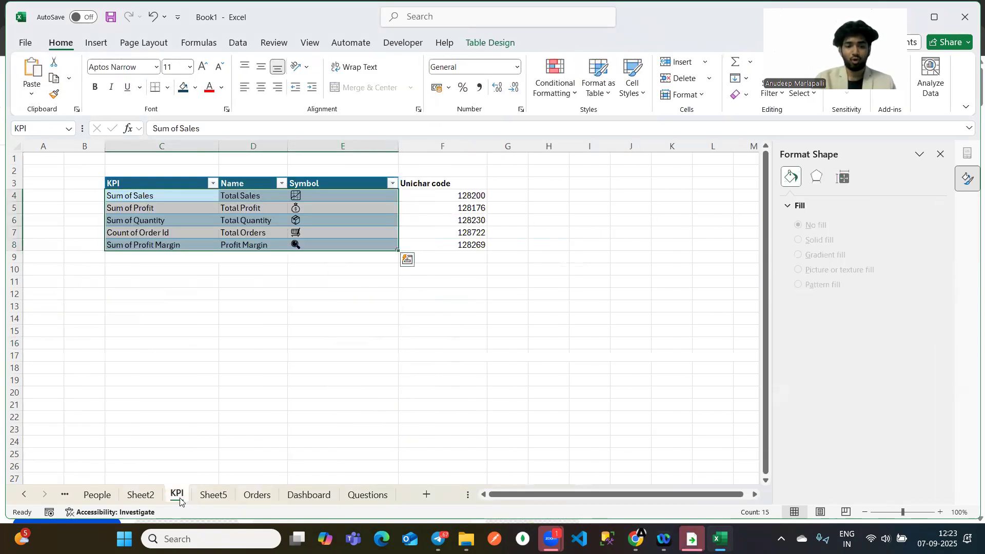
left_click(311, 496)
left_click(514, 160)
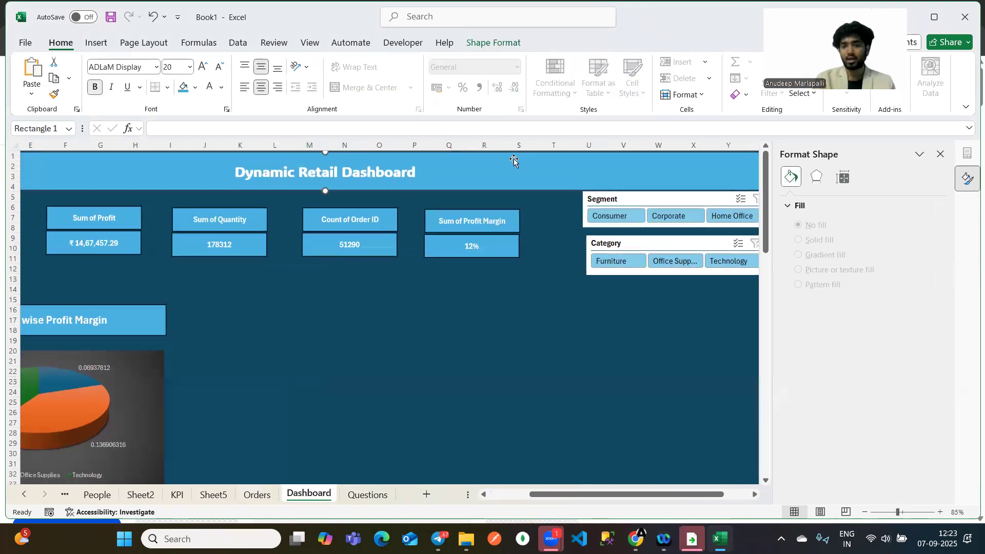
key("ctrl+z")
left_click_drag(52, 193, 683, 164)
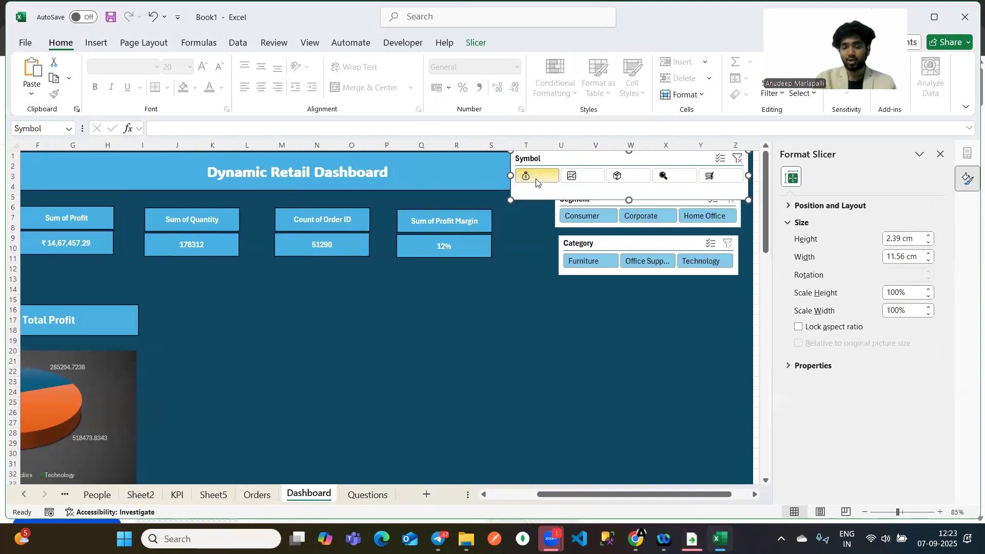
scroll(536, 179, "left", 3)
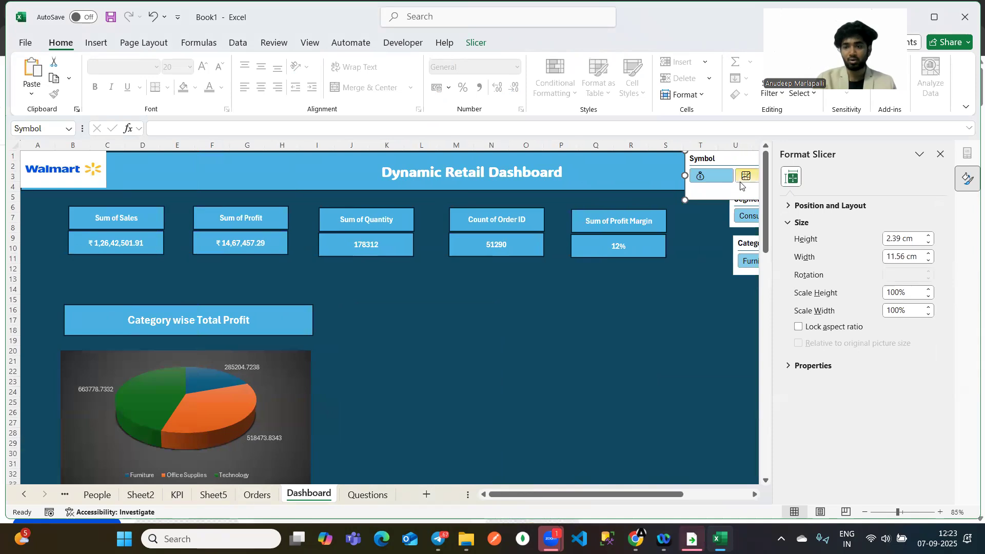
left_click(940, 154)
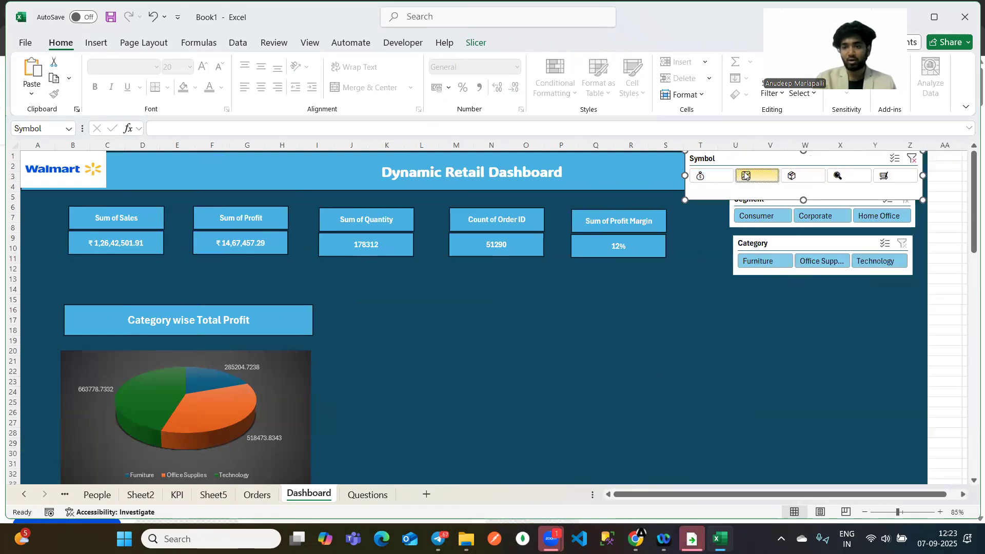
Test the Symbol slicer on the Dashboard by switching the category pie chart through total sales, profit, orders and quantity.
left_click(745, 176)
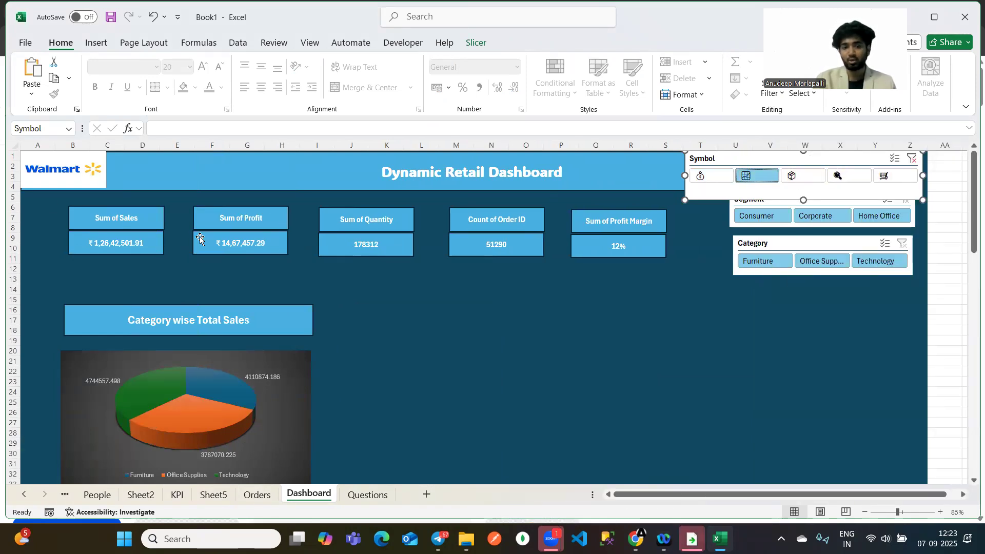
left_click(708, 176)
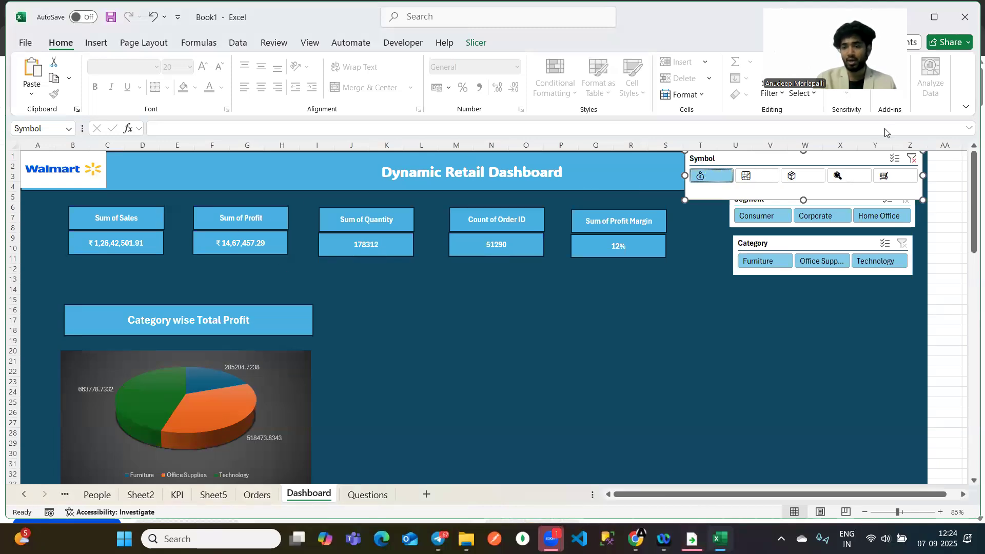
left_click(895, 176)
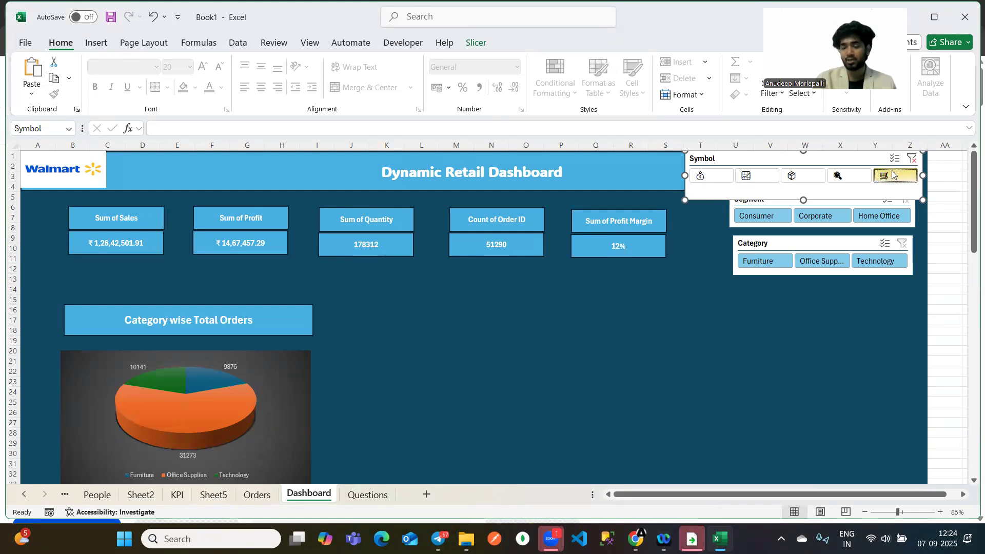
left_click(790, 177)
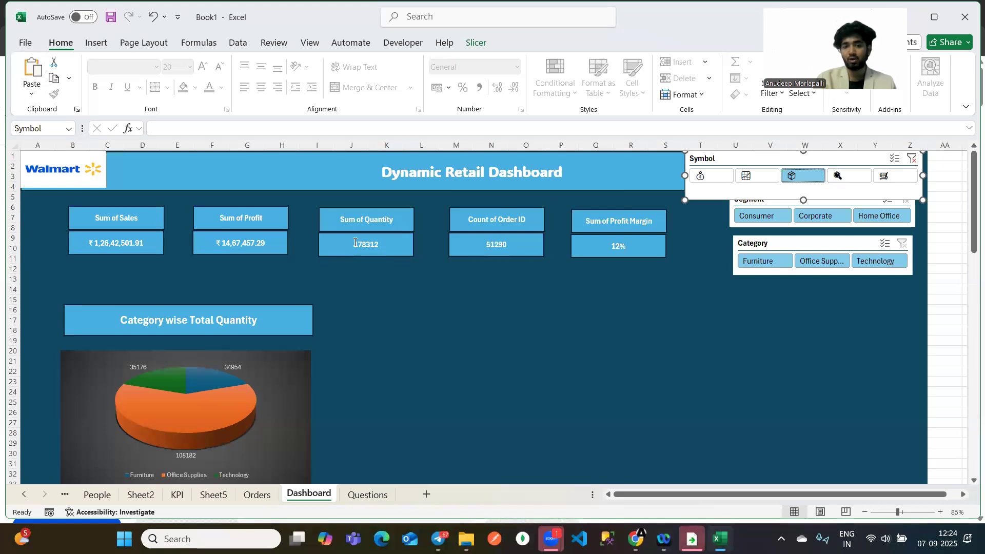
scroll(354, 242, "down", 1)
scroll(354, 242, "up", 1)
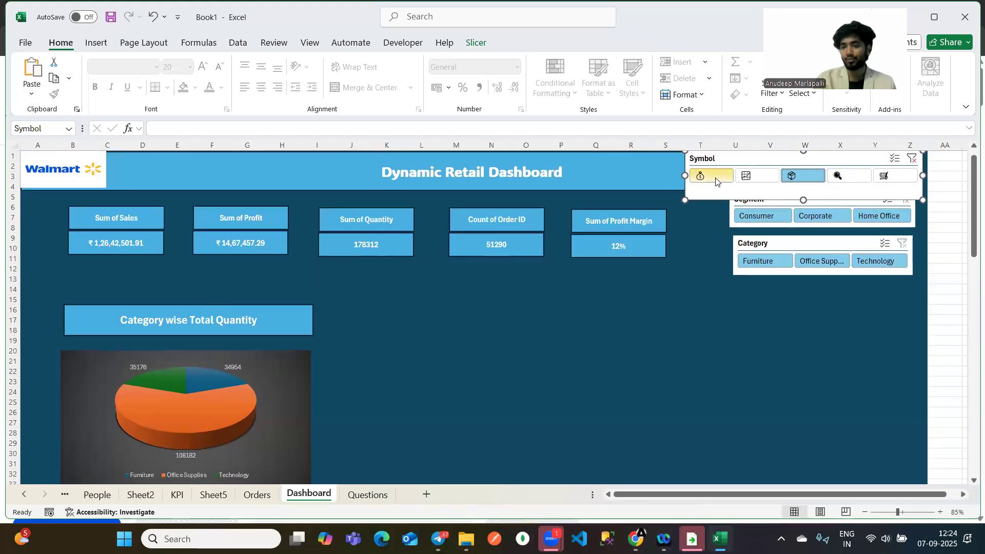
Shrink the Symbol slicer so it fits within the Dashboard's title band above the Segment slicer, with all five icons fully shown.
left_click_drag(685, 200, 696, 183)
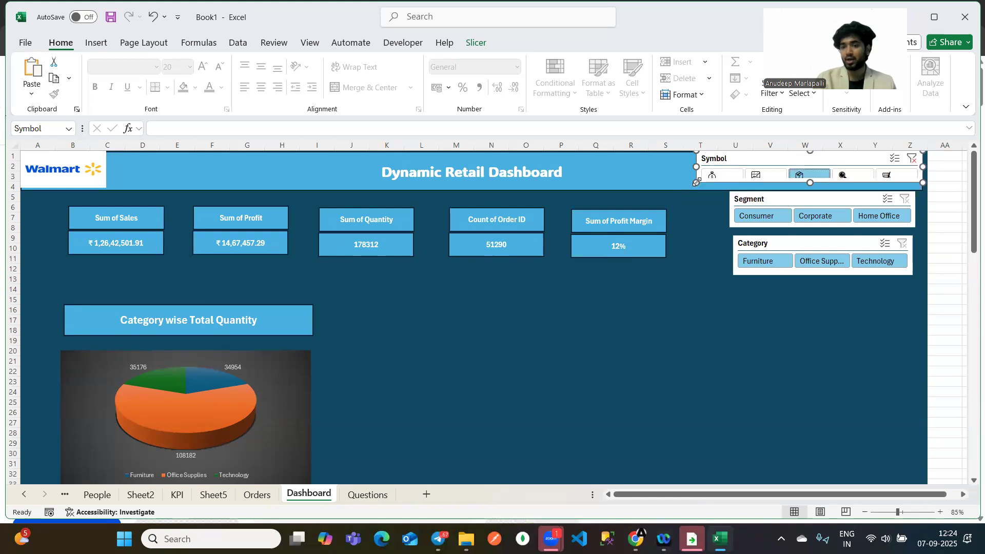
left_click_drag(809, 179, 810, 189)
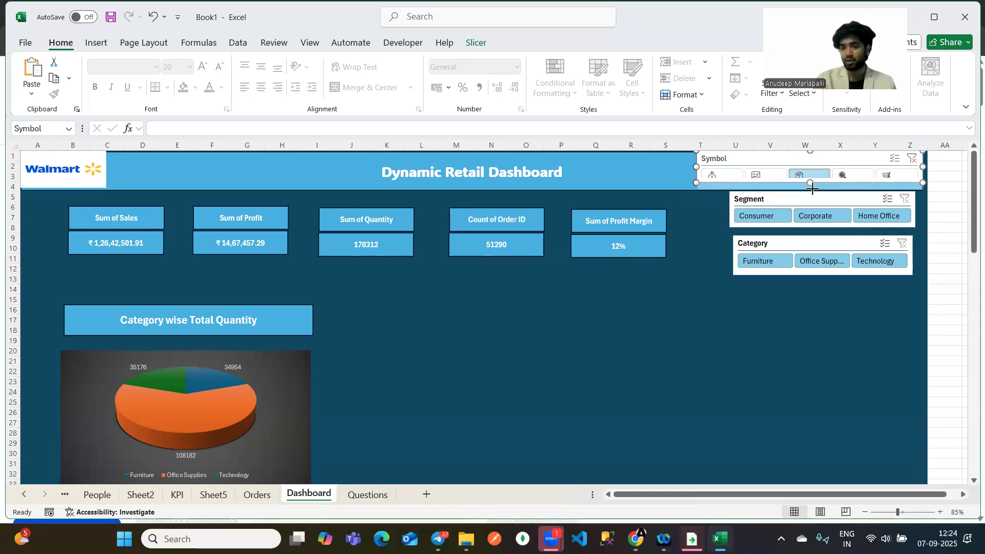
left_click(553, 342)
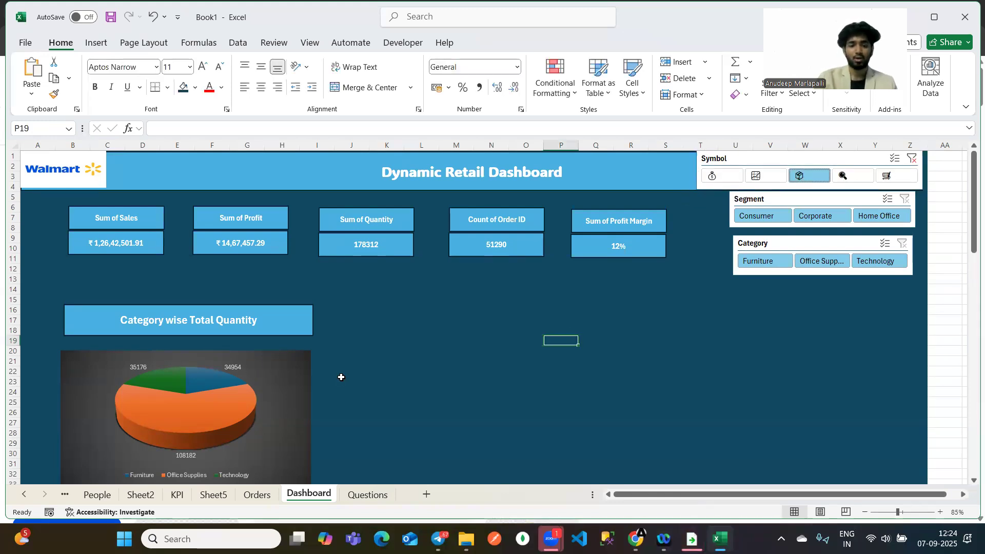
scroll(341, 376, "down", 1)
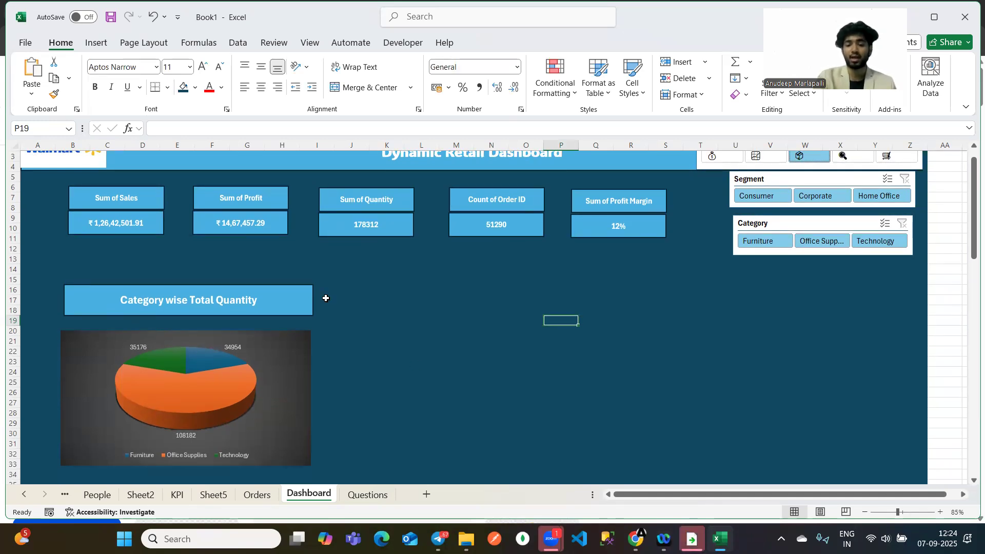
On the Questions sheet, change the second question in C8 to "2)Category wise all KPI's".
left_click(367, 495)
left_click(117, 256)
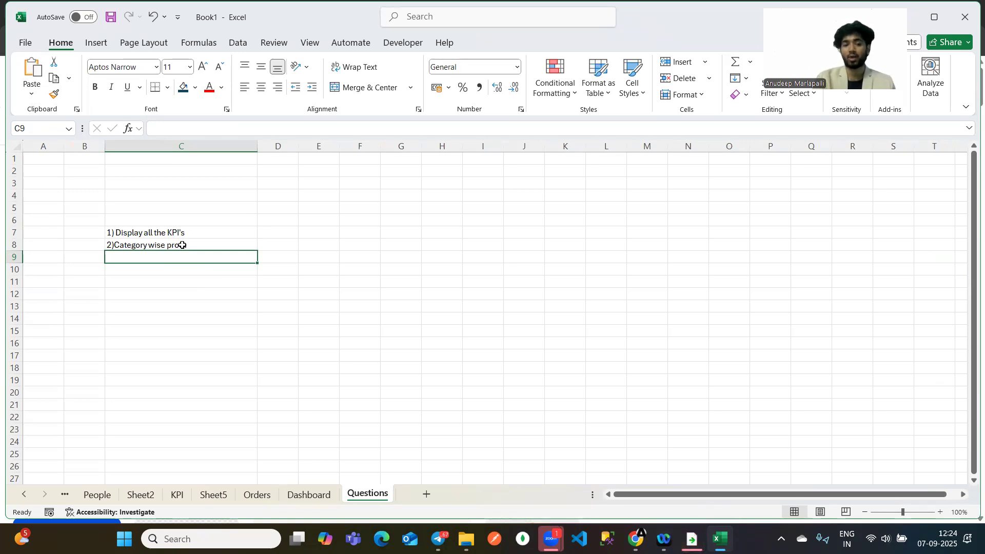
double_click(185, 245)
type("fit")
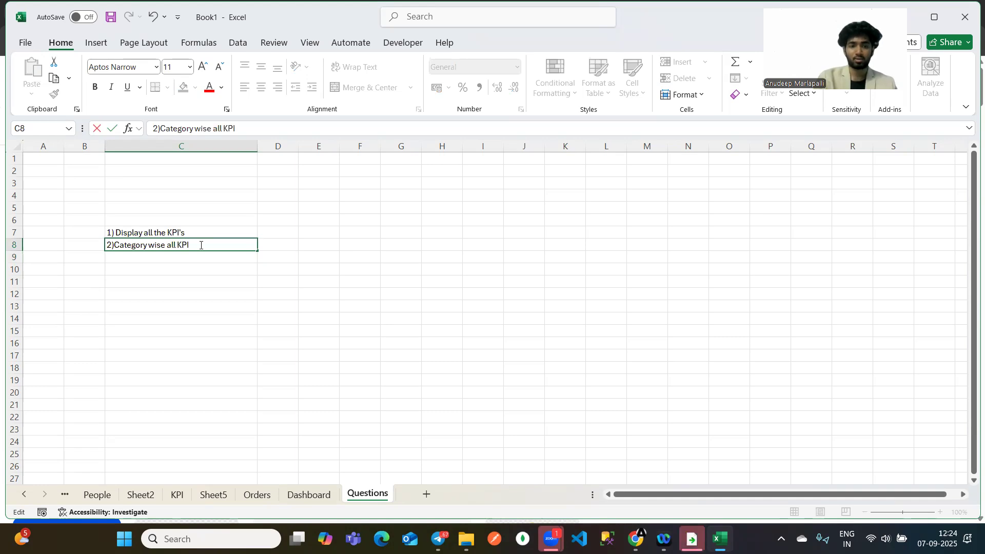
key("Return")
Add the third question "3) Segment wise All kpi's" in C9 of the Questions sheet.
type("3)")
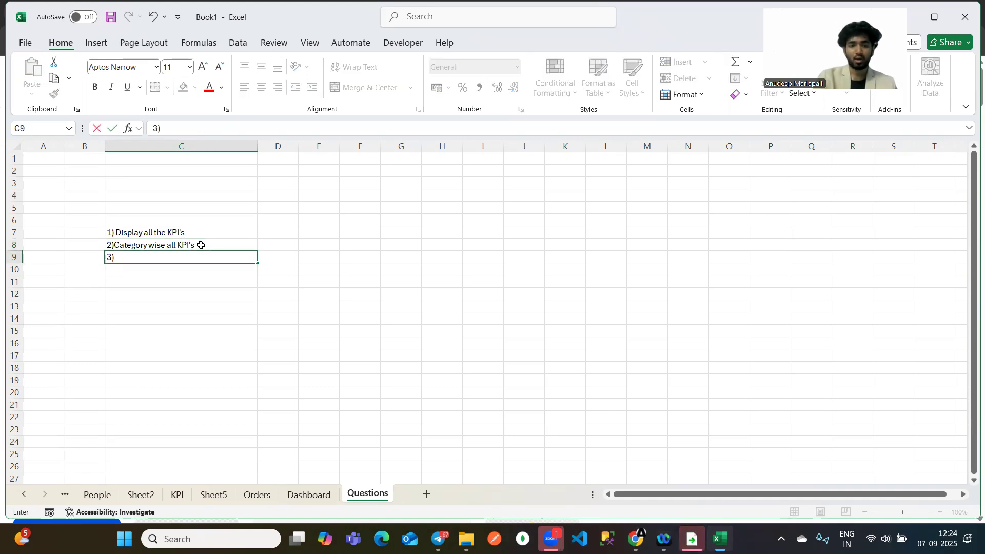
type(" Segmenbt")
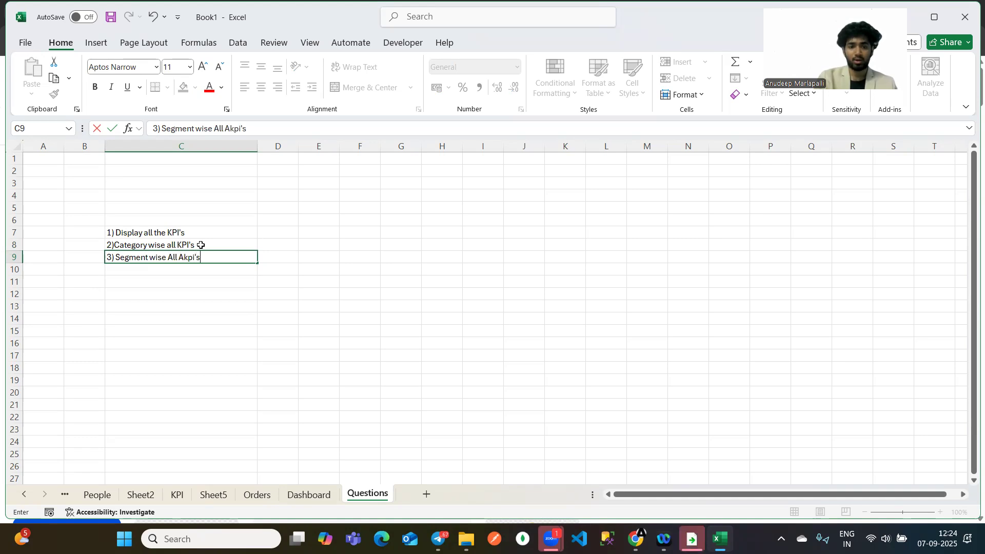
left_click(181, 258)
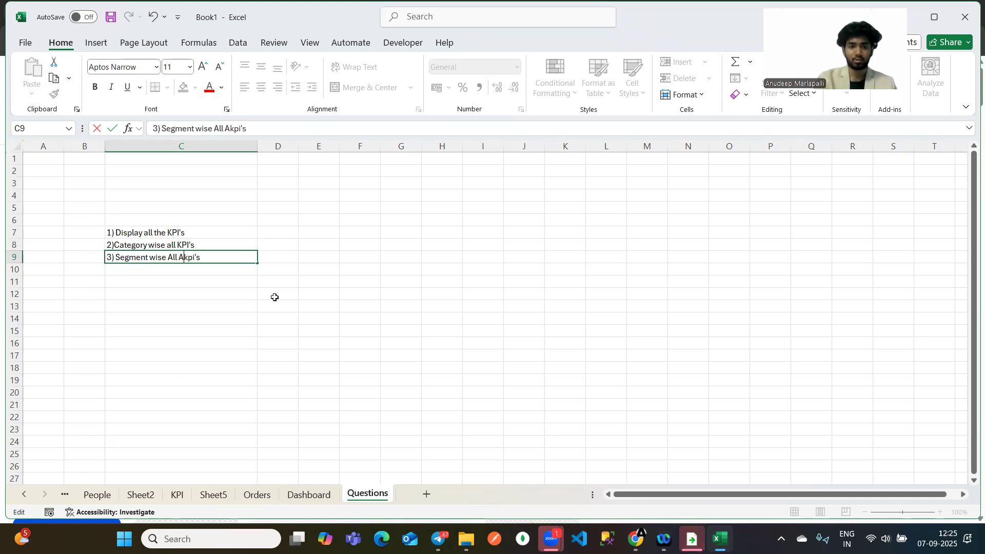
key("BackSpace")
key("Return")
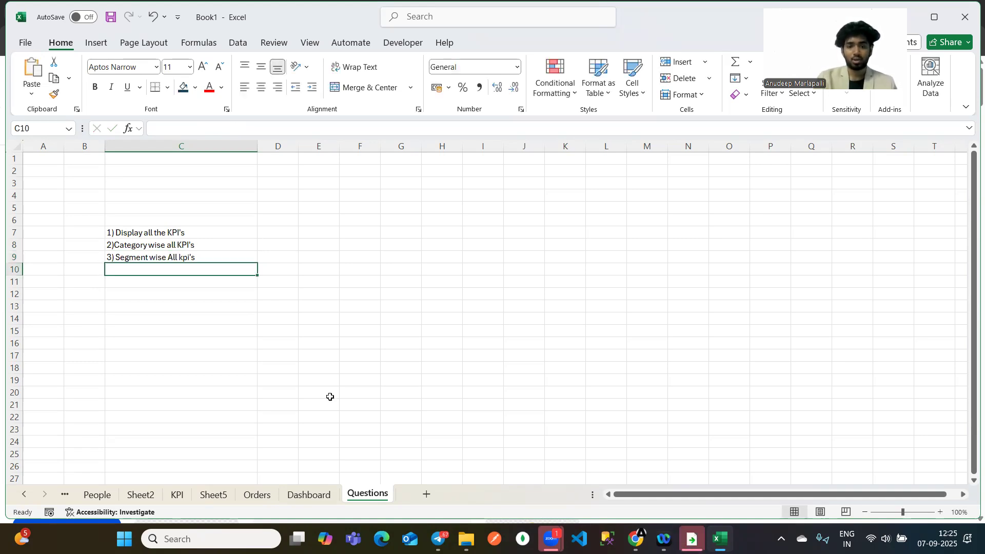
Insert a blank pivot table on a new worksheet from the table on the Orders sheet.
left_click(257, 494)
left_click(278, 200)
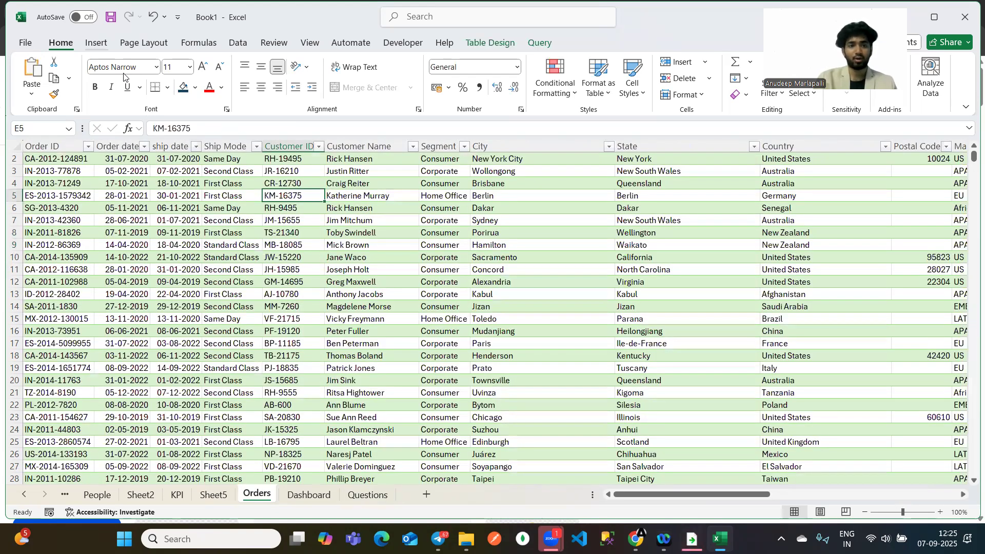
left_click(96, 42)
left_click(37, 88)
left_click(84, 117)
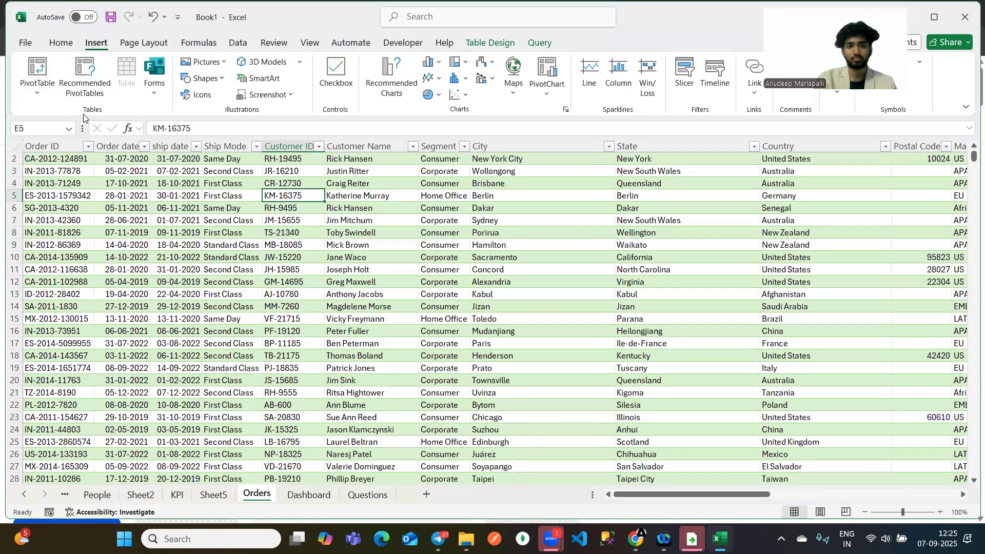
left_click(465, 262)
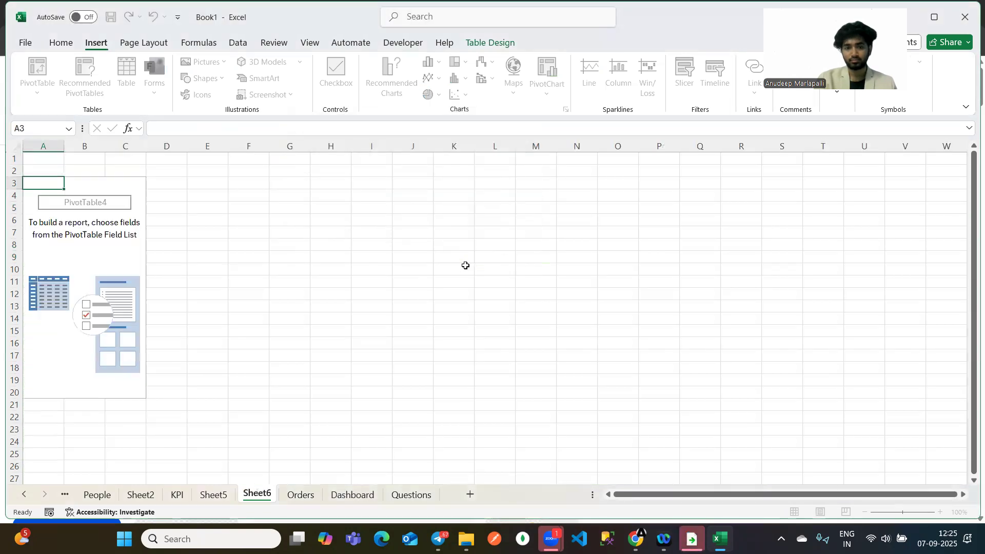
Lay out the new pivot table with Segment as rows and Order ID, Profit, Quantity and Profit Margin as values.
left_click(84, 256)
scroll(898, 290, "down", 5)
scroll(872, 277, "up", 8)
left_click_drag(806, 311, 817, 439)
left_click_drag(814, 225, 926, 444)
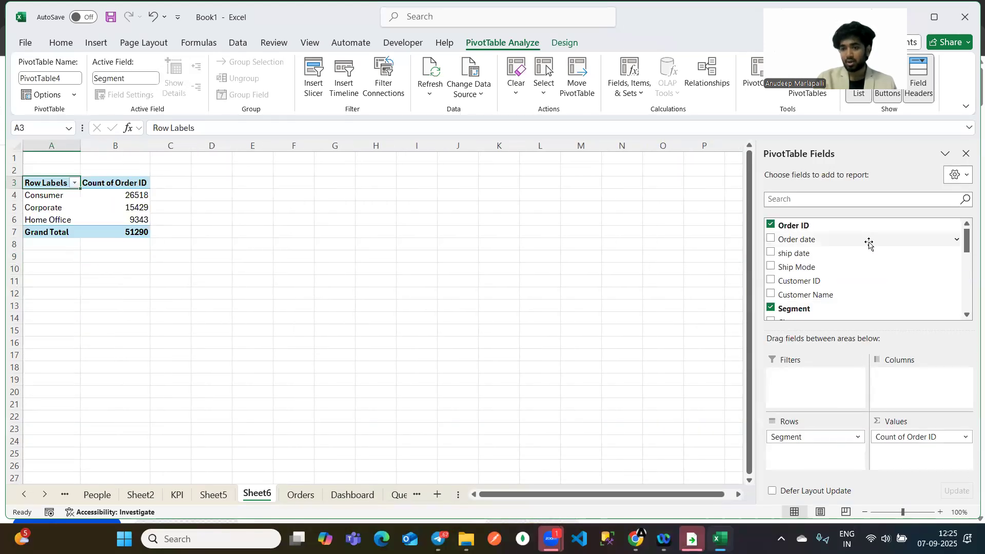
scroll(869, 244, "down", 8)
left_click_drag(817, 257, 921, 456)
left_click_drag(838, 299, 916, 467)
left_click_drag(797, 230, 921, 462)
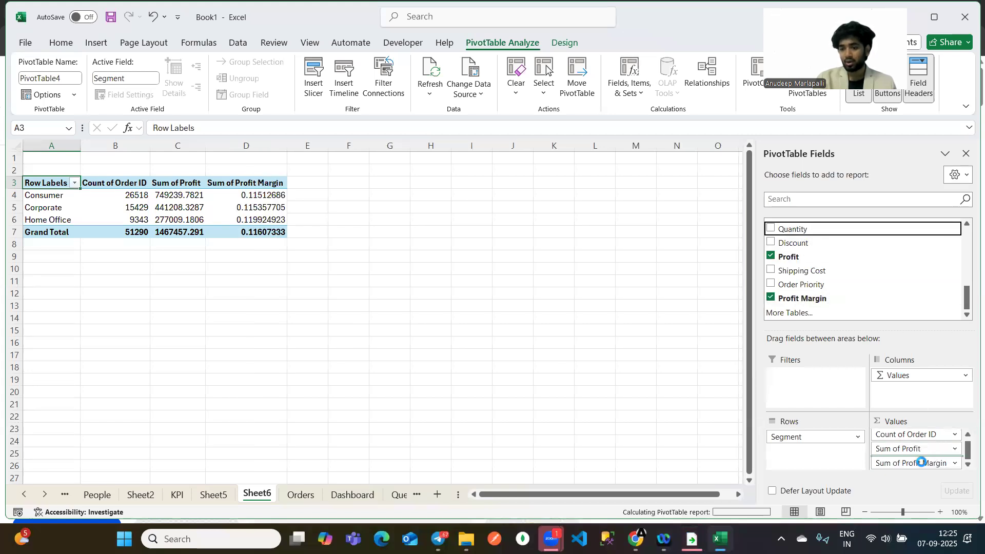
Add Sales to the pivot table values, between the order count and the profit sum.
scroll(888, 292, "up", 8)
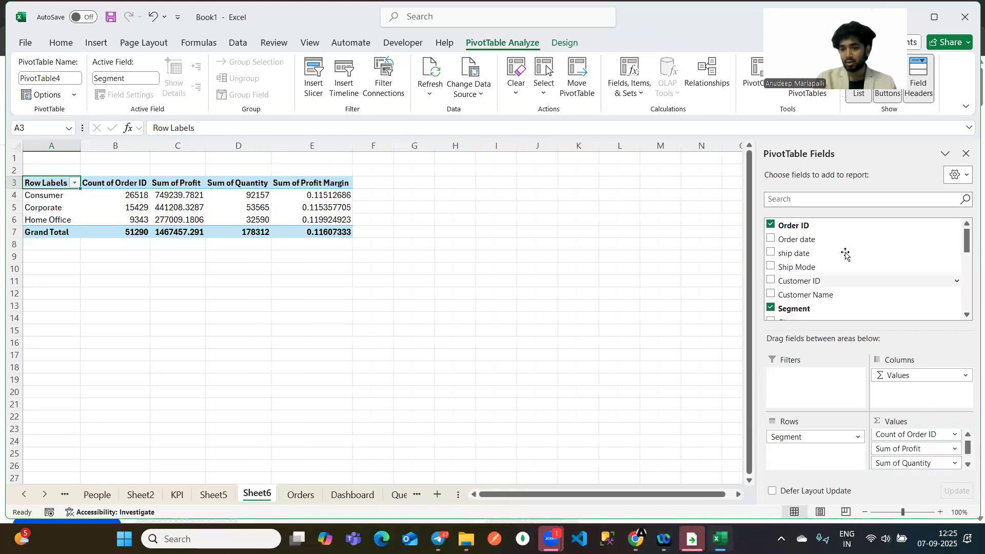
scroll(831, 259, "down", 4)
scroll(824, 290, "down", 4)
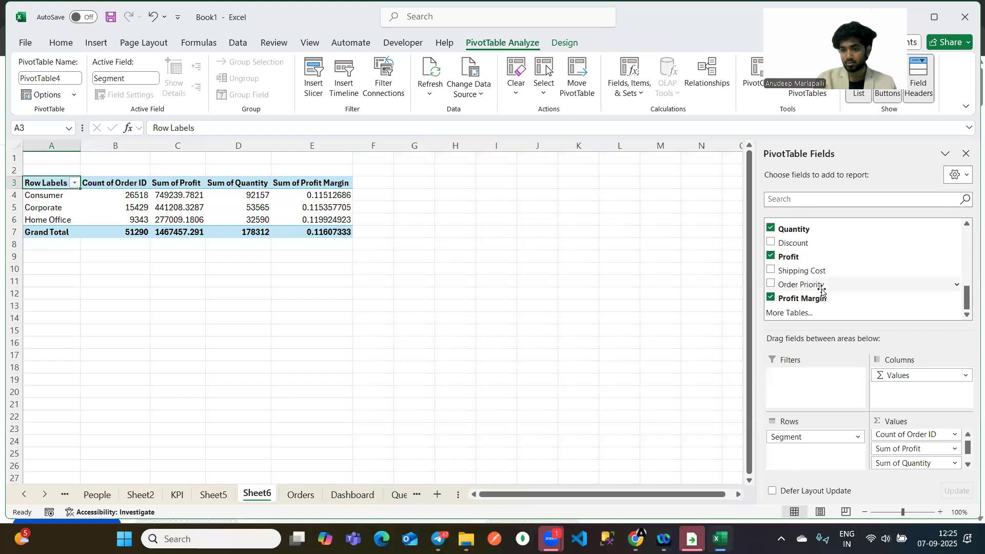
scroll(823, 292, "up", 2)
left_click_drag(823, 277, 925, 442)
left_click(924, 438)
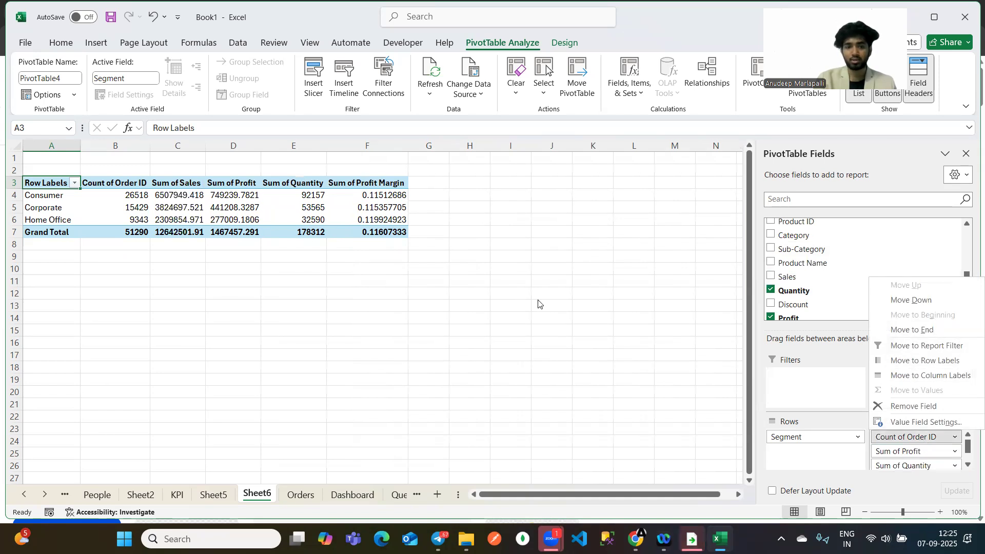
left_click(232, 274)
Enter the header "Segment" in A10 below the pivot table.
left_click(53, 270)
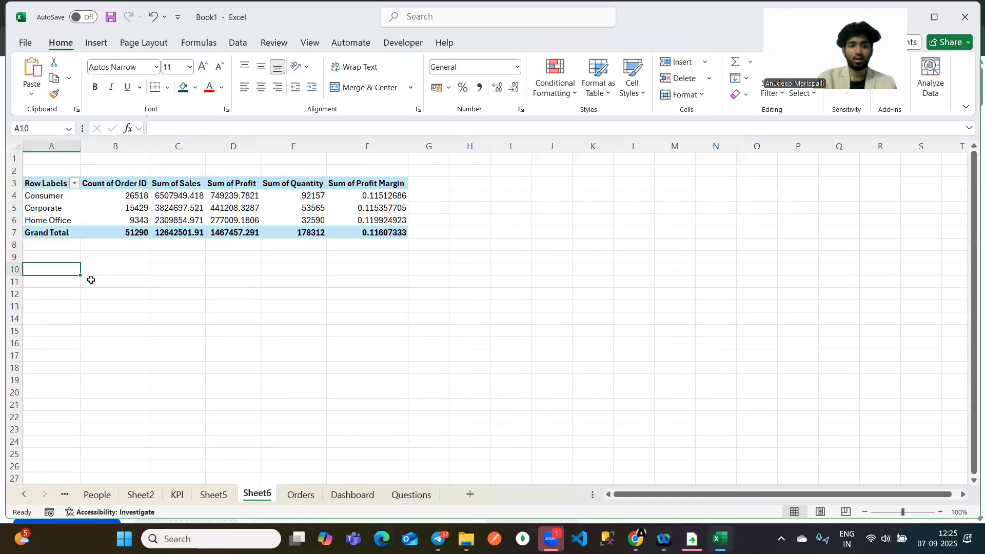
type("S")
type("es")
key("BackSpace")
type("gment")
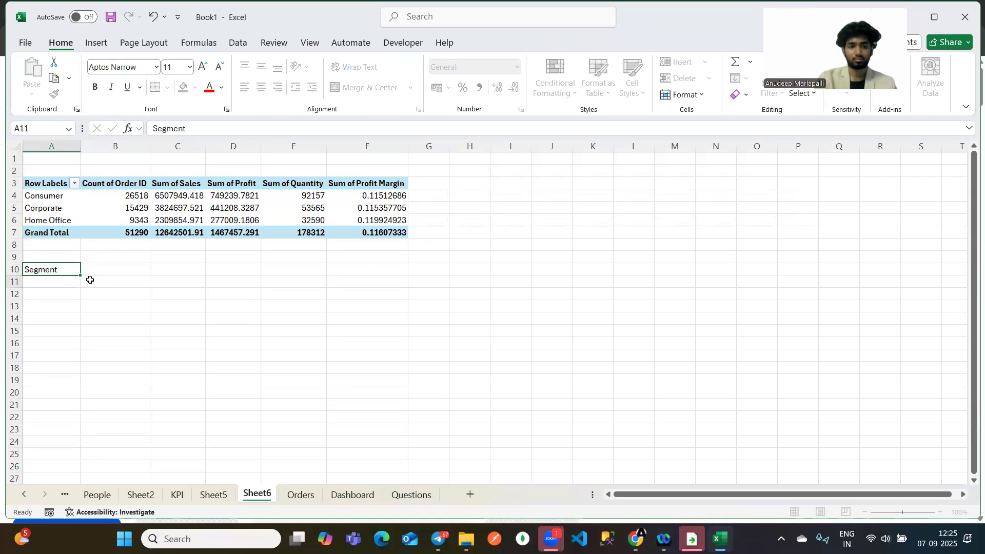
key("Return")
Link A11 to the first segment with =A4 and fill the formula down to A13.
type("=")
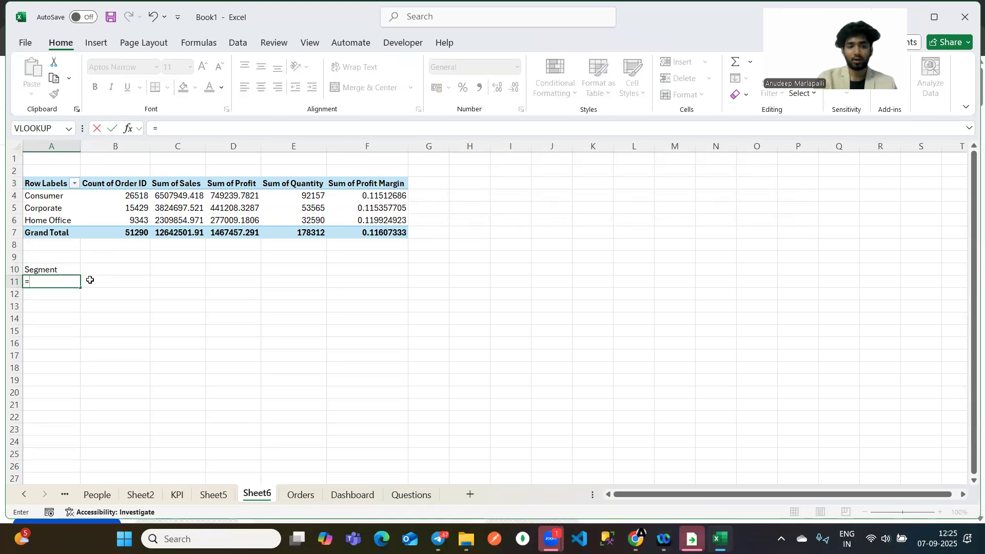
left_click(47, 196)
key("Return")
left_click(68, 283)
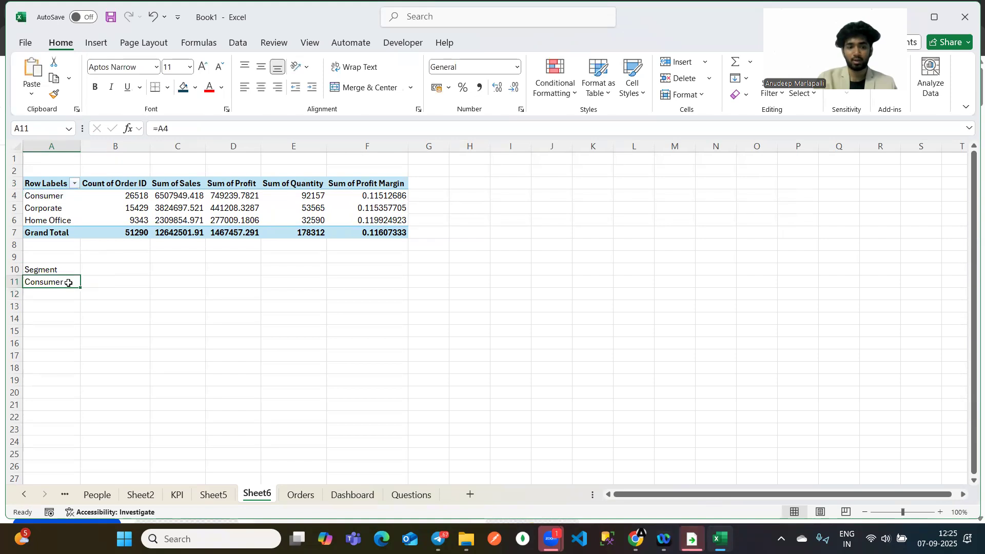
left_click_drag(80, 287, 72, 310)
Make the Segment header in A10 bold and enter the header "Sum of Profit" in B10.
left_click(49, 269)
left_click(95, 89)
left_click(100, 269)
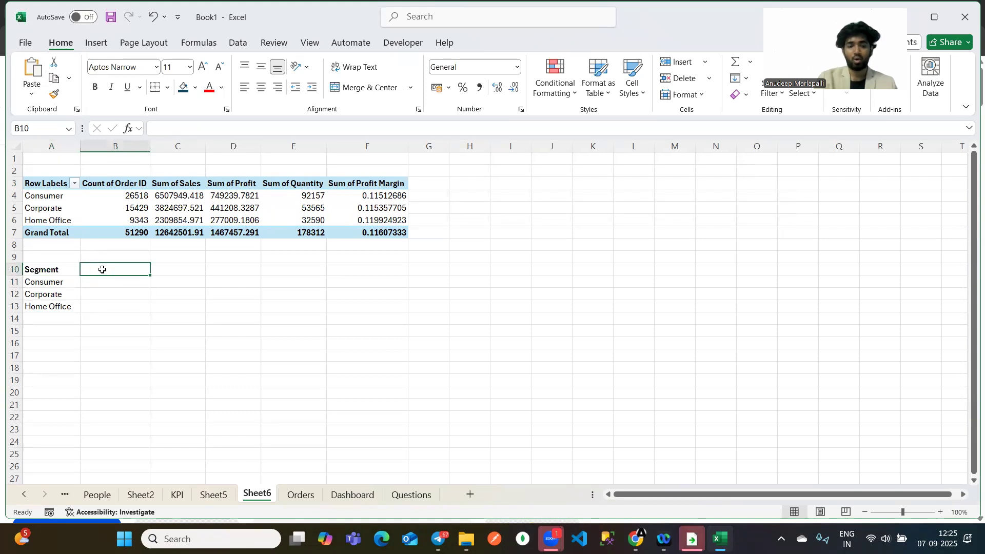
type("Su")
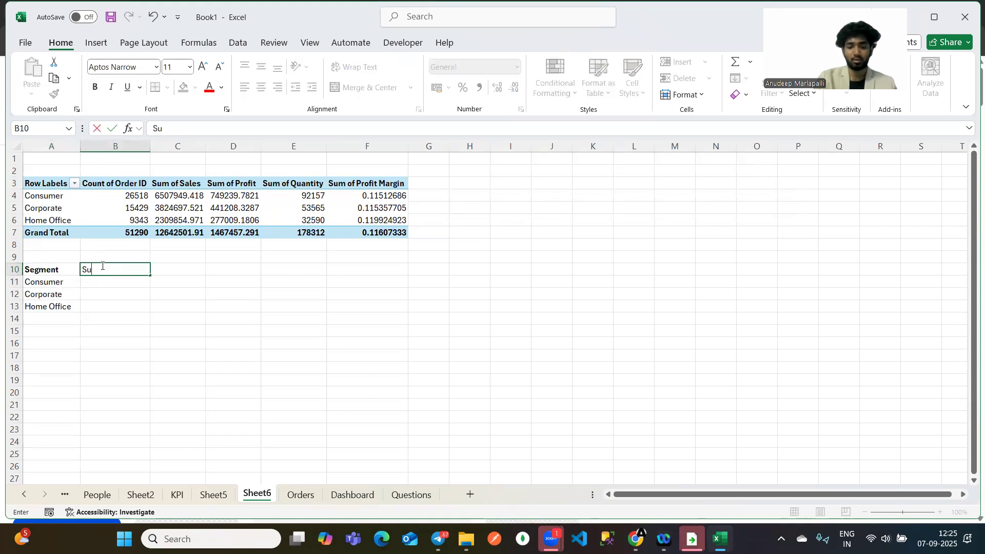
type("m of Profit")
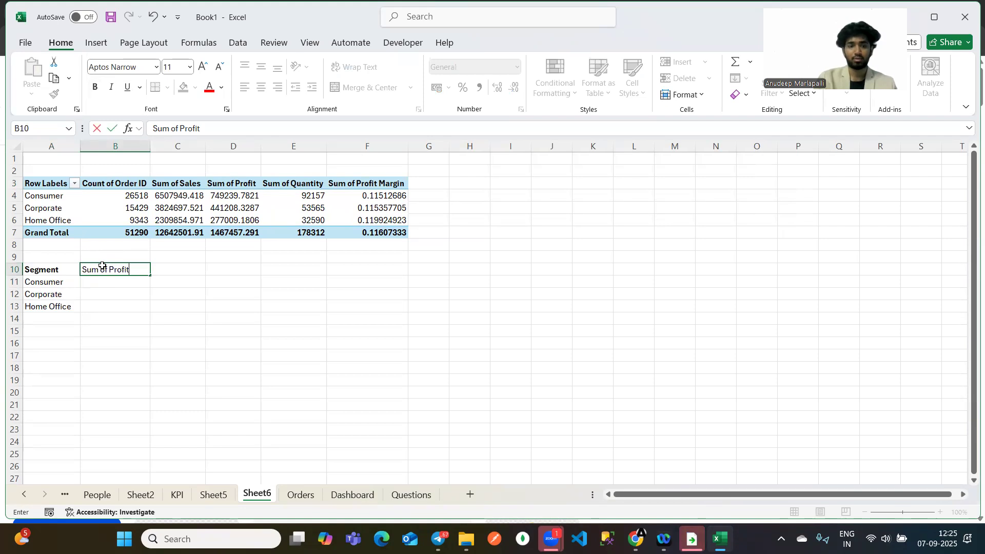
key("Return")
Look up the Consumer segment's profit in B11 with =VLOOKUP(A11,A3:F6,4,FALSE).
type("=")
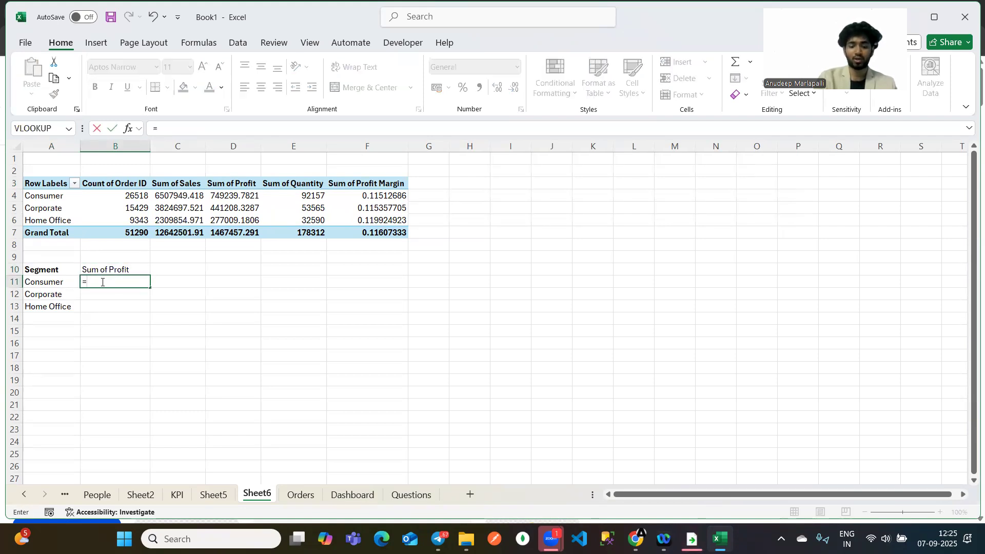
type("VLOOKUP(")
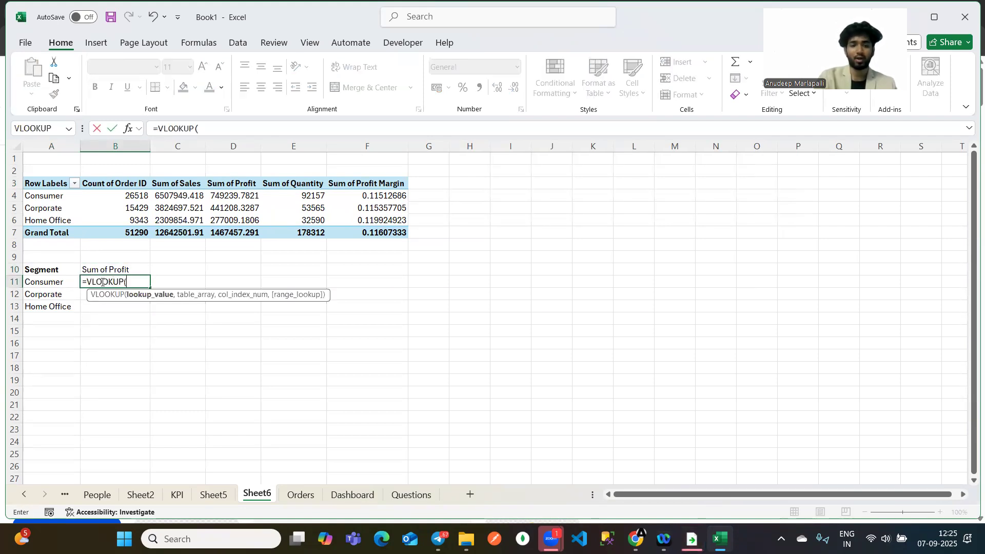
left_click(57, 281)
type(",")
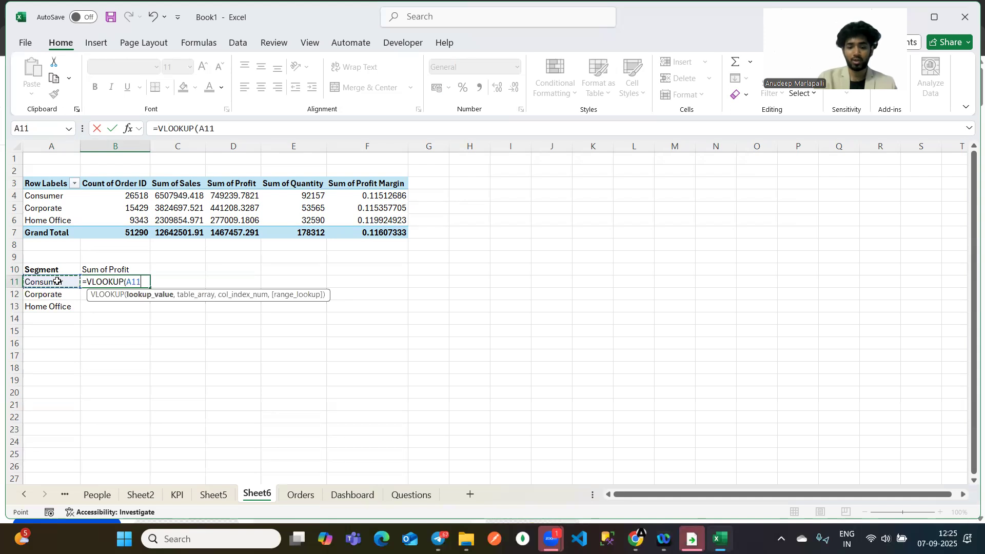
left_click_drag(49, 183, 383, 221)
type(",")
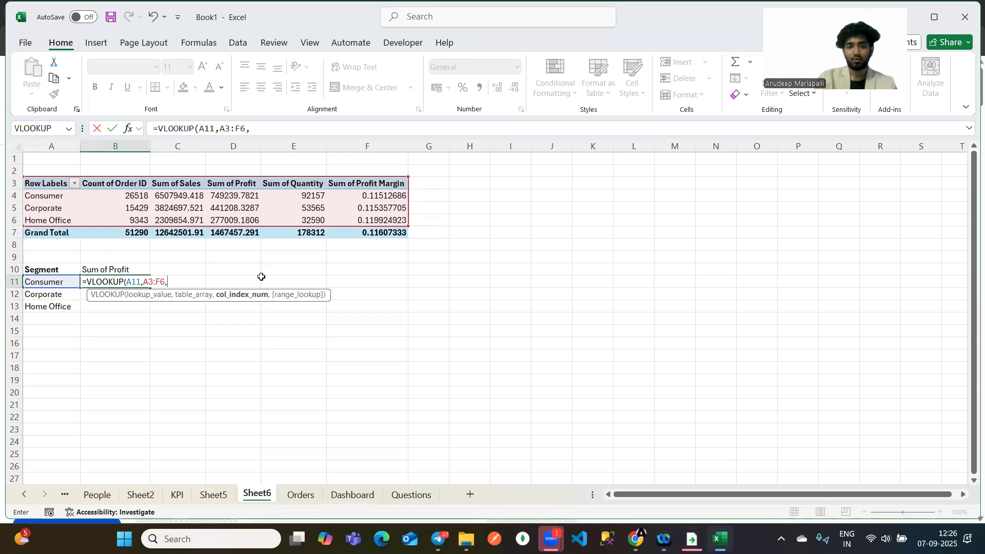
type("4,0")
key("BackSpace")
type("FALSE")
key("Return")
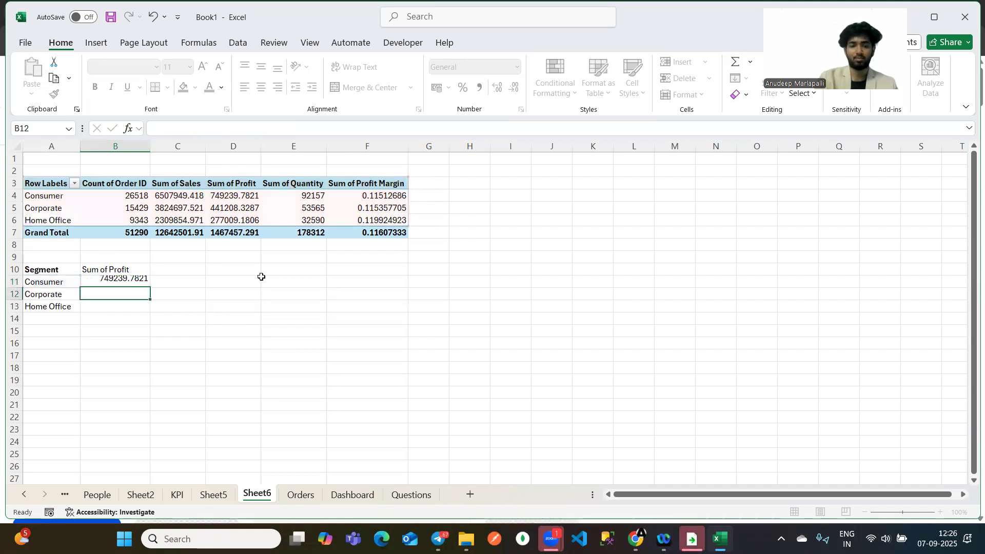
Fill the VLOOKUP formula in B11 down to B13 for the Corporate and Home Office segments.
left_click(135, 279)
left_click_drag(150, 289, 145, 309)
left_click(257, 331)
Change the header in B10 to "Sum of Sales".
double_click(138, 270)
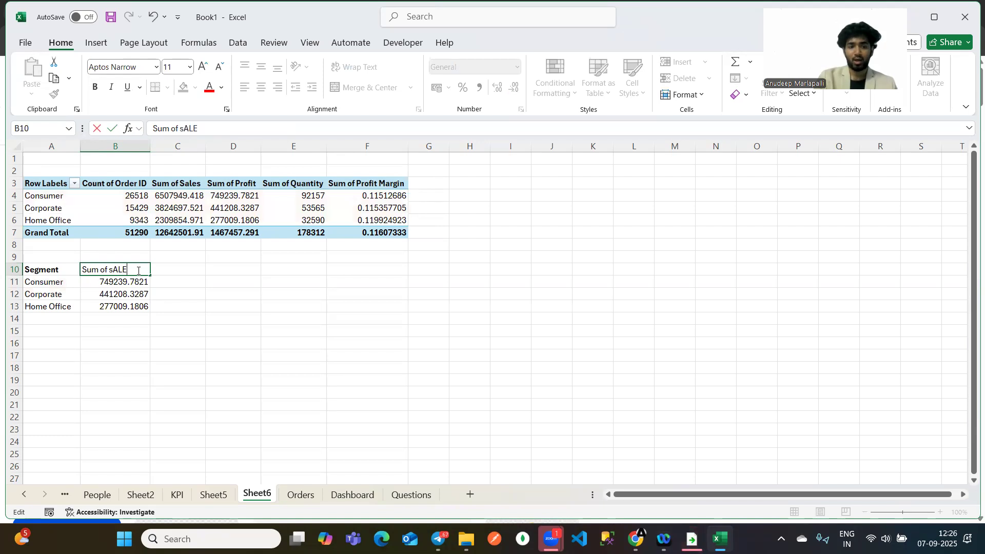
type("Sales")
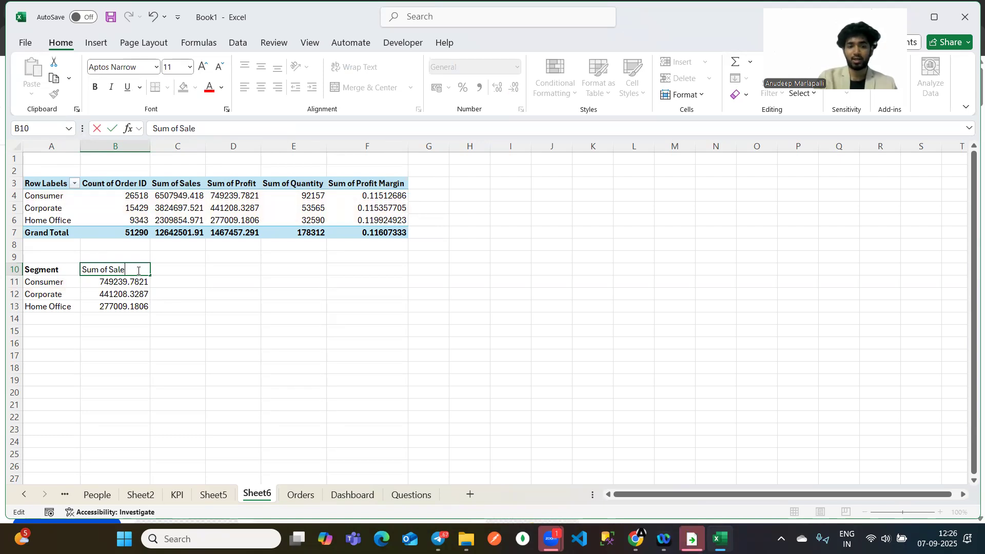
key("Return")
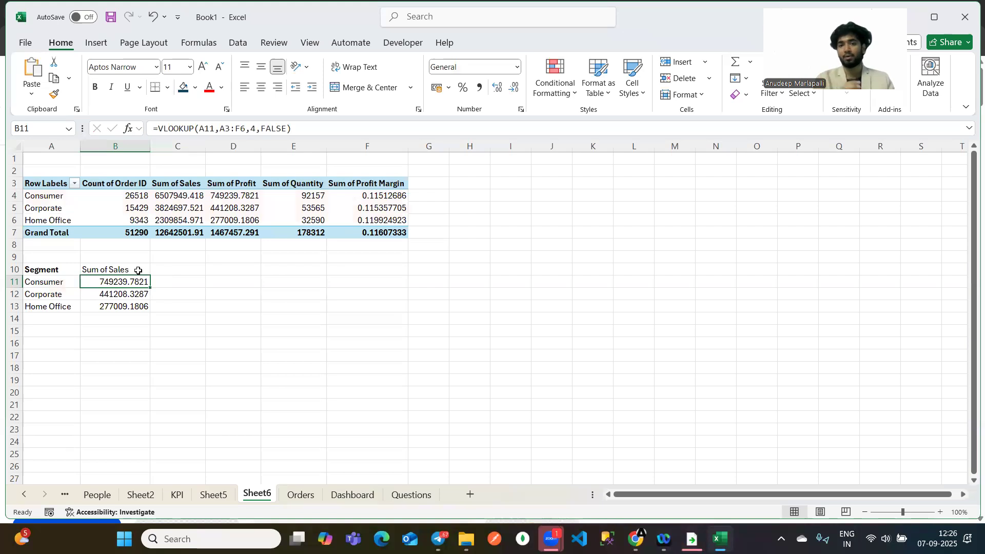
left_click(123, 270)
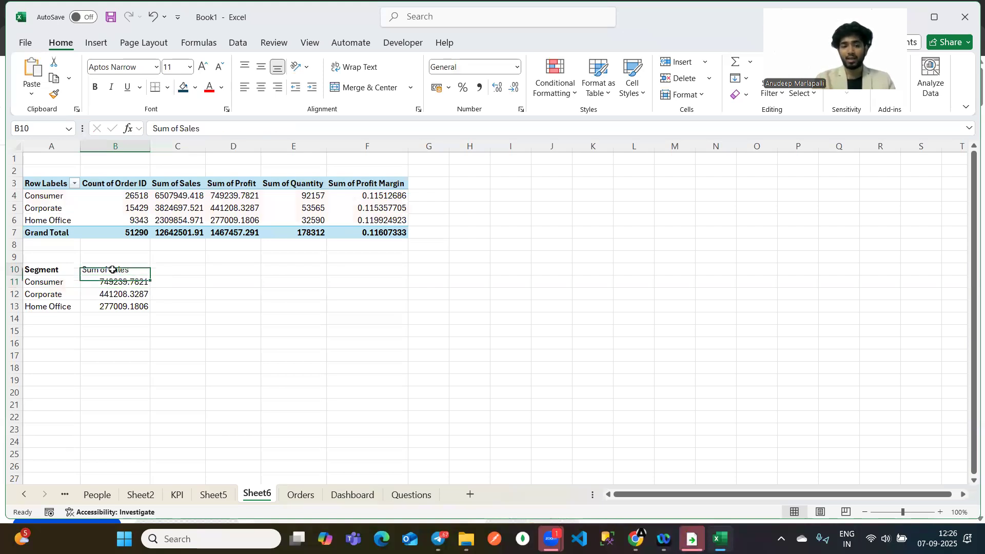
left_click(235, 306)
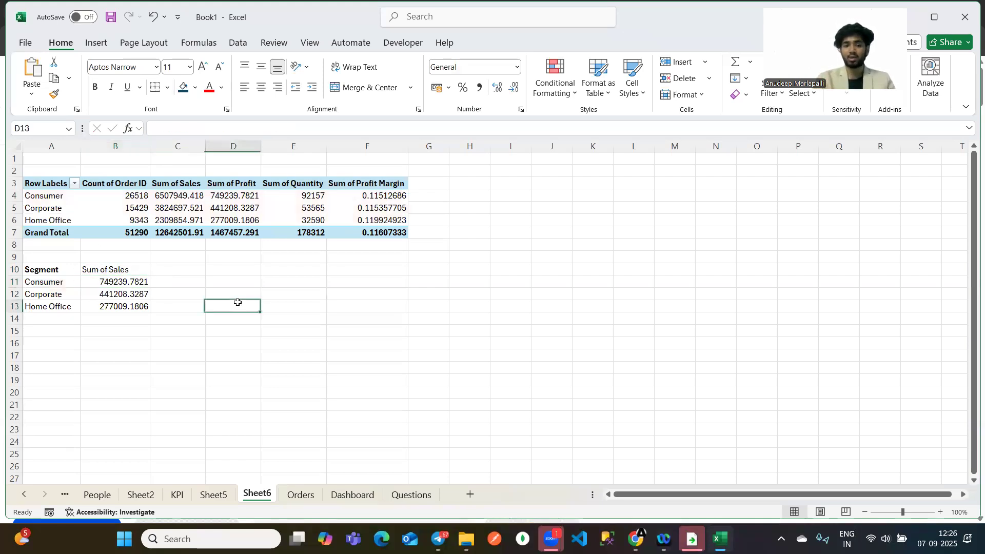
left_click(311, 258)
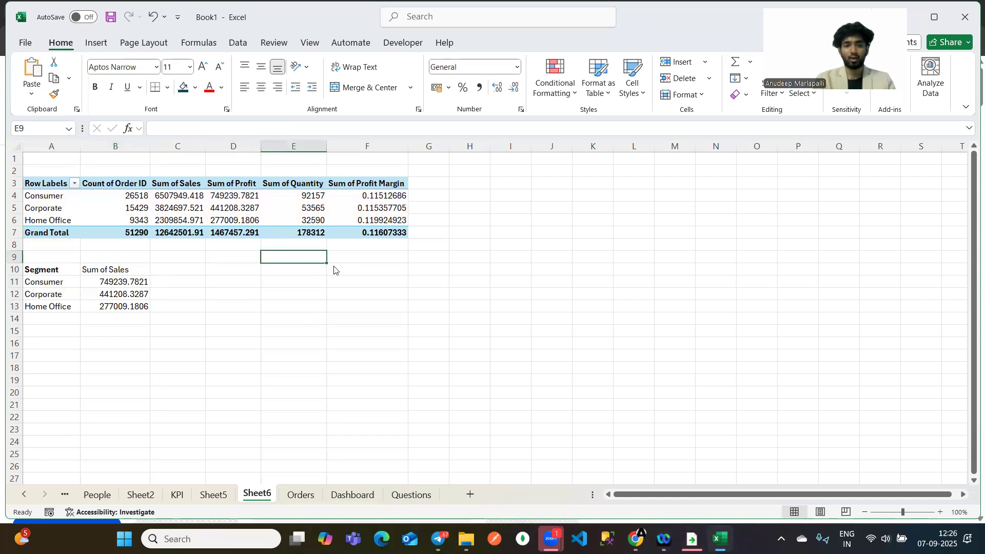
Insert a pivot table of the KPI data at Sheet6 cell E11 with Name and KPI as row fields.
left_click(303, 281)
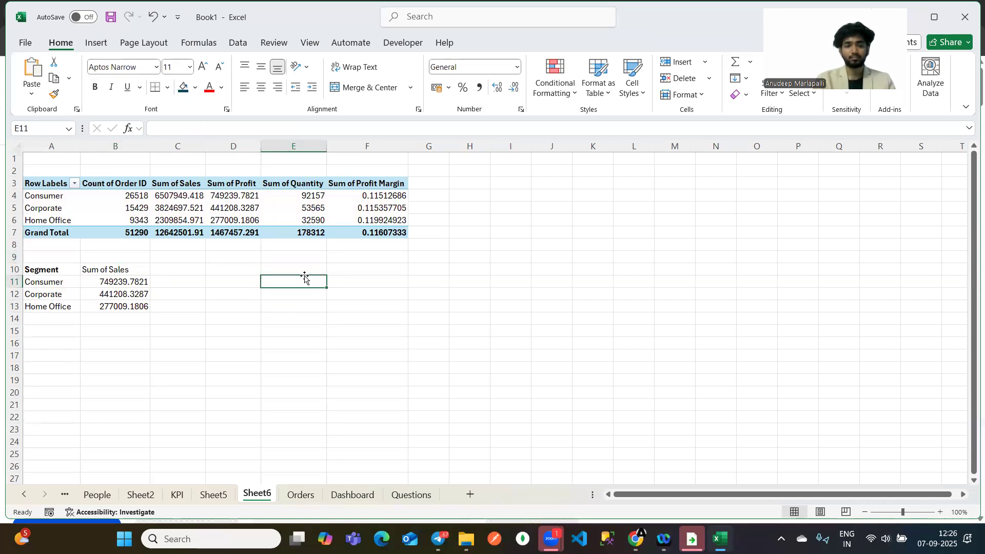
left_click(96, 43)
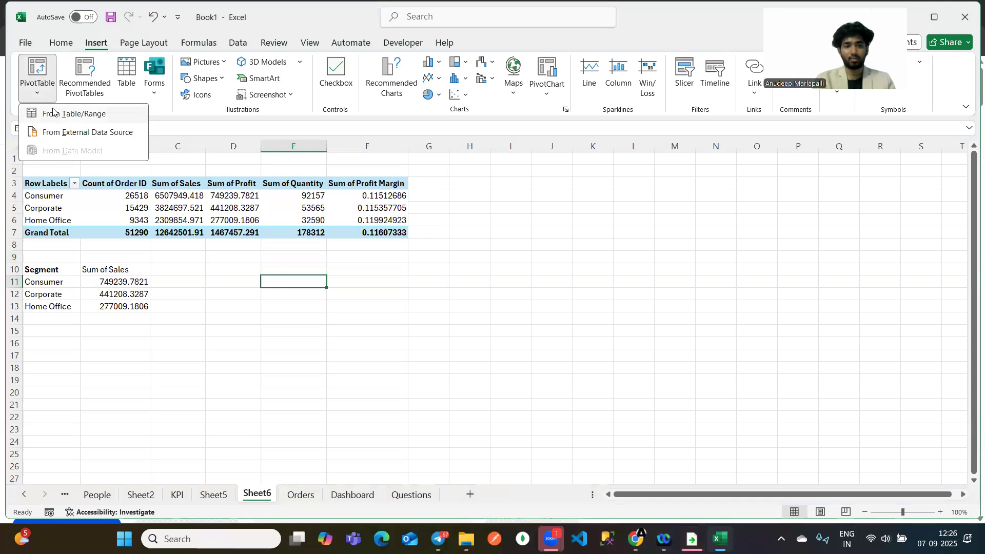
left_click(60, 115)
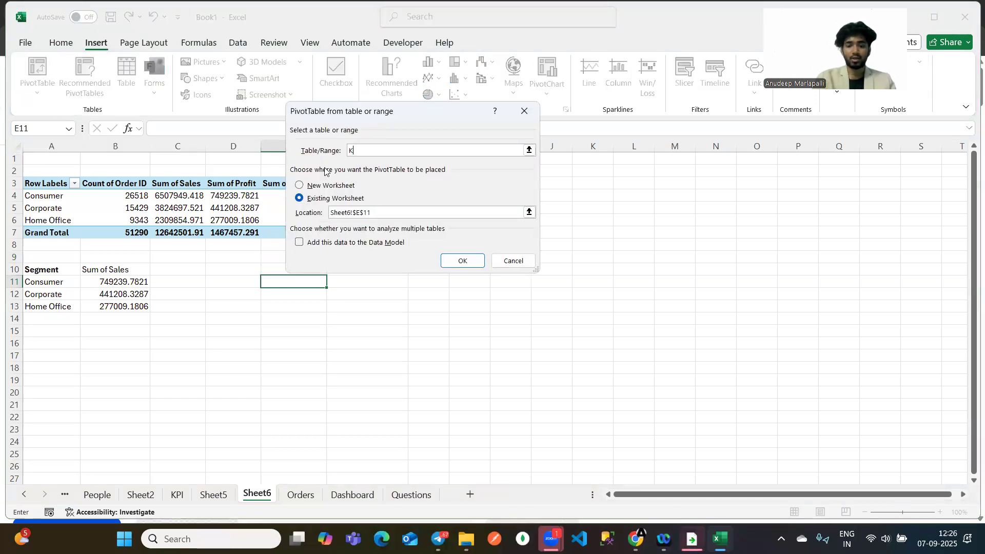
left_click(462, 260)
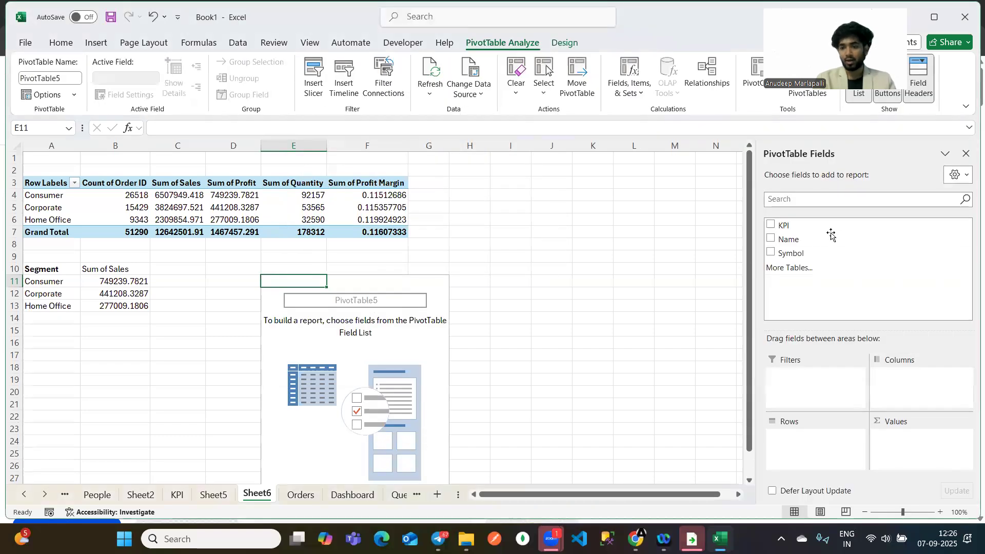
left_click(800, 238)
left_click_drag(791, 229, 802, 464)
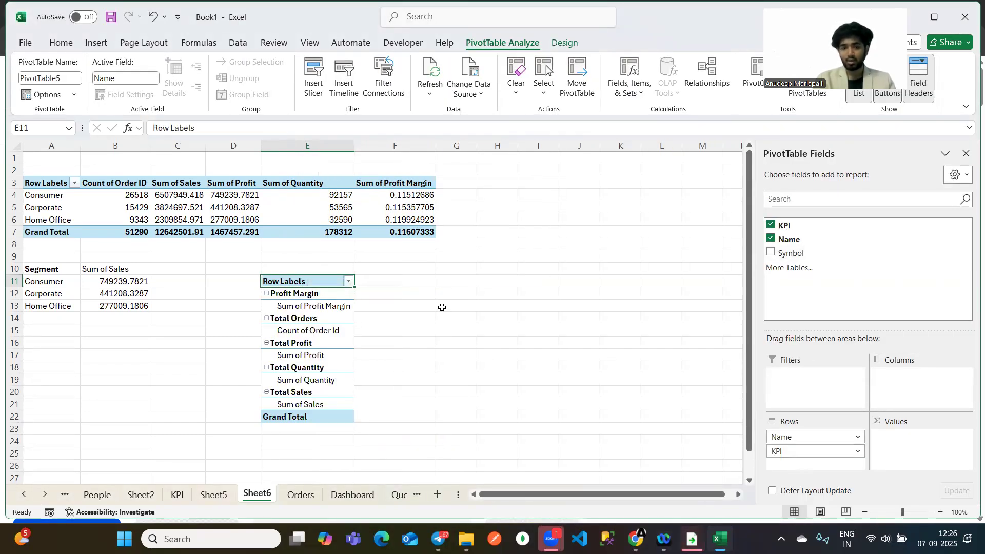
Add a slicer for the Symbol field to the KPI pivot table and move it clear of the row labels.
left_click(265, 355)
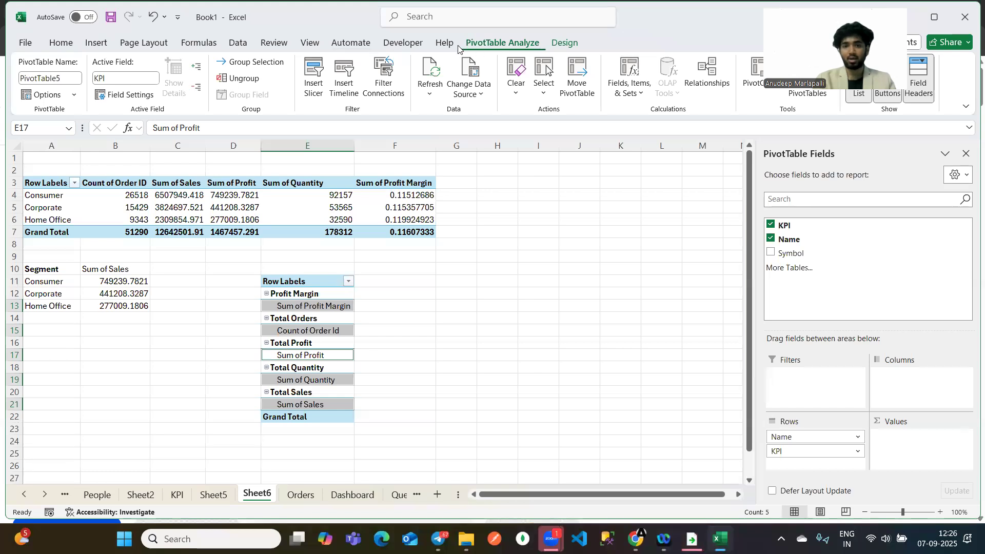
left_click(313, 77)
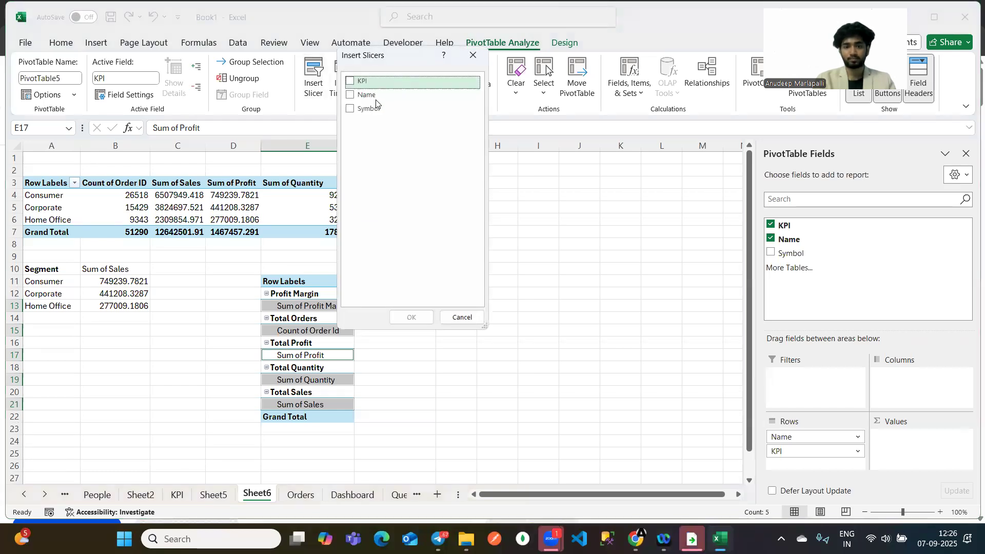
left_click(351, 108)
left_click(415, 313)
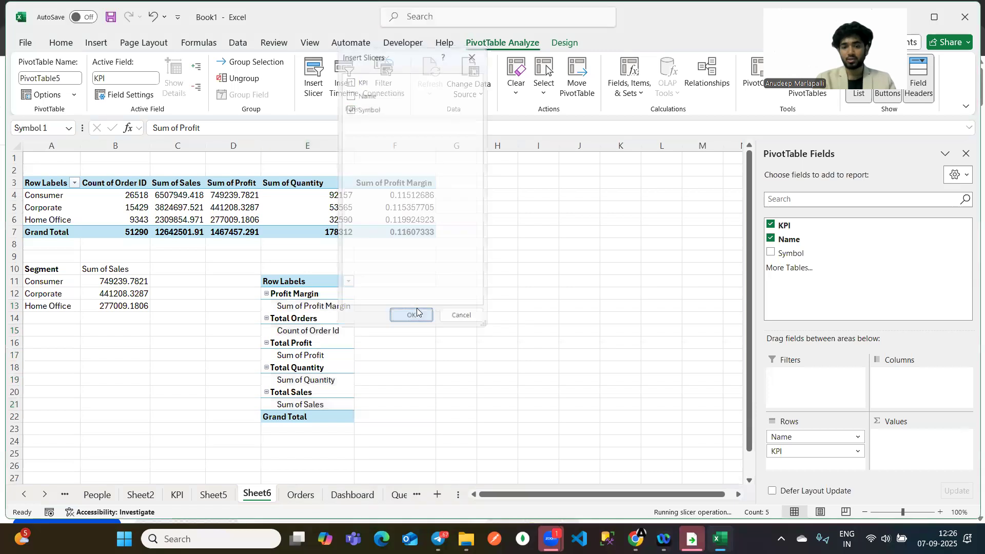
left_click_drag(398, 367, 431, 302)
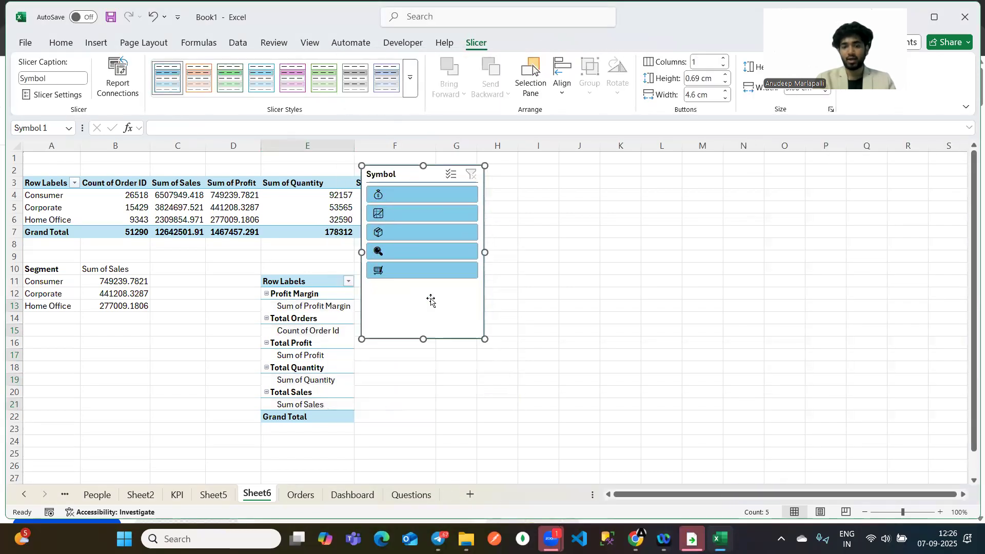
Set the Symbol slicer to 5 columns, resize it to about 2.43 by 9.48 cm, and place it beside the KPI pivot table.
right_click(400, 295)
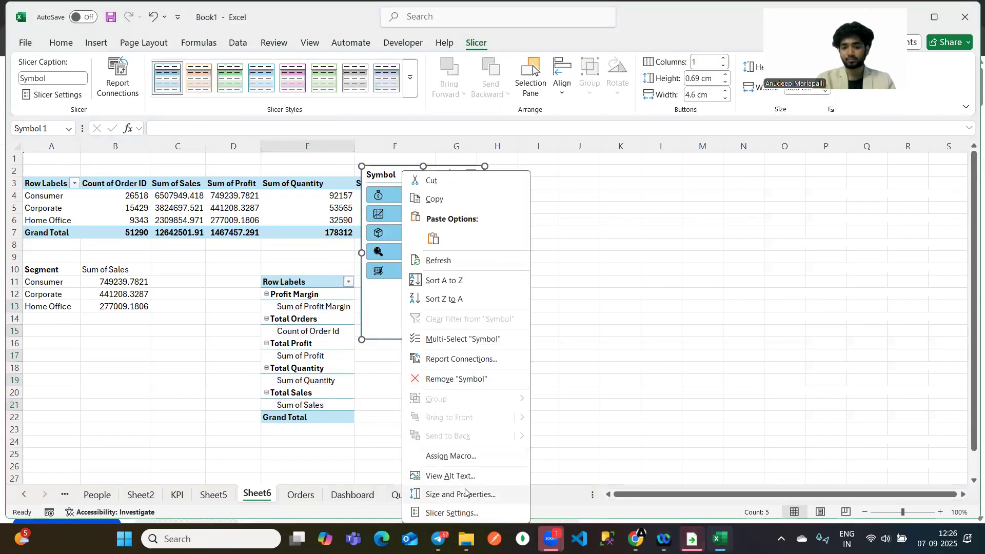
left_click(788, 206)
left_click(896, 303)
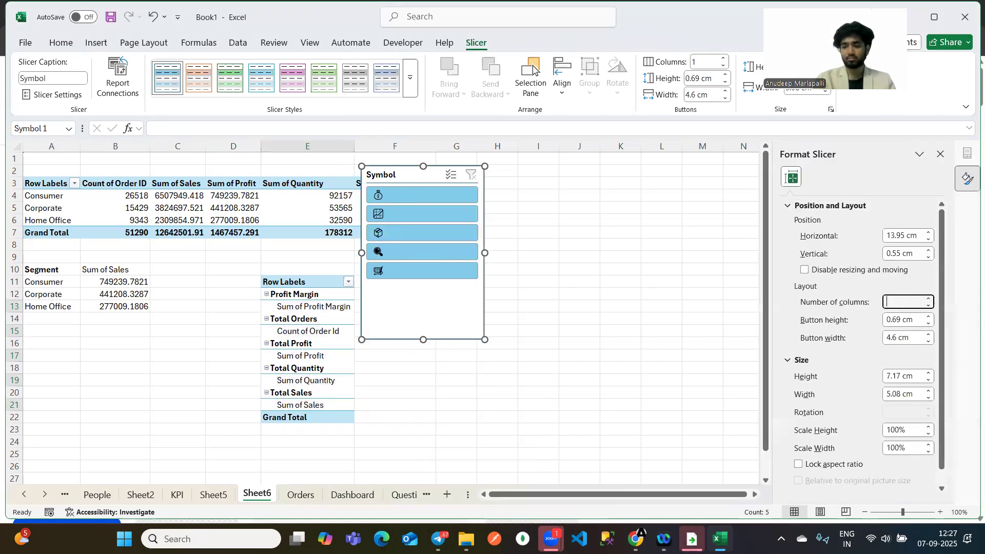
key("Return")
left_click_drag(485, 339, 591, 225)
left_click_drag(477, 216, 542, 315)
Test the Symbol slicer by switching the KPI pivot table between Total Orders, Total Sales and Total Profit.
left_click(460, 294)
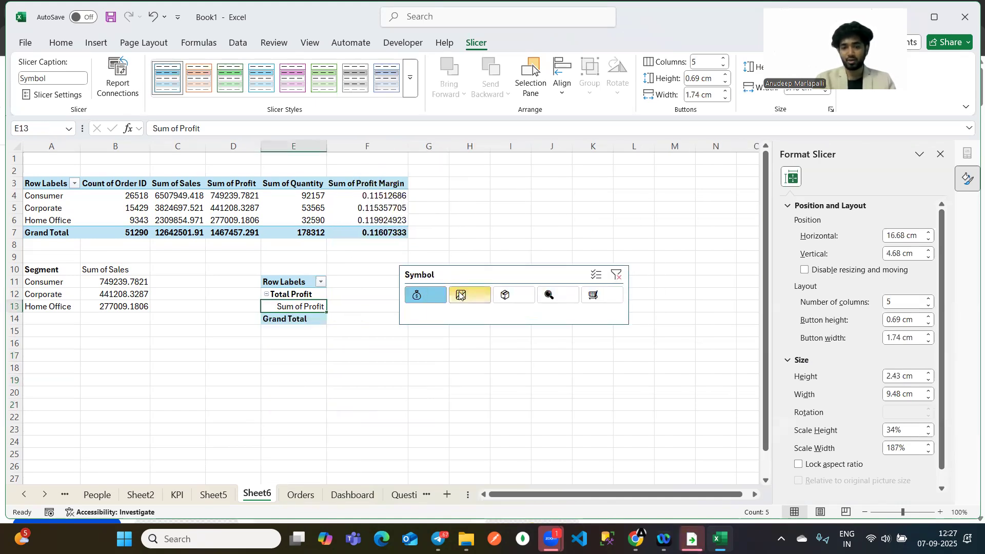
left_click(297, 304)
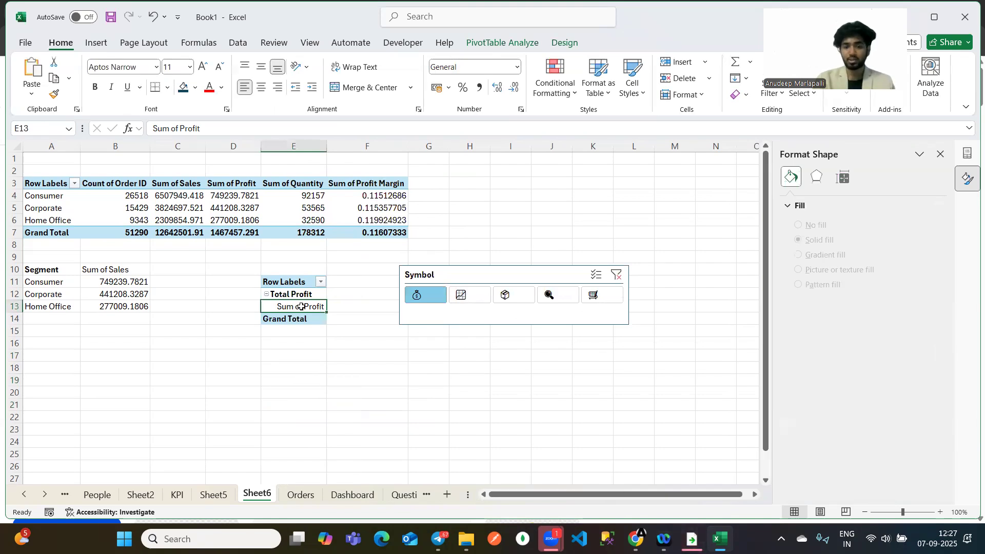
left_click(593, 295)
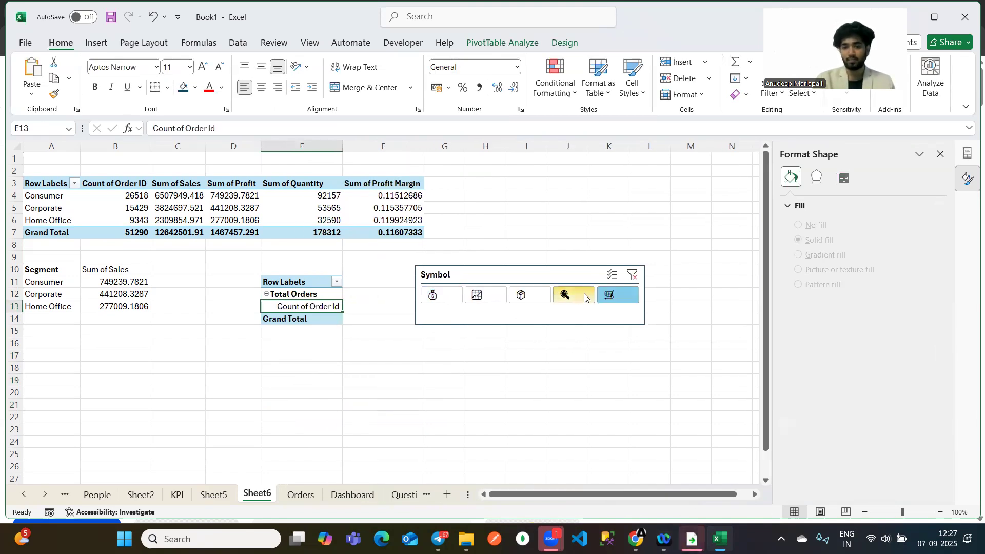
left_click(477, 295)
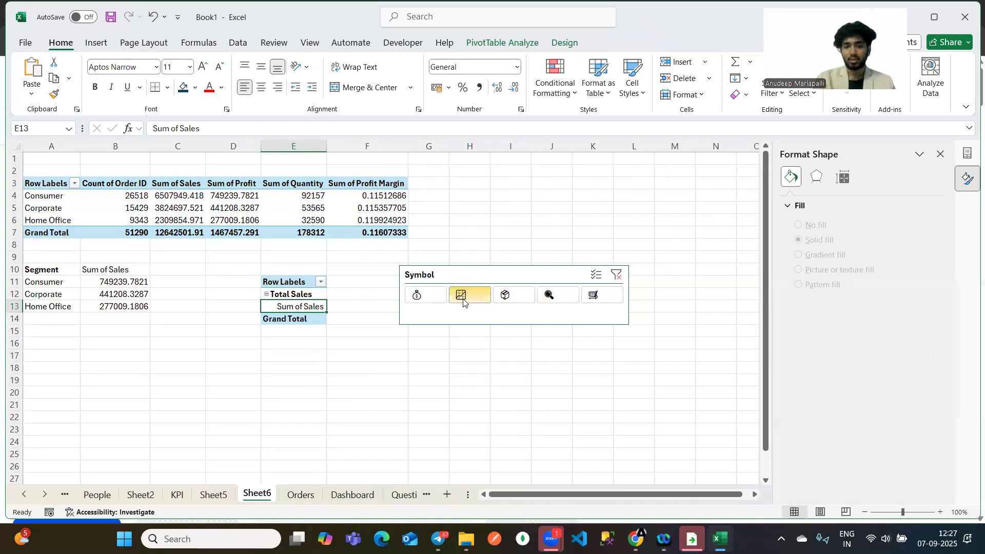
left_click(419, 293)
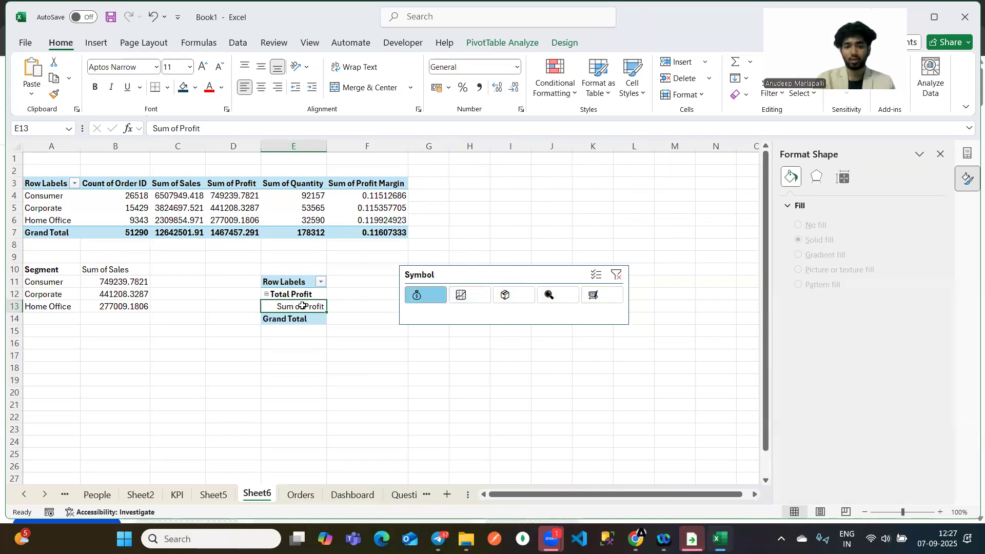
Replace the header in B10 with the formula =E13 so it follows the KPI chosen in the slicer.
left_click(123, 268)
key("Delete")
type("=")
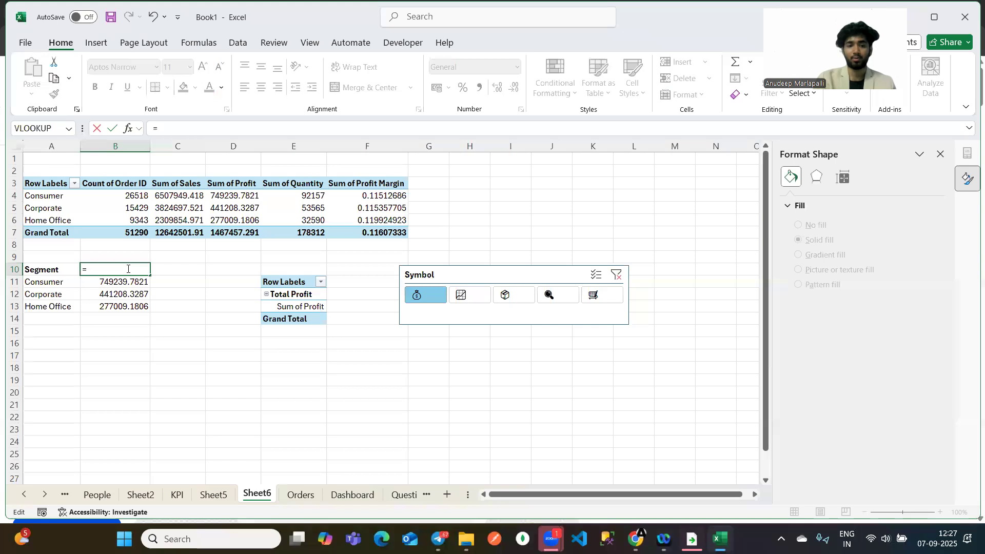
left_click(287, 307)
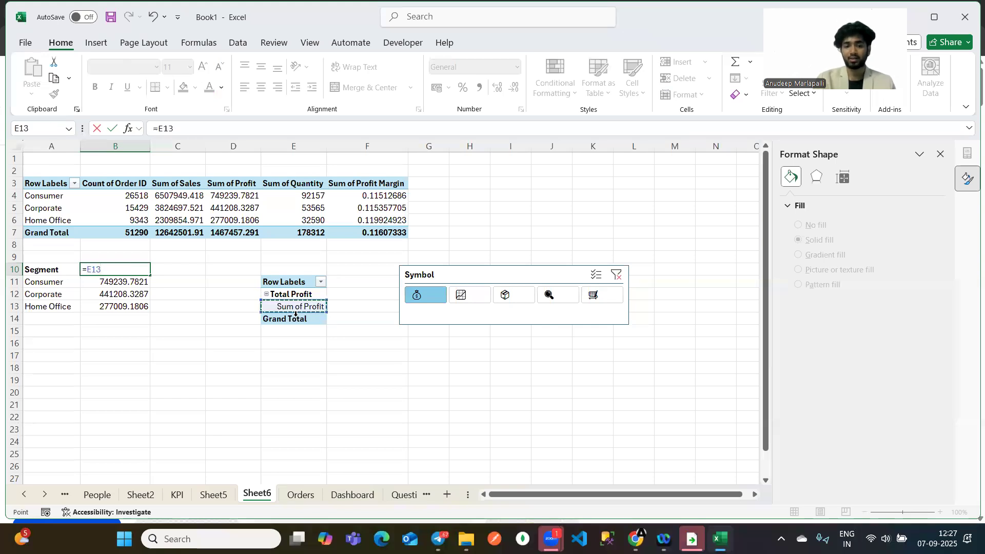
key("Return")
Cycle the Symbol slicer through sales, quantity, profit margin and orders to check the linked header in B10.
left_click(452, 301)
left_click(532, 297)
left_click(563, 295)
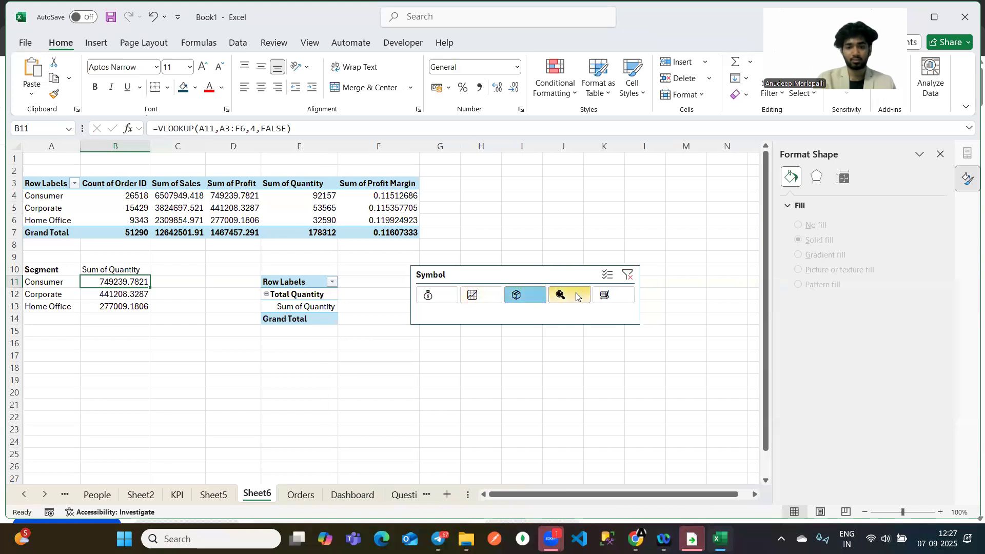
left_click(614, 295)
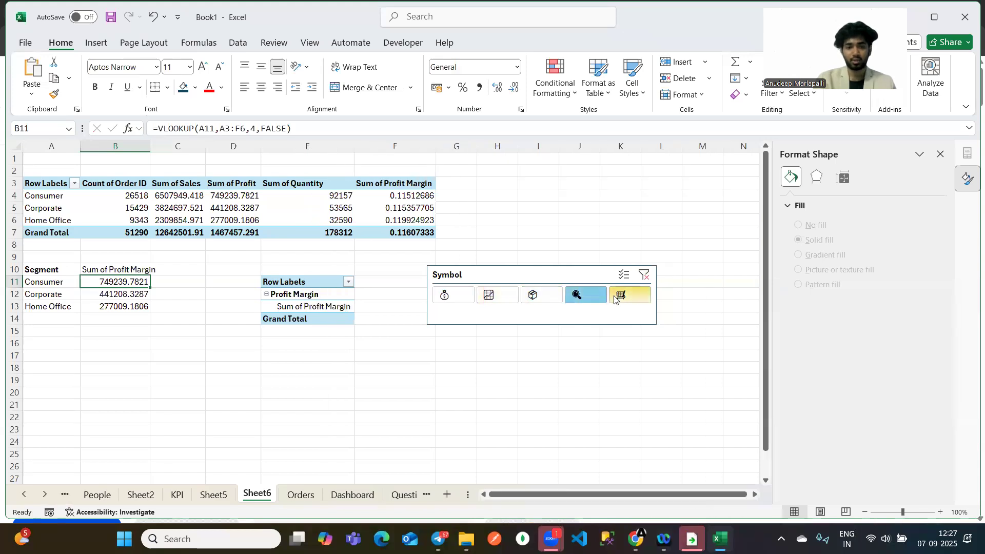
Replace the column index in B11's VLOOKUP with a MATCH function looking up $B$10 in the pivot headers A3:F3.
double_click(126, 281)
key("Return")
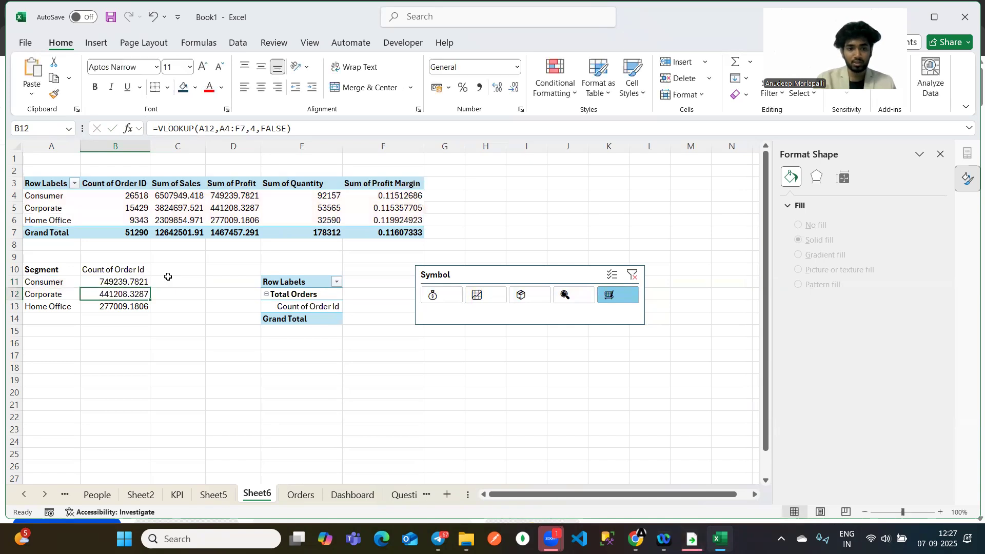
double_click(106, 280)
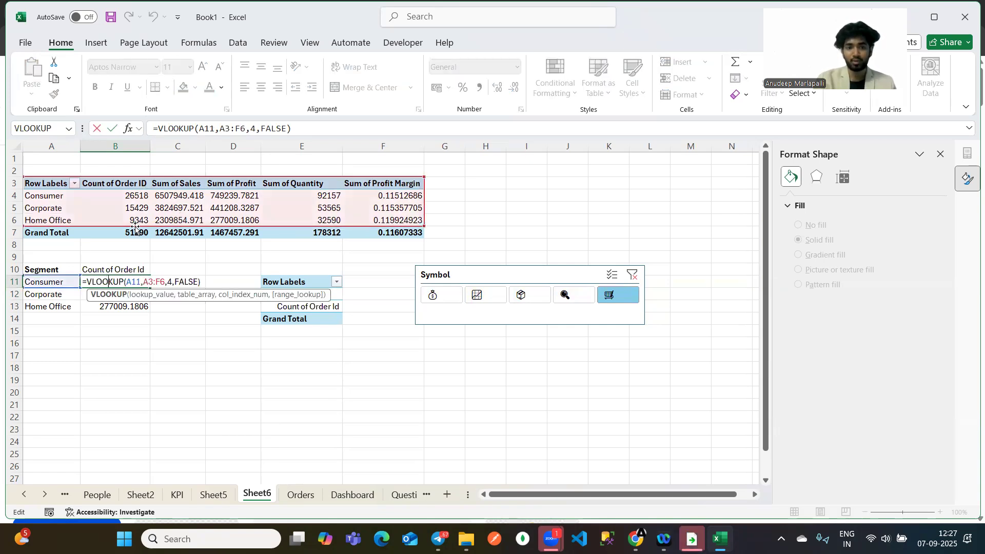
double_click(171, 283)
type("match(")
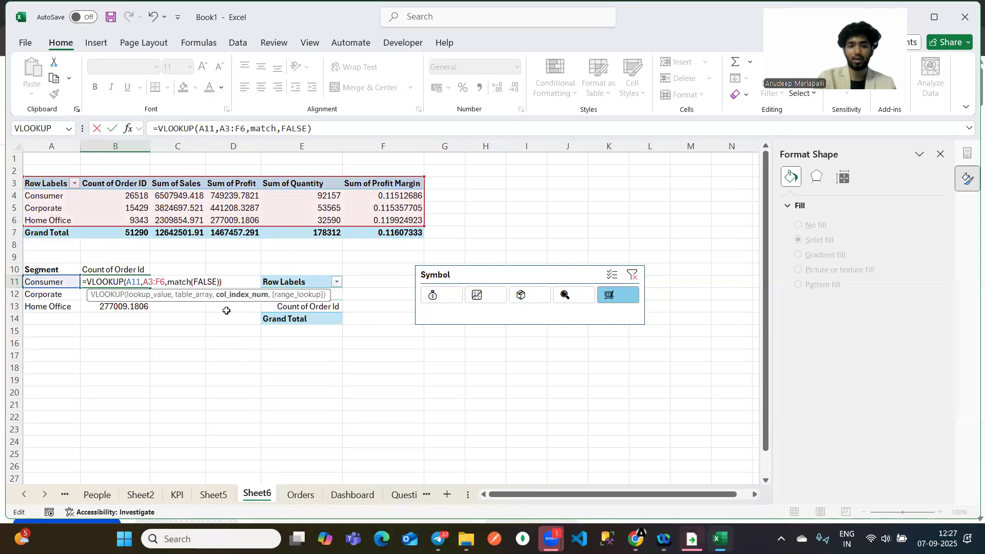
left_click(99, 264)
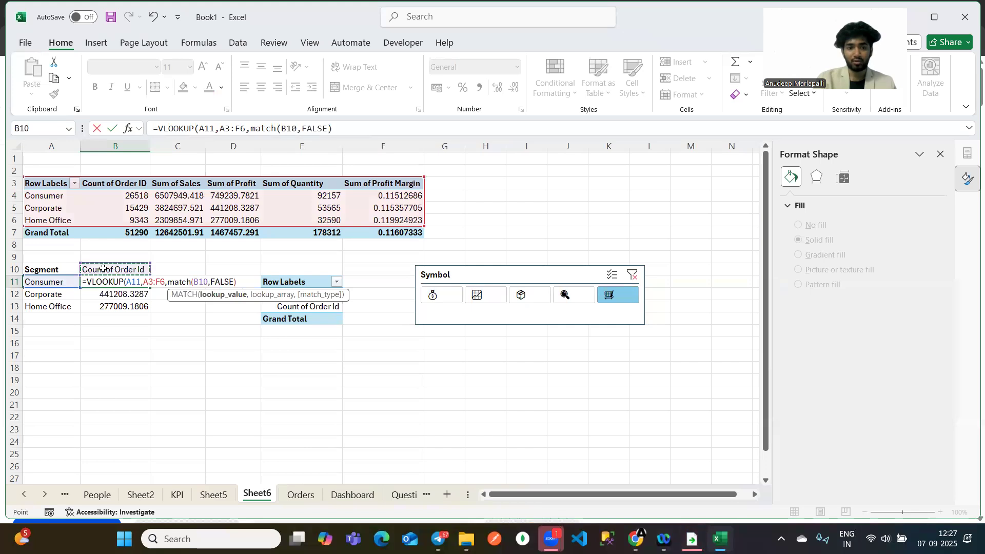
key("F4")
type(",")
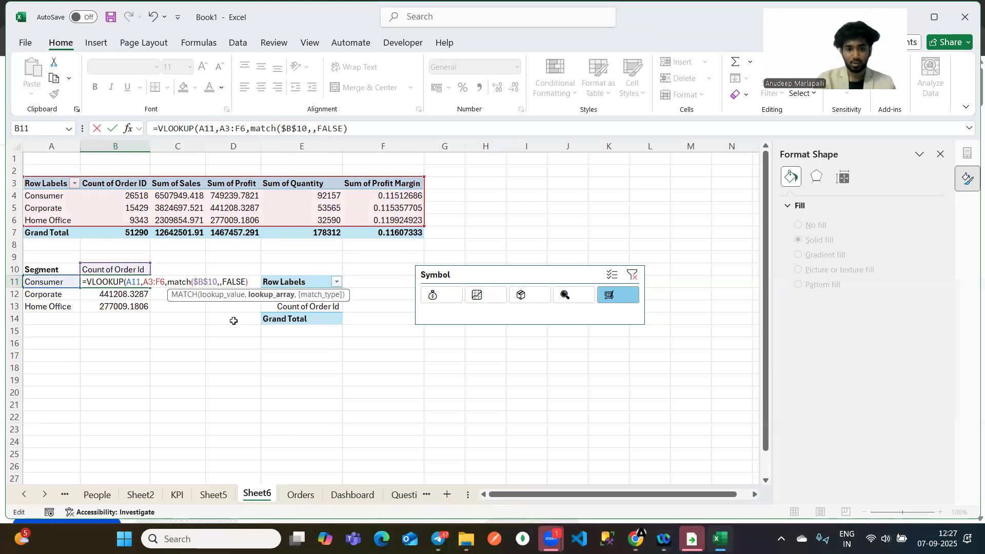
left_click_drag(47, 183, 380, 183)
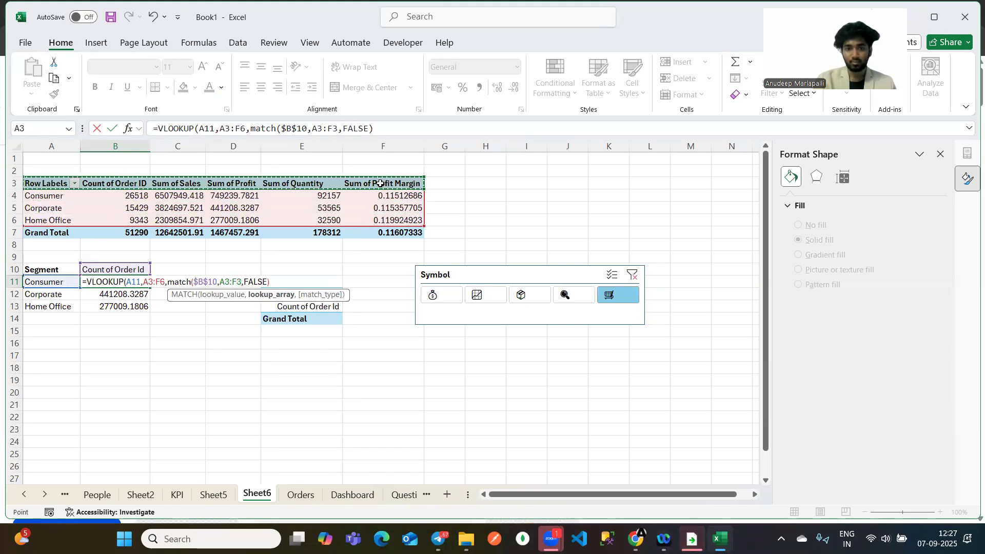
Make the MATCH range in B11 absolute as $A$3:$F$3 and complete the function with exact match type 0.
left_click(224, 281)
type("$")
key("Left")
key("Left")
type("$B$")
key("Right")
type("$")
key("Right")
type(",0")
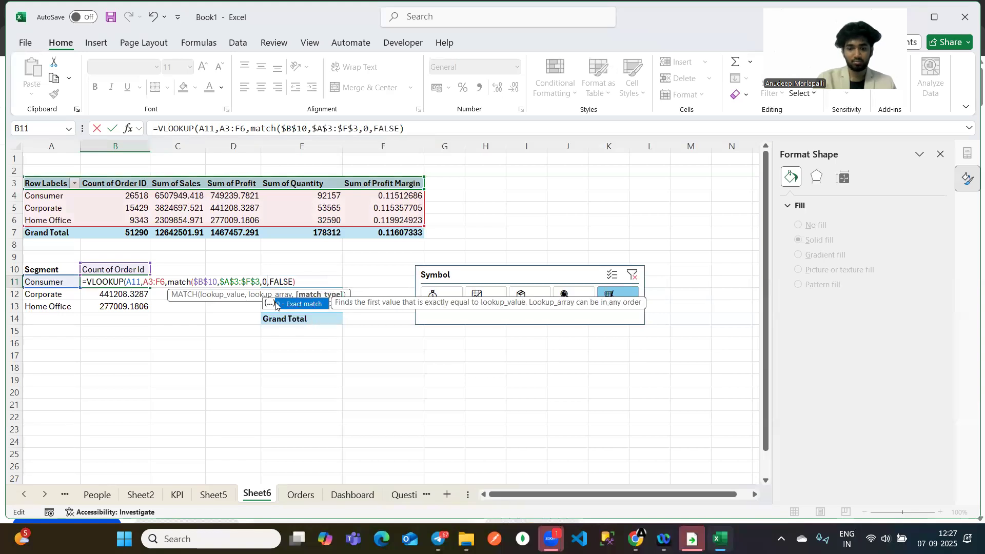
type(")")
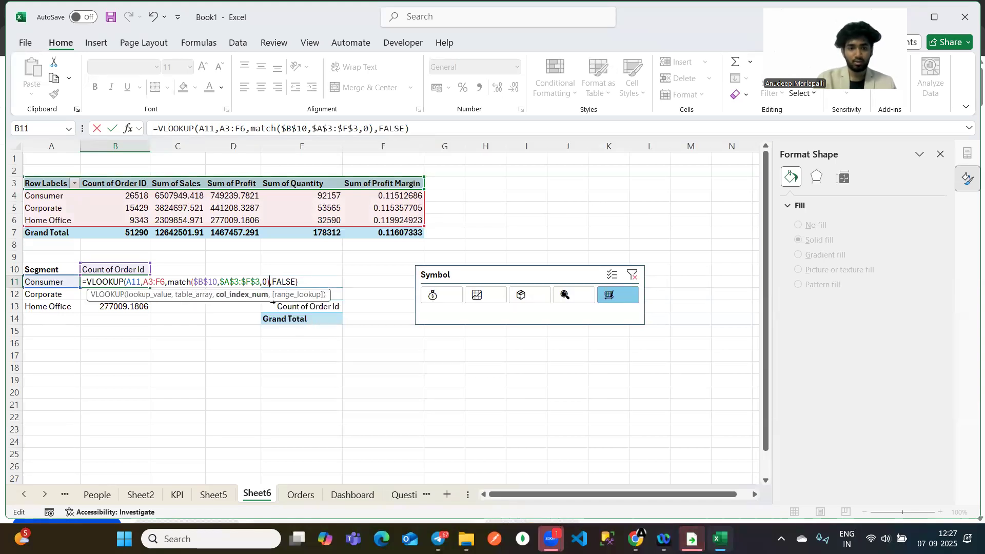
Lock B11's VLOOKUP table range as $A$3:$F$6 and fill the formula down through B13.
left_click(144, 282)
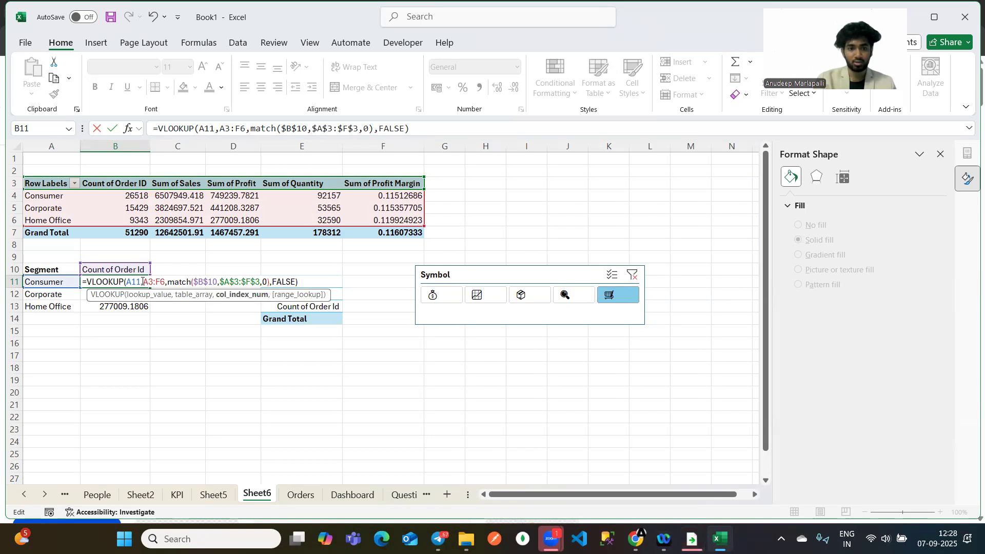
type("$")
key("Right")
type("$")
key("Right")
key("Right")
type("$")
key("Right")
type("$")
key("Return")
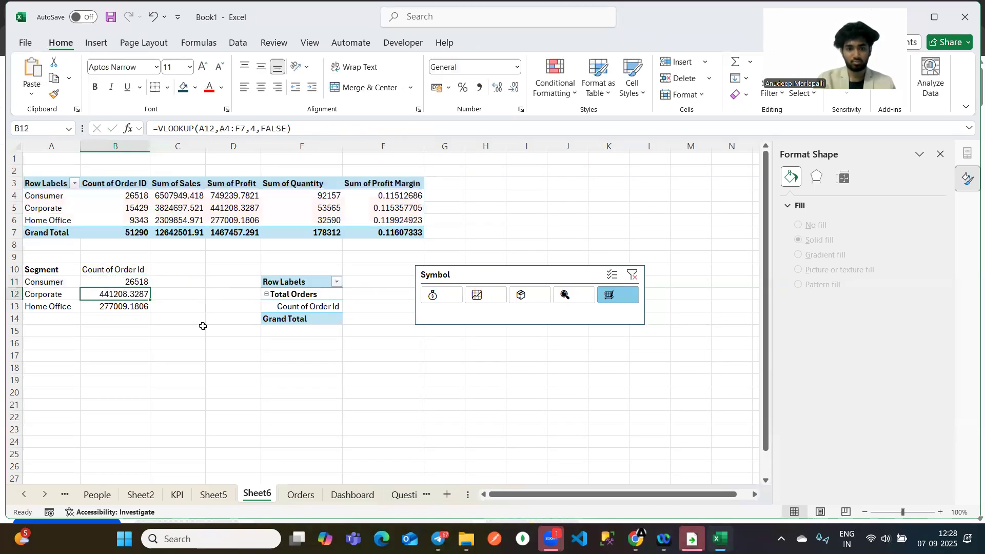
left_click(131, 280)
left_click_drag(149, 286, 149, 311)
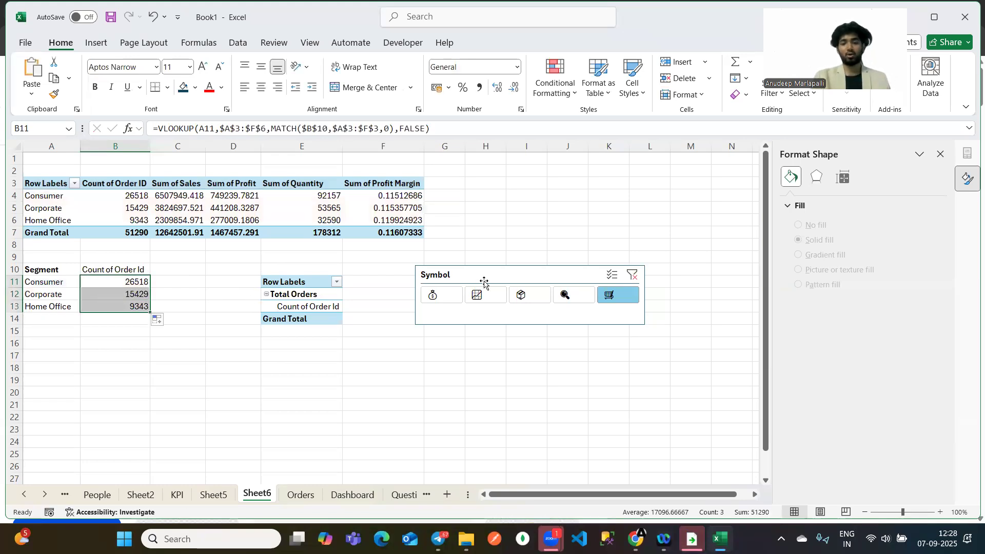
Cycle the Symbol slicer through profit, sales, quantity, profit margin and orders to check the segment values in B11:B13.
left_click(435, 296)
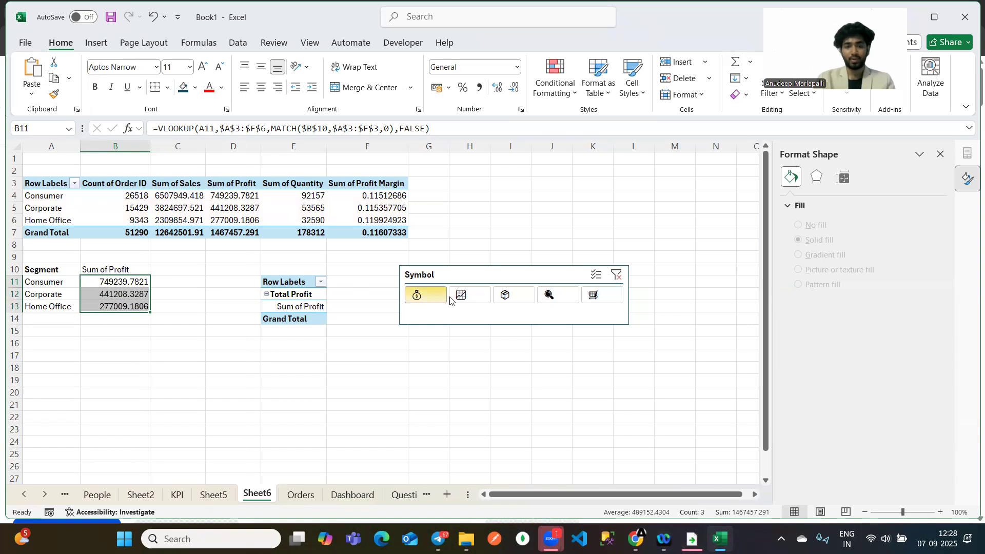
left_click(477, 297)
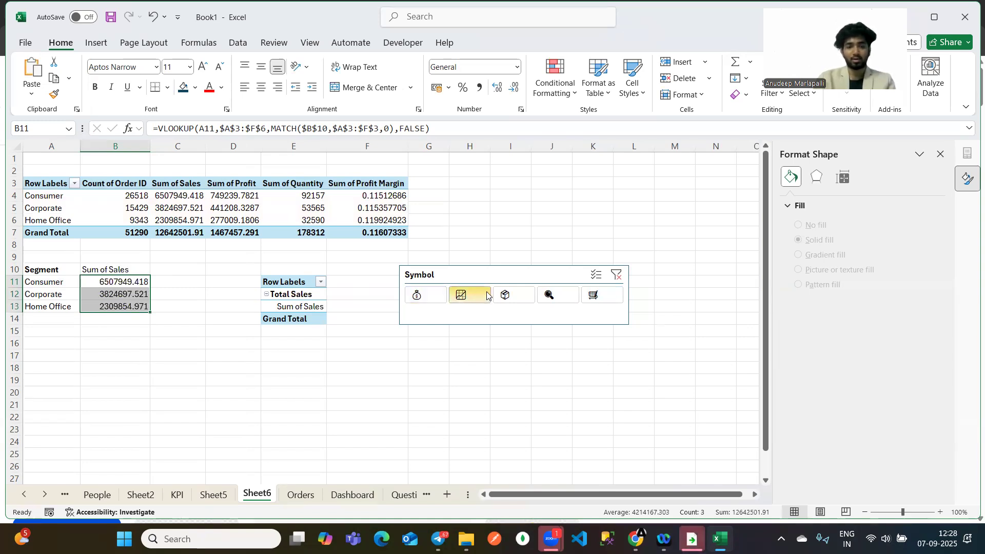
left_click(509, 296)
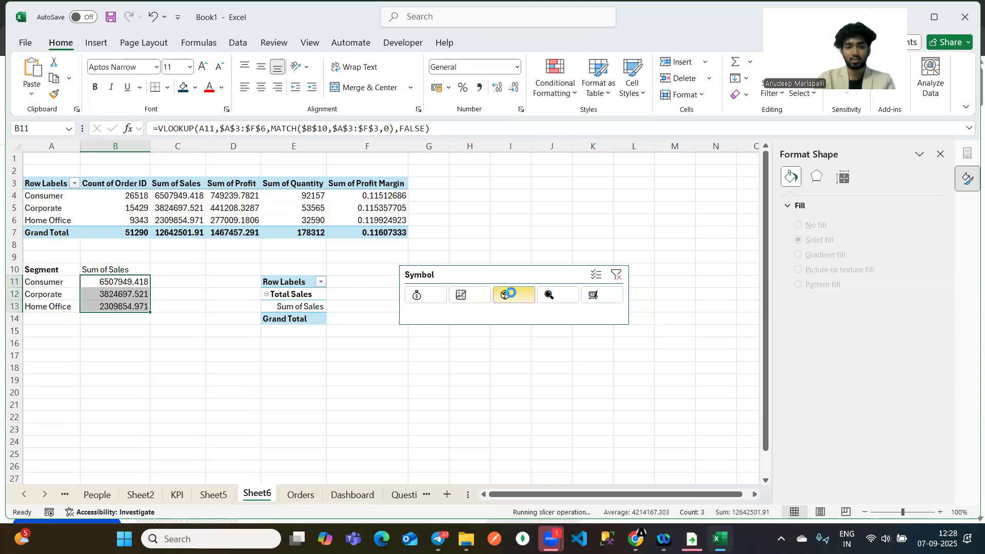
left_click(558, 296)
left_click(614, 295)
left_click(432, 295)
left_click(460, 294)
left_click(235, 359)
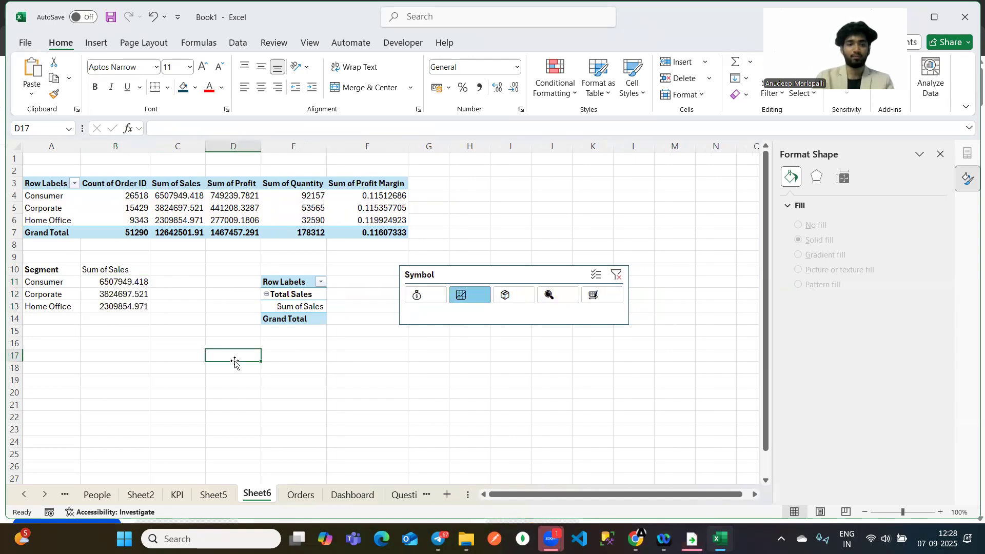
Insert a doughnut chart from the segment table A10:B13 and apply the dark gradient chart style.
left_click_drag(66, 272, 125, 307)
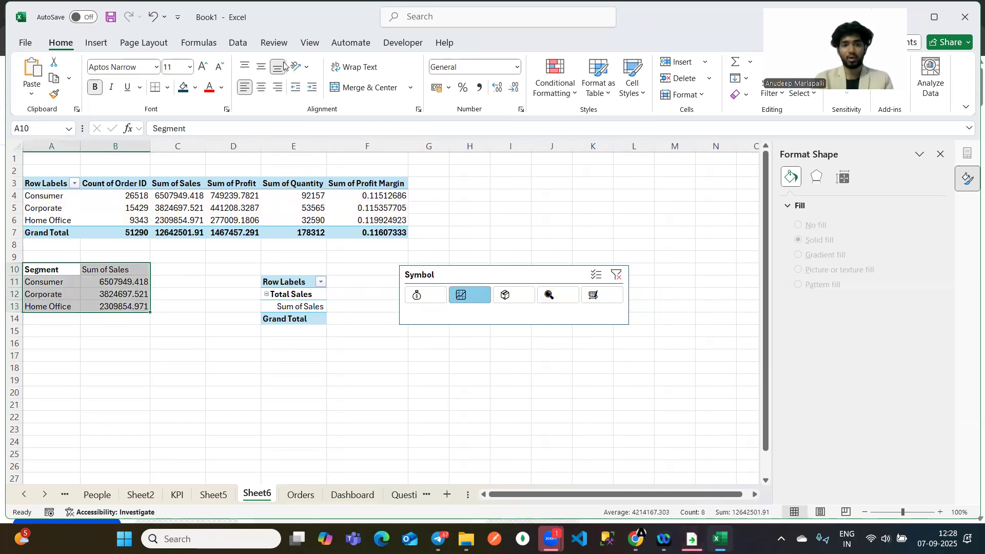
left_click(97, 43)
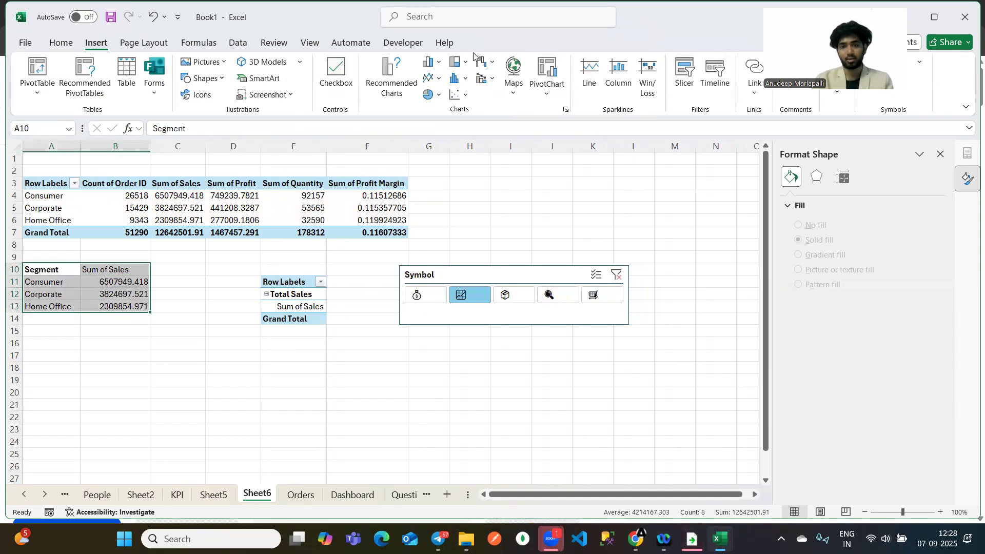
left_click(438, 96)
left_click(444, 255)
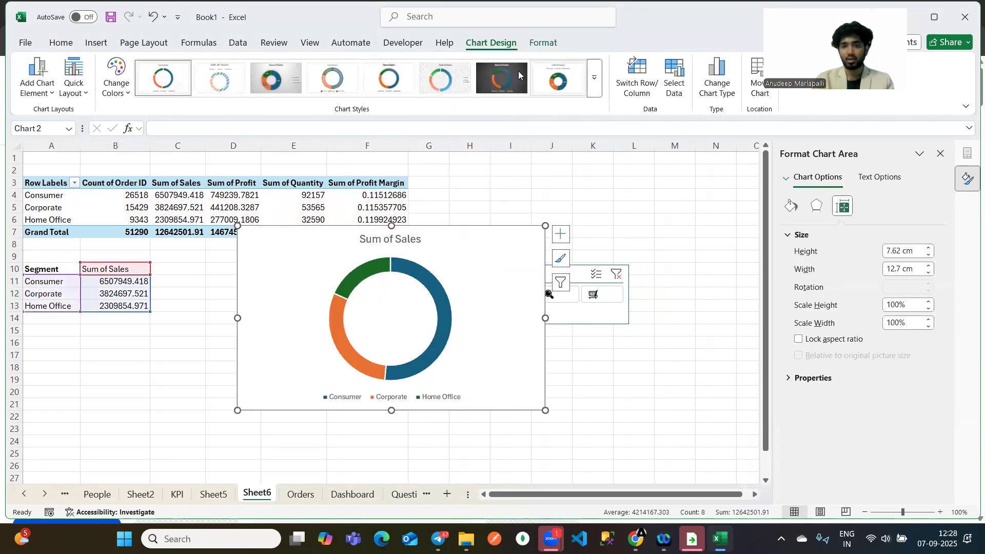
left_click(515, 73)
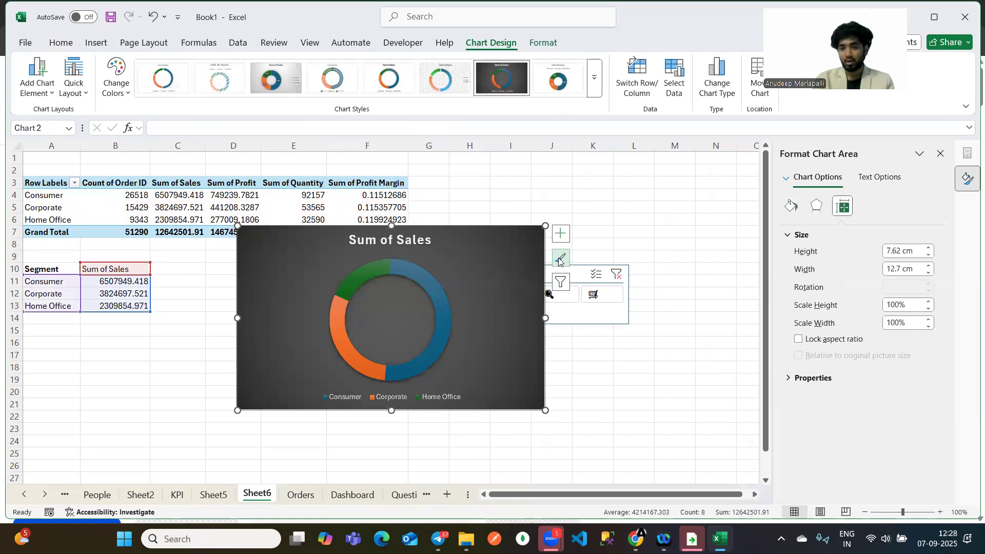
Add data labels to the doughnut chart and move each label outside the ring beside its slice.
left_click(560, 234)
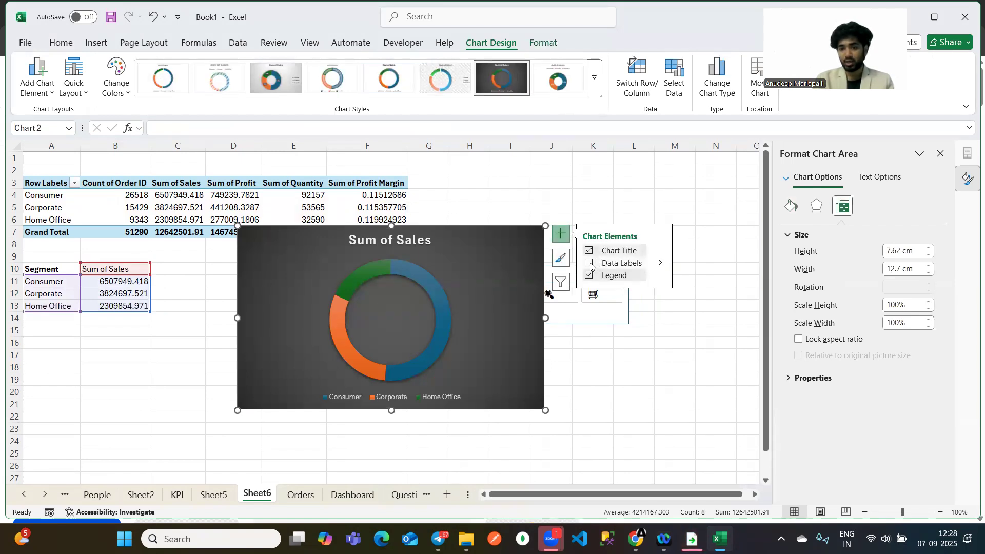
left_click(589, 263)
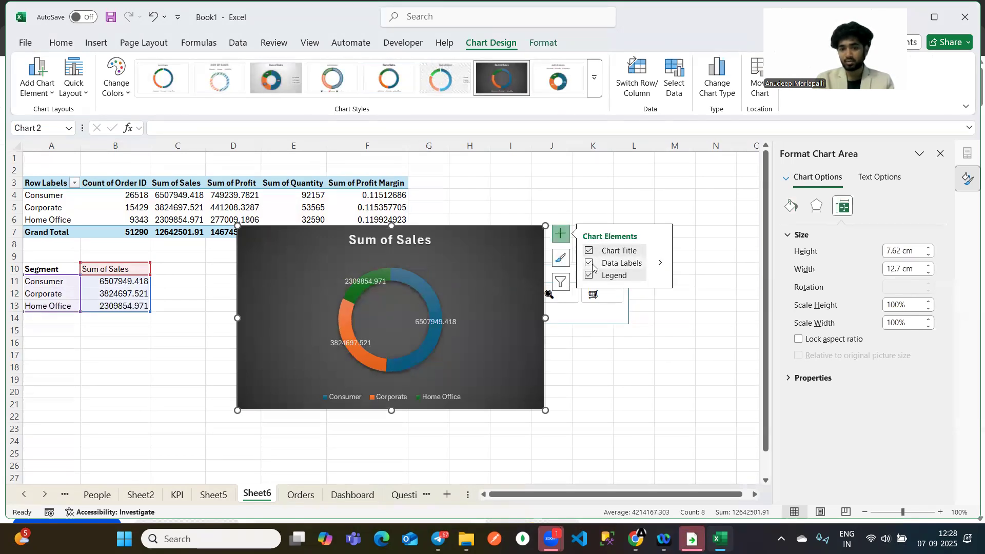
left_click(660, 263)
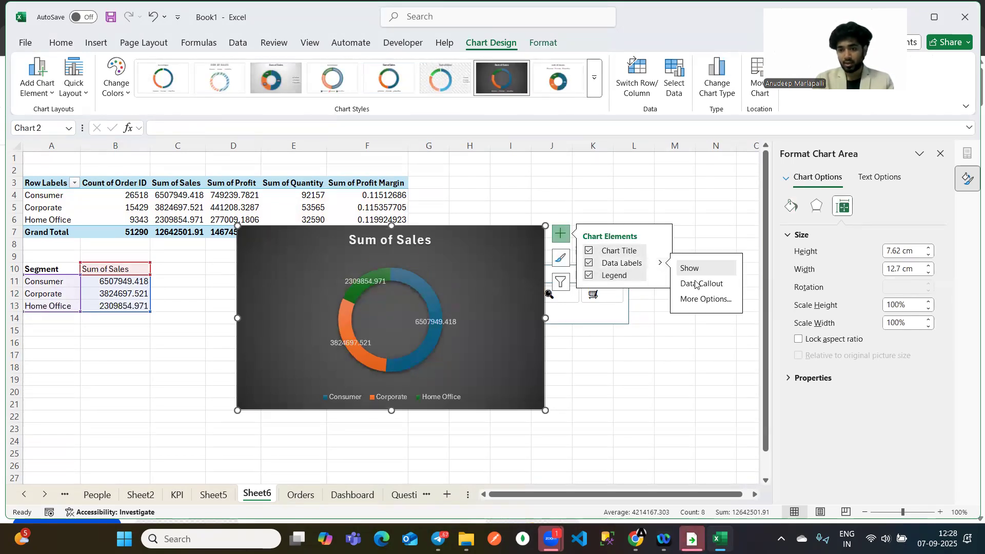
left_click(413, 319)
left_click_drag(413, 319, 486, 320)
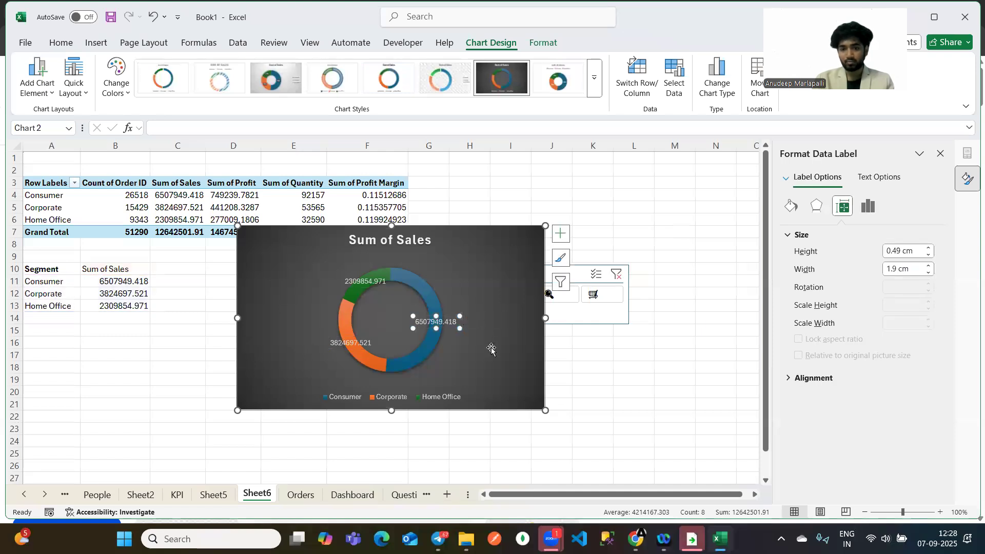
left_click(365, 288)
left_click(348, 343)
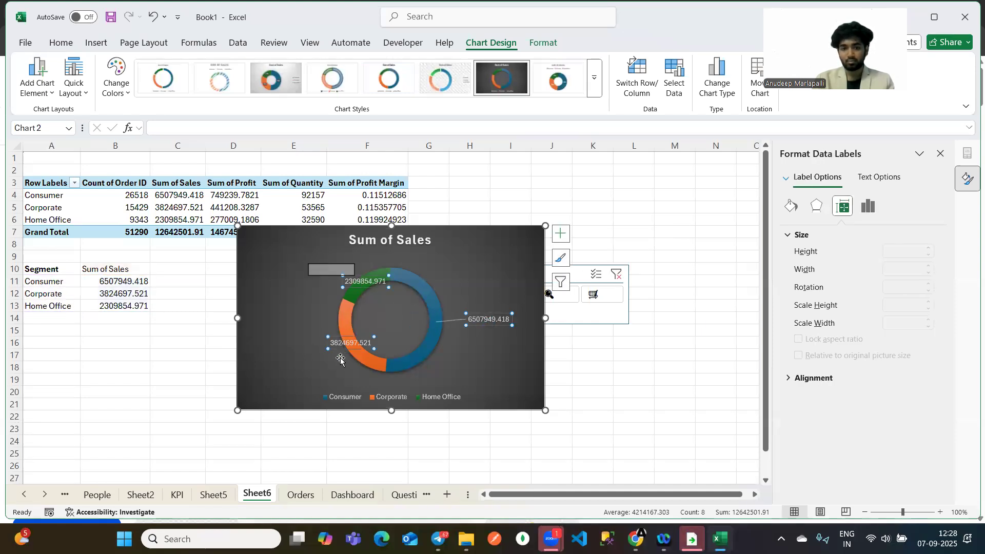
left_click_drag(282, 348, 292, 354)
left_click_drag(356, 278, 309, 267)
left_click(557, 391)
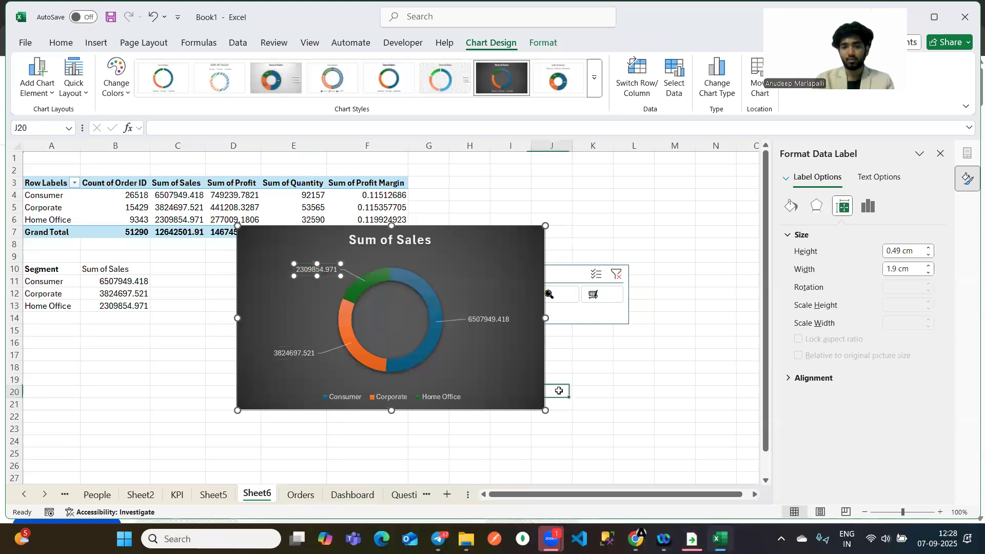
Move the doughnut chart below the segment table so it clears the Symbol slicer.
left_click(289, 245)
left_click_drag(227, 269, 162, 342)
scroll(248, 199, "down", 3)
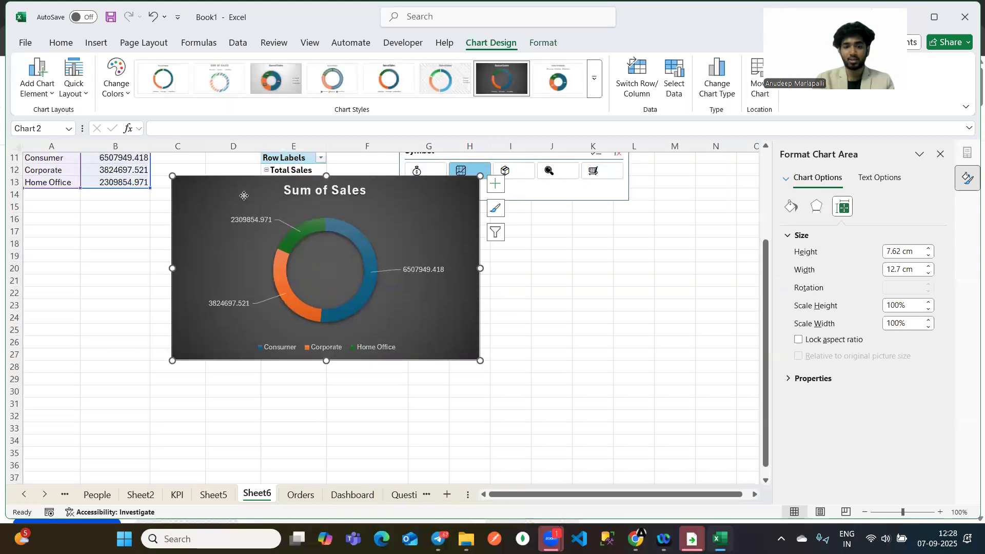
left_click_drag(245, 195, 209, 229)
Test the doughnut chart by switching the Symbol slicer through profit, quantity, profit margin and orders, ending on profit.
left_click(425, 171)
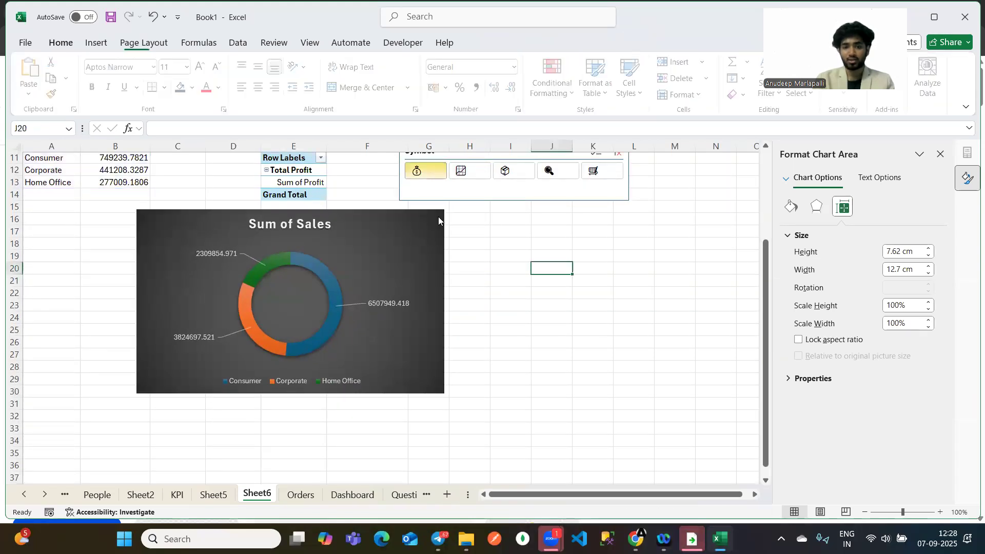
scroll(492, 222, "up", 2)
left_click(505, 216)
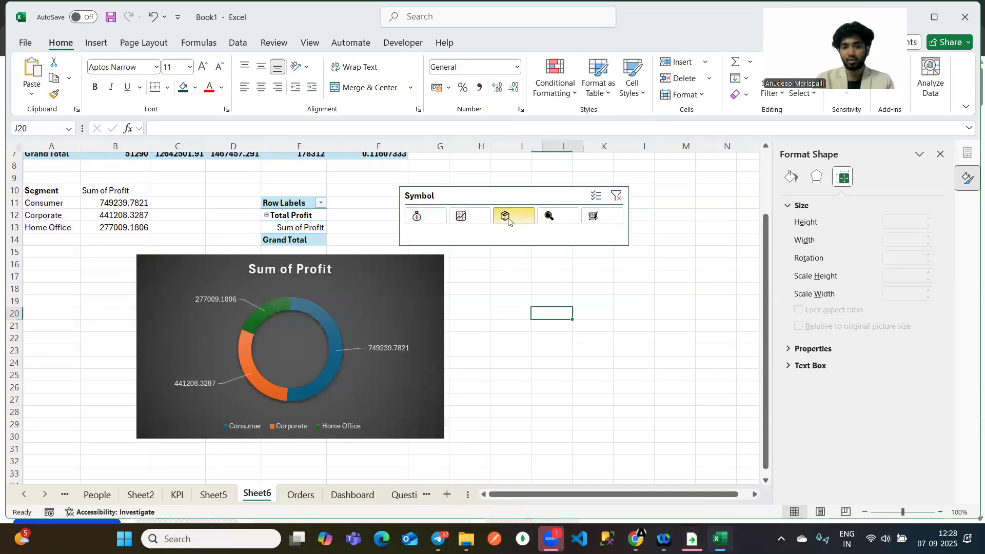
left_click(563, 217)
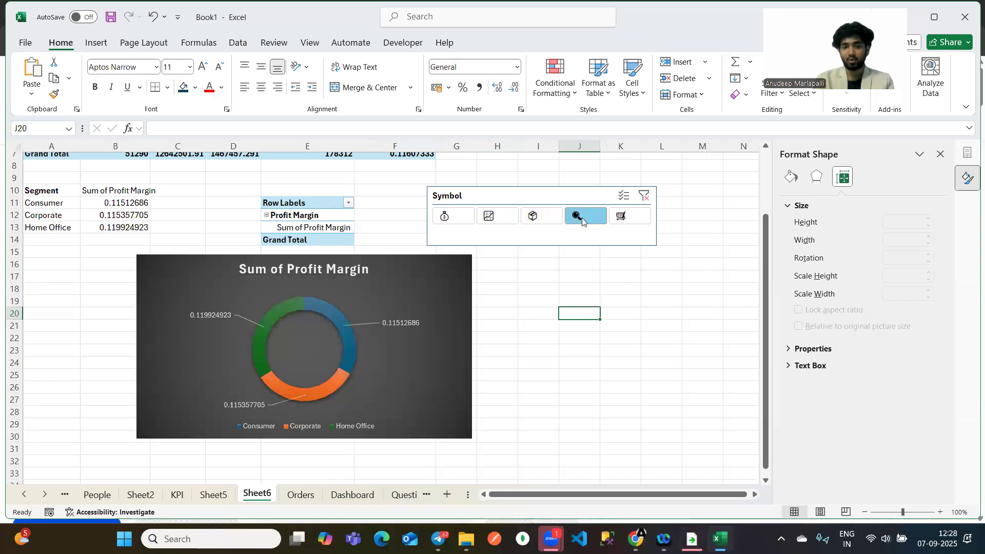
left_click(623, 216)
left_click(446, 217)
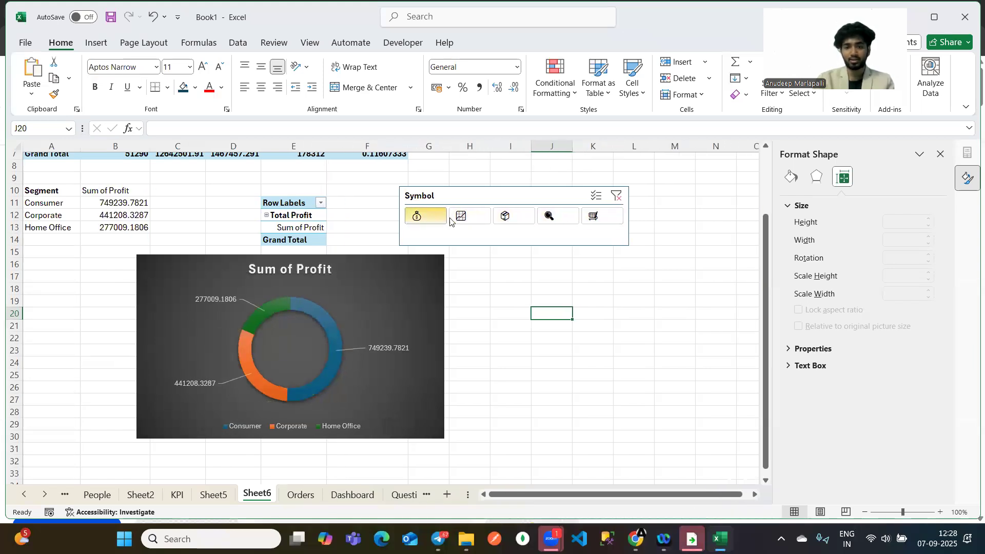
Delete the doughnut chart from Sheet6 and switch to the Dashboard sheet.
left_click(386, 270)
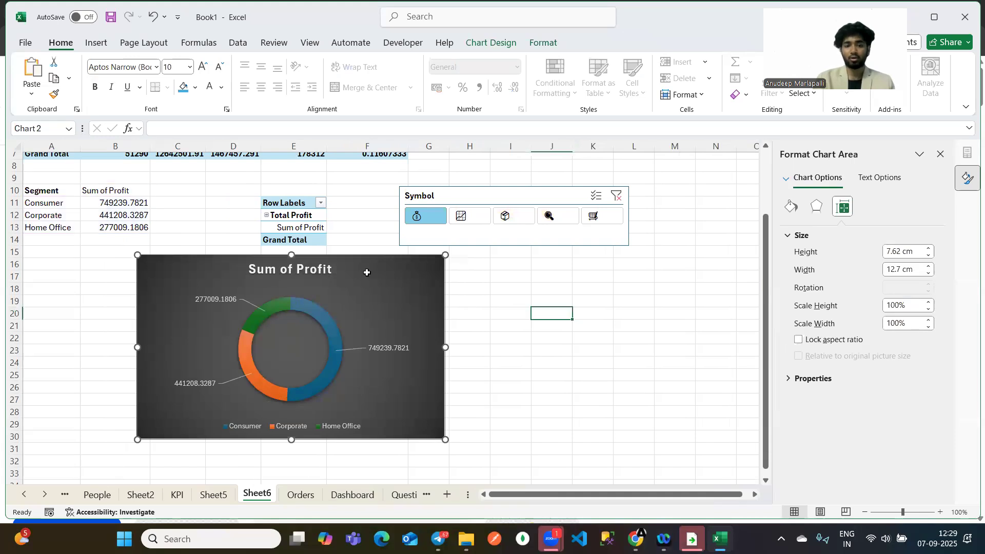
key("Delete")
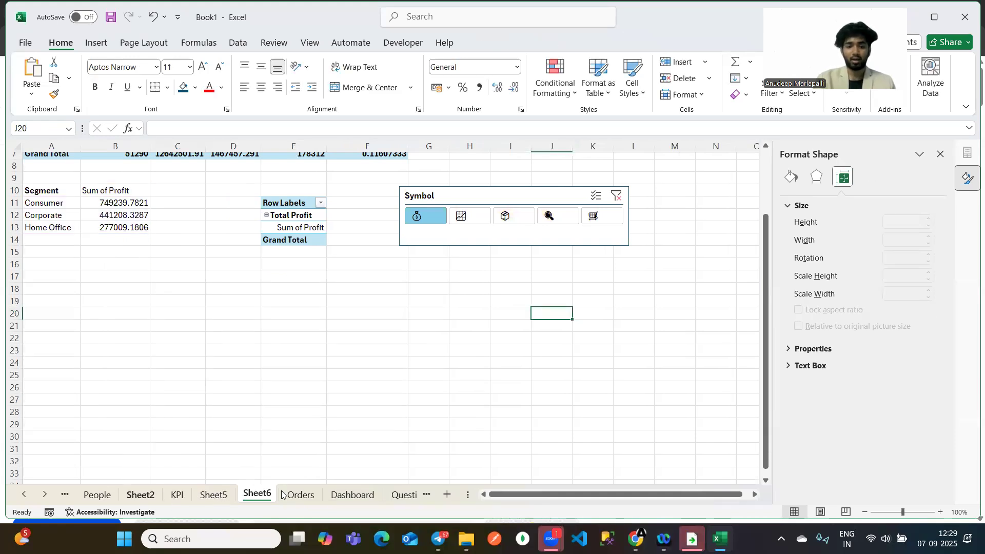
left_click(283, 494)
left_click(44, 494)
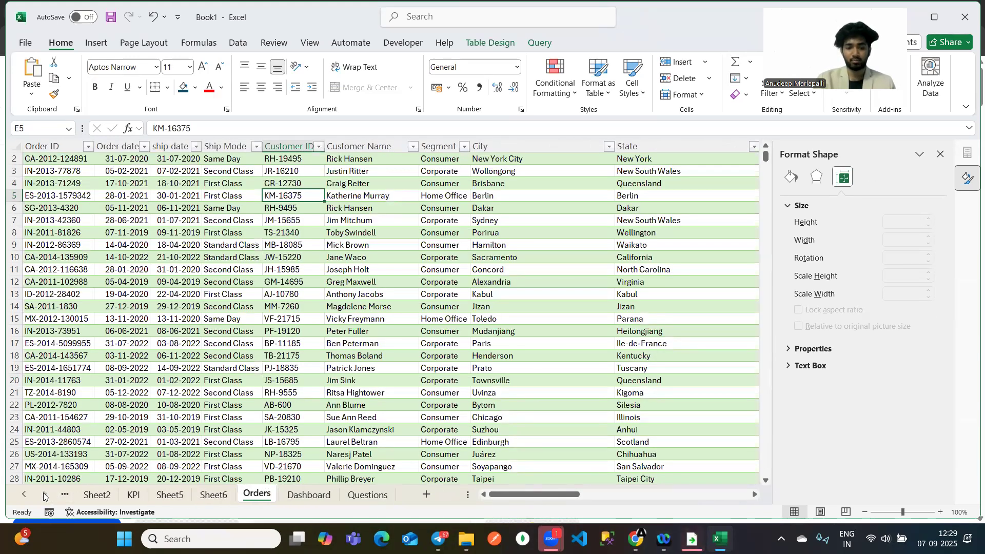
left_click(309, 494)
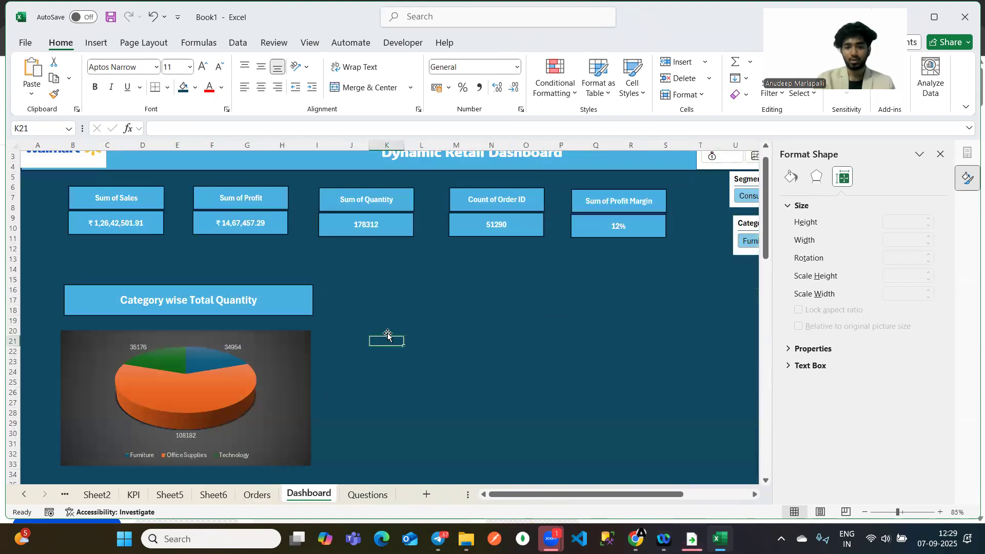
Paste the Sum of Profit doughnut chart beside the category pie chart and place a duplicate of the pie chart's title box above it.
key("ctrl+v")
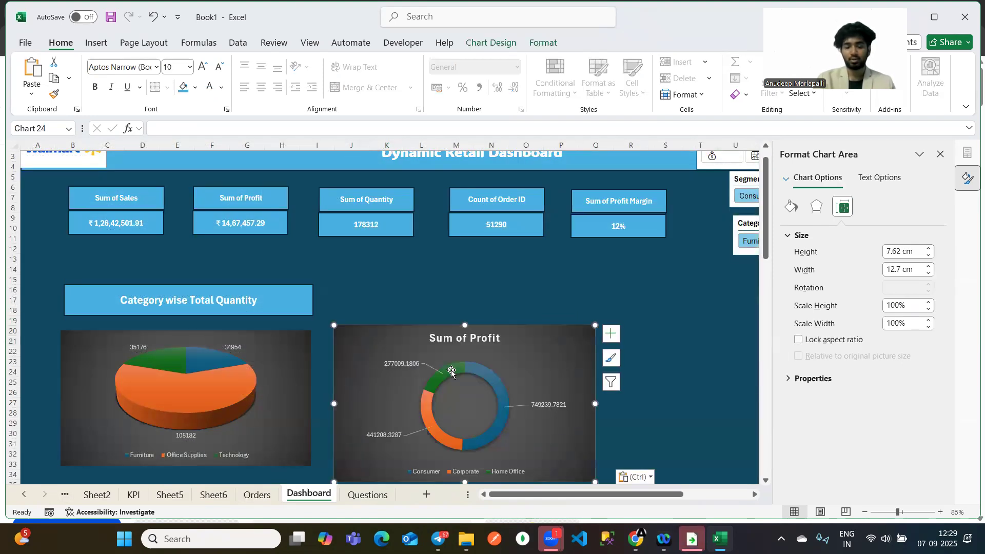
left_click(263, 294)
key("ctrl+d")
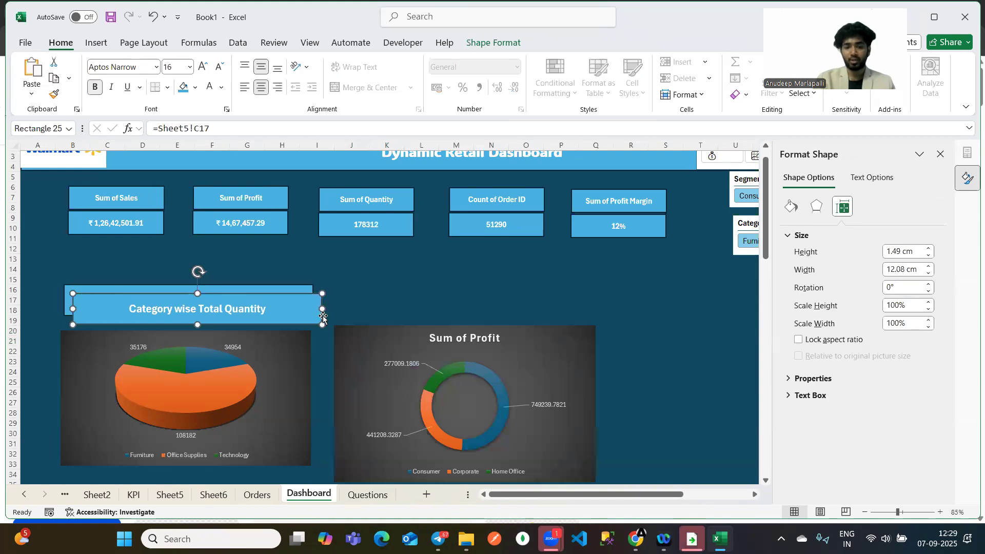
left_click_drag(267, 311, 529, 297)
Shrink the doughnut chart to about 6.72 cm high and 12.35 cm wide to match the neighbouring pie chart.
scroll(683, 342, "down", 3)
left_click(406, 311)
left_click(351, 285)
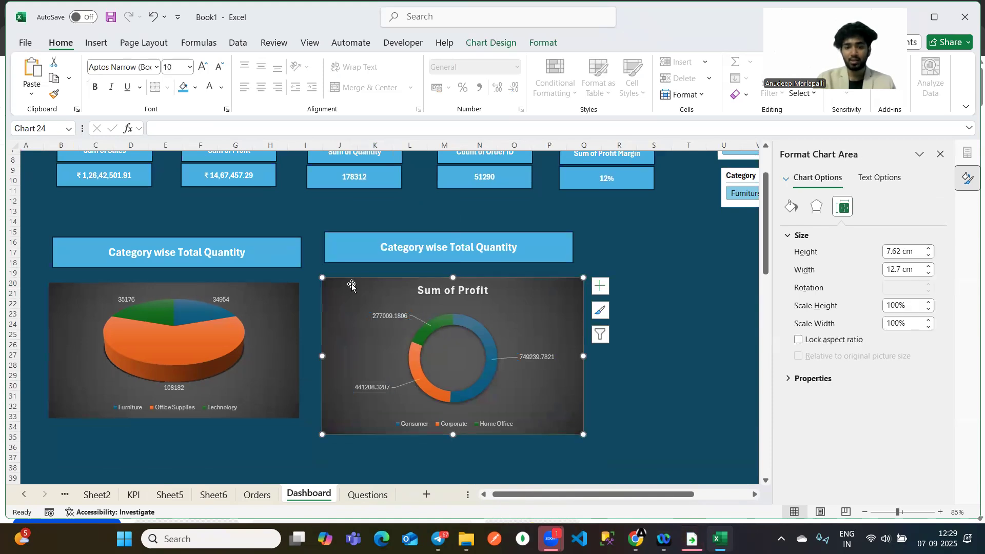
left_click_drag(582, 434, 575, 416)
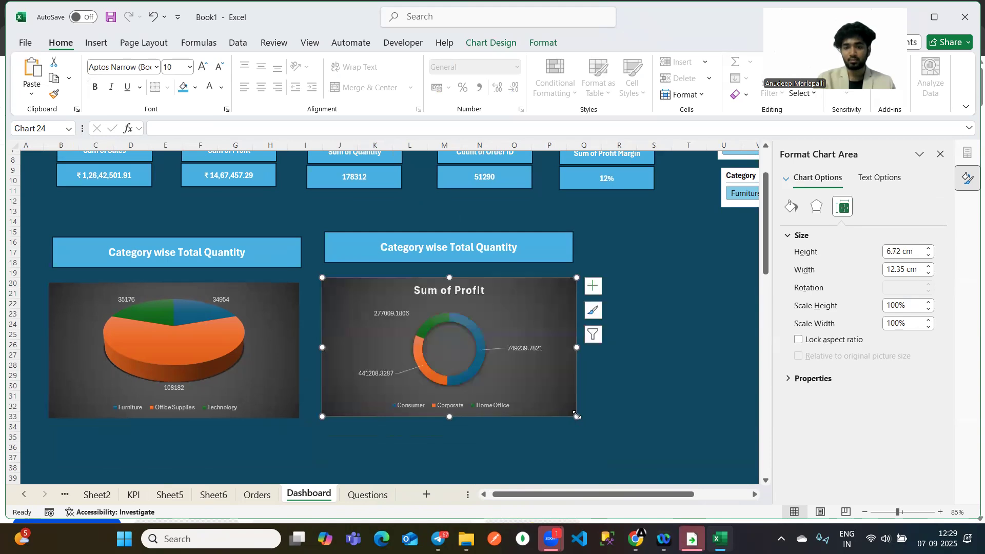
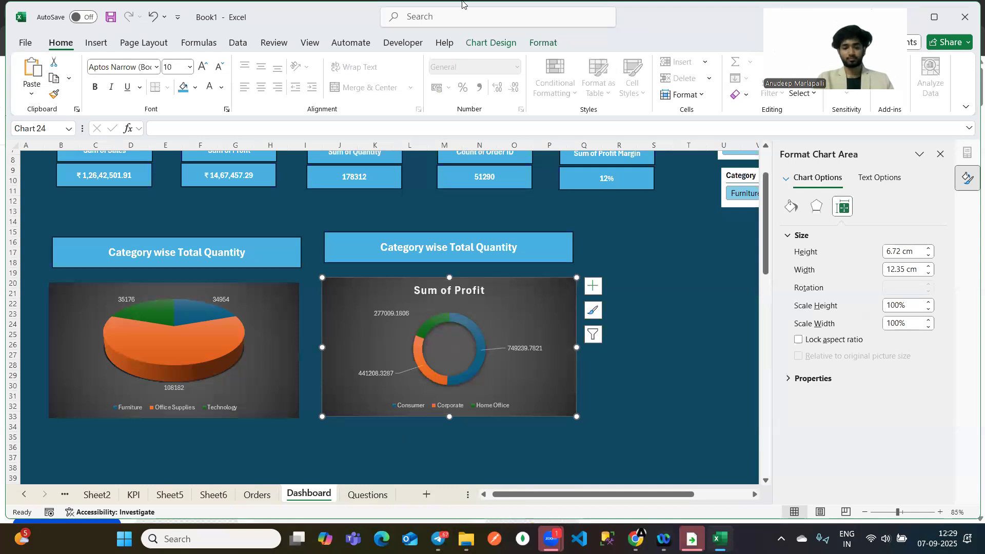
Build a dynamic chart title in cell B16 of Sheet6 with the formula ="Segment wise "&E12.
left_click(213, 495)
scroll(267, 298, "up", 2)
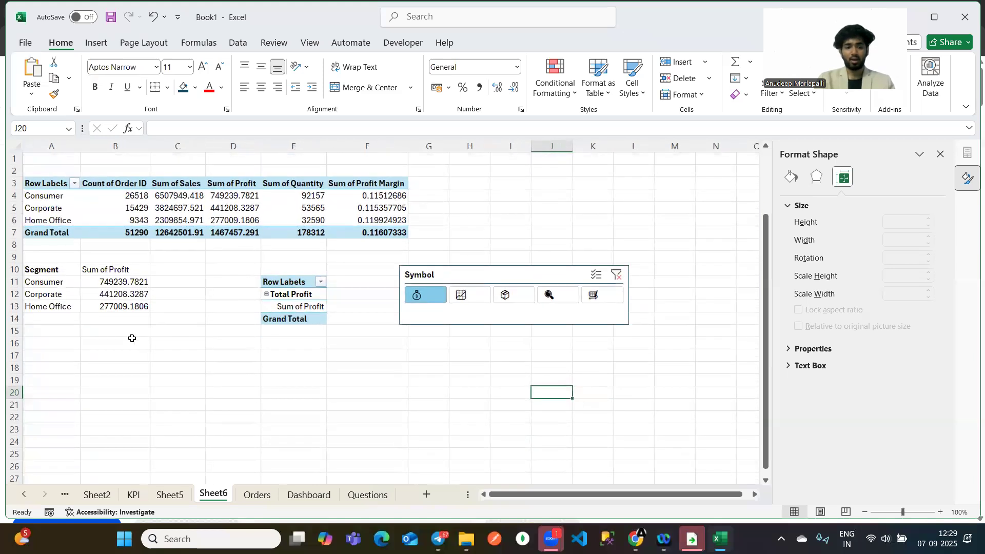
left_click(142, 350)
type("=\"S")
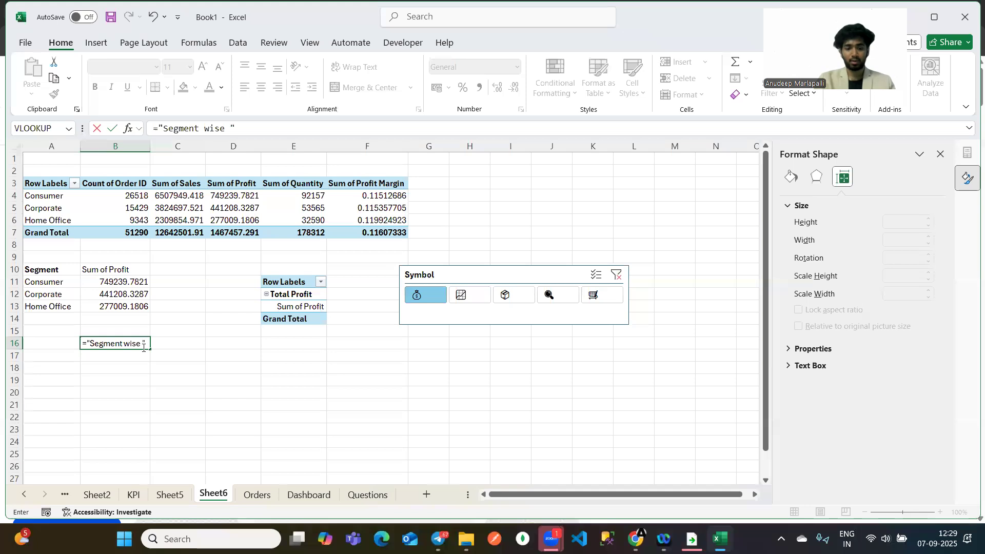
type("egment wise \"&")
left_click(293, 295)
key("Return")
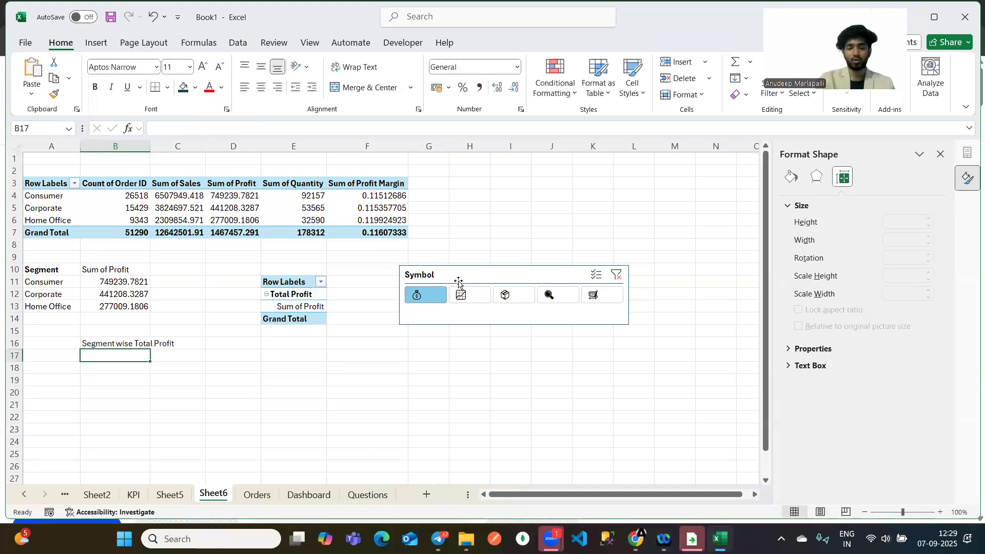
Check how the B16 title on Sheet6 responds to the sales, quantity, profit margin and orders choices of the Symbol slicer.
left_click(470, 297)
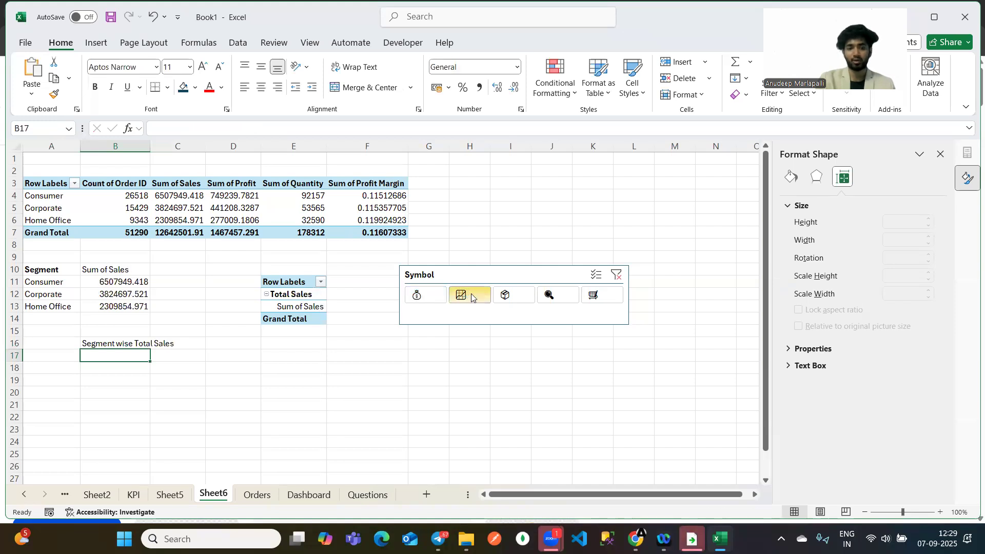
left_click(512, 296)
left_click(569, 297)
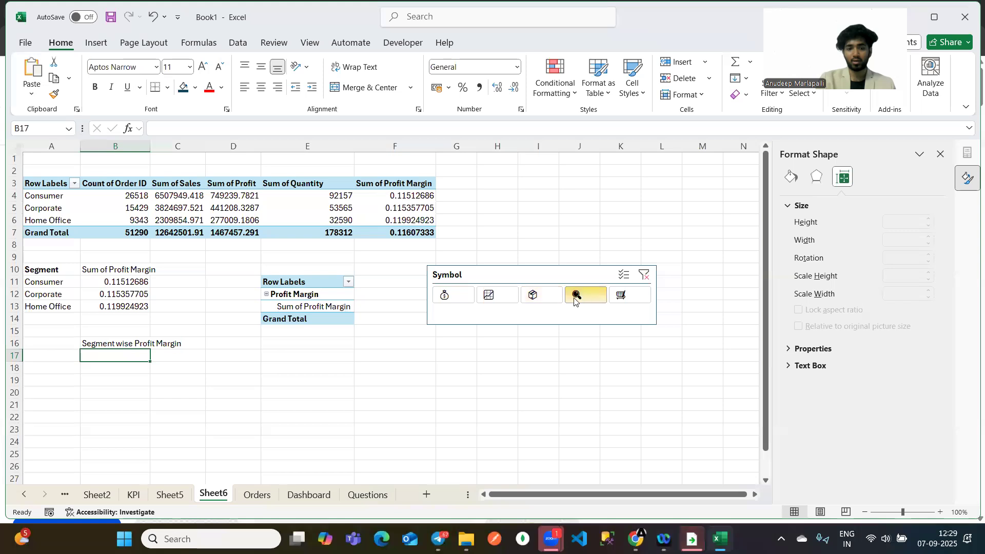
left_click(626, 299)
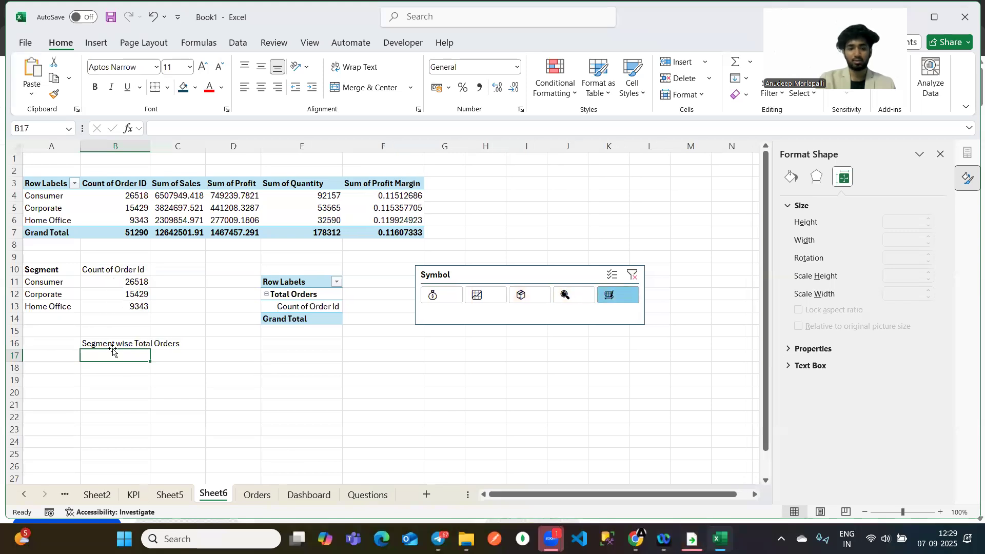
left_click(85, 339)
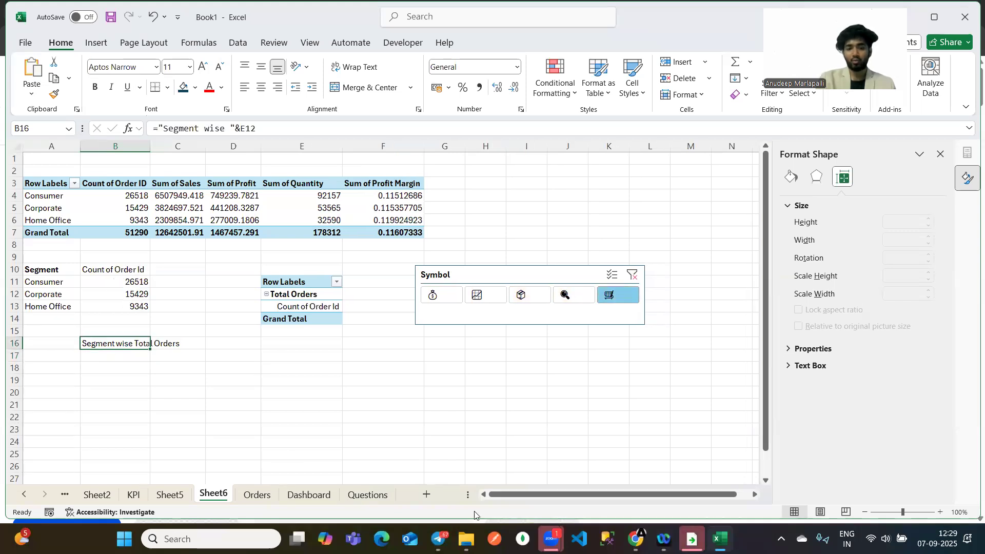
Link the title box above the doughnut chart on the Dashboard sheet to =Sheet6!B16.
left_click(292, 498)
left_click(433, 248)
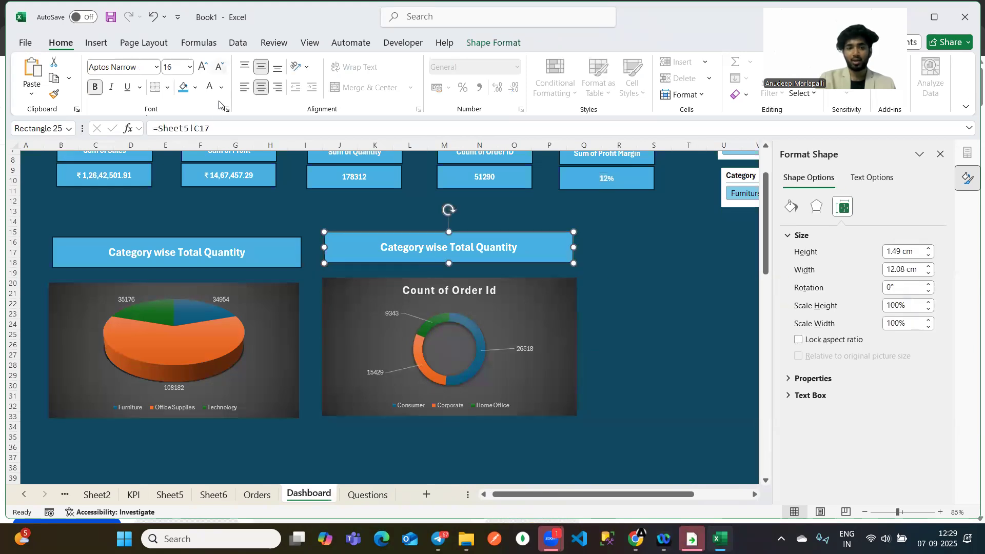
left_click(216, 127)
key("BackSpace")
key("BackSpace")
key("BackSpace")
key("BackSpace")
key("BackSpace")
key("BackSpace")
key("BackSpace")
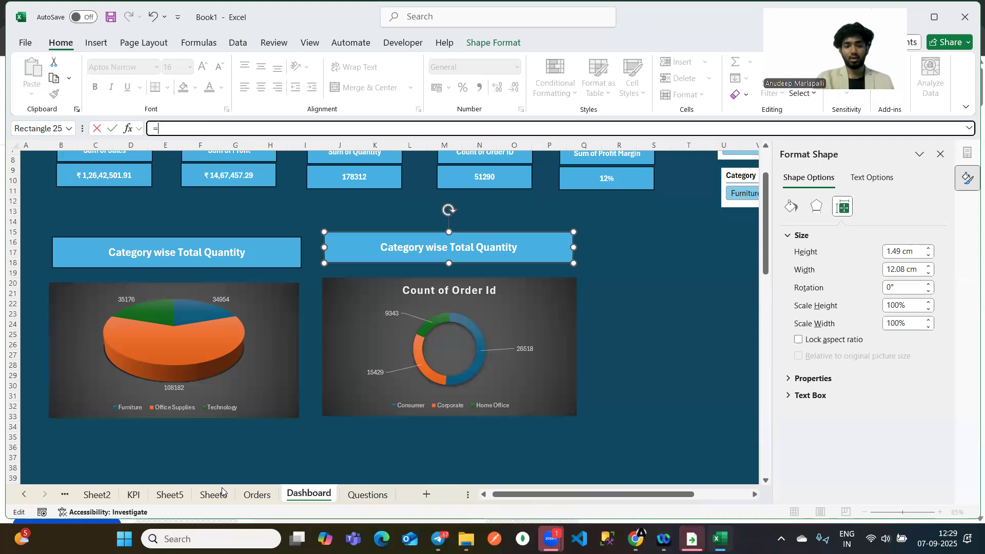
left_click(214, 495)
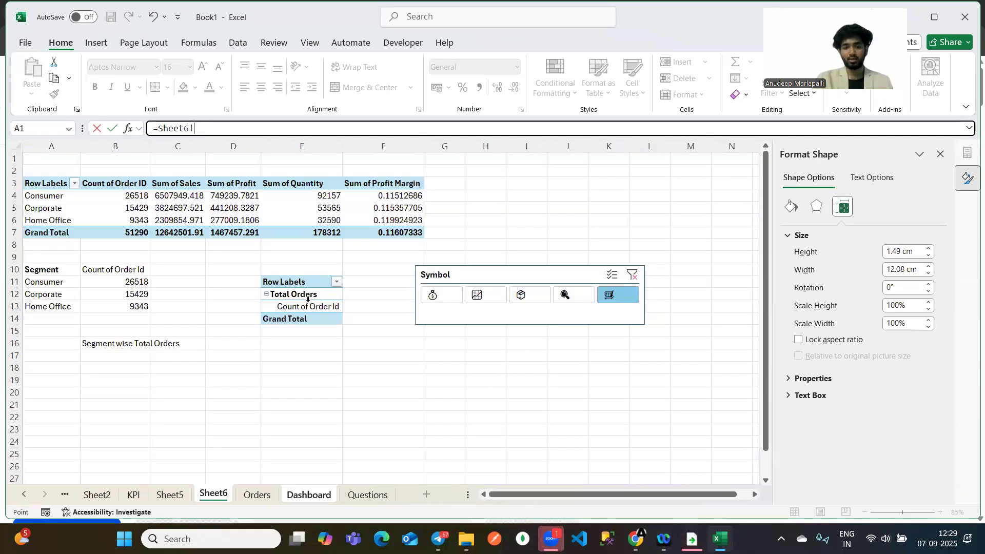
left_click(89, 343)
key("Return")
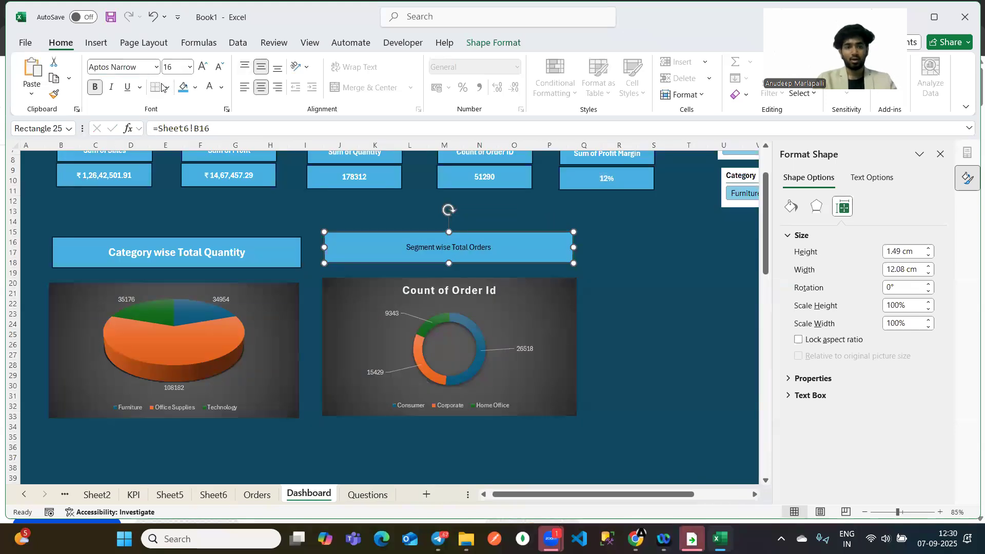
Format the doughnut chart's title text as white, bold and size 16, and close the Format Shape pane.
left_click(221, 87)
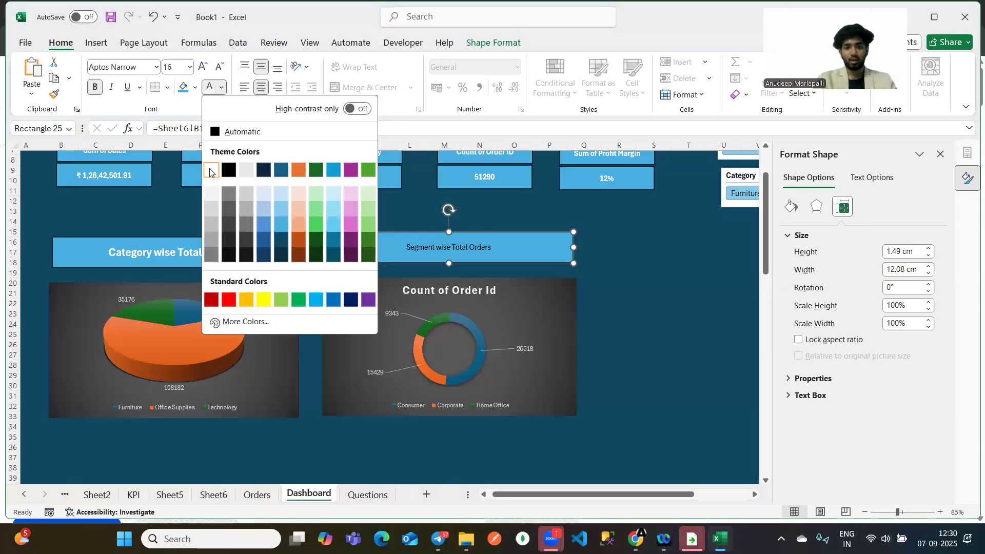
left_click(210, 171)
left_click(95, 87)
left_click(223, 88)
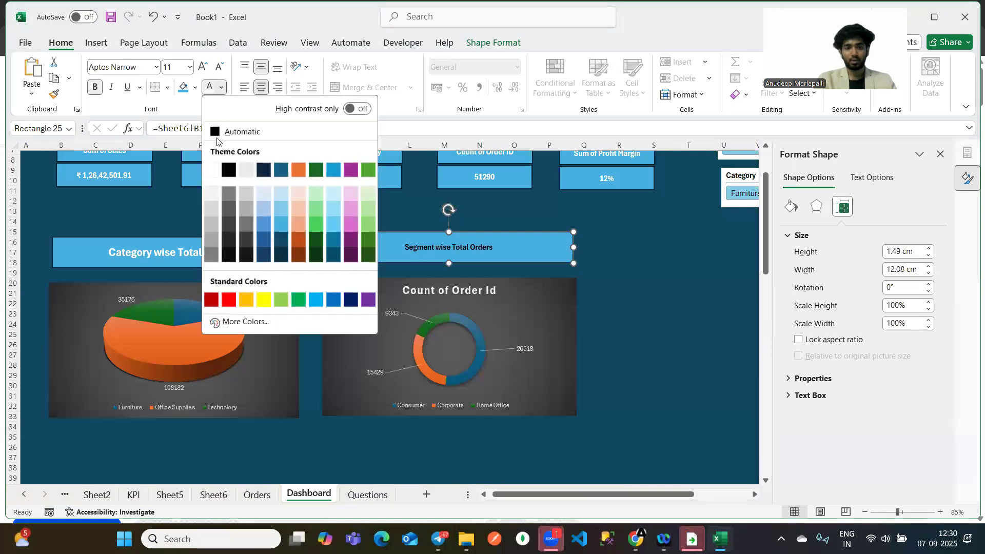
left_click(212, 171)
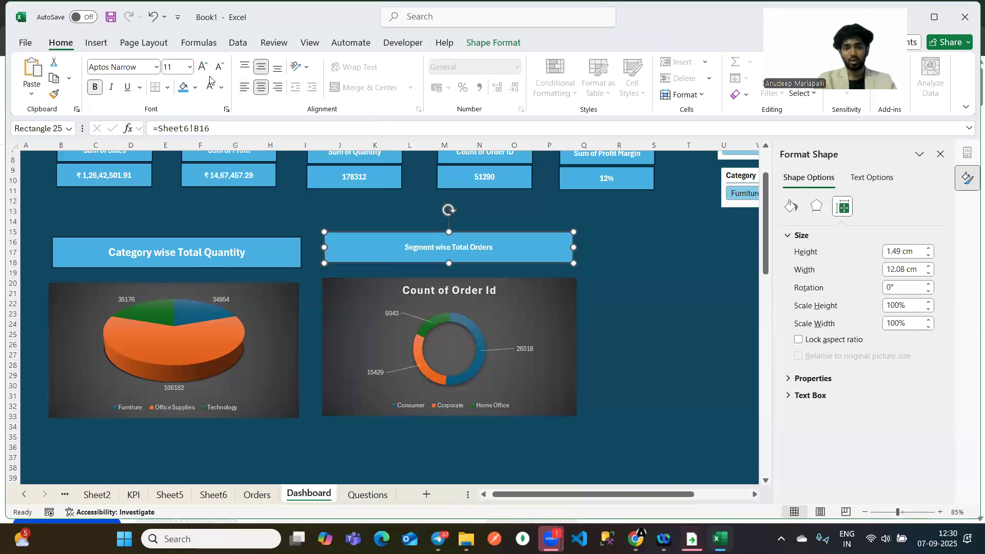
left_click(189, 67)
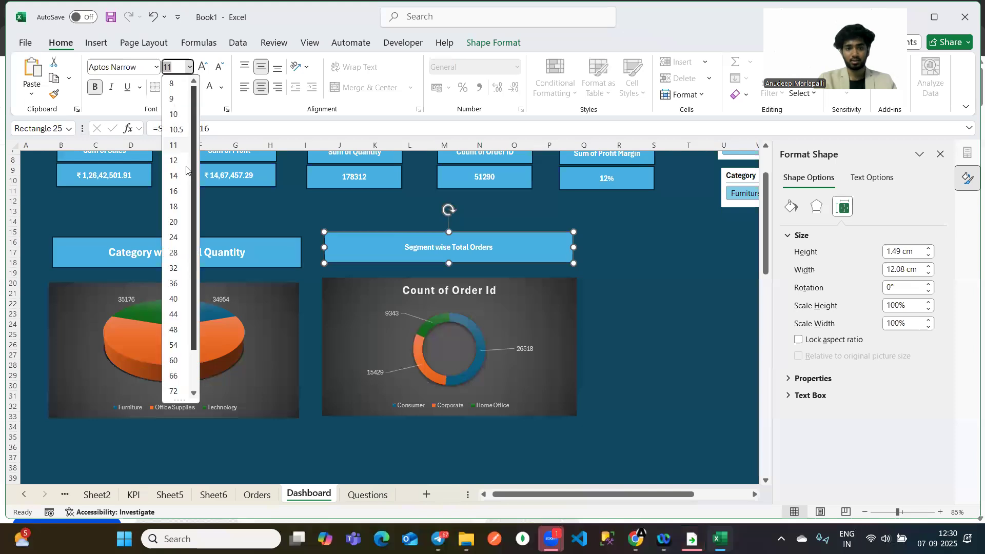
left_click(173, 191)
left_click(590, 325)
scroll(679, 344, "up", 1)
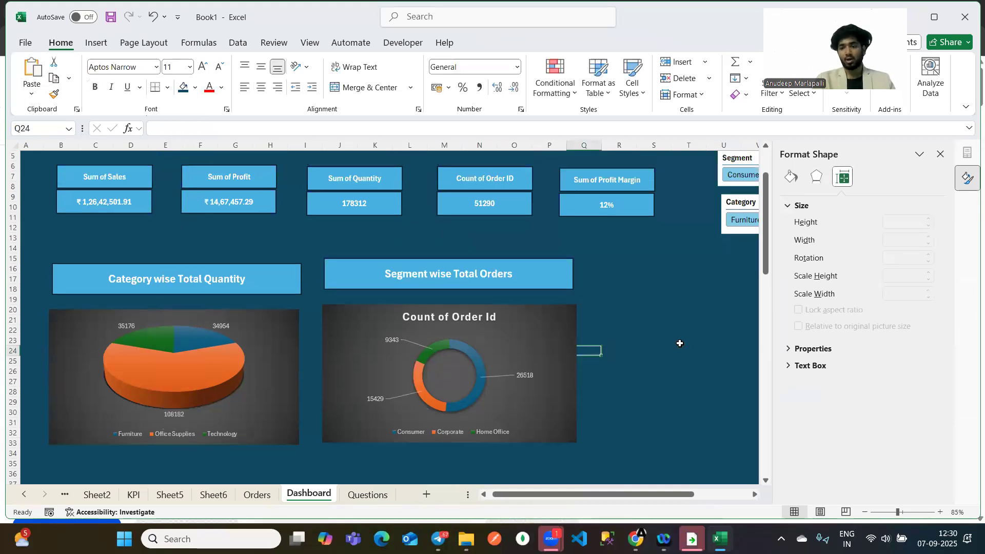
left_click(940, 154)
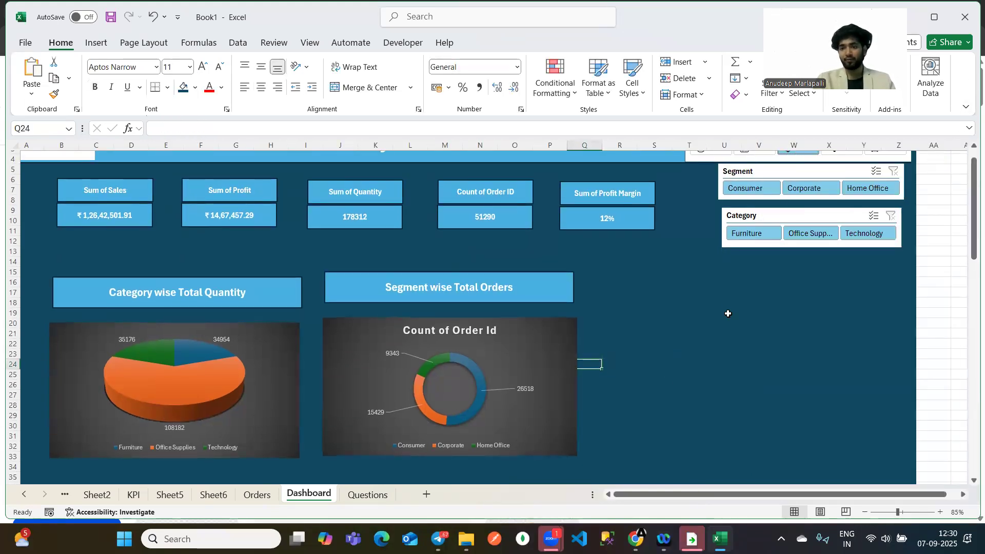
Check which dashboard charts respond to the profit, sales and quantity choices of the Symbol slicer.
scroll(728, 313, "up", 1)
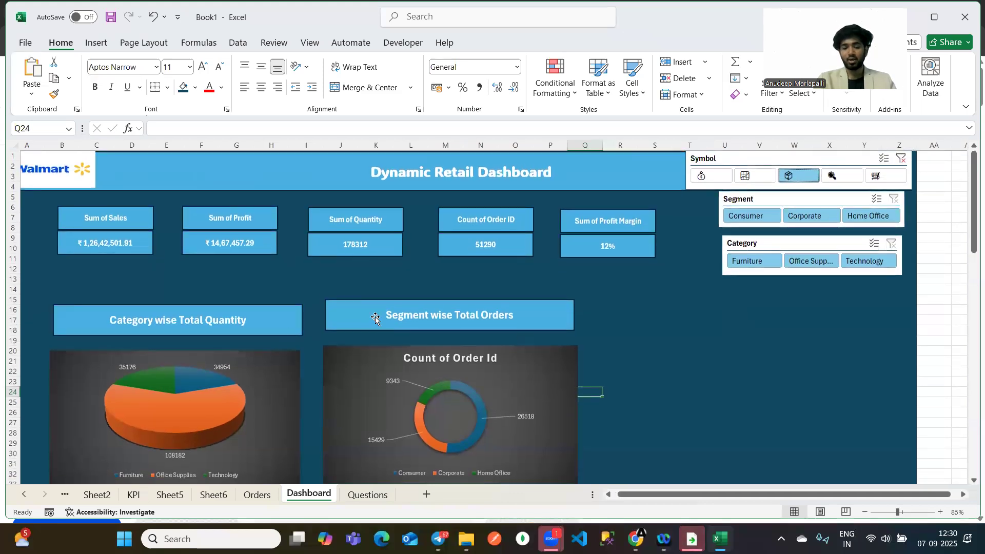
left_click(712, 178)
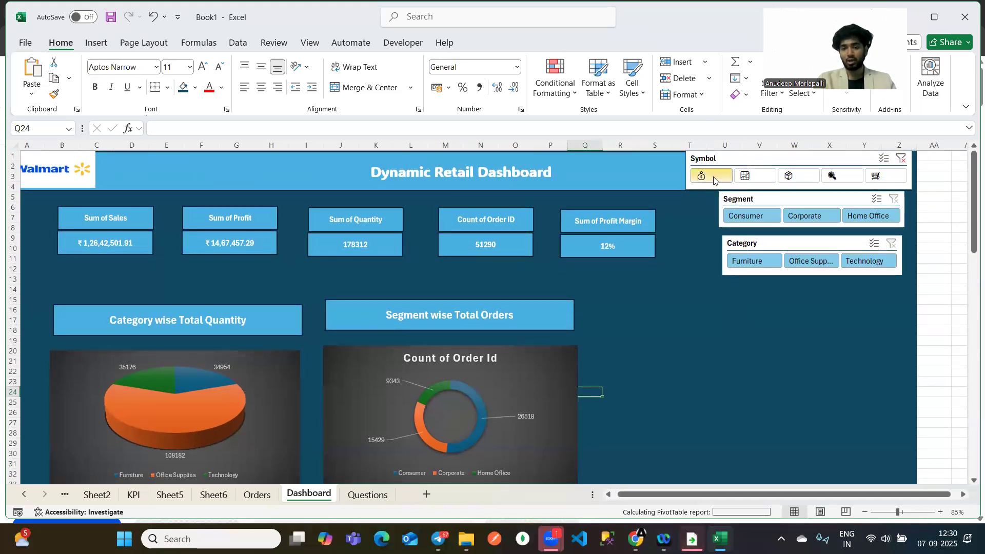
left_click(763, 176)
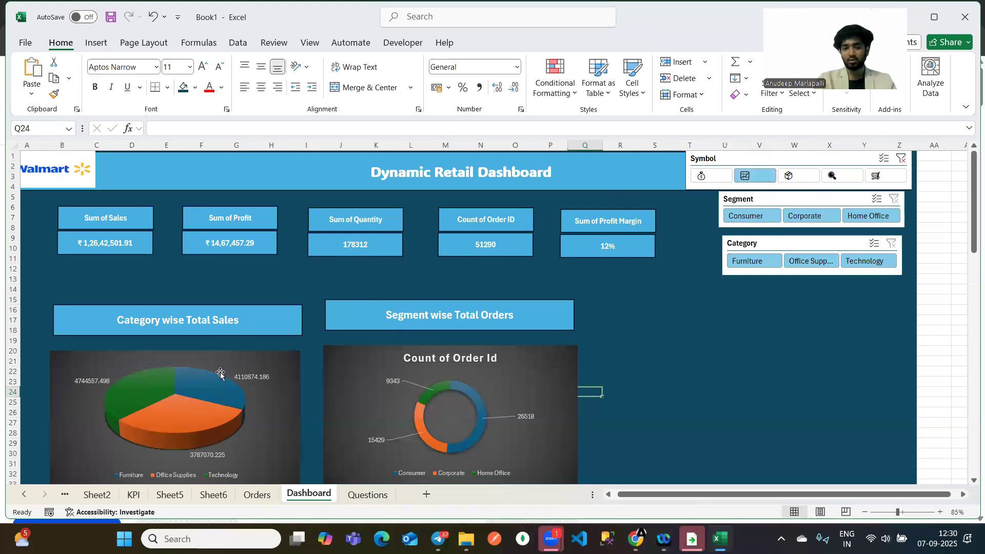
left_click(791, 176)
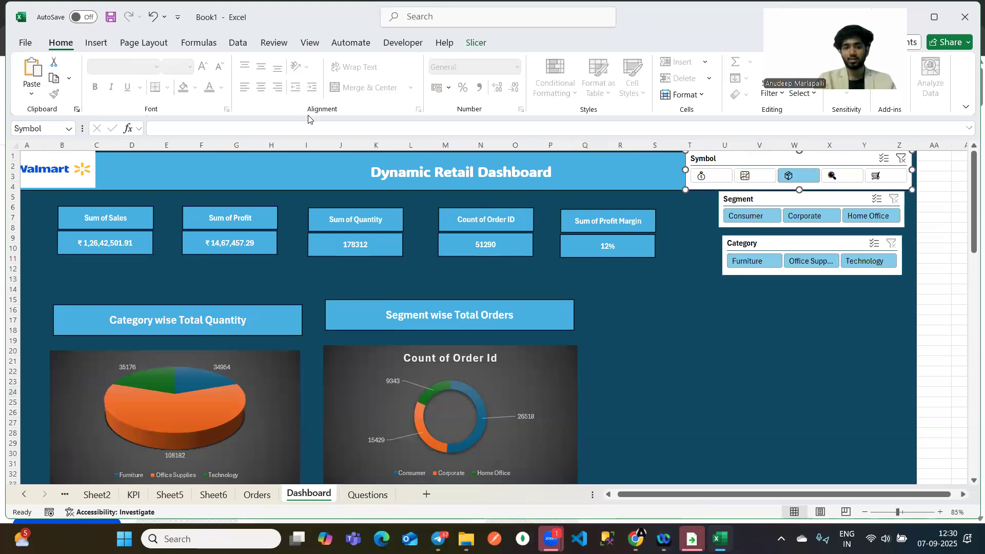
Connect the dashboard's Symbol slicer to PivotTable5 on Sheet6 through its report connections.
left_click(485, 44)
left_click(131, 82)
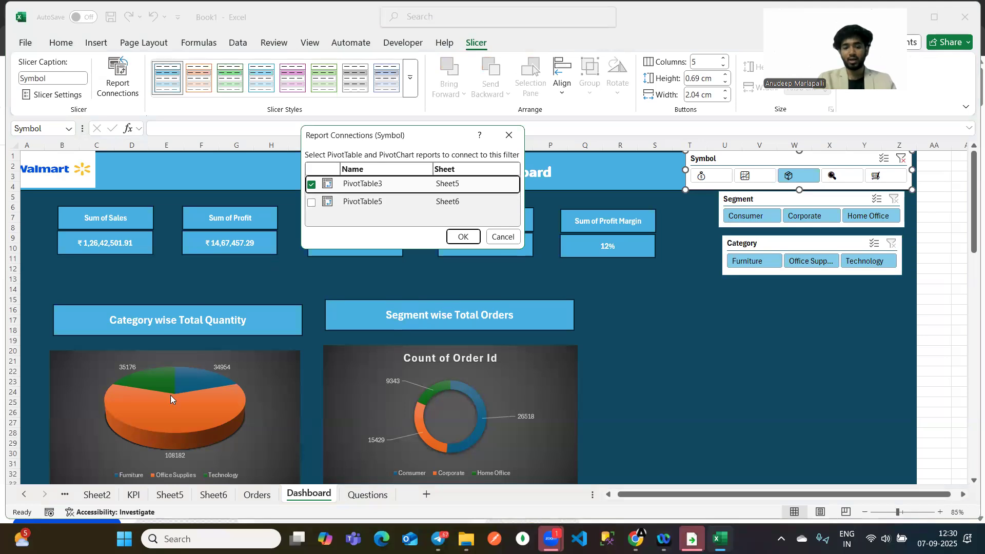
left_click(311, 202)
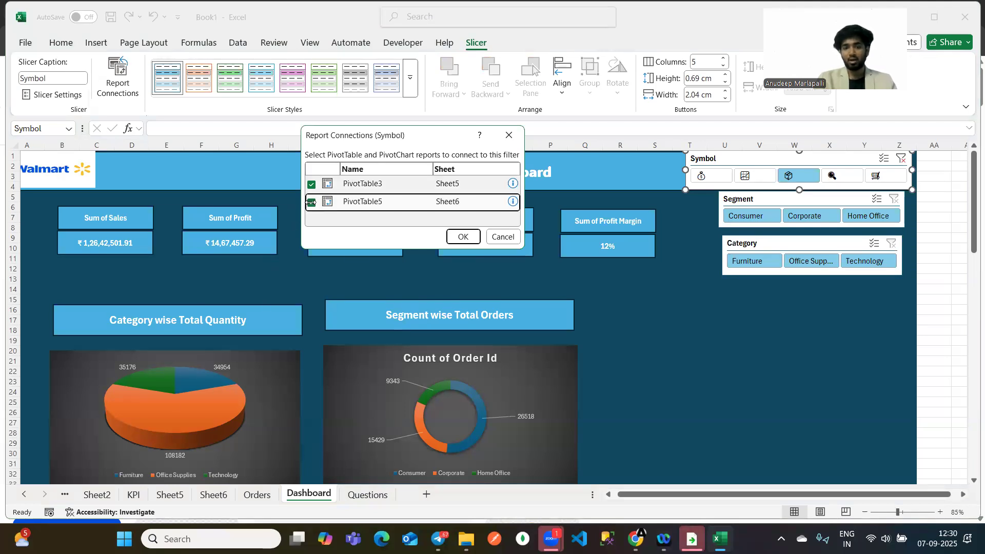
left_click(460, 236)
Test the Symbol slicer with sales, orders, profit, quantity and profit margin, examining both charts and their titles.
left_click(749, 180)
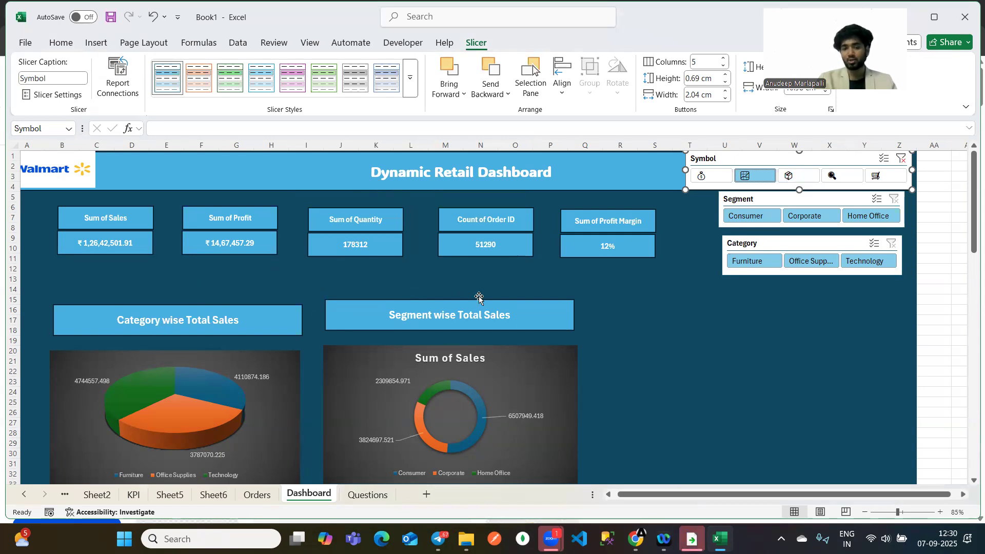
left_click(877, 176)
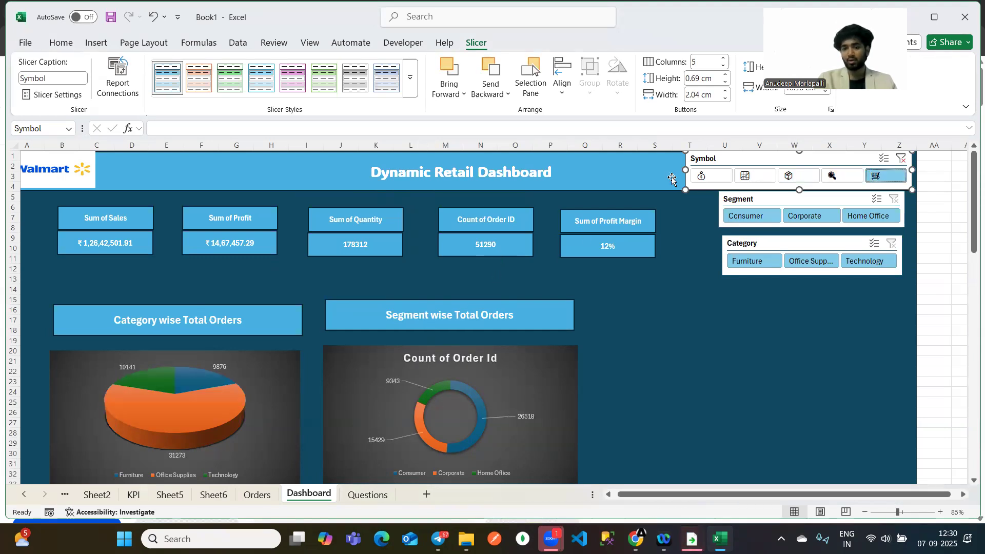
left_click(710, 176)
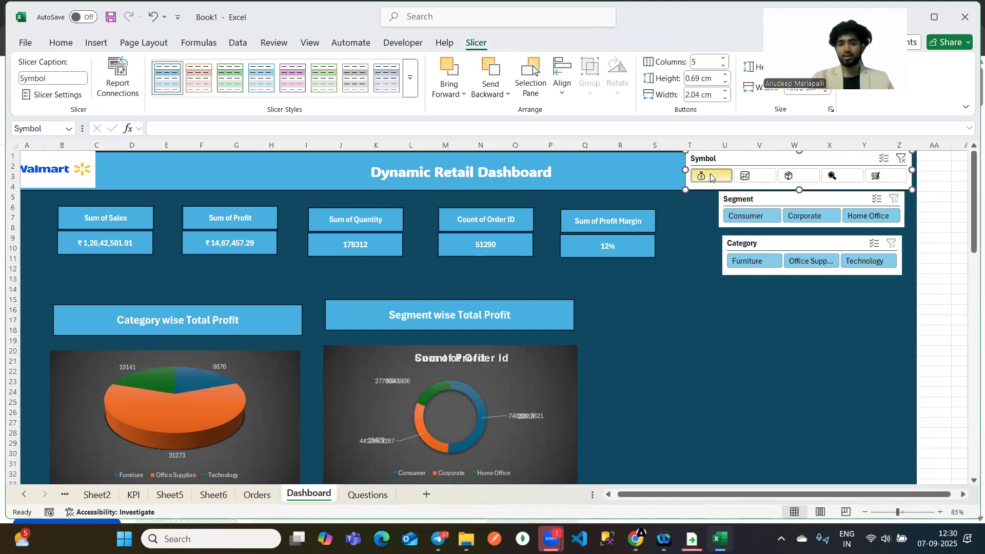
left_click(744, 177)
left_click(789, 178)
left_click(833, 176)
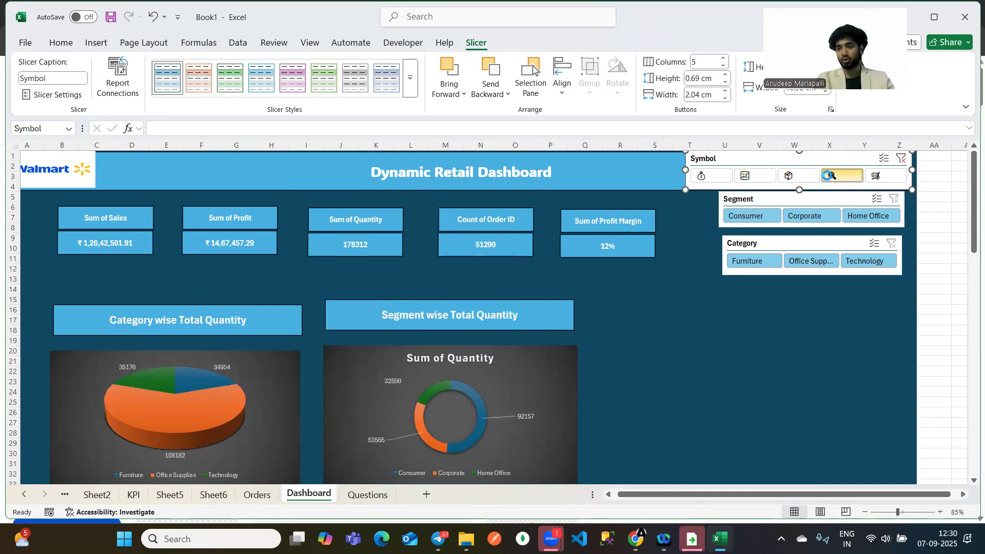
left_click(887, 175)
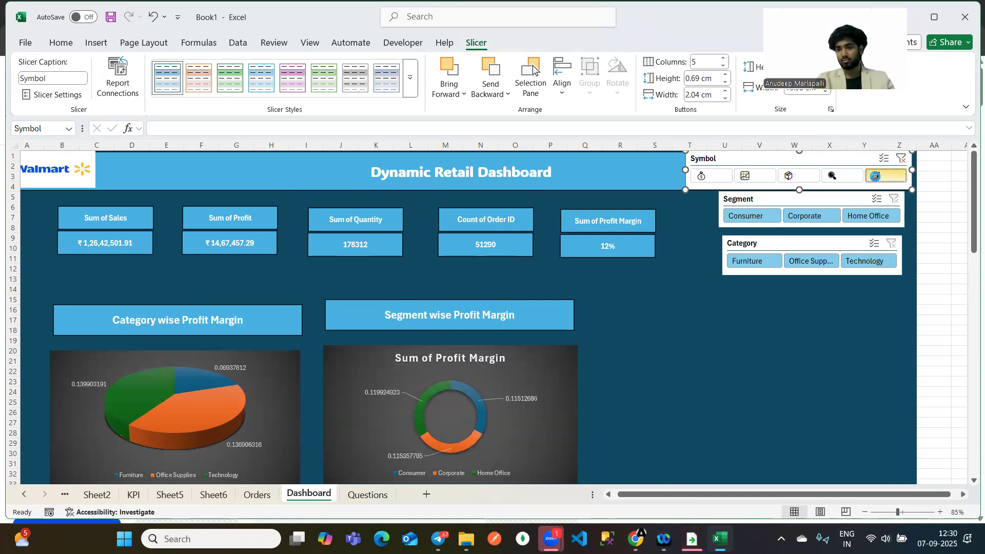
Clear the filter of the dashboard's Symbol slicer.
left_click(901, 158)
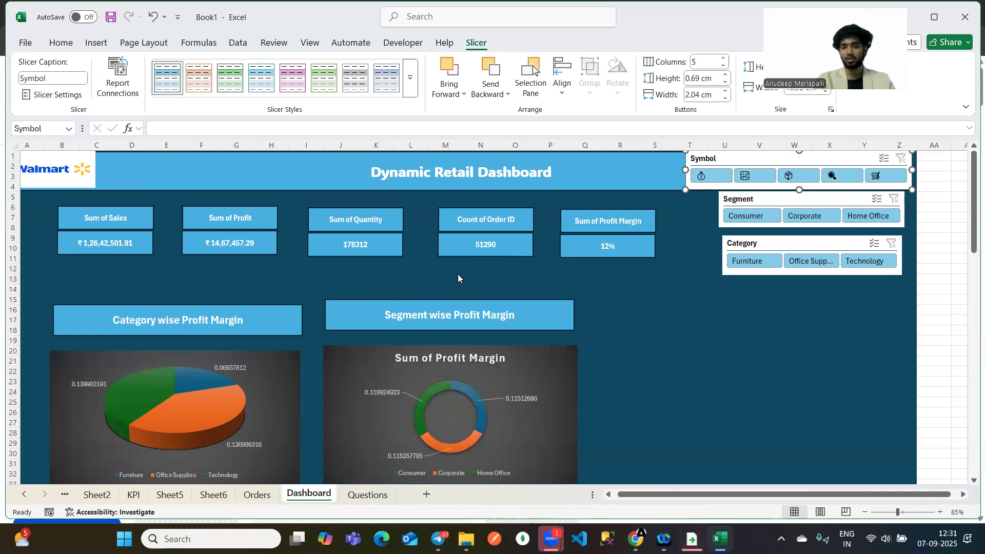
scroll(457, 274, "down", 2)
scroll(457, 274, "down", 1)
scroll(457, 274, "up", 1)
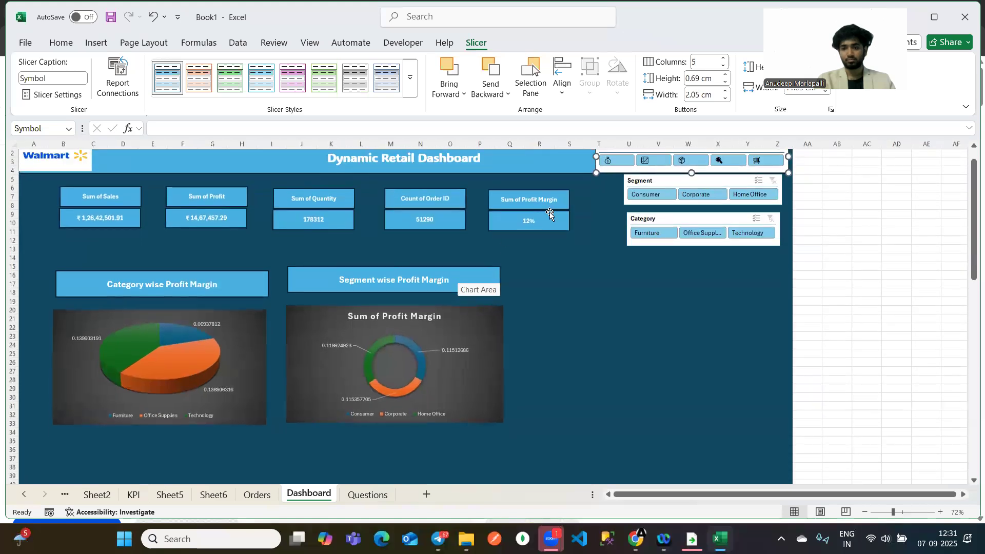
Narrow the dashboard's Symbol slicer so its buttons are about 1.81 cm wide.
left_click_drag(595, 165, 617, 174)
left_click(622, 158)
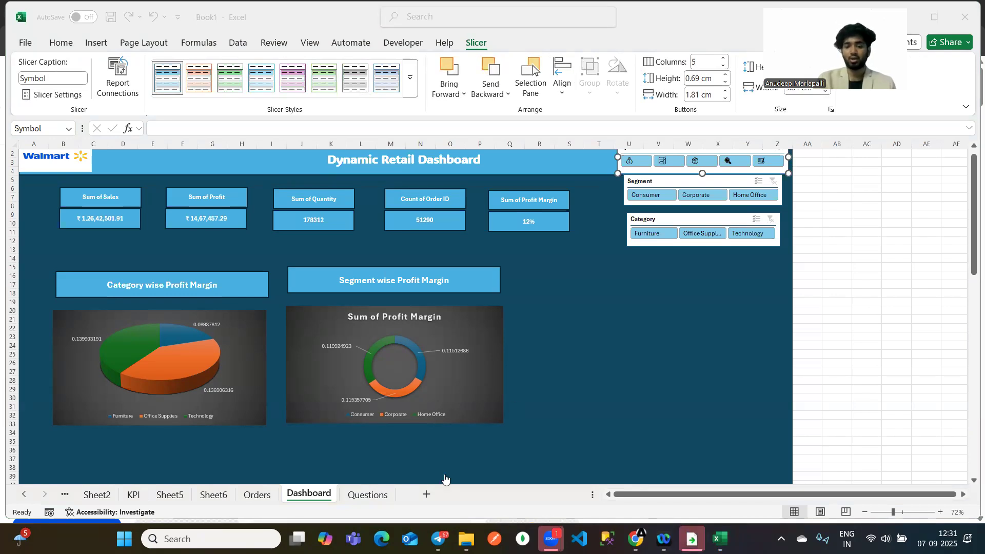
Add the question "4) Country wise all Kpi's" in cell C10 of the Questions sheet.
left_click(367, 495)
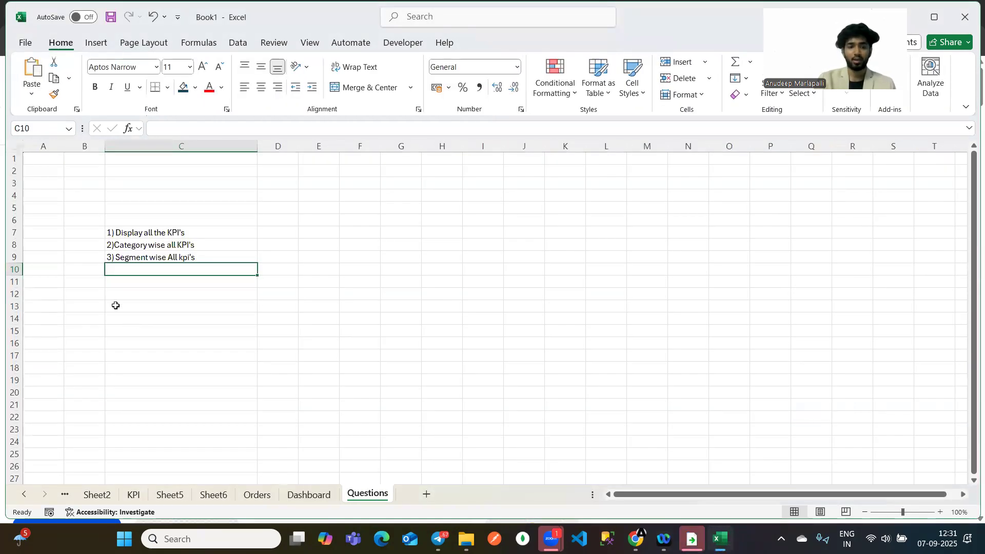
type("4) Country wise all Kpi")
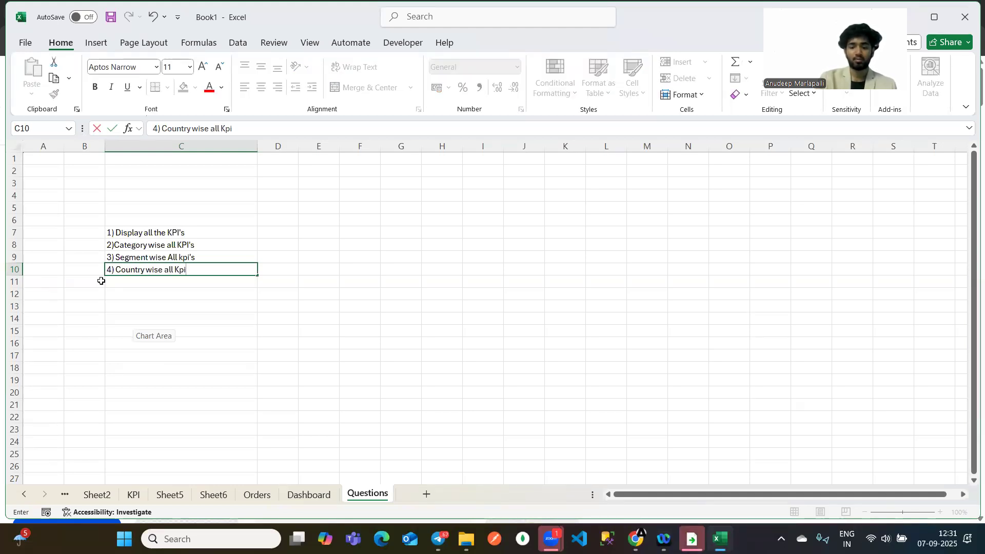
key("Return")
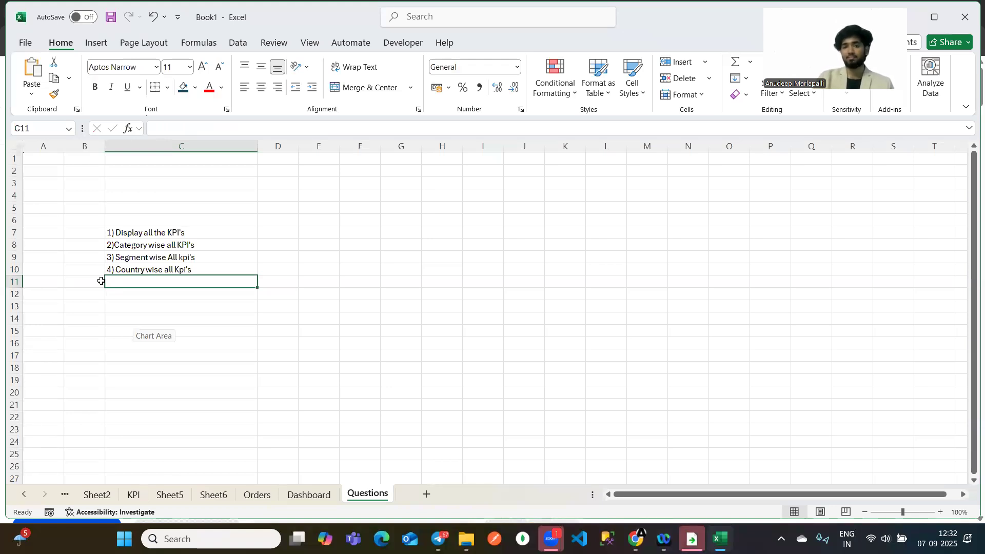
Create a PivotTable from the Orders table on a new worksheet.
left_click(308, 494)
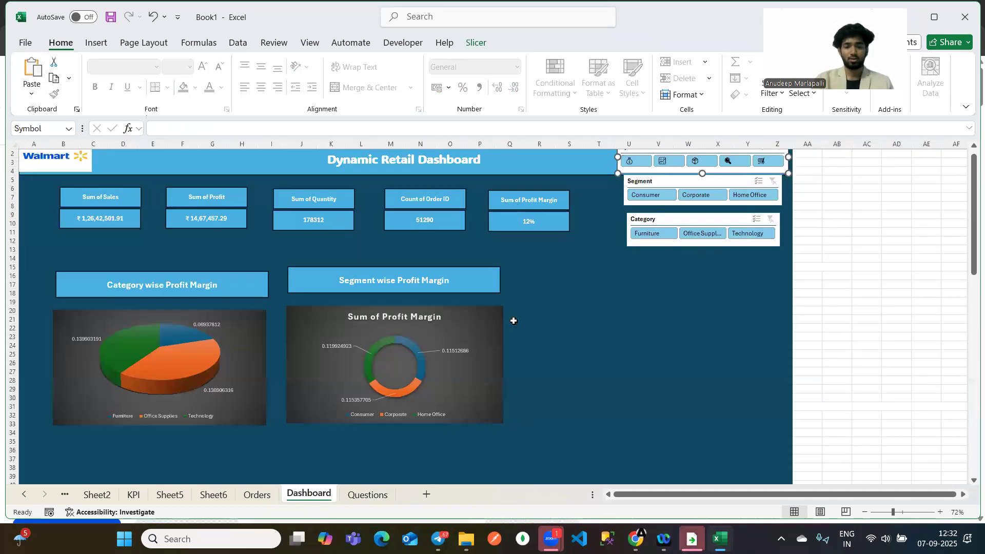
left_click(257, 494)
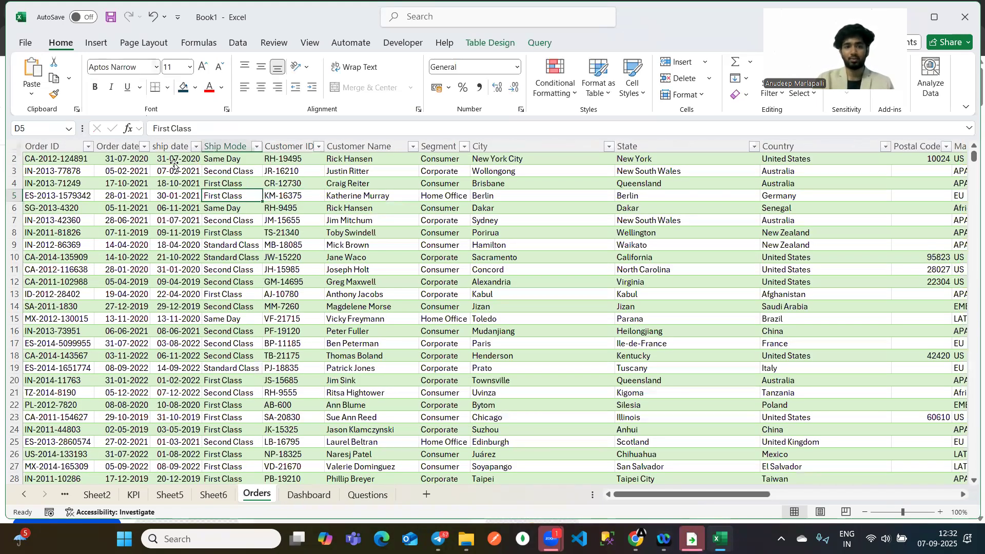
left_click(96, 43)
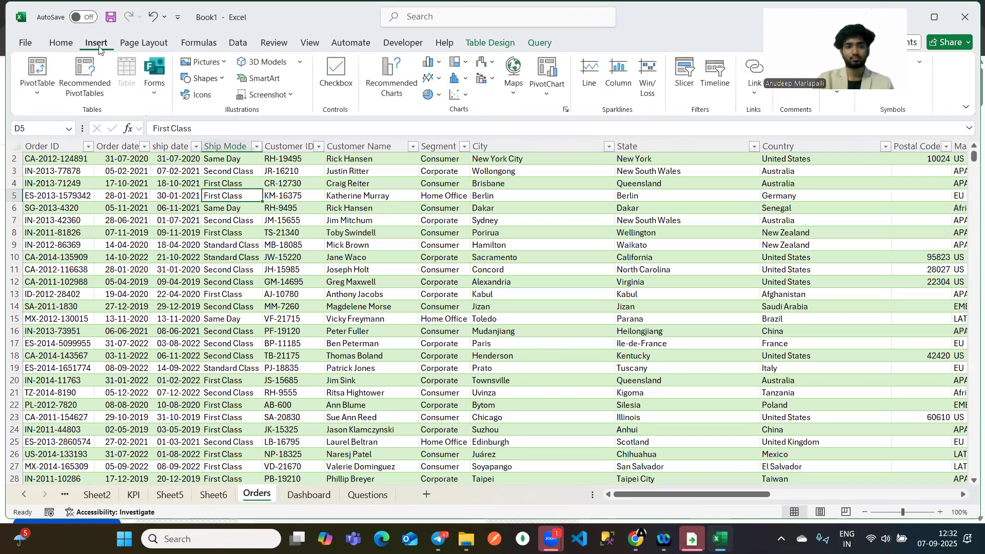
left_click(37, 87)
left_click(74, 113)
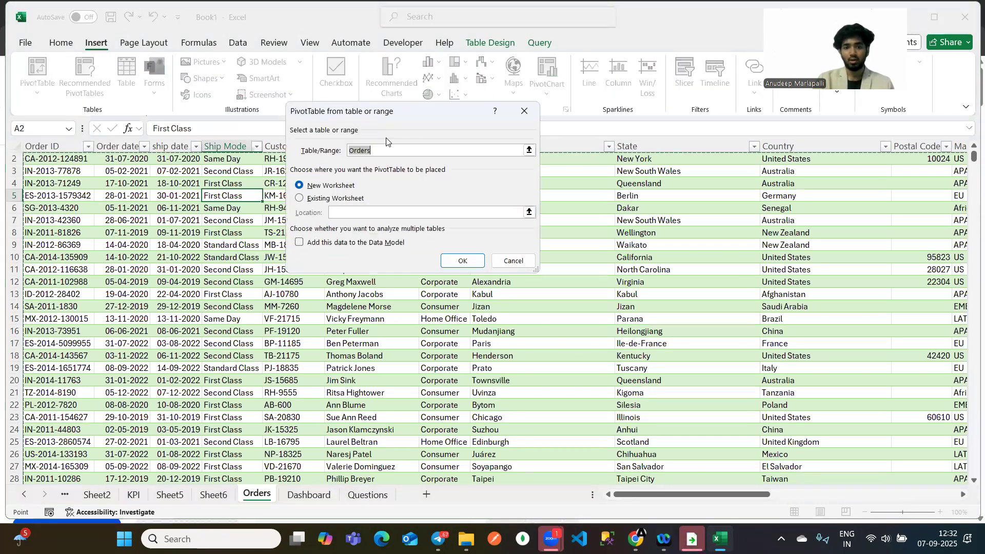
left_click(461, 260)
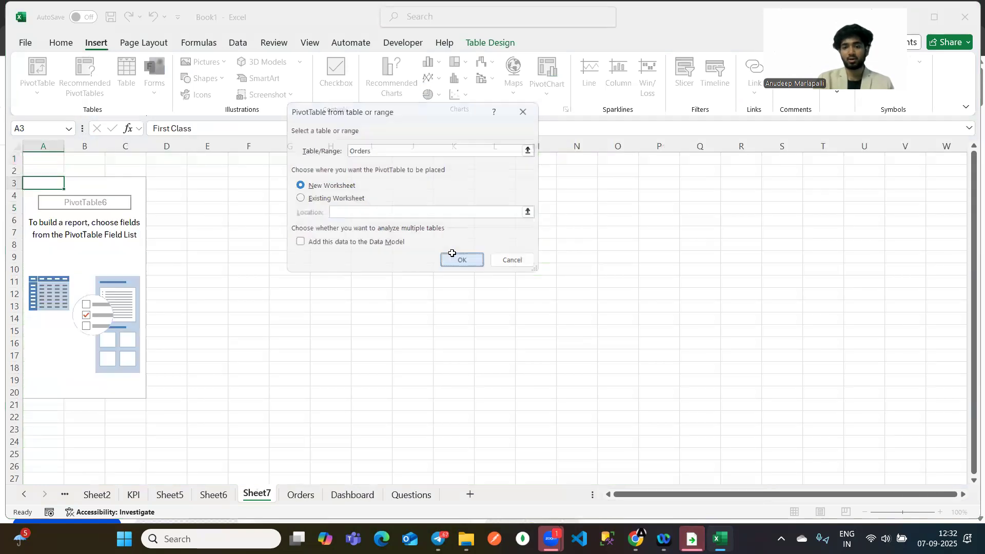
Lay out the new PivotTable with Country as rows and the count of Order ID as a value.
scroll(853, 264, "down", 5)
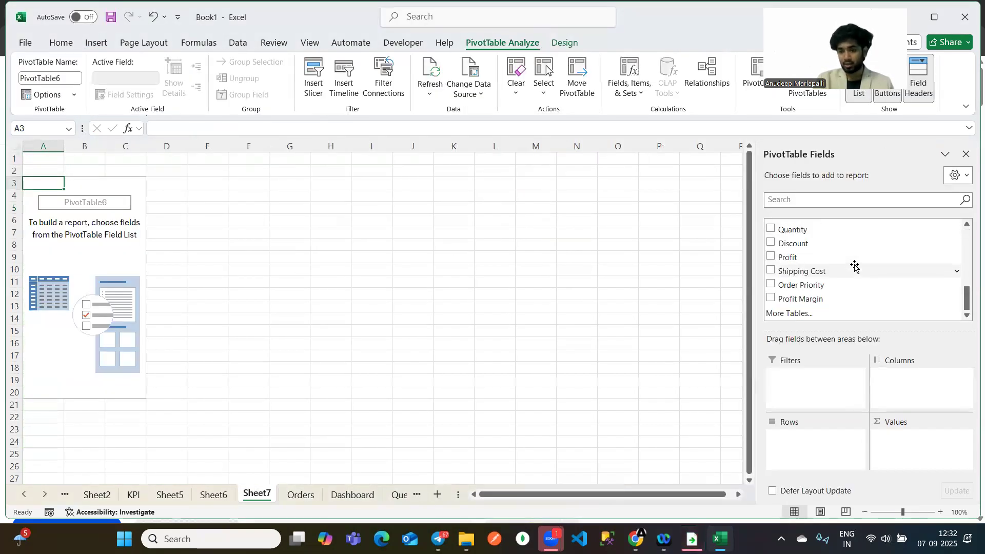
scroll(854, 266, "up", 1)
scroll(853, 265, "up", 4)
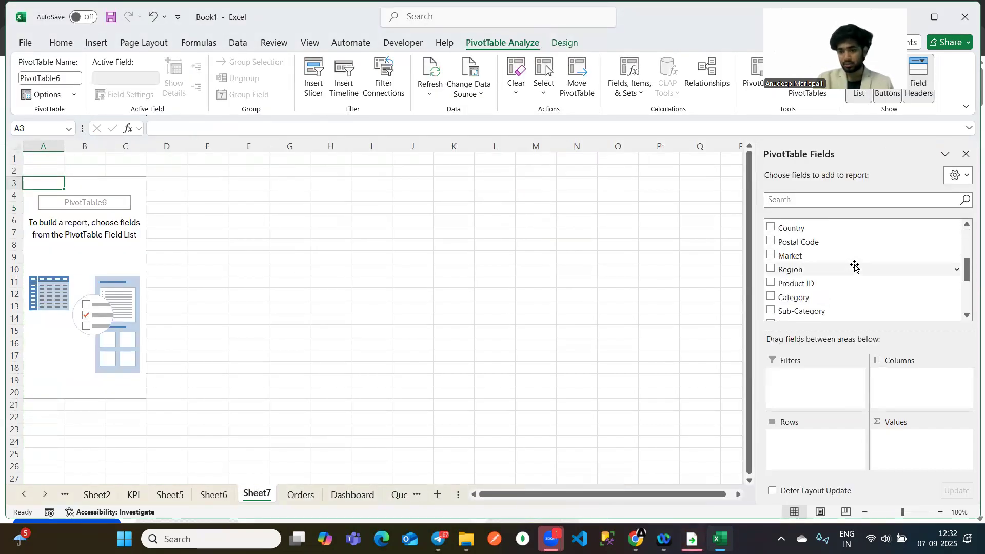
left_click_drag(801, 285, 824, 431)
scroll(841, 253, "up", 2)
left_click_drag(800, 225, 908, 450)
Add Profit, Quantity and Profit Margin as values to the country PivotTable and place Sales ahead of Profit.
scroll(835, 272, "down", 6)
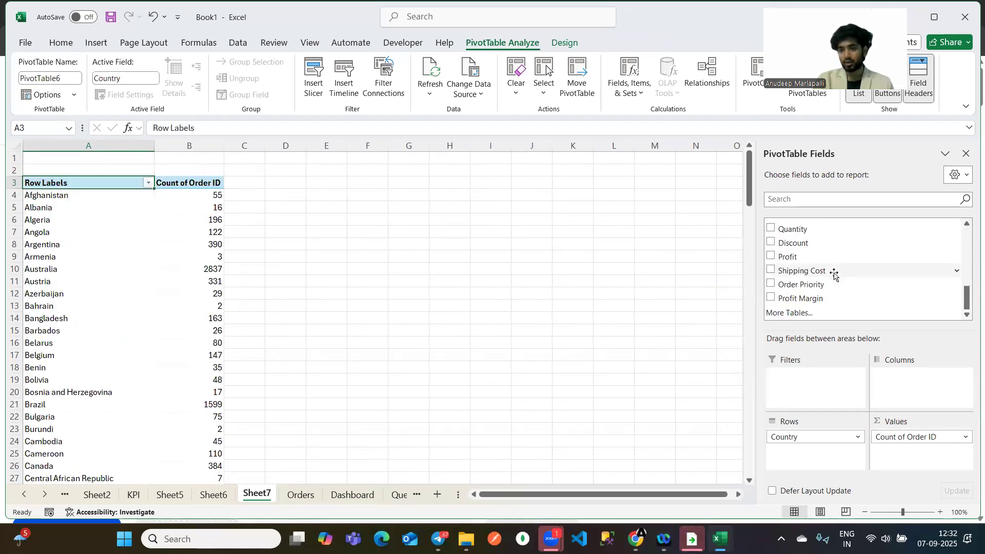
left_click_drag(797, 261, 920, 447)
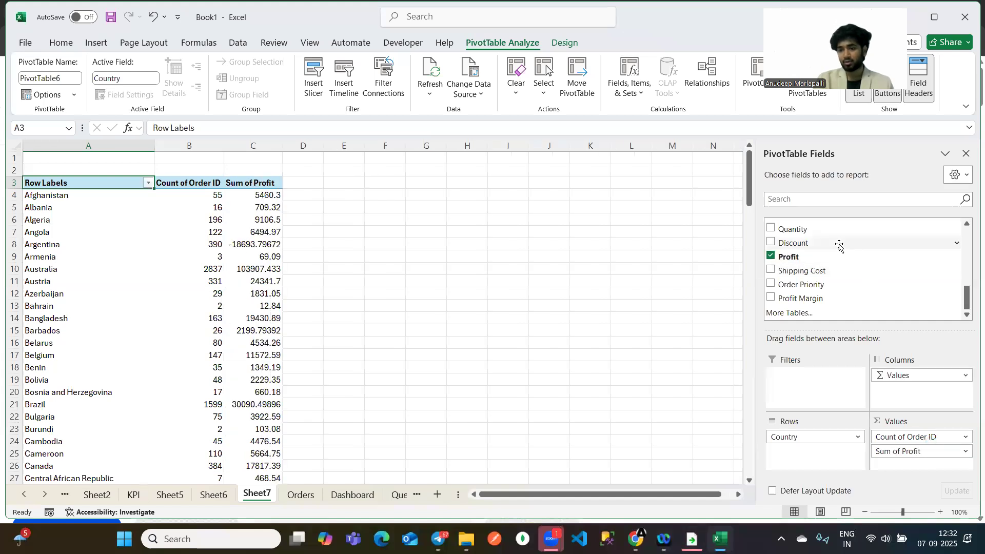
left_click_drag(800, 229, 938, 474)
left_click_drag(823, 298, 941, 464)
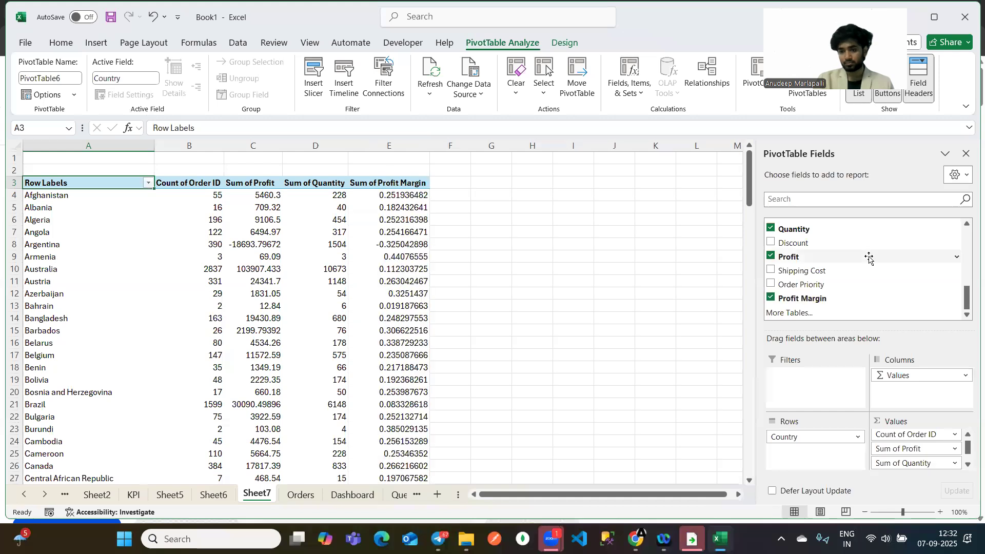
scroll(868, 259, "up", 3)
left_click_drag(868, 276, 919, 443)
Enter the heading "Country" in cell A154, below the PivotTable's grand total.
left_click(201, 243)
scroll(201, 241, "down", 20)
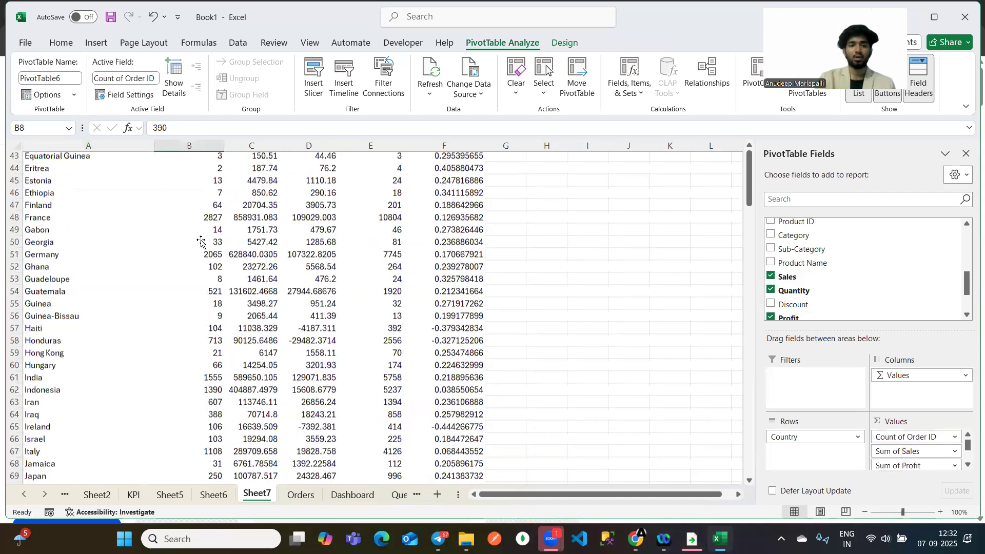
scroll(201, 241, "down", 8)
scroll(198, 241, "up", 3)
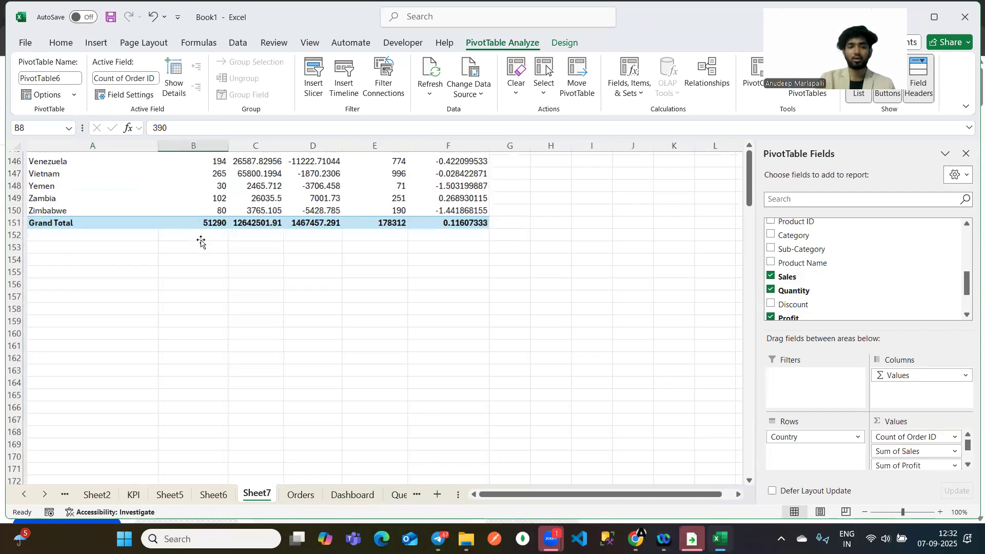
left_click(59, 261)
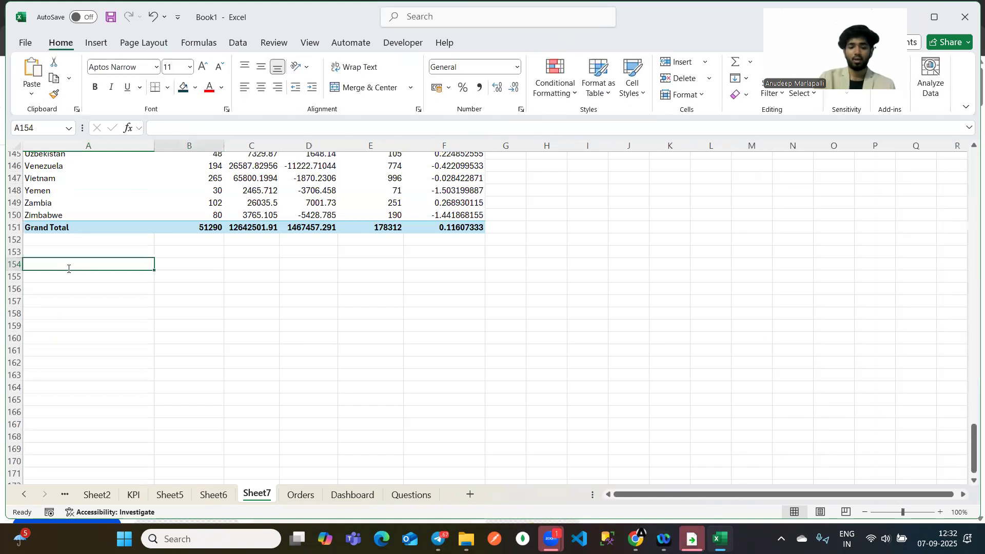
type("=")
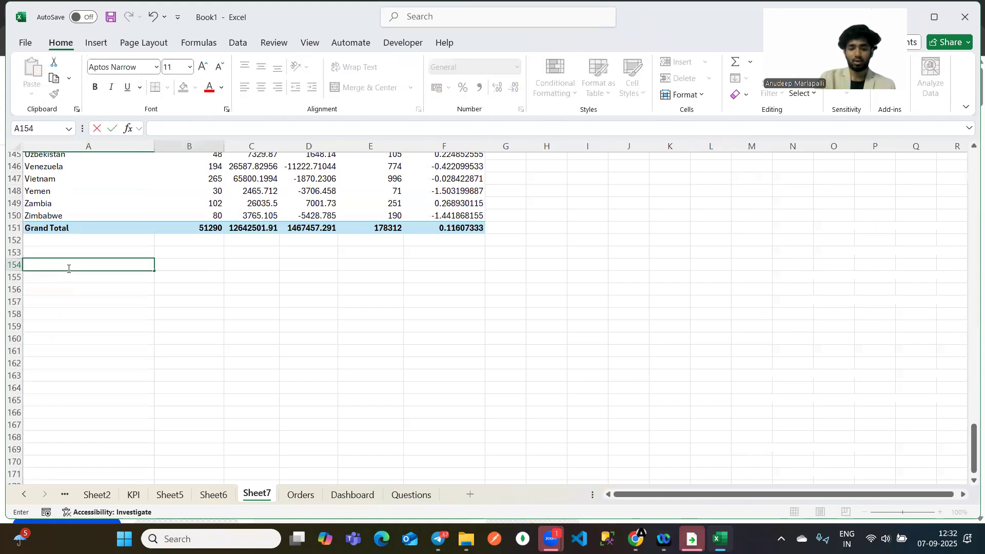
type("cOUNT")
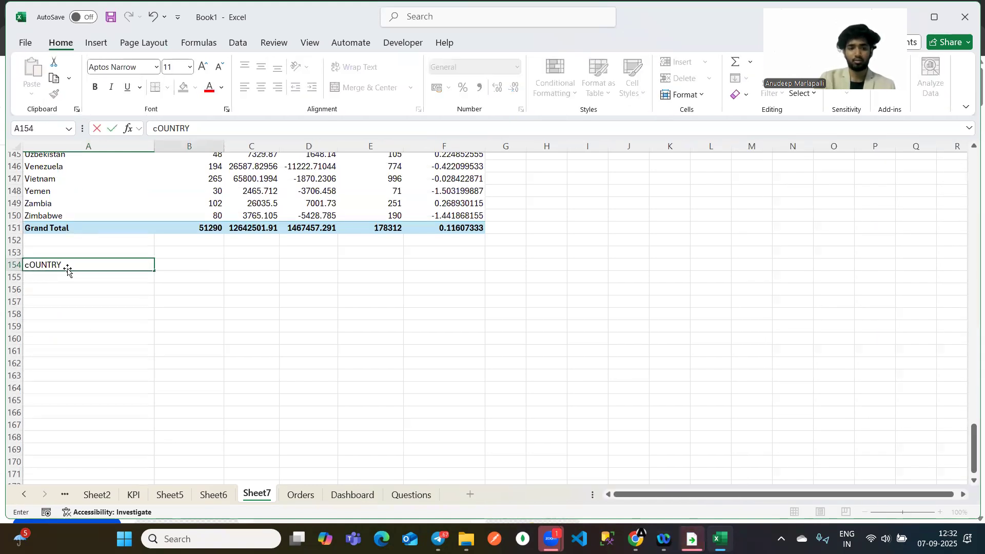
type("RY")
key("Return")
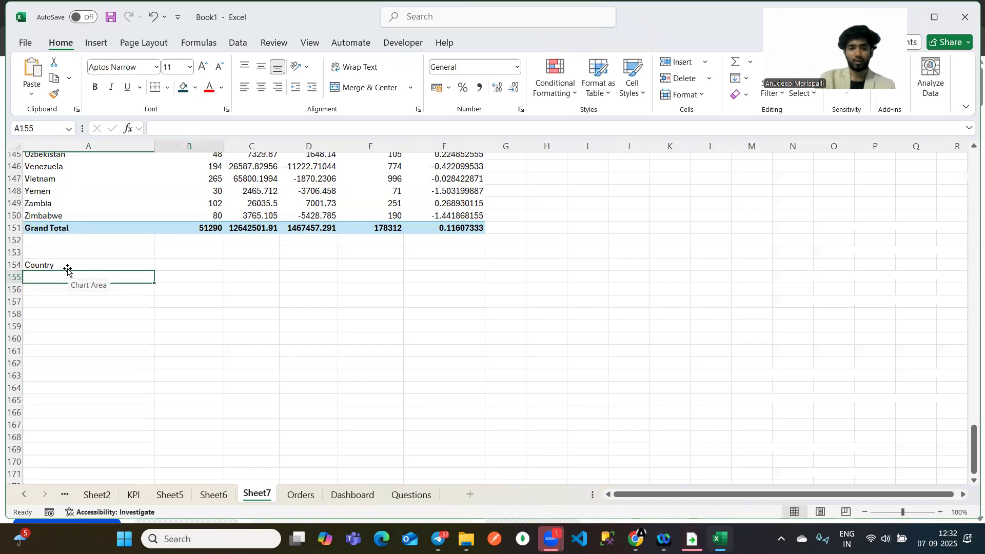
Copy all country names from the PivotTable, A4 to A150, and paste them under the Country heading from A155.
scroll(67, 270, "up", 20)
left_click_drag(52, 194, 67, 455)
key("ctrl+c")
scroll(71, 270, "down", 8)
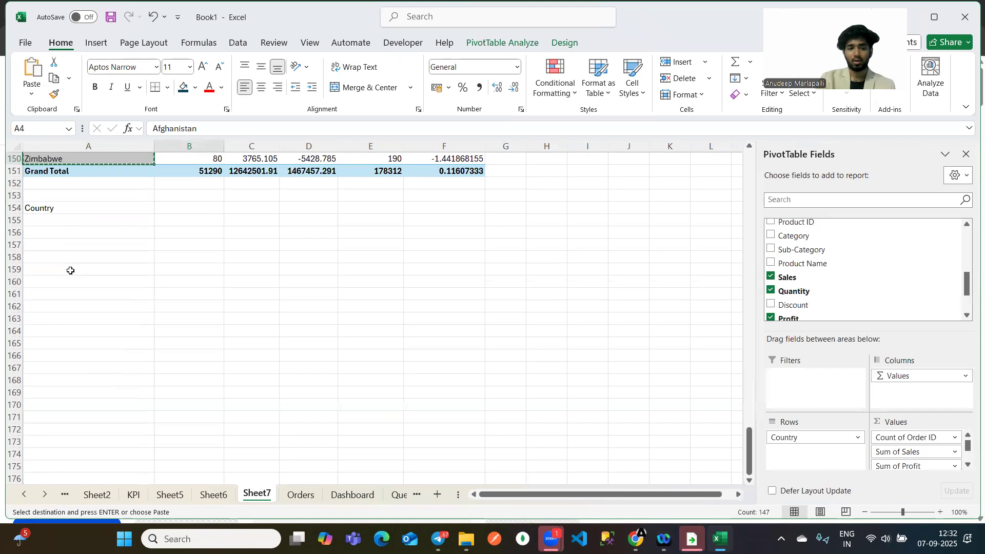
left_click(43, 222)
key("ctrl+v")
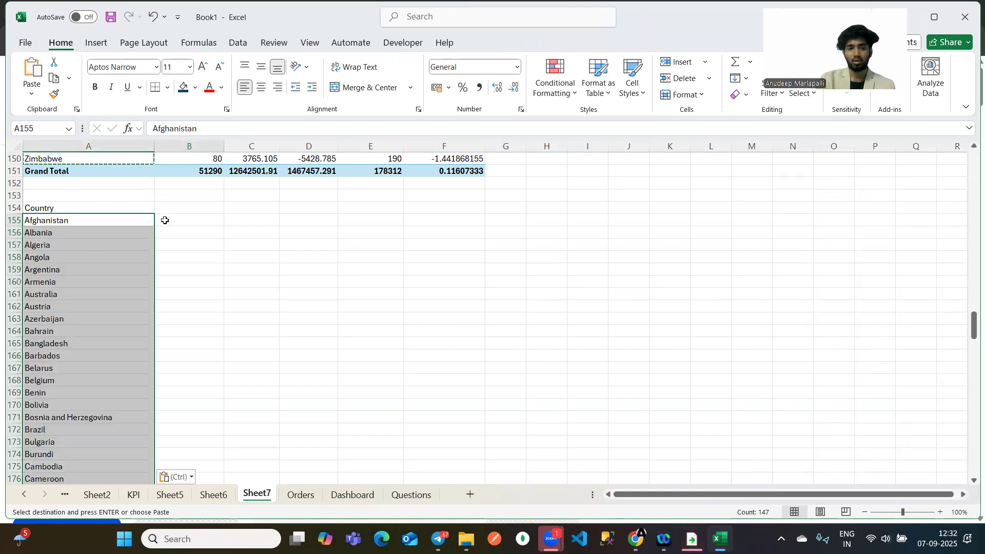
left_click(164, 220)
left_click(163, 208)
scroll(167, 209, "up", 20)
scroll(167, 209, "up", 9)
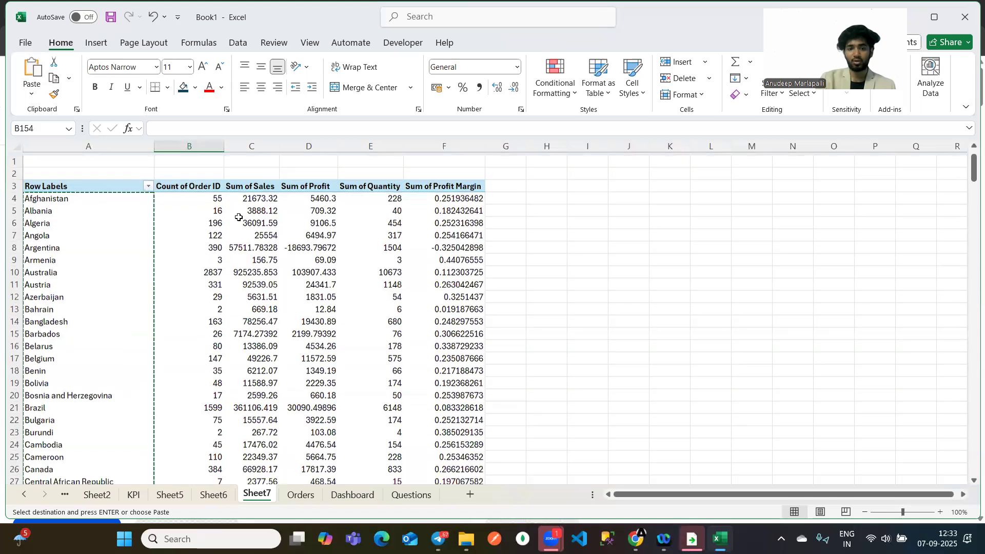
double_click(254, 184)
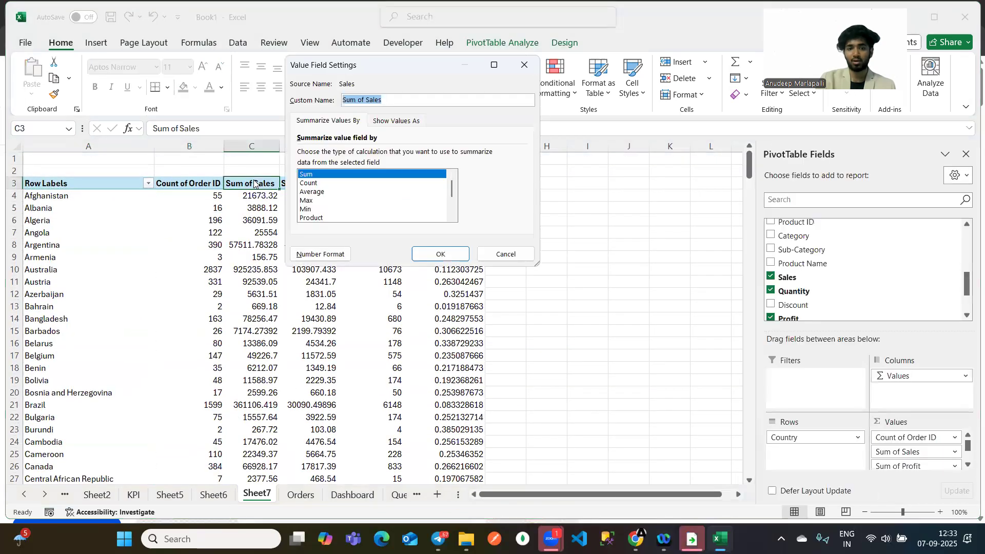
left_click(523, 65)
scroll(313, 263, "down", 20)
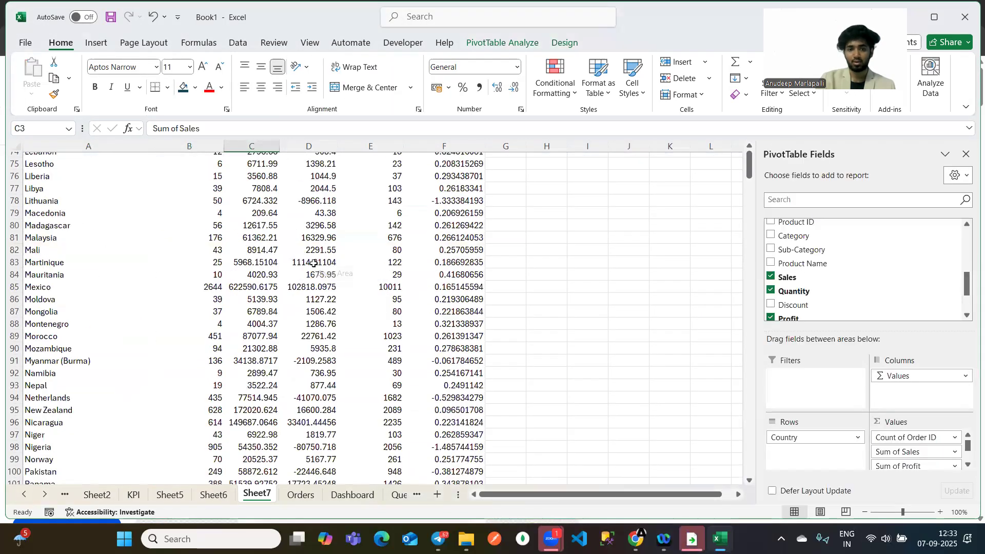
scroll(314, 263, "up", 2)
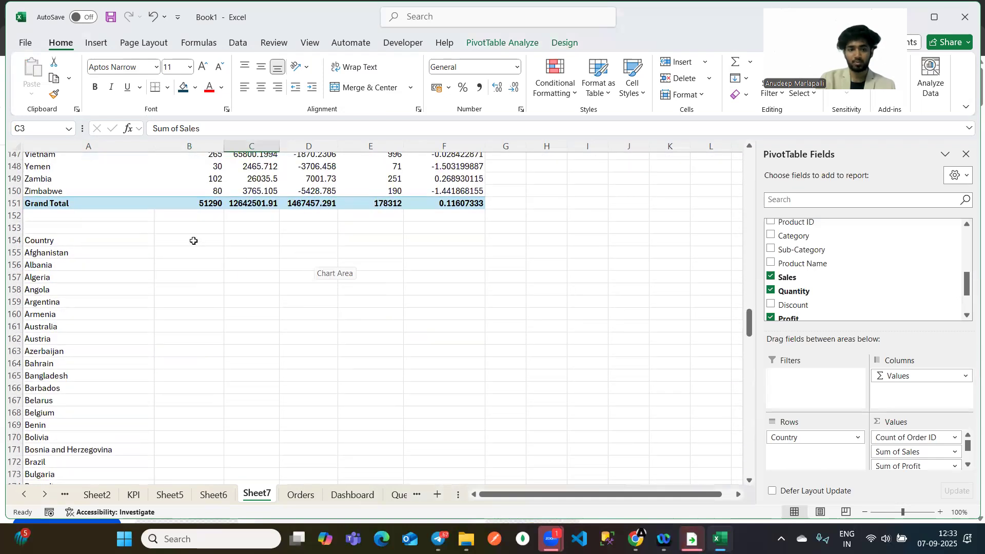
Enter the heading "Sum of Sales" in B154 and make it and the Country heading bold.
left_click(193, 241)
type("Sum of S")
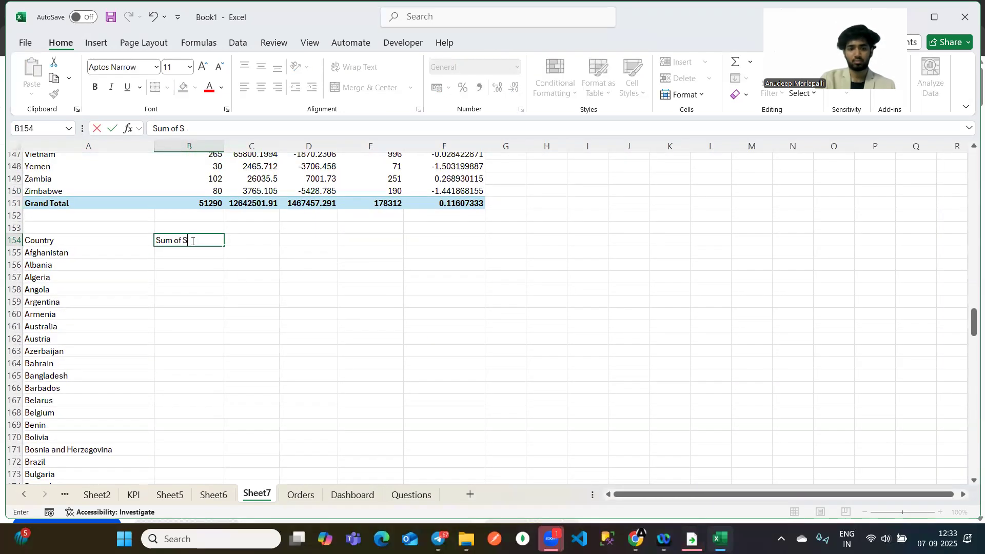
type("ales")
key("Return")
left_click_drag(99, 239, 154, 241)
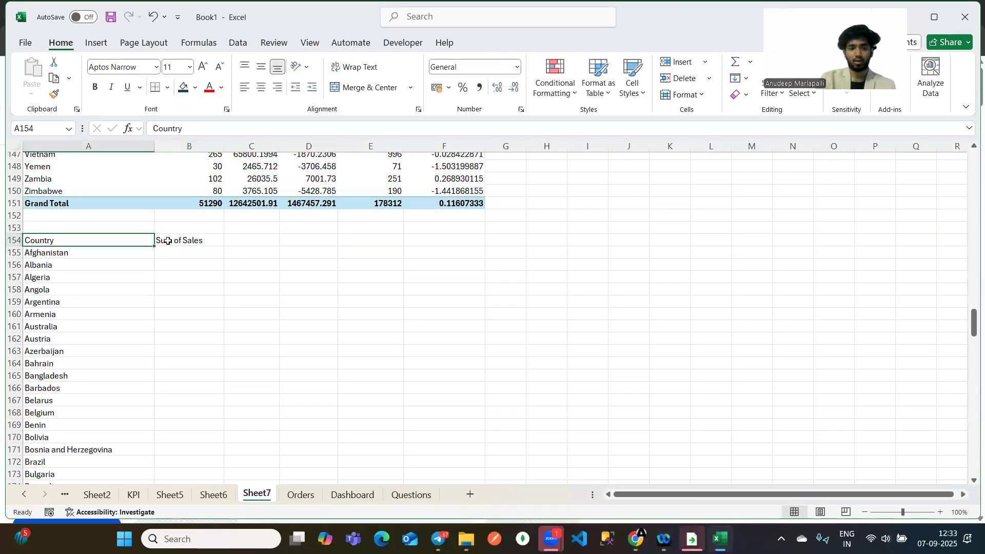
left_click(96, 87)
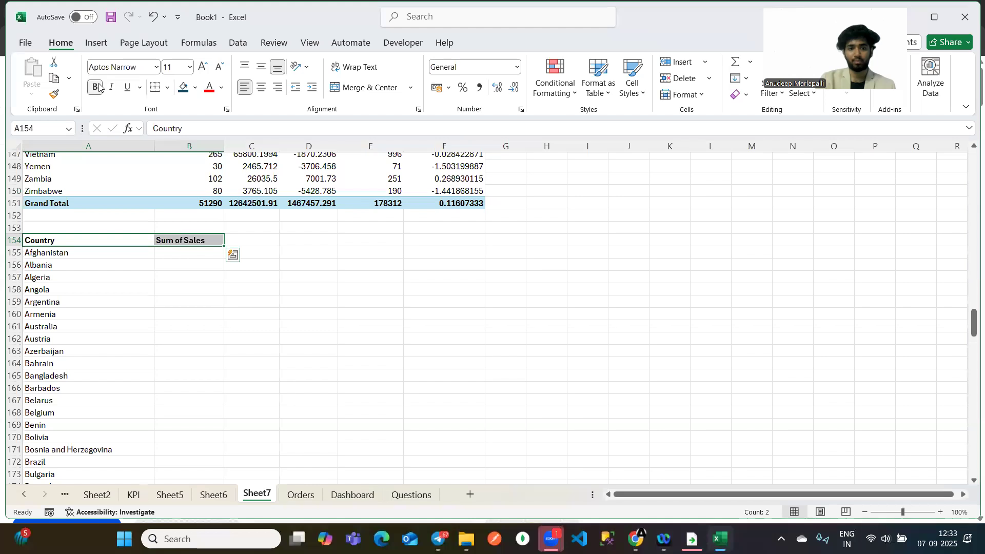
Start a VLOOKUP formula in B155 with A155 as lookup value and the PivotTable range A3:F151 as table array.
left_click(193, 253)
type("=VLOOKUP(")
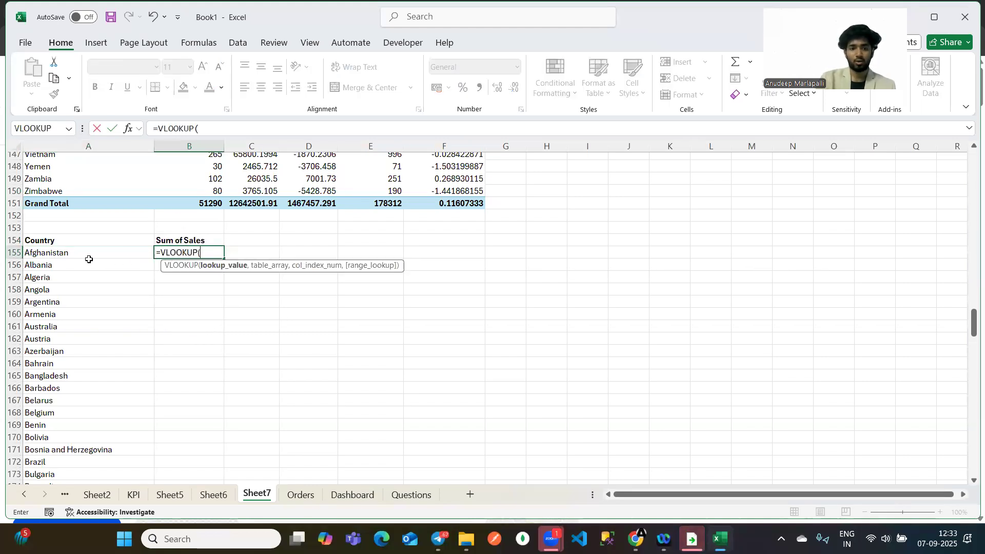
left_click(68, 253)
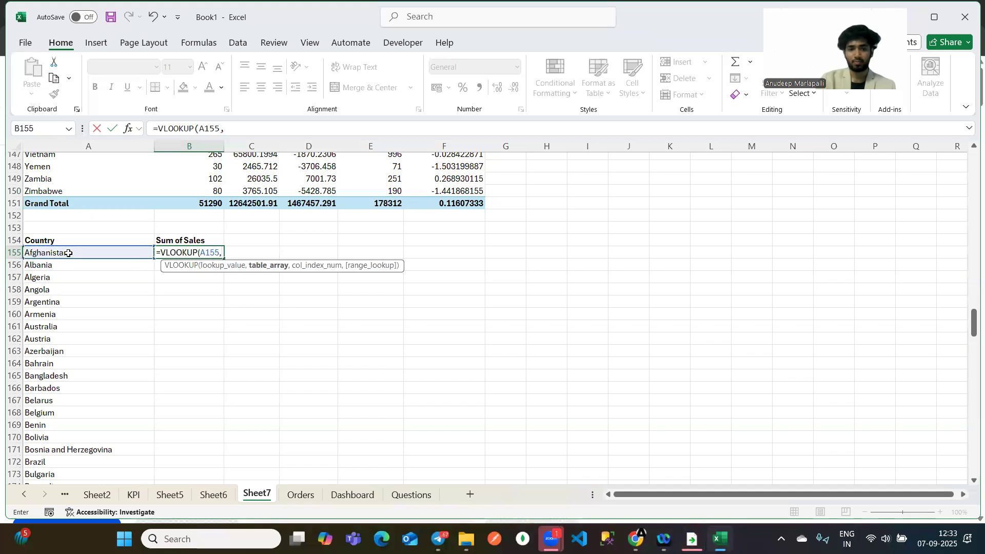
scroll(68, 251, "up", 20)
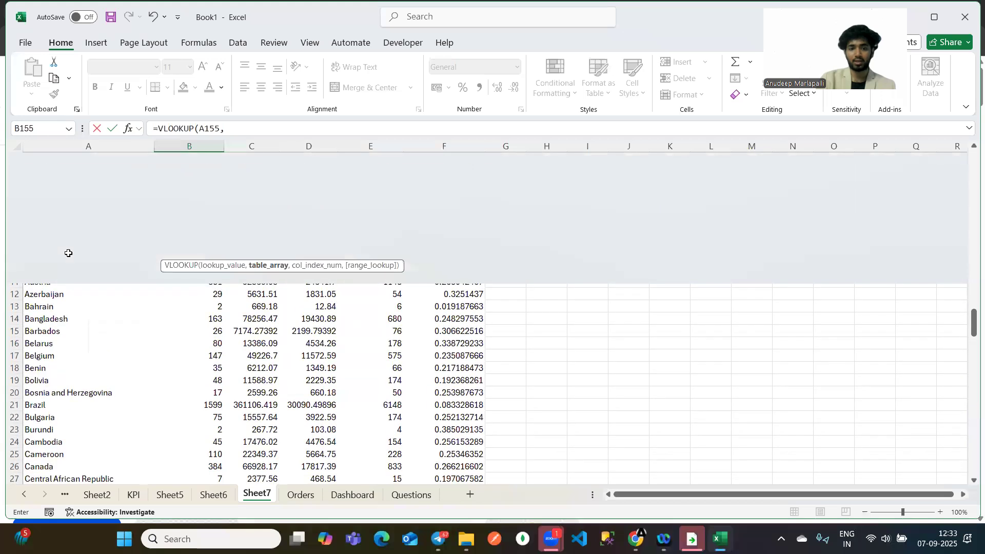
left_click(44, 184)
key("ctrl+shift+Right")
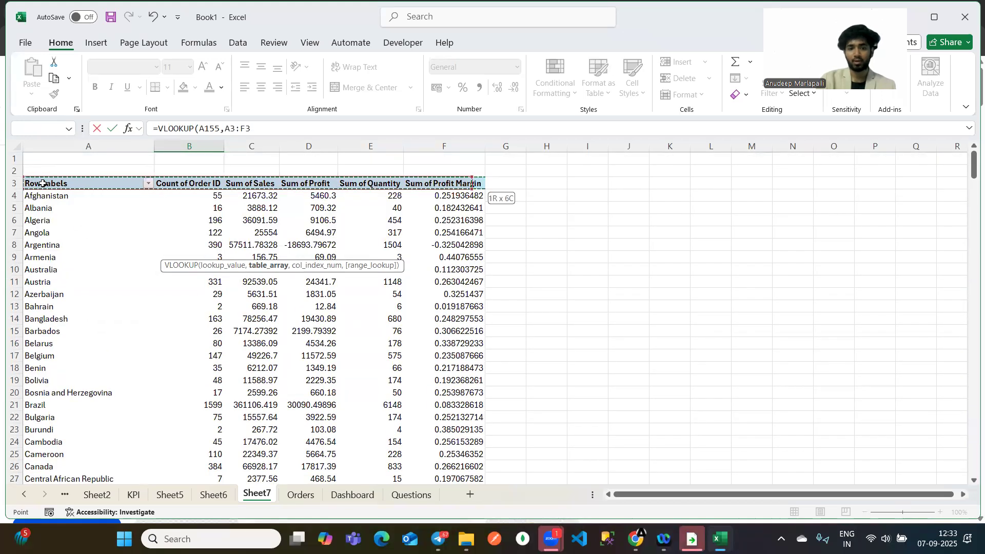
key("ctrl+shift+Down")
scroll(39, 183, "down", 7)
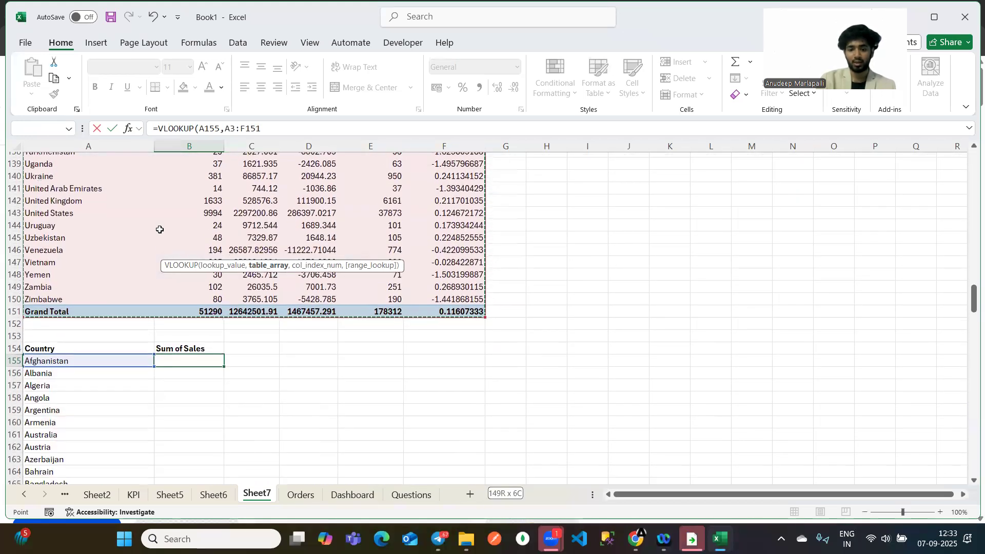
Make the VLOOKUP's table range in B155 absolute as $A$3:$F$151.
left_click(221, 276)
type("$A$")
key("Right")
key("Right")
type("$151")
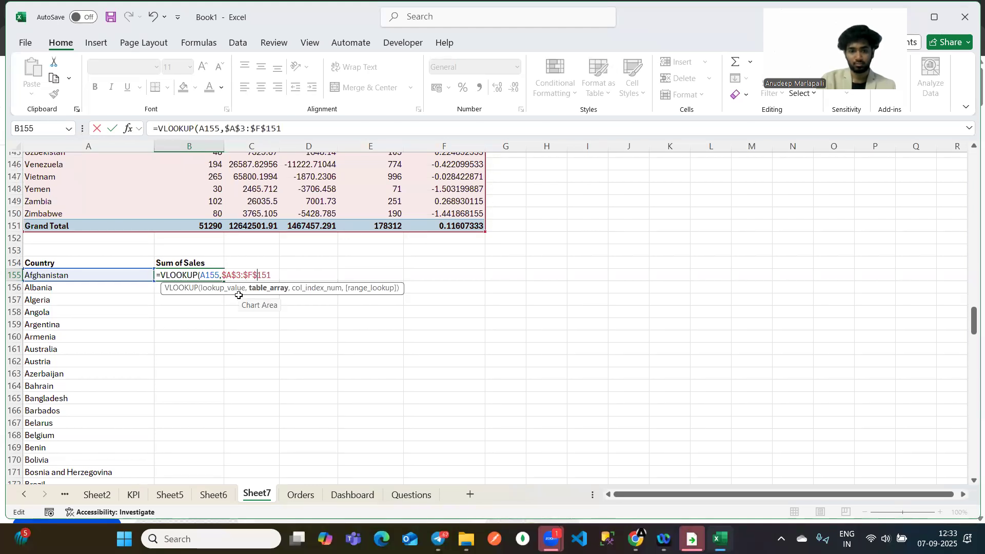
Add a MATCH function as the VLOOKUP's column index in B155, with the absolute heading cell $B$154 as its lookup value.
type(",")
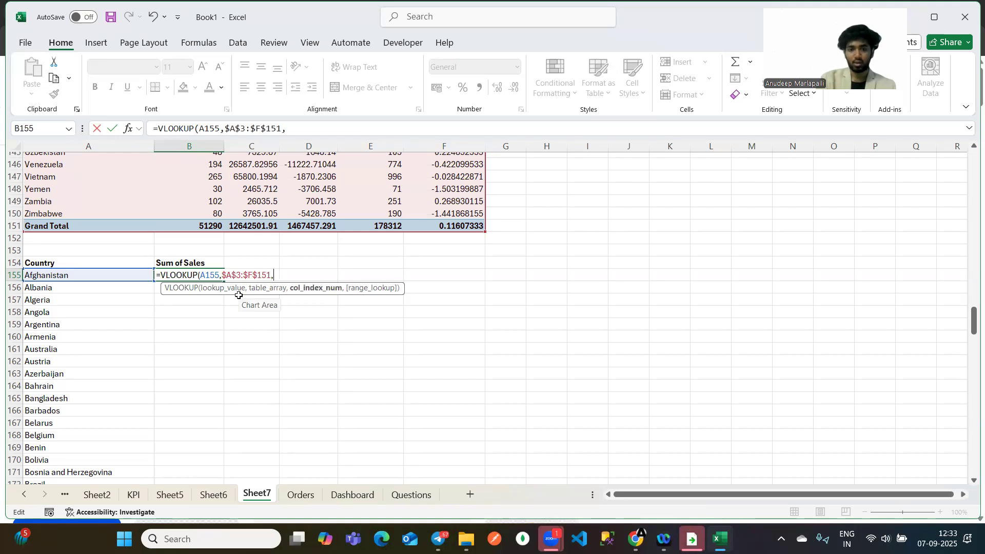
type("MATCH(")
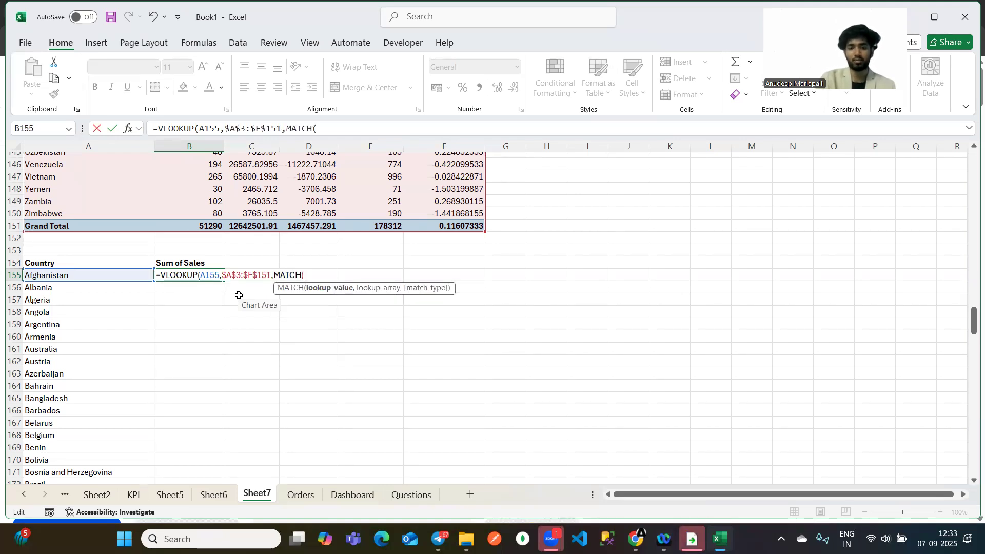
left_click(221, 266)
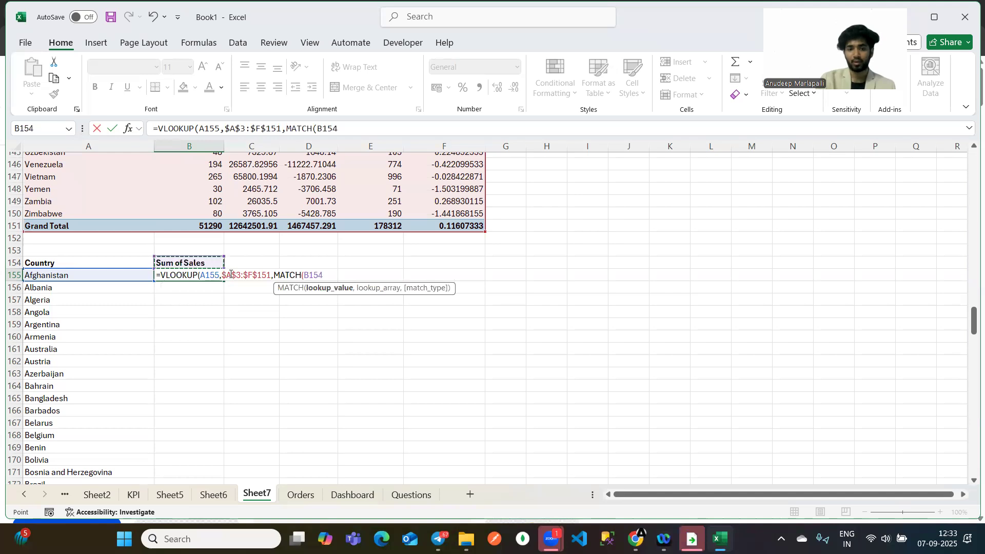
left_click(305, 277)
type("$151")
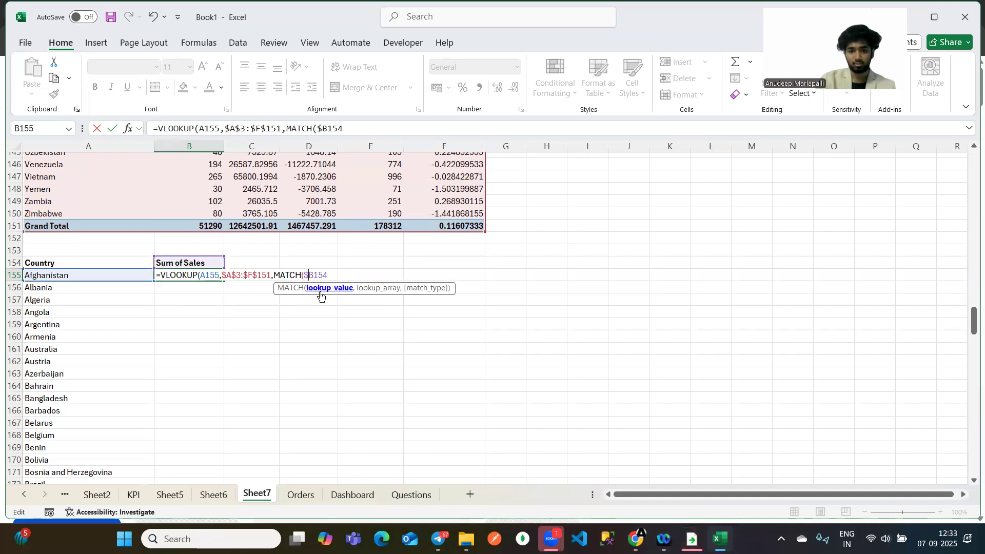
type(",")
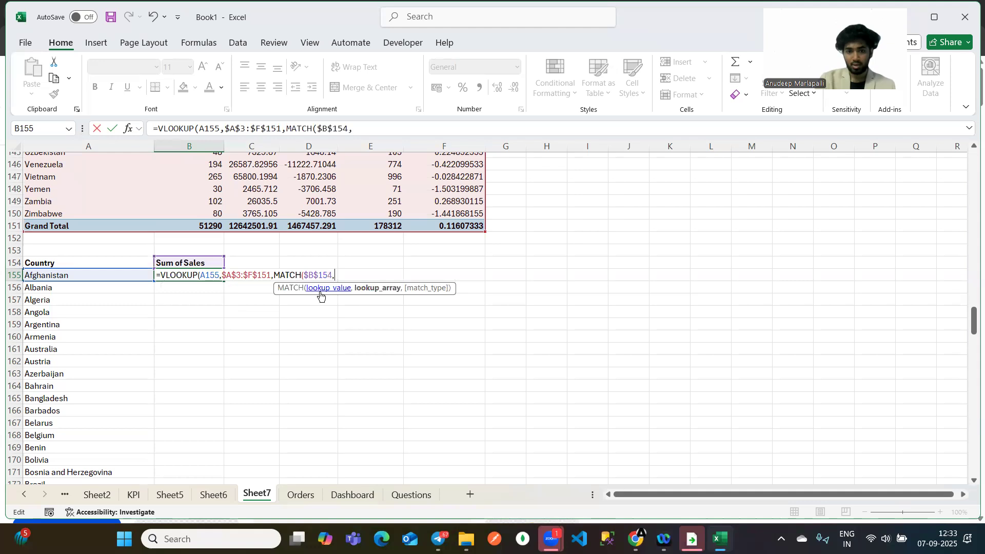
Set the MATCH lookup array to the PivotTable header row A3:F3 and make it absolute as $A$3:$F$3.
scroll(297, 368, "up", 20)
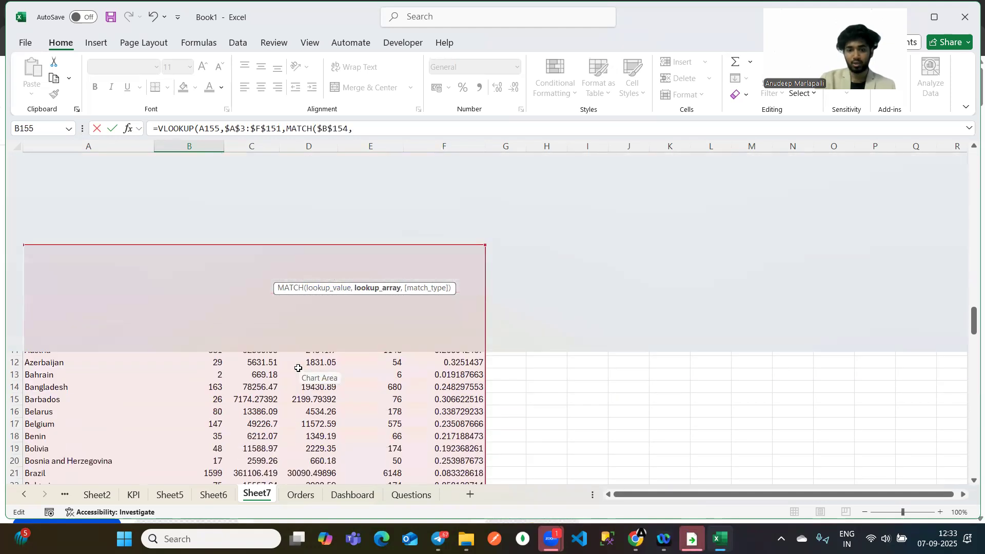
left_click_drag(42, 180, 481, 184)
scroll(446, 265, "down", 20)
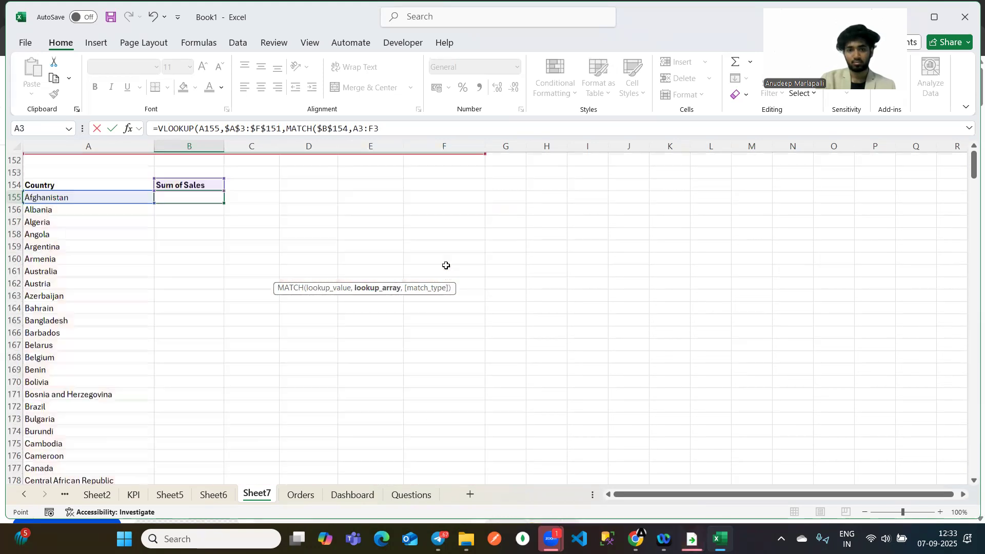
scroll(446, 265, "up", 3)
left_click(338, 289)
type("$")
key("Right")
type("$")
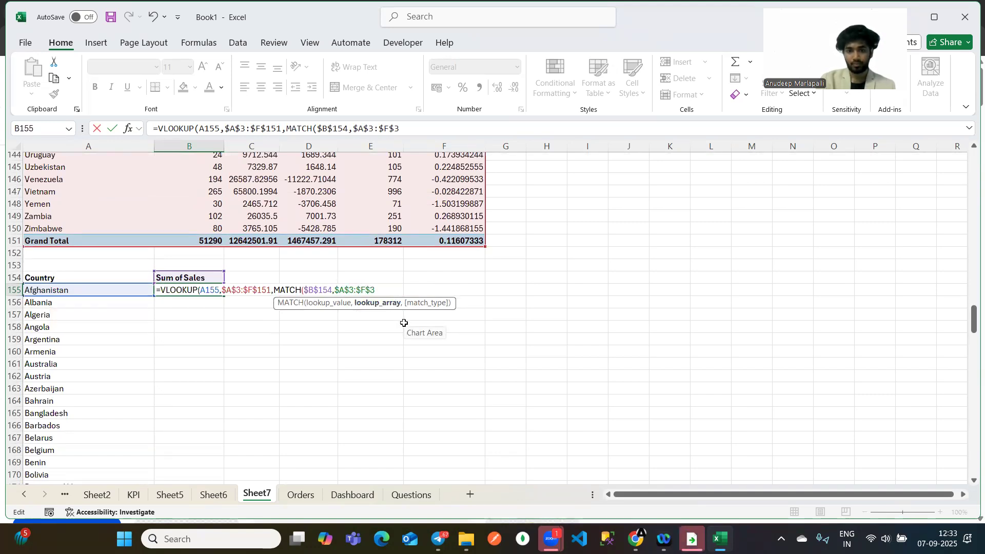
Complete the B155 formula with match type 0 and FALSE for exact matches, and fill it down for all countries.
type(",0)")
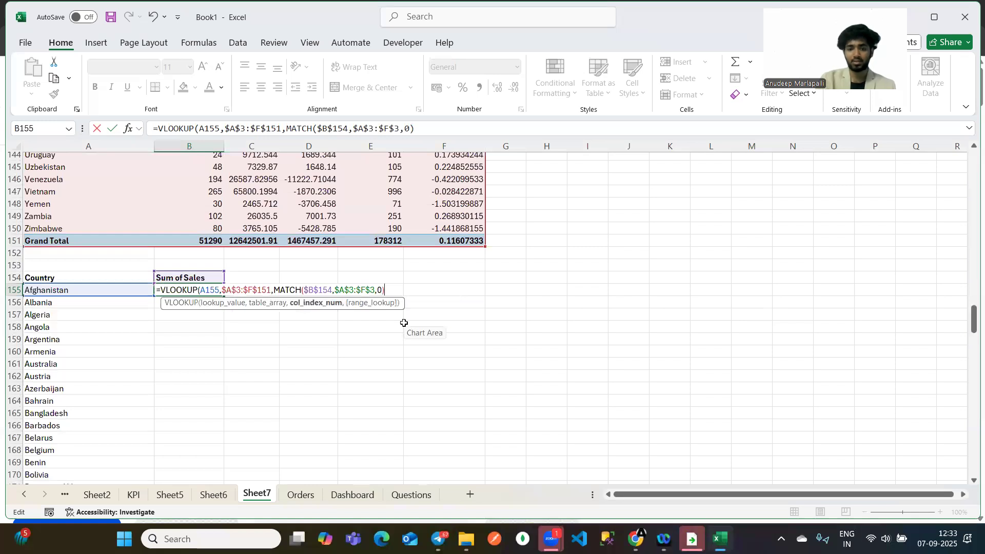
type(",")
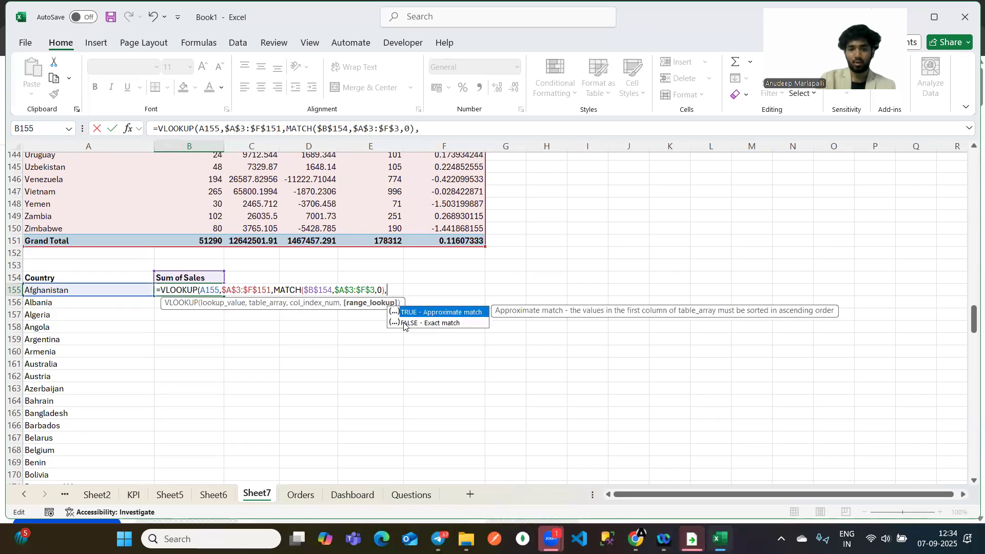
type("FALSE)")
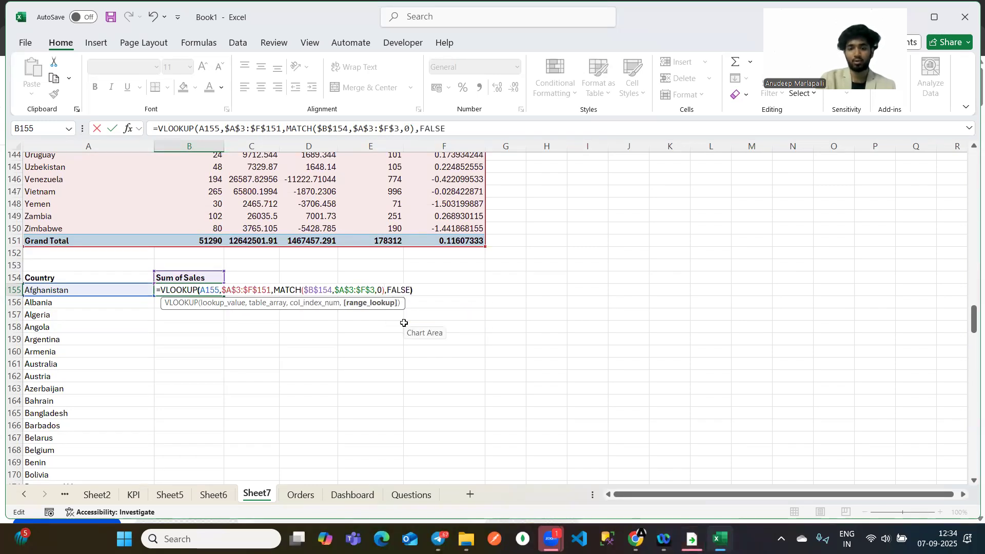
key("Return")
left_click(180, 292)
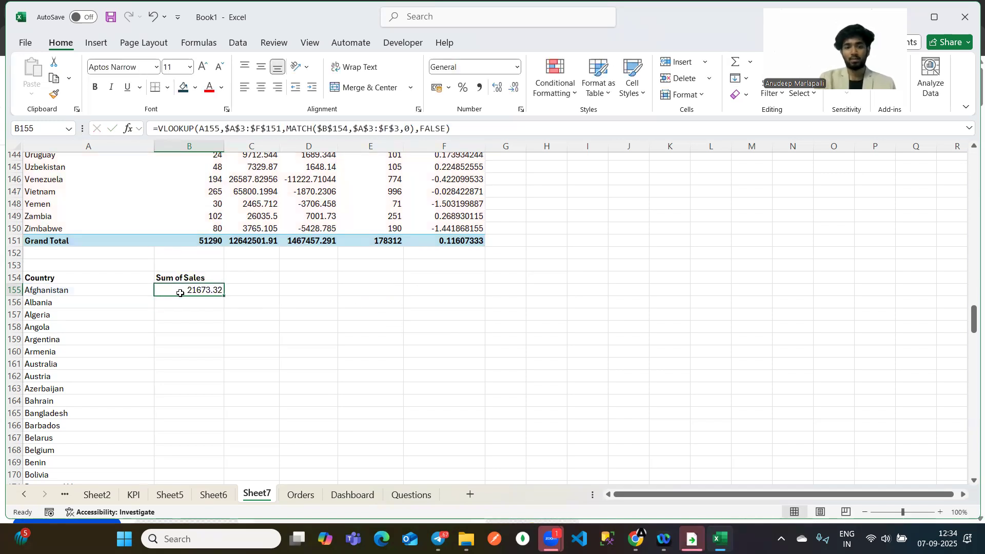
double_click(222, 294)
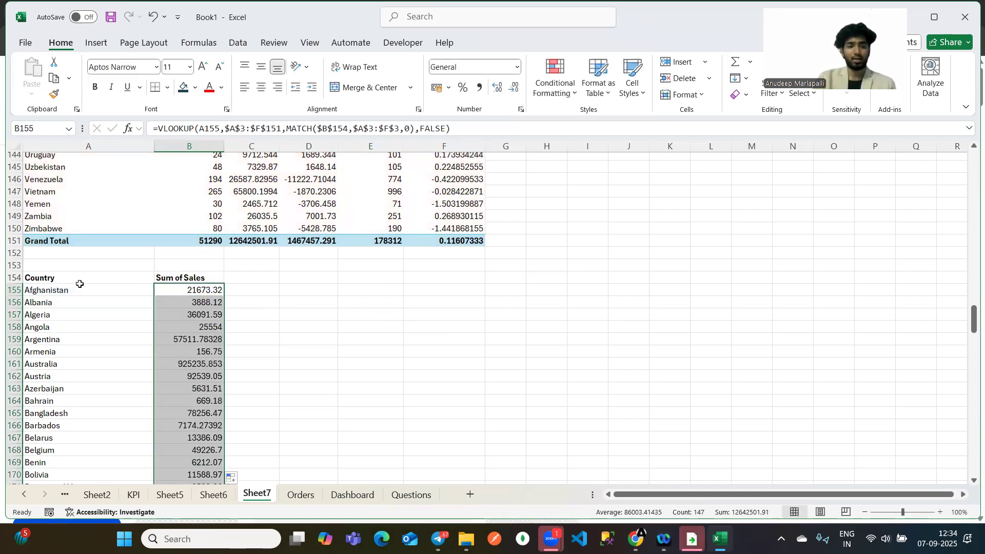
Insert a PivotTable based on the KPI table at cell D155 of the existing Sheet7.
left_click(333, 288)
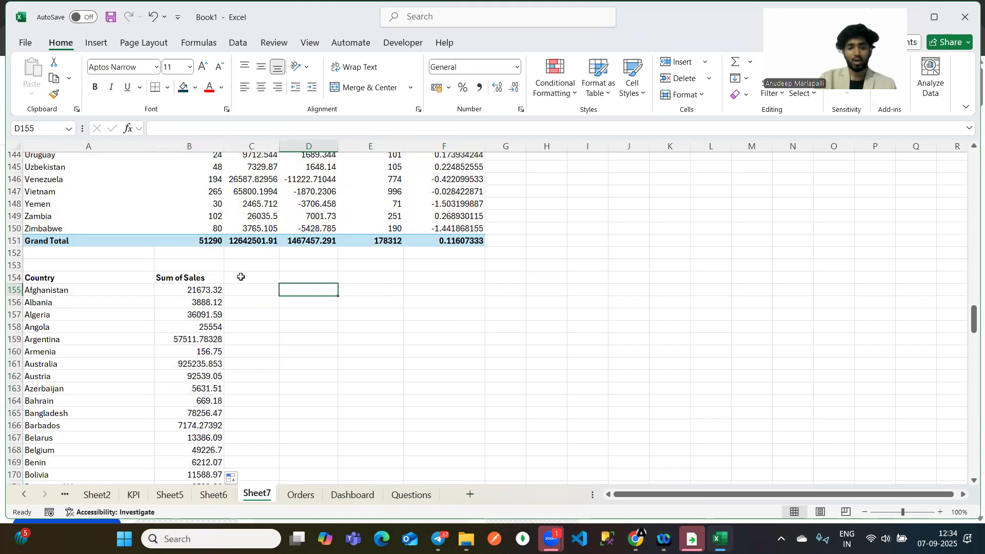
left_click(201, 276)
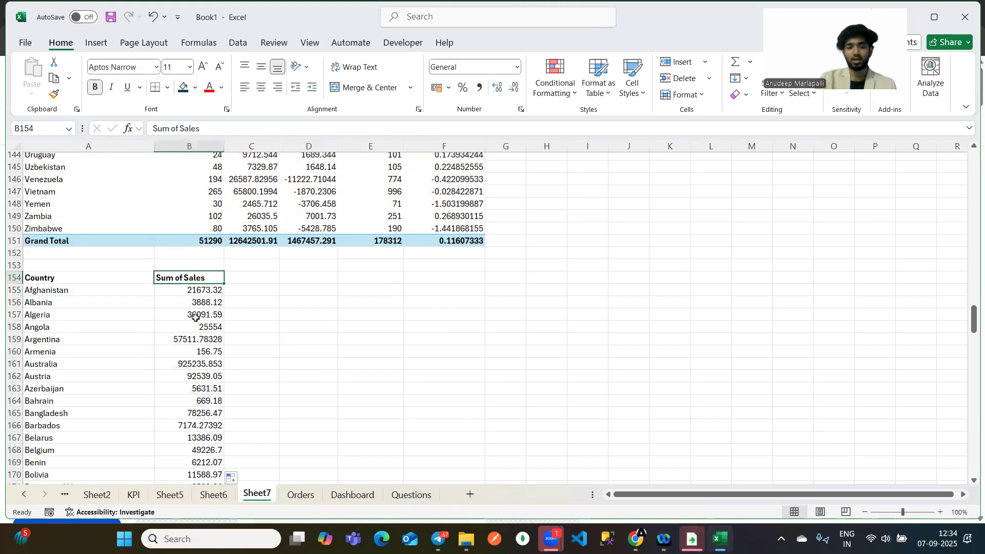
left_click(320, 291)
left_click(96, 43)
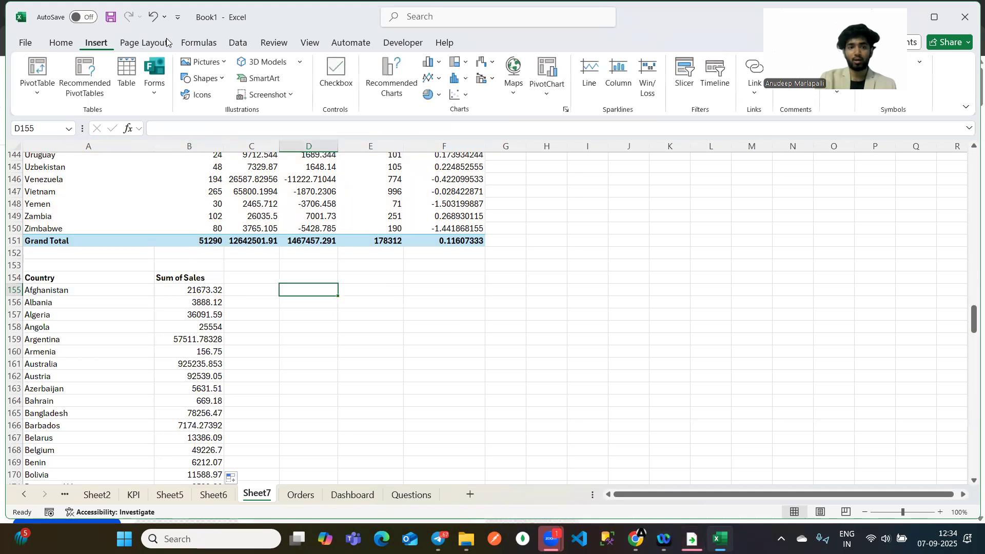
left_click(41, 93)
left_click(70, 114)
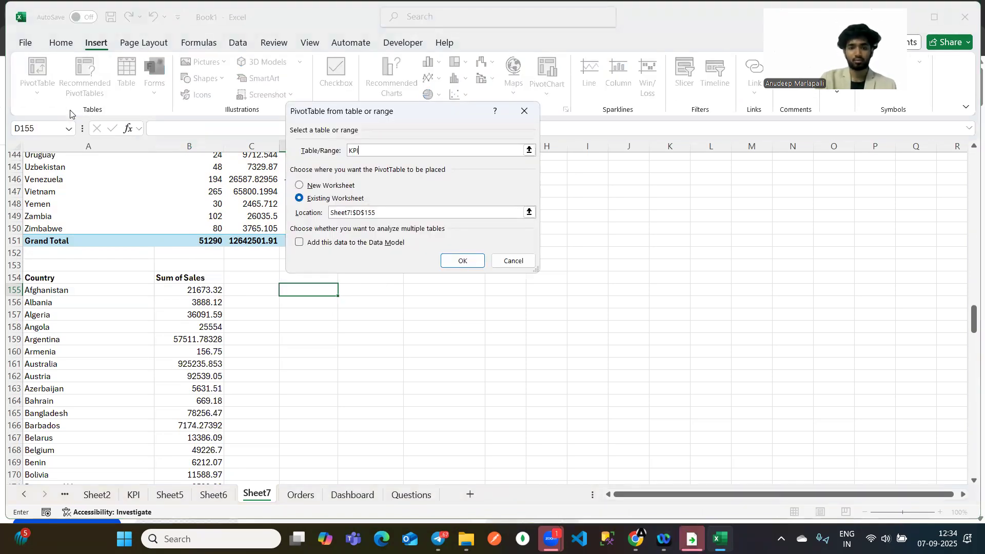
left_click(461, 261)
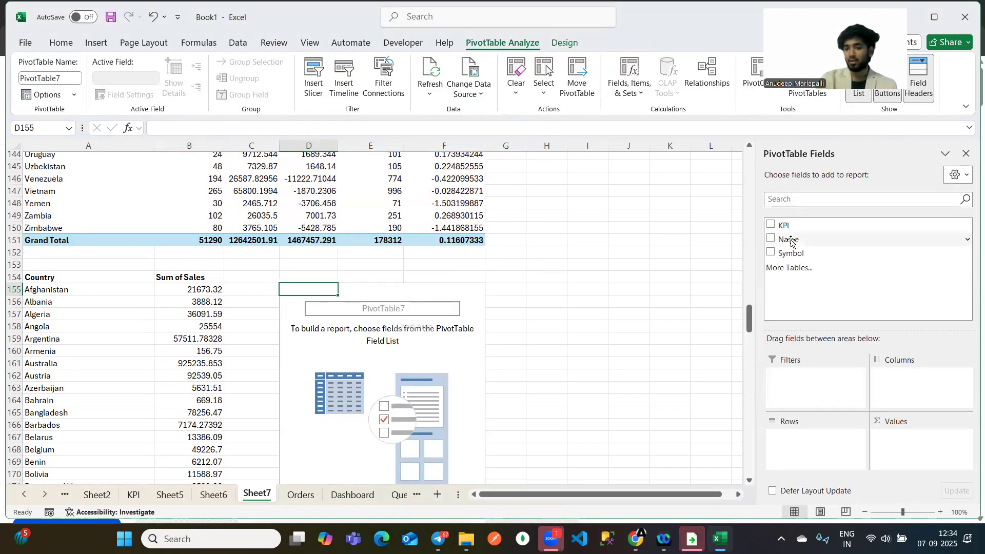
Add the Name and KPI fields to the rows of the new PivotTable, with KPI nested under Name.
left_click(788, 239)
left_click(781, 226)
left_click(308, 394)
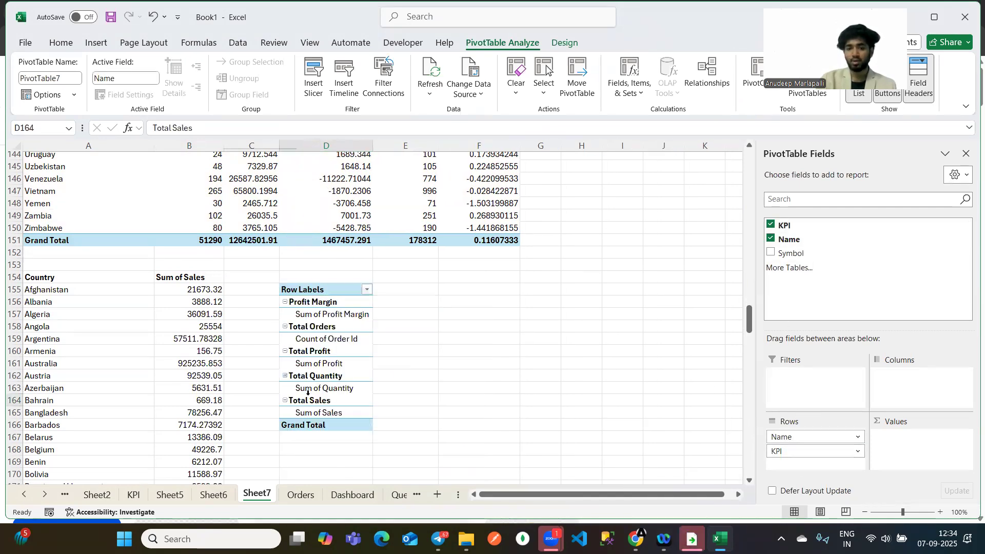
Insert a Symbol slicer for the KPI PivotTable and place it beside the table.
left_click(322, 348)
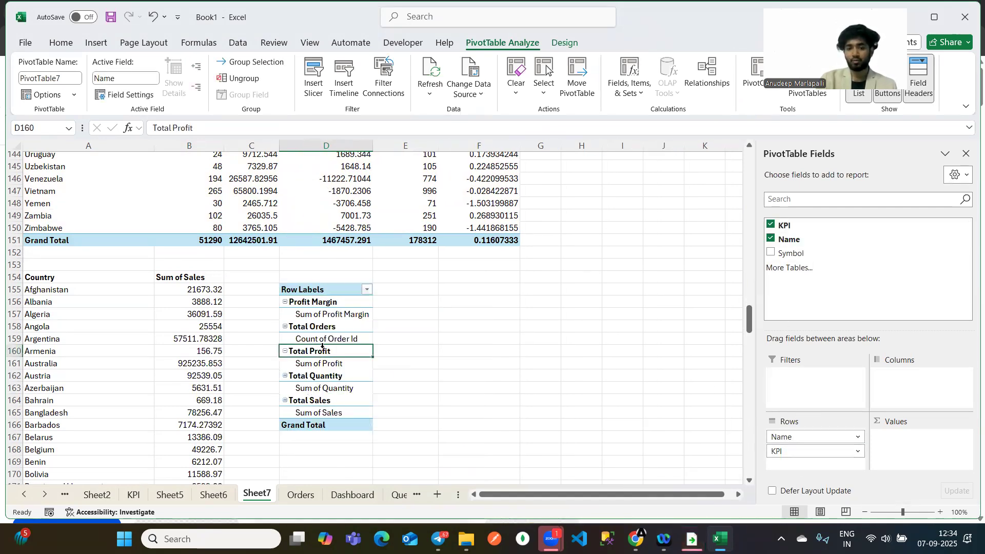
left_click(92, 43)
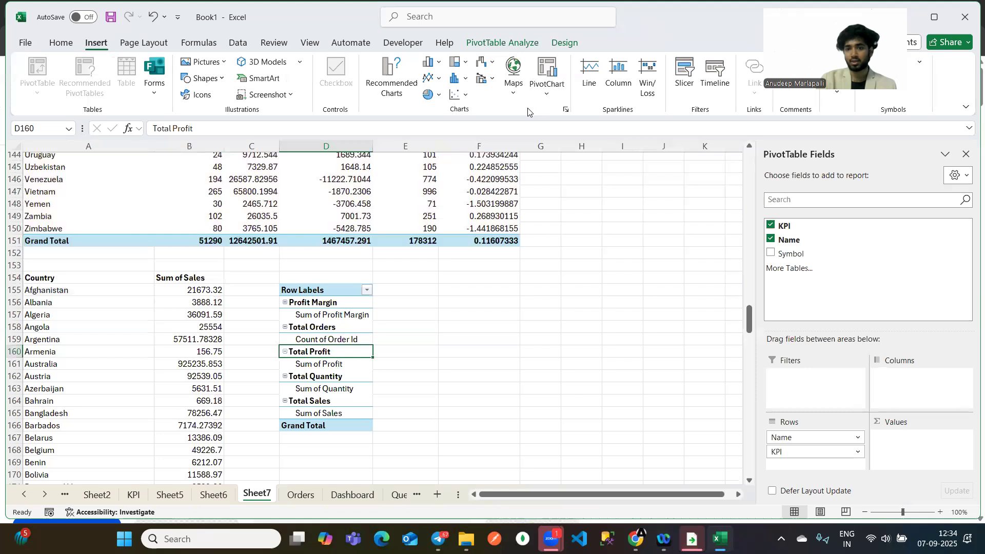
left_click(685, 82)
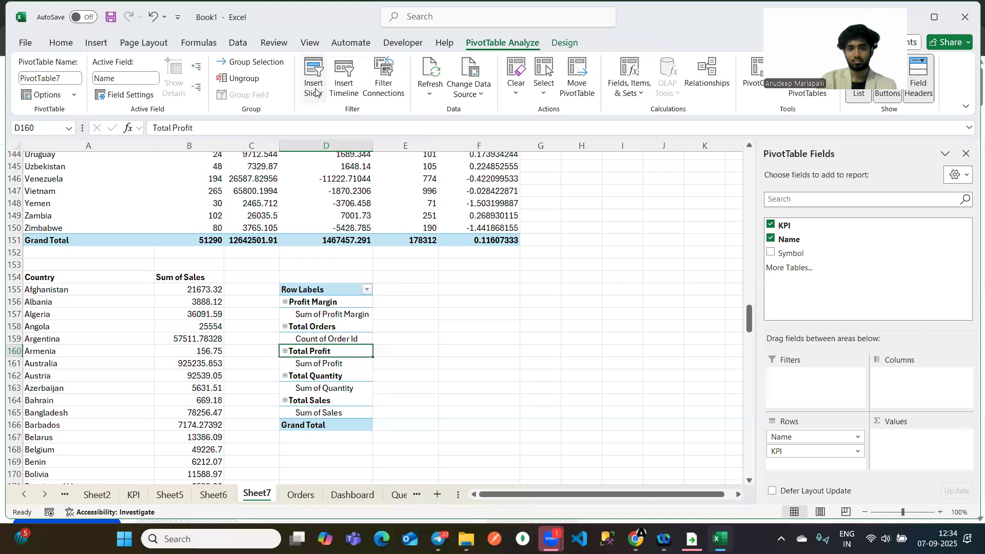
left_click(353, 109)
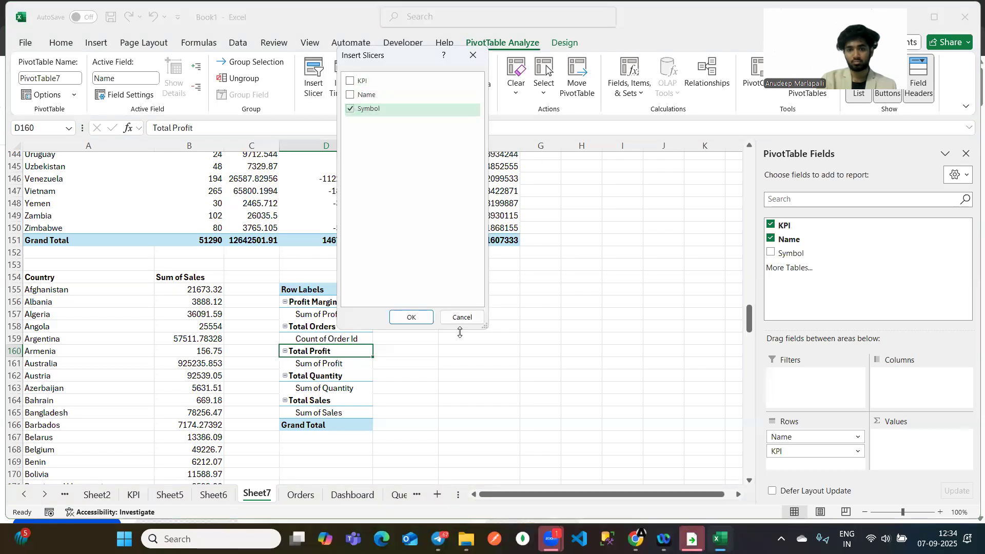
left_click(417, 317)
left_click_drag(378, 363, 448, 378)
Set the Symbol slicer's number of columns to 5.
right_click(435, 365)
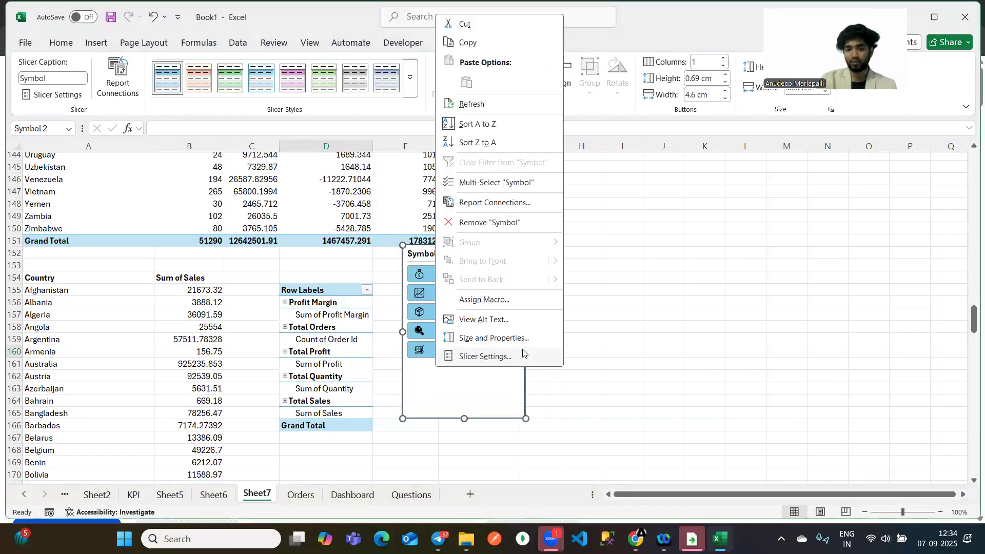
left_click(521, 341)
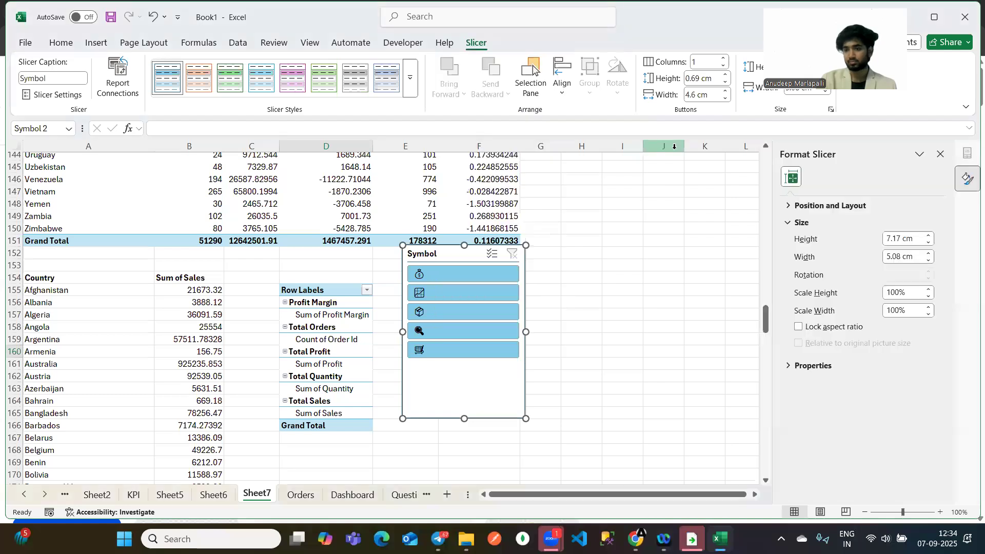
left_click(785, 210)
left_click(902, 298)
type("5")
key("Return")
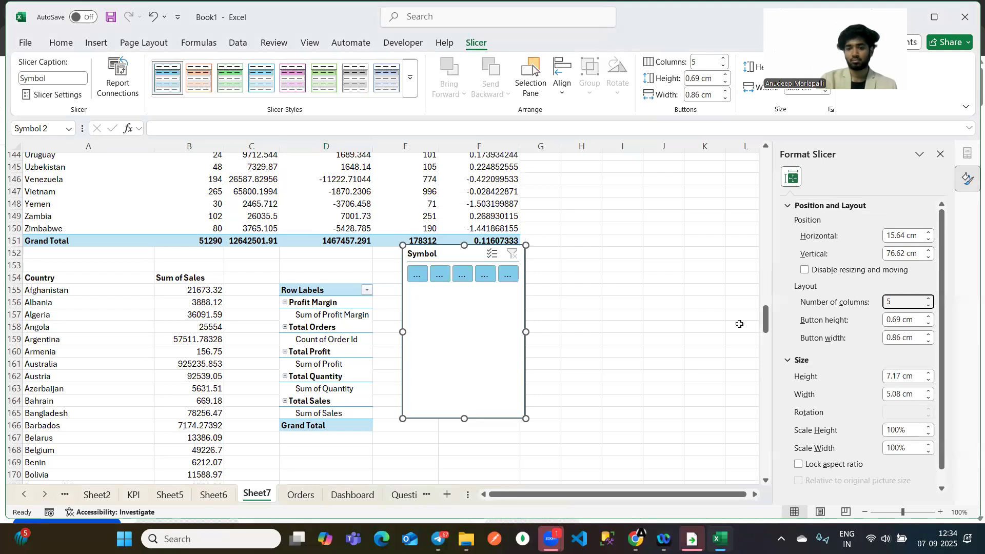
Resize the Symbol slicer to about 8.95 cm wide and 1.97 cm high, and select its money bag symbol for Total Profit.
left_click_drag(525, 418, 619, 352)
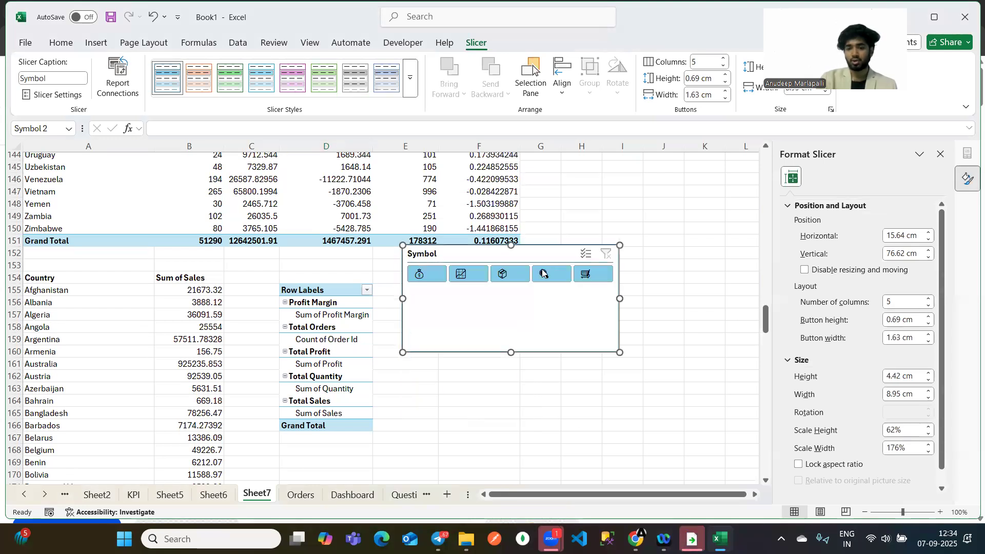
left_click(509, 273)
left_click_drag(494, 352, 493, 292)
left_click(403, 274)
left_click(562, 274)
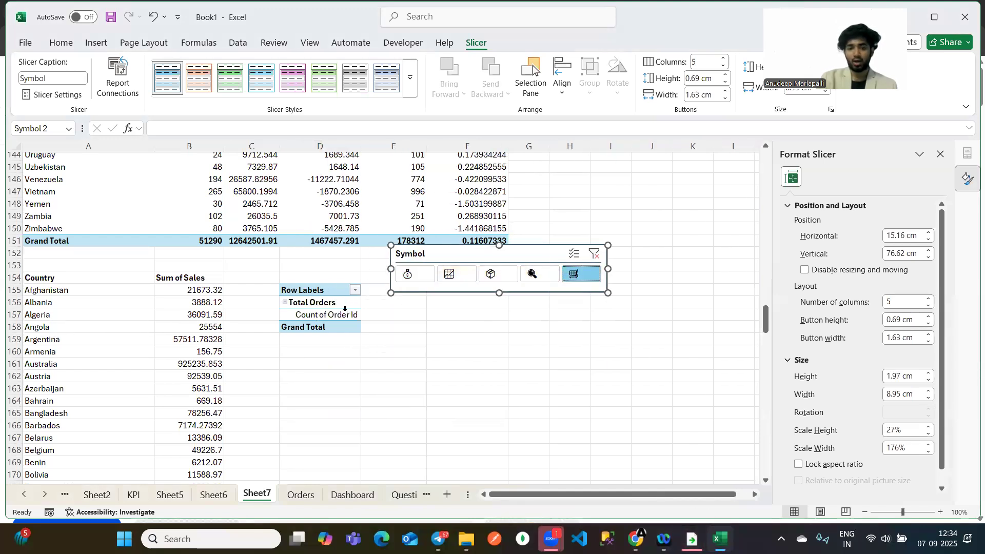
left_click(428, 274)
Replace the heading text in B154 with the formula =D157, linking it to the KPI name in the filtered PivotTable.
left_click(191, 278)
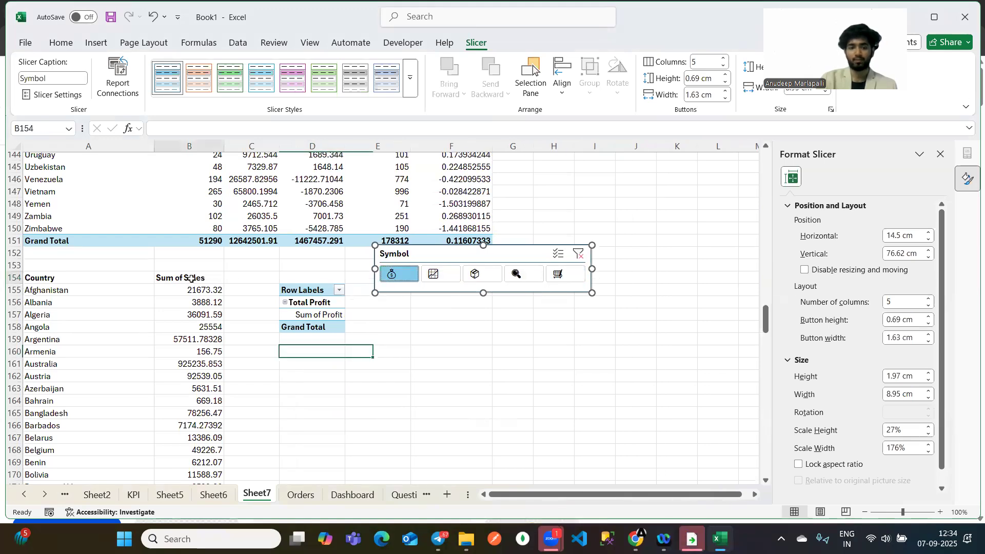
double_click(191, 278)
left_click_drag(211, 278, 116, 268)
key("BackSpace")
type("=")
left_click(300, 315)
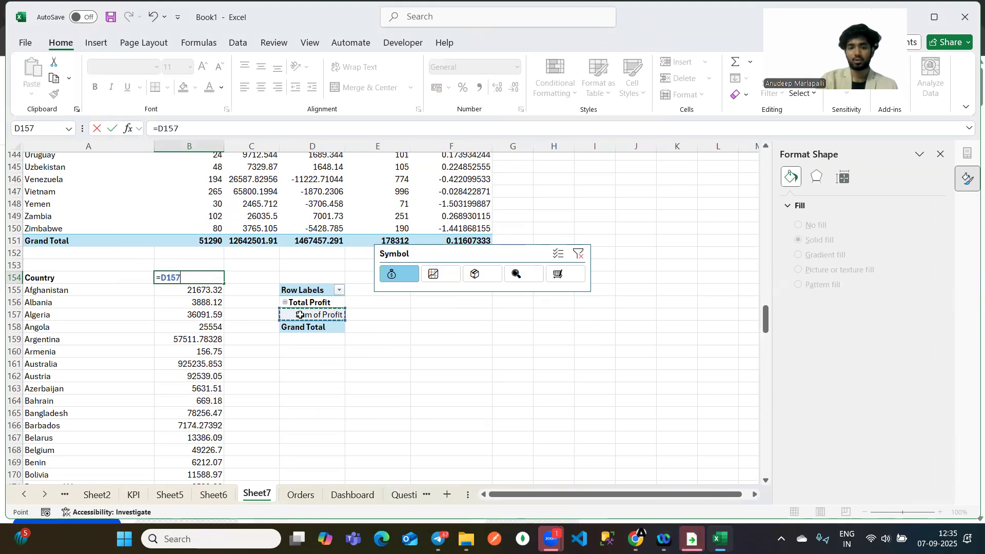
key("Return")
Switch through all symbols in the slicer to check the linked heading and country values, ending on the money bag symbol.
left_click(433, 274)
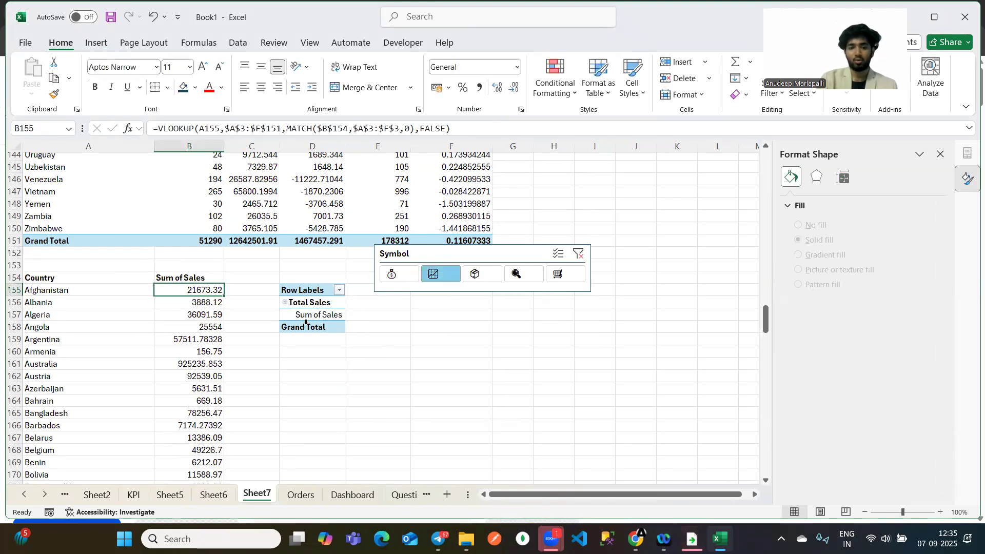
left_click(476, 279)
left_click(528, 276)
left_click(579, 274)
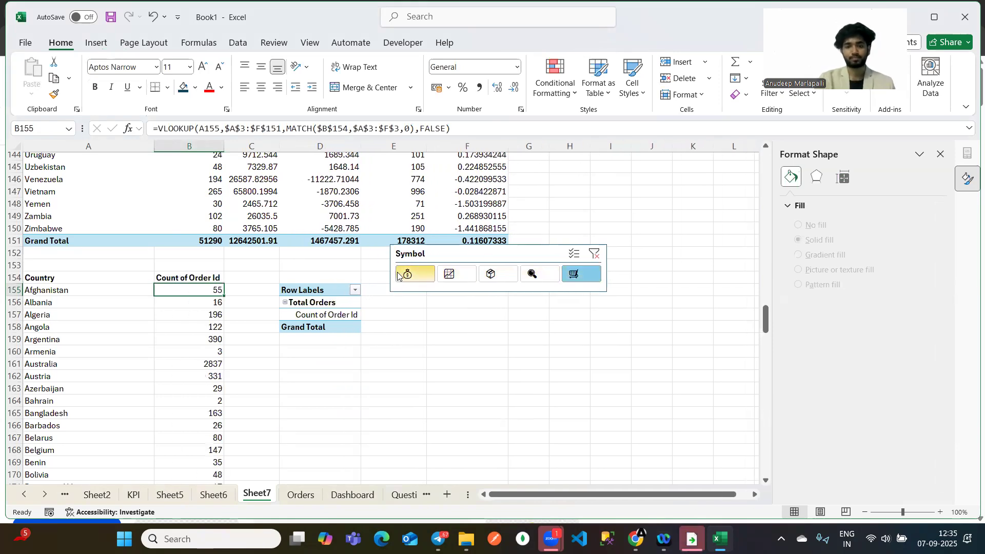
left_click(400, 278)
left_click(436, 275)
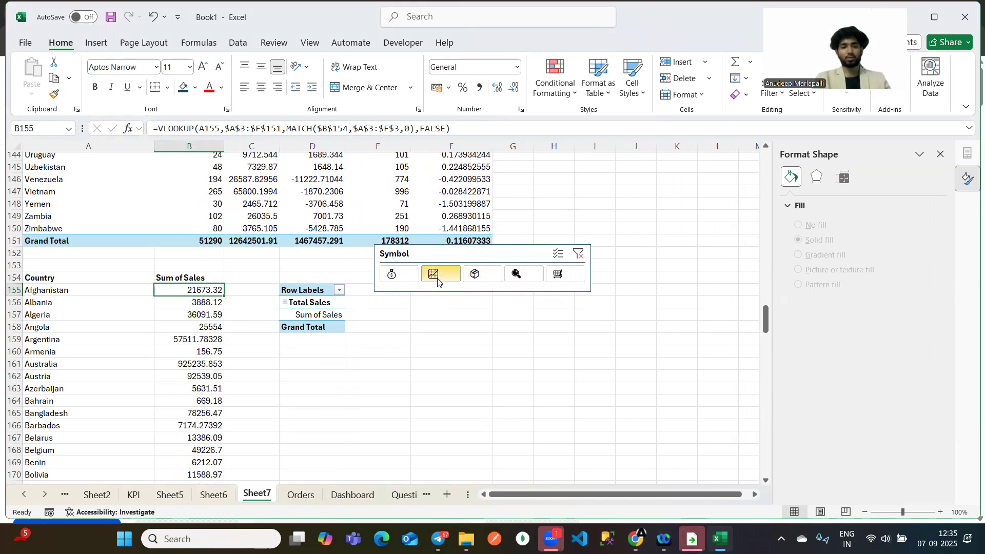
left_click(392, 273)
left_click(482, 275)
left_click(535, 274)
left_click(587, 274)
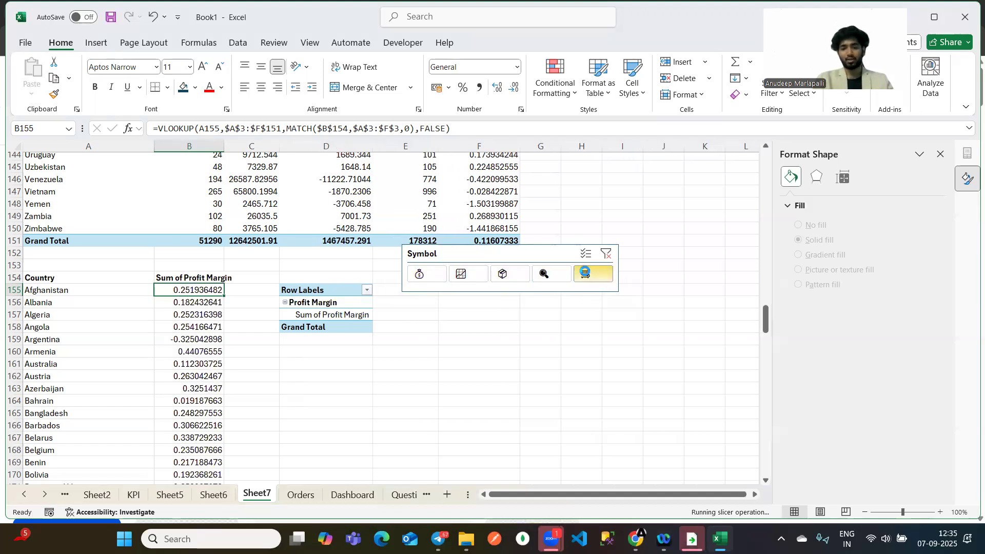
left_click(408, 274)
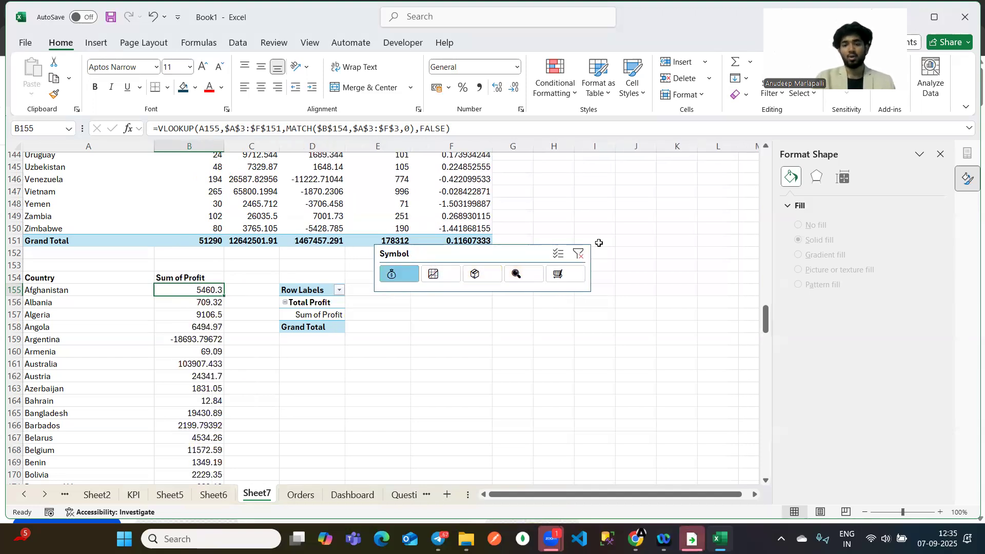
left_click(41, 274)
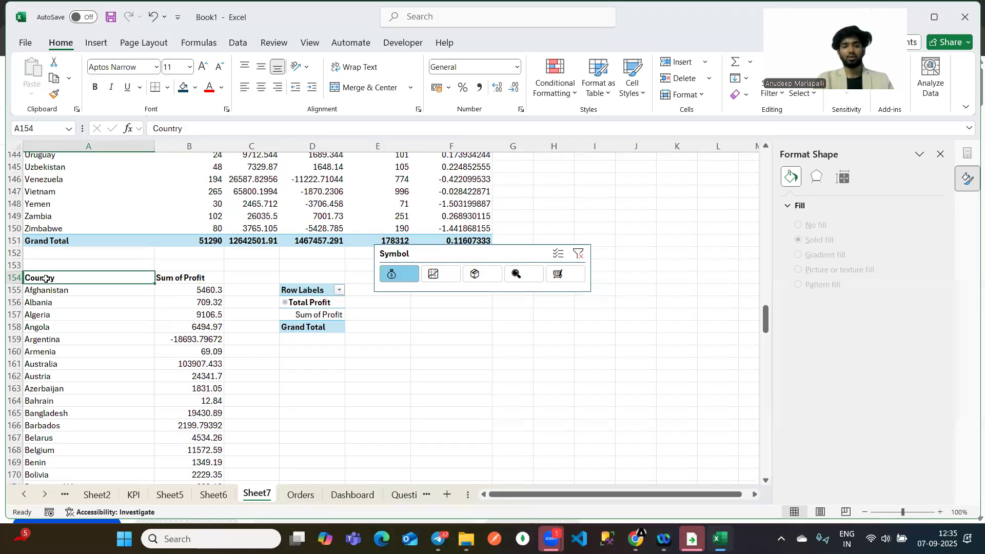
key("shift+Right")
key("ctrl+shift+Down")
scroll(45, 278, "up", 20)
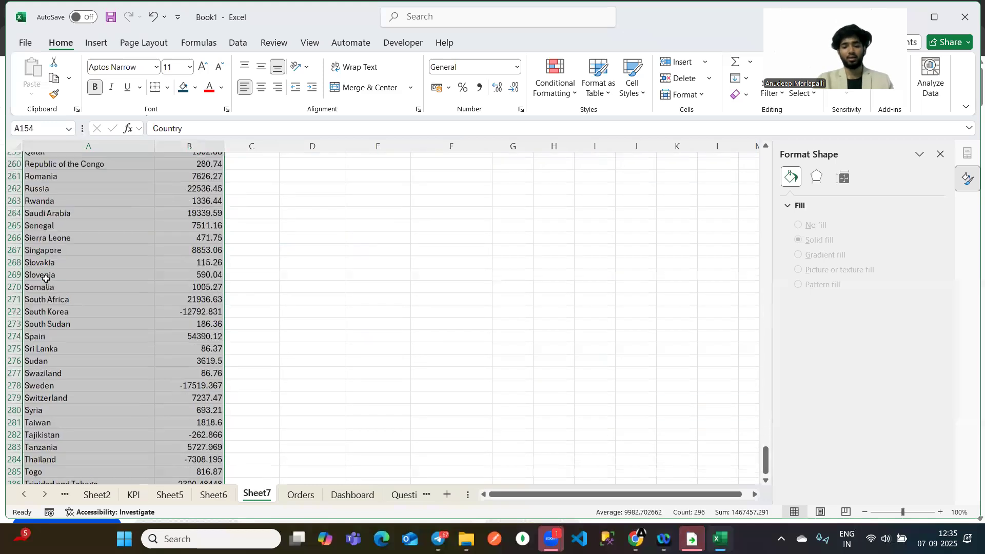
left_click(106, 44)
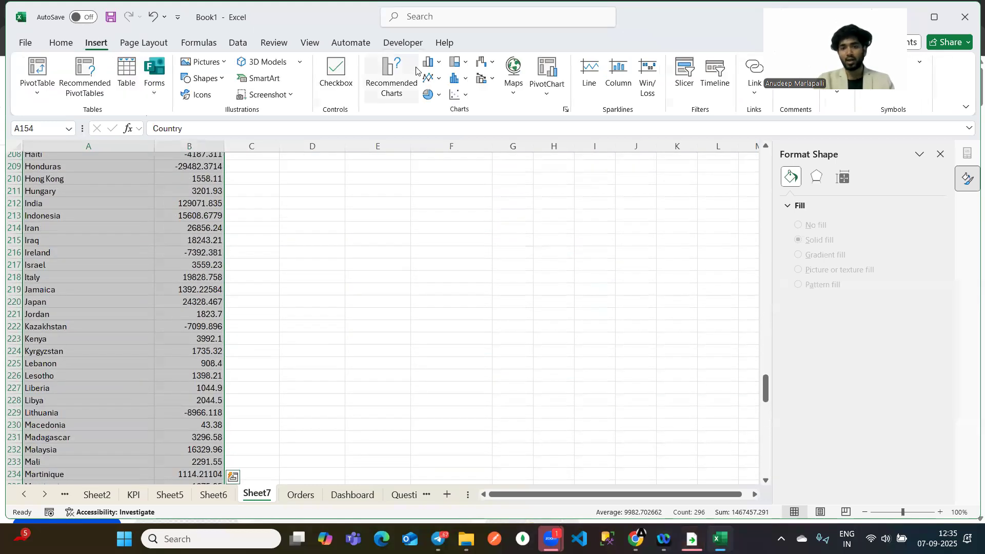
left_click(464, 80)
left_click(464, 80)
left_click(430, 62)
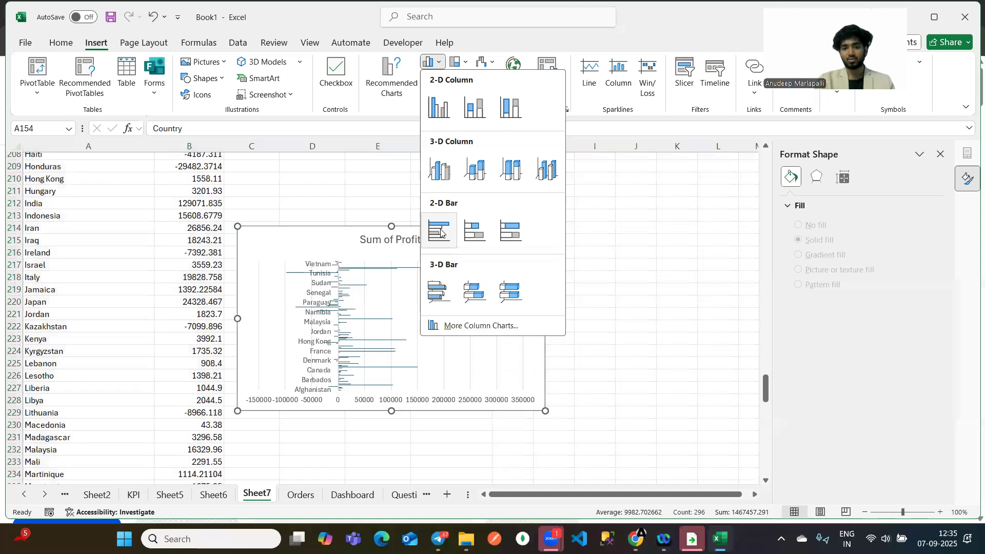
left_click(439, 231)
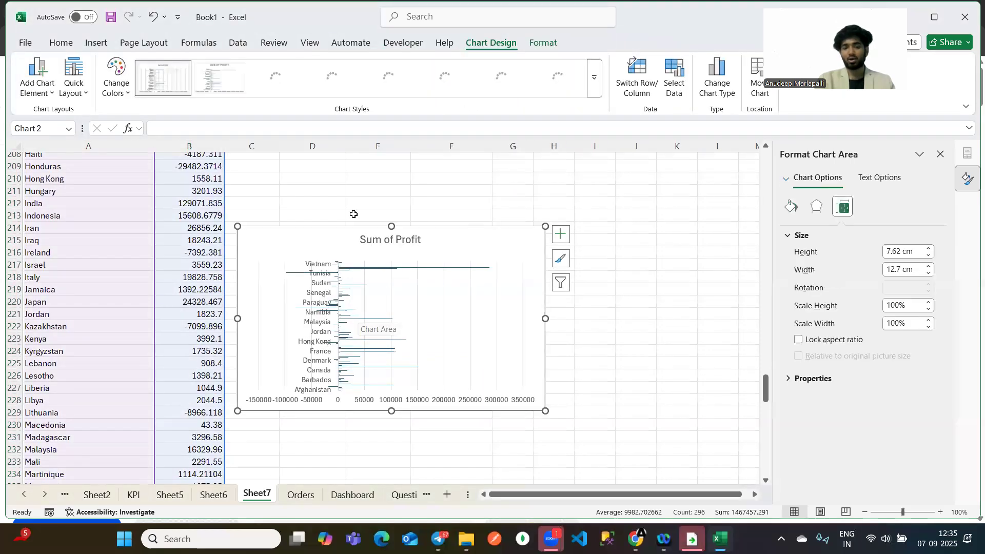
key("Delete")
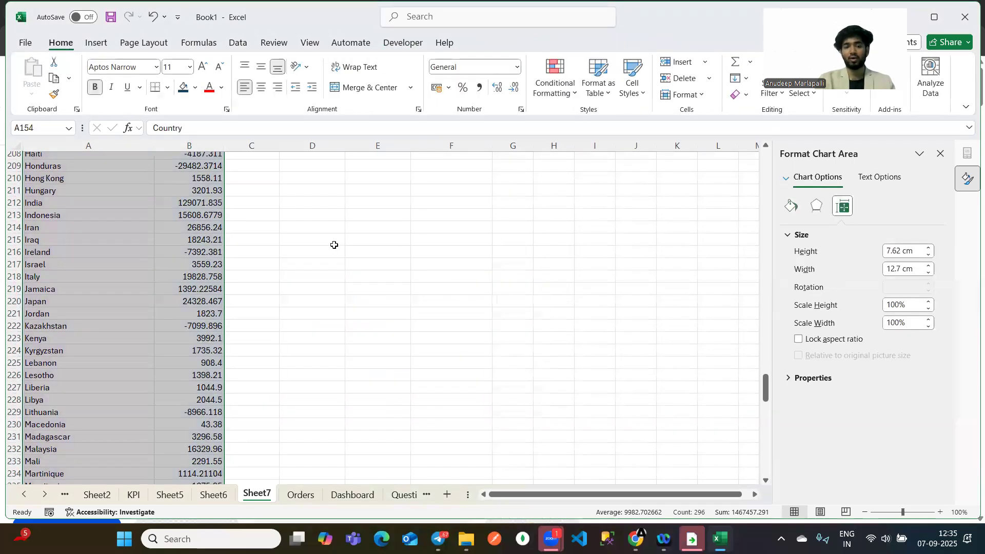
scroll(334, 245, "up", 20)
scroll(333, 244, "down", 6)
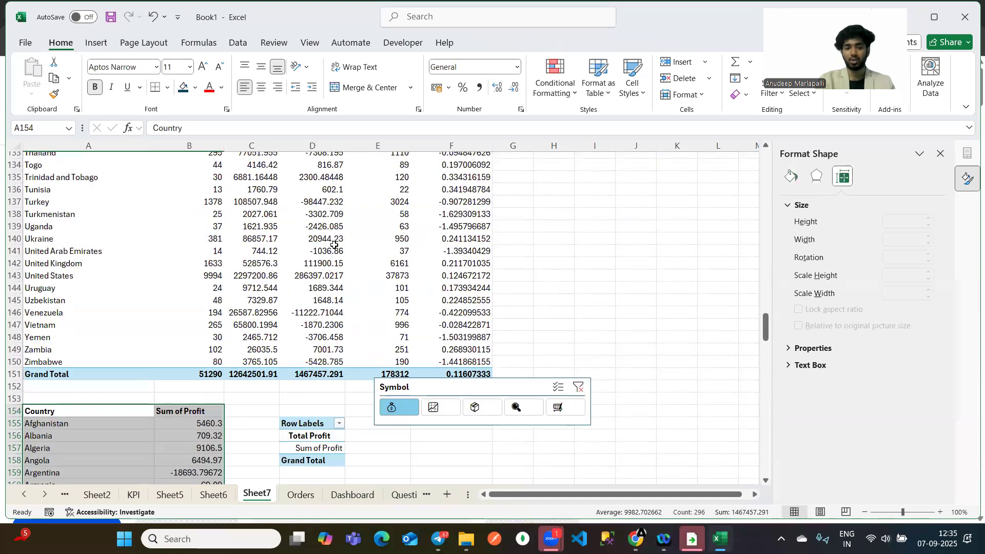
Insert a filled map chart from the country and KPI data in A154:B301 and apply the black-background chart style.
left_click(251, 398)
left_click(100, 408)
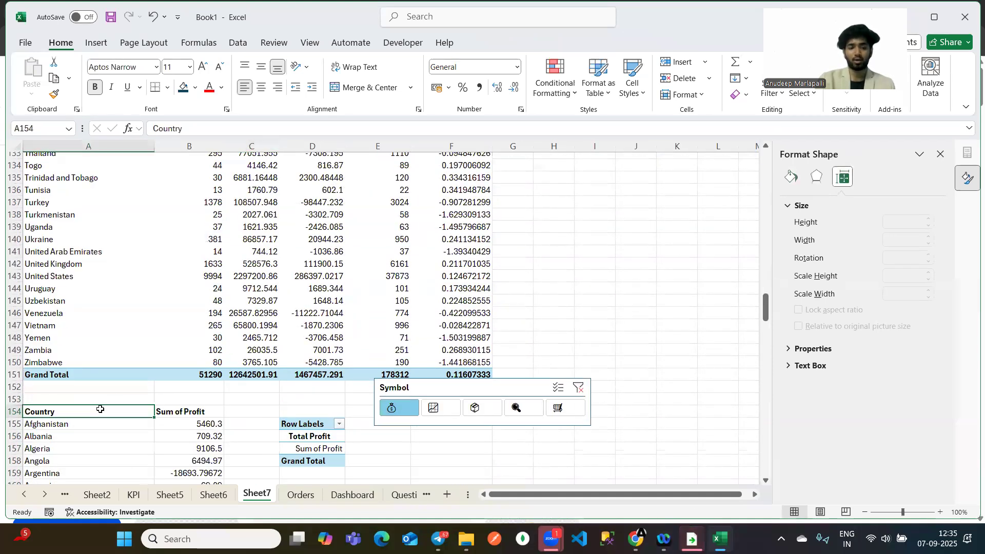
scroll(100, 409, "down", 5)
key("ctrl+shift+Right")
key("ctrl+shift+Down")
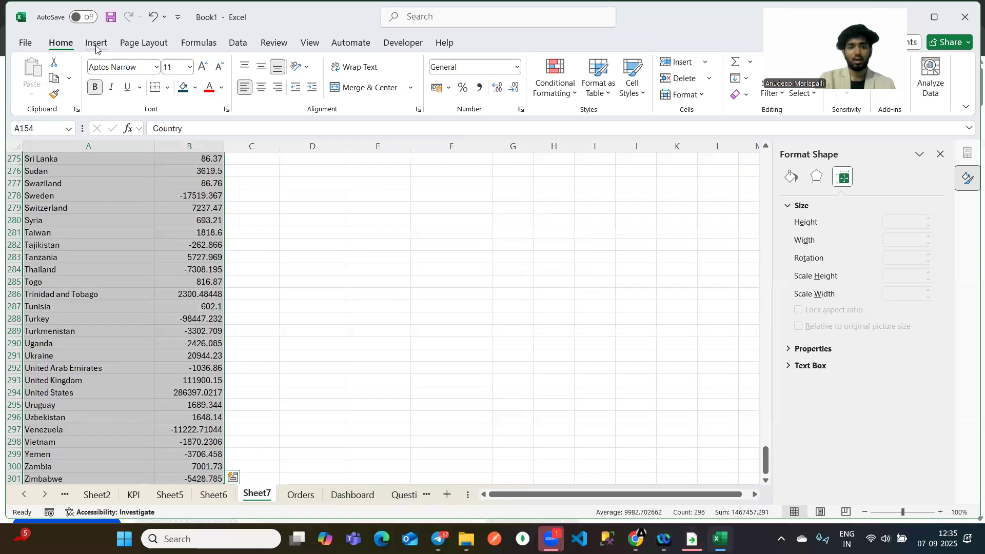
left_click(103, 45)
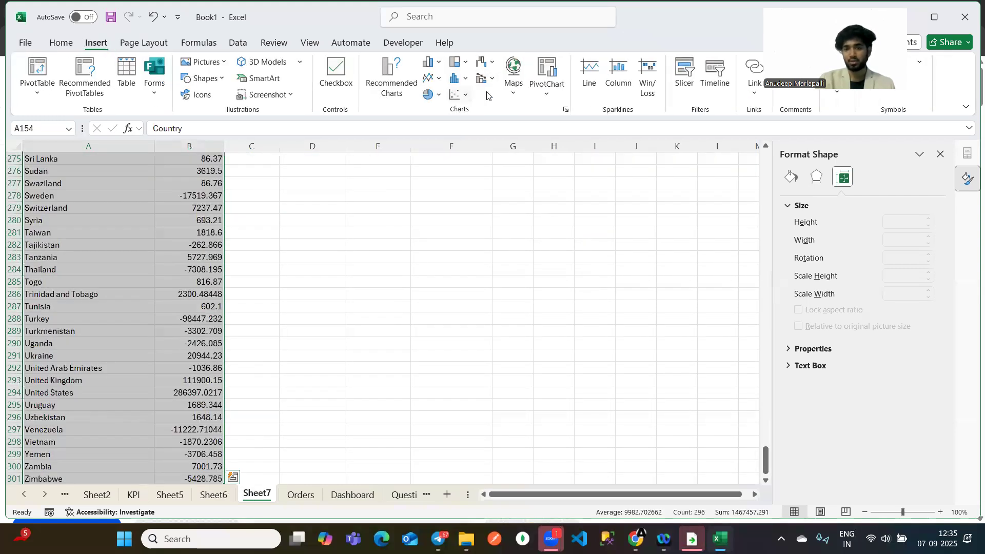
left_click(513, 81)
left_click(529, 142)
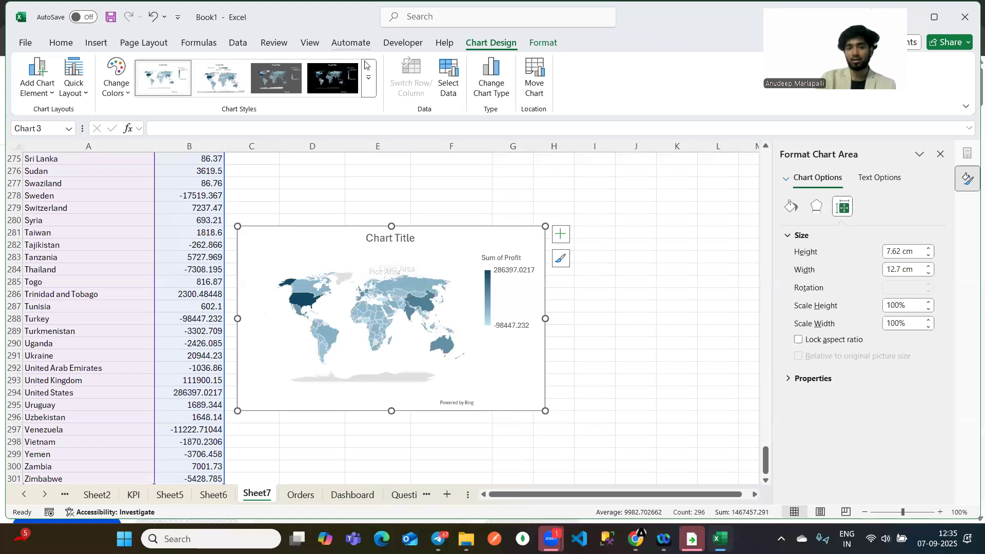
left_click(331, 77)
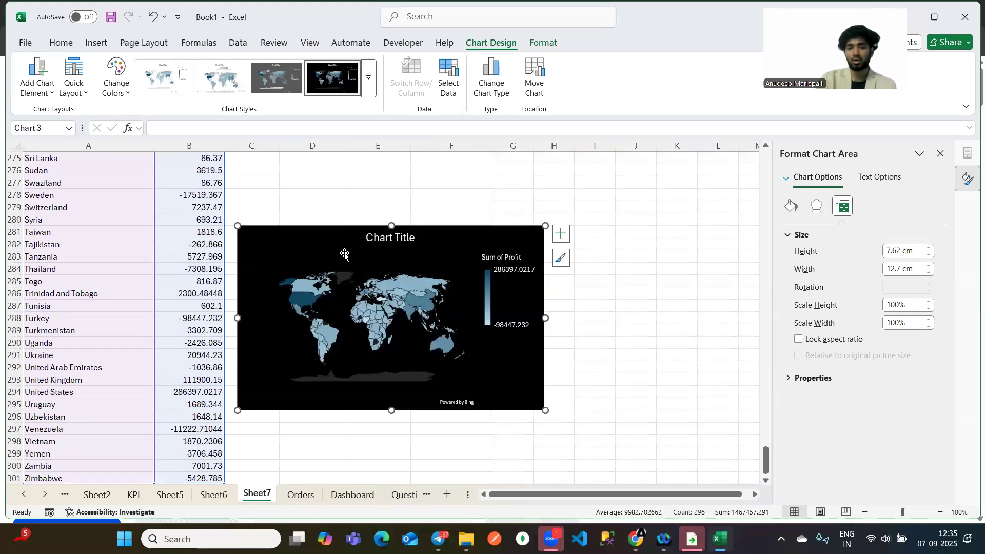
Cut the map chart and paste it at cell D161, beside the start of the country table.
left_click(329, 254)
left_click(349, 245)
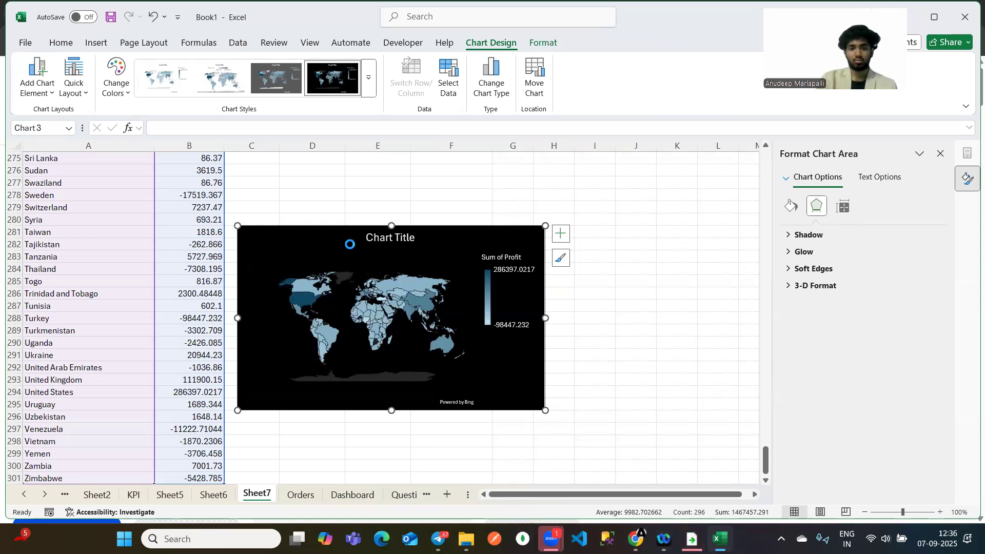
key("Delete")
scroll(349, 244, "up", 18)
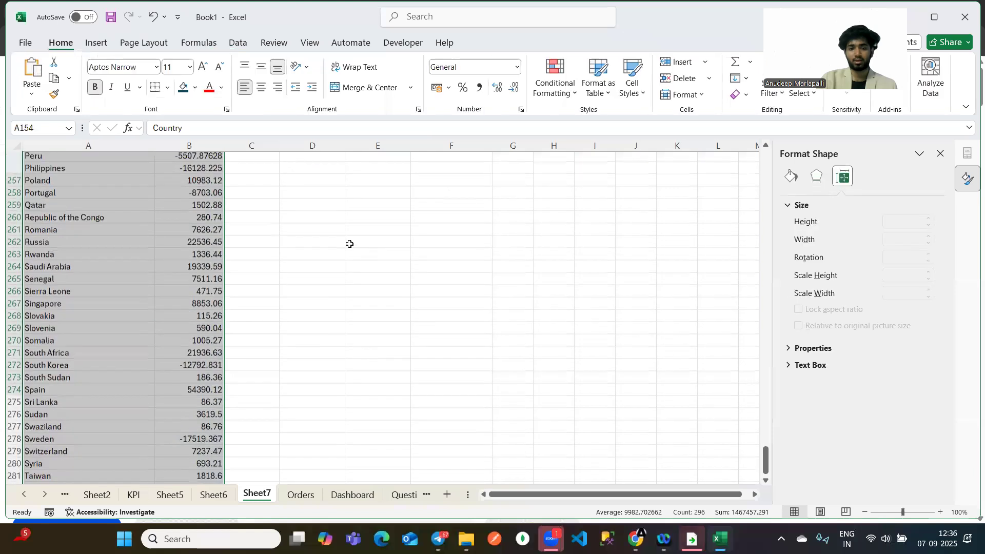
scroll(348, 244, "up", 20)
scroll(348, 244, "down", 4)
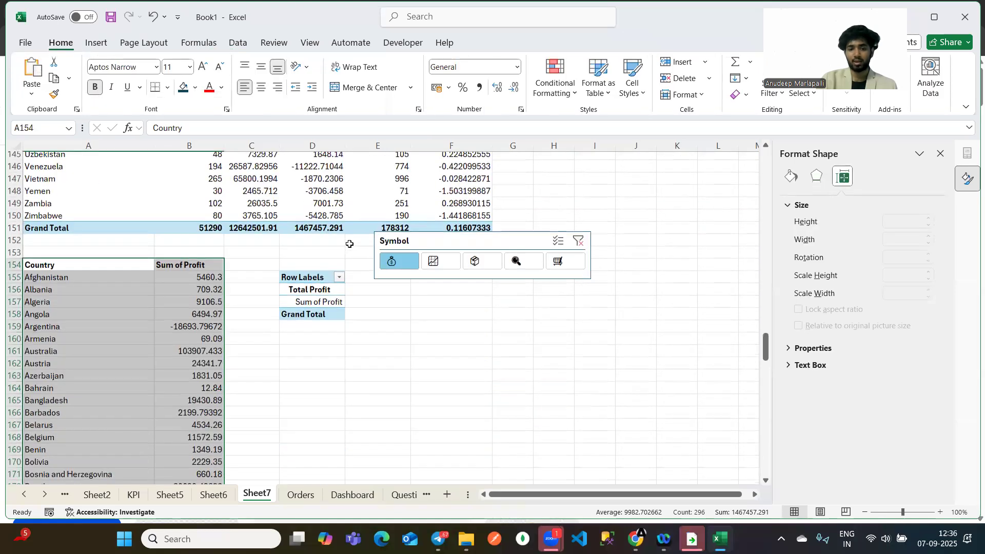
left_click(292, 300)
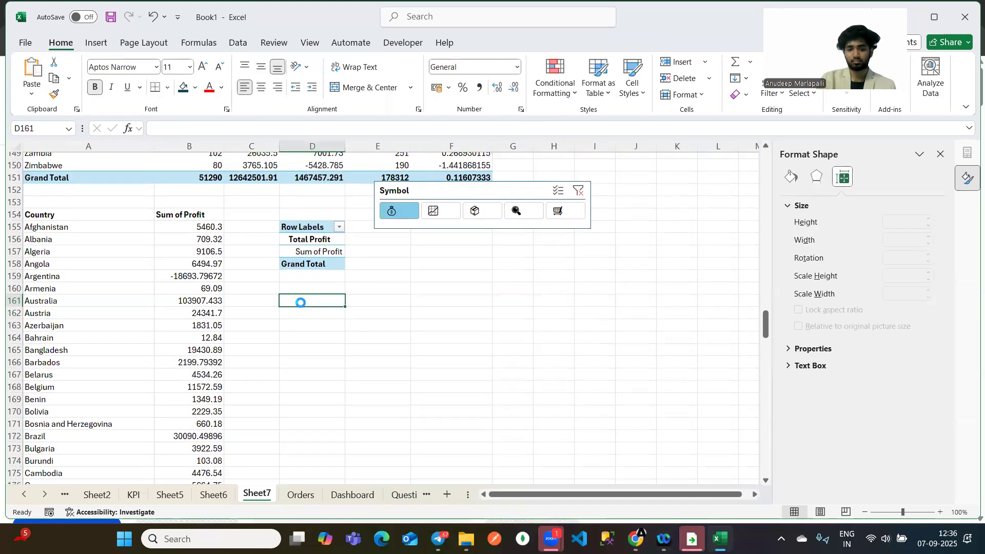
key("ctrl+v")
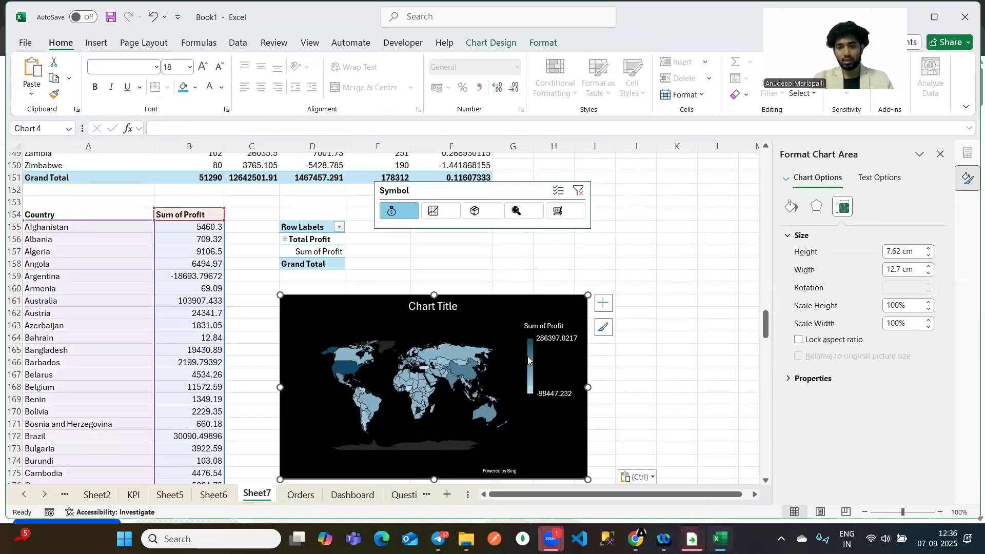
Switch the Symbol slicer through Total Sales, Total Orders, Total Quantity and Total Profit, checking individual countries' values on the map.
left_click(433, 211)
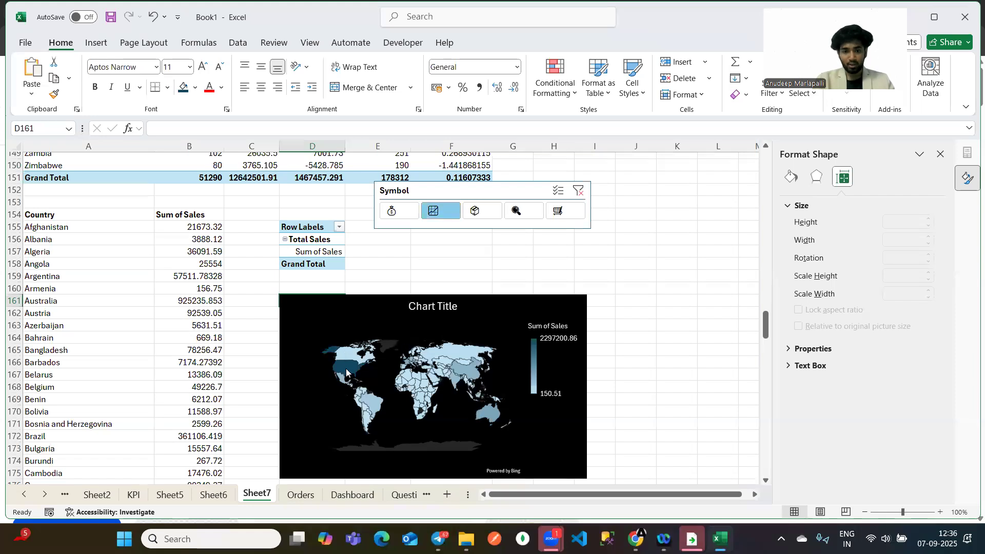
mouse_move(346, 372)
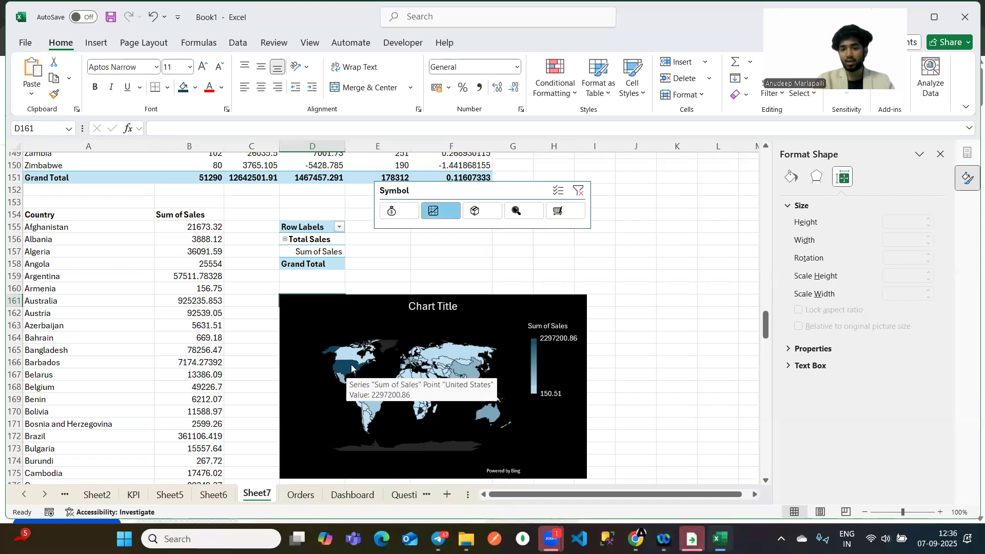
left_click(556, 212)
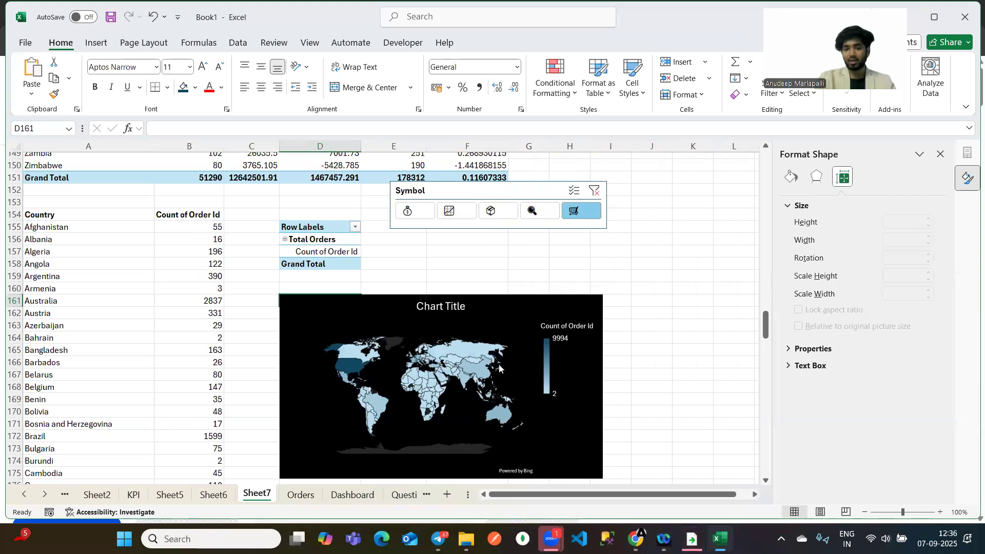
mouse_move(465, 380)
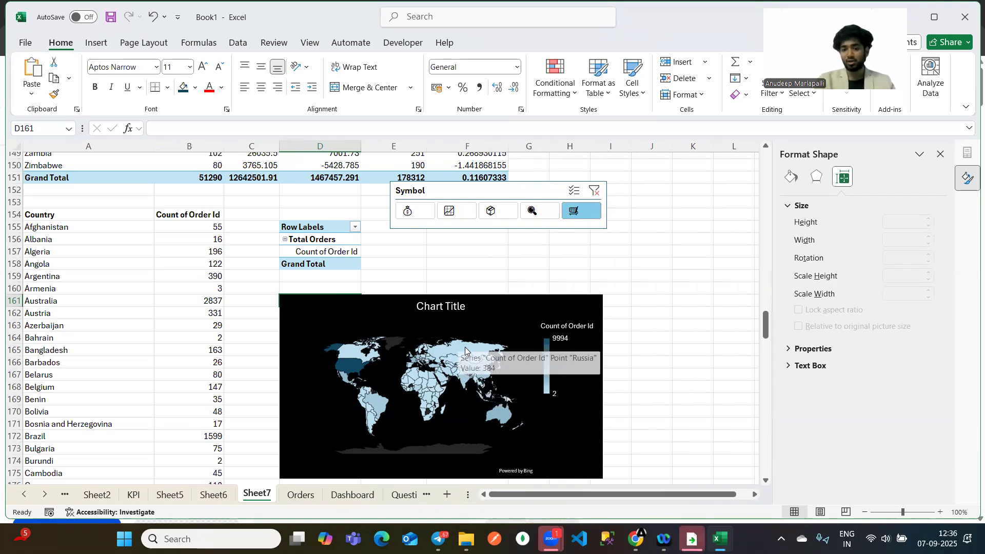
mouse_move(460, 349)
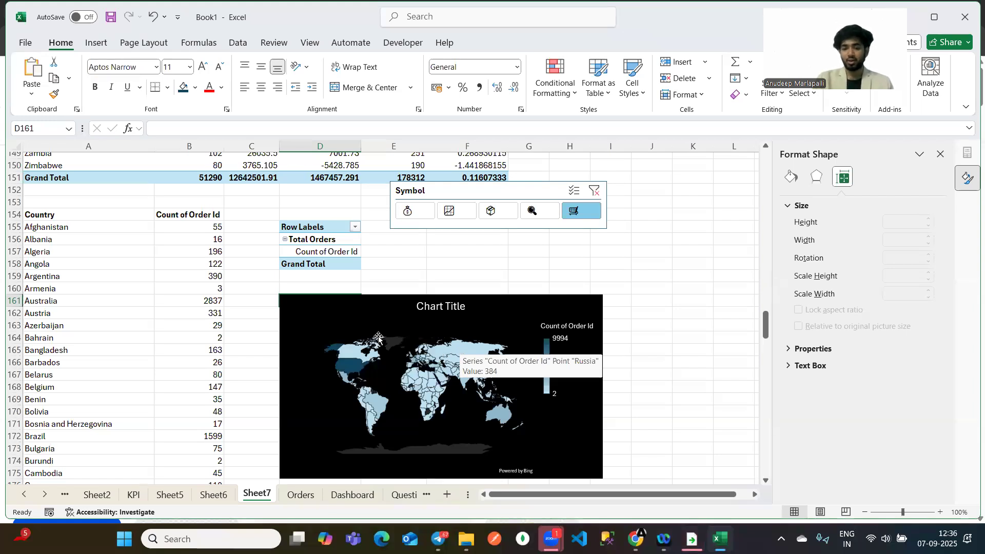
mouse_move(463, 379)
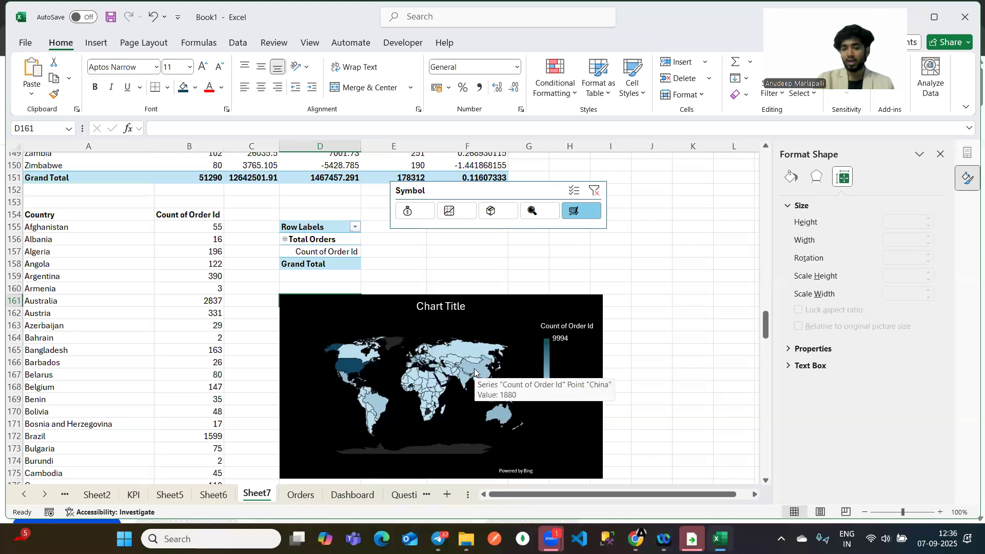
mouse_move(354, 363)
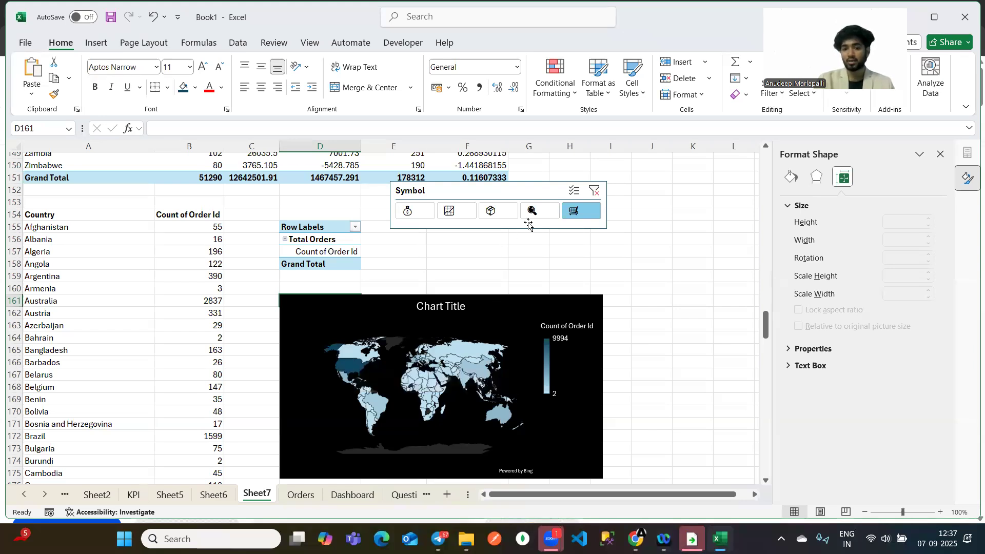
left_click(490, 213)
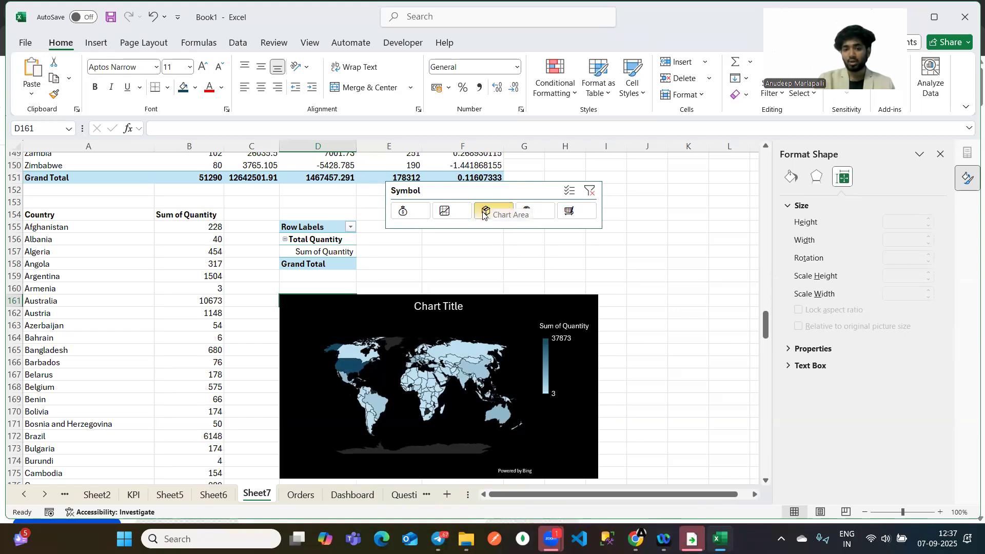
left_click(448, 215)
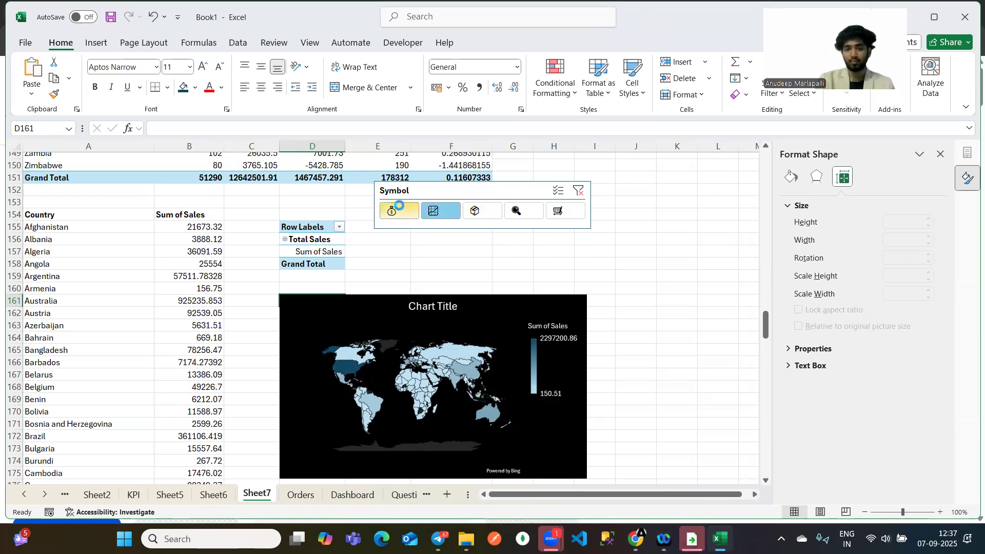
left_click(400, 209)
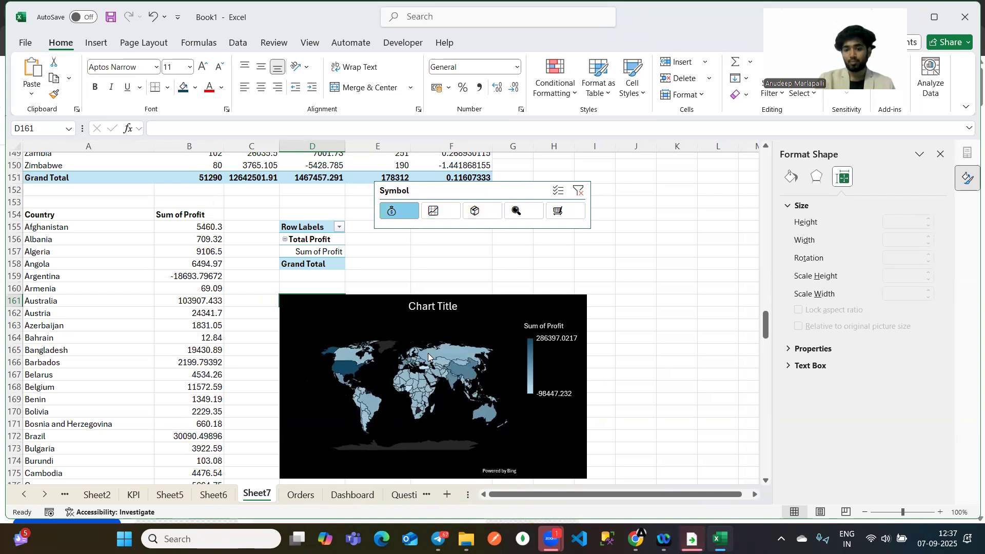
mouse_move(449, 381)
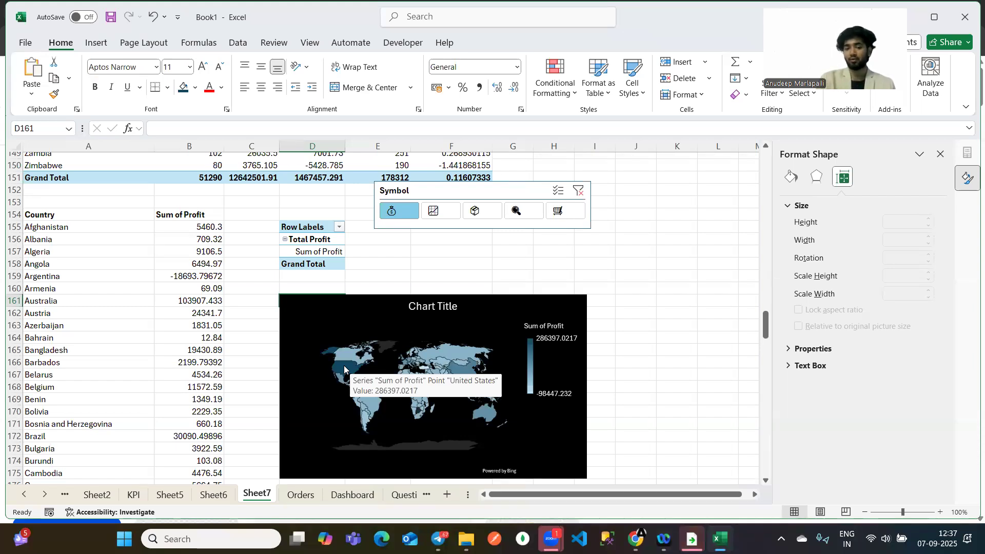
Enlarge the map chart to about 8.47 cm high and 13.89 cm wide.
left_click(350, 313)
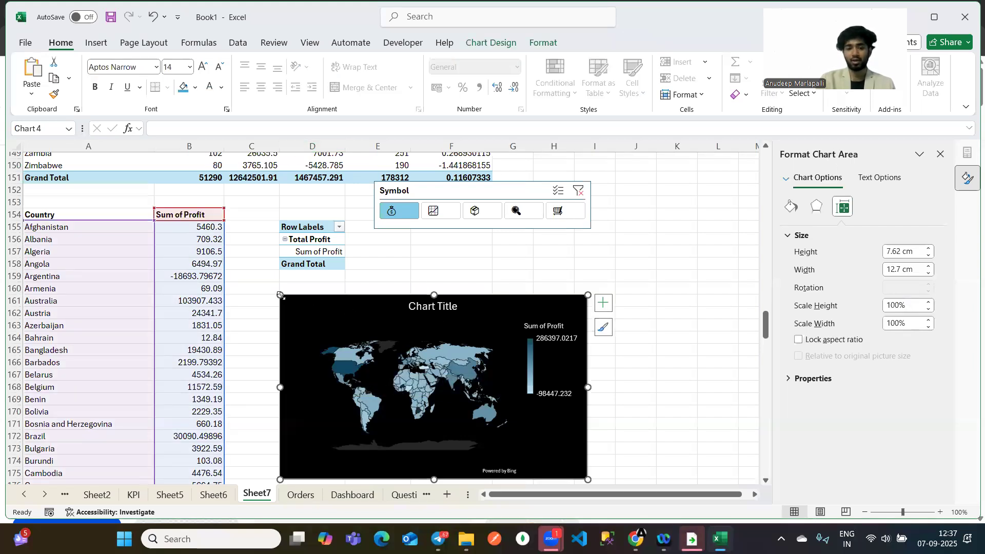
left_click_drag(279, 294, 249, 272)
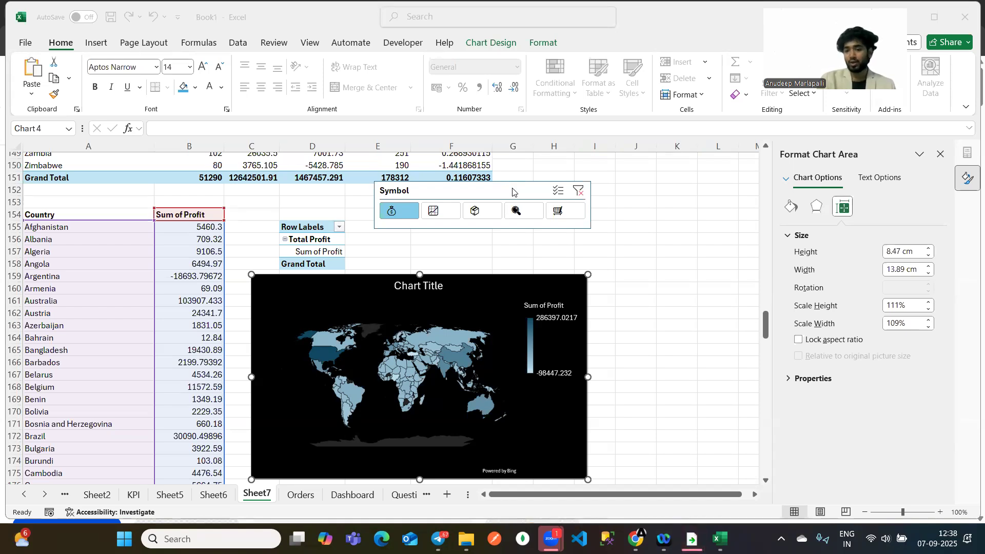
Switch to the Incognito Chrome window and open youtube.com in a new tab.
mouse_move(635, 538)
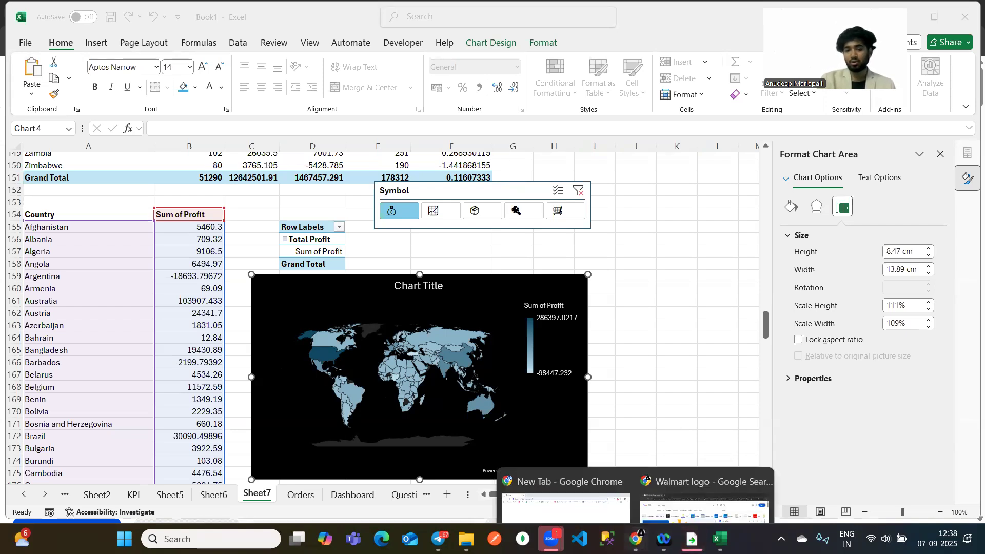
left_click(691, 462)
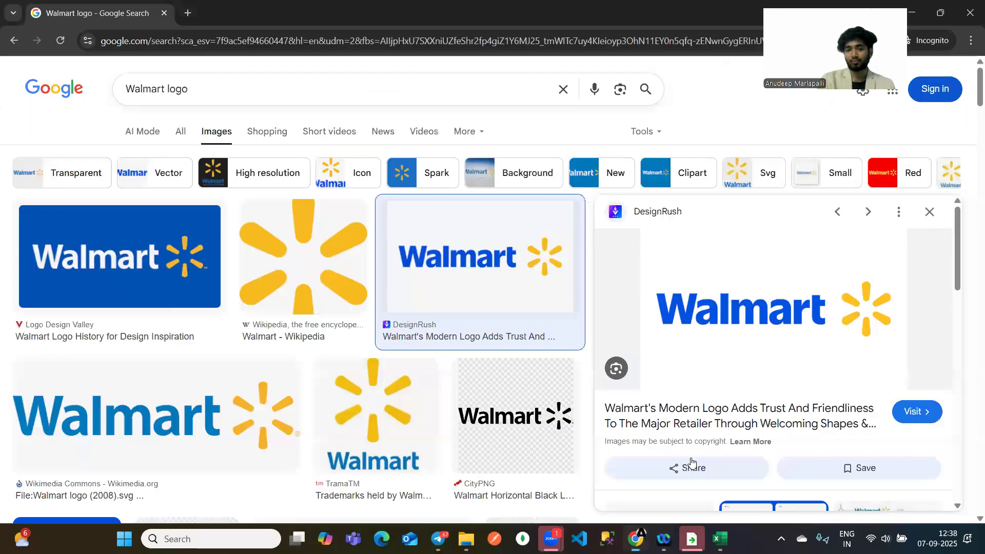
left_click(193, 15)
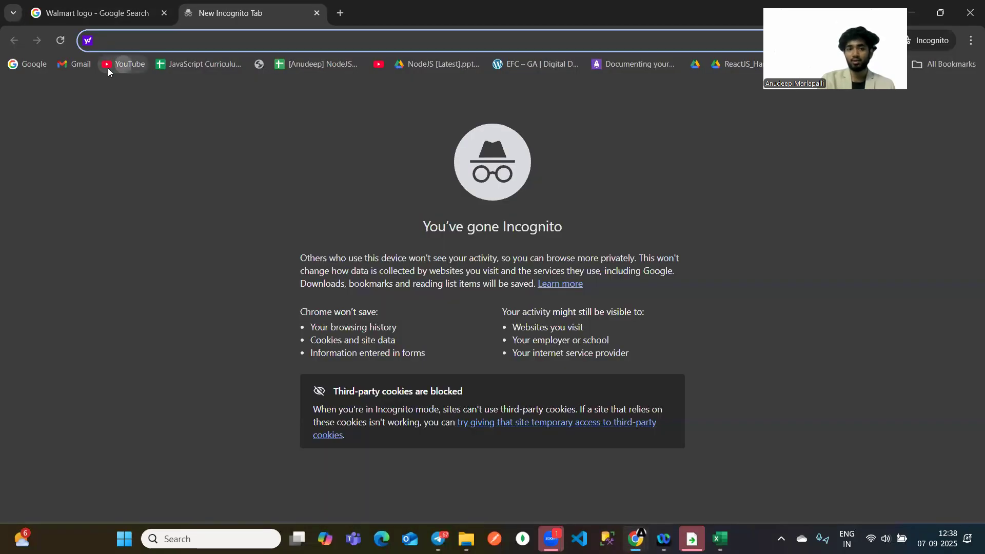
type("youtube.com")
key("Return")
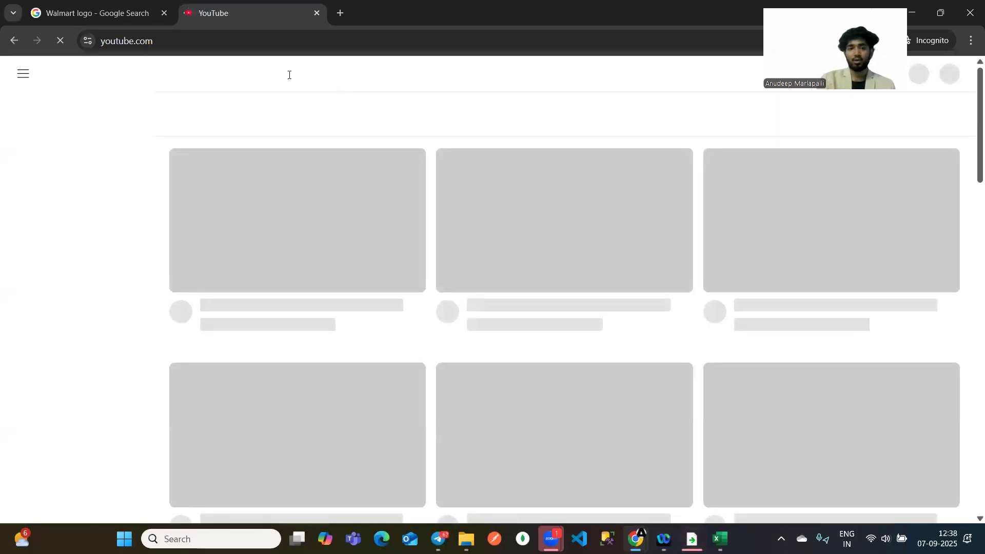
Search YouTube for connectandcodeall and open the Connect and Code channel page.
left_click(308, 75)
type("co")
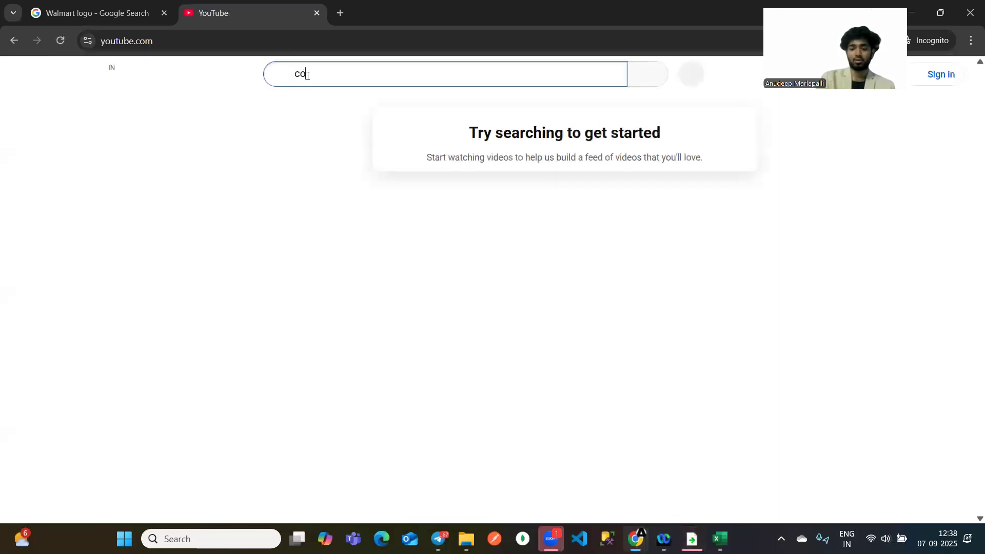
type("nnectandcodeall")
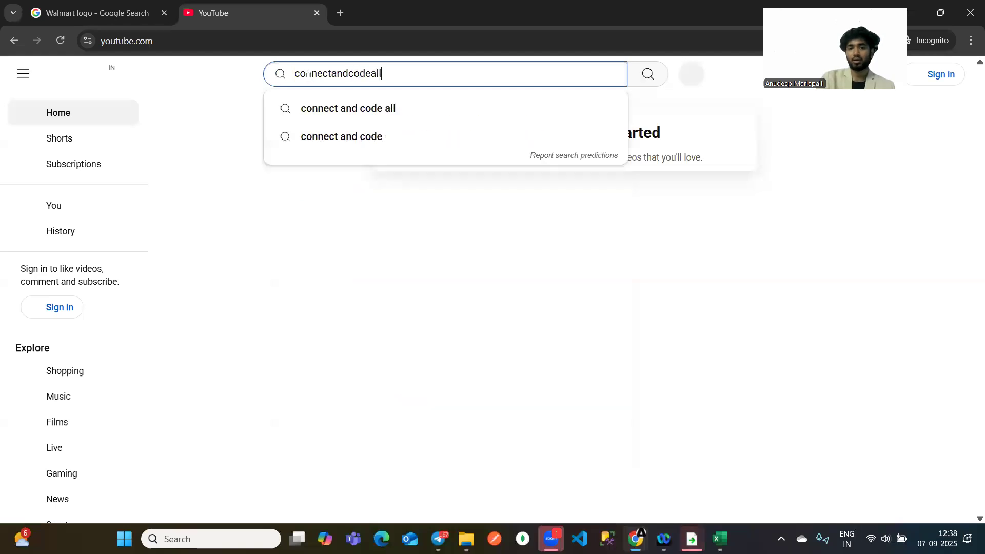
key("Return")
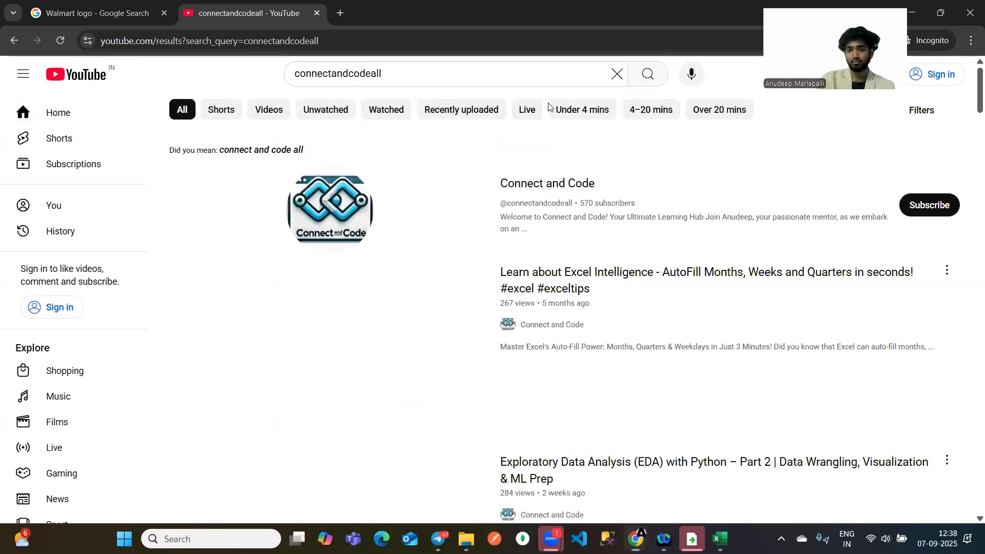
left_click(546, 185)
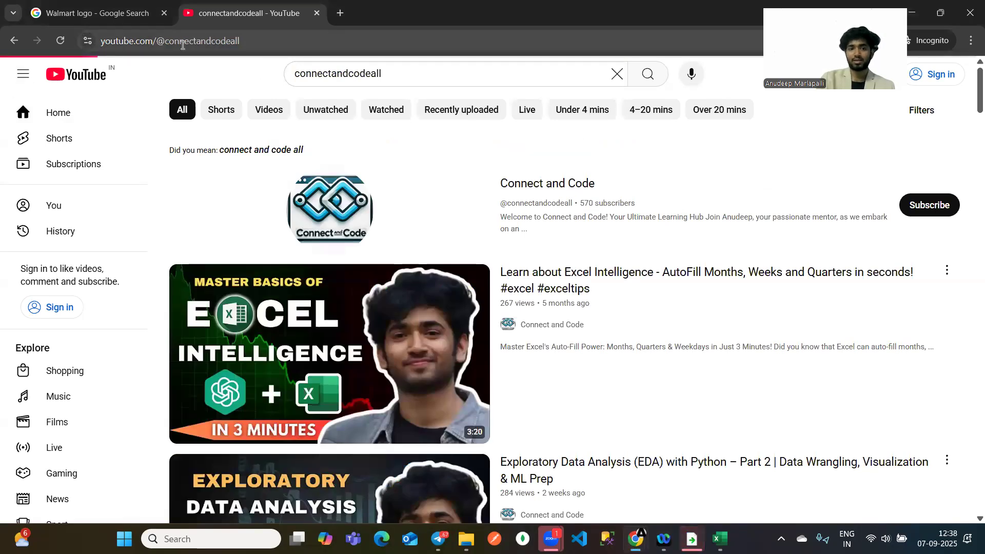
left_click(183, 45)
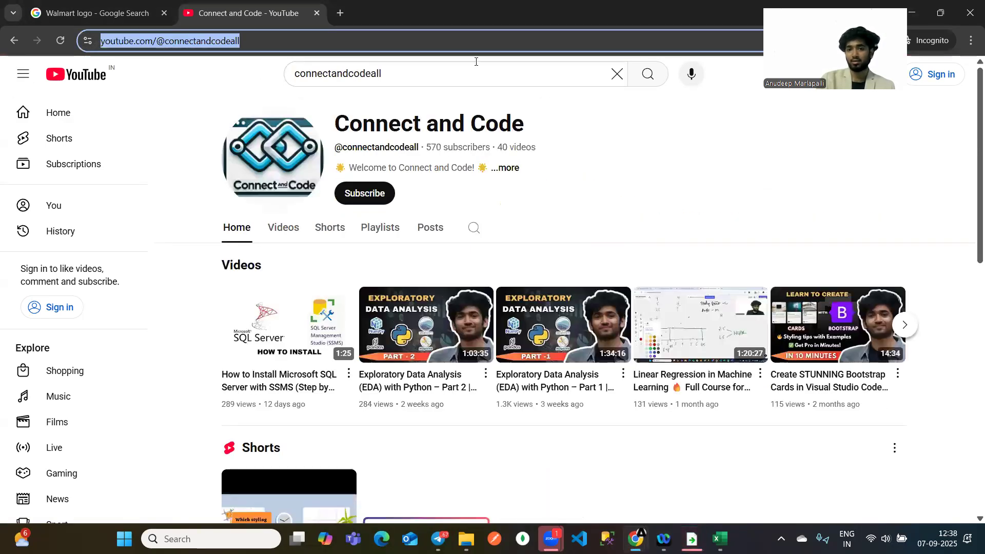
left_click(476, 62)
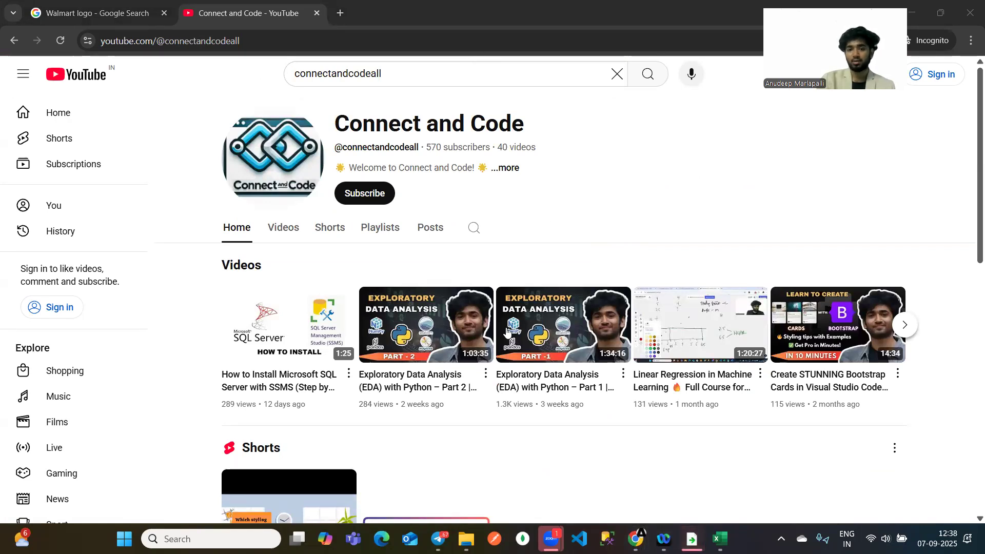
View the signed-in account's LinkedIn profile in the regular Chrome window, and close both Chrome windows to return to Excel.
mouse_move(635, 539)
left_click(570, 476)
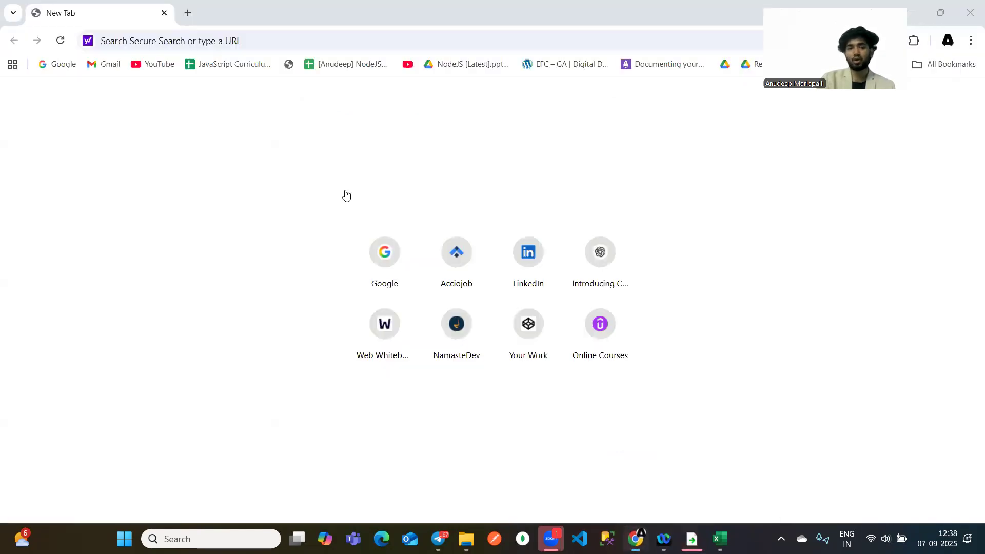
left_click(533, 260)
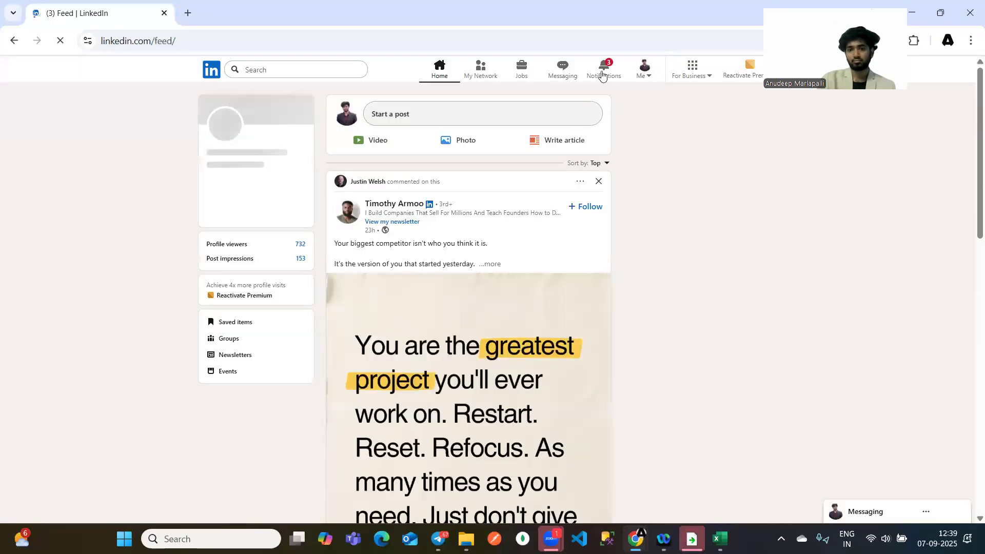
left_click(644, 70)
left_click(558, 155)
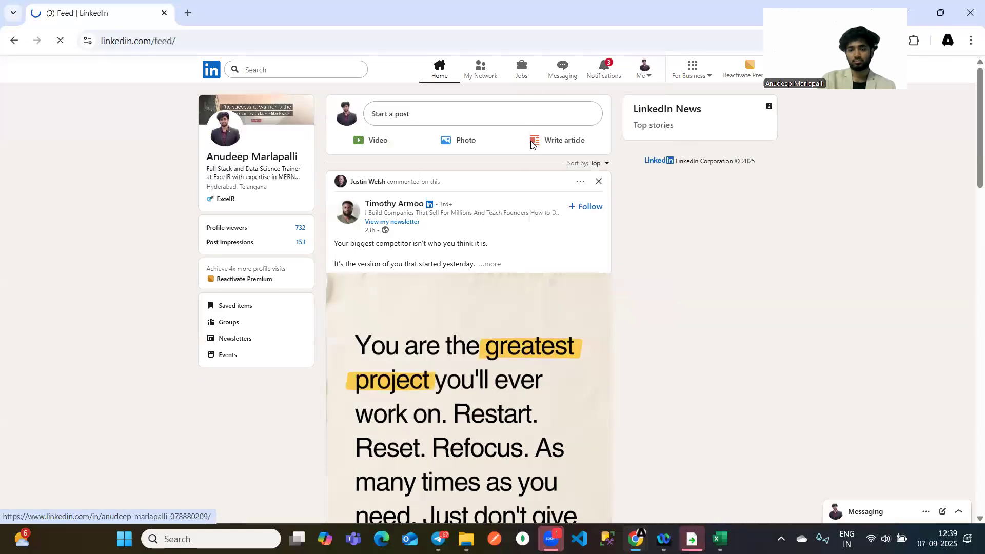
left_click(206, 41)
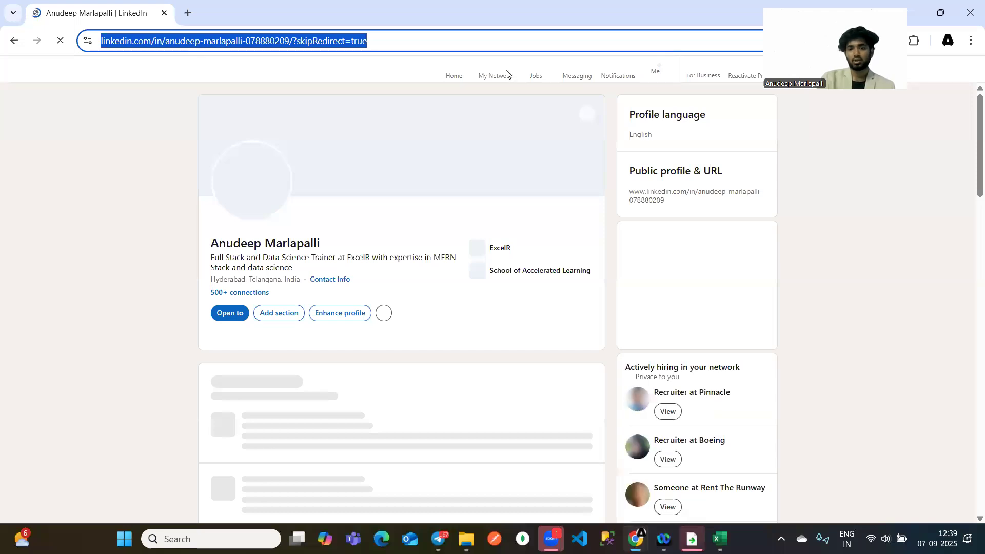
scroll(325, 208, "up", 3)
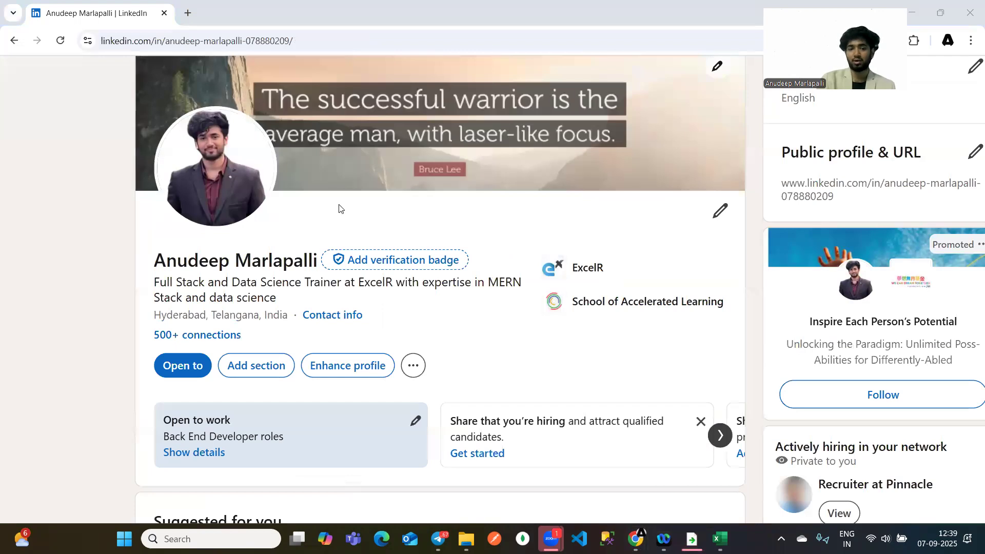
scroll(307, 241, "down", 2)
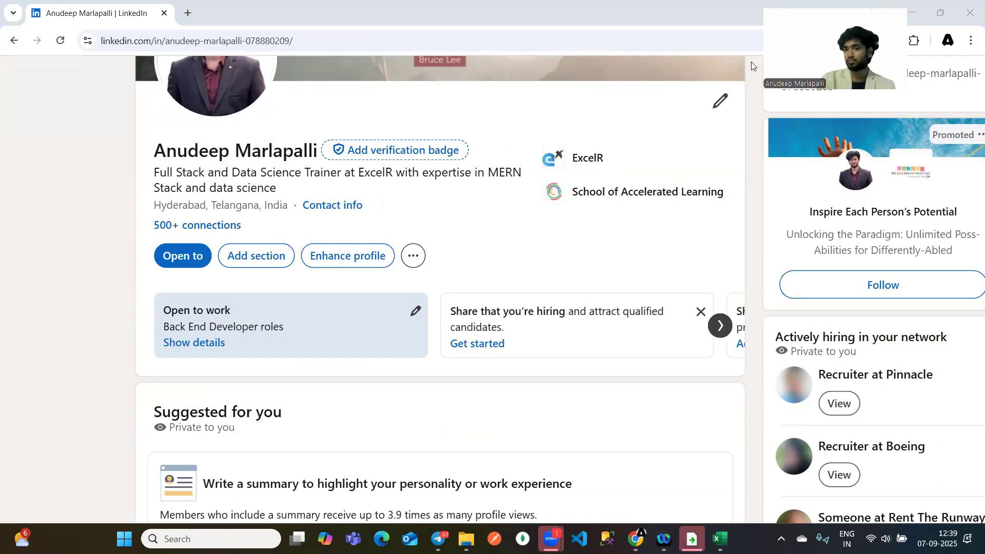
left_click(970, 18)
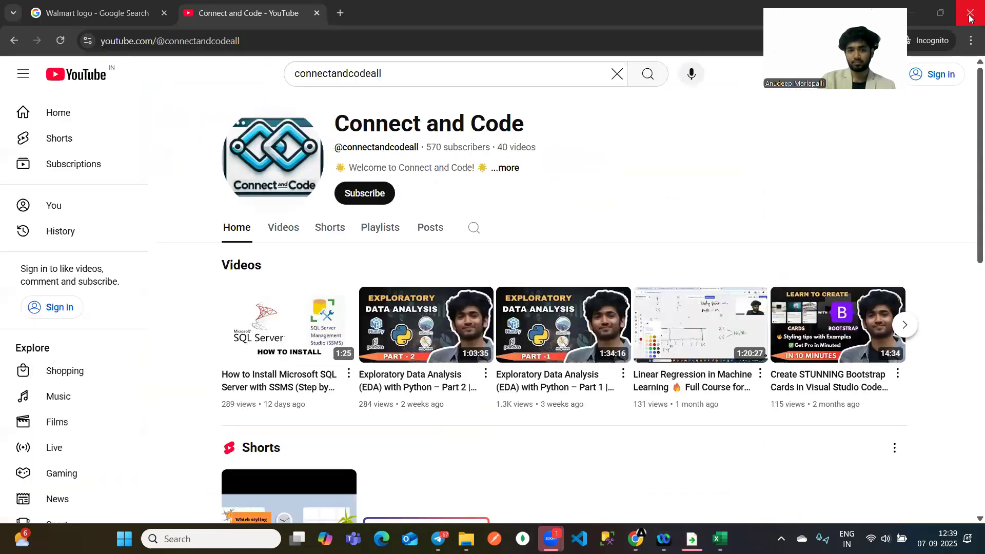
left_click(970, 16)
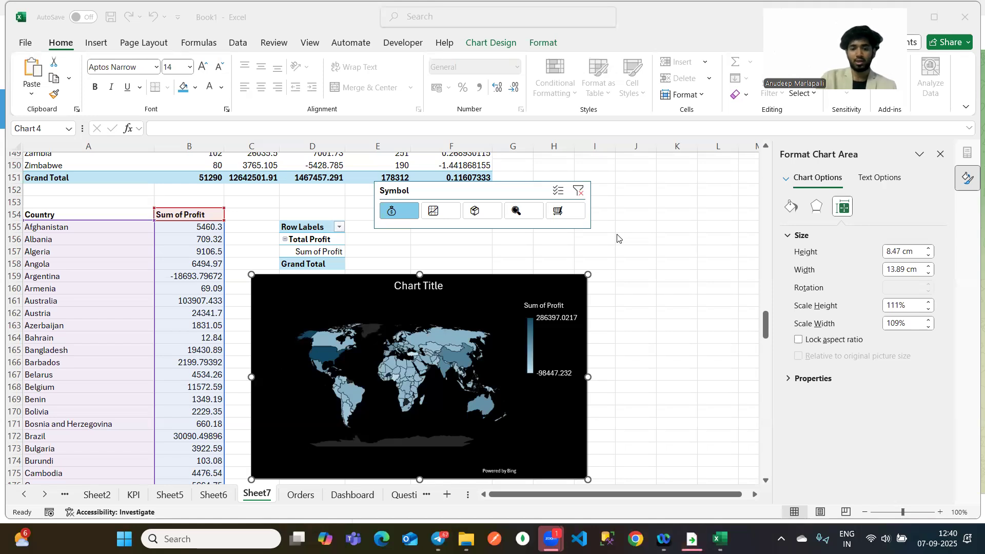
Cut the country map chart from Sheet7 and paste it at cell R19 of the Dashboard sheet, closing the formatting pane.
left_click(465, 296)
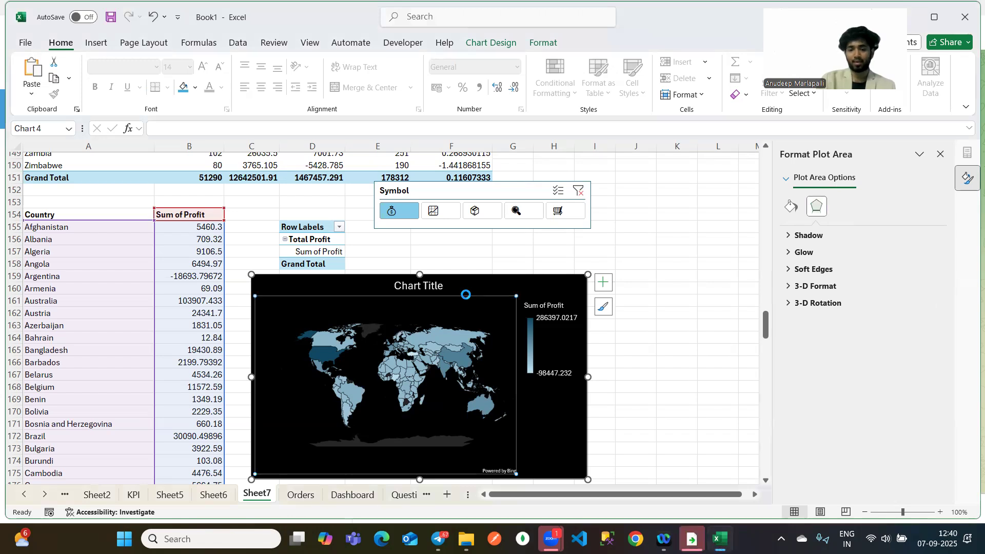
key("Delete")
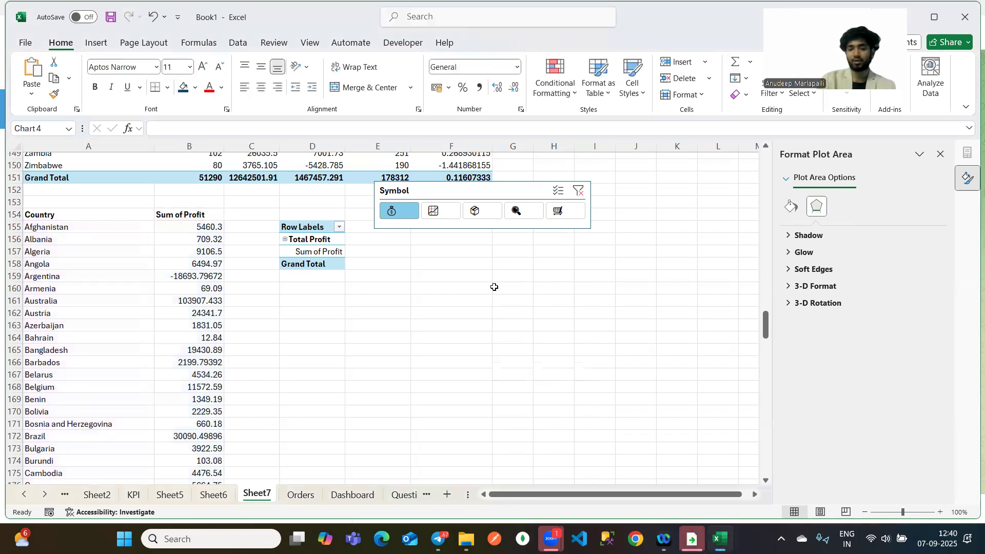
left_click(222, 495)
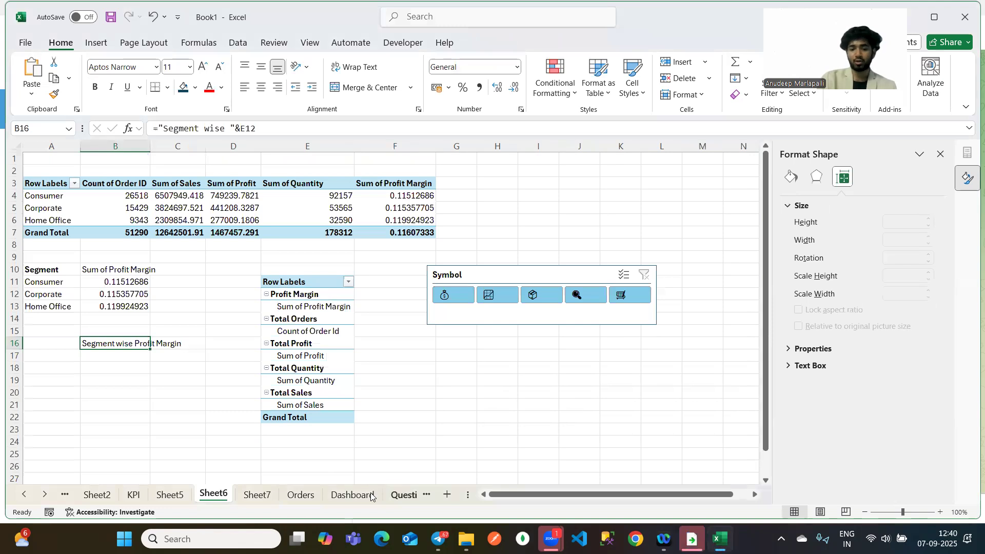
left_click(352, 494)
left_click(537, 300)
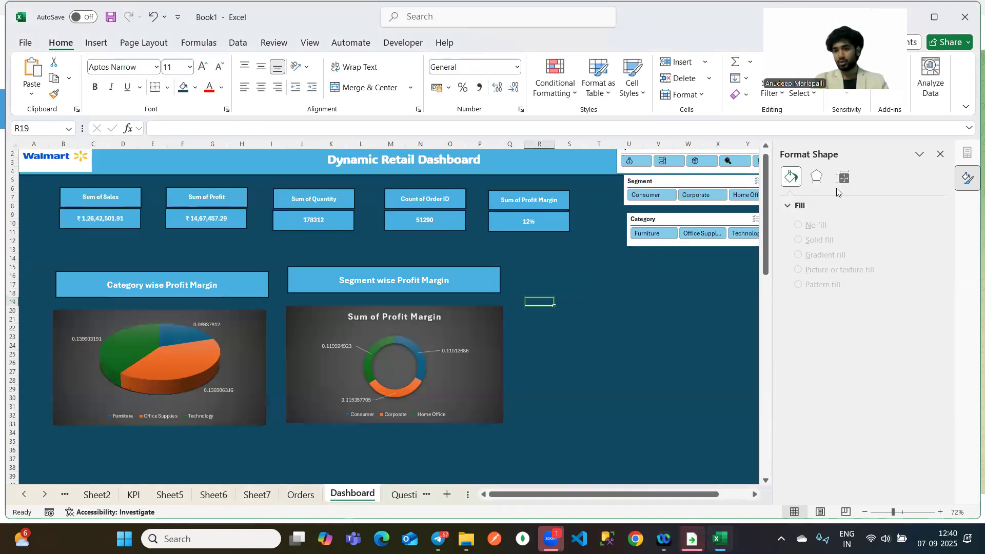
left_click(941, 154)
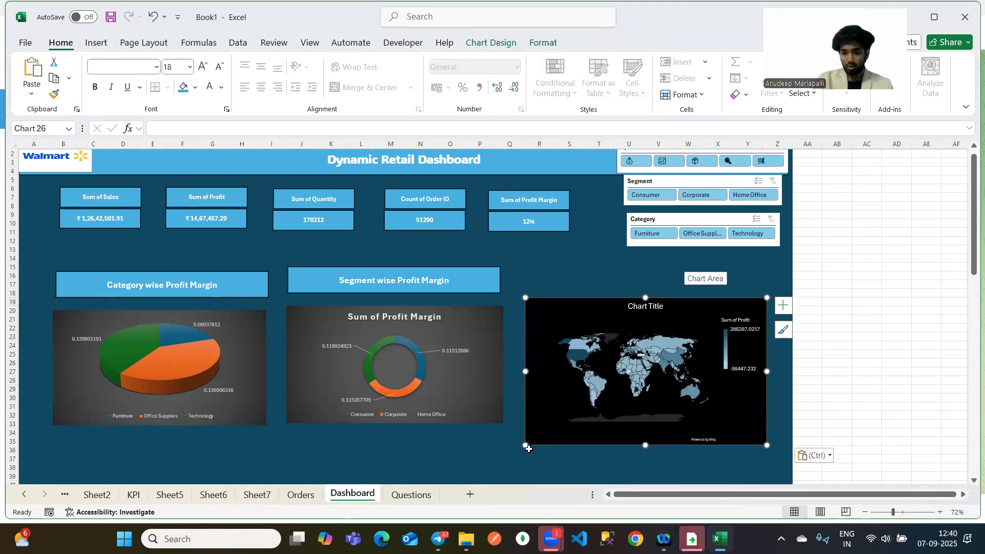
Shrink the map chart and align it beside the segment doughnut chart, leaving room above it for a title box.
left_click_drag(529, 448, 524, 435)
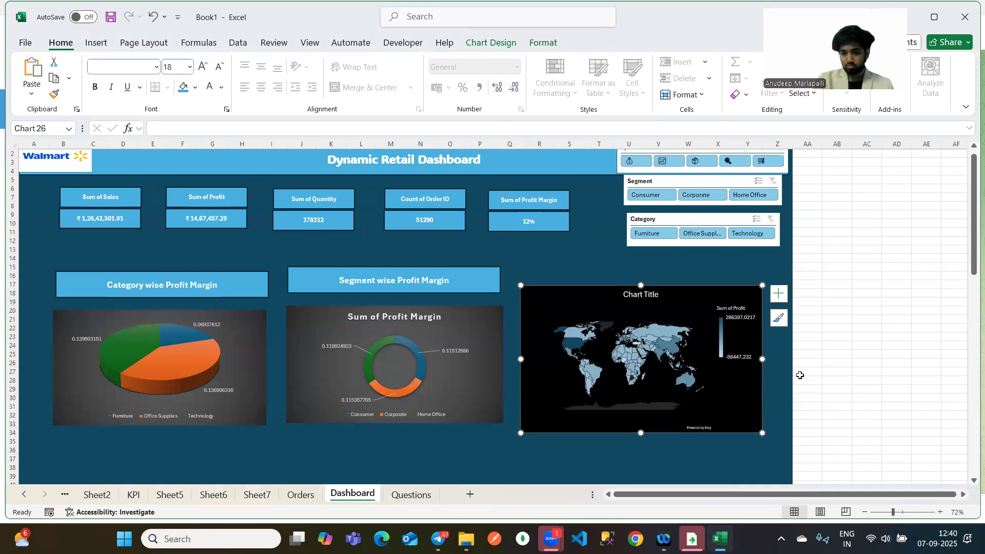
left_click_drag(760, 432, 743, 415)
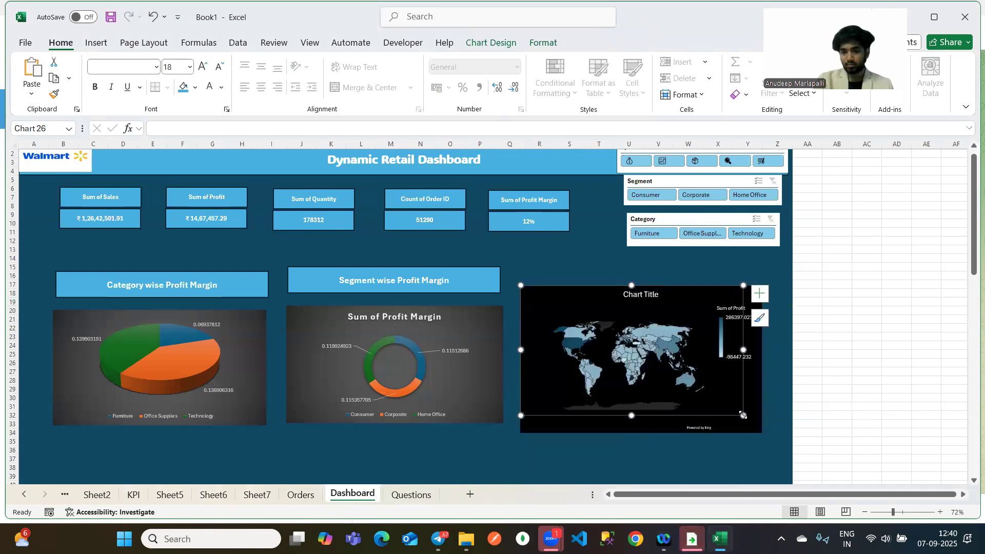
left_click_drag(575, 300, 568, 314)
left_click_drag(514, 300, 522, 307)
left_click(569, 291)
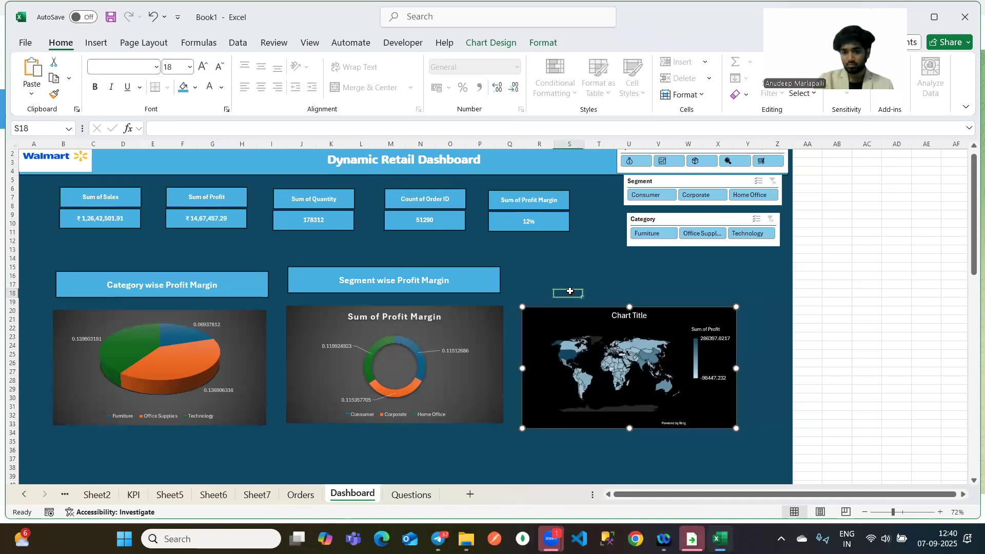
Duplicate the Segment wise Profit Margin title box above the map chart and extend the map's top edge slightly upward.
left_click(454, 278)
key("ctrl+v")
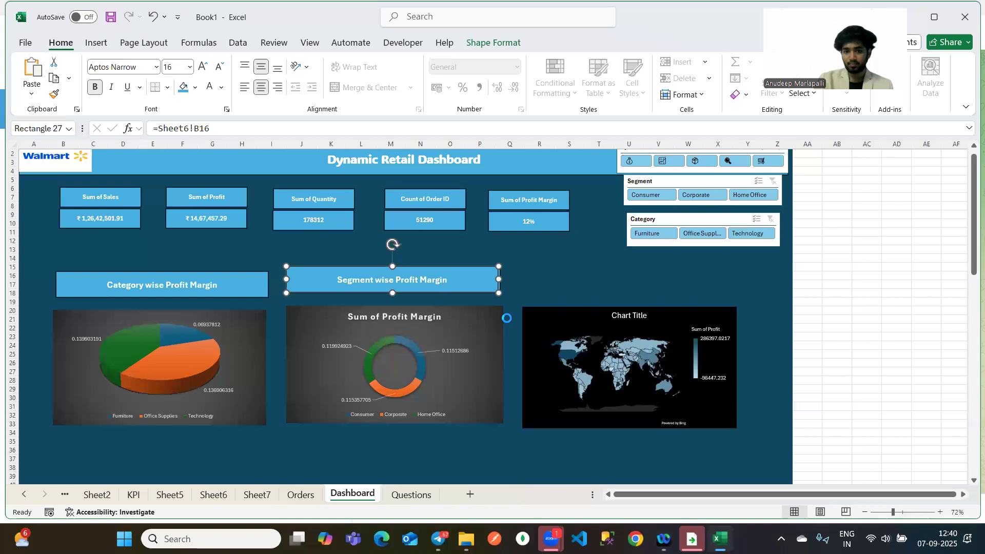
left_click_drag(488, 286, 604, 278)
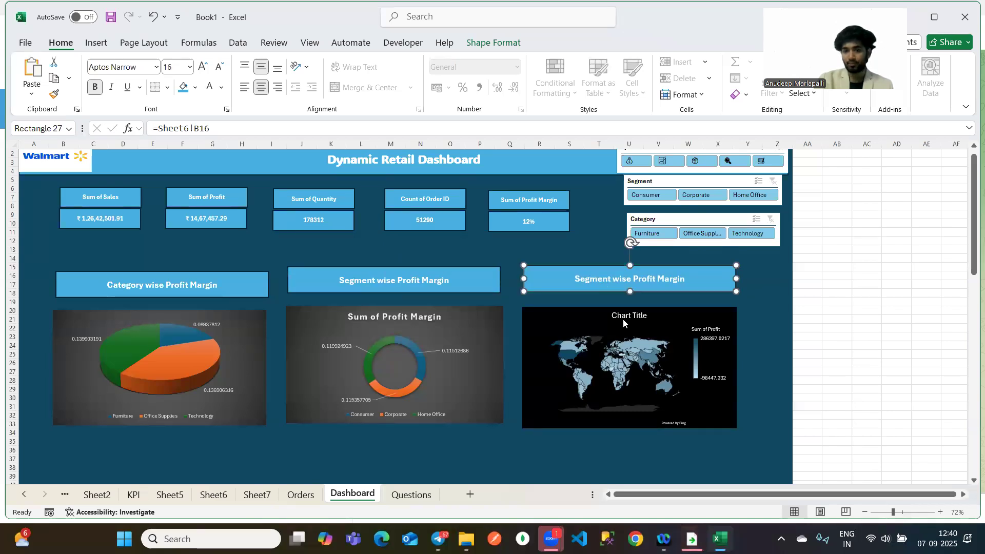
left_click(577, 325)
left_click_drag(522, 306, 522, 302)
key("Escape")
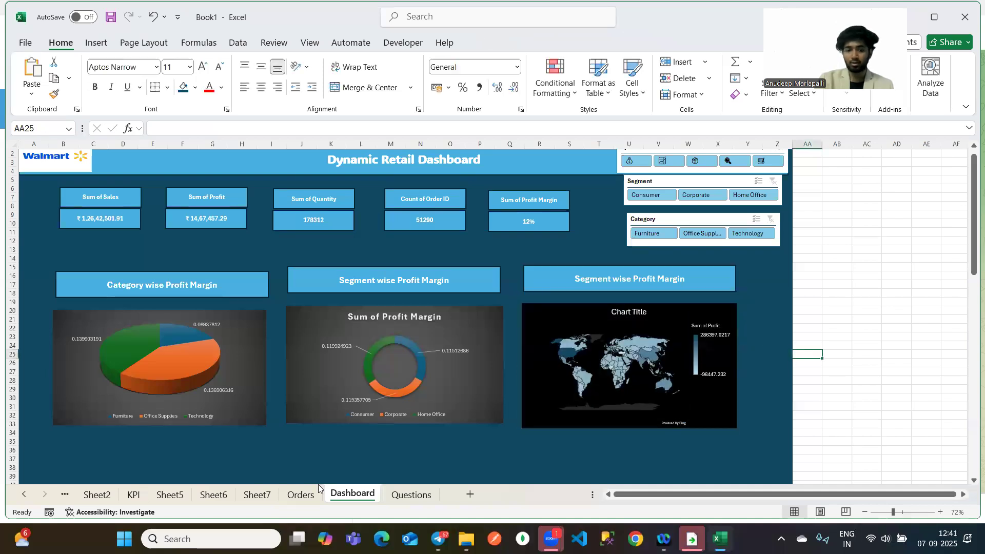
In Sheet7 cell D162, build a dynamic map title with the formula ="Country wise "&D156.
left_click(256, 494)
left_click(320, 318)
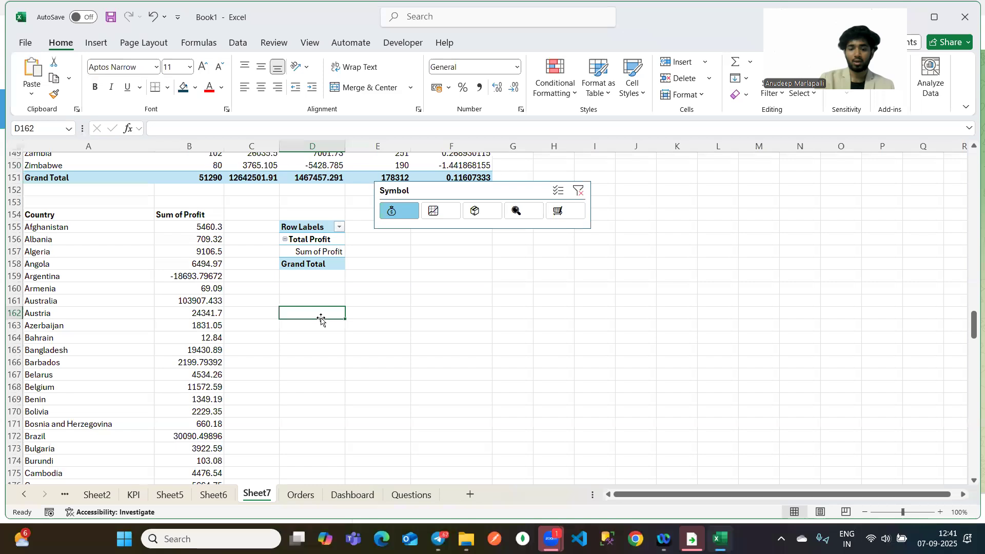
type("=\"C")
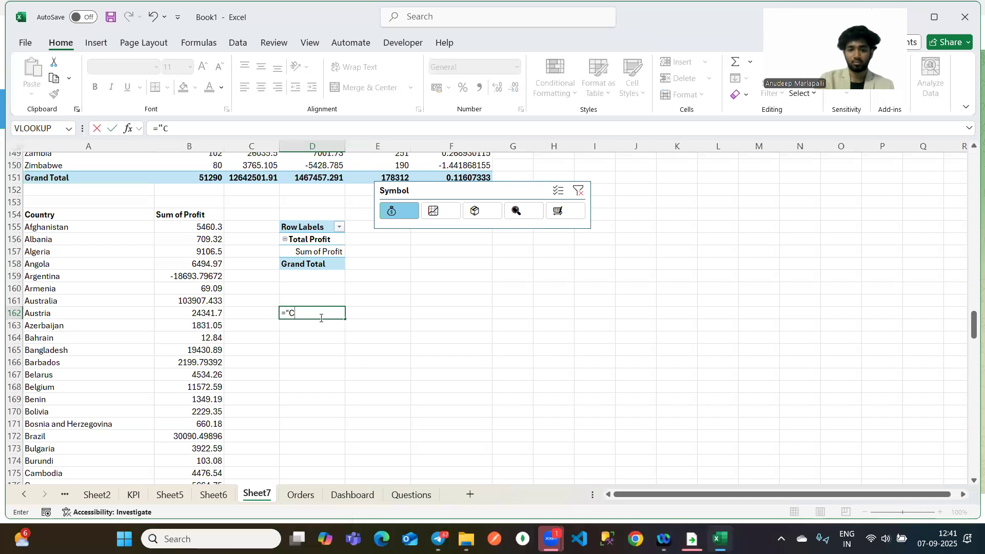
type("ountry wis")
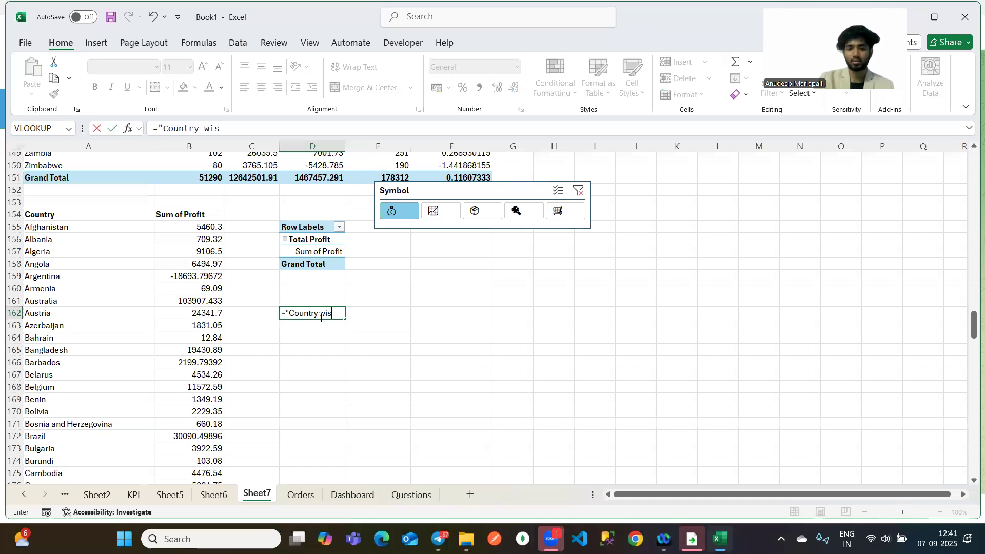
type("e \"&")
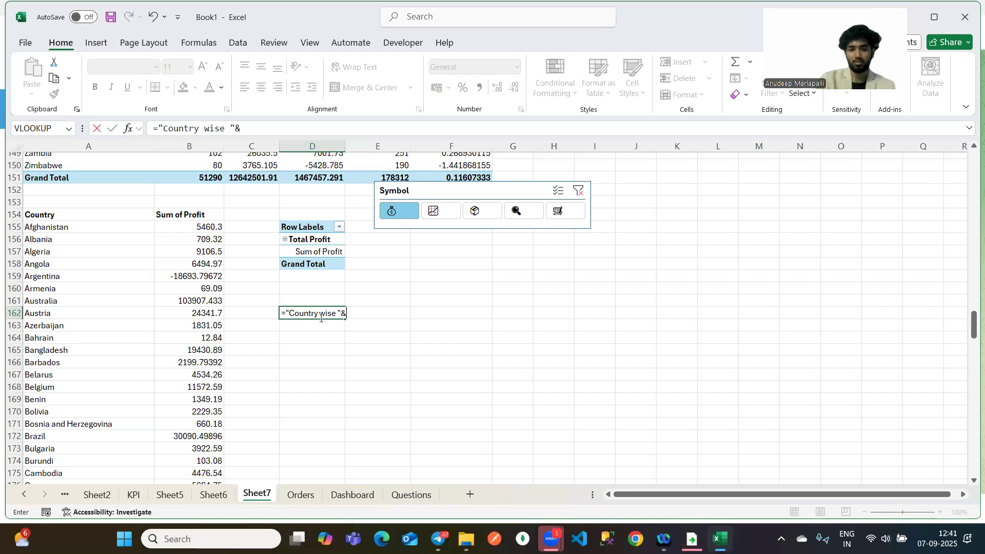
left_click(313, 243)
key("Return")
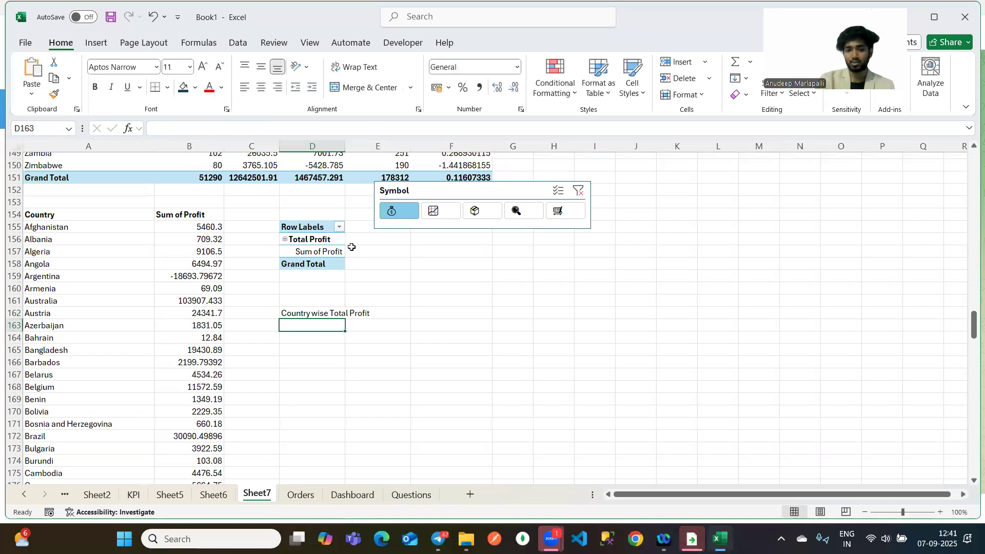
Switch the Symbol slicer through other KPIs up to Total Quantity, checking the country title text in D162.
left_click(440, 214)
left_click(472, 215)
left_click(527, 210)
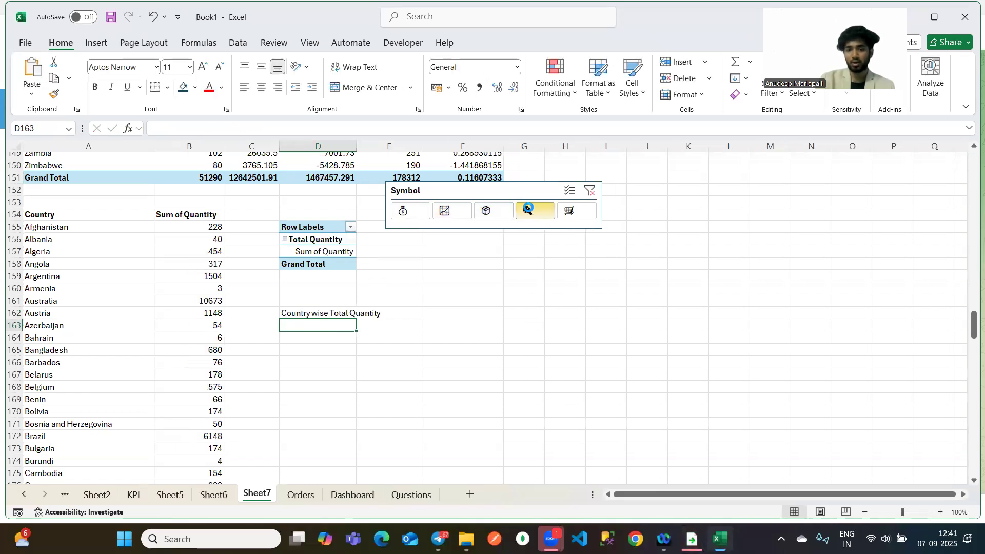
On the Dashboard sheet, link the title box above the map chart to the dynamic title with =Sheet7!D162.
left_click(351, 495)
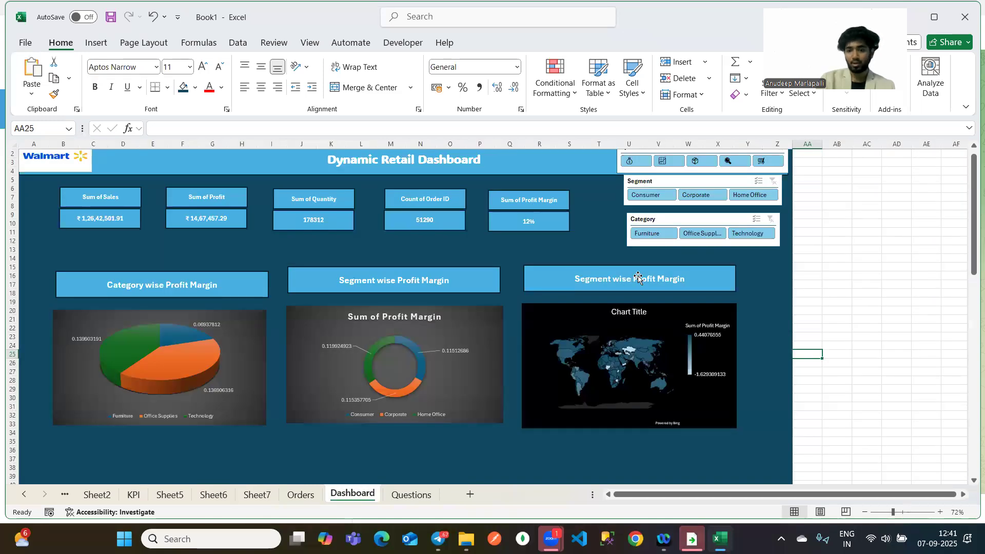
left_click(616, 280)
left_click(236, 130)
key("BackSpace")
key("BackSpace")
key("BackSpace")
key("BackSpace")
key("BackSpace")
key("BackSpace")
key("BackSpace")
key("BackSpace")
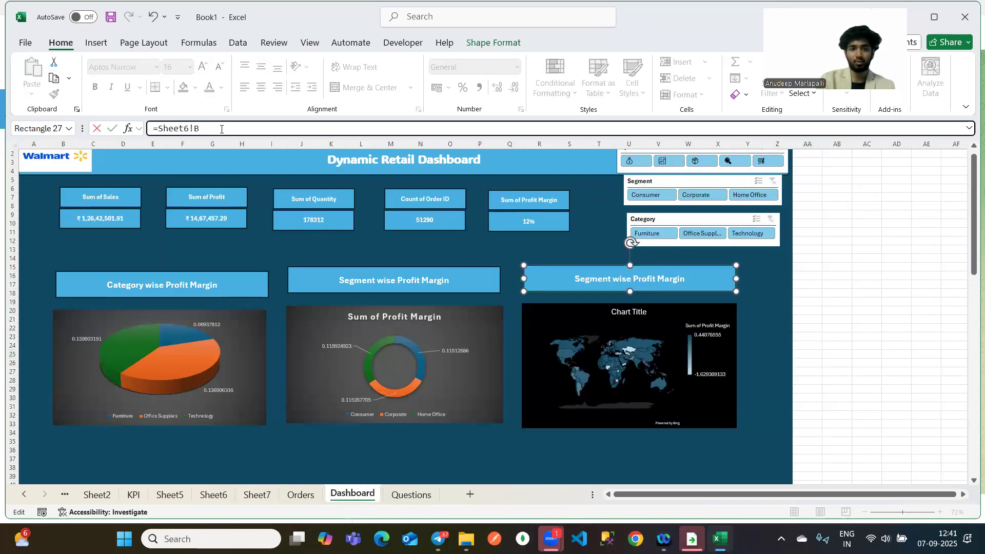
key("BackSpace")
key("BackSpace")
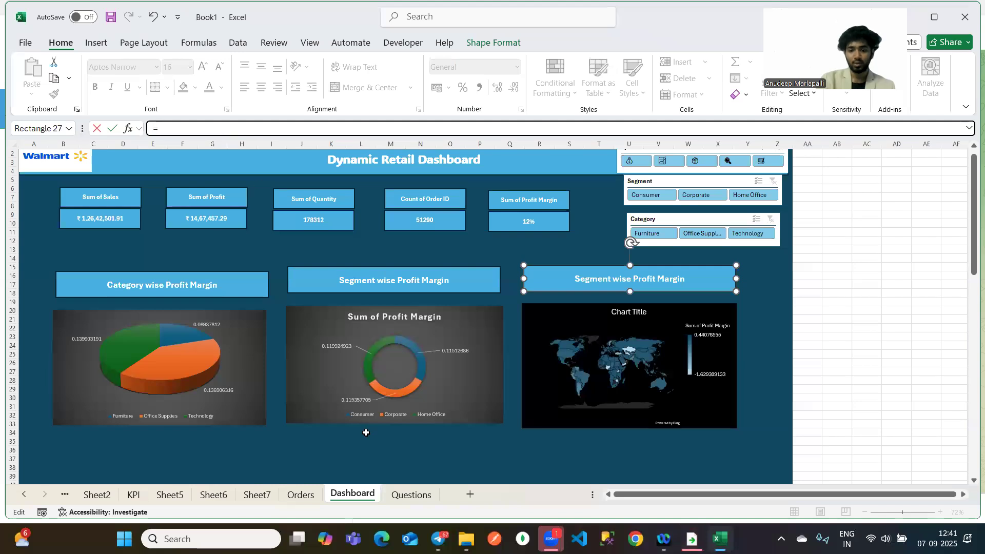
left_click(256, 494)
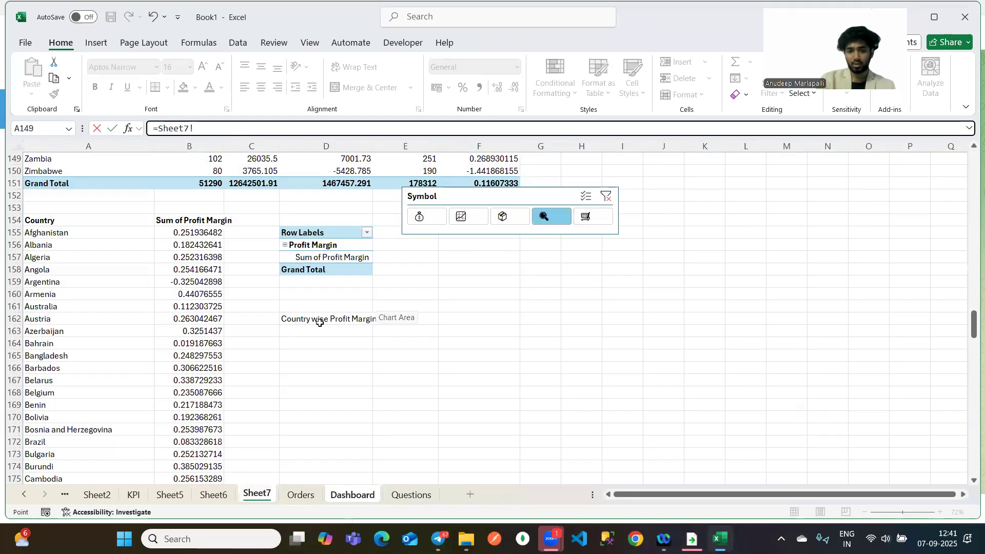
left_click(290, 319)
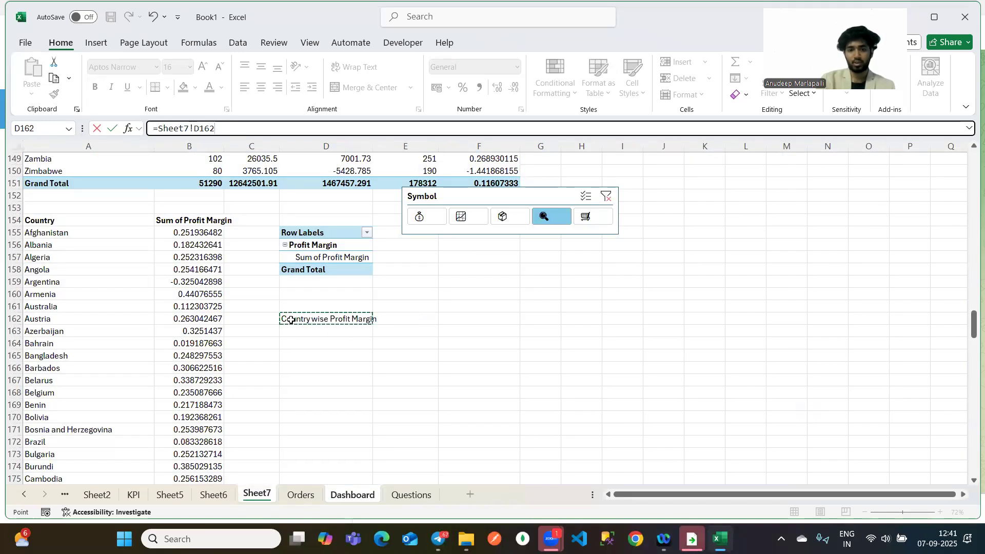
key("Return")
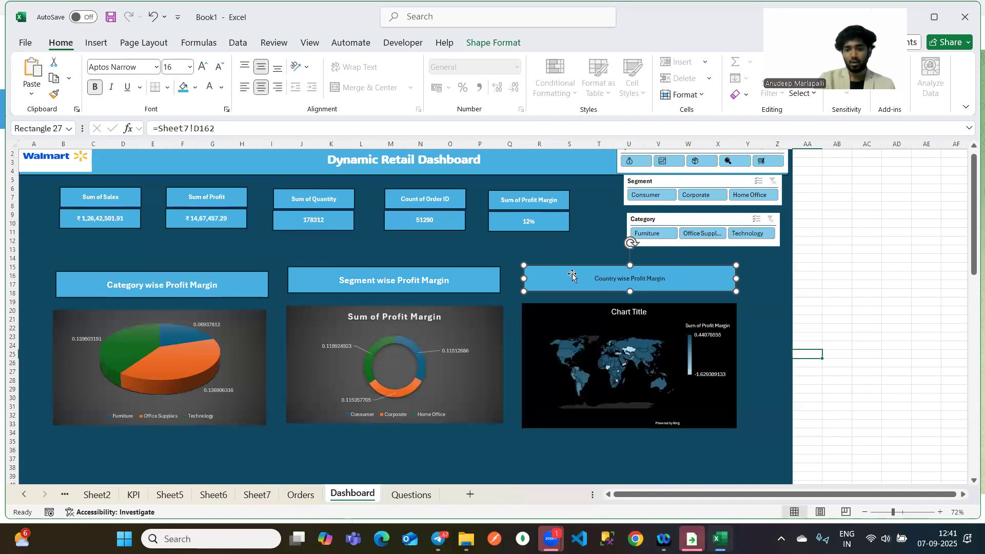
Format the country title box text above the map as white, bold, font size 16 to match the other chart titles.
left_click(221, 88)
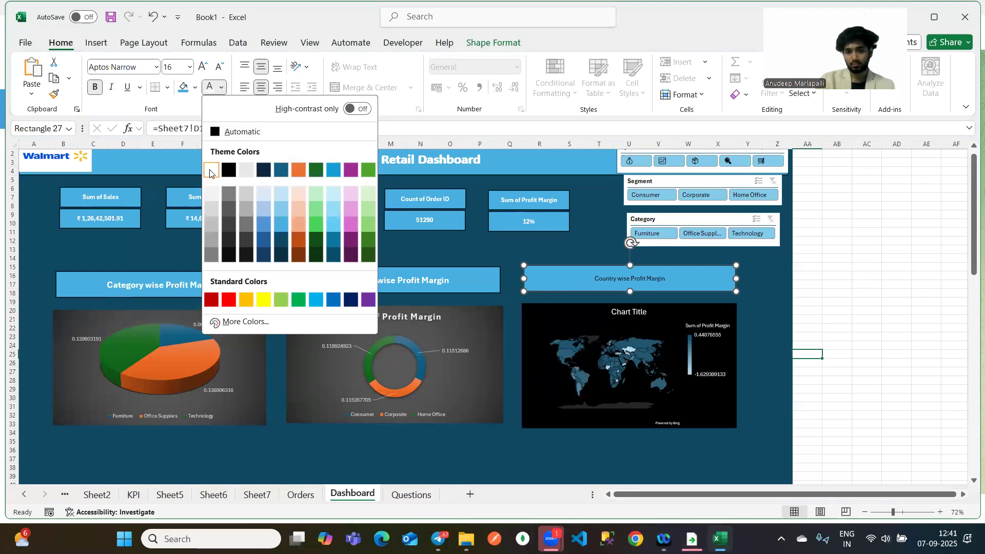
left_click(211, 171)
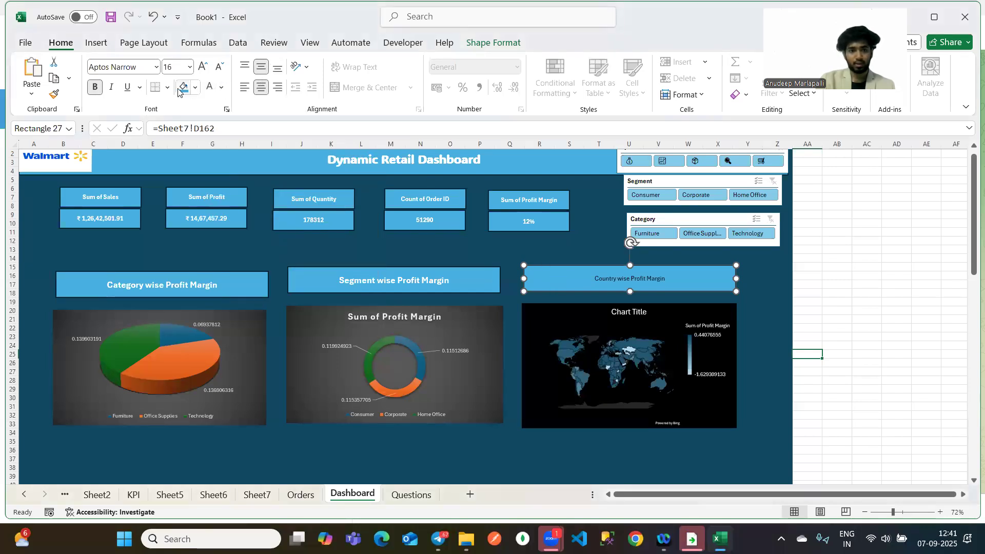
left_click(190, 67)
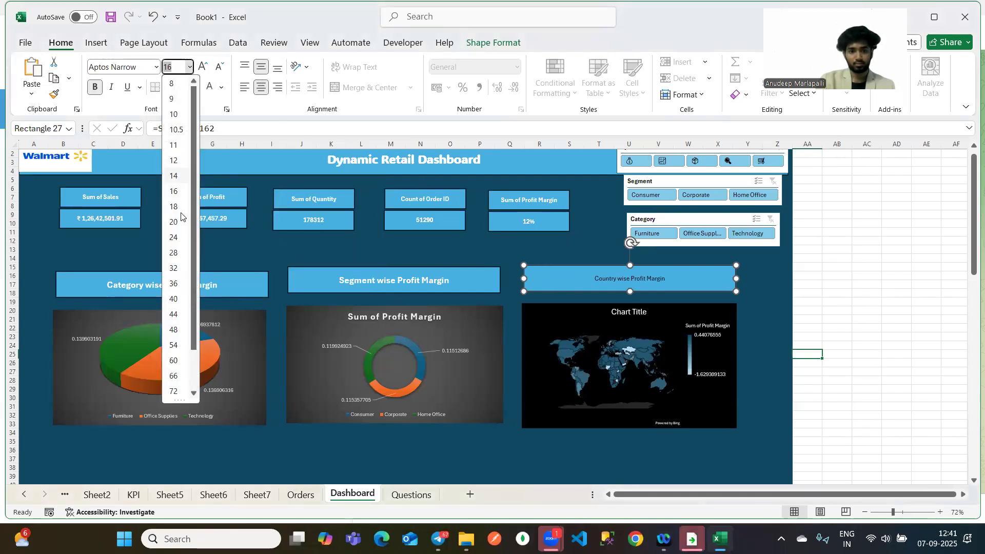
left_click(176, 193)
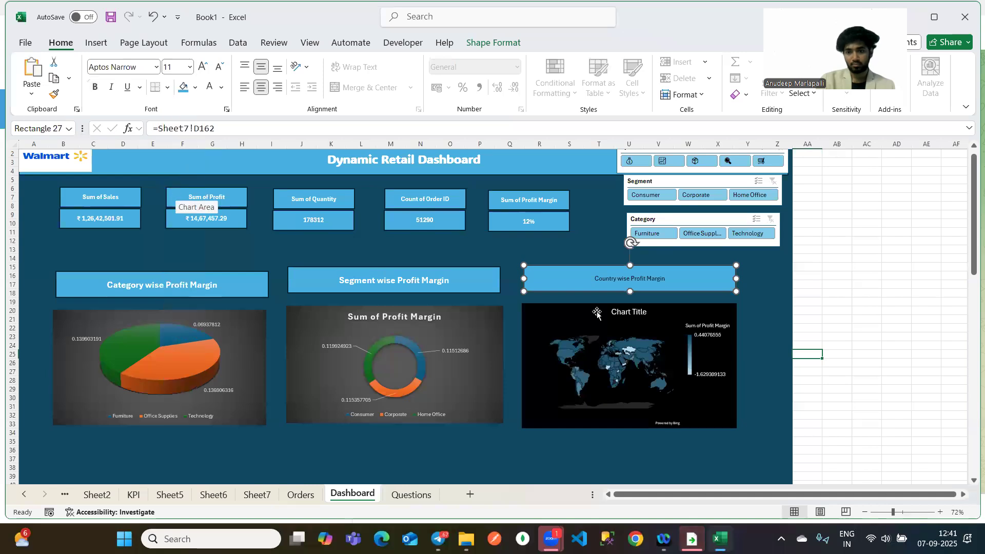
left_click(548, 247)
left_click(627, 277)
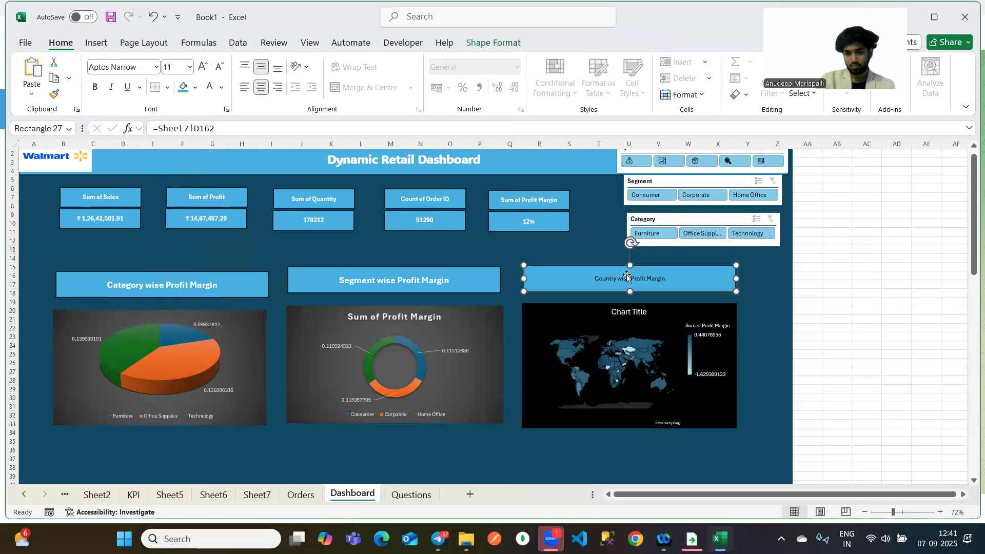
left_click(188, 68)
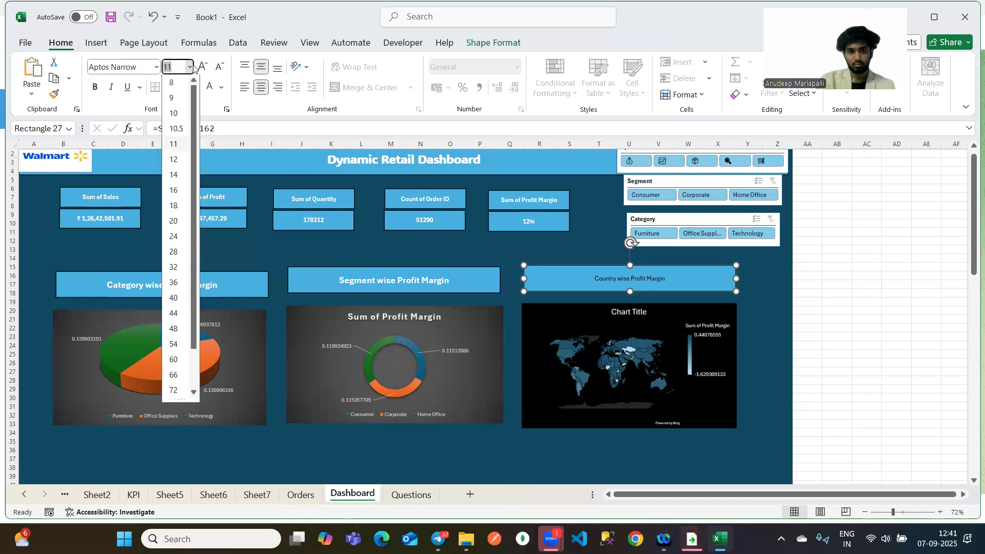
left_click(173, 191)
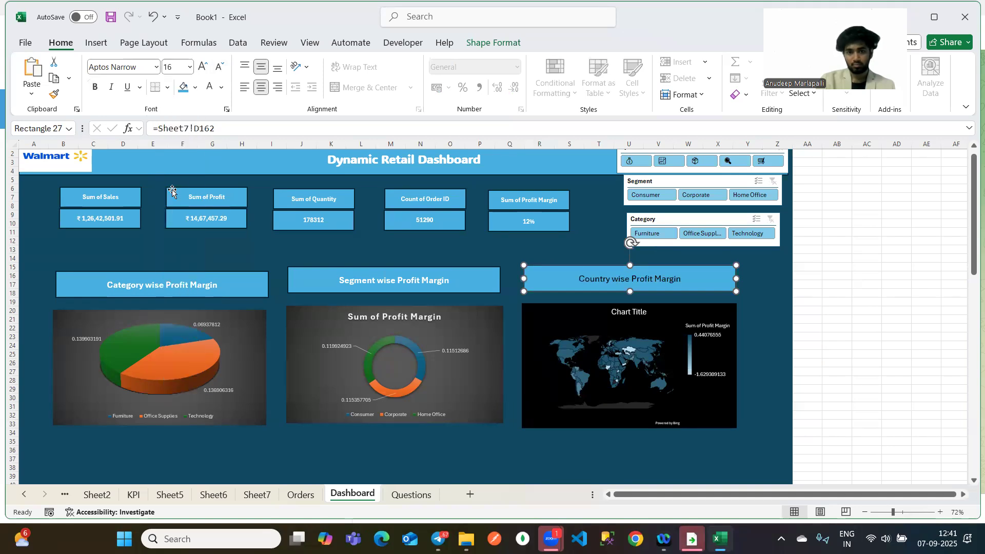
left_click(223, 88)
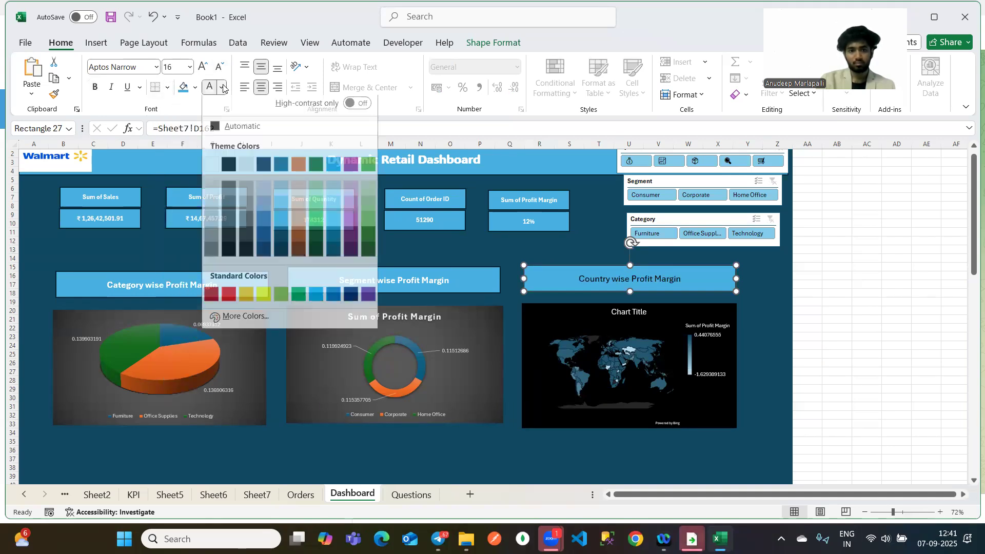
left_click(212, 164)
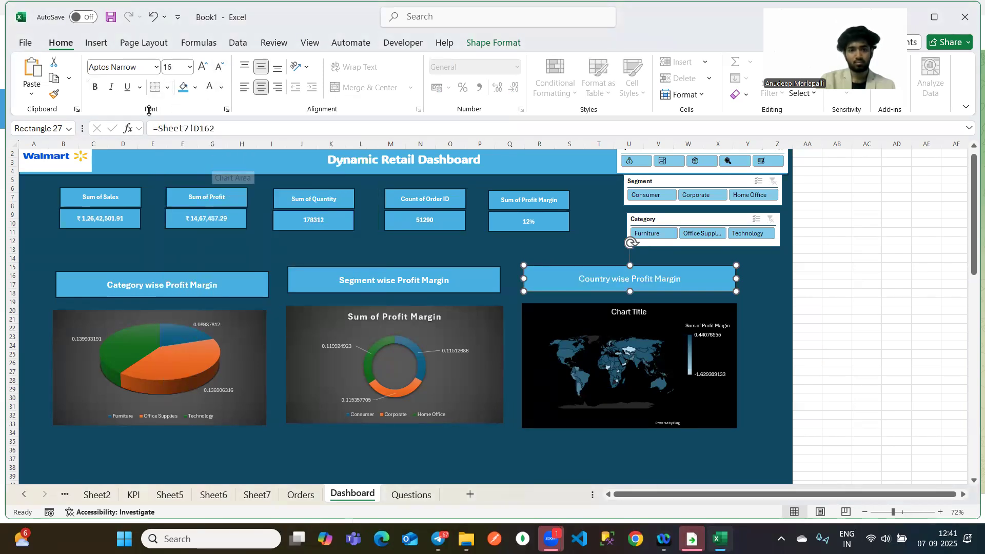
left_click(93, 88)
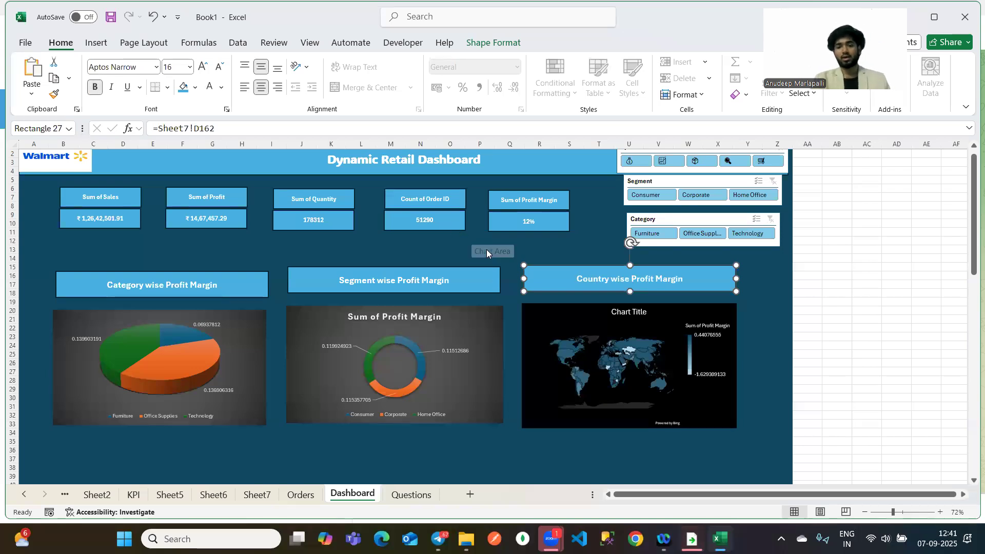
Switch the Symbol slicer between Total Sales and Total Quantity to check whether the country title and map respond.
left_click(664, 161)
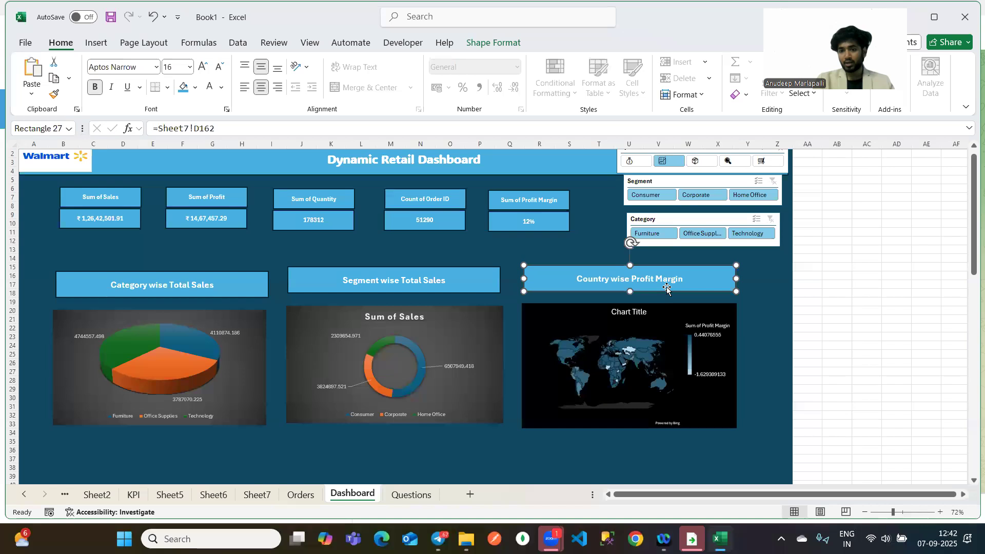
left_click(694, 162)
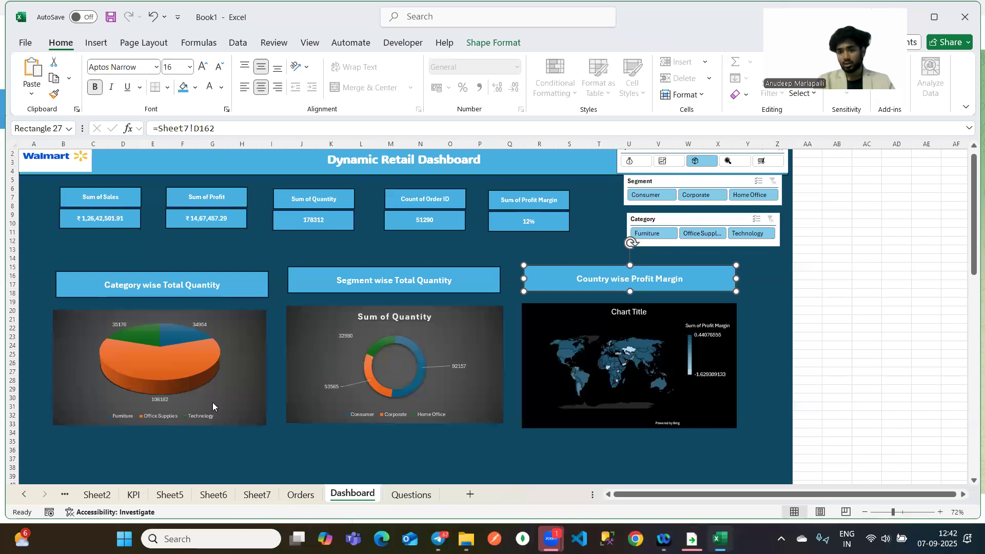
left_click(678, 161)
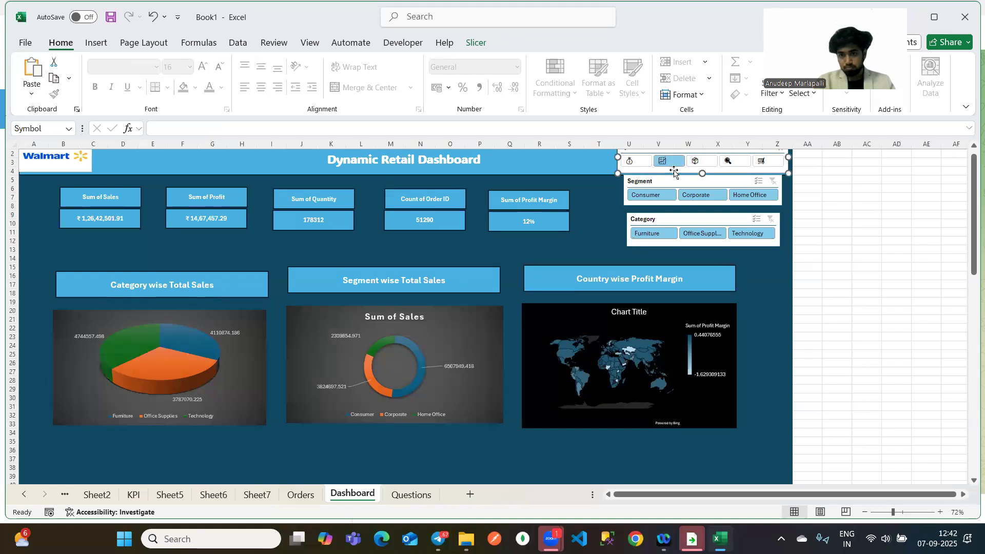
Connect the dashboard's Symbol slicer to PivotTable7 on Sheet7 in its report connections.
left_click(477, 42)
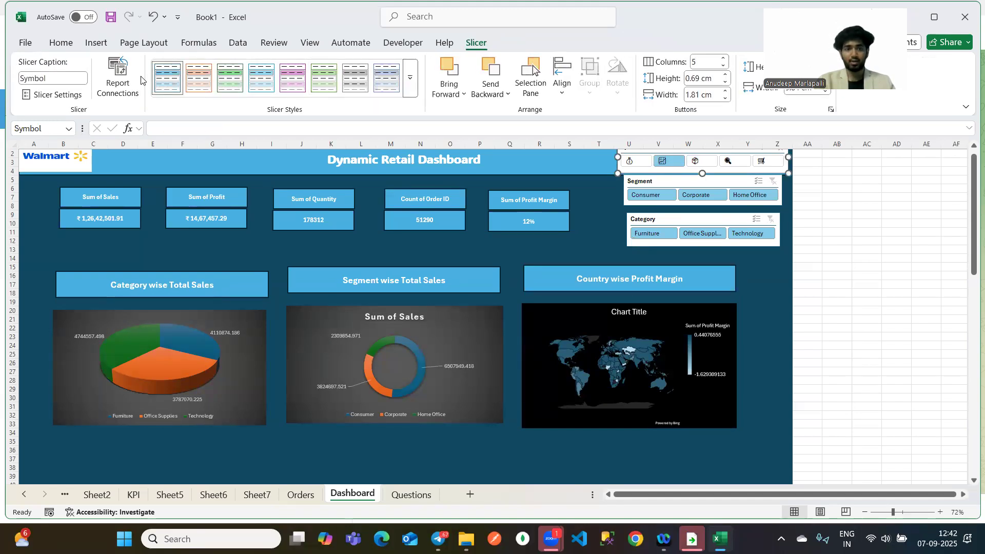
left_click(115, 82)
left_click(310, 221)
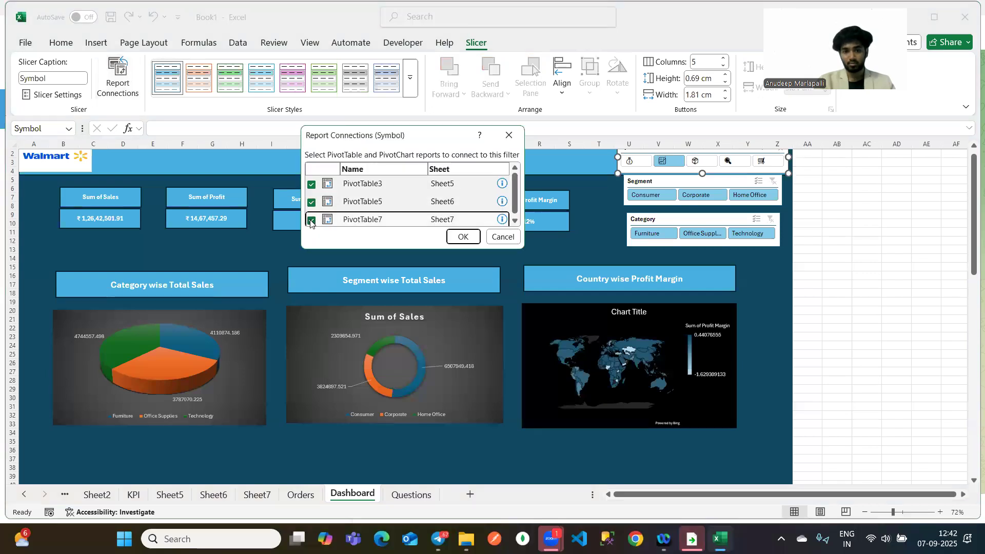
left_click(459, 236)
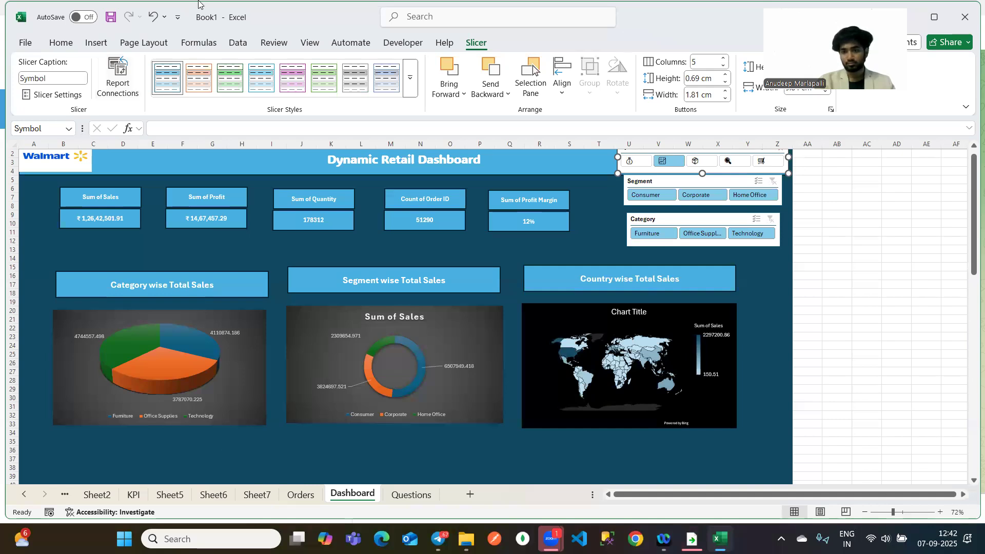
Cycle the Symbol slicer through all the KPIs, ending on Total Orders, to check the three chart titles and charts.
left_click(699, 160)
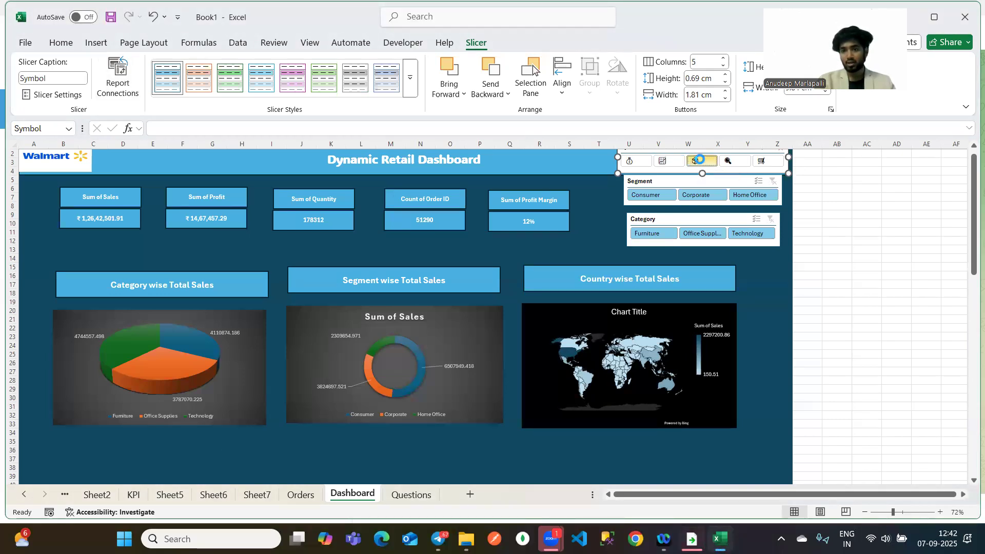
left_click(728, 160)
left_click(760, 160)
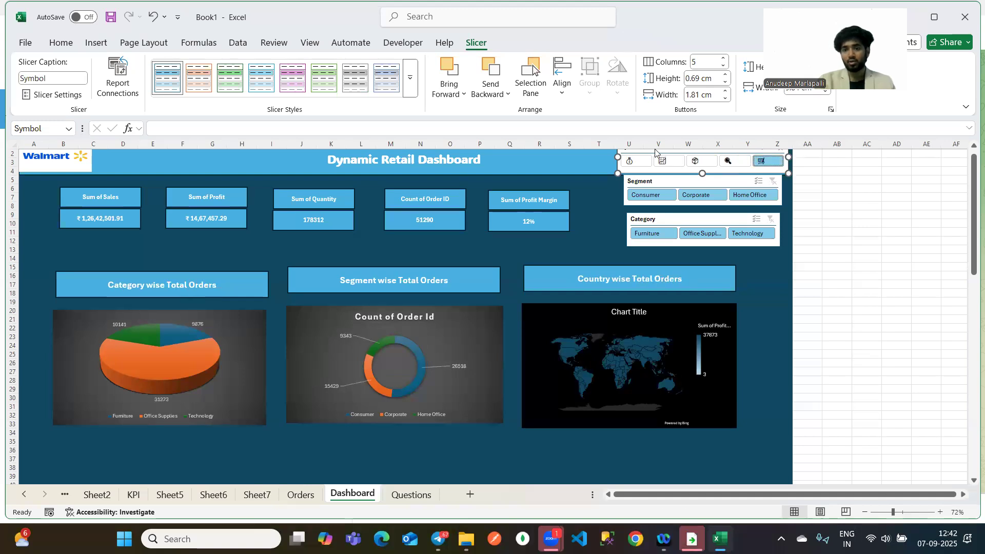
left_click(630, 161)
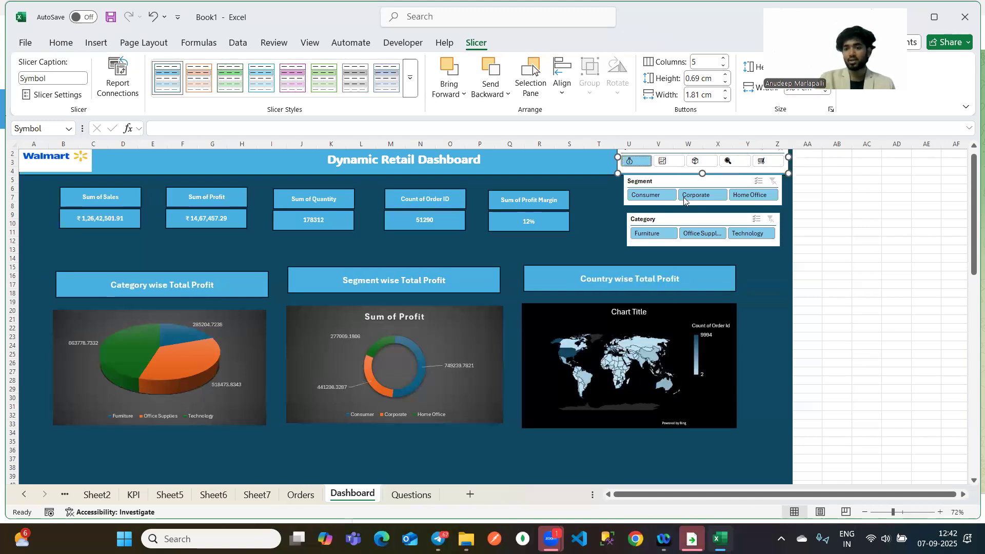
left_click(662, 160)
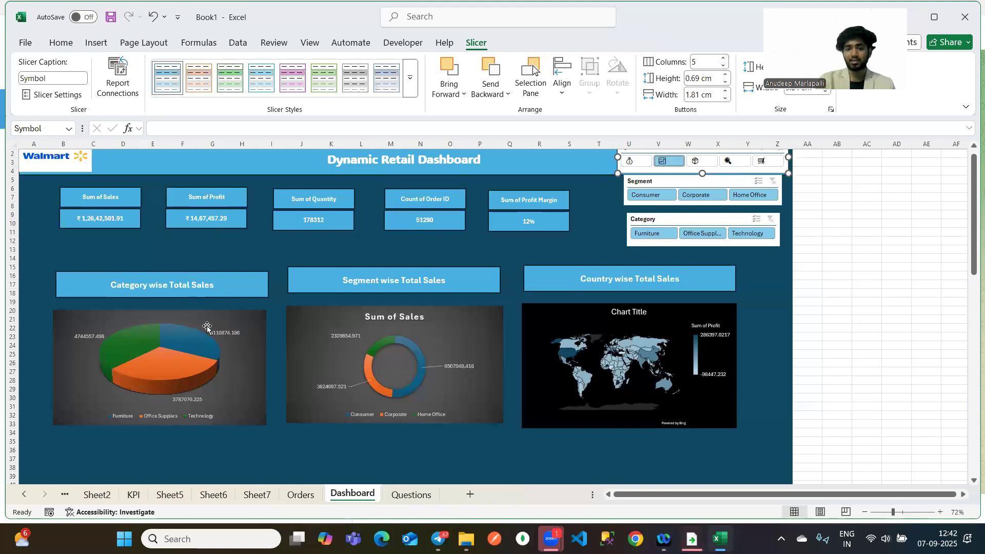
left_click(705, 162)
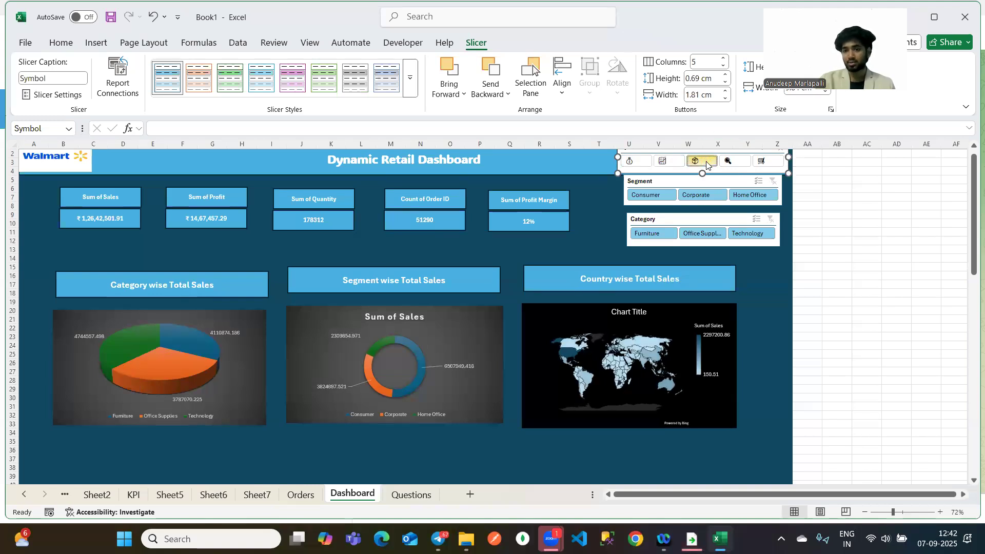
left_click(733, 161)
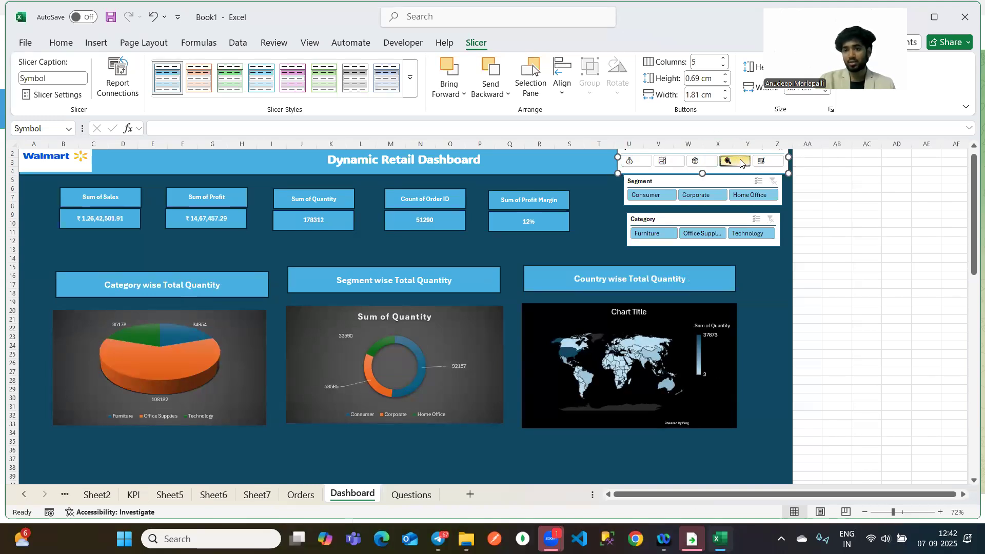
left_click(764, 161)
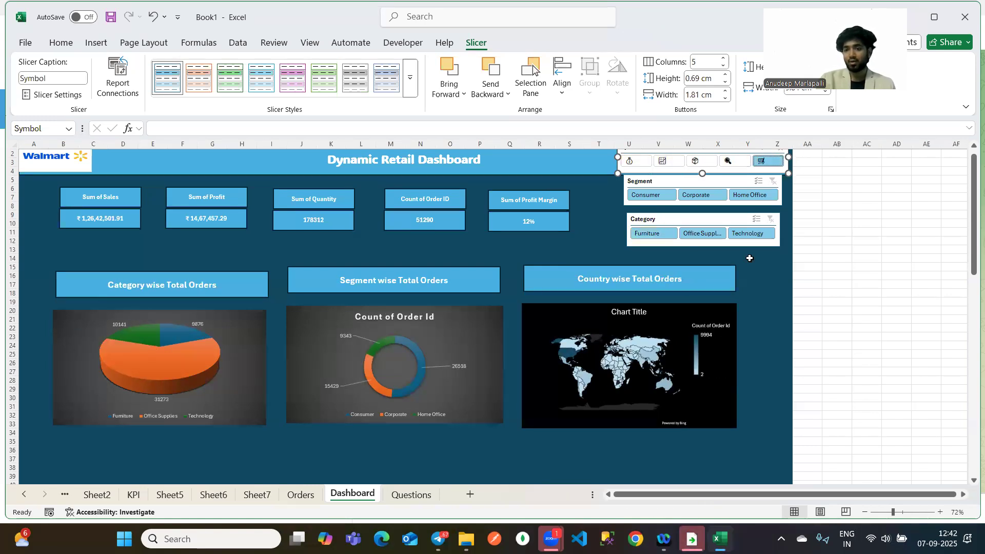
Clear the Symbol slicer's filter and agree to replace the overlapped data in Sheet7.
scroll(749, 258, "up", 1)
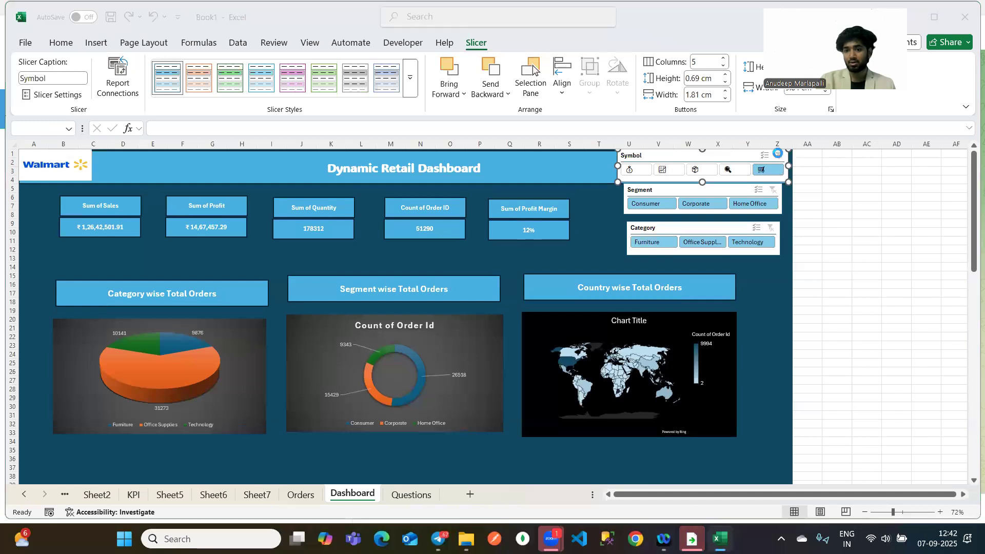
left_click(693, 255)
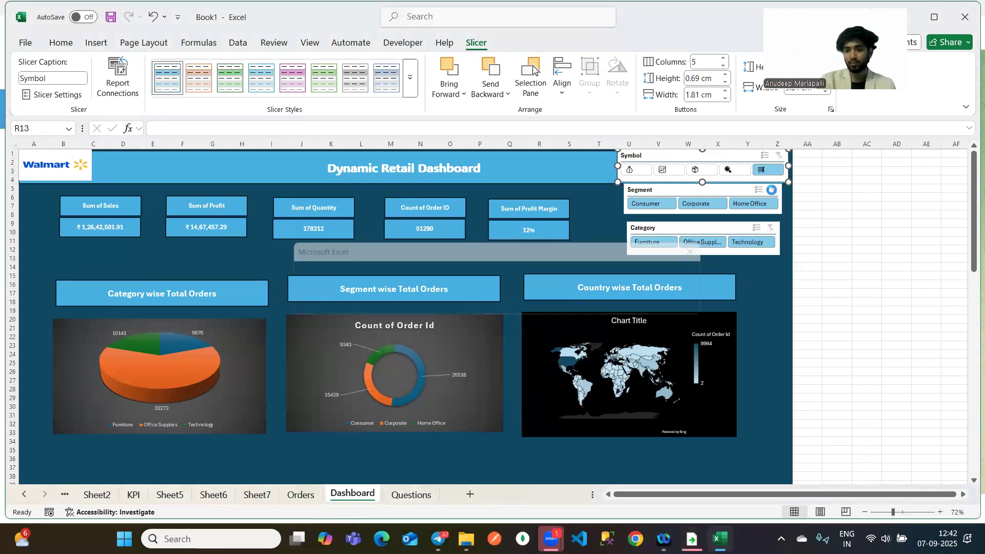
left_click(779, 156)
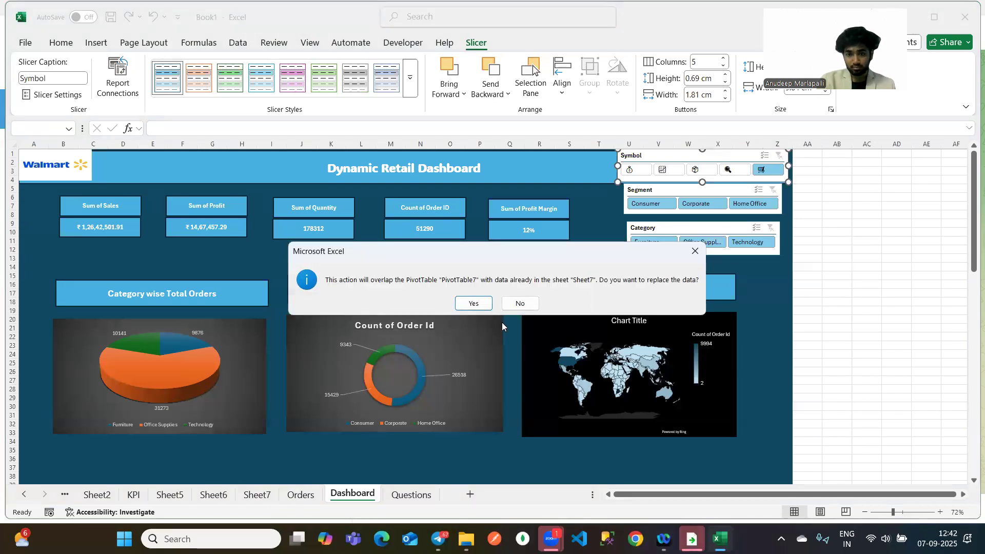
left_click(477, 309)
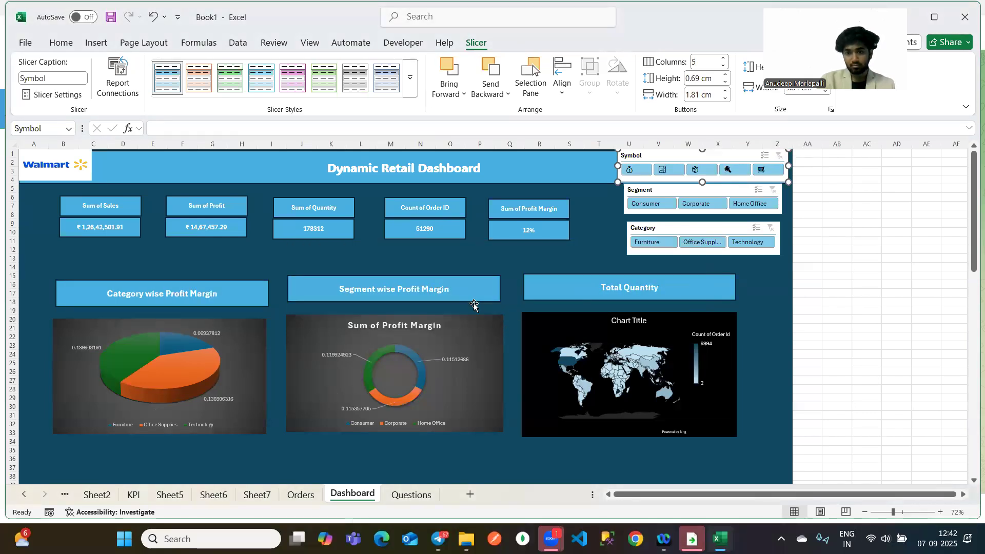
scroll(479, 274, "down", 5)
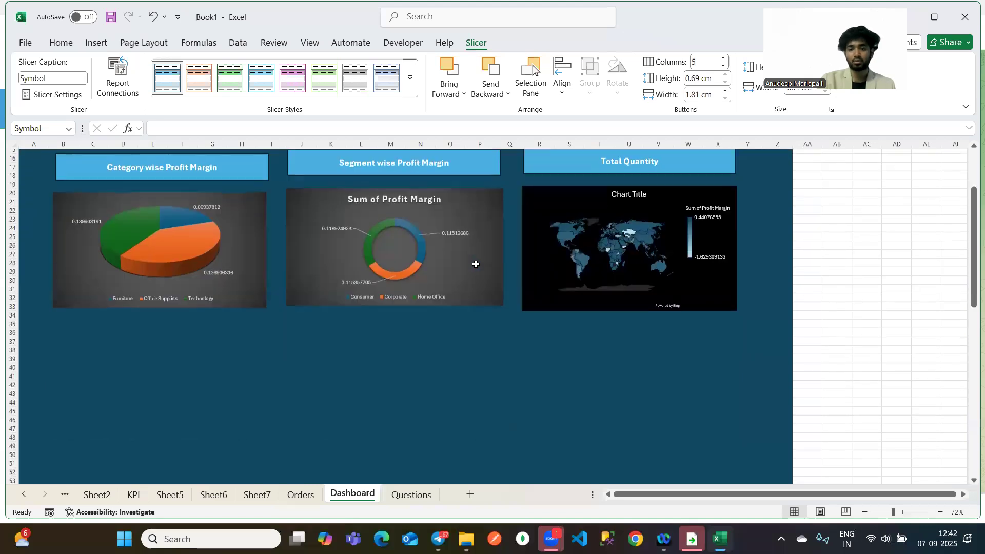
scroll(476, 266, "down", 3)
scroll(476, 266, "up", 5)
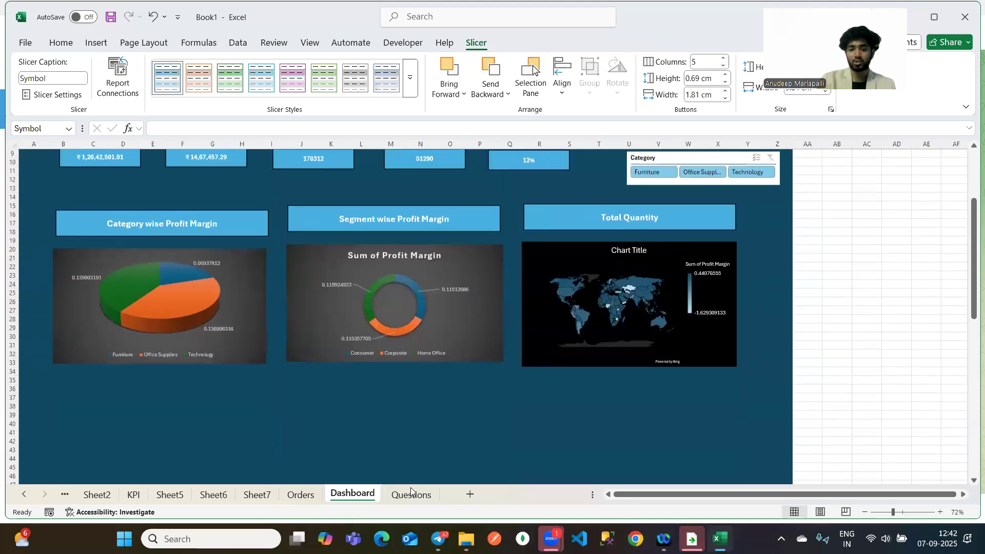
Add the question "5) Top 5 and bottom 5 Sub-Categories" in cell C11 of the Questions sheet.
left_click(411, 493)
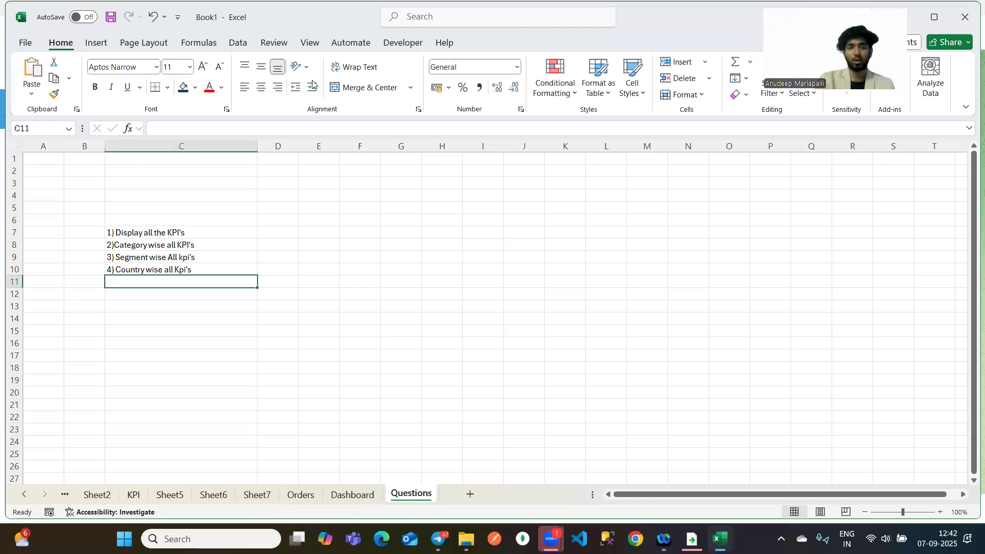
left_click(337, 84)
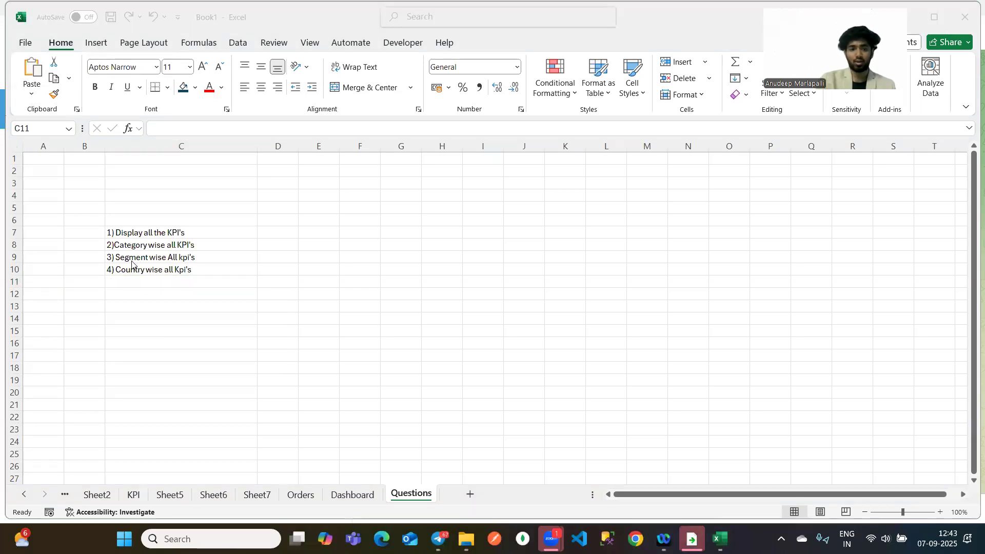
scroll(132, 264, "up", 3)
left_click(189, 326)
type("5) tOP ")
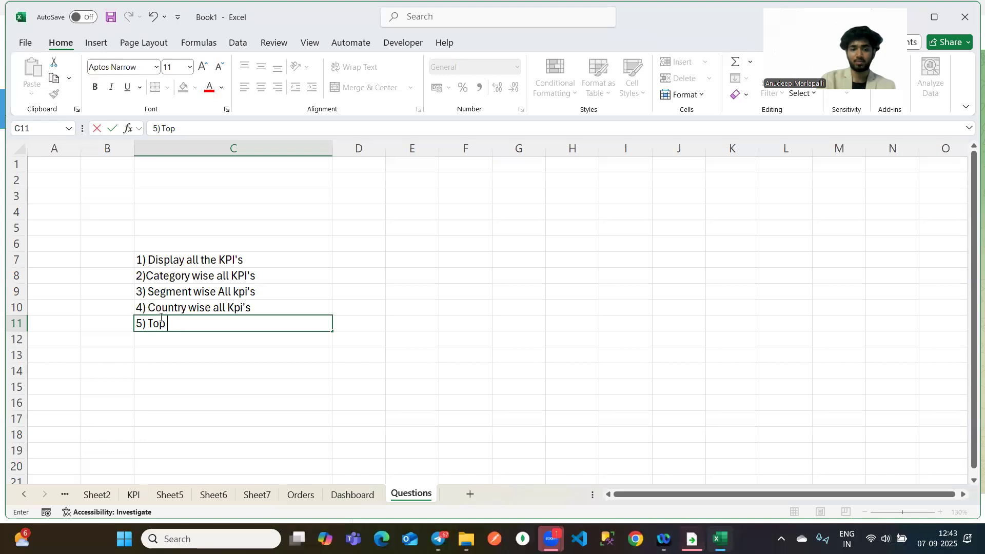
type("5 ad")
type("nd bottom ")
type("5 Sub-Categor")
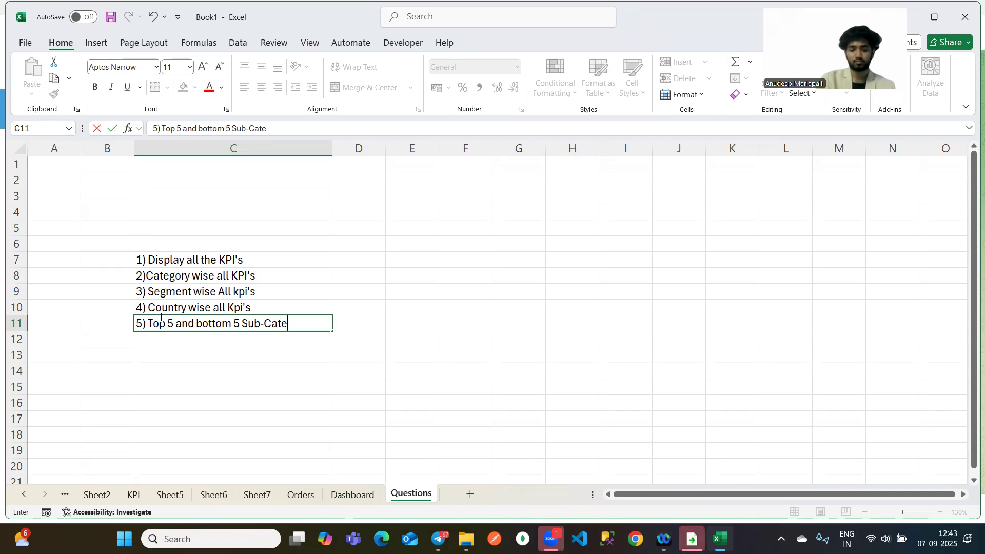
key("Return")
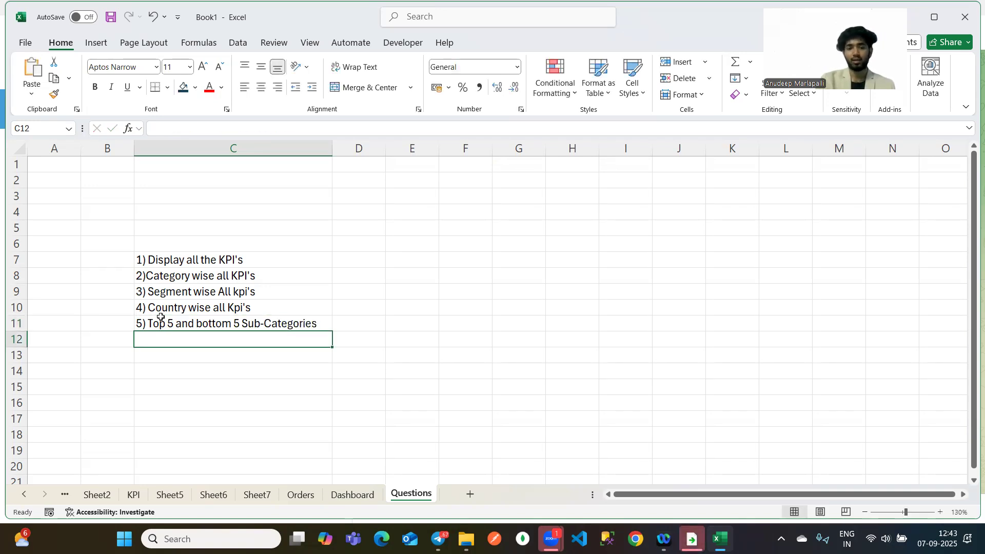
left_click(188, 323)
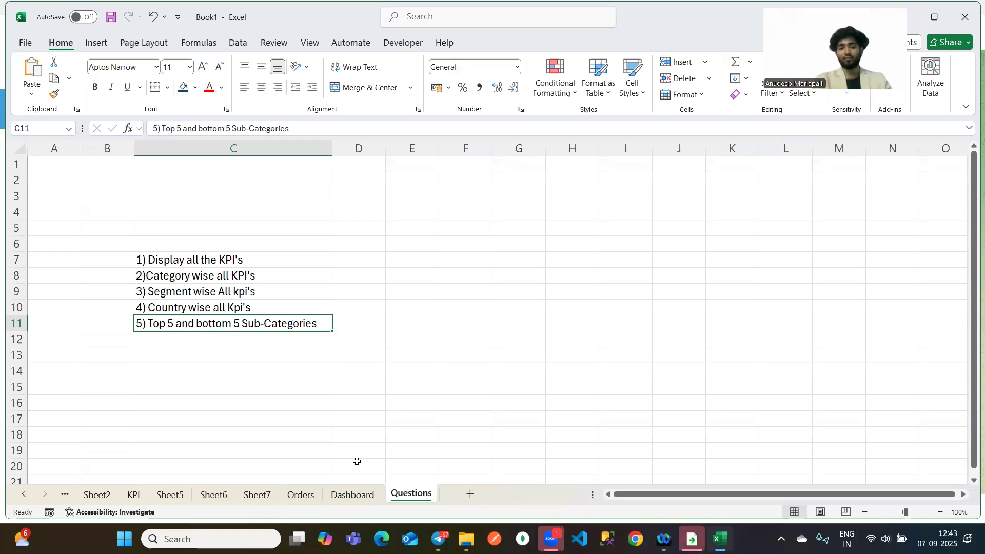
Insert a PivotTable based on the Orders table on a new worksheet.
left_click(351, 494)
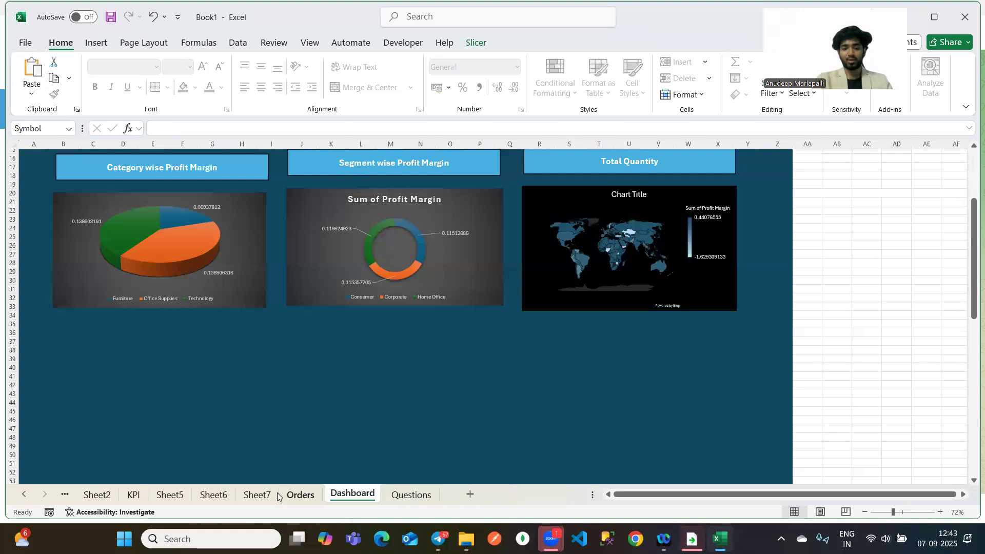
left_click(274, 496)
scroll(240, 401, "up", 7)
scroll(295, 499, "up", 2)
left_click(301, 494)
scroll(172, 220, "up", 20)
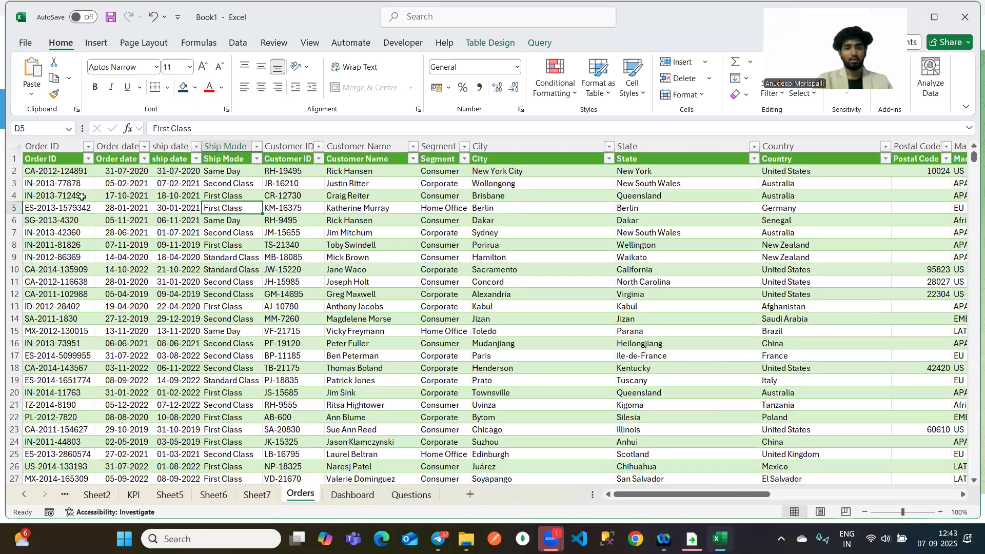
left_click(82, 196)
left_click(96, 43)
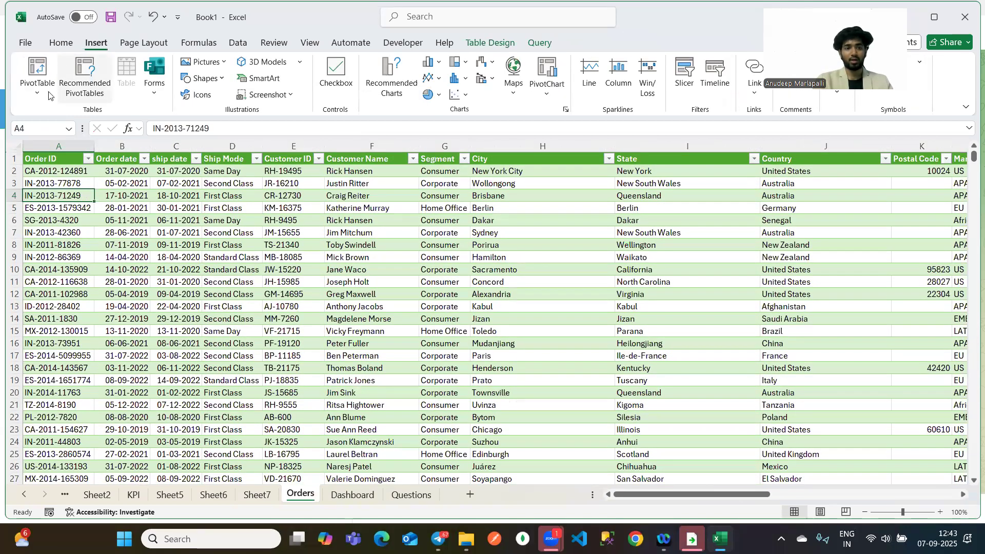
left_click(37, 85)
left_click(91, 127)
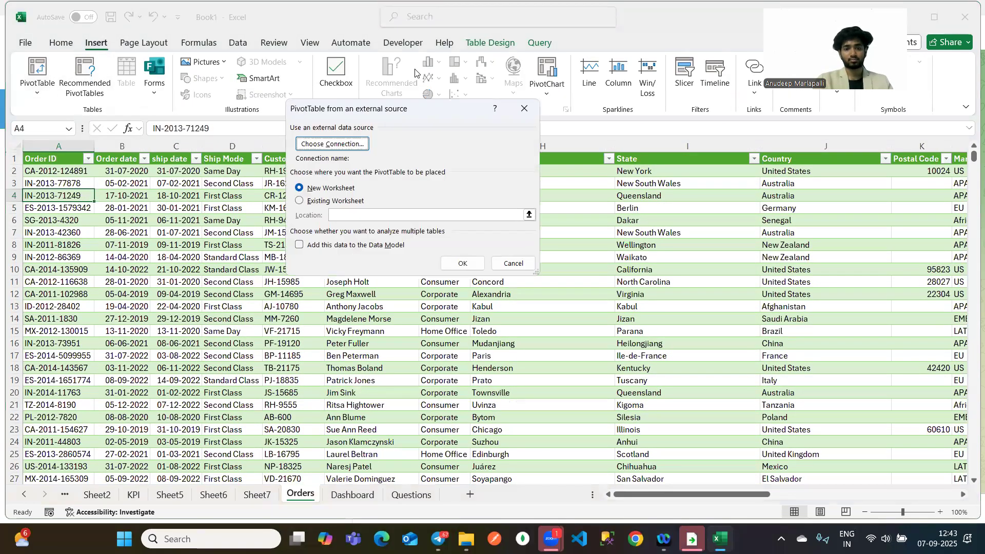
left_click(523, 109)
left_click(37, 86)
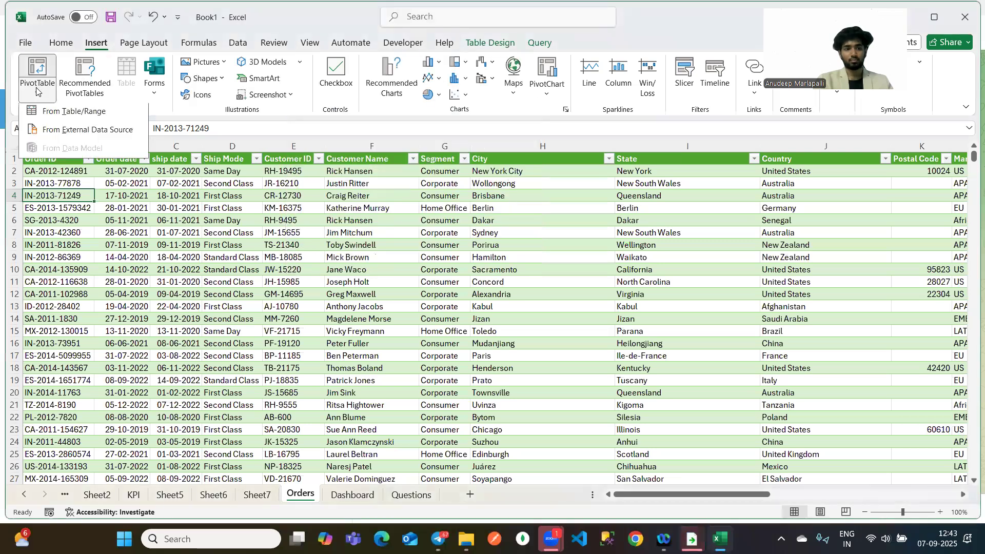
left_click(61, 112)
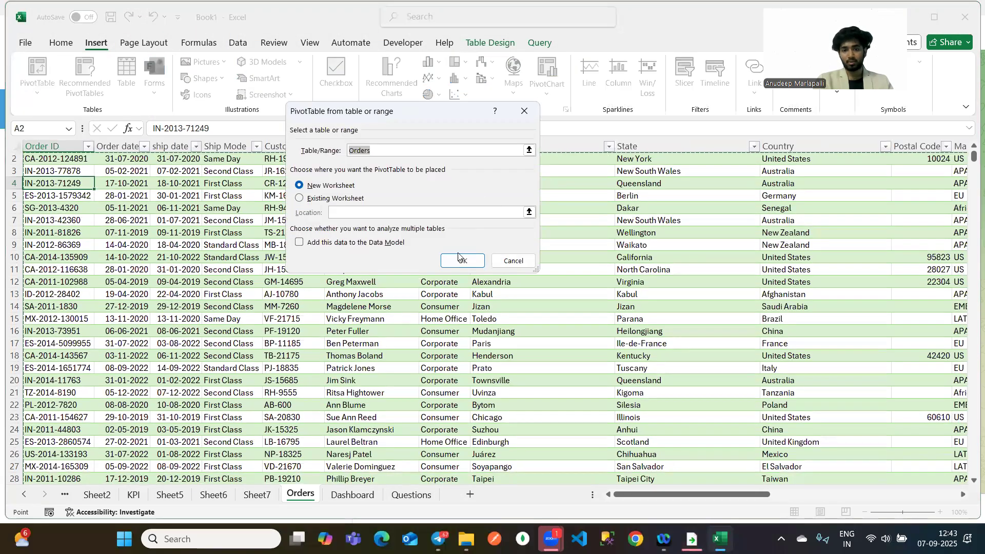
left_click(459, 261)
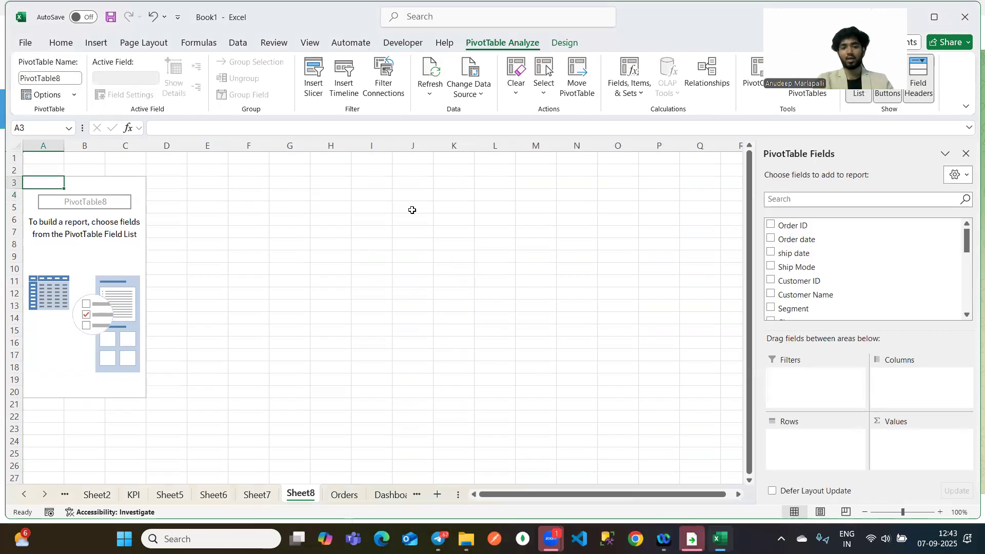
Set Sub-Category as the rows of the new PivotTable and add Sum of Profit as a value.
scroll(846, 277, "down", 6)
scroll(800, 241, "up", 1)
scroll(800, 241, "up", 2)
left_click_drag(794, 279, 835, 451)
scroll(813, 251, "down", 3)
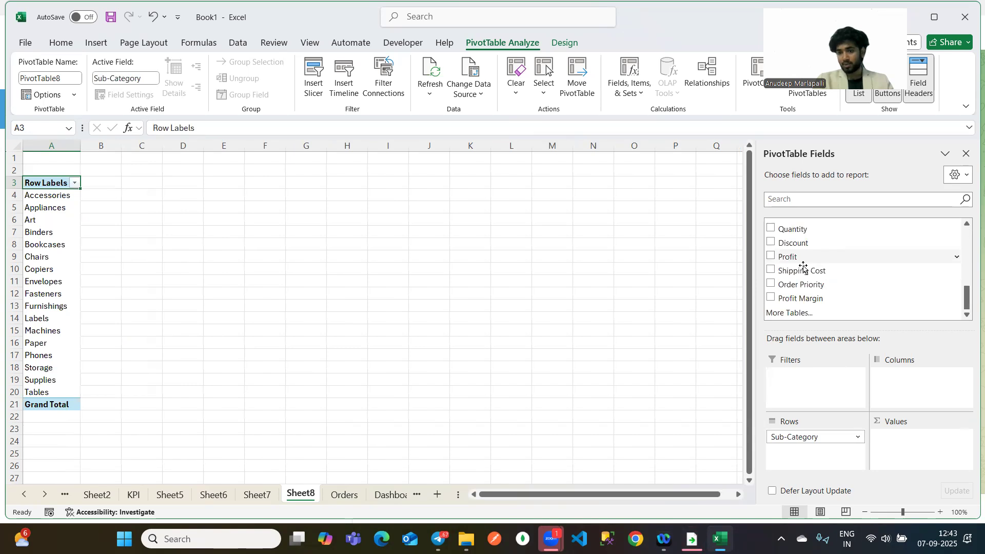
left_click_drag(793, 254, 907, 441)
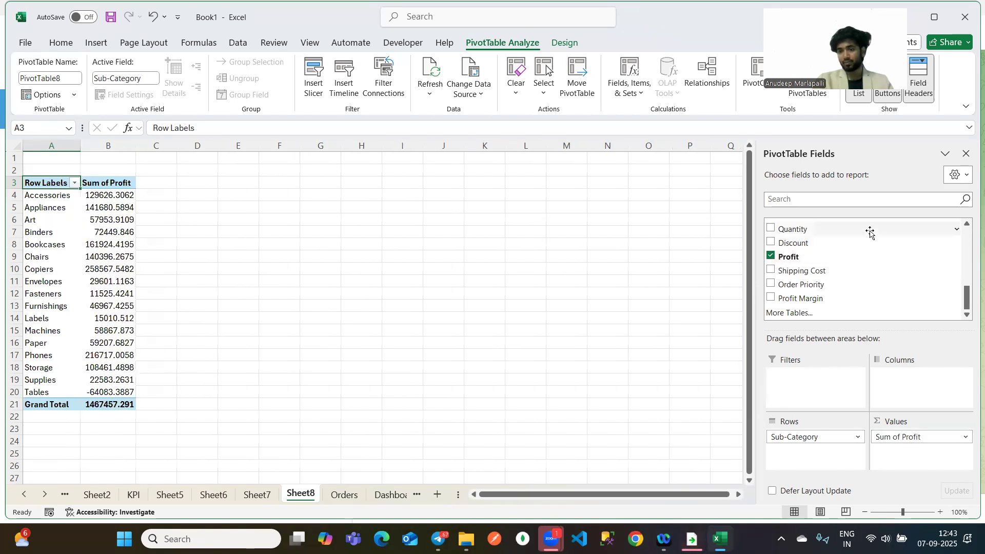
Add Quantity, Profit Margin, the count of Order ID and Sales to the sub-category PivotTable's values, with Sales placed right after Profit.
left_click_drag(808, 228, 922, 452)
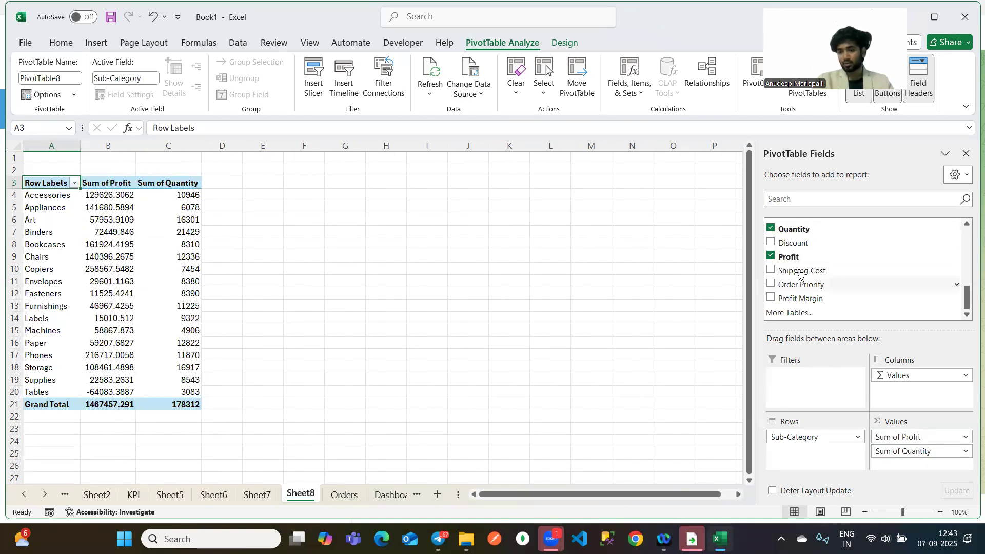
left_click_drag(811, 298, 918, 468)
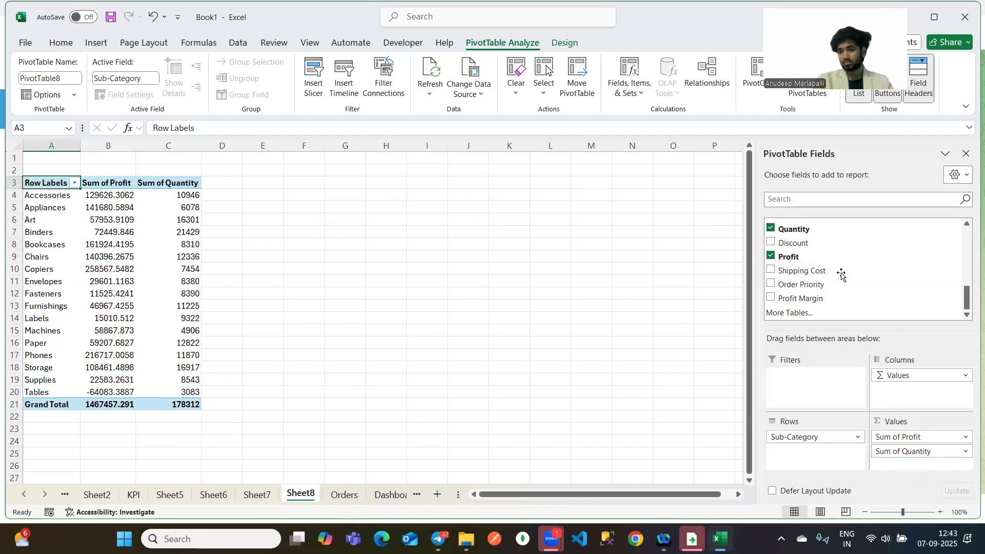
scroll(822, 269, "up", 10)
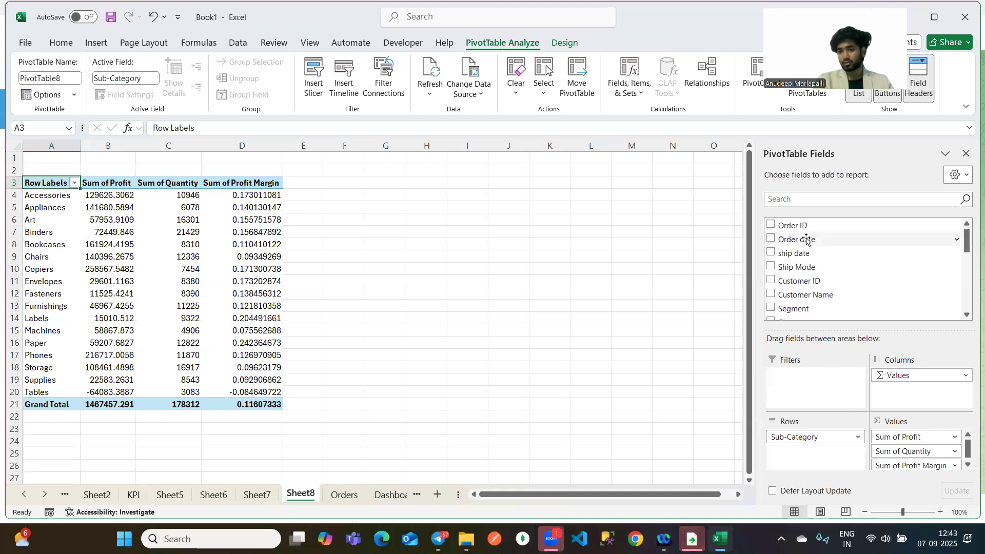
left_click_drag(798, 226, 931, 460)
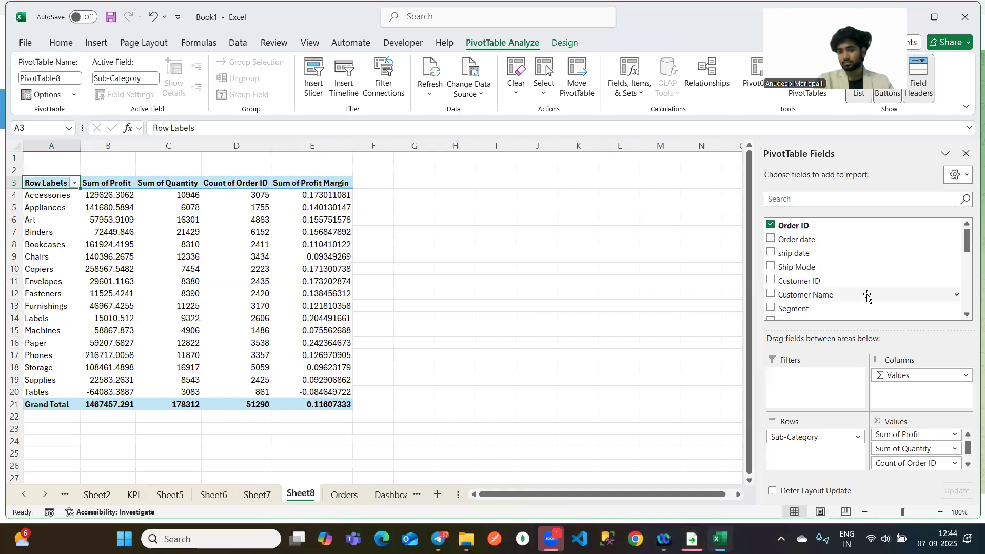
scroll(829, 255, "down", 4)
left_click_drag(805, 275, 911, 446)
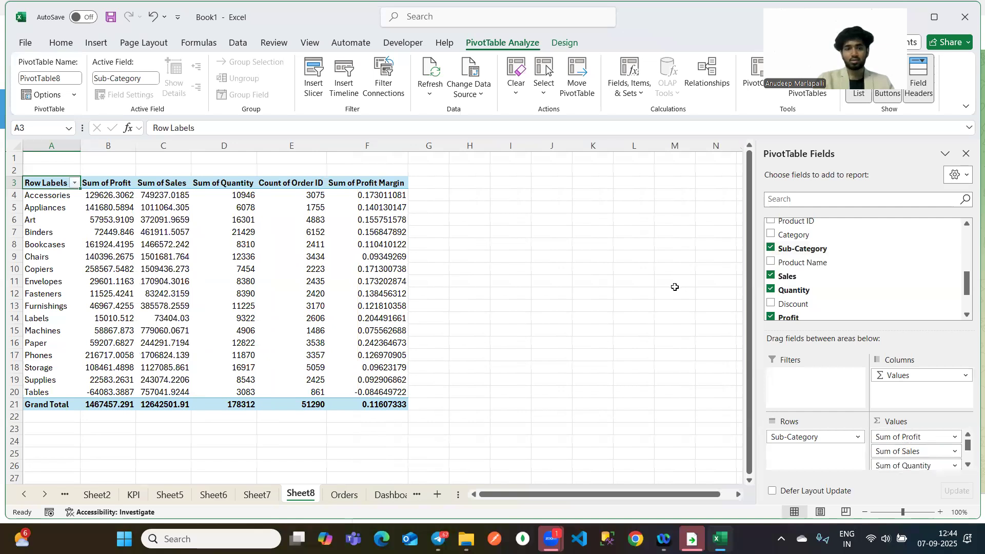
Enter the bold heading "Sub-Category" in cell A24 below the PivotTable on Sheet8.
left_click_drag(104, 176, 414, 309)
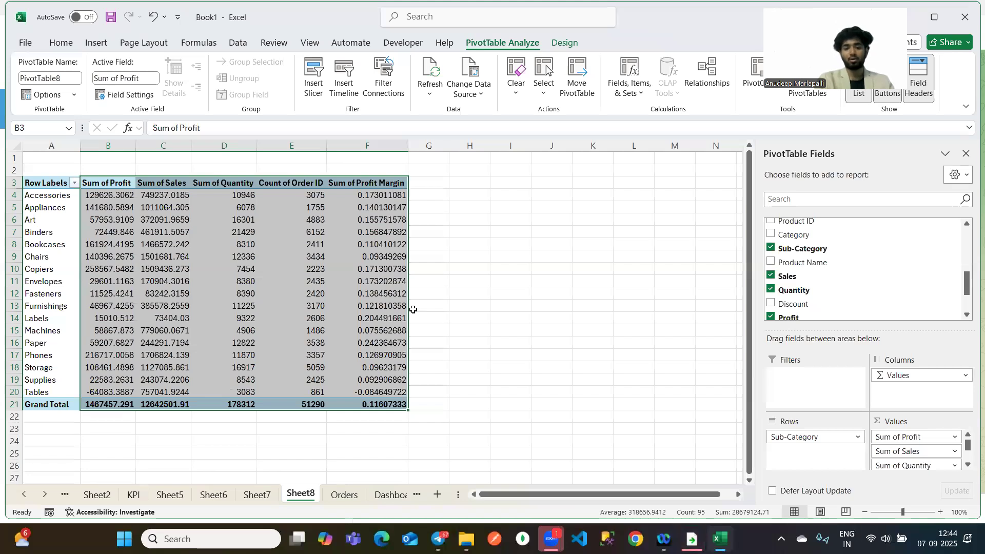
scroll(263, 257, "down", 3)
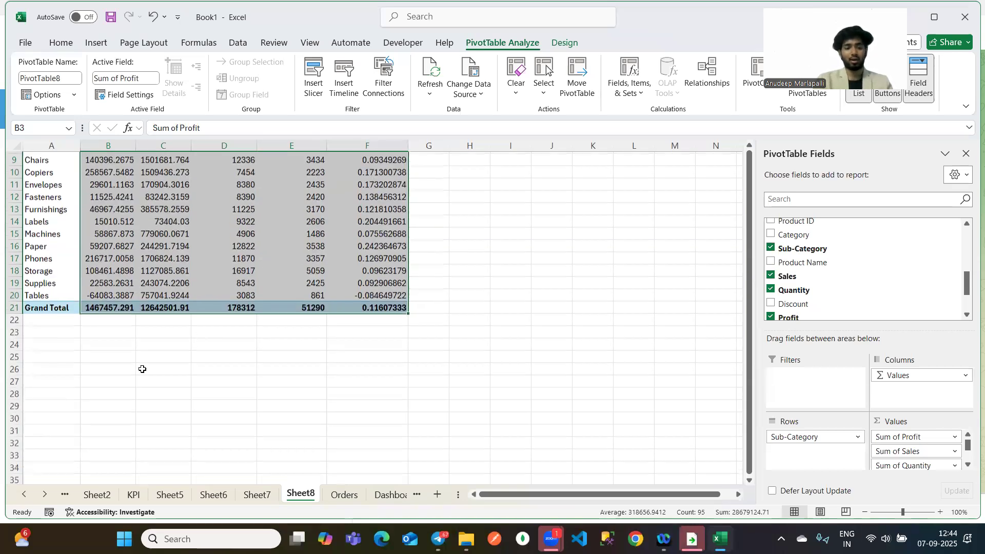
double_click(56, 325)
type("Sub-Category")
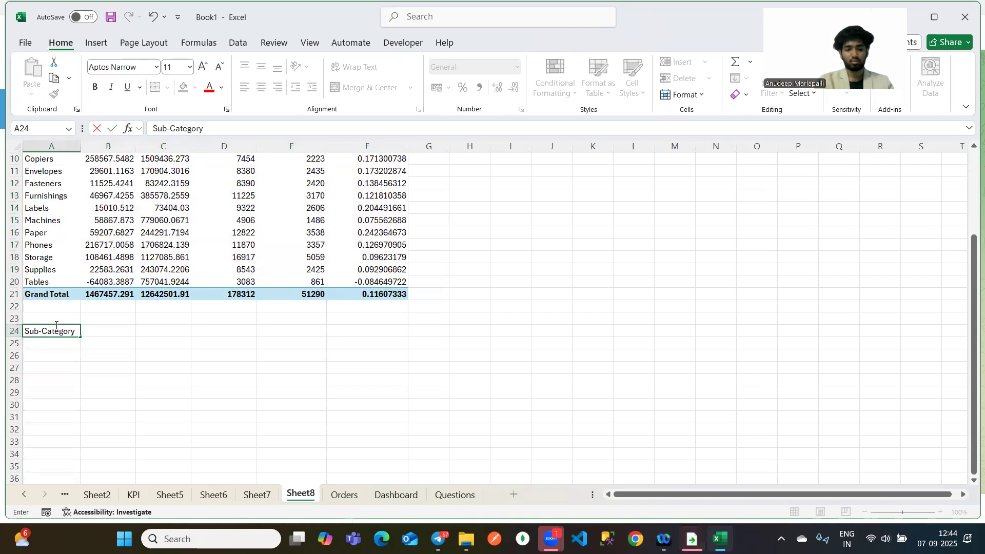
key("Return")
scroll(55, 326, "up", 3)
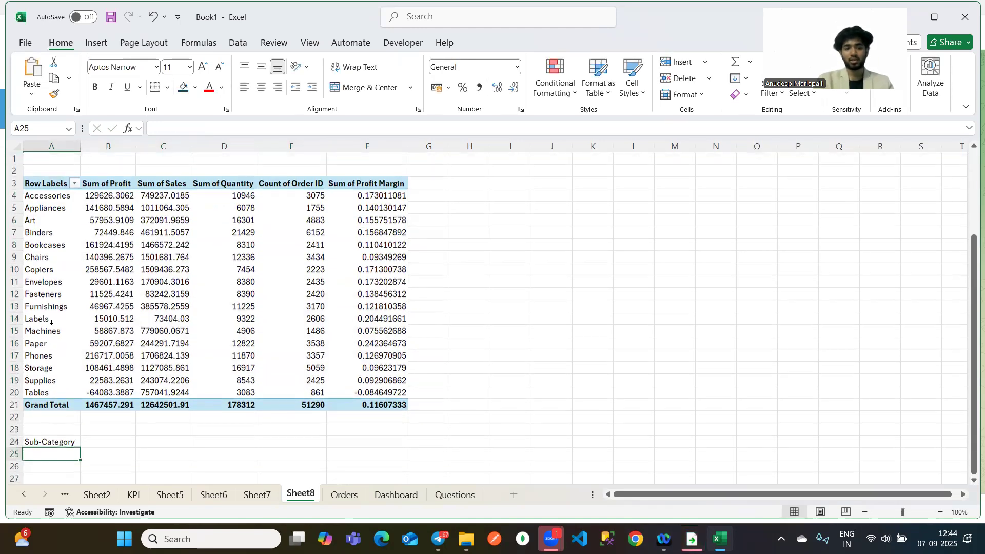
scroll(57, 369, "down", 4)
left_click(54, 310)
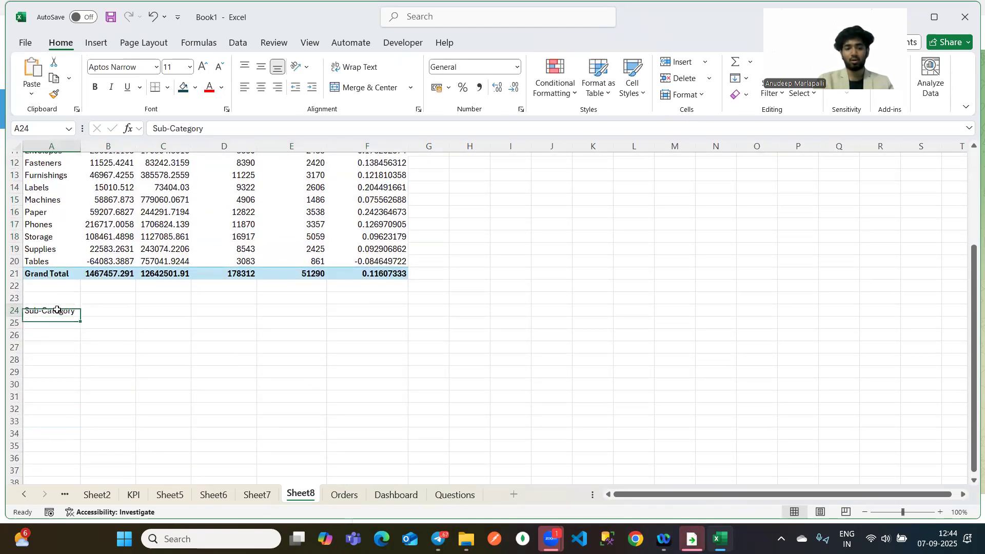
left_click(100, 88)
Link A25 to the first sub-category with =A4, fill the formula down through A41 and leave A42 empty.
left_click(51, 322)
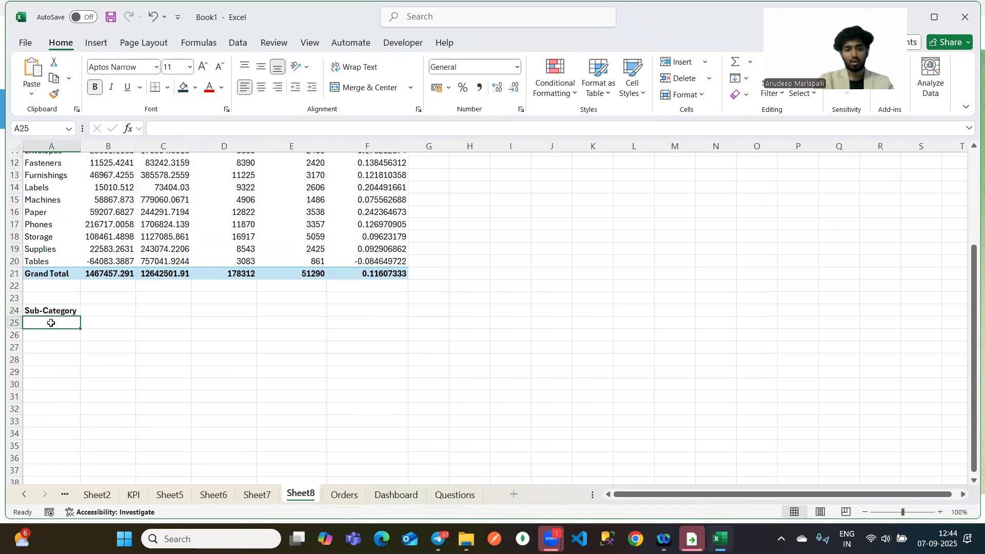
type("=")
scroll(51, 322, "up", 4)
left_click(65, 195)
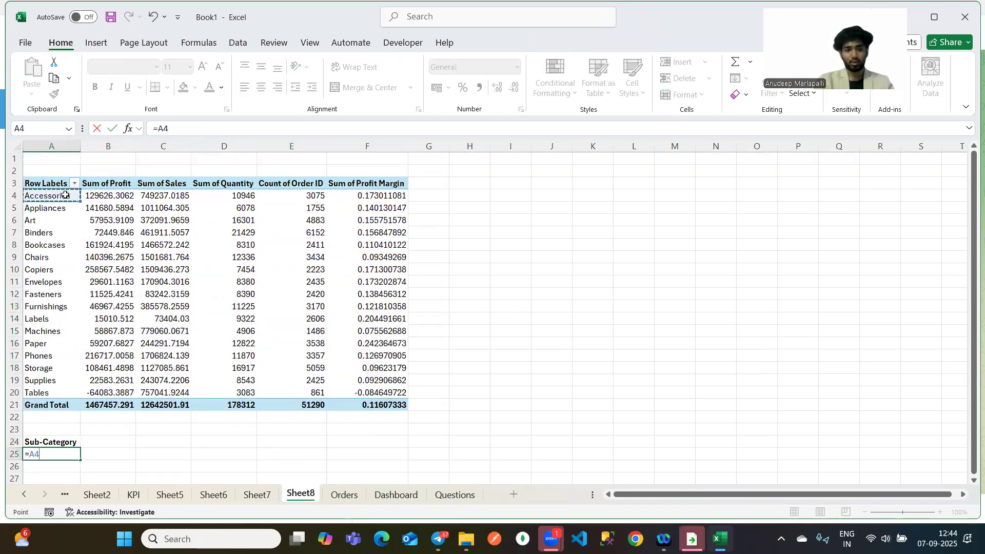
key("Return")
scroll(65, 195, "down", 1)
left_click(66, 234)
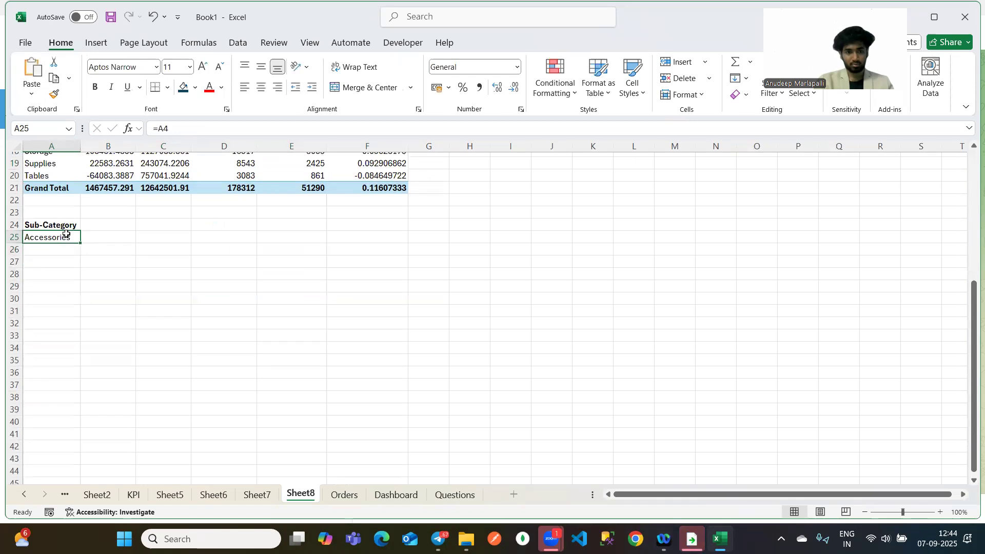
left_click_drag(80, 245, 80, 453)
left_click(61, 445)
key("Delete")
scroll(117, 349, "up", 2)
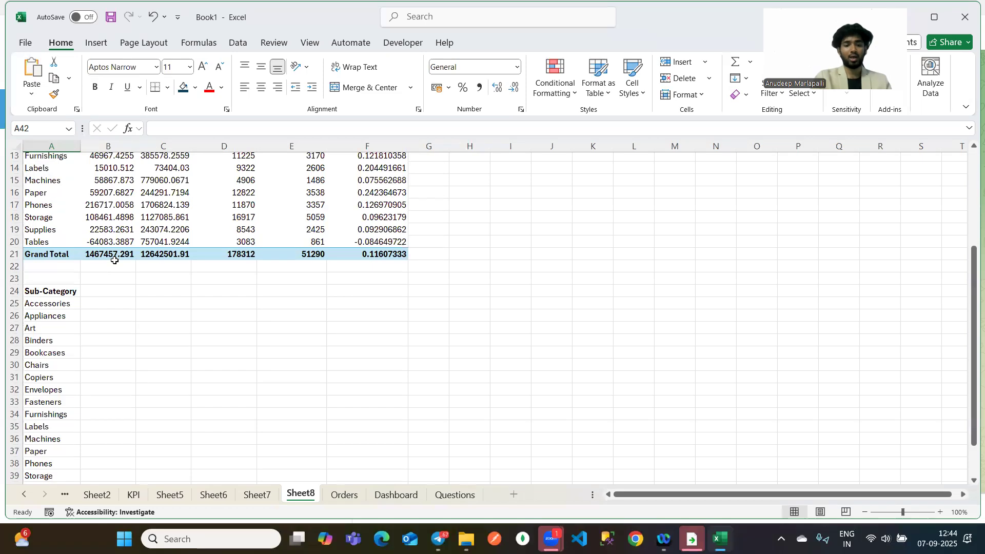
Enter the bold heading "Sum of Profit" in cell B24 beside the Sub-Category heading.
left_click(121, 291)
scroll(121, 293, "up", 4)
scroll(121, 292, "down", 4)
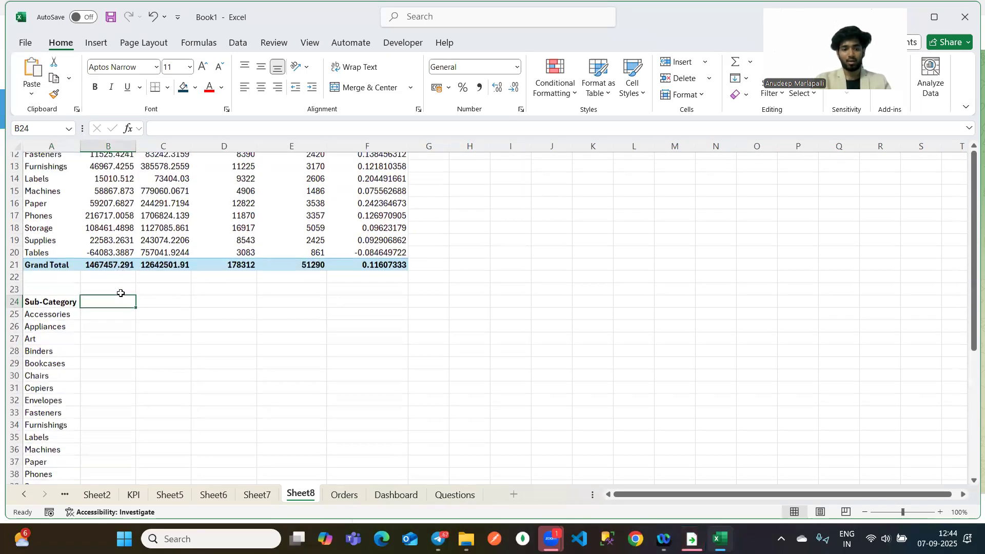
type("Sum of Profit")
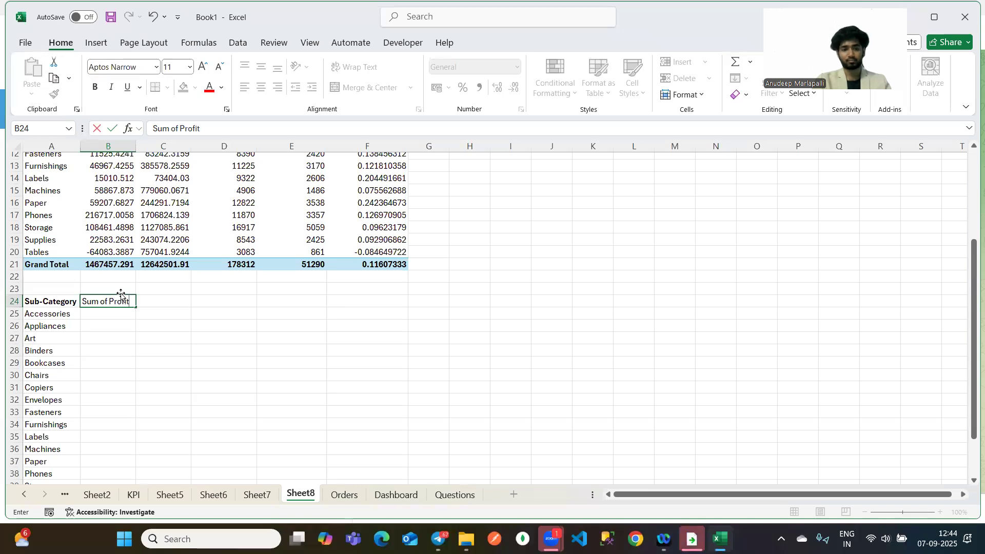
key("Return")
left_click(106, 300)
left_click(95, 88)
left_click(107, 318)
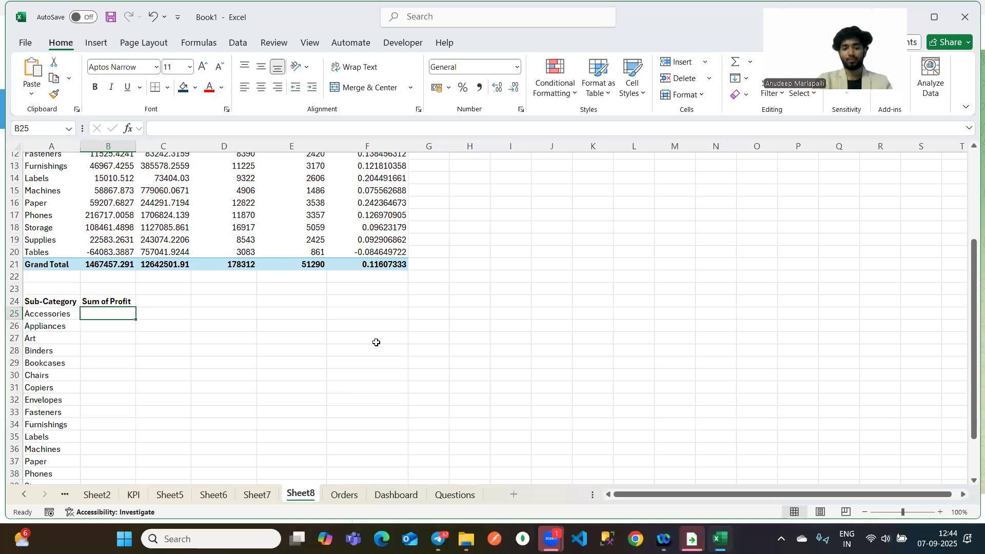
left_click_drag(387, 305, 381, 308)
left_click(394, 338)
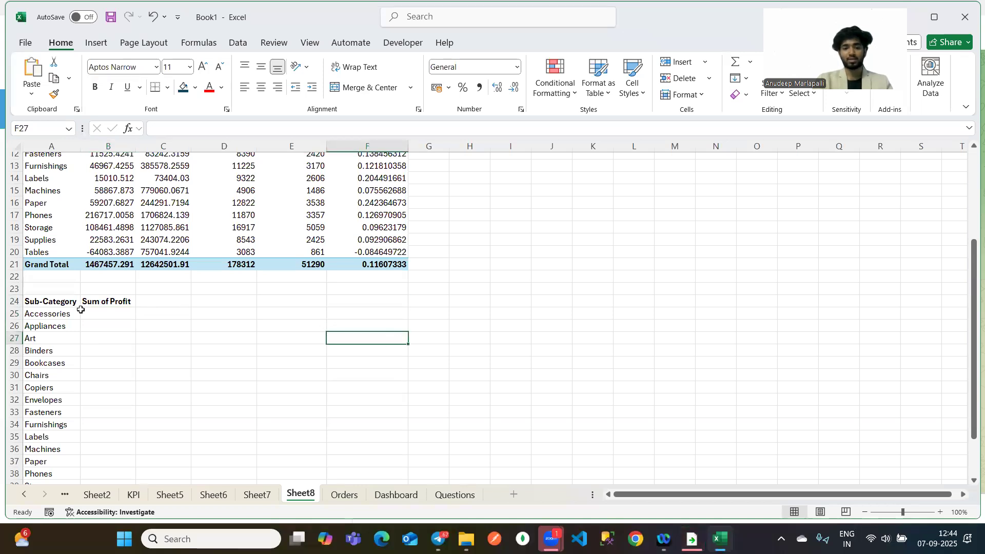
Enter =VLOOKUP(A25,A3:F21,2,FALSE) in B25 to return the first sub-category's profit from the PivotTable.
left_click(95, 317)
type("=V")
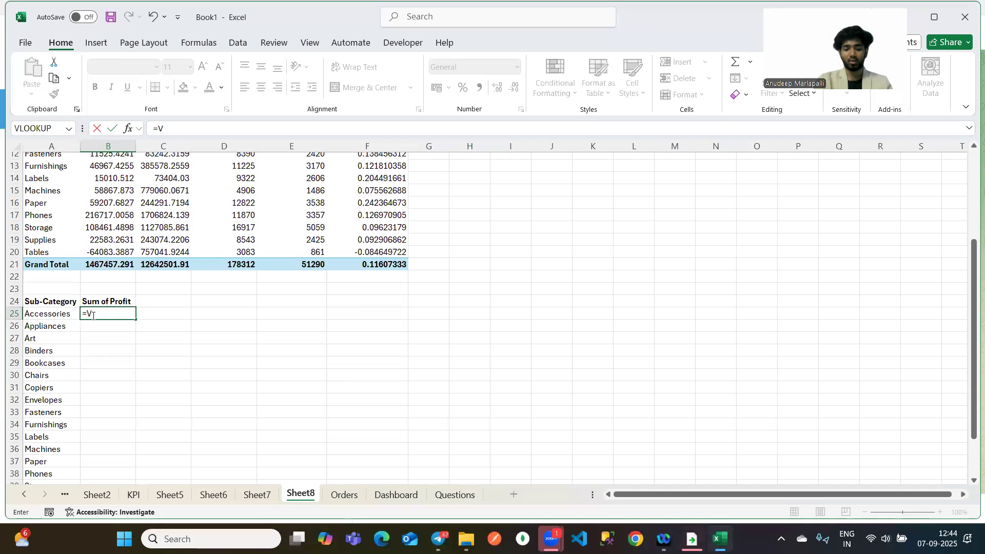
type("LOOKUP(")
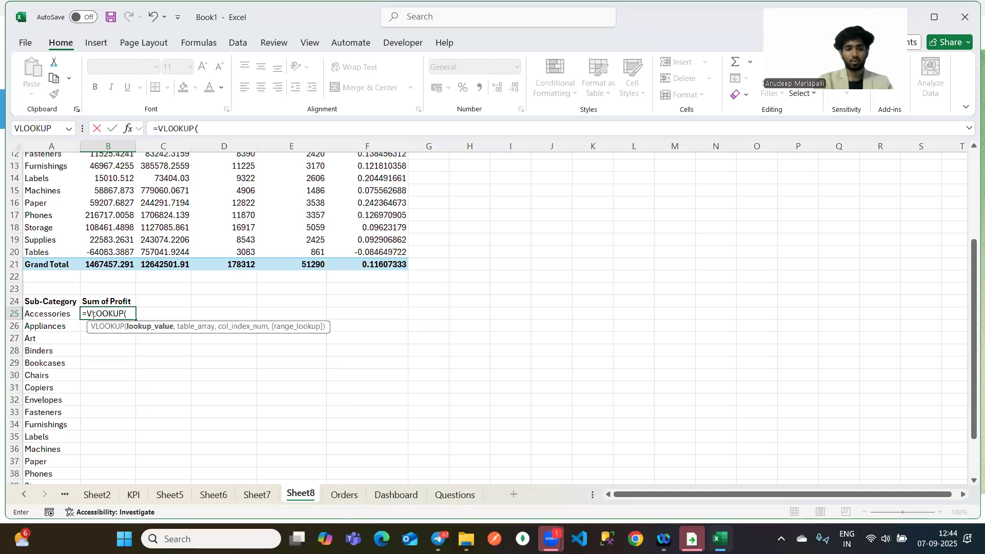
left_click(54, 317)
type(",")
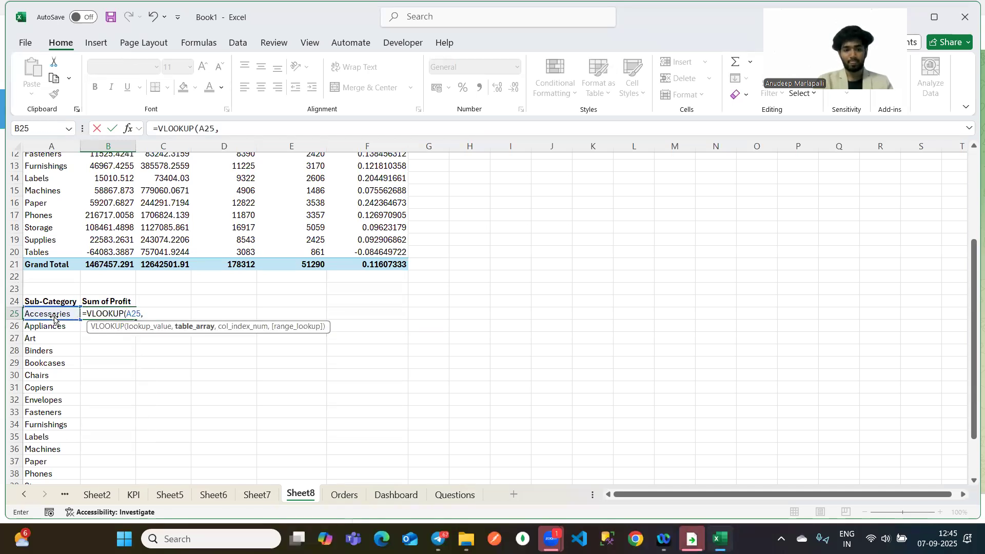
scroll(54, 317, "up", 4)
left_click(46, 183)
key("ctrl+shift+Right")
key("ctrl+shift+Down")
scroll(46, 183, "down", 4)
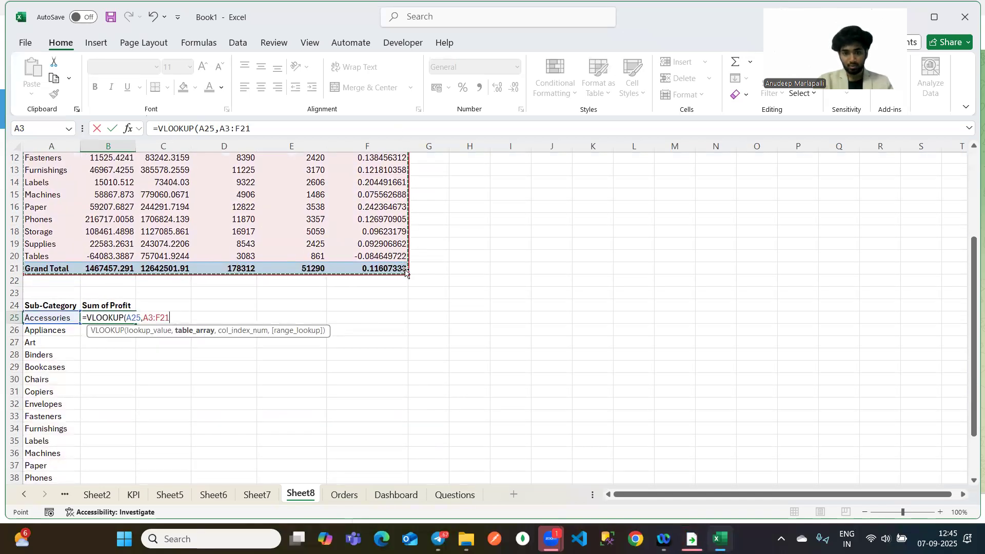
type(",")
scroll(179, 177, "up", 4)
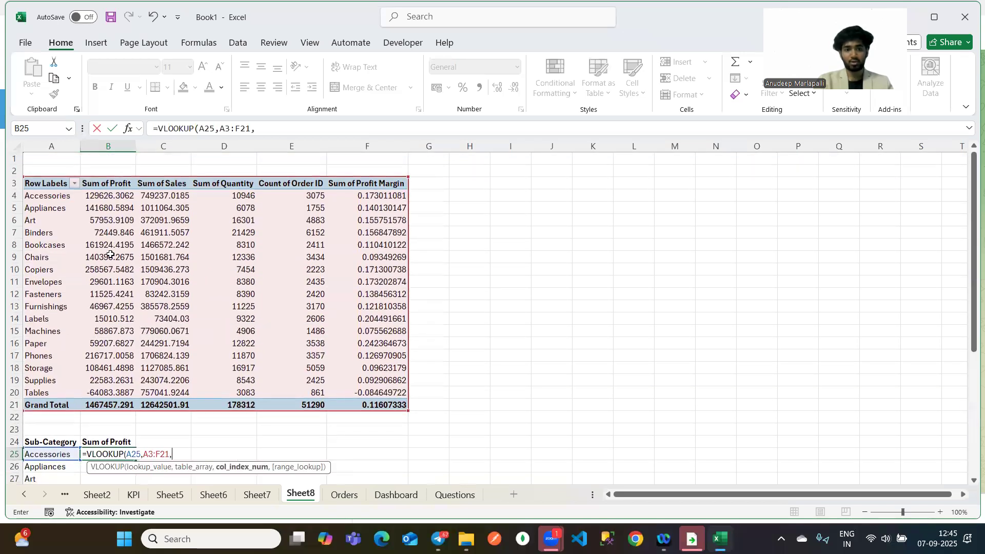
scroll(237, 329, "down", 3)
type("2")
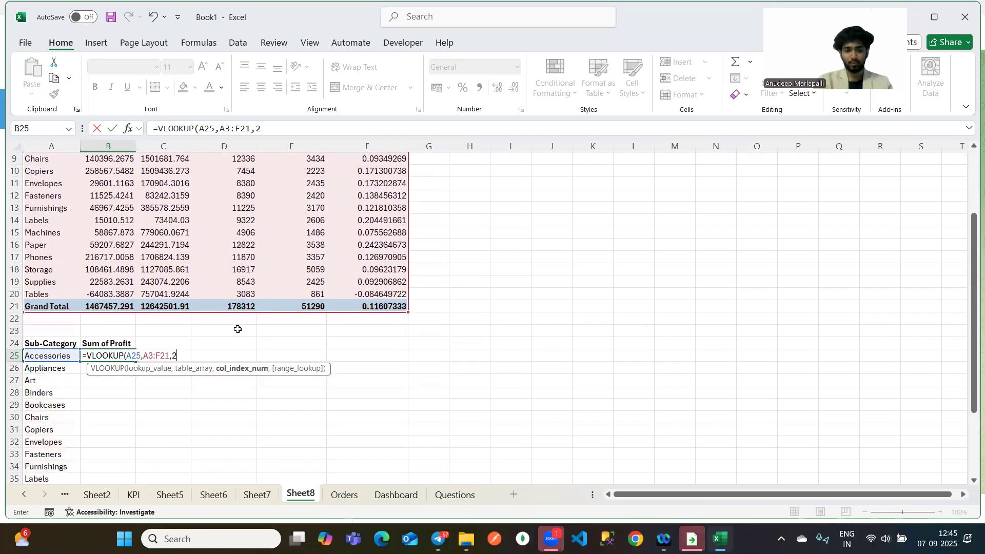
type(",FA")
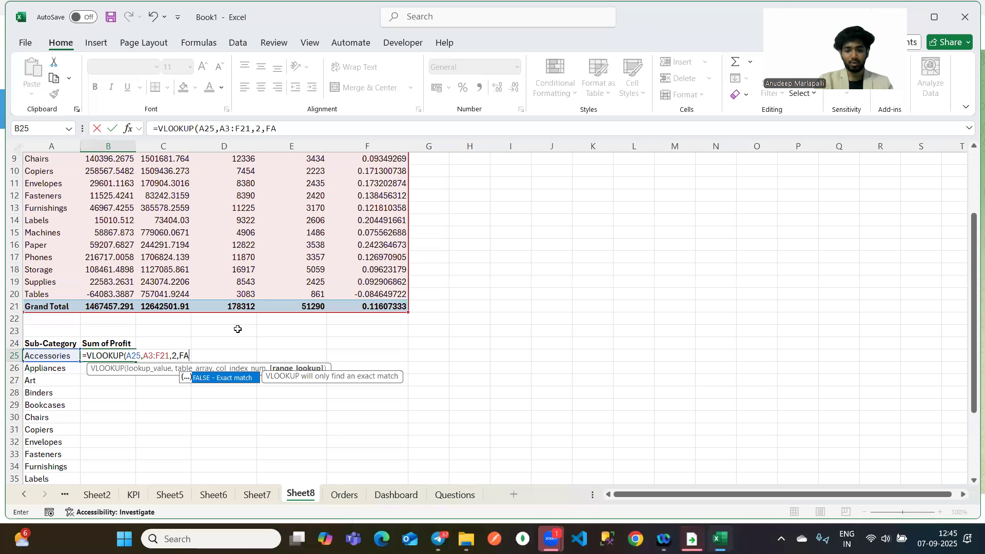
type("LSE")
key("Return")
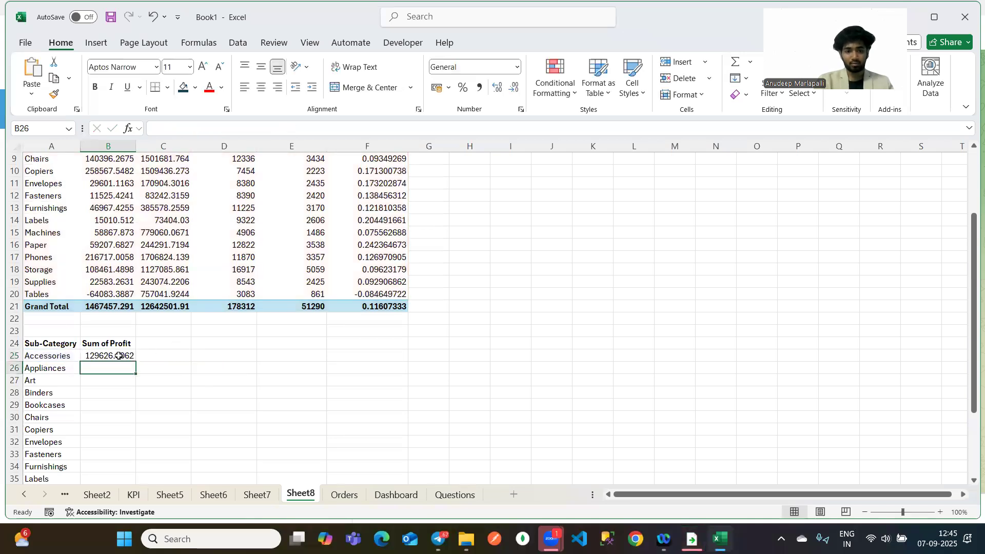
Replace the column index in B25's VLOOKUP with MATCH(B24,A3:F3,0) so it follows the column heading.
left_click(128, 356)
double_click(121, 356)
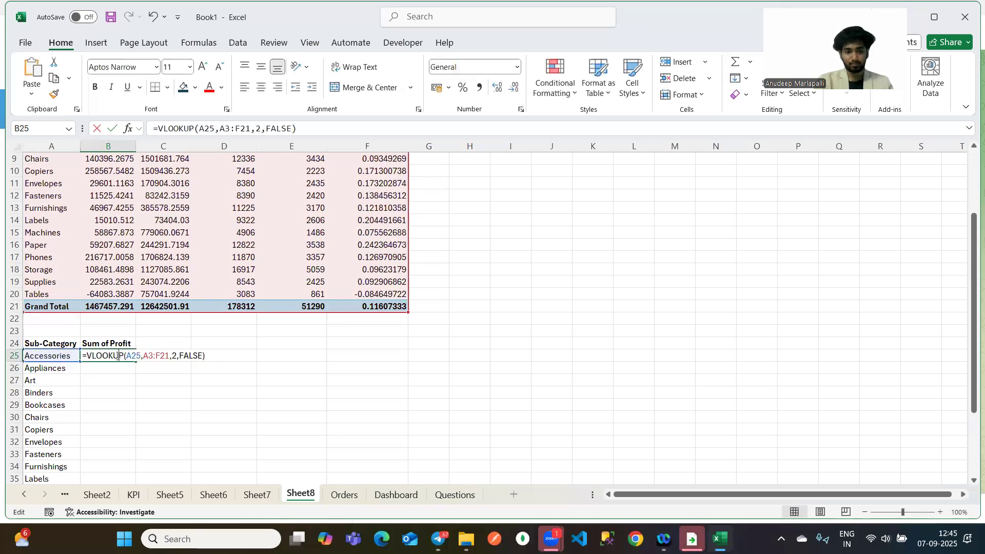
left_click(174, 355)
key("BackSpace")
type("MATCH(")
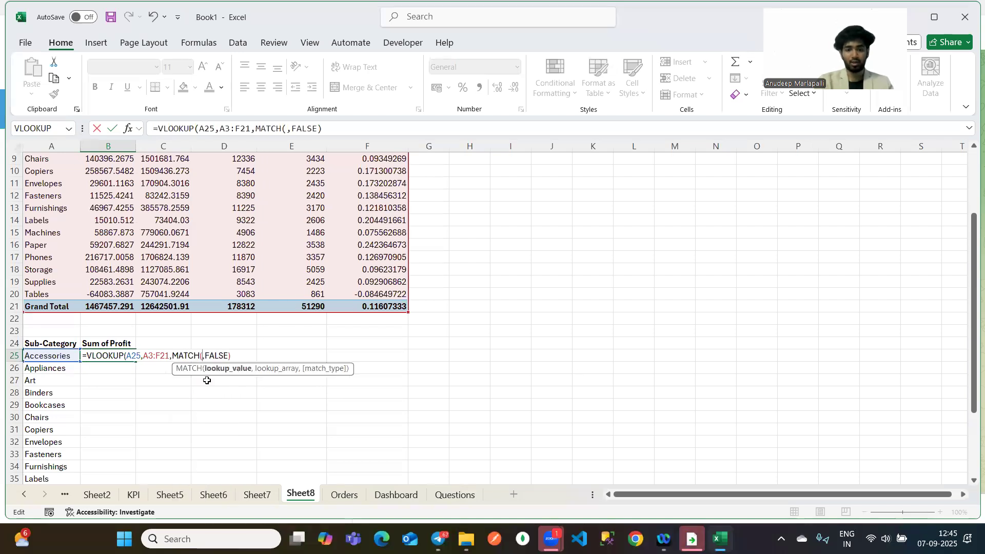
left_click(97, 341)
type(",")
scroll(99, 343, "up", 3)
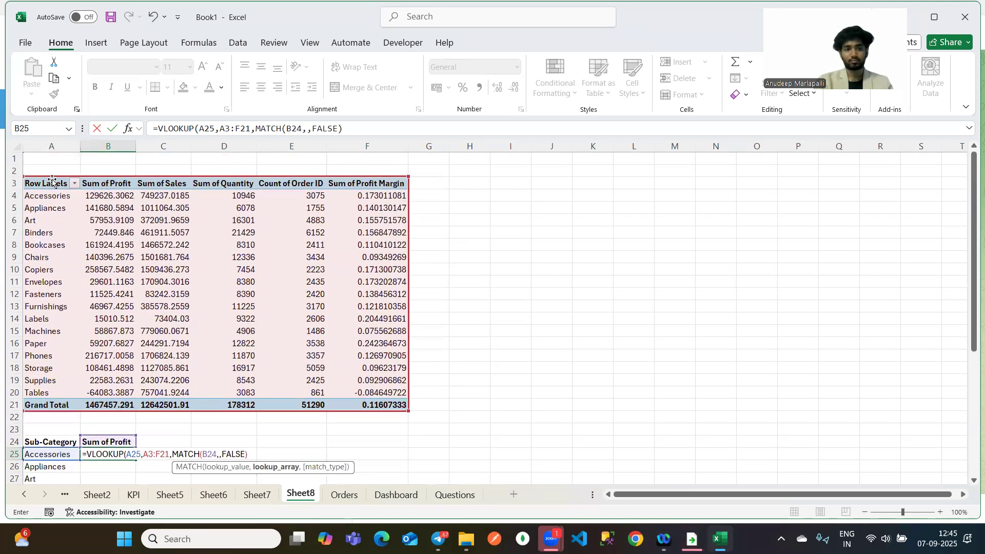
left_click_drag(46, 184, 403, 184)
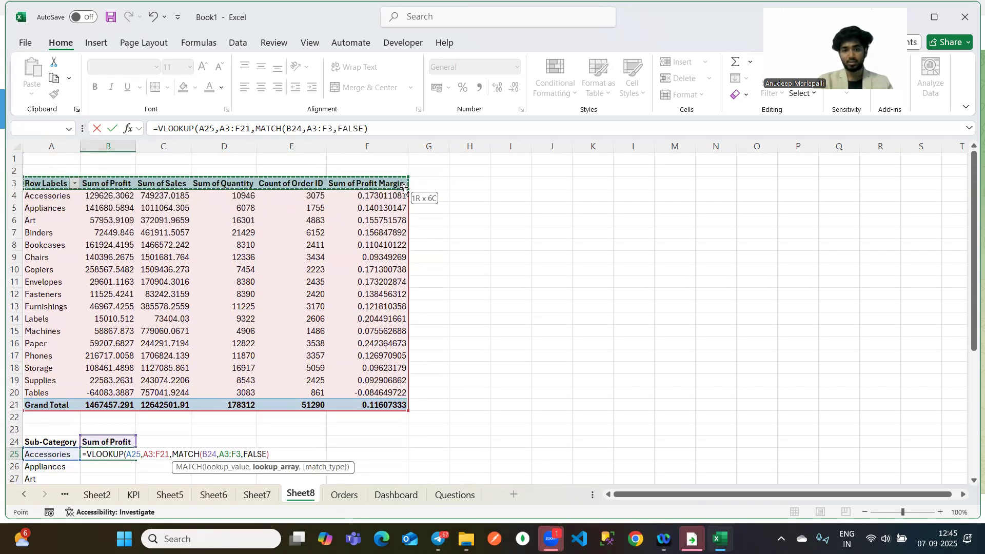
scroll(424, 278, "down", 4)
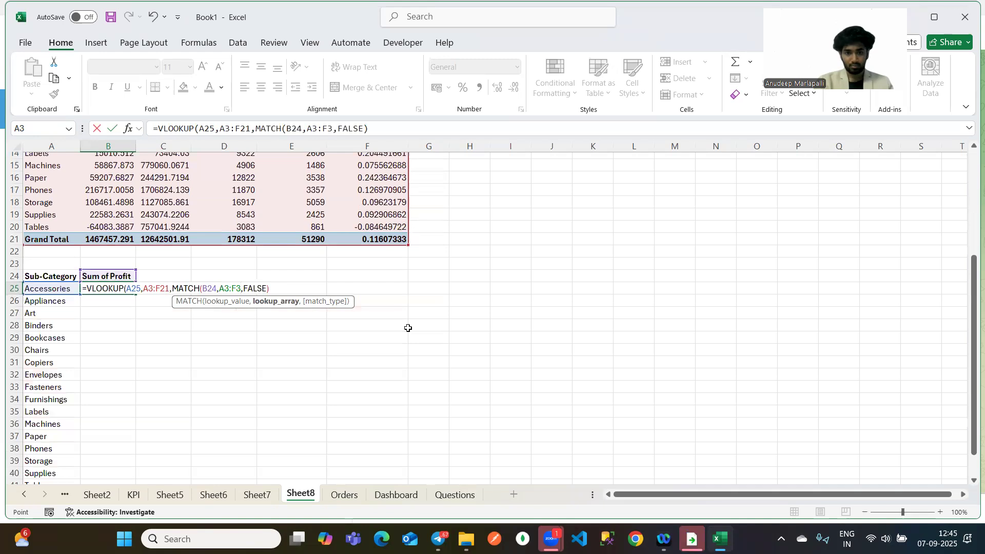
type(",")
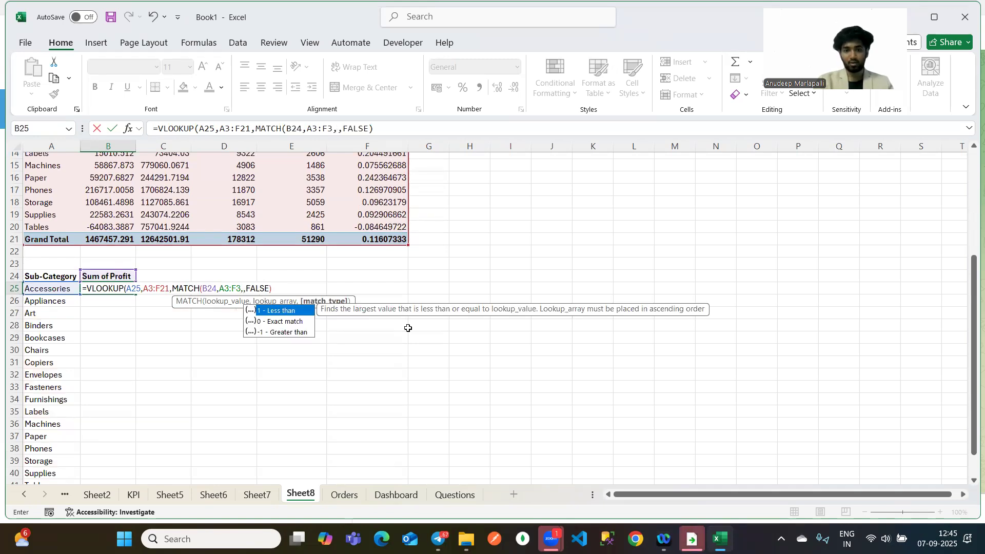
type("0)")
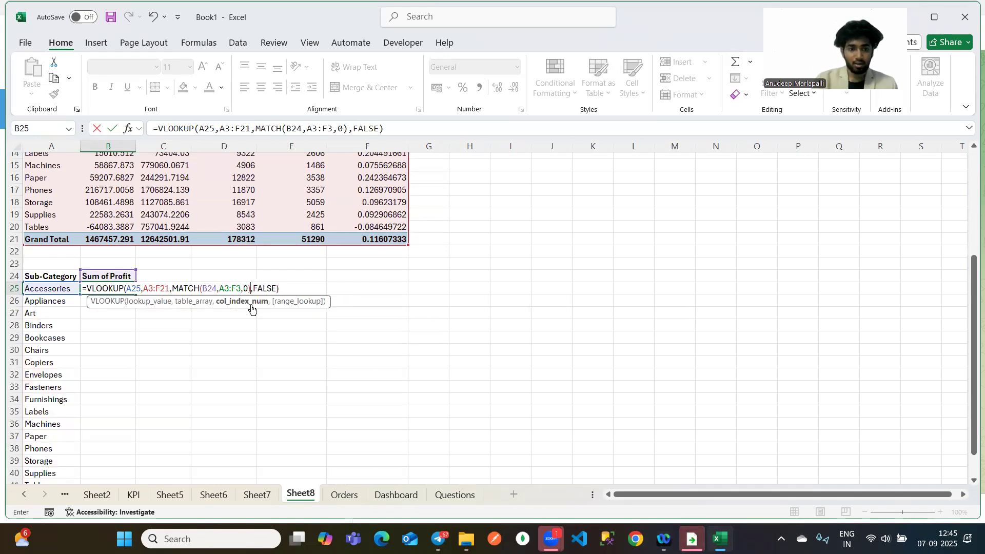
Make the table range in B25's VLOOKUP absolute as $A$3:$F$21.
left_click(157, 289)
type("$")
key("Right")
type("$A$")
key("Right")
type("$")
key("Right")
key("Right")
key("Right")
key("Right")
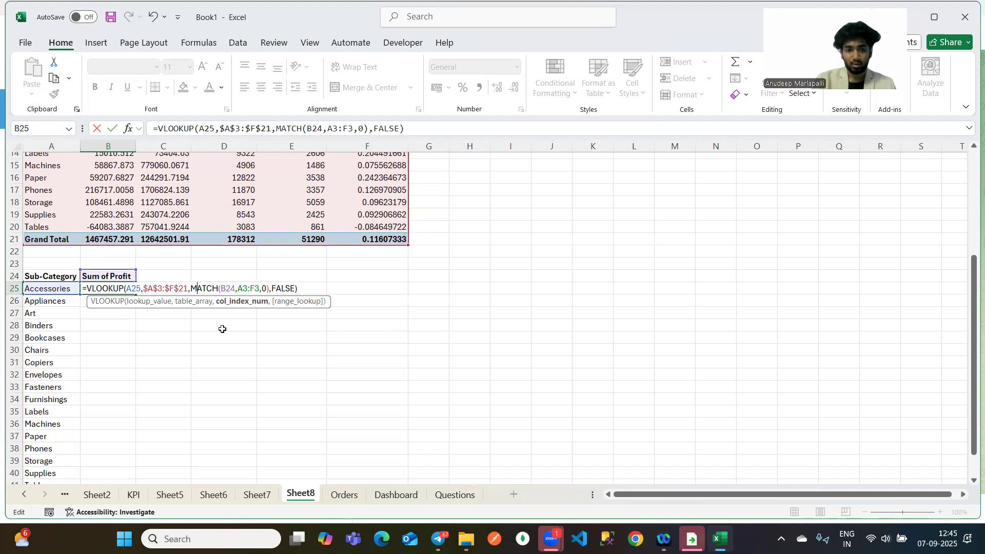
Make the MATCH references in B25 absolute as $B$24 and $A$3:$F$3, and commit the formula.
key("Right")
key("Right")
key("Right")
key("Right")
key("Right")
type("$A$")
key("Right")
key("Right")
key("Right")
type("$A$")
key("Right")
key("Right")
type("$")
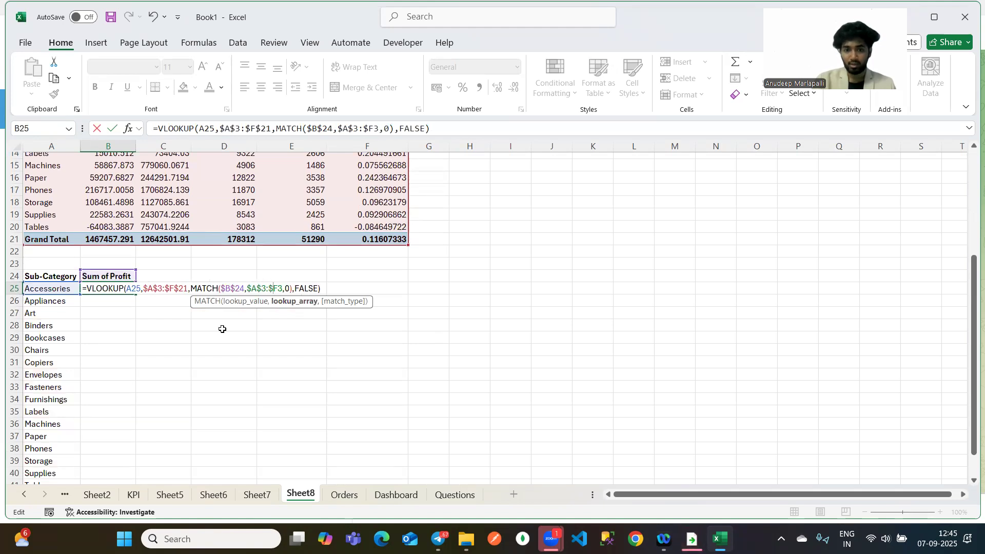
key("Right")
type("$")
key("Return")
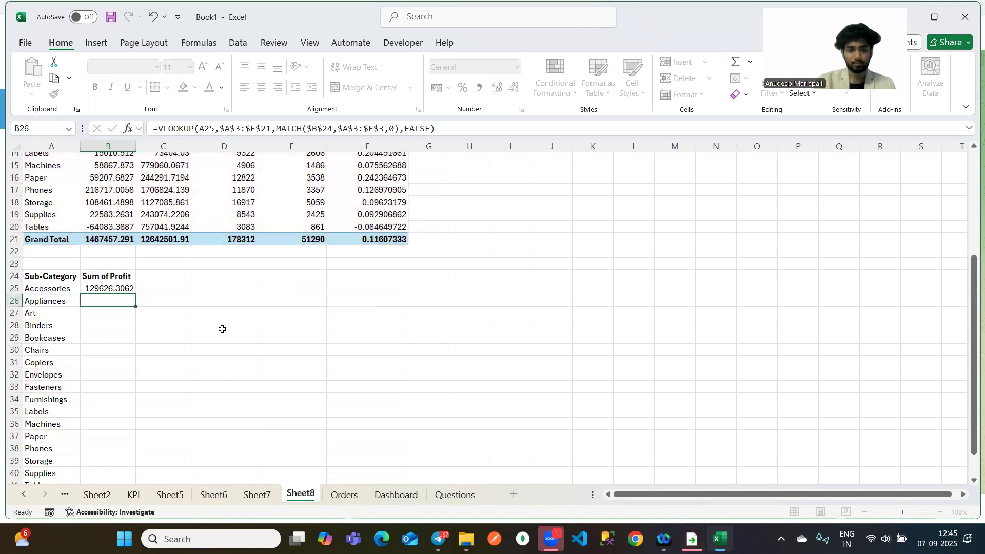
Fill the B25 lookup formula down through B41 and review the values against the PivotTable above.
left_click(132, 289)
double_click(135, 296)
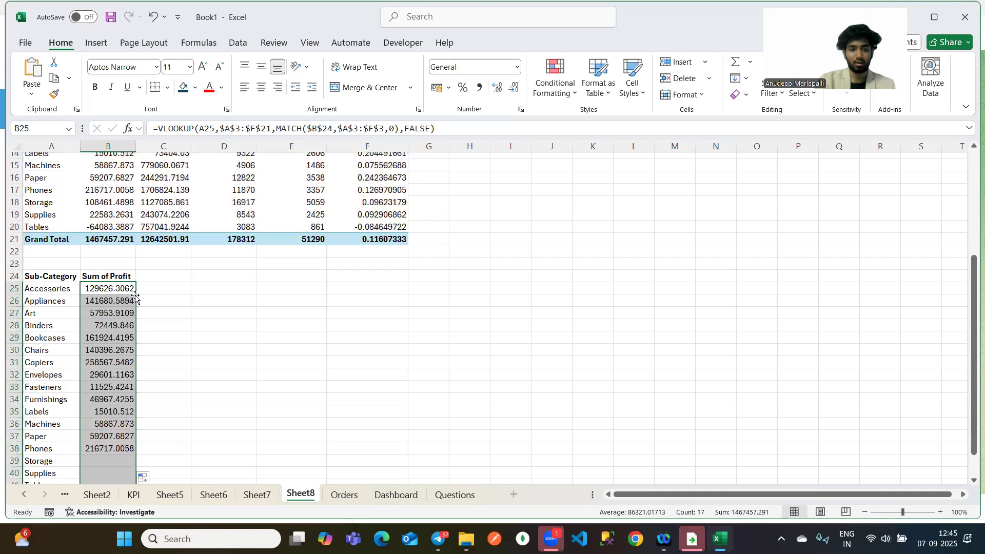
left_click(123, 275)
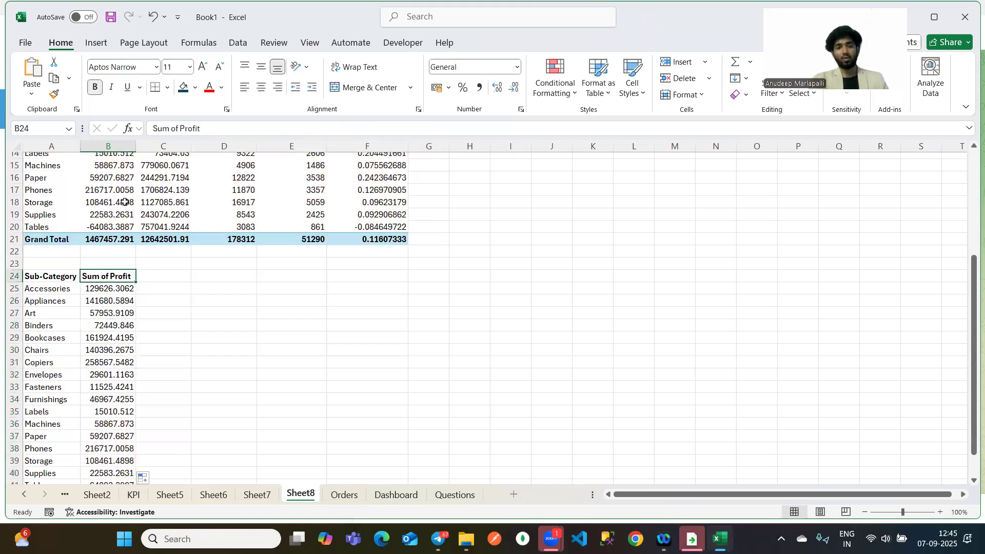
left_click(291, 289)
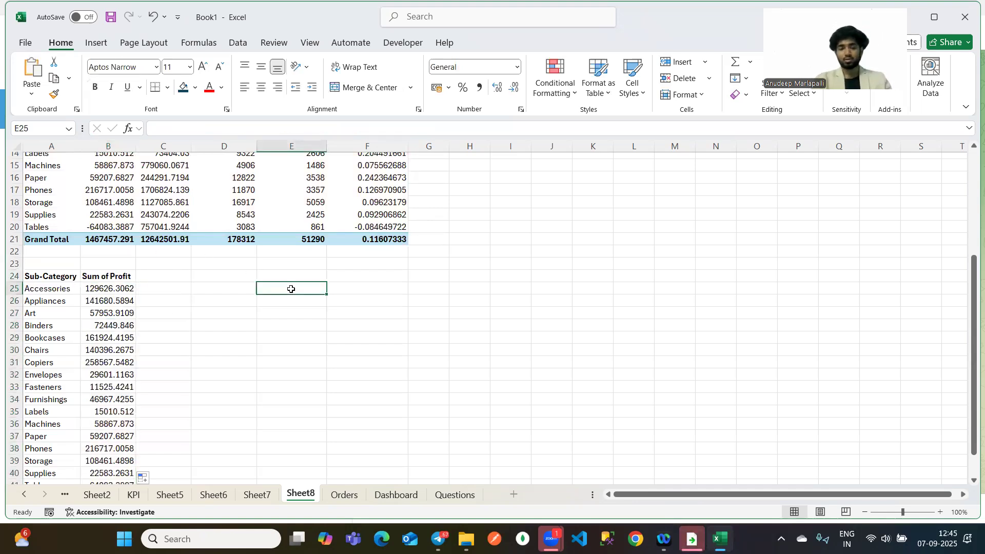
scroll(291, 289, "up", 5)
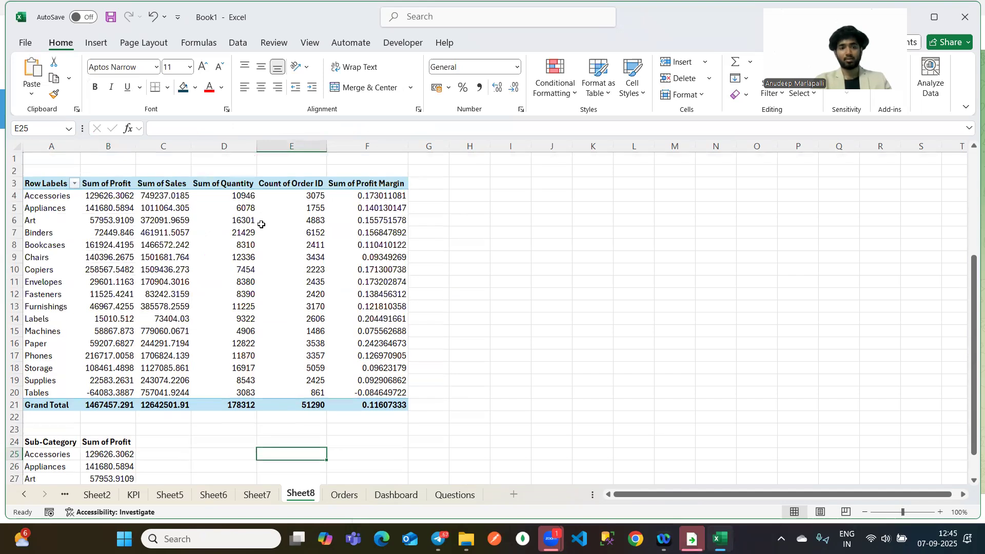
scroll(504, 325, "down", 7)
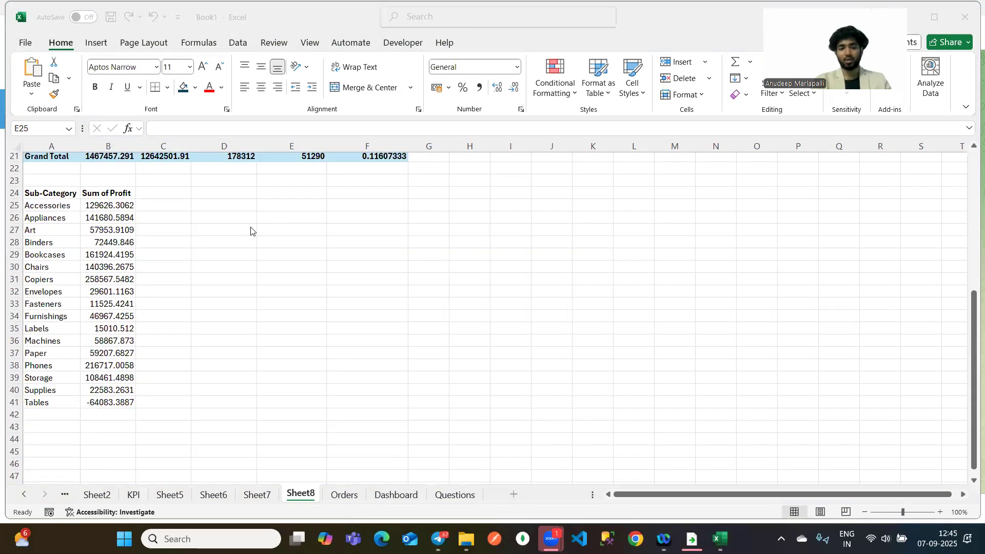
Insert a PivotTable from the KPI table at D25 on Sheet8, with Name above KPI as row fields.
left_click(222, 204)
left_click(98, 41)
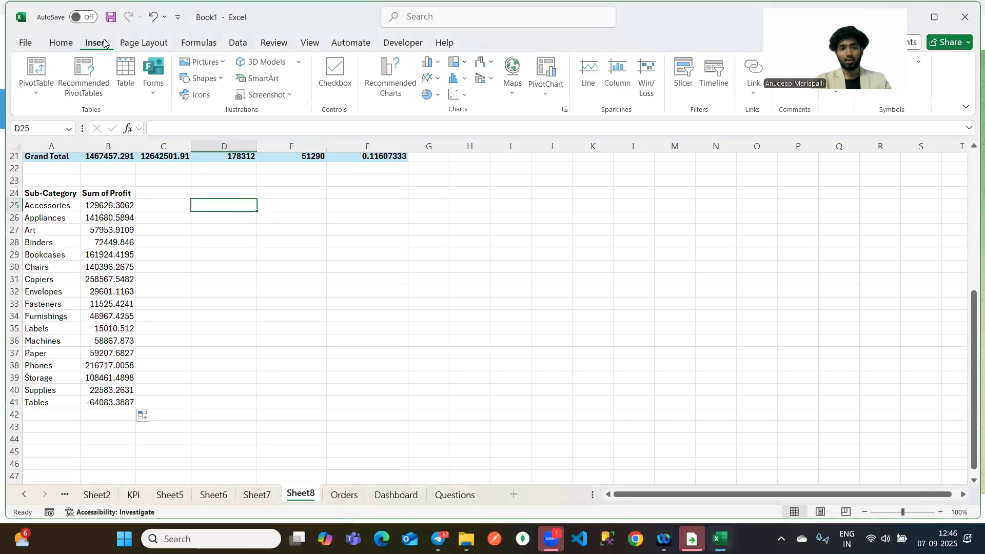
left_click(36, 74)
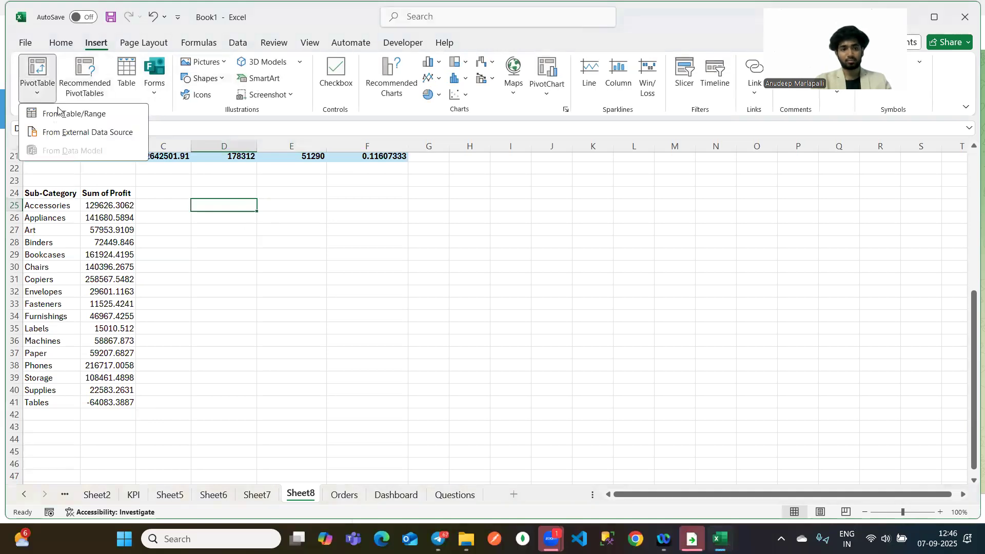
left_click(61, 112)
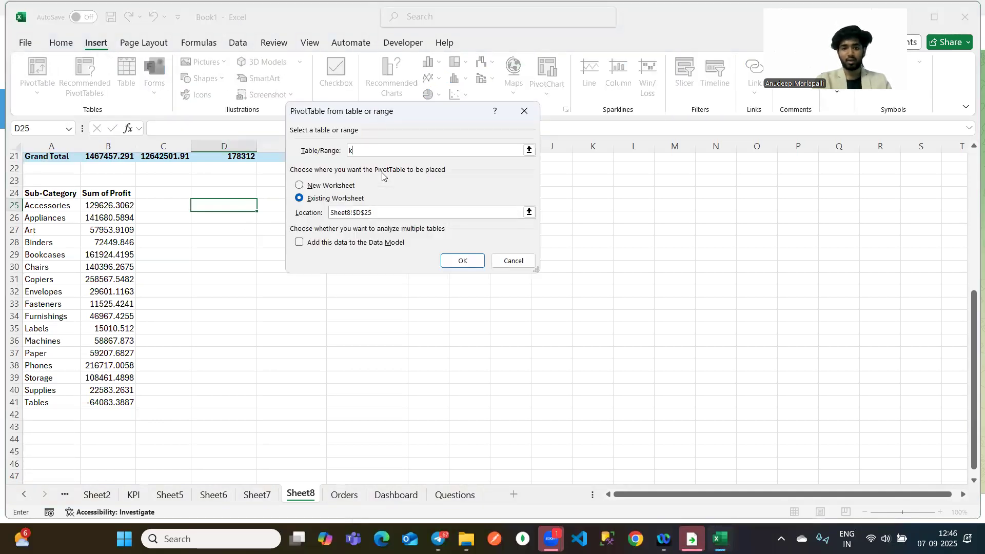
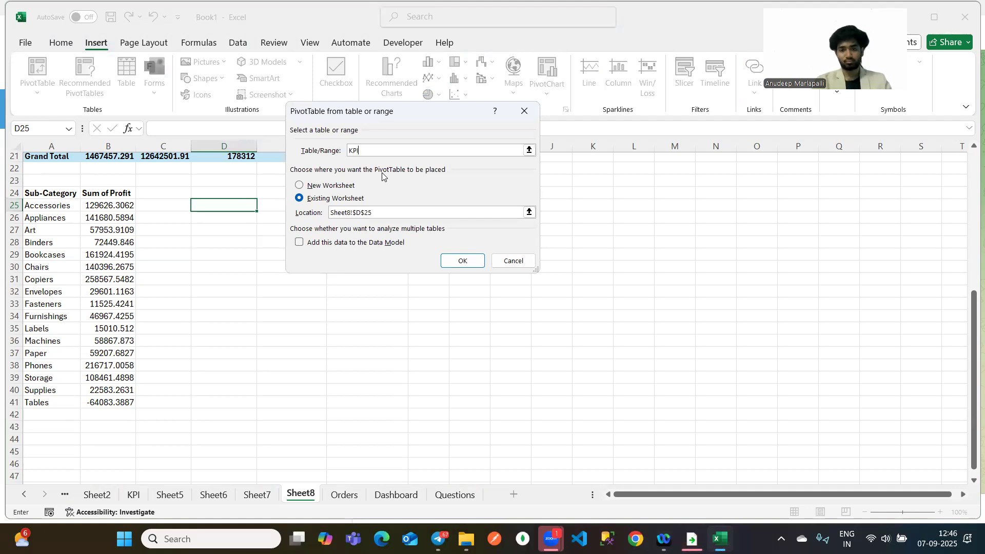
left_click(454, 260)
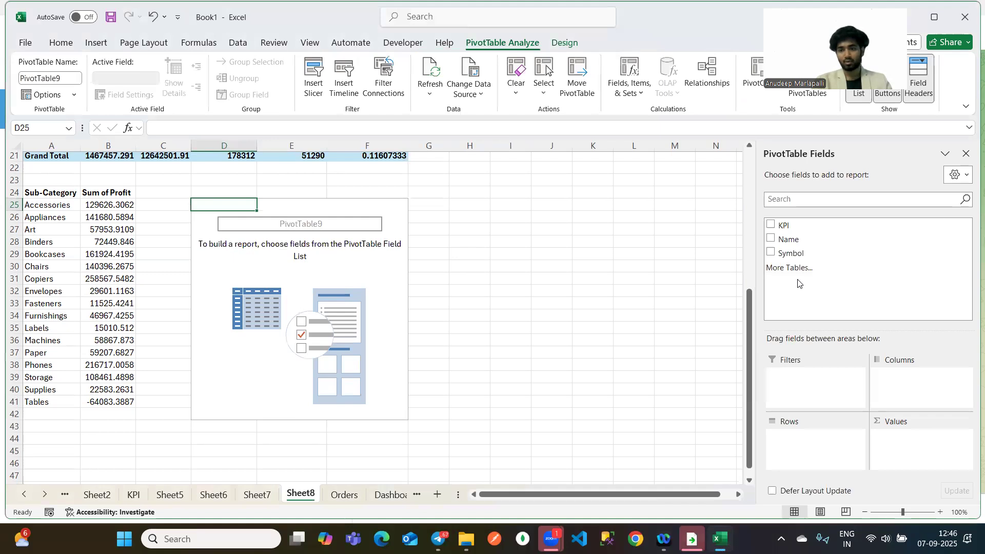
left_click_drag(785, 239, 827, 461)
Insert a slicer for the Symbol field of the KPI PivotTable.
left_click(238, 267)
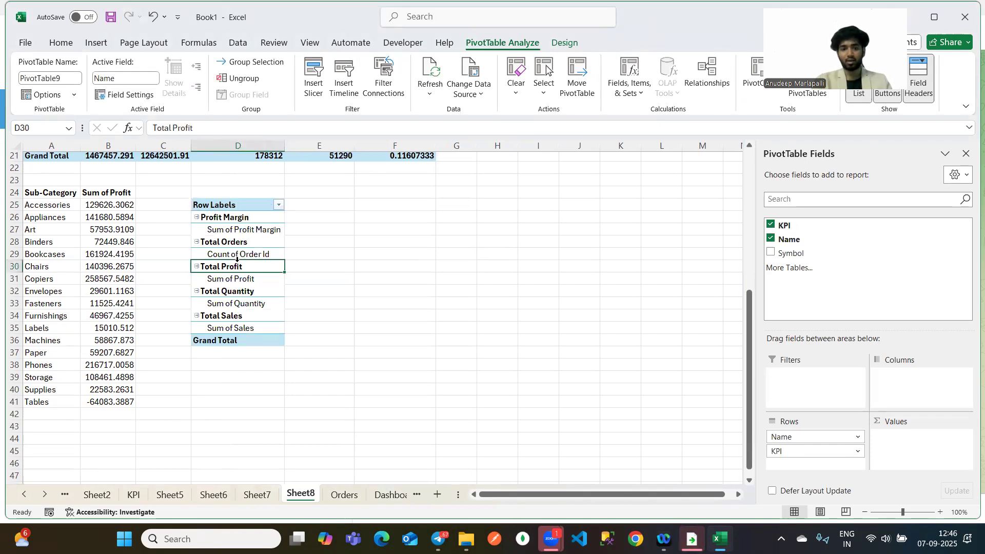
left_click(312, 78)
left_click(354, 112)
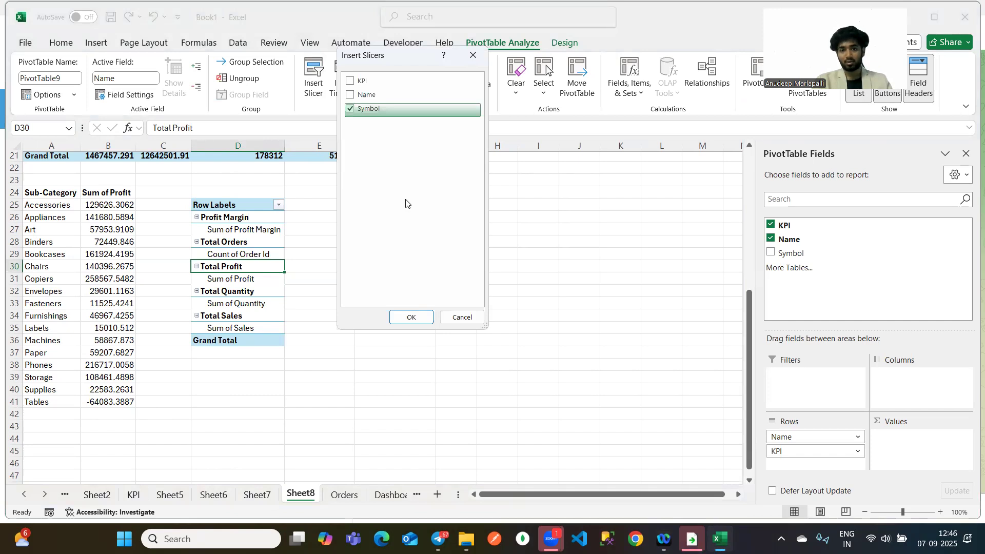
left_click(408, 316)
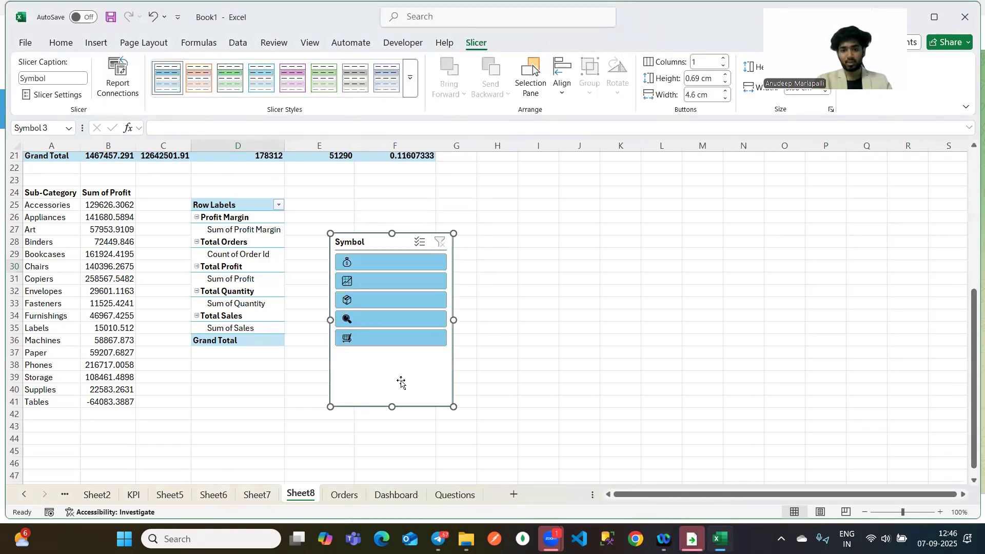
Lay out the Symbol slicer in 5 columns and resize it to about 8.53 cm wide by 1.72 cm high.
right_click(381, 369)
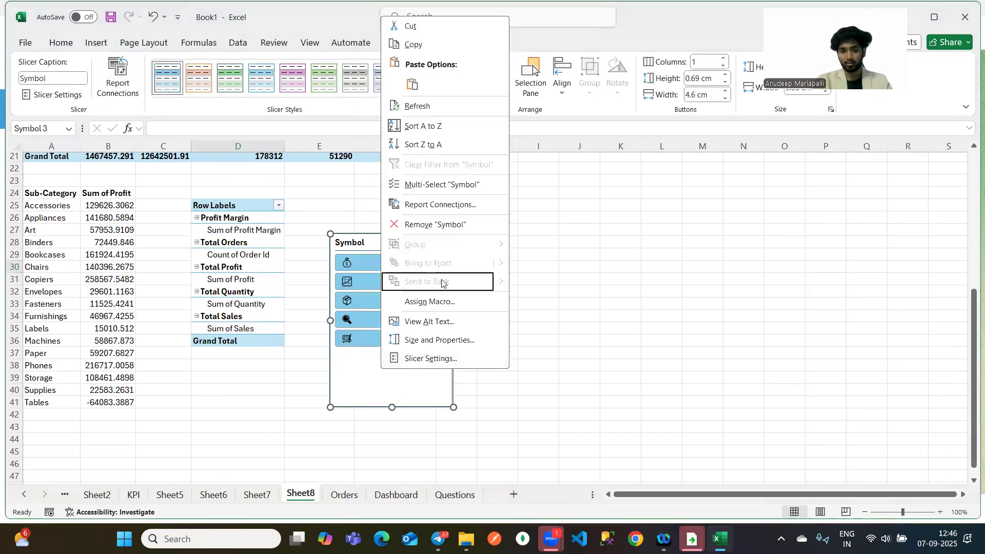
left_click(451, 343)
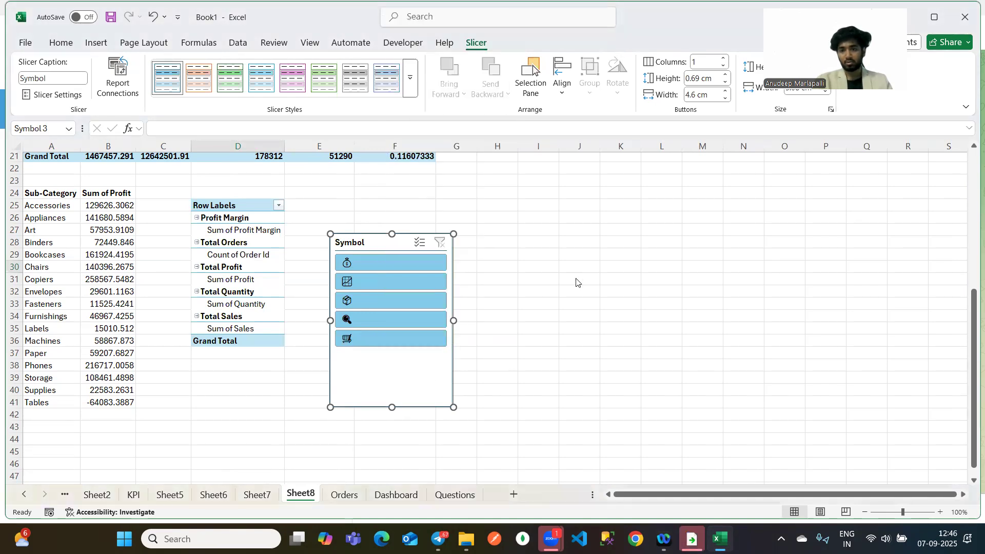
left_click(788, 206)
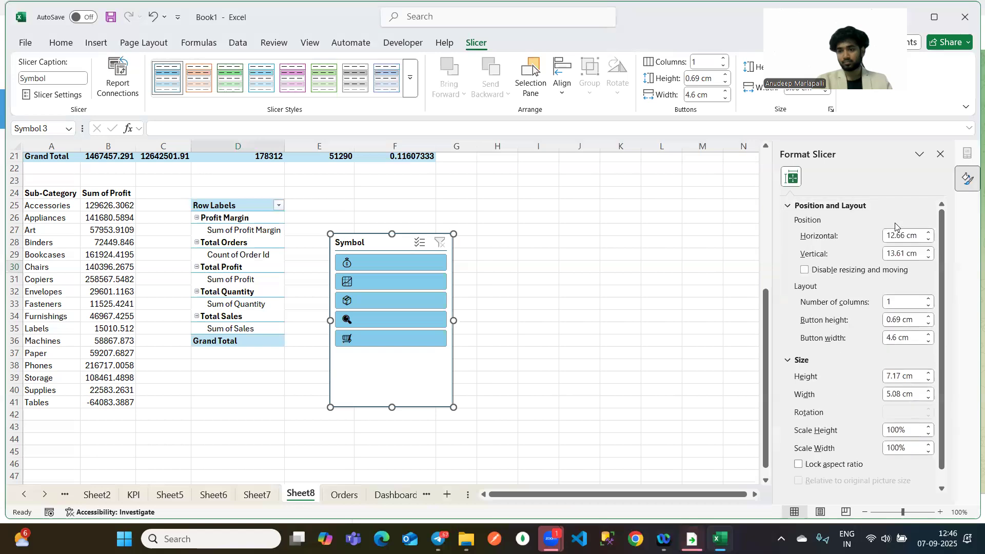
left_click(902, 303)
key("BackSpace")
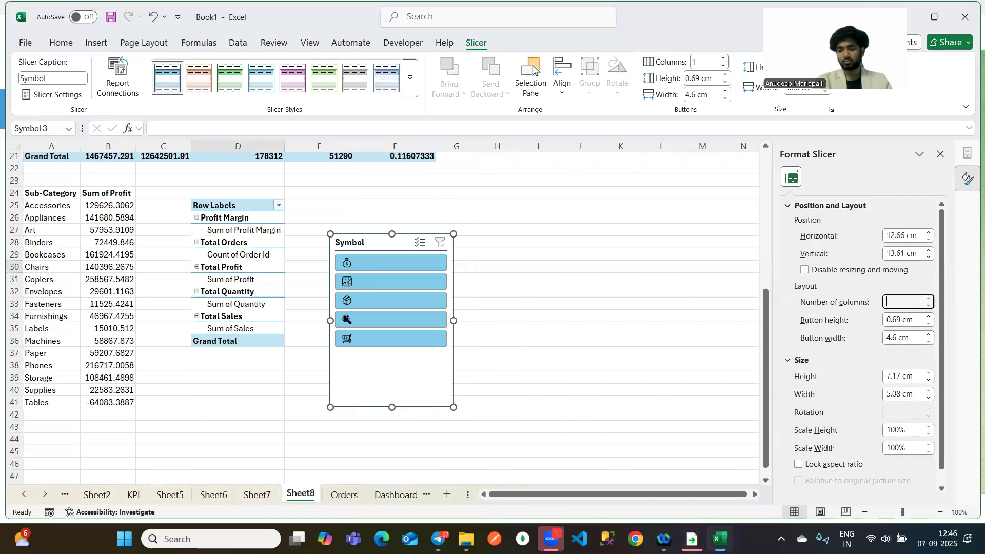
type("5")
left_click_drag(454, 407, 534, 272)
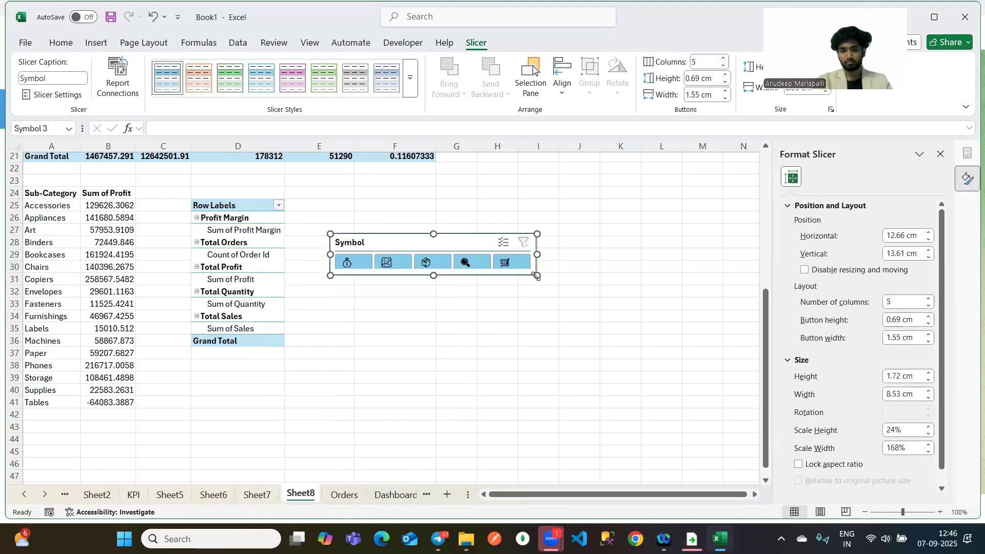
Try different symbols in the slicer and leave the KPI PivotTable filtered to Total Quantity.
left_click(345, 262)
scroll(221, 232, "up", 2)
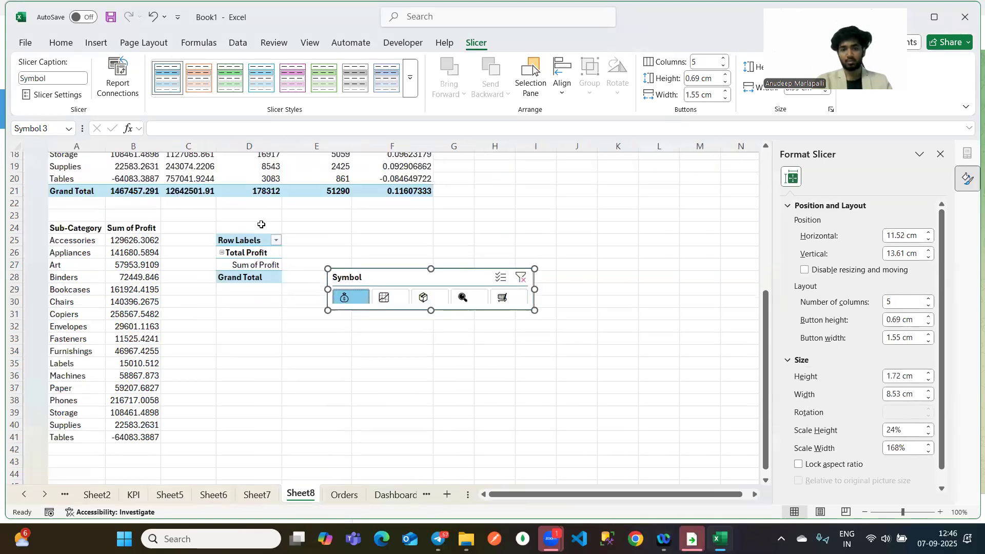
left_click(361, 315)
left_click(398, 313)
Replace the fixed header text in B24 with a formula linking to the KPI name in D27 of the slicer-filtered PivotTable.
left_click(123, 244)
double_click(123, 244)
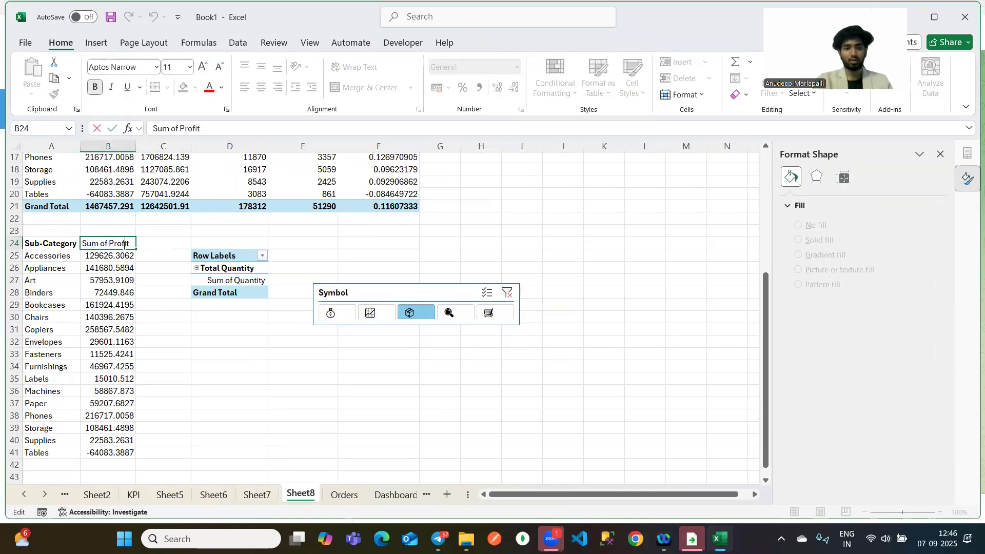
key("BackSpace")
key("BackSpace")
key("BackSpace")
key("BackSpace")
key("BackSpace")
key("BackSpace")
key("BackSpace")
key("BackSpace")
key("BackSpace")
key("BackSpace")
key("BackSpace")
key("BackSpace")
key("BackSpace")
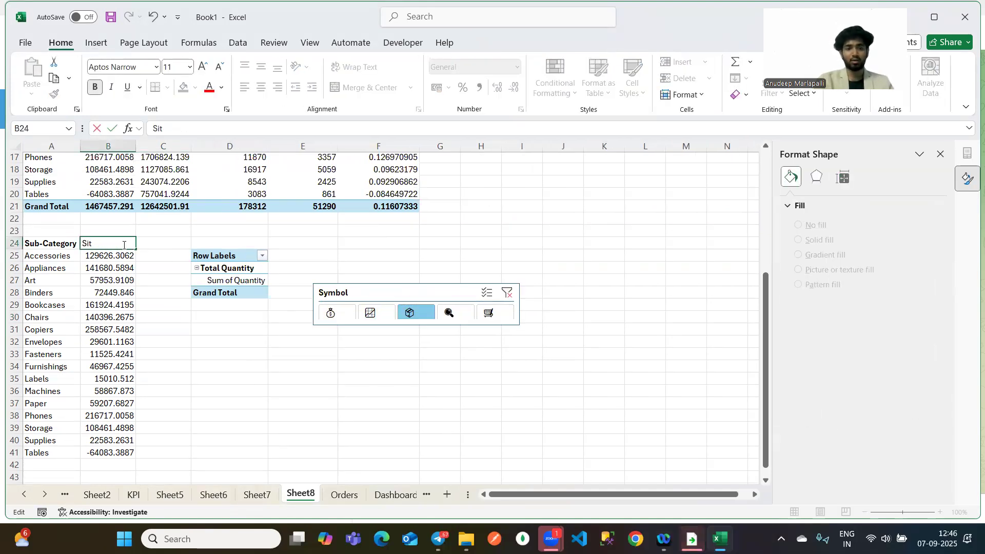
type("=")
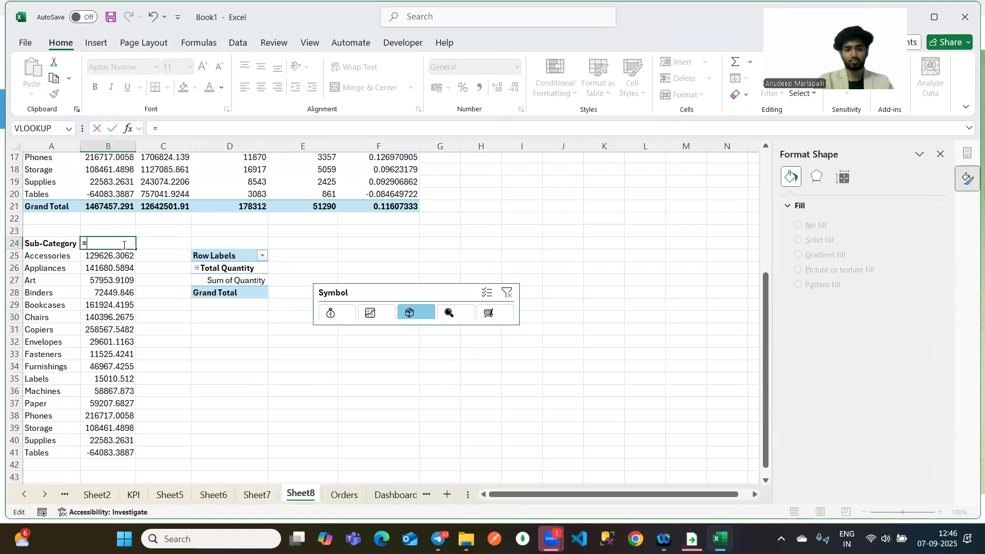
left_click(215, 281)
key("Return")
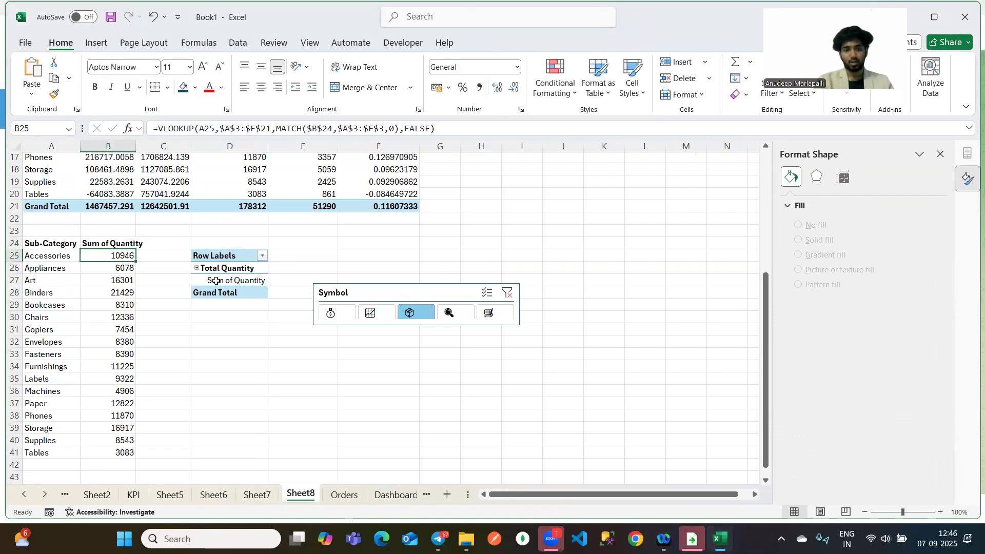
Switch the slicer among other KPIs and back to Total Quantity to test the linked header and lookup values.
left_click(371, 313)
left_click(329, 313)
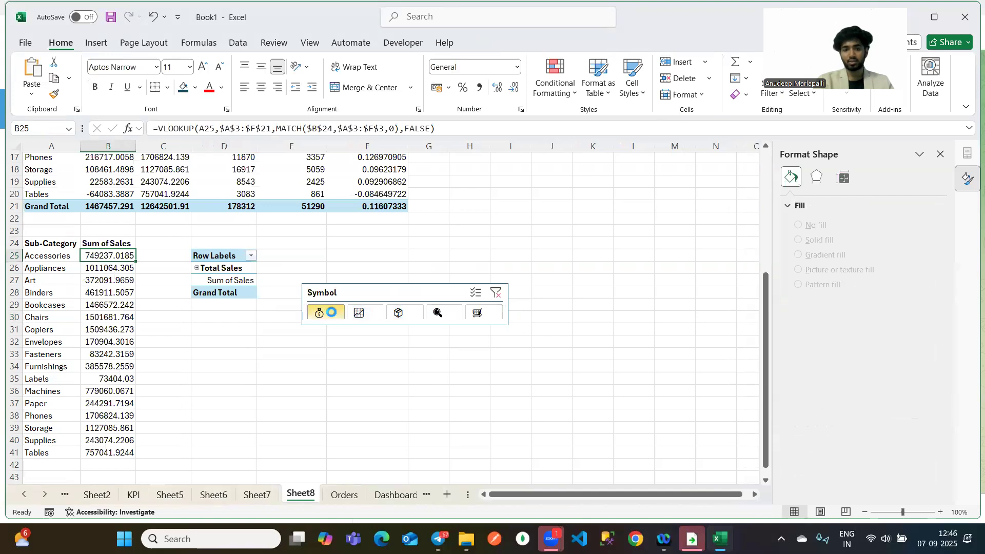
left_click(400, 309)
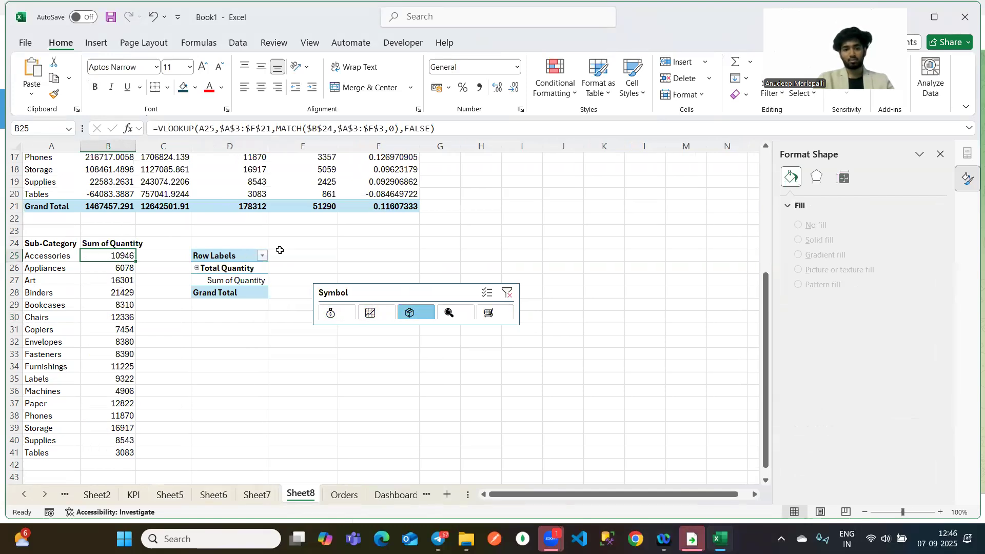
Move the Symbol slicer out to around column J and relocate the KPI PivotTable to F26, freeing space beside the lookup table.
left_click_drag(345, 291, 587, 273)
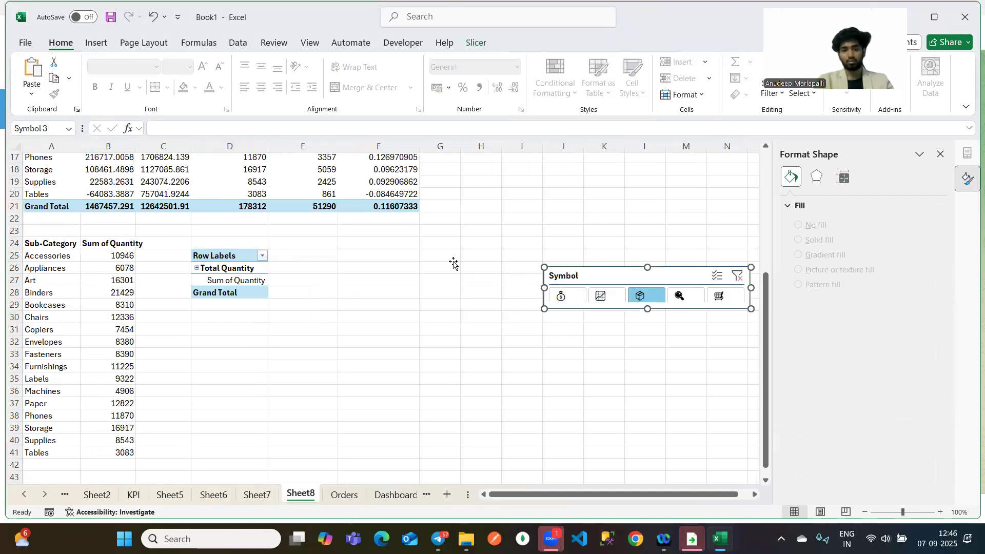
left_click_drag(233, 255, 391, 295)
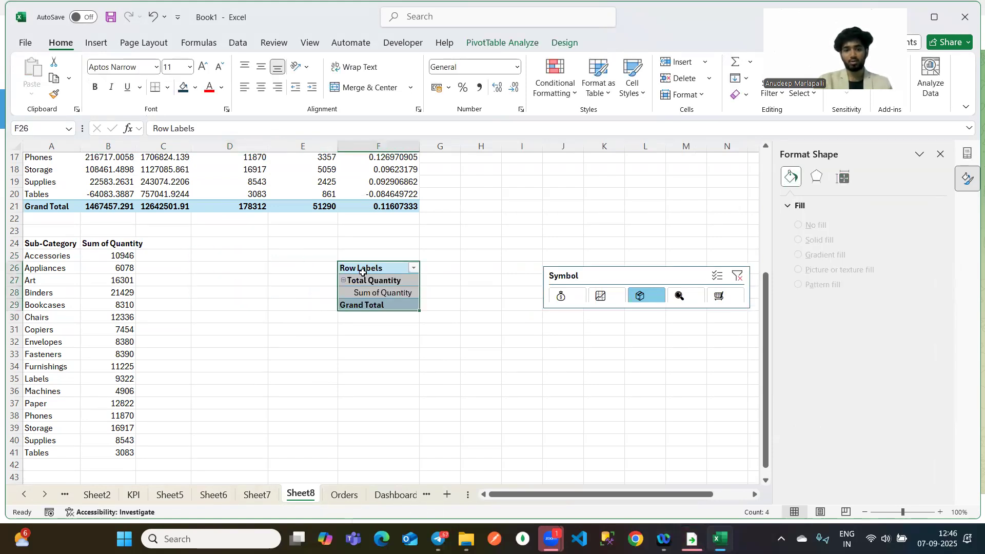
Cycle through the slicer's KPI symbols, return to Total Quantity, and inspect the B24 reference to the moved PivotTable.
left_click(572, 297)
left_click(602, 298)
left_click(631, 298)
left_click(697, 298)
left_click(669, 299)
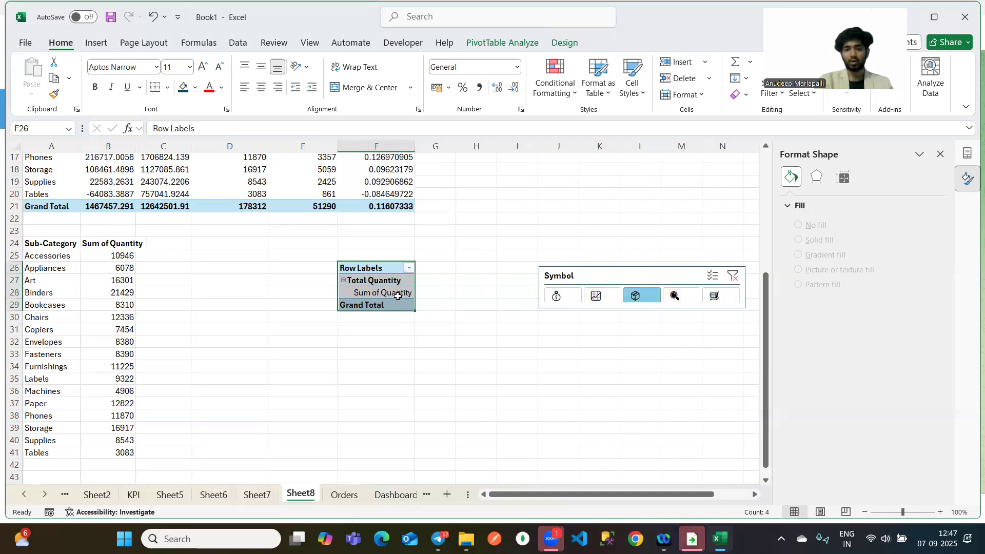
left_click(397, 295)
left_click(129, 242)
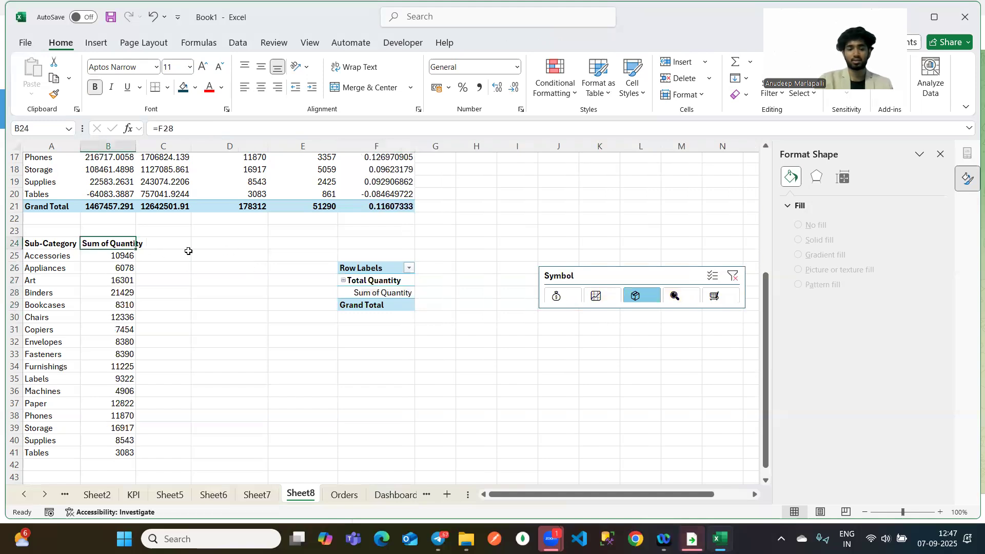
Auto-fit column B to its header and widen column C for a ranking column.
left_click(161, 243)
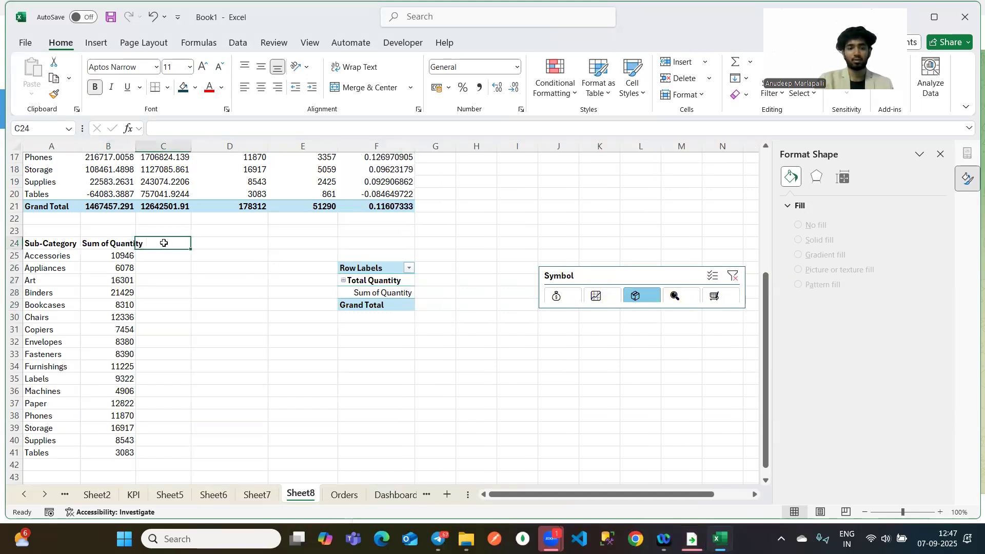
double_click(136, 146)
left_click_drag(198, 146, 226, 148)
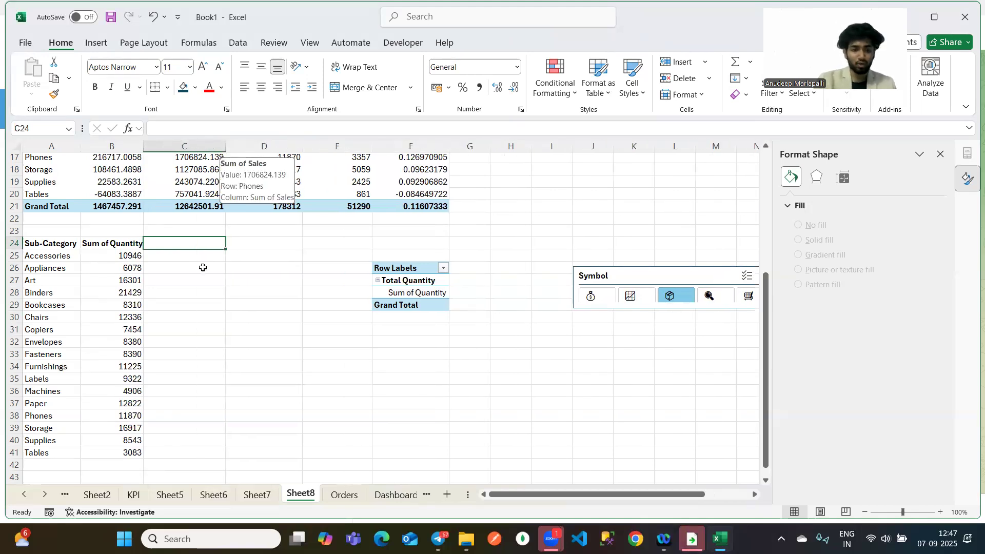
left_click(34, 292)
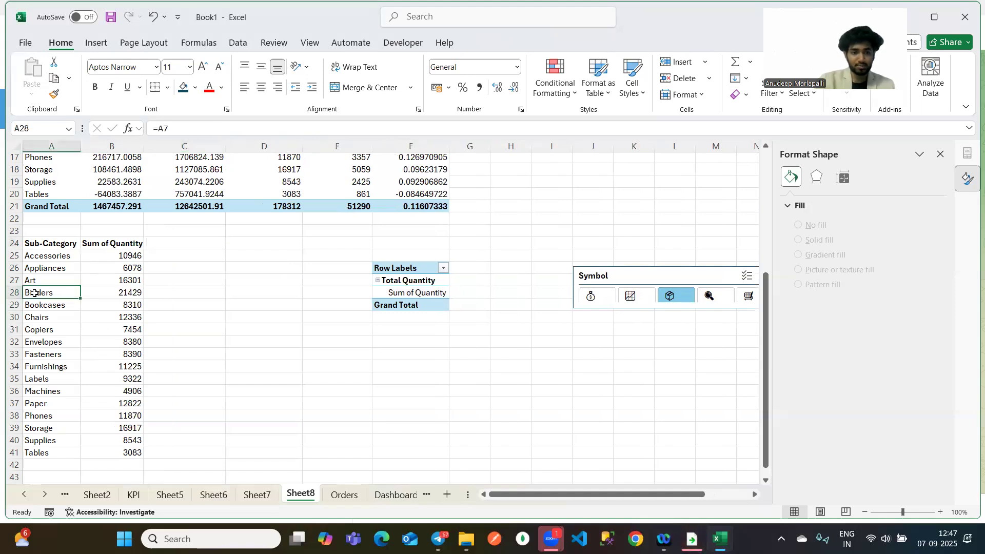
left_click(131, 295)
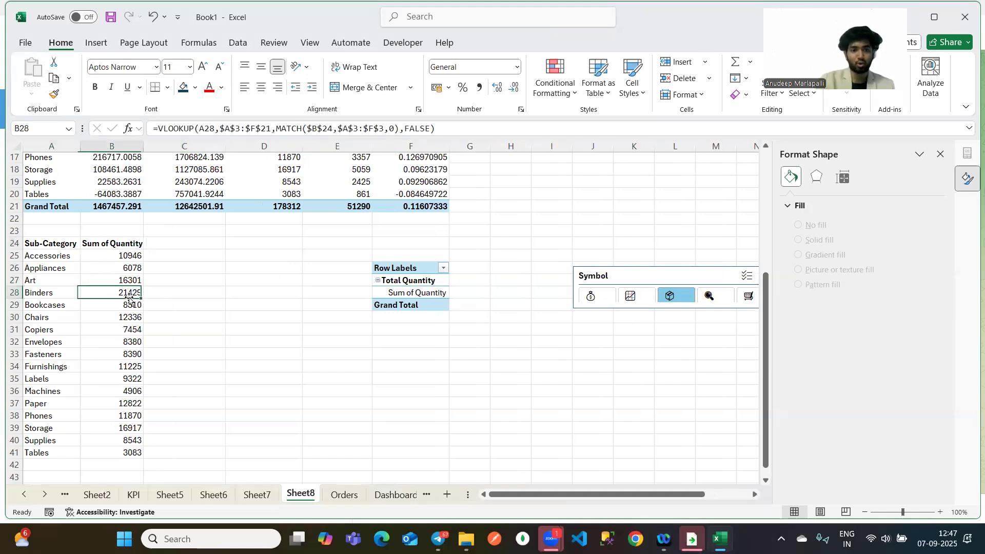
left_click(168, 294)
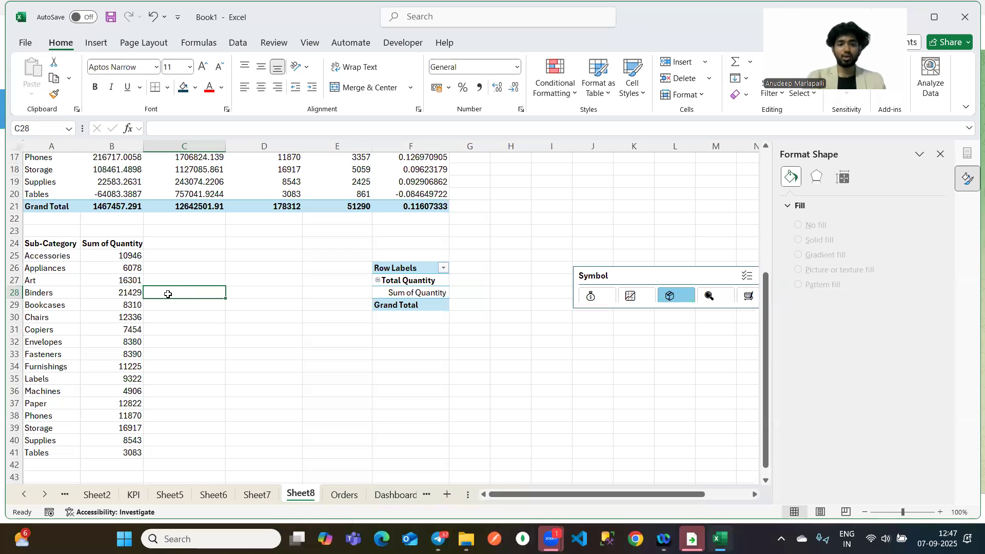
type("1")
key("Return")
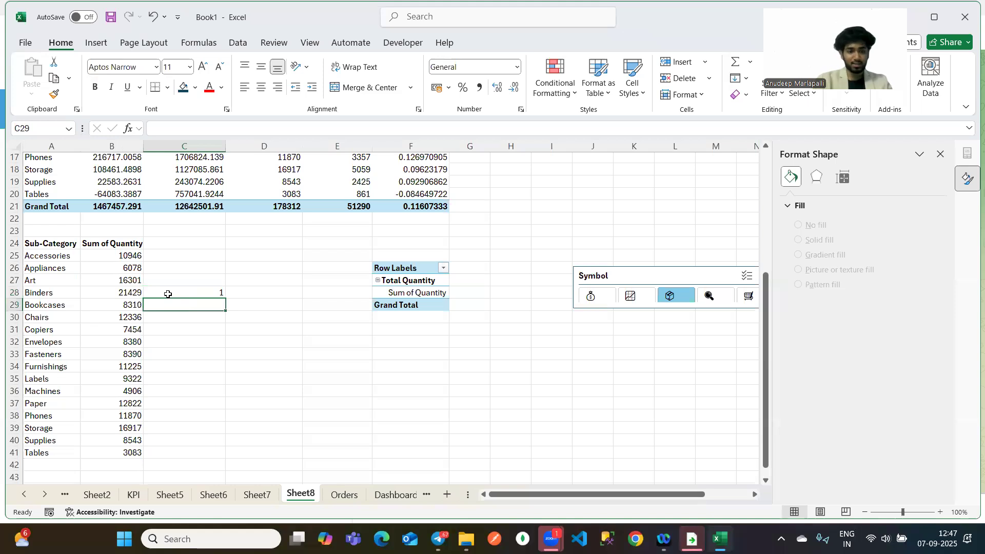
left_click(186, 280)
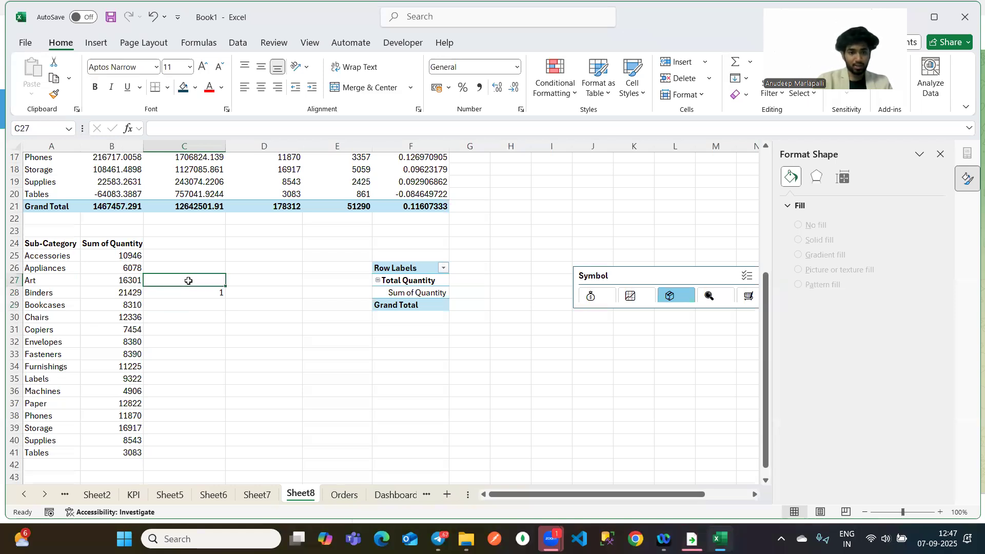
type("2")
key("Return")
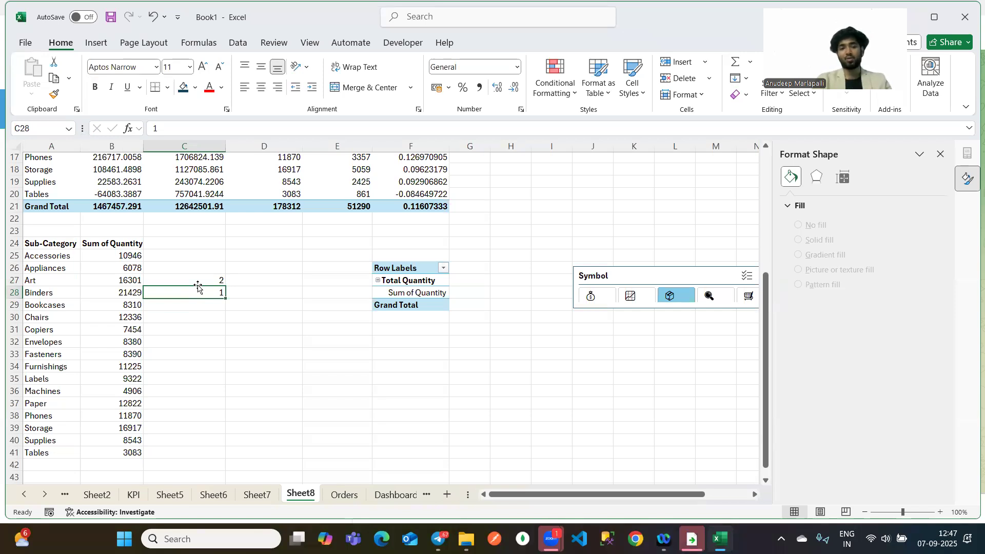
left_click_drag(209, 250, 213, 468)
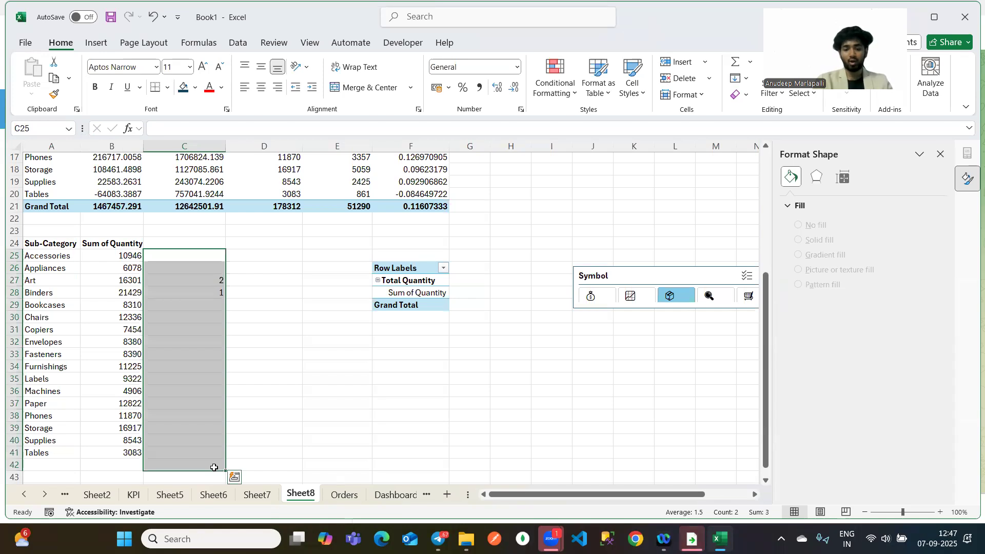
key("Delete")
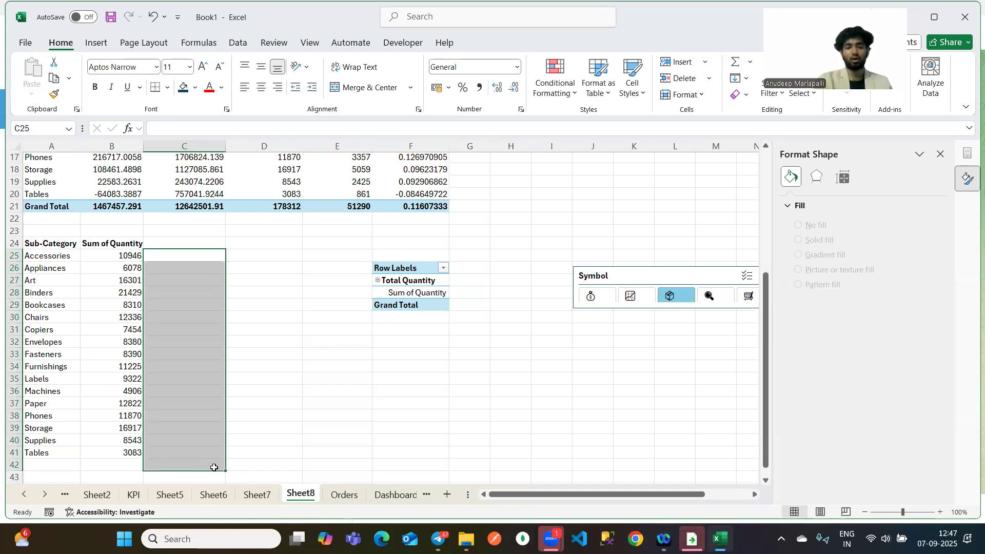
Add the bold headers "Top Ranking" in C24 and "Bottom Ranking" in D24.
left_click(179, 242)
type("Top Ranking")
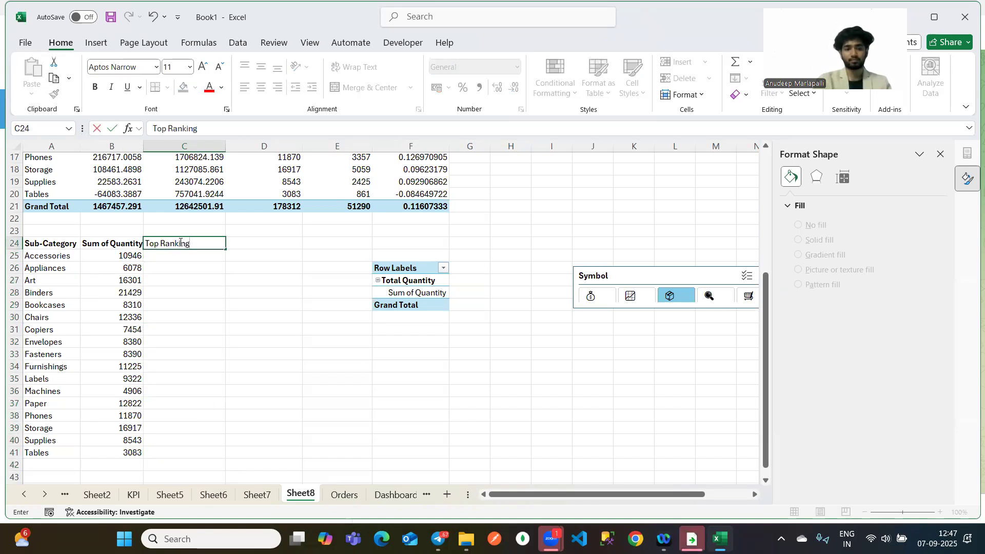
key("Tab")
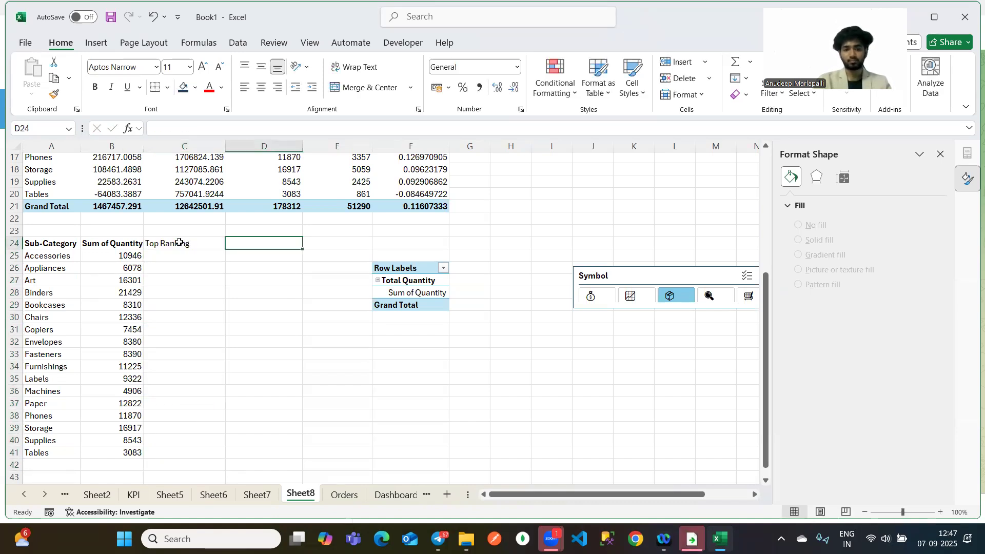
type("T")
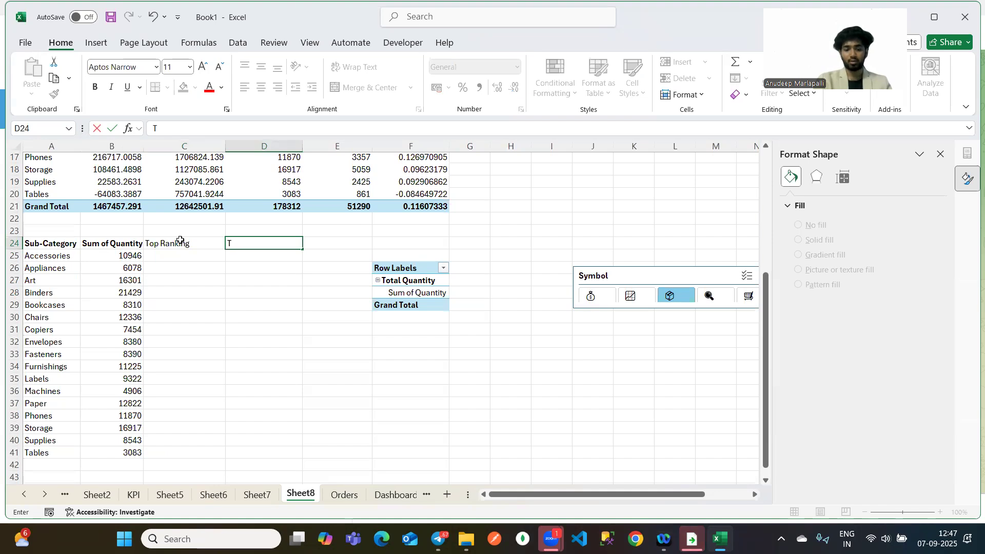
type("ottom Rank")
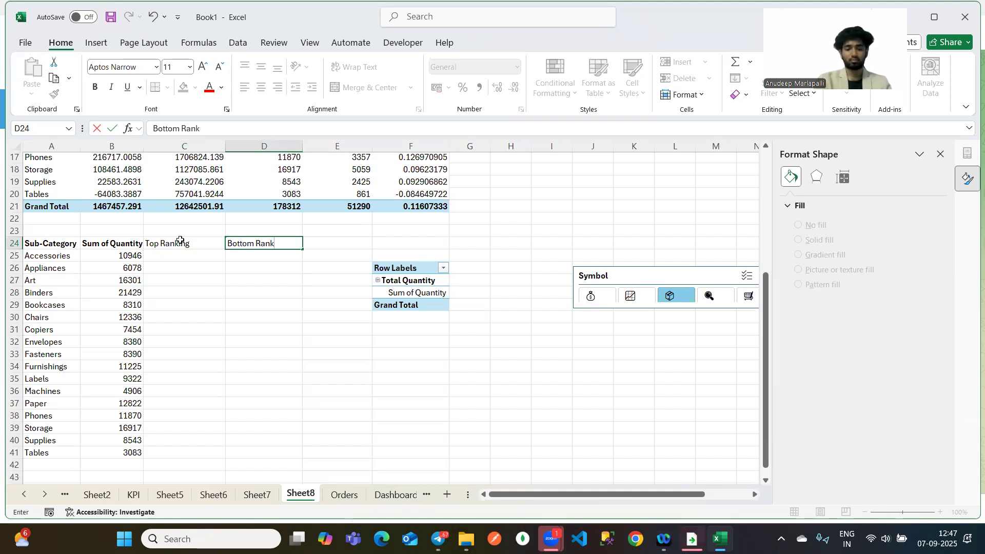
type("ing")
key("Return")
left_click_drag(195, 242, 282, 242)
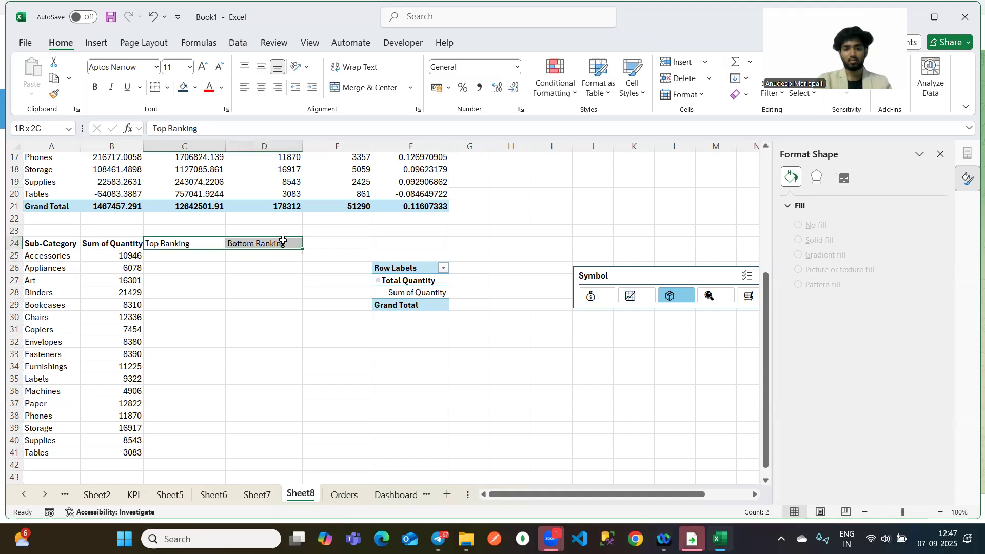
left_click(95, 85)
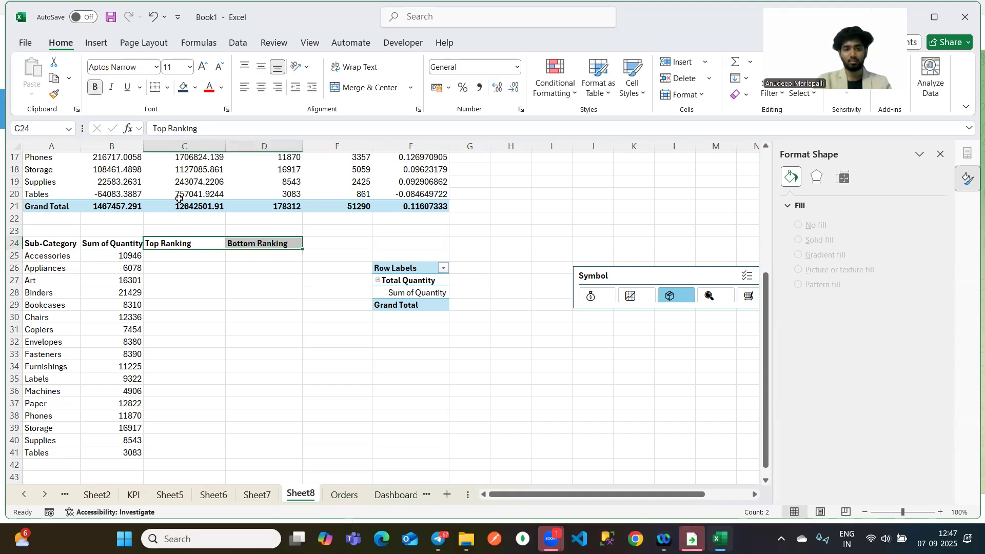
Enter =RANK.EQ(B25,$B$25:$B$41) in C25 to rank the first sub-category in descending order.
left_click(181, 257)
type("=")
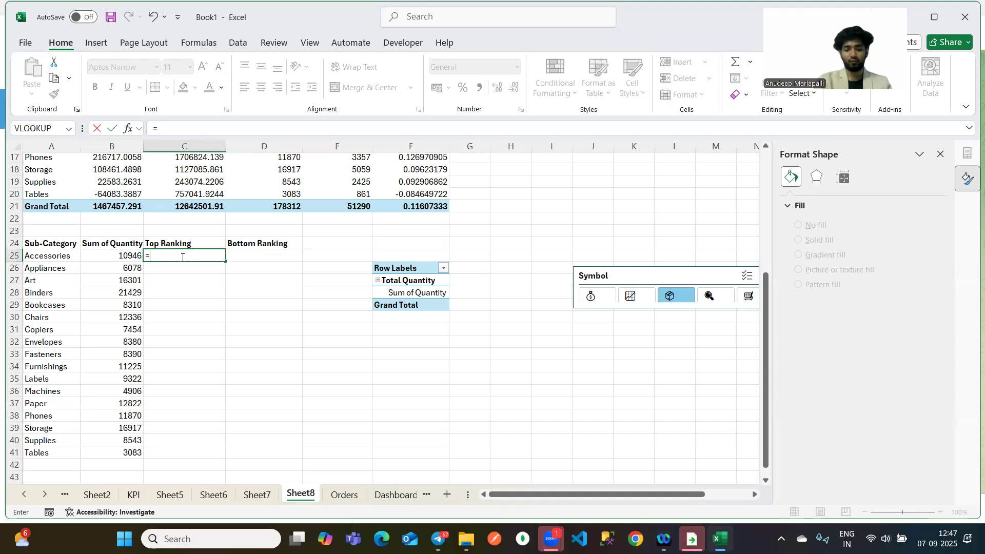
type("RANK.EQ(")
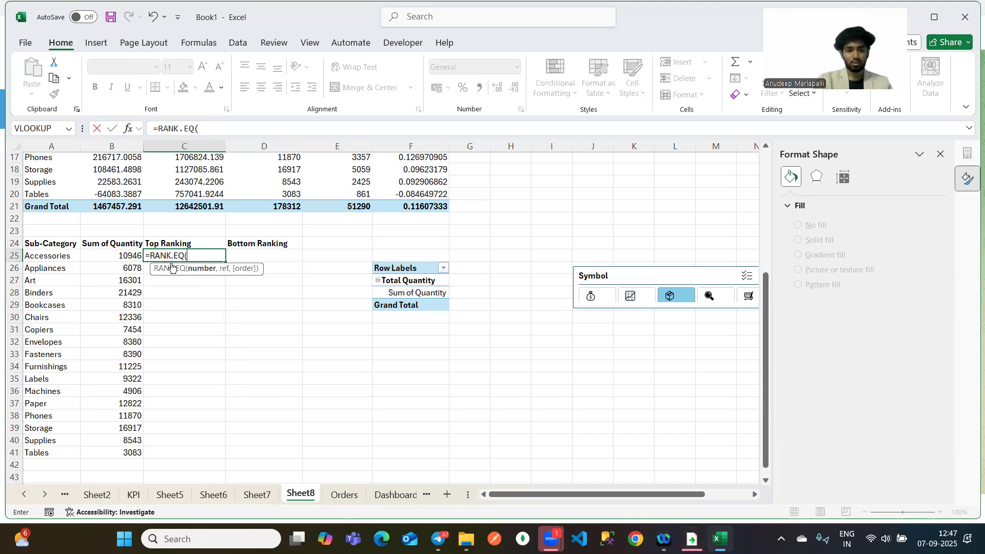
left_click(109, 255)
type(",")
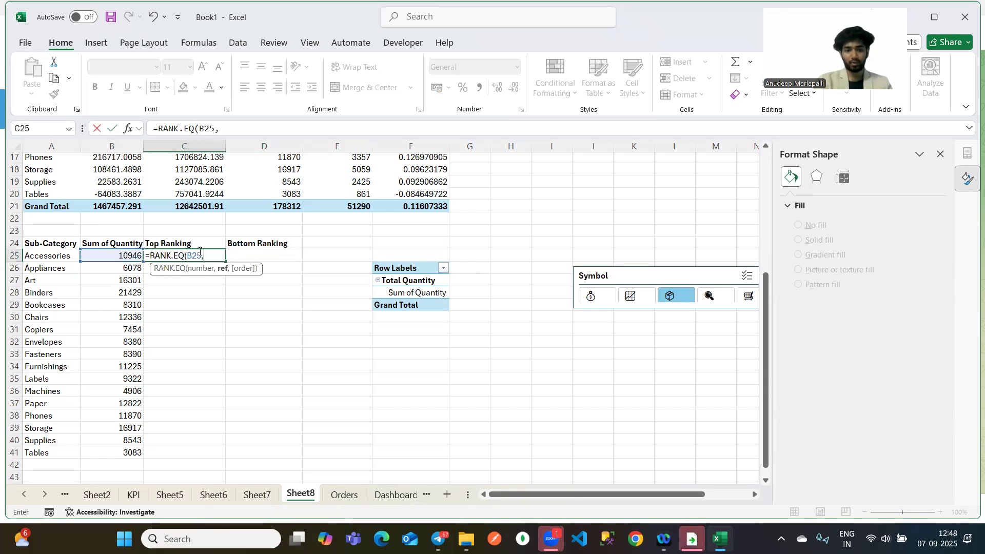
left_click(127, 254)
key("ctrl+shift+Down")
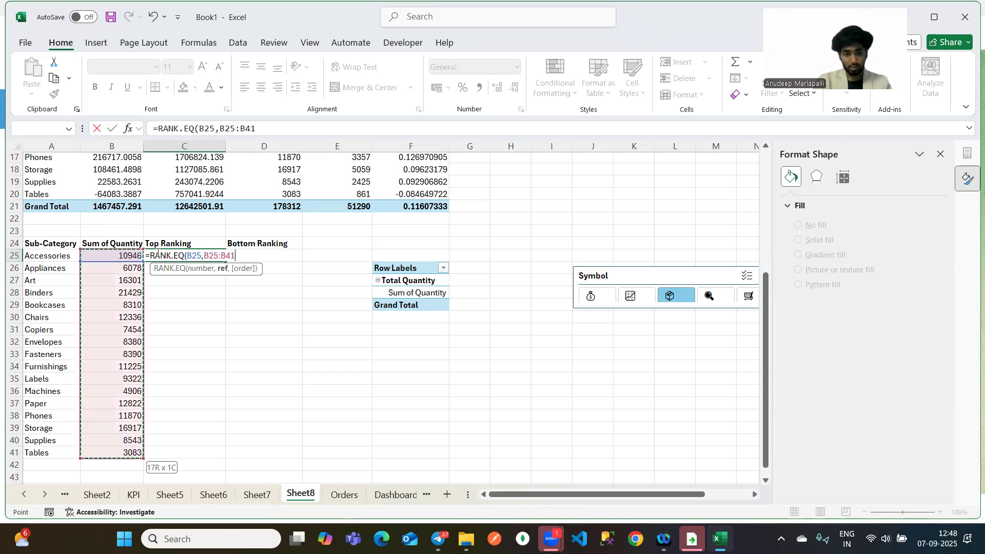
left_click(205, 255)
type("$")
key("Right")
type("$B$")
key("Right")
type("$")
key("End")
type(")")
key("Return")
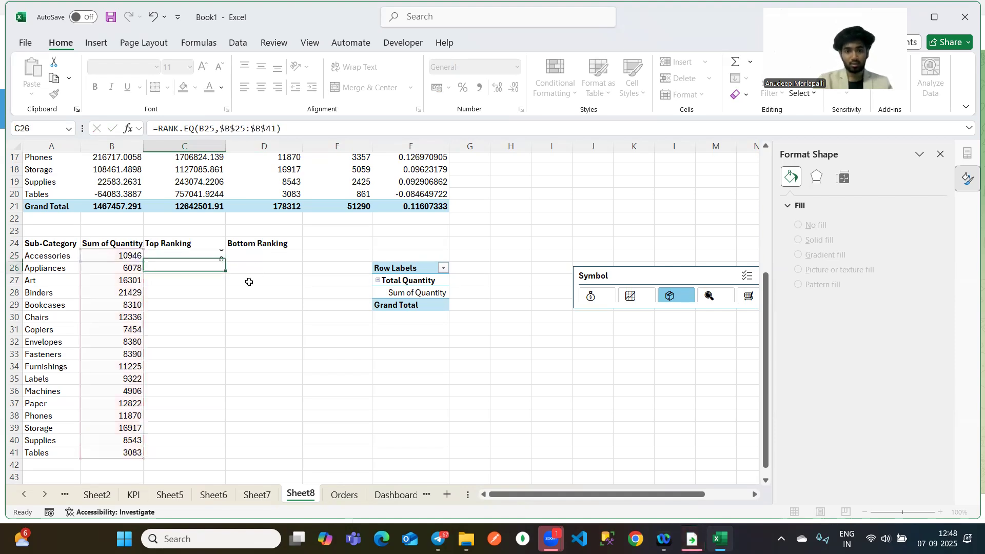
Fill the C25 ranking formula down the Top Ranking column through C41.
left_click(207, 255)
left_click(137, 255)
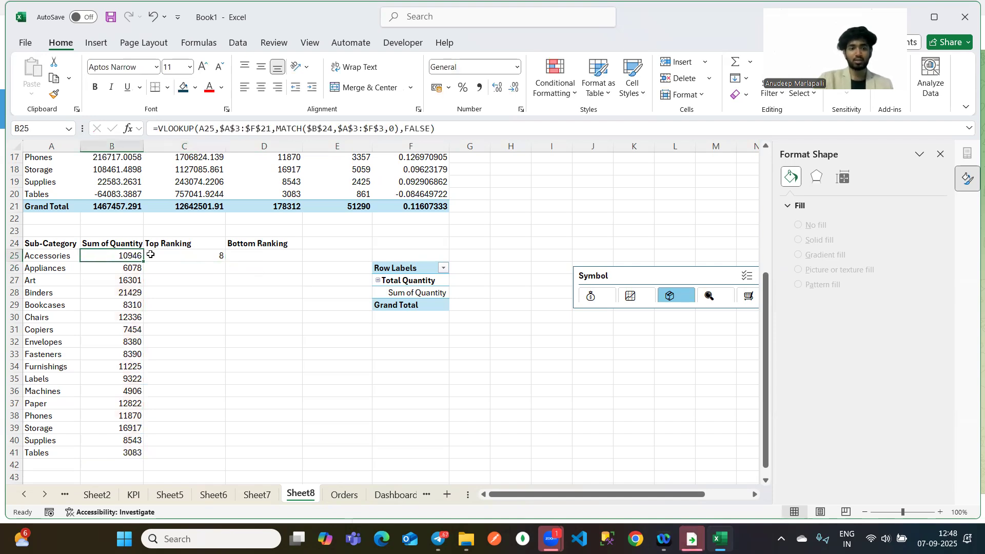
left_click(46, 252)
left_click(108, 254)
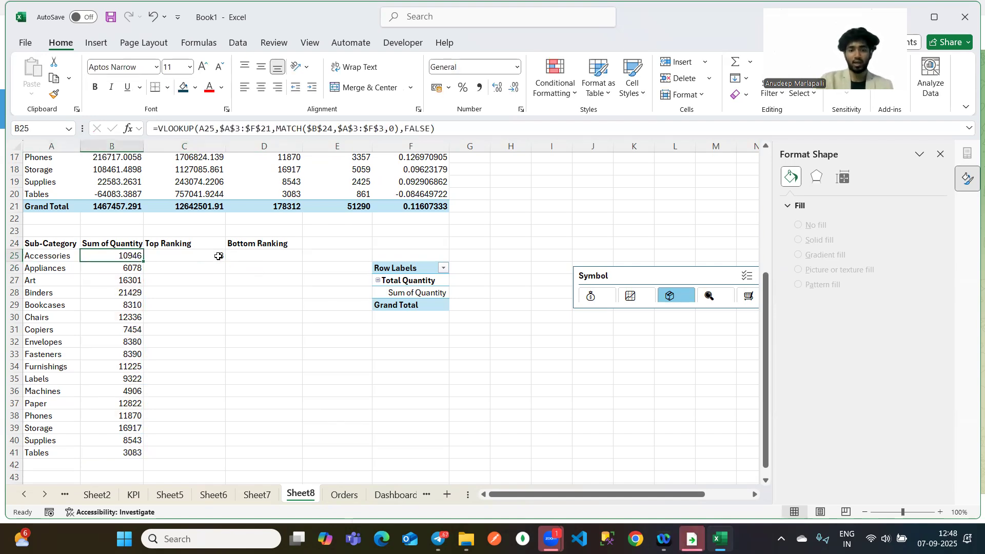
left_click(218, 255)
double_click(226, 262)
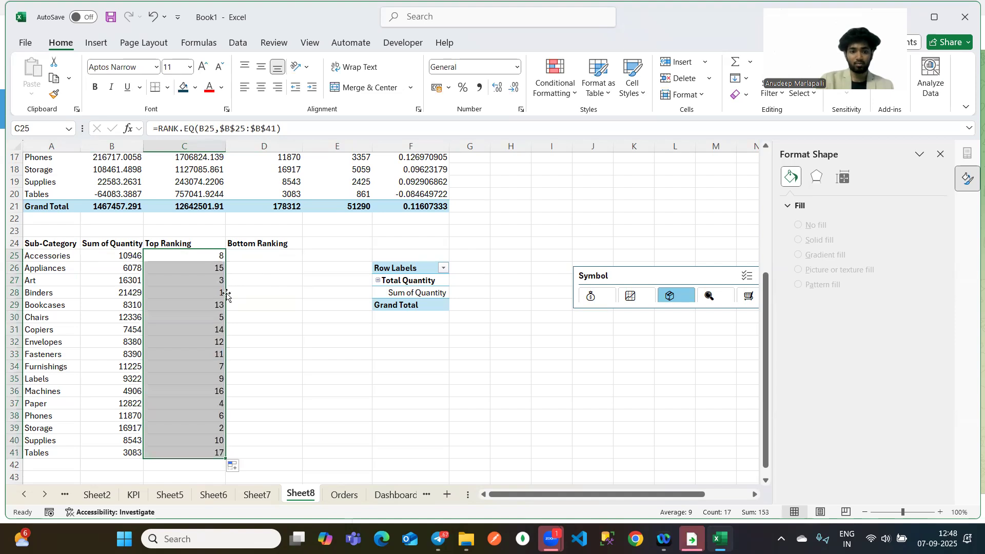
Compare the Top Ranking results with the quantities of individual sub-categories, including Binders, Storage and the rows between them.
left_click(216, 291)
key("Left")
key("Left")
key("Right")
key("Right")
key("Right")
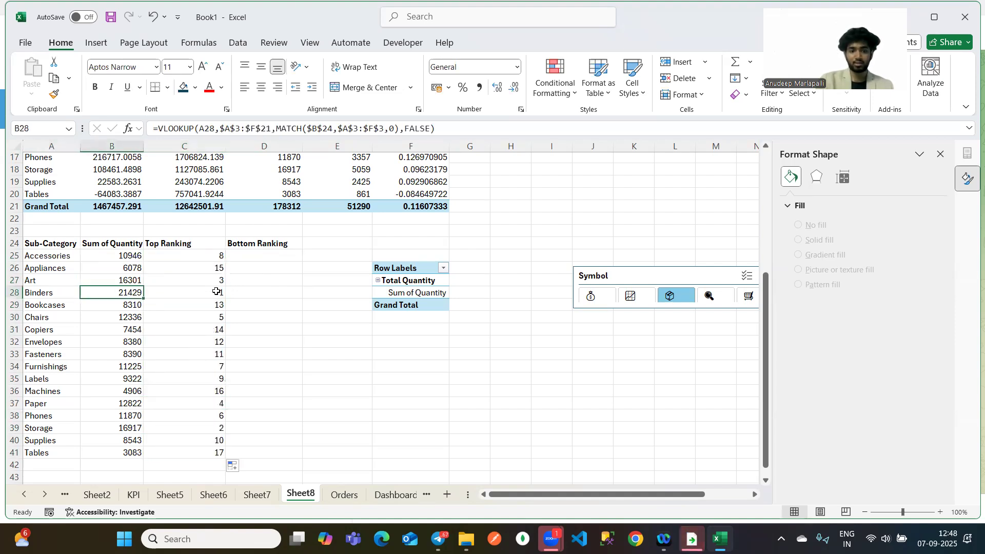
key("Left")
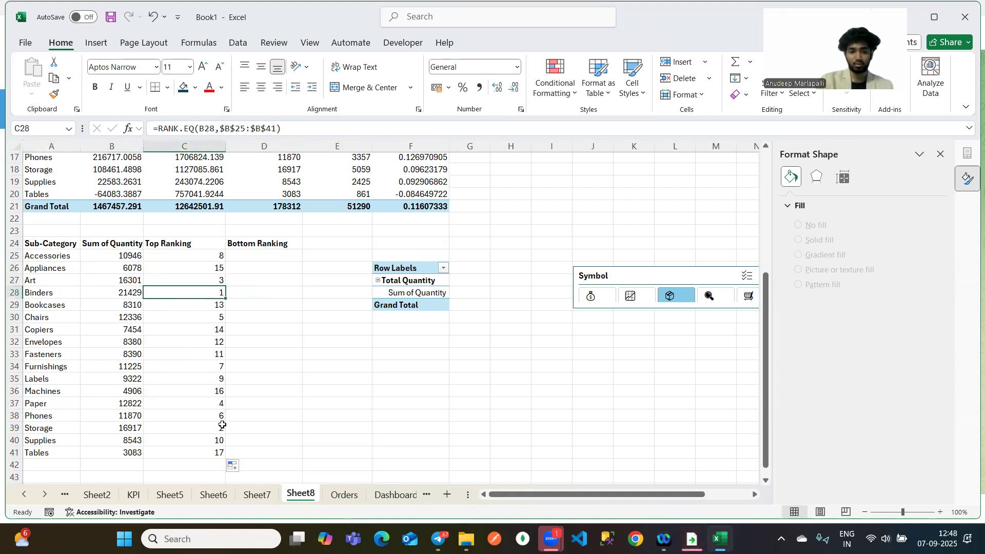
left_click(118, 428)
key("Right")
key("Right")
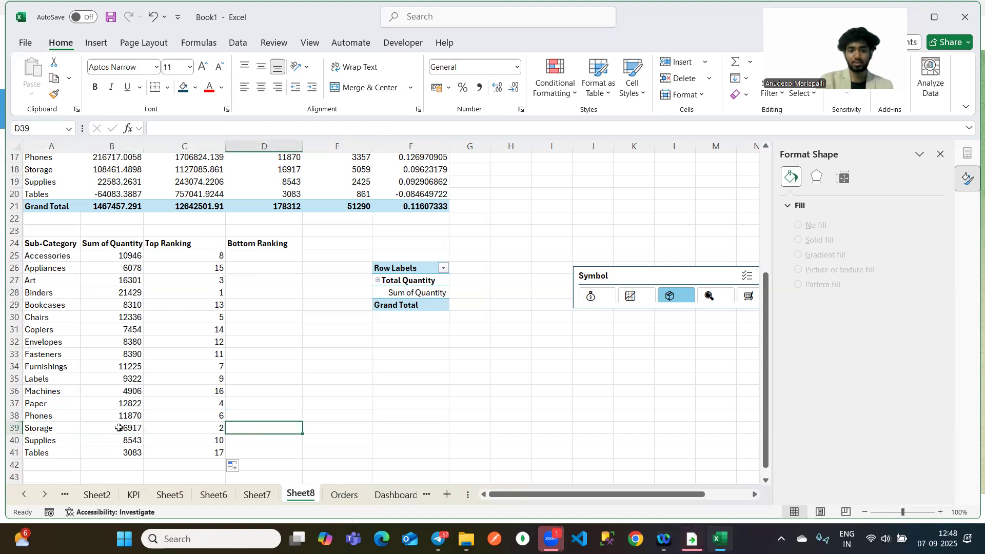
key("Left")
key("Up")
key("Up")
key("Up")
key("Up")
key("Up")
key("Up")
key("Up")
key("Up")
key("Up")
key("Up")
key("Up")
key("Up")
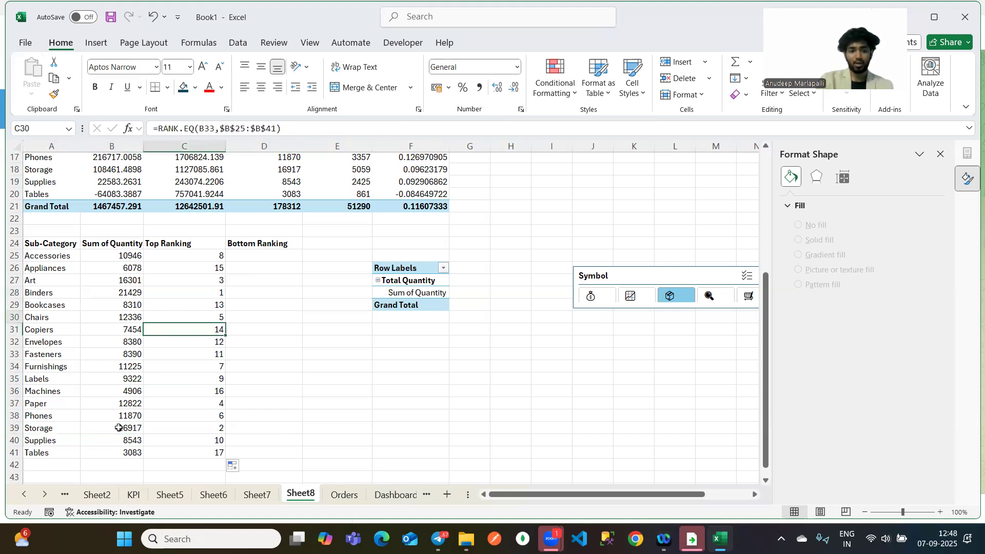
key("Left")
key("Left")
key("Right")
key("Right")
key("Right")
key("Left")
left_click_drag(208, 254, 205, 452)
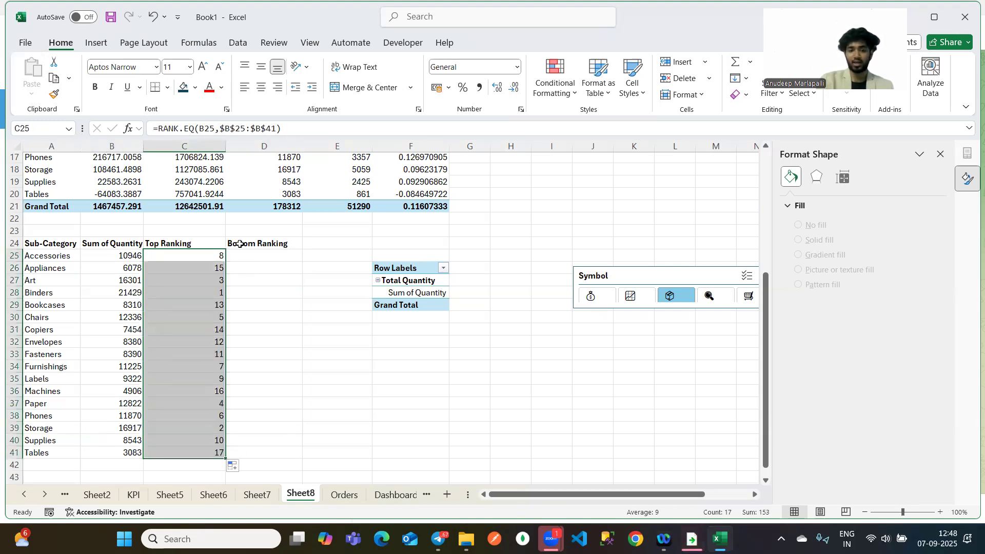
Enter =RANK.EQ(B25,$B$25:$B$41,1) in D25 to rank the first sub-category in ascending order.
left_click(261, 255)
type("=")
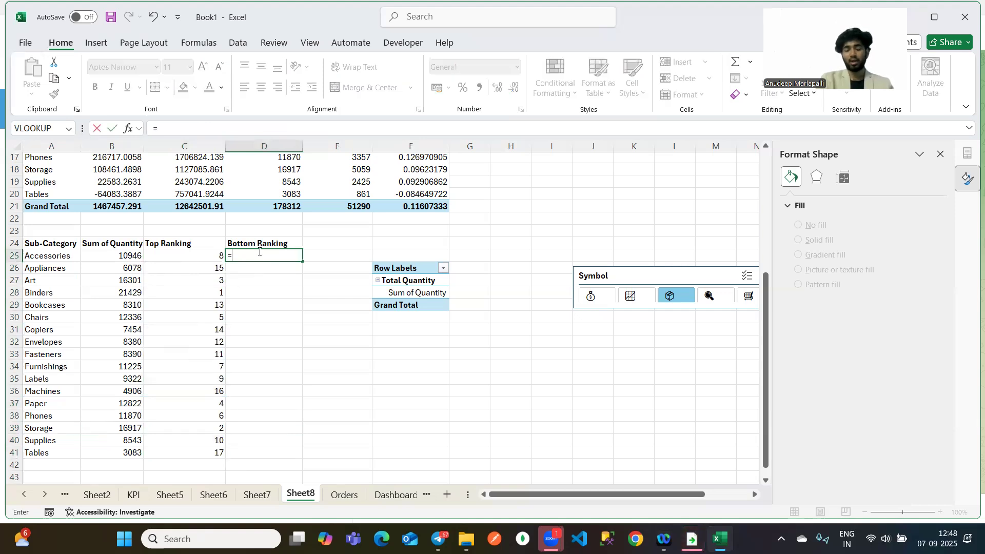
type("RANK.")
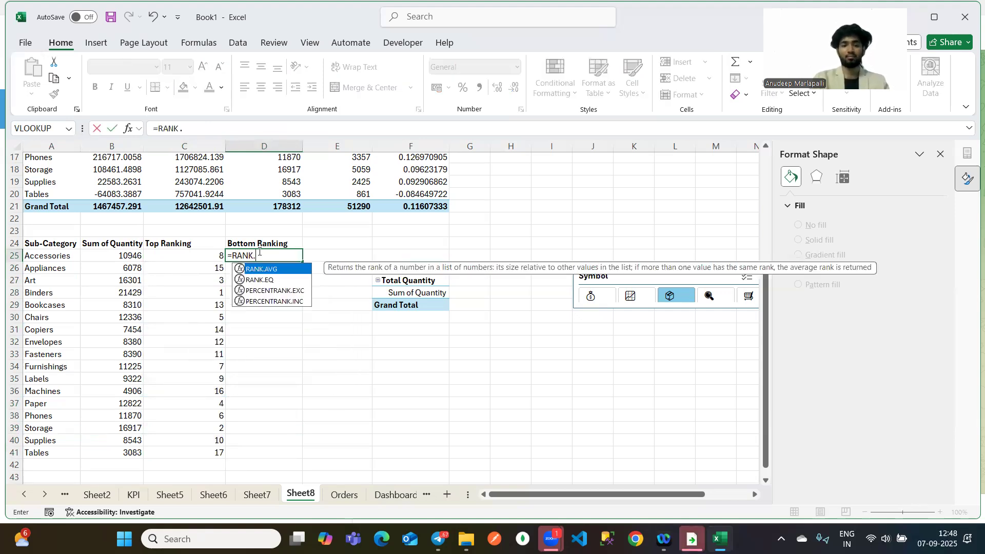
type("EQ(")
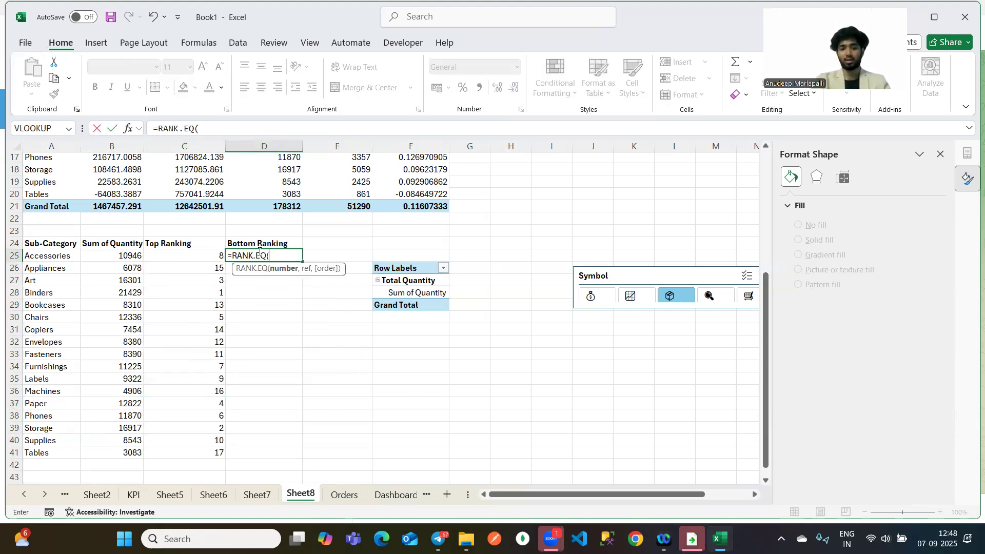
left_click(132, 257)
type(",")
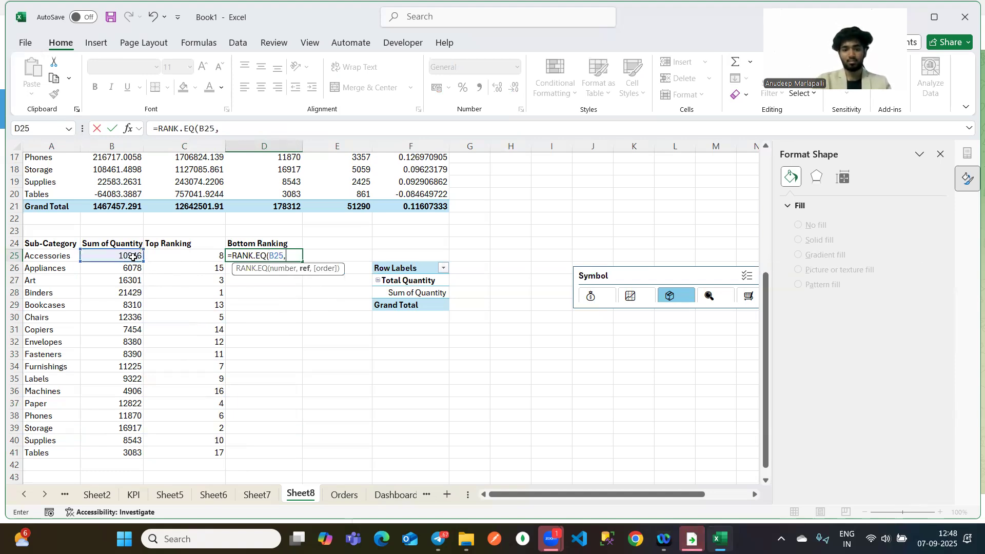
left_click_drag(130, 257, 134, 453)
key("F2")
type("$B25:B41")
key("Right")
type("$B$")
key("Right")
type("$41,")
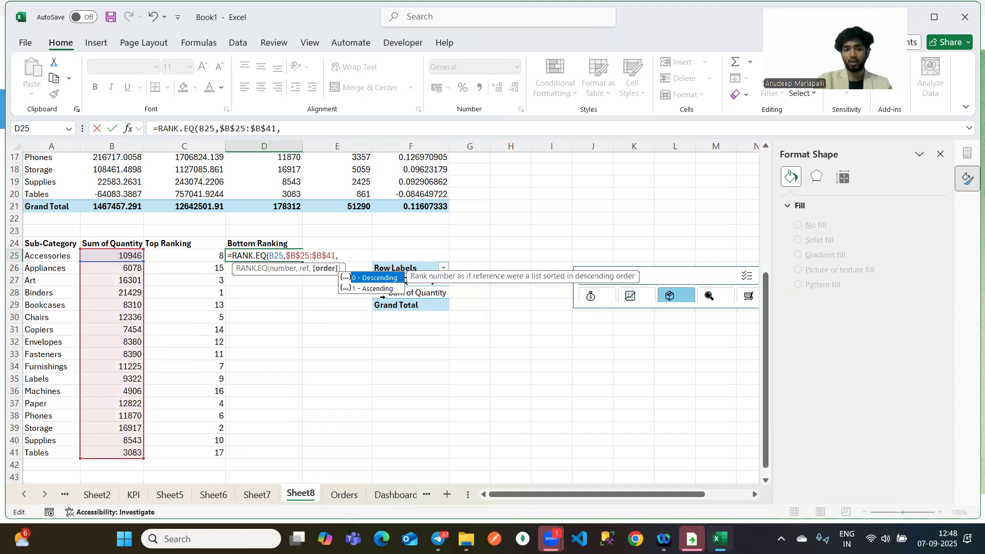
type("1)")
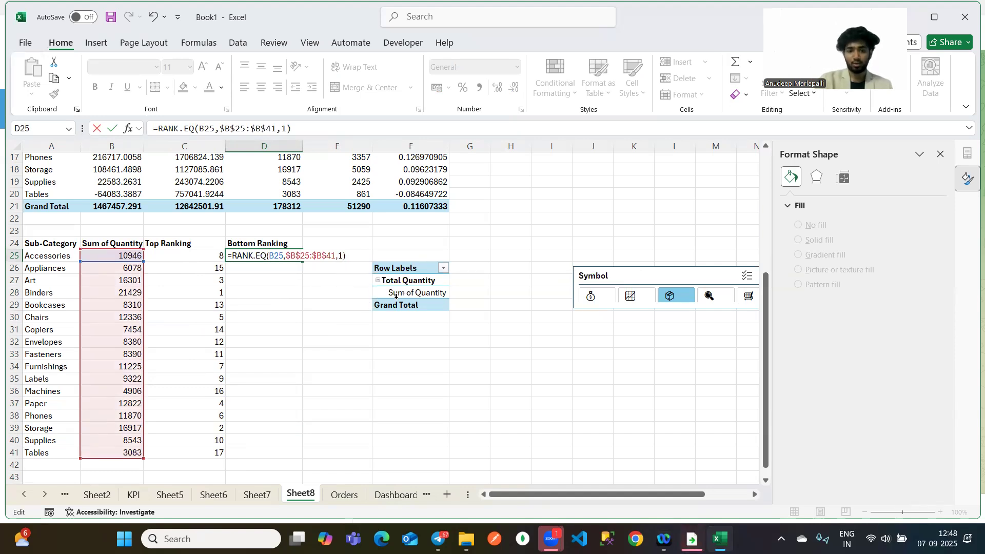
key("Return")
Fill the D25 formula down the Bottom Ranking column through D41 and check the Tables row.
left_click(292, 258)
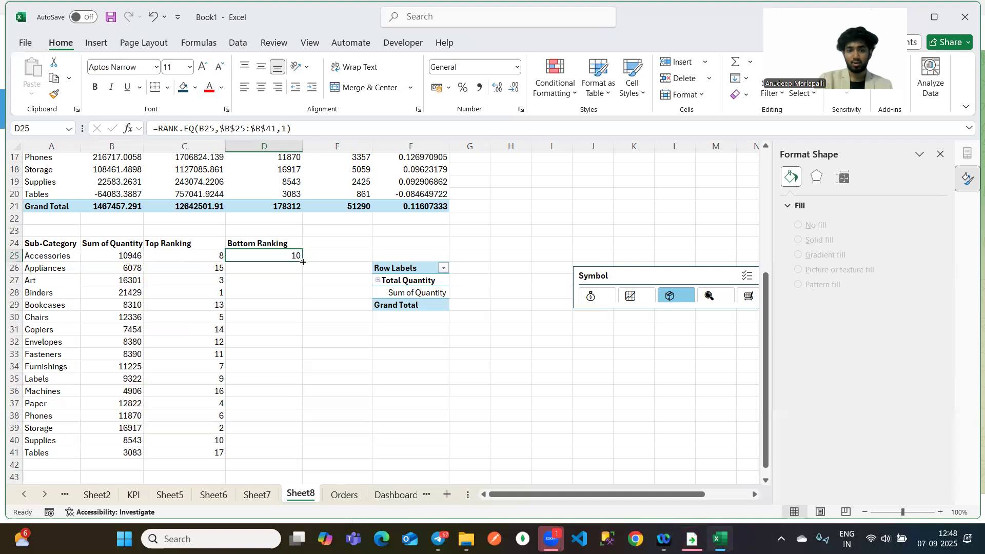
double_click(302, 262)
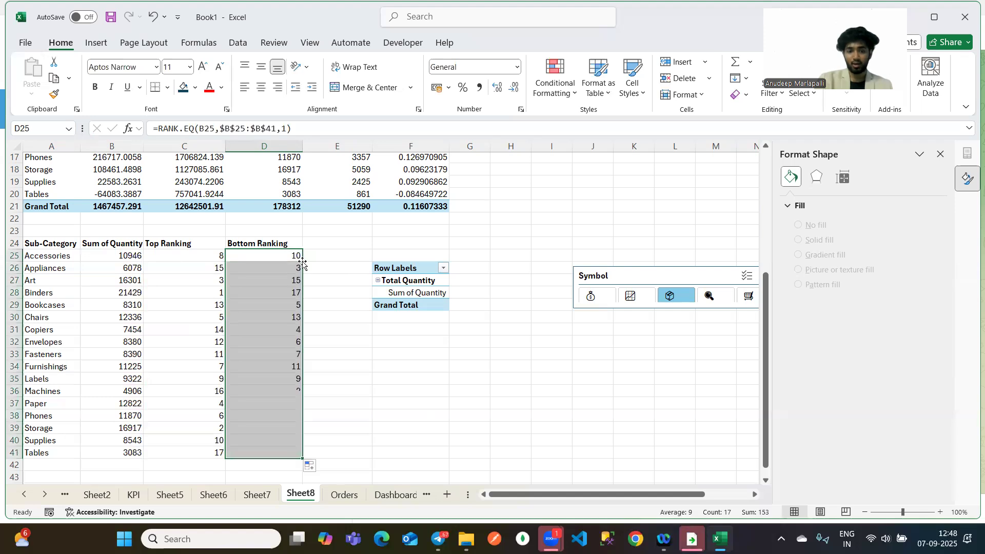
left_click(285, 453)
key("Left")
key("Left")
key("Left")
key("Right")
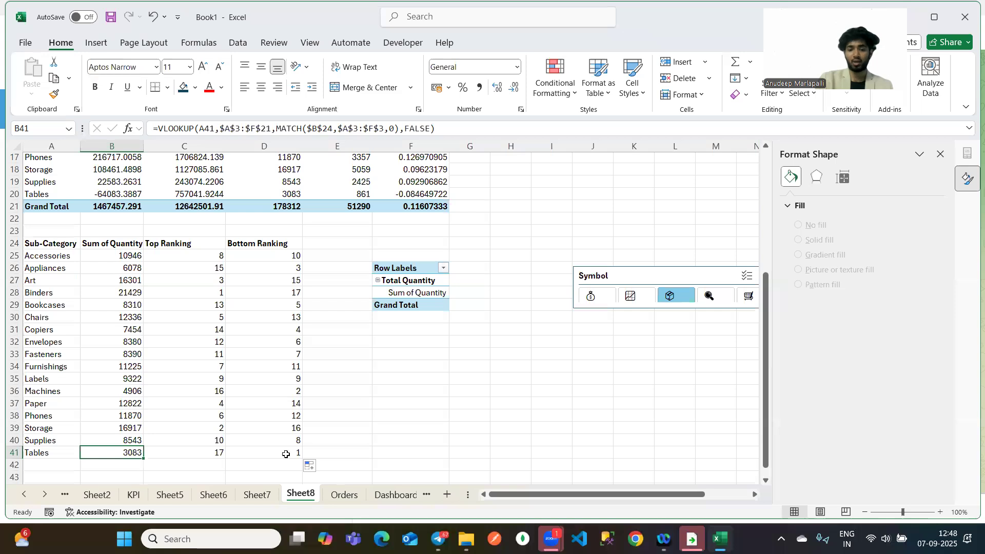
Switch the Symbol slicer through profit, sales and quantity to Profit Margin, and move the slicer beside the KPI PivotTable around row 23.
left_click(591, 296)
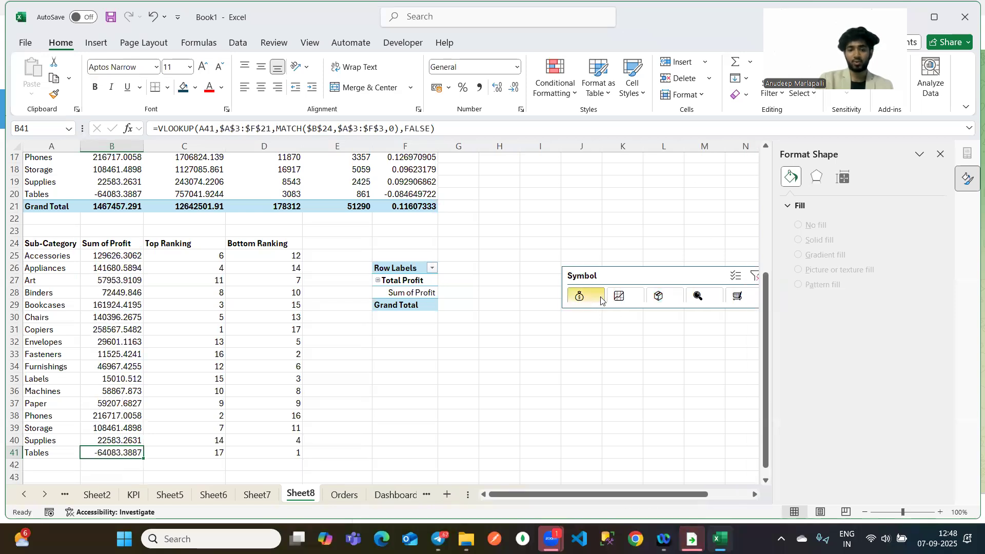
left_click(623, 297)
left_click(668, 296)
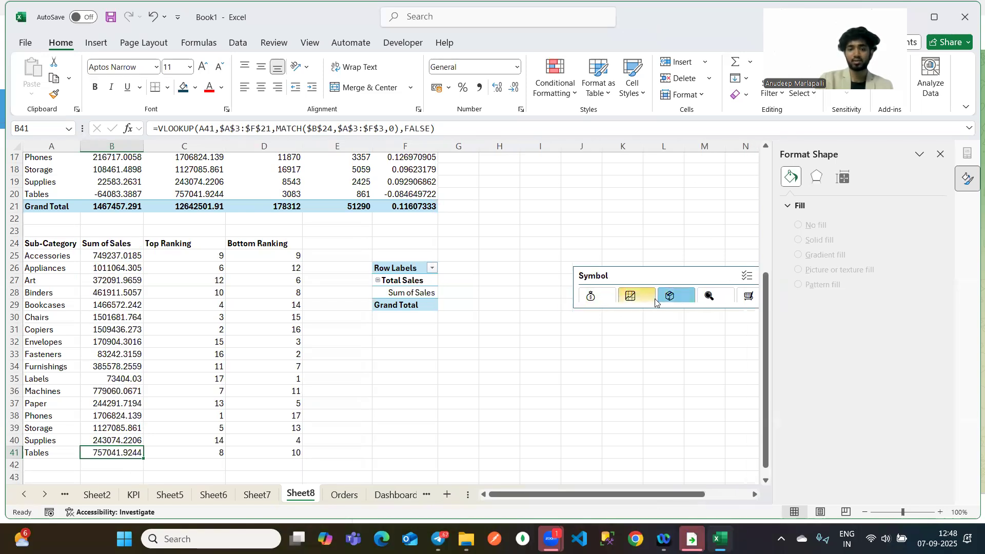
left_click(710, 298)
left_click_drag(622, 276, 530, 240)
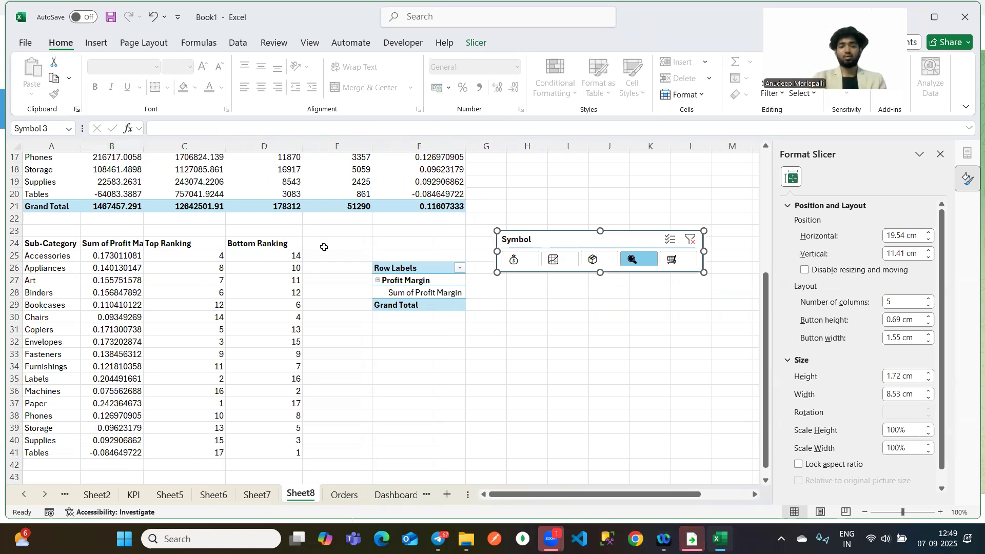
Start a new table below the rankings with the headers "Top Rank" in A45 and "Sub-Category" in B45.
scroll(324, 247, "down", 6)
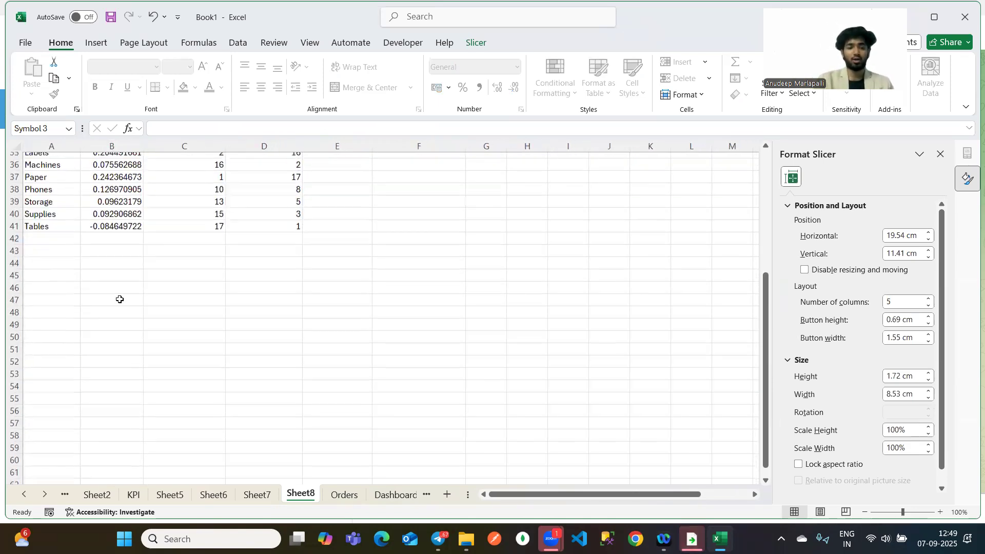
left_click(49, 259)
scroll(51, 262, "up", 6)
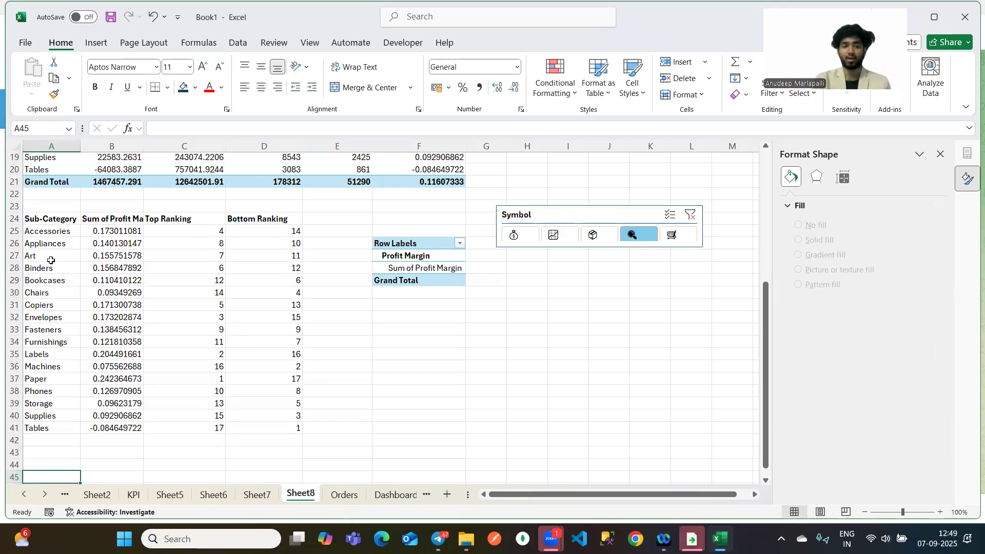
scroll(51, 260, "down", 4)
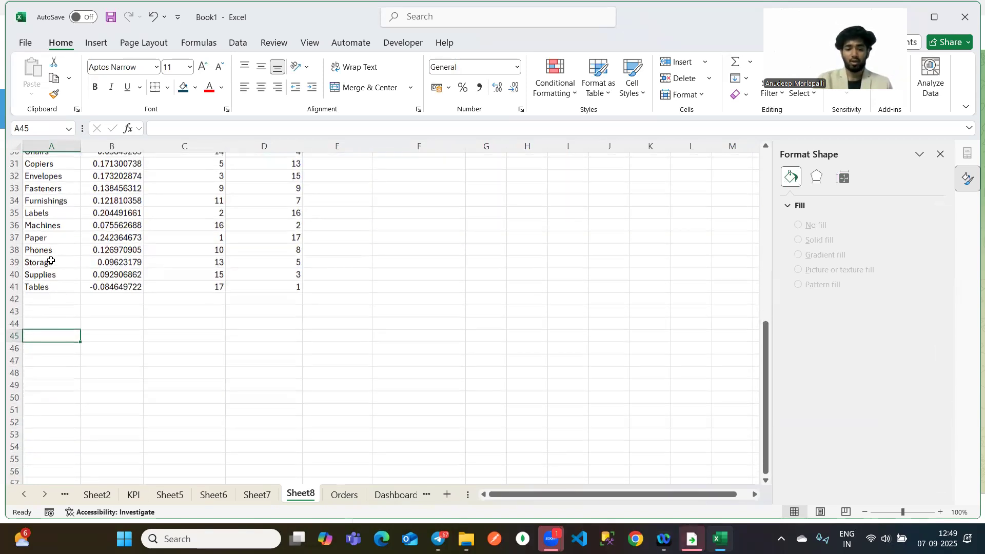
type("t")
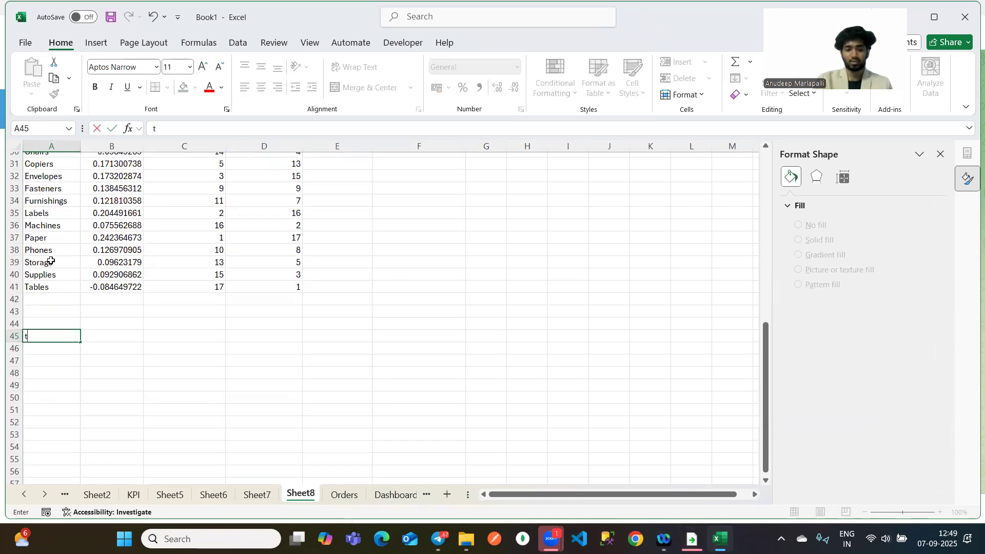
type("Top Rank")
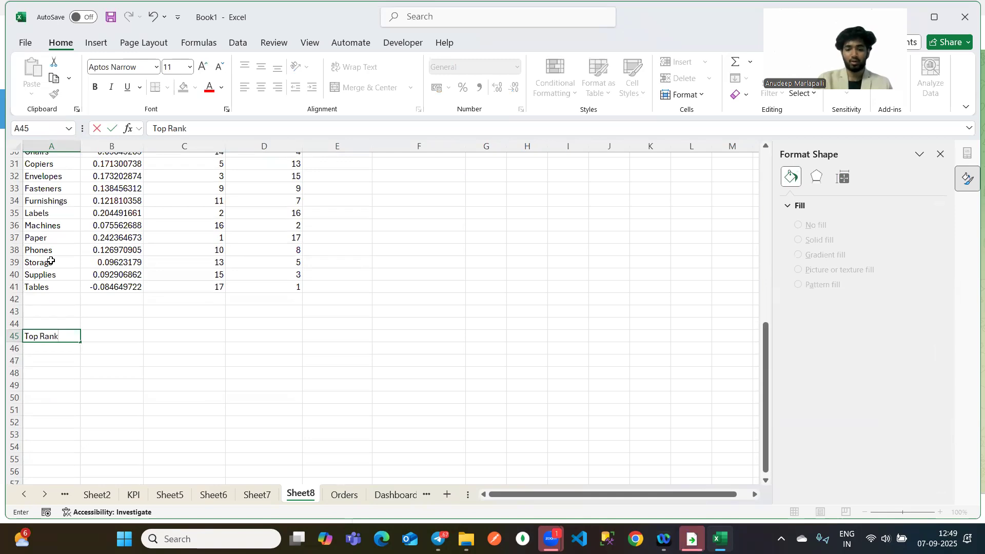
key("Return")
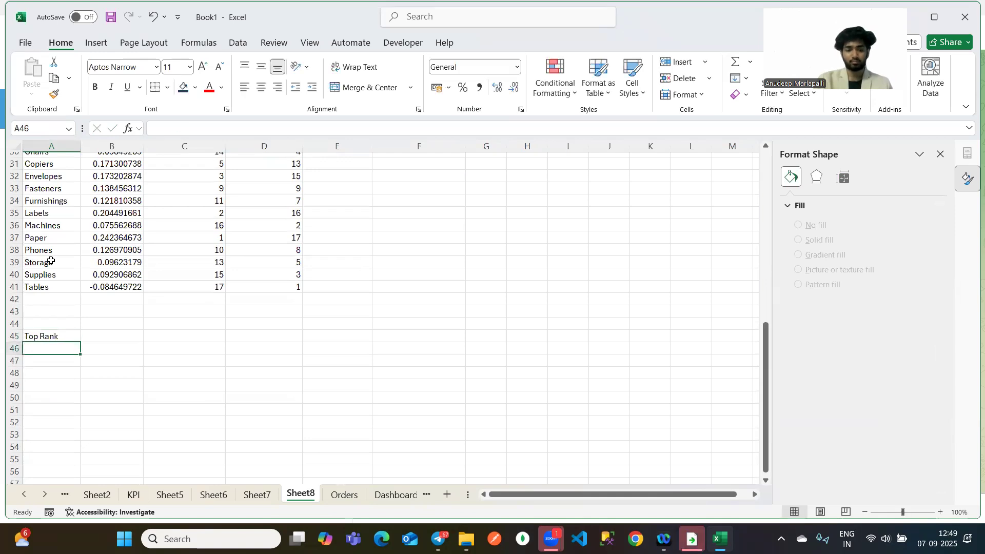
left_click(119, 332)
type("Sub-Category")
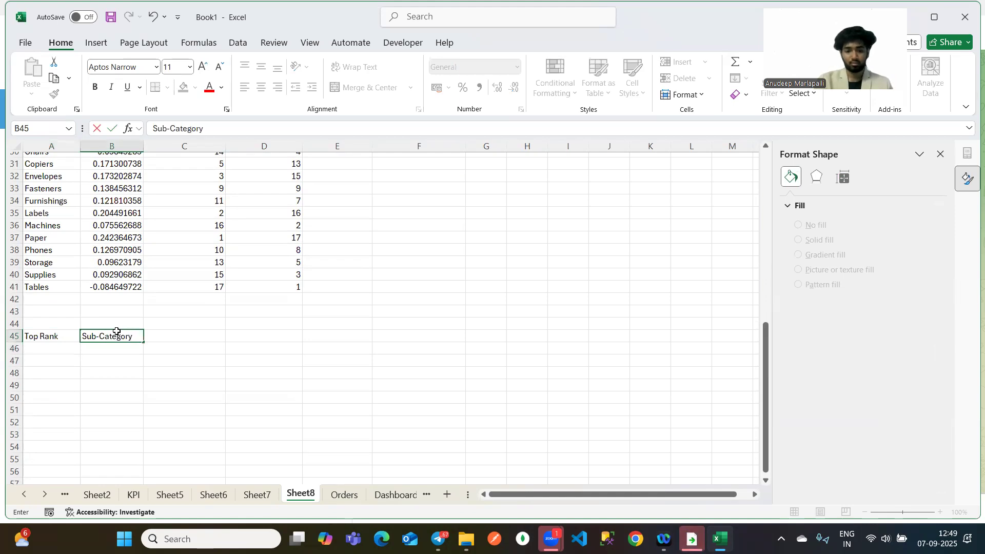
key("Return")
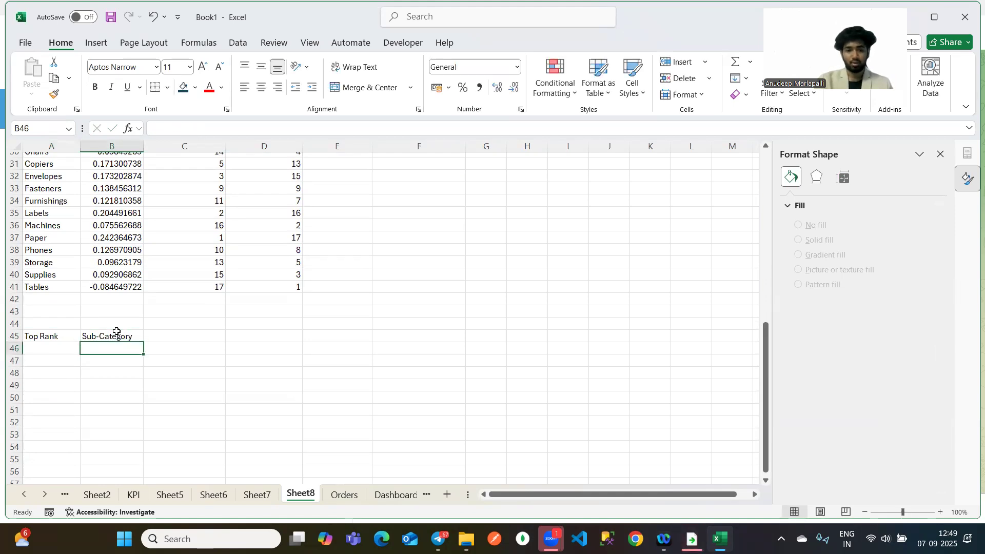
Auto-fit column B so that the Sum of Profit Margin header fits.
left_click(171, 338)
scroll(171, 338, "up", 5)
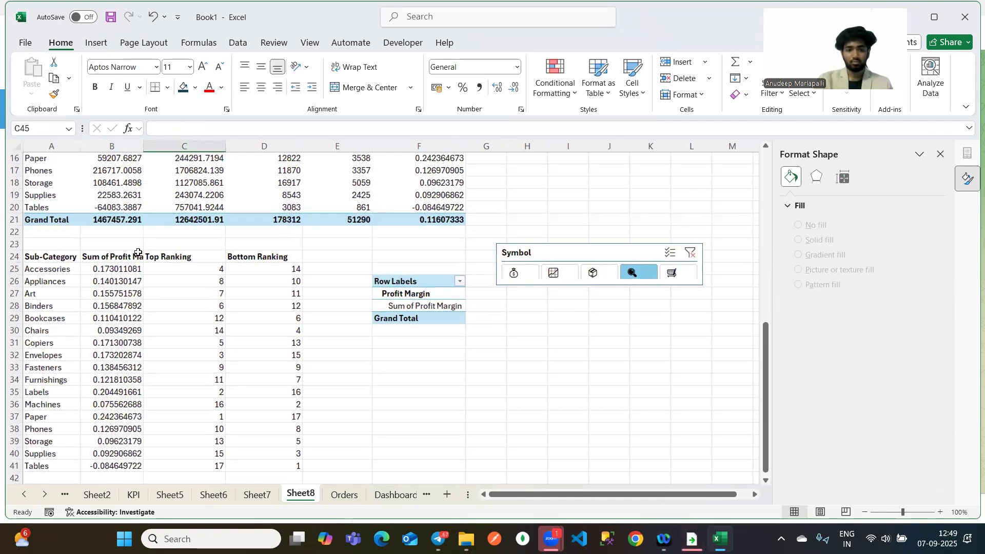
double_click(143, 146)
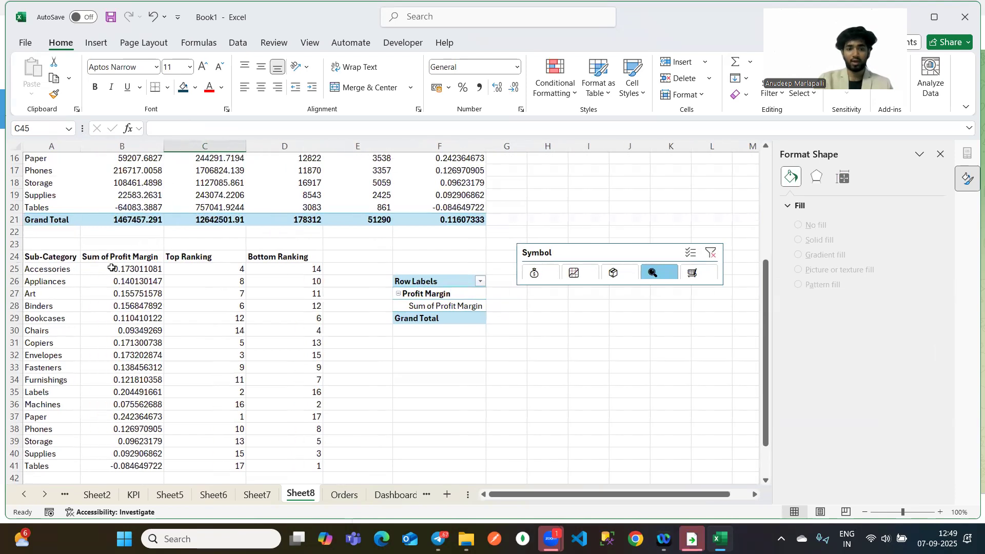
Link the third header of the Top Rank table in C45 to the measure header with =B24.
left_click(122, 257)
scroll(202, 277, "down", 8)
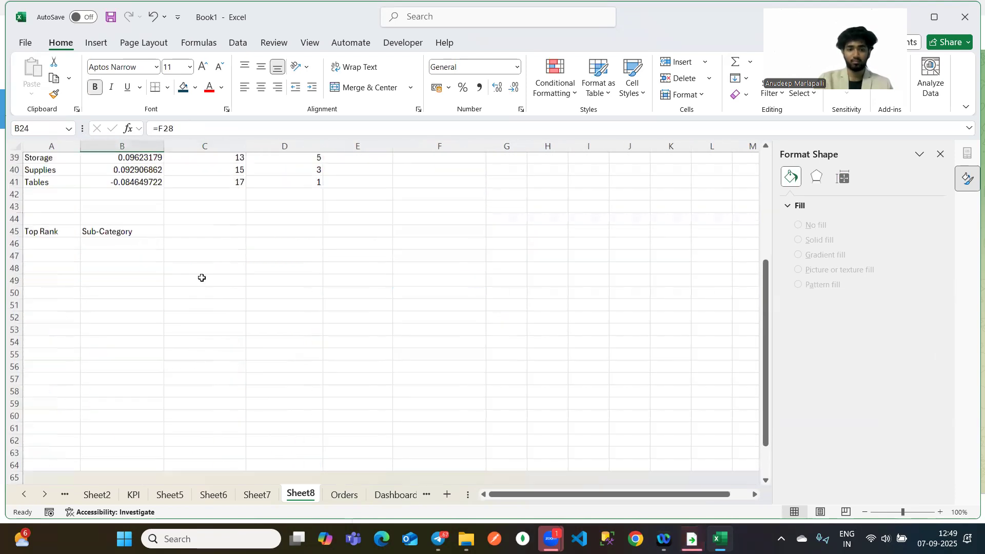
left_click(194, 230)
type("=")
scroll(195, 228, "up", 7)
scroll(195, 227, "up", 4)
left_click(90, 362)
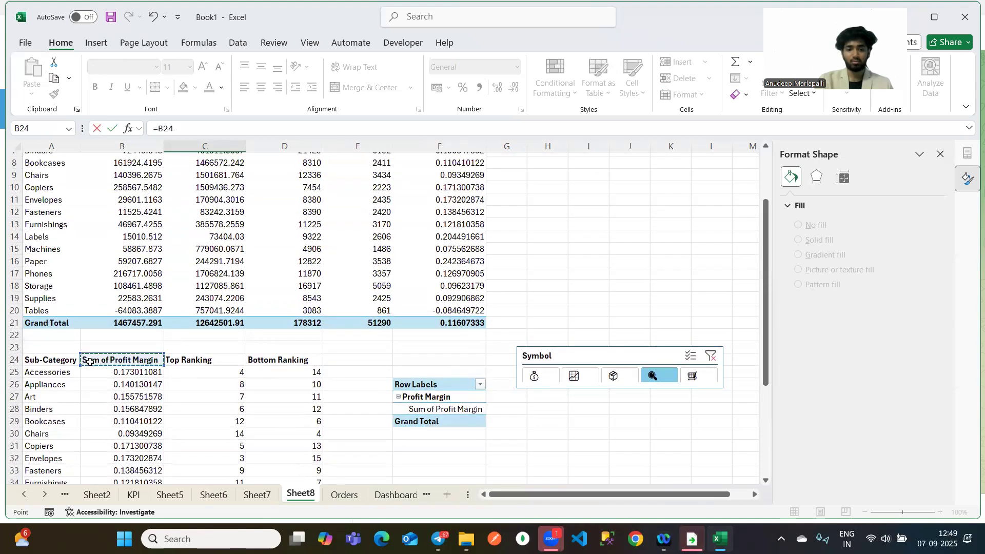
key("Return")
Enter the ranks 1 to 5 down the Top Rank column in A46:A50.
scroll(82, 380, "down", 3)
left_click(55, 361)
left_click(62, 369)
type("1")
key("Return")
type("2")
key("Return")
type("3")
key("Return")
type("4")
key("Return")
type("5")
key("Return")
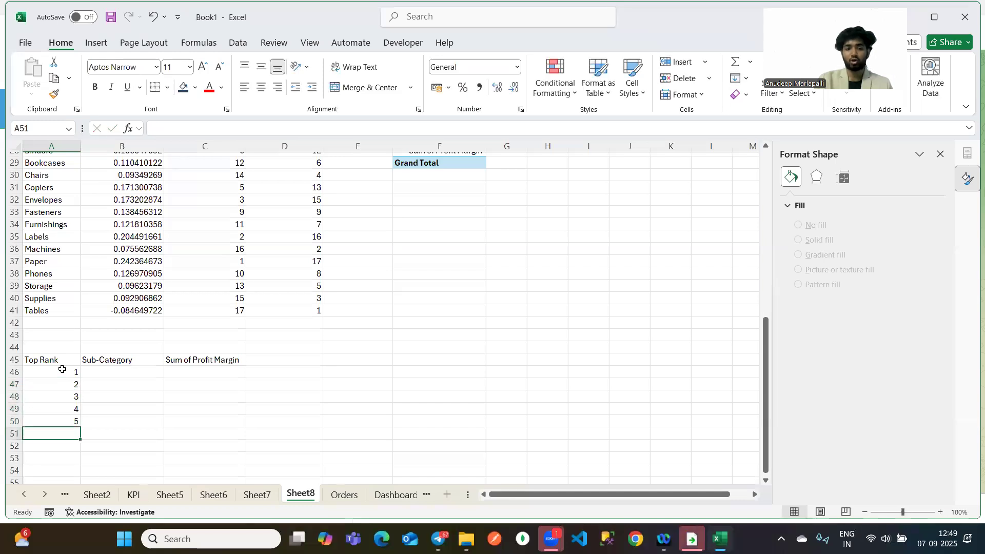
Examine the row ranked 1 under Top Ranking and compare it with the empty cells of the Top Rank table.
scroll(72, 372, "up", 5)
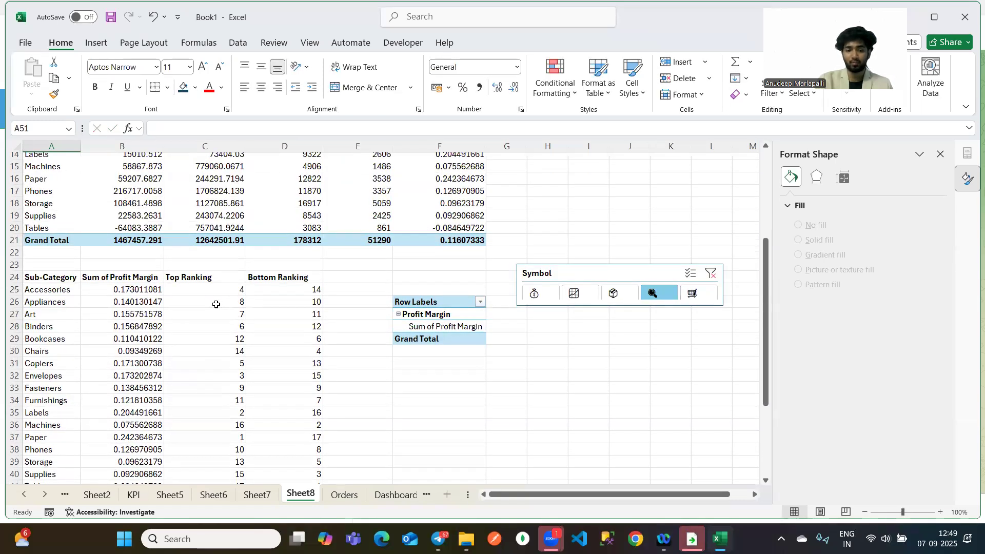
scroll(215, 307, "down", 2)
left_click(218, 361)
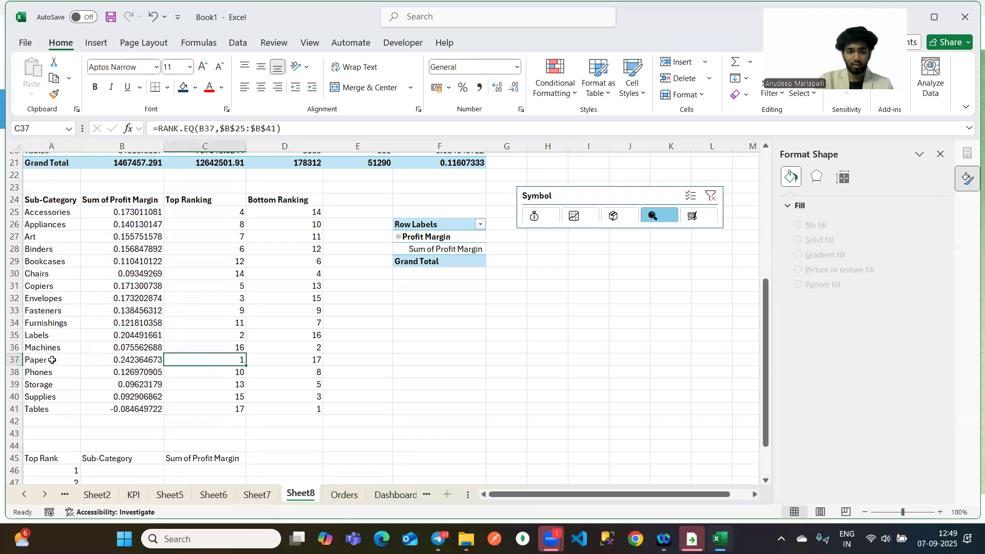
left_click_drag(52, 360, 159, 361)
scroll(147, 257, "down", 7)
left_click_drag(111, 220, 203, 218)
scroll(204, 218, "up", 1)
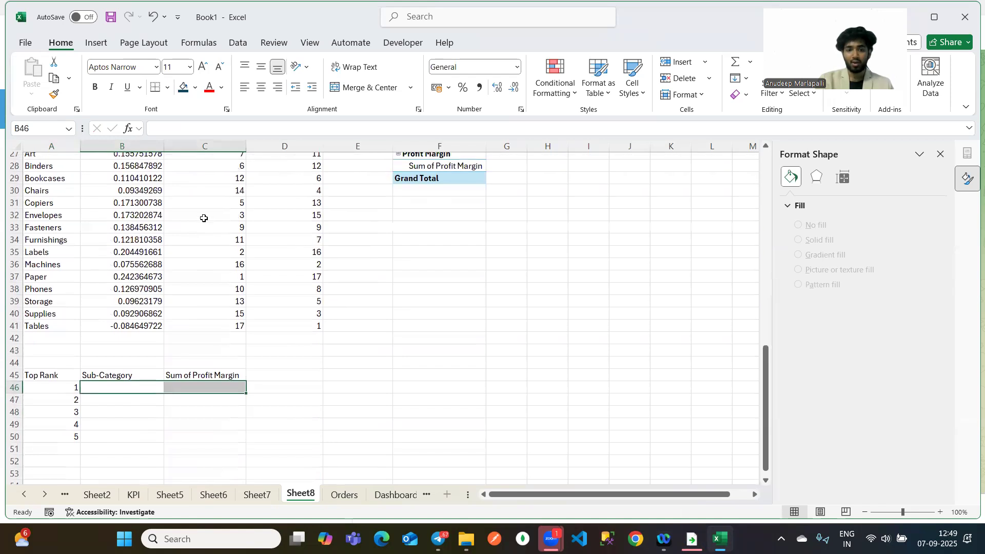
scroll(198, 233, "down", 3)
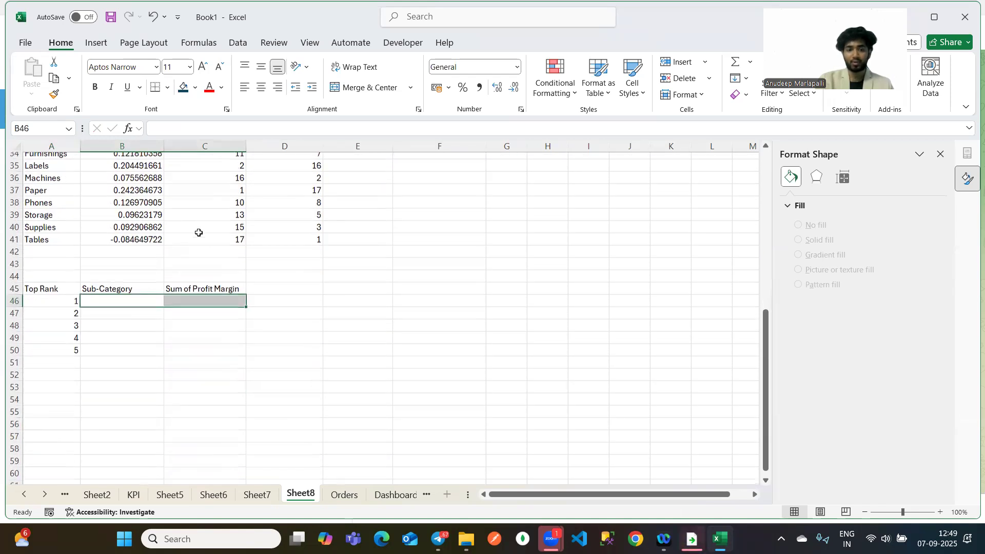
left_click_drag(66, 313, 213, 354)
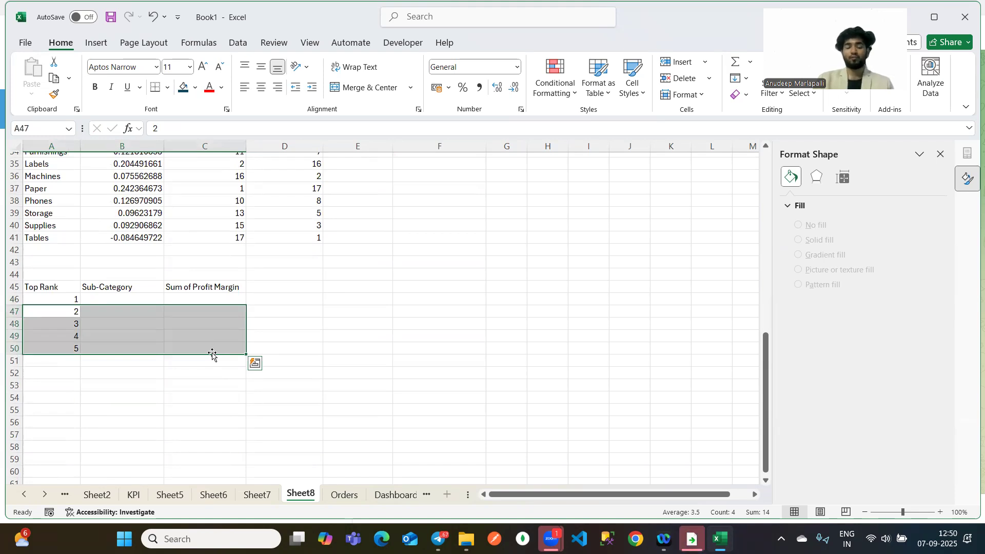
left_click(127, 299)
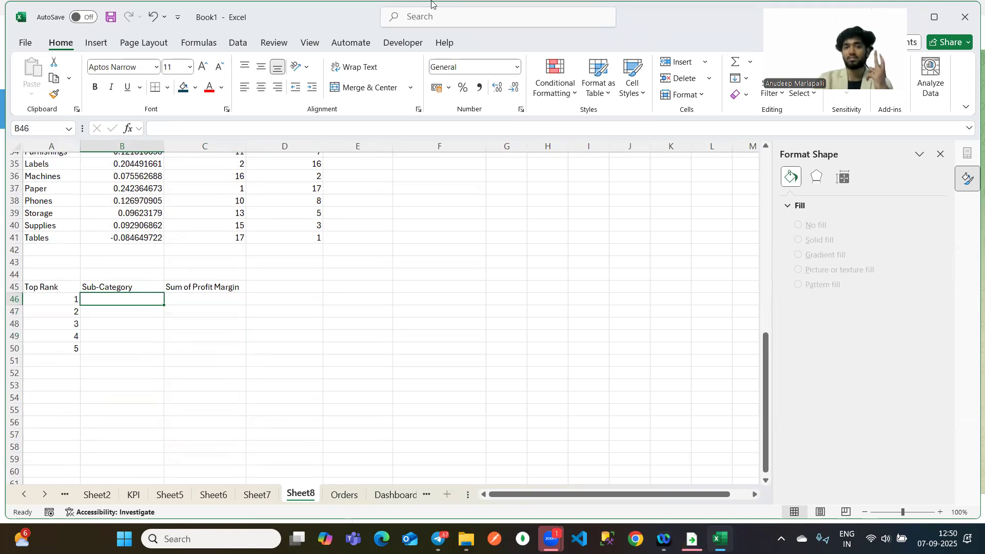
left_click(457, 82)
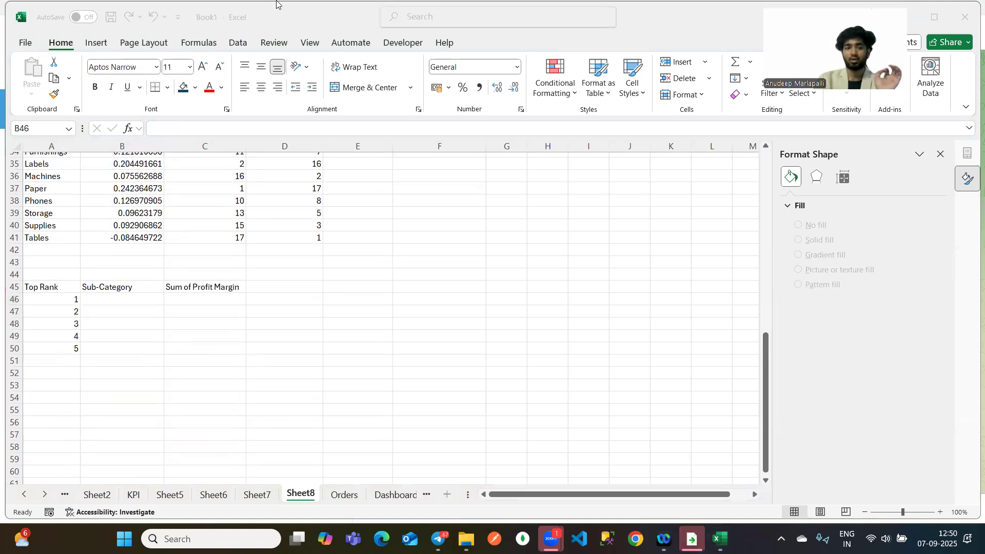
Begin an INDEX formula in B46 with A24:C41 as its array.
left_click(143, 300)
type("=")
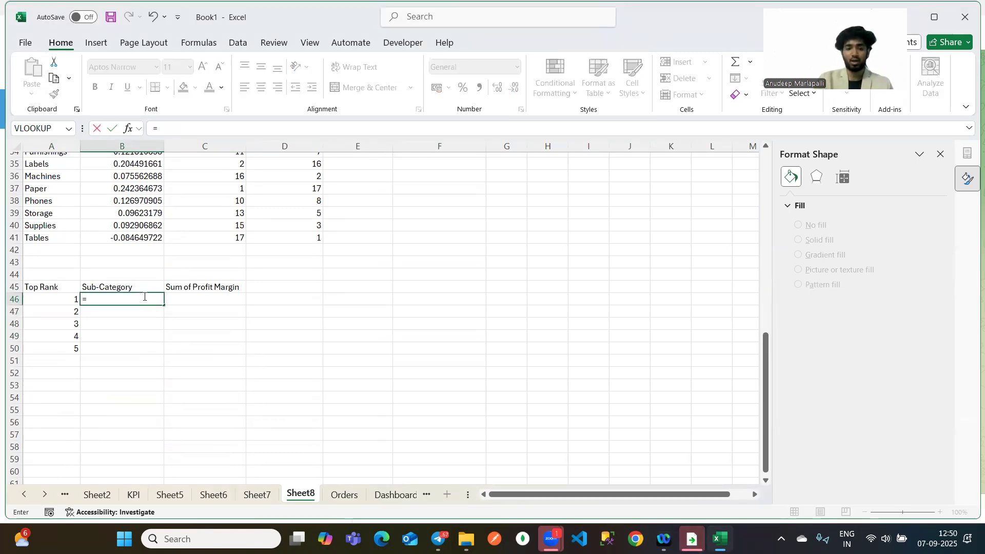
type("INDEX(")
scroll(144, 297, "up", 4)
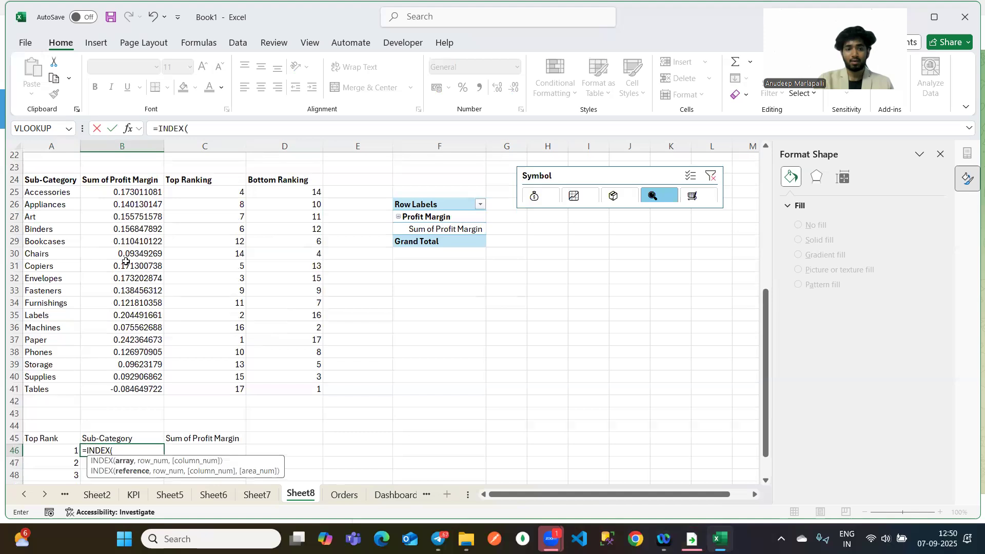
left_click_drag(37, 179, 217, 387)
scroll(301, 420, "down", 2)
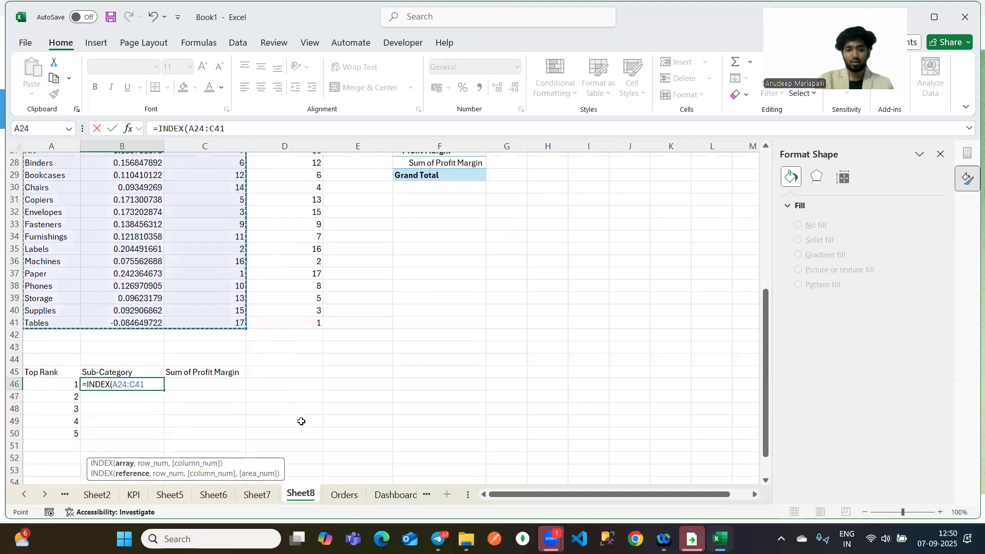
type(",")
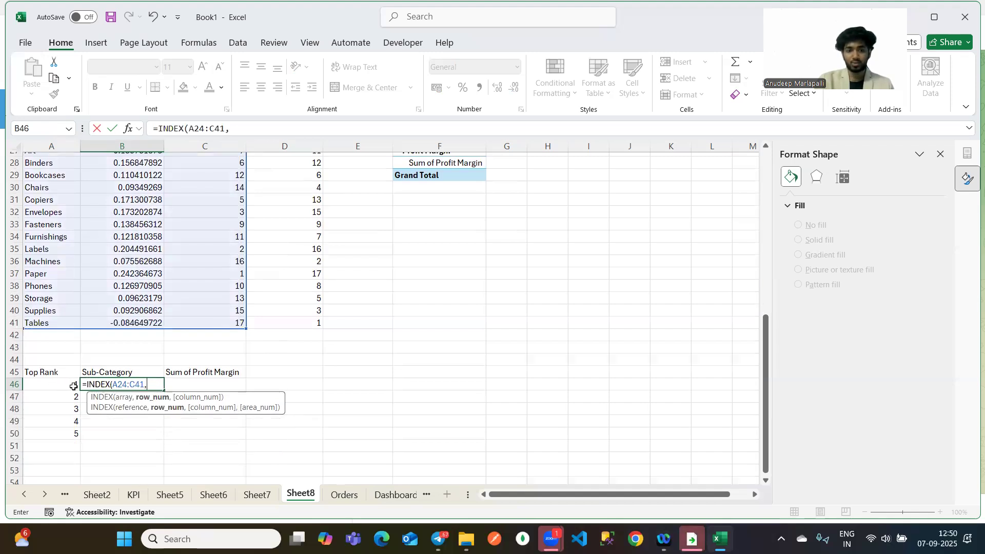
Add the row argument MATCH(A46,C24:C41,0) to the B46 formula so it finds the rank in the Top Ranking column.
scroll(73, 386, "up", 1)
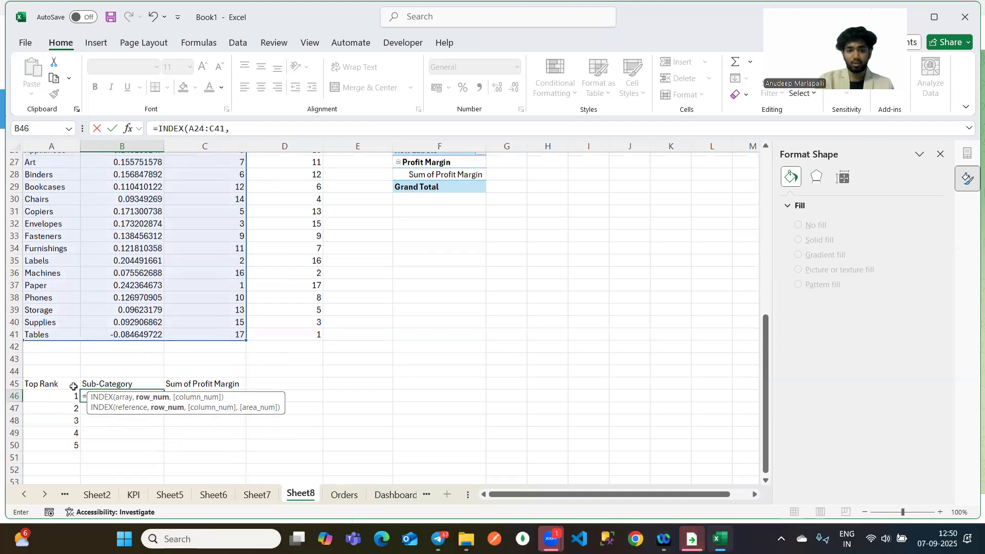
type("MATCH(")
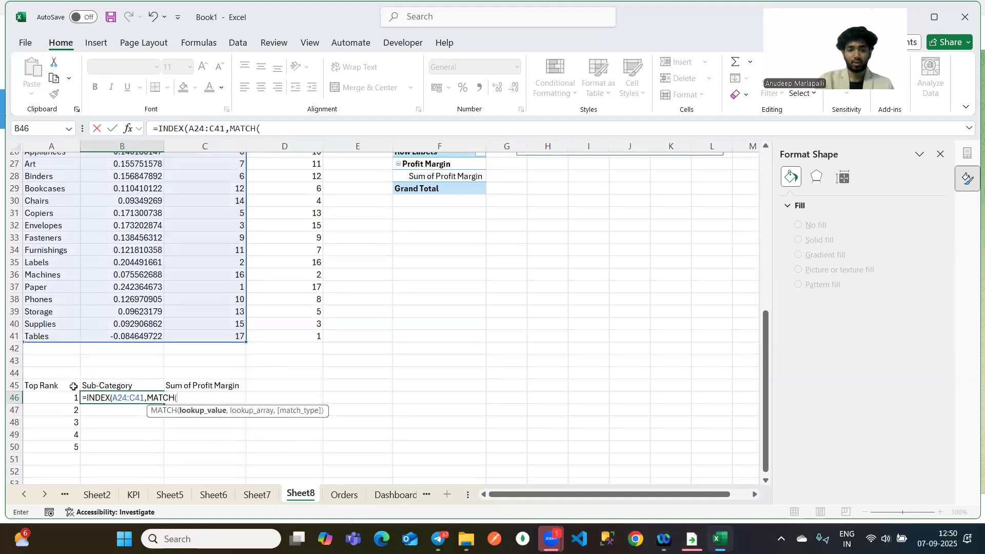
left_click(53, 395)
type(",")
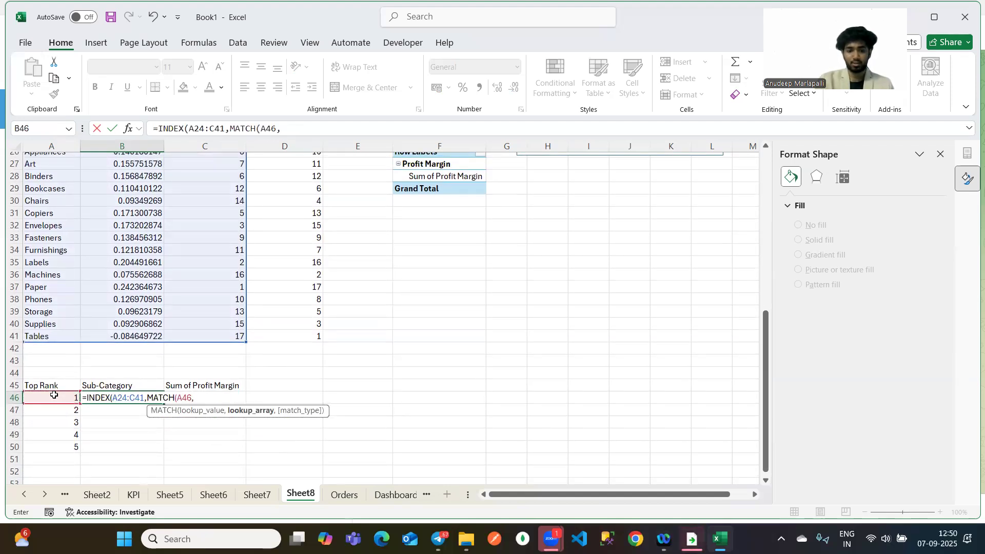
scroll(55, 384, "up", 2)
left_click(211, 207)
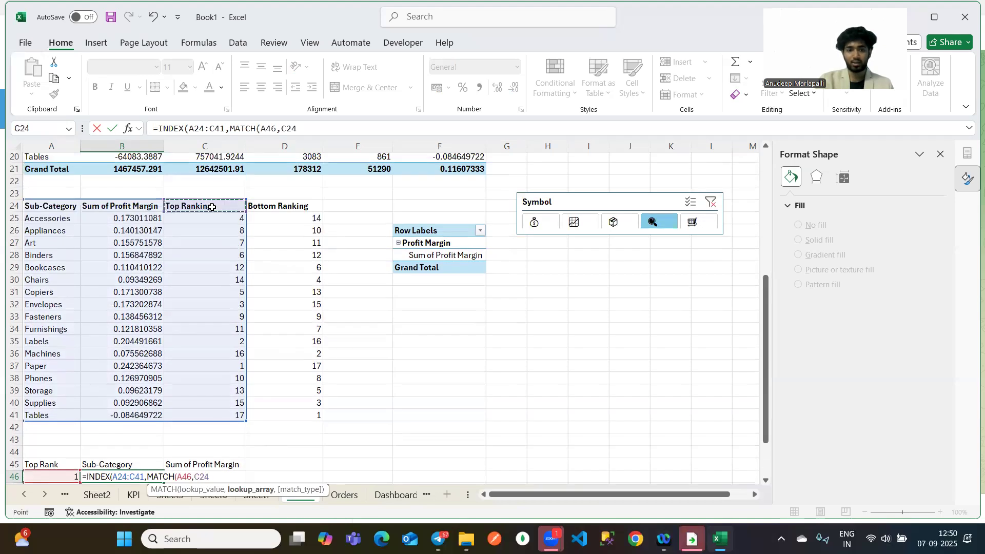
key("ctrl+shift+Down")
scroll(212, 207, "down", 2)
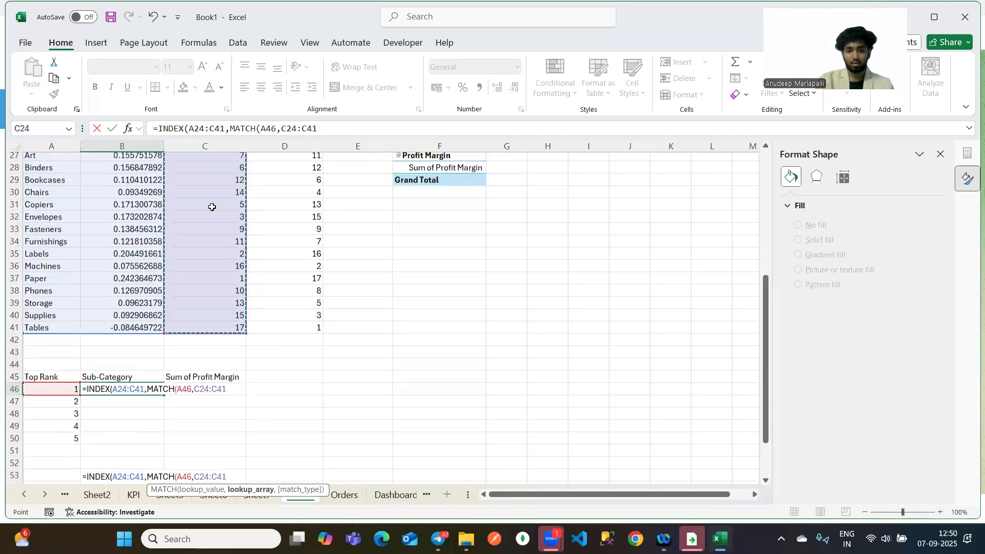
type(",")
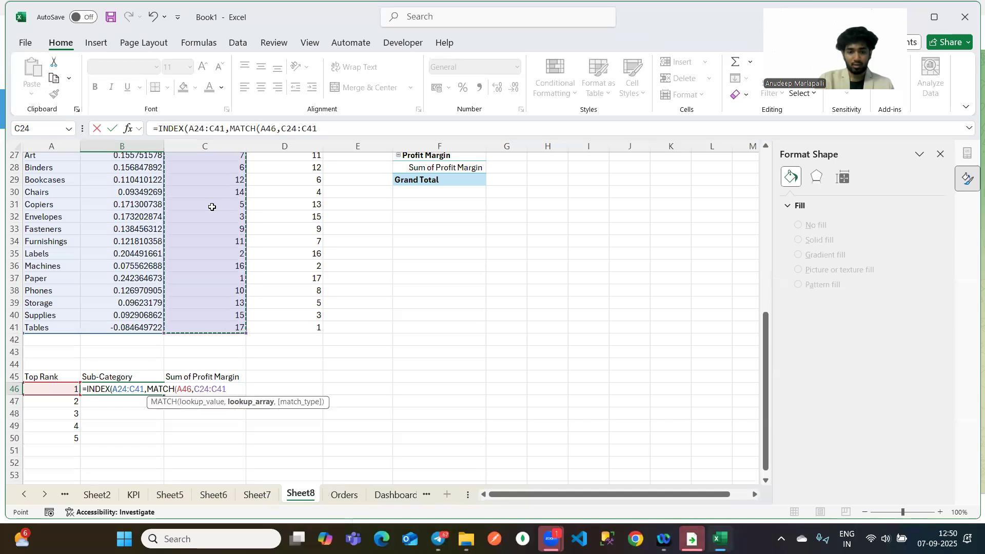
type("0")
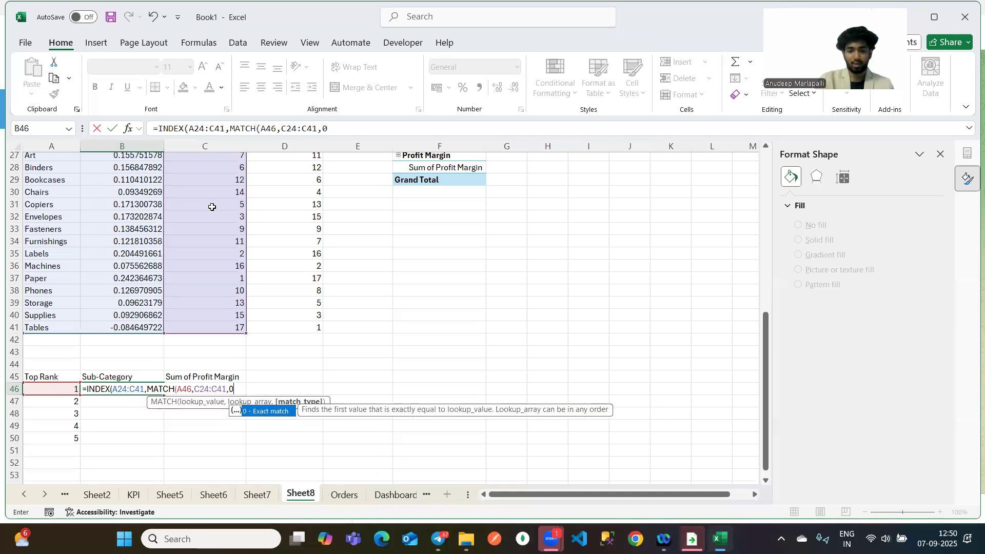
Add the column argument MATCH(B45,A24:C24,0) to the B46 formula and close the INDEX function.
type("),MATCH")
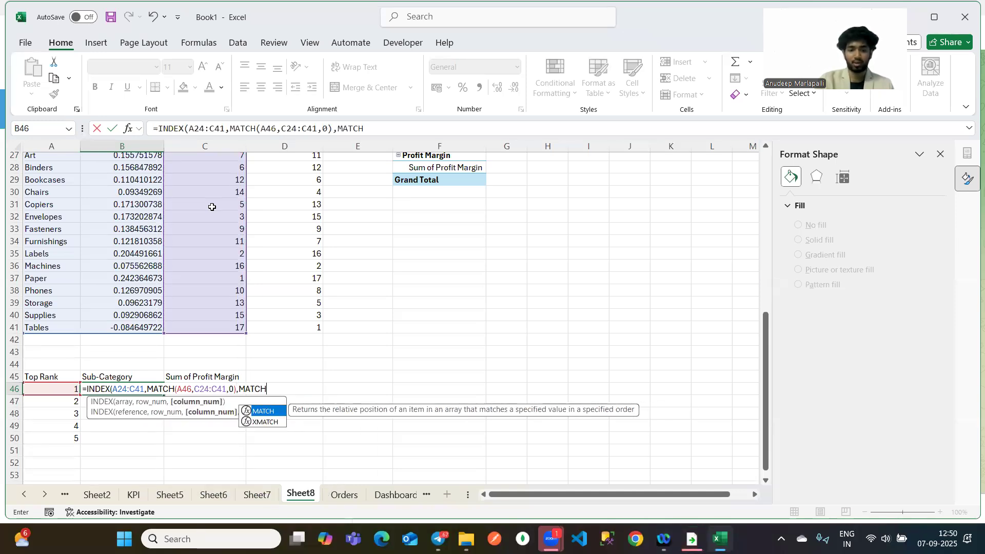
type("(")
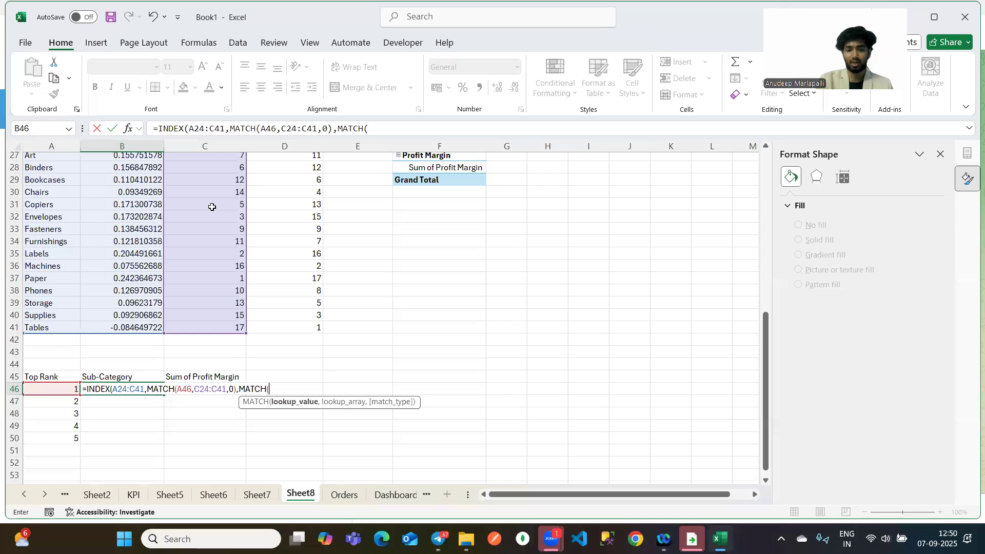
left_click(122, 376)
type(",")
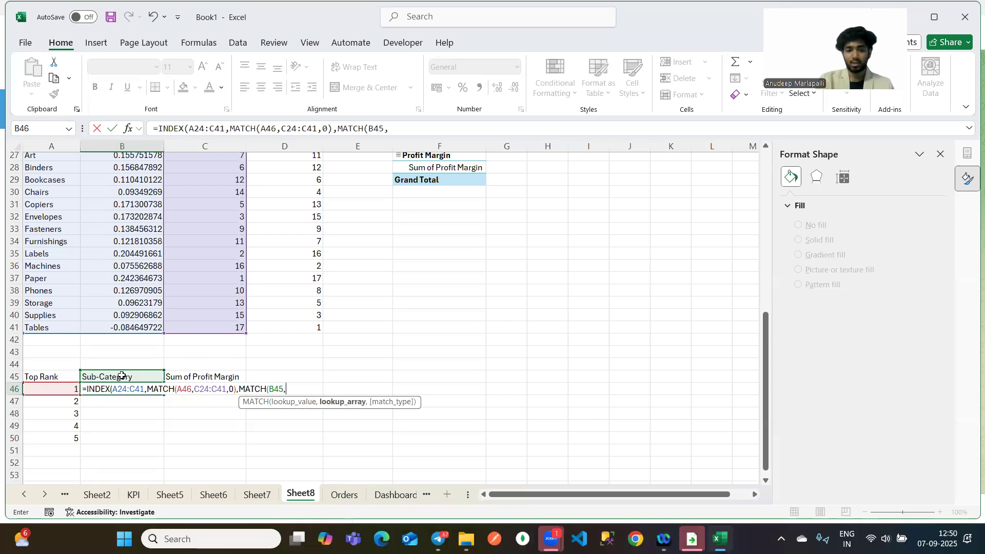
scroll(121, 376, "up", 3)
left_click_drag(61, 222, 242, 230)
scroll(275, 327, "down", 4)
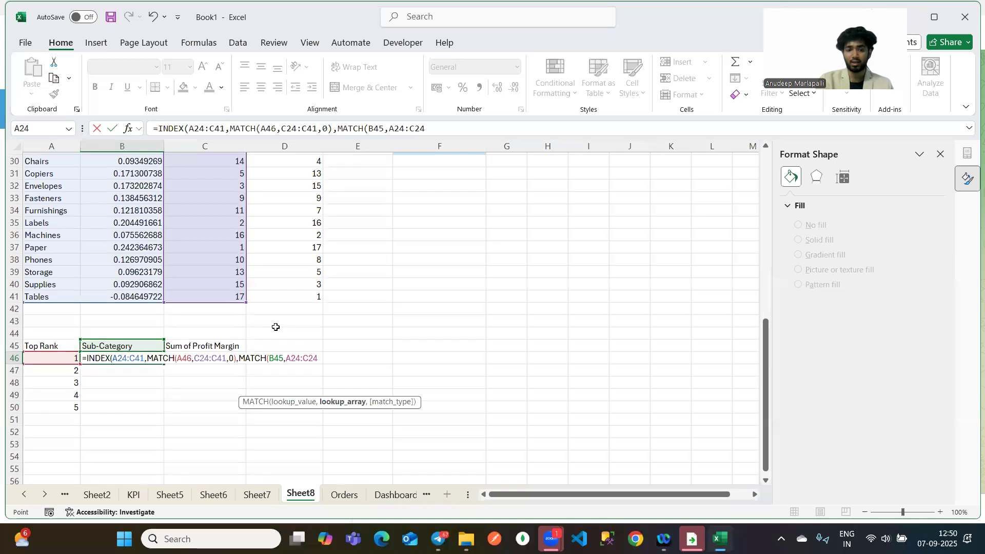
type(",0")
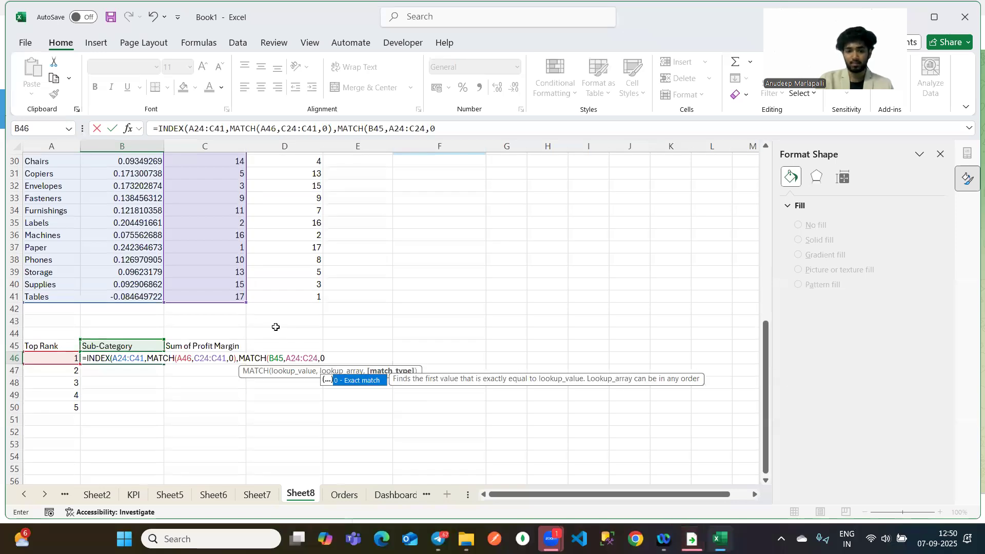
type("),")
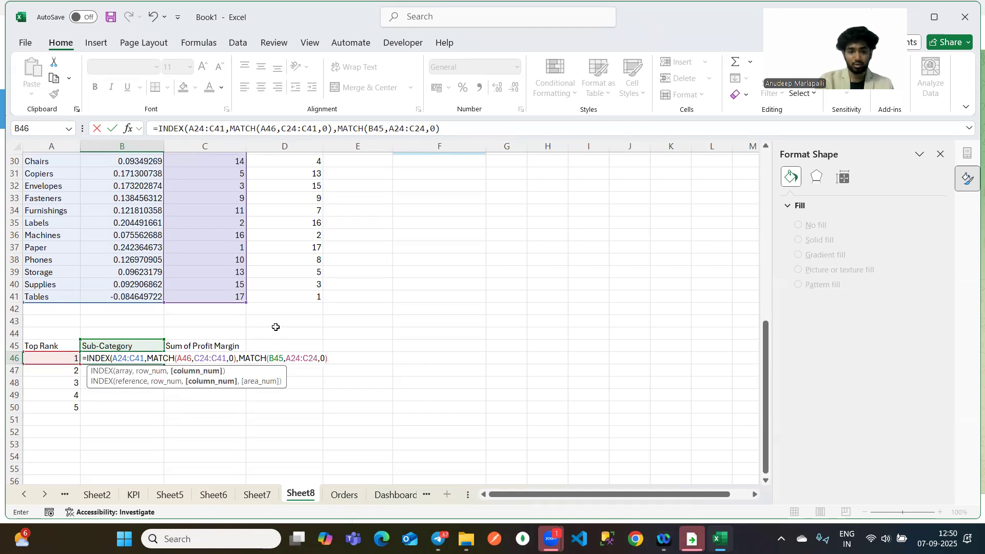
type(")")
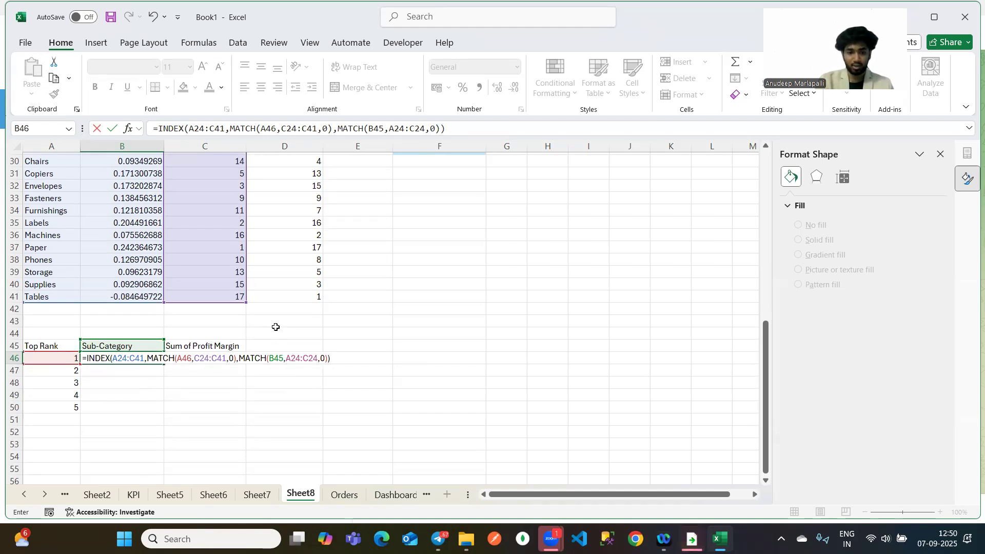
Make the INDEX array in the B46 formula absolute as $A$24:$C$41.
left_click(113, 360)
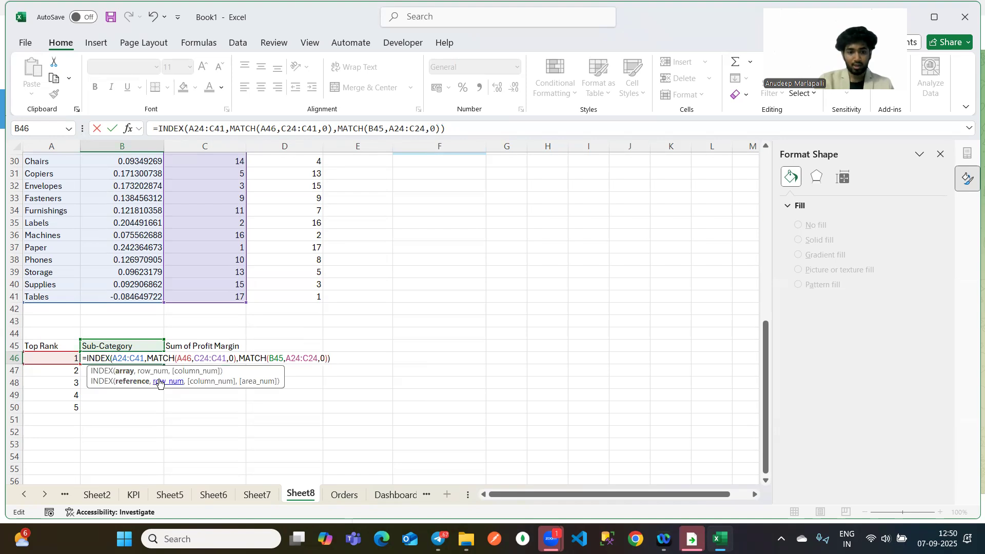
type("$")
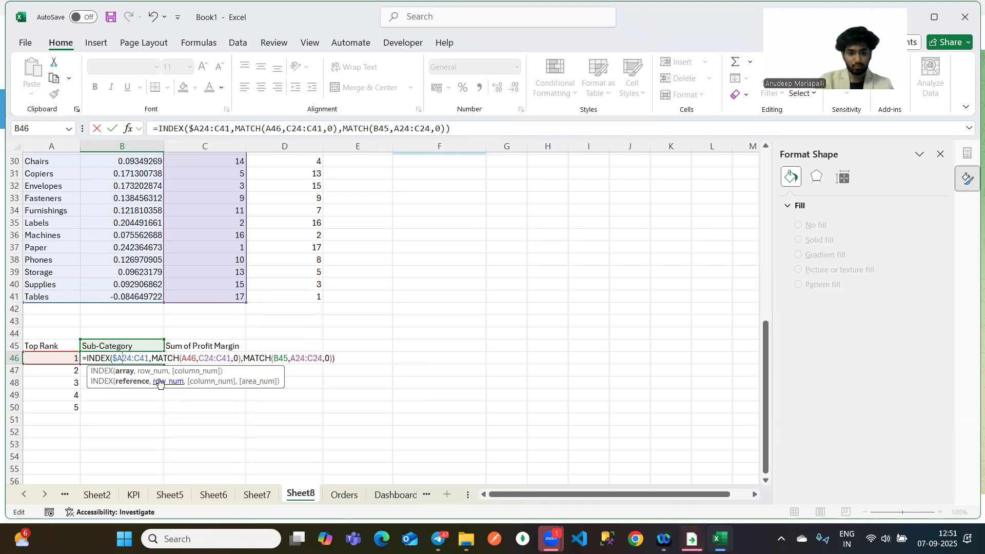
key("Right")
type("$A$")
key("Right")
type("$")
key("Right")
key("Right")
key("Right")
key("Right")
key("Right")
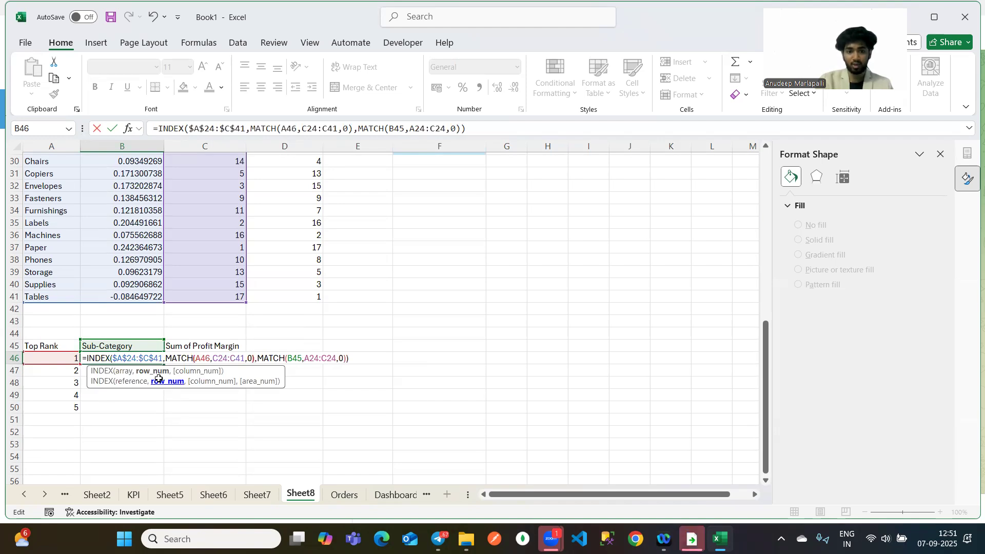
Make the lookup range of the first MATCH in the B46 formula absolute as $C$24:$C$41.
key("Right")
key("Right")
key("Right")
key("Right")
key("Right")
key("Right")
key("Right")
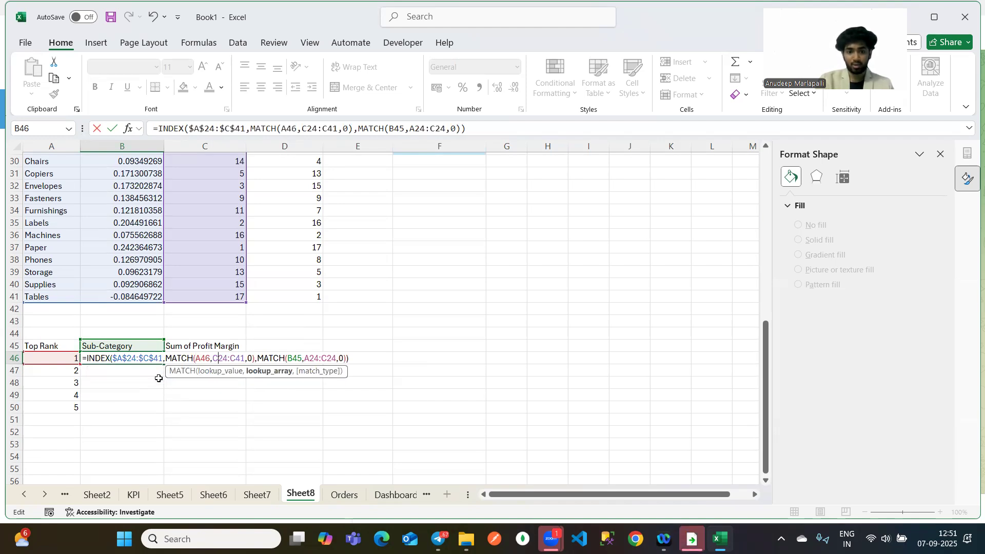
key("Left")
type("$")
key("Right")
type("$")
key("Right")
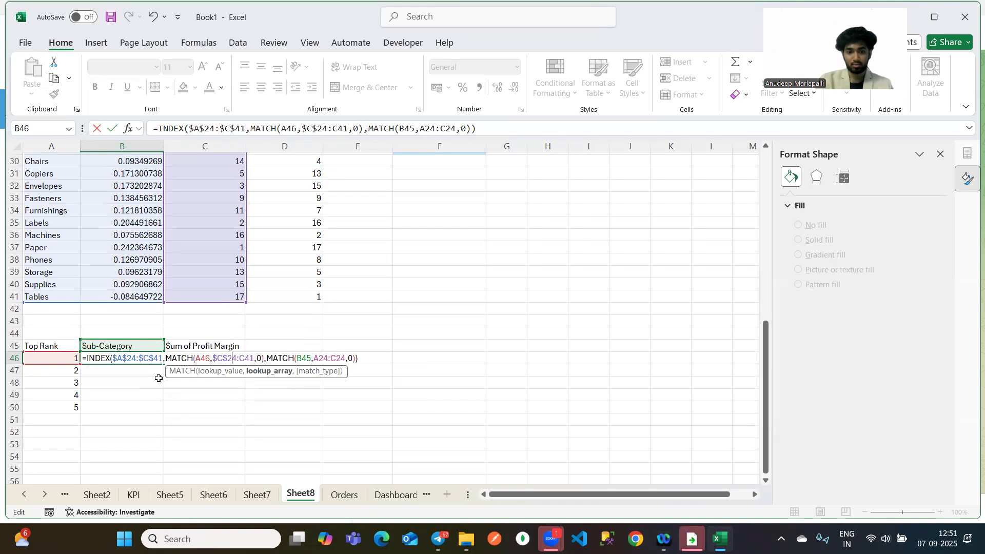
key("Right")
key("Right")
type("$")
key("Right")
type("$")
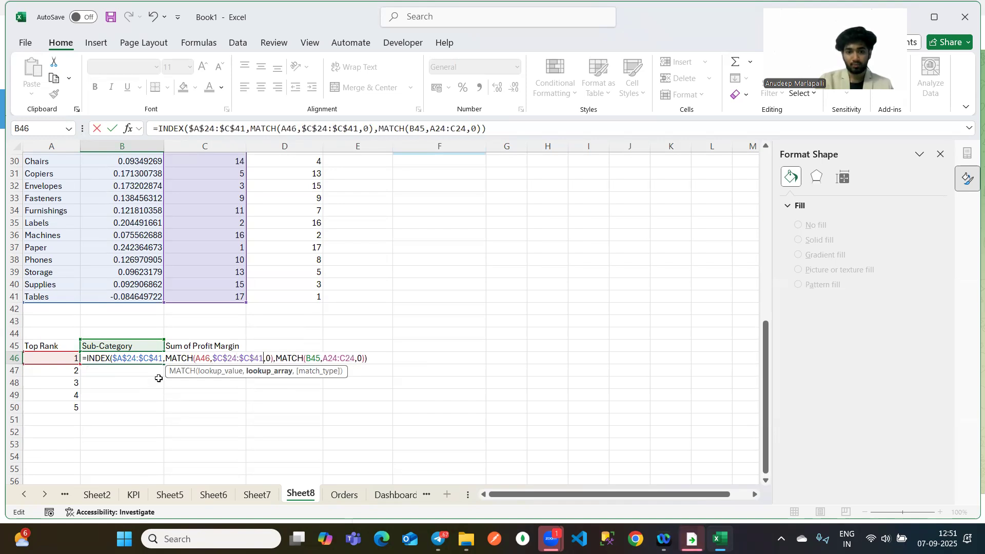
Make the lookup value of the second MATCH in the B46 formula absolute as $B$45.
key("Right")
key("Right")
key("Right")
key("Right")
key("Right")
key("Right")
key("Right")
key("Right")
key("Right")
key("Right")
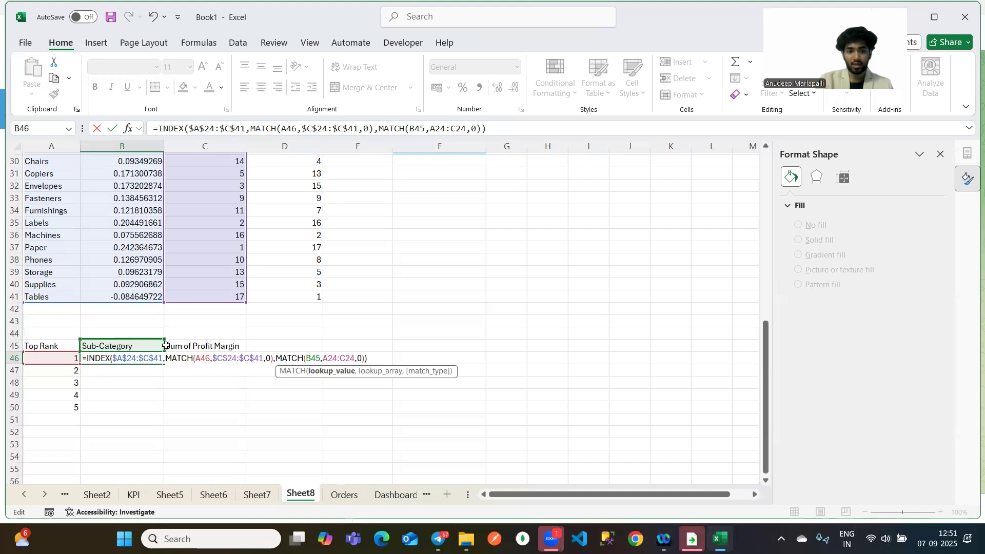
type("$A")
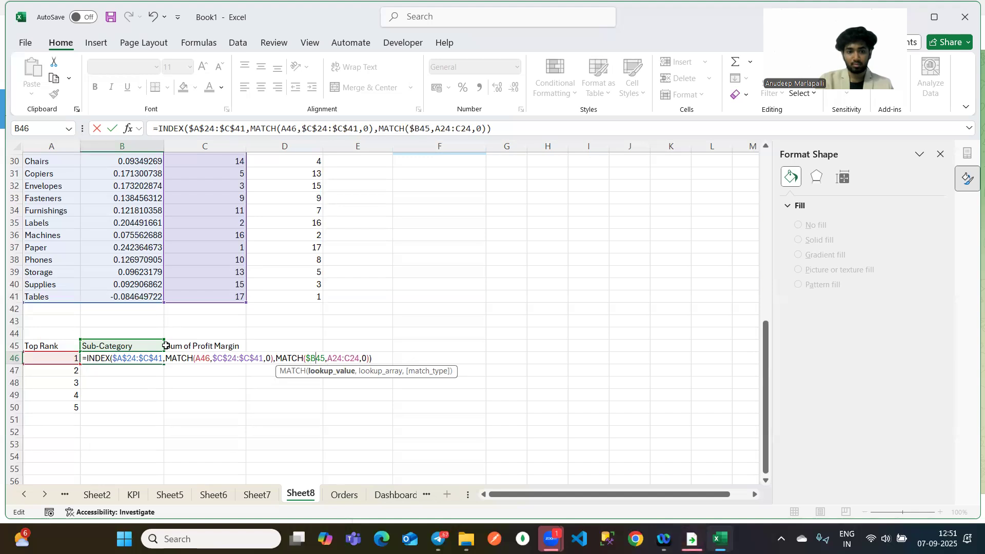
type("$")
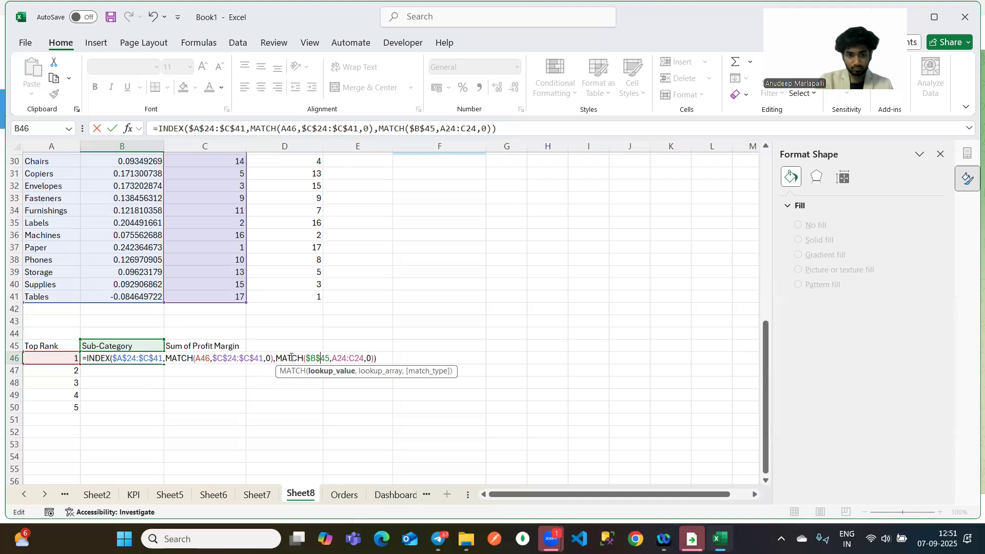
Make the lookup range of the second MATCH in the B46 formula absolute as $A$24:$C$24 and enter the formula.
scroll(165, 306, "up", 4)
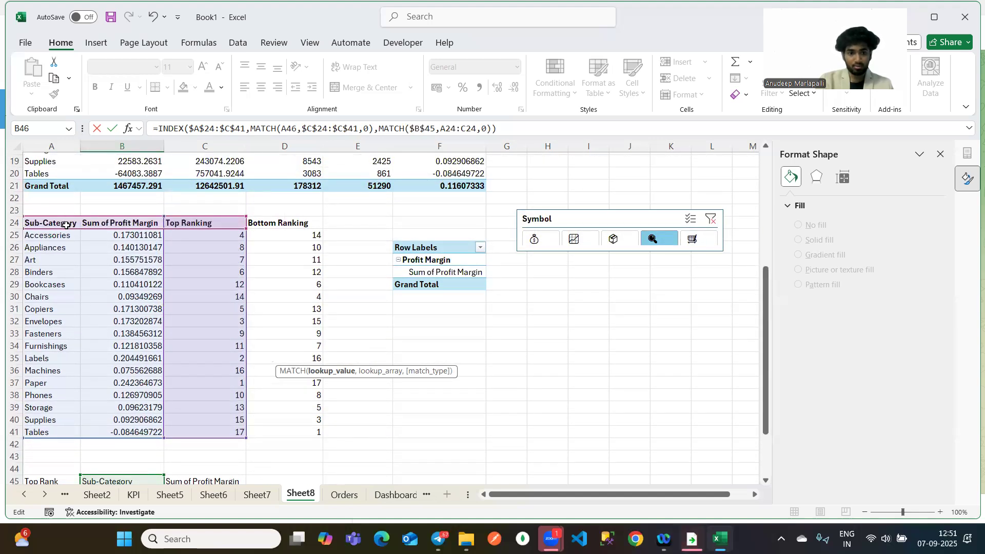
scroll(228, 355, "down", 3)
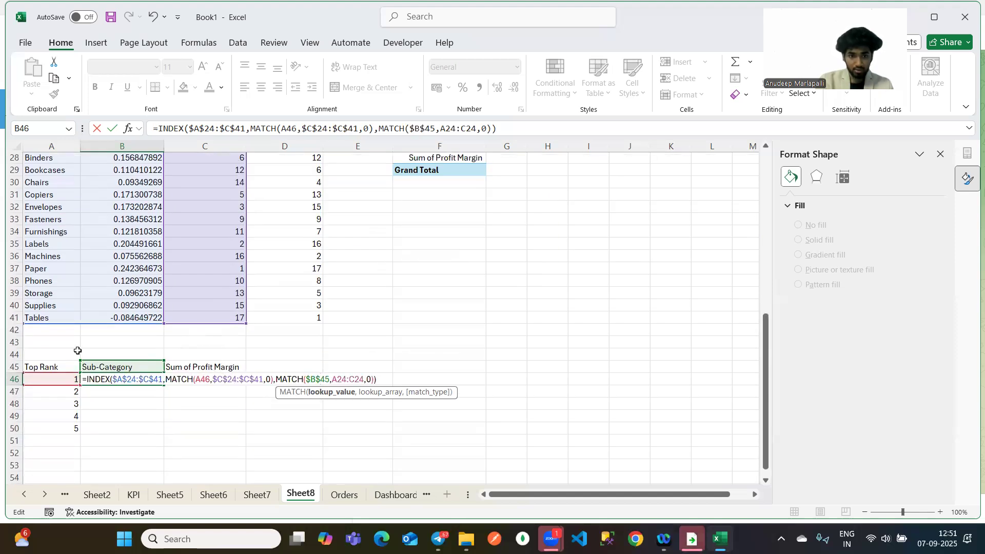
scroll(77, 350, "up", 3)
scroll(214, 389, "down", 4)
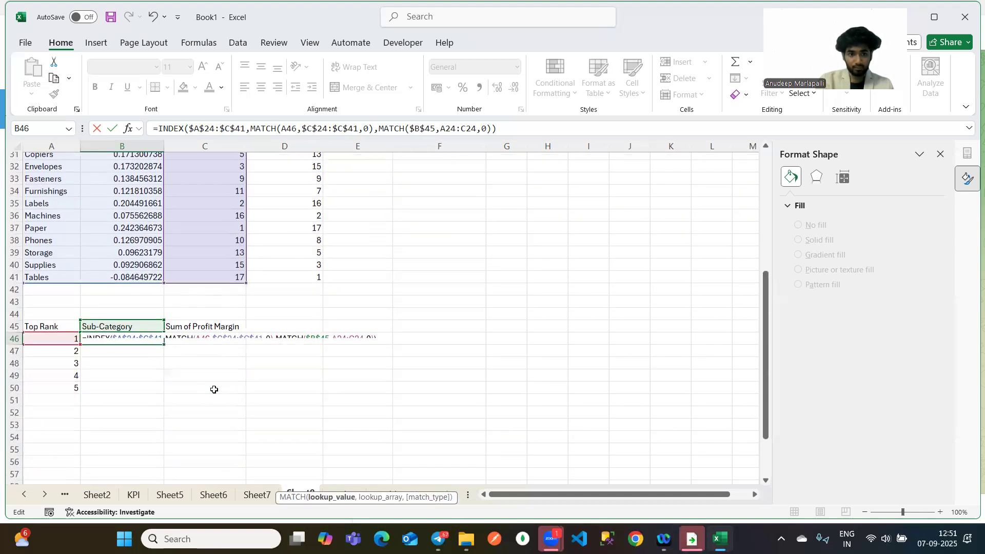
left_click(333, 339)
type("$")
key("Right")
type("$")
type("$")
key("Right")
type("$")
key("Return")
left_click(99, 340)
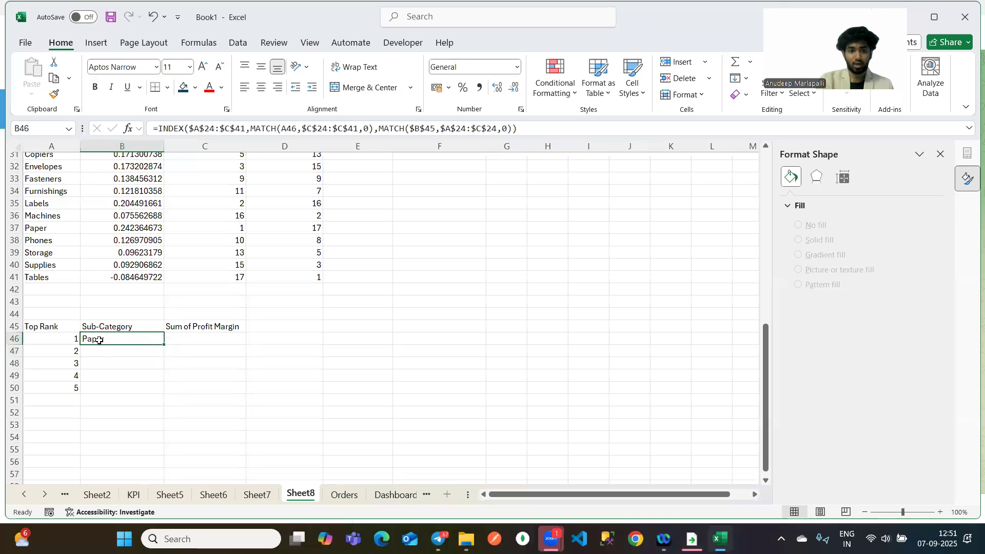
Compare the B46 result with the rank 1 row of the ranking table and fill the formula down to B50.
scroll(99, 340, "up", 3)
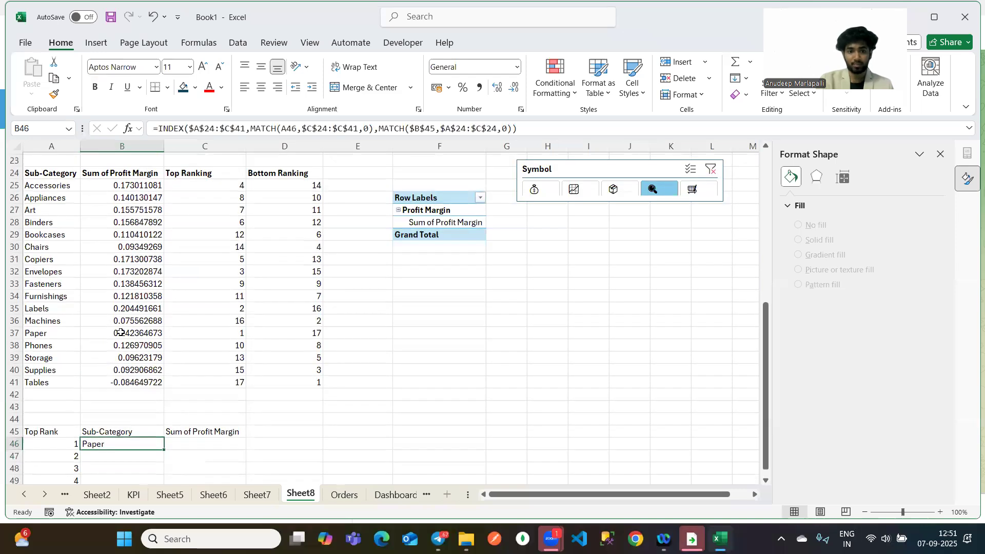
left_click(226, 339)
left_click(37, 336)
scroll(103, 336, "down", 4)
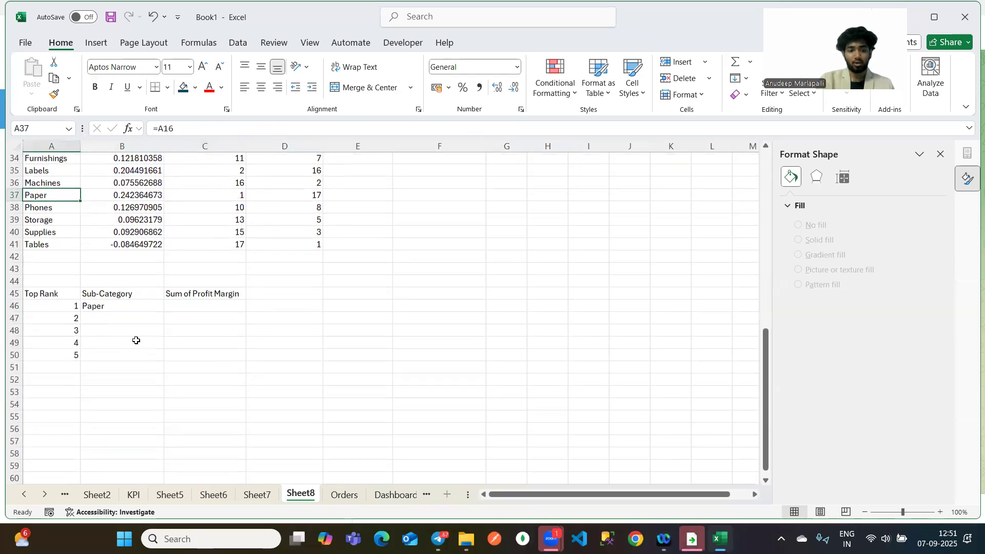
left_click(115, 305)
left_click_drag(163, 312, 160, 355)
left_click(250, 402)
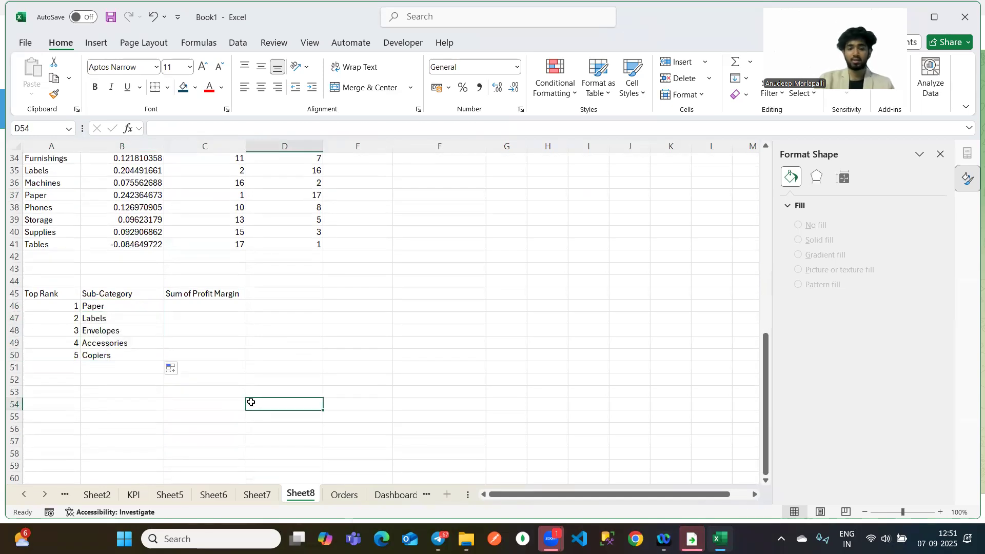
Clear the INDEX/MATCH results from the Sub-Category cells B46:B51.
left_click_drag(203, 304, 201, 356)
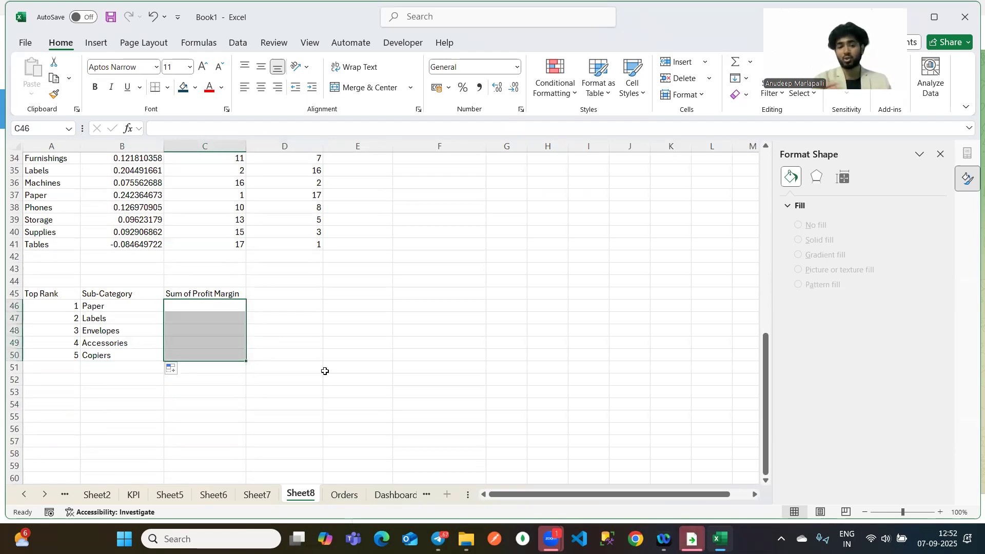
left_click_drag(132, 303, 133, 363)
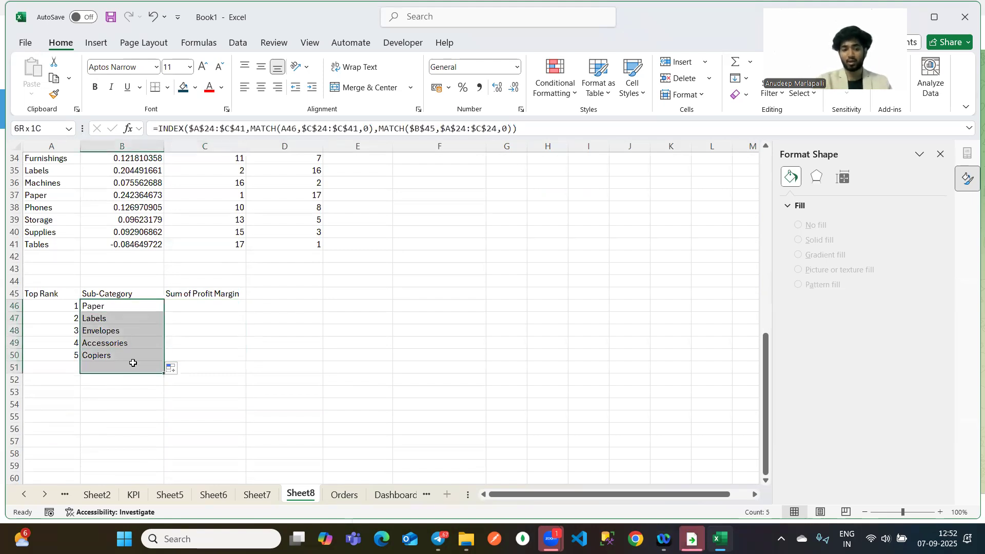
key("Delete")
Start an XLOOKUP formula in B46 with the rank in A46 as the lookup value.
left_click(104, 305)
type("=XLOOKUP(")
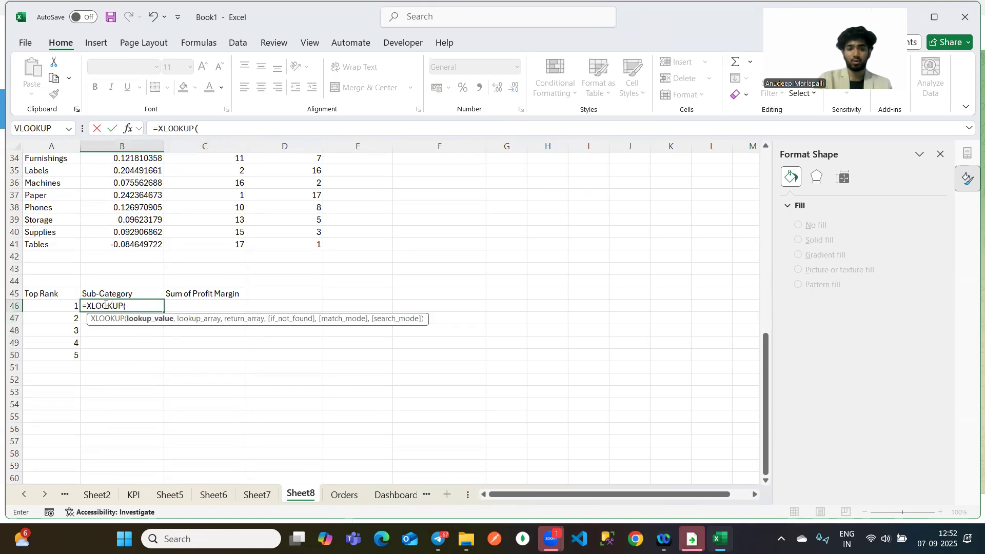
left_click(52, 306)
type(",")
Add the Top Ranking values $C$25:$C$41 as the absolute lookup array of the XLOOKUP formula in B46.
scroll(55, 305, "up", 1)
scroll(55, 305, "up", 3)
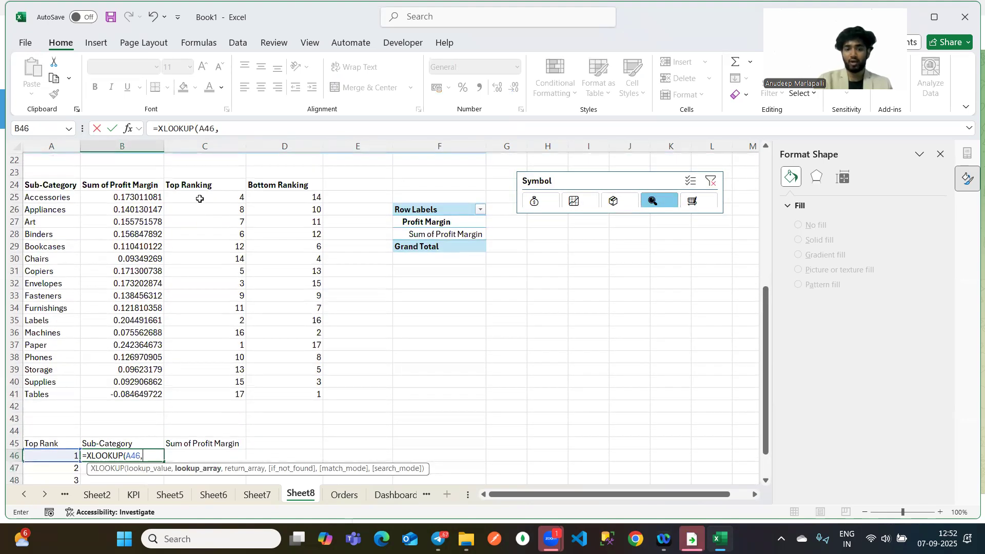
left_click(217, 197)
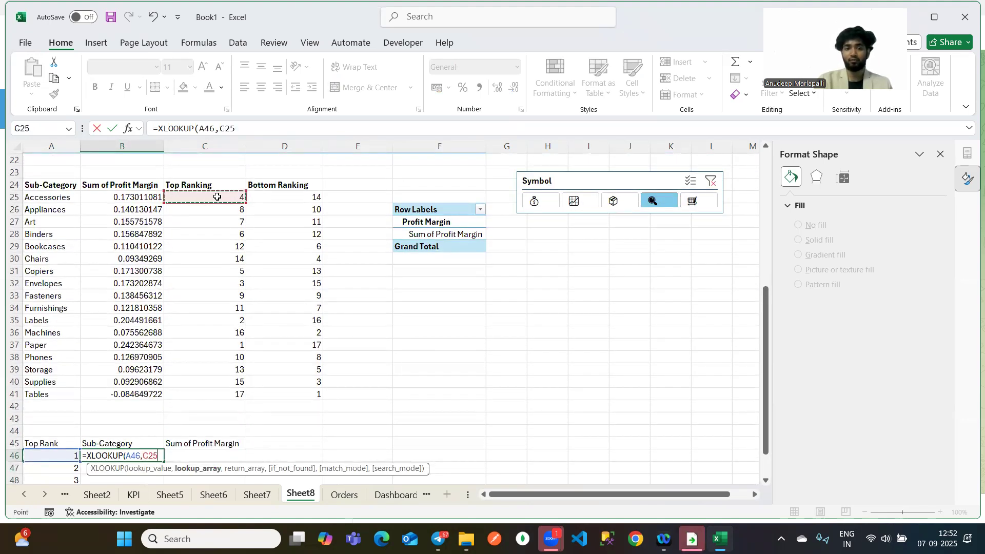
key("ctrl+shift+Down")
scroll(217, 194, "down", 4)
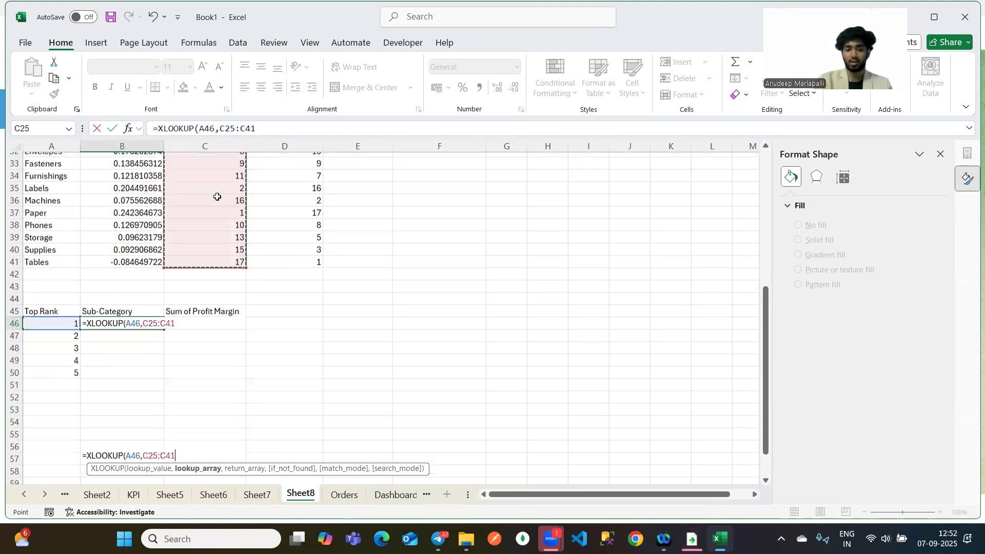
left_click(154, 321)
key("F4")
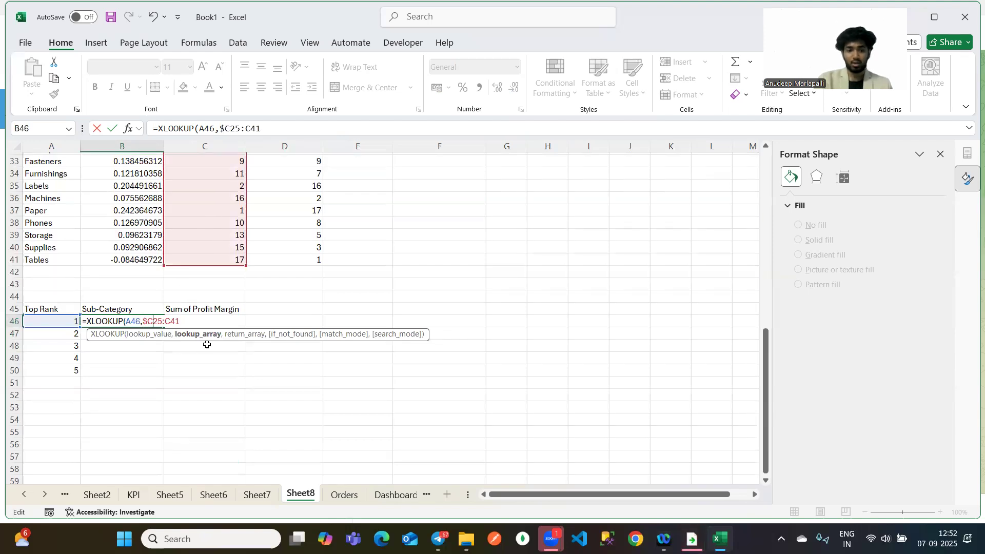
key("F4")
type(",")
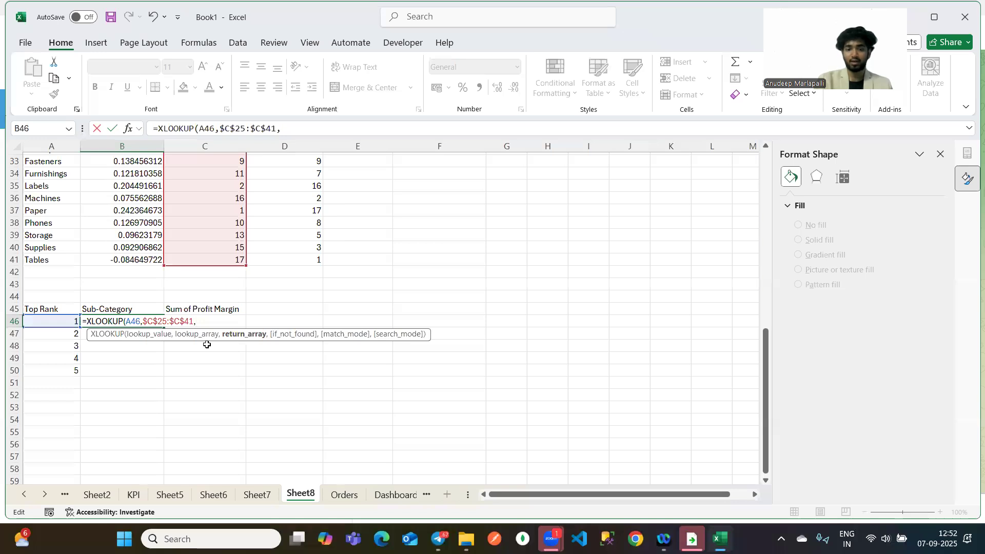
Add the Sub-Category names $A$25:$A$41 as the absolute return array of the XLOOKUP formula in B46.
scroll(206, 345, "up", 3)
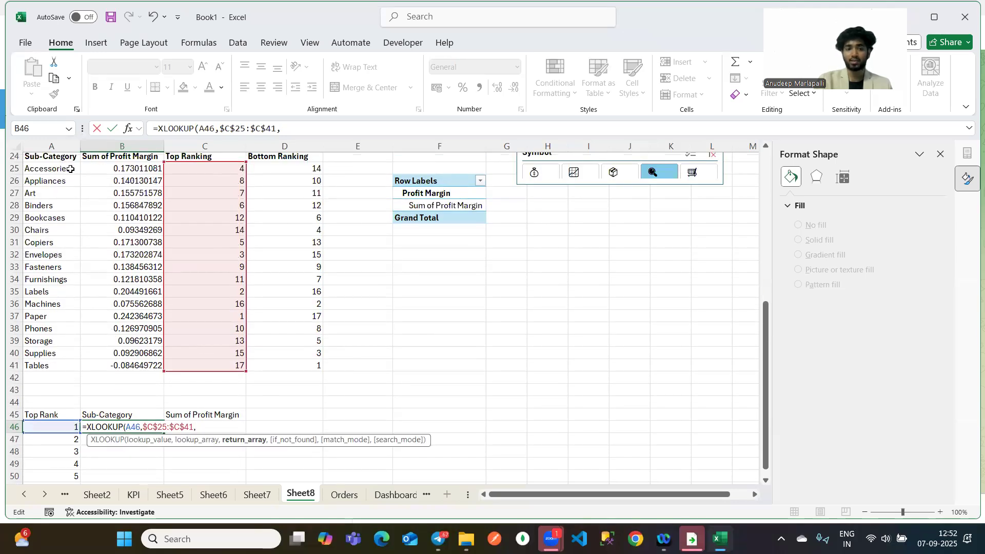
left_click_drag(66, 170, 64, 365)
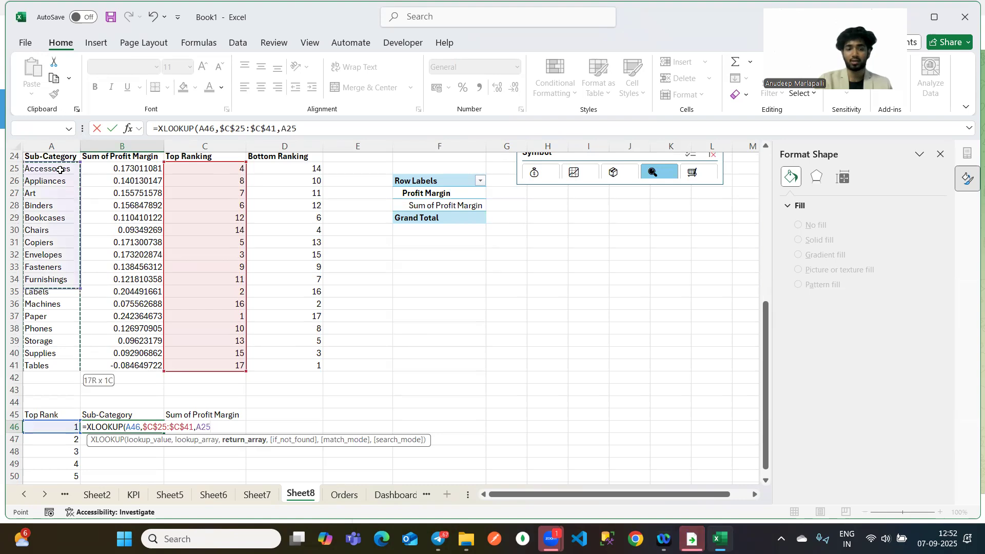
left_click(198, 427)
type("$")
key("Right")
type("$")
key("Right")
key("Right")
key("Right")
type("$")
key("Right")
type("$41")
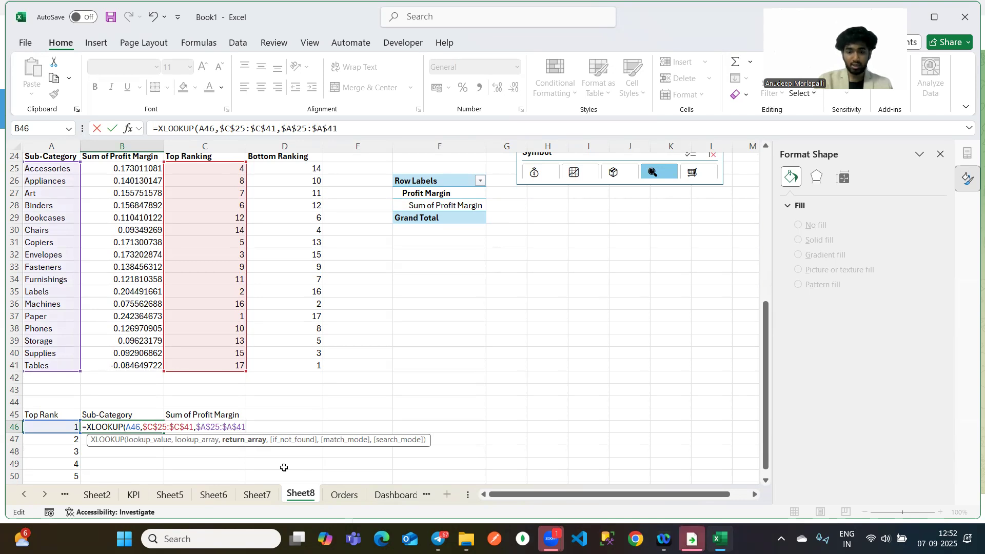
Add "NOT FOUND" as the if_not_found argument of the B46 XLOOKUP formula, leaving the function open without a closing bracket.
type(")")
scroll(284, 467, "down", 2)
type(",")
key("BackSpace")
key("BackSpace")
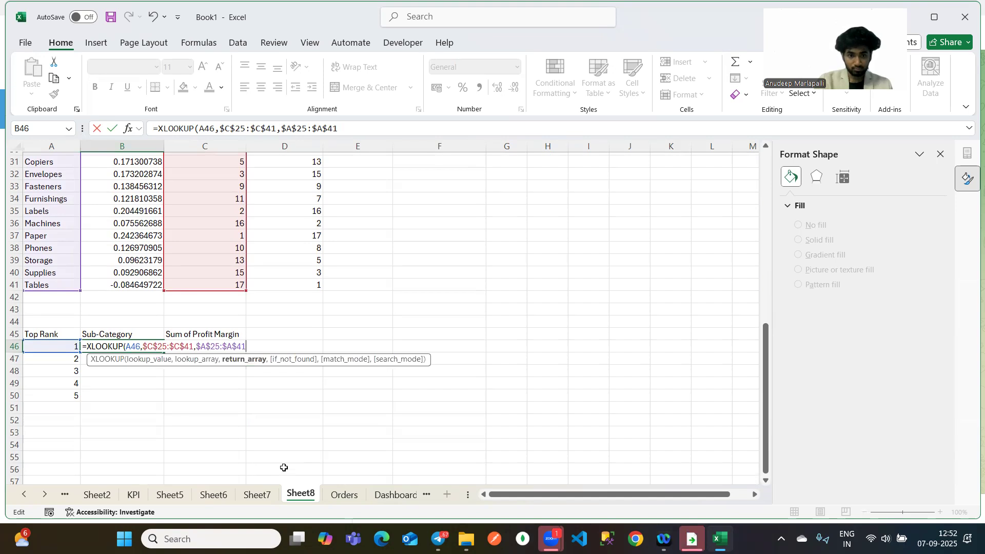
type(",\"NOT FOUND\")")
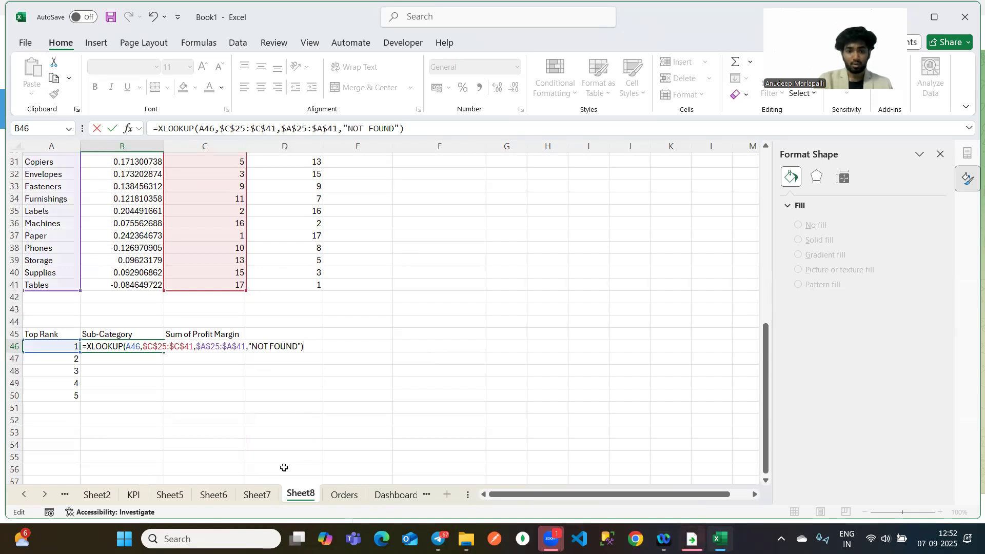
key("BackSpace")
scroll(284, 467, "up", 2)
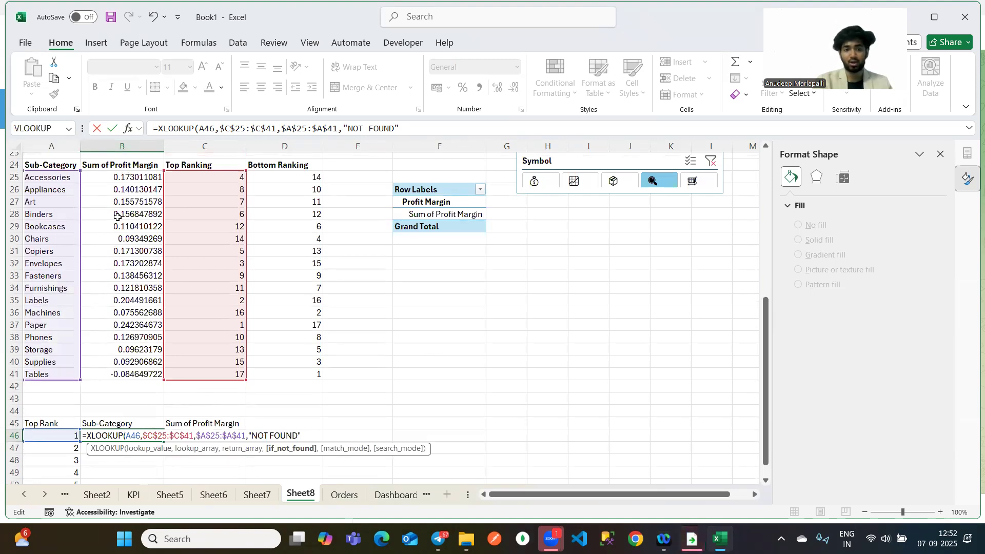
scroll(46, 405, "down", 1)
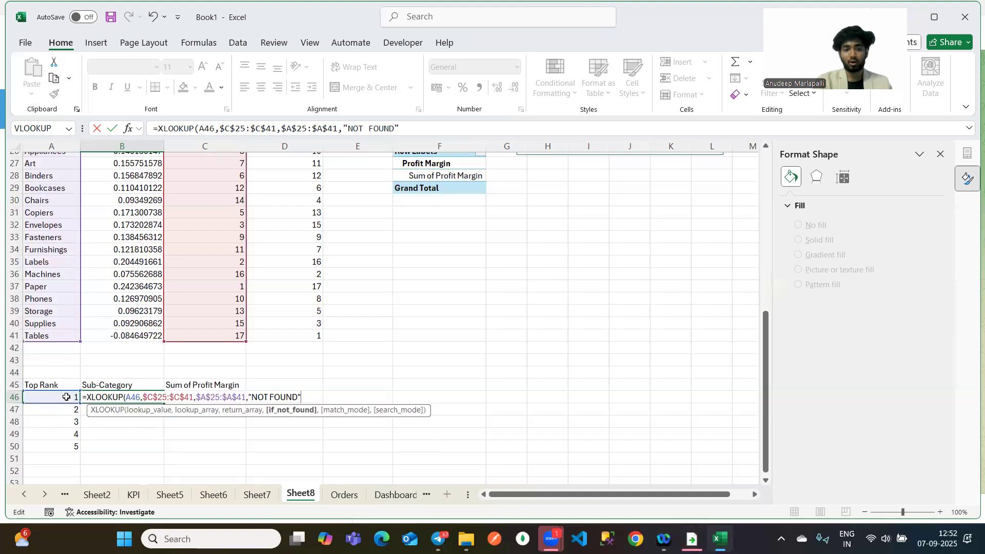
scroll(66, 397, "up", 2)
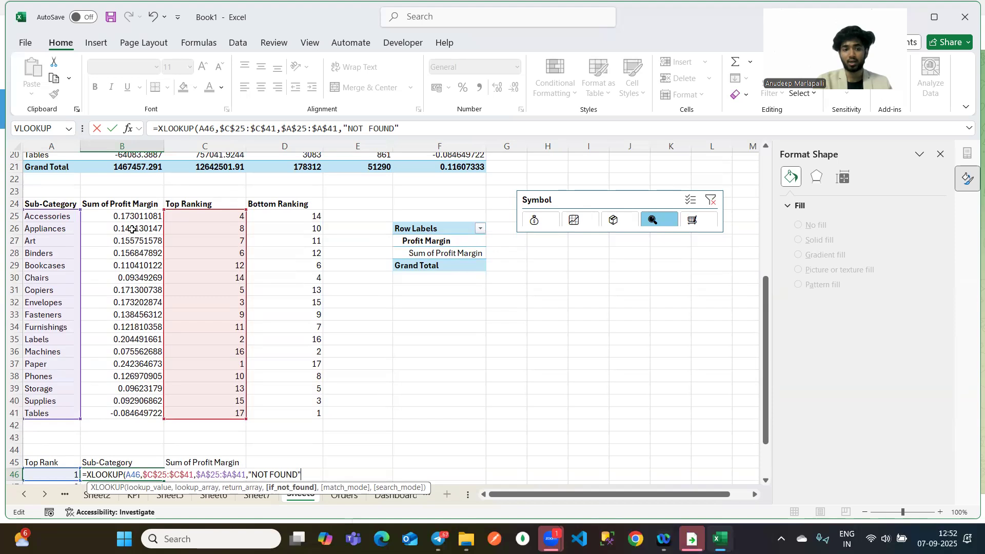
scroll(160, 231, "down", 2)
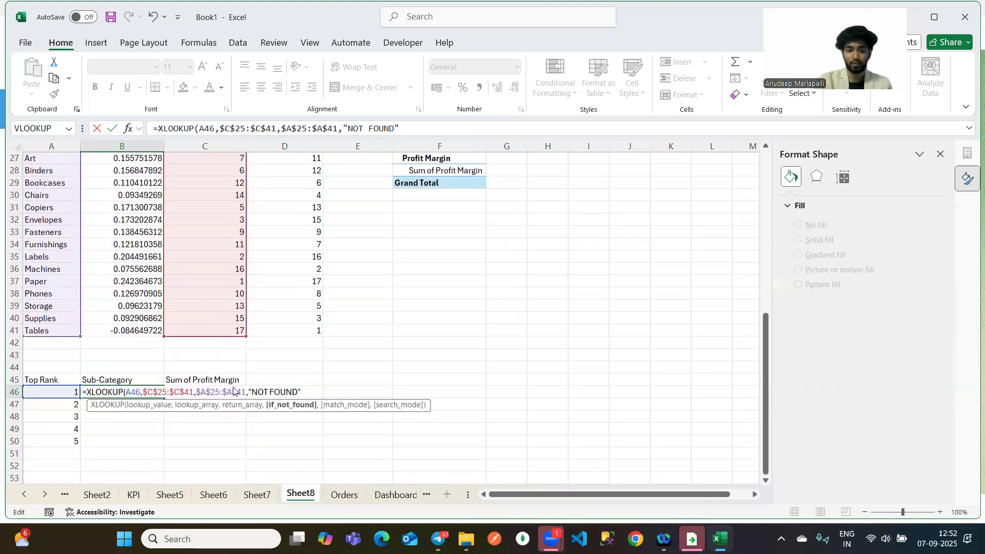
key("Left")
key("BackSpace")
key("BackSpace")
key("BackSpace")
key("BackSpace")
key("BackSpace")
key("BackSpace")
key("BackSpace")
key("BackSpace")
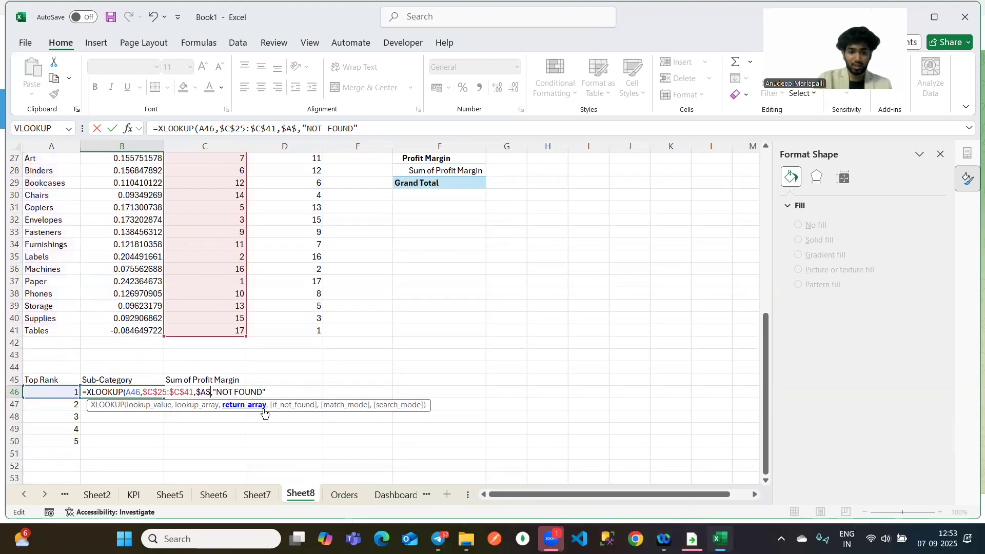
key("BackSpace")
key("BackSpace")
key("BackSpace")
key("BackSpace")
key("BackSpace")
key("BackSpace")
key("BackSpace")
key("BackSpace")
key("BackSpace")
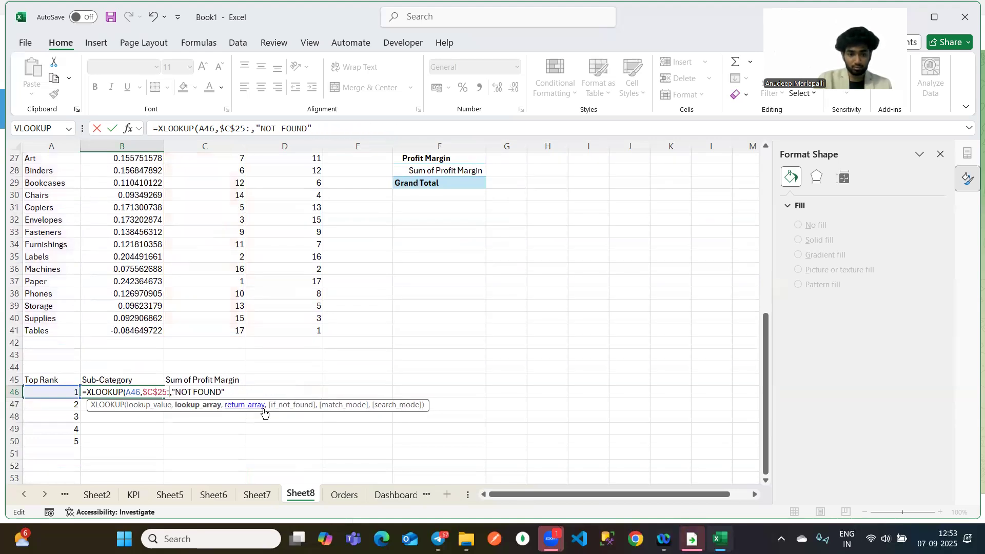
key("ctrl+z")
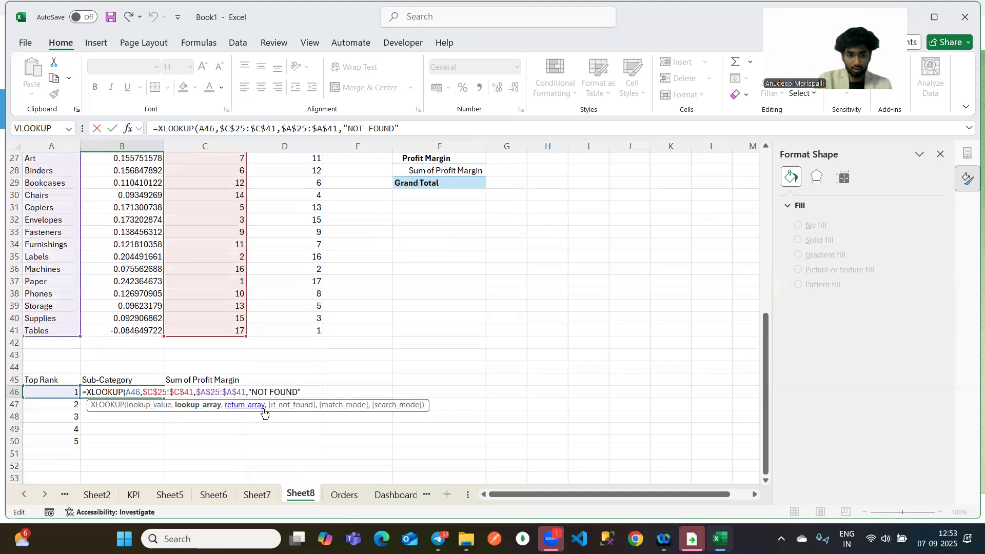
Replace the return array of the XLOOKUP formula in B46 with the range A25:B41.
left_click(246, 391)
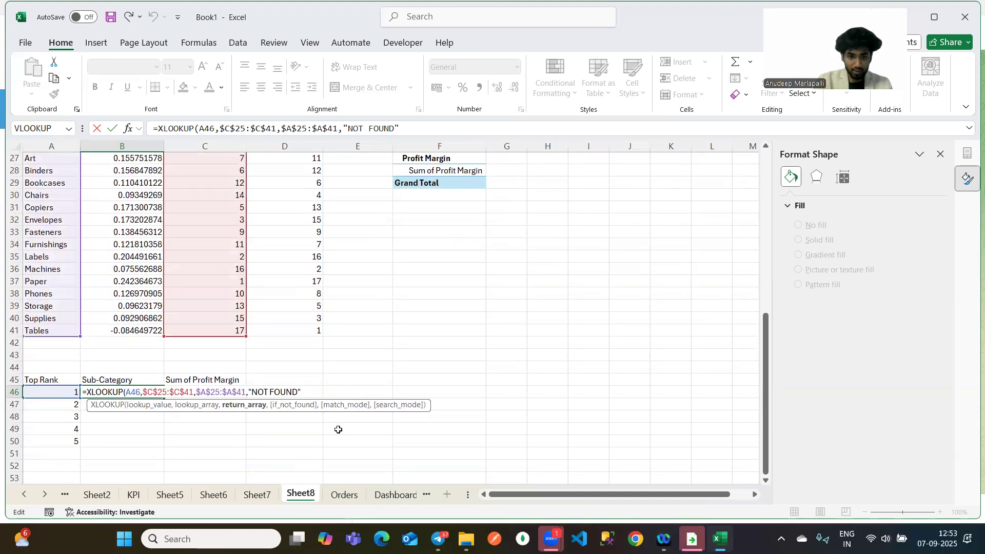
key("BackSpace")
key("BackSpace")
key("BackSpace")
key("BackSpace")
key("BackSpace")
key("BackSpace")
key("BackSpace")
key("BackSpace")
key("BackSpace")
key("BackSpace")
key("BackSpace")
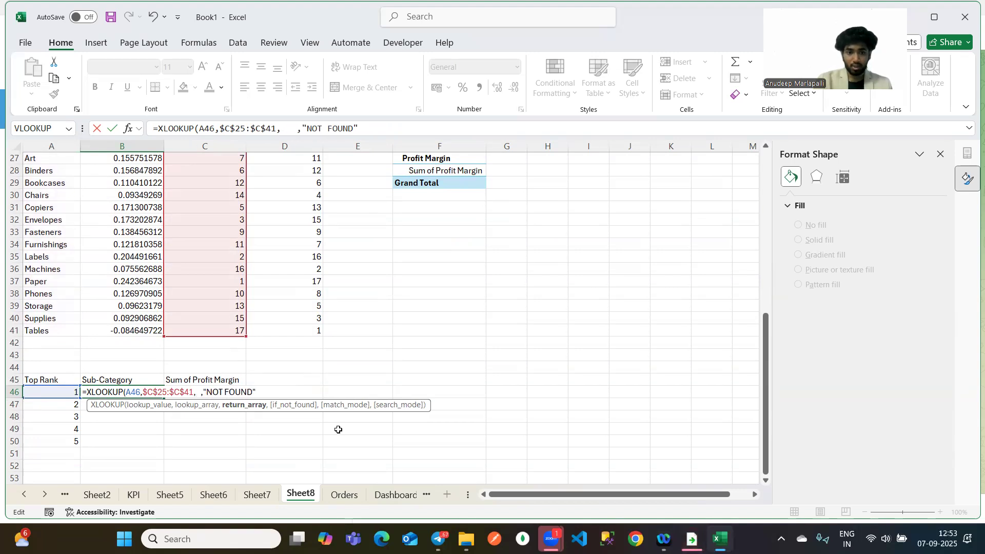
scroll(87, 239, "up", 3)
left_click_drag(43, 245, 120, 400)
left_click_drag(140, 446, 140, 440)
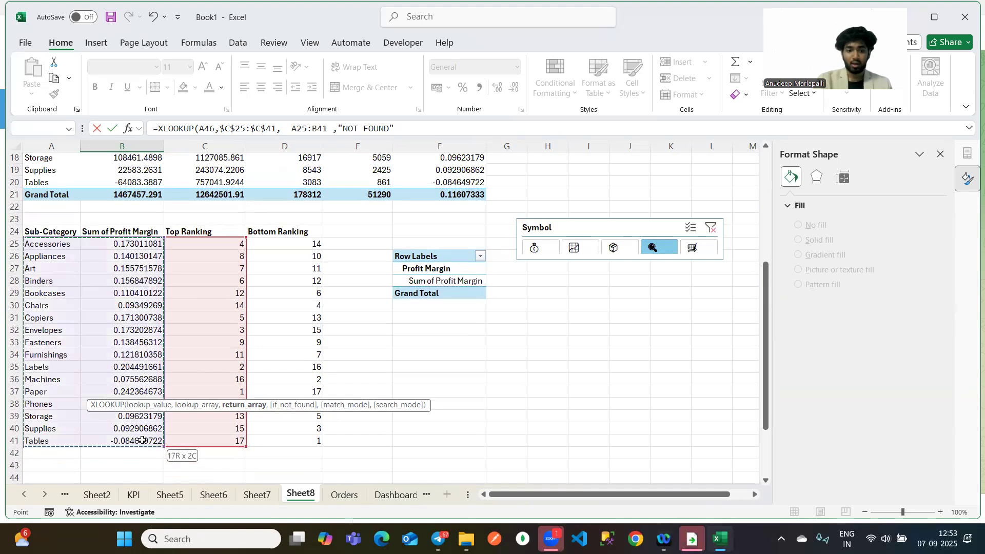
Lock the A25:B41 return range with dollar signs and close the XLOOKUP formula in B46.
scroll(226, 441, "down", 5)
key("F2")
type("$")
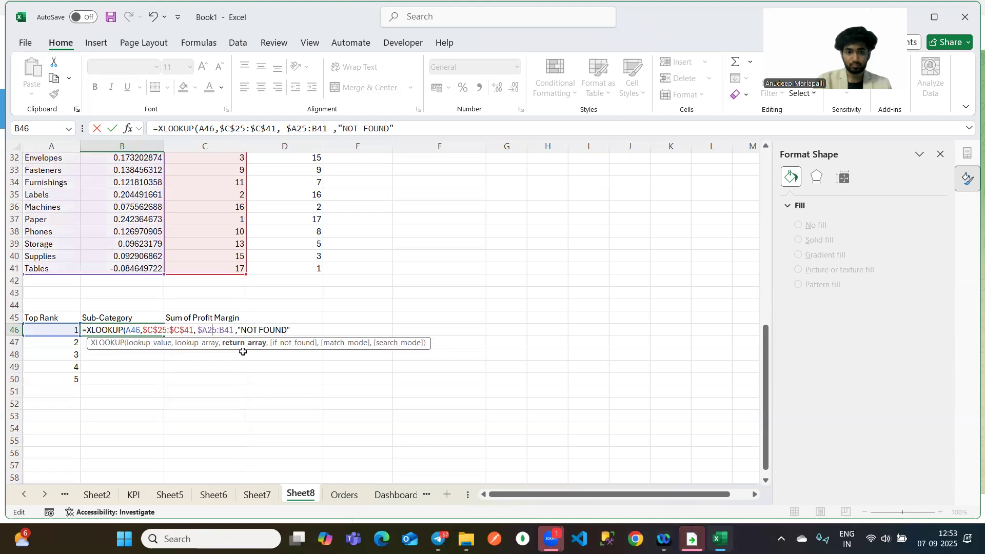
key("Right")
type("$")
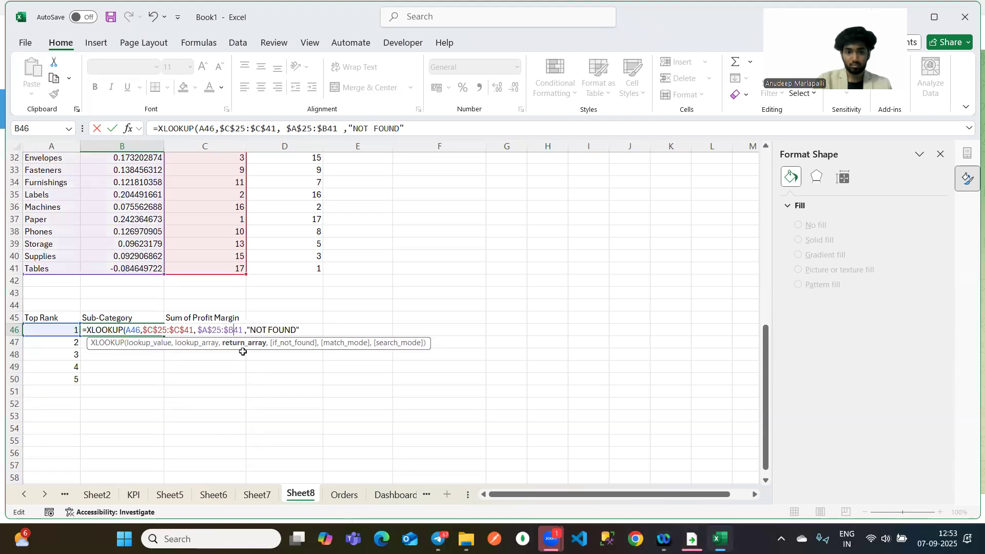
type(")")
key("Return")
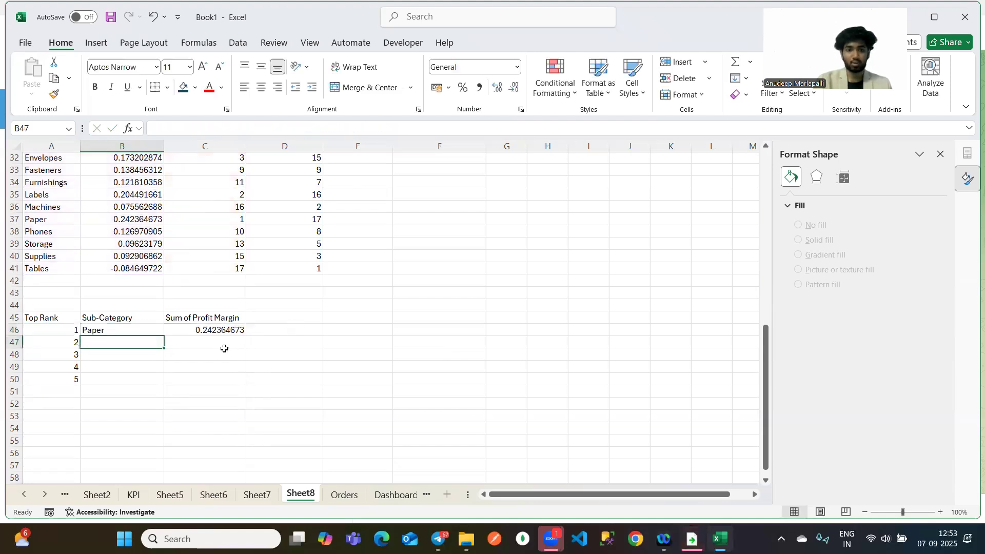
Fill the XLOOKUP formula from B46 down to B50 for all five top ranks.
left_click(148, 326)
left_click_drag(162, 336, 164, 384)
left_click(333, 388)
Switch the Symbol slicer through profit, sales and quantity to check how the Top Rank table responds.
scroll(332, 387, "up", 6)
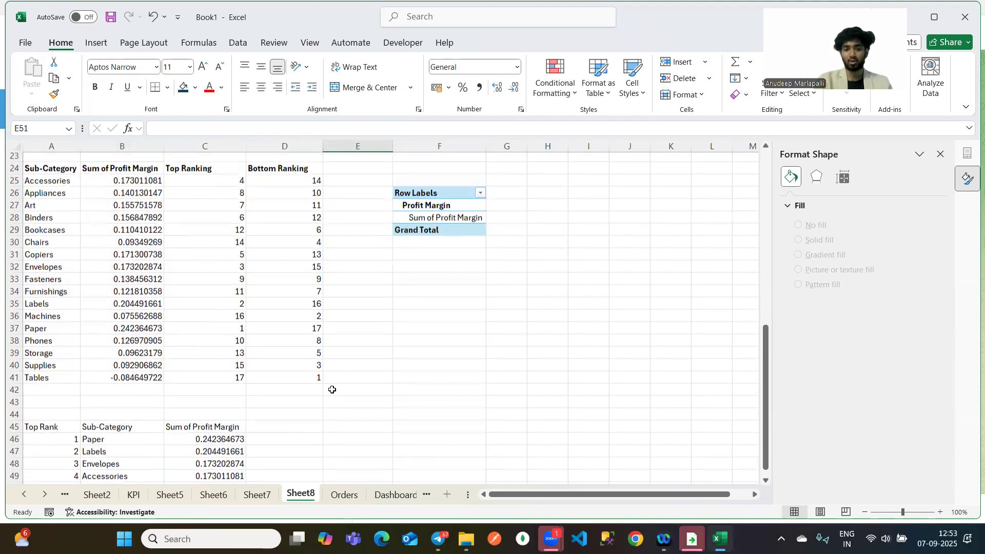
left_click(534, 281)
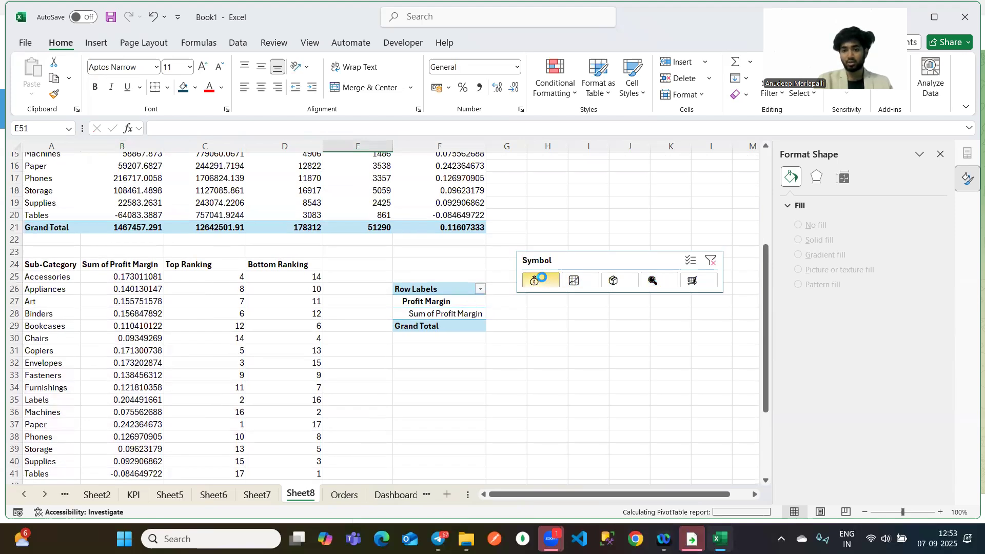
scroll(540, 279, "down", 8)
scroll(215, 256, "up", 6)
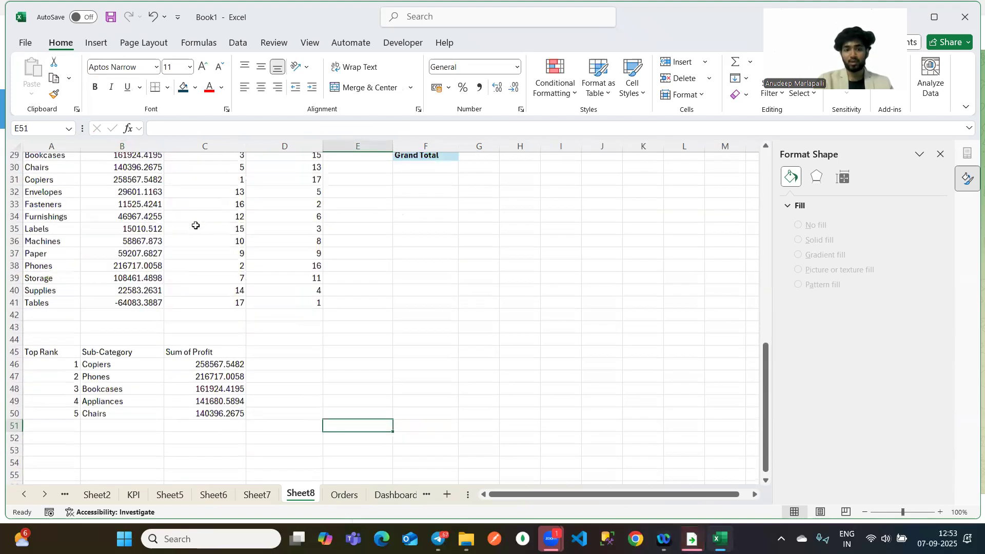
left_click(547, 239)
scroll(340, 318, "down", 6)
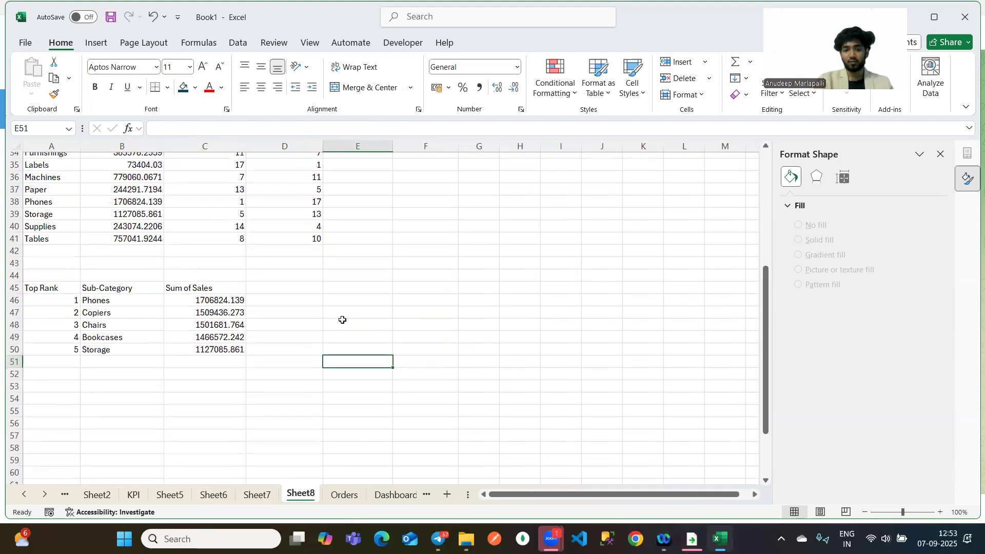
scroll(292, 232, "up", 8)
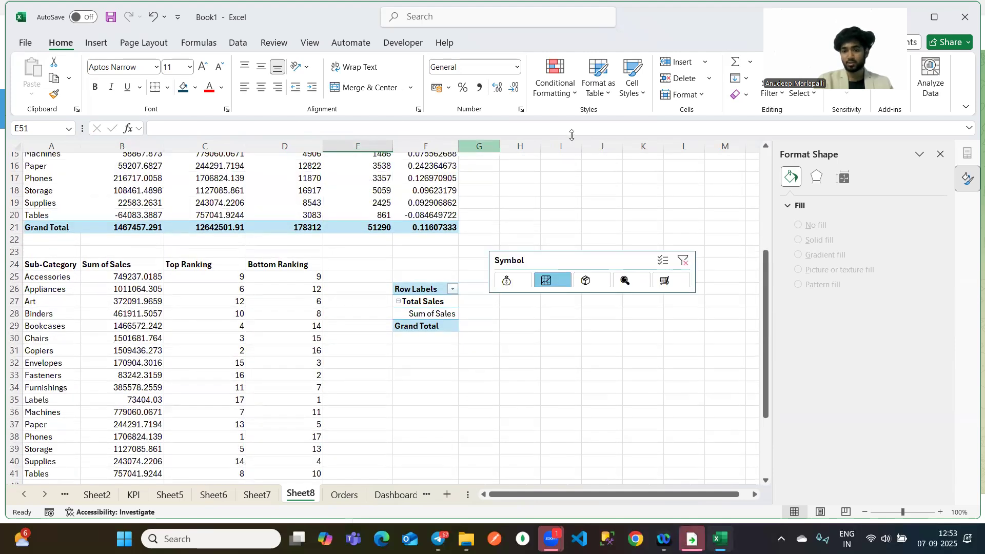
left_click(584, 280)
scroll(272, 340, "down", 9)
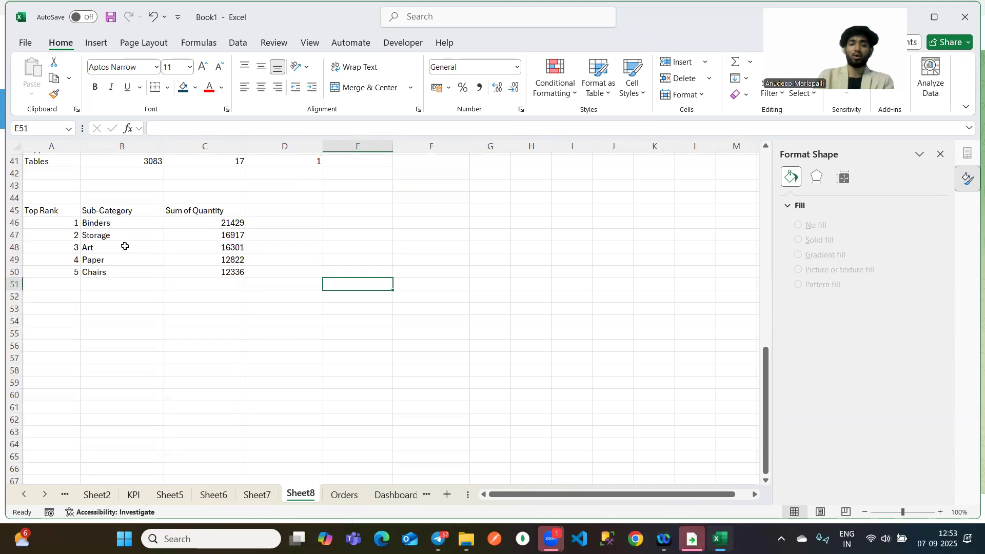
Enter the heading Bottom Rank in A54 with the ranks 1 to 5 below it in A55:A59.
left_click(47, 319)
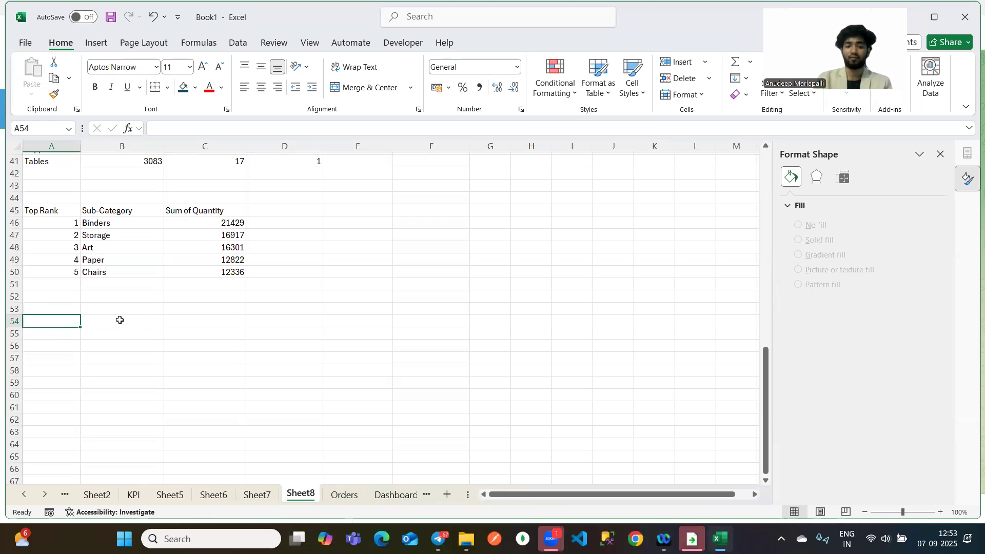
type("bOO")
key("BackSpace")
key("BackSpace")
key("BackSpace")
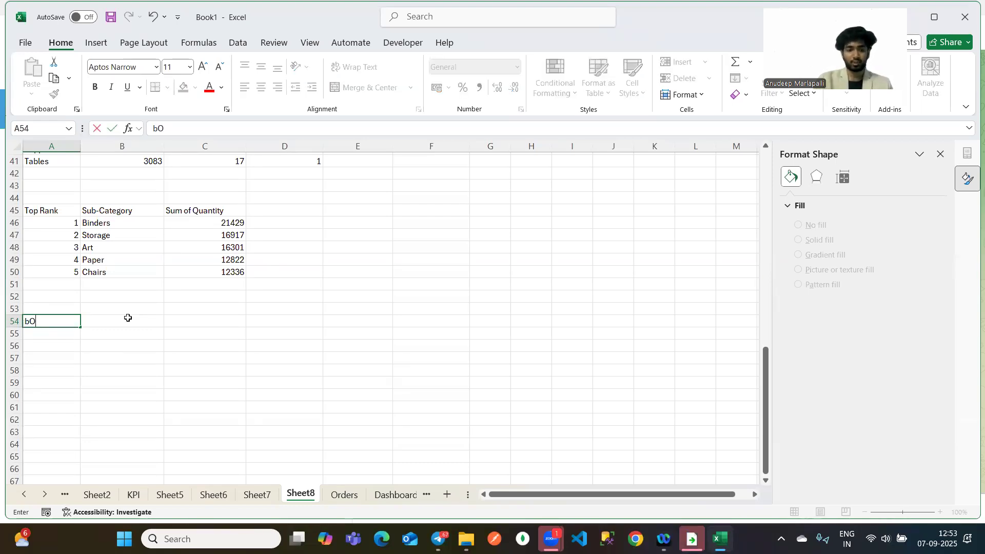
type("Bottom Rank")
key("Return")
type("1")
key("Return")
type("2")
key("Return")
type("3")
key("Return")
type("4 5")
key("Return")
Add the heading Sub-Category in B54 and link the C54 heading to the measure heading with =C45.
left_click(115, 319)
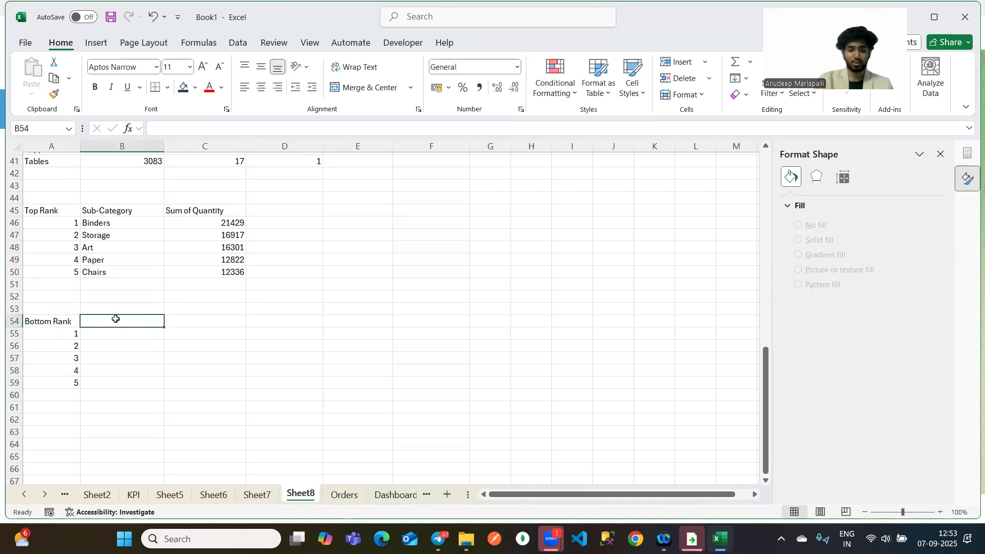
type("Sub*-")
key("BackSpace")
type("Category")
key("Tab")
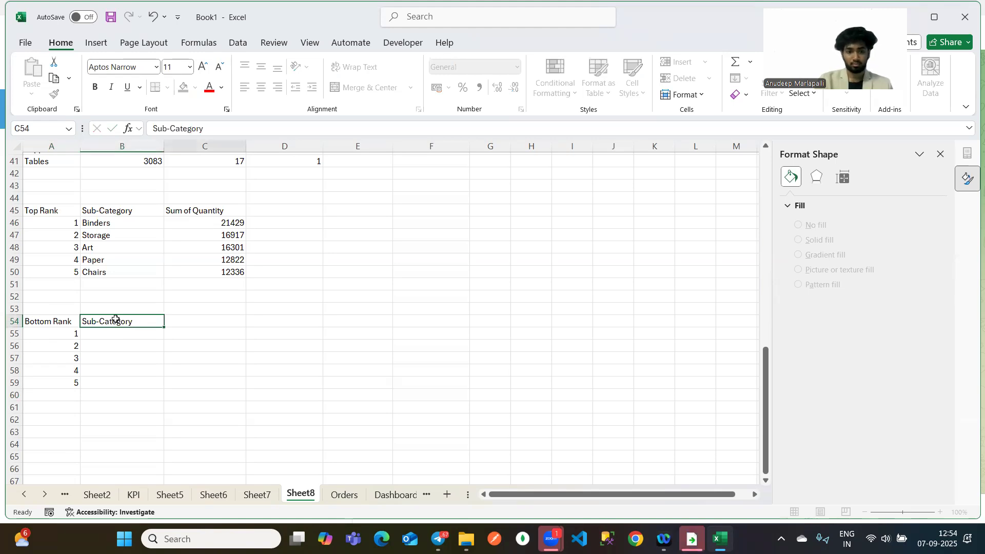
type("=")
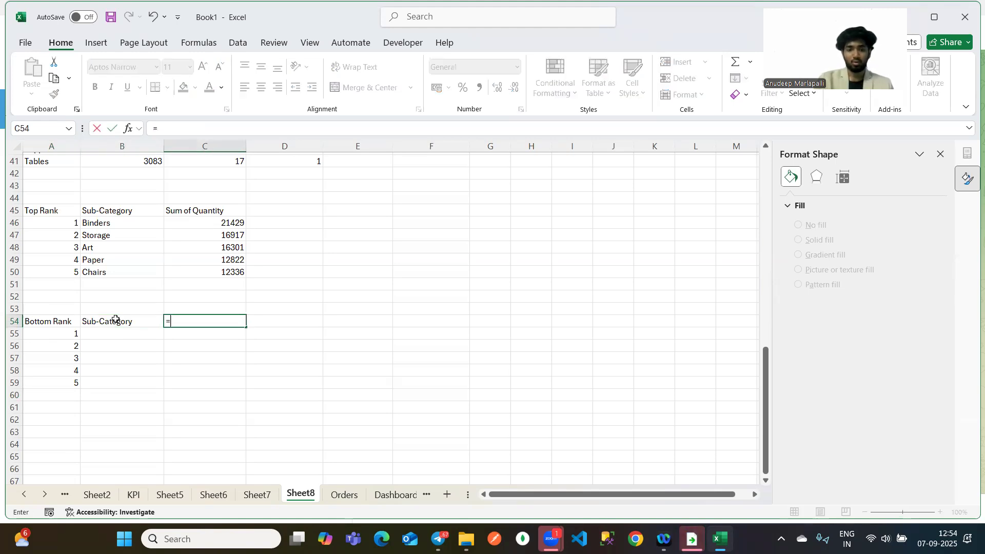
left_click(167, 209)
key("Return")
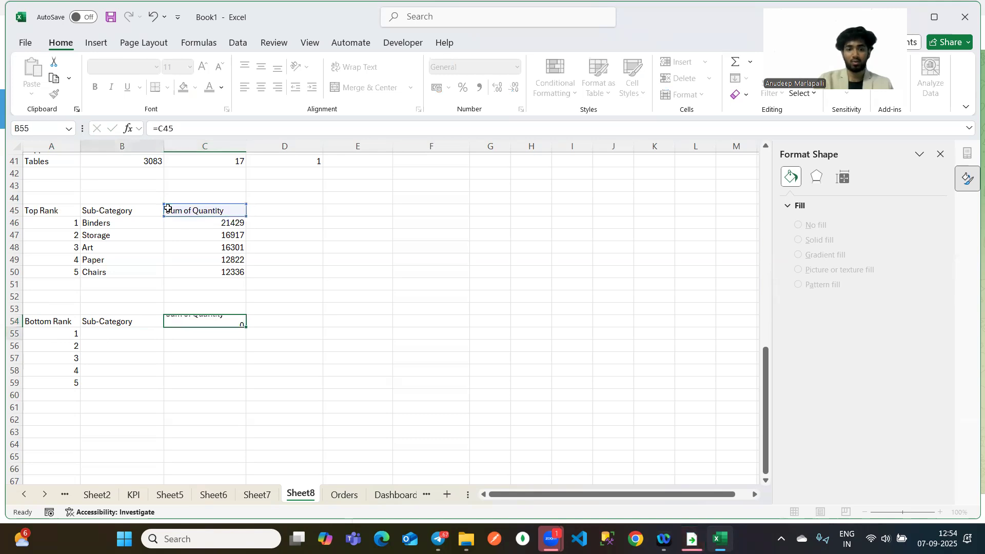
Begin an XLOOKUP formula in B55 with A55 as lookup value and Bottom Ranking cells D25:D41 as lookup array.
type("=X")
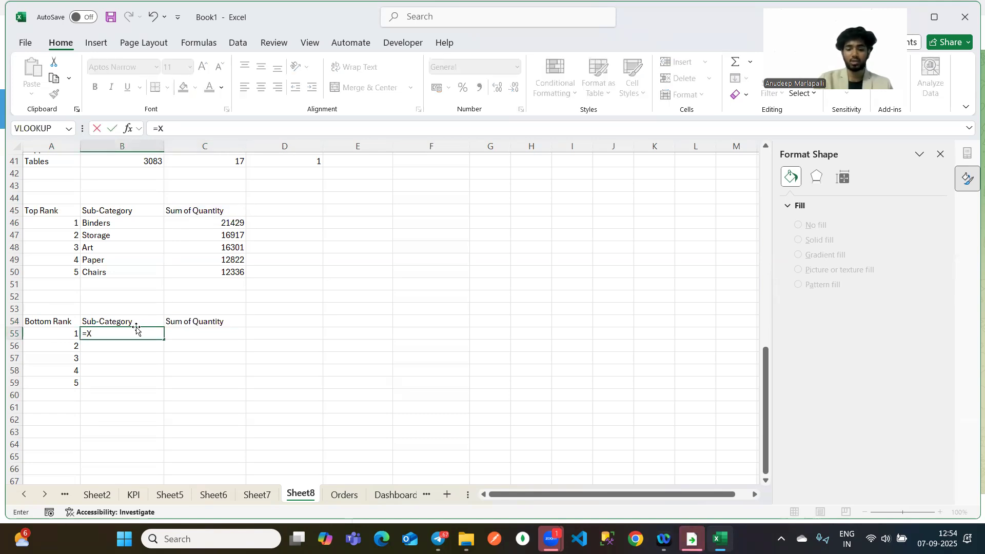
type("LOOKUP(")
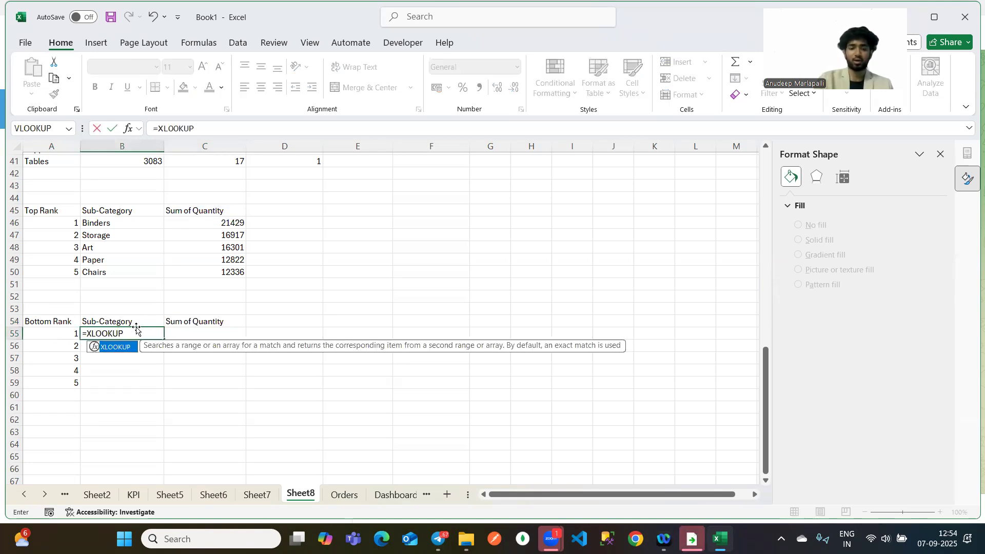
left_click(57, 334)
type(",")
scroll(238, 193, "up", 7)
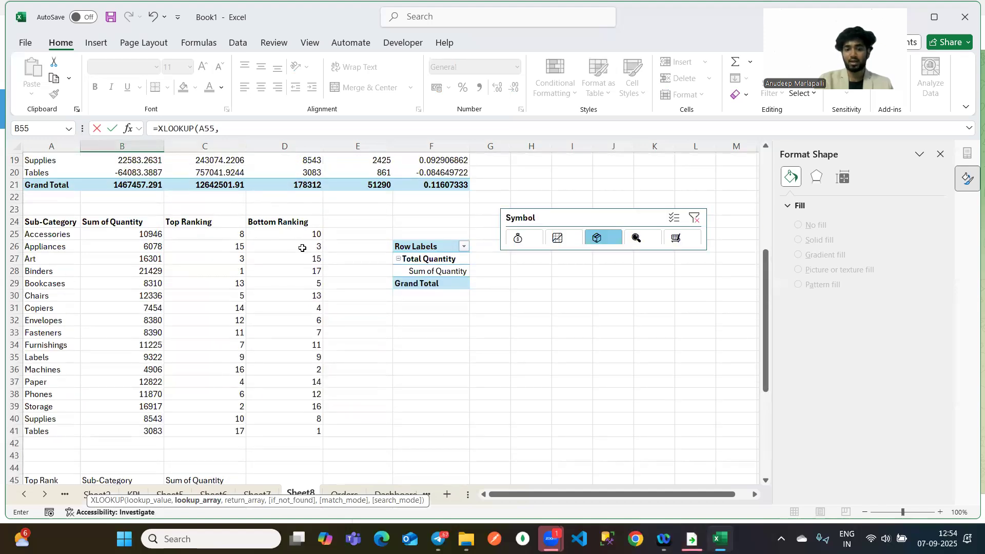
left_click(302, 233)
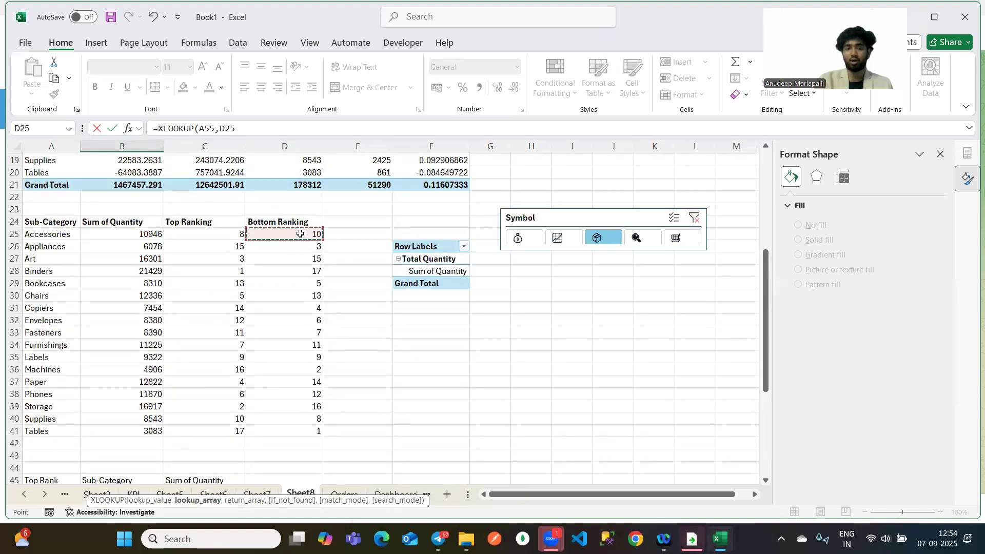
key("ctrl+shift+Down")
type(",")
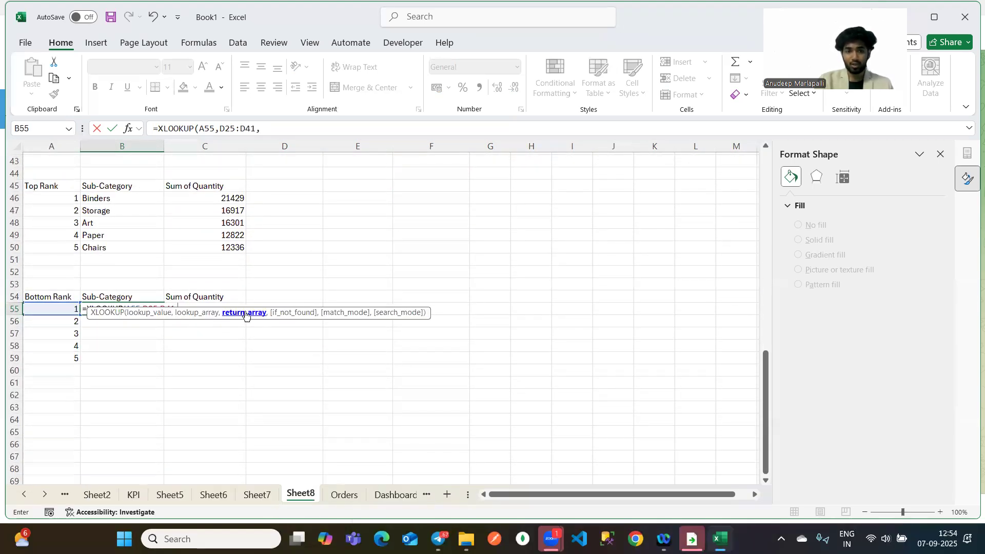
Set the sub-category and measure range A25:B41 as the return array of the B55 formula.
scroll(200, 293, "up", 4)
scroll(201, 294, "up", 3)
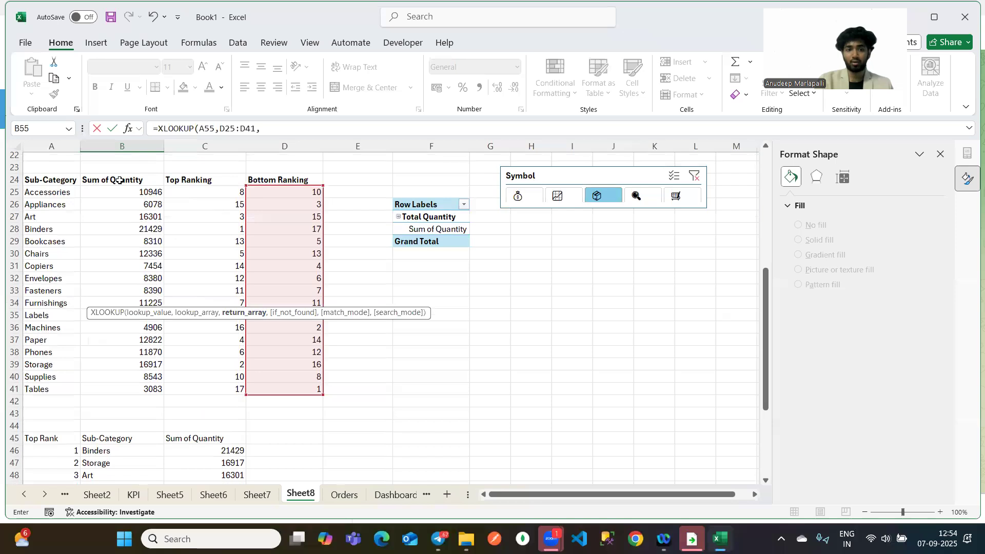
left_click_drag(42, 191, 149, 389)
scroll(251, 444, "down", 7)
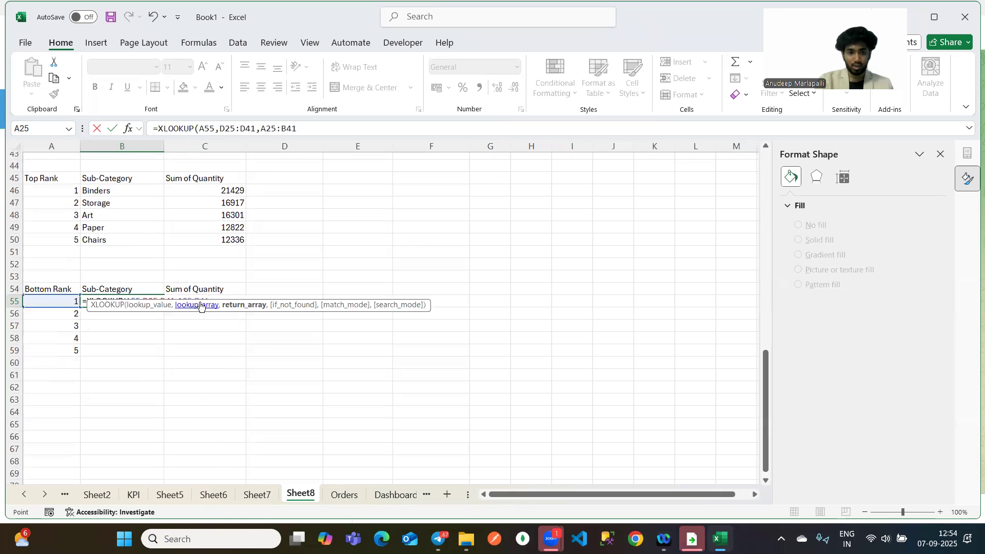
Make the B55 return array absolute as $A$25:$B$41, add "not found" as the fallback text and complete the formula.
left_click(151, 298)
left_click(179, 303)
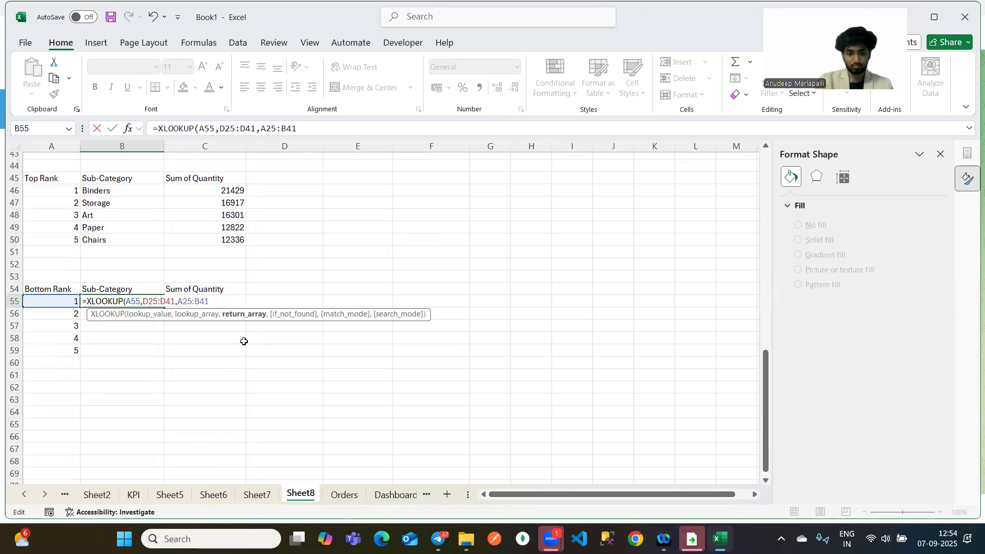
type("$")
key("Right")
type("$")
key("Right")
key("Right")
key("Right")
type("$")
key("Right")
type("$")
key("Right")
key("Right")
type(",\"not found\")")
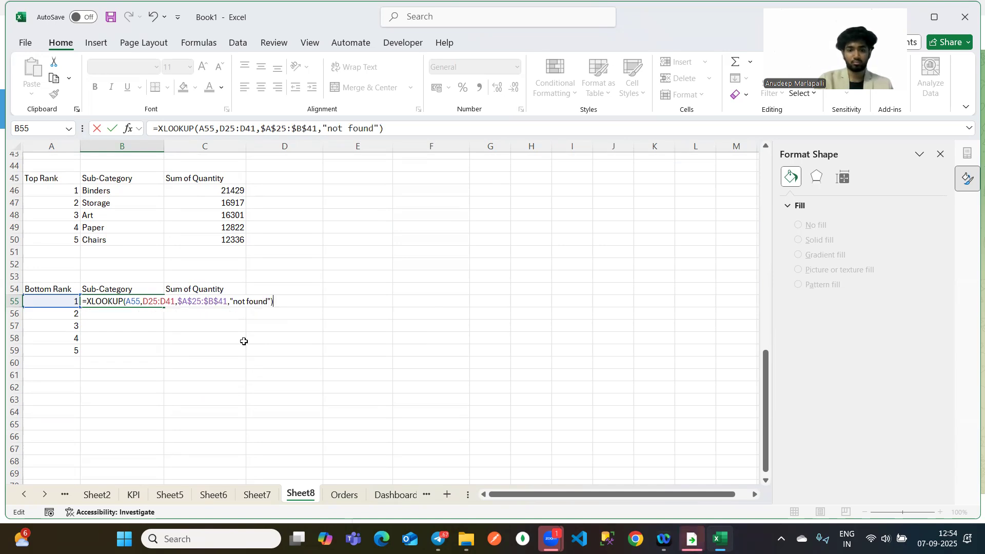
key("Return")
left_click(146, 304)
left_click_drag(146, 305, 147, 314)
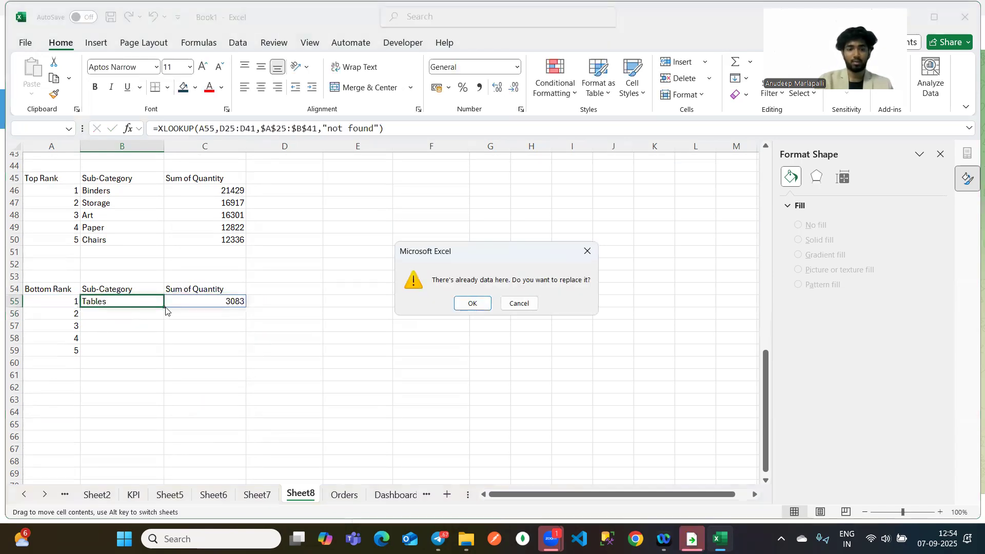
left_click(585, 251)
left_click(183, 350)
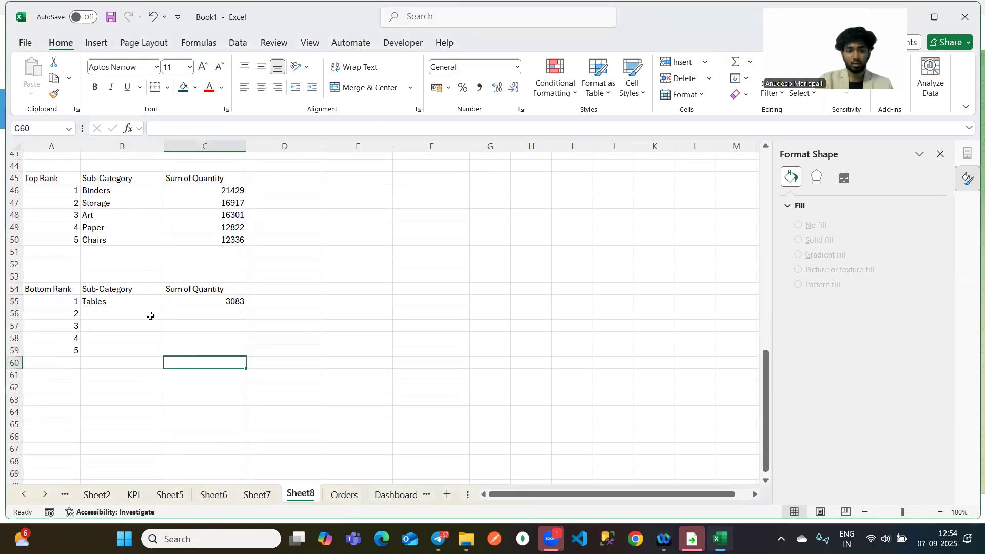
Fill the XLOOKUP formula from B55 down to B59 for all five bottom ranks.
left_click(143, 301)
left_click_drag(164, 307, 159, 354)
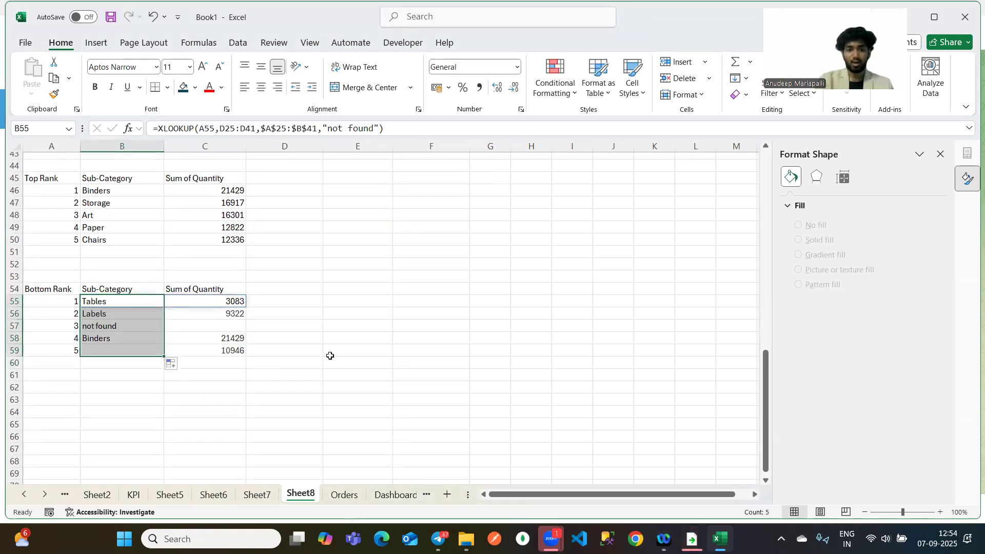
left_click(199, 327)
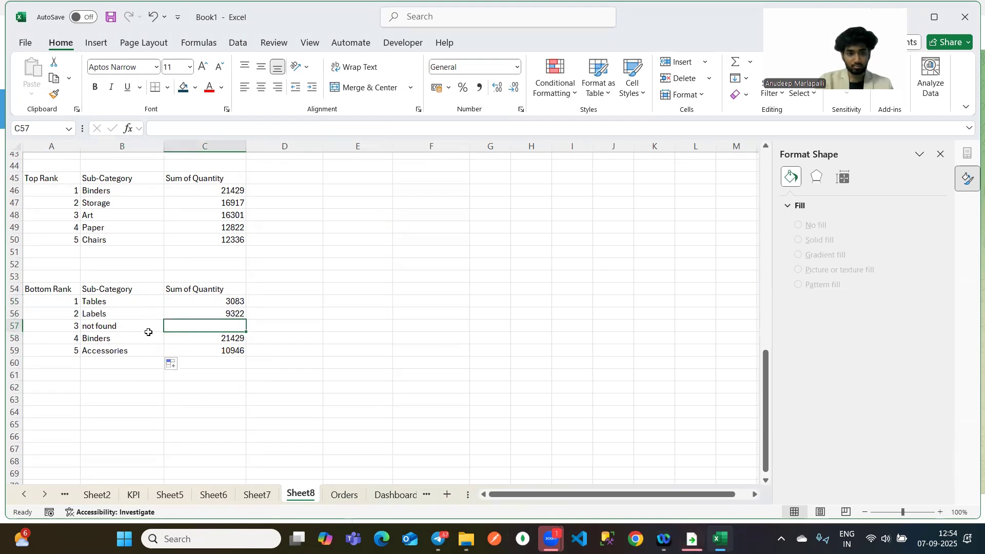
Switch the Symbol slicer to profit and check the Bottom Rank table.
scroll(186, 319, "up", 6)
scroll(466, 182, "up", 1)
left_click(519, 171)
scroll(341, 335, "down", 6)
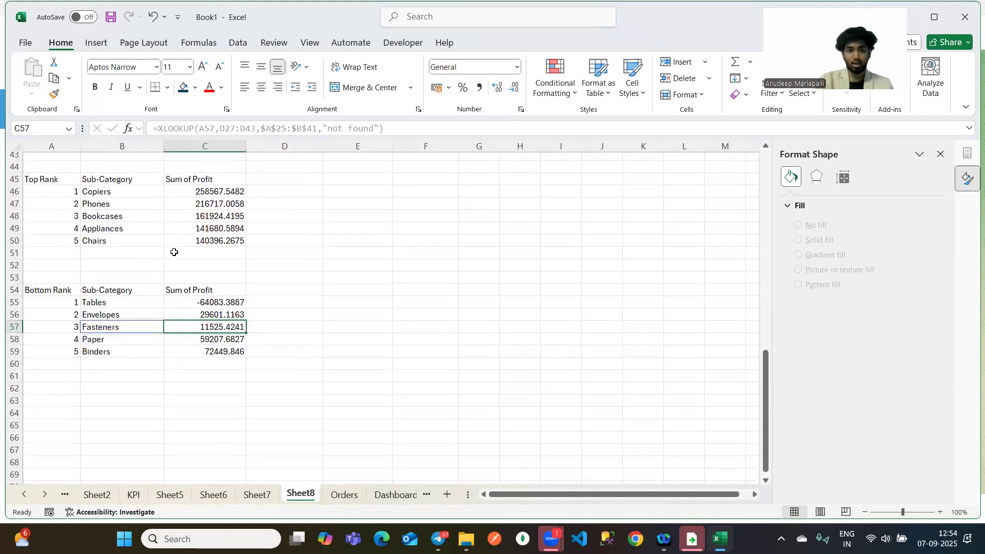
Review the sub-category ranking list and the Top Rank and Bottom Rank tables on Sheet8.
scroll(173, 253, "up", 2)
scroll(146, 269, "up", 3)
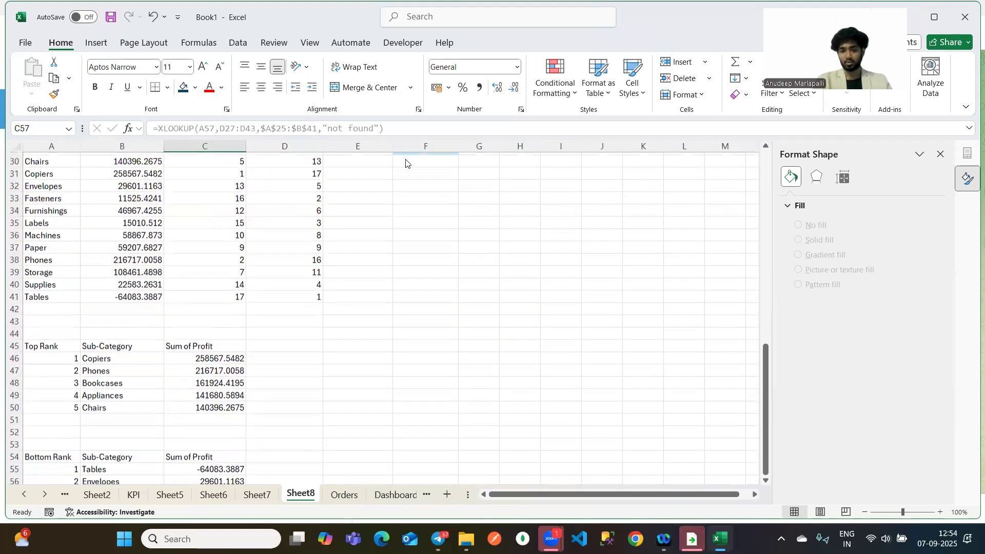
scroll(405, 163, "up", 3)
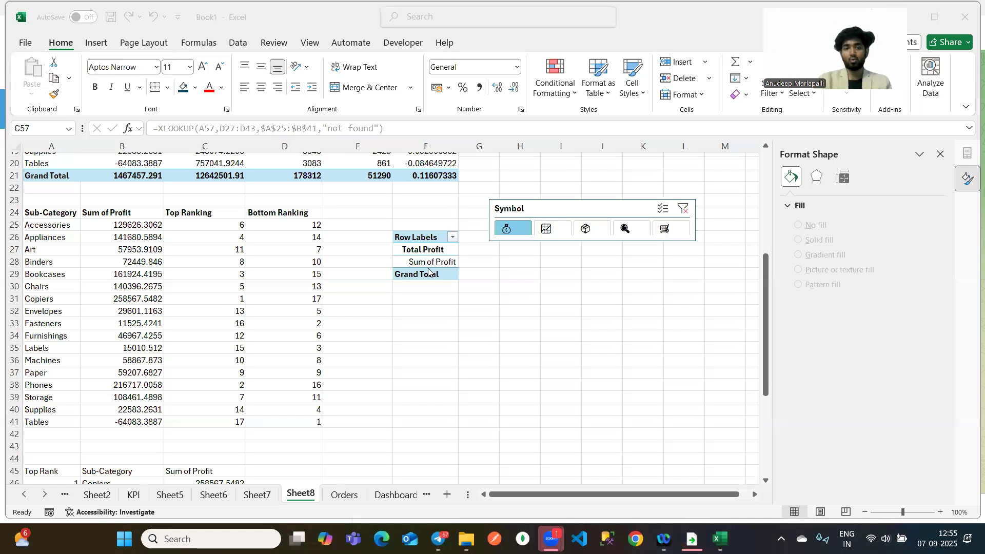
scroll(428, 272, "down", 11)
scroll(429, 272, "up", 3)
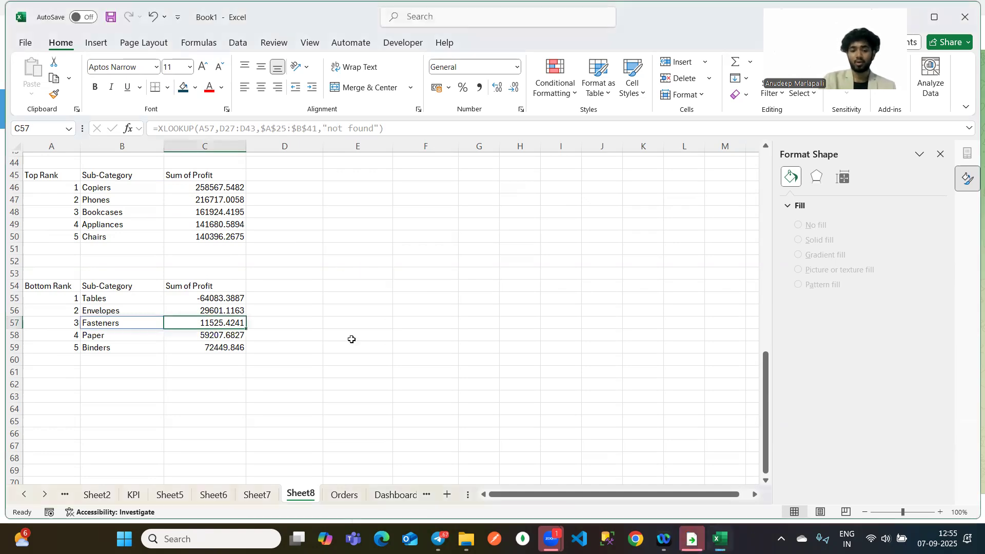
scroll(352, 339, "down", 6)
scroll(352, 339, "up", 8)
left_click(43, 230)
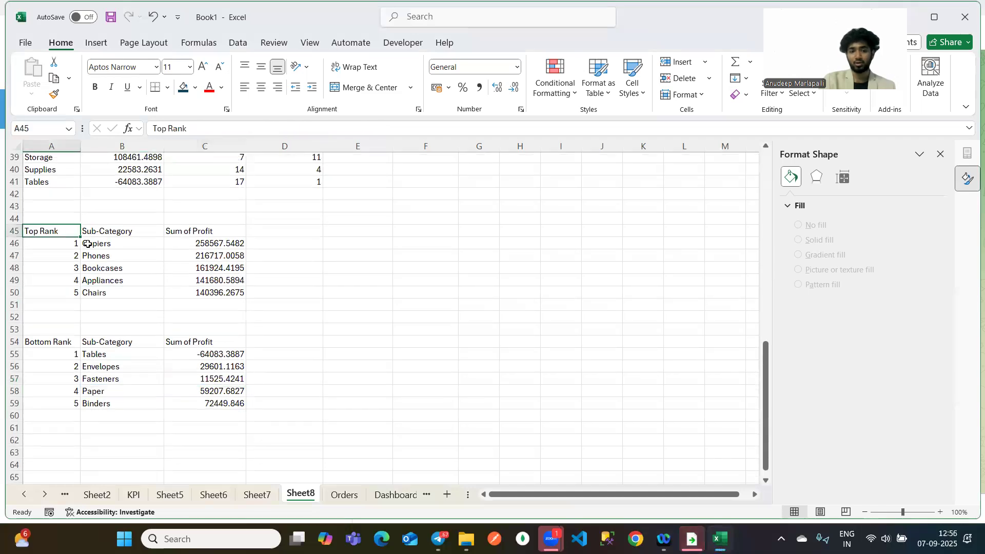
left_click_drag(87, 243, 242, 290)
left_click_drag(37, 343, 220, 401)
Insert a 3-D clustered column chart from the top-five range B45:C50 and apply the dark chart style with data labels.
left_click(105, 235)
left_click_drag(105, 236, 241, 292)
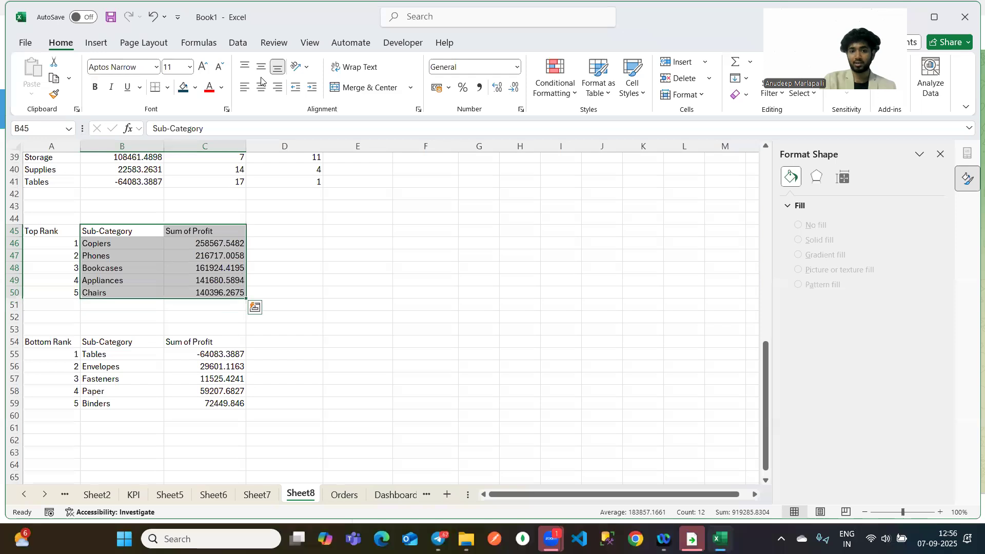
left_click(85, 50)
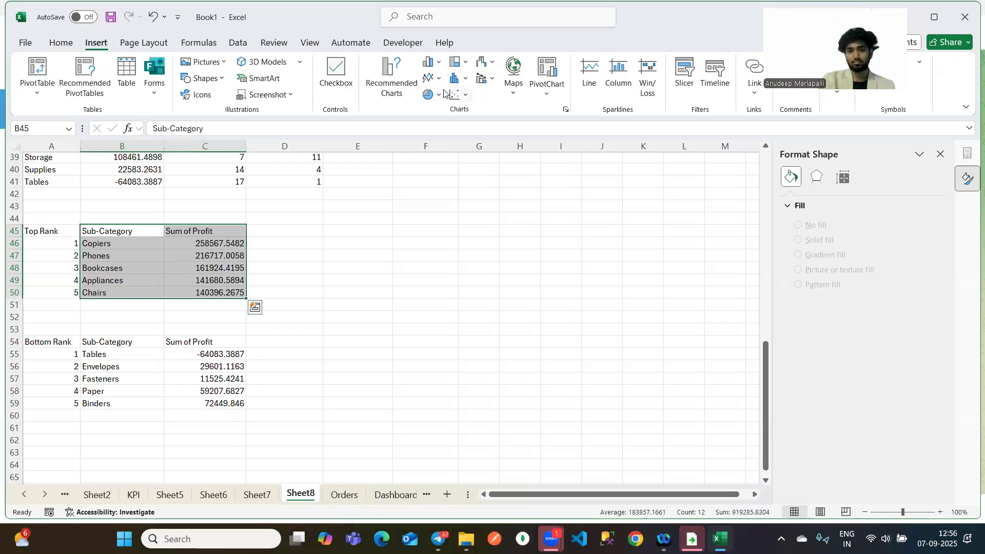
left_click(438, 62)
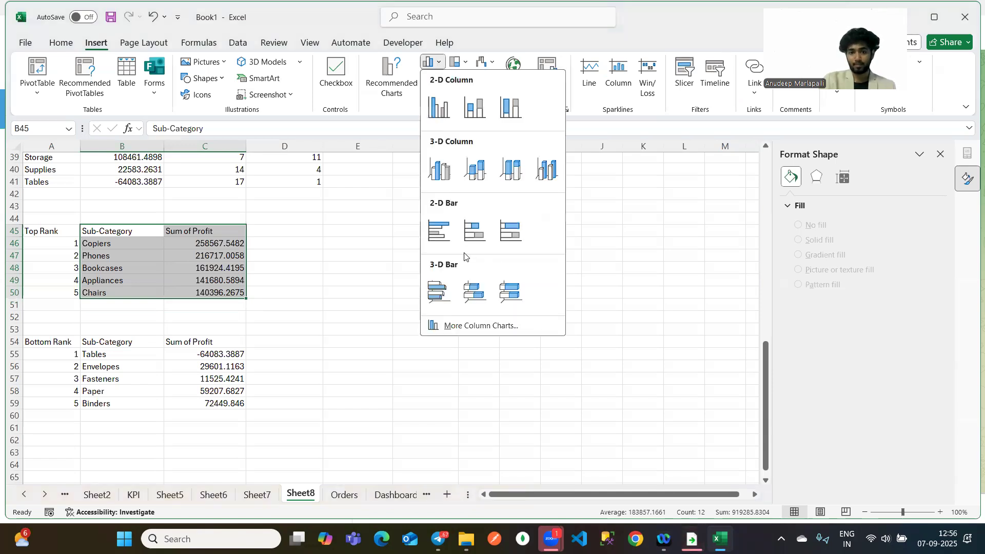
left_click(444, 184)
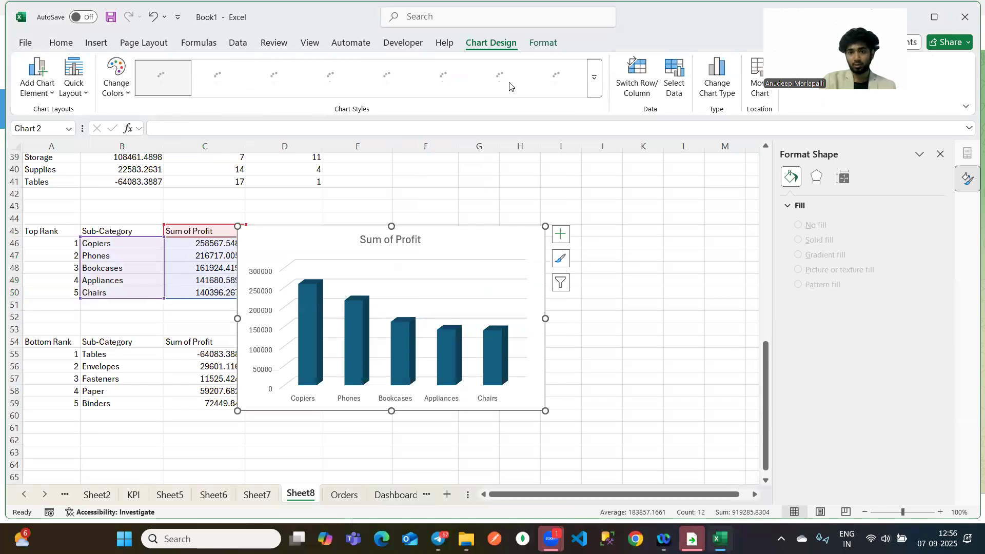
left_click(444, 77)
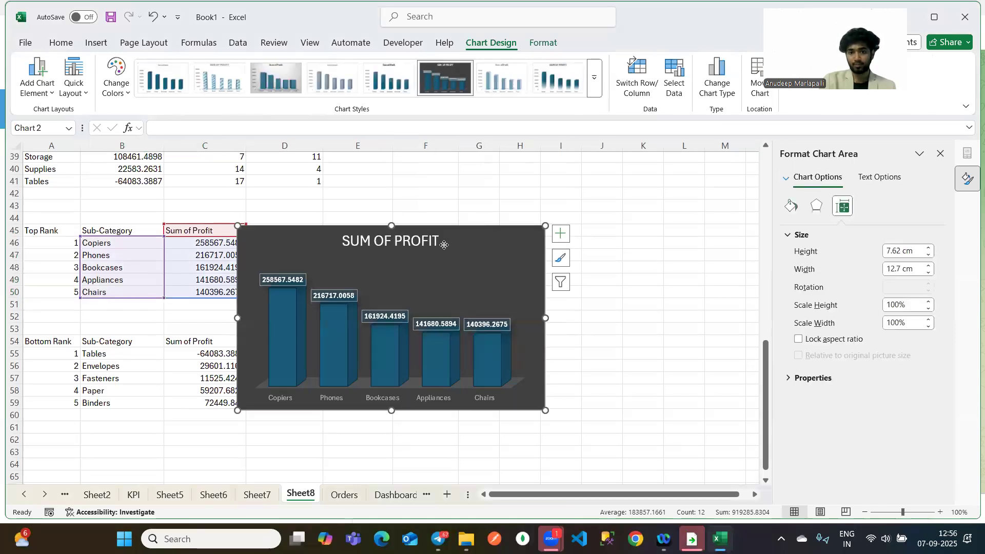
Move the top-five column chart from Sheet8 to the Dashboard sheet, placing it below the Category wise Profit Margin pie chart.
left_click_drag(466, 249, 585, 239)
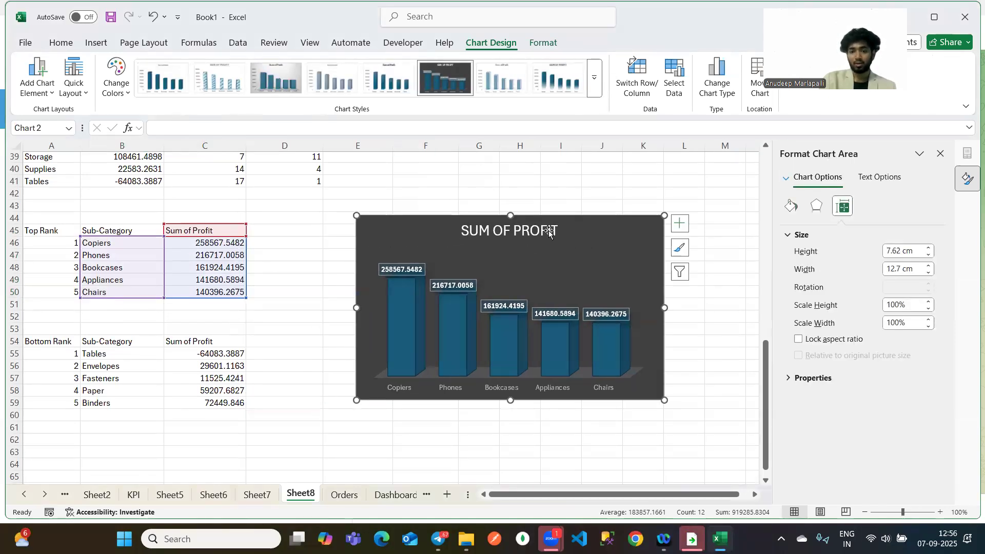
key("Delete")
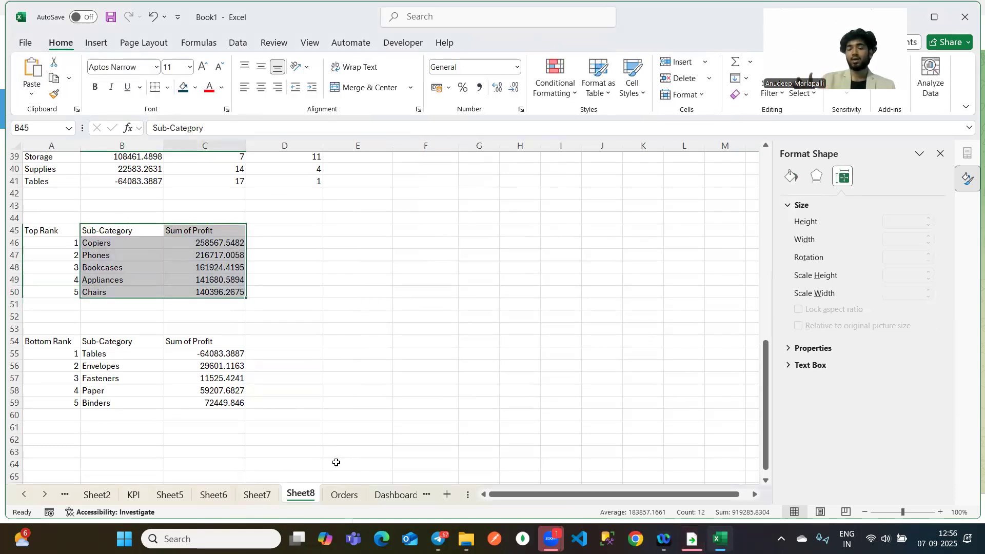
left_click(400, 495)
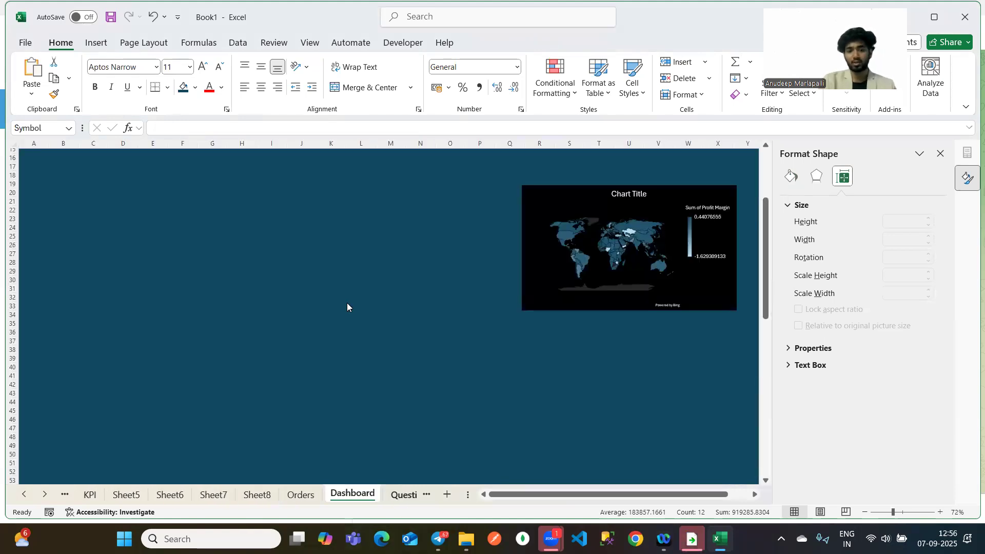
scroll(370, 349, "down", 2)
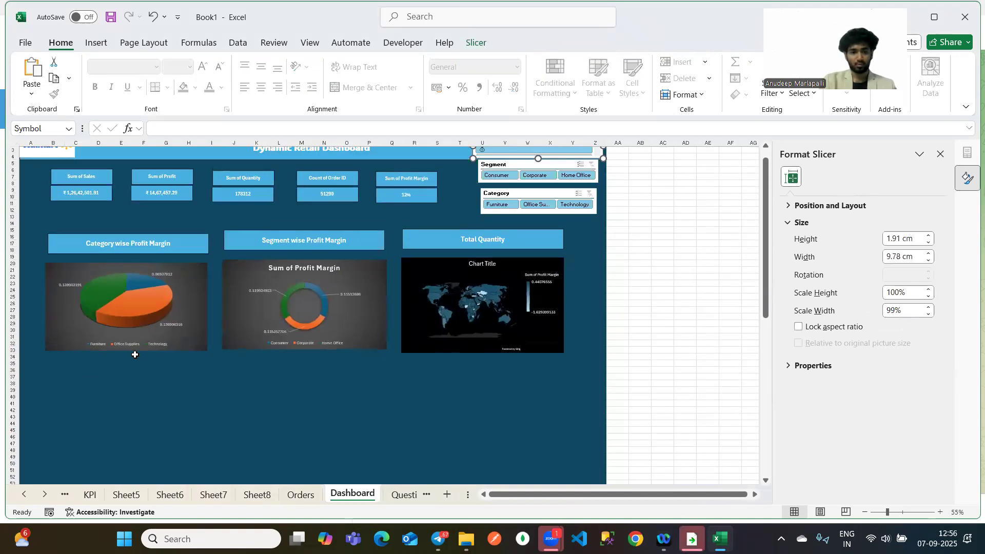
left_click(45, 378)
left_click(86, 412)
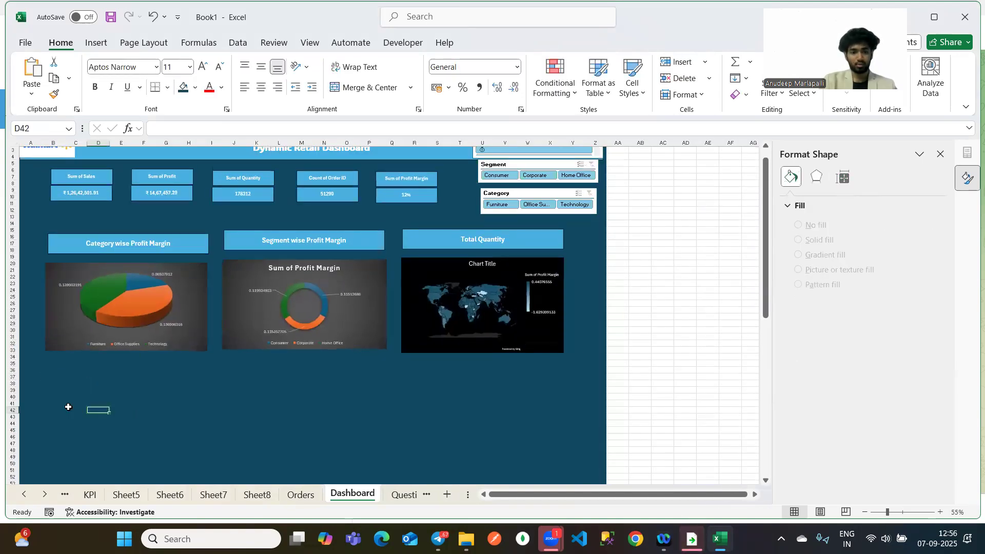
left_click(47, 391)
key("ctrl+v")
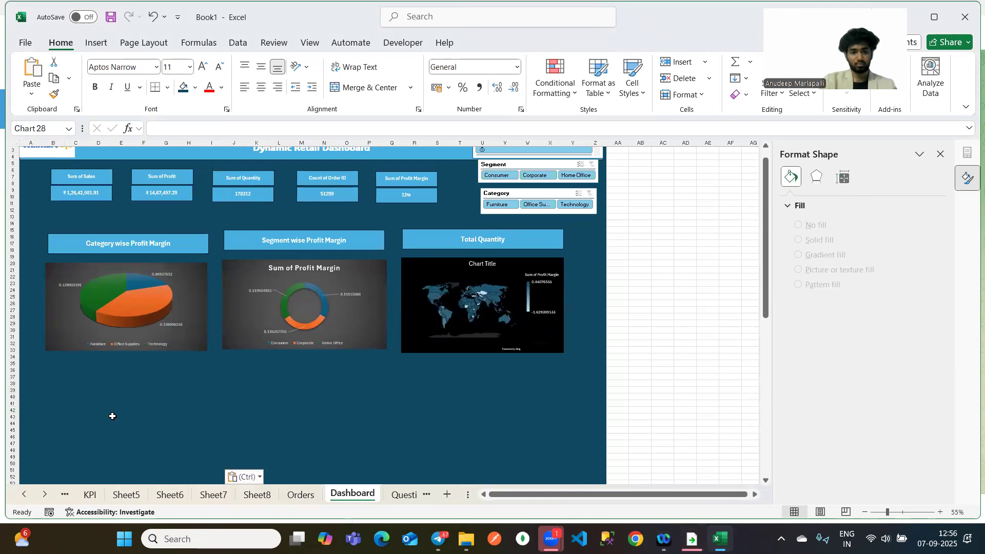
scroll(113, 418, "down", 4)
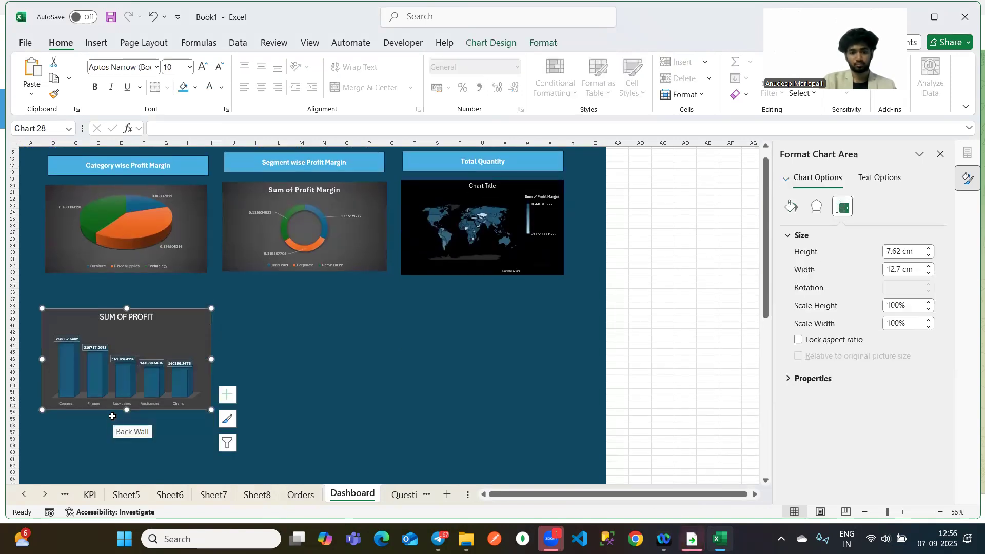
scroll(113, 418, "up", 5)
scroll(113, 418, "down", 2)
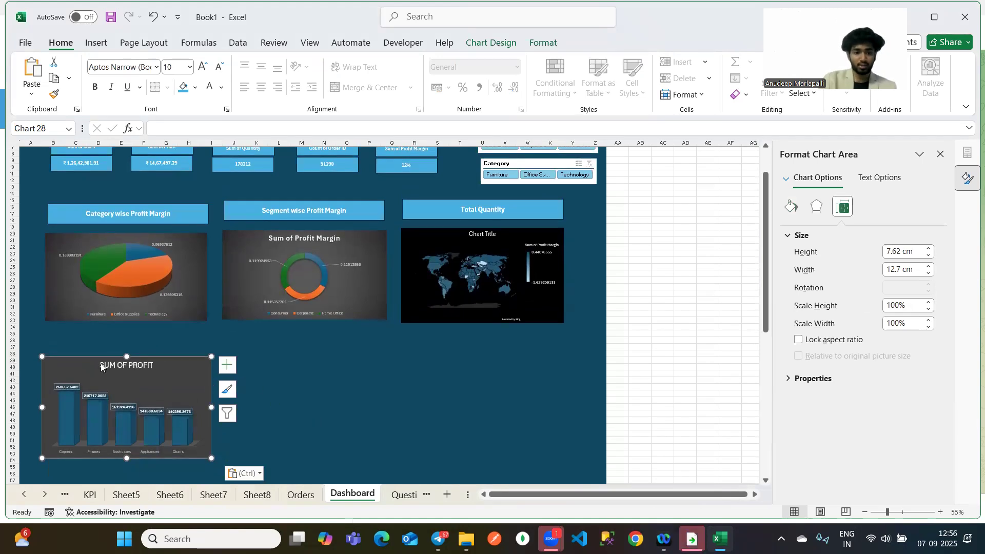
Remove the chart title from the column chart on the Dashboard.
left_click(227, 389)
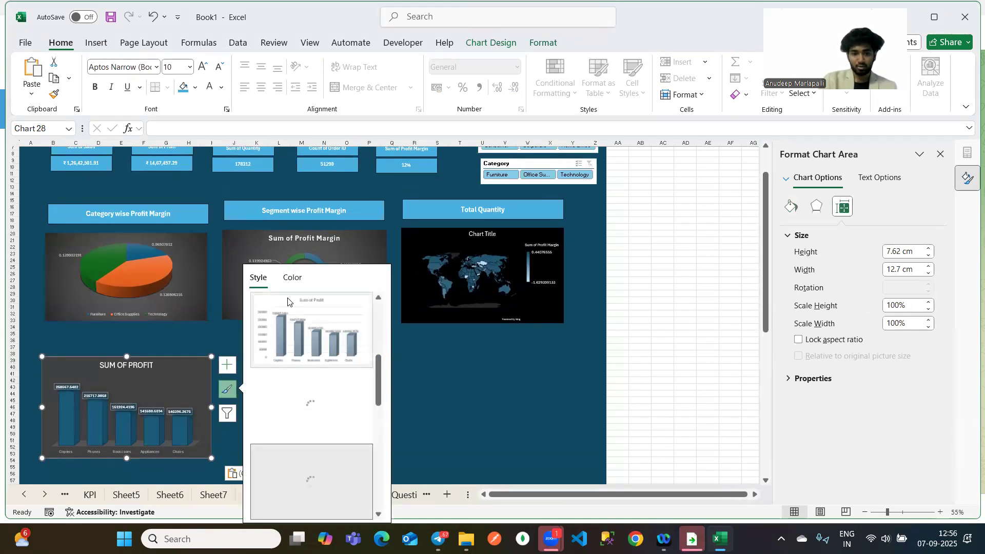
left_click(229, 375)
left_click(189, 386)
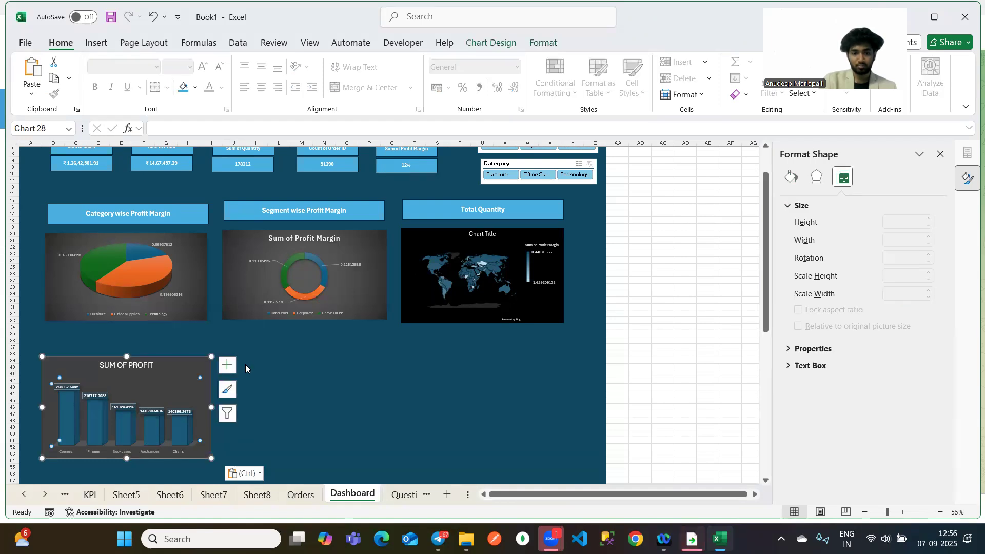
left_click(227, 365)
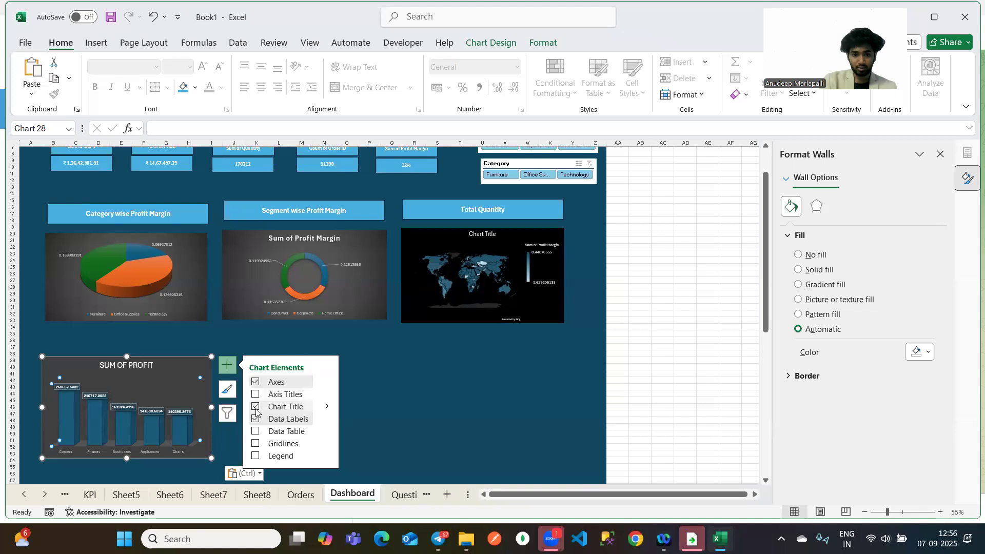
left_click(255, 408)
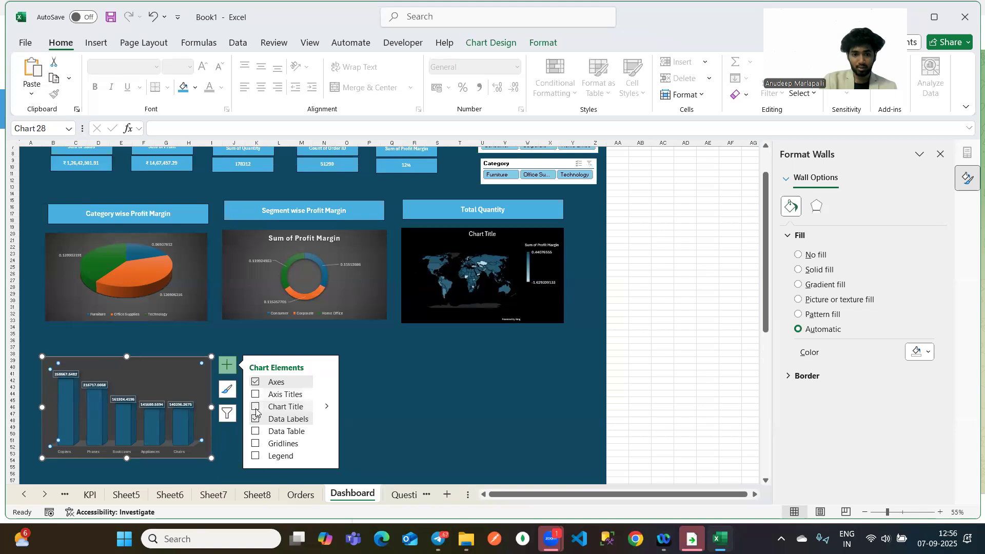
left_click(150, 367)
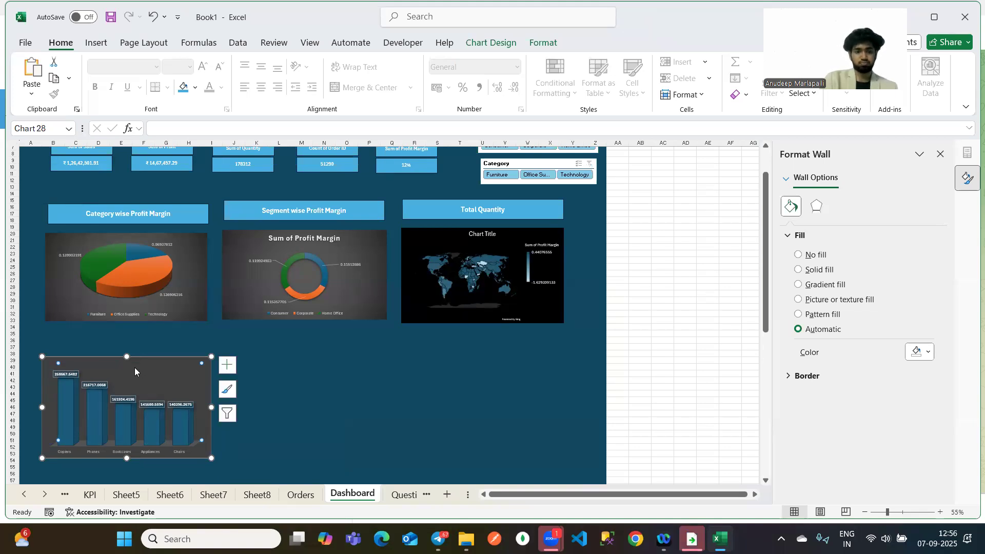
left_click(323, 409)
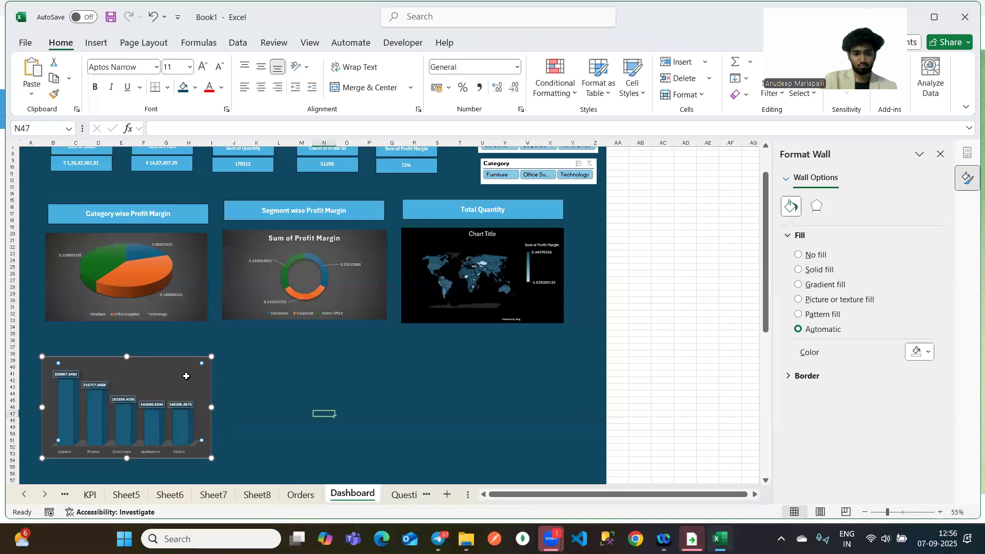
Move the column chart slightly down on the Dashboard to leave room for a heading above it.
left_click(91, 364)
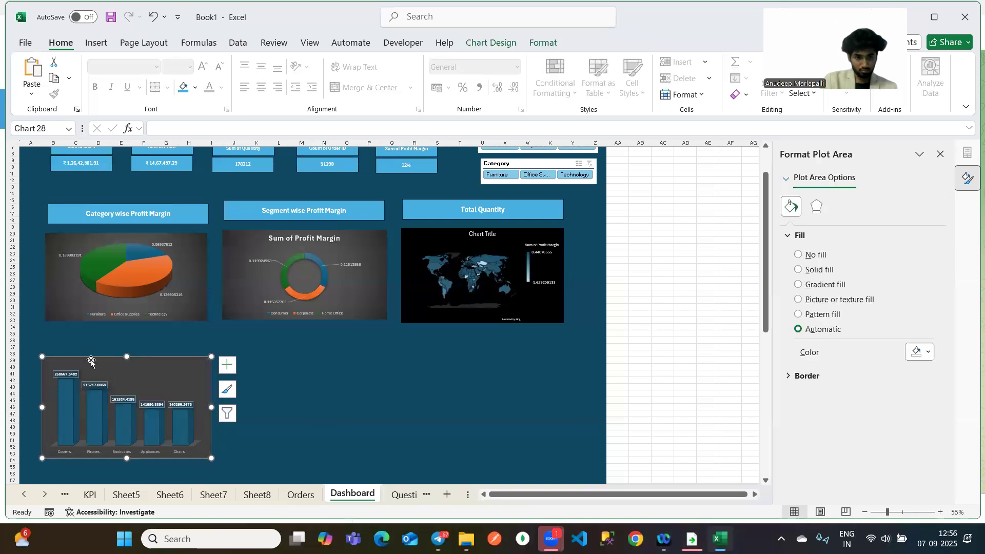
left_click(90, 361)
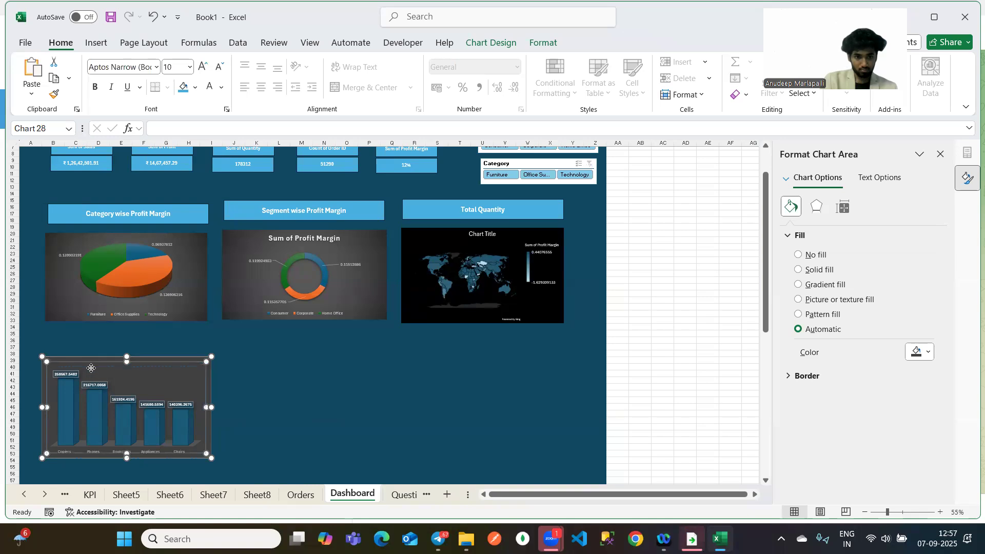
left_click(82, 361)
left_click(81, 358)
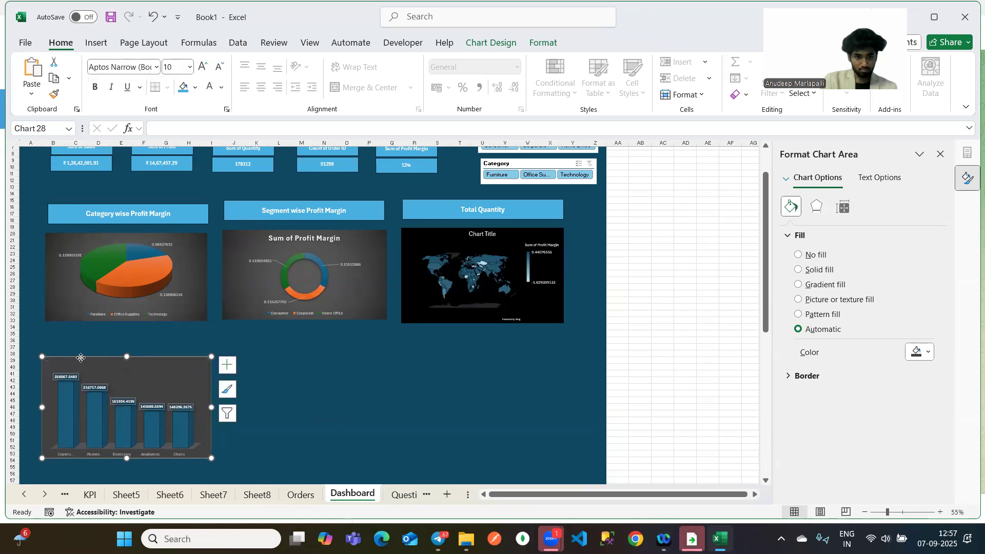
left_click_drag(80, 358, 79, 379)
left_click(323, 380)
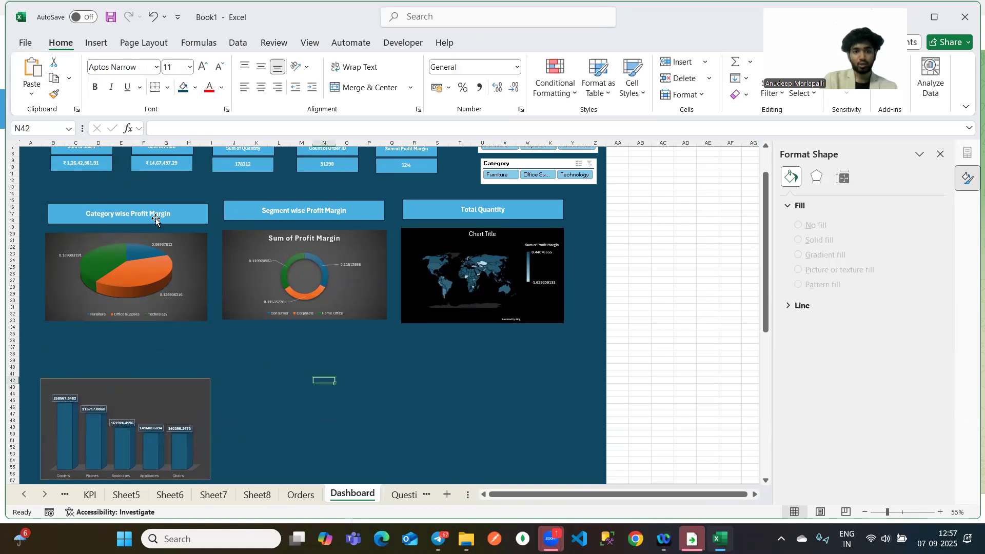
Duplicate the Category wise Profit Margin heading shape and place the copy above the column chart.
left_click(156, 219)
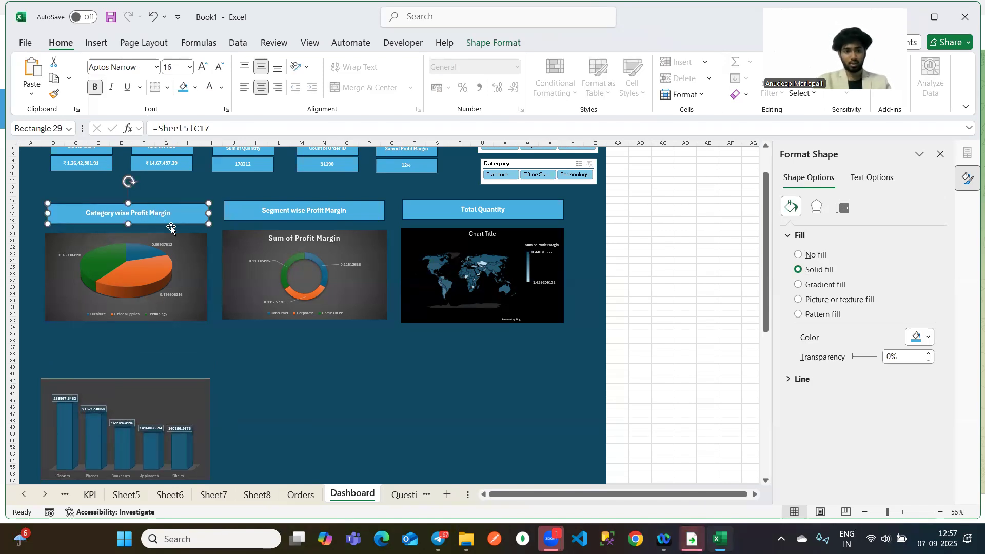
left_click_drag(147, 216, 145, 353)
left_click(301, 407)
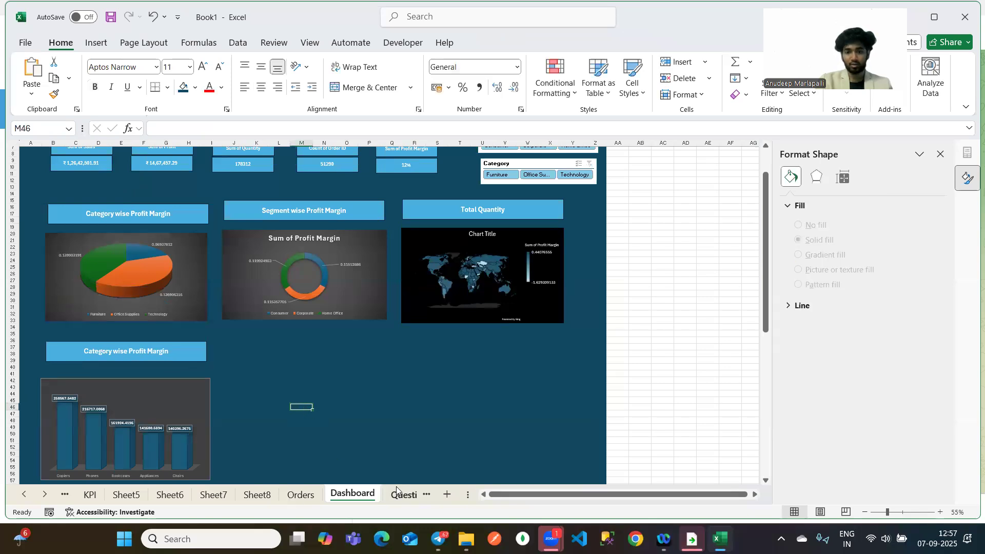
Enter the dynamic title formula ="Top 5 Sub-category By "&C45 in cell F47 of Sheet8.
left_click(256, 494)
left_click(311, 238)
left_click(393, 251)
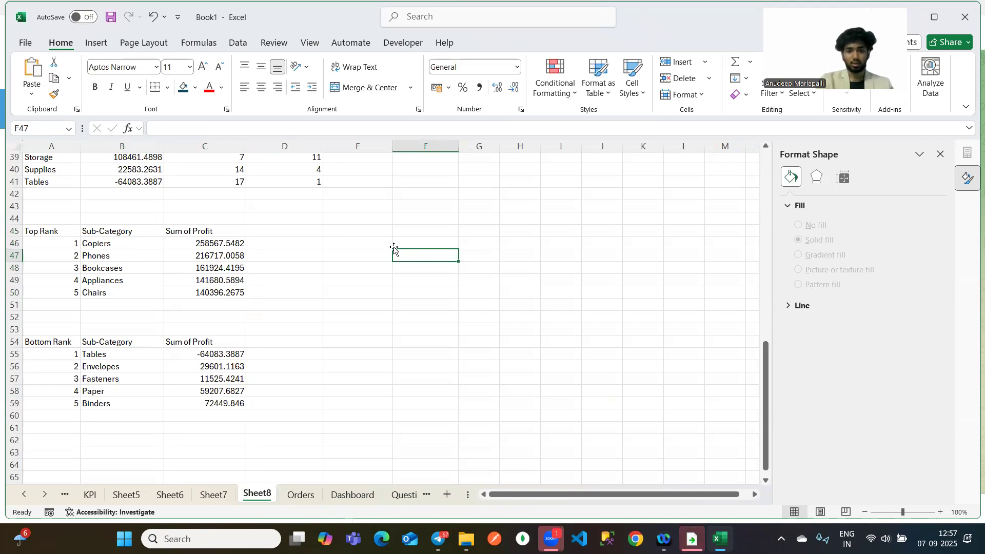
type("=\"")
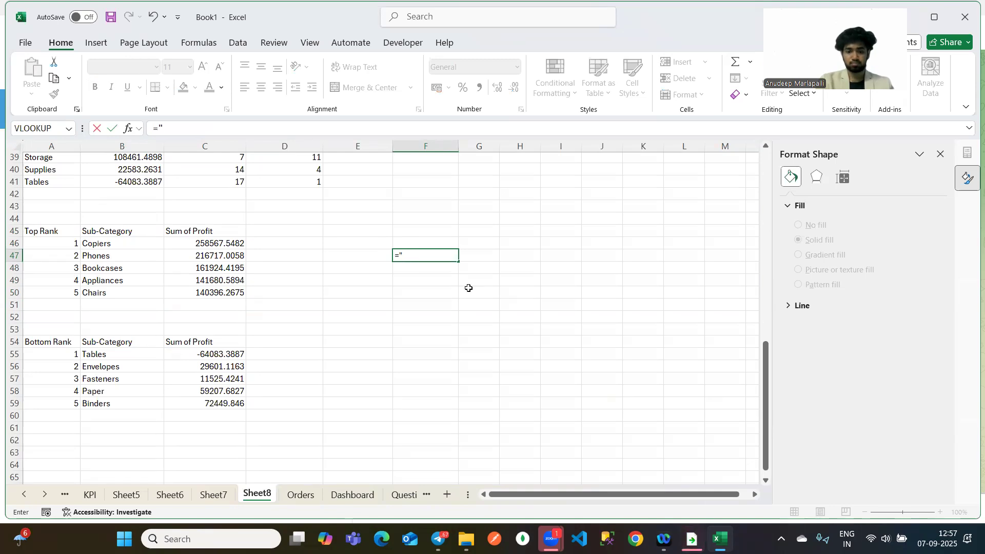
type("Top 5 Sub-category By \"&")
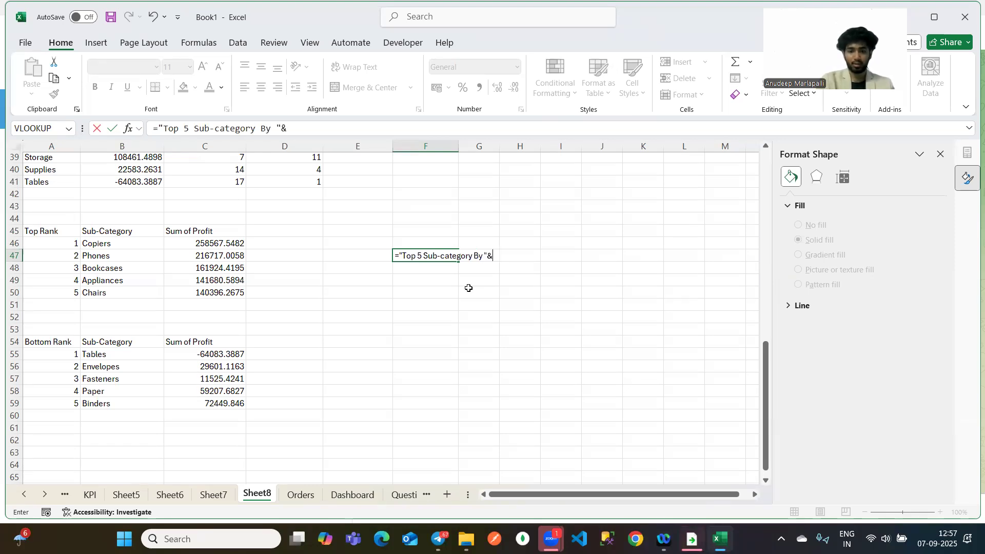
left_click(194, 233)
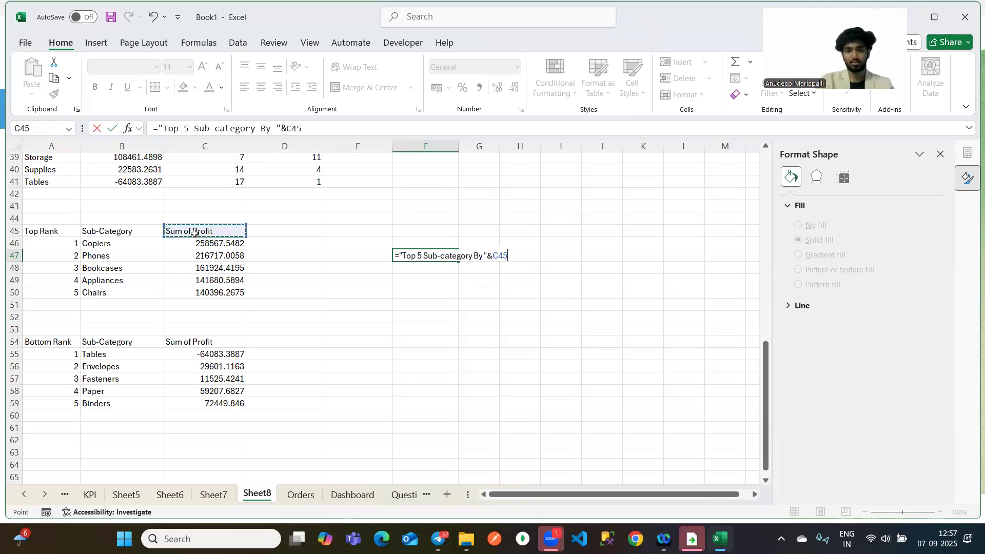
key("Return")
Test the dynamic title in F47 by switching the Symbol slicer on Sheet8 through the remaining measures, ending on Total Orders.
scroll(364, 275, "up", 6)
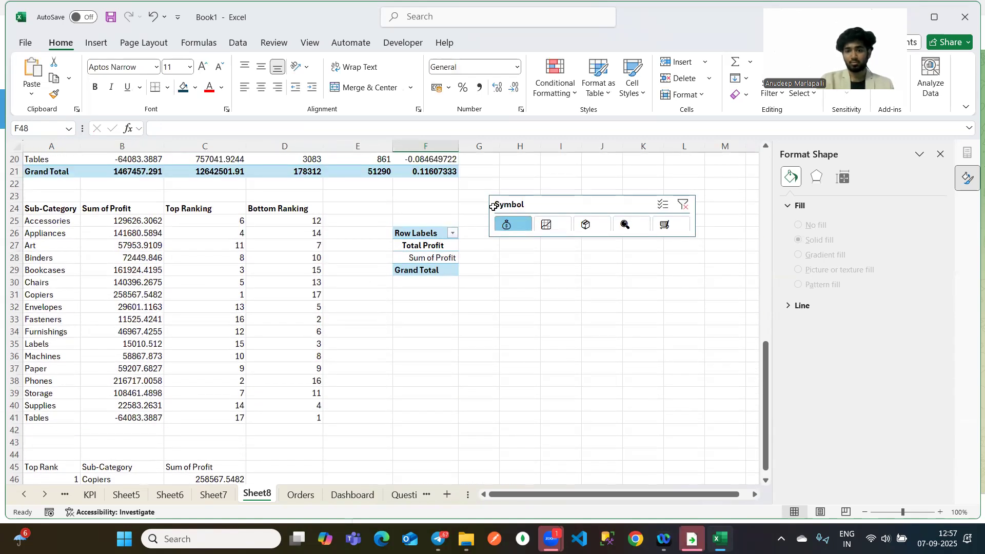
scroll(557, 212, "down", 2)
scroll(556, 212, "down", 2)
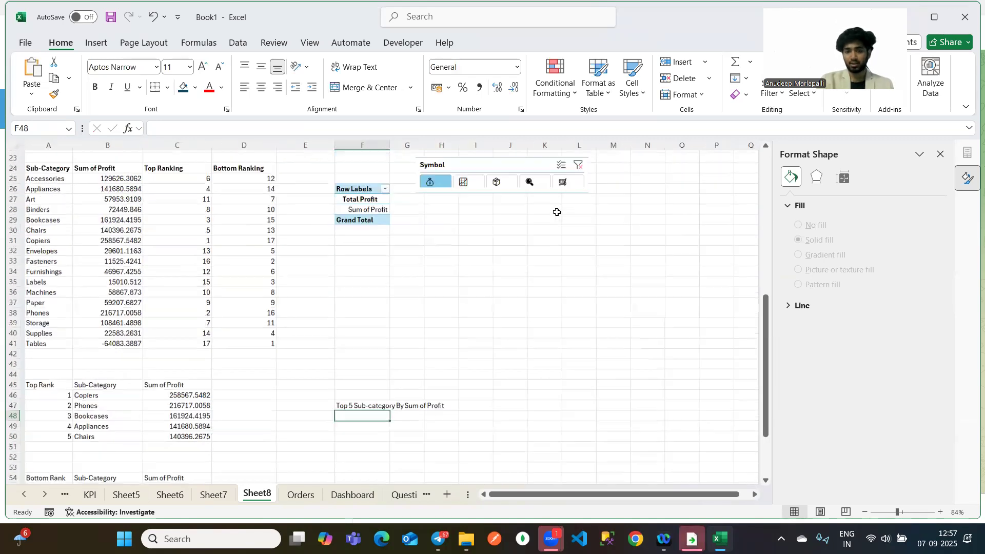
left_click(462, 192)
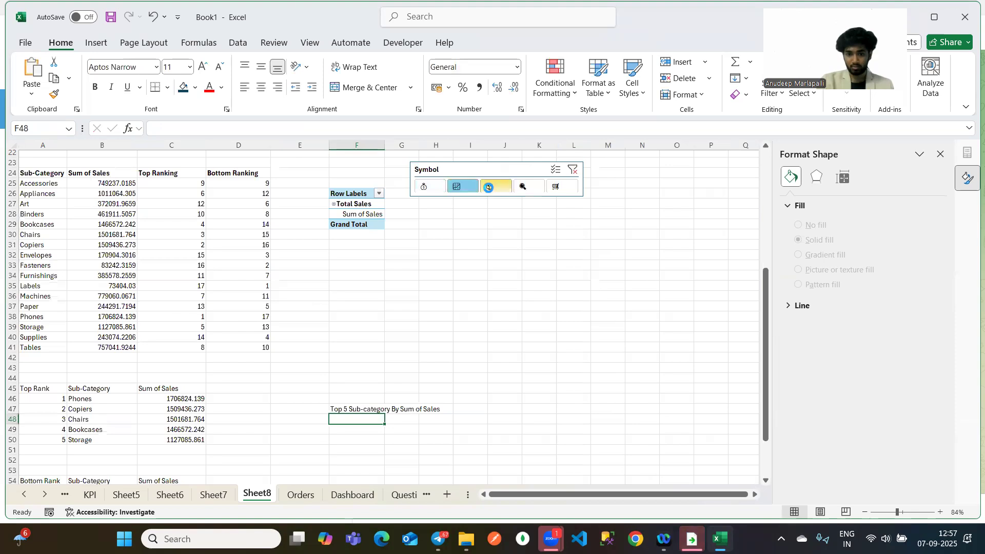
left_click(491, 187)
left_click(532, 187)
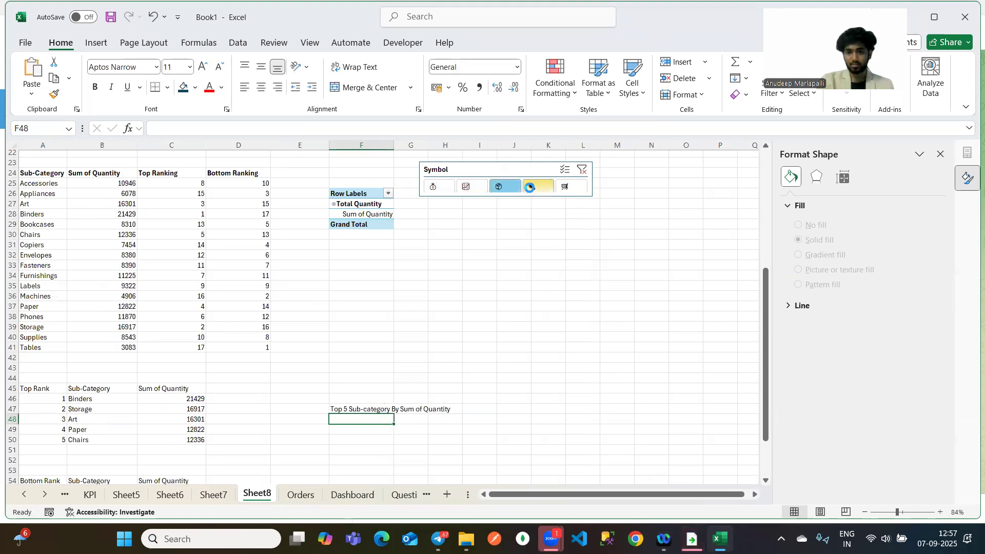
left_click(574, 187)
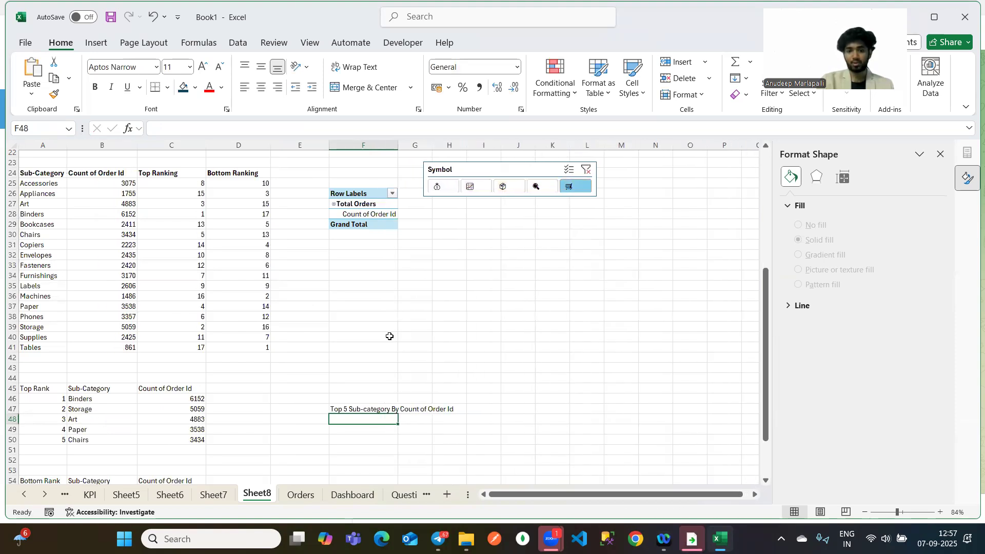
Link the heading shape above the Dashboard column chart to the dynamic title with the formula =Sheet8!F47.
left_click(341, 408)
left_click(213, 495)
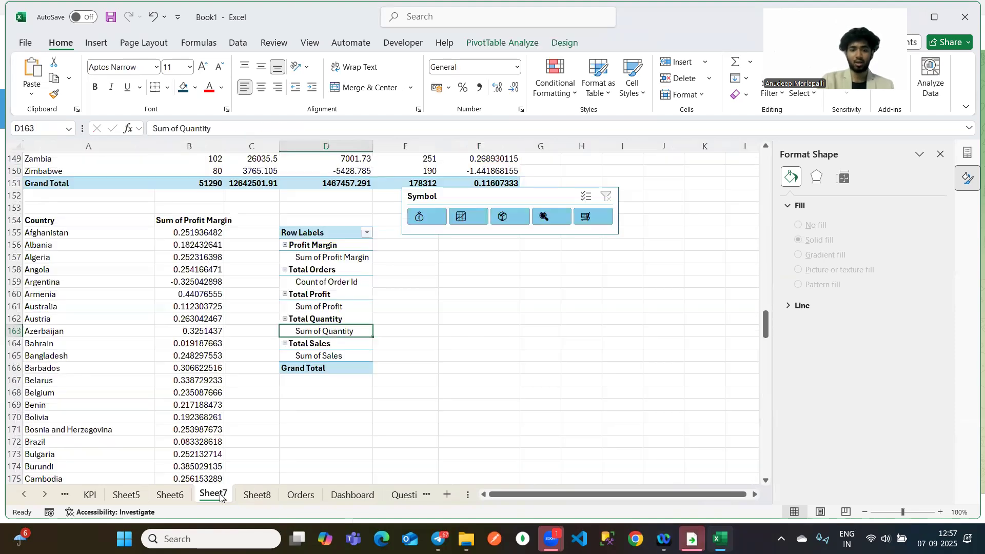
left_click(353, 494)
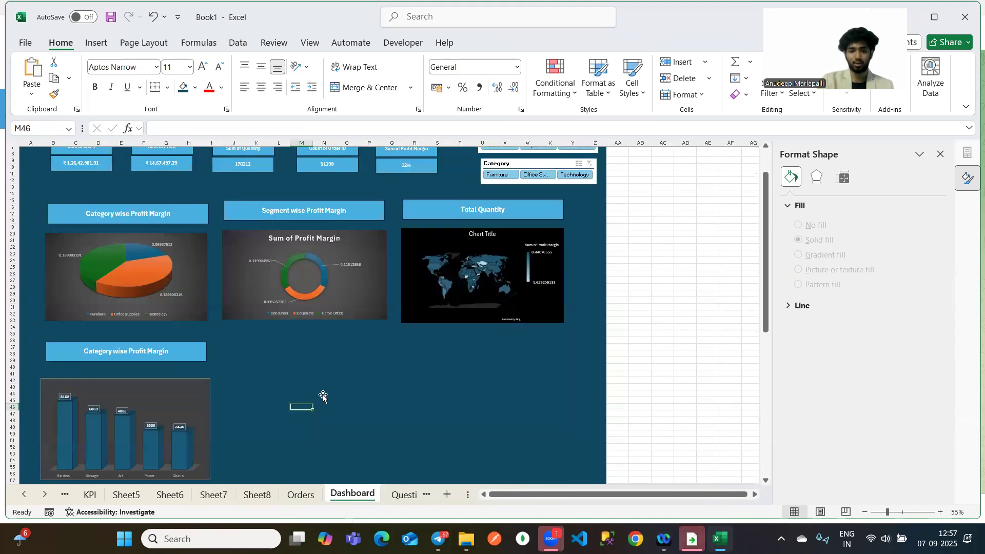
left_click(187, 357)
left_click(208, 128)
key("BackSpace")
key("BackSpace")
key("BackSpace")
key("BackSpace")
key("BackSpace")
key("BackSpace")
key("BackSpace")
key("BackSpace")
key("BackSpace")
key("BackSpace")
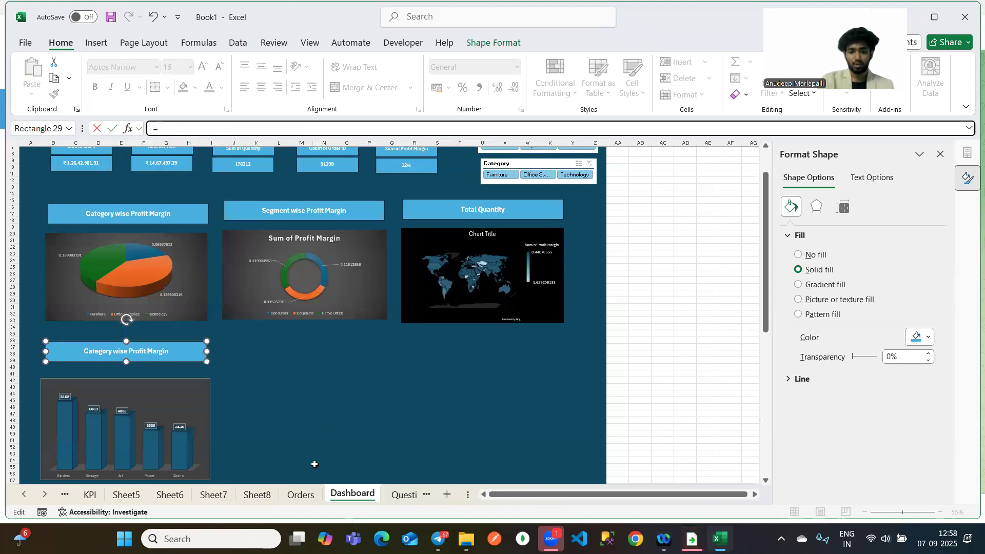
left_click(257, 494)
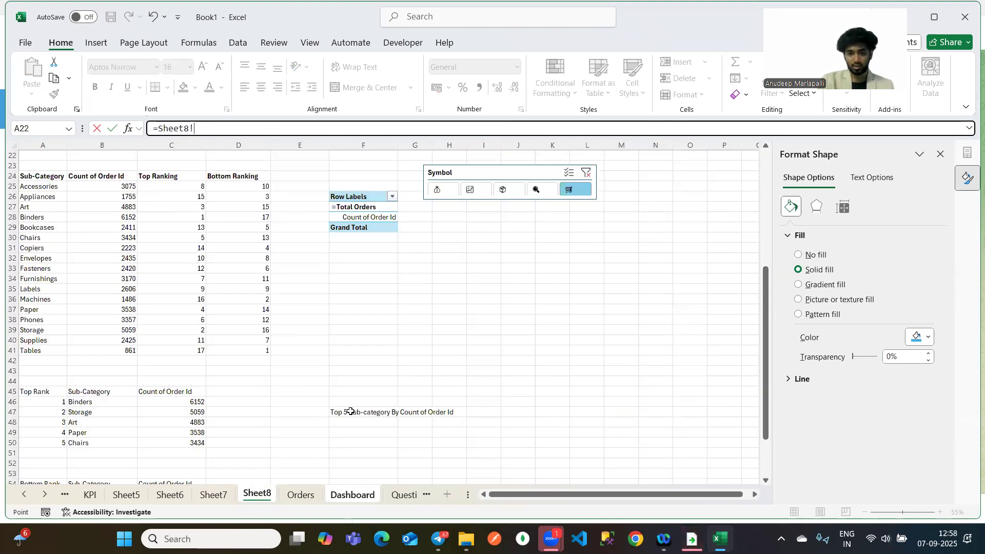
left_click(335, 410)
key("Return")
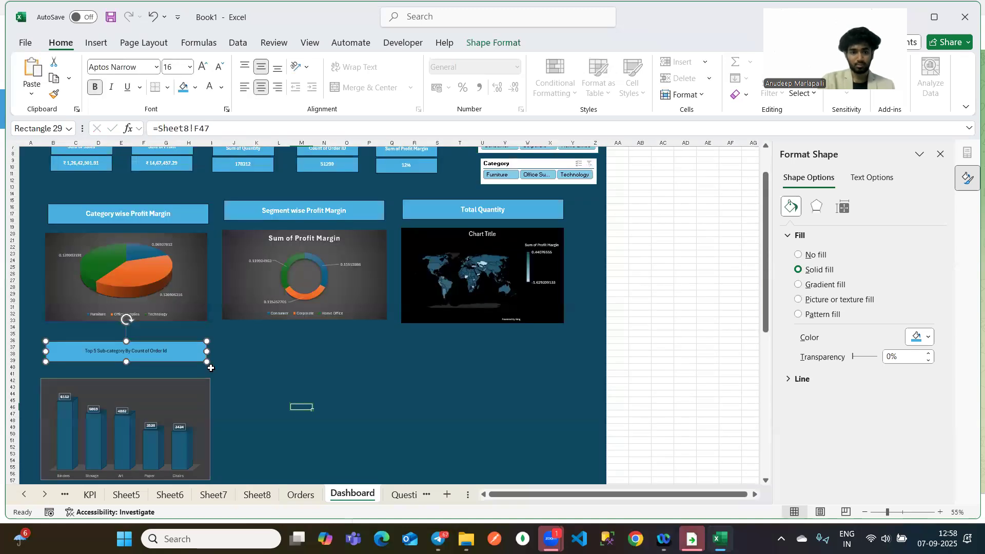
Format the linked heading above the column chart in bold with font size 18.
left_click(222, 87)
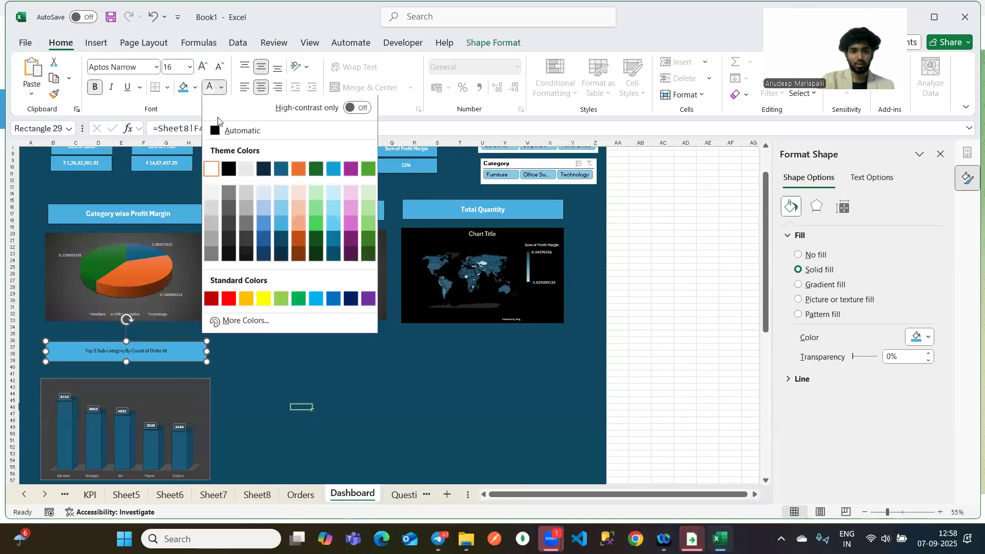
left_click(211, 170)
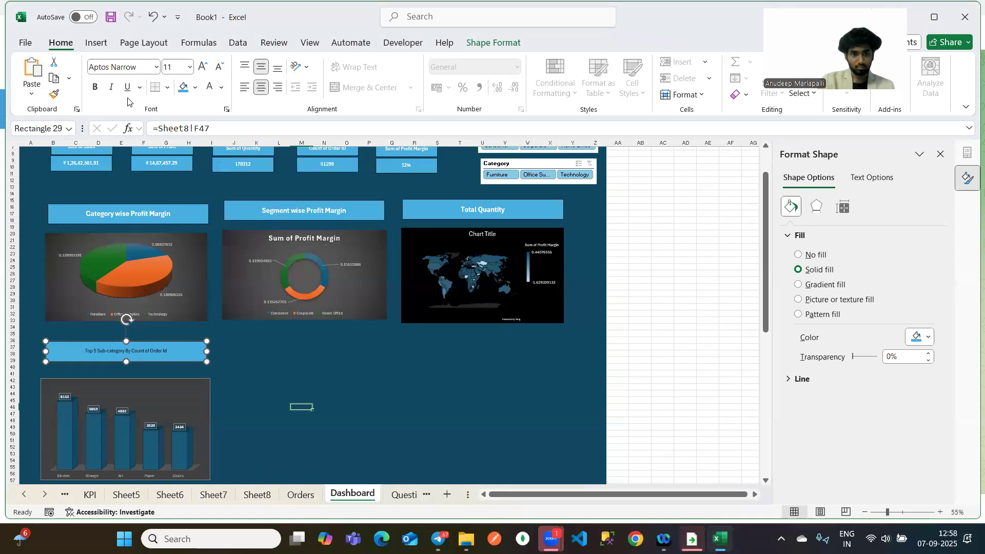
left_click(95, 87)
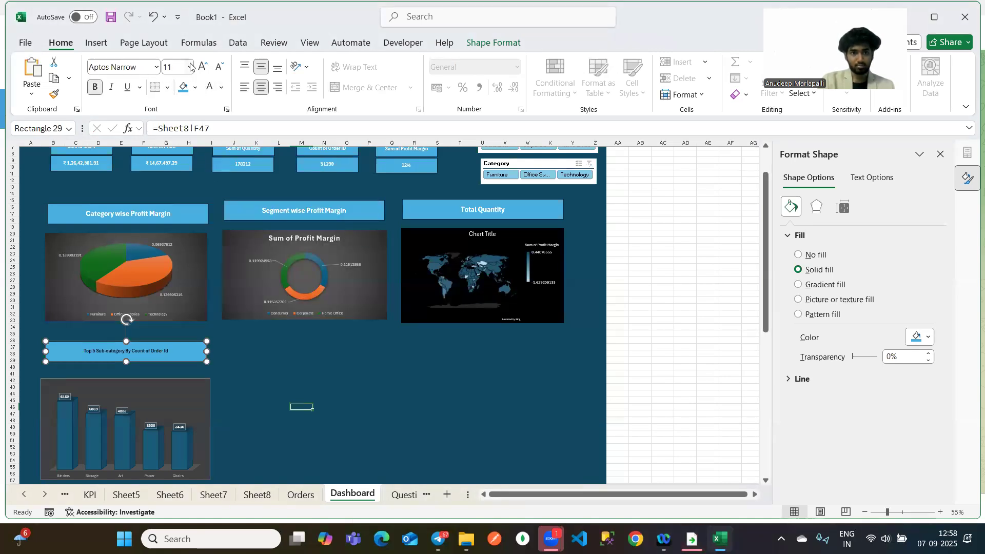
left_click(189, 67)
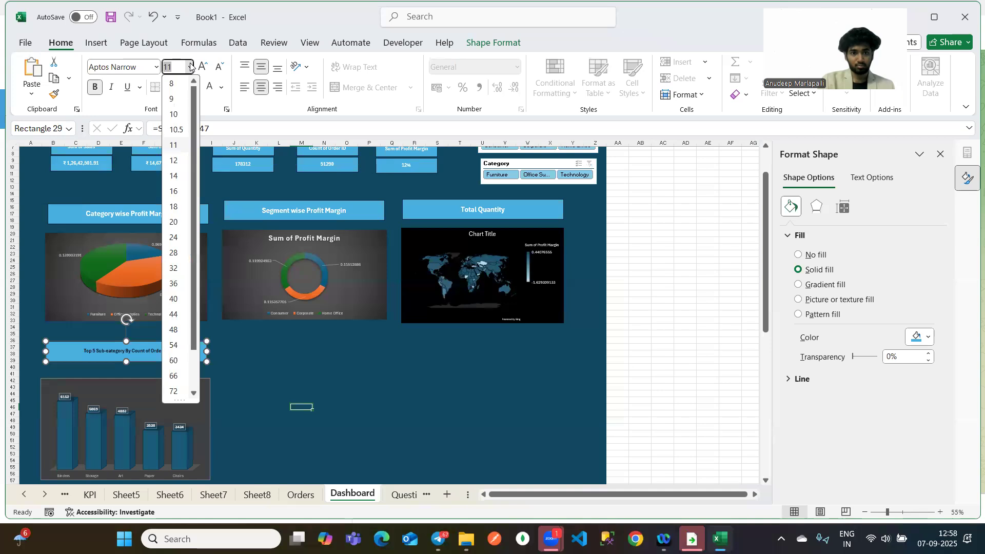
left_click(176, 206)
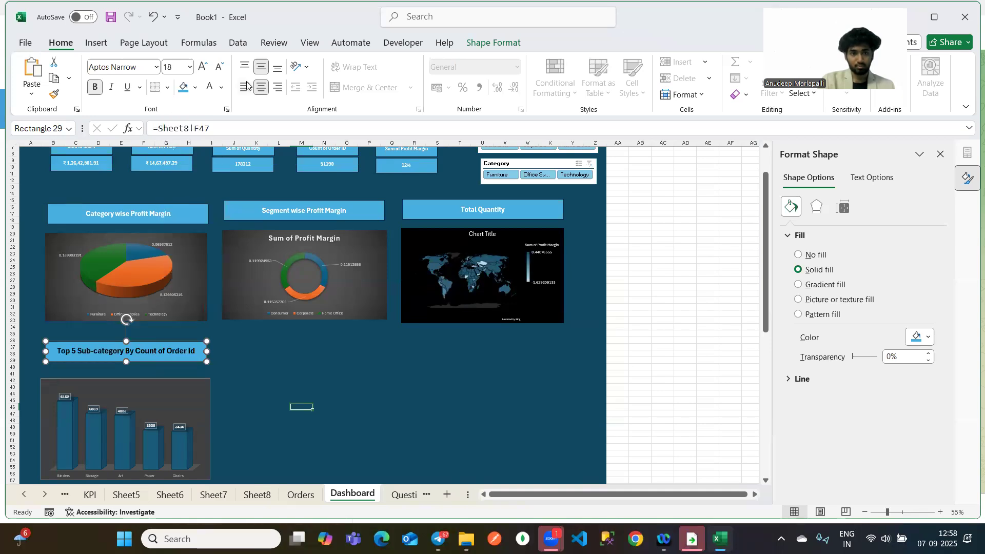
Change the font color of the linked heading above the column chart to the light grey theme color.
left_click(222, 88)
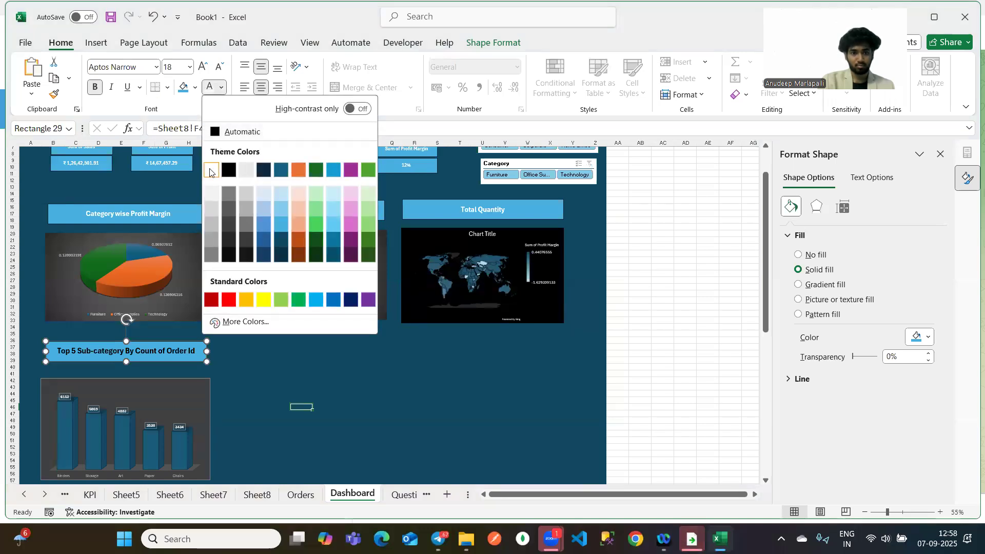
left_click(247, 355)
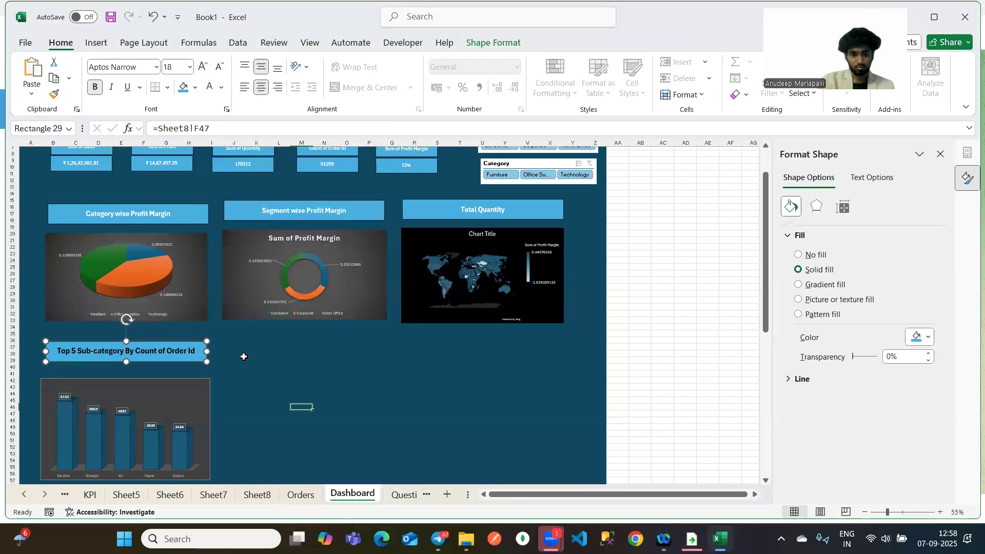
left_click(273, 377)
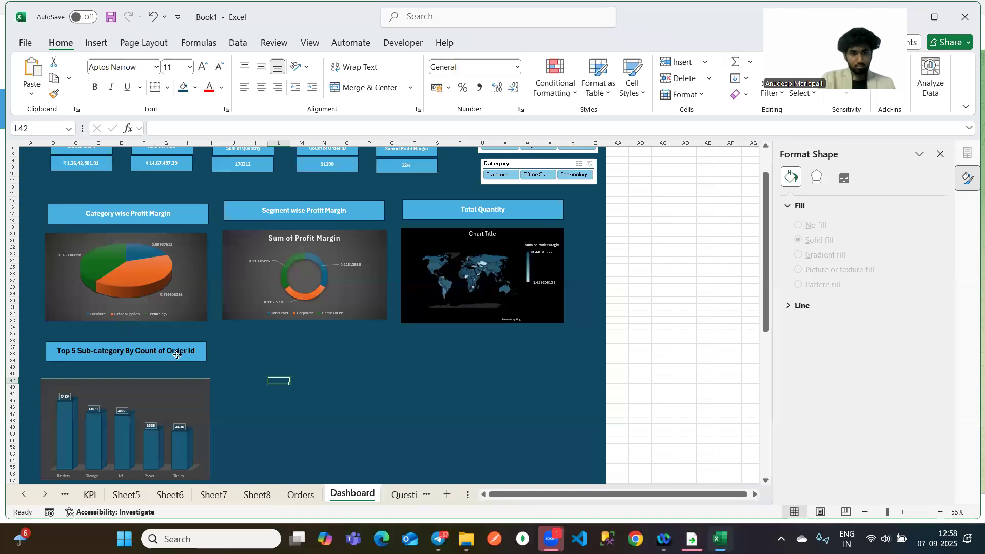
left_click(126, 354)
left_click(222, 88)
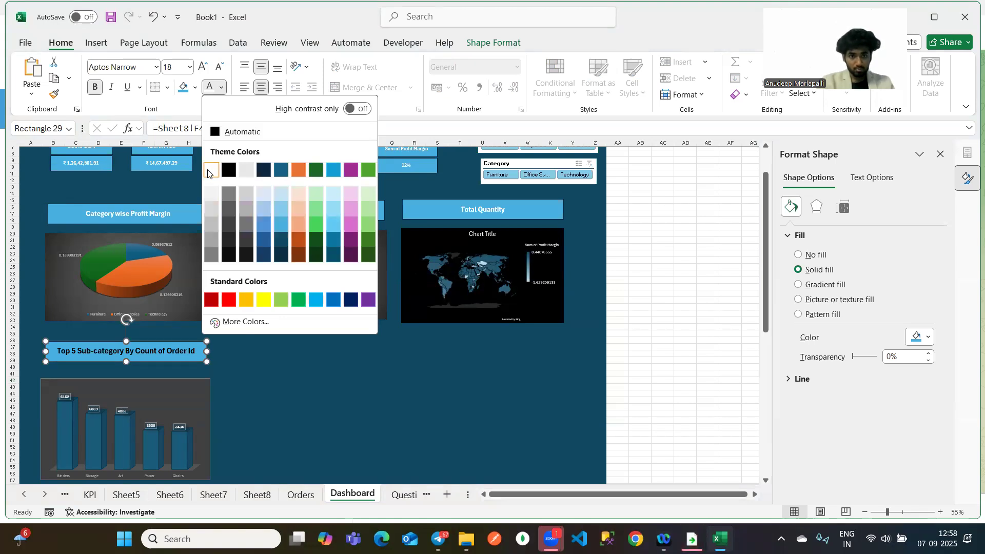
left_click(247, 173)
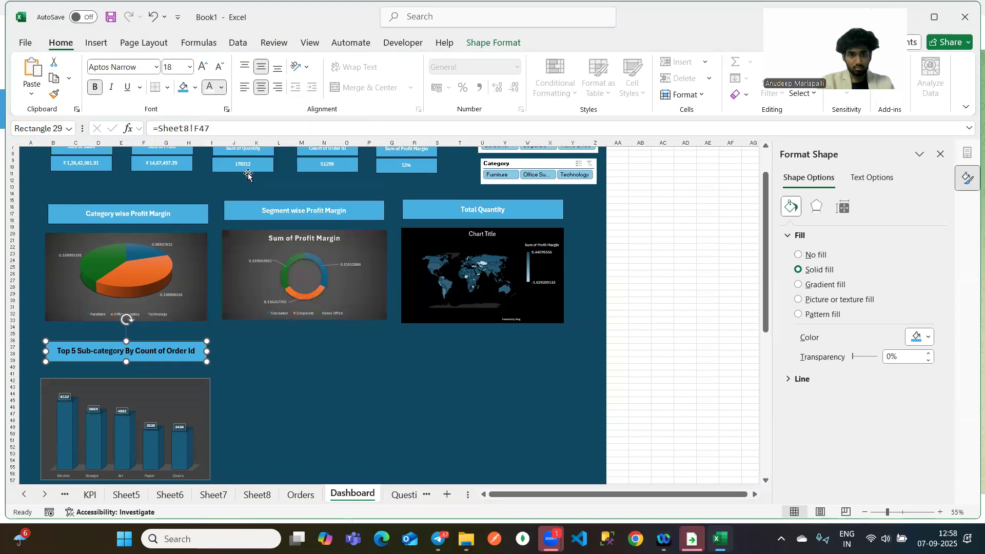
left_click(263, 395)
Switch the Symbol slicer on Sheet8 to the profit measure for the bottom-five sub-category table.
scroll(263, 395, "down", 4)
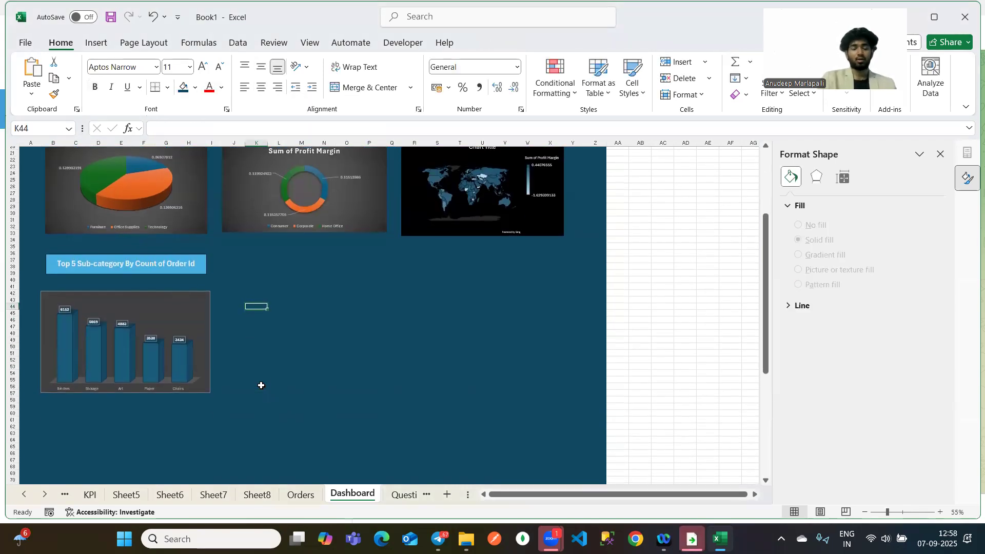
left_click(172, 303)
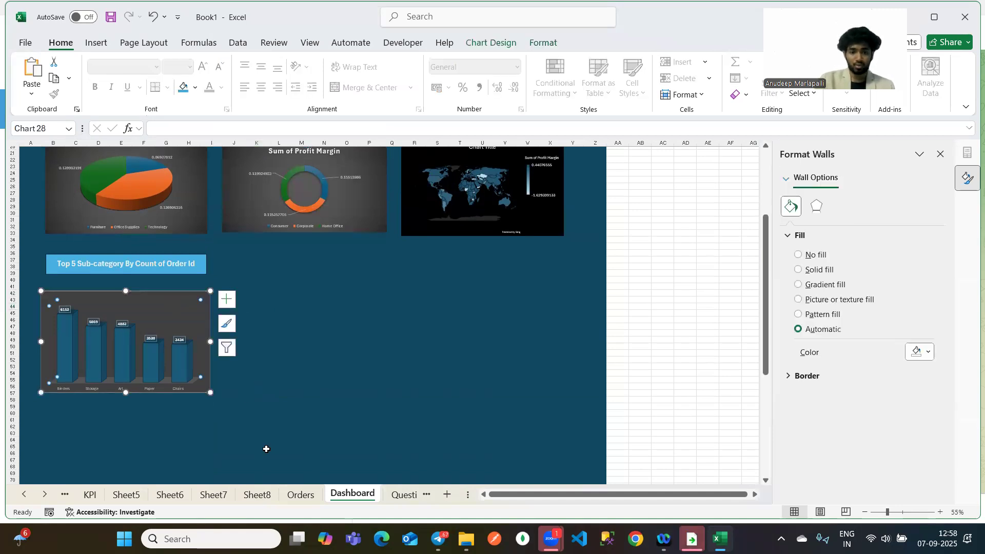
left_click(257, 494)
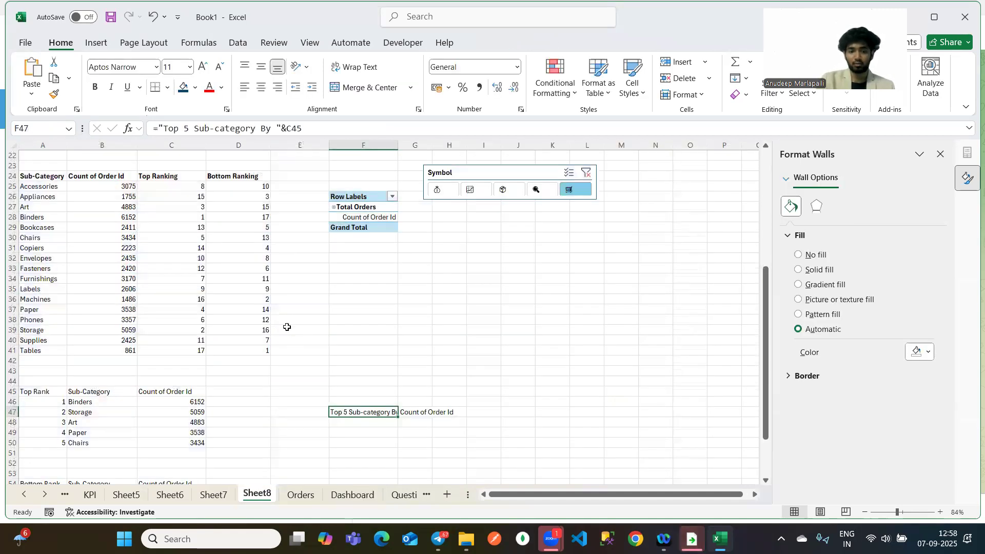
scroll(287, 327, "down", 7)
scroll(93, 276, "up", 2, "ctrl")
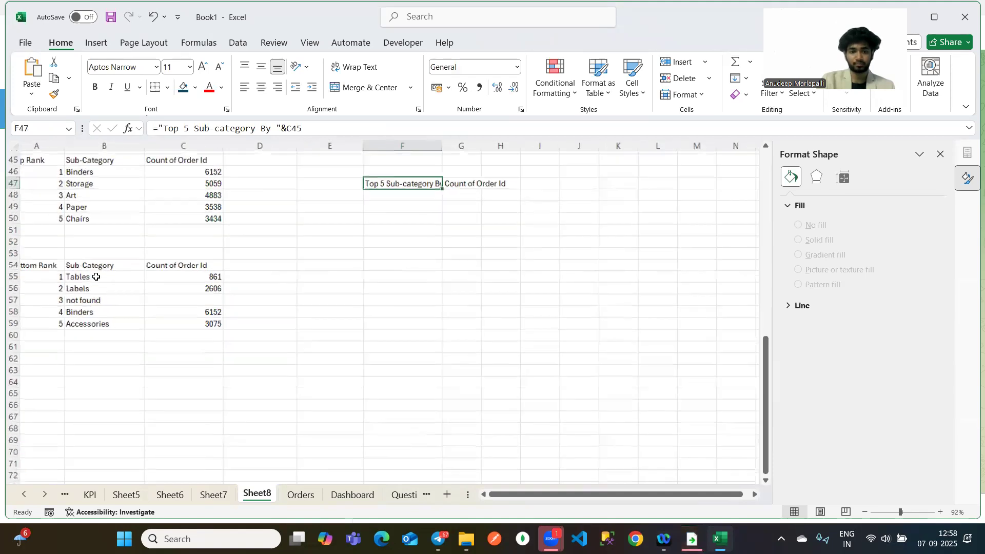
left_click_drag(97, 267, 228, 328)
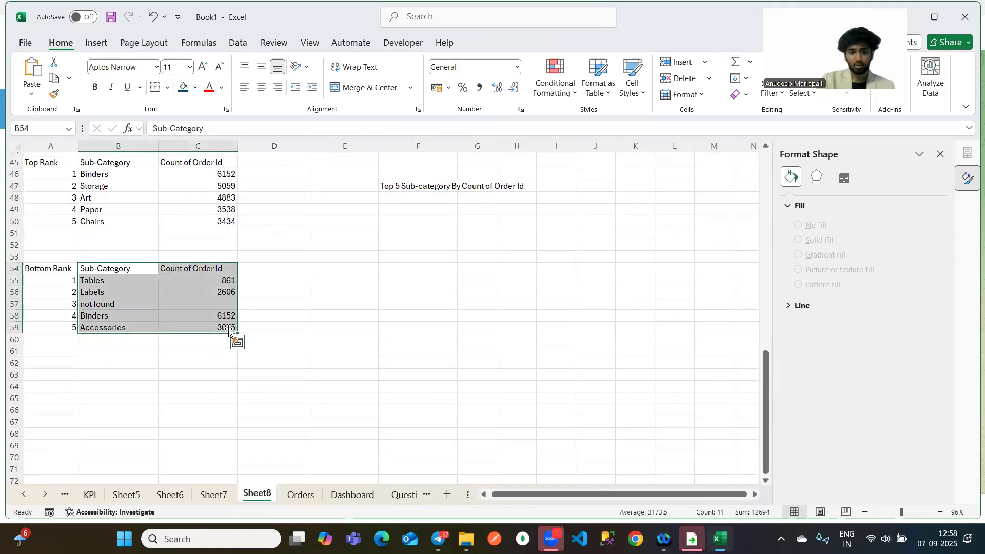
scroll(230, 331, "up", 10)
left_click(504, 291)
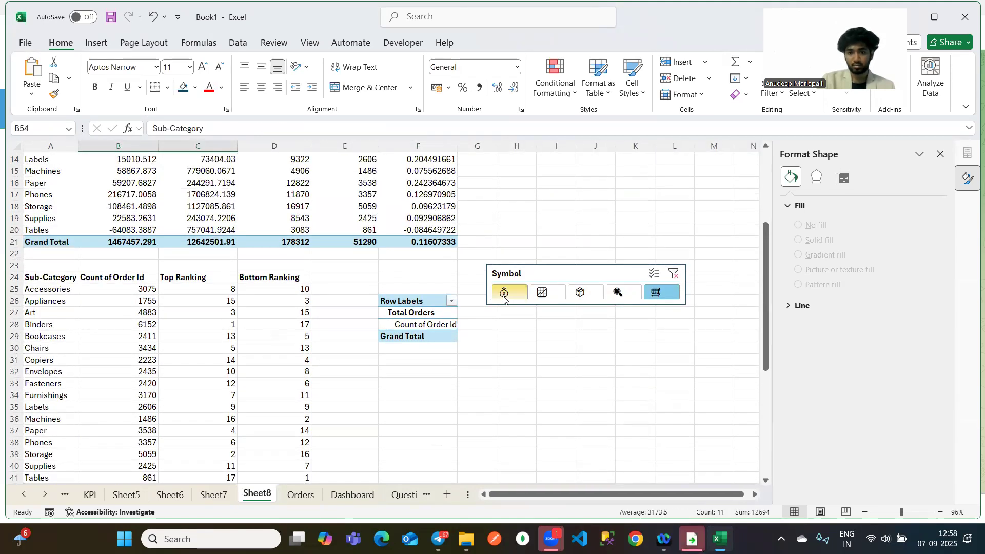
scroll(451, 354, "down", 10)
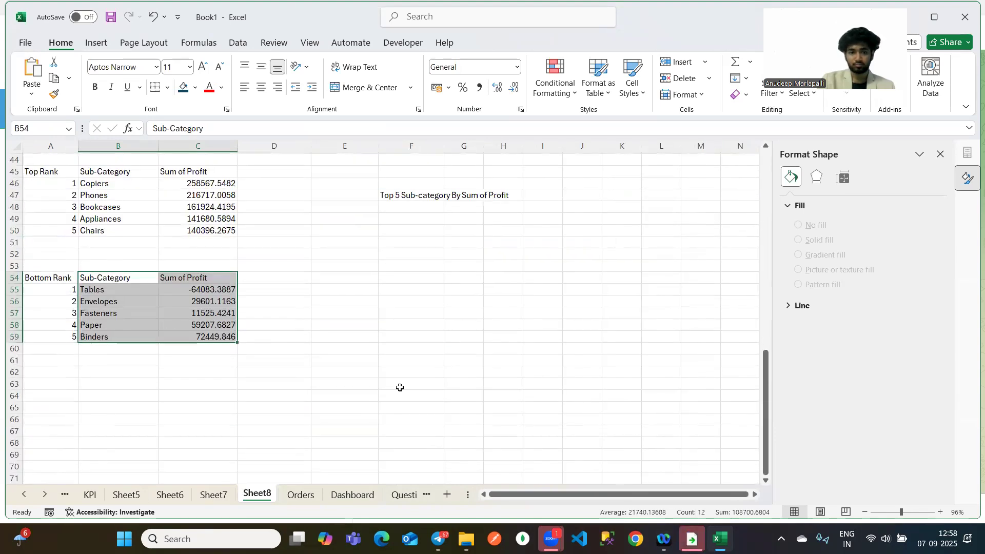
Insert a 2-D clustered bar chart from the bottom-five table B54:C59 and apply the dark grey chart style.
left_click(275, 395)
left_click(144, 283)
left_click_drag(143, 283, 220, 337)
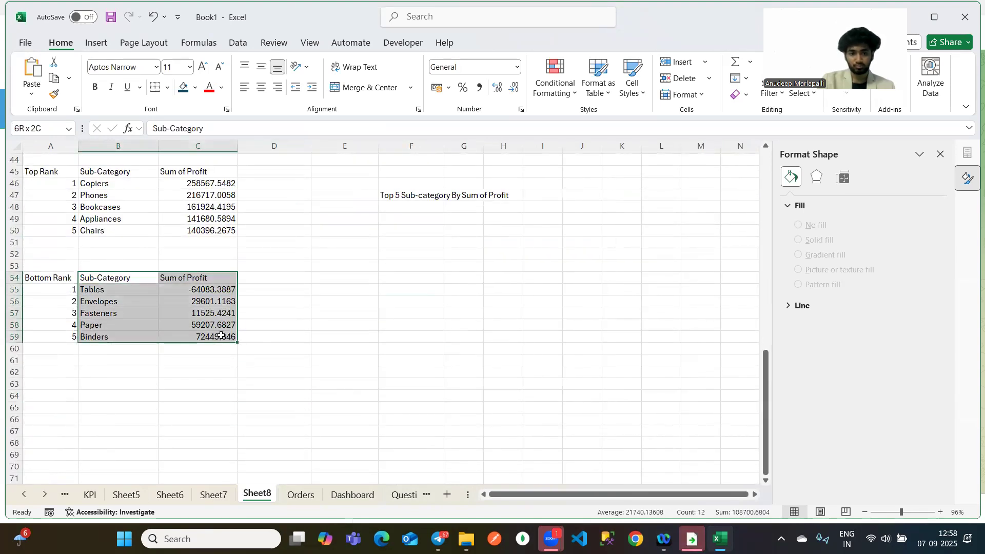
left_click(95, 42)
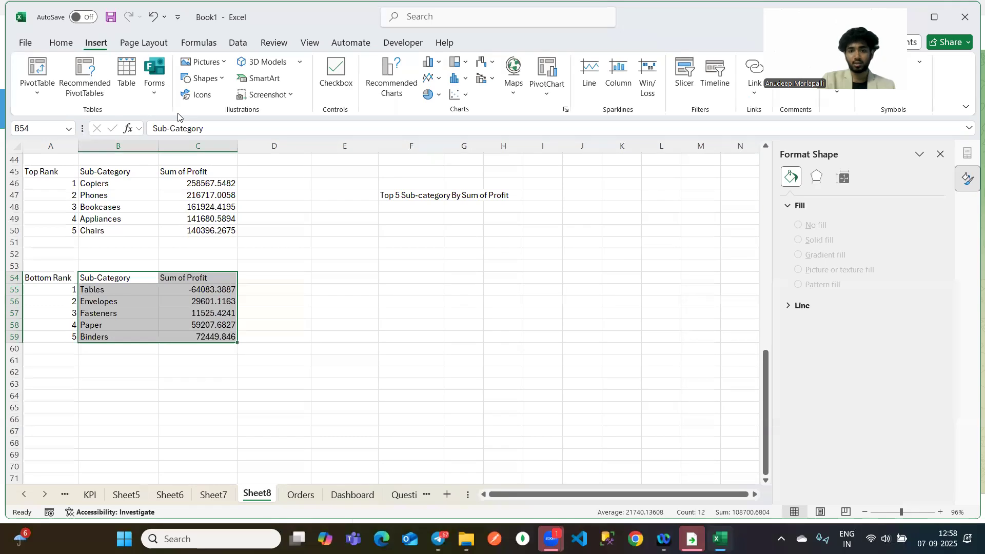
left_click(440, 63)
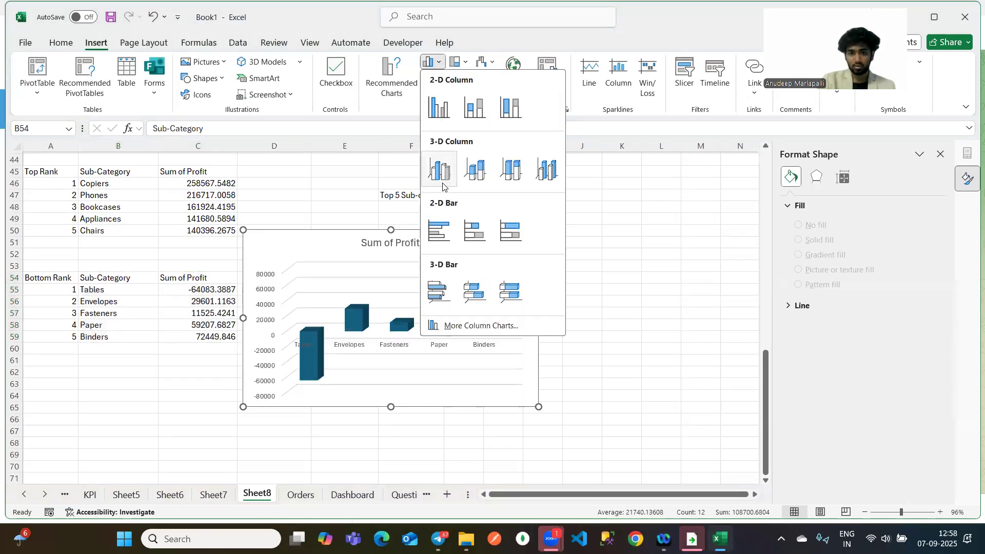
left_click(438, 227)
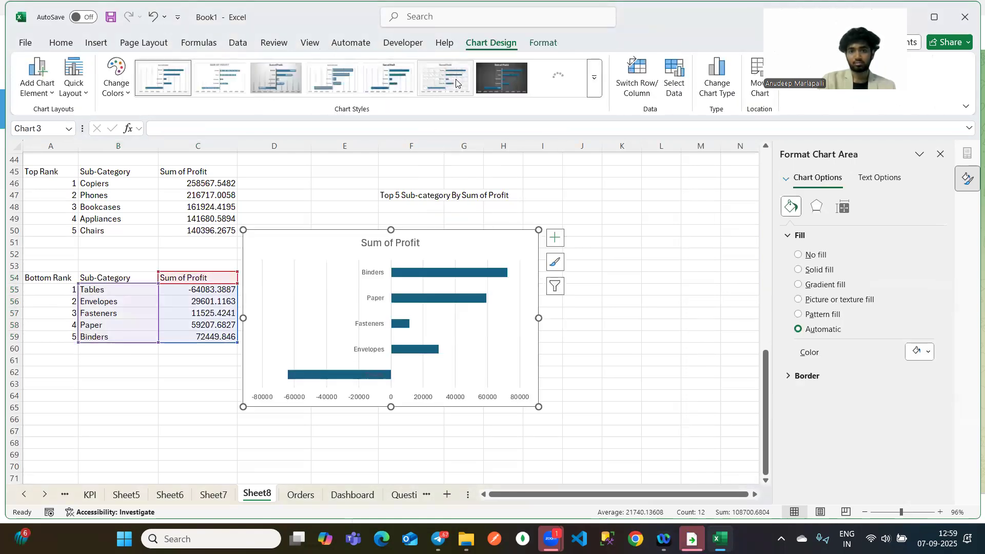
left_click(491, 83)
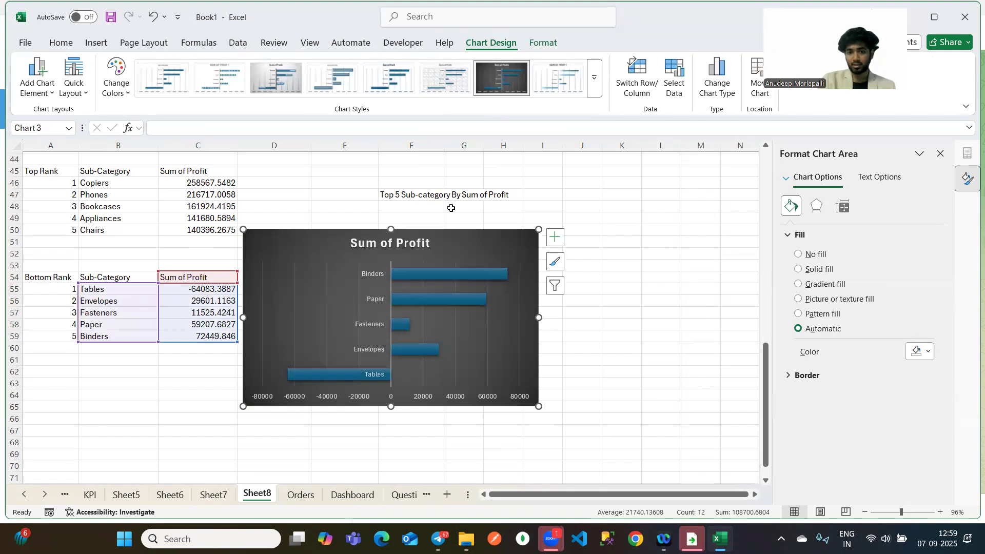
Remove the chart title from the new bottom-five bar chart on Sheet8.
left_click(427, 243)
left_click(549, 239)
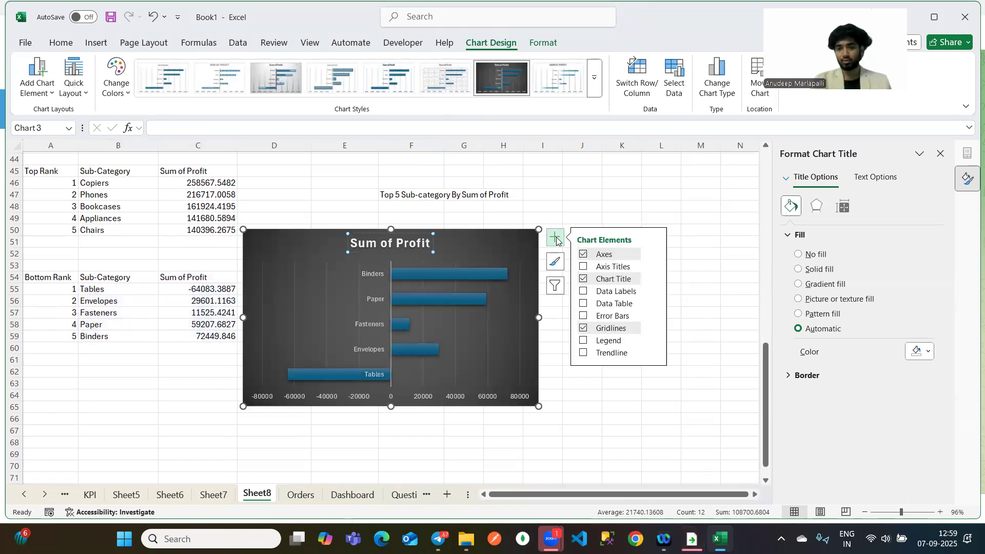
left_click(583, 279)
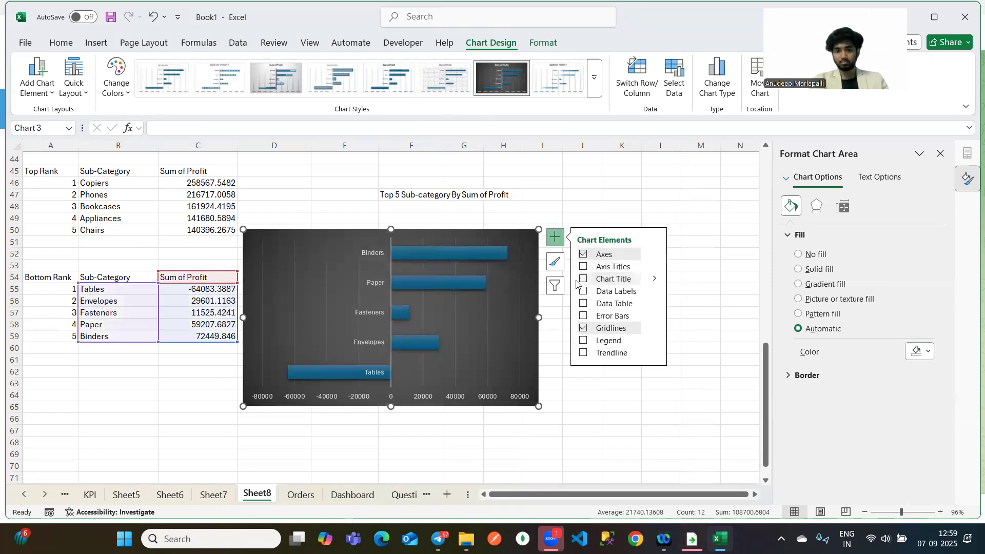
left_click(542, 418)
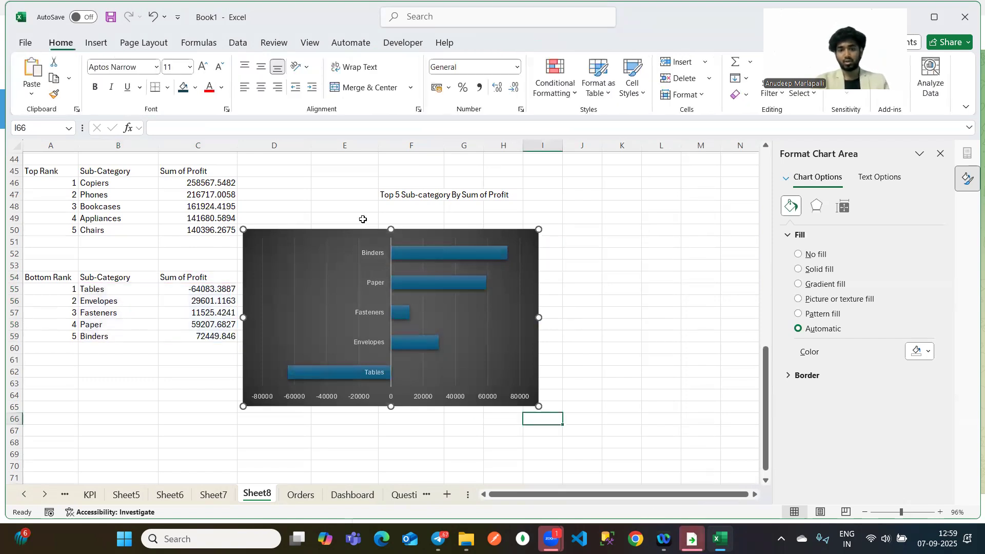
Move the bottom-five bar chart on Sheet8 below its table, clear of row 54.
left_click(357, 239)
left_click(352, 236)
left_click_drag(352, 236, 390, 342)
Enter the dynamic heading formula ="Bottom 5 Sub-category by "&C54 in cell F54 of Sheet8.
left_click(430, 276)
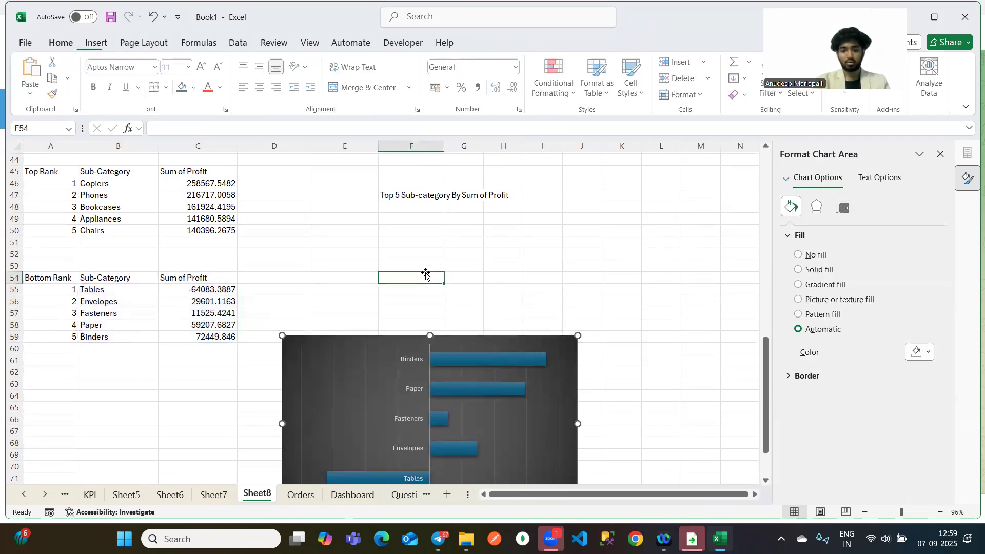
type("=:")
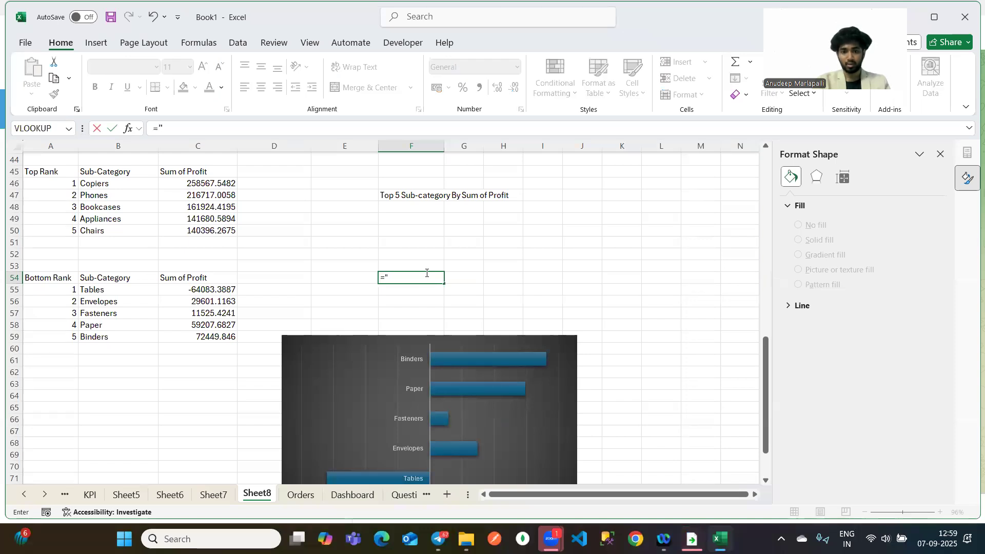
type("Boo")
key("BackSpace")
key("BackSpace")
type("ttom 5 Sub-")
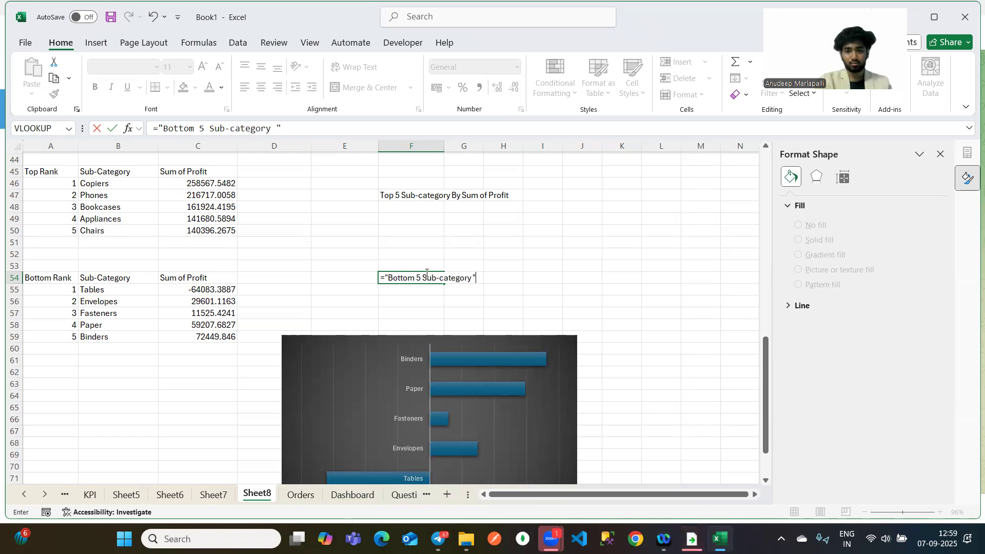
type("category by \"&")
scroll(426, 274, "up", 7)
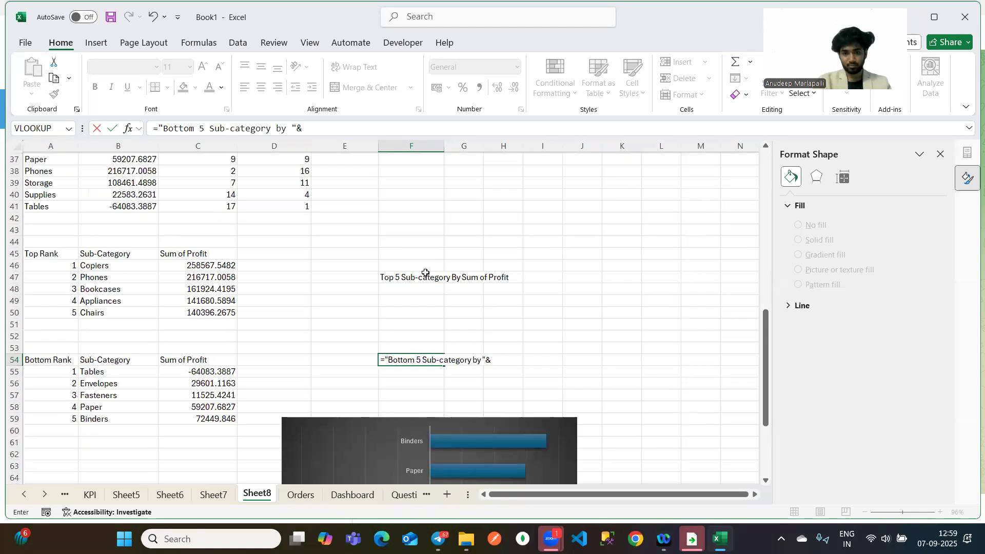
scroll(390, 299, "down", 8)
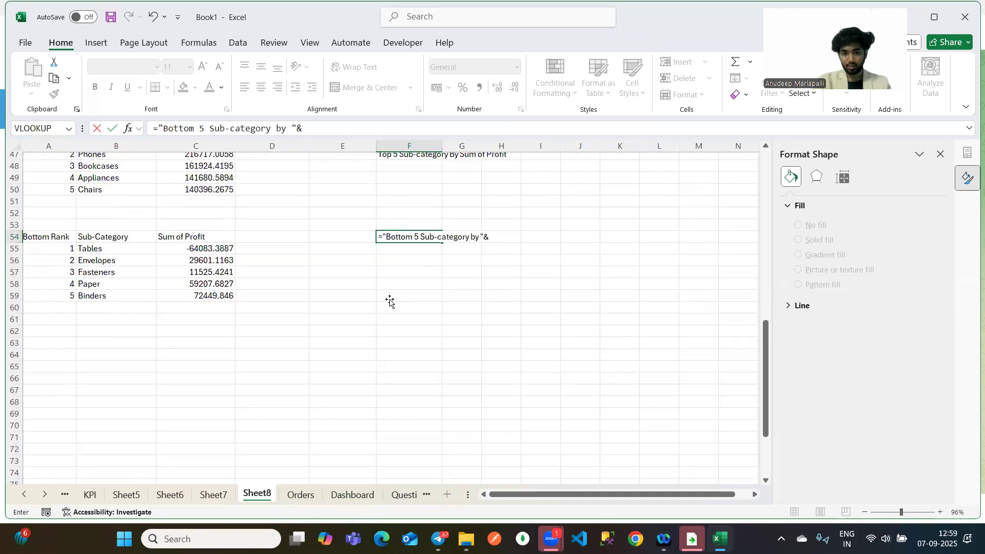
left_click(198, 243)
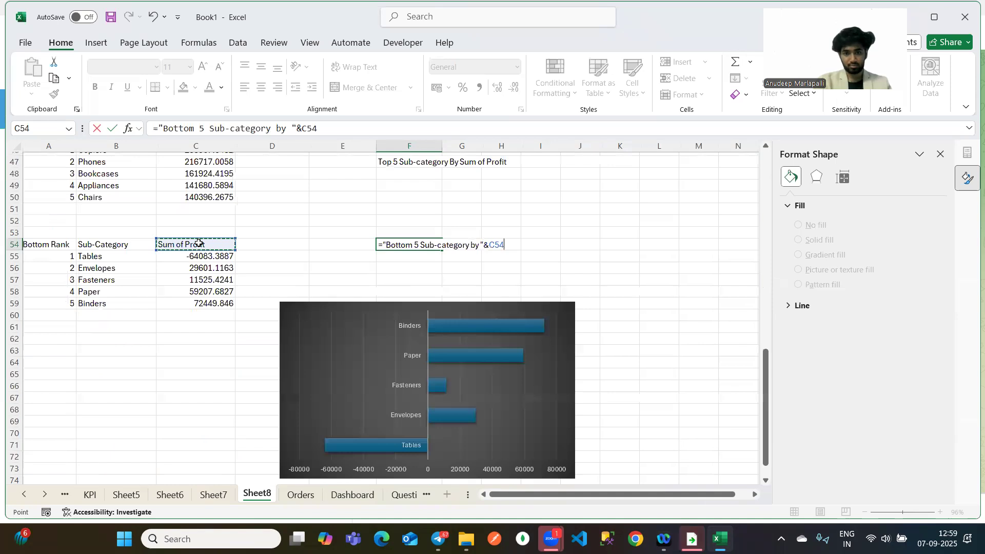
key("Return")
Cut the bottom-five bar chart from Sheet8 and paste it on the Dashboard at cell J42, beside the column chart.
left_click(332, 321)
left_click(330, 320)
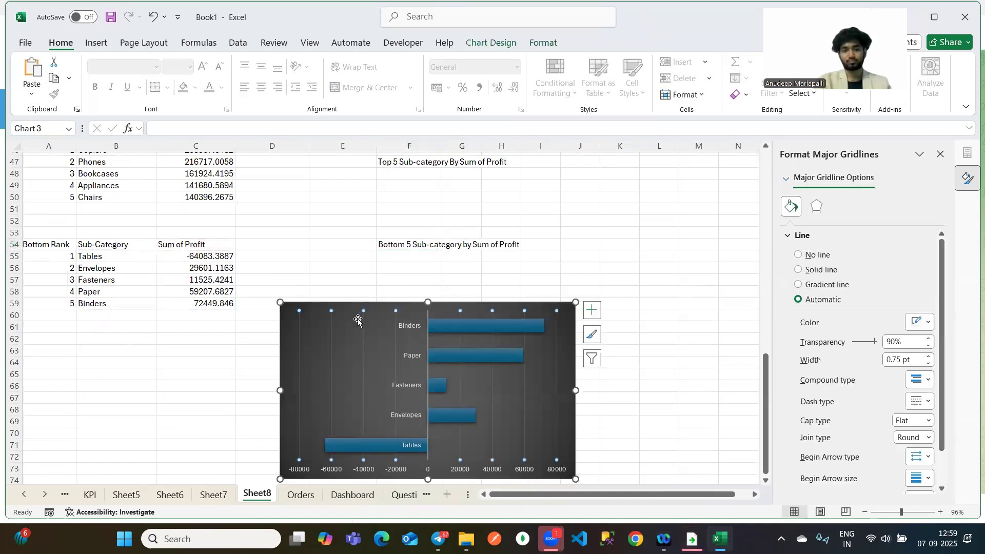
left_click(386, 310)
left_click(389, 307)
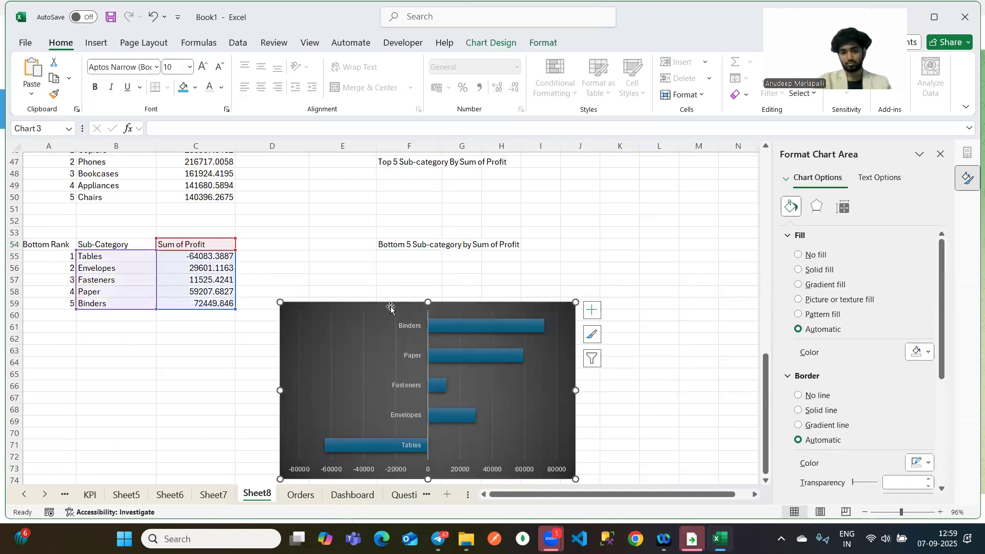
key("Delete")
left_click(350, 495)
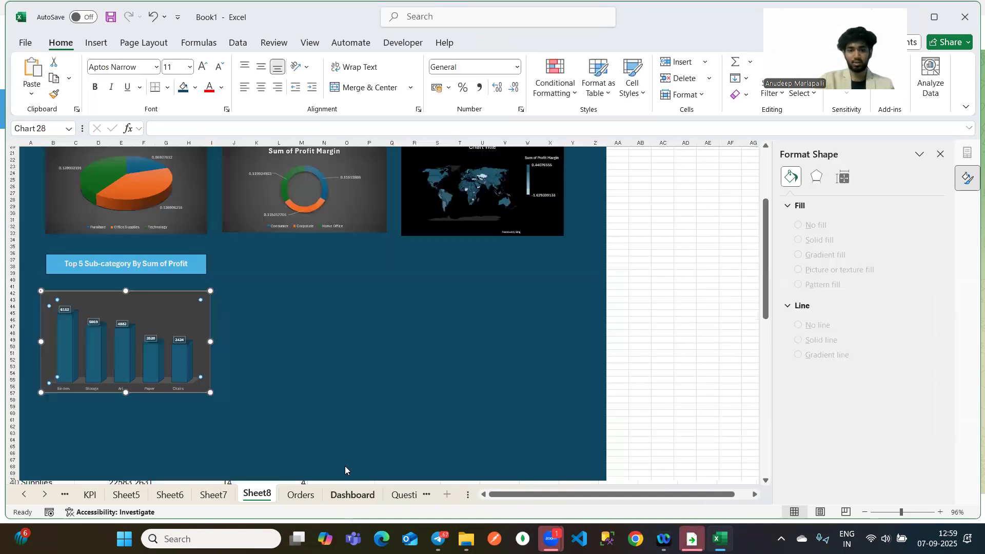
left_click(243, 294)
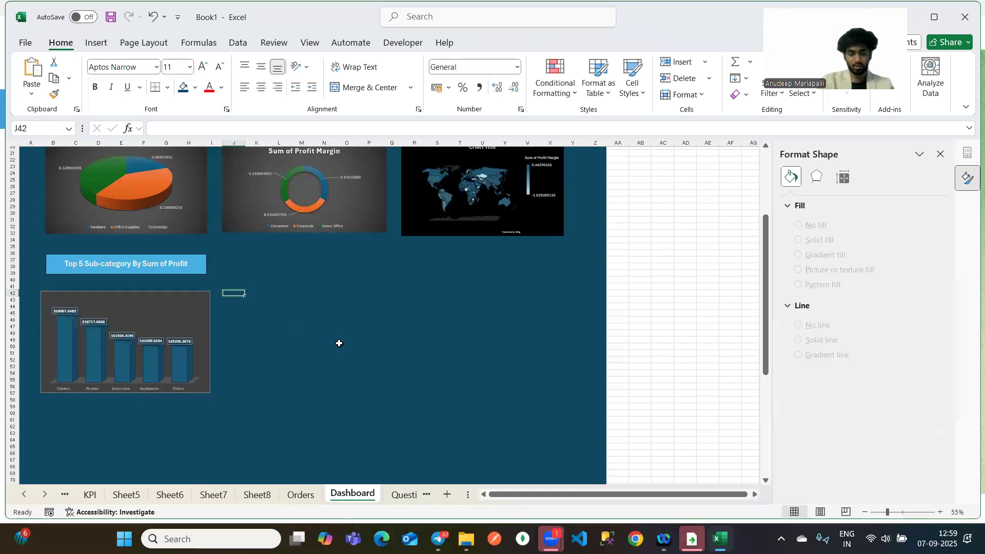
key("ctrl+v")
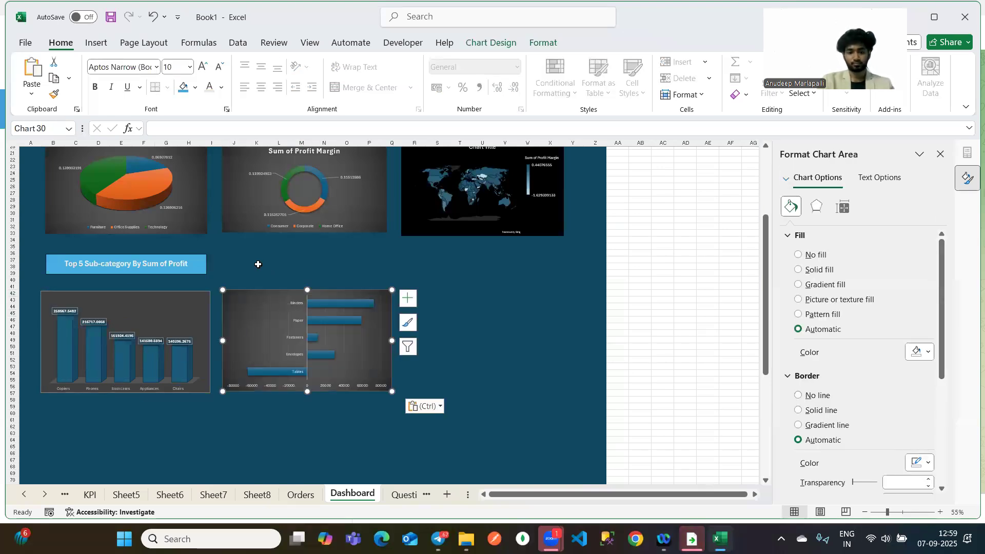
Duplicate the Top 5 Sub-category heading box on the Dashboard and place the copy above the bottom-five bar chart.
scroll(258, 264, "up", 3, "ctrl")
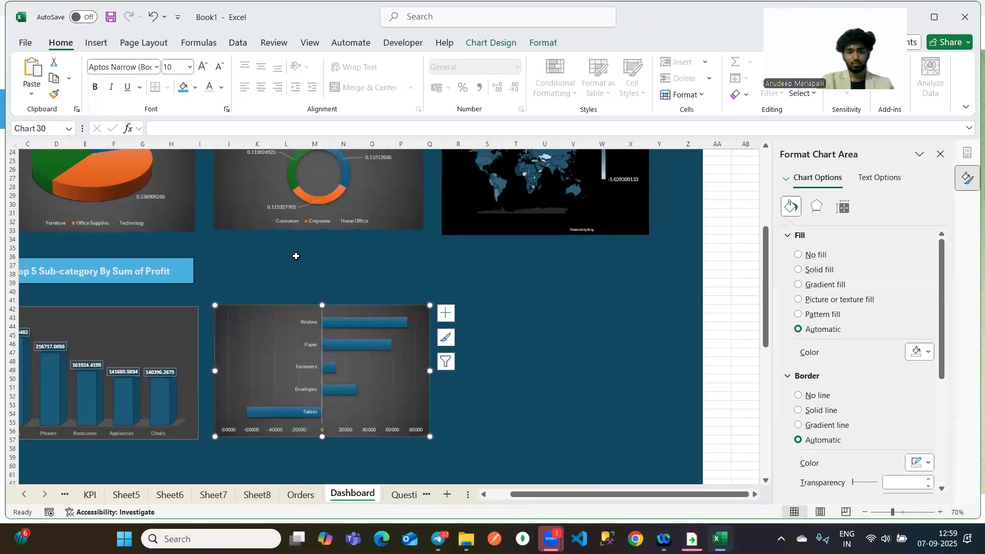
left_click(211, 274)
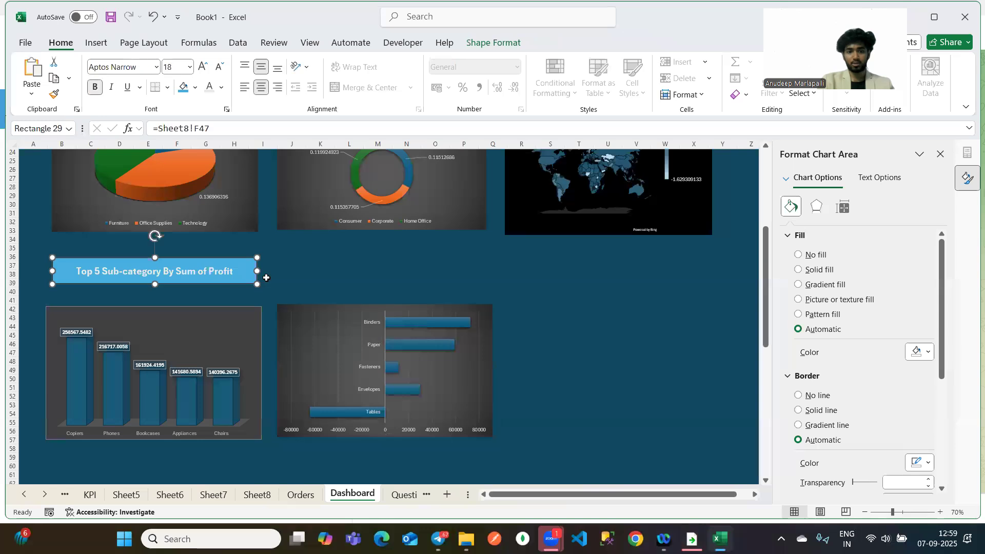
key("ctrl+v")
left_click_drag(174, 263, 403, 267)
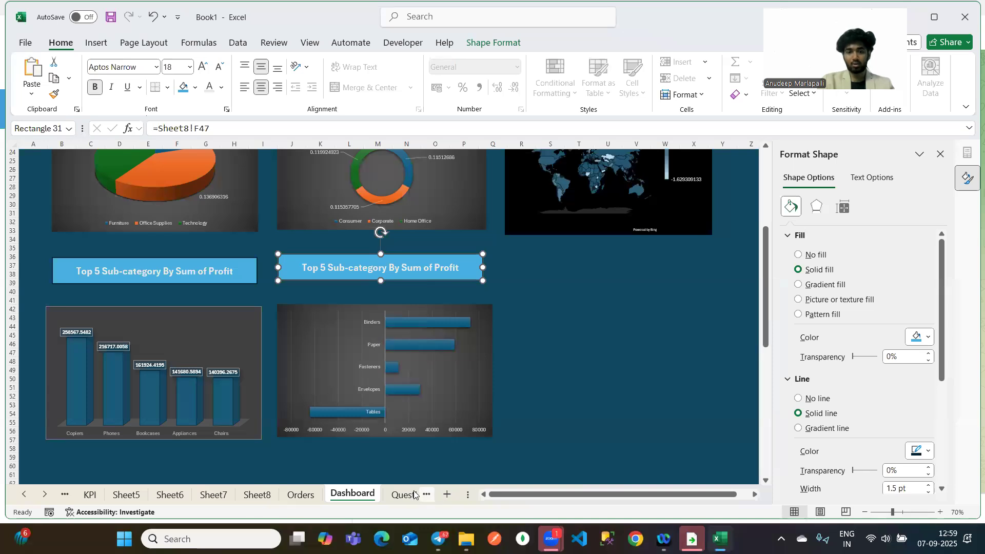
Relink the copied heading box to the bottom-five title cell with =Sheet8!F54.
left_click(264, 127)
key("BackSpace")
key("BackSpace")
key("BackSpace")
key("BackSpace")
key("BackSpace")
key("BackSpace")
key("BackSpace")
key("BackSpace")
key("BackSpace")
key("BackSpace")
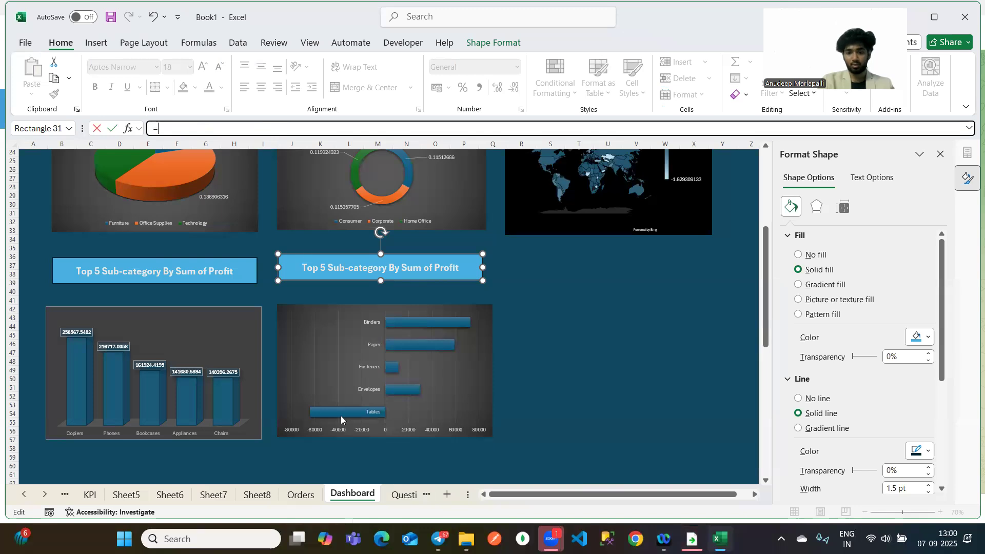
left_click(257, 495)
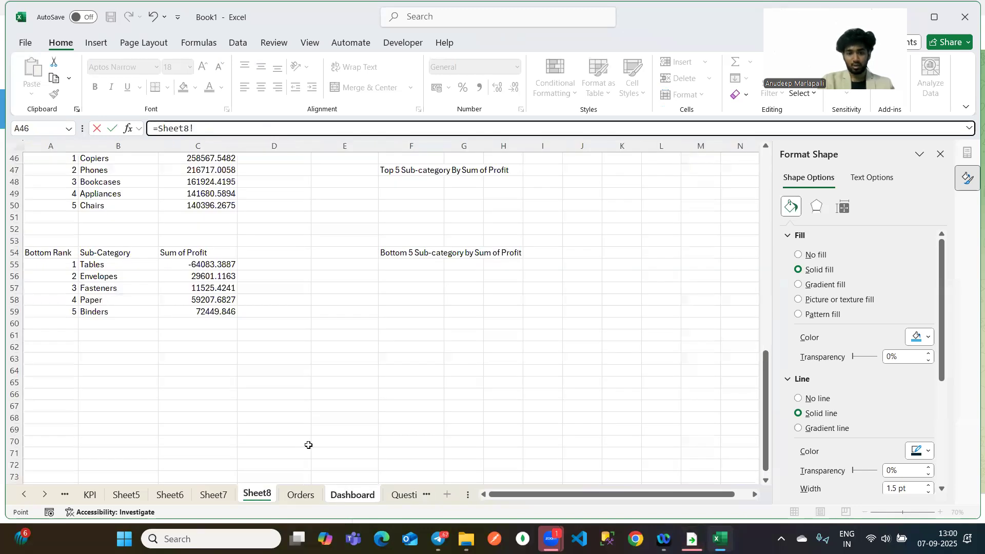
left_click(386, 252)
key("Return")
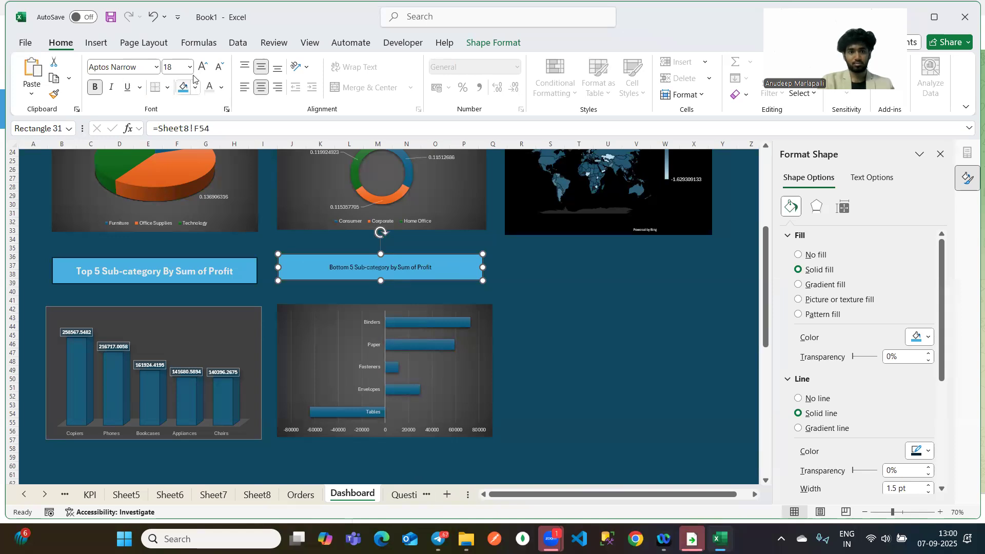
Format the Bottom 5 heading text as 18 pt, white and bold.
left_click(514, 320)
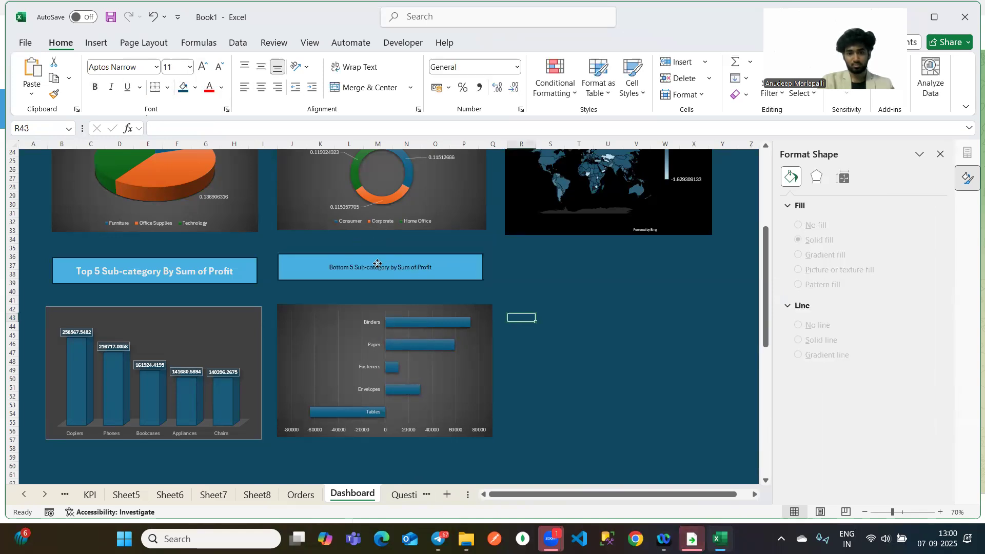
left_click(378, 263)
left_click(190, 67)
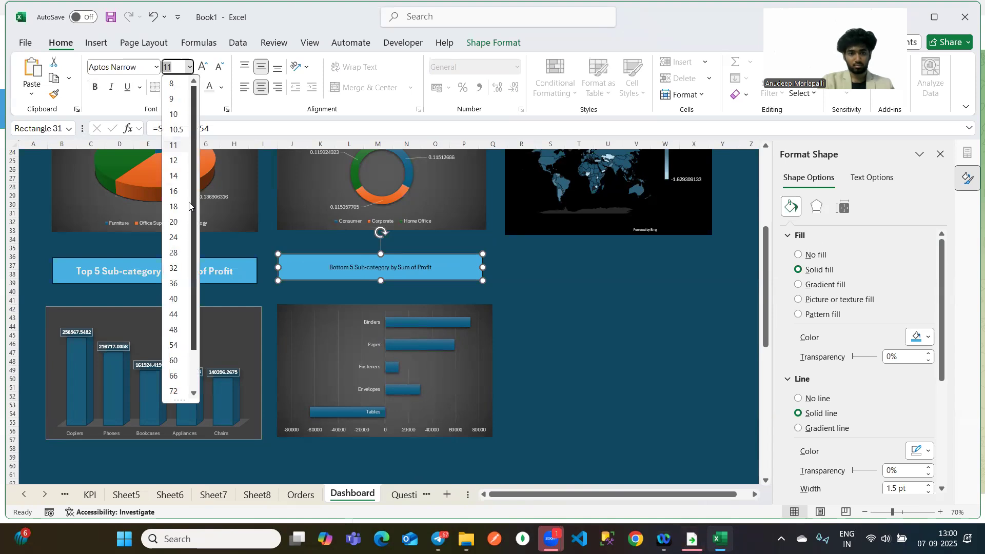
left_click(178, 207)
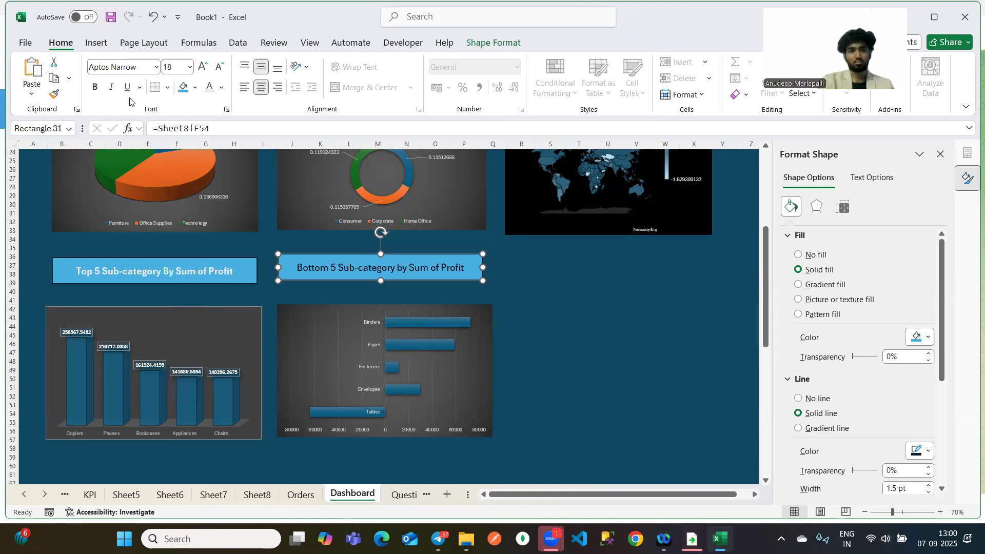
left_click(220, 88)
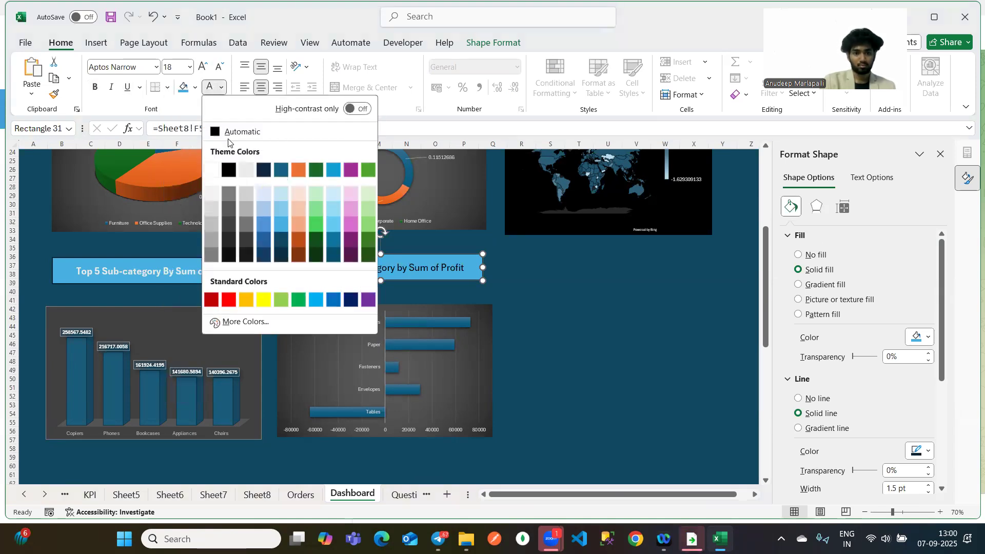
left_click(212, 170)
left_click(96, 88)
left_click(636, 379)
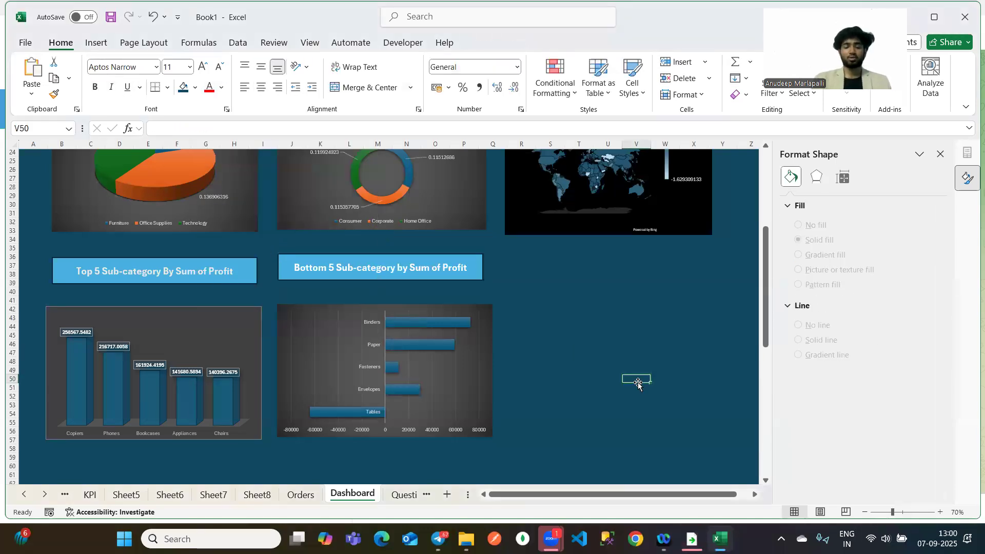
Filter the dashboard to the Consumer segment with the slicer, and clear the filter again.
scroll(637, 382, "up", 4)
scroll(637, 382, "up", 3)
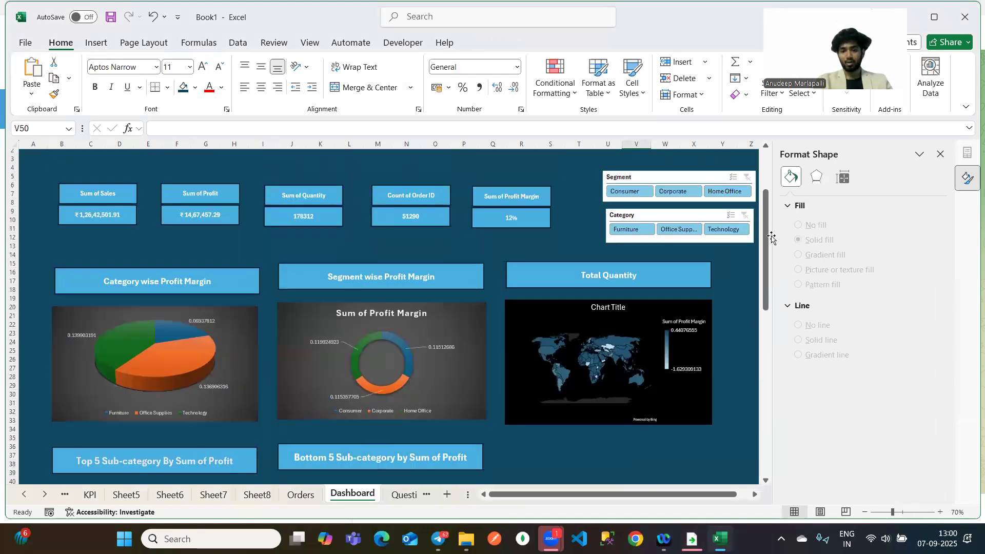
scroll(764, 238, "up", 1)
left_click(940, 153)
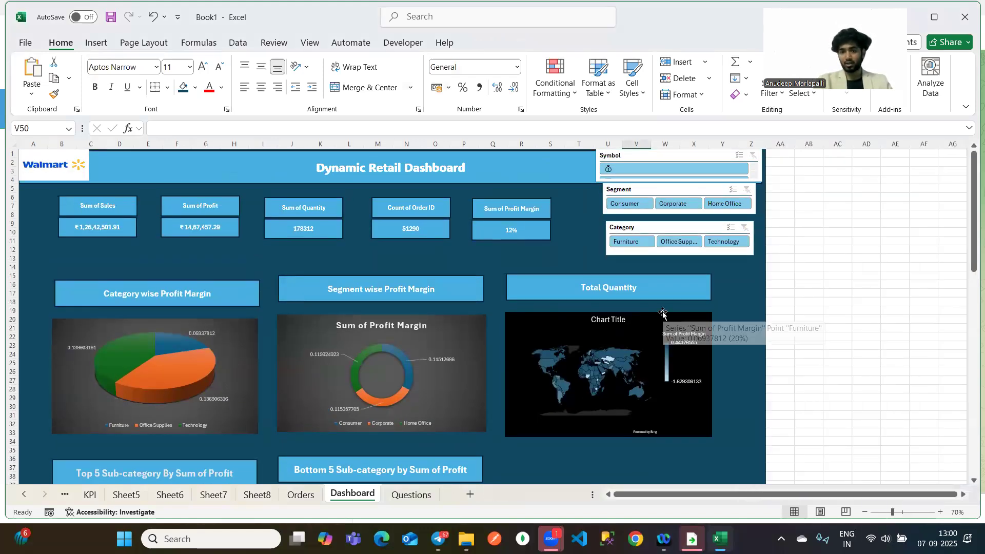
scroll(663, 313, "down", 2, "ctrl")
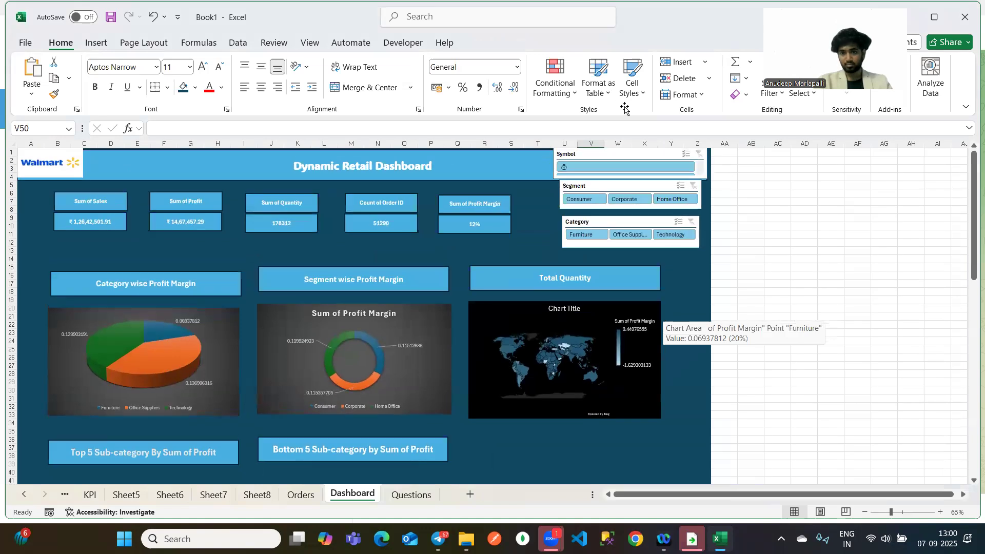
left_click(575, 200)
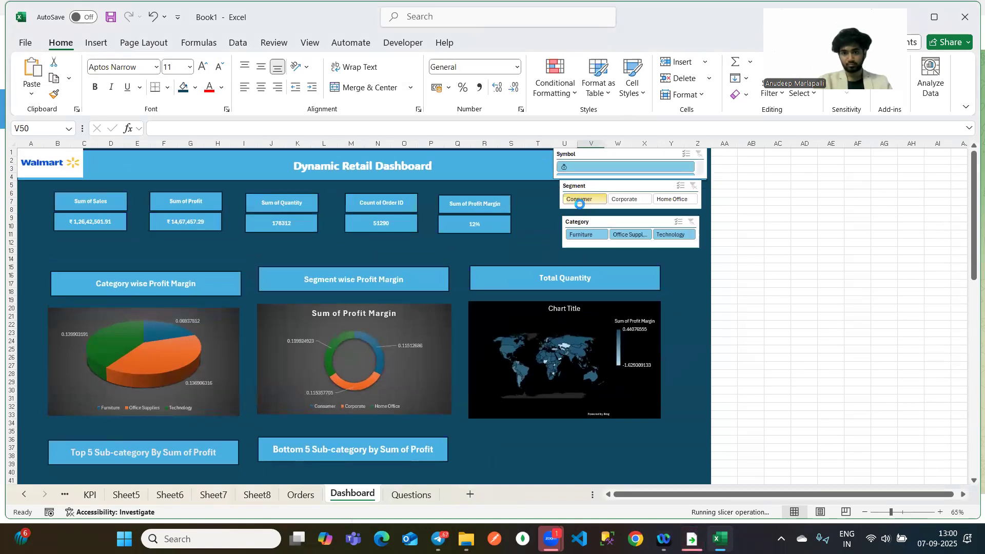
left_click(692, 187)
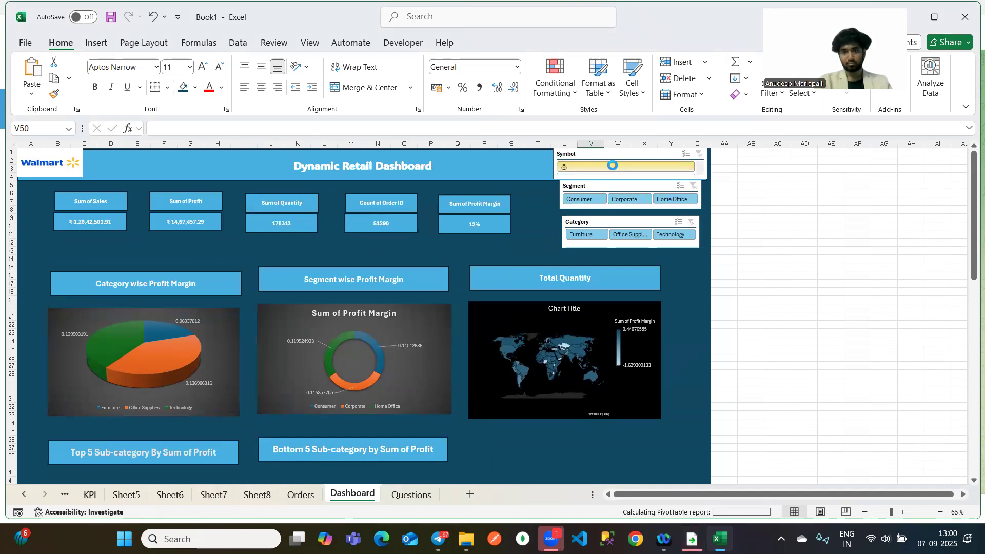
left_click(698, 155)
Move the Symbol slicer off the dashboard header and enlarge it to about 8.6 cm wide and 6.5 cm high.
left_click_drag(585, 154, 539, 211)
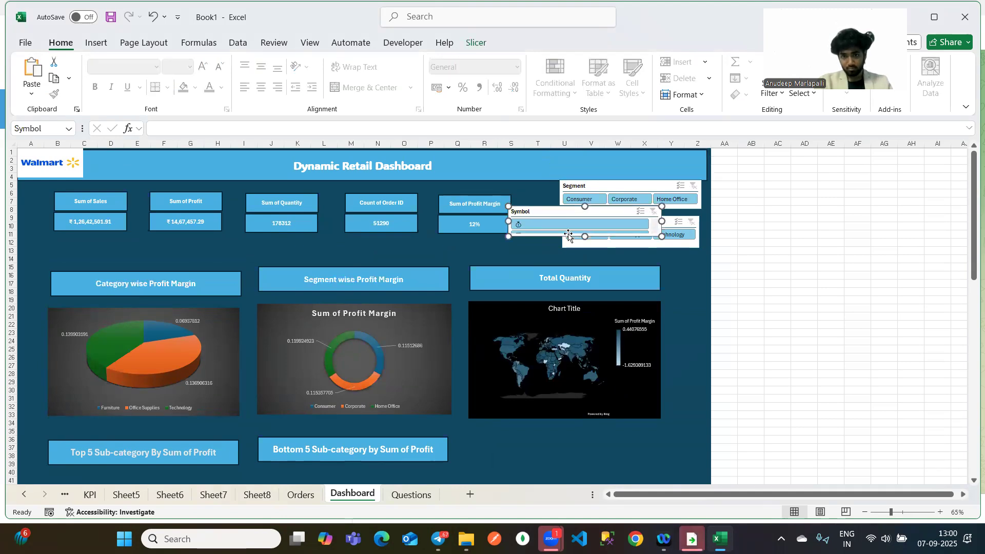
left_click_drag(662, 237, 707, 358)
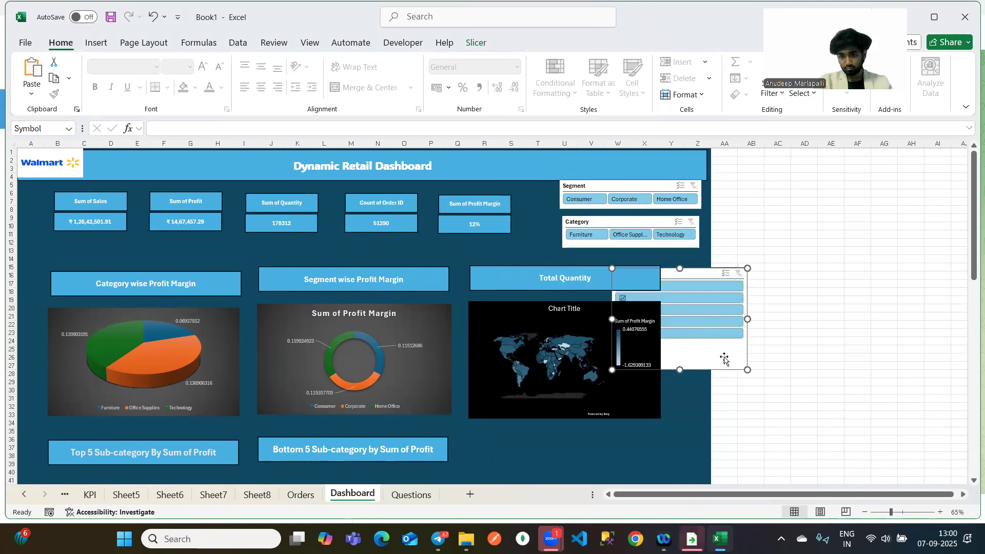
left_click_drag(796, 358, 761, 290)
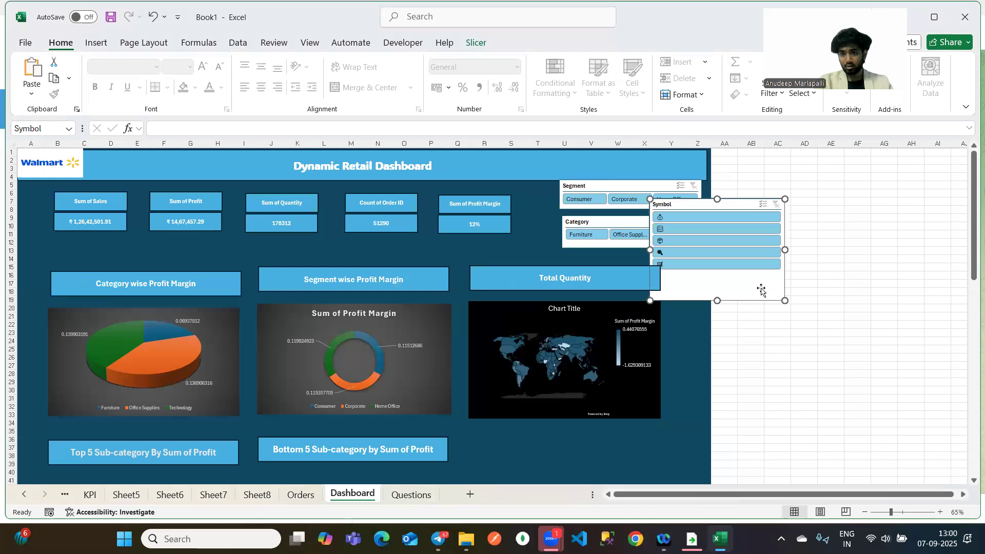
Set the Symbol slicer's layout to 5 columns.
right_click(691, 282)
left_click(759, 495)
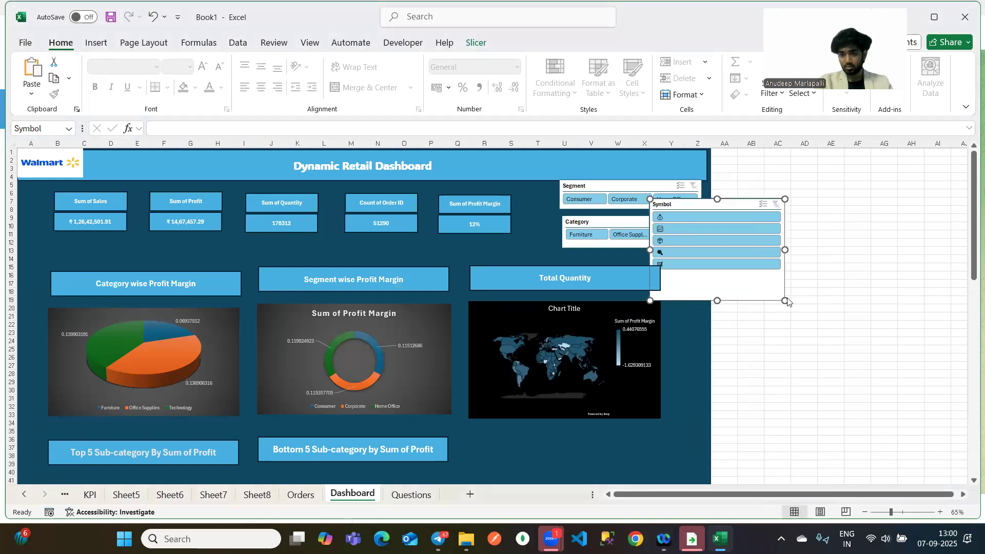
left_click(829, 205)
left_click(897, 301)
key("BackSpace")
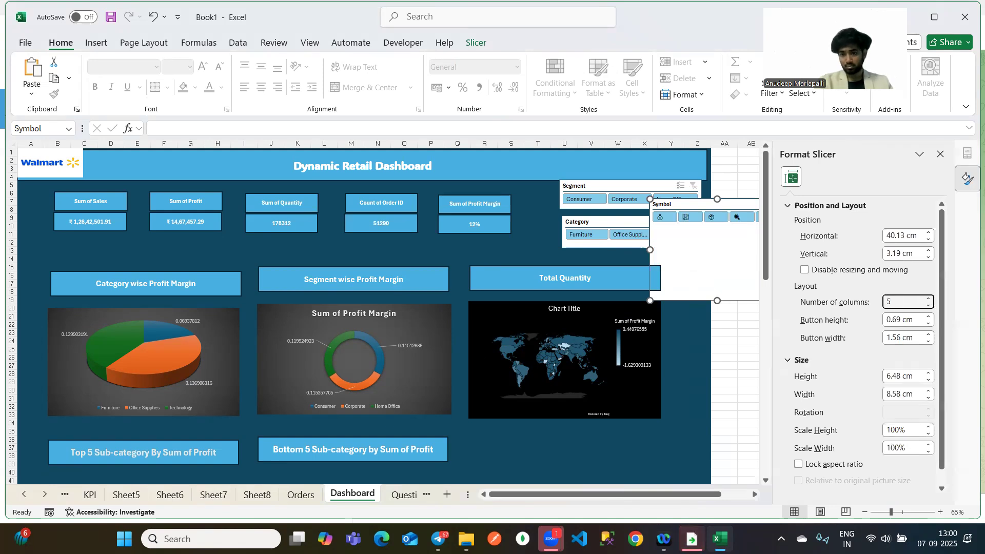
Shrink the Symbol slicer to a single row of buttons and place it in the header above the Segment slicer.
left_click_drag(707, 286, 707, 177)
left_click(692, 346)
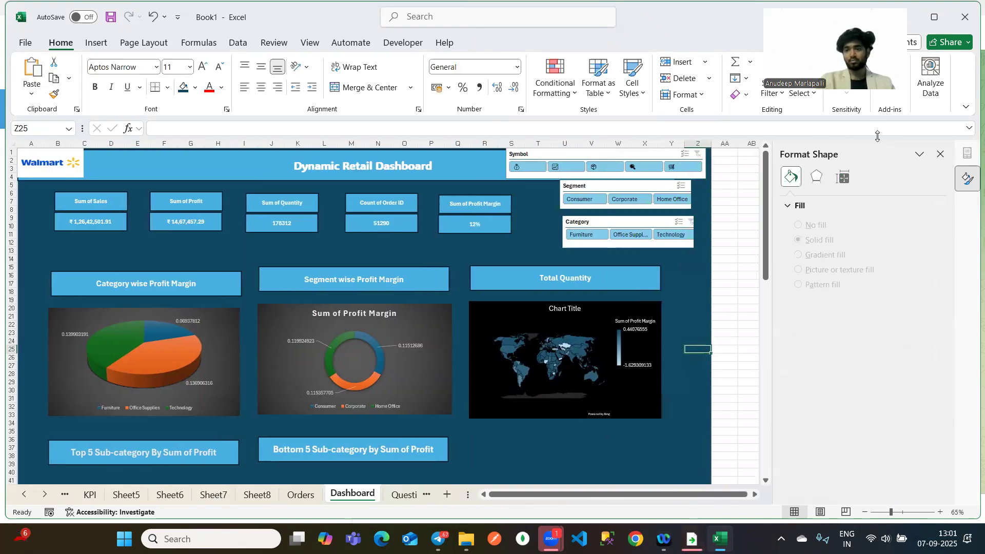
left_click(939, 154)
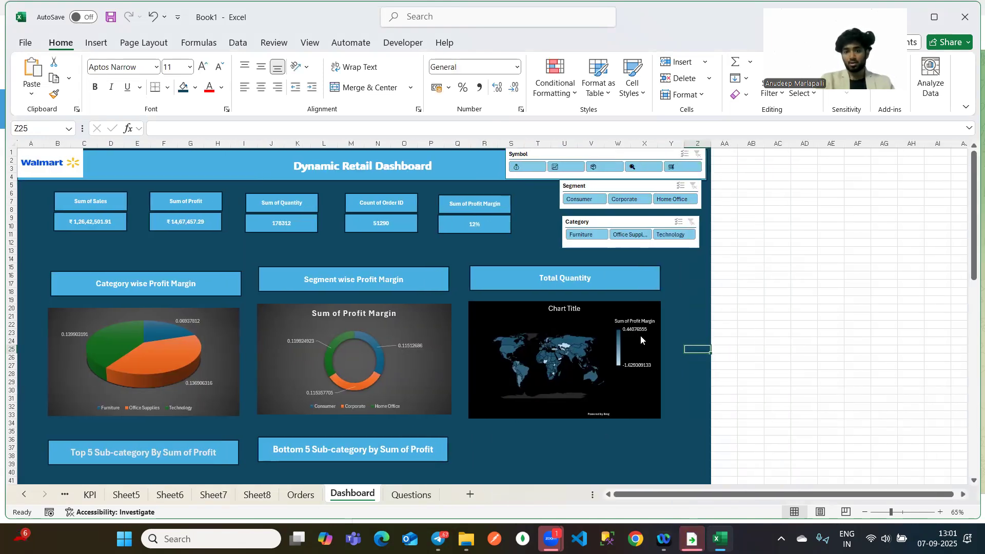
scroll(640, 335, "down", 4)
scroll(579, 288, "down", 4)
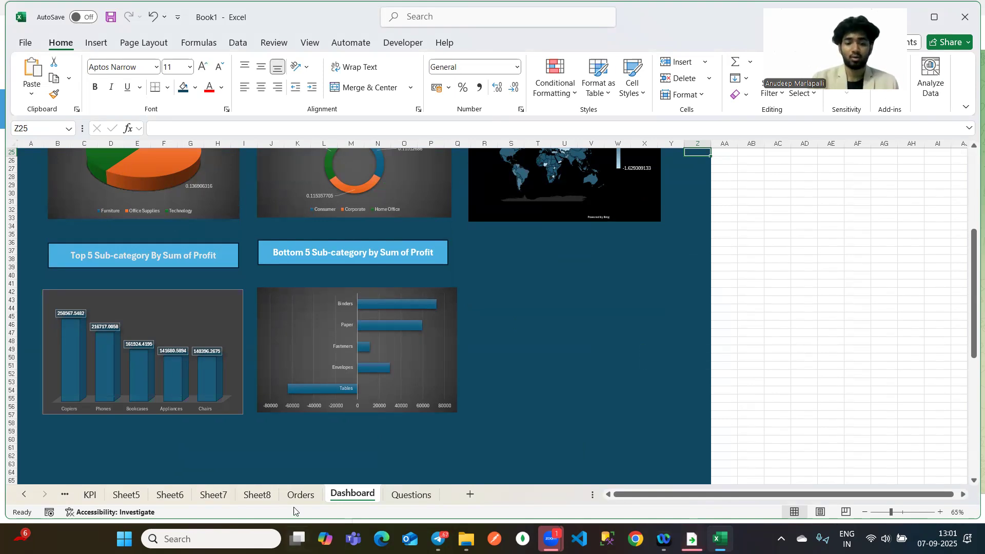
Insert a scatter chart from the Sales and Profit columns of the Orders sheet, and apply the solid blue chart style with white markers.
left_click(298, 495)
scroll(511, 153, "up", 1)
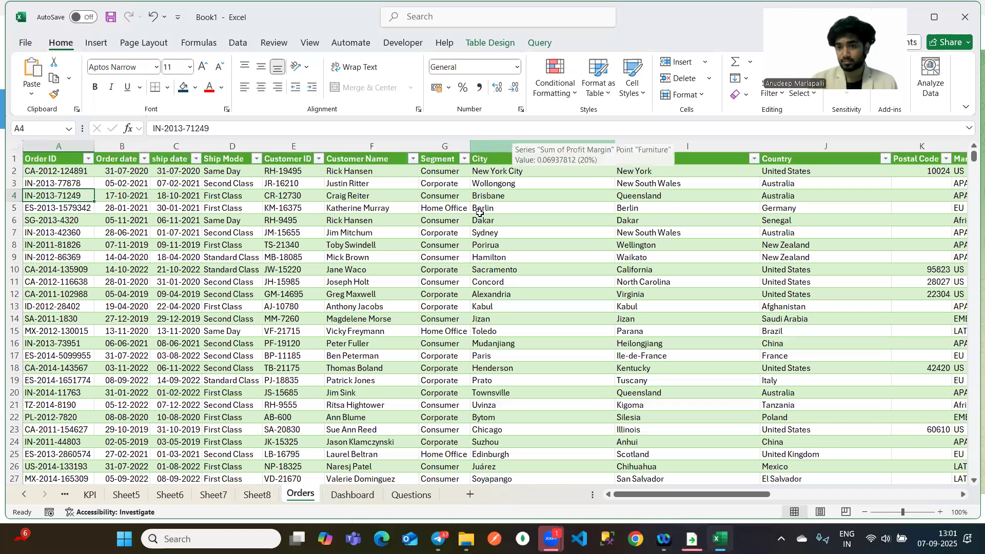
scroll(479, 220, "right", 6)
scroll(479, 219, "right", 8)
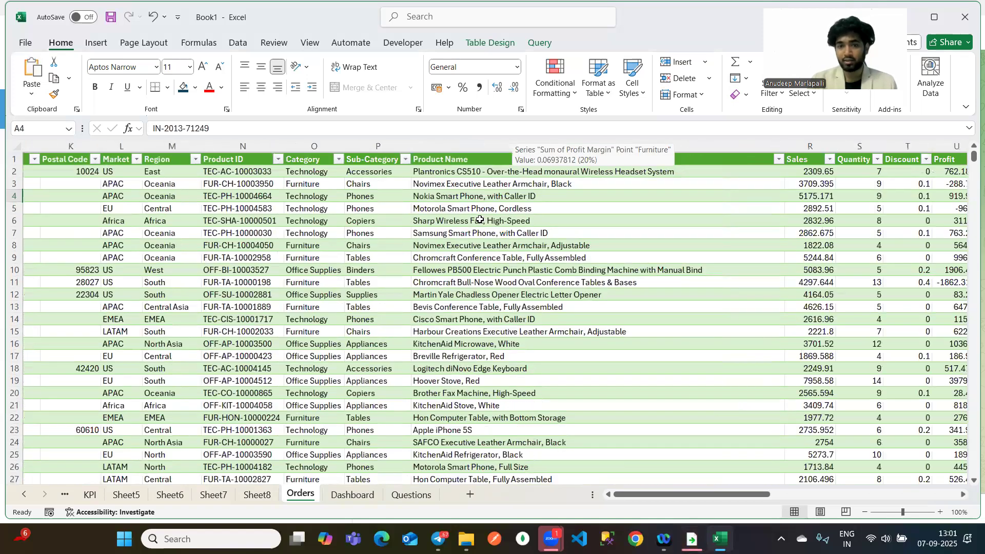
scroll(480, 220, "right", 1)
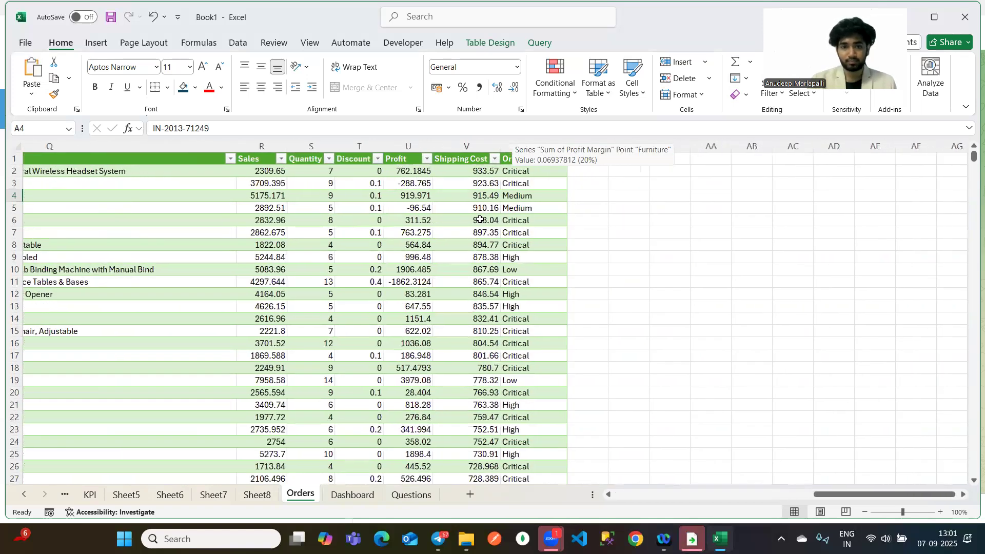
scroll(310, 154, "left", 2)
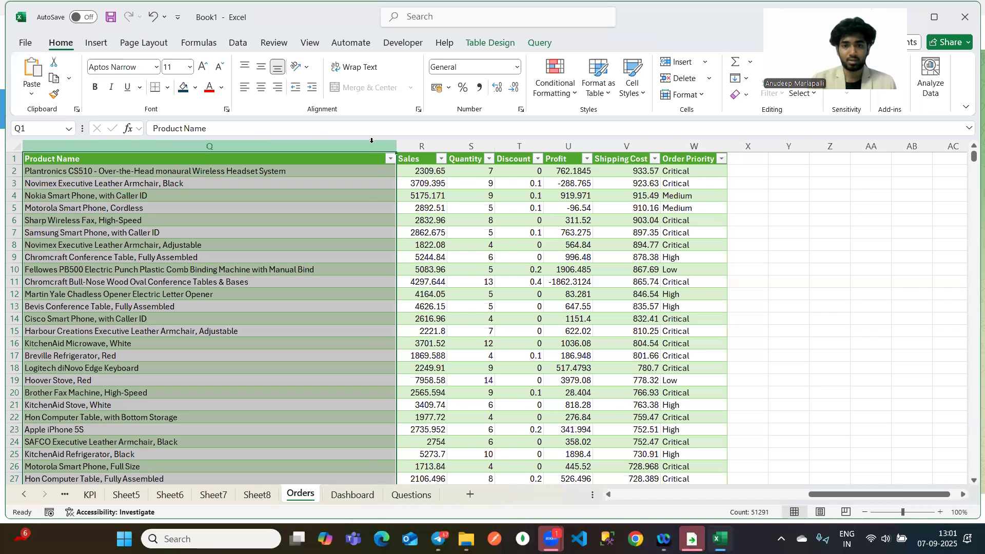
left_click(418, 147)
left_click(577, 147, "ctrl")
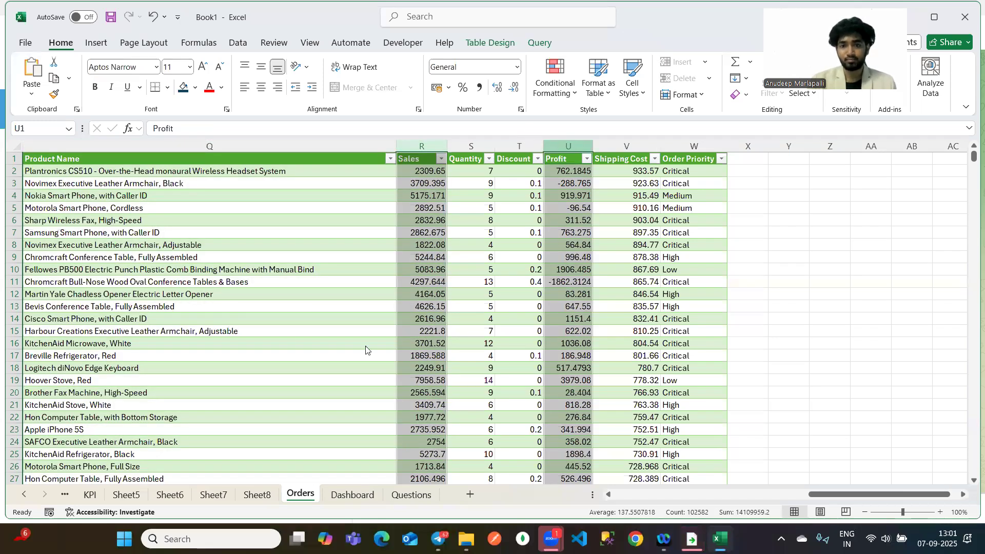
left_click(97, 45)
left_click(458, 95)
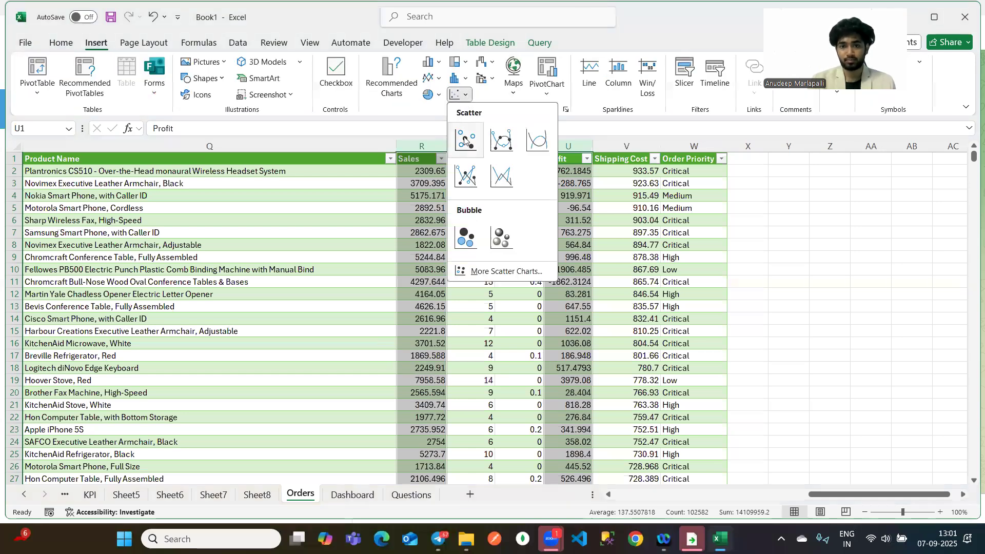
left_click(464, 141)
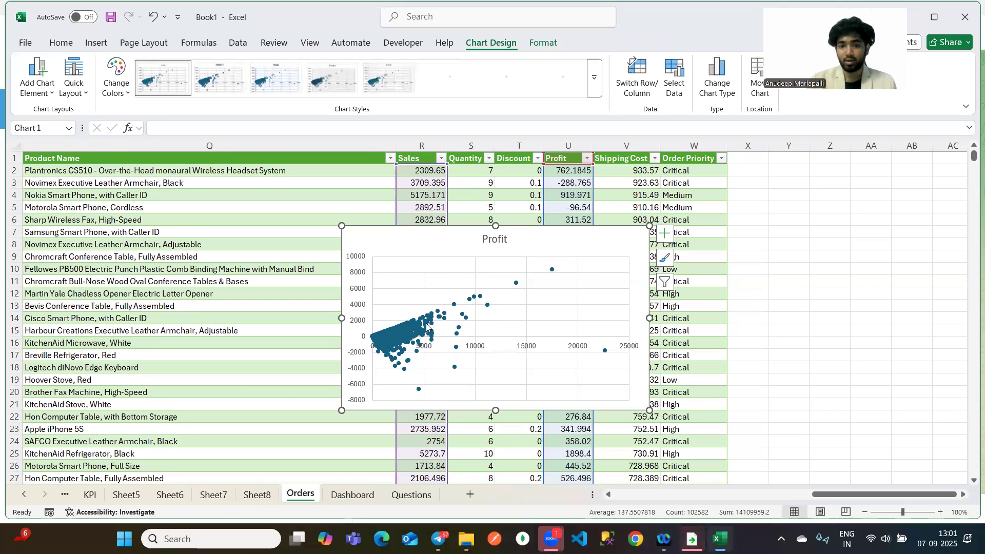
mouse_move(550, 274)
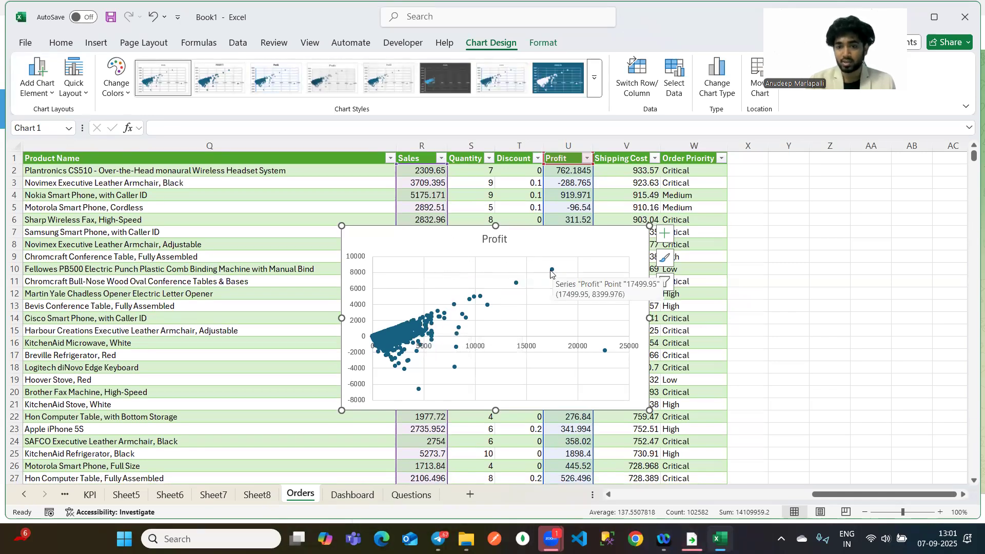
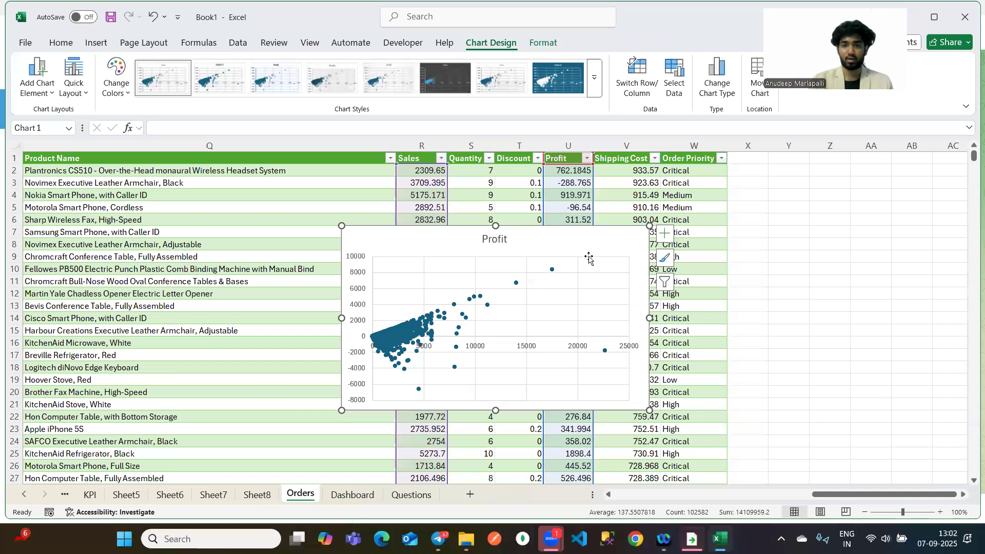
left_click(561, 80)
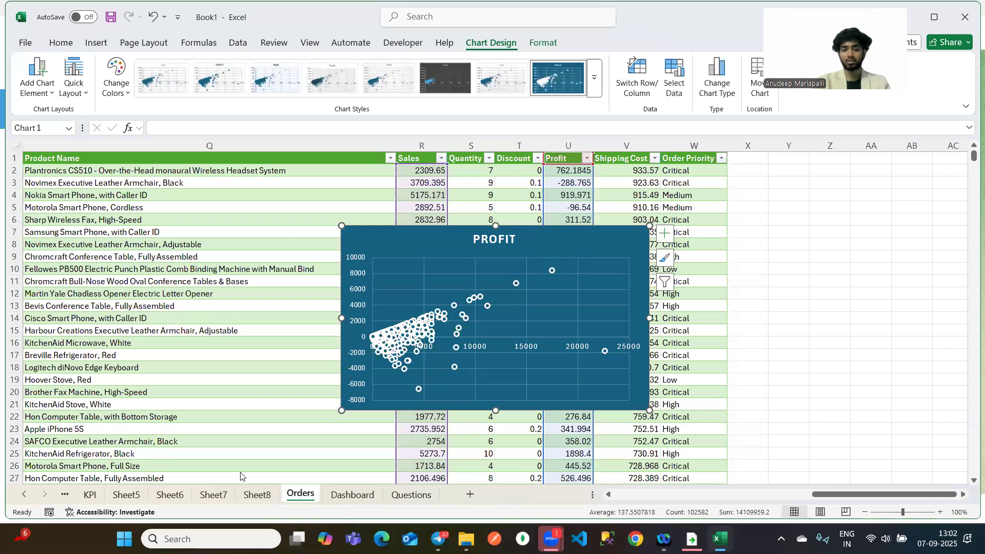
Move the scatter chart from the Orders sheet to the Dashboard beside the bottom-five bar chart, and widen it.
key("Delete")
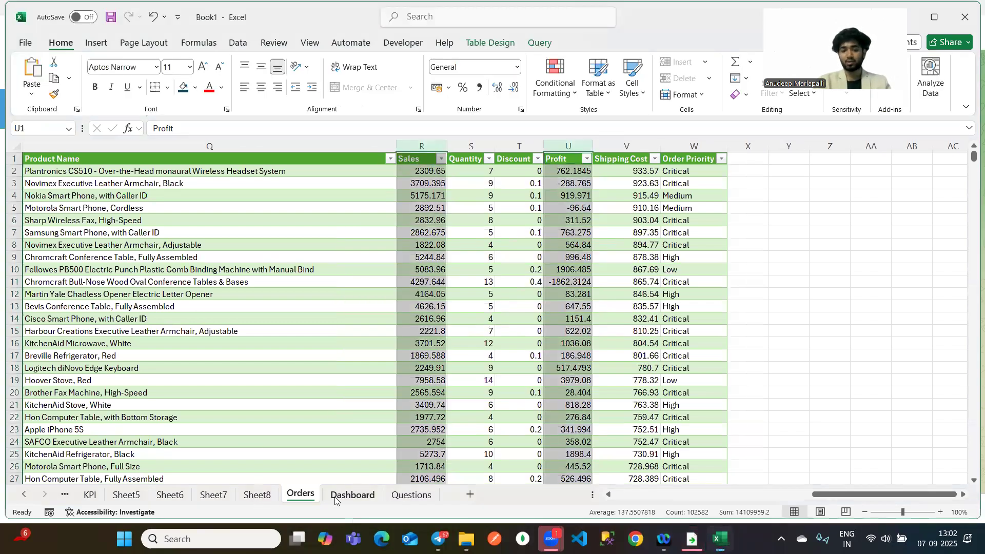
left_click(339, 496)
left_click(529, 308)
left_click(488, 293)
key("ctrl+v")
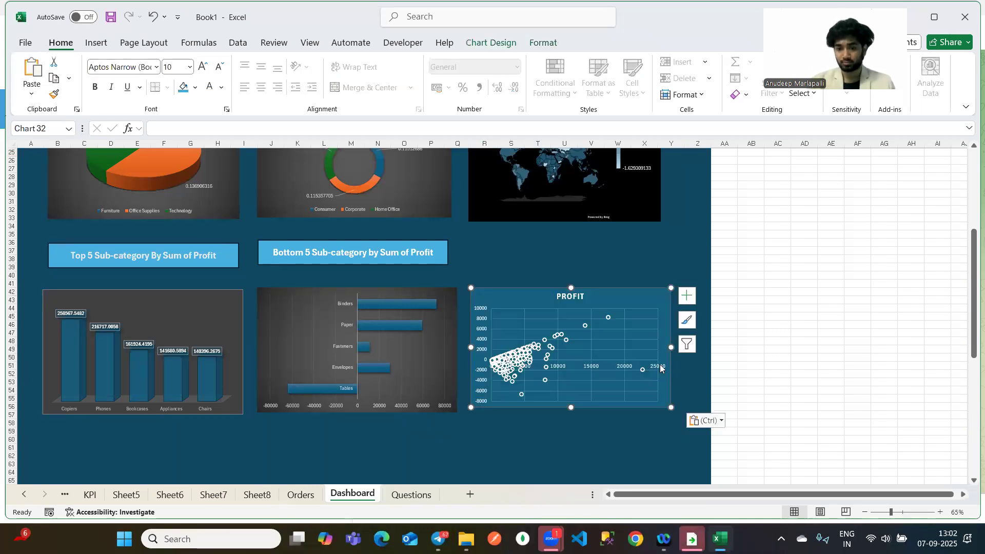
left_click_drag(671, 290, 704, 286)
left_click(787, 338)
Copy the bottom-five title box to above the scatter chart and change its text to "Sales and Profit relation".
left_click(386, 252)
left_click_drag(386, 253, 545, 249, "ctrl")
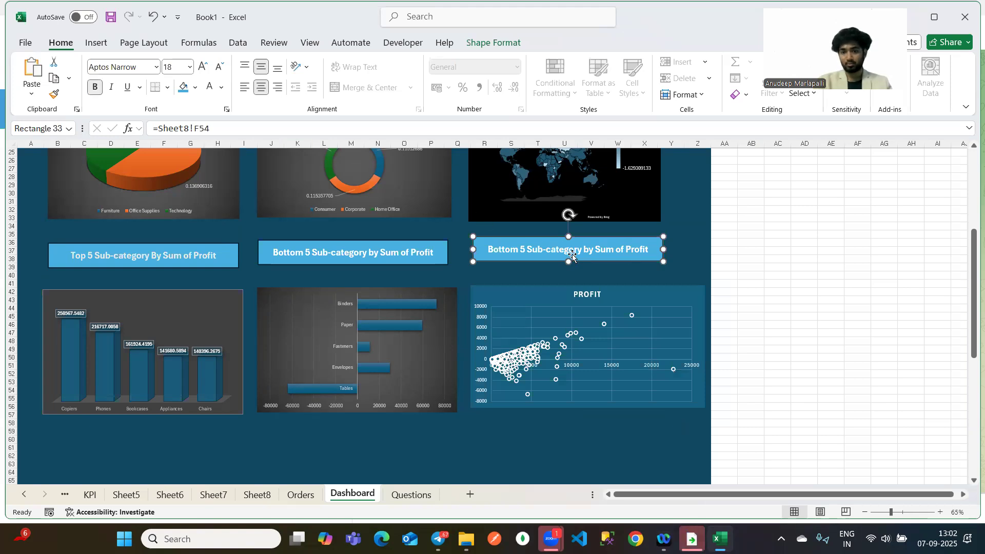
key("ctrl+a")
key("BackSpace")
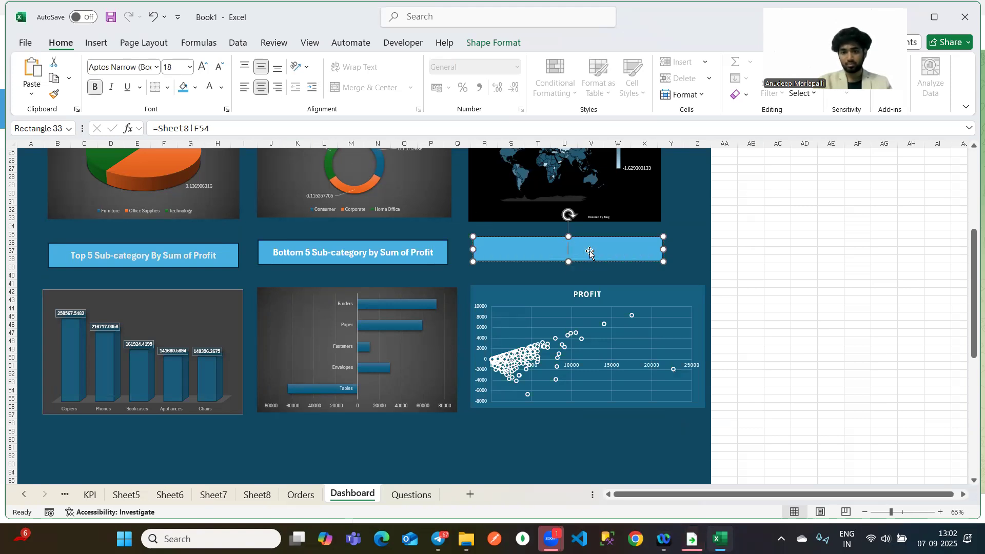
type("Sales and Profit")
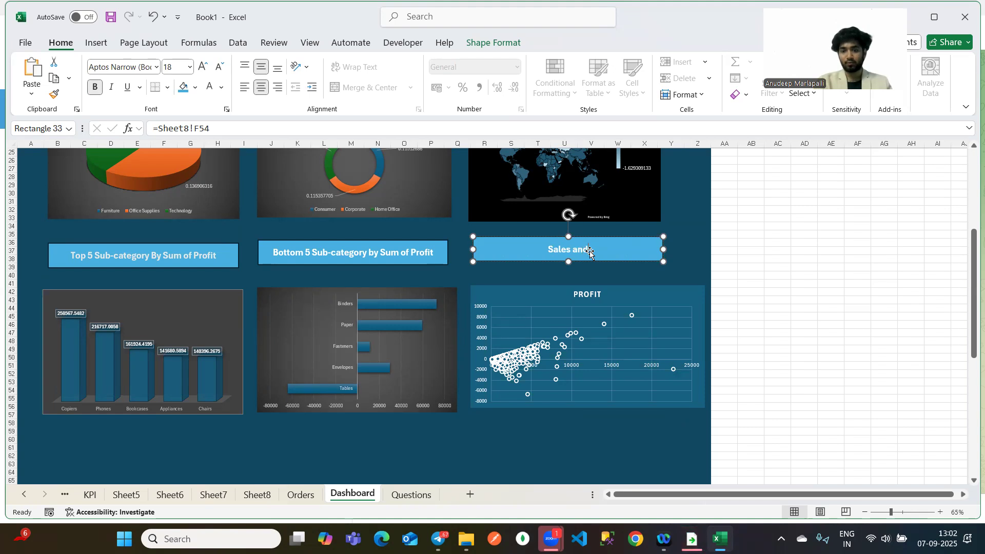
key("BackSpace")
key("BackSpace")
key("BackSpace")
key("BackSpace")
key("BackSpace")
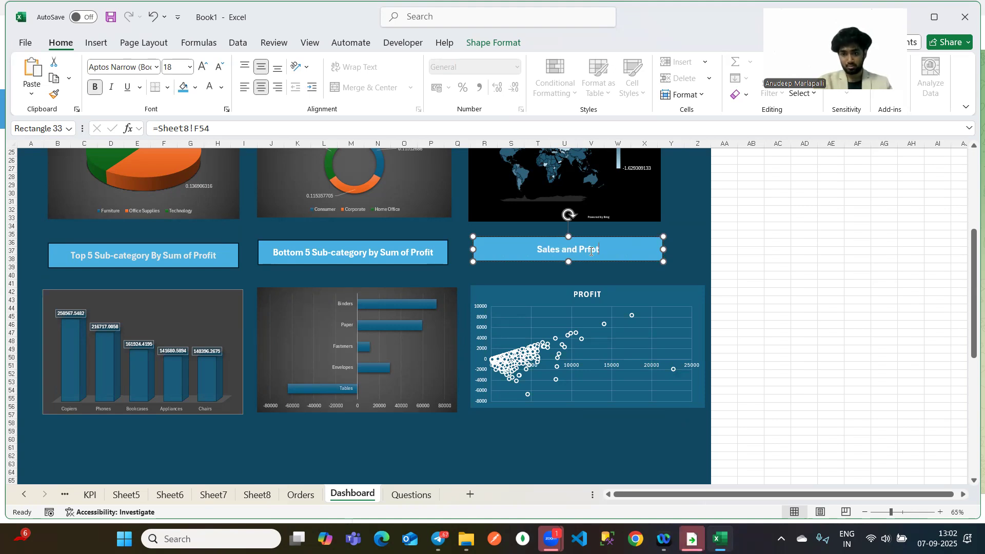
type("rofit relation")
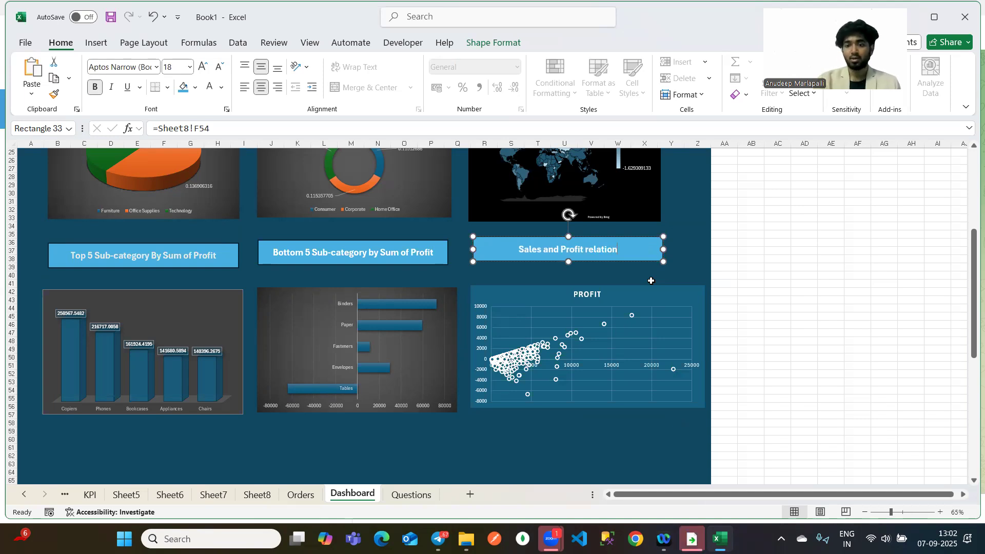
left_click(705, 260)
Look over the dashboard's header, KPI cards, slicers and chart layout.
scroll(705, 260, "up", 4)
scroll(705, 260, "down", 2)
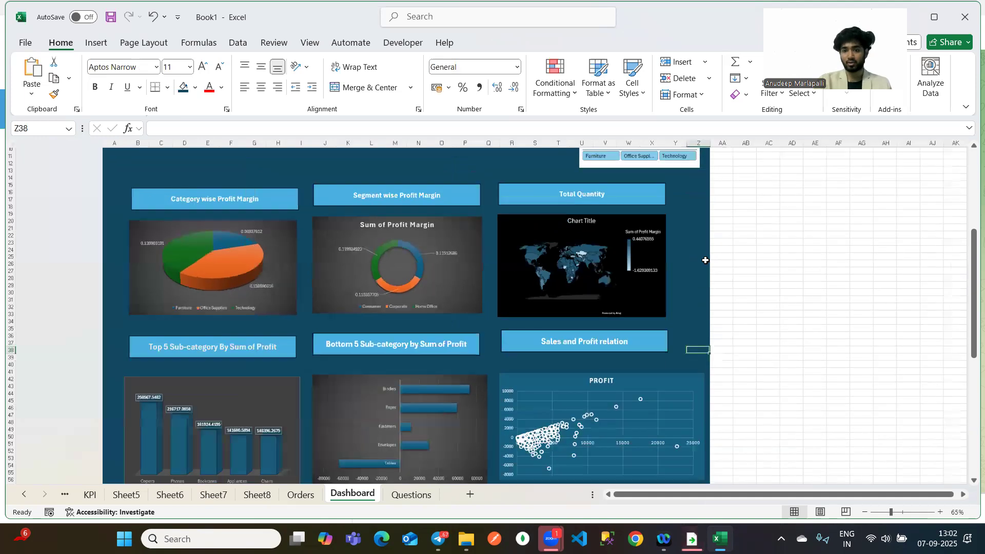
scroll(705, 260, "up", 3)
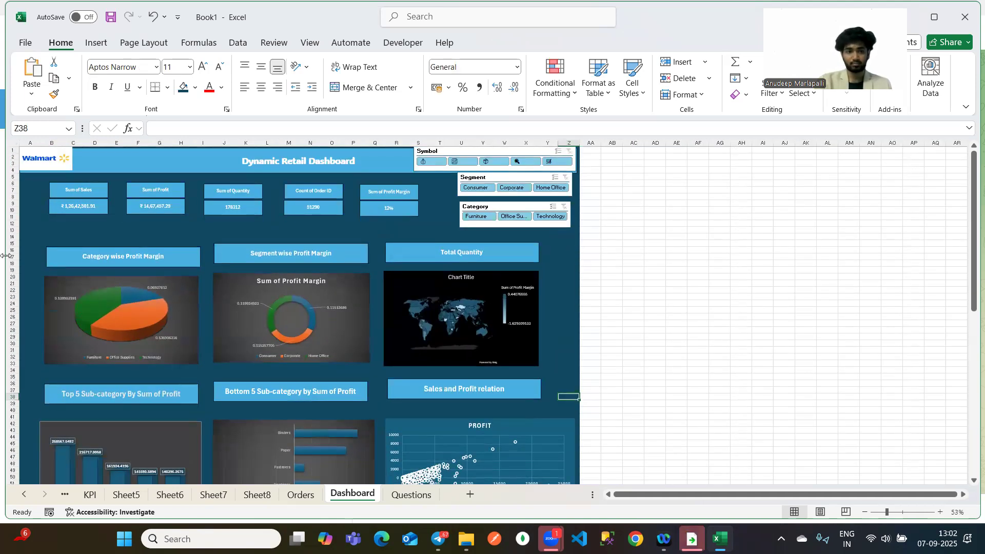
scroll(37, 251, "up", 2)
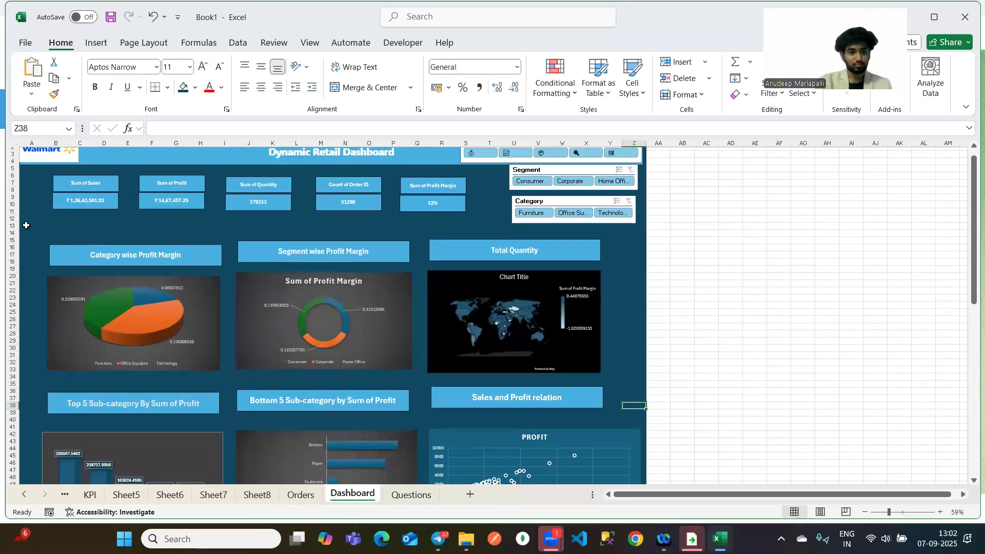
scroll(26, 226, "up", 2)
scroll(26, 225, "down", 2)
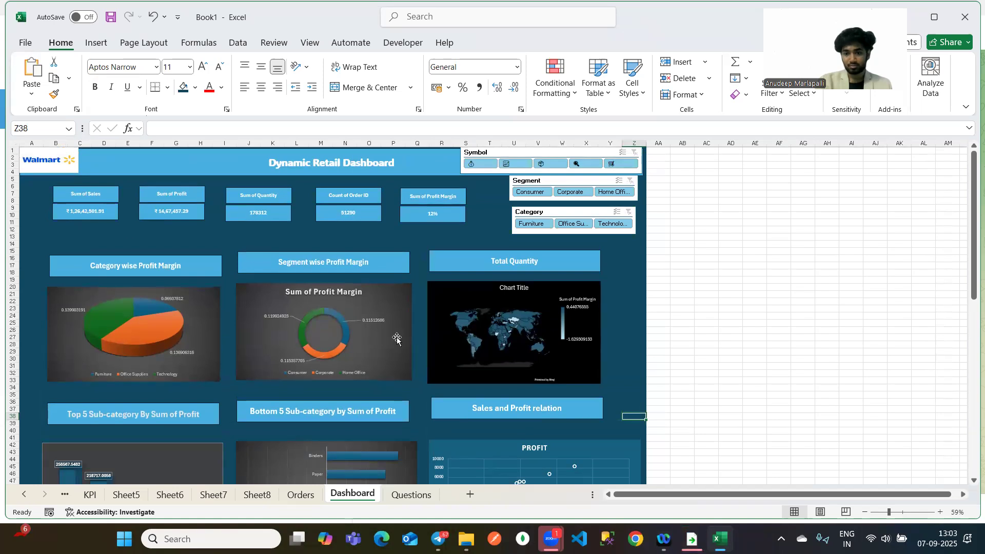
scroll(406, 351, "down", 2)
scroll(405, 350, "up", 2)
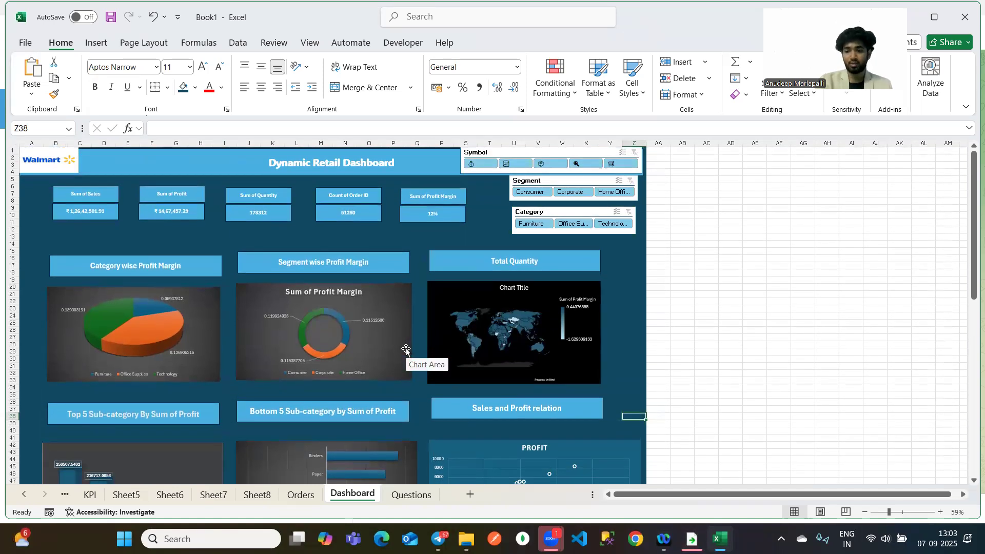
key("ctrl+minus")
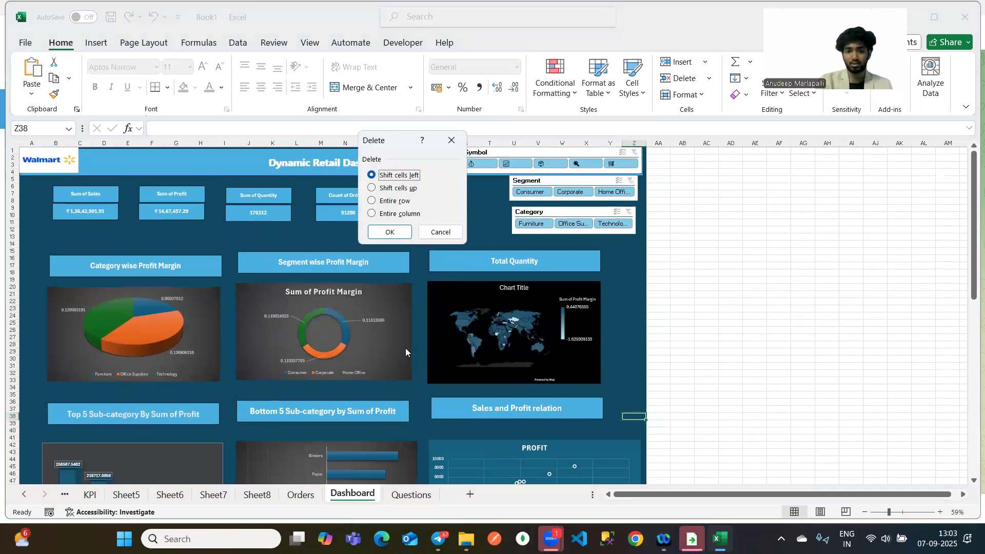
left_click(452, 140)
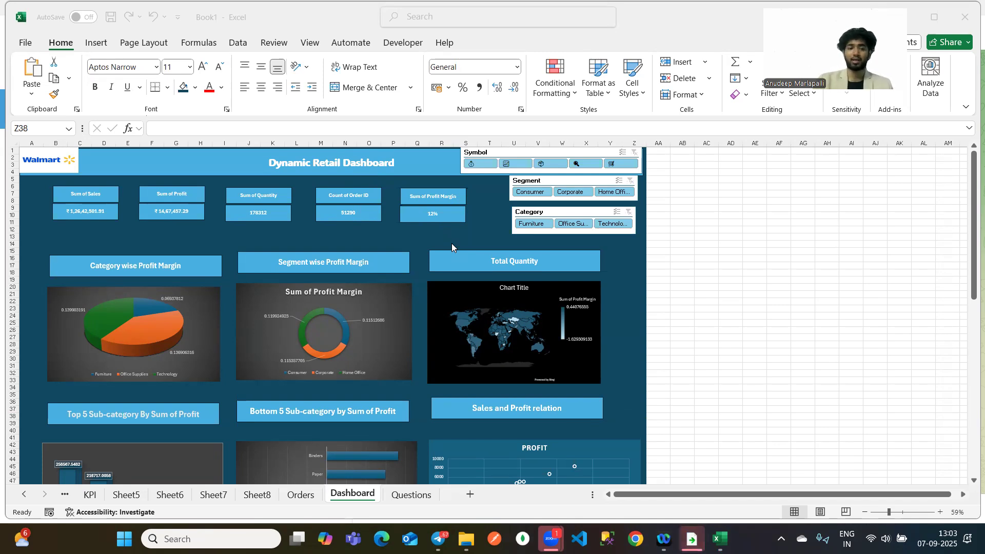
Merge and center cells B12:D14 beneath the Sum of Sales card on the Dashboard.
left_click_drag(54, 230, 114, 245)
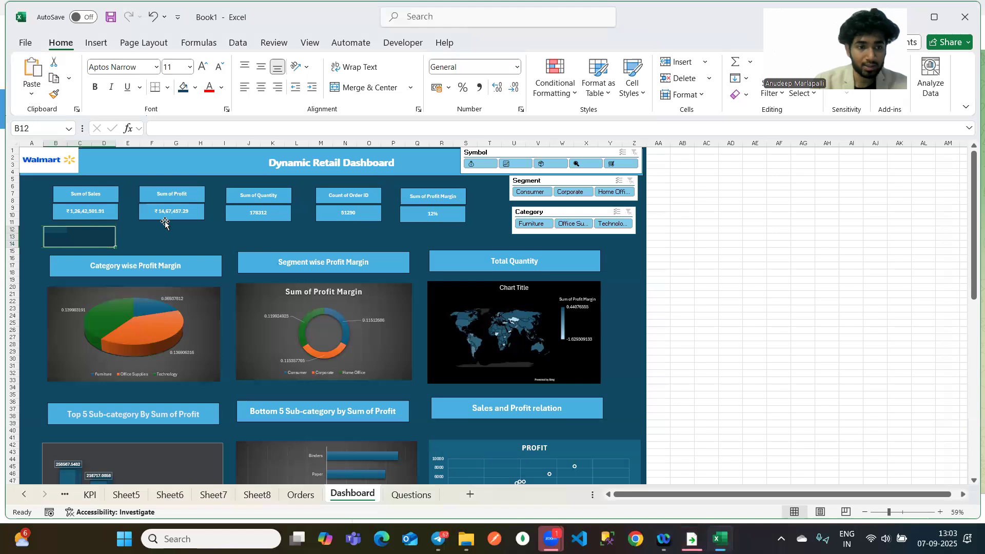
scroll(32, 232, "up", 5)
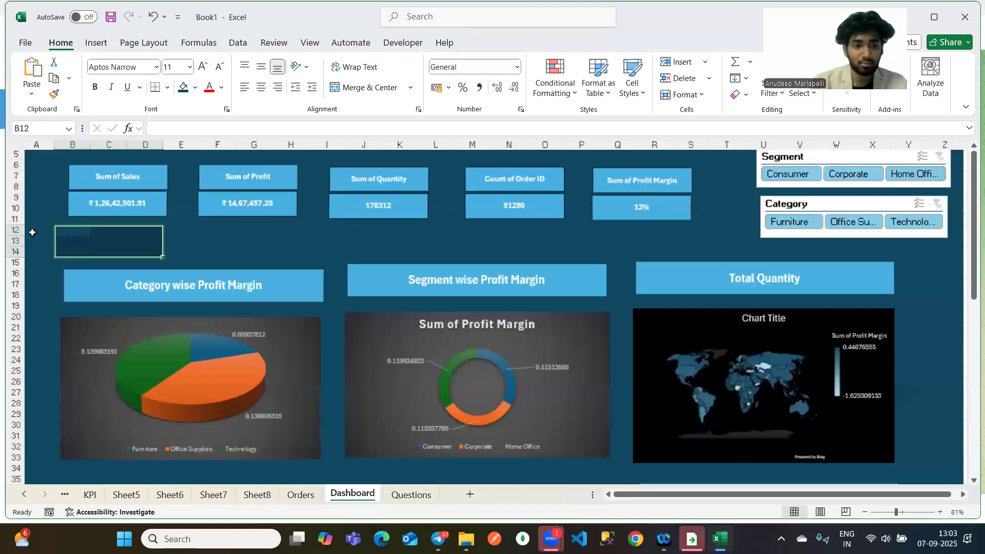
left_click(77, 240)
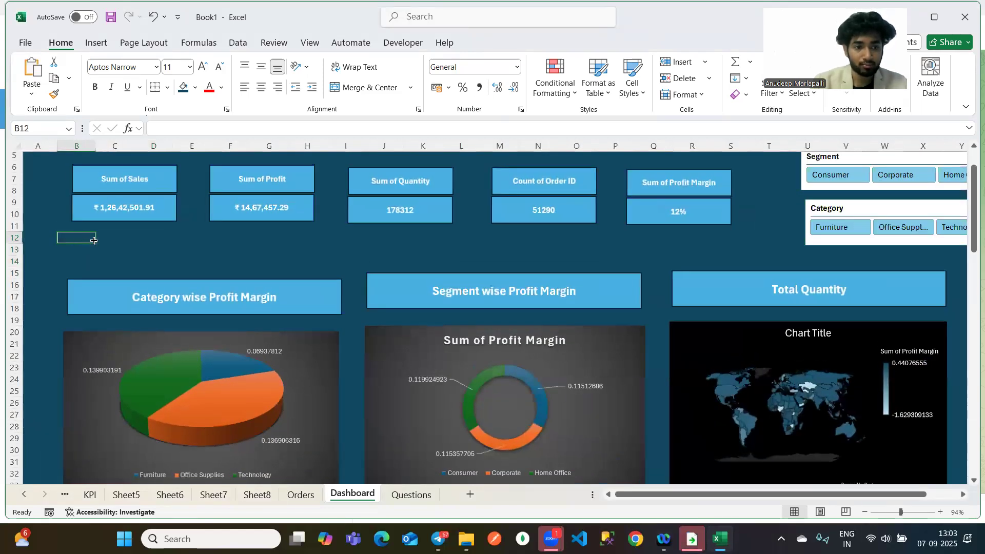
left_click(177, 238)
left_click_drag(77, 240, 167, 261)
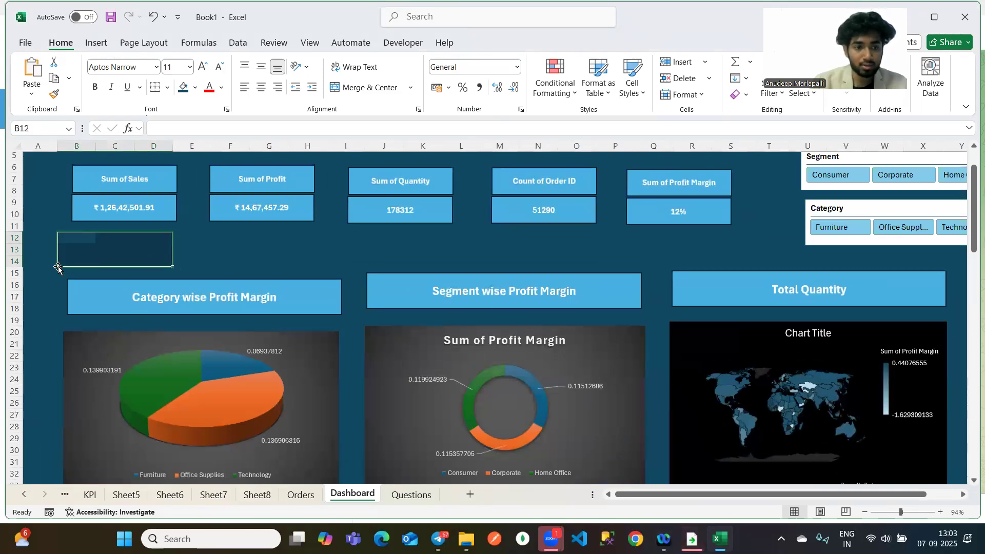
left_click(308, 249)
left_click_drag(84, 237, 168, 263)
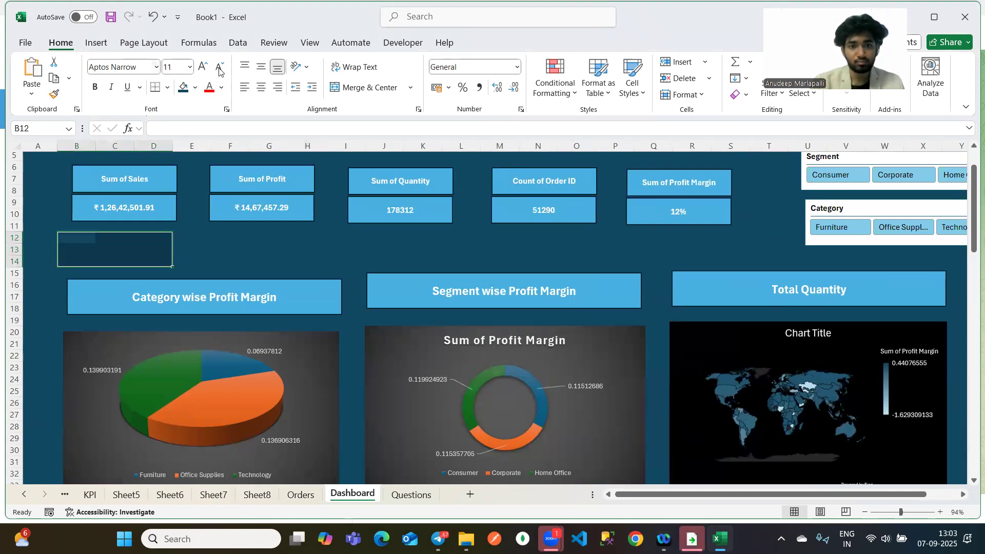
left_click(365, 87)
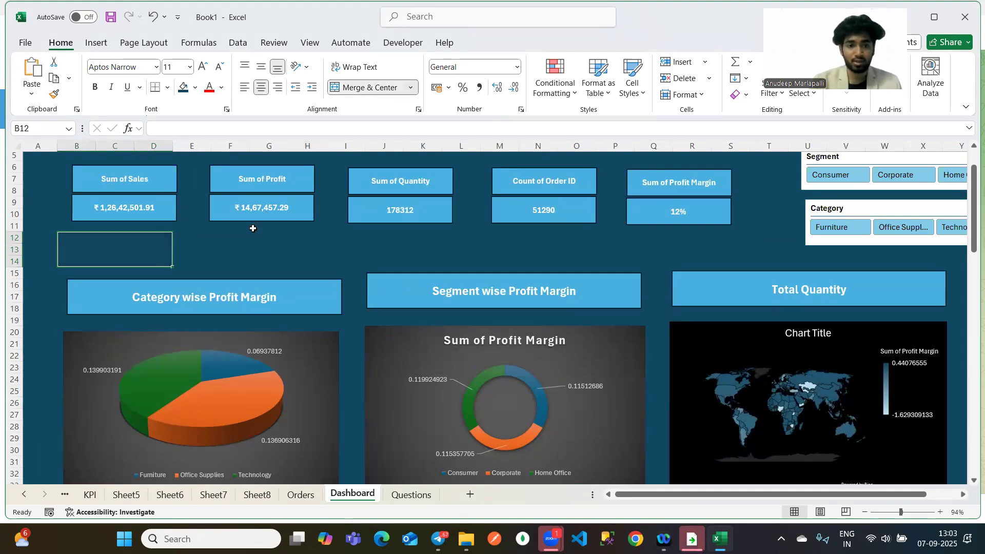
left_click(237, 240)
left_click(117, 247)
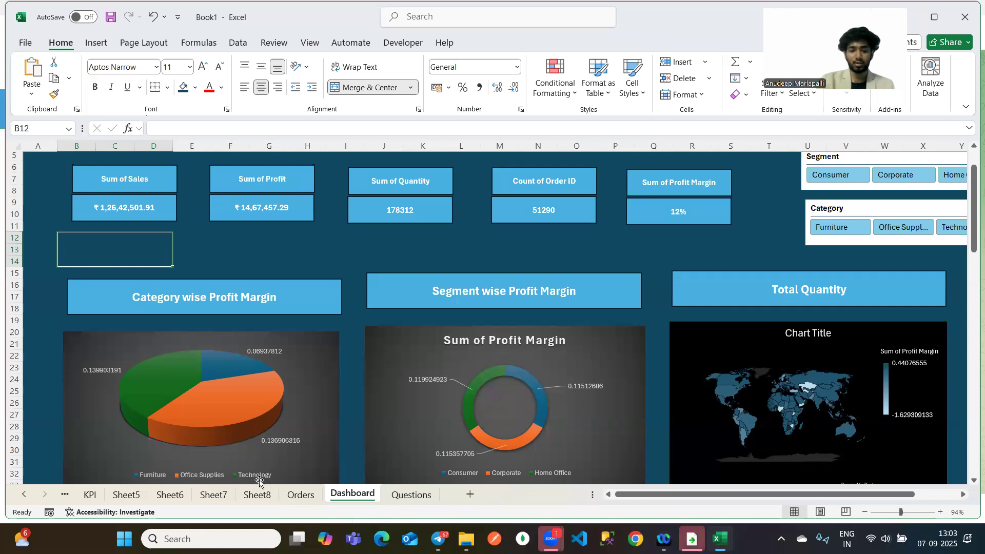
Create a PivotTable from the Orders table on a new worksheet.
left_click(301, 495)
left_click(159, 233)
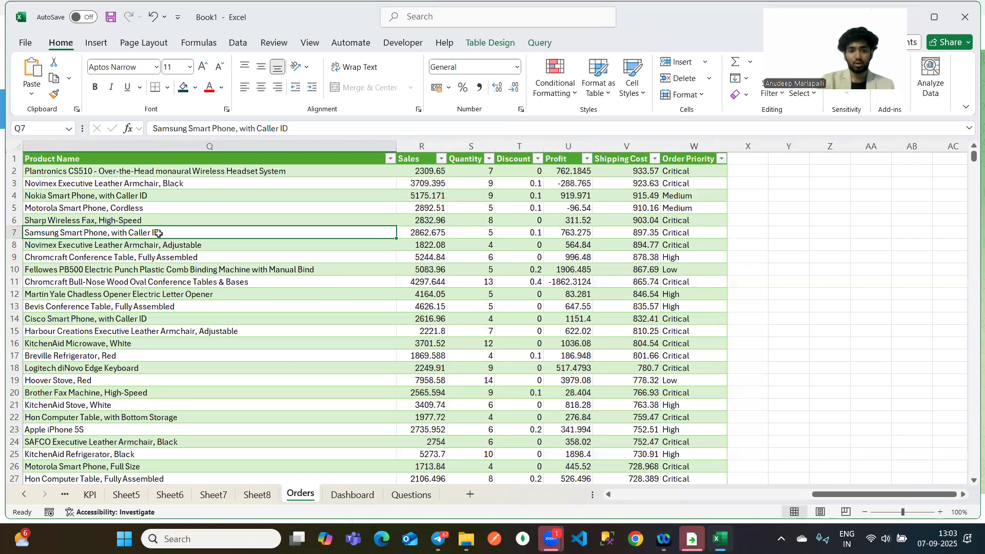
left_click(96, 43)
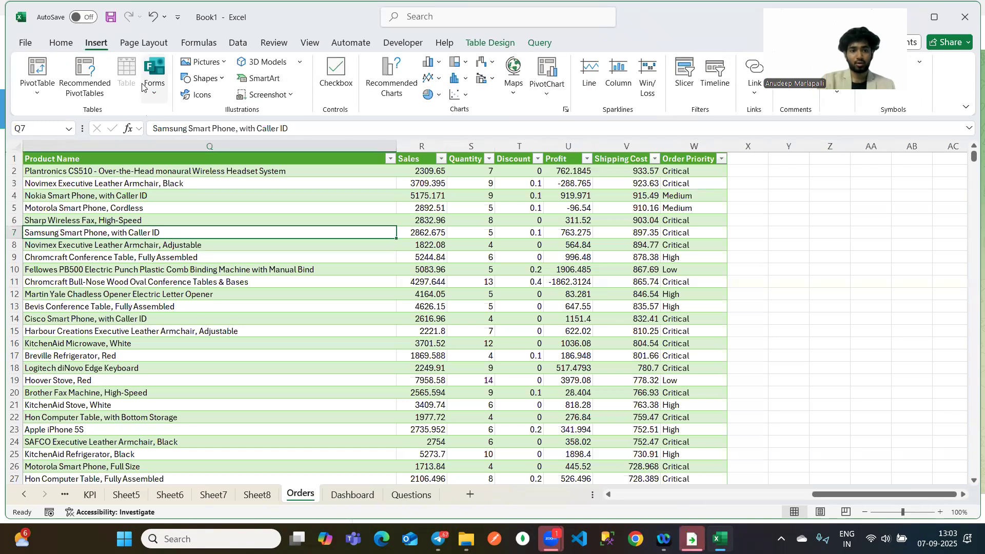
left_click(37, 87)
left_click(70, 119)
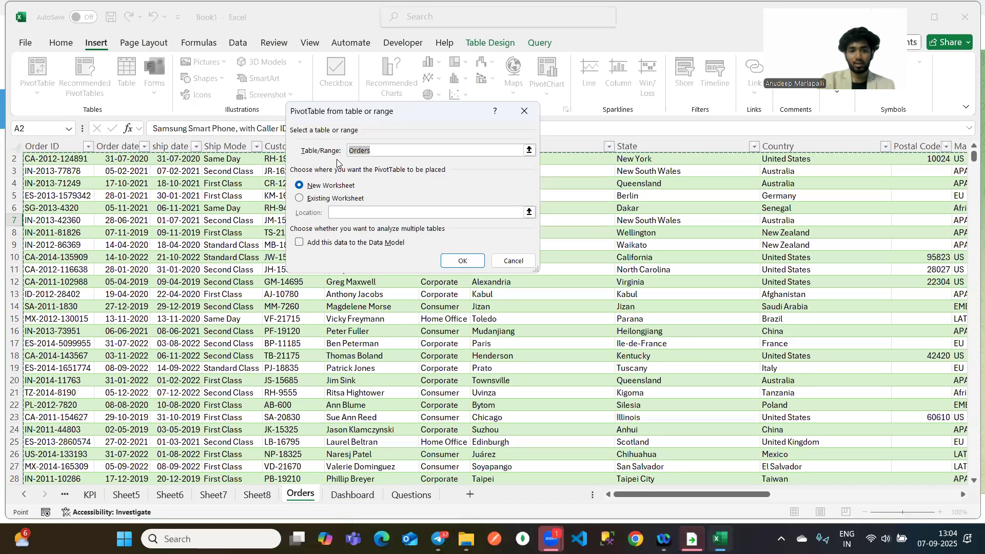
left_click(446, 262)
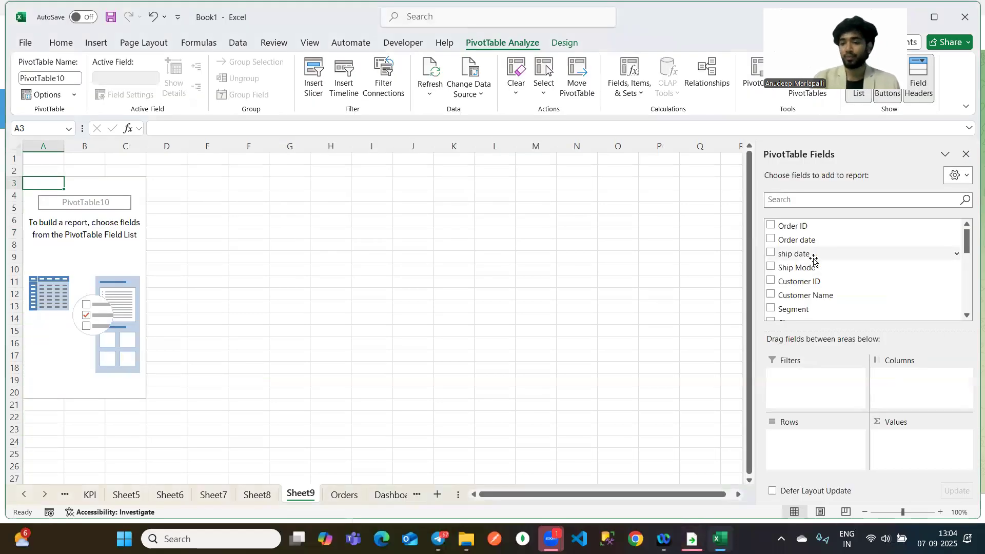
Add Order date to the PivotTable rows and remove its other date levels, keeping only Years.
scroll(813, 260, "down", 5)
scroll(840, 275, "up", 5)
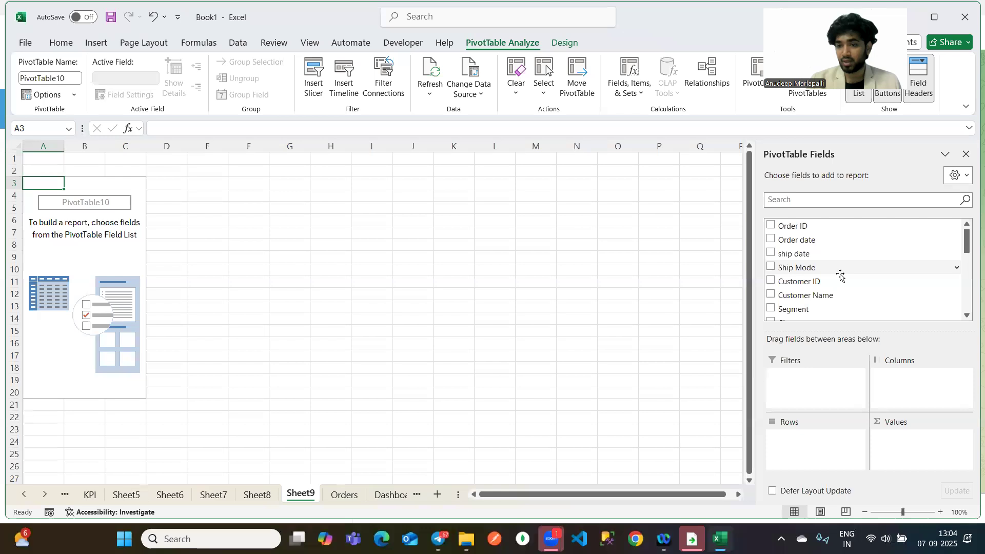
scroll(859, 253, "down", 5)
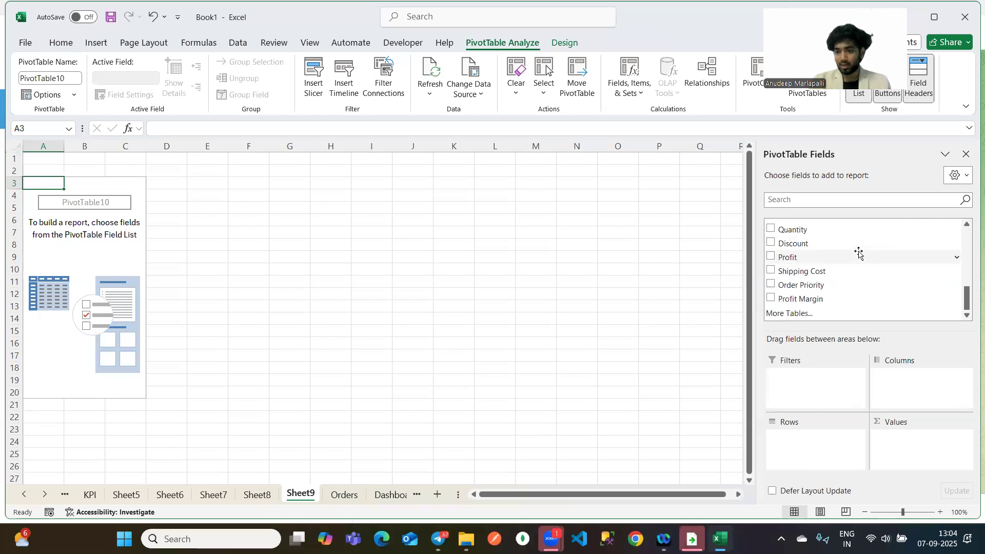
scroll(859, 253, "up", 5)
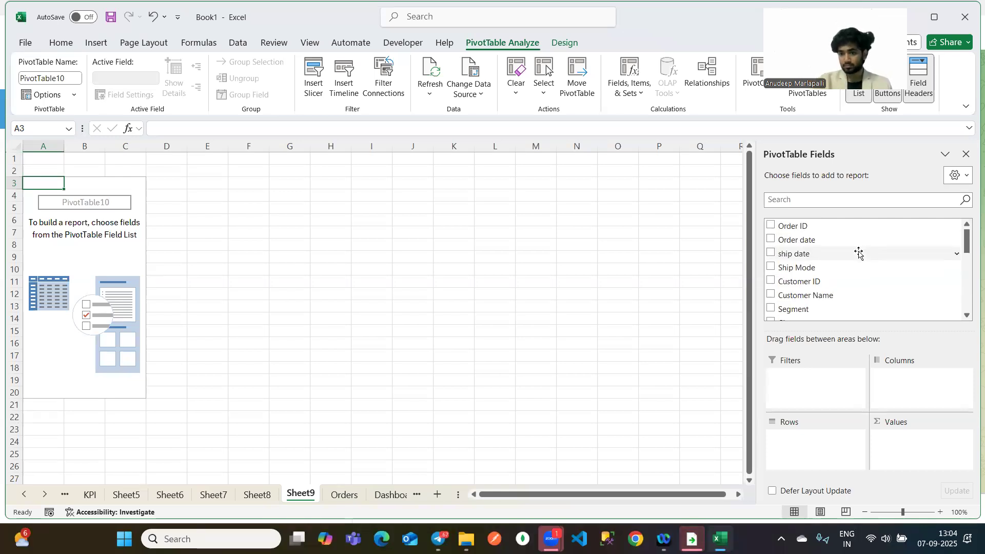
left_click_drag(801, 243, 797, 446)
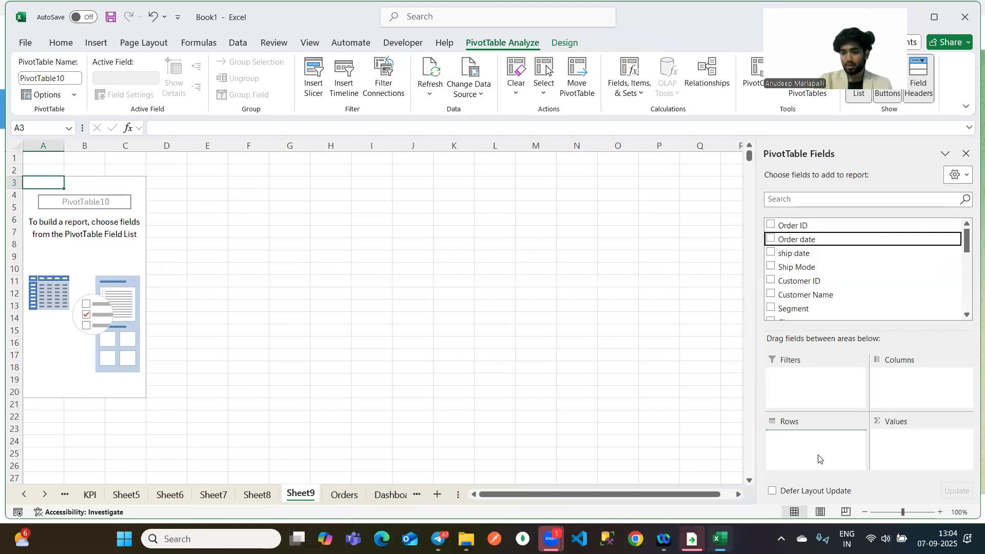
left_click_drag(789, 451, 709, 432)
left_click_drag(792, 452, 623, 407)
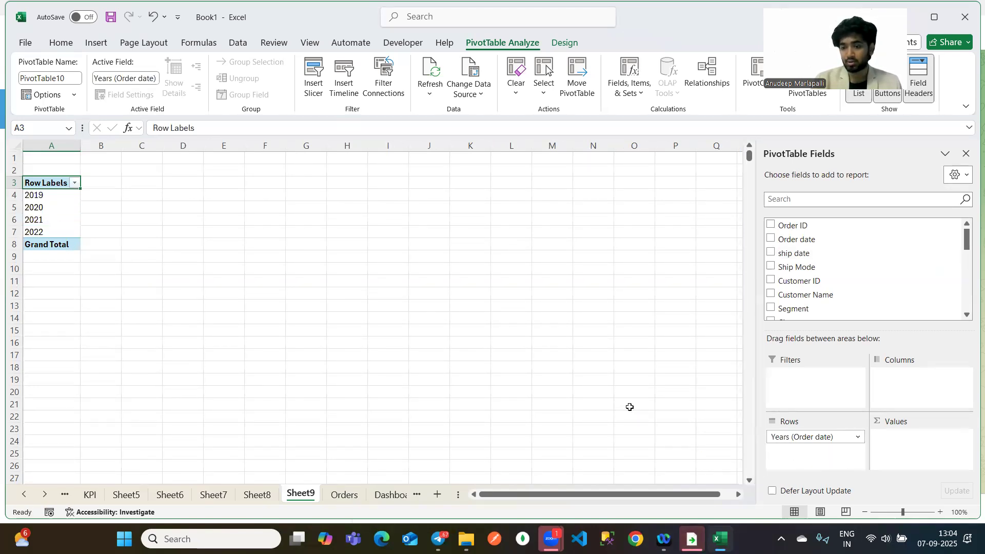
Add the Sales, Quantity and Profit fields to the PivotTable as summed values.
scroll(806, 268, "down", 4)
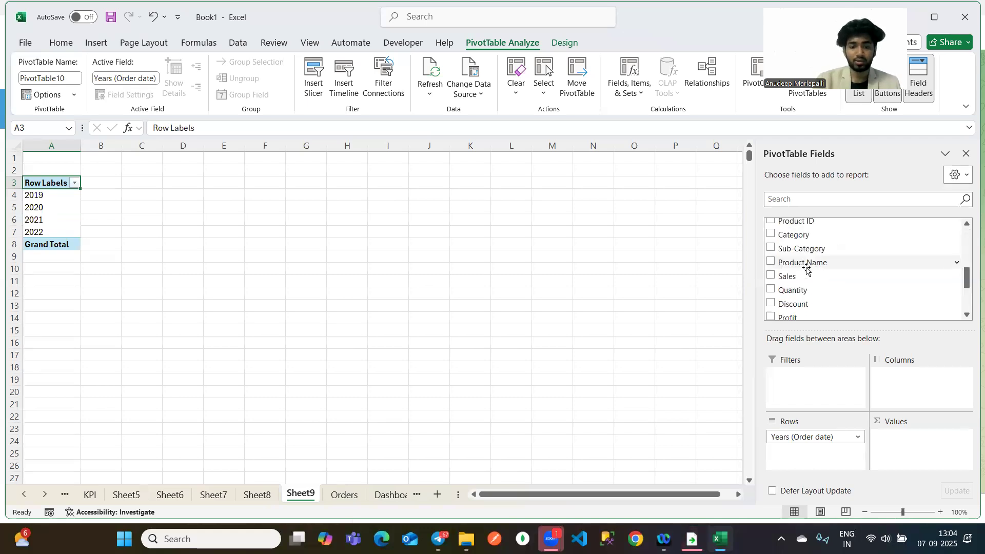
scroll(806, 270, "down", 4)
scroll(869, 272, "up", 2)
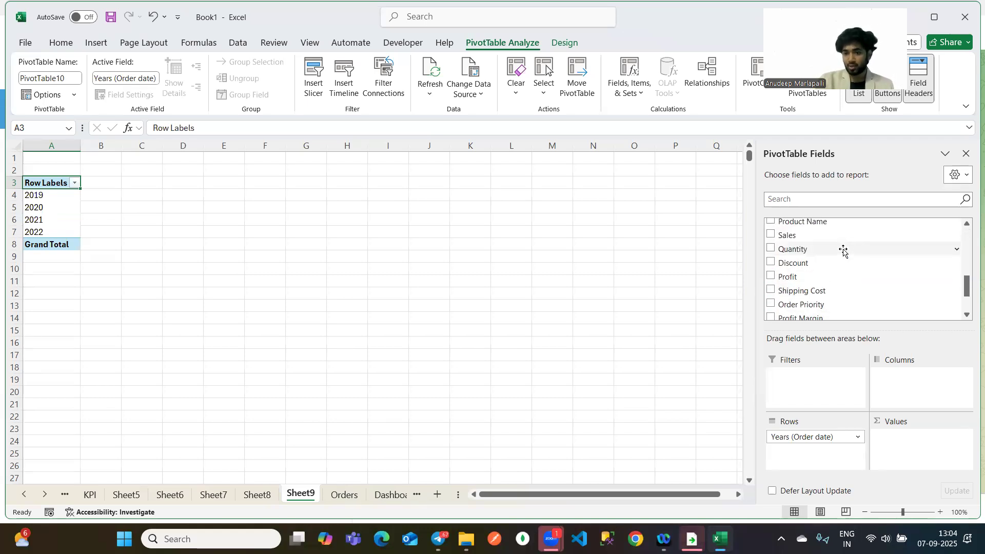
left_click_drag(813, 236, 944, 450)
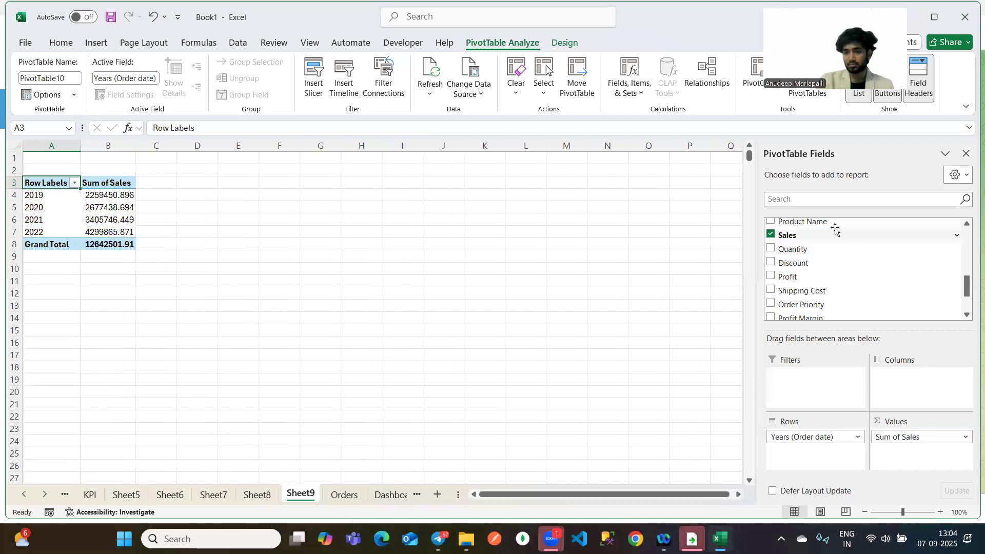
left_click_drag(809, 252, 923, 442)
left_click_drag(801, 275, 902, 446)
Add the sum of Profit Margin and the count of Order ID to the PivotTable values.
scroll(831, 285, "down", 1)
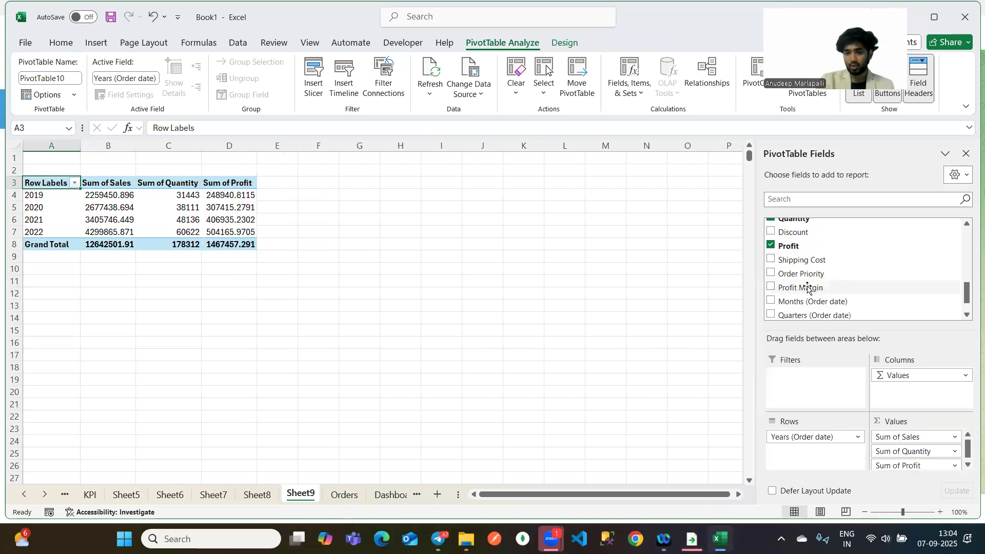
left_click_drag(803, 290, 910, 451)
scroll(857, 269, "down", 1)
scroll(857, 269, "up", 8)
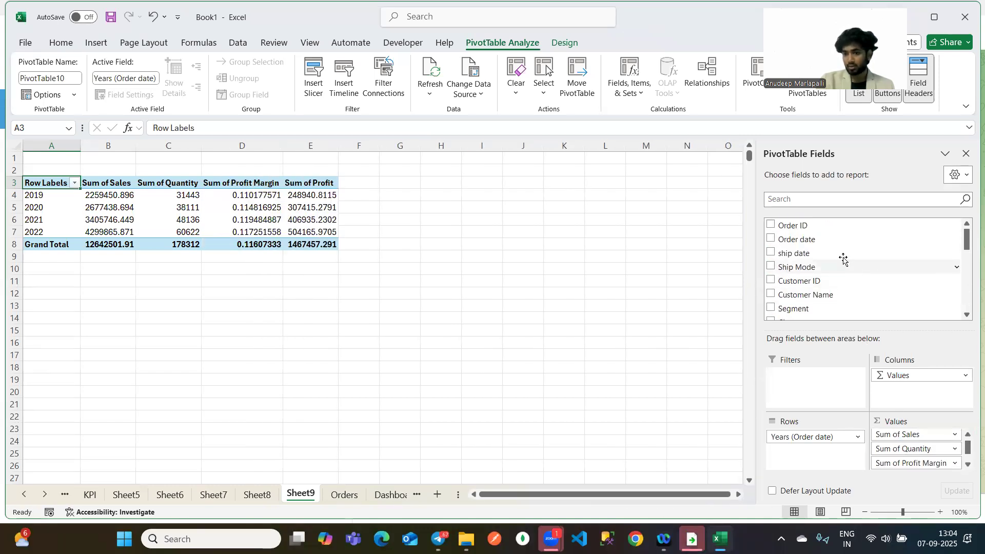
left_click_drag(804, 226, 910, 464)
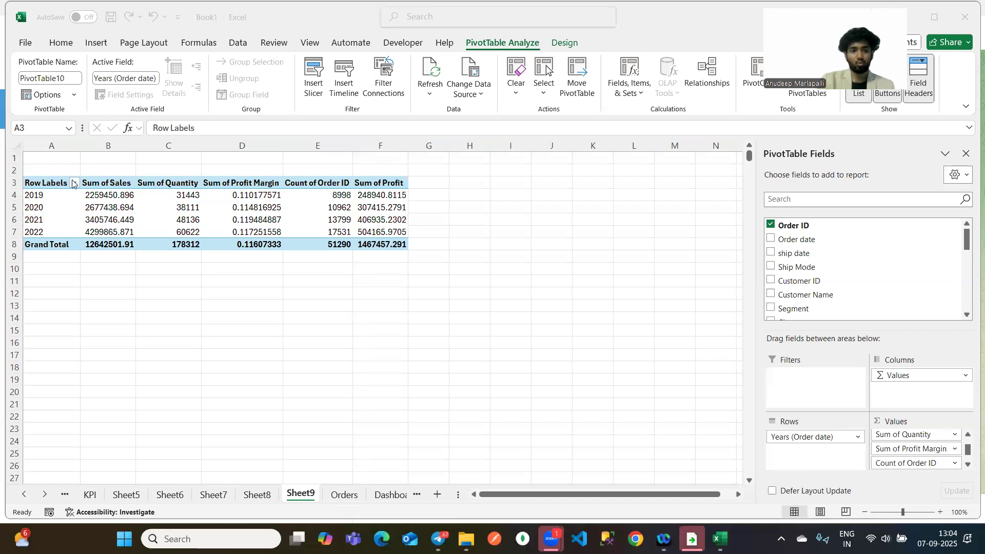
Replace the Years row field with Order date, including its Years, Quarters and Months levels.
left_click(110, 168)
scroll(131, 186, "up", 2)
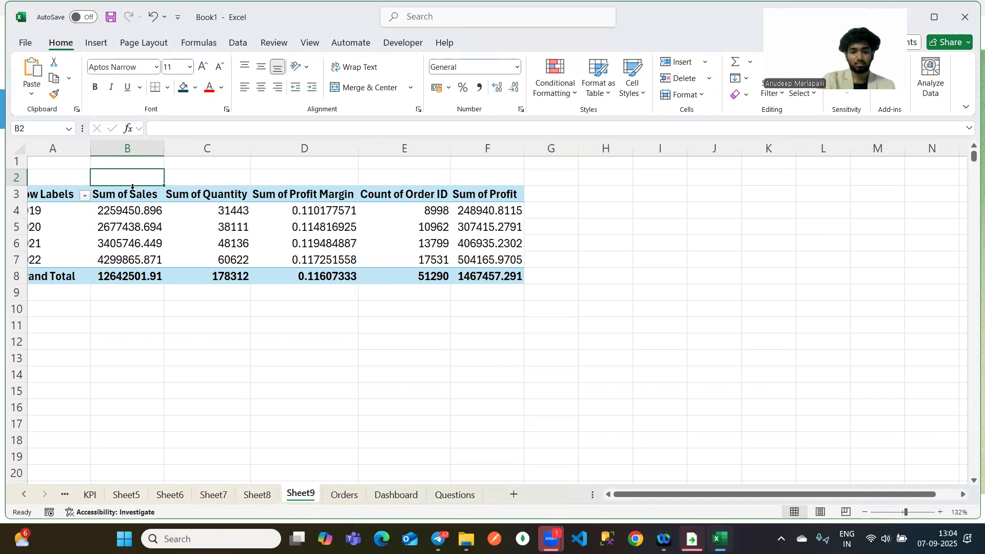
scroll(156, 214, "left", 1)
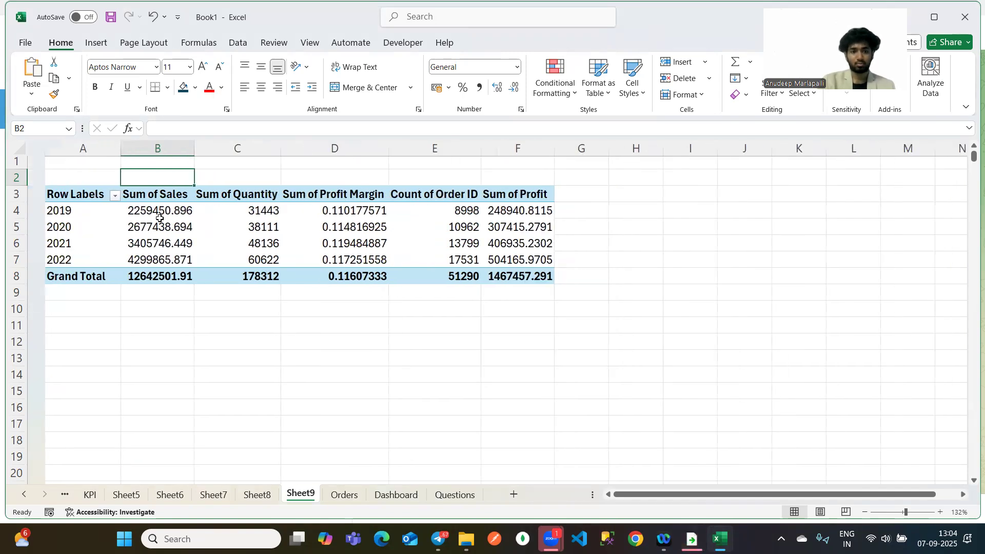
left_click(57, 211)
left_click_drag(836, 444, 687, 400)
left_click_drag(807, 239, 805, 433)
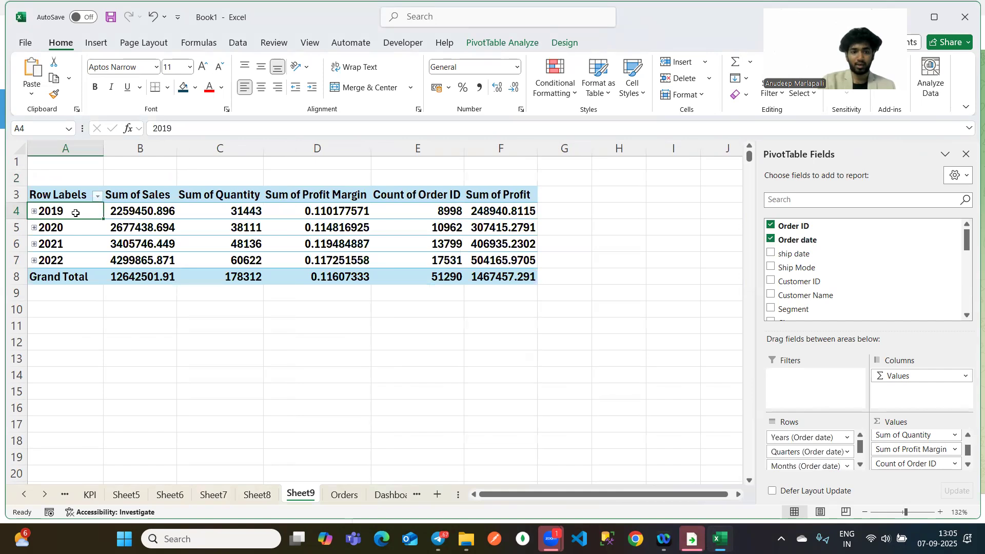
Expand the entire Years field in the PivotTable to show the quarters under every year.
right_click(76, 213)
key("Escape")
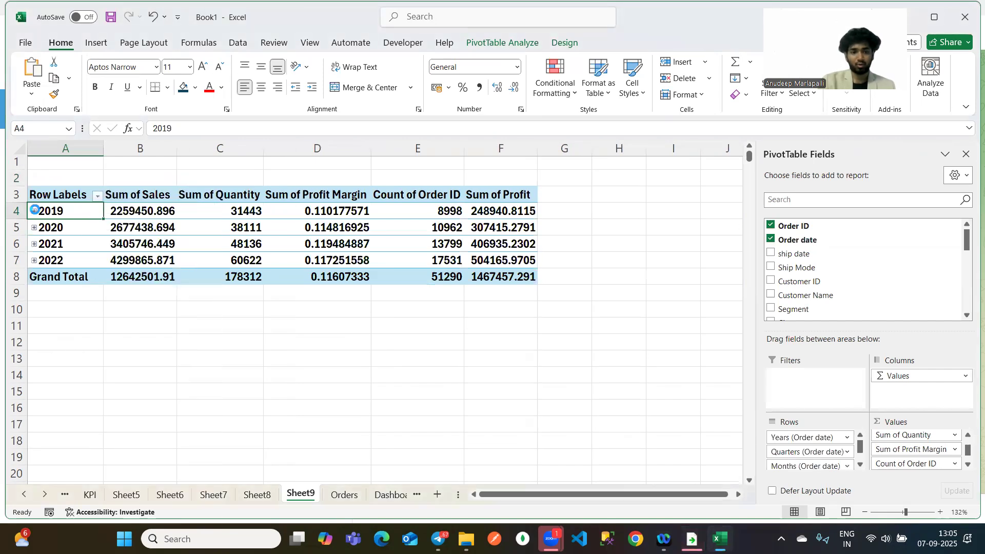
left_click(34, 210)
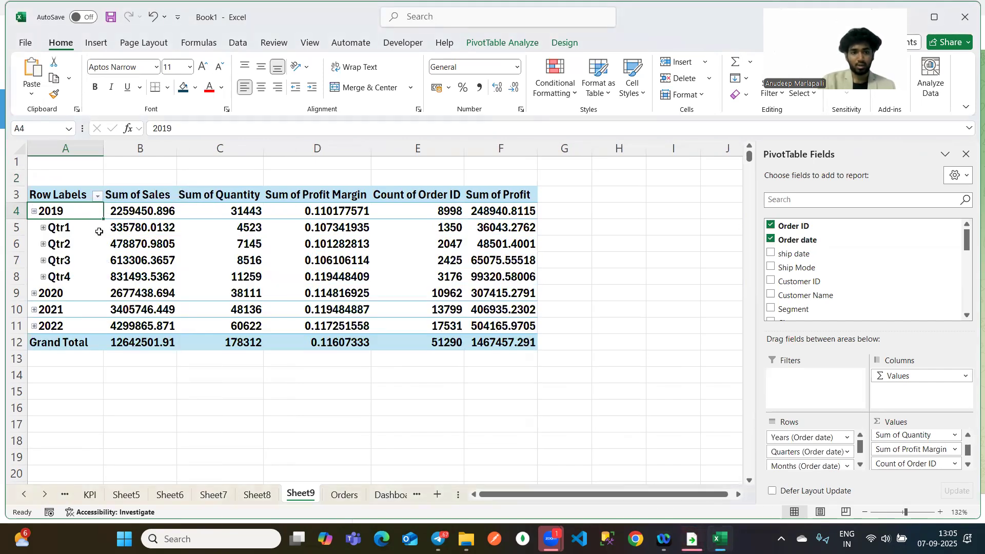
right_click(82, 215)
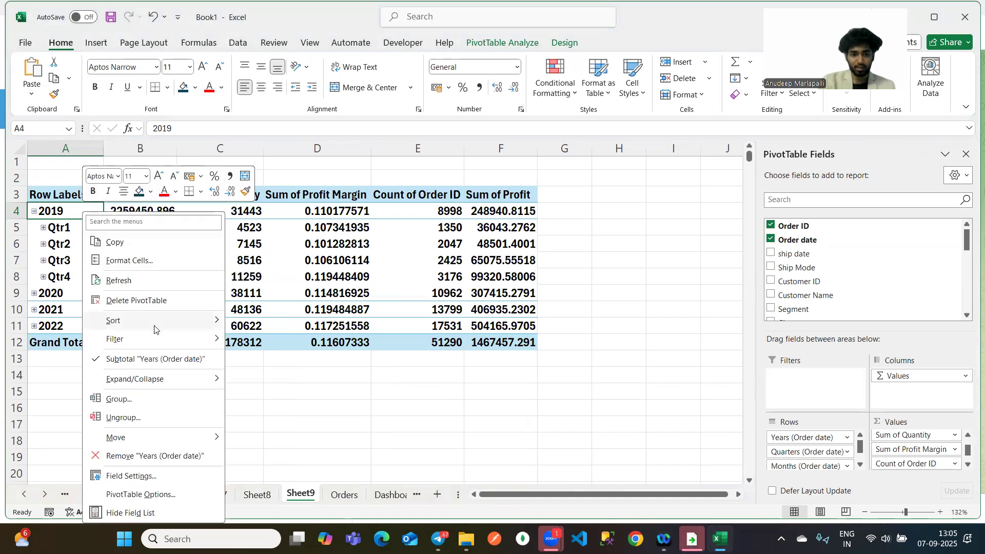
mouse_move(164, 378)
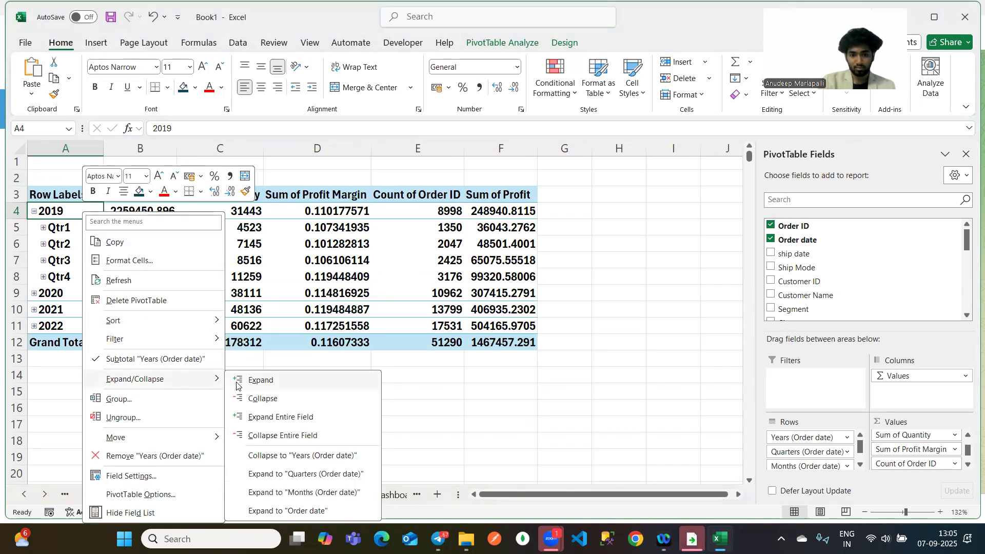
left_click(290, 417)
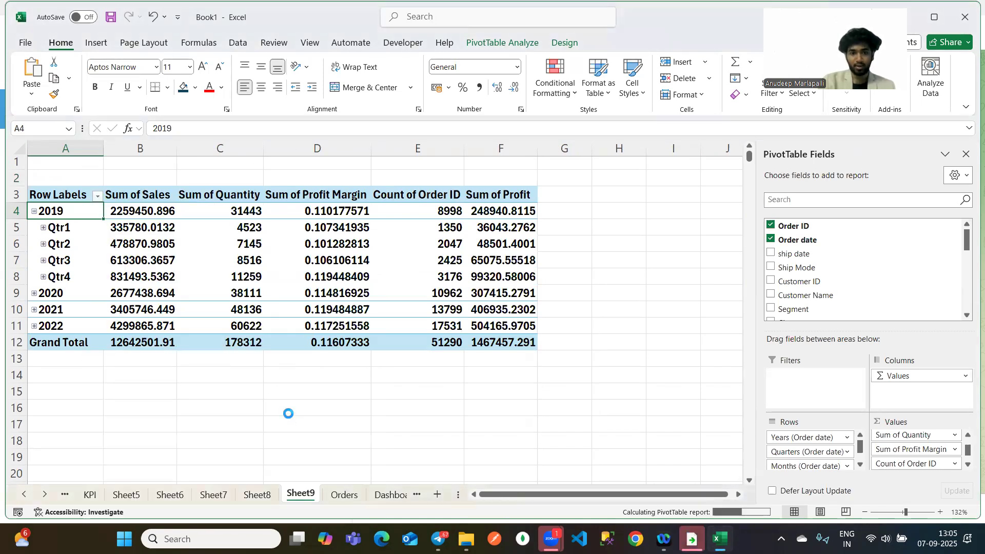
scroll(182, 288, "down", 2)
scroll(66, 203, "up", 2)
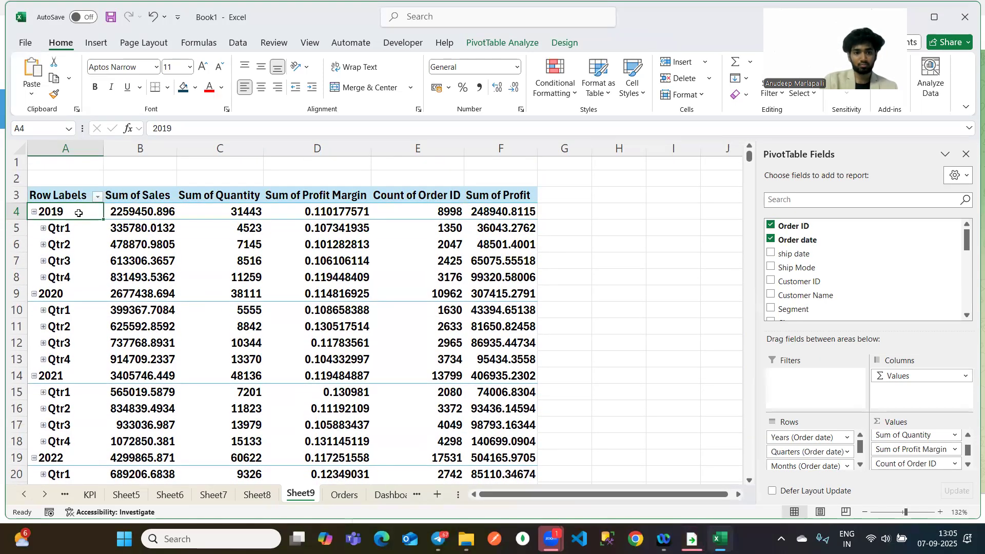
scroll(78, 213, "down", 1)
right_click(75, 178)
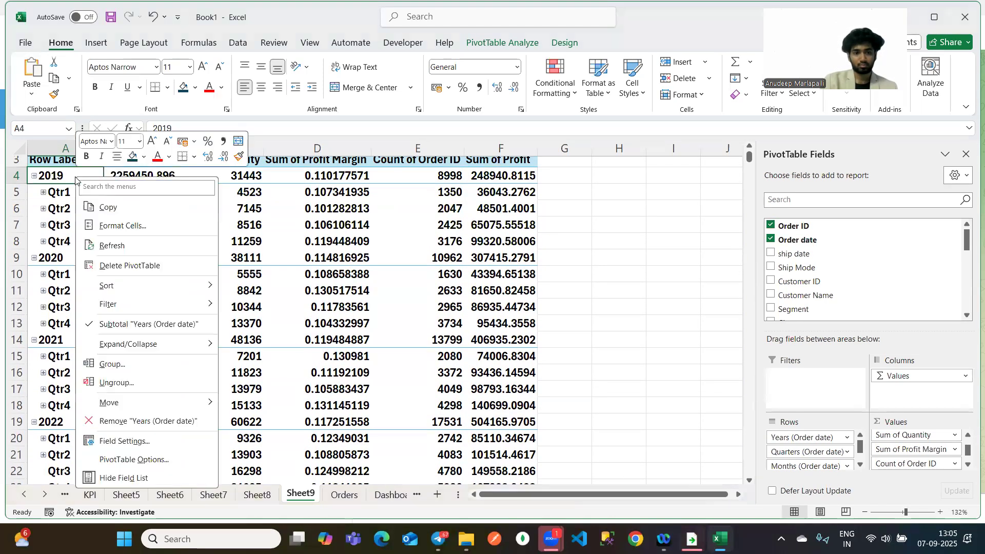
left_click(69, 177)
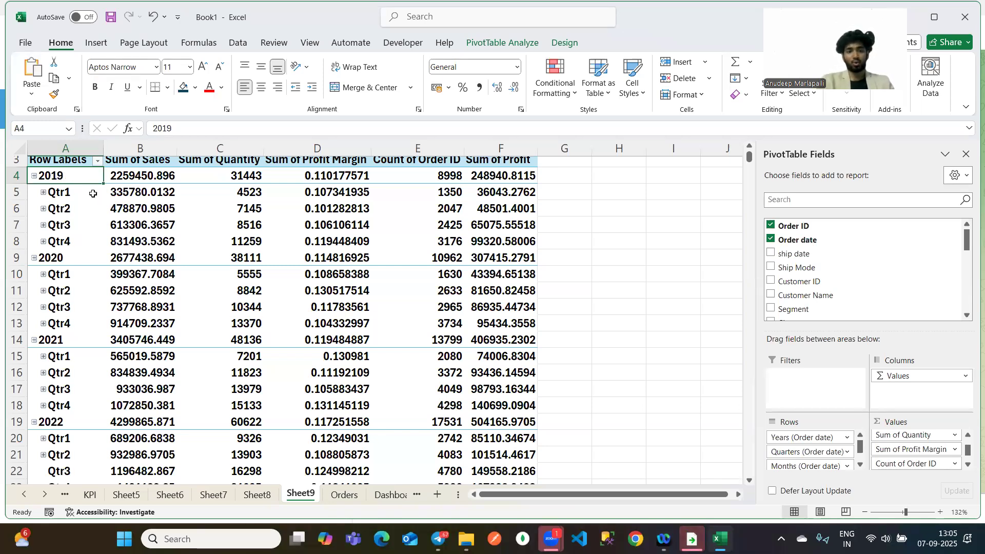
Go through the Sum of Sales values for the 2019 quarters and the first quarters of 2020.
left_click(149, 189)
left_click(72, 176)
left_click(81, 192)
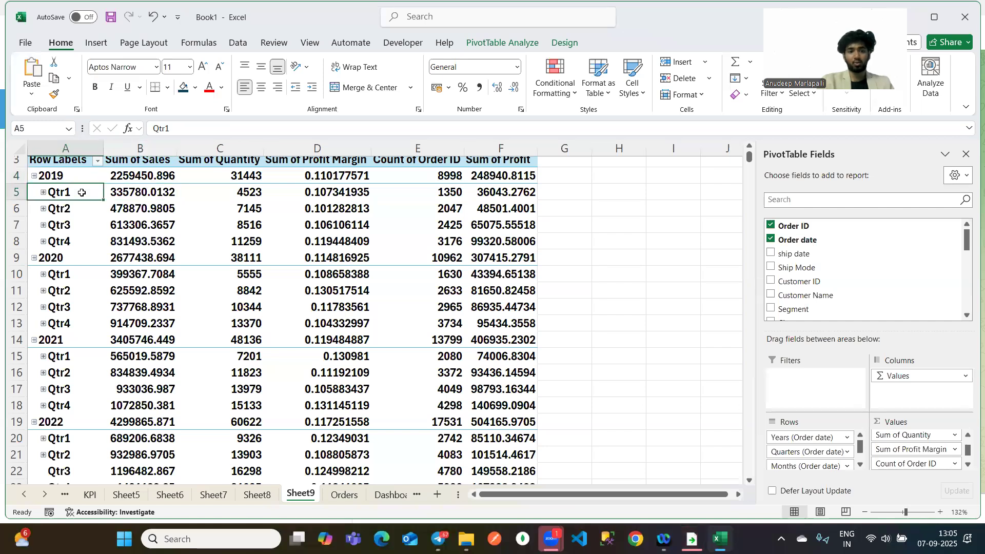
left_click(148, 192)
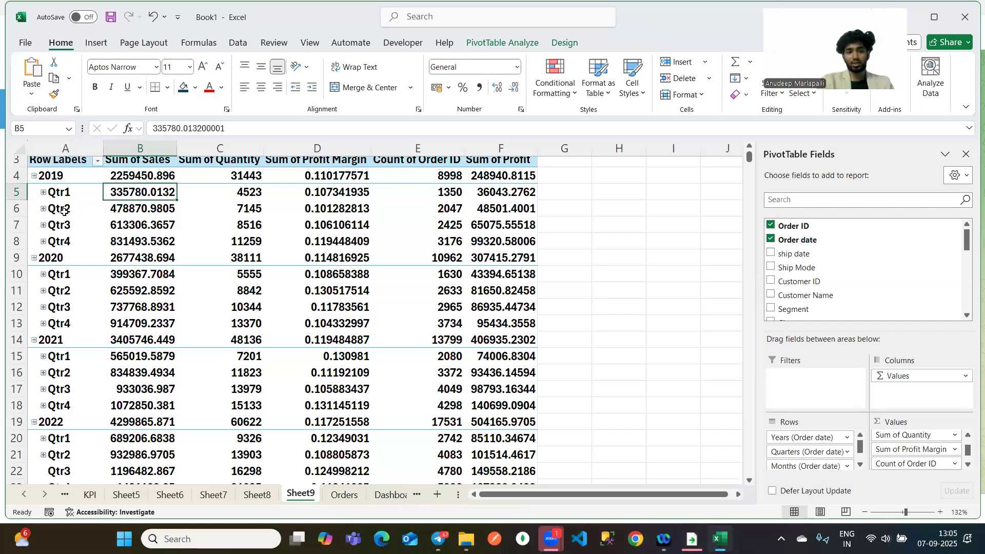
left_click(63, 210)
key("Right")
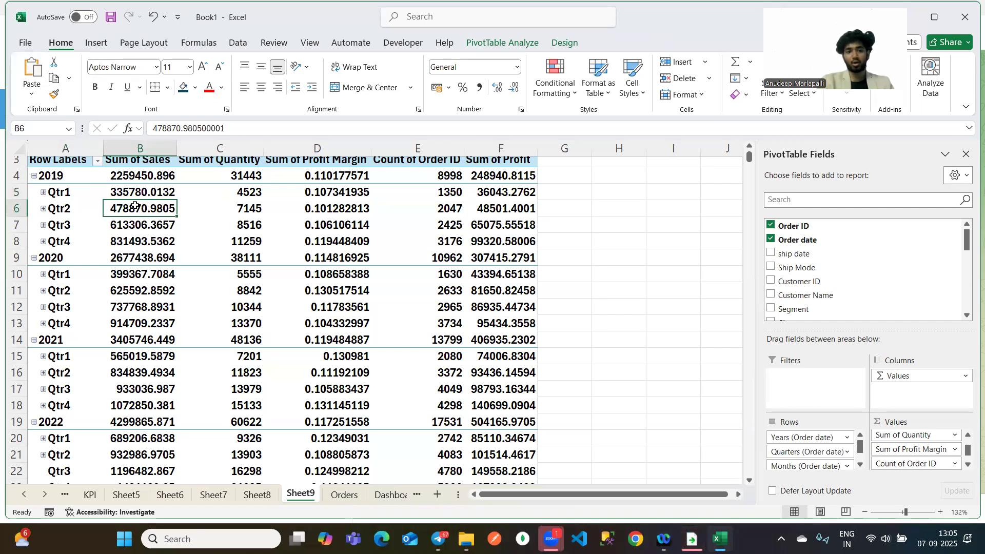
left_click(53, 225)
key("Right")
left_click(58, 237)
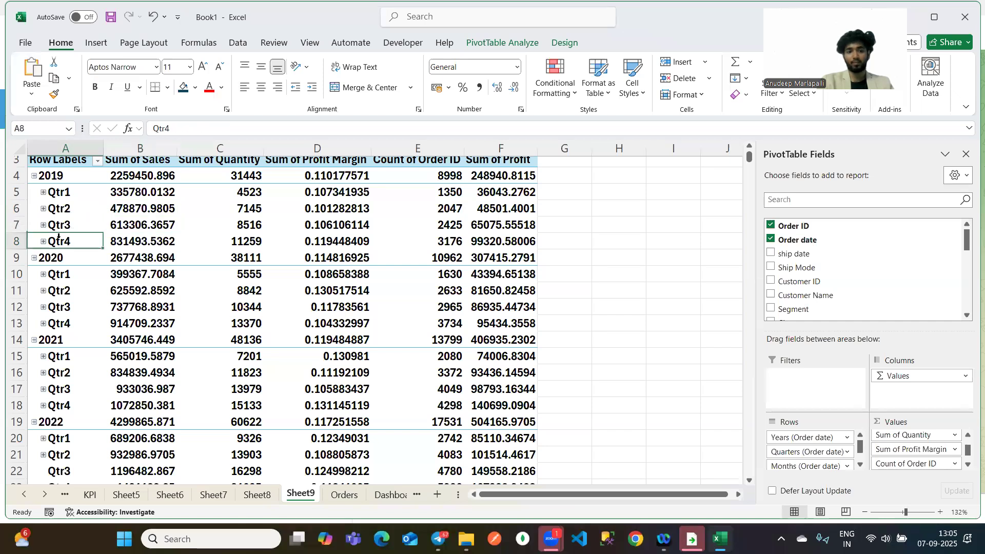
key("Right")
left_click(61, 268)
left_click(147, 289)
left_click(144, 275)
Insert a line sparkline in cell B25 below the Grand Total, using data range B4:B23 of Sum of Sales.
scroll(144, 276, "down", 5)
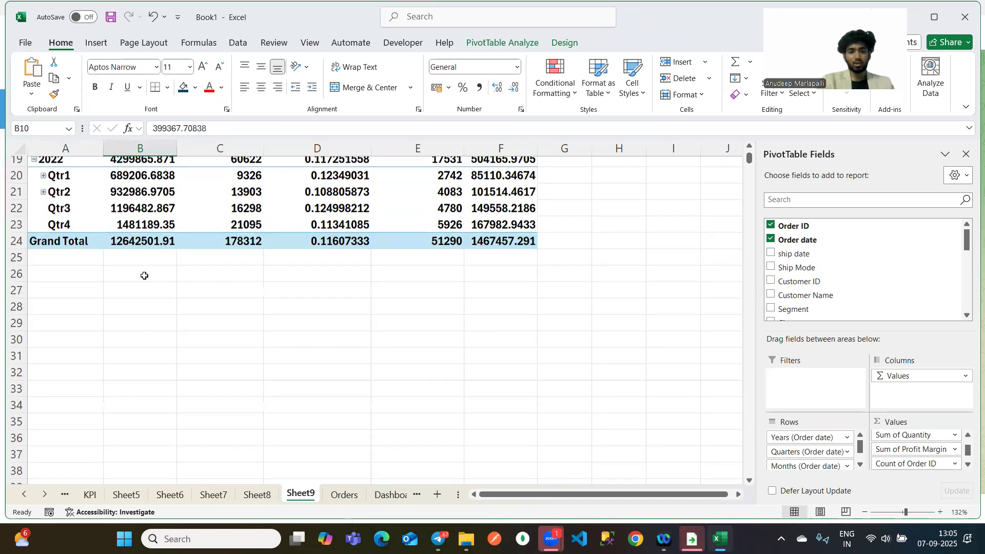
left_click(141, 259)
left_click(144, 277)
left_click(131, 256)
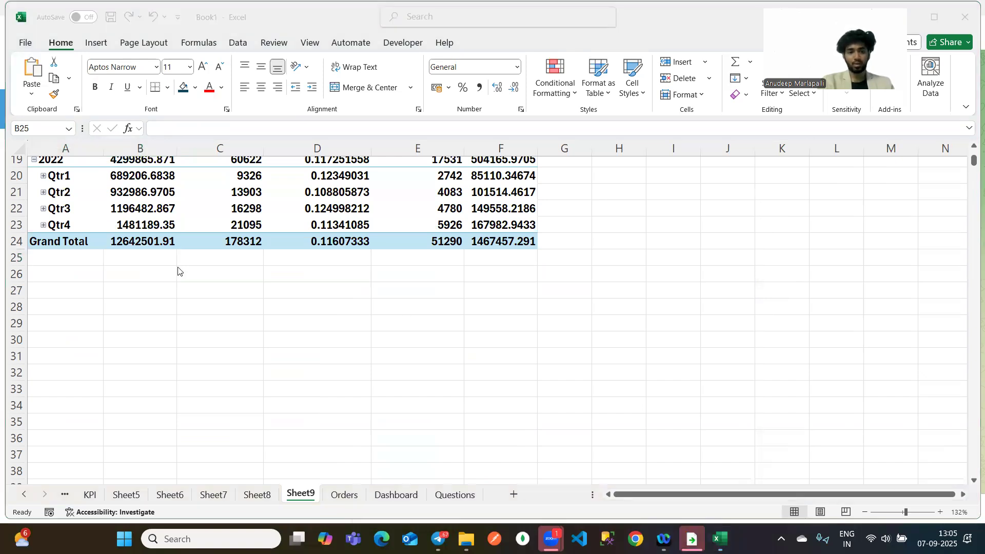
left_click(142, 259)
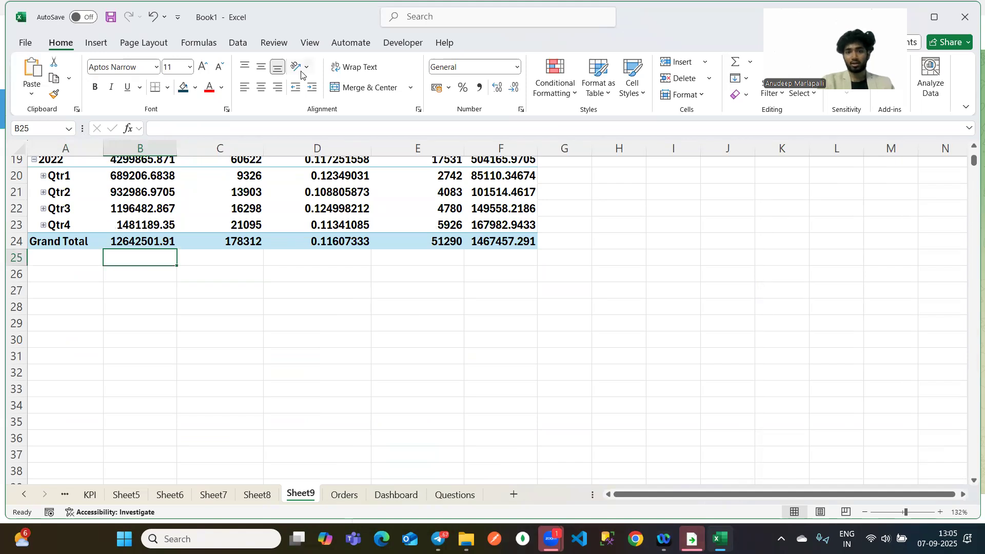
left_click(96, 42)
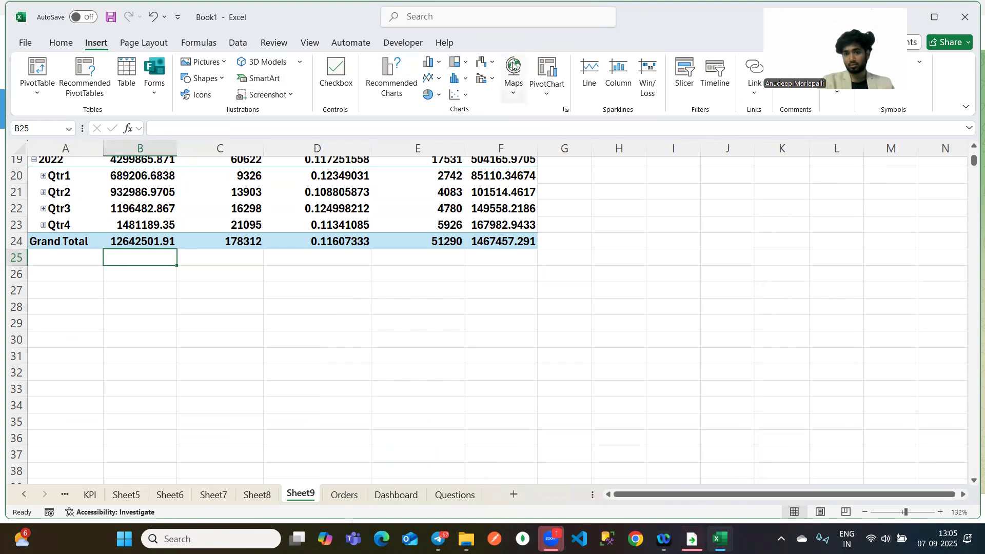
left_click(590, 74)
scroll(136, 291, "up", 6)
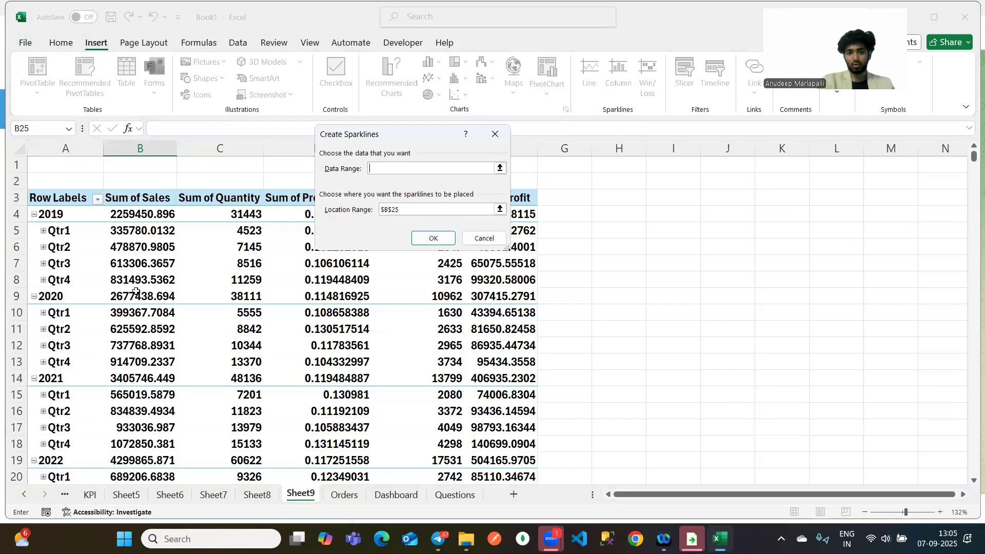
left_click_drag(150, 210, 154, 449)
scroll(271, 439, "down", 5)
scroll(272, 439, "down", 2)
scroll(255, 326, "up", 6)
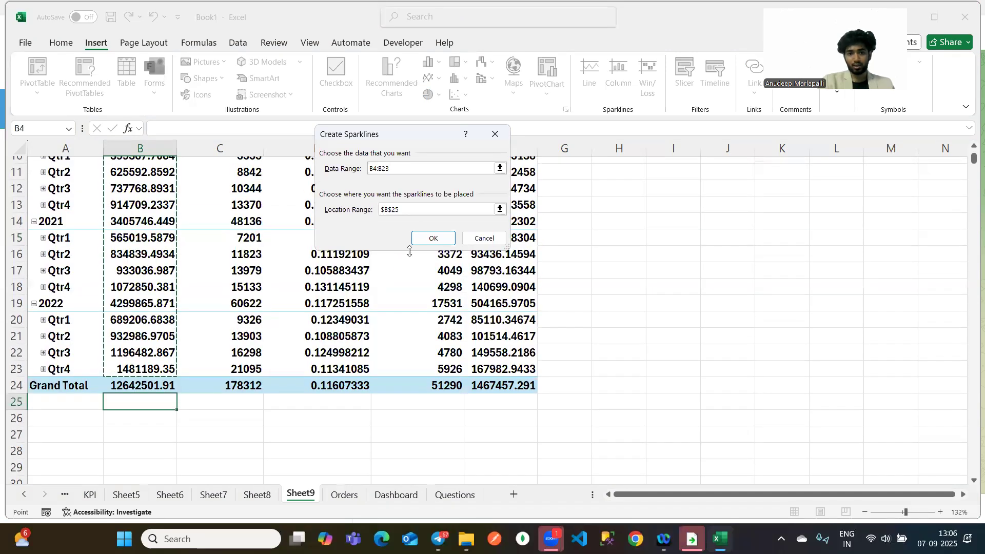
left_click(431, 238)
Zoom in on the Sum of Sales sparkline in cell B25 to examine its shape.
left_click(154, 430)
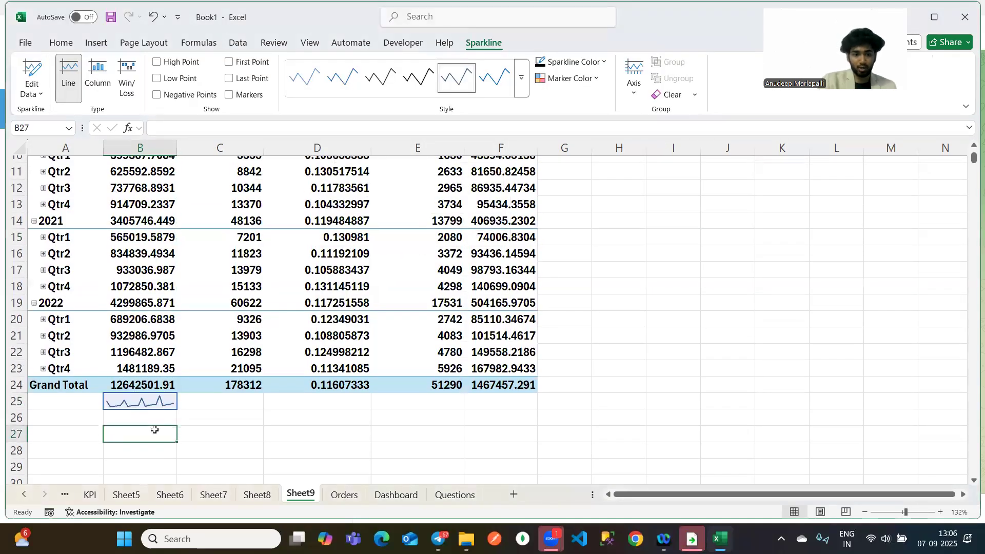
left_click(112, 408)
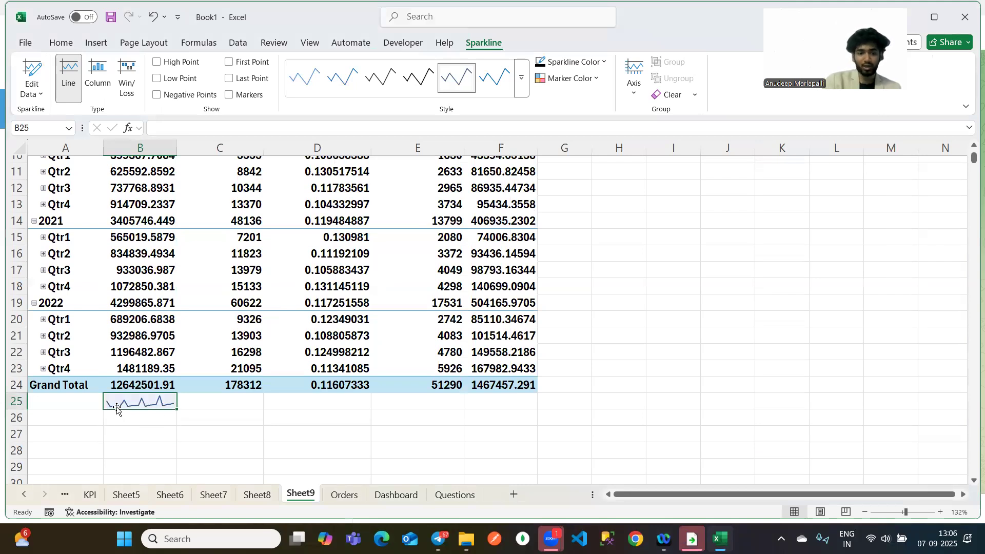
scroll(104, 409, "up", 10)
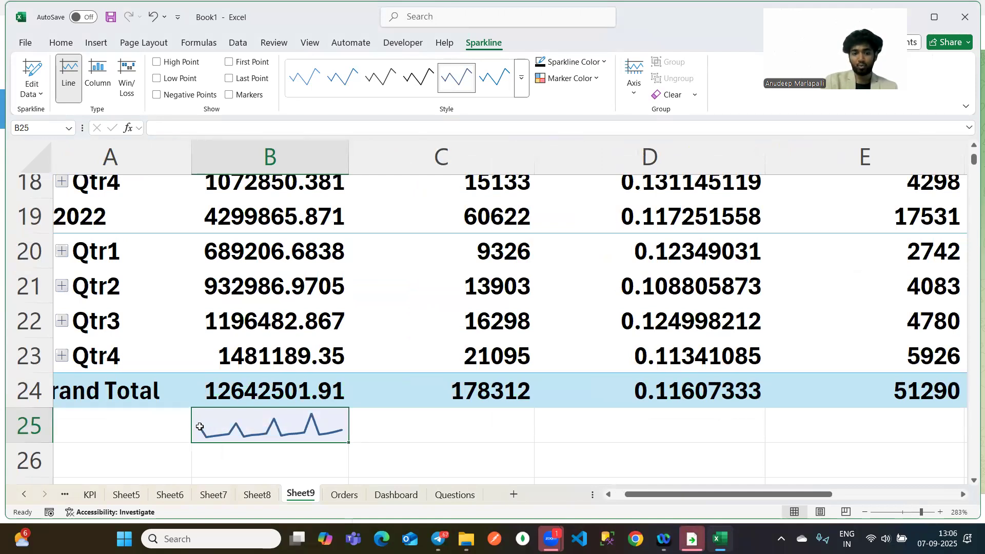
Compare the yearly Sum of Sales subtotals for 2019 and 2020 with their quarterly rows and the sparkline's shape.
scroll(199, 427, "down", 3, "ctrl")
scroll(182, 424, "up", 6)
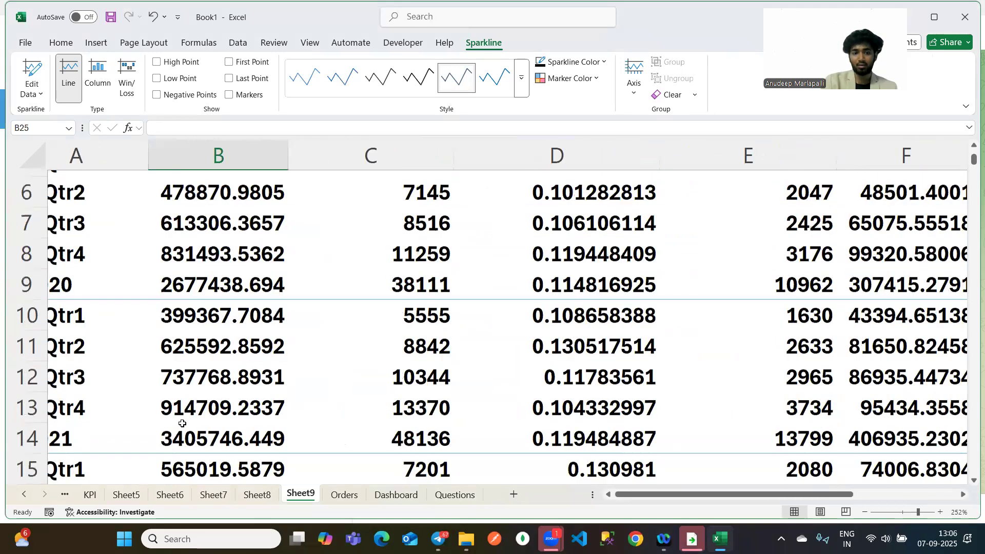
scroll(117, 277, "left", 1)
left_click(117, 277)
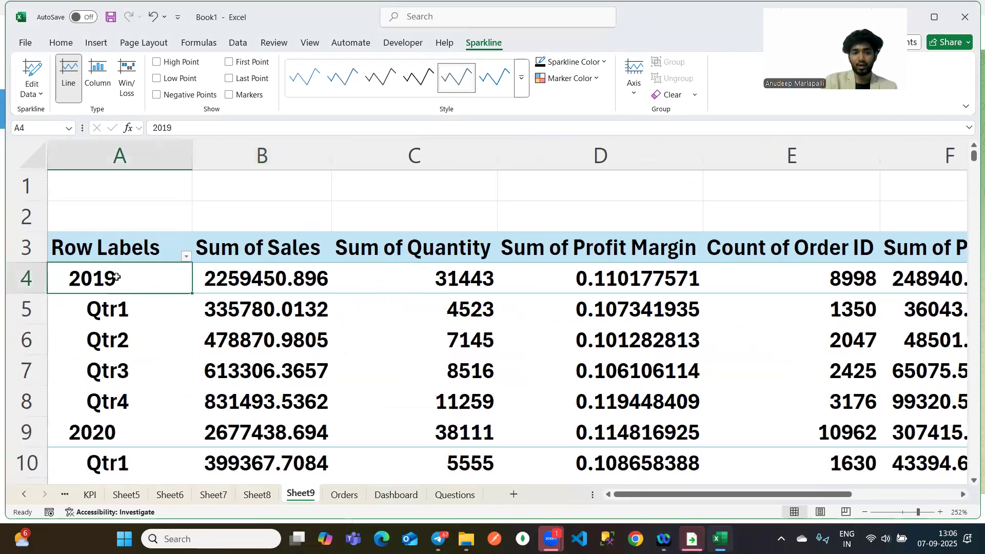
left_click(238, 288)
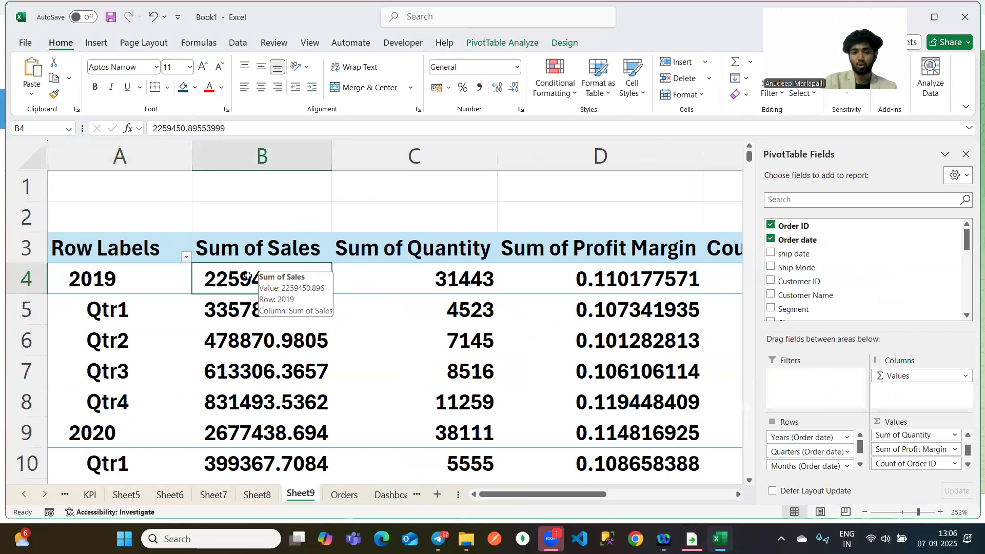
scroll(194, 312, "down", 8)
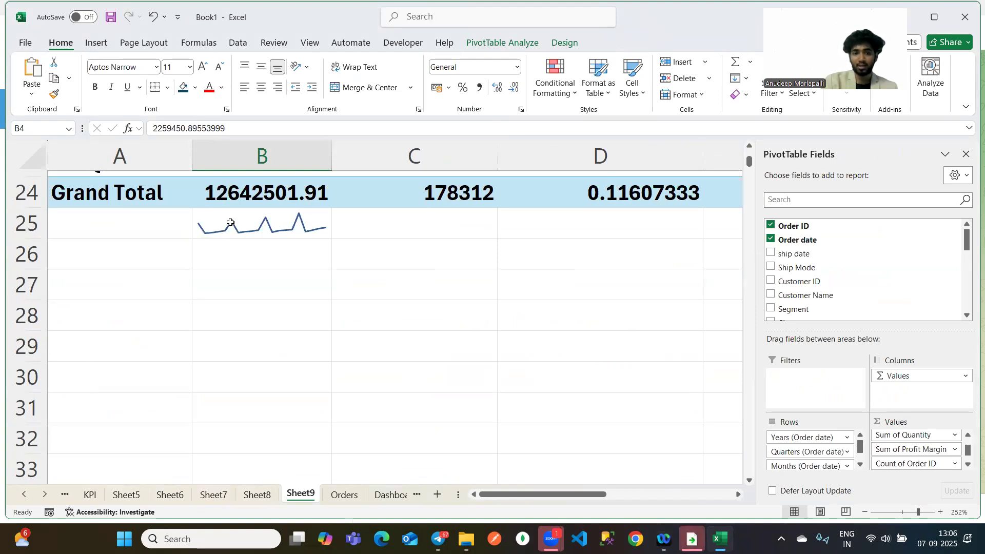
scroll(230, 222, "up", 7)
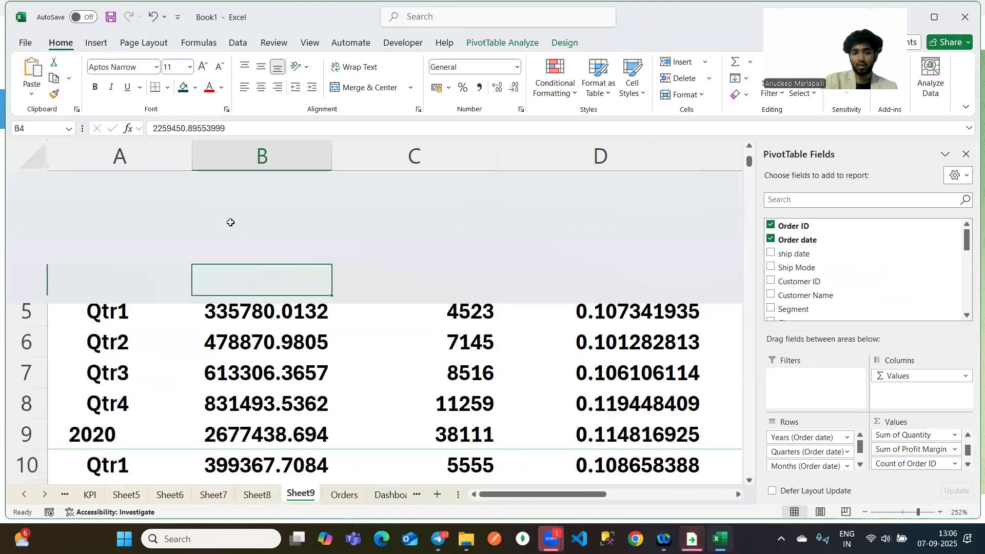
scroll(101, 308, "up", 1)
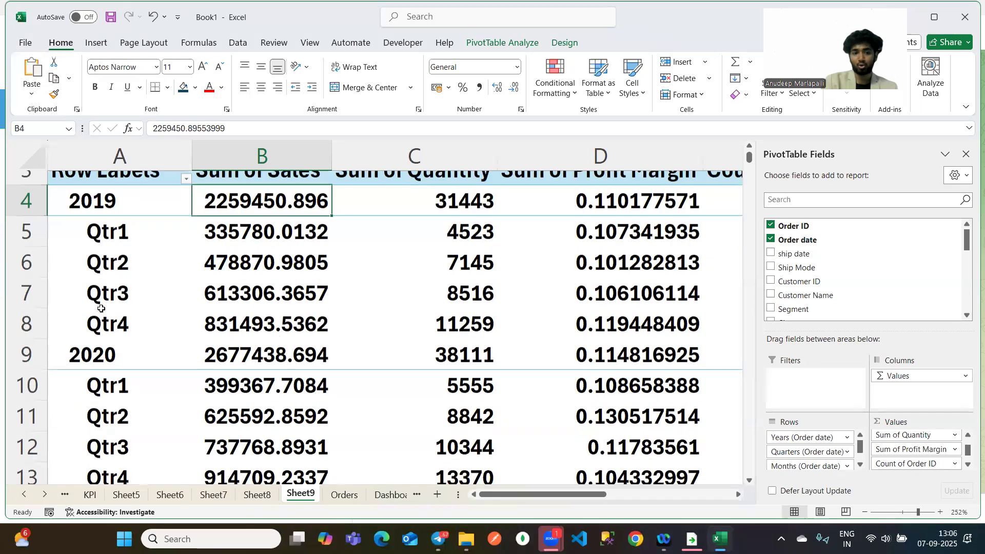
scroll(101, 309, "down", 1)
left_click(146, 234)
key("Left")
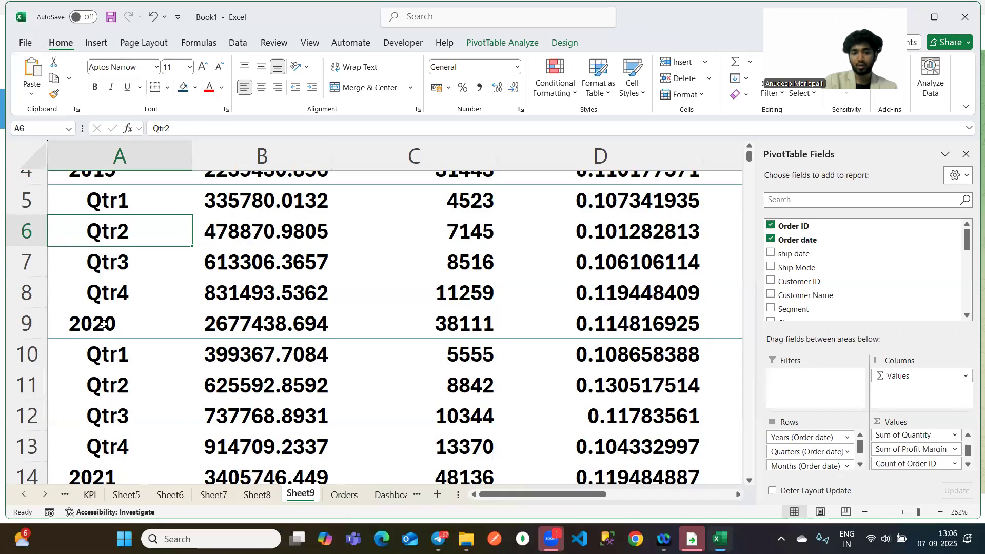
key("Right")
scroll(245, 326, "up", 1)
left_click(198, 405)
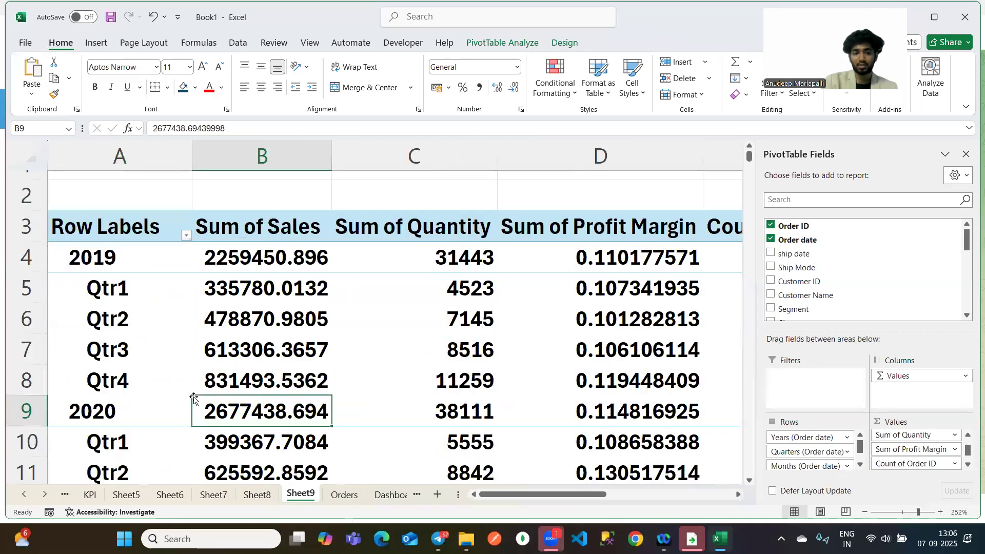
scroll(269, 413, "down", 7)
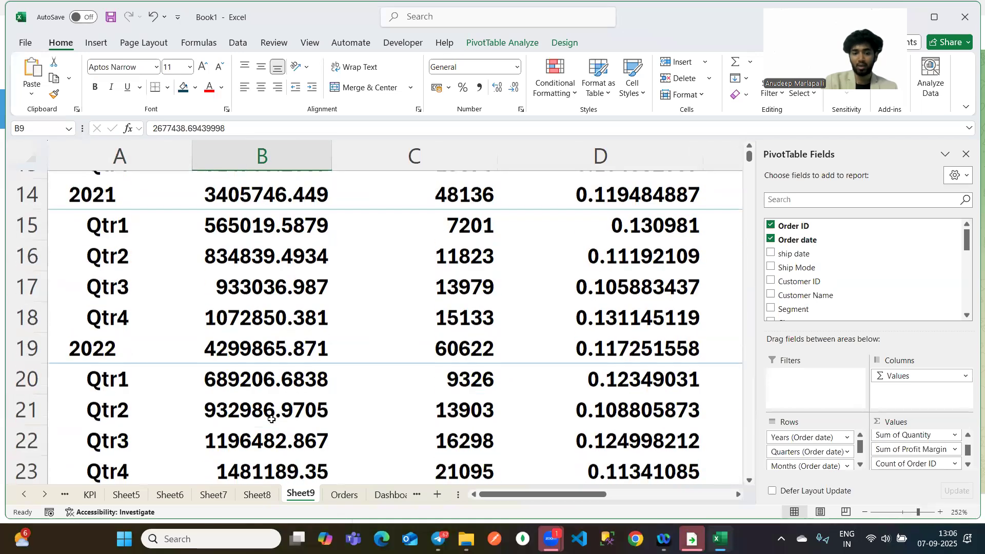
Mark the peaks of the Sum of Sales sparkline in cell B25 to point out the yearly subtotals.
scroll(271, 396, "up", 10)
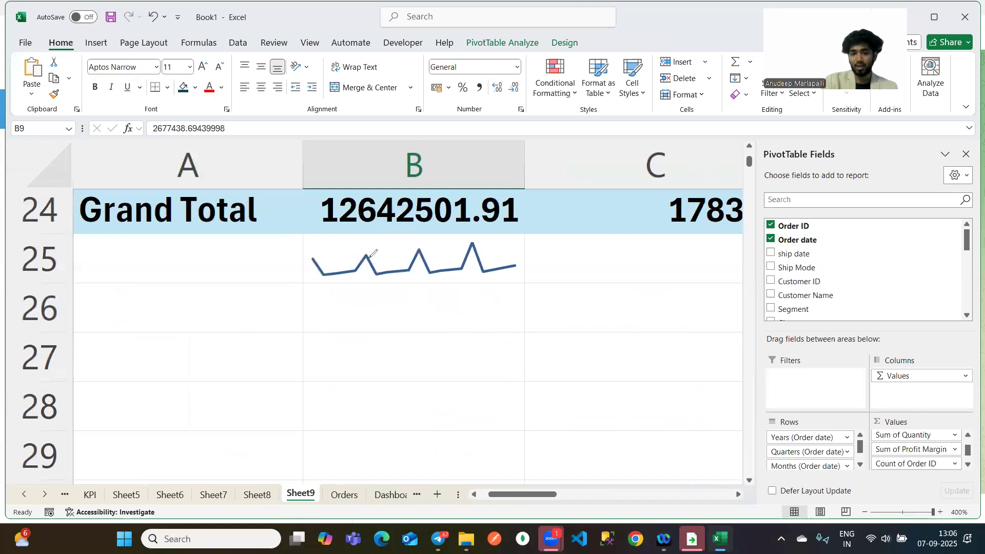
left_click_drag(367, 254, 361, 255)
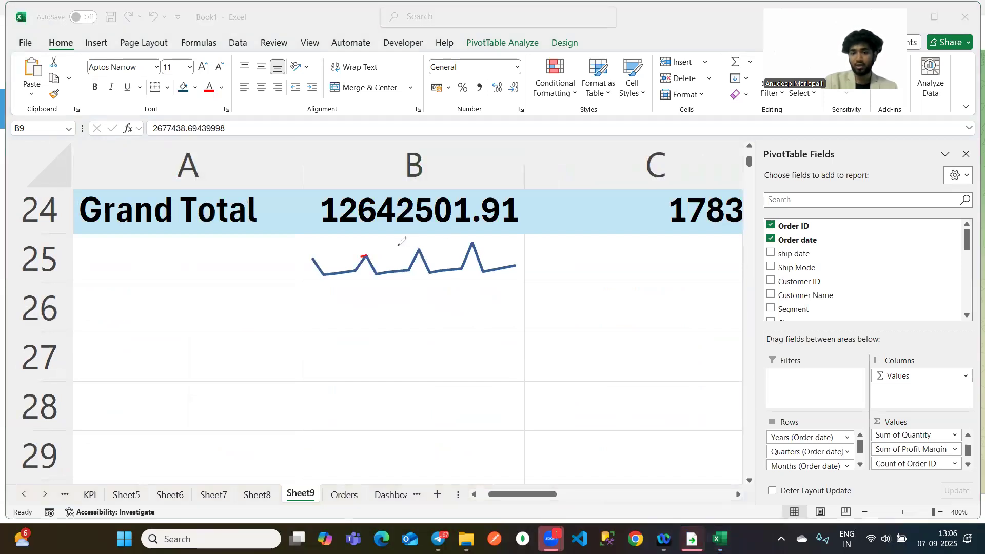
left_click(308, 258)
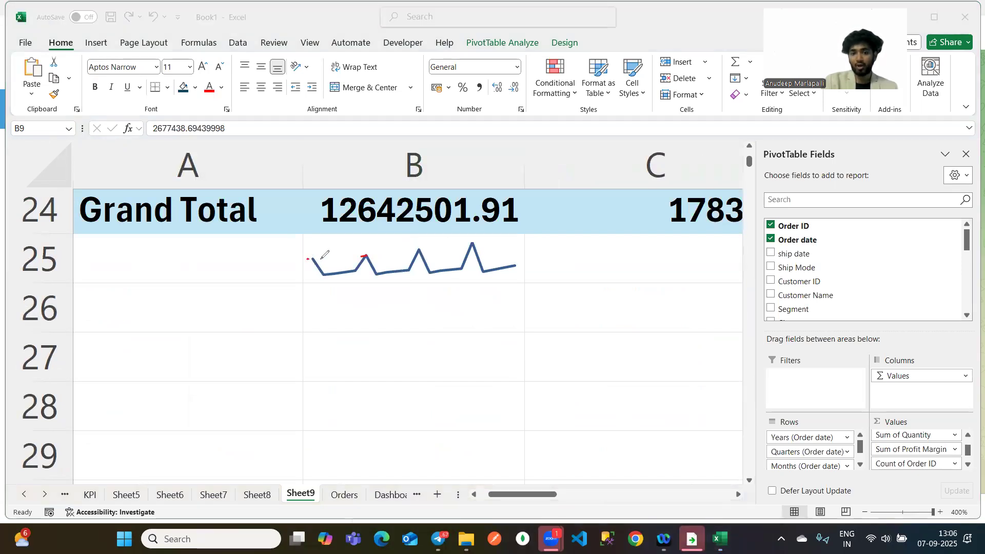
left_click_drag(425, 249, 472, 243)
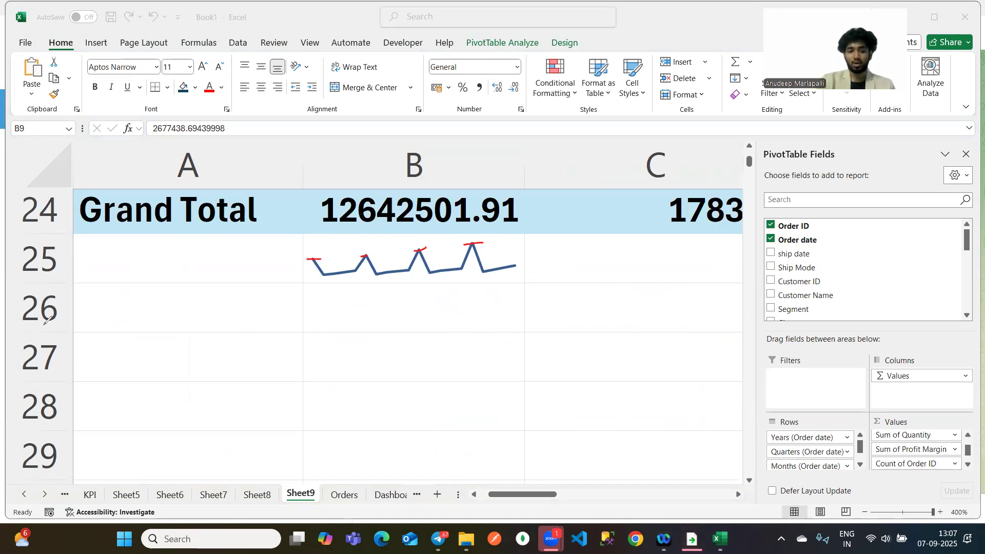
left_click(456, 258)
Try to delete or clear the sparkline in cell B25.
left_click(380, 269)
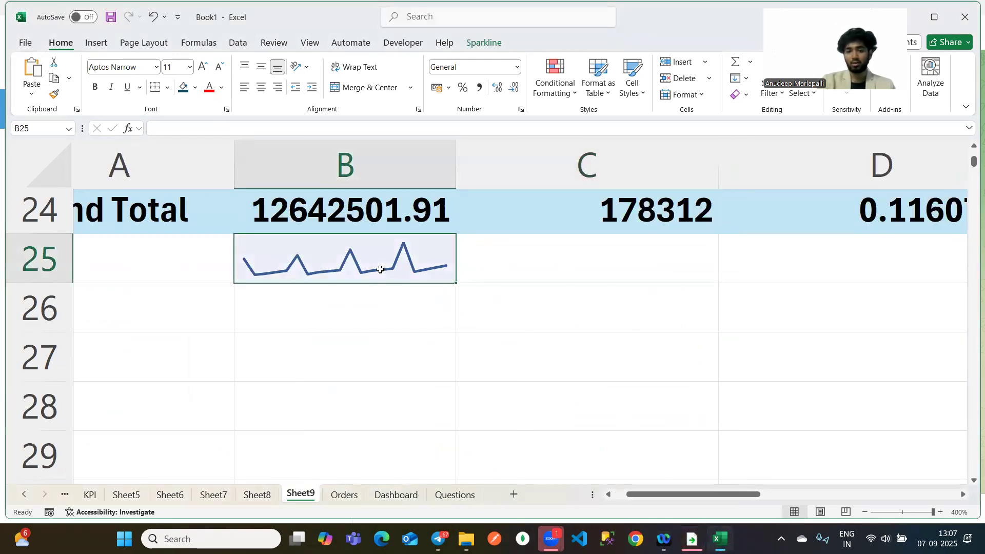
scroll(379, 270, "down", 10, "ctrl")
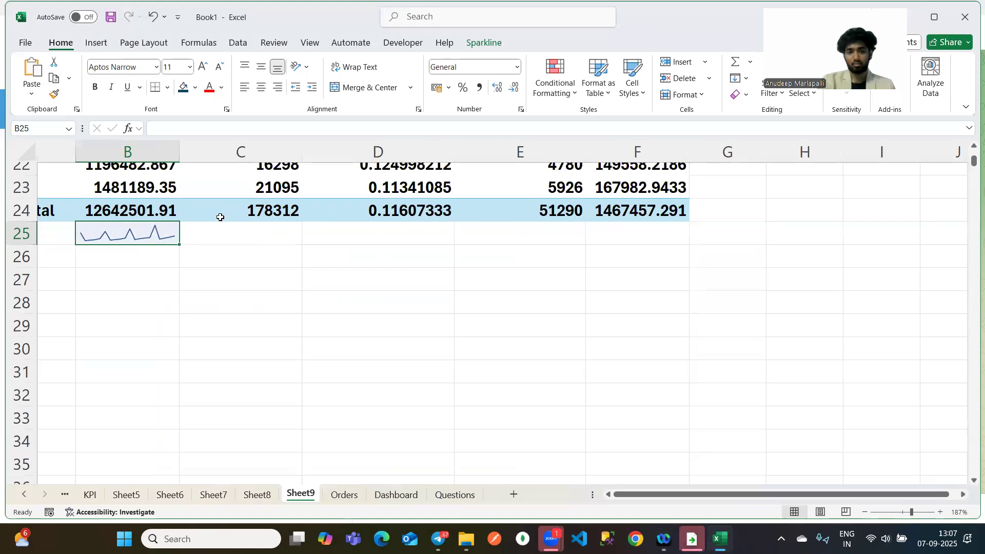
left_click(708, 78)
left_click(711, 96)
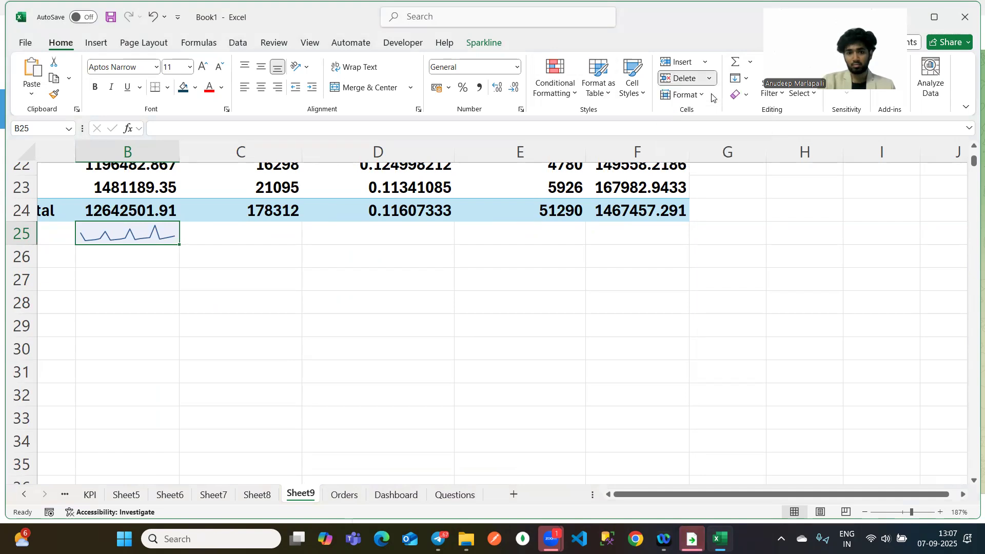
left_click(452, 140)
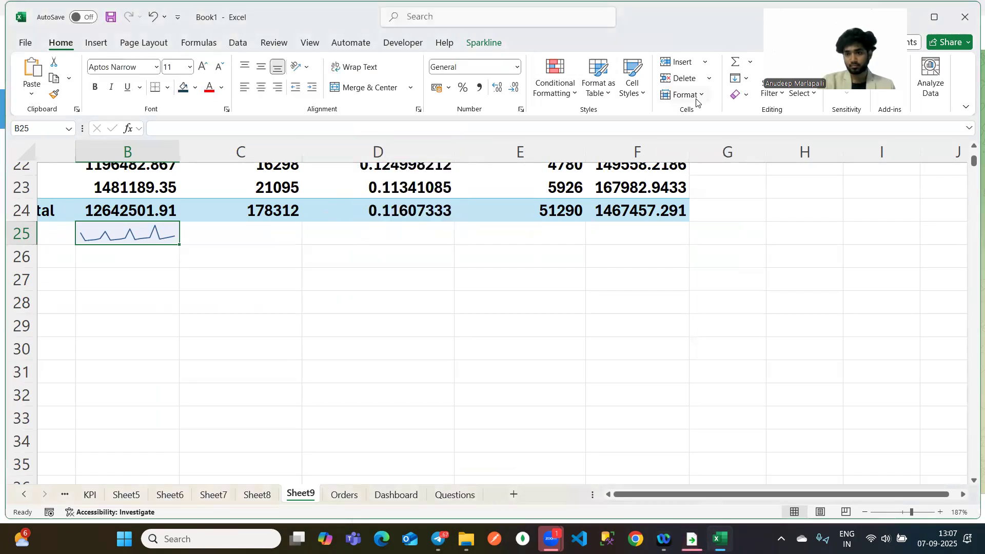
left_click(750, 96)
left_click(766, 125)
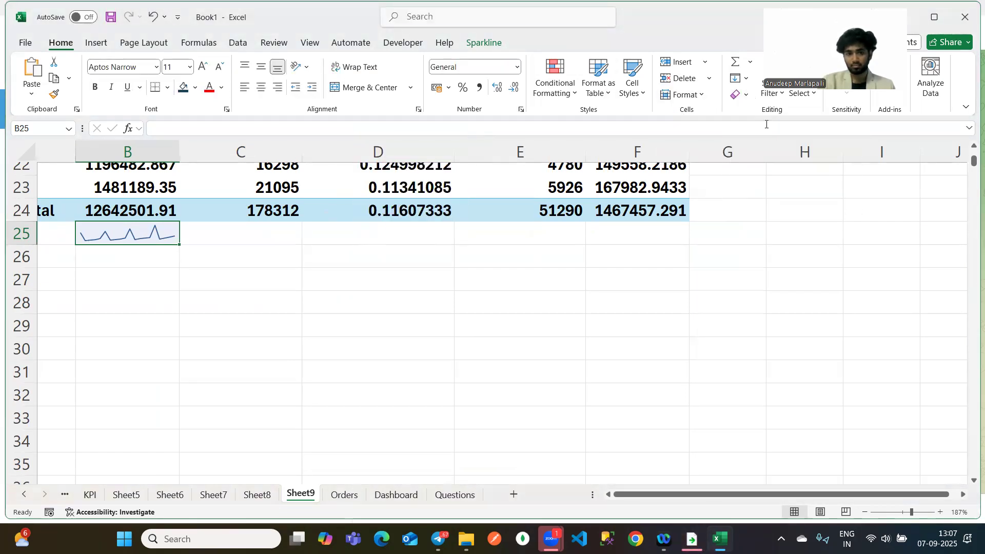
left_click(260, 279)
left_click(60, 234)
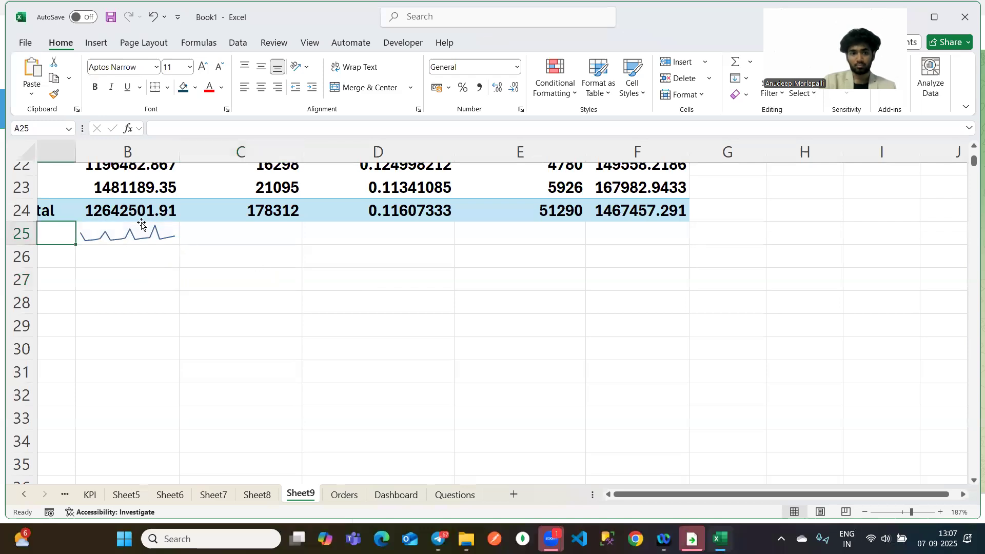
double_click(154, 232)
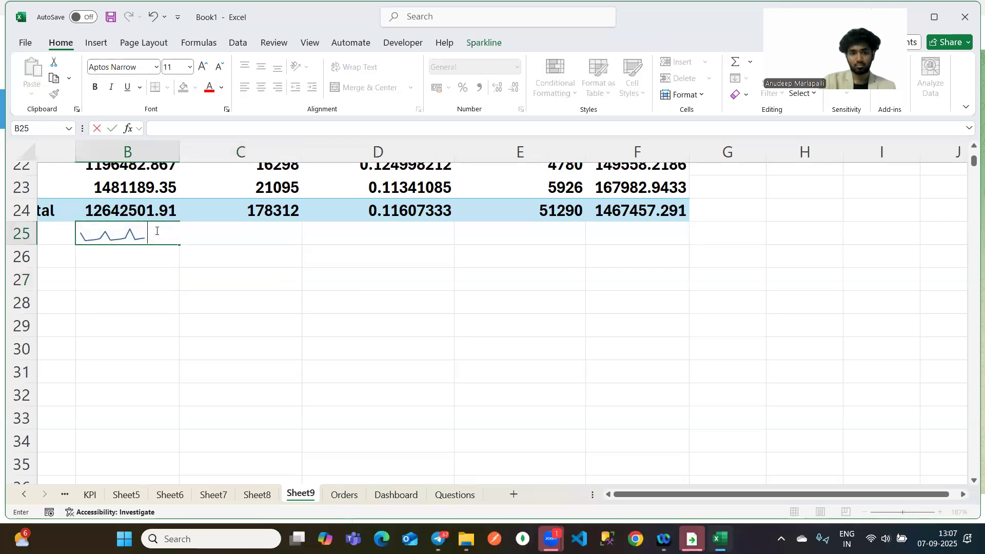
key("Escape")
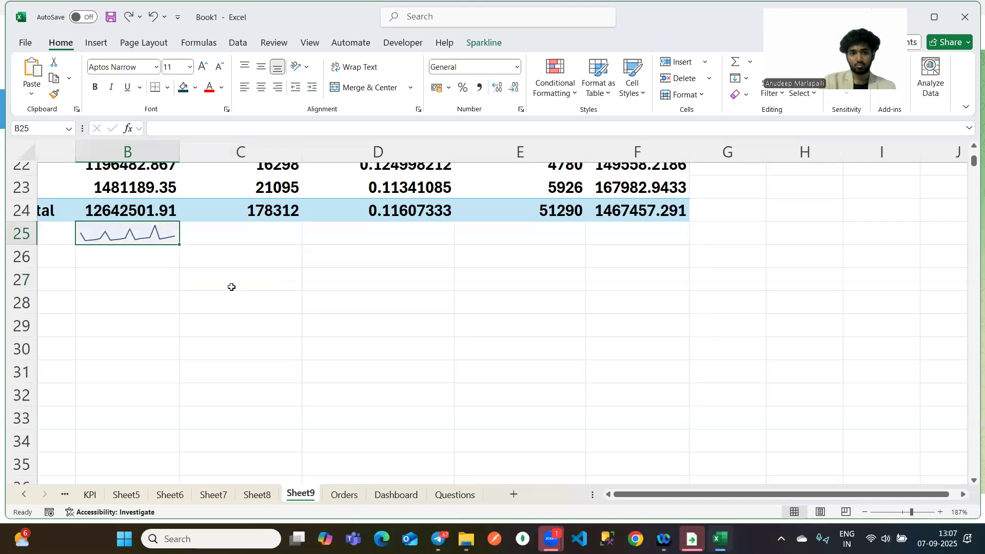
Undo the insertion of the Sum of Sales sparkline in cell B25.
scroll(232, 284, "up", 10)
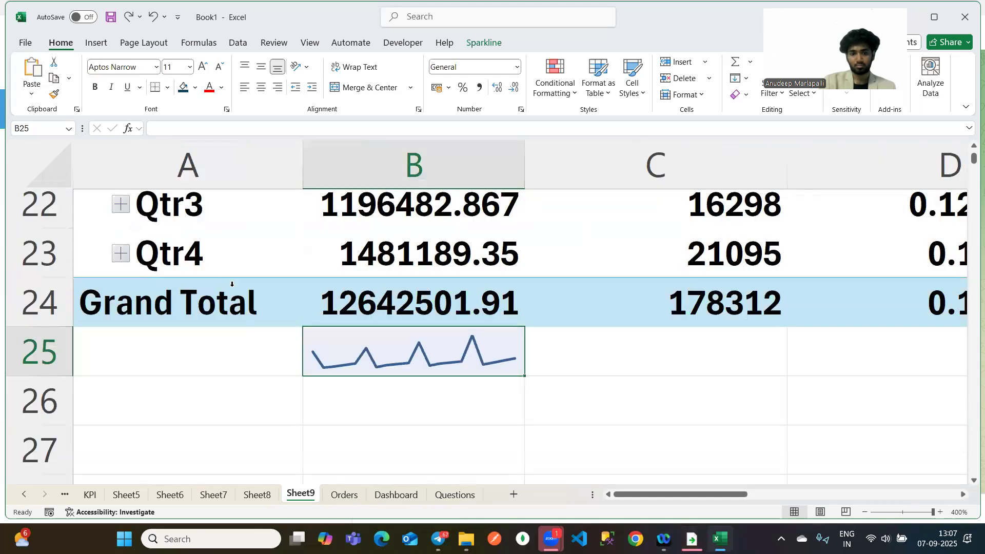
scroll(232, 287, "down", 10)
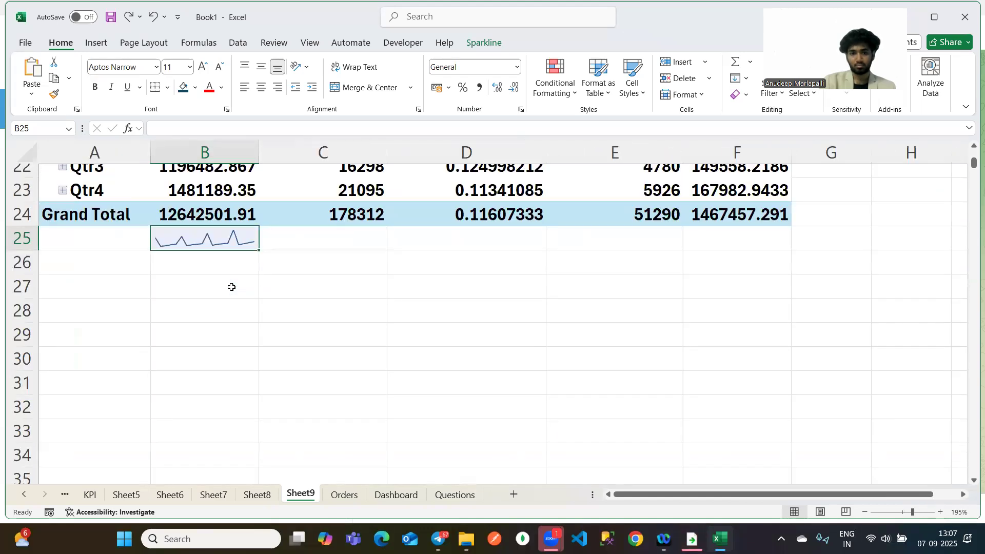
key("ctrl+z")
scroll(232, 287, "up", 7)
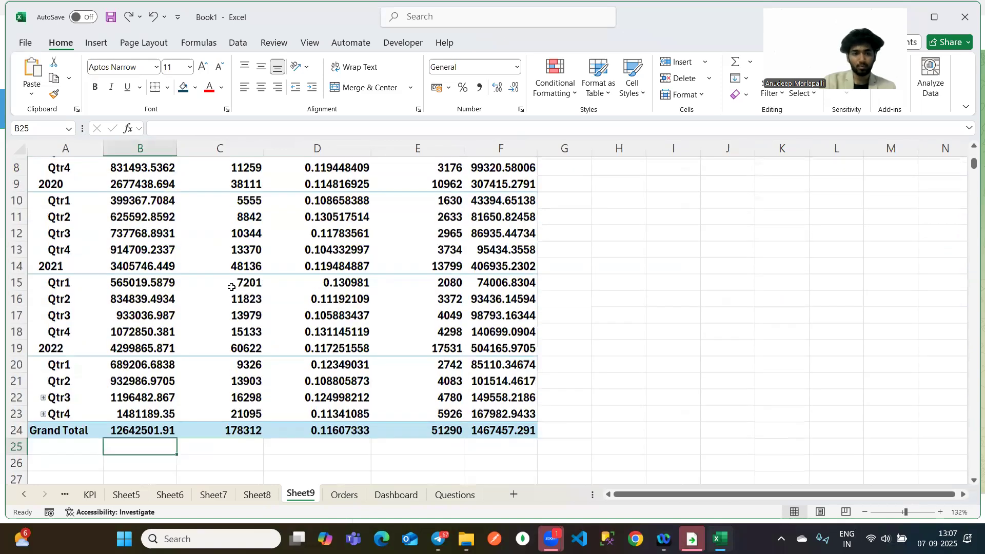
Examine the PivotTable's row fields and the value options available for the 2019 Qtr1 Sum of Sales.
left_click(64, 232)
left_click(125, 251)
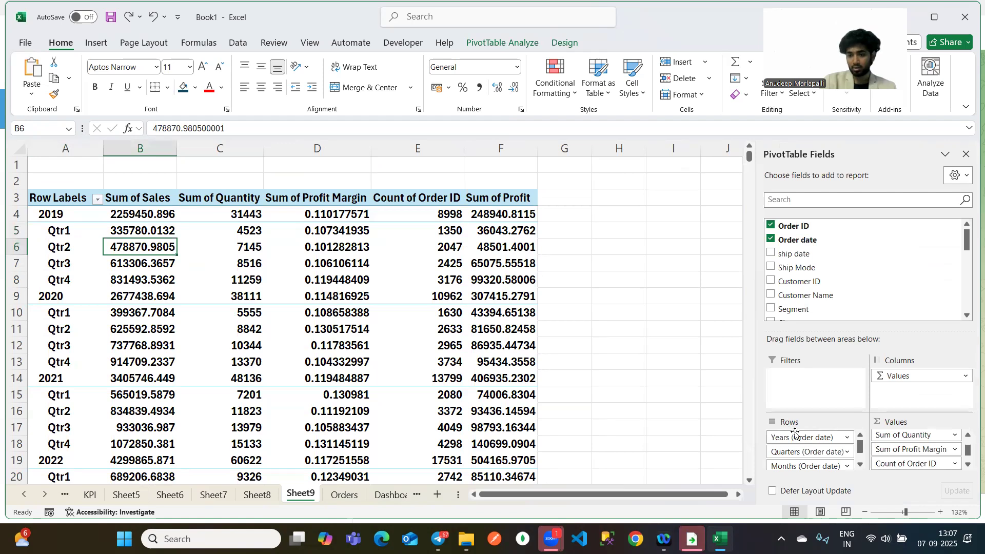
scroll(793, 435, "down", 1)
scroll(457, 352, "down", 2)
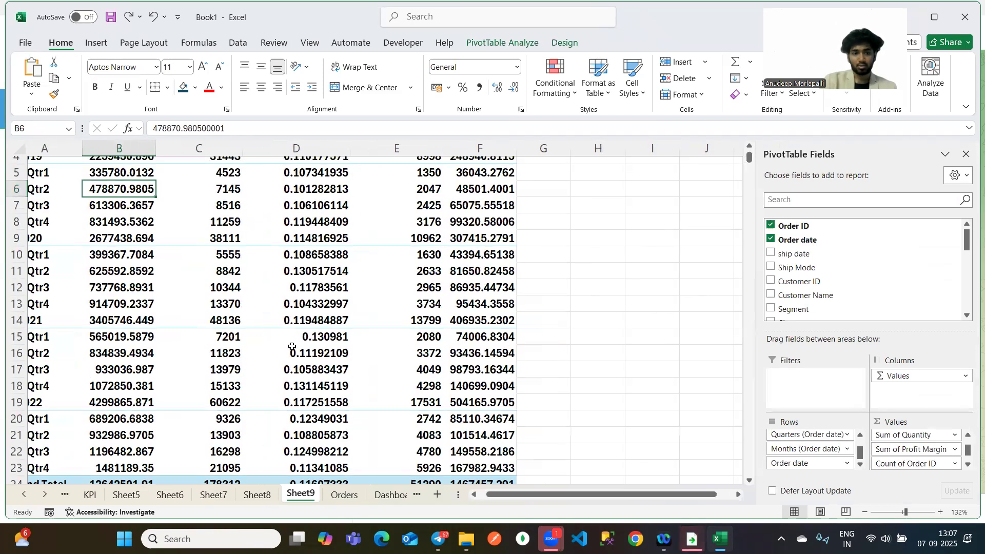
scroll(205, 205, "up", 1)
left_click(88, 241)
left_click(80, 211)
left_click(106, 211)
left_click(116, 221)
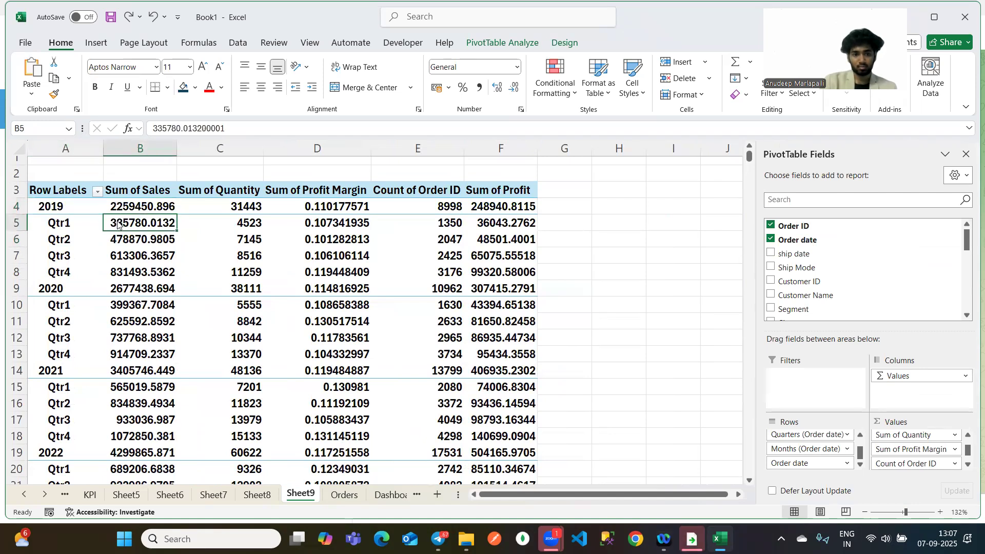
right_click(117, 222)
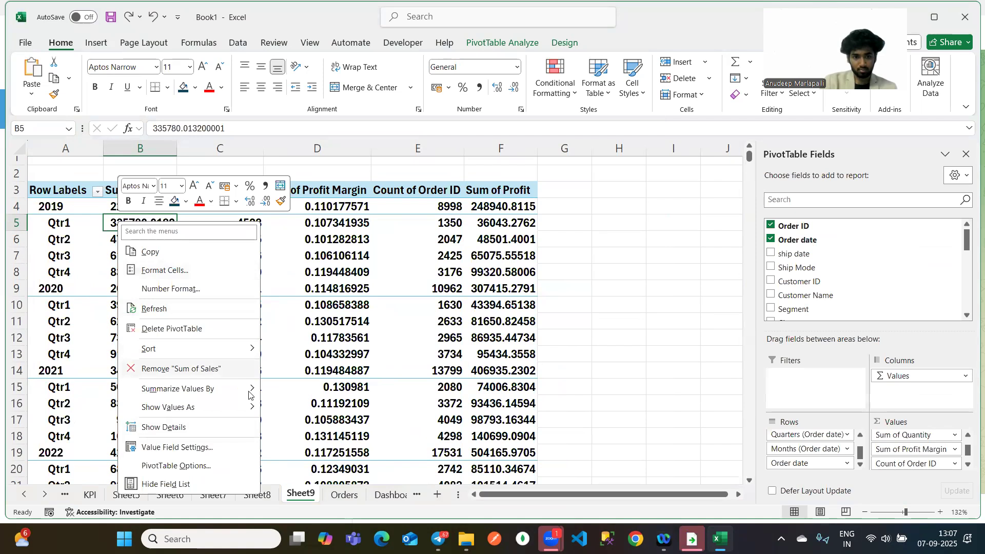
key("Escape")
scroll(126, 374, "down", 4)
left_click(130, 374)
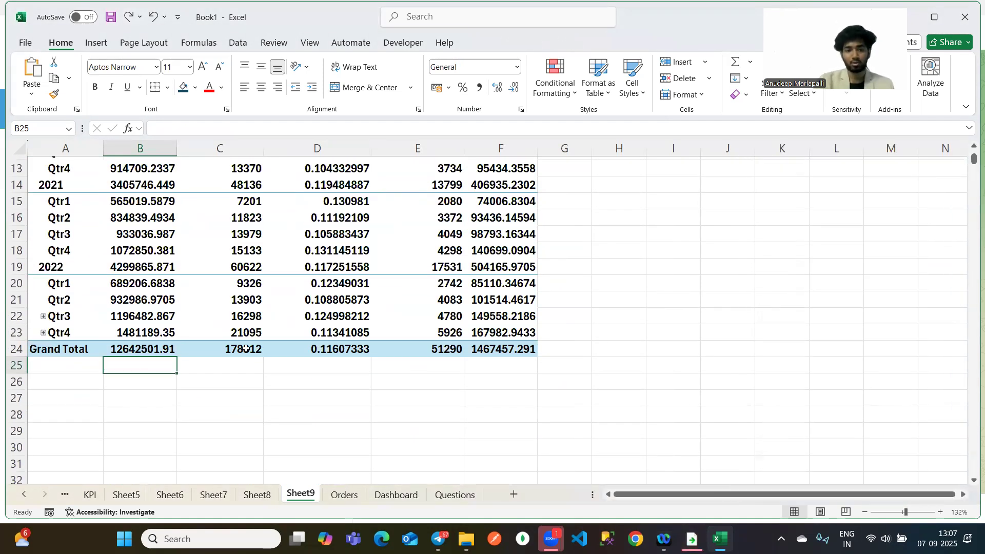
Remove the Years, Quarters and Months fields from the PivotTable rows and add Order date to the rows again.
left_click_drag(225, 283, 226, 300)
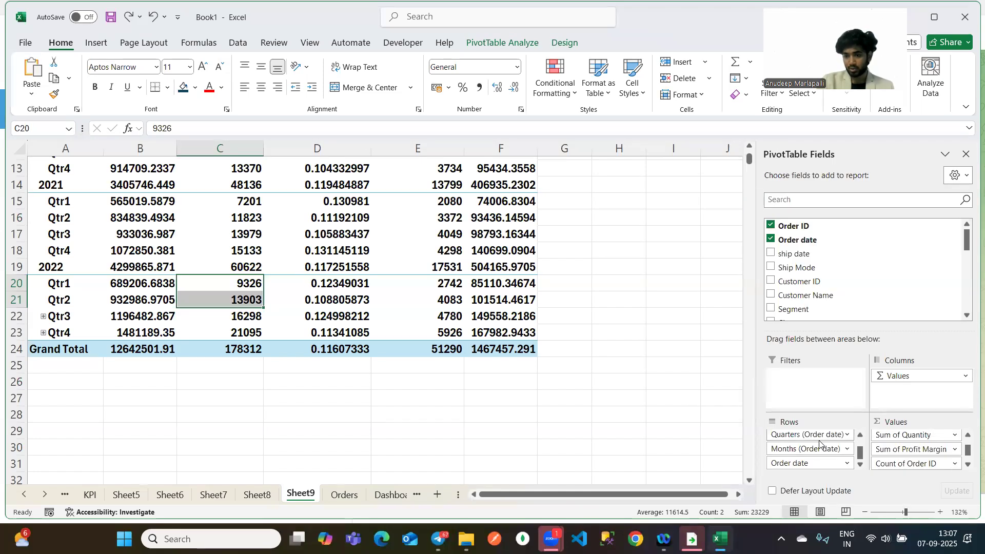
left_click_drag(780, 434, 618, 377)
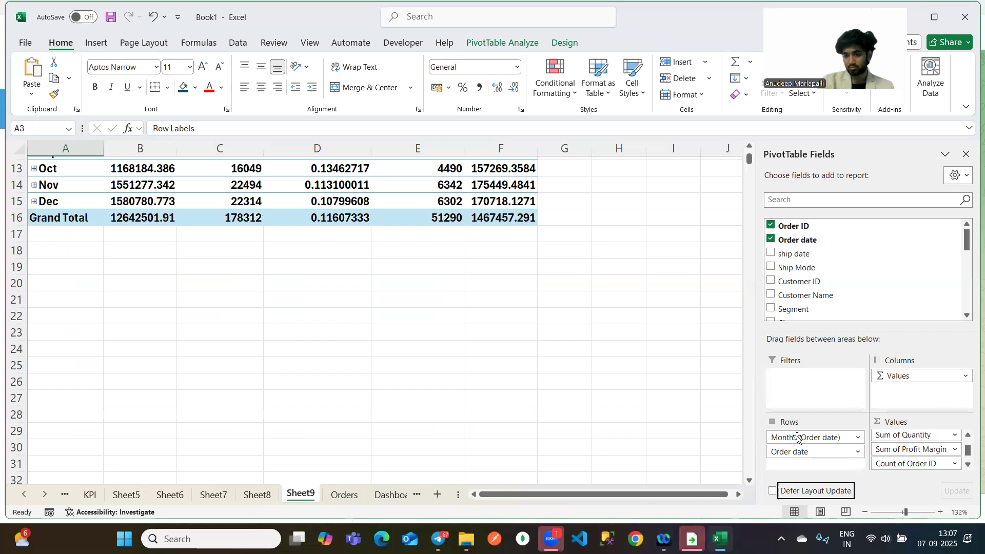
left_click_drag(800, 438, 643, 376)
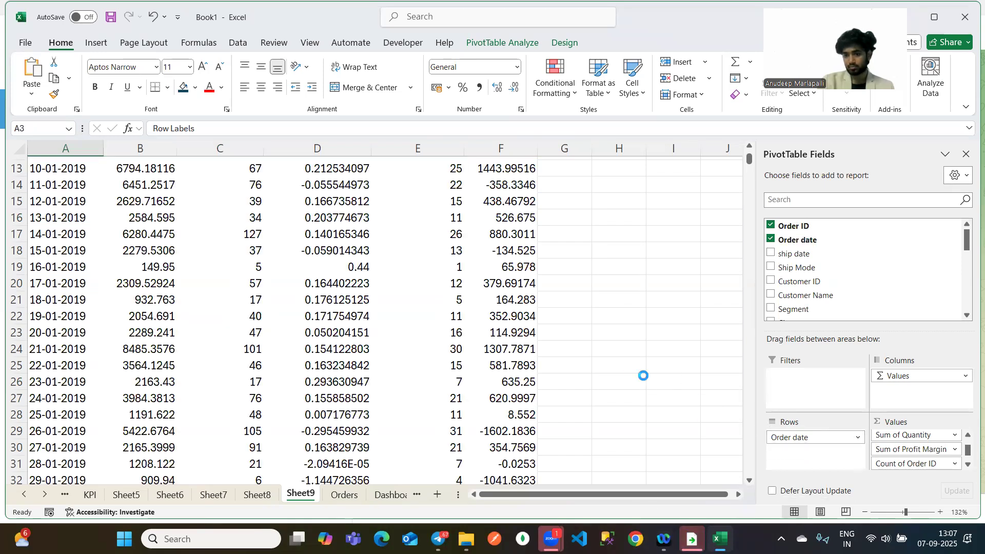
left_click_drag(811, 243, 800, 437)
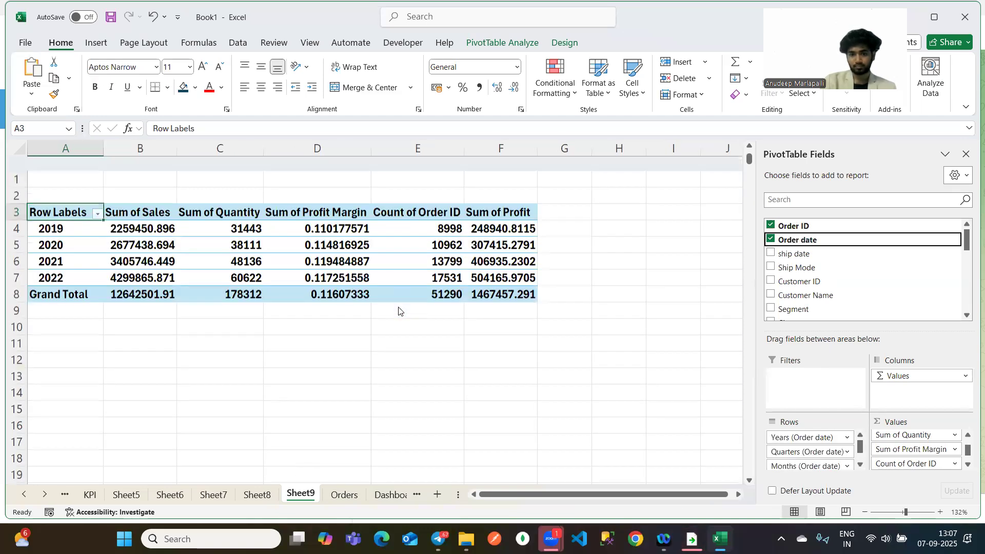
left_click(77, 213)
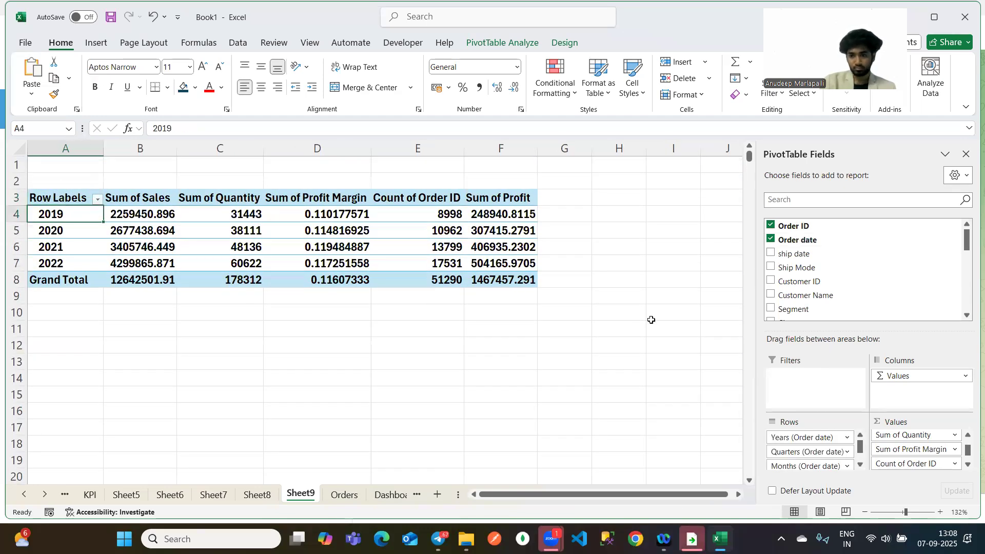
scroll(822, 453, "down", 1)
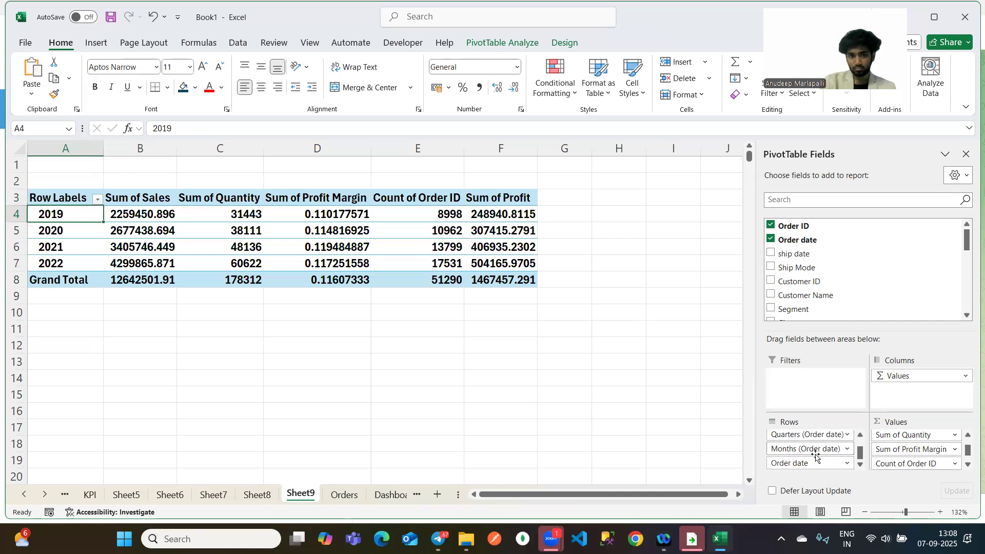
Filter the PivotTable's row labels to hide the 2019 item.
right_click(88, 215)
mouse_move(200, 342)
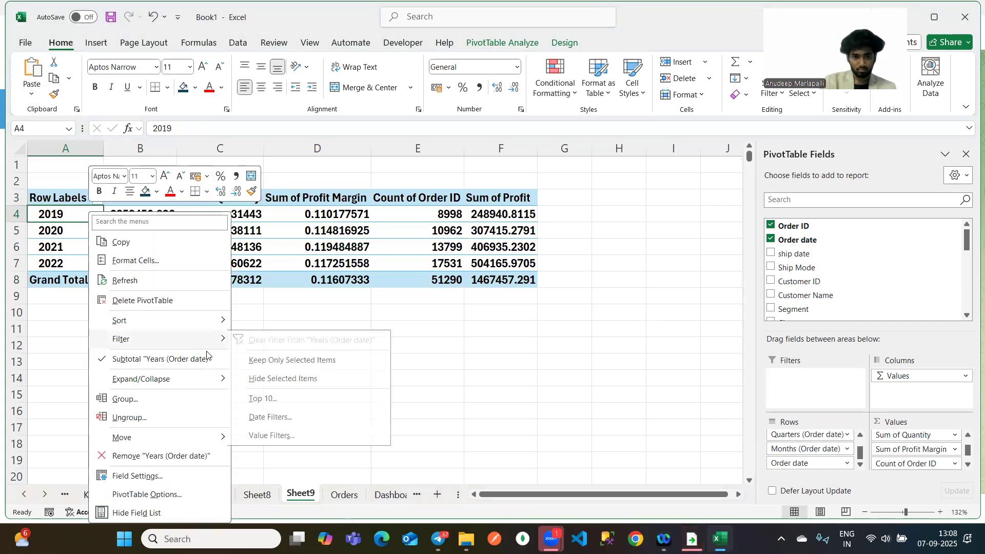
left_click(295, 376)
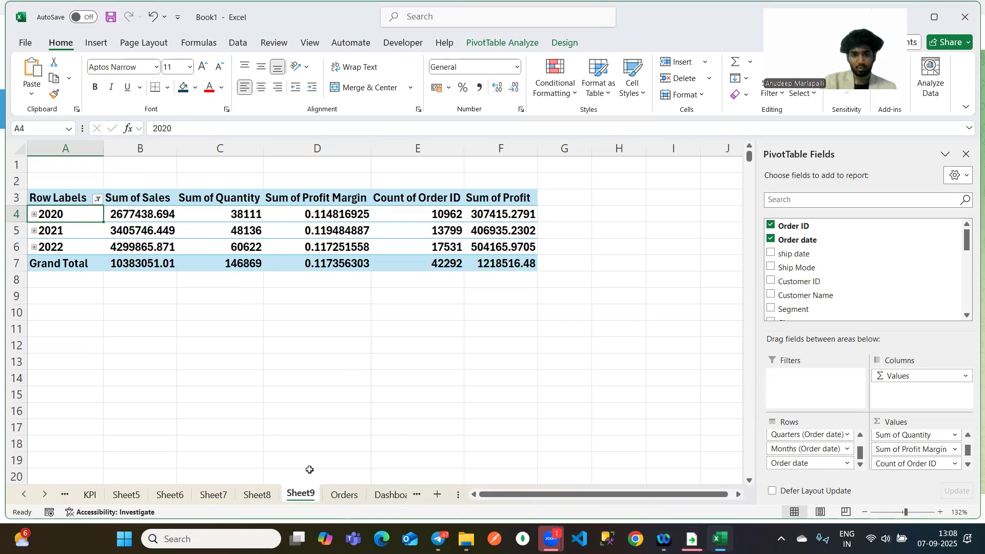
Delete the worksheet Sheet9 together with its PivotTable.
right_click(304, 494)
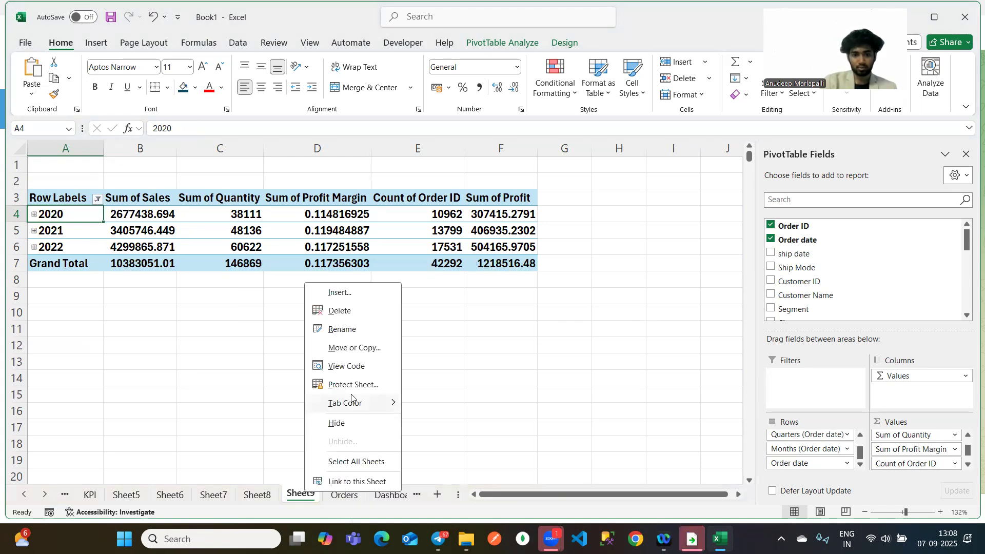
left_click(339, 310)
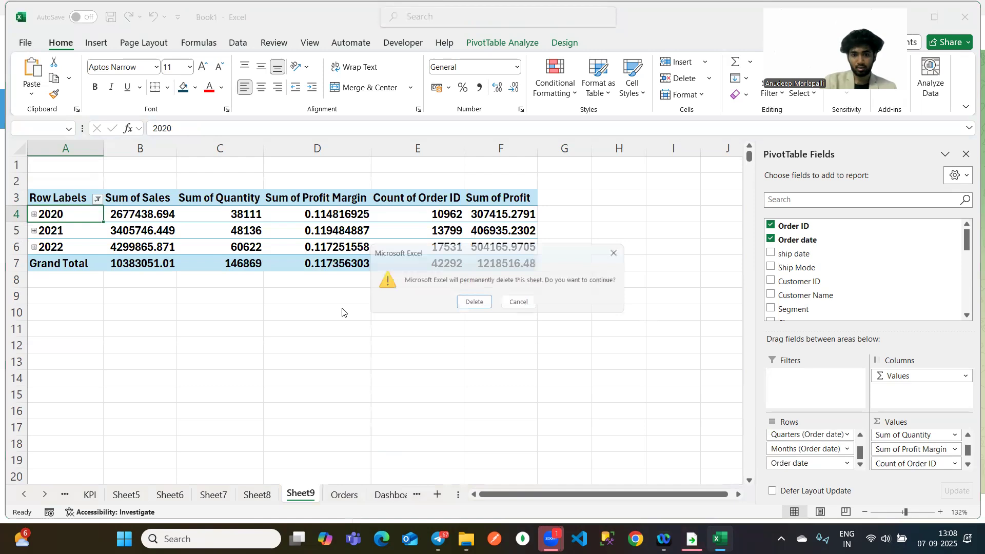
left_click(456, 303)
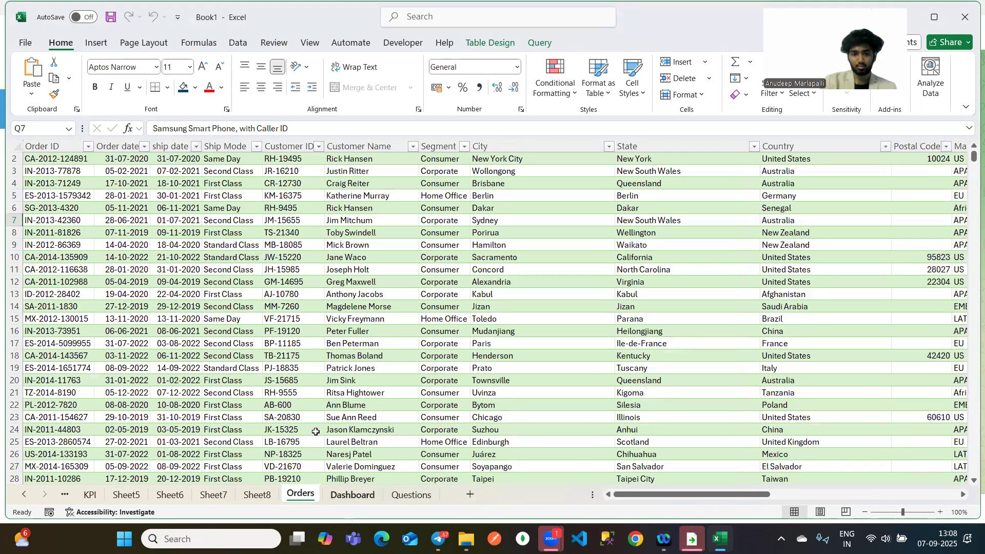
Create a PivotTable from the Orders table on a new worksheet.
left_click(256, 237)
left_click(103, 44)
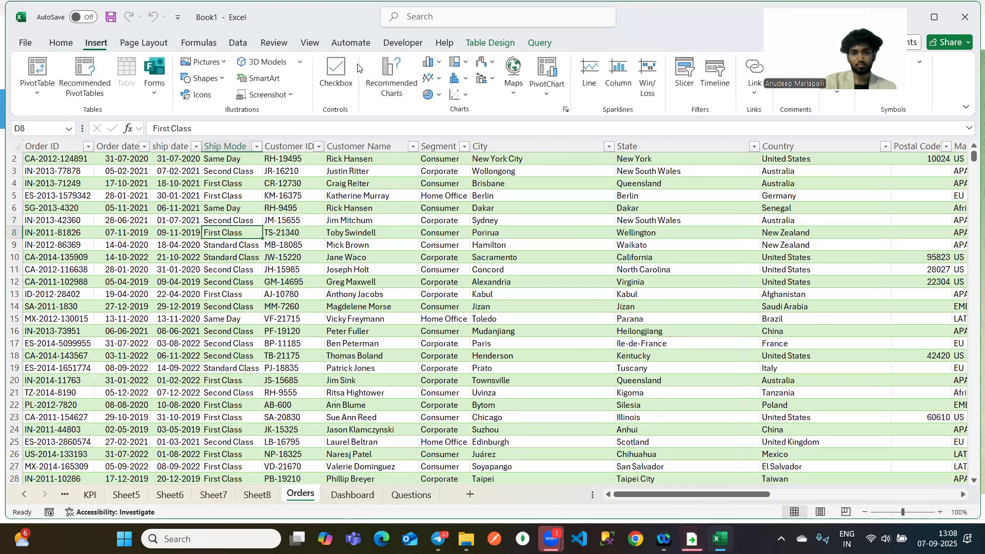
left_click(38, 92)
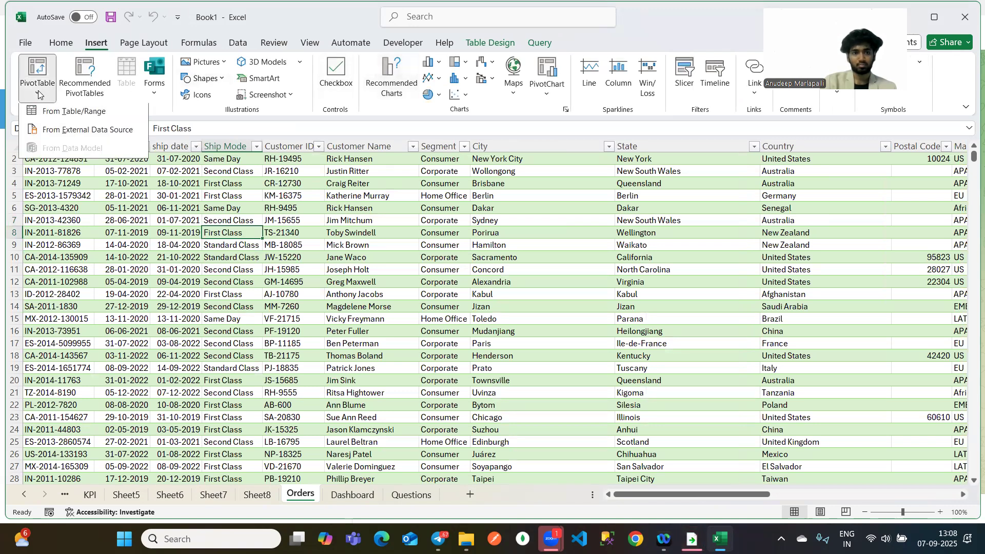
left_click(58, 111)
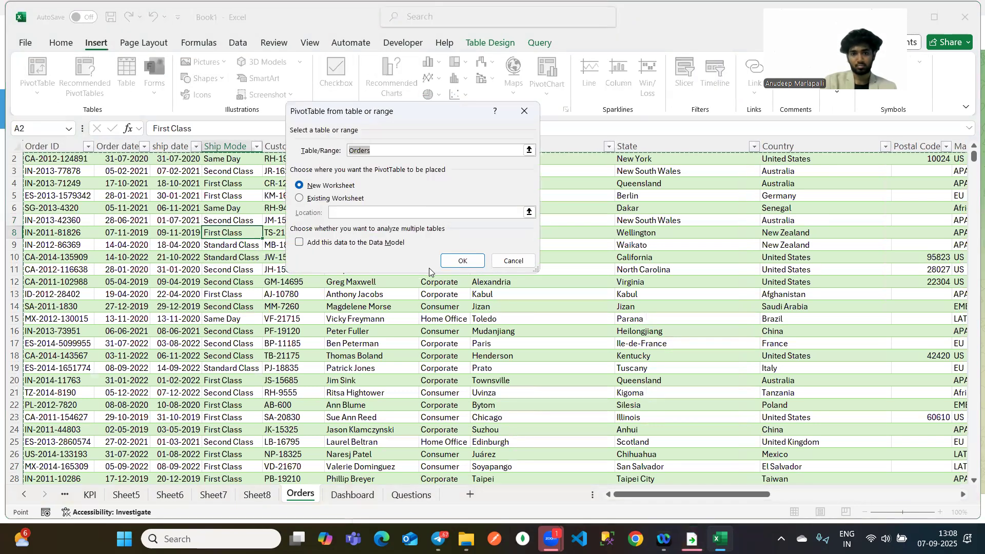
left_click(463, 261)
Add Order date to the rows of the new PivotTable.
scroll(855, 284, "down", 7)
scroll(855, 282, "up", 4)
scroll(893, 282, "down", 1)
scroll(894, 281, "down", 1)
scroll(853, 262, "down", 2)
scroll(854, 261, "up", 8)
left_click_drag(823, 240, 820, 451)
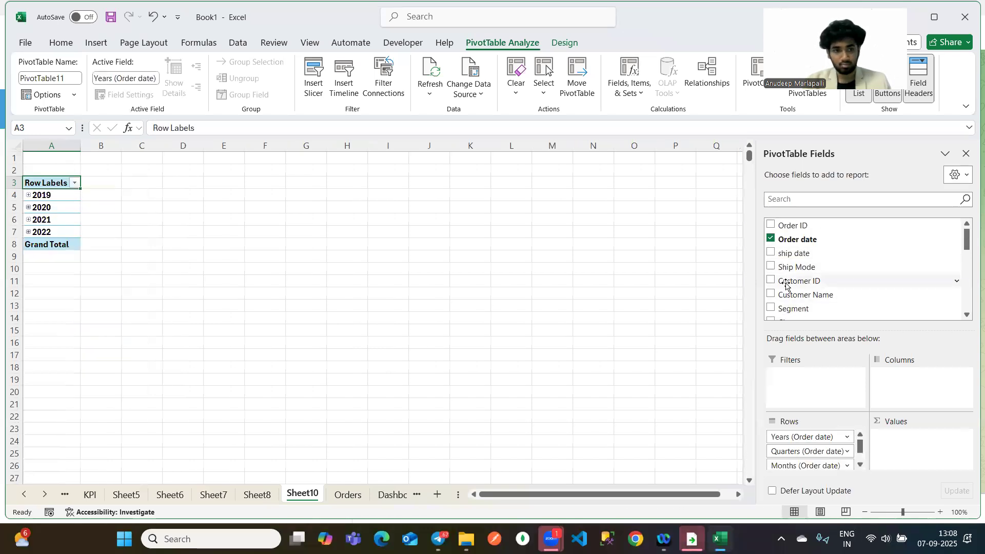
Add Sales, Profit, Quantity, Profit Margin and Order ID to the PivotTable values, with Order ID listed first.
scroll(852, 269, "down", 8)
scroll(828, 274, "up", 3)
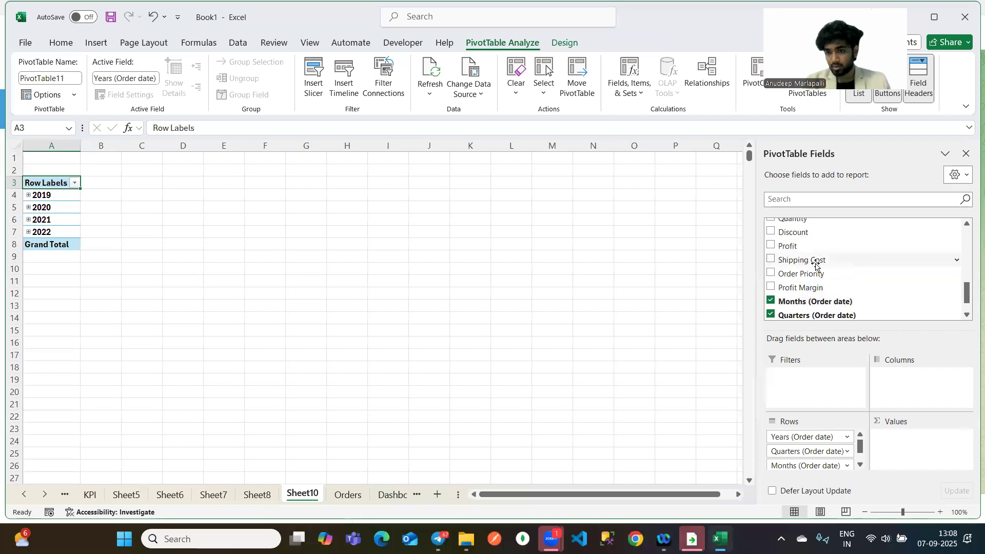
left_click_drag(785, 234, 901, 441)
left_click_drag(802, 254, 930, 456)
left_click_drag(784, 278, 886, 444)
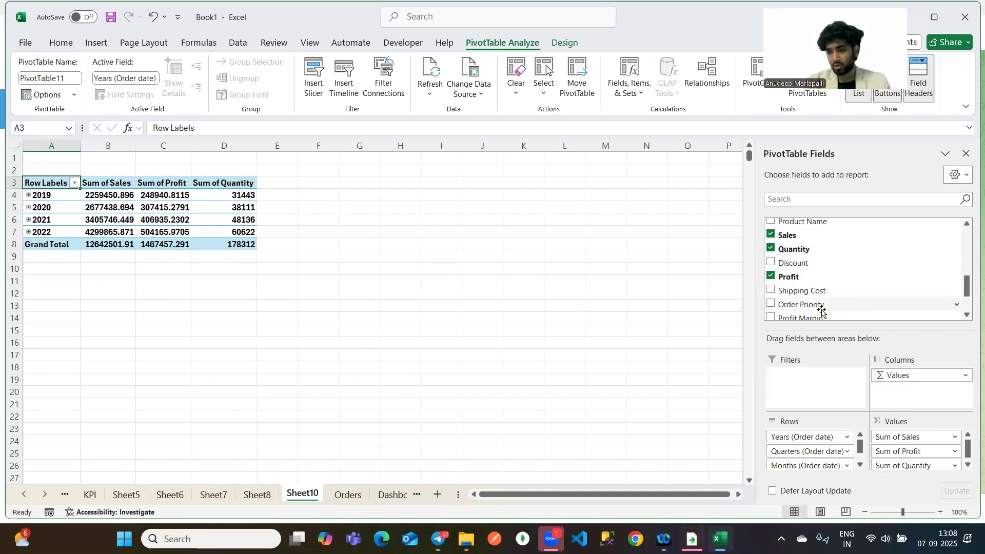
left_click_drag(820, 317, 918, 455)
scroll(847, 279, "down", 2)
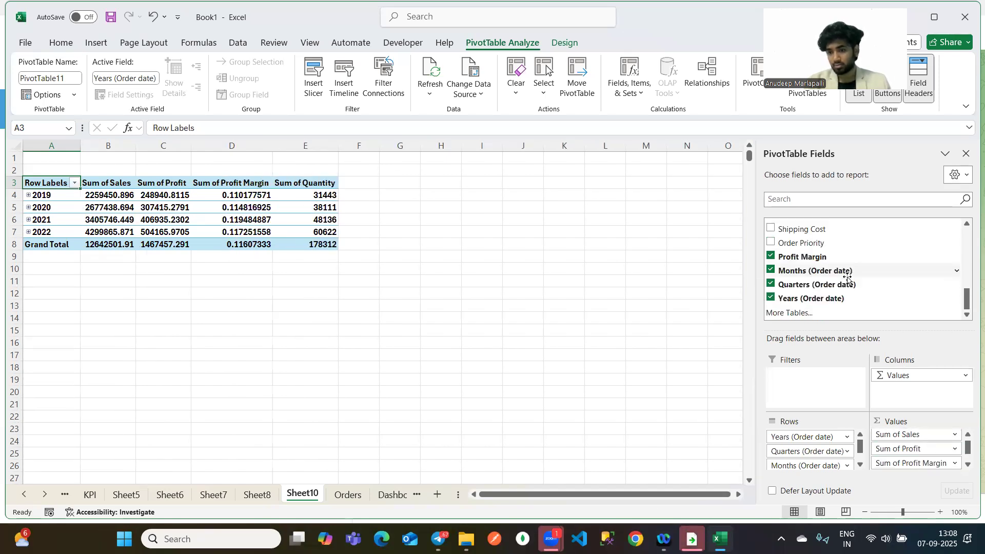
scroll(847, 278, "up", 10)
left_click_drag(805, 226, 906, 436)
Expand the entire Years field of the PivotTable to its quarters.
left_click(50, 196)
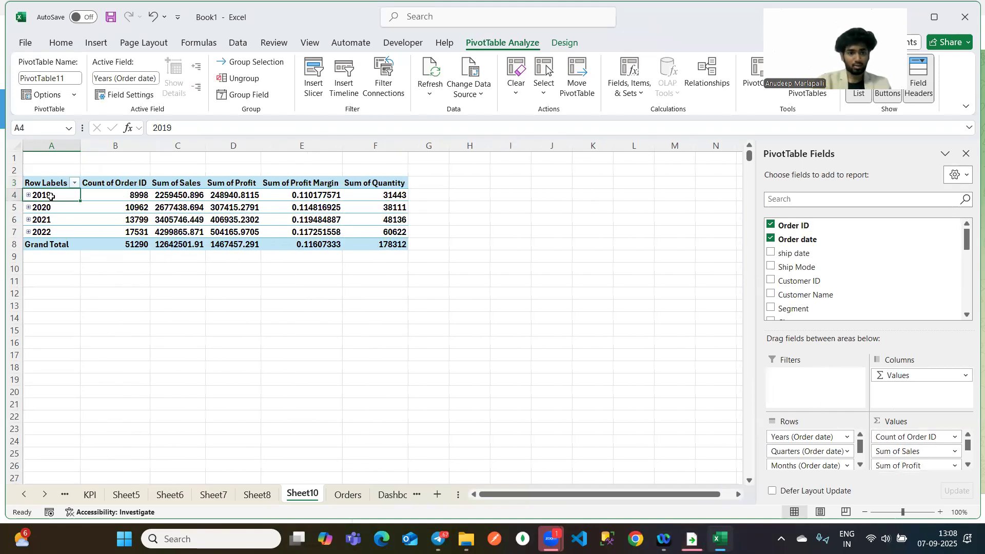
right_click(50, 197)
mouse_move(116, 321)
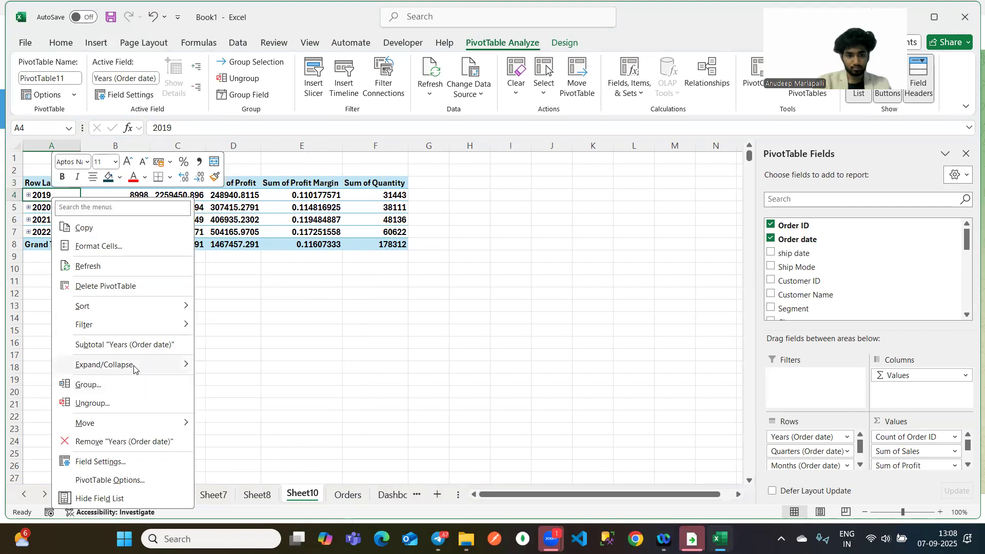
mouse_move(137, 365)
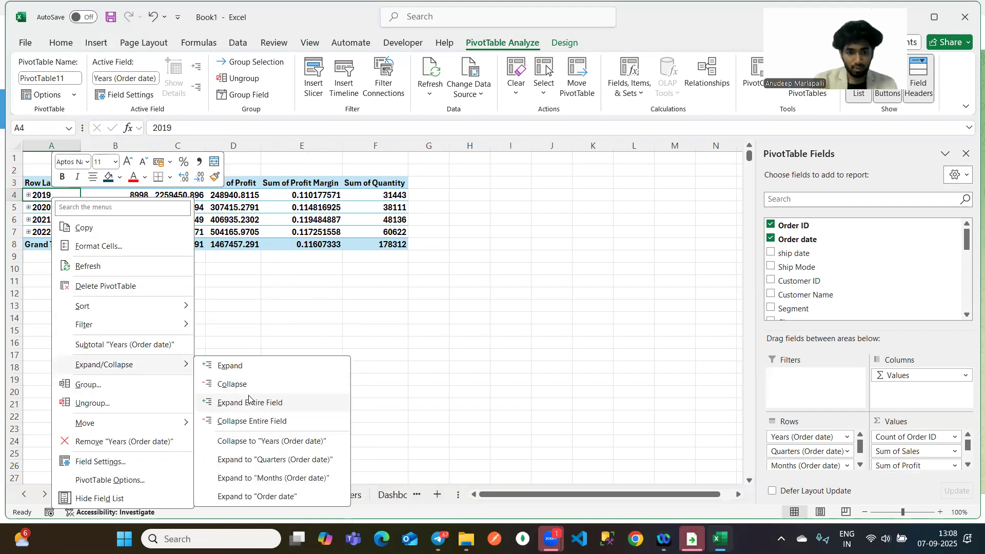
left_click(274, 404)
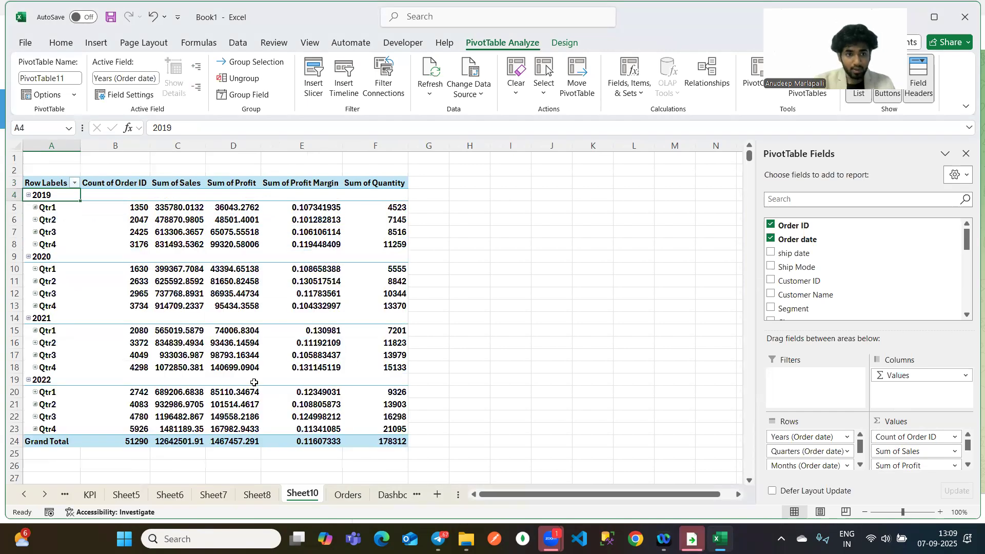
Expand Qtr1, Qtr2, Qtr3 and Qtr4 in the PivotTable rows down to their months.
left_click(49, 212)
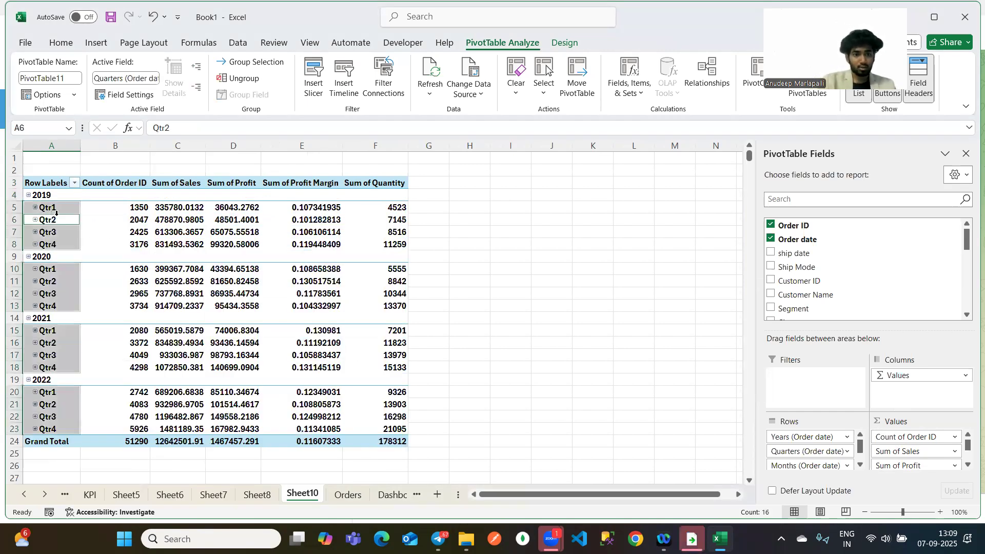
left_click(52, 212)
left_click(61, 209)
right_click(61, 208)
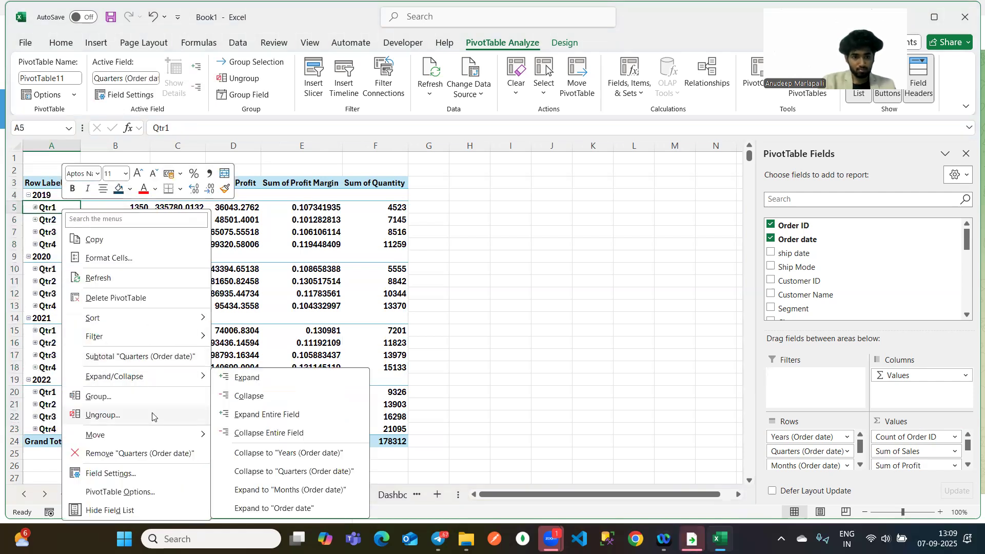
left_click(35, 208)
left_click(35, 207)
left_click(36, 257)
left_click(34, 306)
left_click(35, 355)
Collapse Qtr3, Qtr4, Qtr2 and Qtr1 in the PivotTable rows to hide their months.
left_click(34, 306)
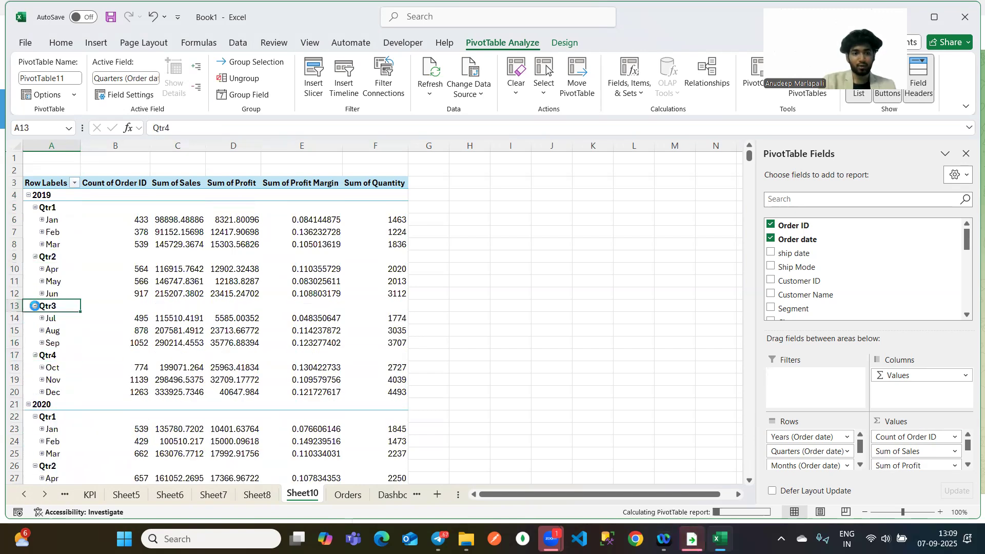
left_click(35, 318)
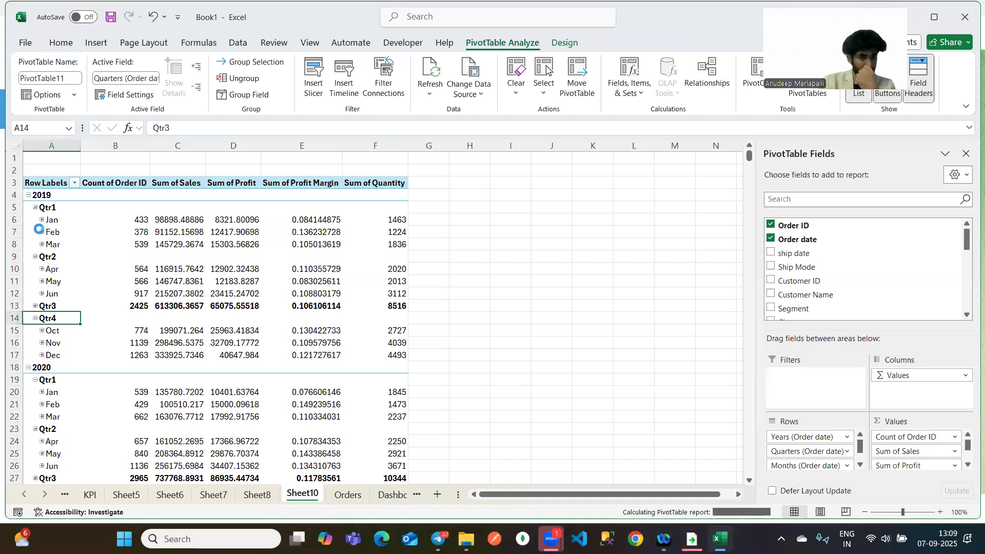
left_click(35, 256)
left_click(35, 208)
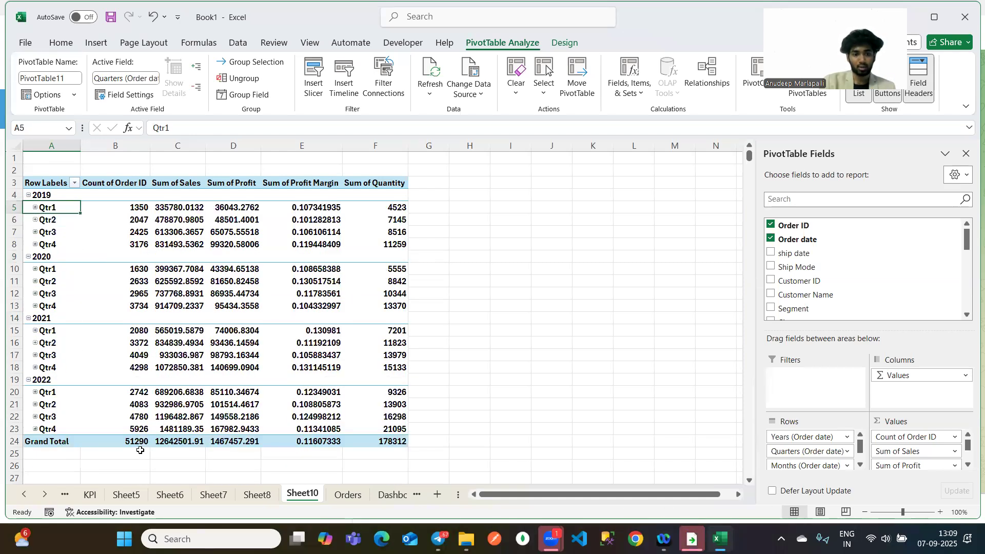
Collapse and re-expand the 2019 row, and select the Count of Order ID values from B4 to B24.
left_click(140, 450)
left_click(30, 194)
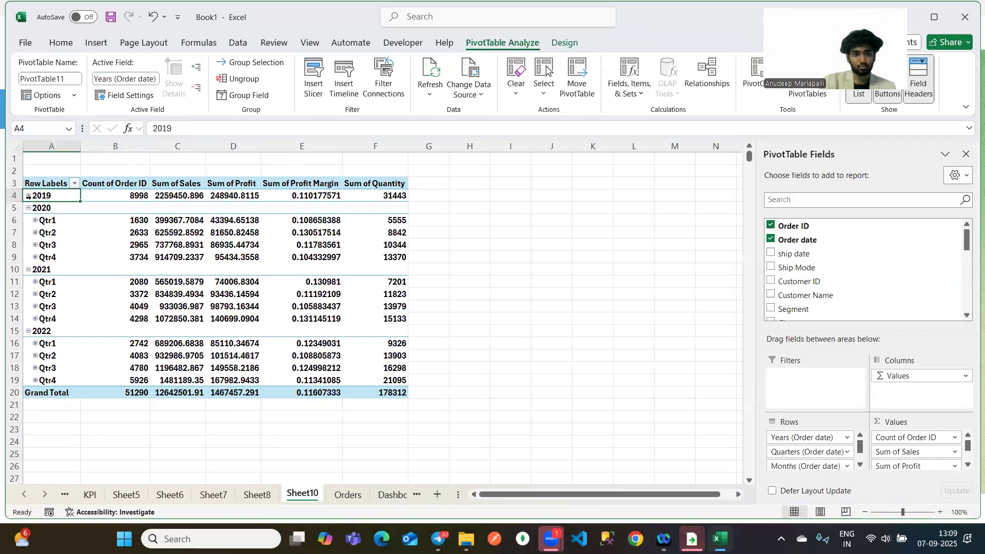
left_click(28, 196)
left_click(29, 196)
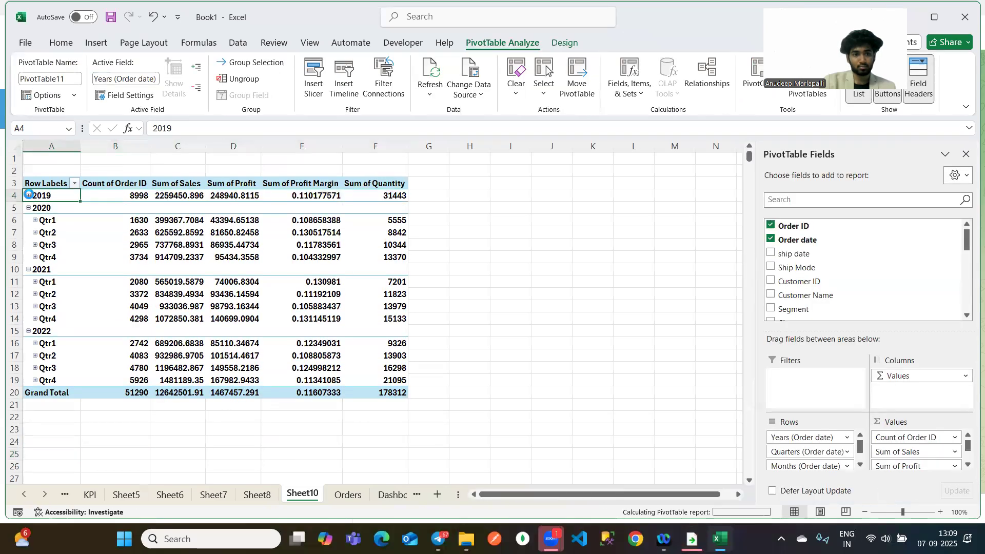
left_click(122, 222)
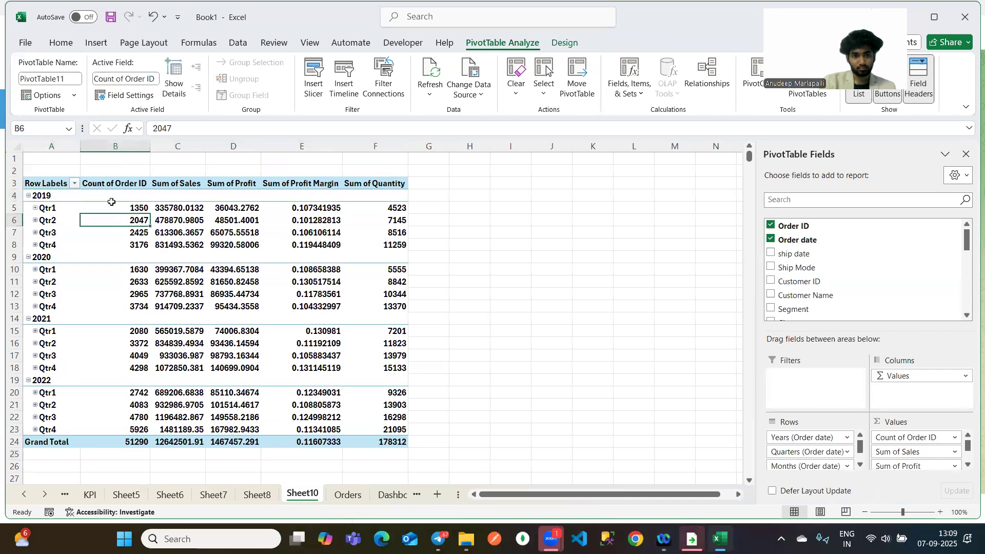
left_click_drag(130, 194, 141, 442)
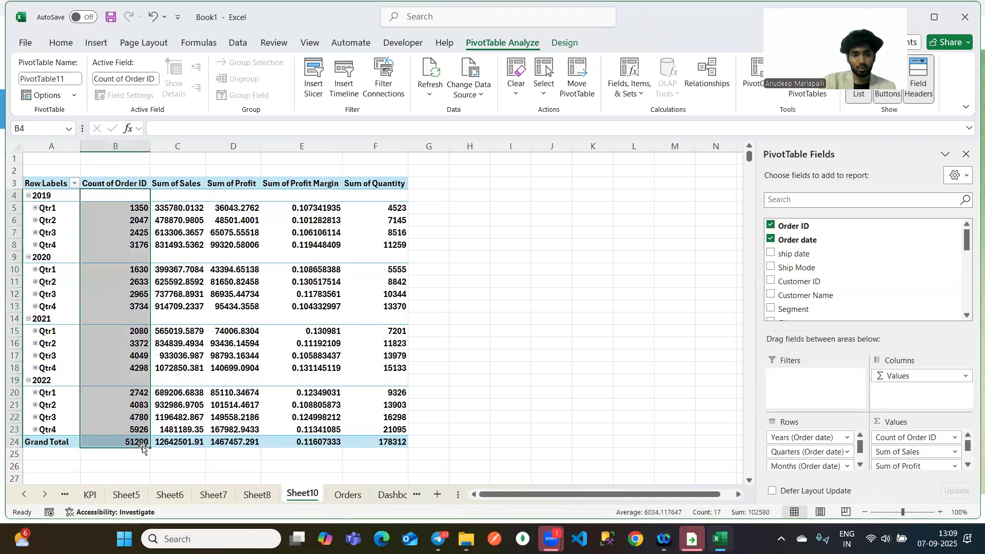
Undo the expand and collapse changes back to the collapsed years, and expand only 2019 to its quarters.
left_click(258, 436)
key("ctrl+z")
key("ctrl+z")
key("ctrl+z")
key("ctrl+z")
key("ctrl+z")
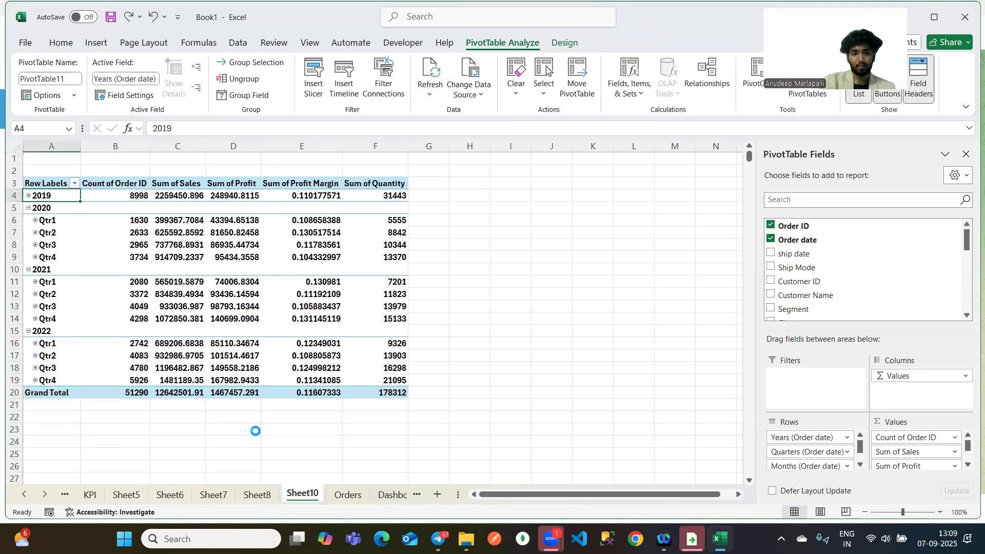
key("ctrl+z")
key("ctrl+z")
key("ctrl+z")
key("ctrl+z")
key("ctrl+z")
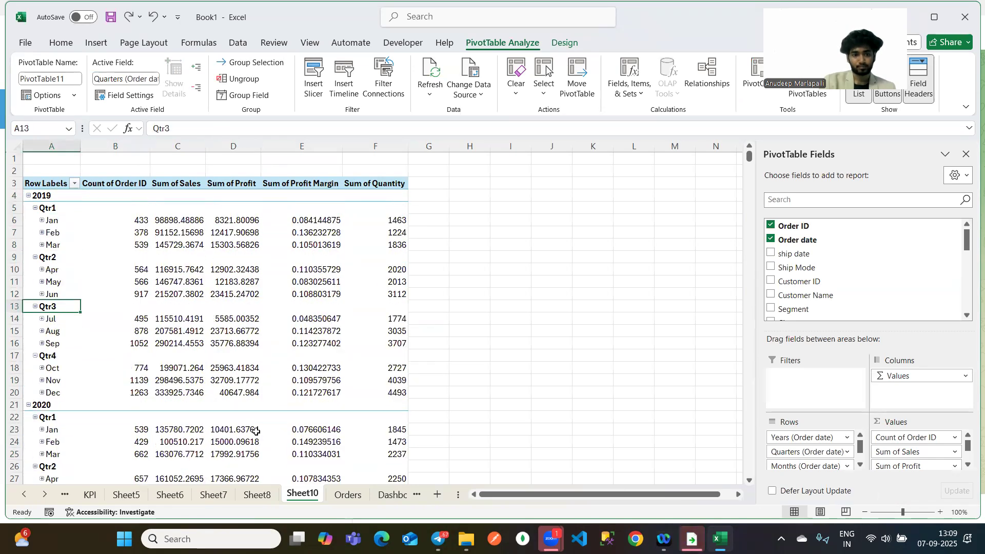
key("ctrl+z")
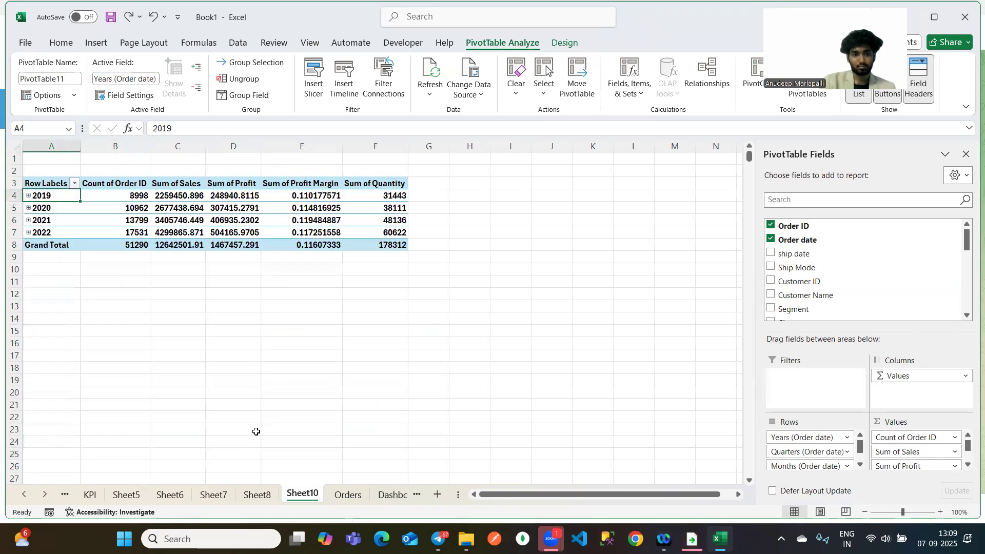
right_click(48, 196)
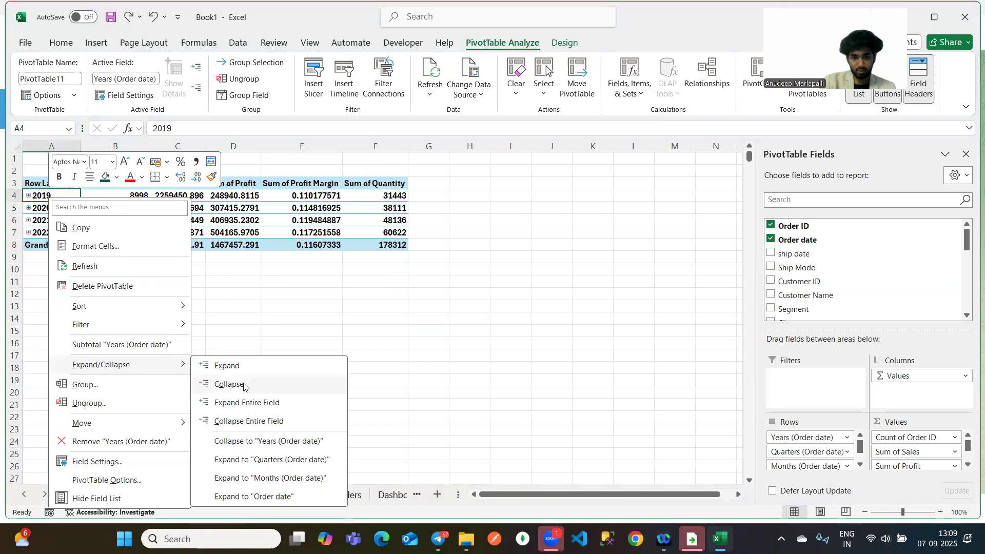
left_click(232, 365)
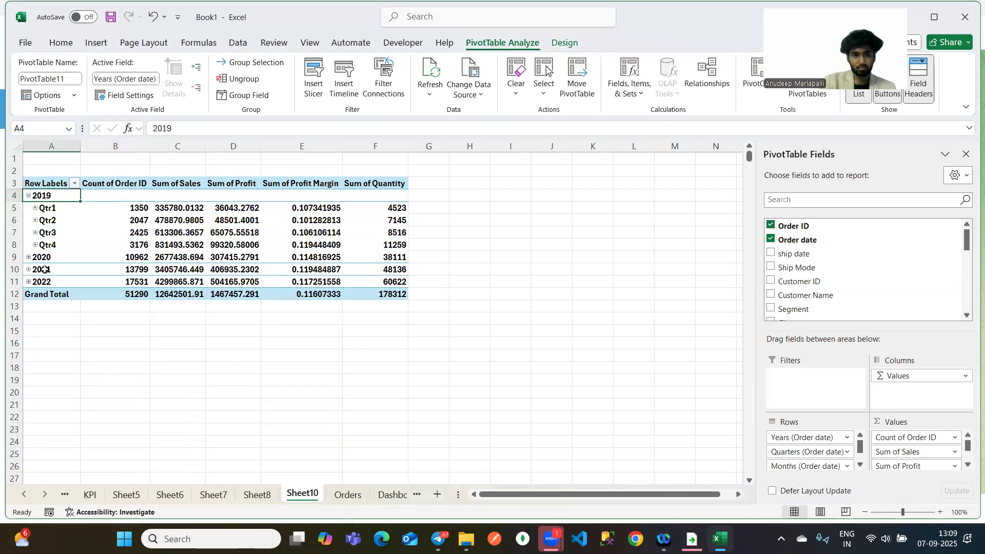
Delete the entire PivotTable from Sheet10.
left_click_drag(390, 294, 25, 191)
left_click_drag(24, 188, 24, 184)
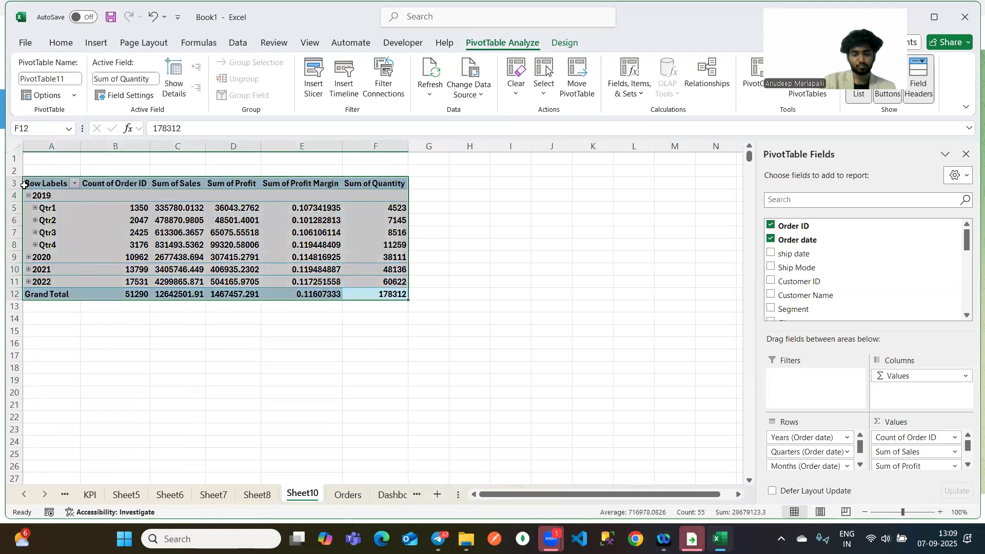
key("Delete")
Create a PivotTable from the Orders table at cell B6 of the existing worksheet Sheet10.
left_click(139, 225)
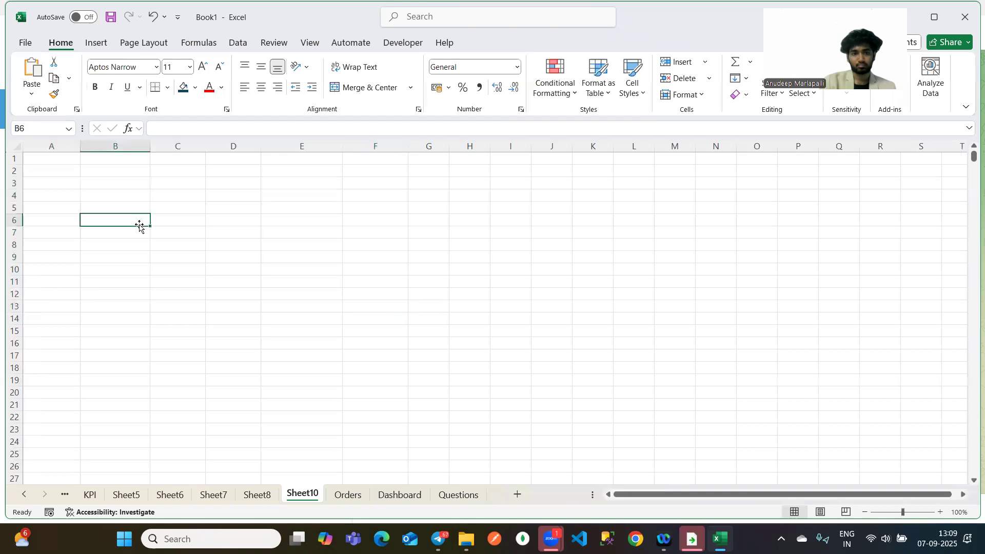
left_click(88, 42)
left_click(37, 77)
left_click(68, 114)
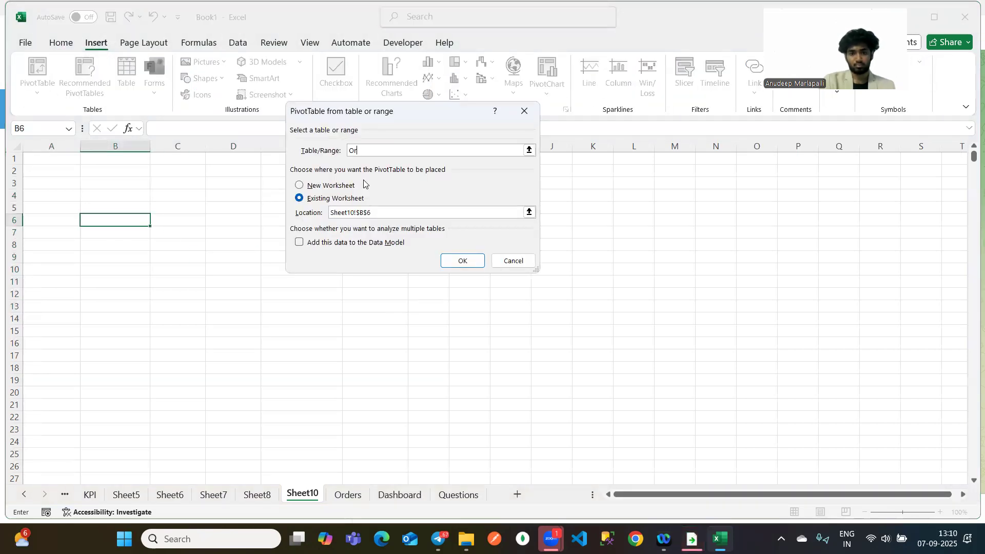
left_click(460, 260)
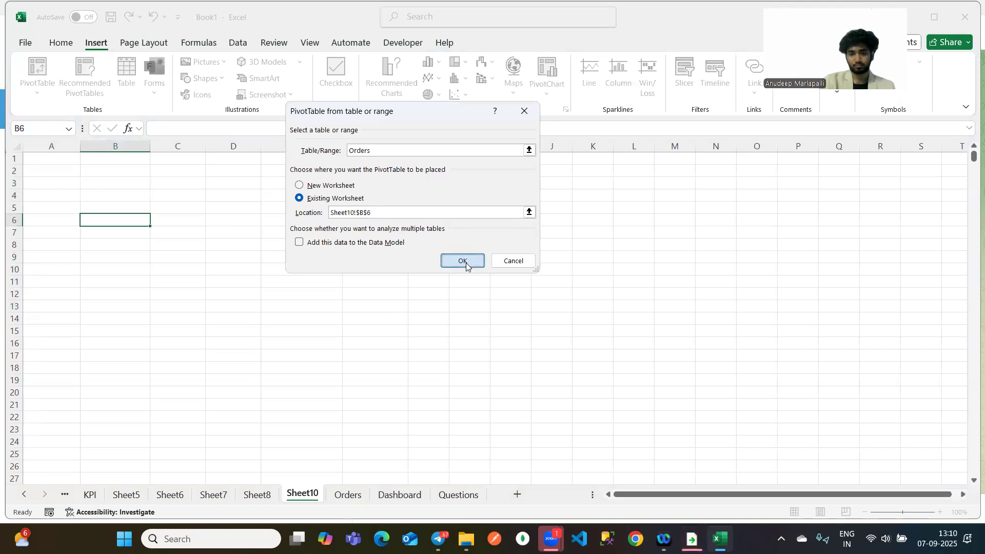
scroll(802, 272, "down", 6)
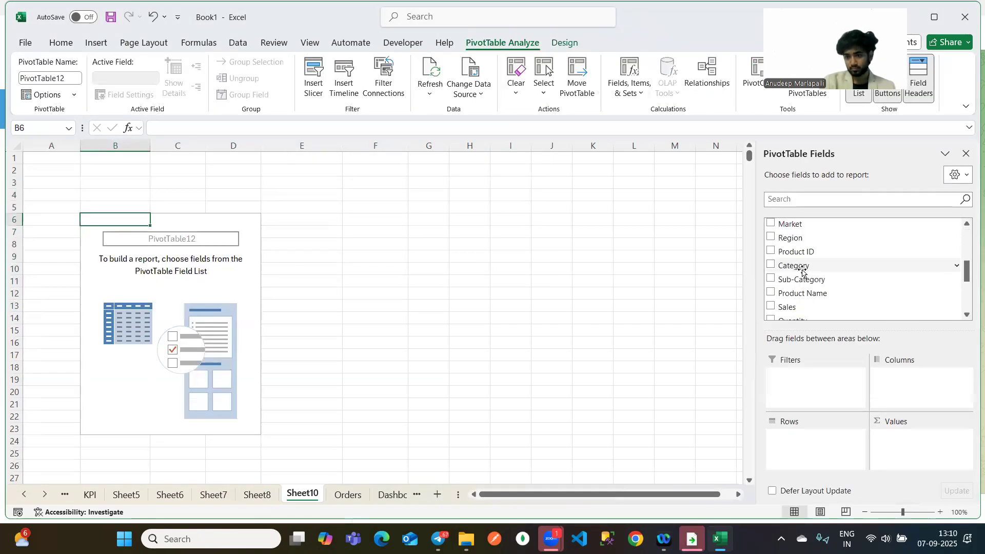
Add the Years, Quarters and Months (Order date) fields to the rows and count Order ID in the values.
left_click_drag(819, 299, 822, 437)
left_click_drag(814, 285, 835, 450)
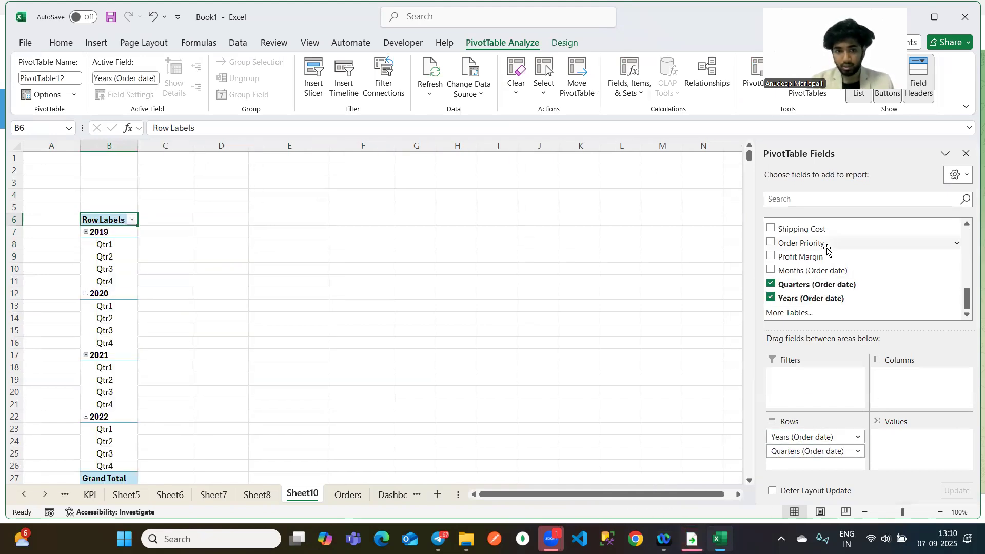
left_click_drag(820, 271, 847, 468)
scroll(343, 287, "down", 3)
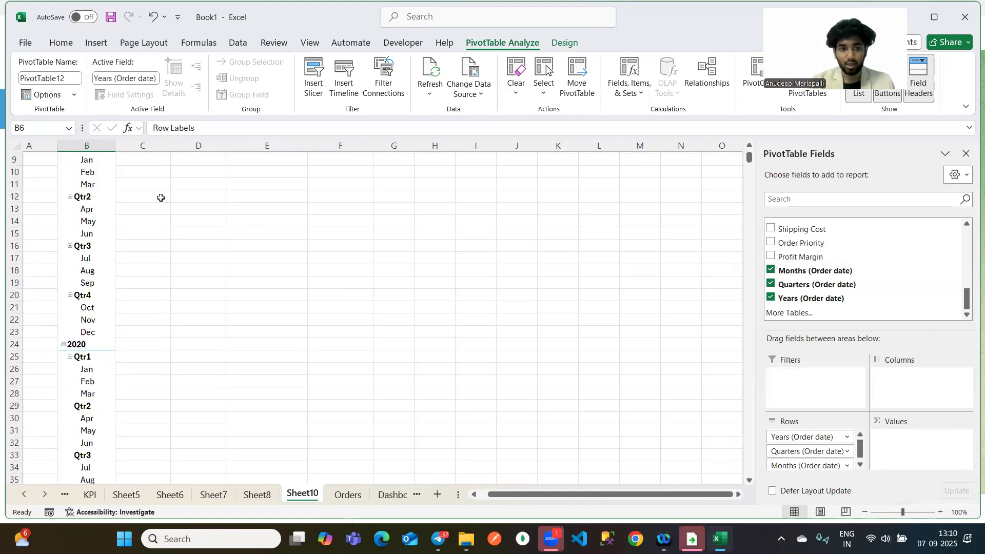
scroll(856, 259, "up", 10)
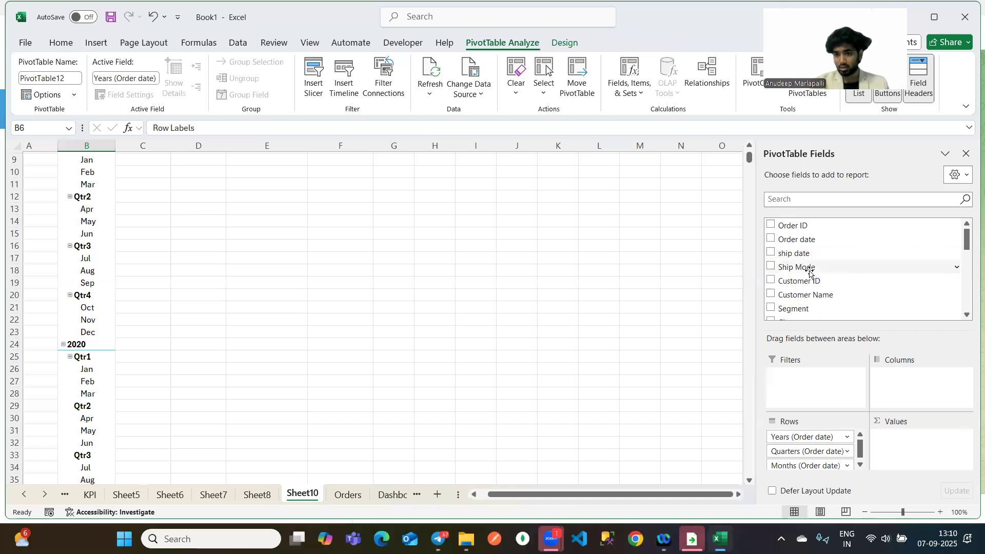
left_click_drag(871, 411, 895, 441)
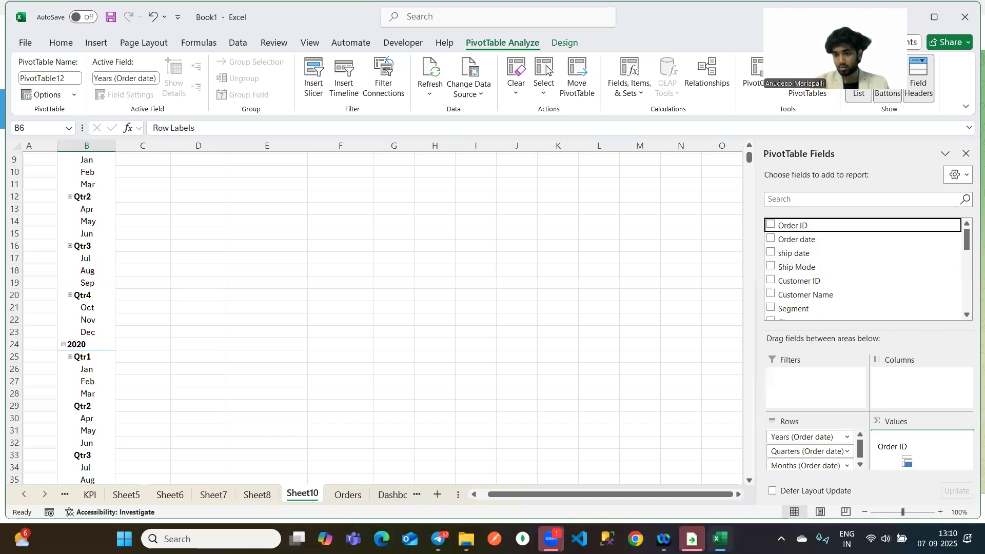
scroll(255, 251, "up", 3)
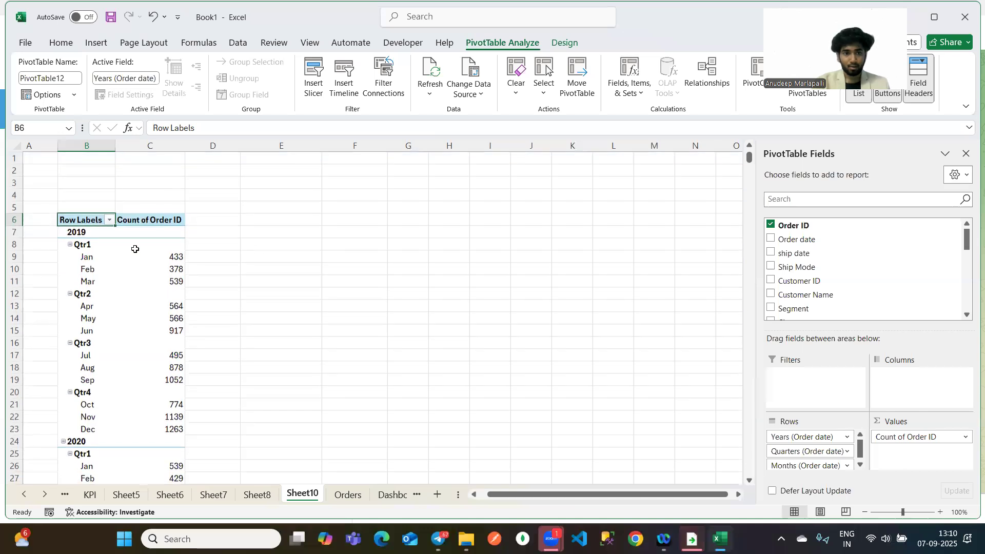
Collapse Qtr1 and remove the Years, Quarters and Months (Order date) fields from the PivotTable's rows.
left_click(70, 244)
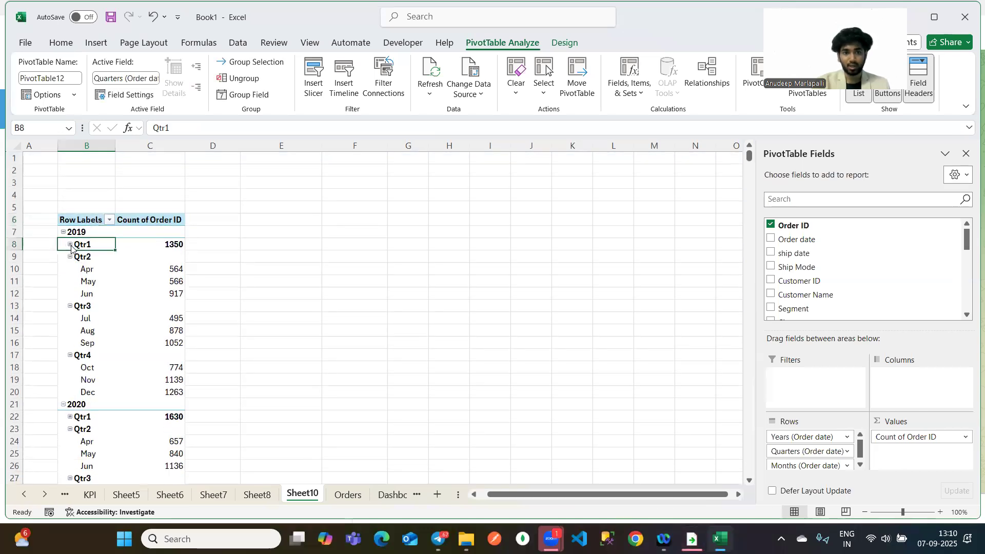
left_click(70, 244)
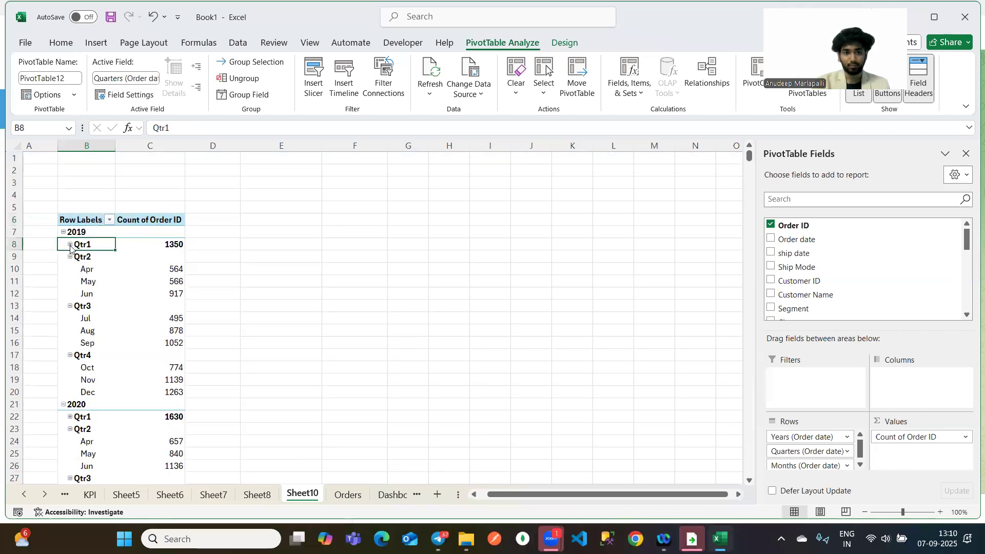
left_click_drag(833, 437, 620, 390)
left_click_drag(782, 437, 641, 357)
Add Order date to the PivotTable's rows so that it is grouped by years, quarters and months.
scroll(810, 267, "down", 8)
scroll(820, 261, "up", 8)
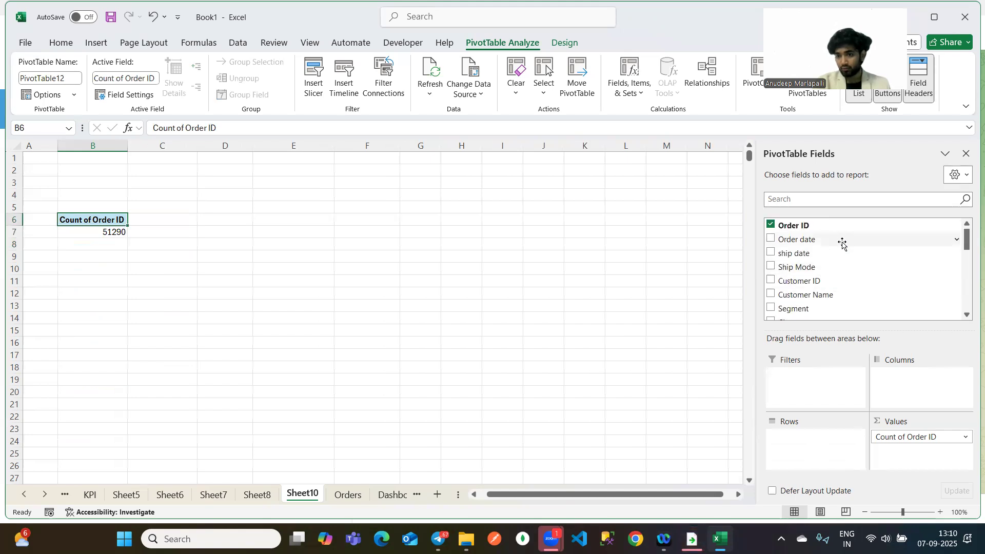
left_click_drag(810, 241, 835, 449)
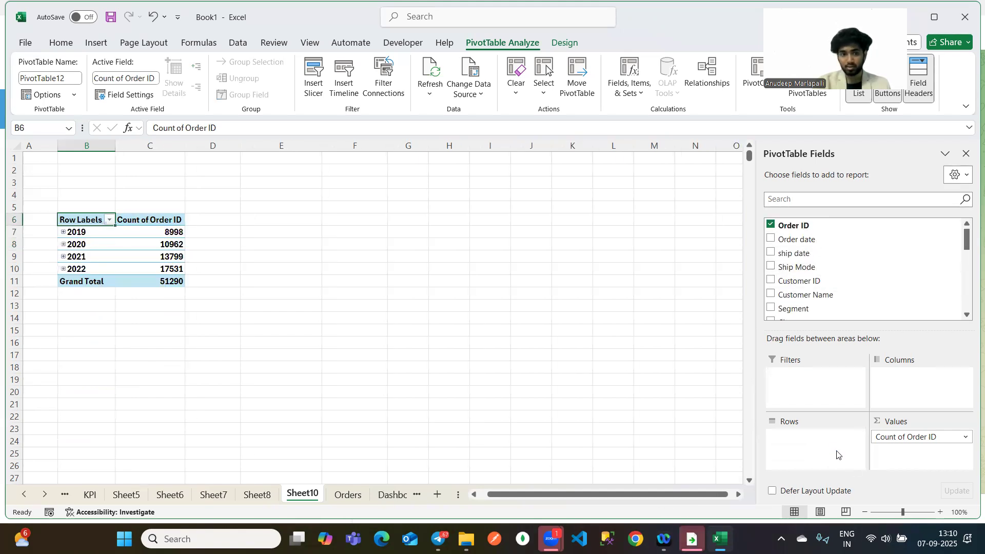
Expand and collapse the 2019 row, and select the yearly Count of Order ID values in C7:C10.
left_click(61, 232)
left_click(63, 233)
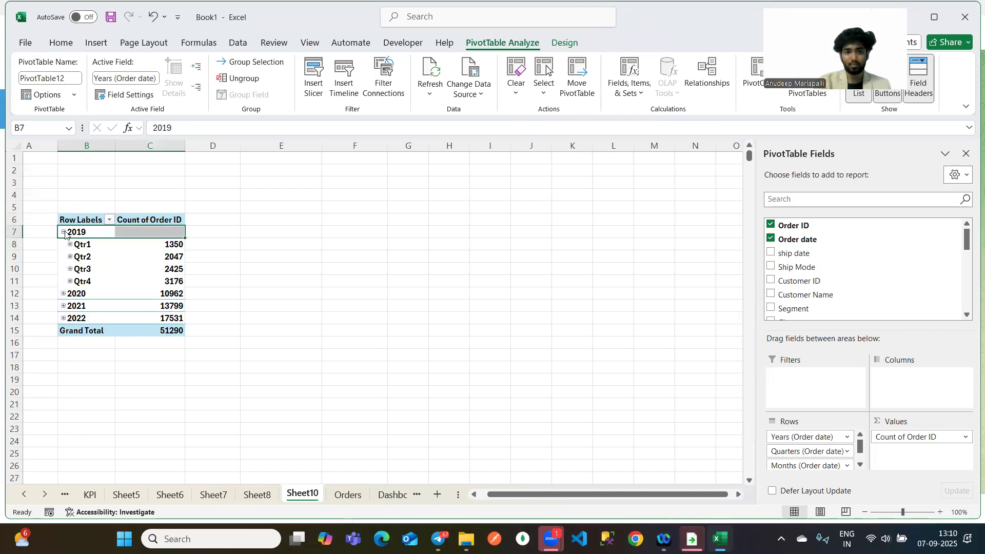
left_click(64, 232)
left_click_drag(166, 237, 172, 278)
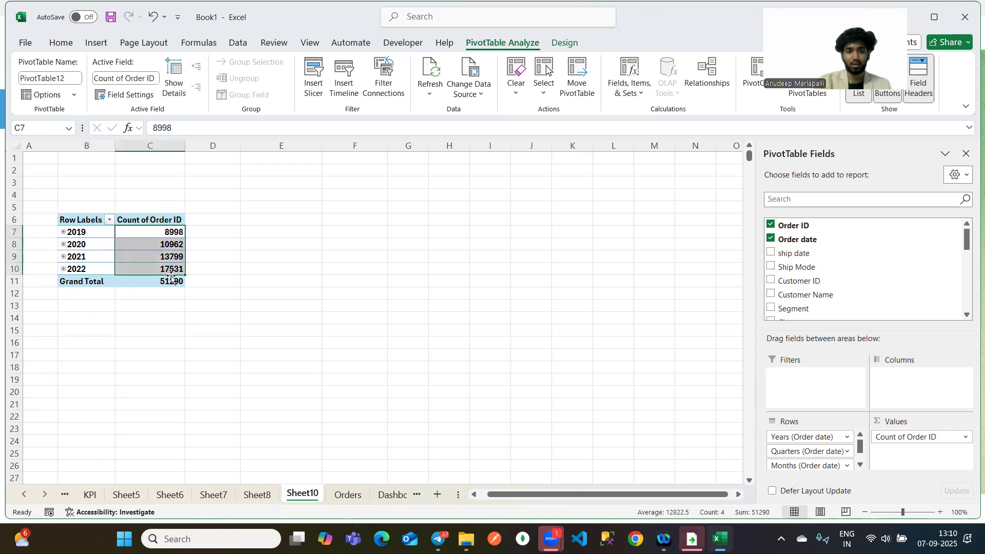
left_click(169, 295)
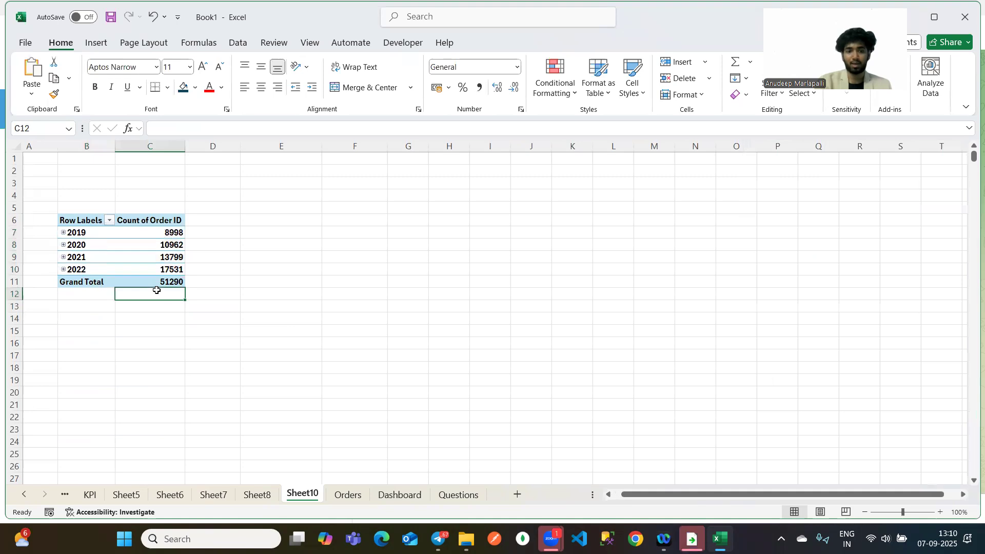
Add Sales, Quantity, Profit and Profit Margin as sums to the PivotTable's values.
left_click(136, 233)
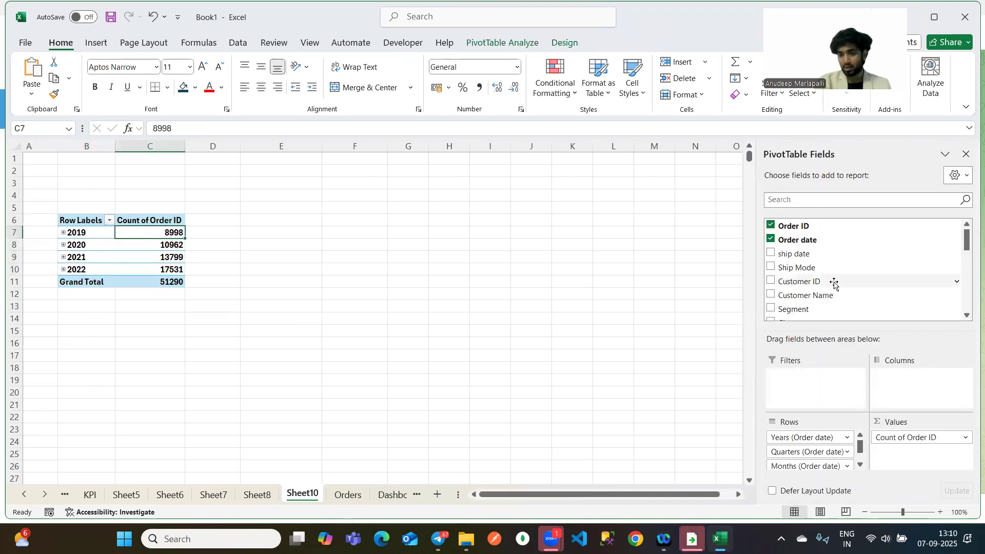
scroll(834, 283, "down", 3)
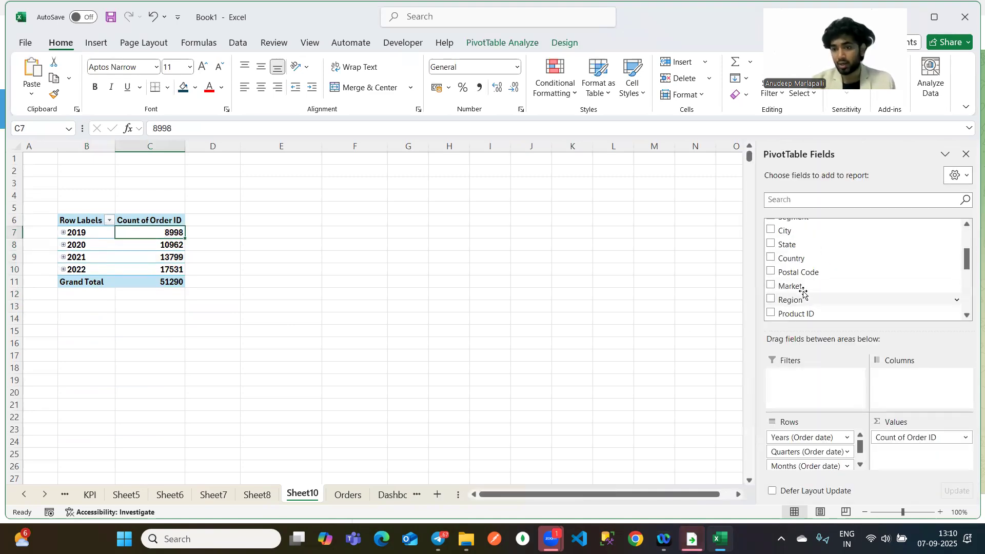
scroll(801, 287, "down", 5)
scroll(829, 267, "up", 4)
scroll(818, 257, "up", 1)
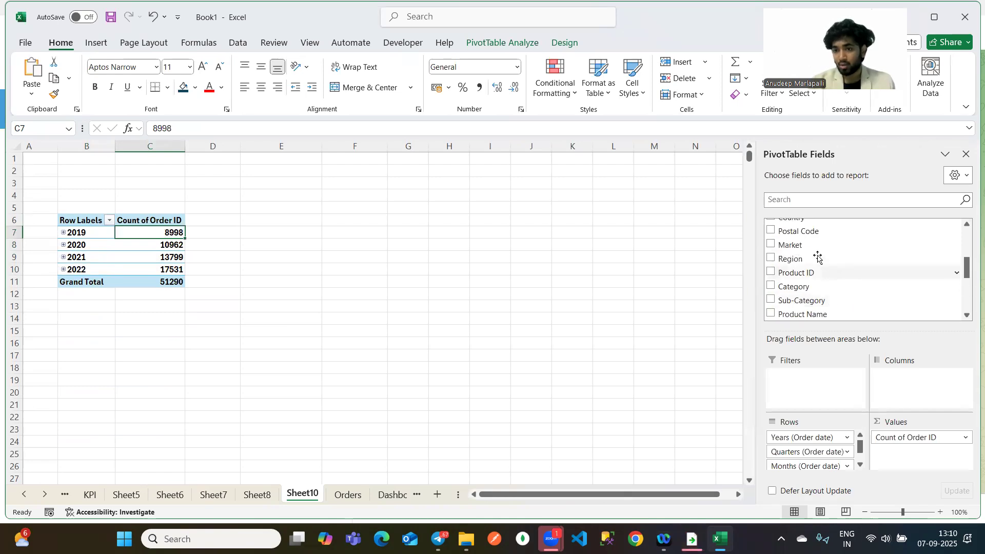
scroll(807, 272, "down", 4)
scroll(808, 274, "up", 6)
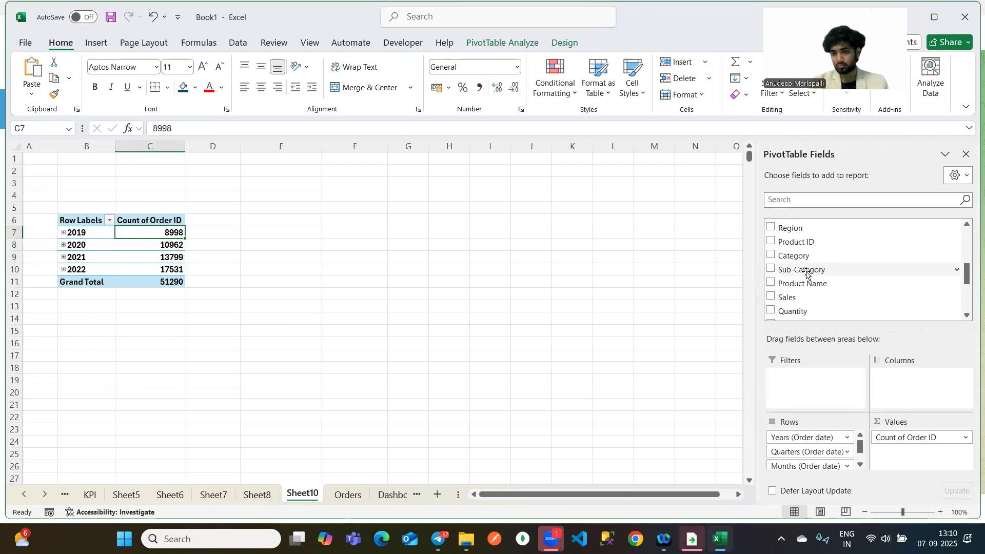
scroll(813, 269, "down", 4)
scroll(814, 266, "down", 2)
scroll(815, 266, "up", 1)
left_click_drag(785, 253, 917, 445)
scroll(848, 273, "up", 2)
left_click_drag(807, 297, 916, 459)
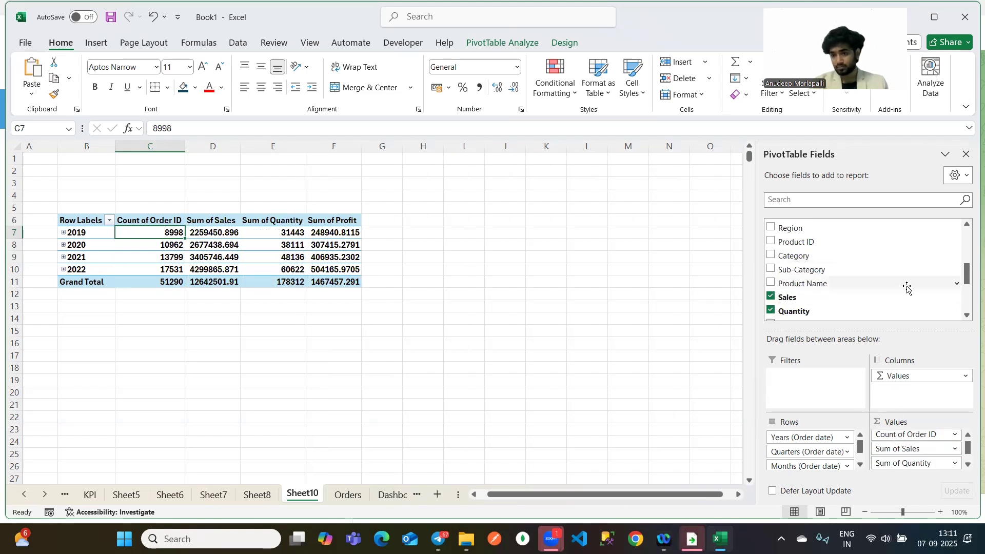
scroll(906, 288, "down", 3)
left_click_drag(809, 256, 902, 449)
Insert a line sparkline in cell C12 from the yearly Count of Order ID values in C7:C10.
left_click(129, 299)
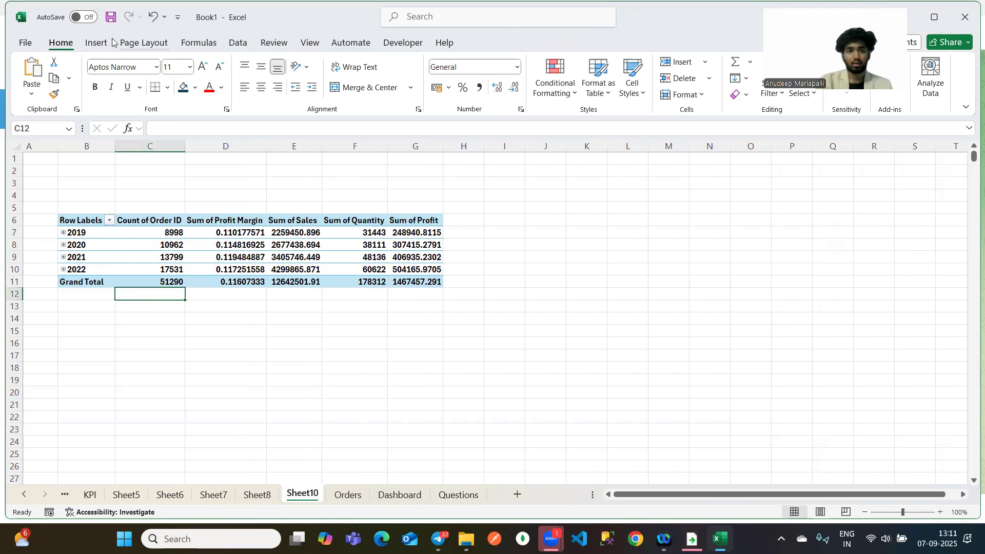
left_click(97, 43)
left_click(435, 78)
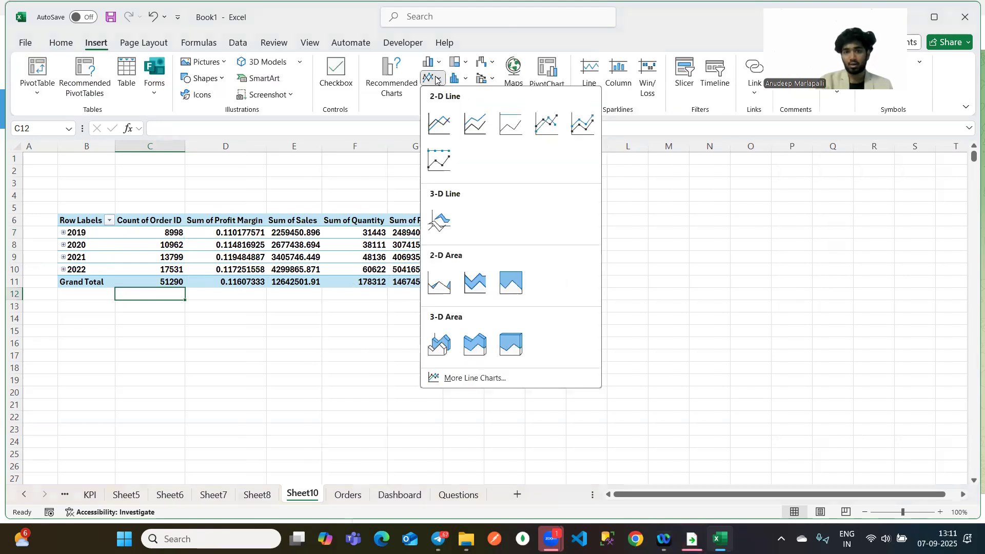
left_click(588, 77)
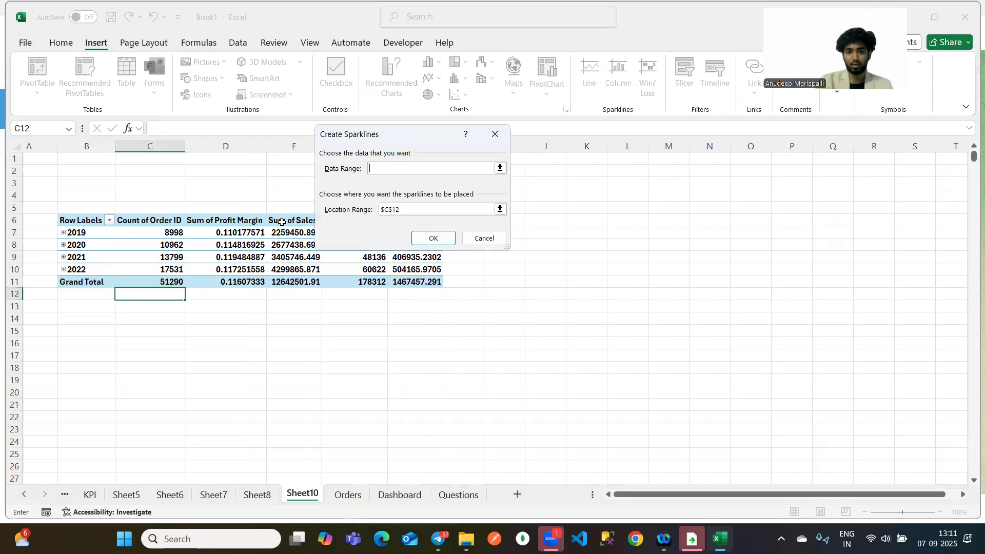
left_click_drag(175, 230, 174, 269)
left_click(432, 238)
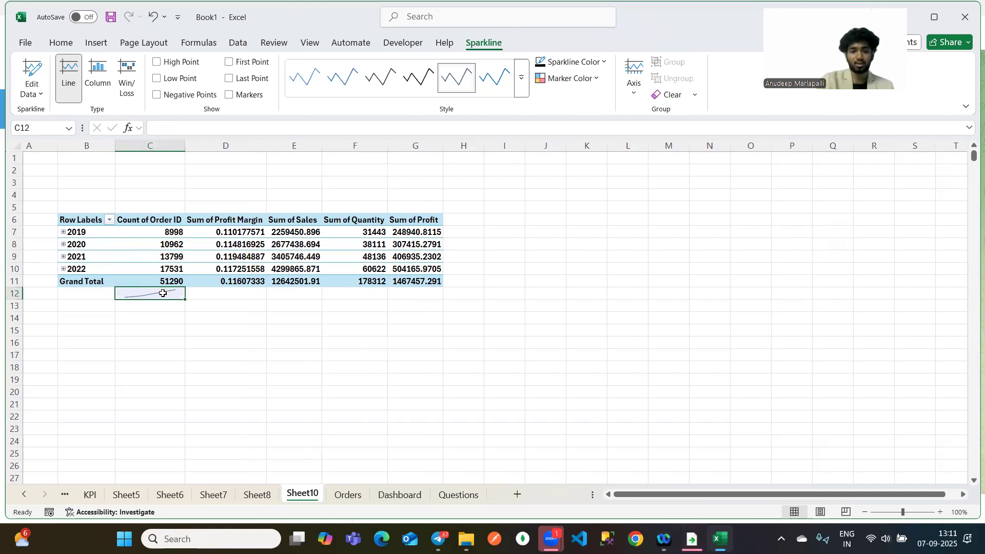
Expand the 2019 and 2020 rows of the PivotTable to their quarters.
left_click(83, 231)
right_click(87, 232)
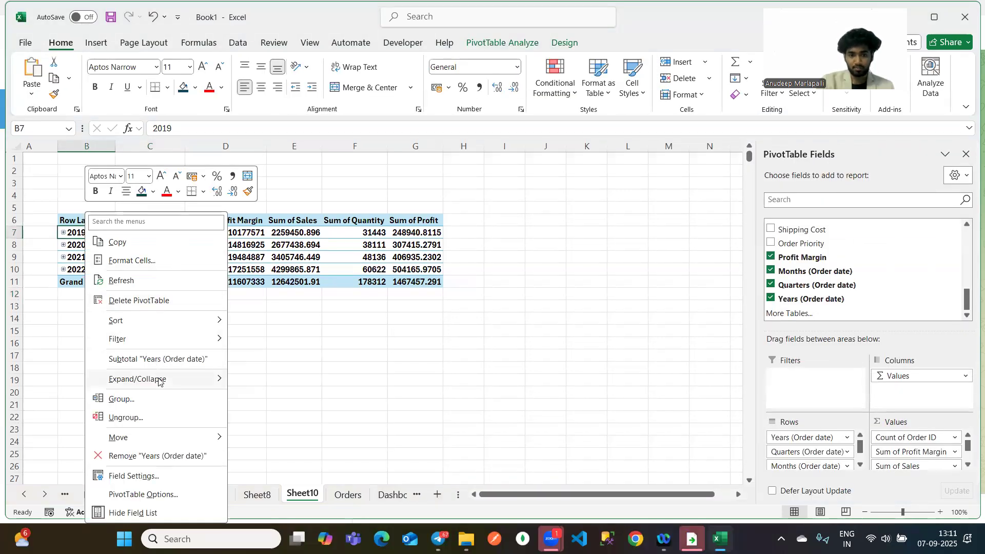
mouse_move(157, 380)
left_click(272, 382)
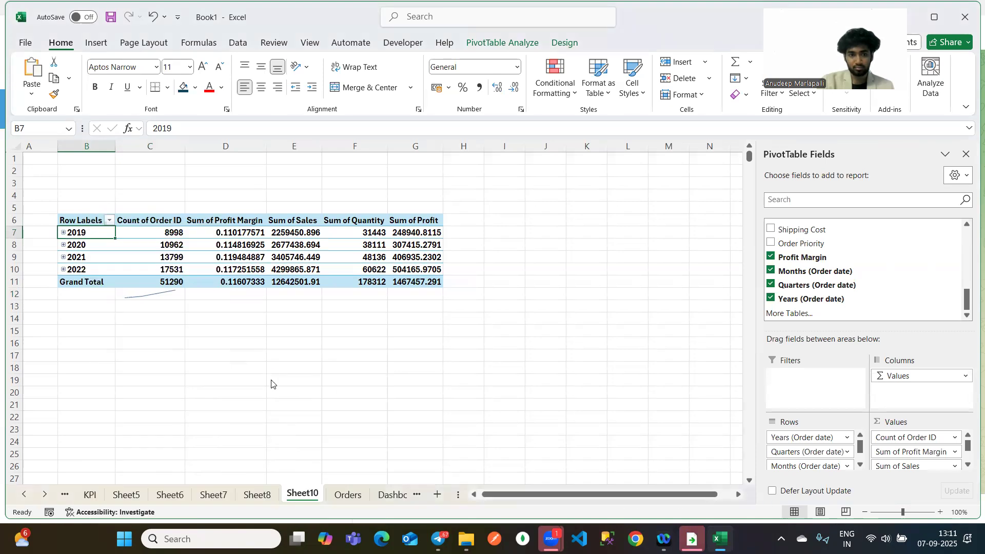
left_click(86, 302)
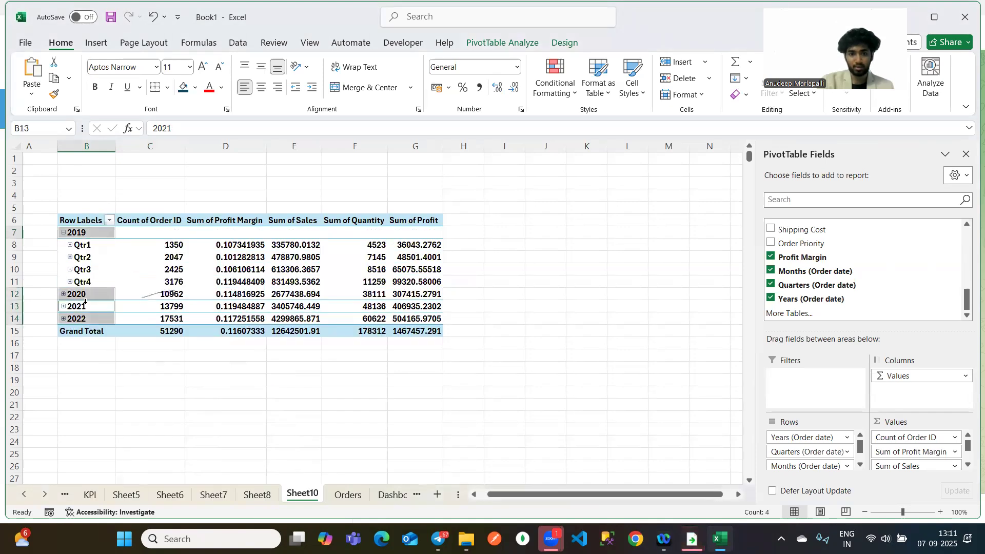
left_click(87, 296)
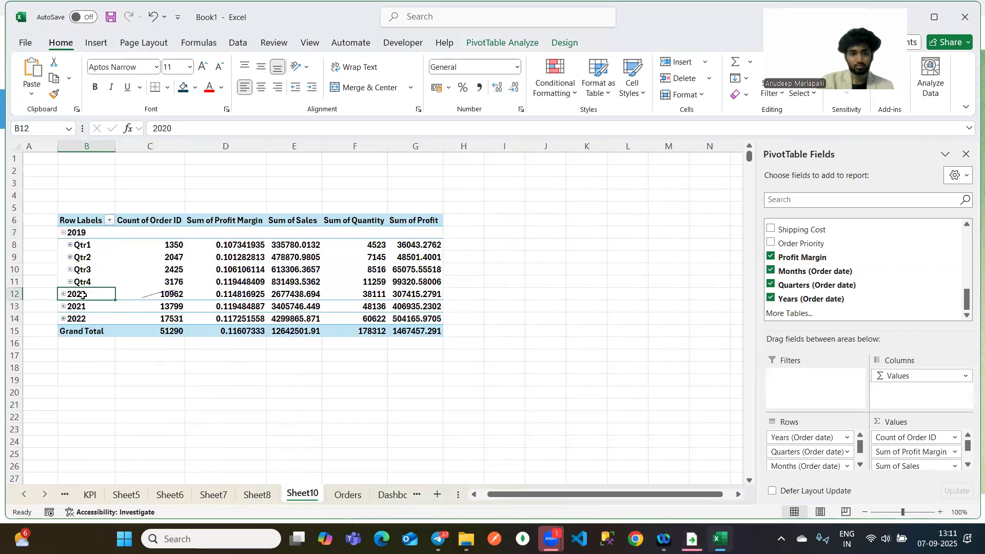
right_click(85, 296)
mouse_move(154, 385)
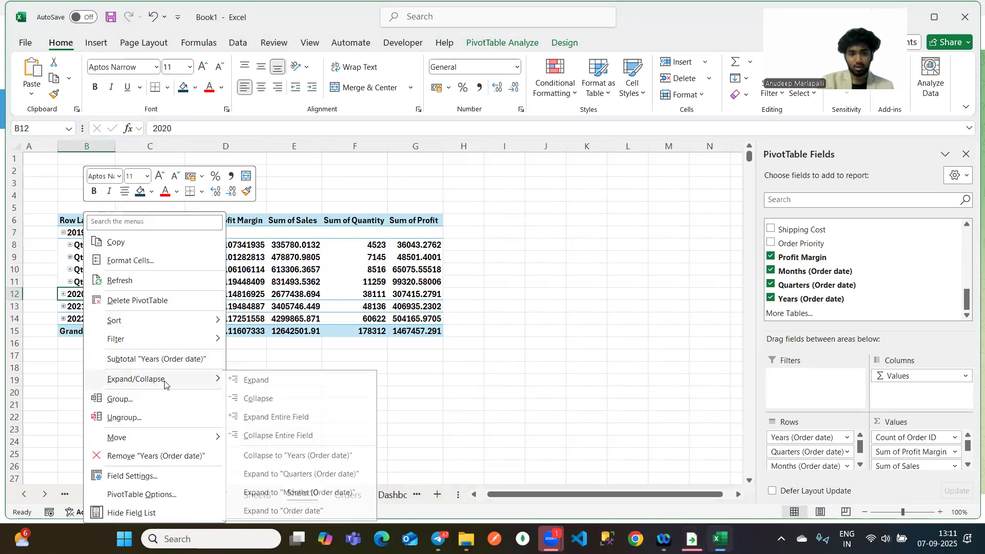
left_click(269, 379)
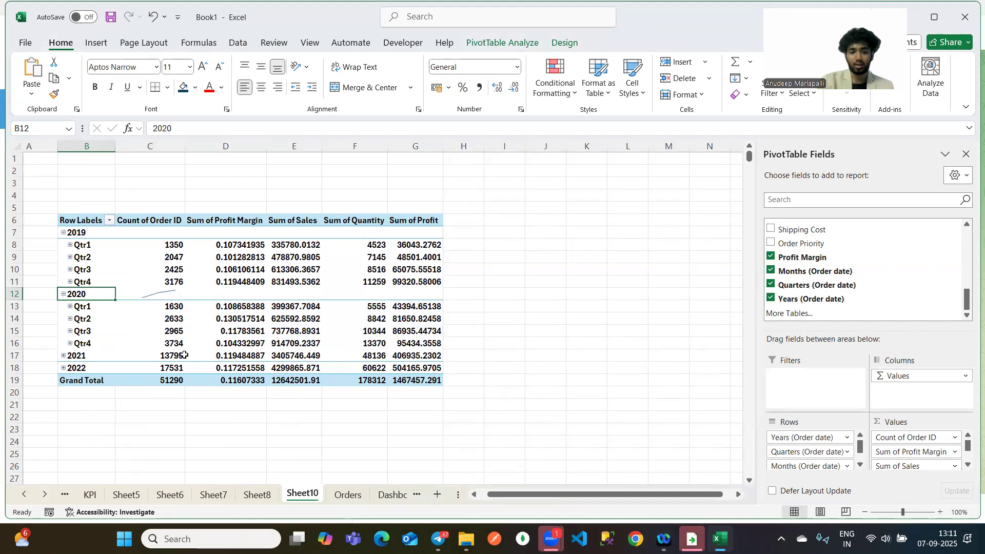
scroll(185, 355, "down", 2)
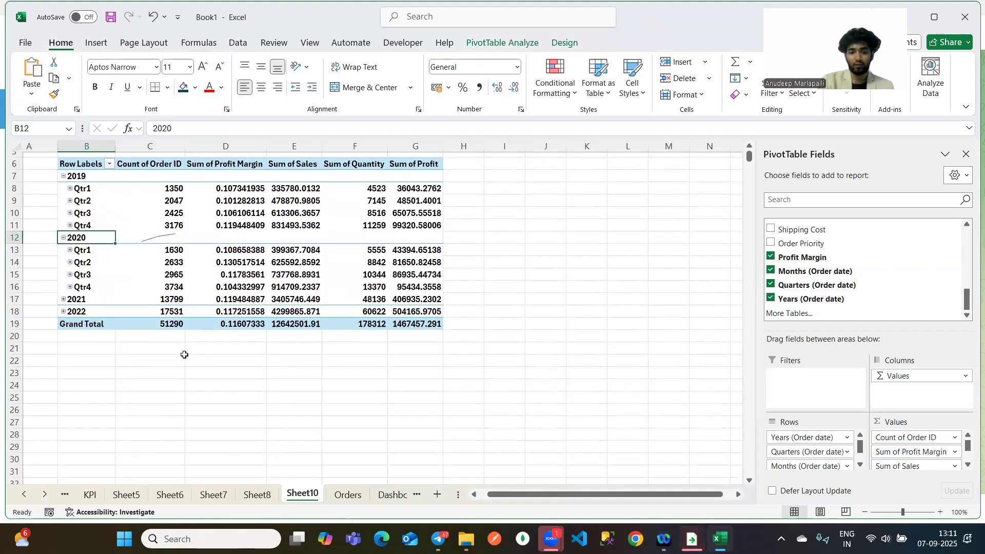
Delete the Sheet10 worksheet from the workbook.
right_click(300, 495)
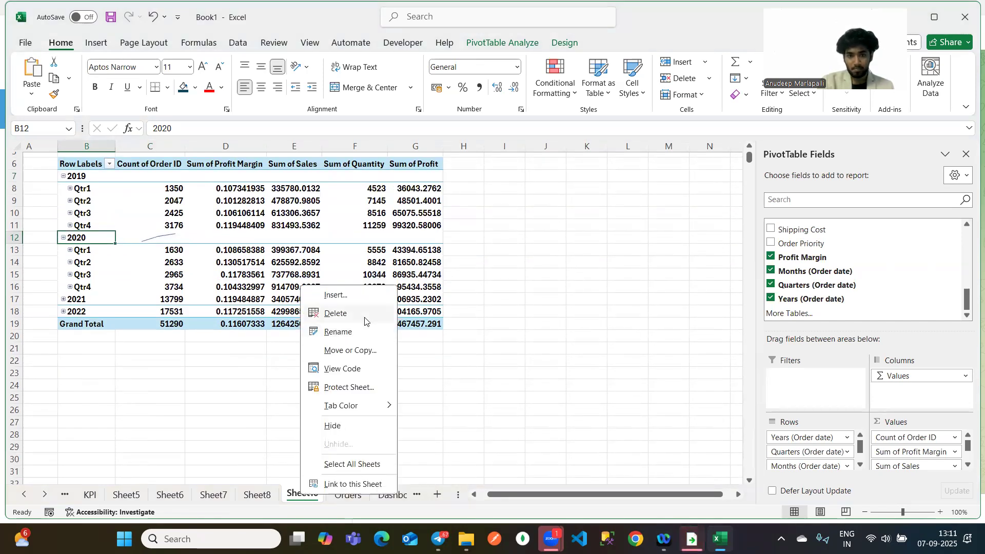
left_click(365, 321)
left_click(481, 300)
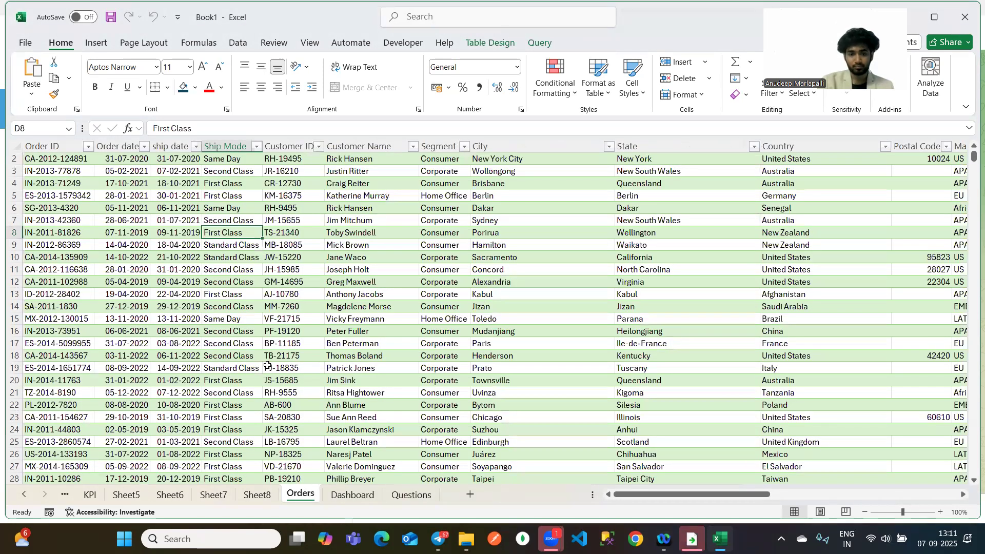
Create a PivotTable from the Orders table on a new worksheet.
left_click(134, 209)
left_click(96, 43)
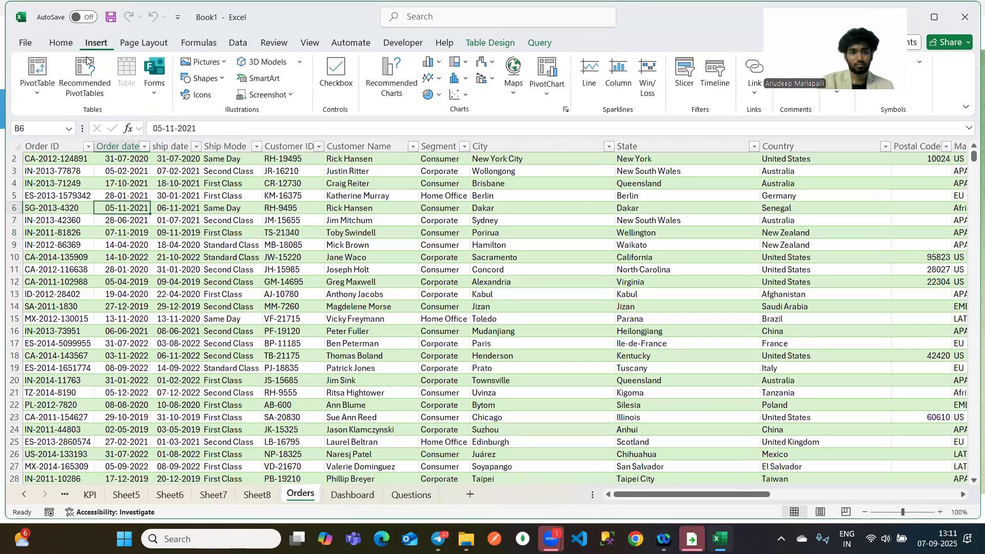
left_click(37, 77)
left_click(56, 114)
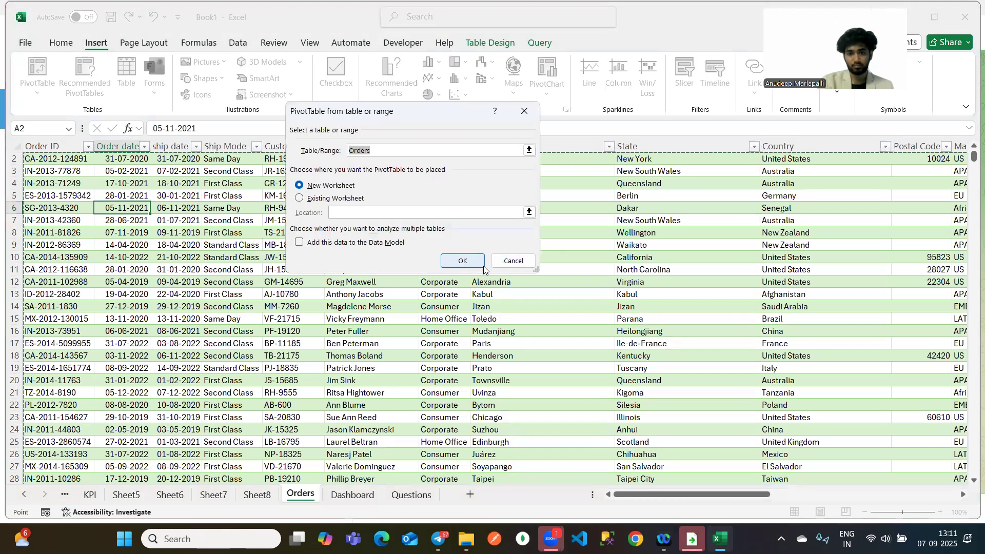
left_click(456, 260)
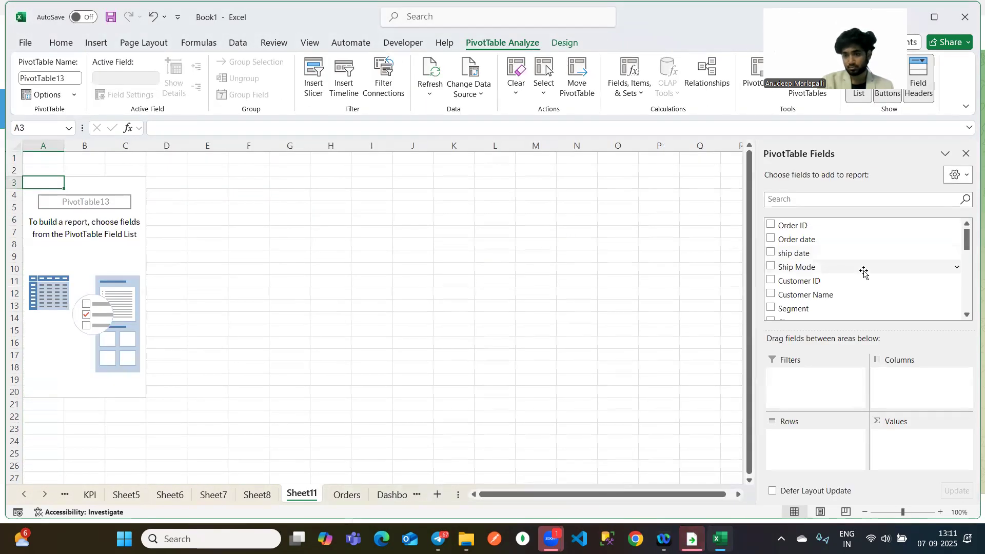
Add Order date to the new PivotTable's rows and a count of Order ID to its values.
left_click(820, 240)
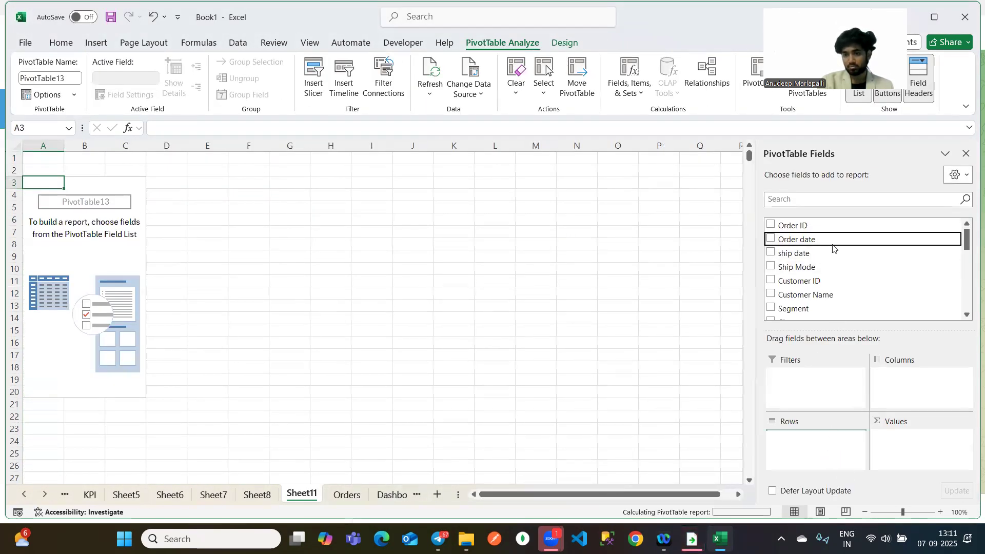
left_click_drag(808, 225, 955, 450)
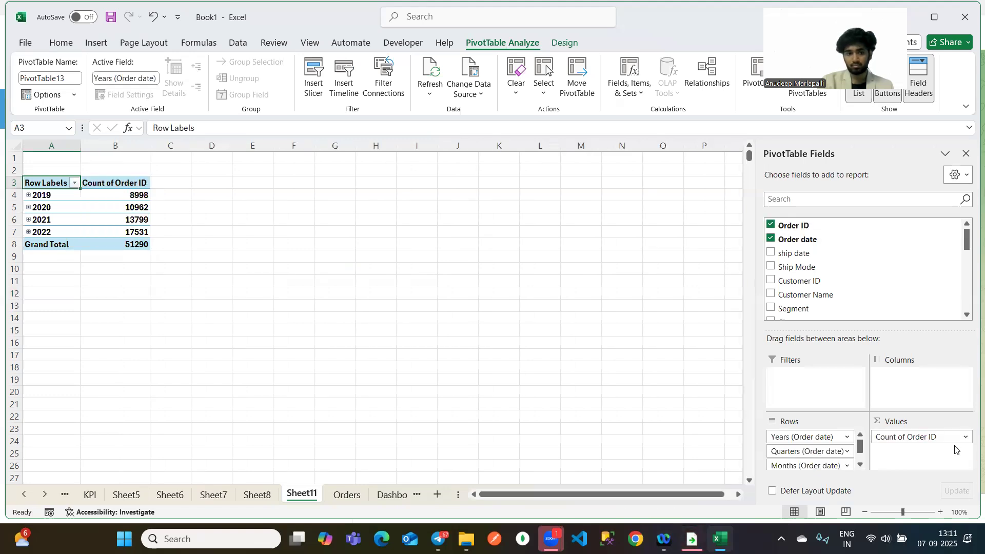
Expand the entire Years field of the PivotTable so every year shows its quarters.
mouse_move(104, 190)
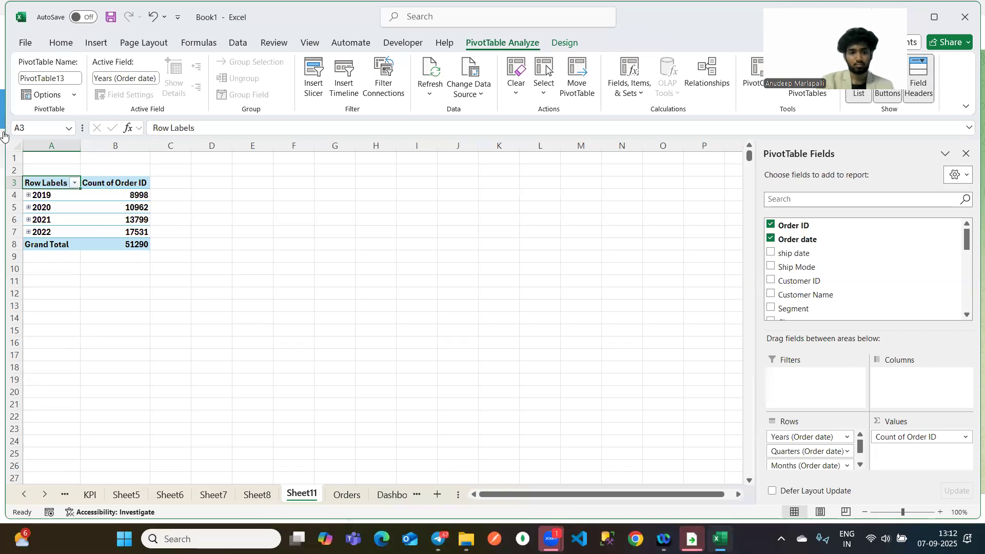
left_click(55, 196)
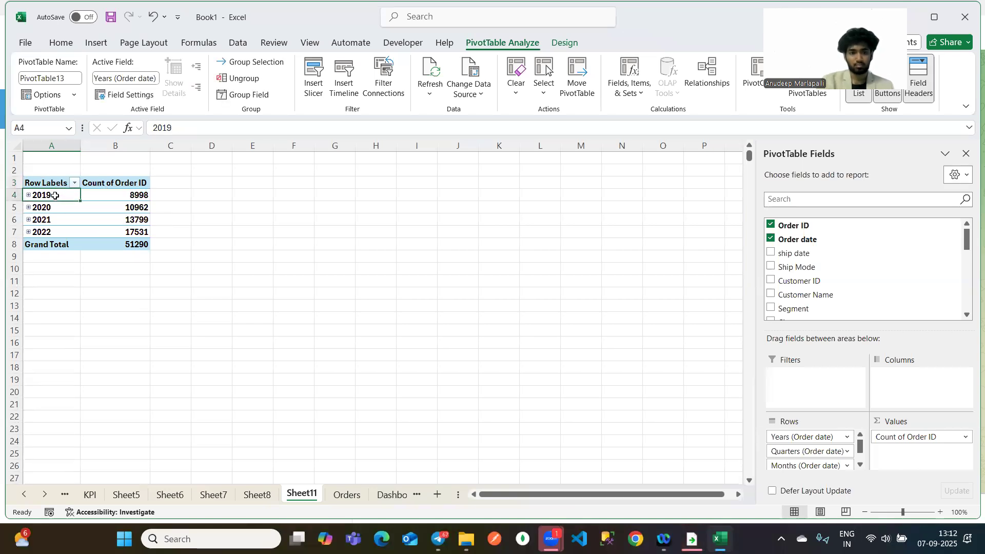
right_click(54, 195)
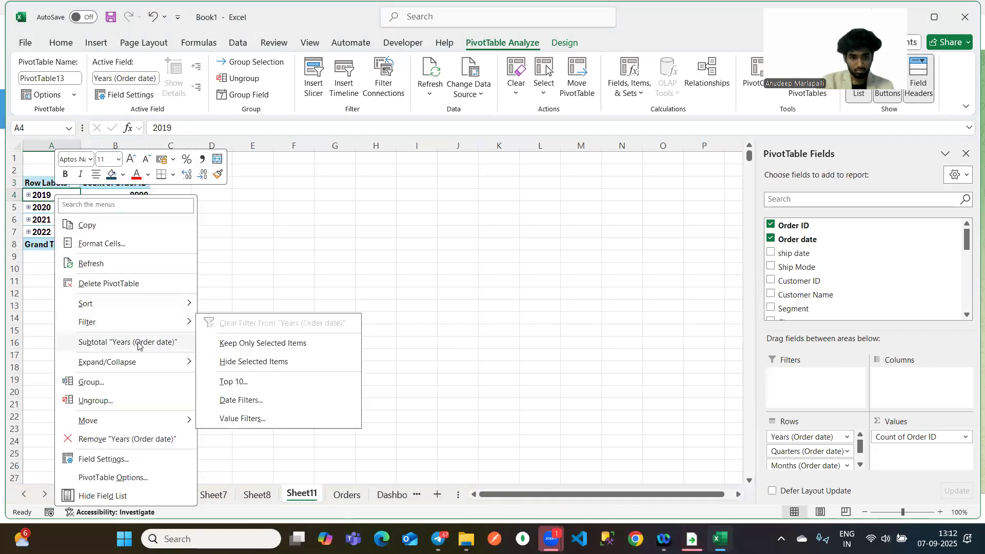
mouse_move(140, 366)
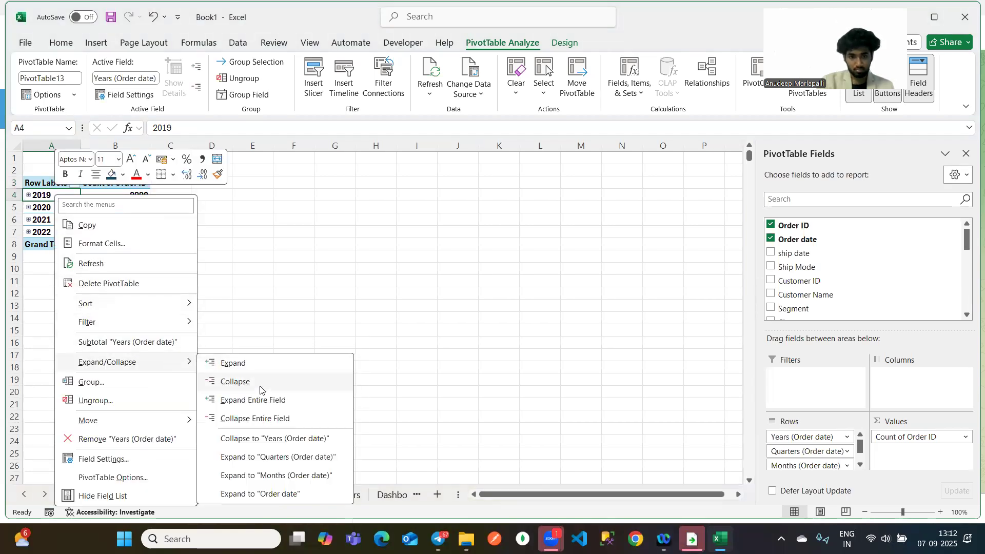
left_click(271, 401)
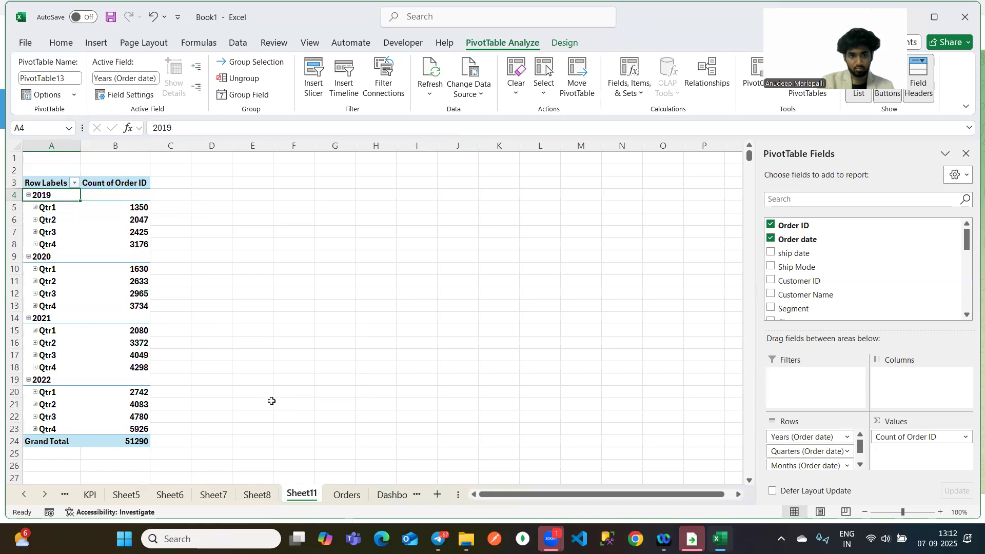
Set the PivotTable's grand totals to On for Rows Only so the Grand Total row is removed.
left_click(112, 200)
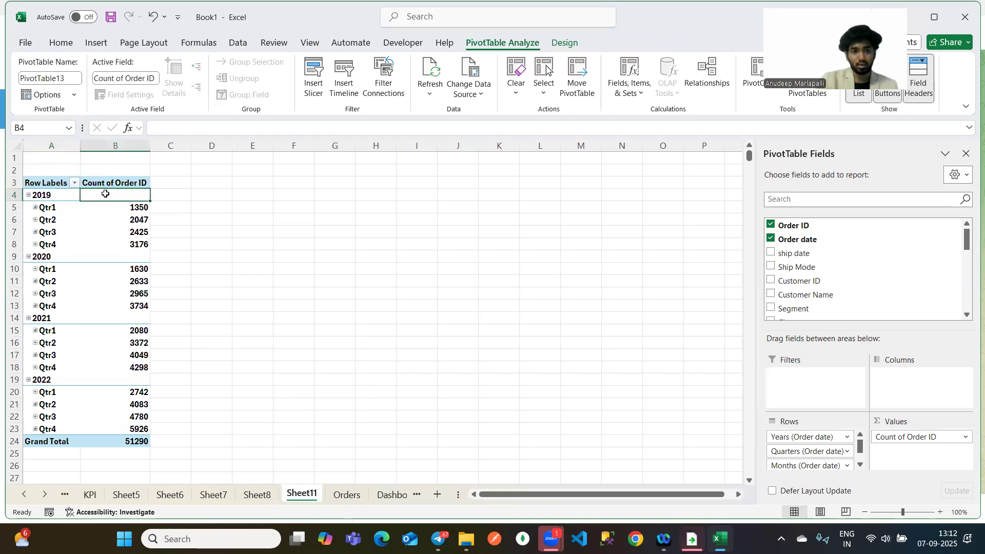
mouse_move(112, 193)
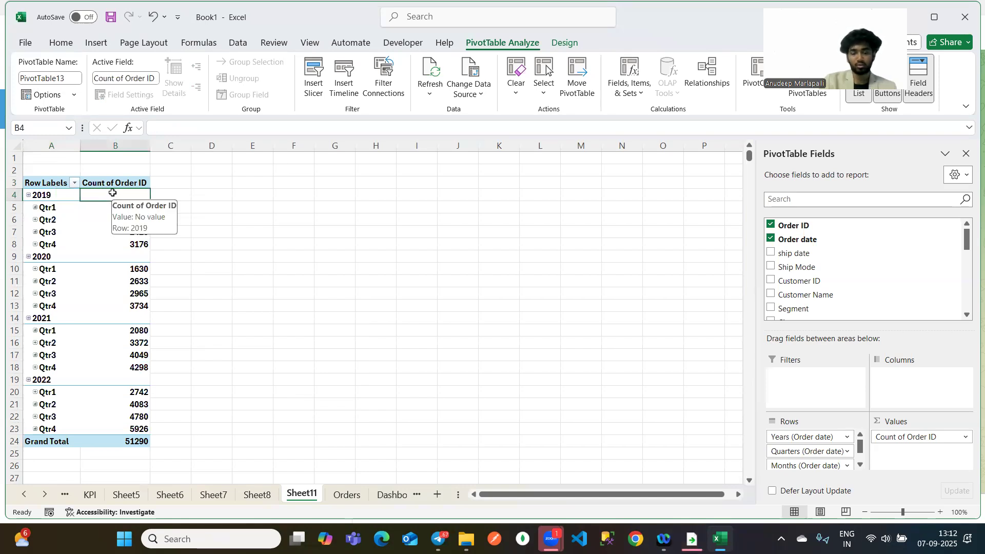
left_click(563, 43)
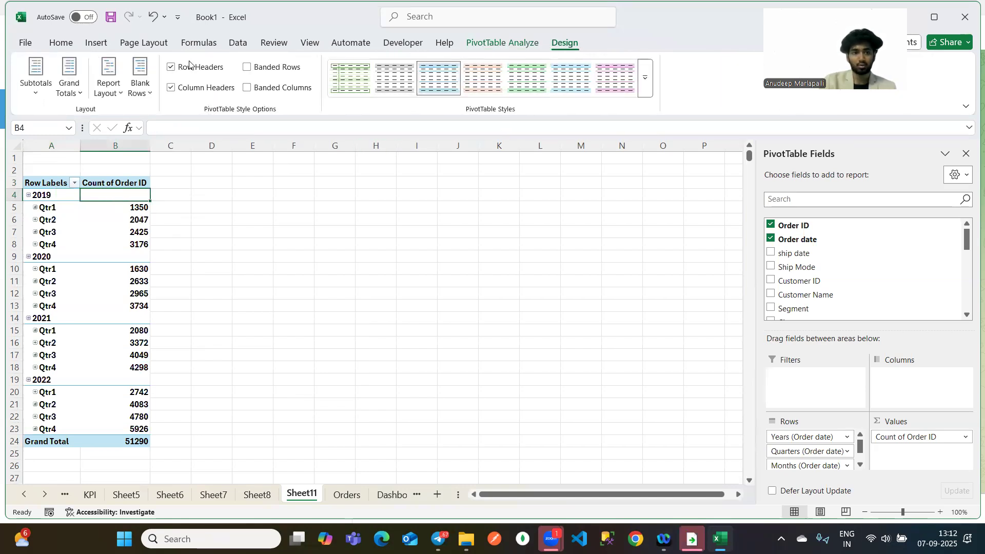
left_click(78, 88)
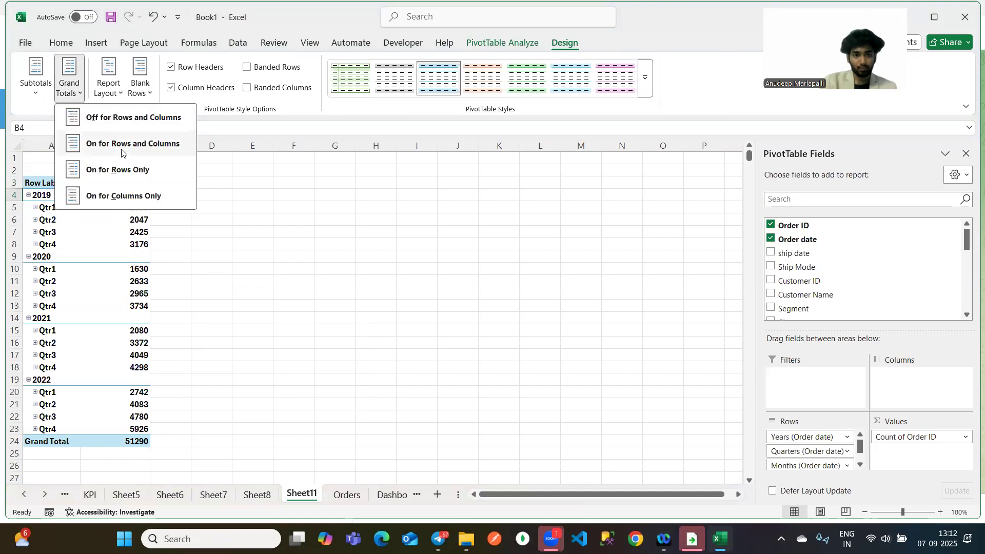
left_click(136, 195)
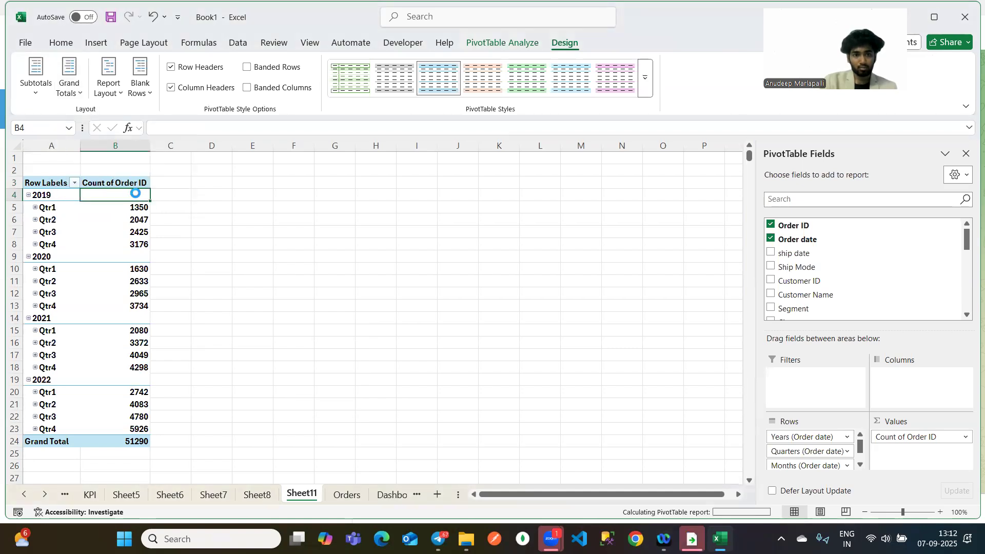
left_click(114, 88)
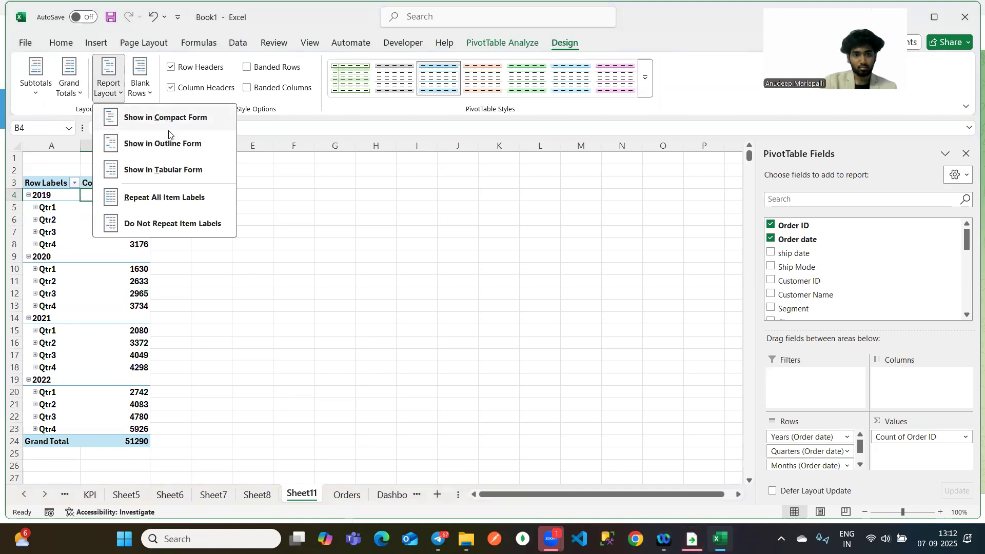
left_click(75, 94)
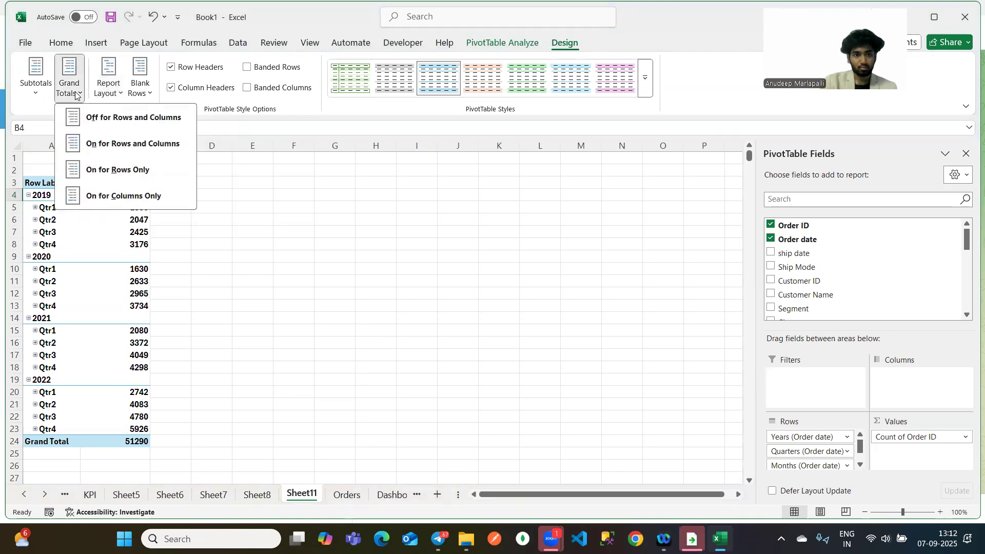
left_click(130, 174)
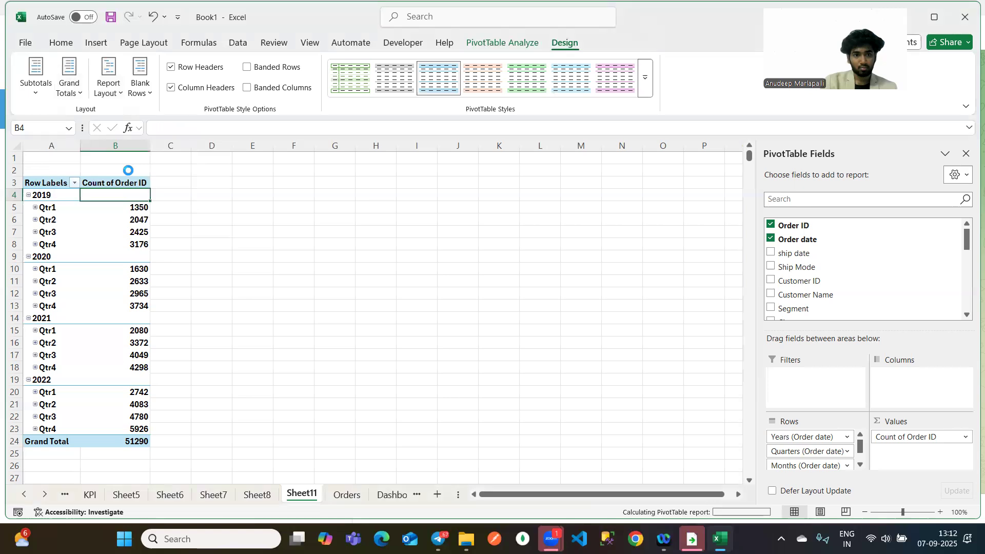
Show all PivotTable subtotals at the top of each year group.
left_click(76, 94)
left_click(42, 95)
left_click(42, 95)
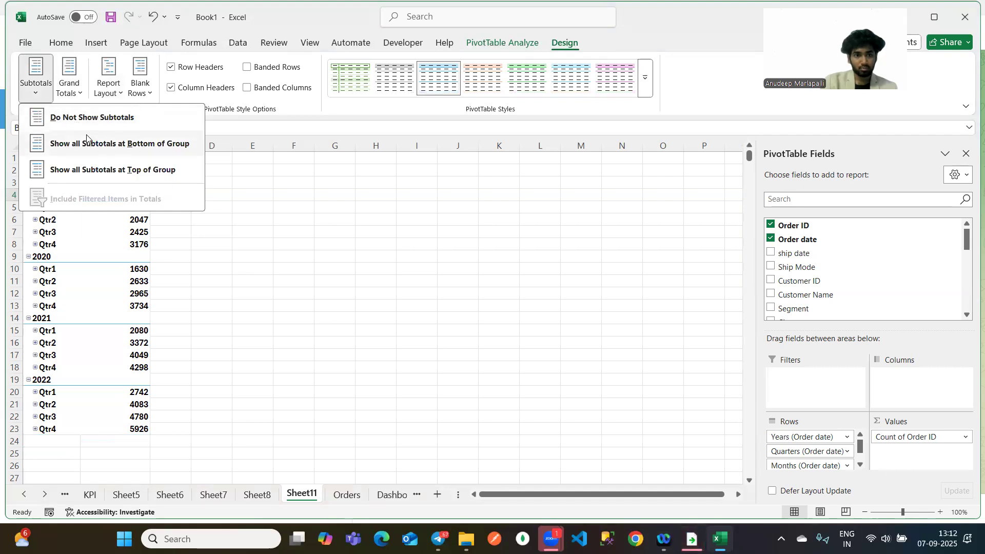
left_click(102, 167)
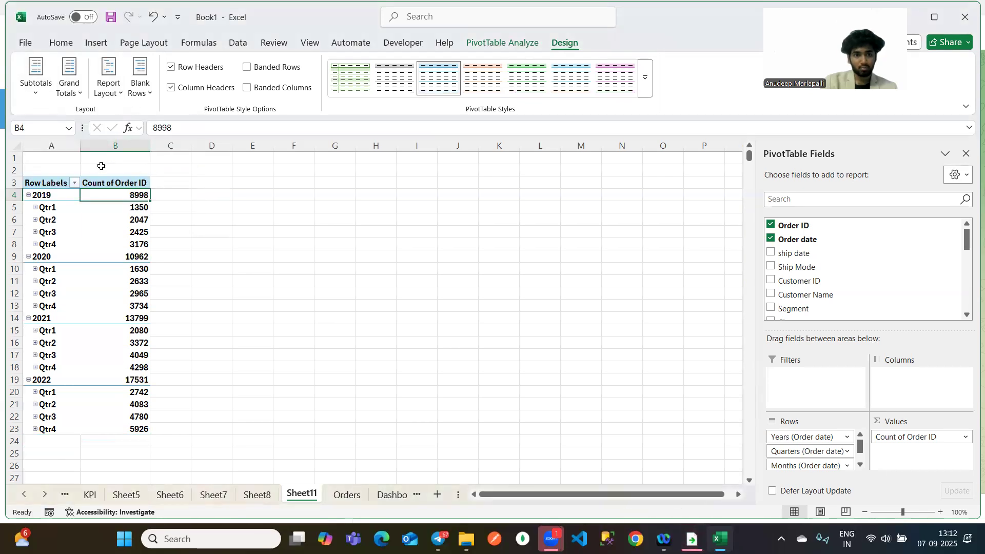
left_click(254, 318)
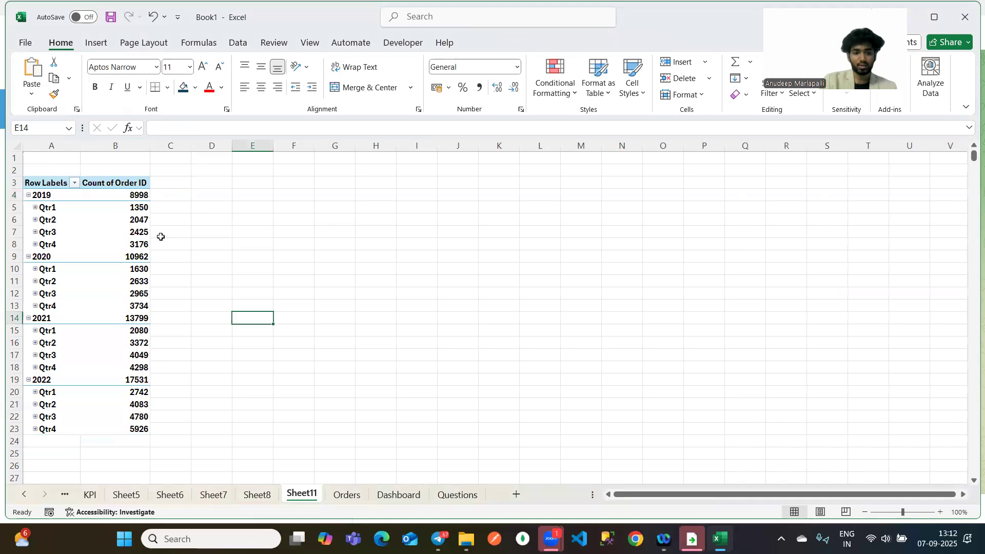
scroll(160, 236, "down", 2)
left_click(129, 377)
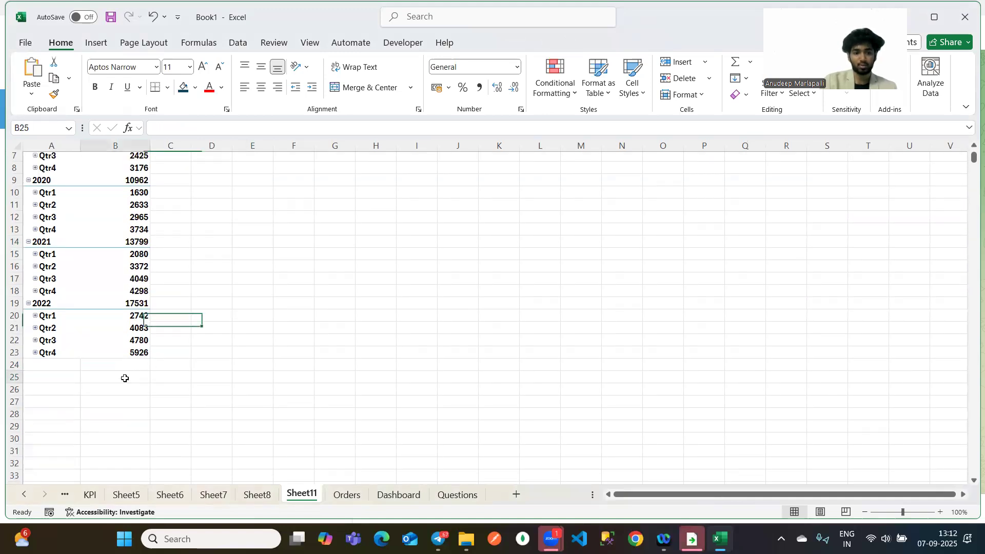
scroll(134, 375, "up", 2)
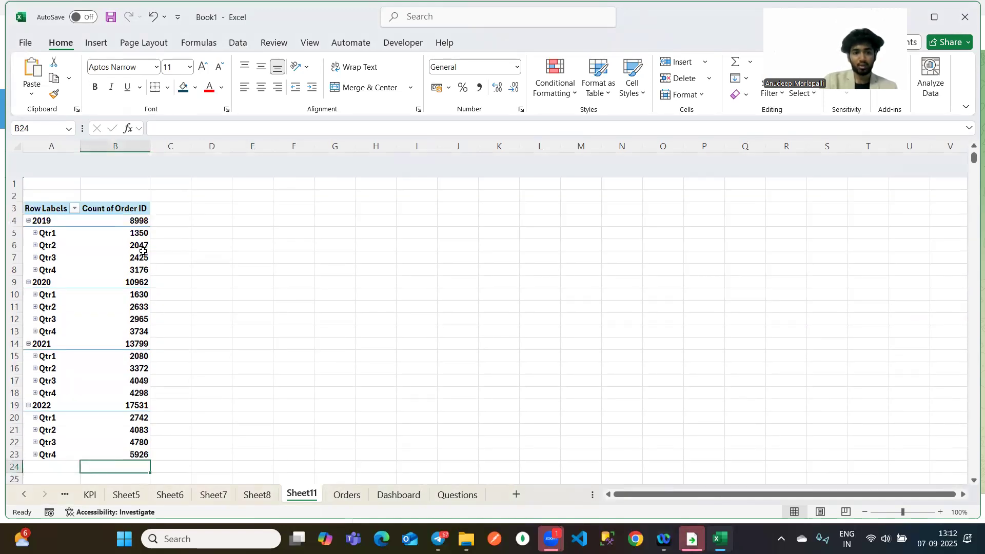
Add Sales, Quantity, Profit and Profit Margin to the PivotTable's values, ordered after the count of Order ID.
left_click(84, 198)
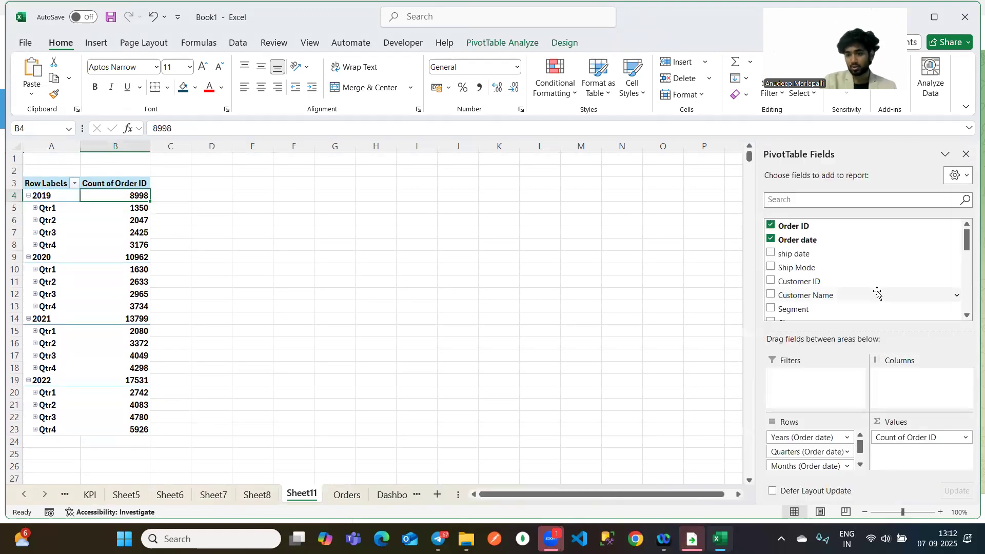
scroll(862, 288, "down", 5)
left_click_drag(815, 257, 890, 363)
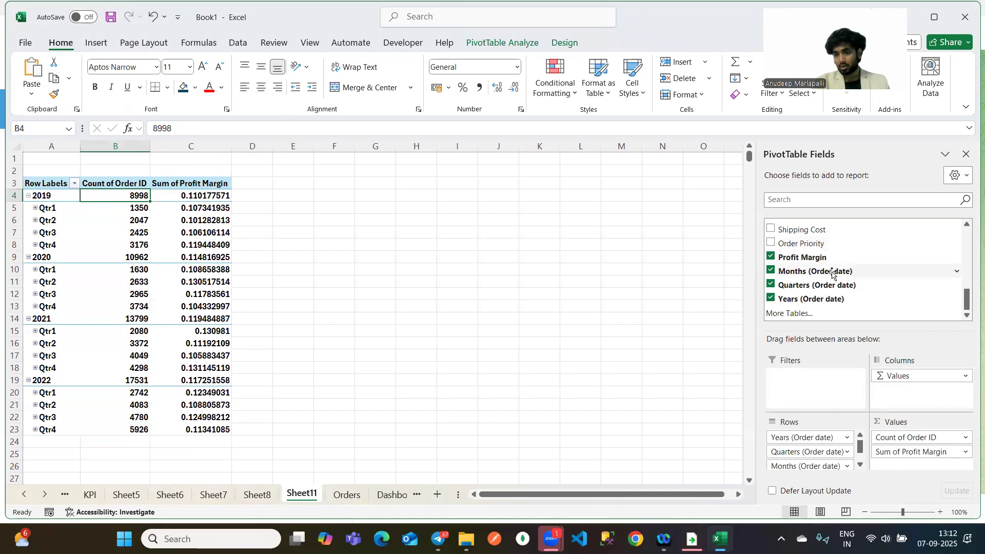
scroll(832, 274, "up", 1)
left_click_drag(841, 246, 894, 439)
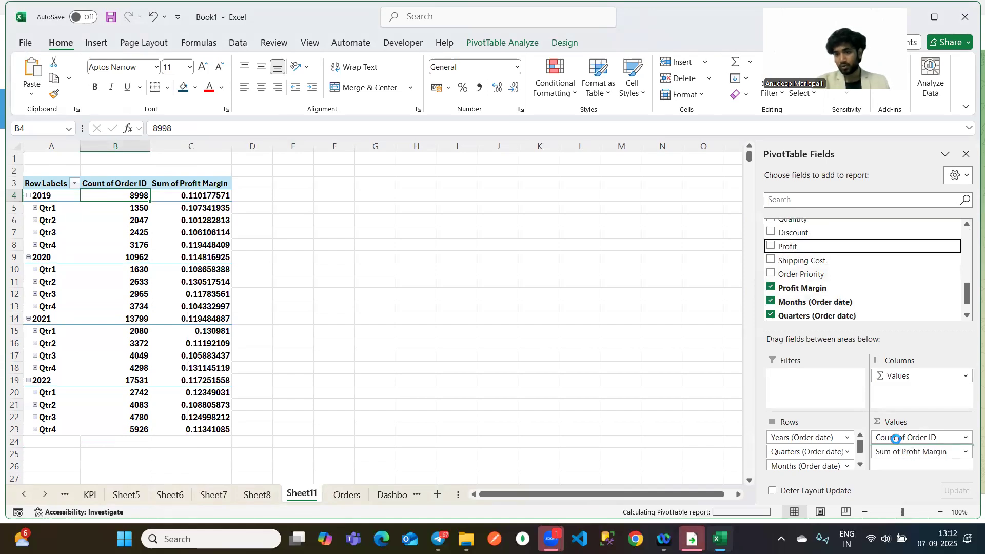
scroll(820, 267, "up", 2)
left_click_drag(807, 280, 907, 449)
left_click_drag(787, 266, 910, 444)
Insert a line sparkline in cell B24 below the PivotTable using the order counts in B4:B23.
scroll(157, 365, "down", 2)
left_click(137, 383)
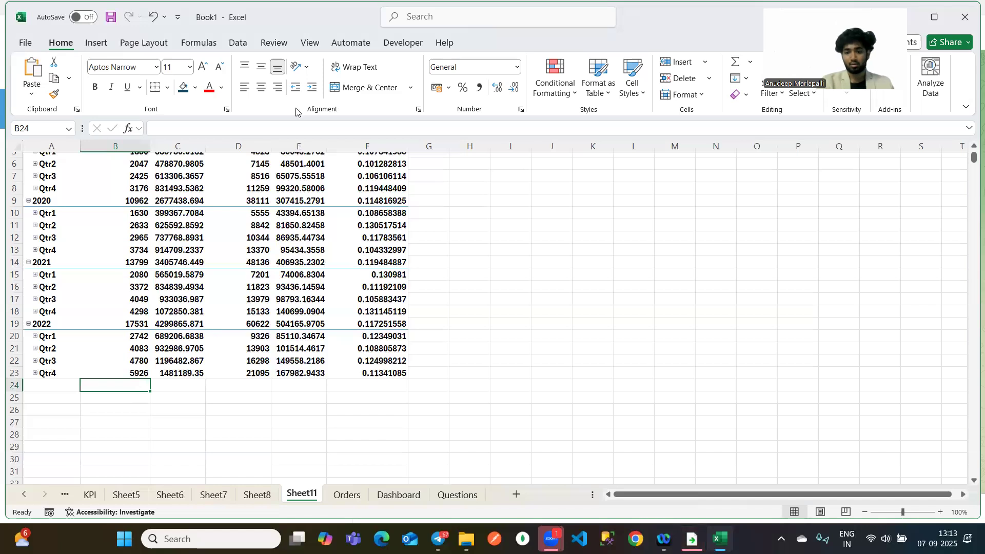
left_click(98, 44)
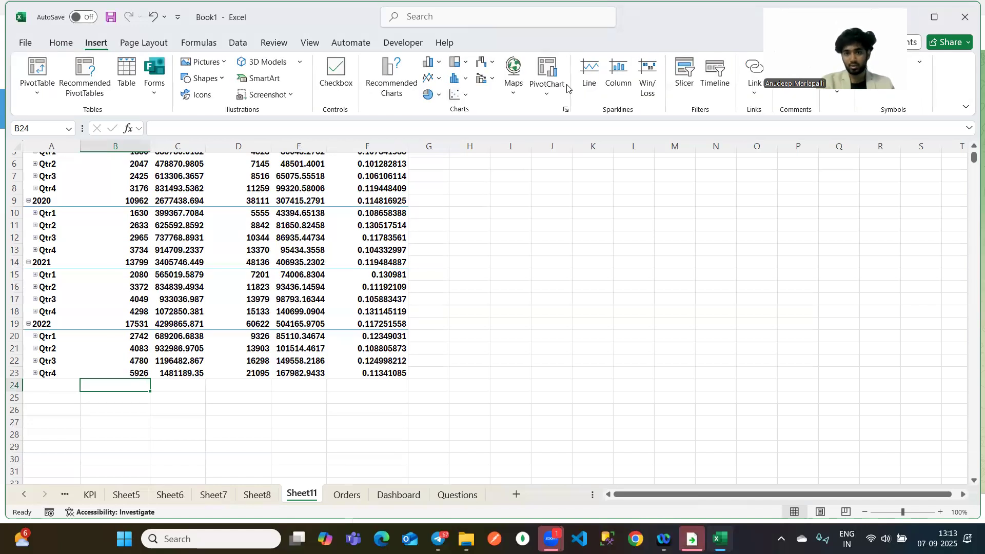
left_click(588, 77)
scroll(198, 272, "up", 2)
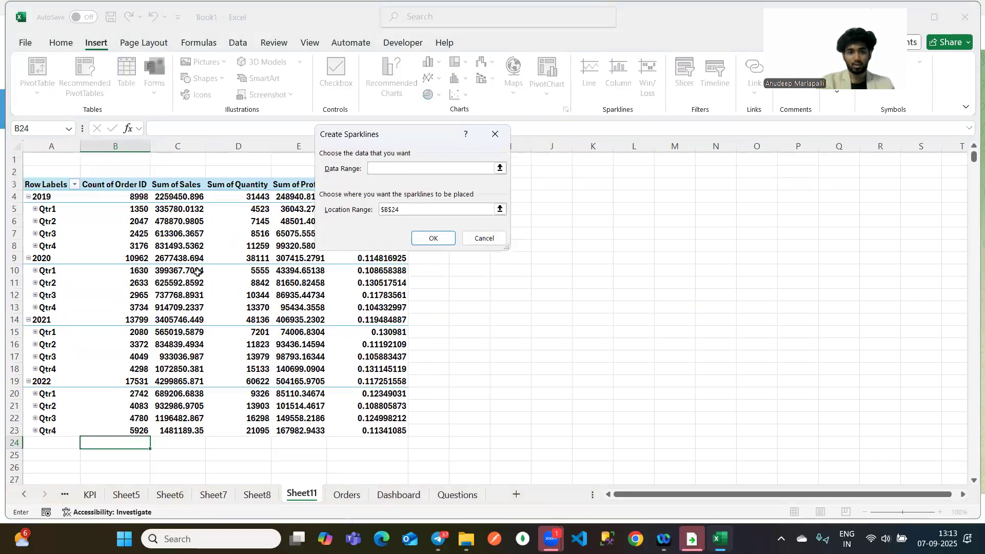
left_click_drag(125, 192, 162, 431)
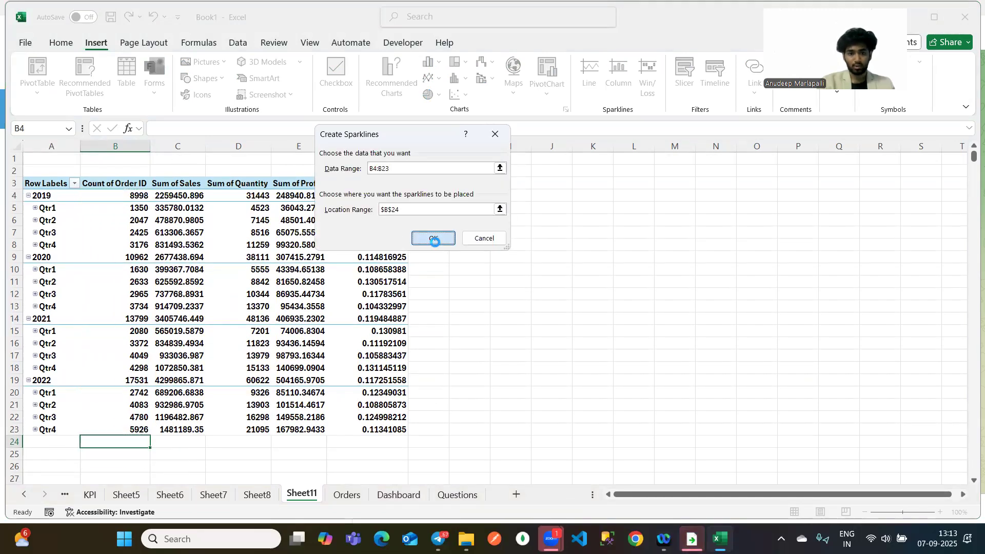
left_click(440, 237)
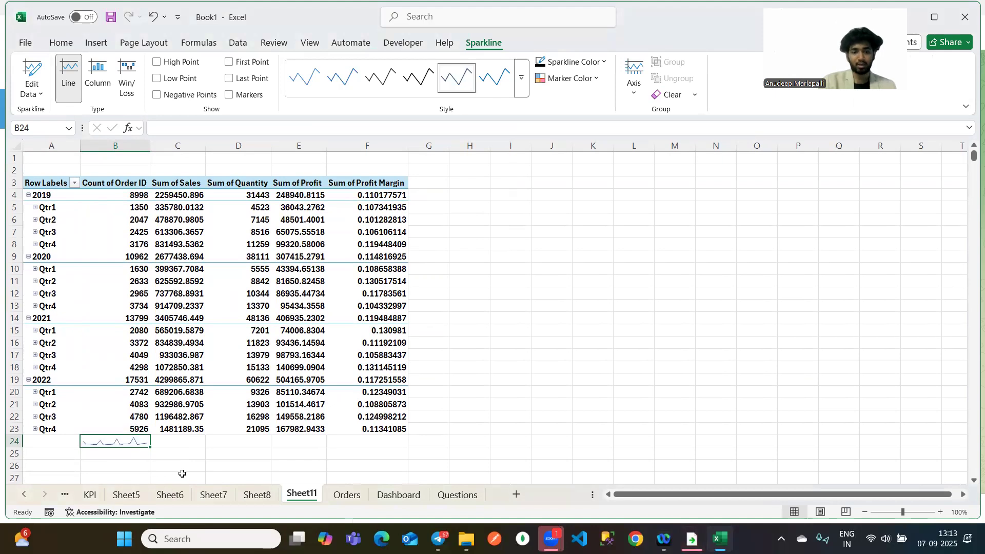
scroll(102, 450, "up", 2)
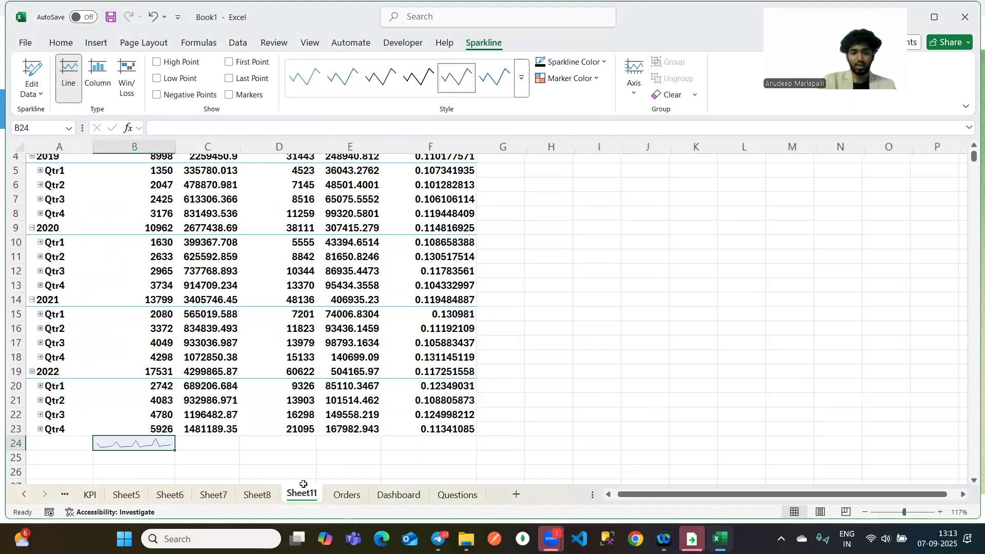
left_click(347, 494)
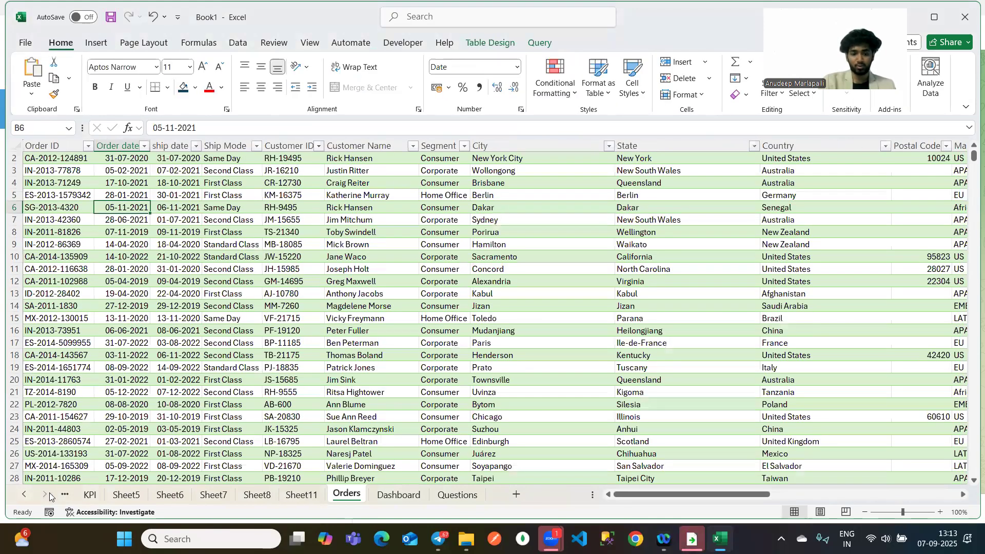
scroll(268, 498, "right", 10)
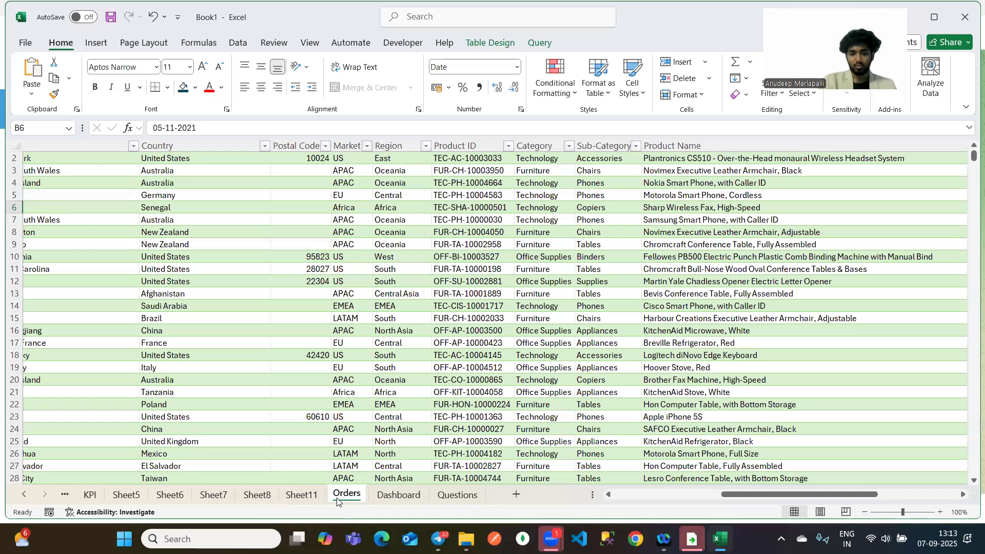
left_click(400, 6)
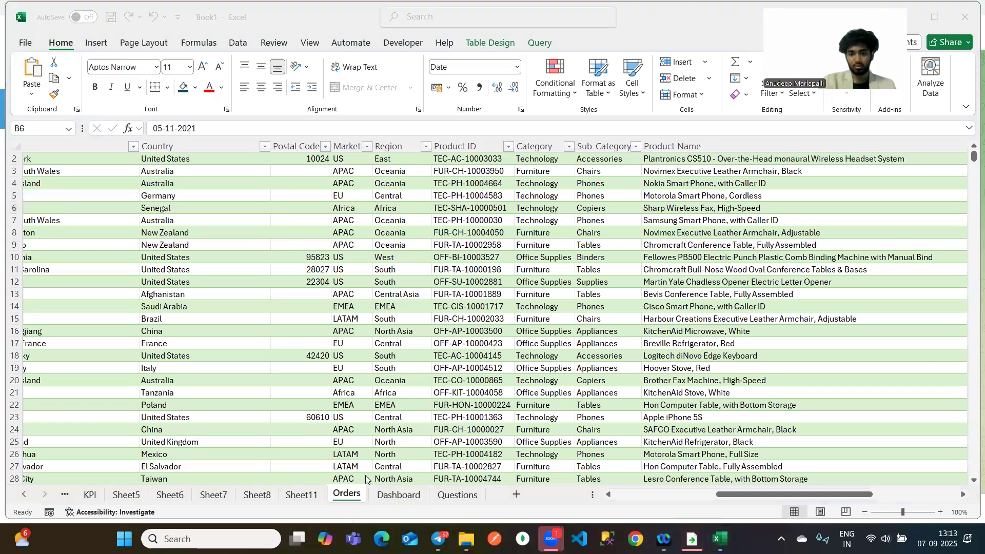
Try to bring the sparkline onto the Dashboard sheet by entering =Sheet11!B24 in merged cell B12 below the Sum of Sales card.
left_click(395, 495)
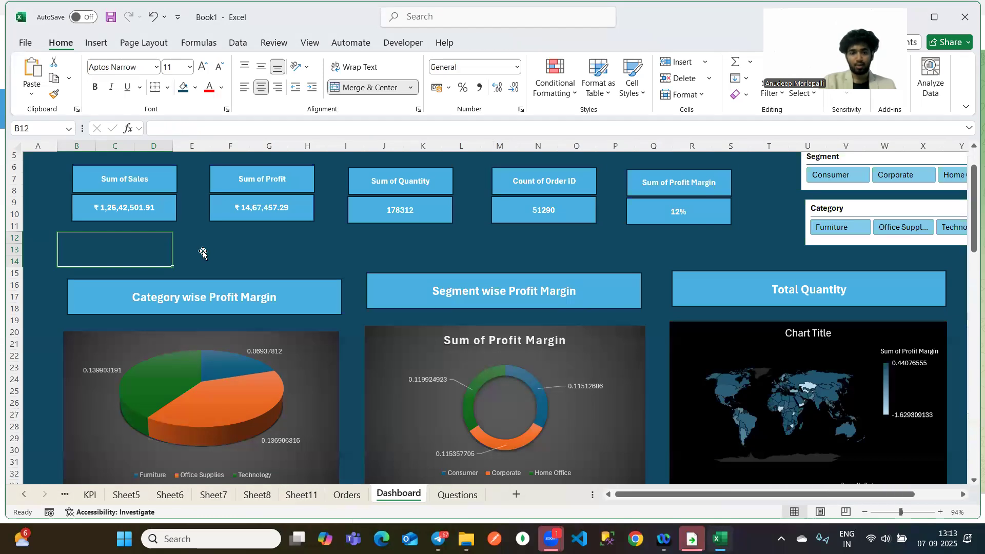
left_click(177, 129)
type("=")
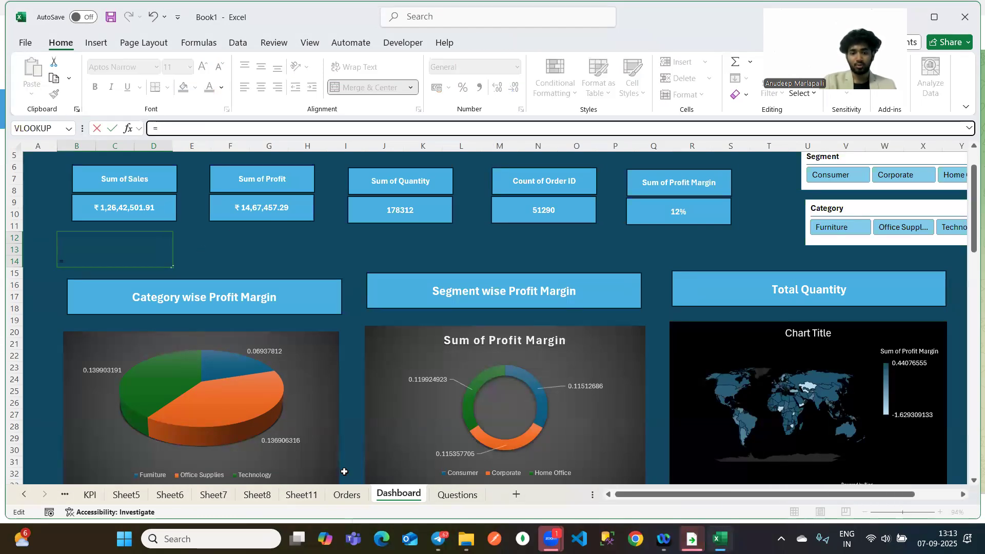
left_click(311, 494)
left_click(121, 445)
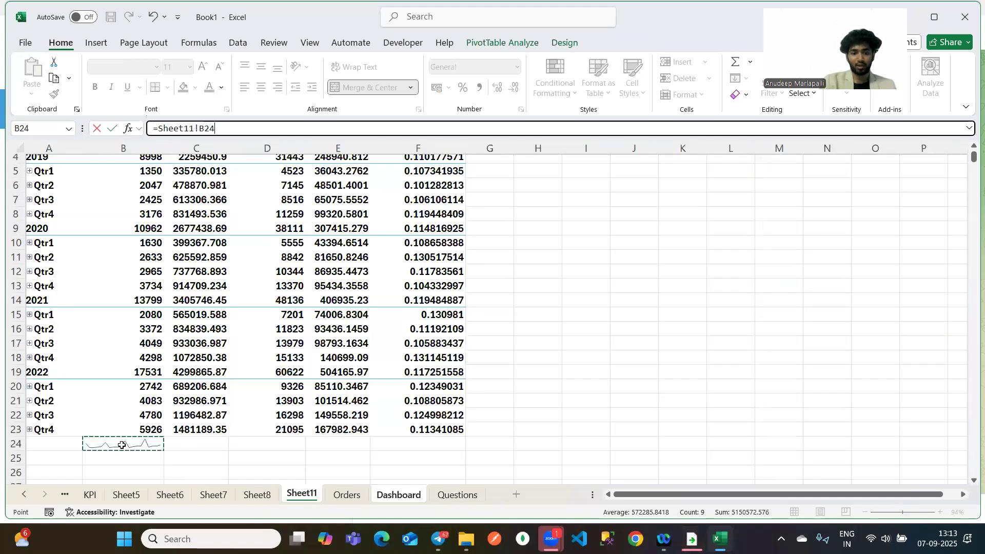
key("Return")
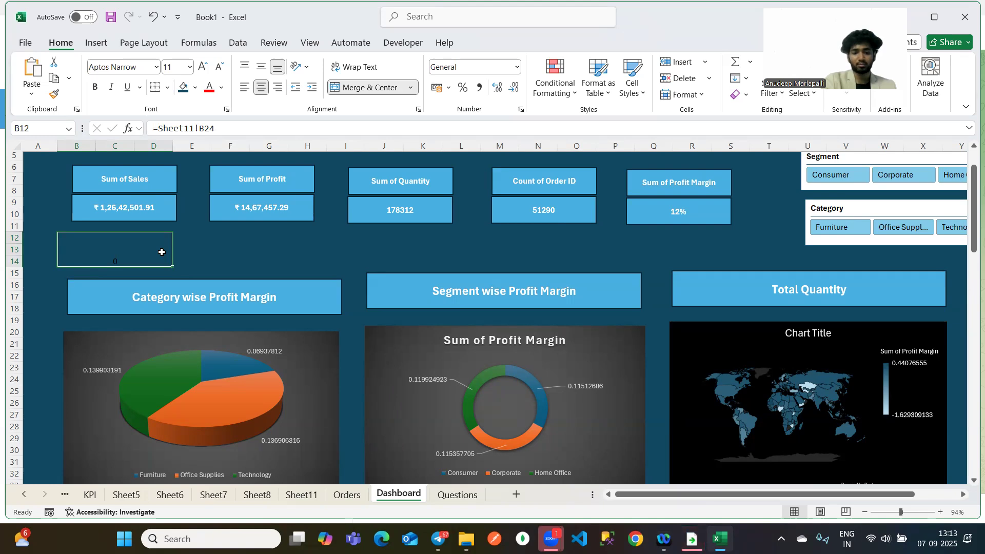
Clear the sheet-reference formula from merged cell B12 below the Sum of Sales card.
double_click(125, 250)
key("BackSpace")
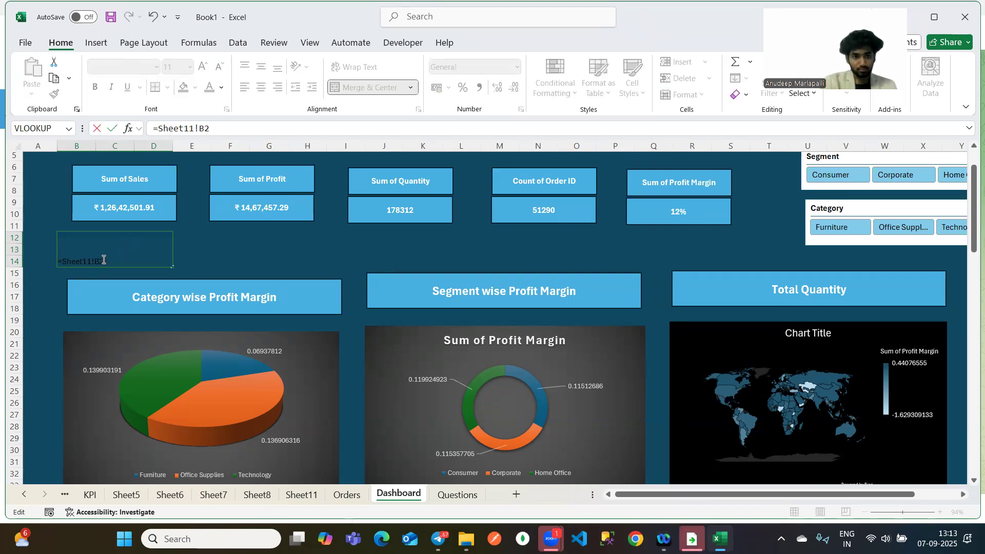
key("BackSpace")
key("BackSpace")
key("BackSpace")
key("BackSpace")
key("BackSpace")
key("BackSpace")
key("BackSpace")
key("BackSpace")
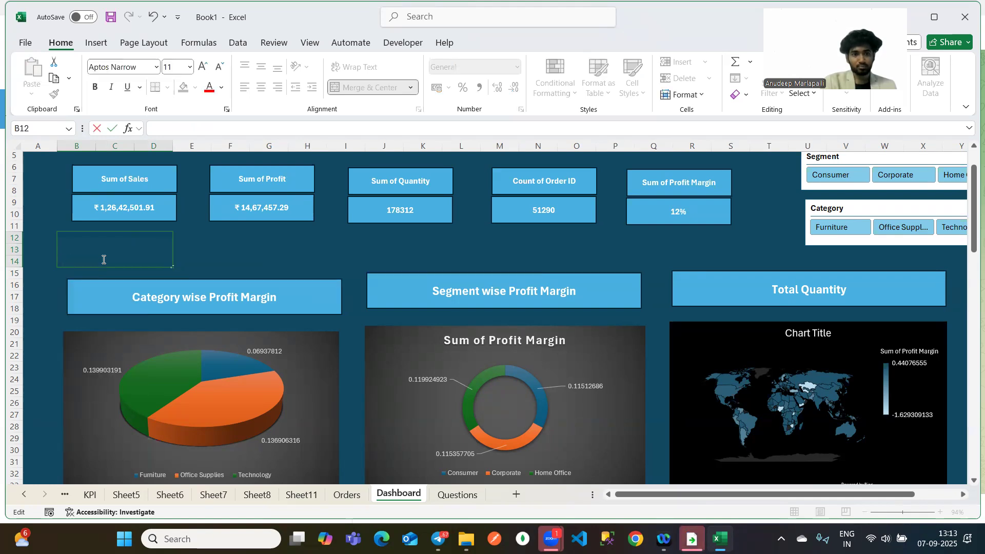
left_click(228, 263)
Insert a line sparkline in Dashboard cell B12 using the order counts in Sheet11!B4:B23 as its data range.
left_click(118, 251)
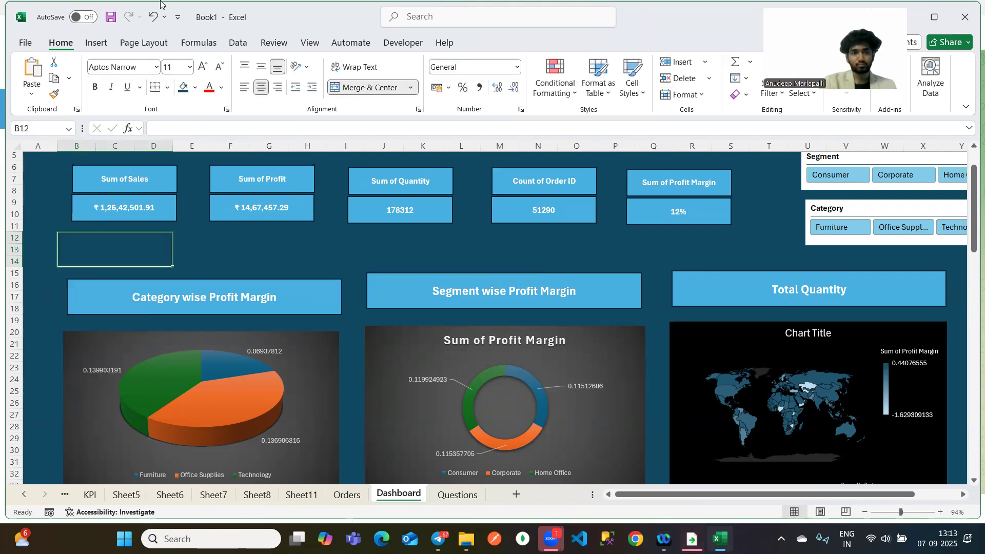
left_click(213, 272)
left_click(126, 250)
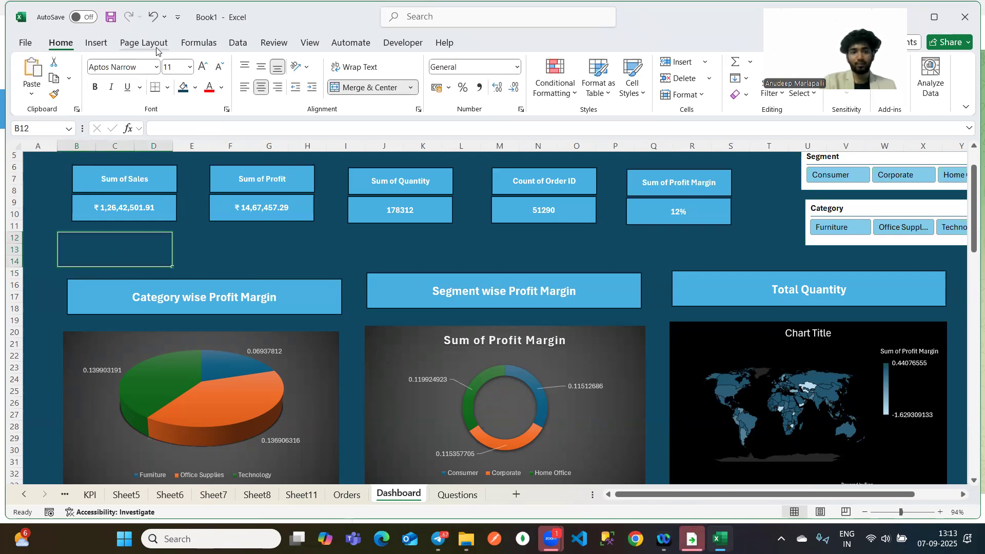
left_click(96, 43)
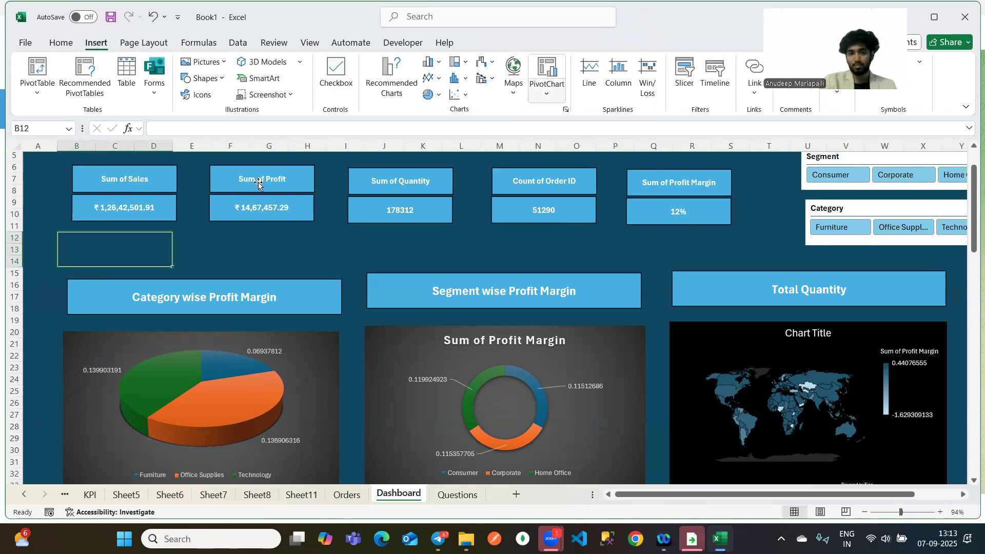
left_click(588, 77)
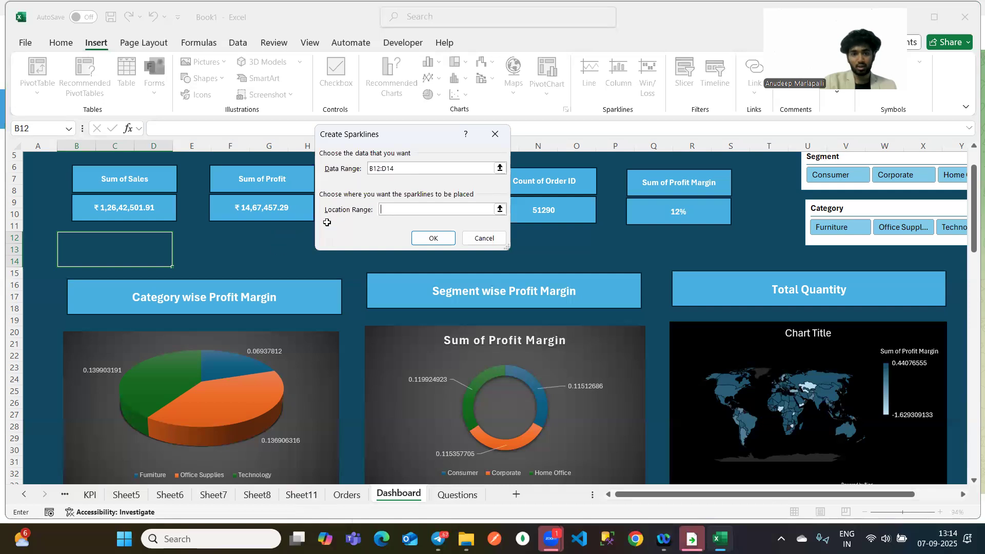
left_click(116, 261)
left_click(401, 169)
key("BackSpace")
key("BackSpace")
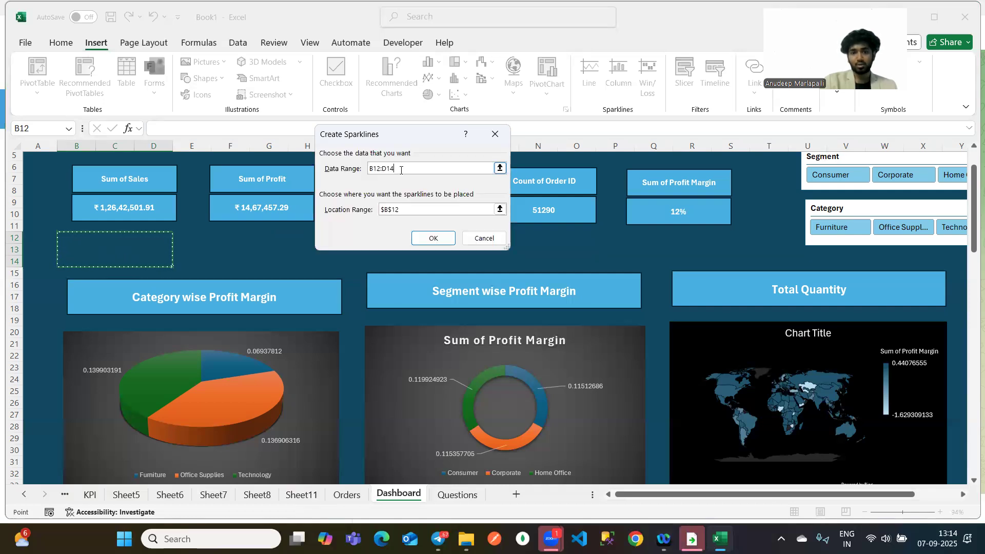
key("BackSpace")
key("BackSpace")
key("BackSpace")
key("BackSpace")
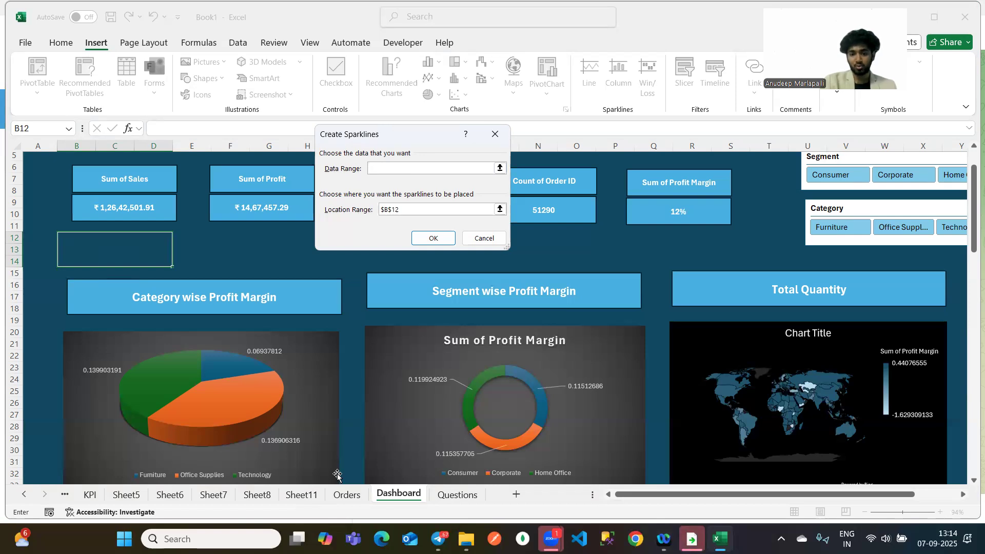
left_click(301, 494)
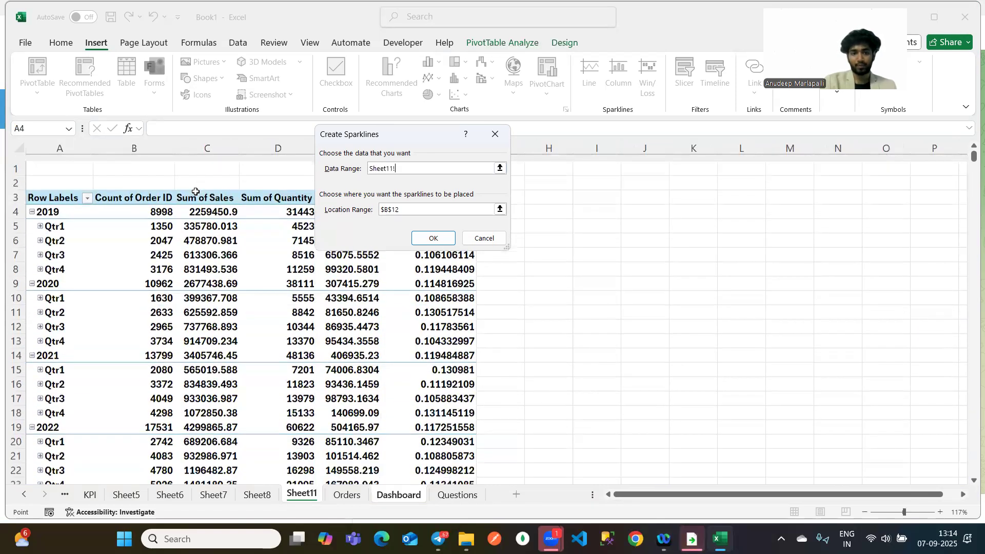
left_click_drag(159, 206, 151, 410)
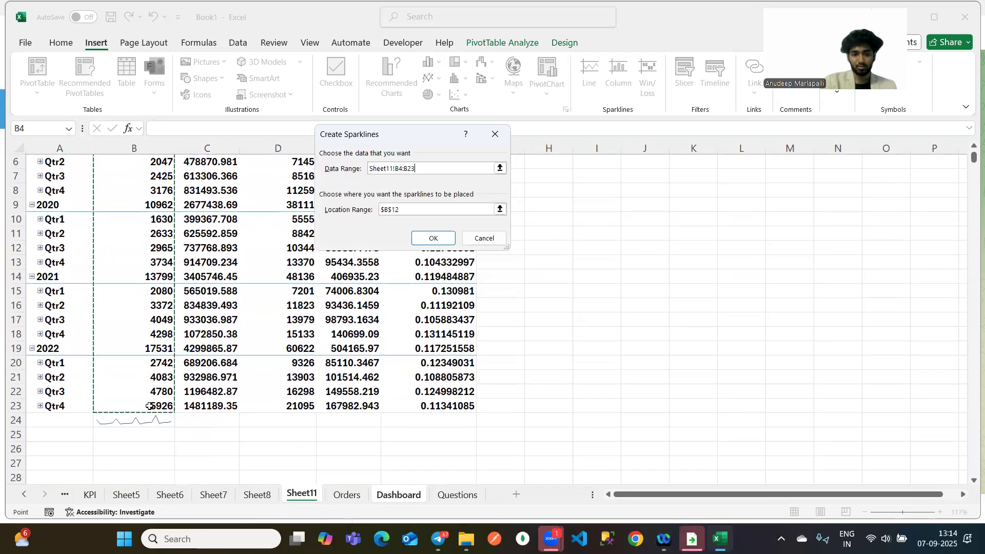
left_click(433, 239)
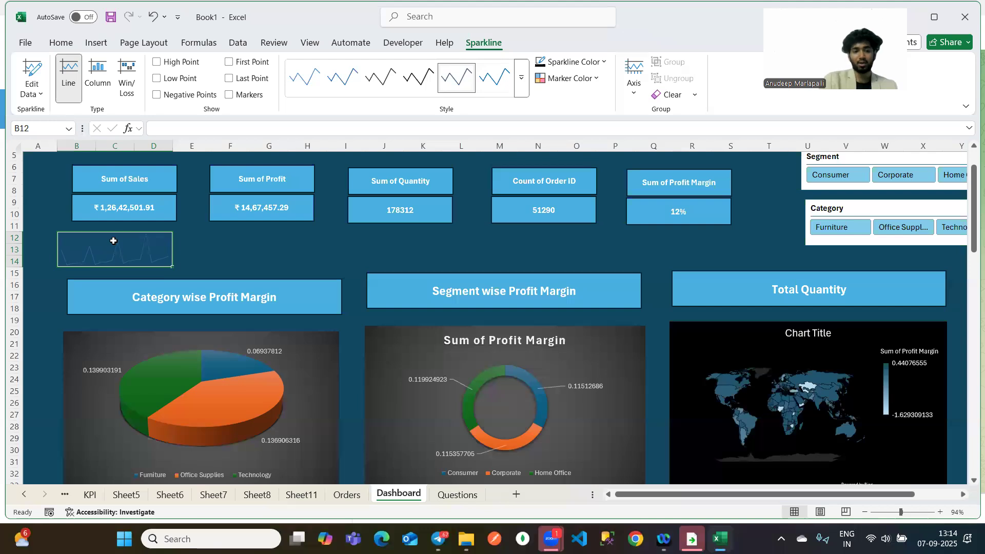
Fill the sparkline cell below the Sum of Sales card with the standard Orange color.
left_click(50, 49)
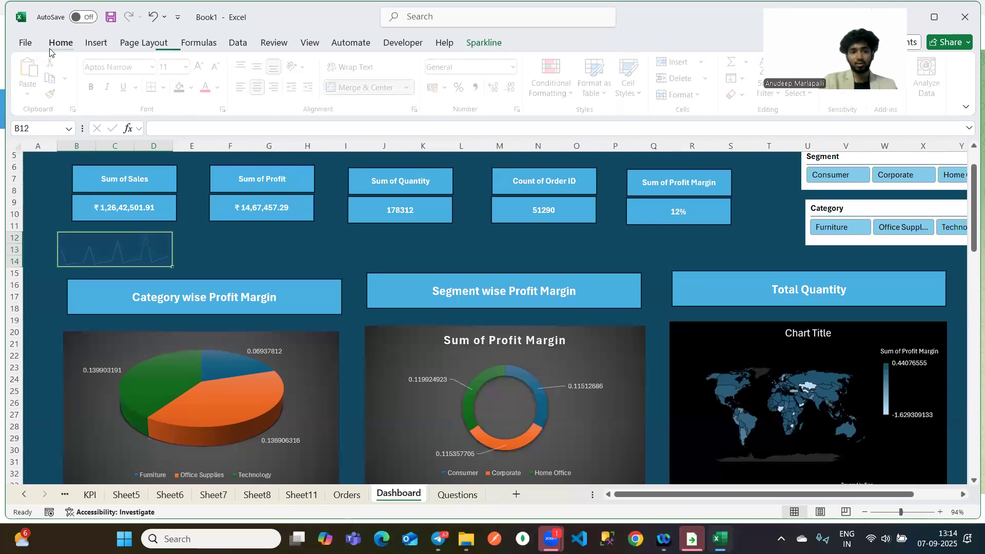
left_click(196, 87)
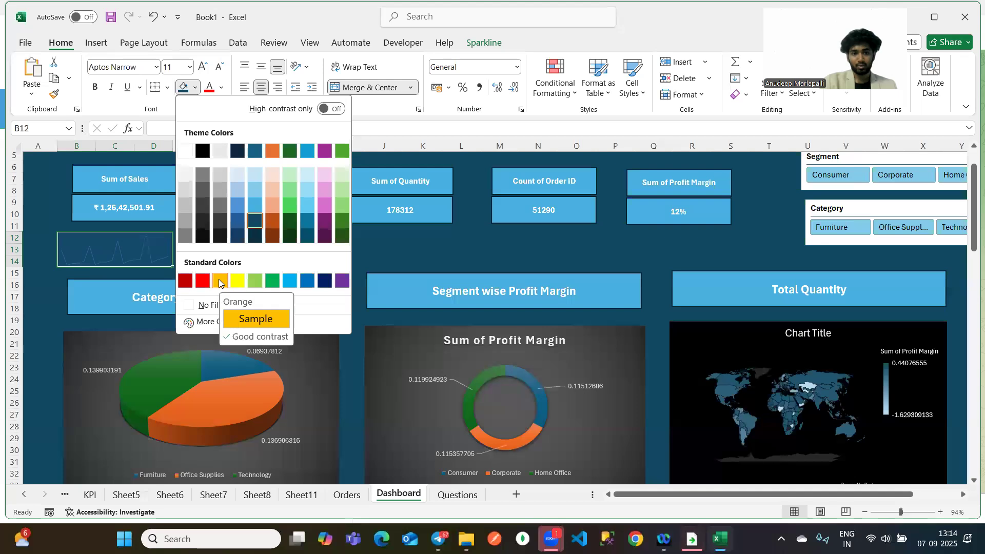
left_click(219, 280)
left_click(215, 249)
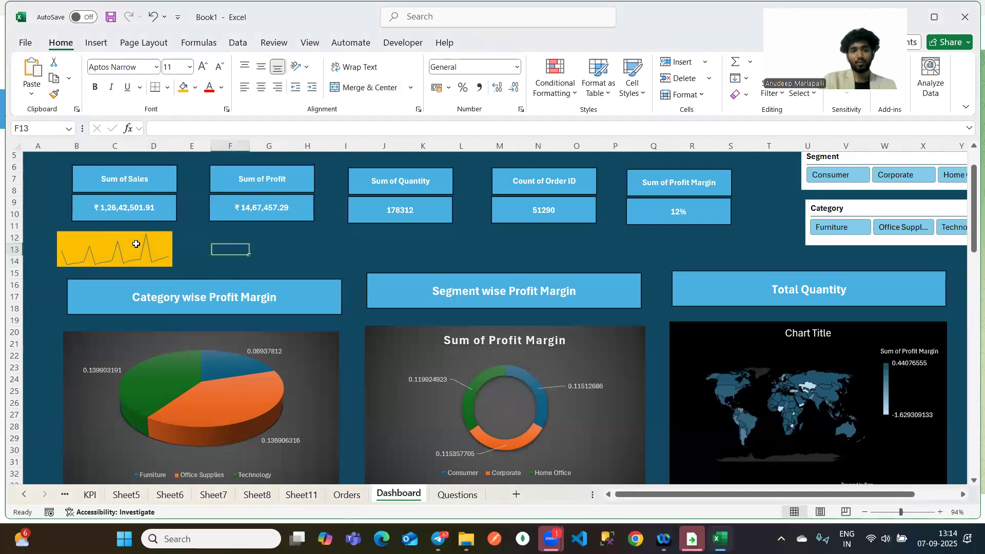
Merge and center cells F12:H14 below the Sum of Profit card.
scroll(110, 240, "up", 1)
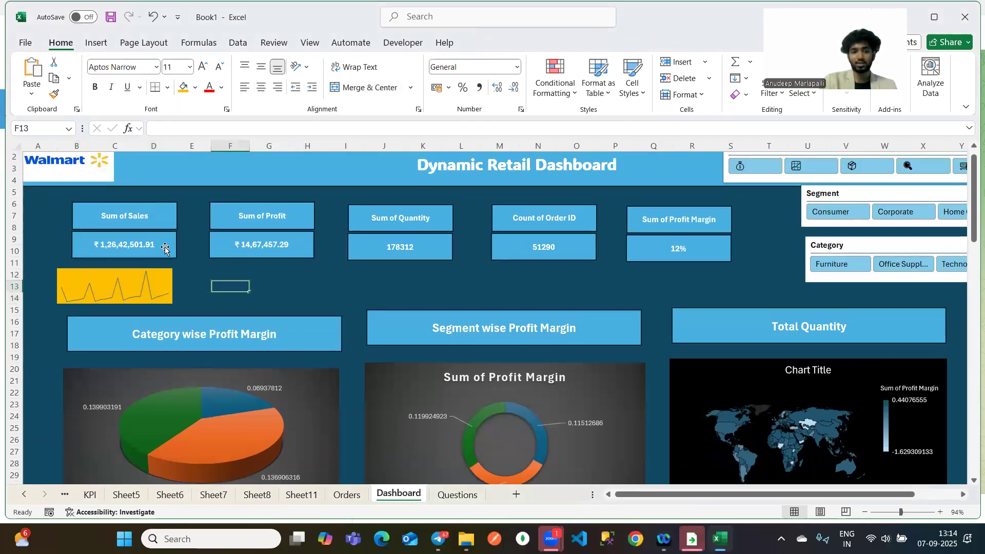
left_click(257, 276)
left_click_drag(223, 276, 307, 301)
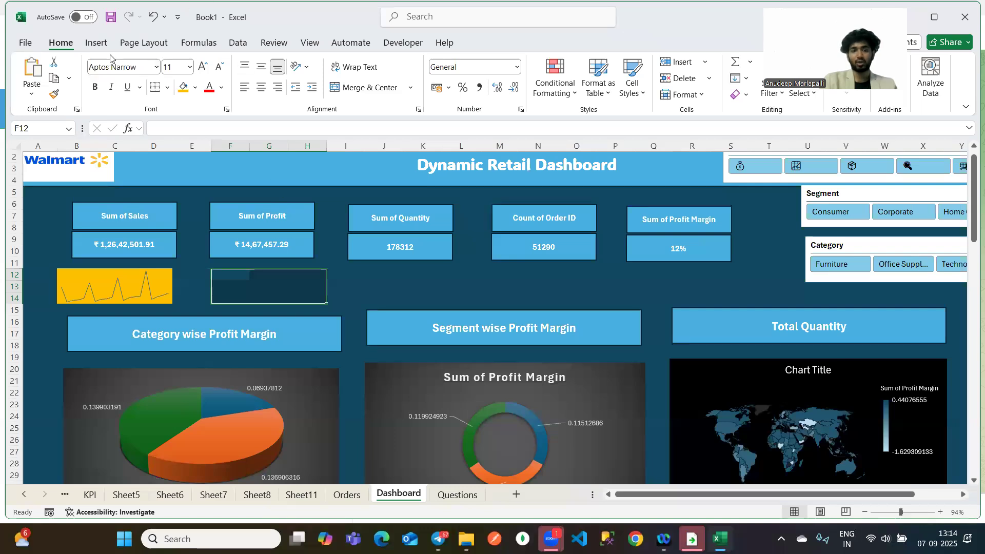
left_click(363, 87)
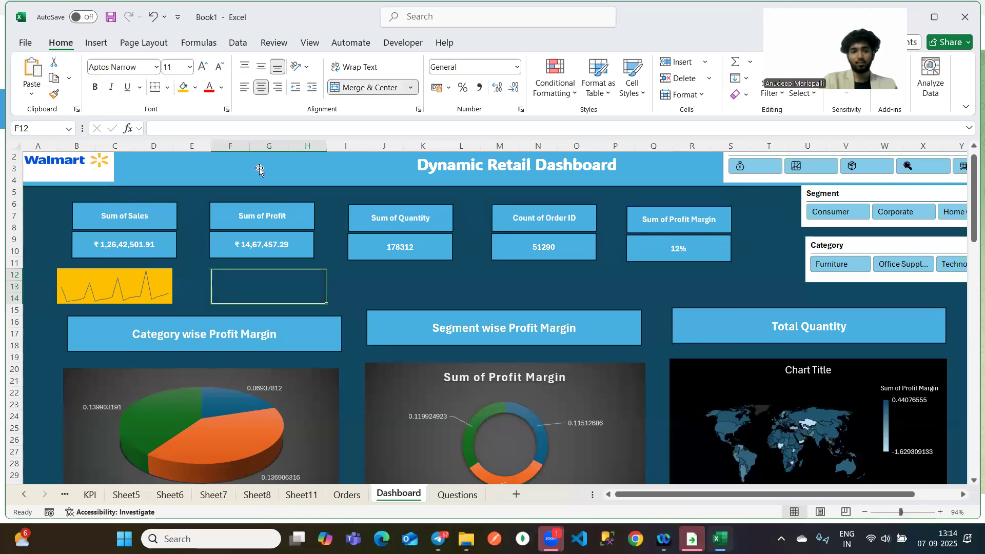
Insert a line sparkline in merged cell F12 using the profit values in Sheet11!E4:E23 as its data range.
left_click(96, 43)
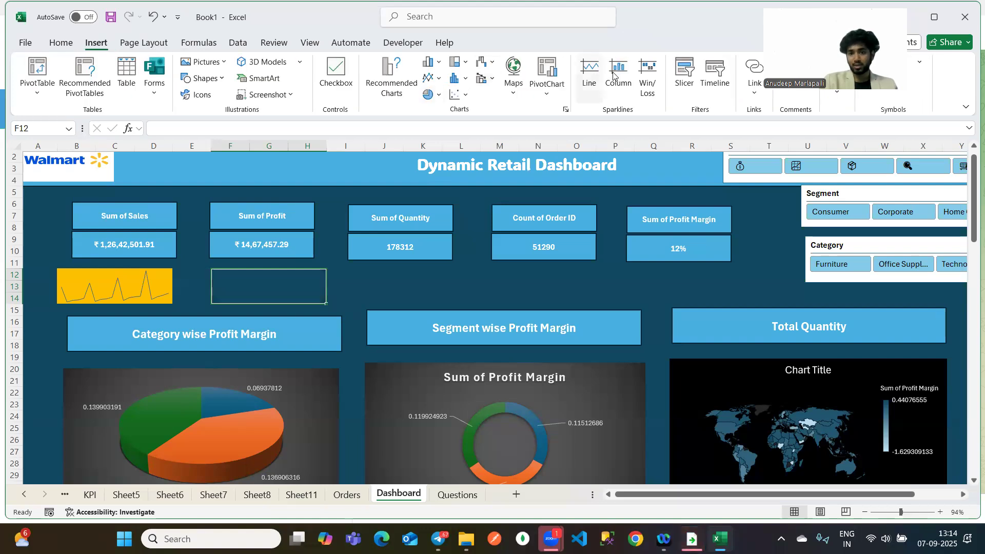
left_click(587, 84)
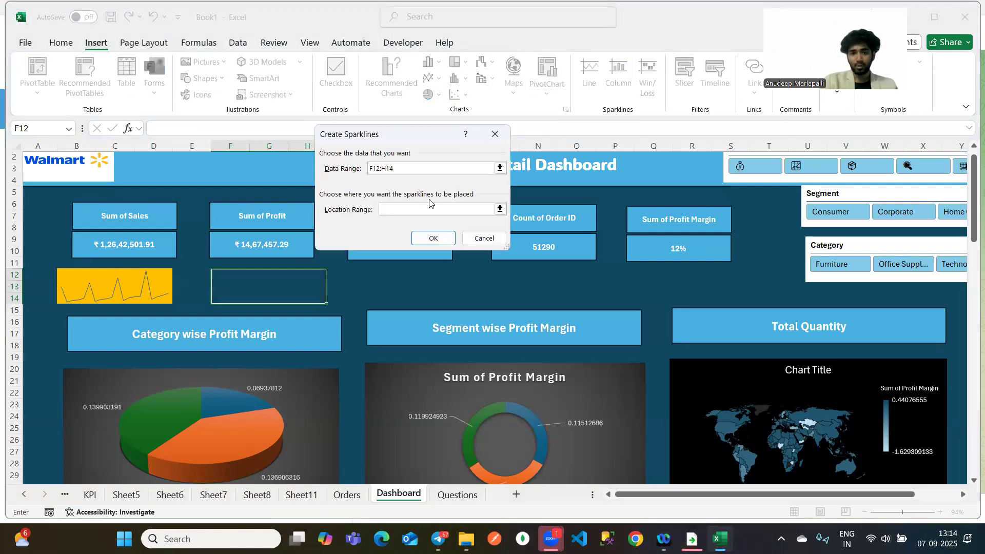
left_click(292, 279)
left_click(404, 168)
key("BackSpace")
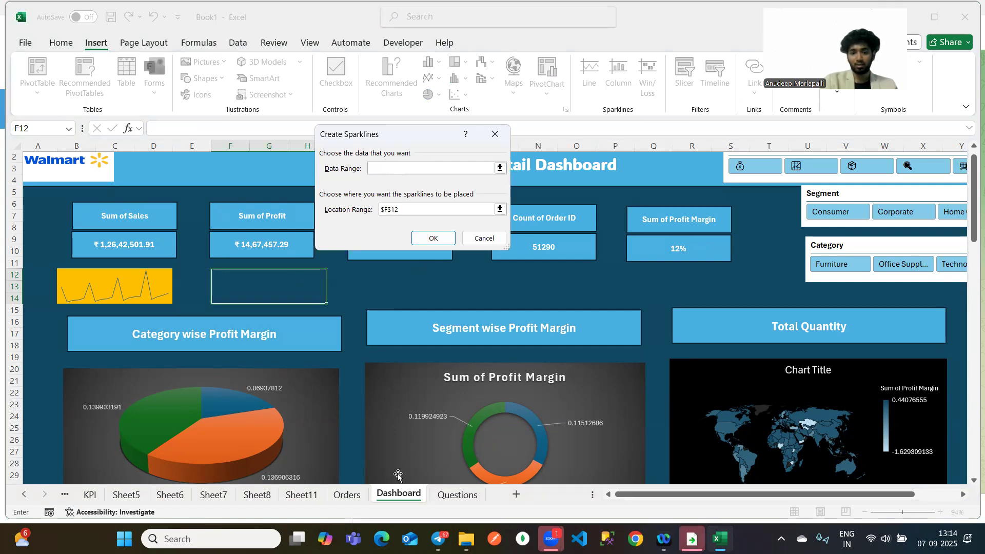
left_click(296, 495)
scroll(285, 265, "up", 5)
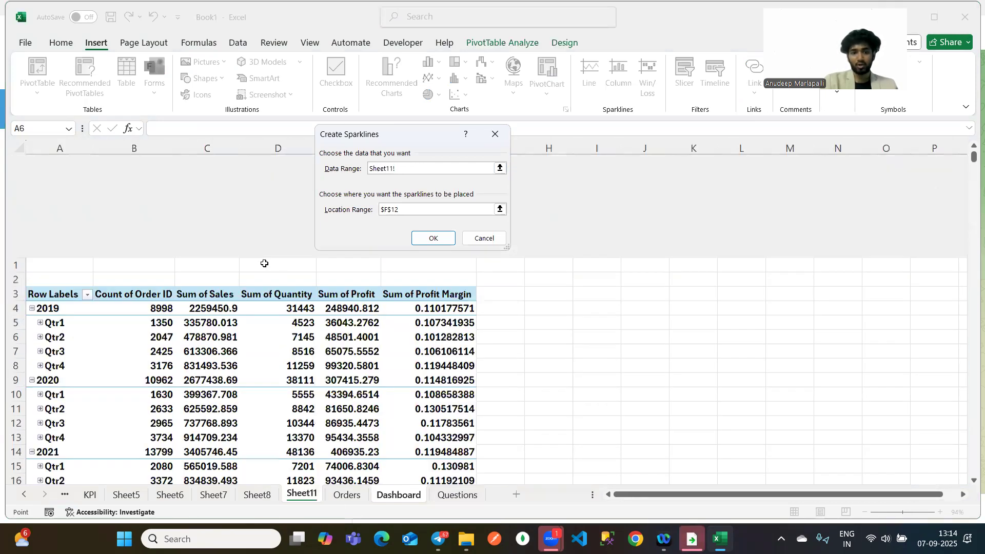
scroll(260, 297, "down", 8)
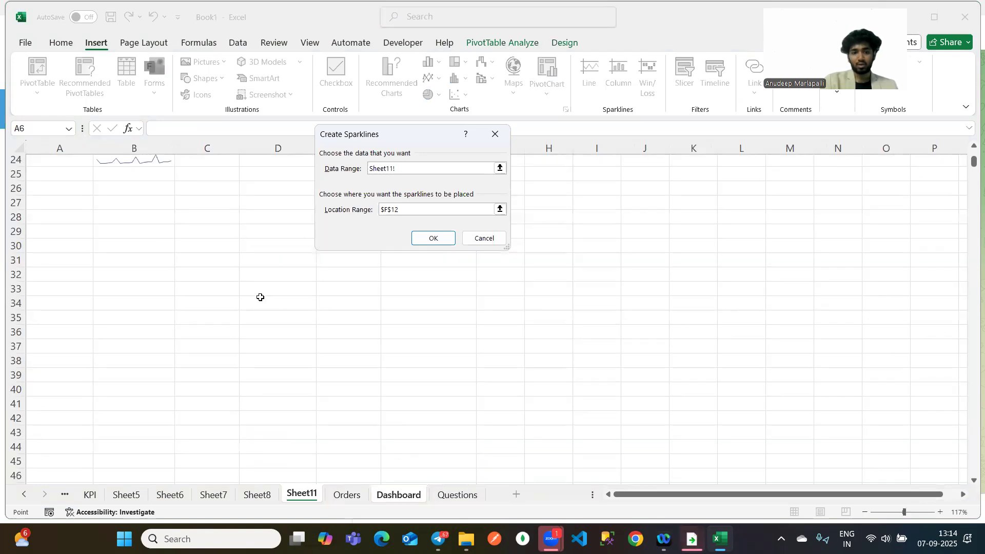
scroll(275, 293, "up", 8)
scroll(314, 295, "right", 1)
scroll(313, 295, "right", 1)
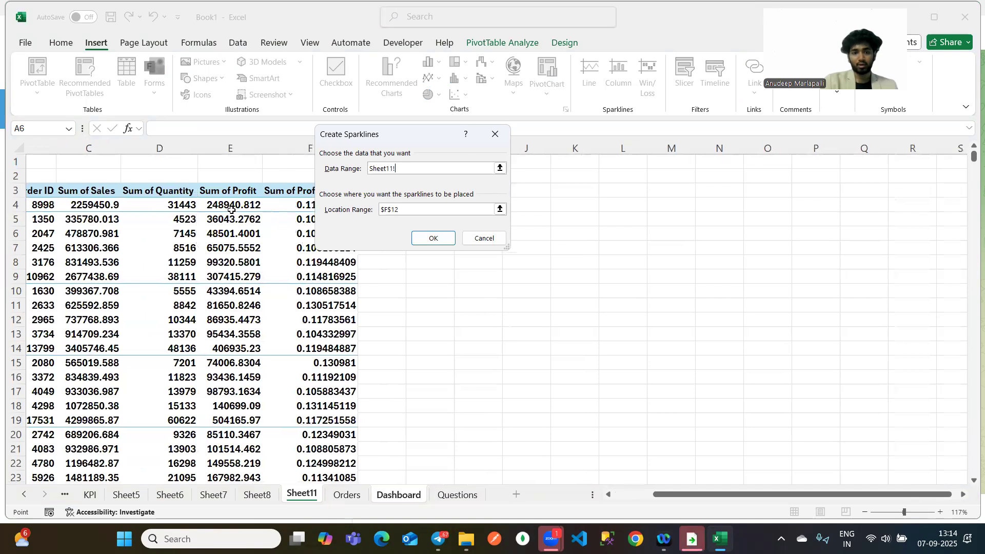
scroll(231, 209, "left", 2)
scroll(231, 209, "right", 1)
left_click_drag(271, 204, 287, 436)
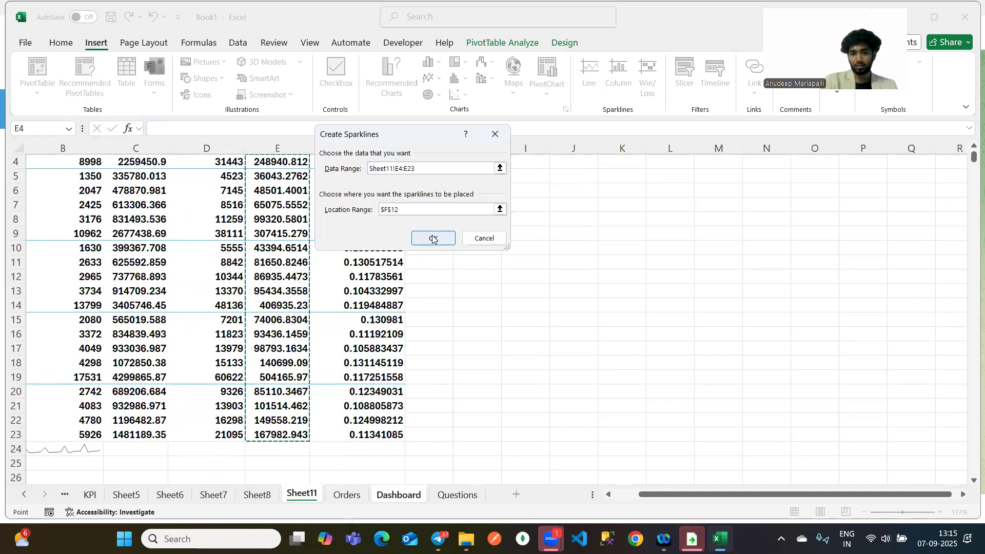
left_click(433, 239)
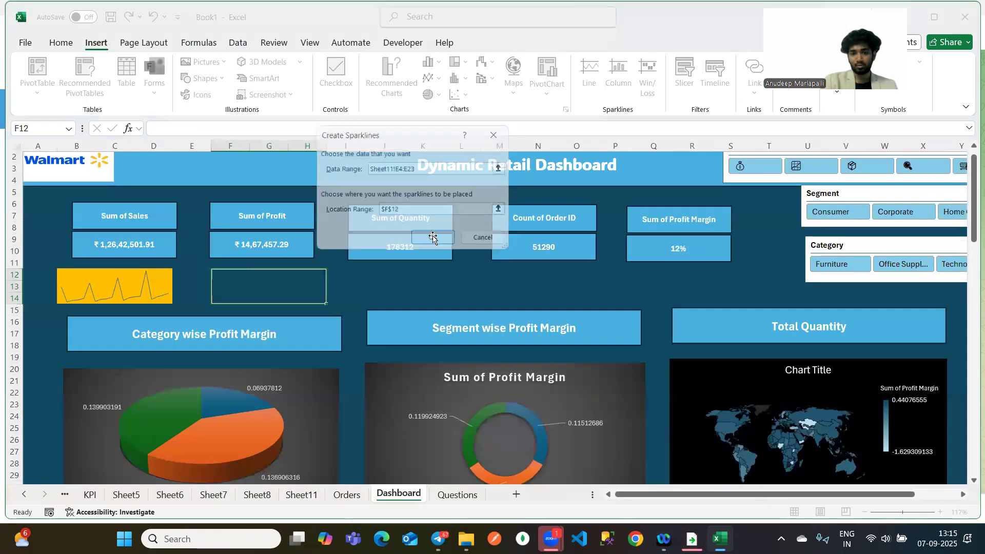
Fill the sparkline cell below the Sum of Profit card with the standard Orange color.
left_click(66, 44)
left_click(195, 91)
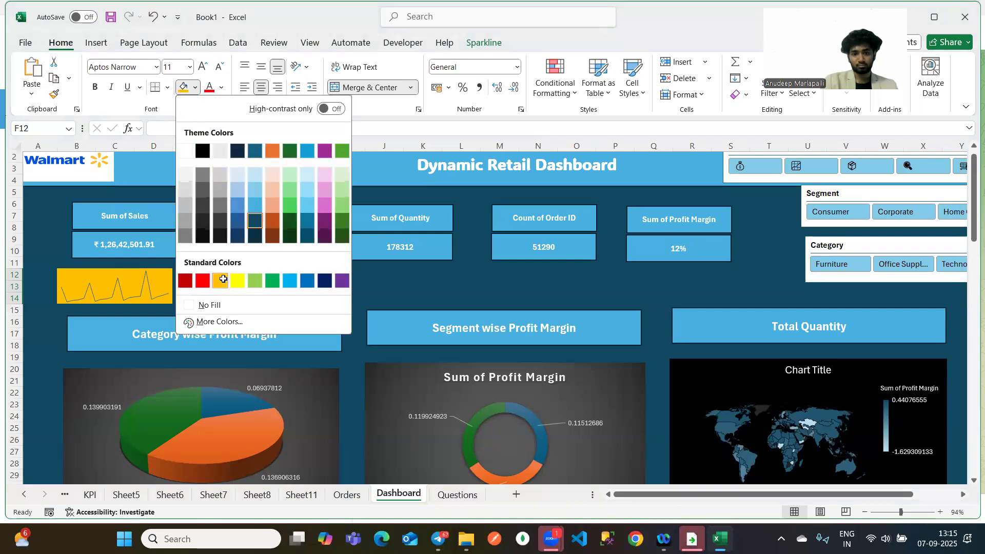
left_click(221, 280)
left_click(429, 265)
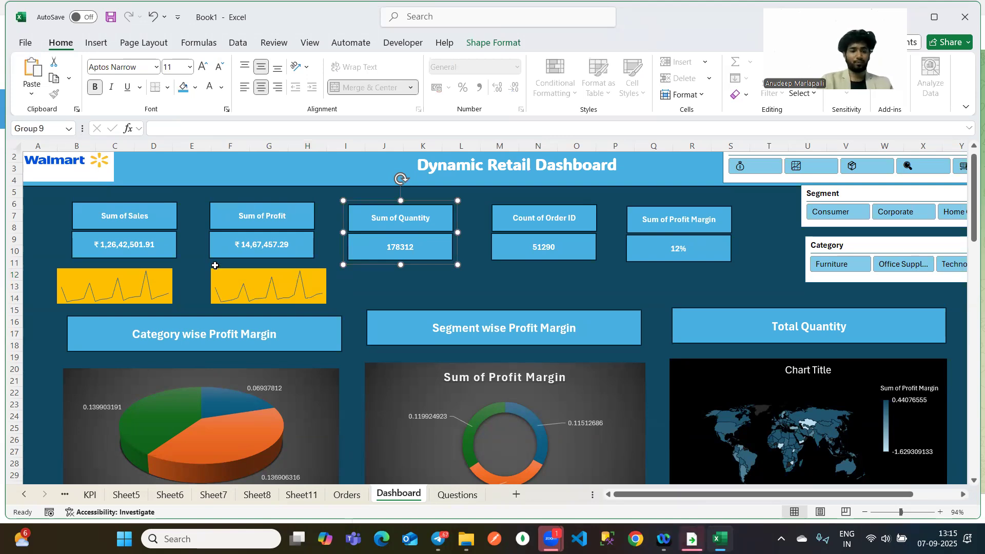
Review the Dashboard's two sparklines against the quarterly PivotTable on Sheet11, and look over the overall dashboard layout.
left_click(101, 269)
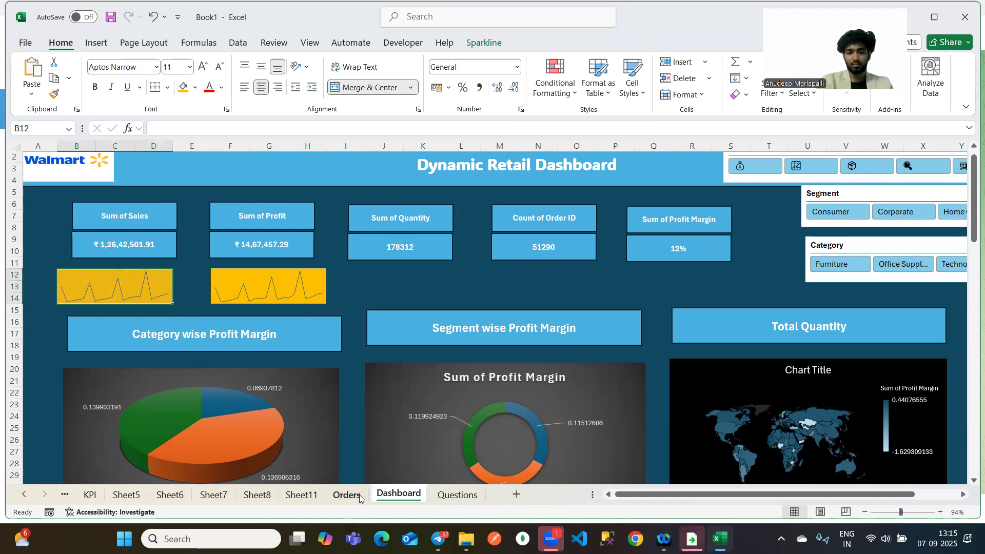
left_click(301, 495)
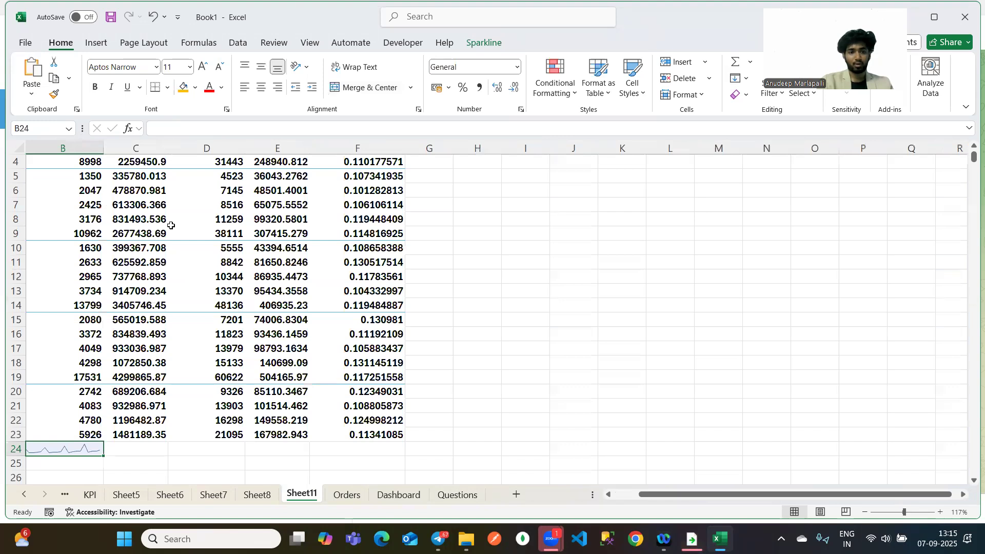
scroll(171, 226, "up", 1)
scroll(143, 233, "left", 1)
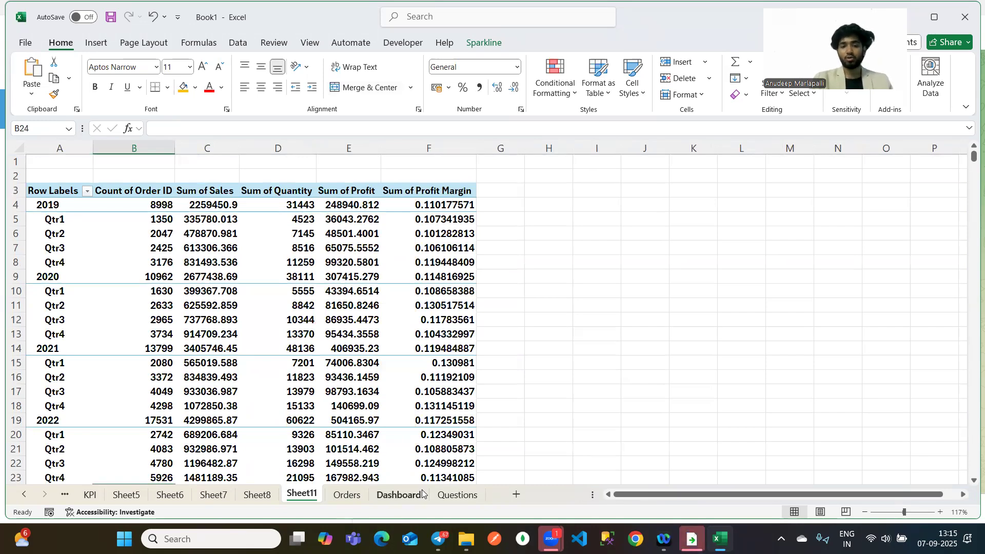
left_click(398, 493)
scroll(300, 185, "down", 5, "ctrl")
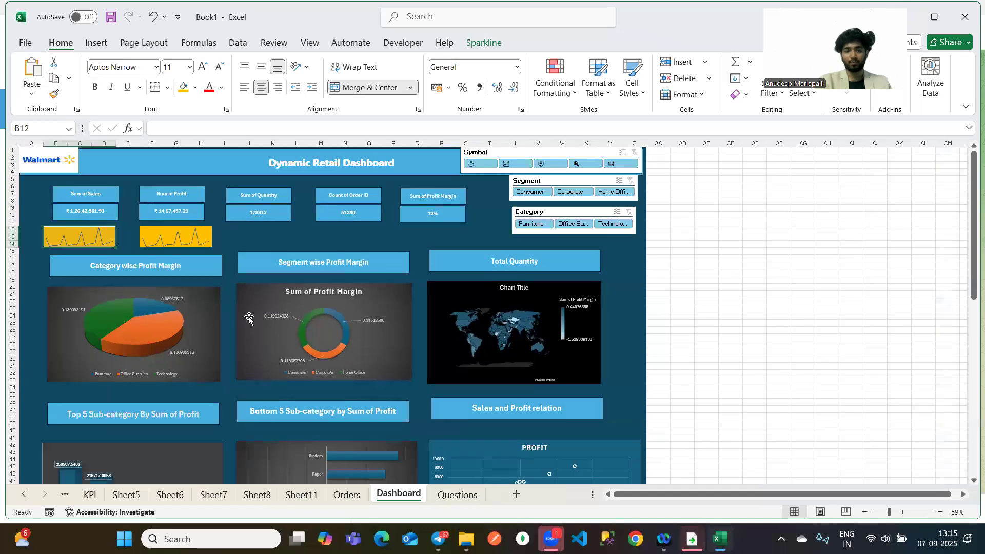
left_click(185, 229)
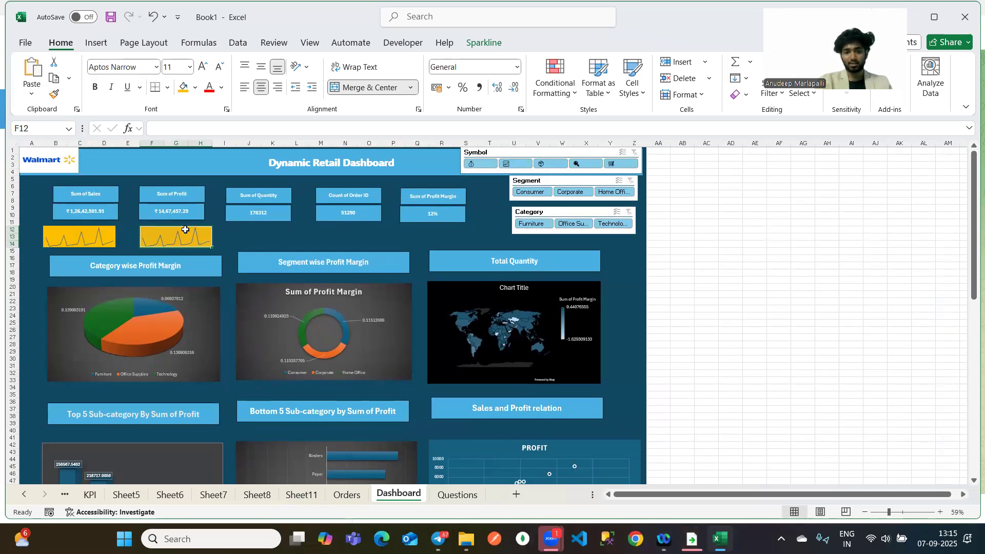
left_click(278, 236)
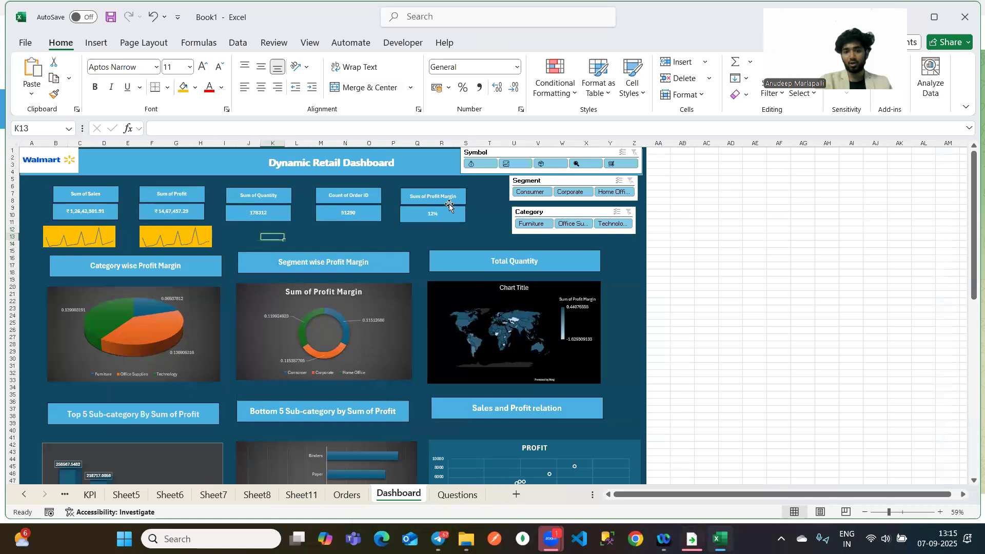
scroll(110, 184, "up", 3)
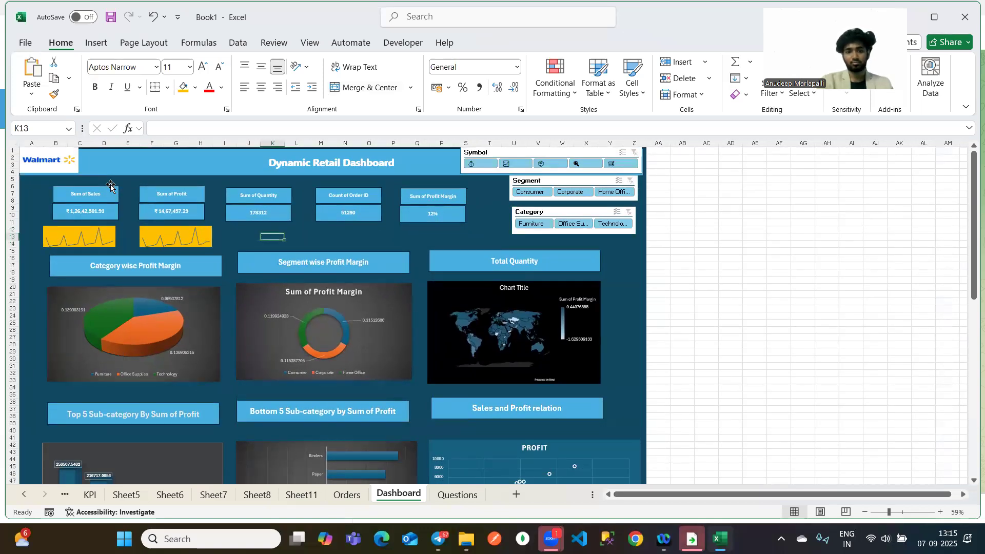
scroll(109, 183, "up", 1)
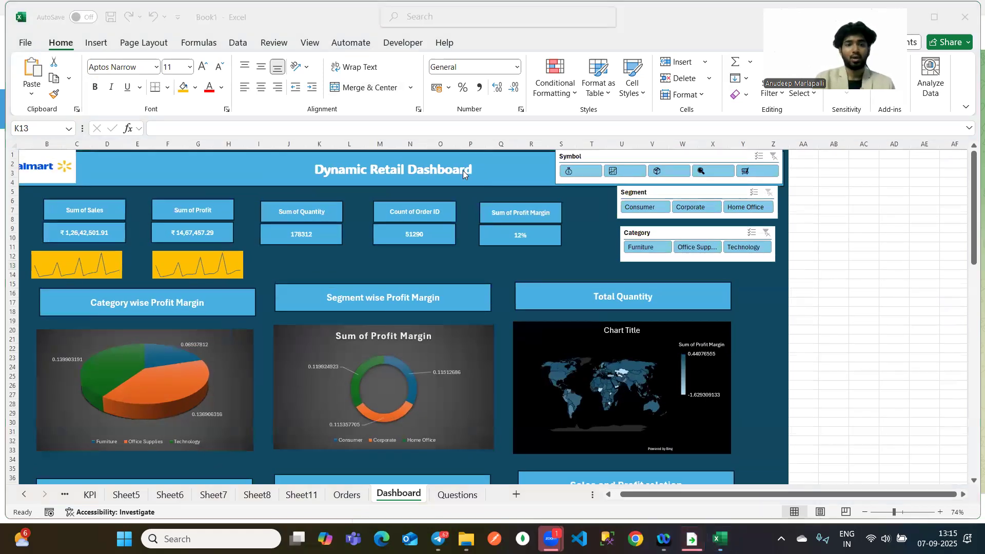
Switch the Symbol slicer through the sales chart, quantity box and profit margin magnifier icons, checking which dashboard charts and headings respond.
left_click(636, 171)
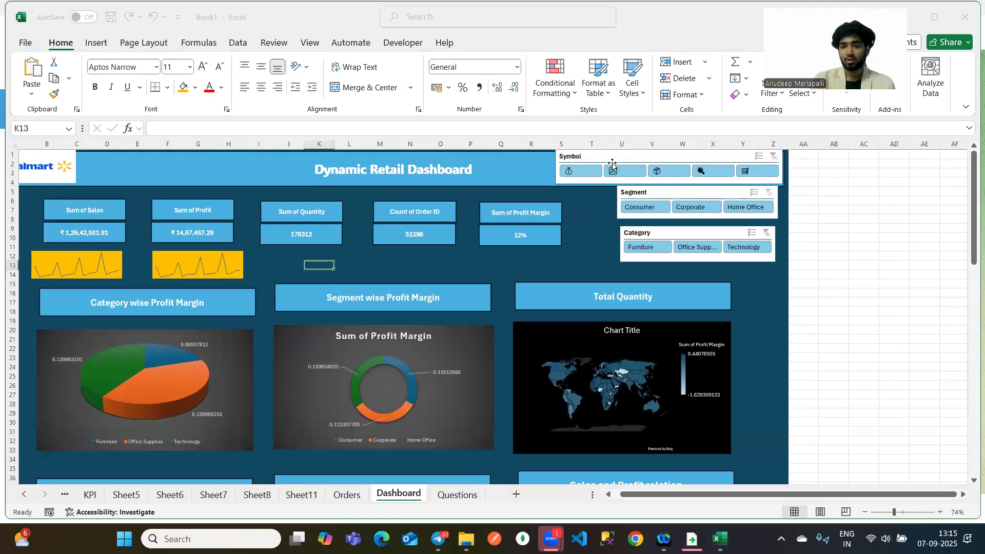
scroll(408, 306, "down", 2)
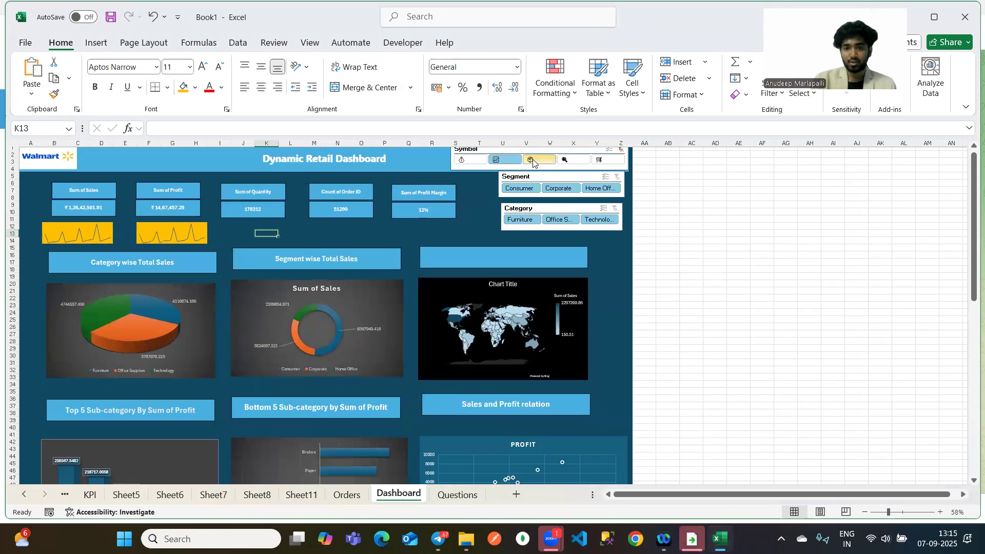
left_click(532, 160)
left_click(572, 160)
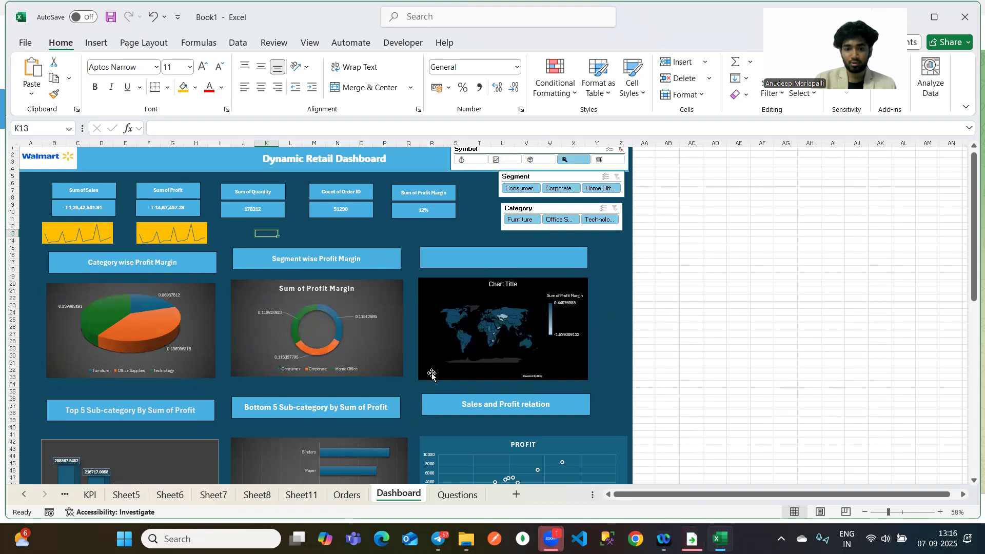
scroll(524, 199, "down", 3)
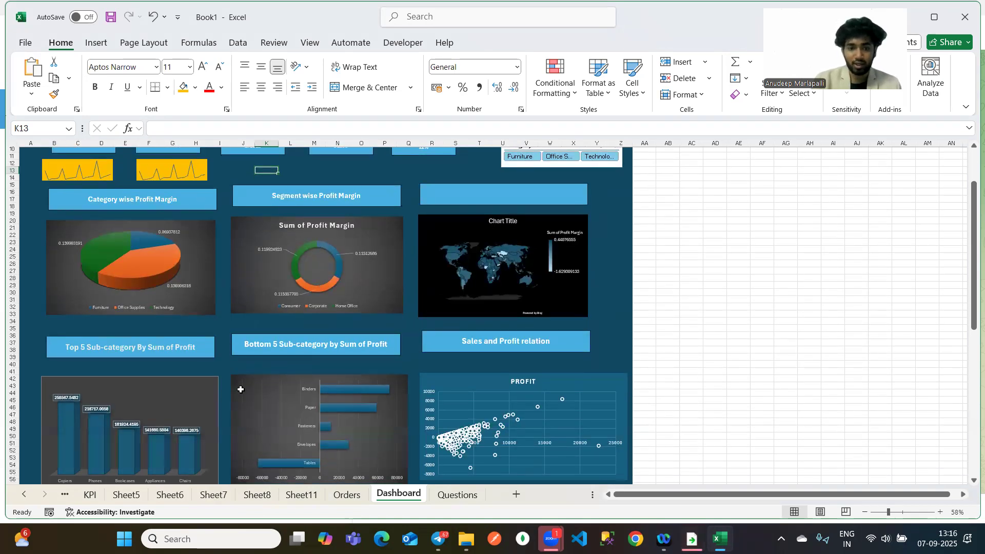
scroll(276, 383, "up", 3)
Set the Symbol slicer to the sales chart icon and connect the slicer to PivotTable9 on Sheet8 in its report connections.
left_click(505, 163)
left_click(518, 152)
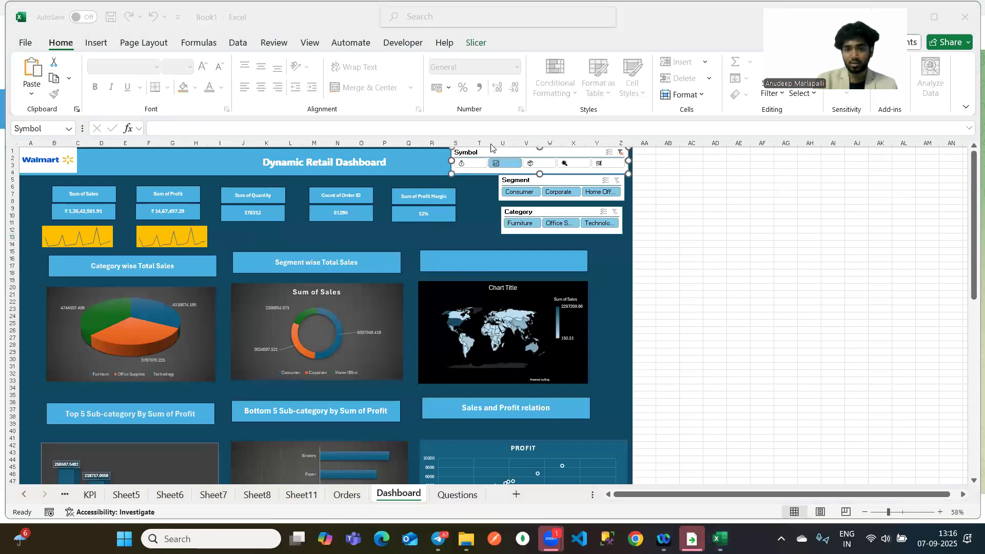
left_click(476, 43)
left_click(119, 77)
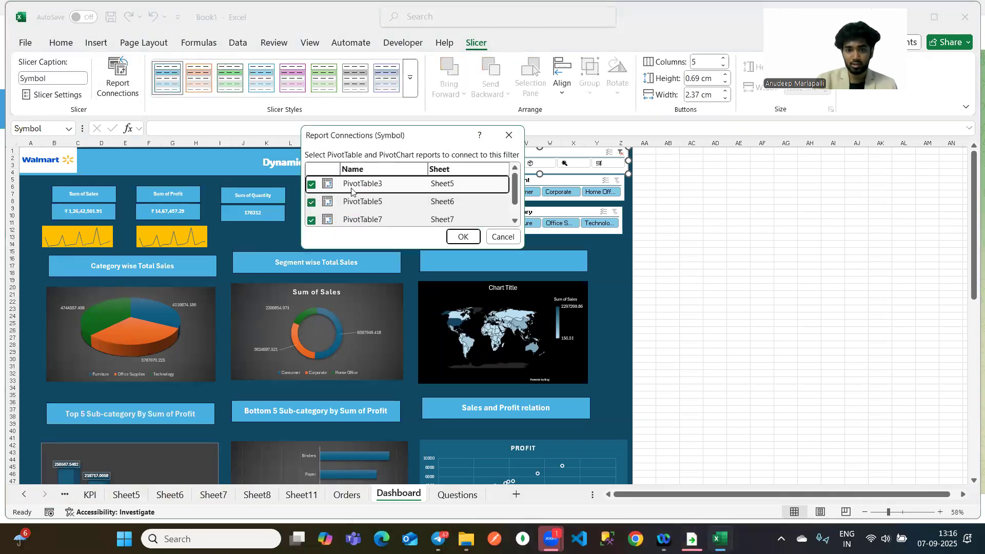
scroll(345, 193, "down", 2)
left_click(314, 216)
left_click(312, 217)
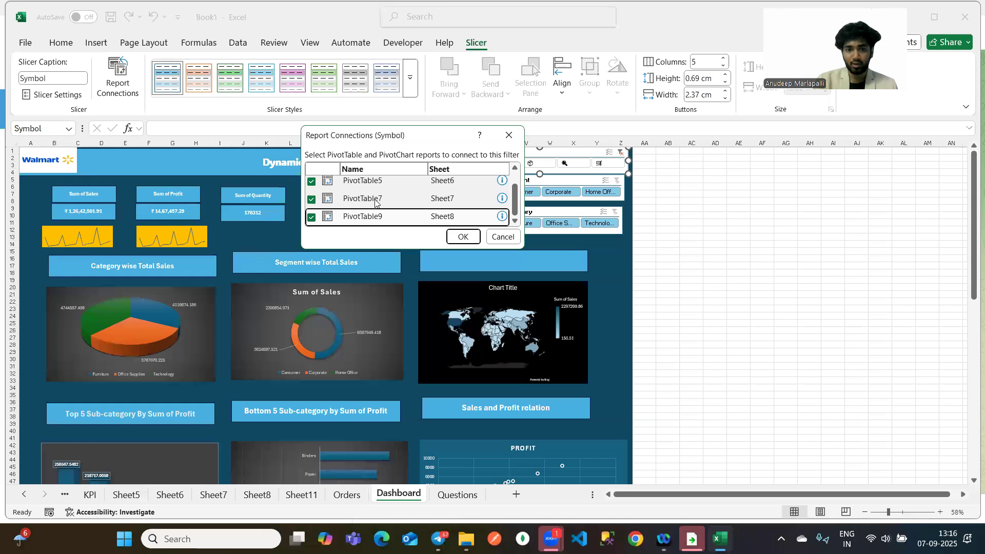
left_click(461, 237)
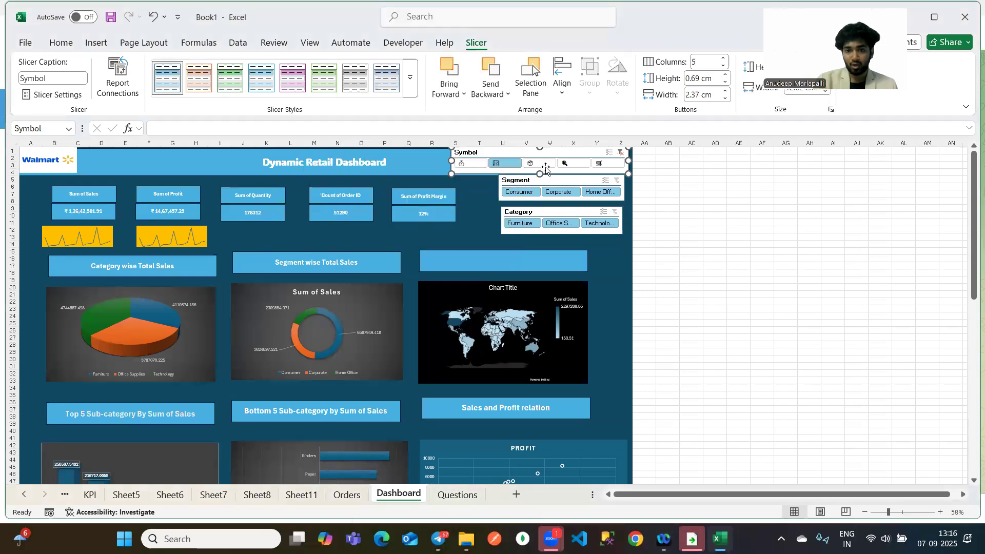
Test the Symbol slicer with the quantity, profit margin and profit icons, checking all dashboard charts and headings, including the sub-category ones.
scroll(383, 254, "down", 1)
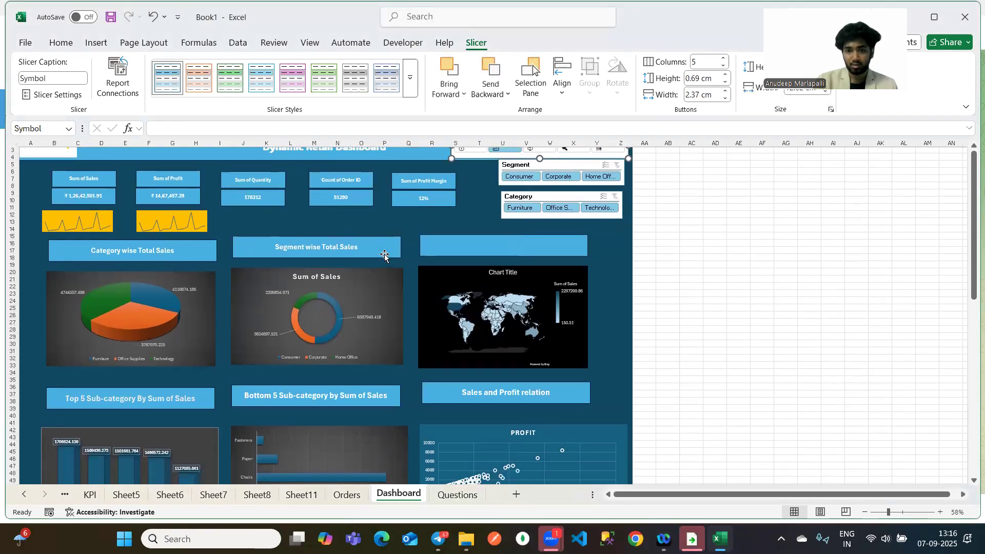
scroll(384, 254, "up", 1)
scroll(385, 257, "down", 1, "ctrl")
scroll(386, 260, "down", 1, "ctrl")
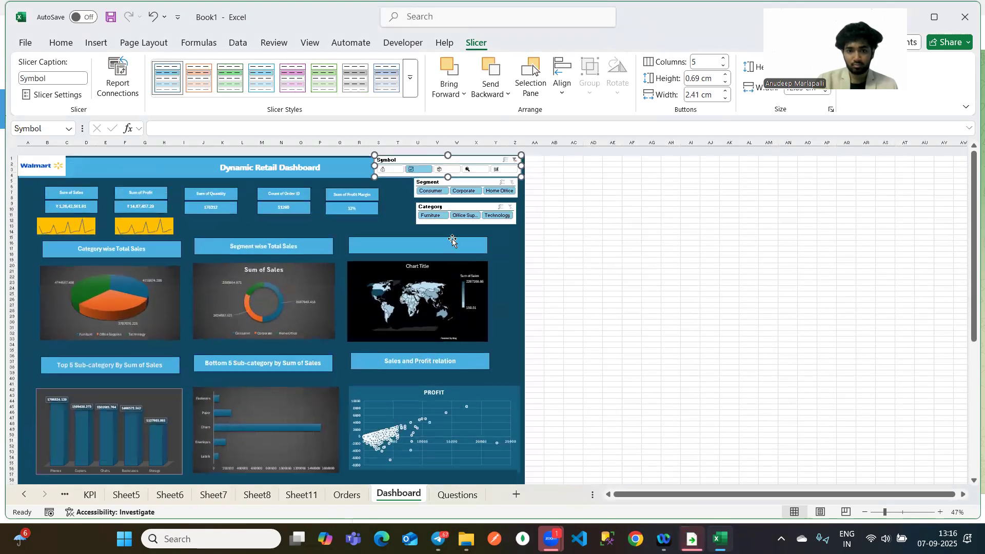
left_click(444, 161)
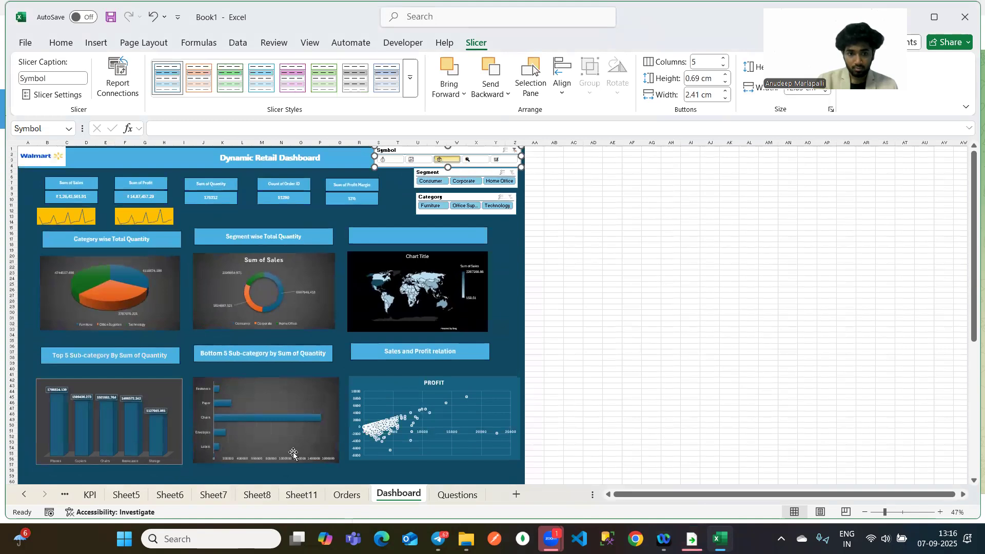
left_click(477, 162)
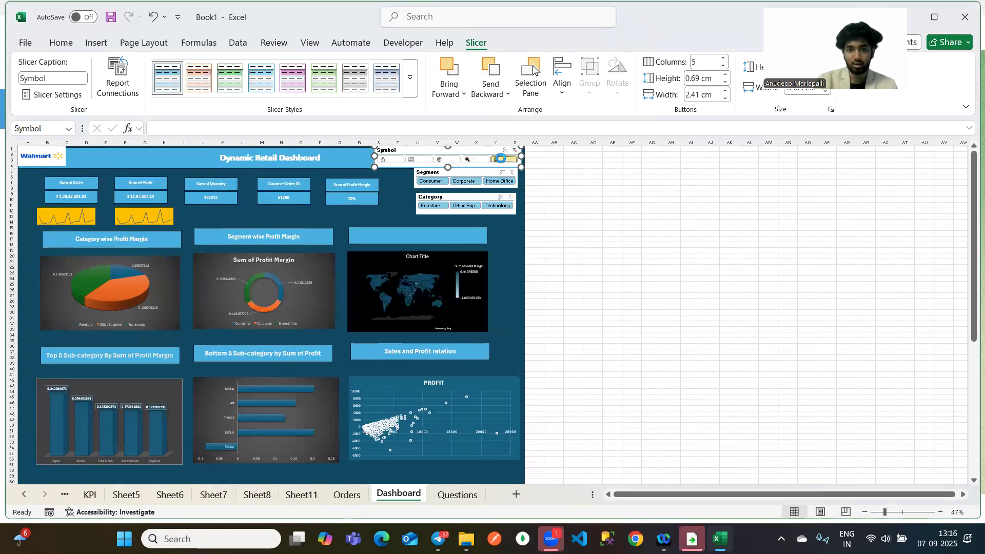
left_click(390, 159)
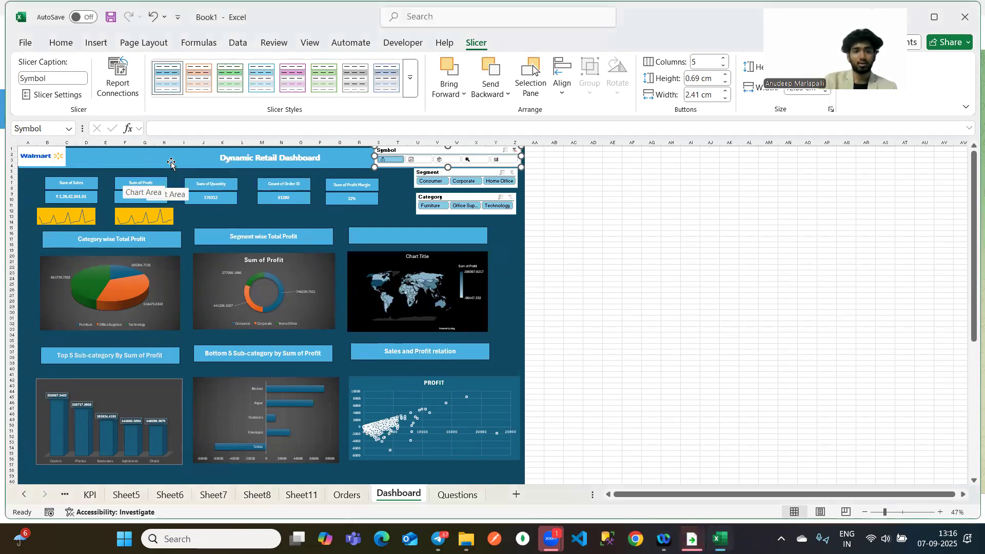
scroll(154, 166, "up", 3)
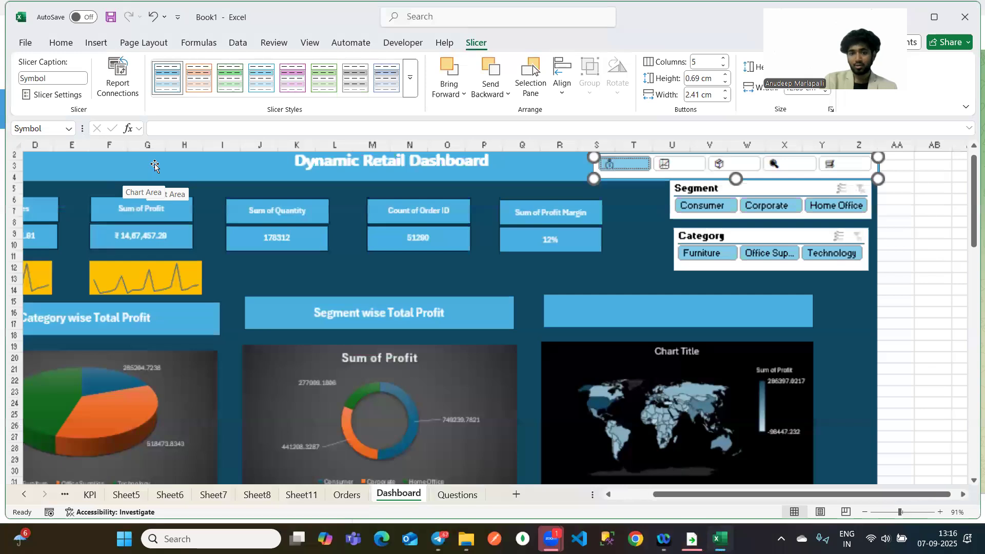
scroll(155, 166, "down", 1)
scroll(154, 165, "down", 2)
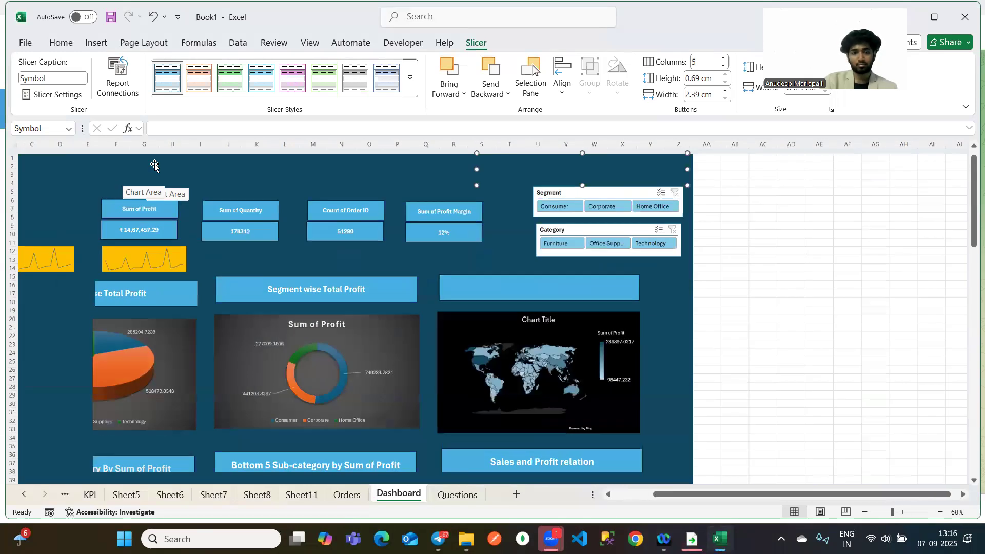